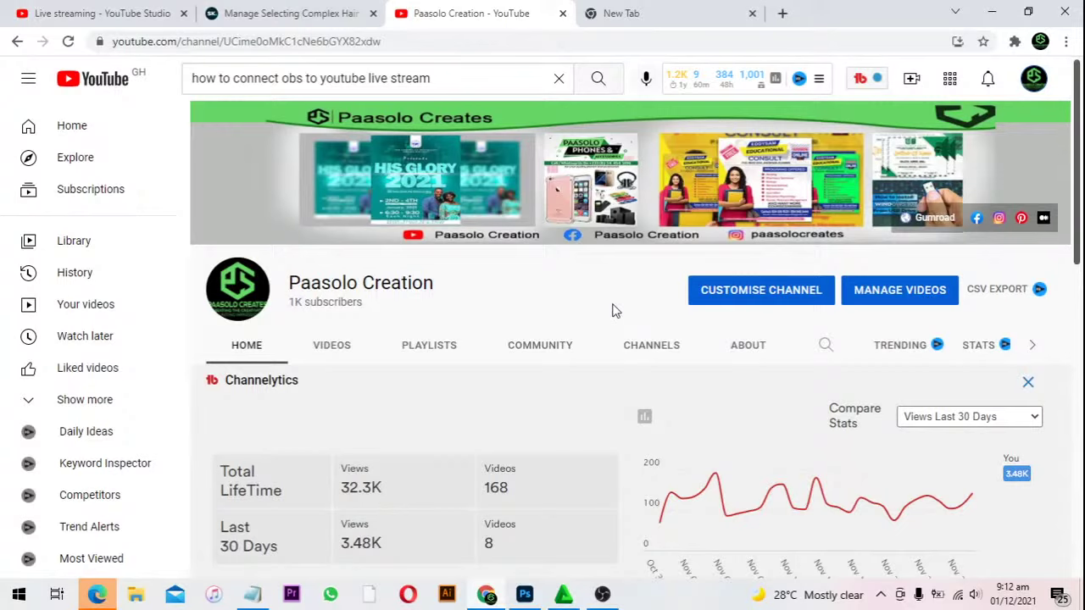
Scroll down the YouTube channel page past its stats and live stream, then switch to Photoshop
scroll(594, 323, "down", 2)
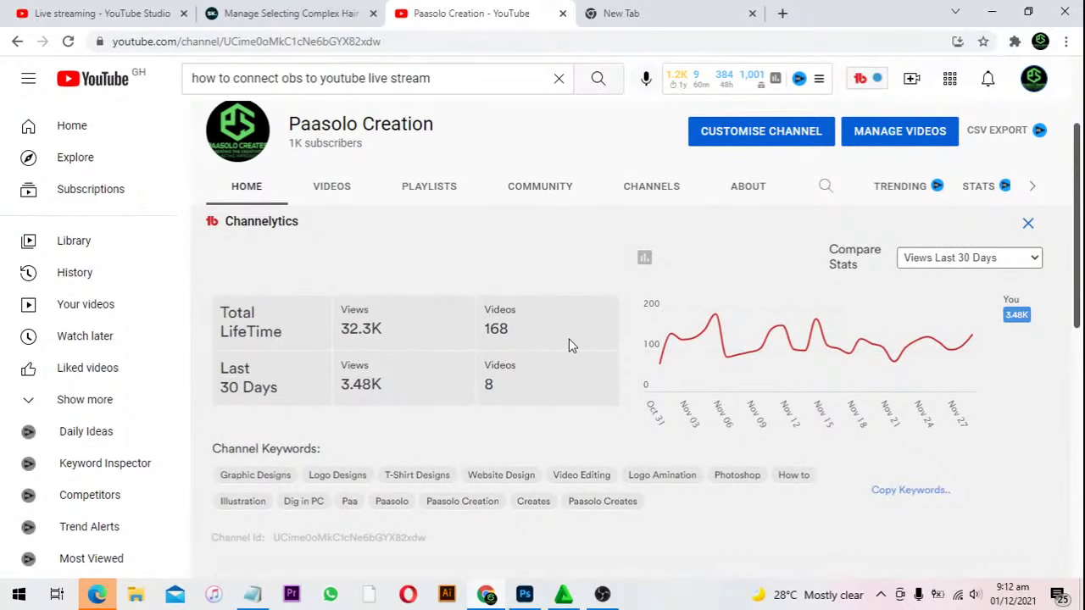
scroll(569, 338, "down", 2)
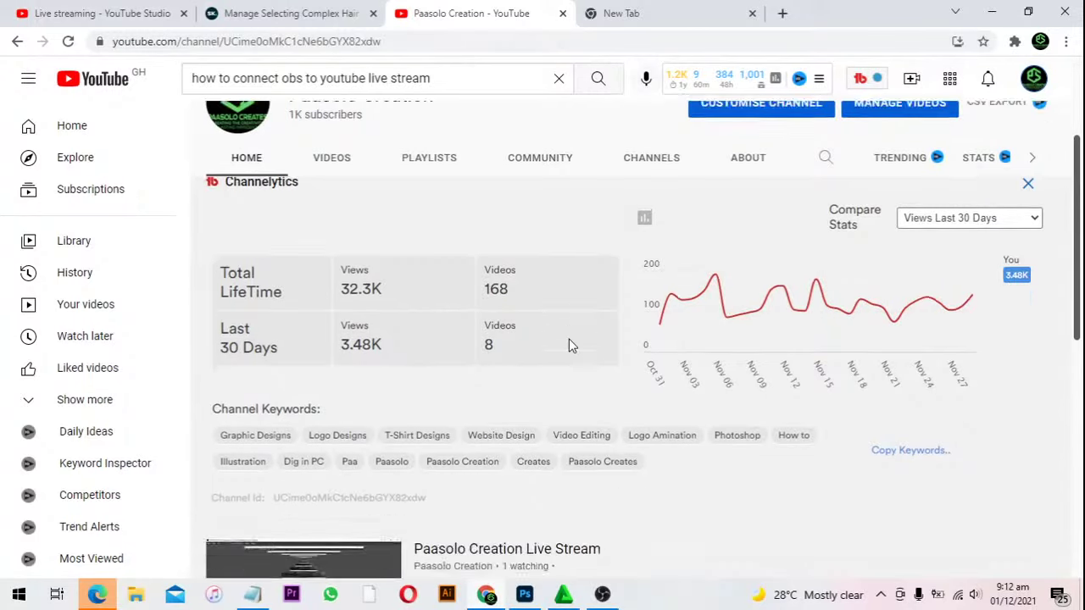
scroll(569, 341, "down", 1)
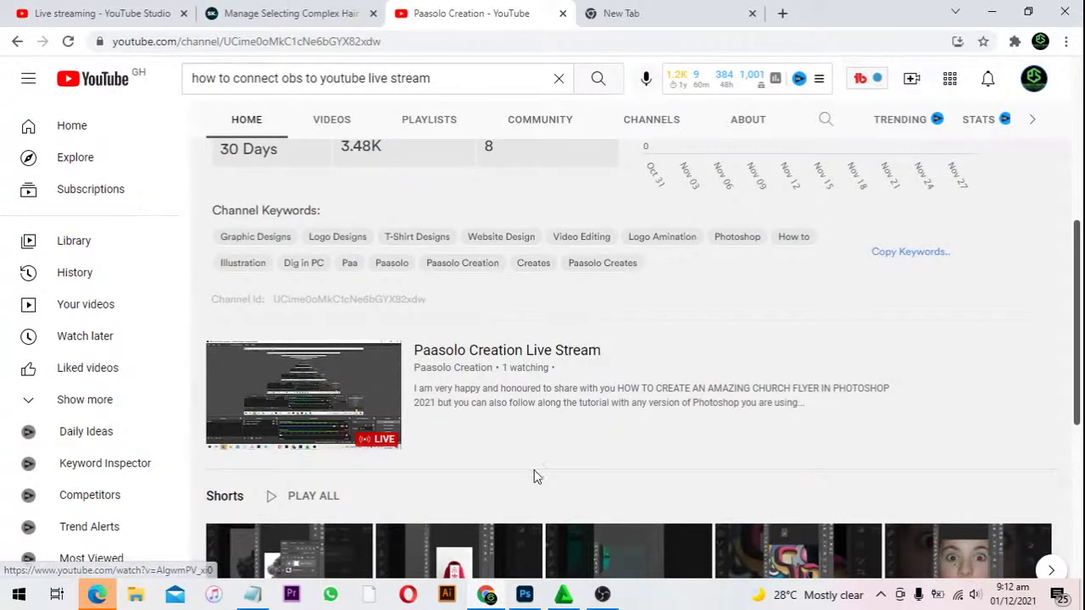
left_click(525, 596)
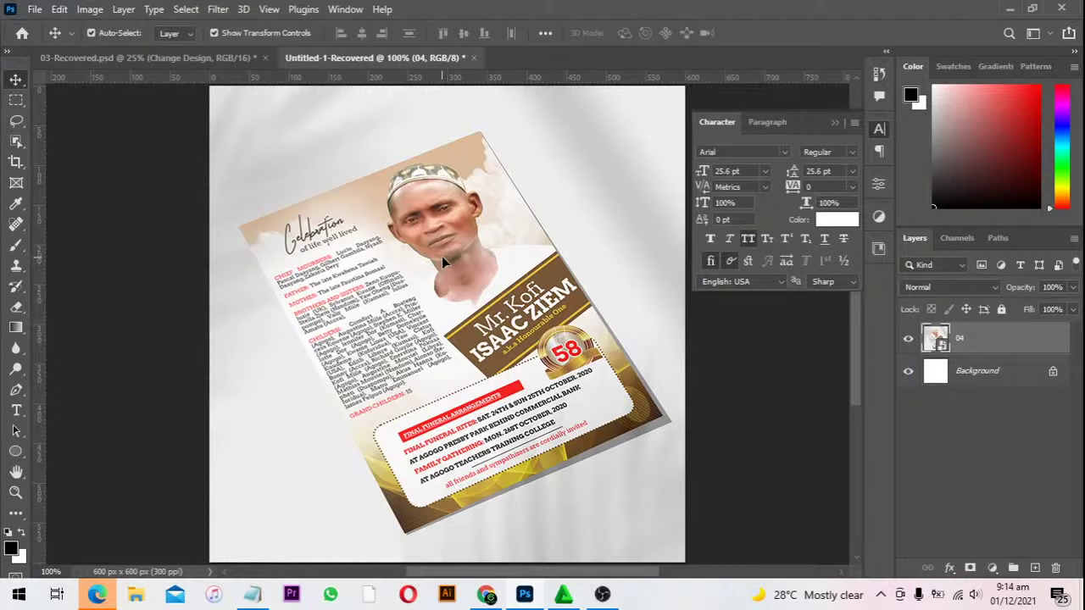
Create a document named '1000 Subscribers Celebration' at 600 × 600 px and 300 ppi
left_click(38, 10)
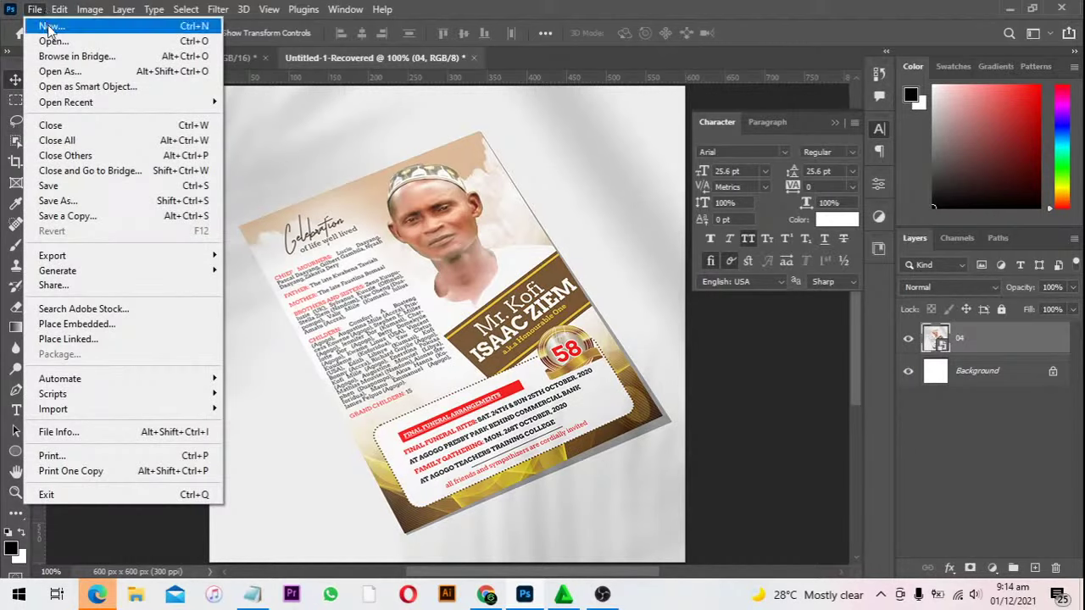
key("Escape")
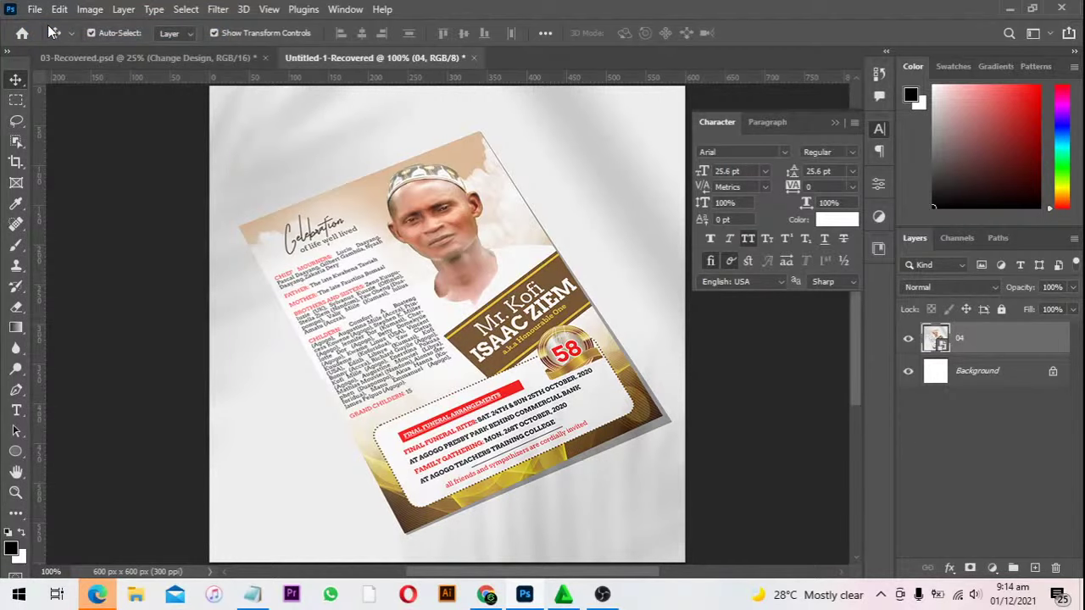
key("ctrl+n")
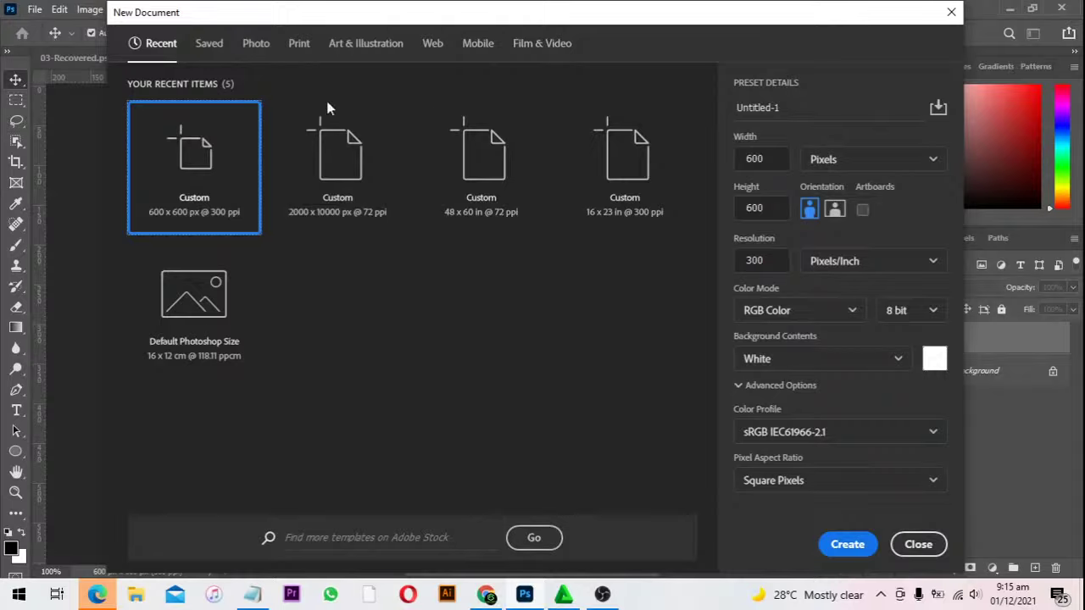
left_click(757, 159)
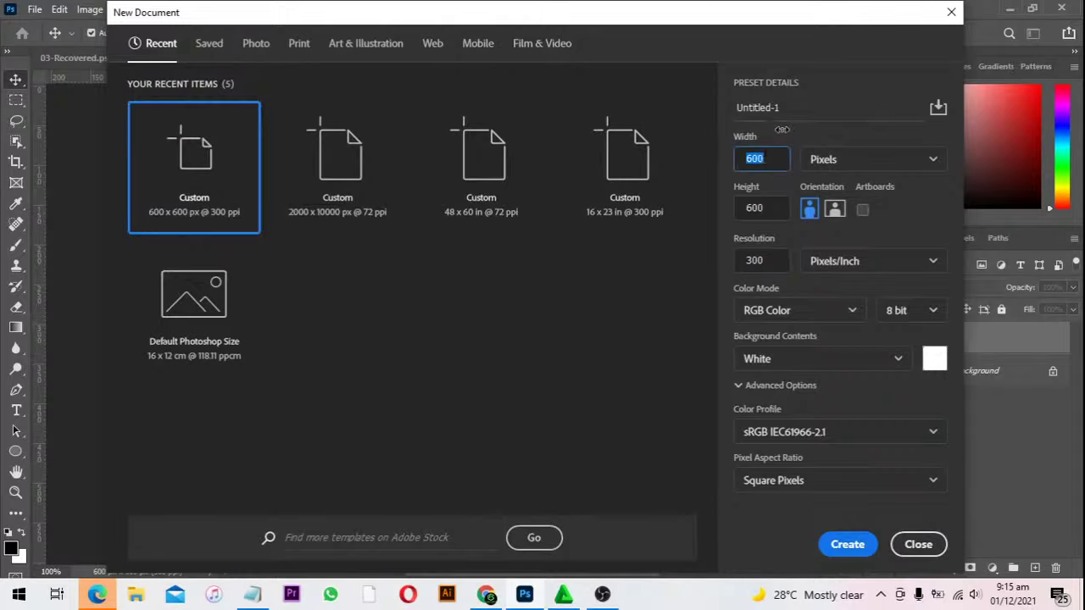
left_click(767, 108)
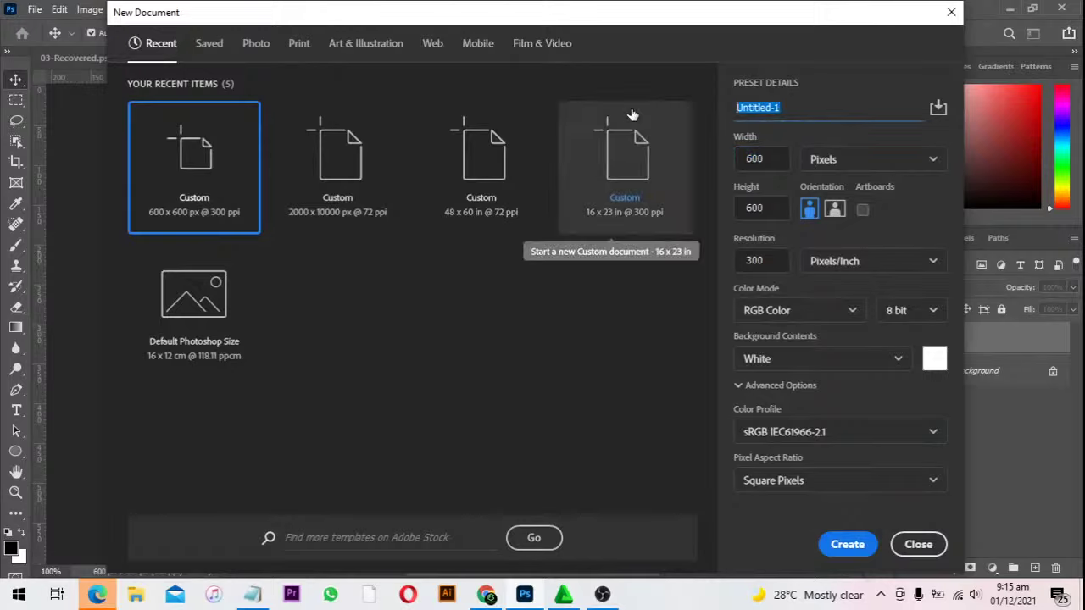
type("1")
type("000 Su")
type("bs")
type("criber")
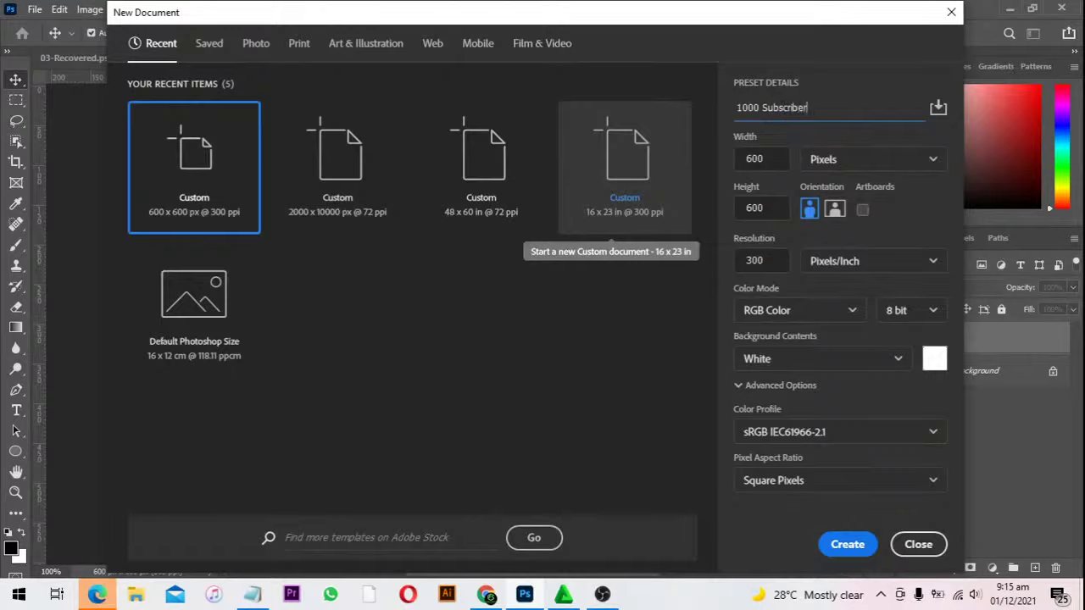
type("s ")
type("Cele")
type("bra")
type("tion")
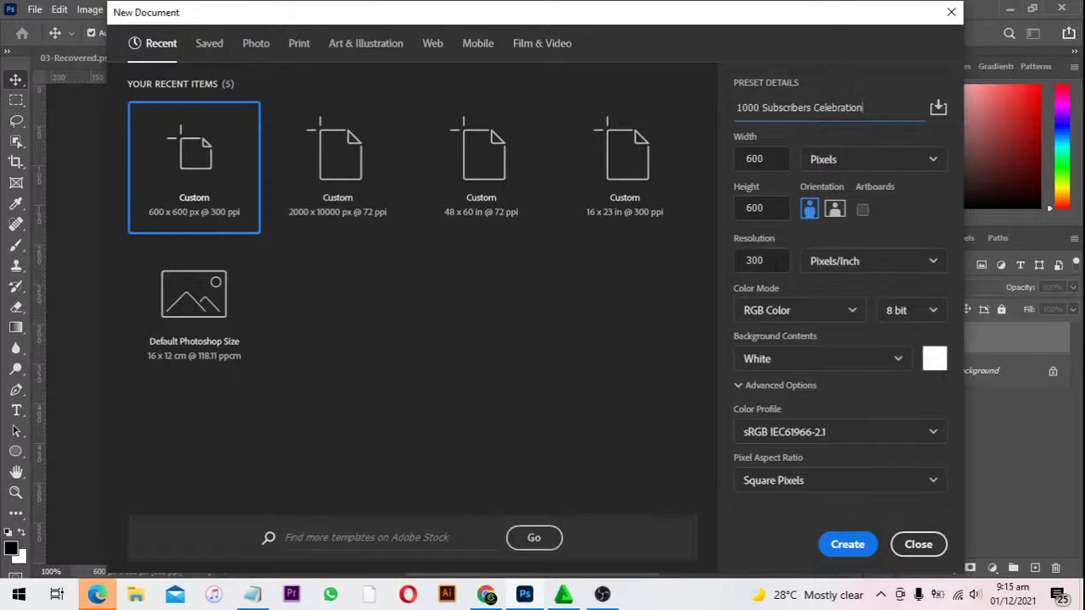
left_click(768, 260)
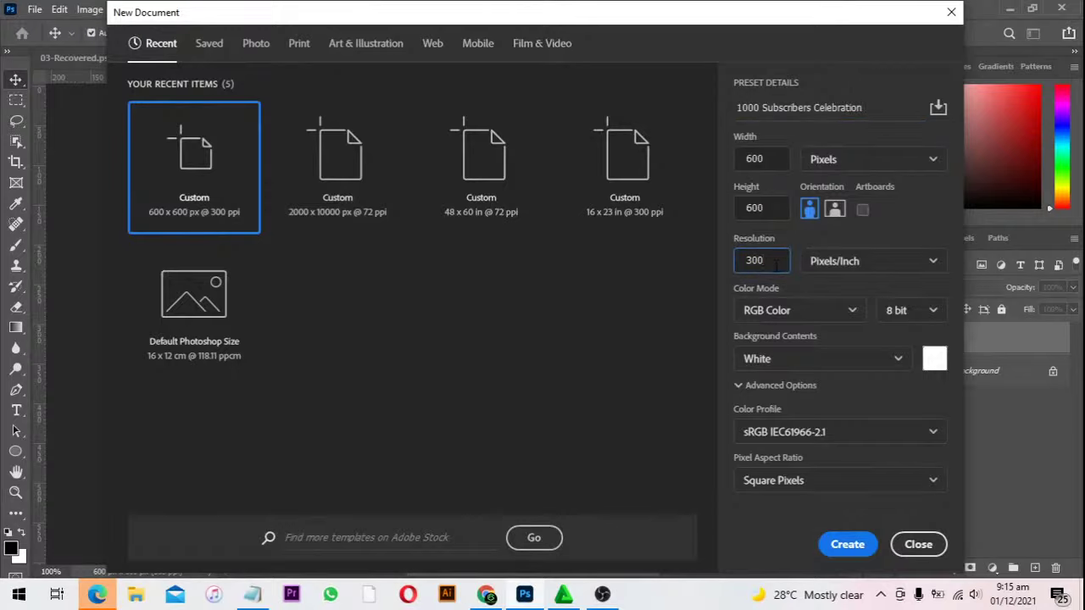
left_click(848, 545)
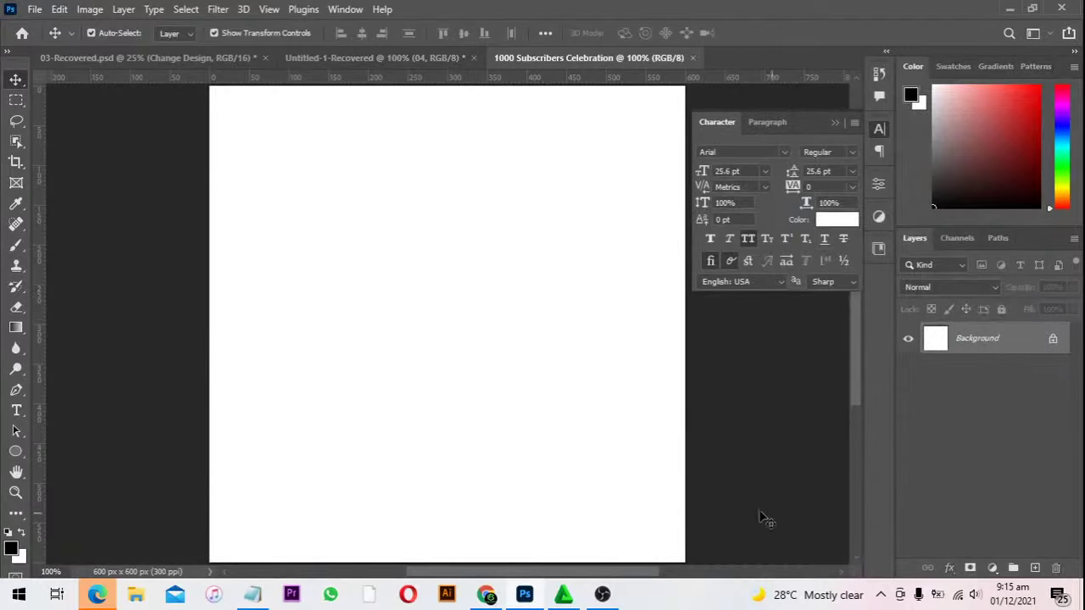
Fill the whole canvas with black using the Paint Bucket tool
scroll(607, 476, "up", 1)
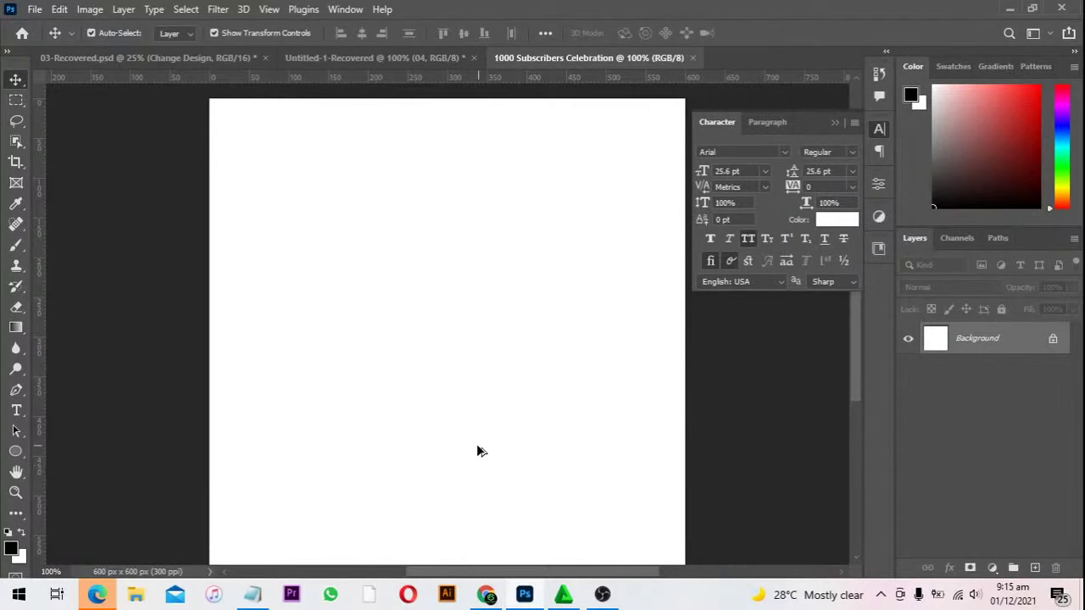
scroll(477, 448, "down", 1)
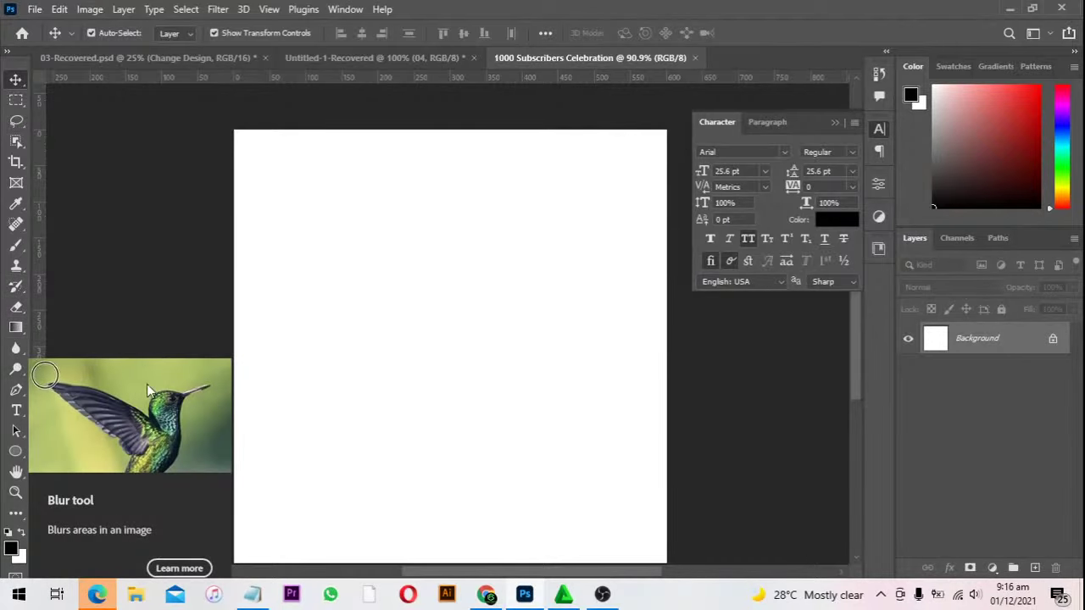
left_click(15, 245)
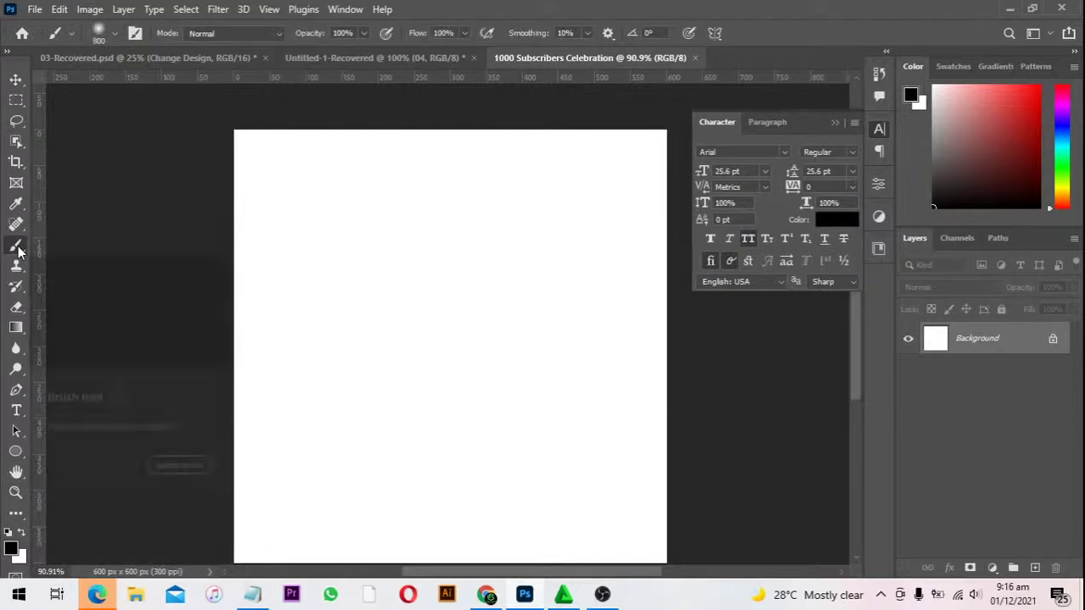
left_click(14, 328)
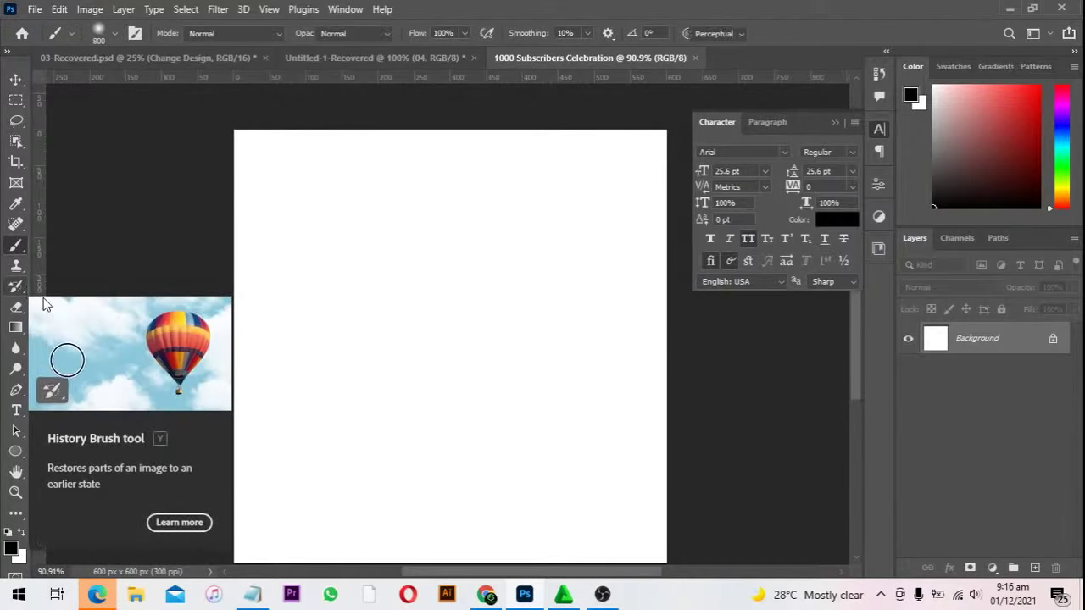
right_click(9, 331)
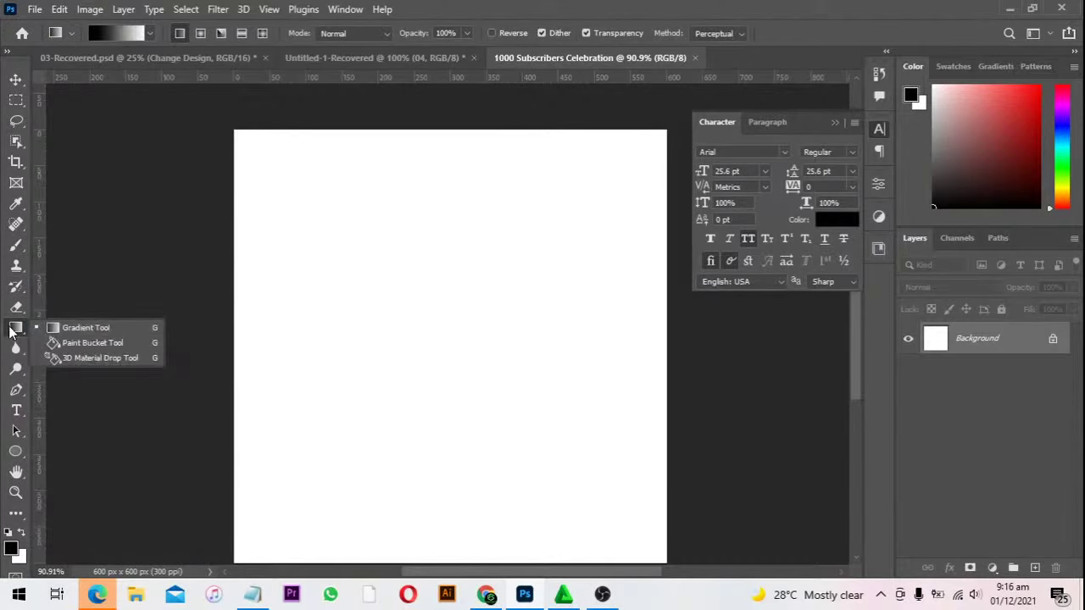
left_click(61, 358)
right_click(19, 331)
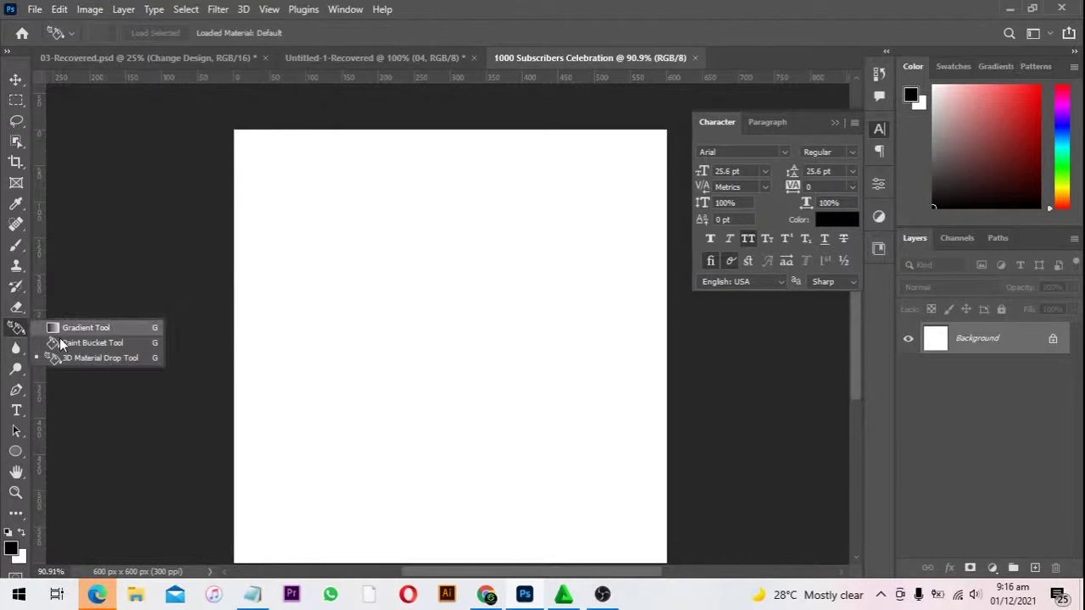
left_click(76, 341)
left_click(466, 311)
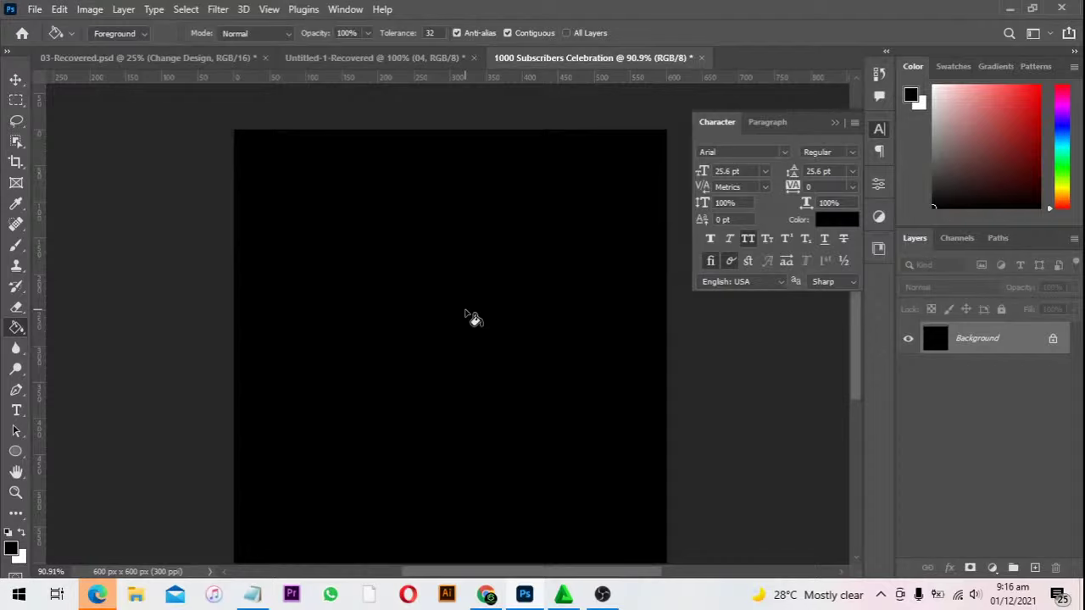
key("v")
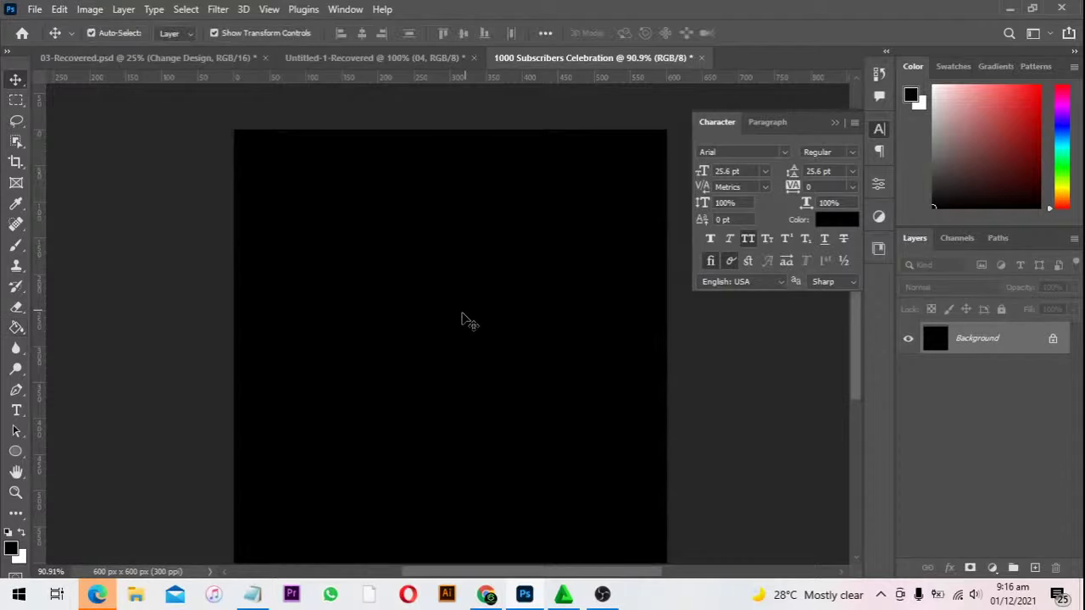
scroll(461, 273, "down", 2)
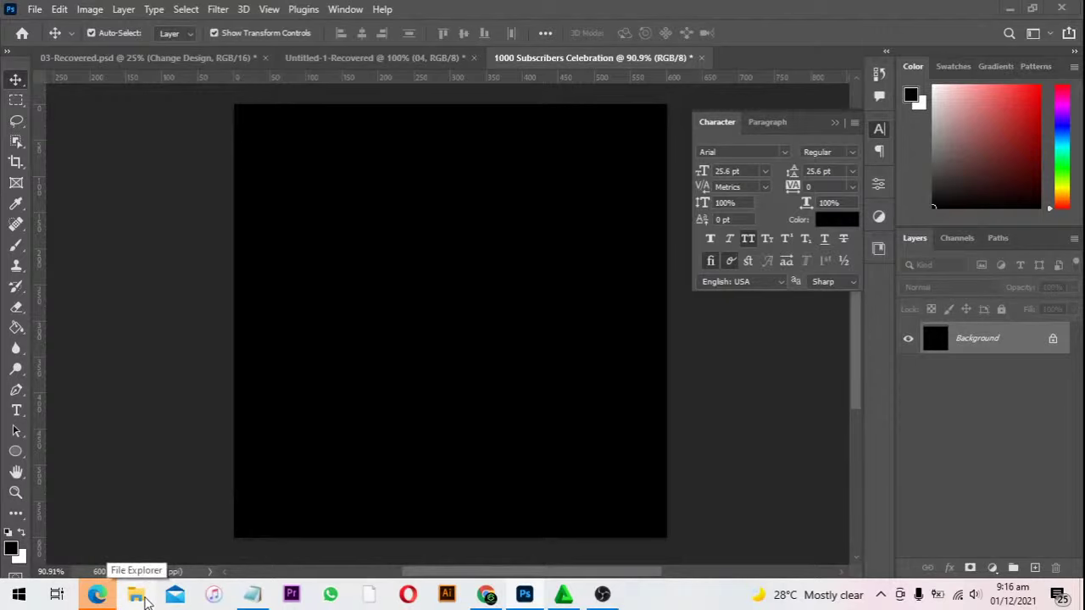
In a maximized File Explorer, open the Dry Bones flyer JPG from Downloads
left_click(135, 595)
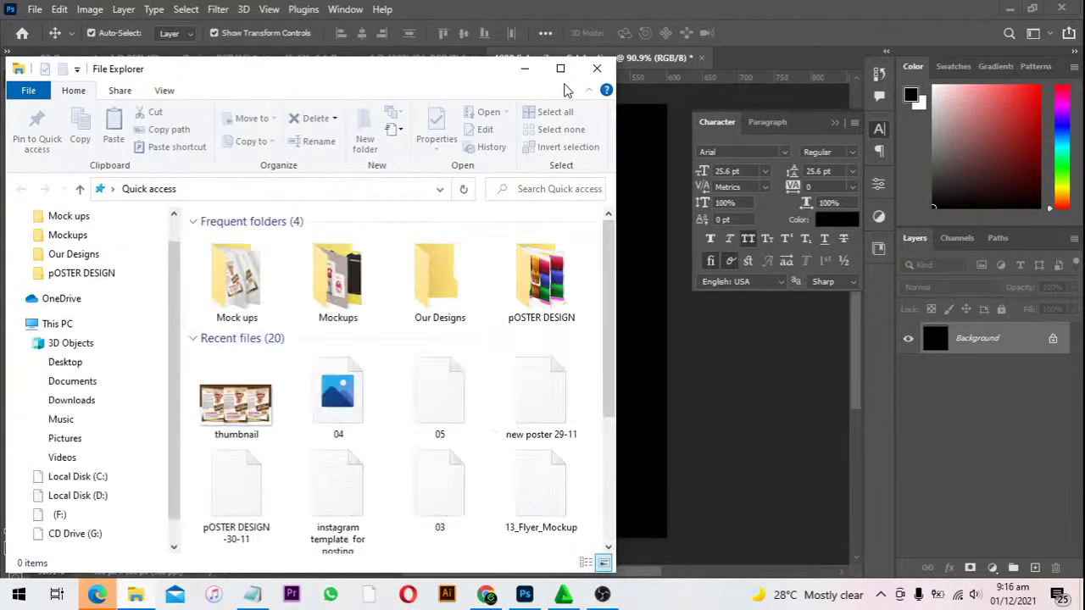
left_click(560, 68)
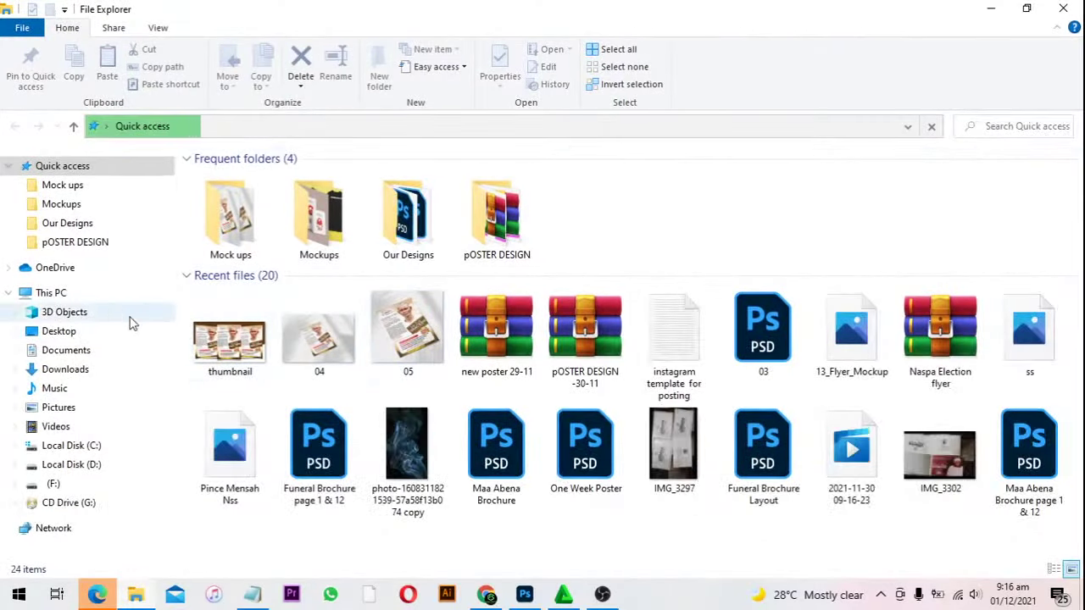
left_click(85, 373)
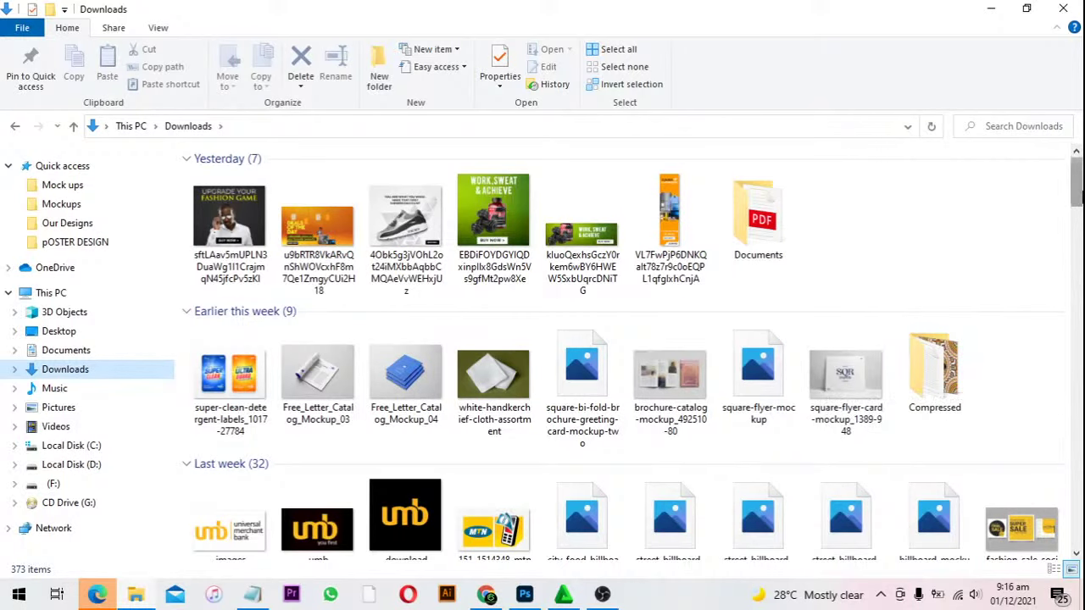
left_click_drag(1076, 179, 1079, 241)
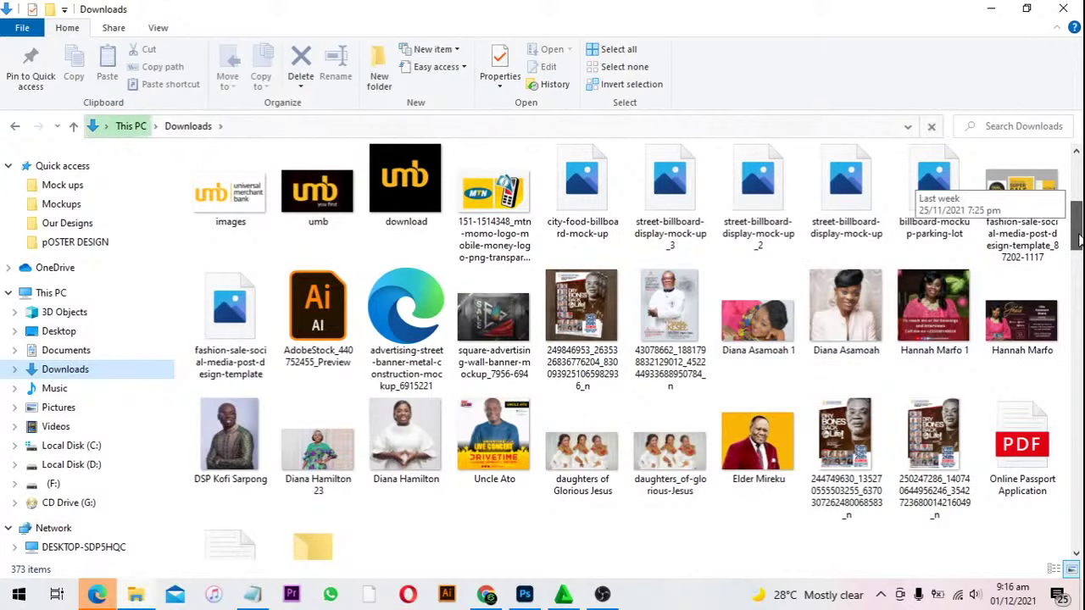
left_click(598, 305)
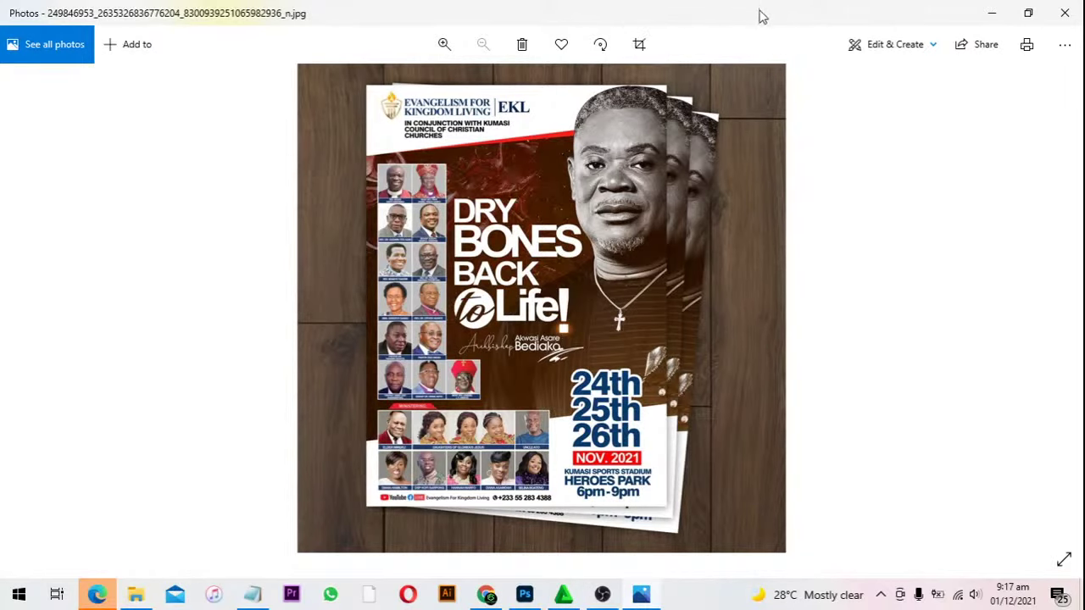
Close the Photos viewer and return to the black Photoshop canvas
left_click(992, 12)
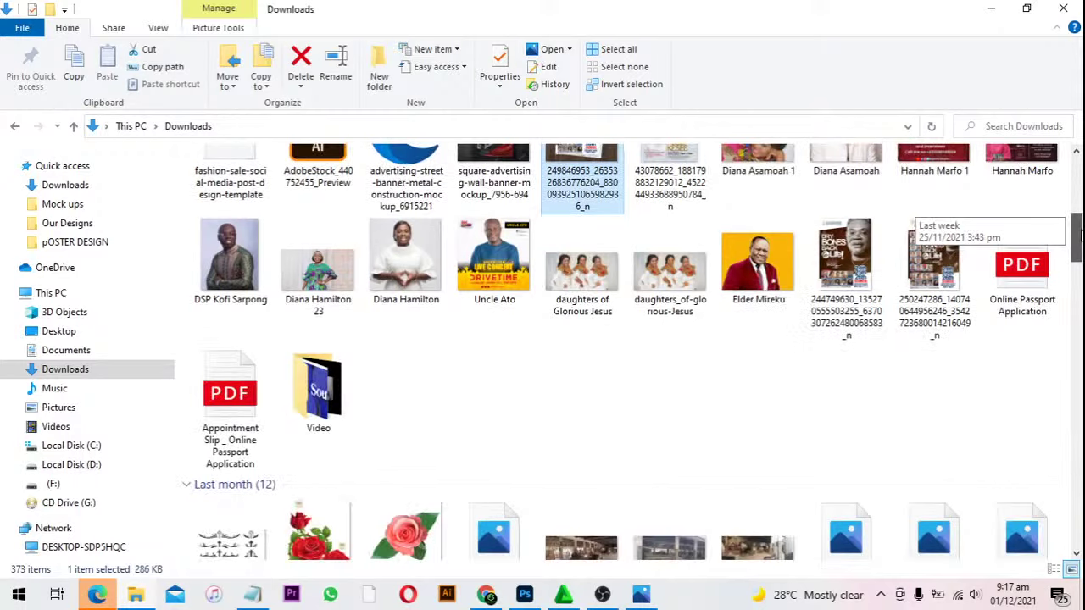
left_click_drag(1075, 233, 1077, 220)
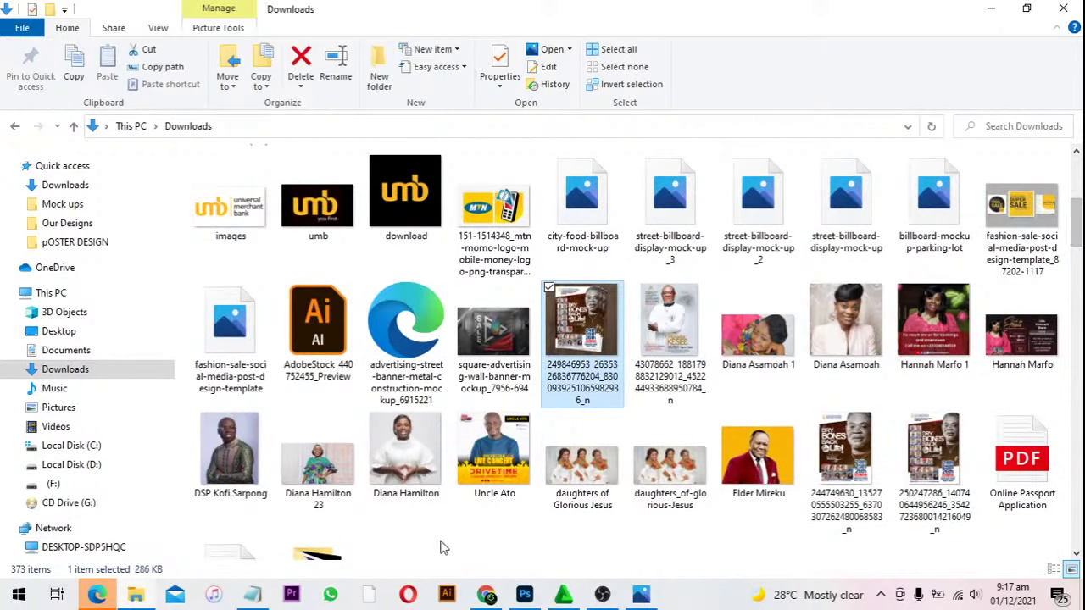
left_click(519, 595)
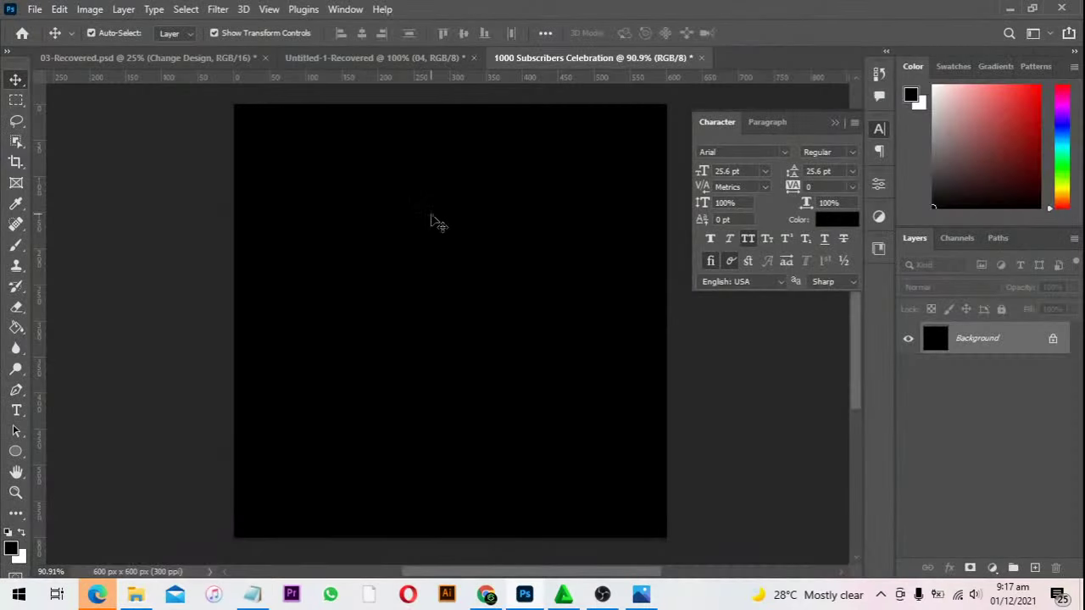
Create a blank document from the Print A3 preset (3508 × 4961 px, 300 ppi)
key("ctrl")
key("ctrl+n")
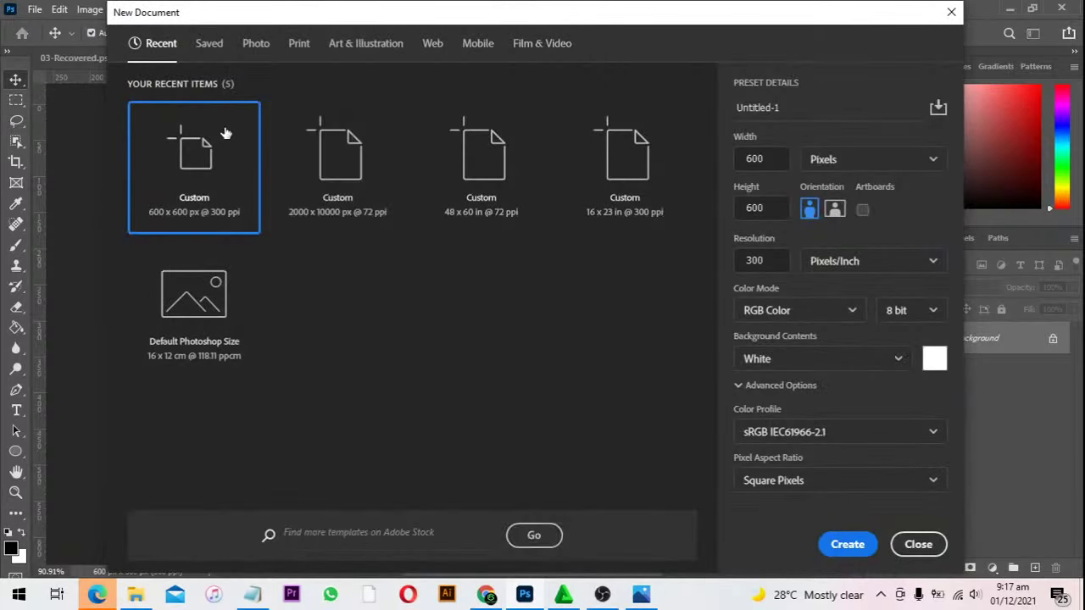
left_click(307, 51)
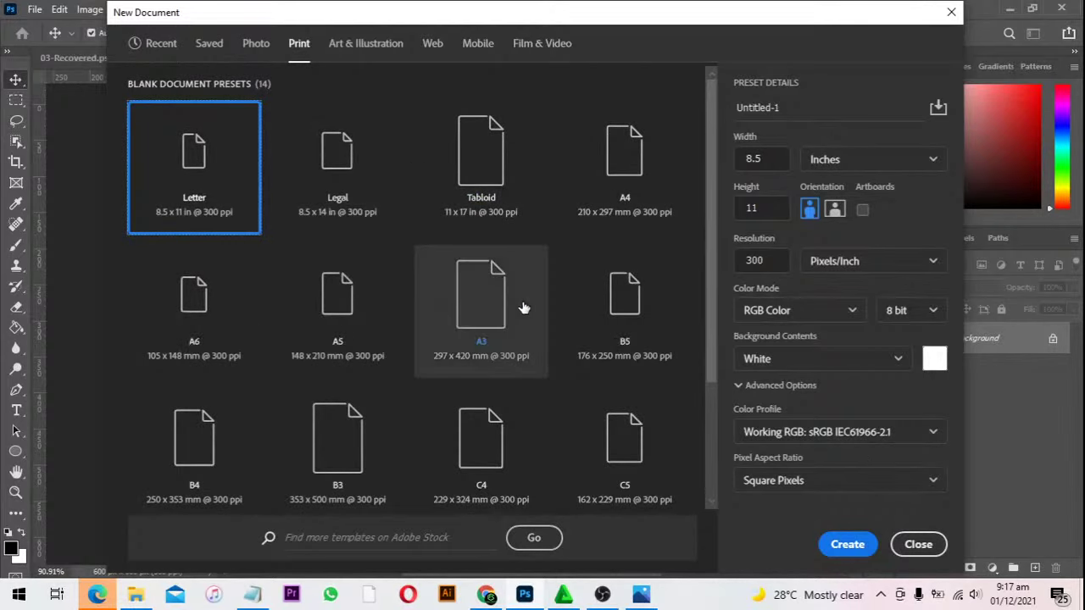
double_click(479, 314)
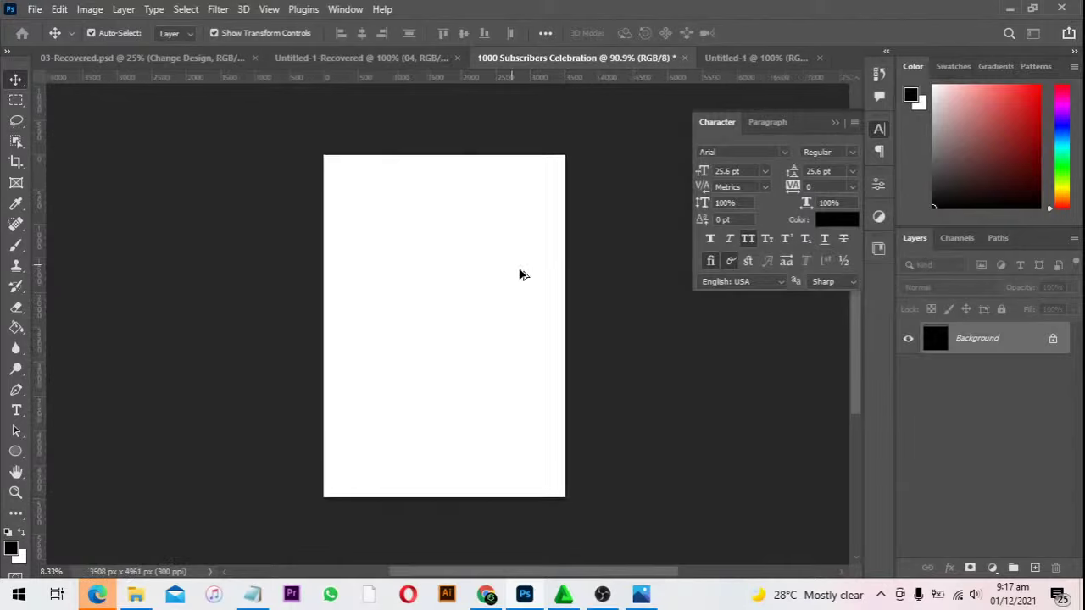
Draw a large black rectangle and shorten it to 3201 px tall
left_click(21, 456)
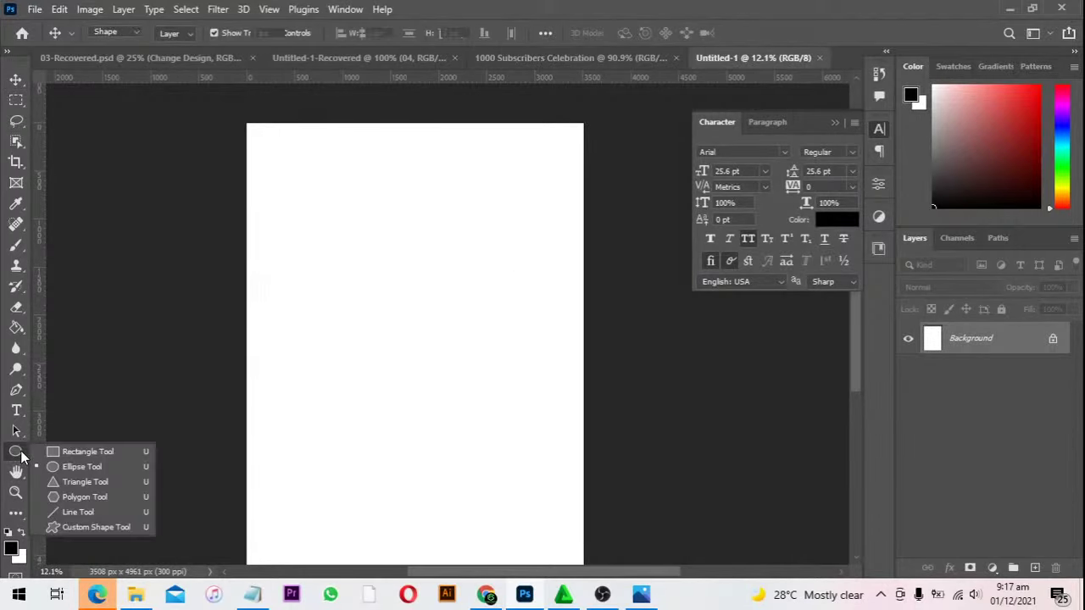
left_click(71, 454)
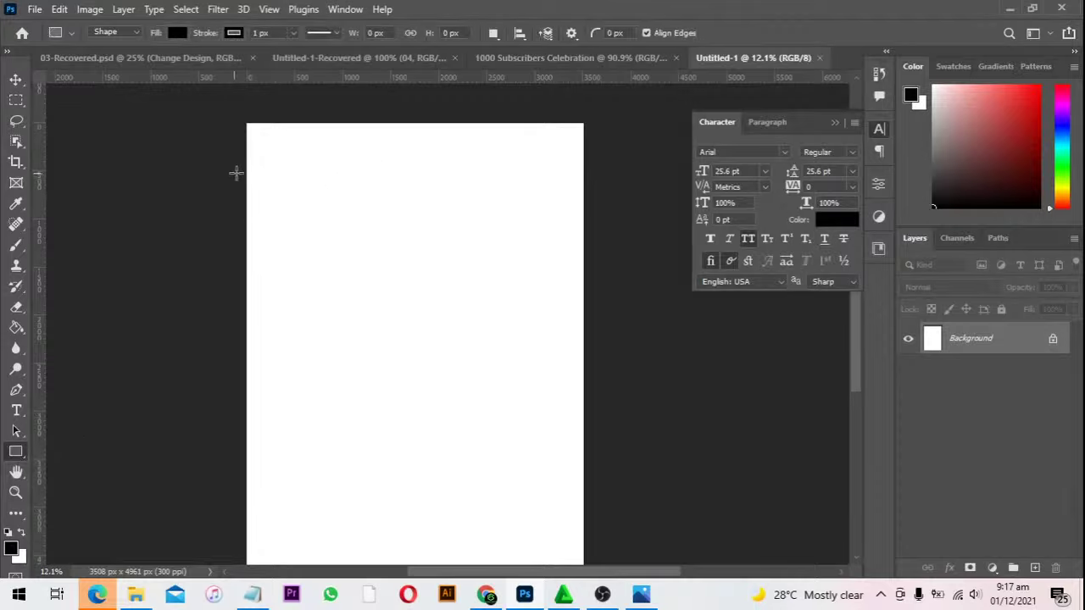
mouse_move(235, 172)
left_mouse_down()
mouse_move(433, 404)
mouse_move(591, 538)
left_mouse_up()
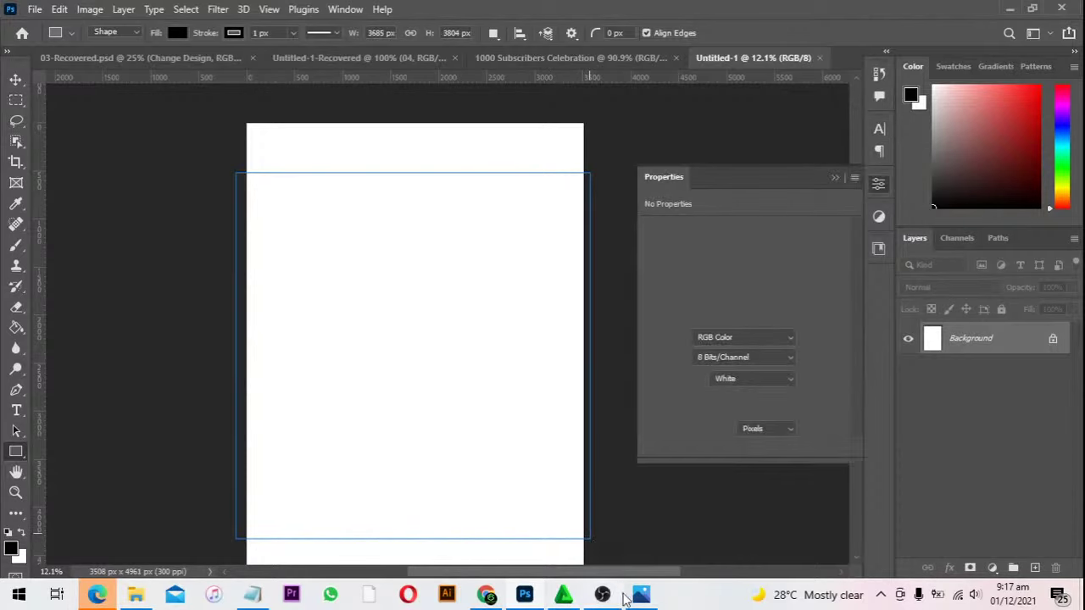
left_click(640, 596)
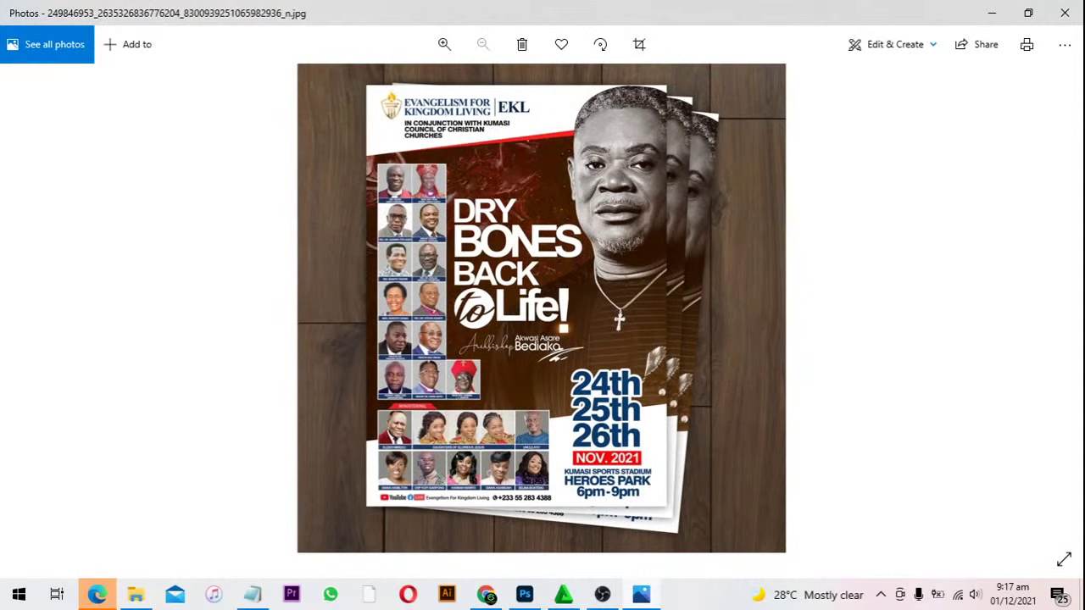
left_click(523, 596)
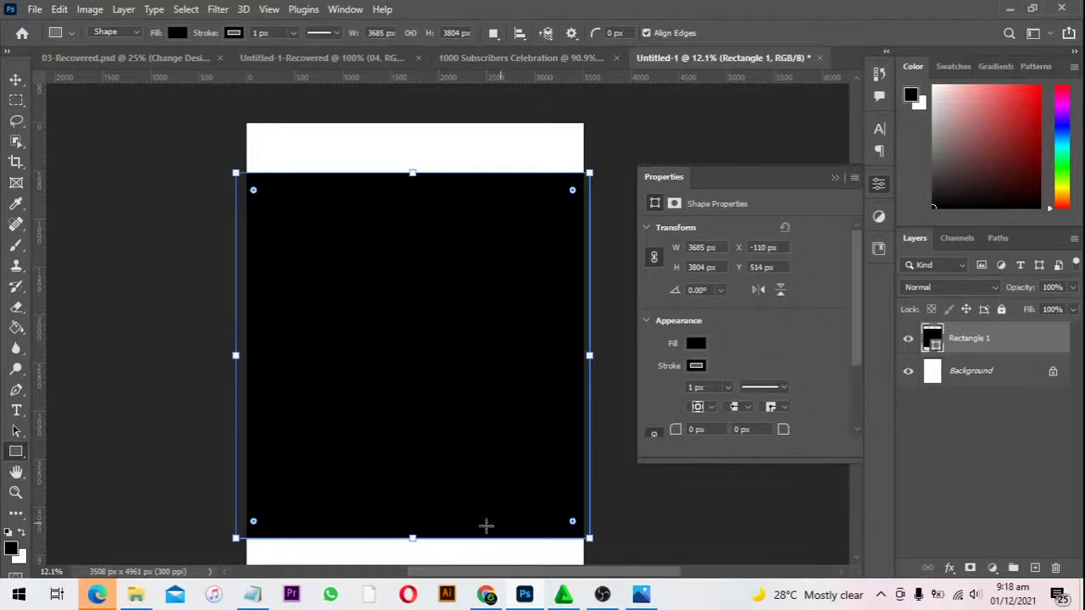
left_click_drag(411, 534, 411, 476)
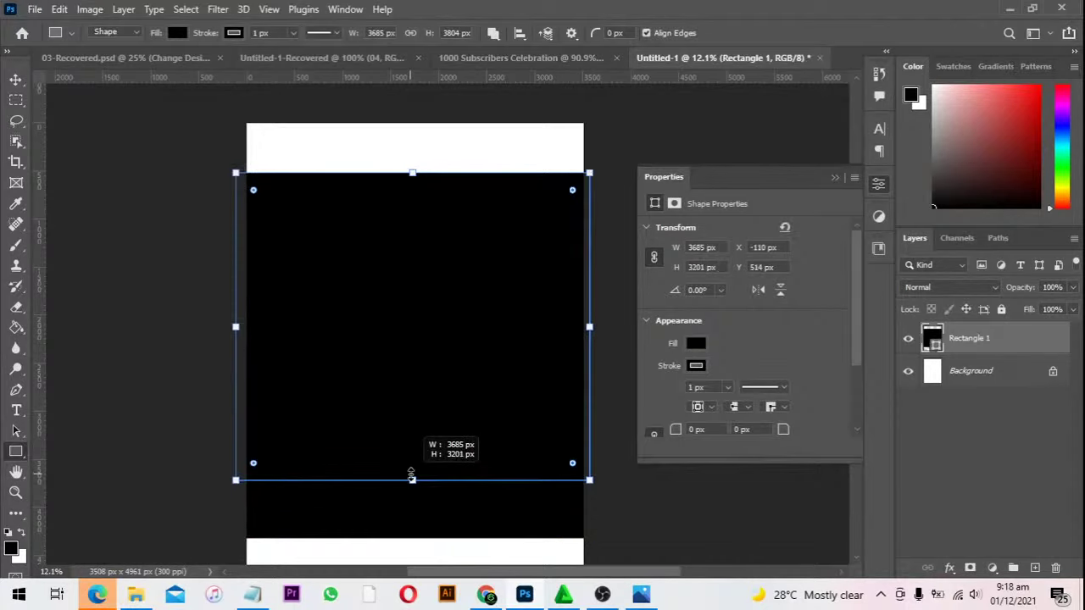
key("v")
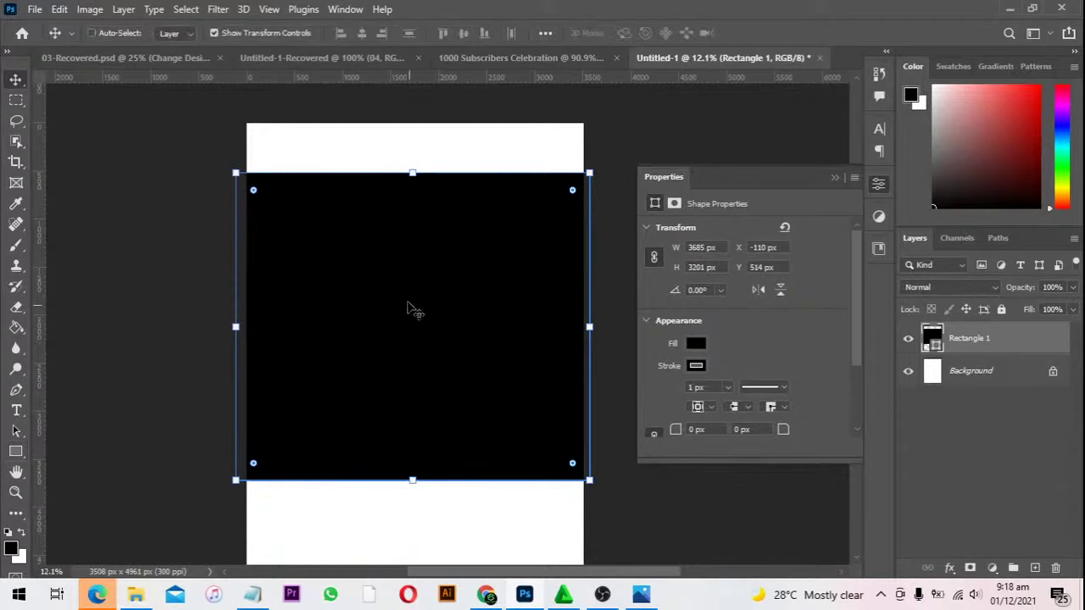
Centre the rectangle horizontally and vertically on the canvas, then deselect
key("ctrl+a")
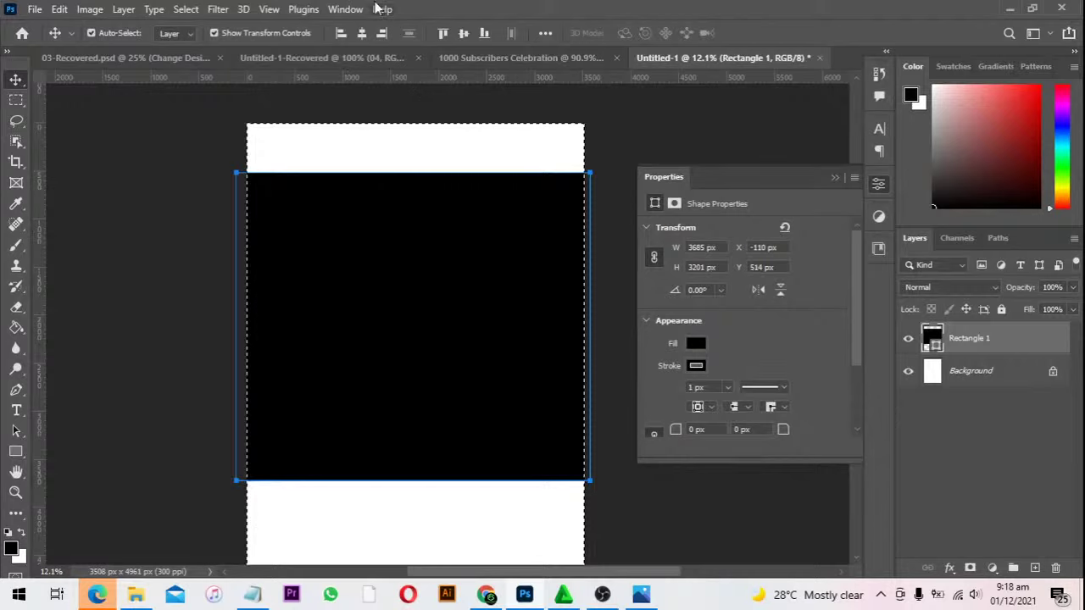
left_click(184, 10)
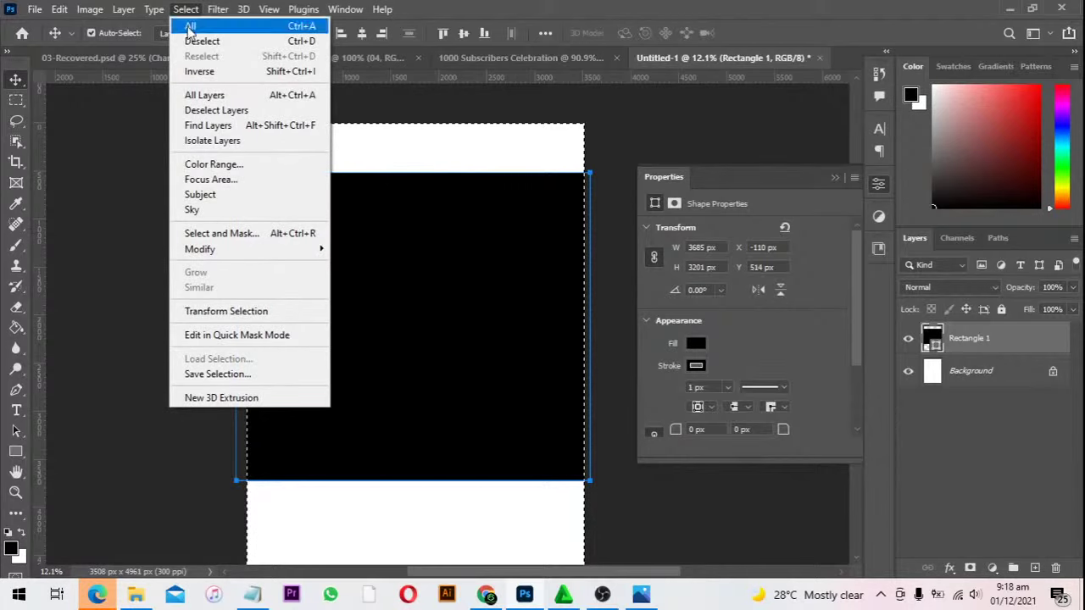
left_click(189, 27)
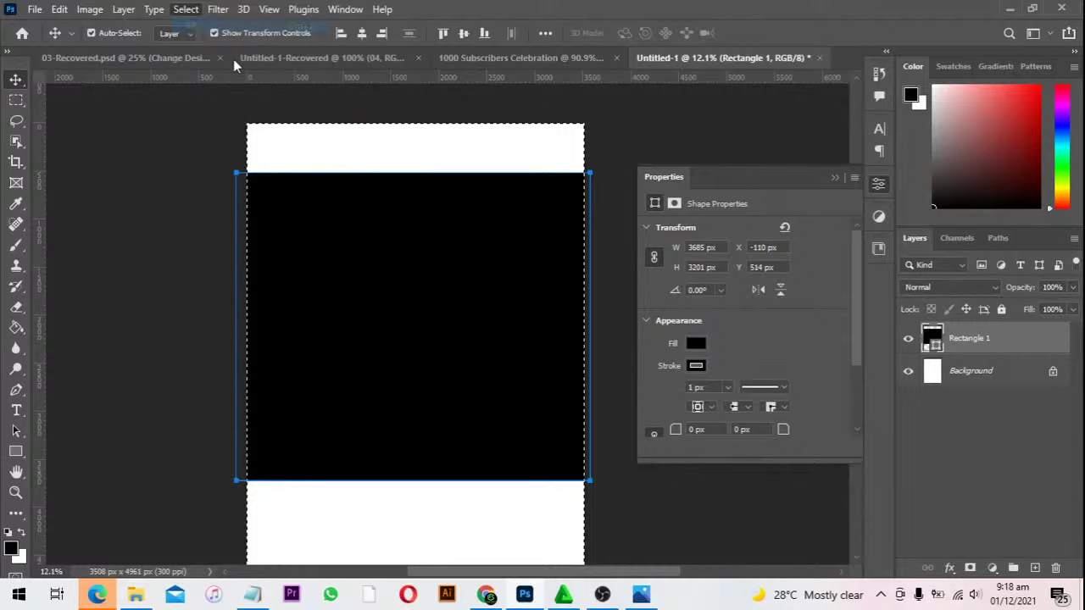
left_click(362, 34)
left_click(463, 34)
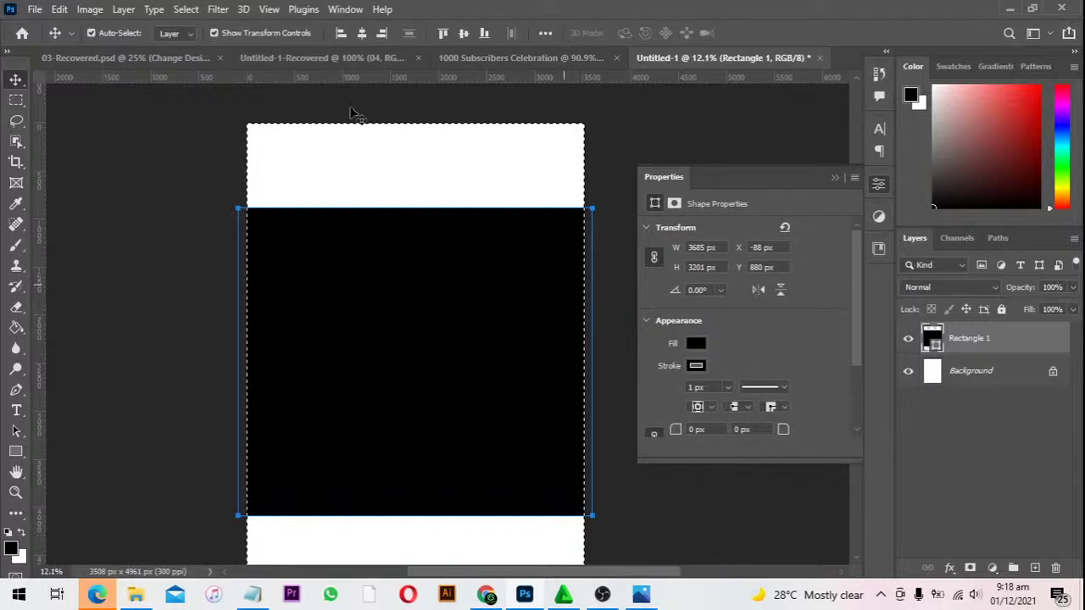
left_click(183, 9)
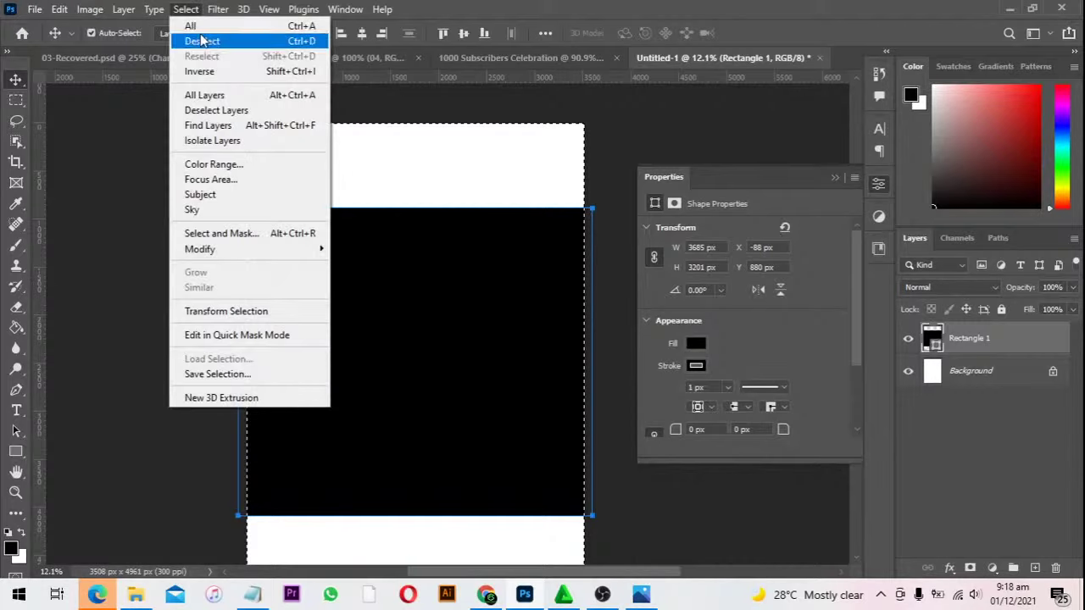
left_click(202, 41)
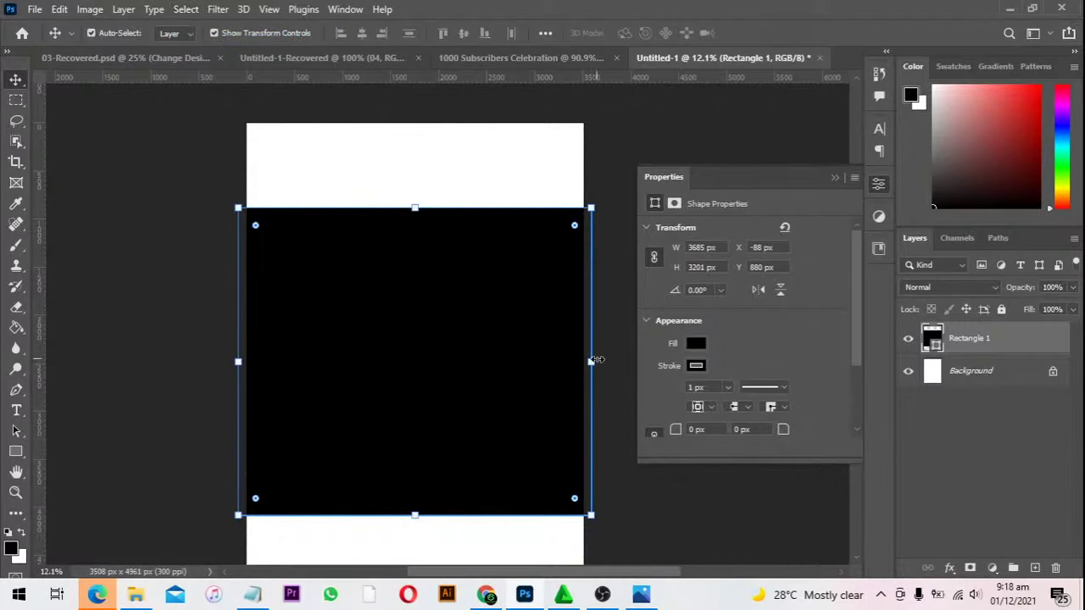
Try scaling the rectangle, undo it, and check the reference flyer again
left_click_drag(576, 361, 583, 361)
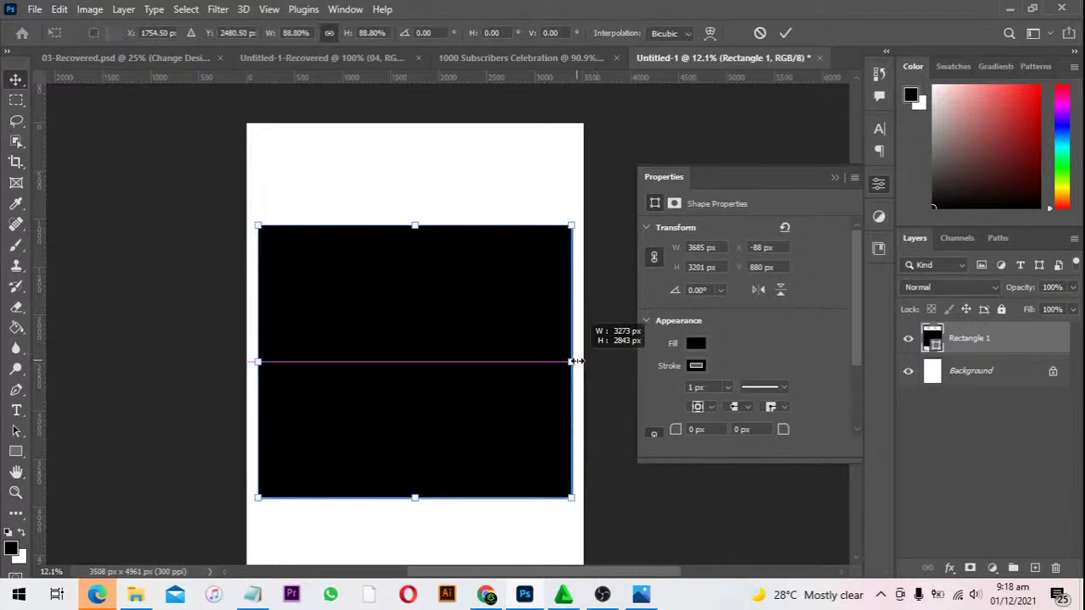
key("Return")
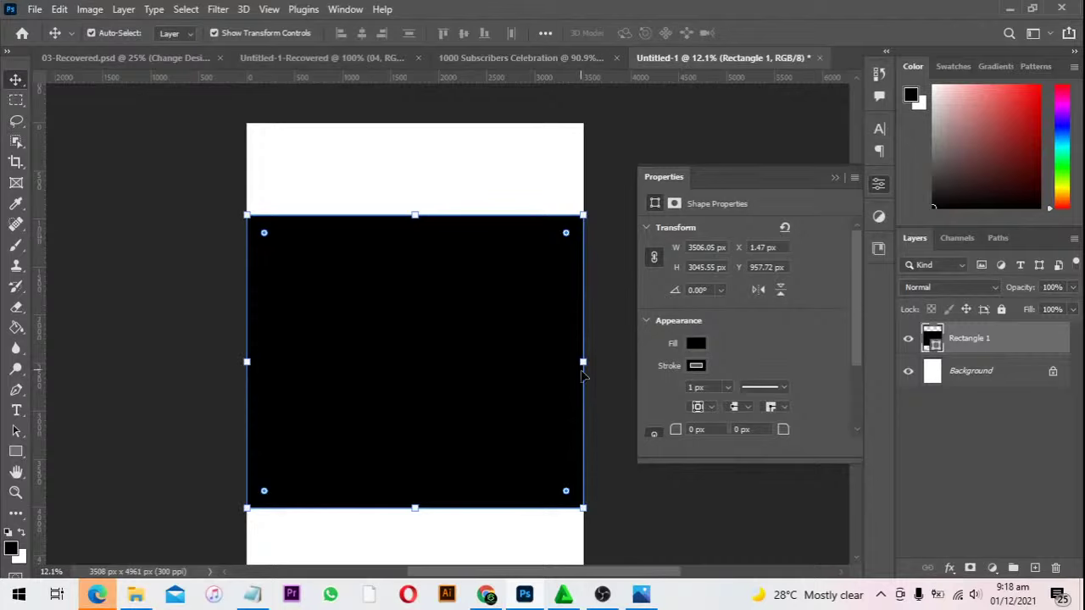
key("ctrl+z")
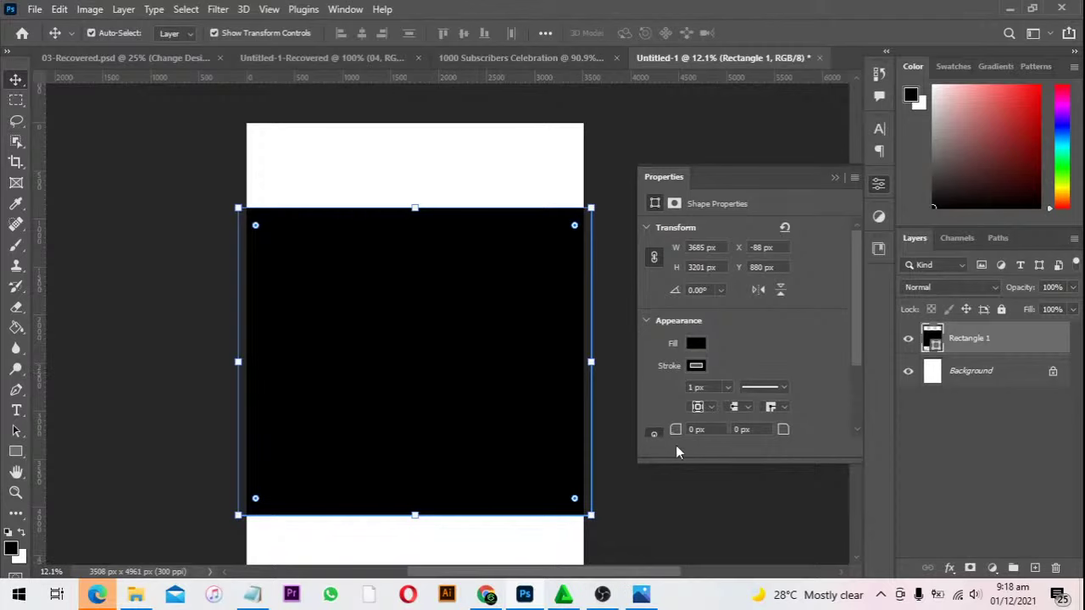
left_click(658, 602)
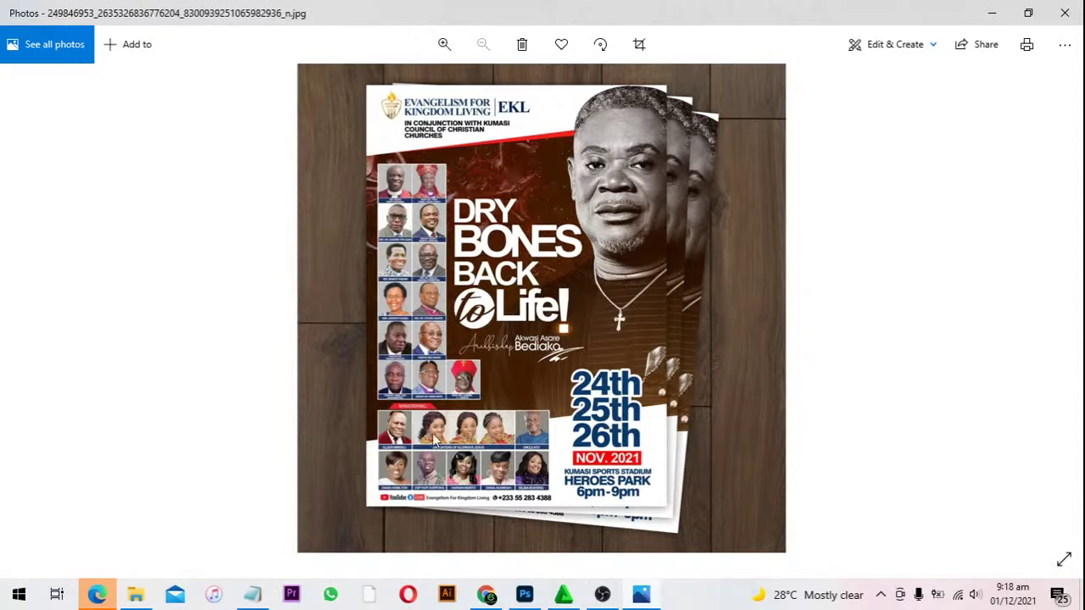
left_click(992, 13)
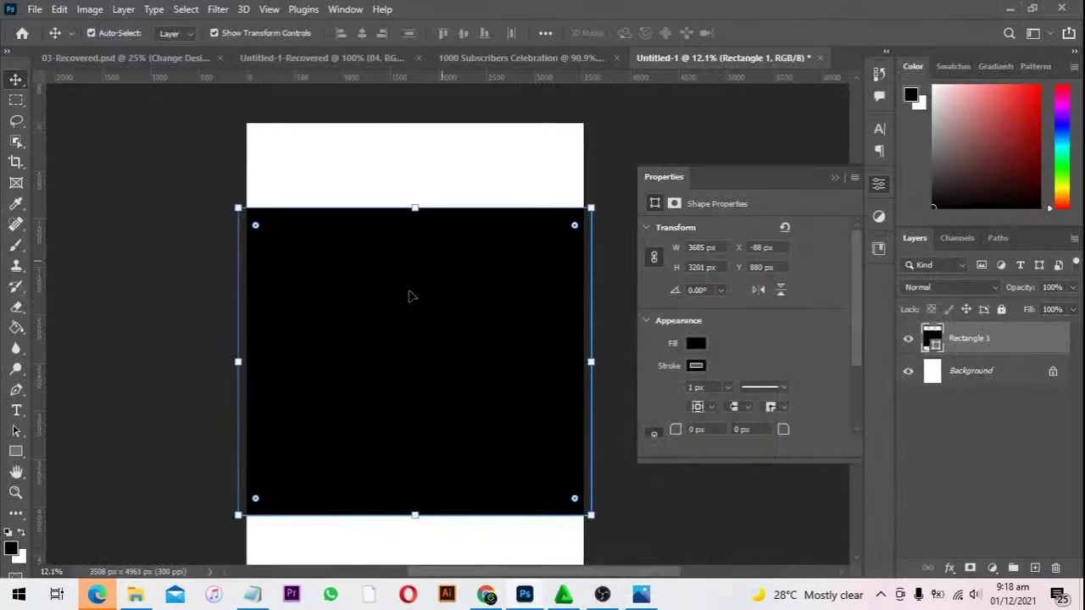
key("ctrl")
key("ctrl+t")
Distort the rectangle by raising its right side into a slanted band, converting it to a path
right_click(501, 269)
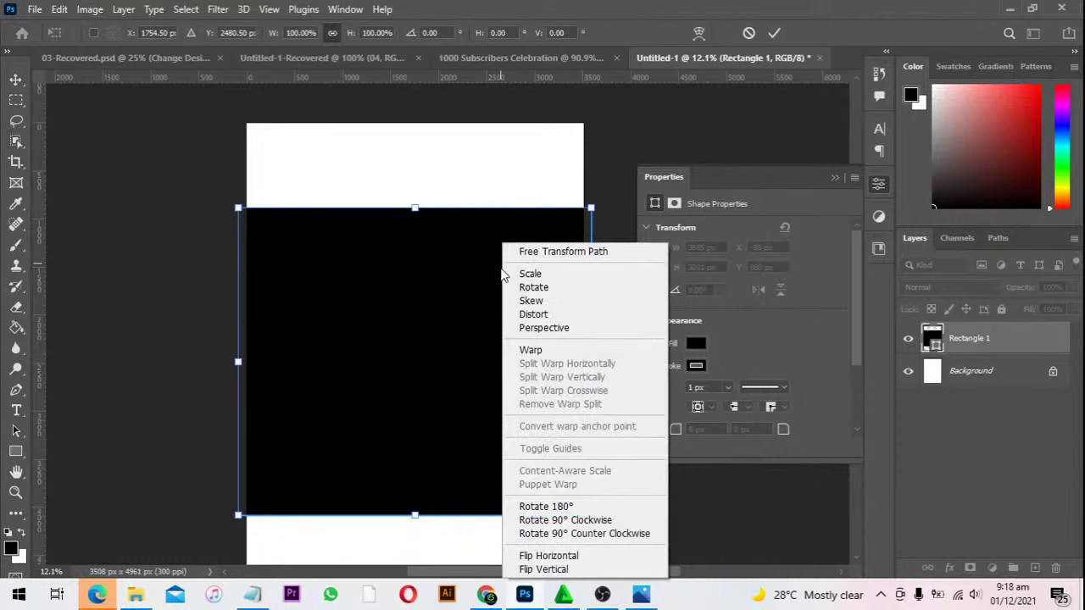
left_click(546, 315)
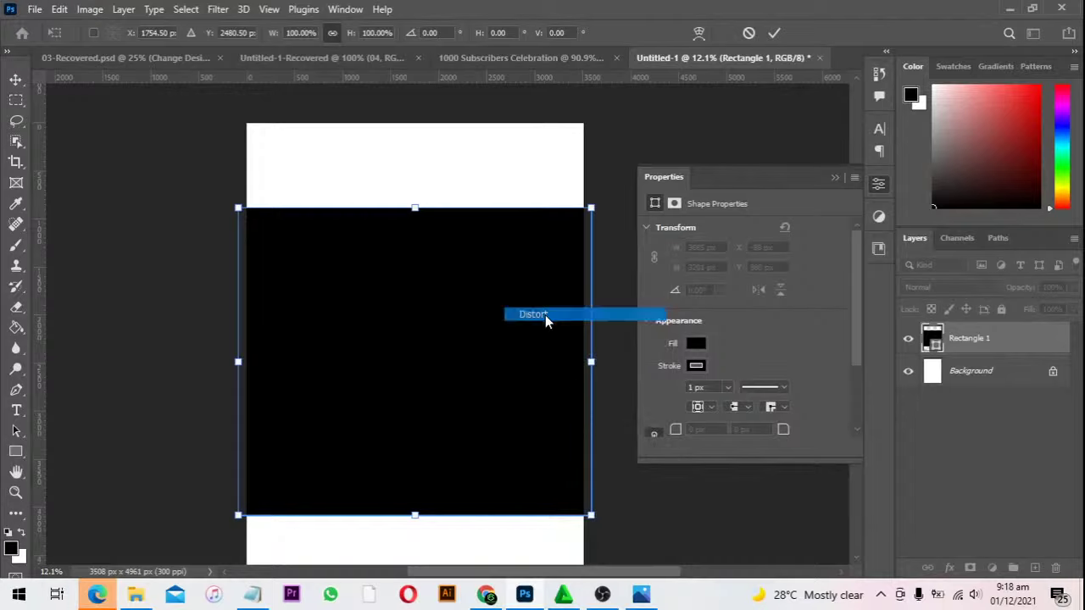
mouse_move(593, 366)
left_mouse_down()
mouse_move(596, 337)
mouse_move(599, 377)
mouse_move(595, 341)
left_mouse_up()
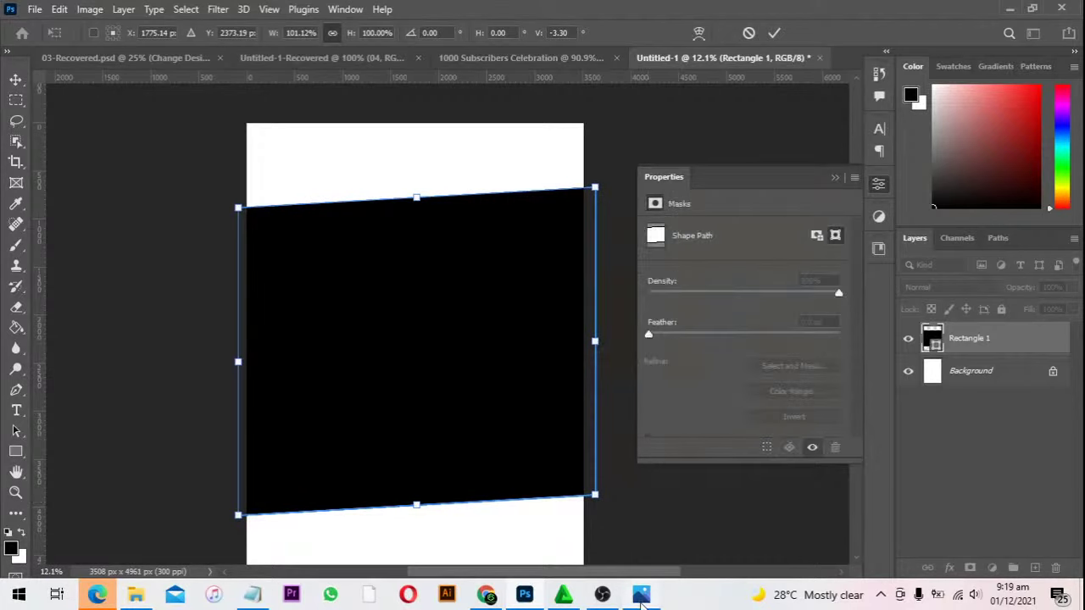
left_click(641, 596)
left_click(641, 597)
left_click_drag(596, 342, 597, 352)
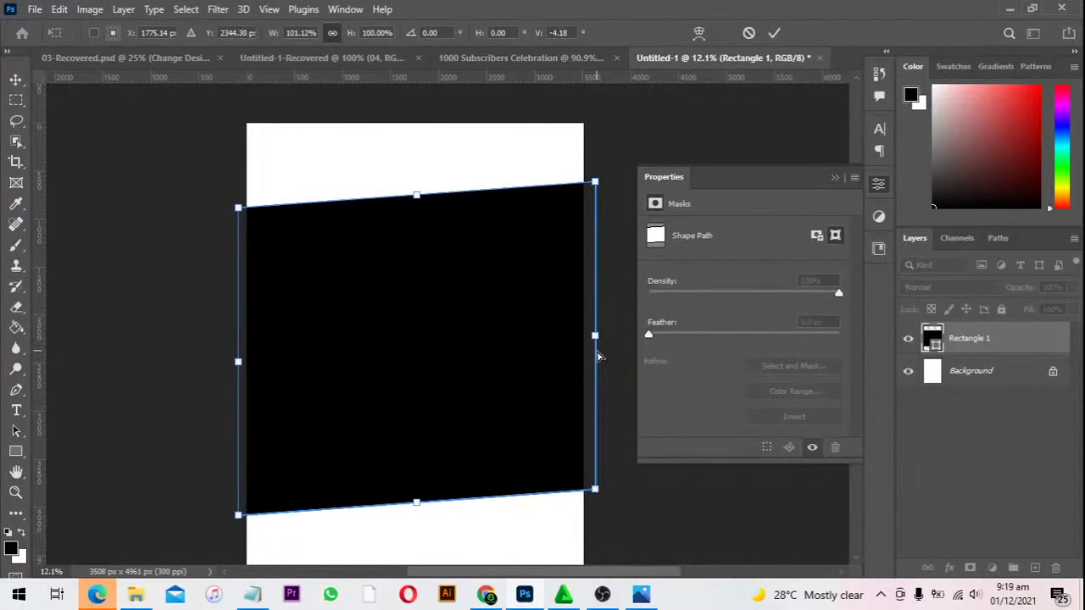
left_click(773, 34)
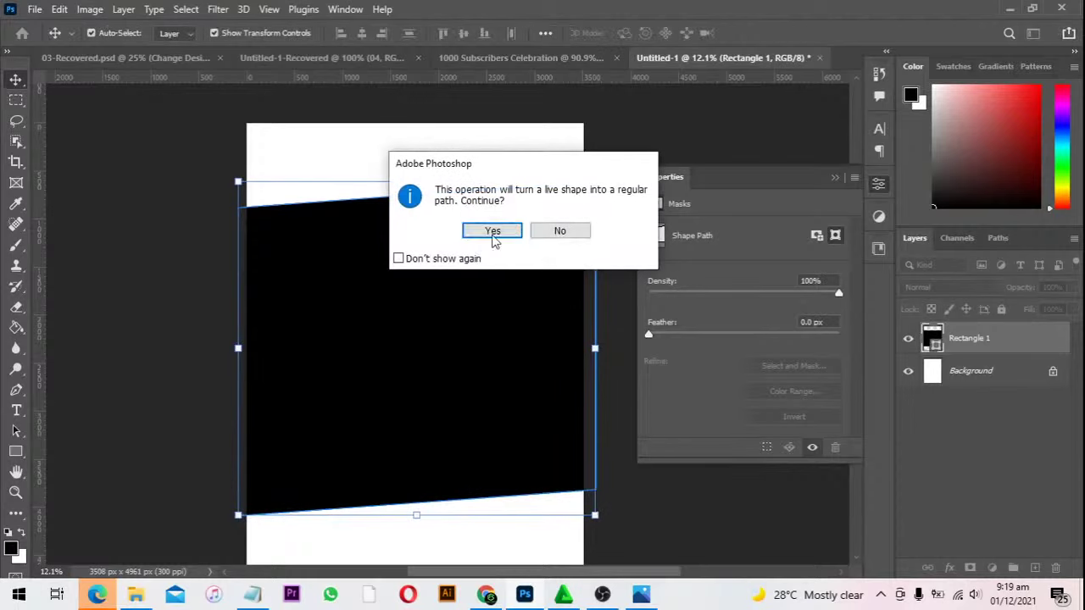
left_click(492, 231)
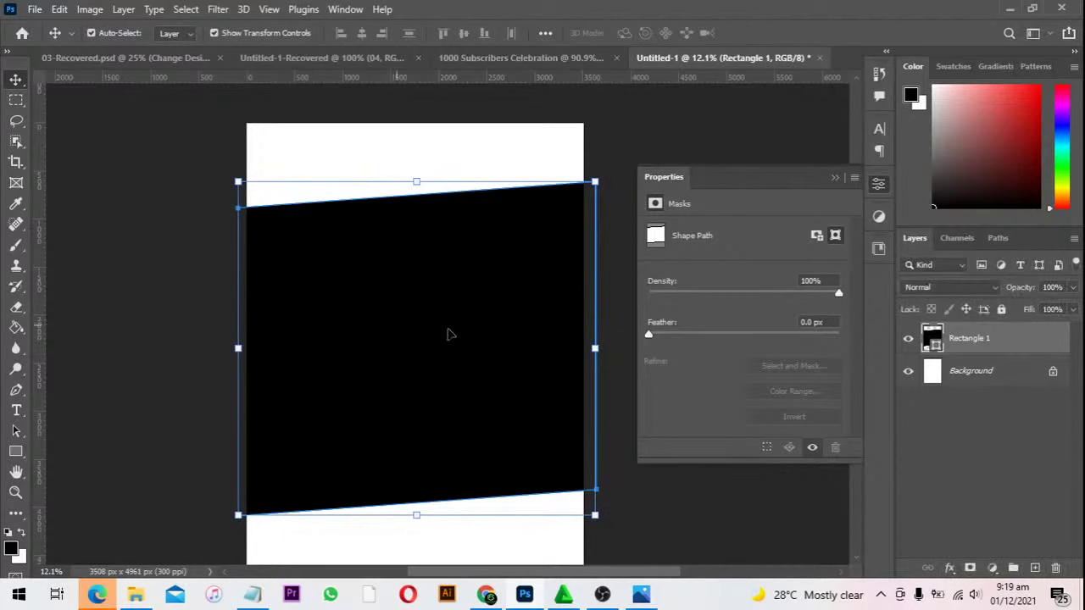
left_click(638, 589)
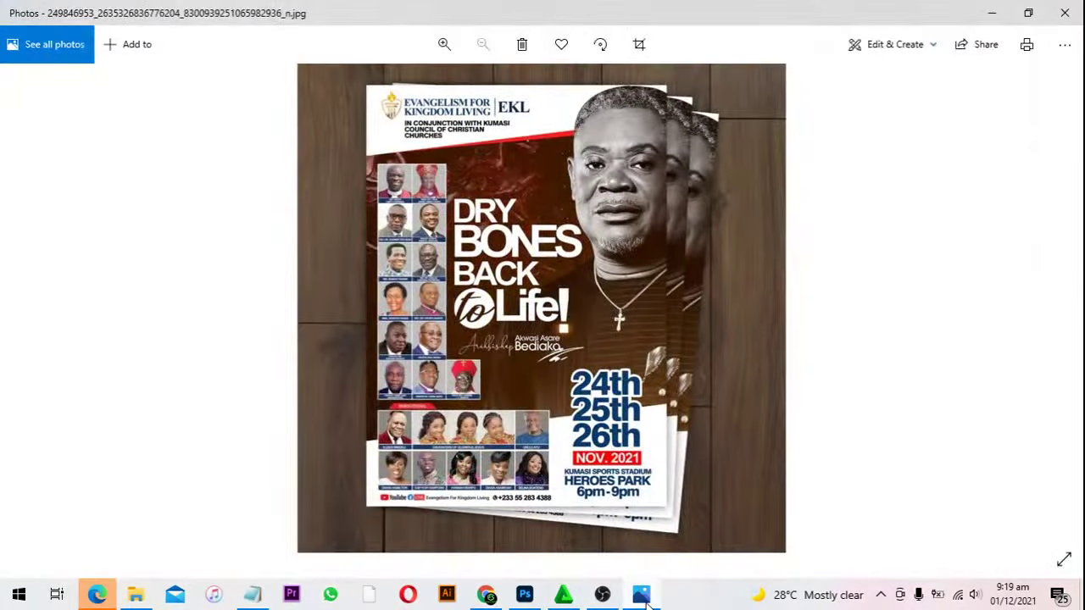
Duplicate the slanted panel, rotate the copy about -1.73° and nudge it upward
left_click(632, 584)
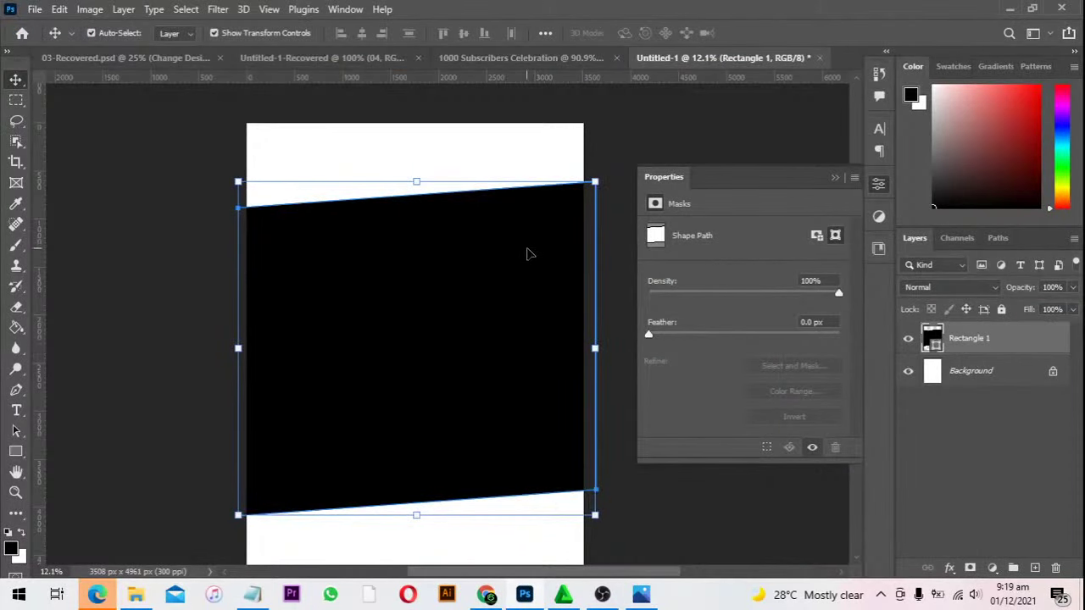
key("ctrl")
key("ctrl+j")
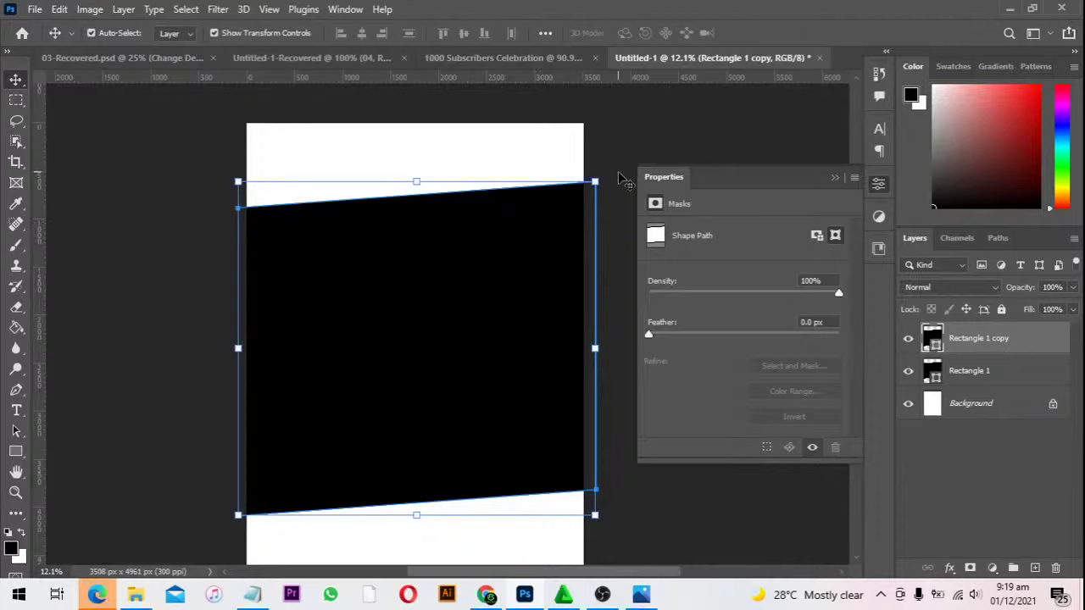
left_click_drag(616, 171, 615, 160)
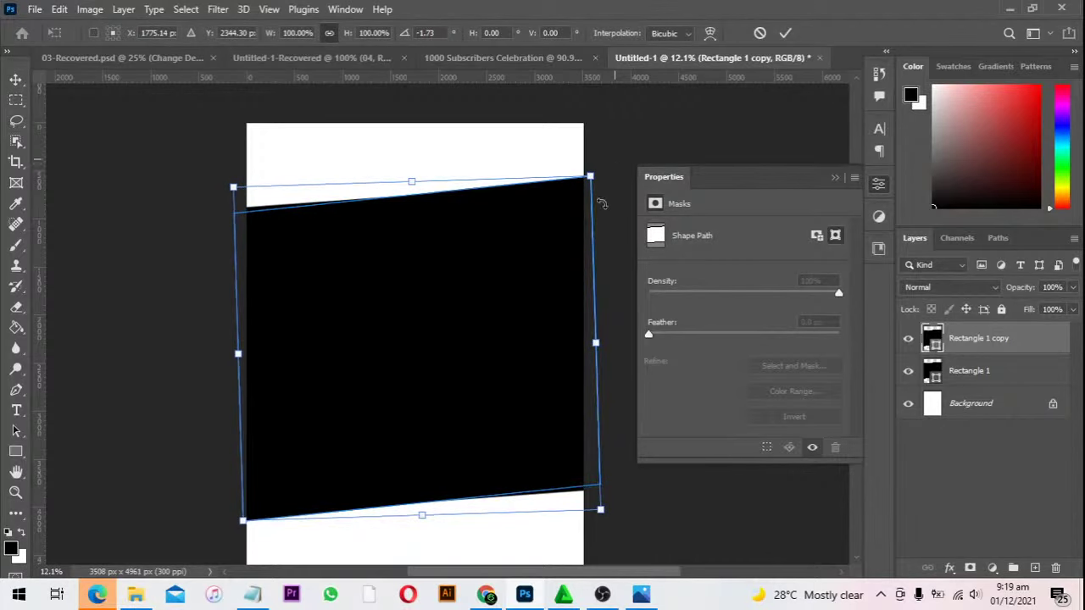
left_click_drag(528, 279, 526, 274)
key("Up")
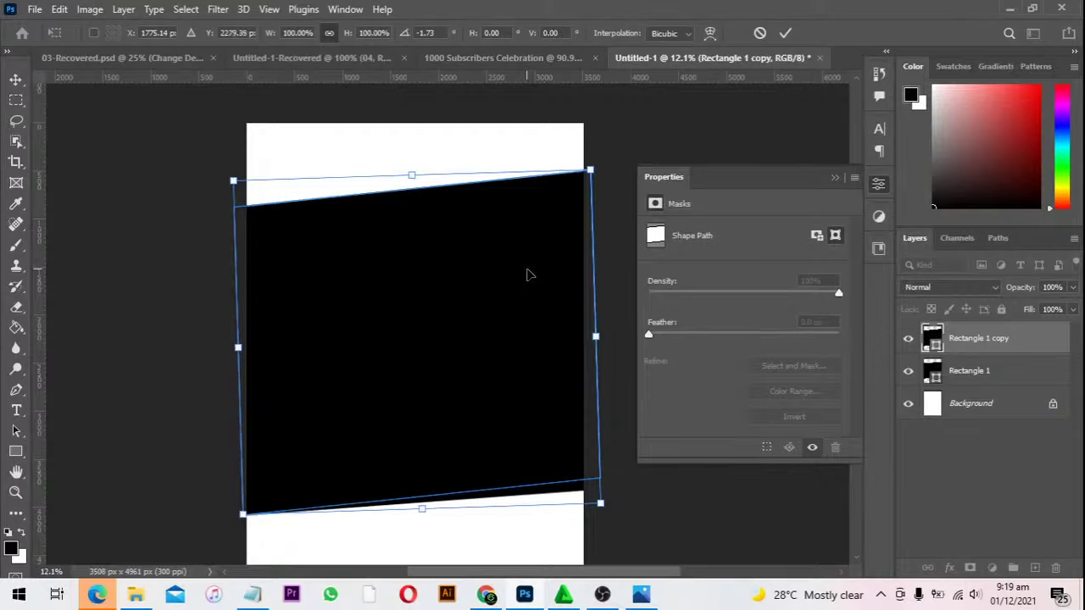
key("Up")
key("Up")
key("Up")
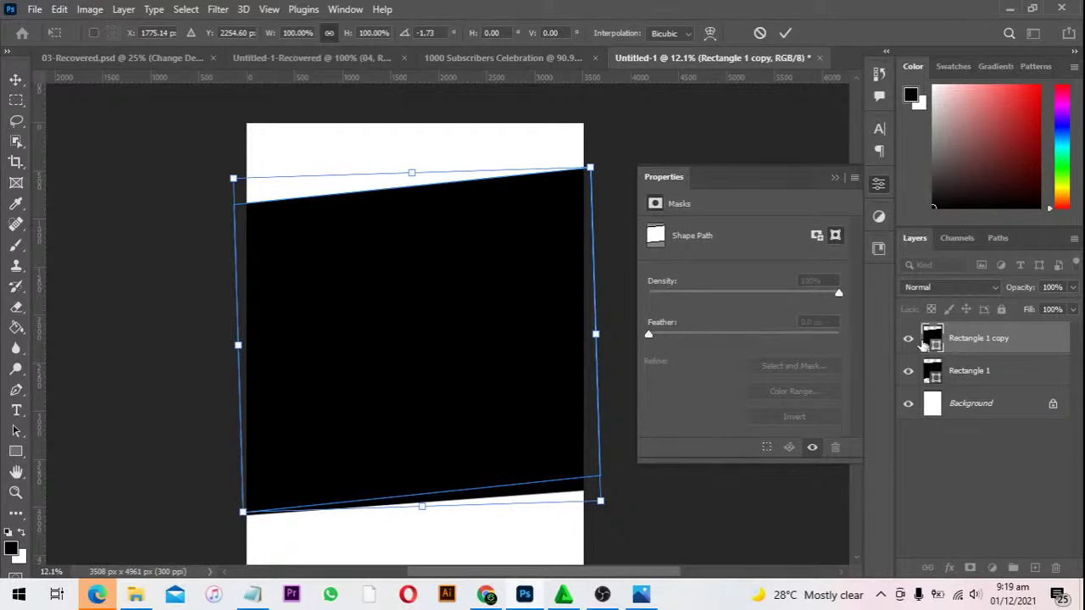
left_click(793, 40)
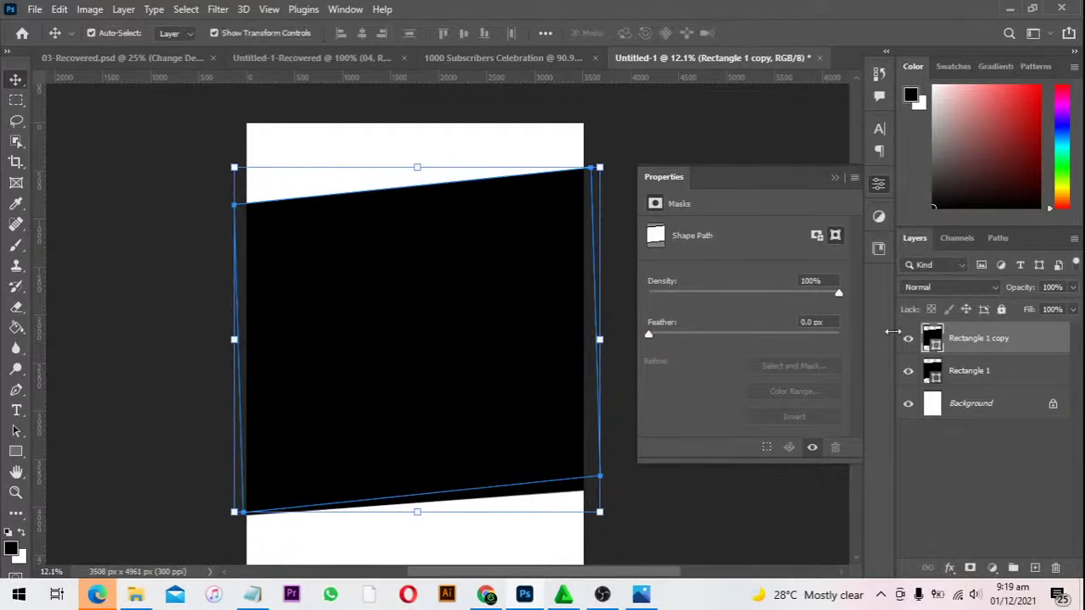
double_click(932, 343)
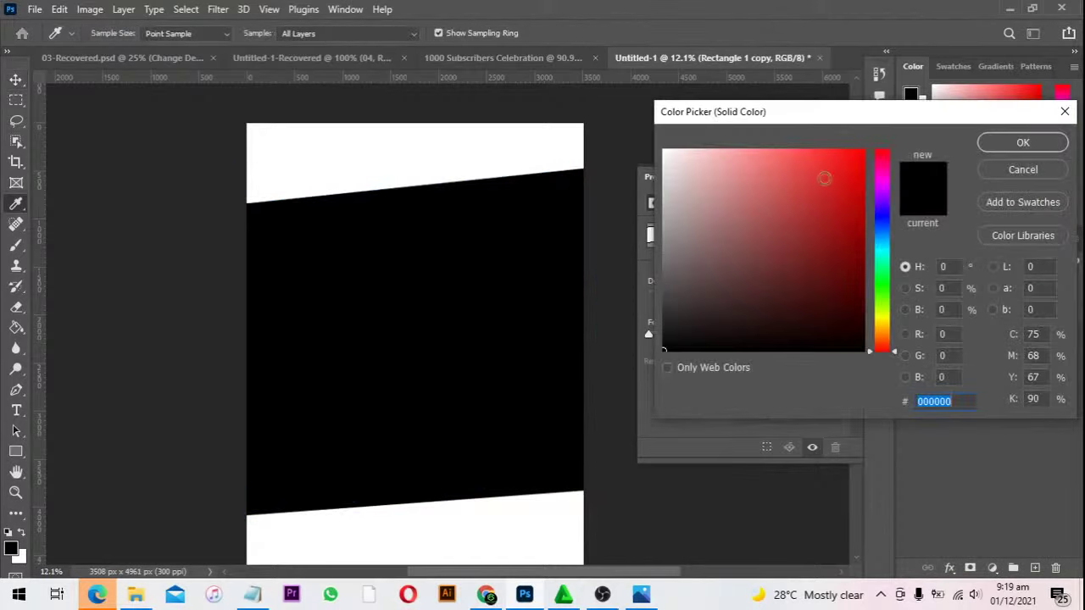
Fill the copy with red ff0000 and move it beneath Rectangle 1
type("ff0000")
left_click(1036, 146)
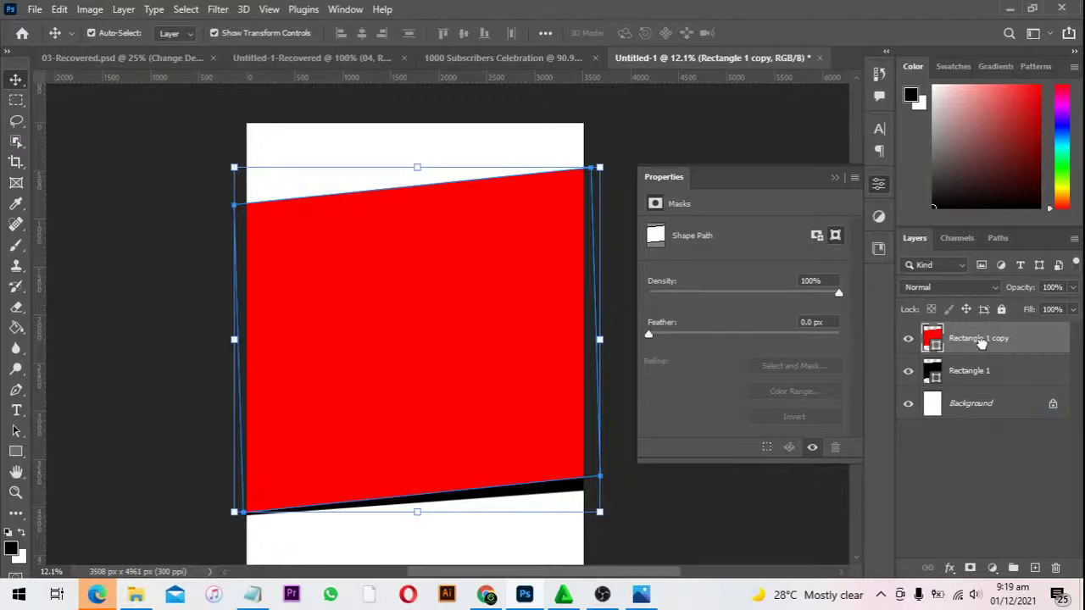
left_click_drag(969, 339, 974, 377)
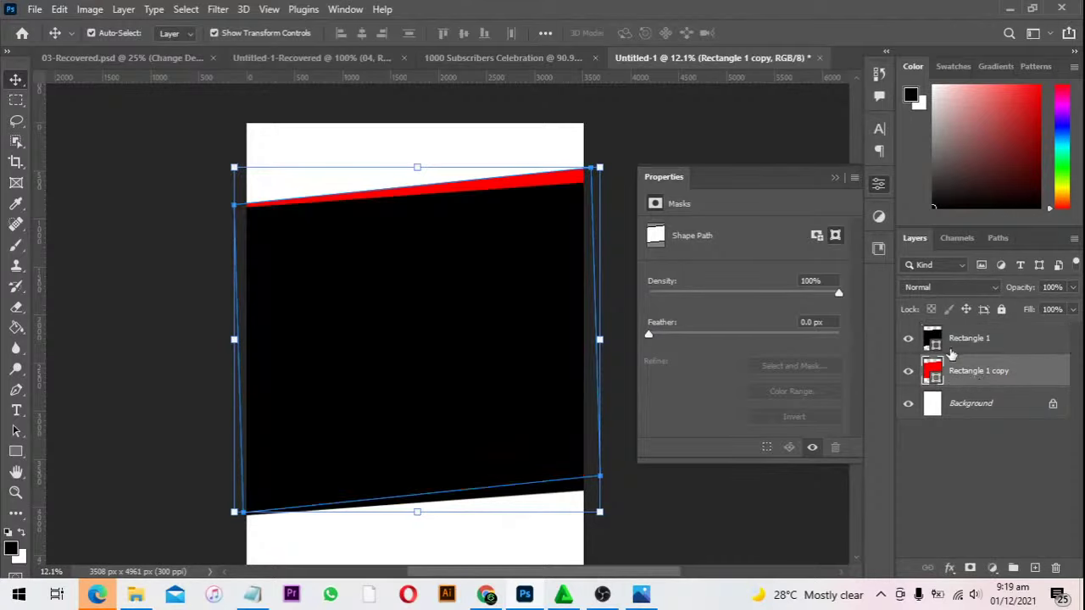
Recolour Rectangle 1 dark brown 402109 and view the reference flyer
double_click(932, 339)
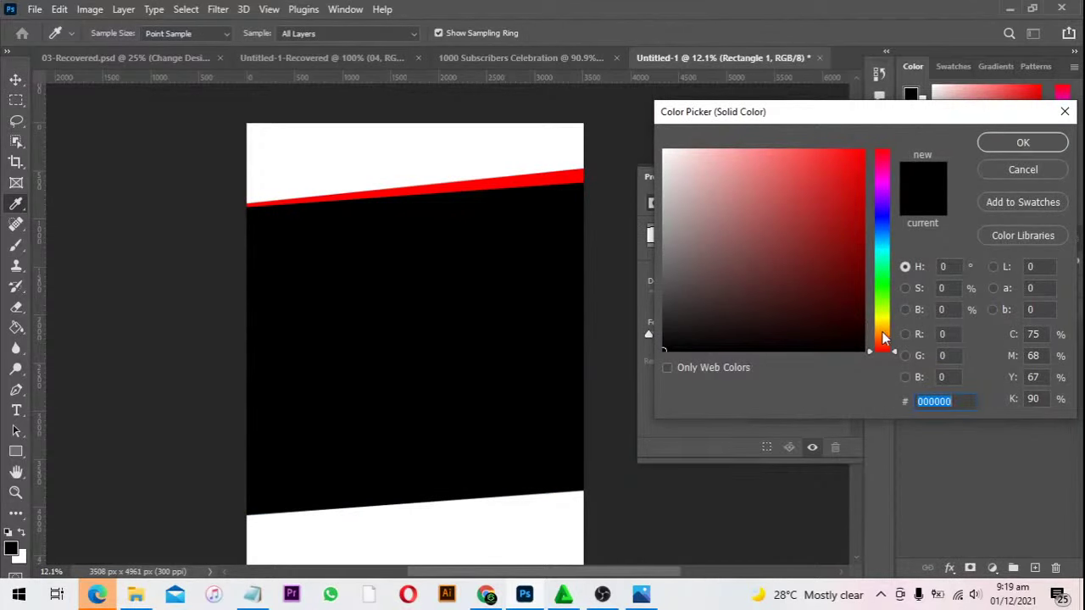
left_click_drag(884, 339, 884, 336)
left_click(821, 293)
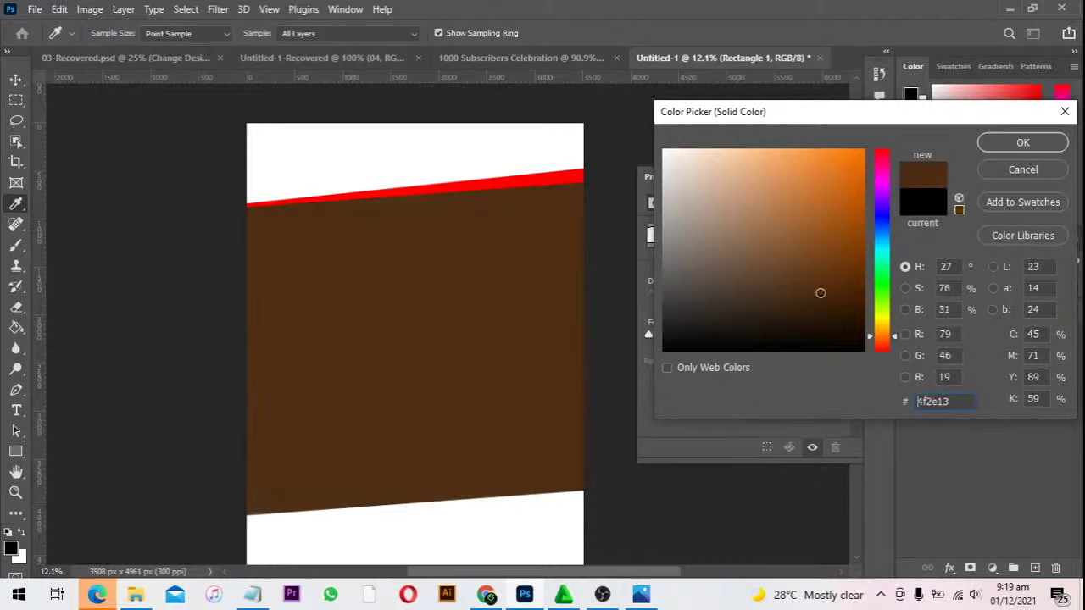
left_click_drag(821, 294, 819, 299)
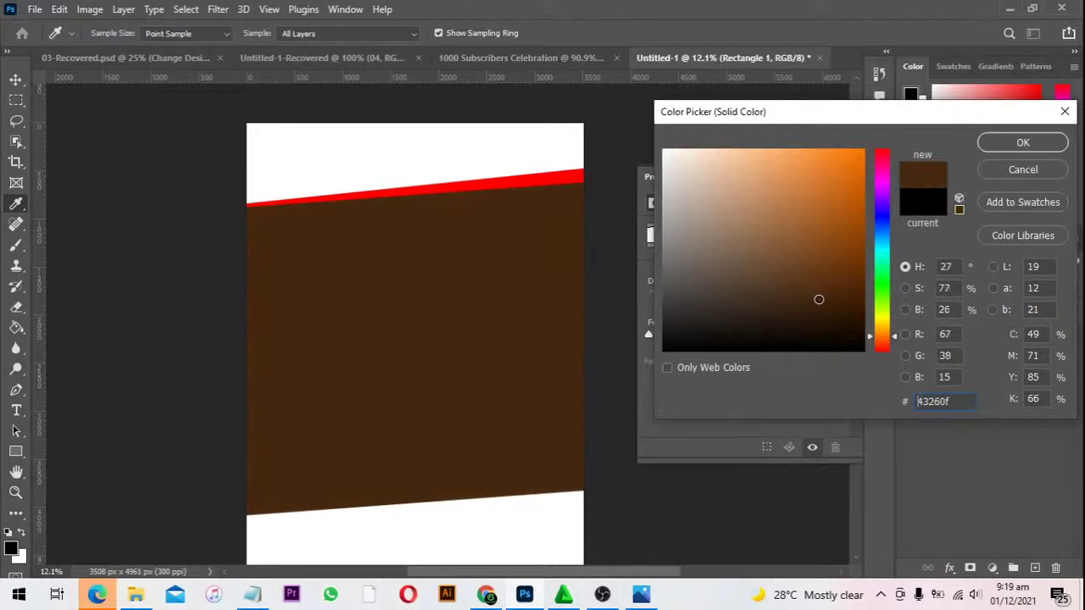
left_click(828, 285)
left_click(1023, 142)
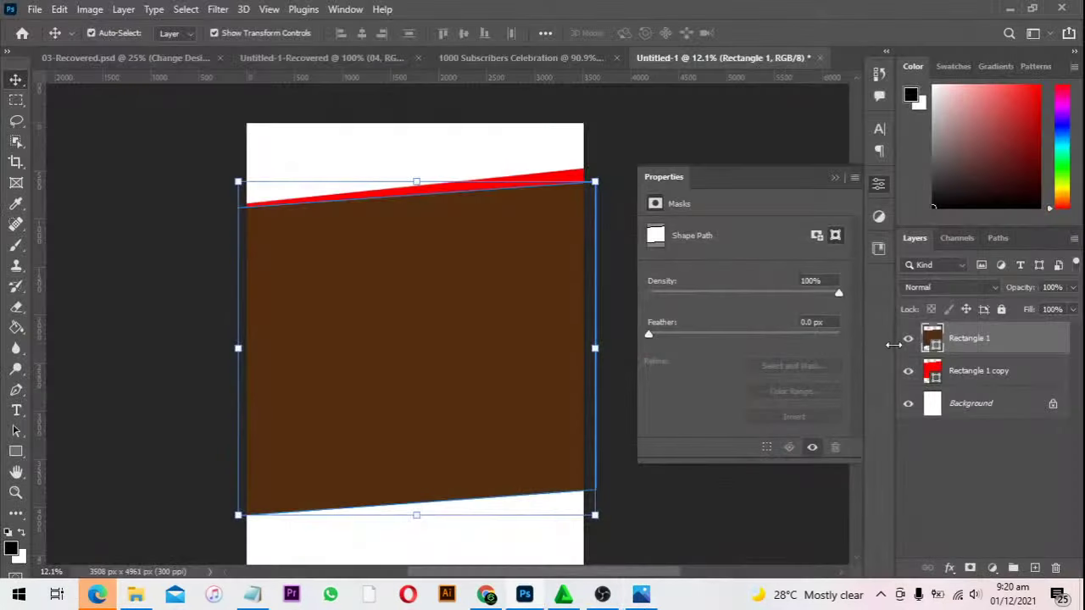
double_click(933, 339)
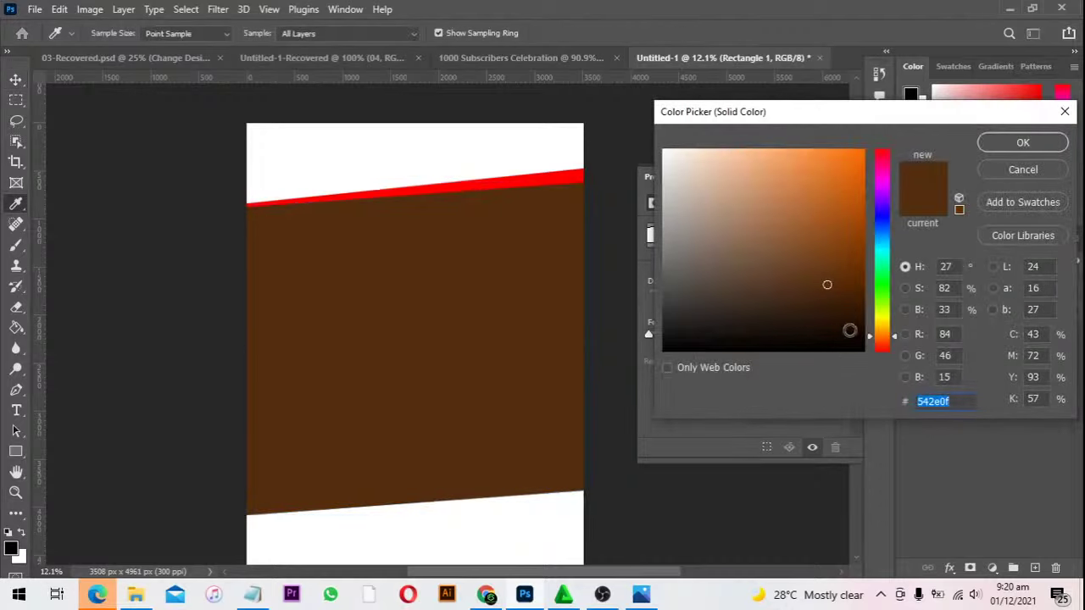
left_click(837, 306)
left_click_drag(836, 306, 837, 300)
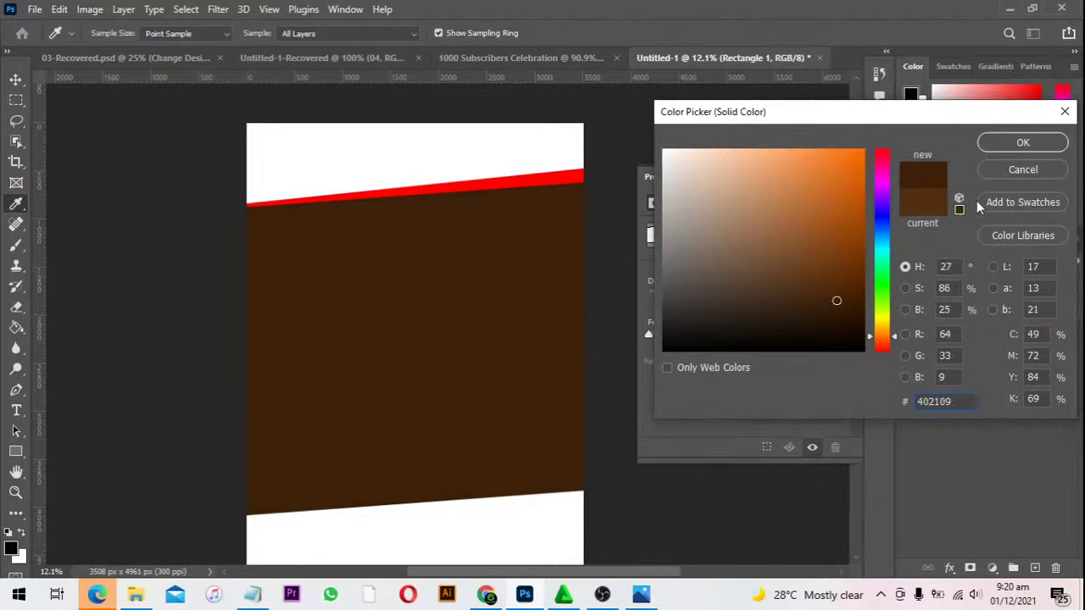
left_click(1021, 143)
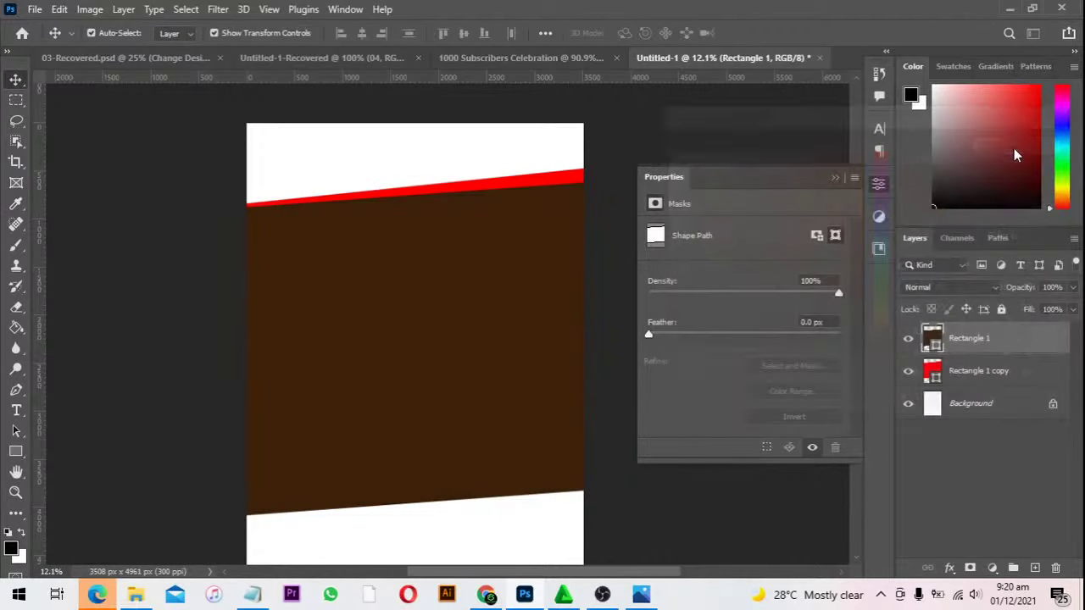
left_click(641, 595)
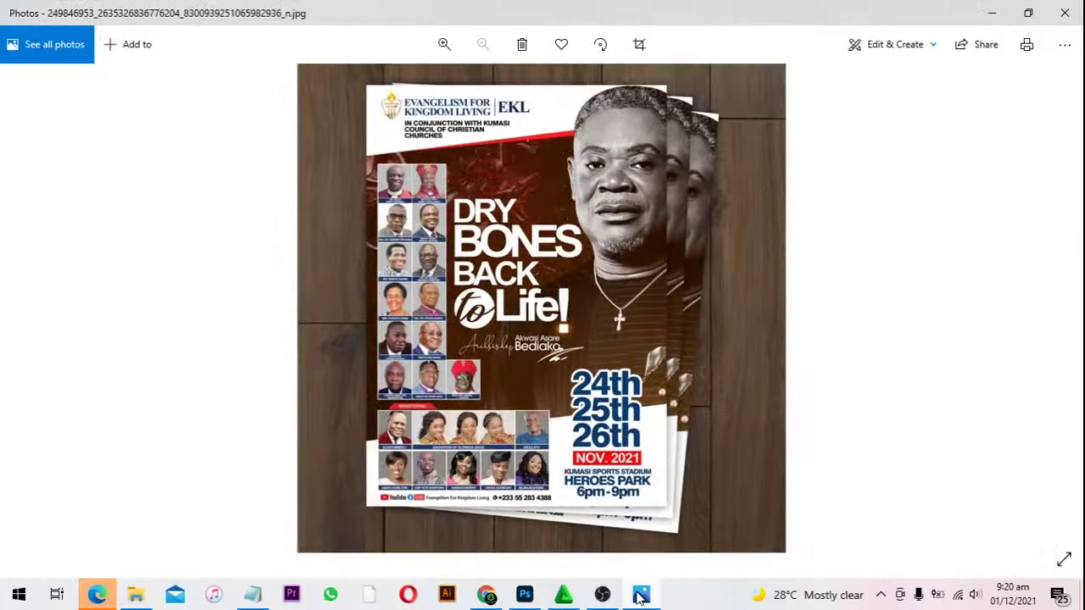
Move and shorten the red Rectangle 1 copy into a thin strip under the brown panel's top edge
left_click(641, 596)
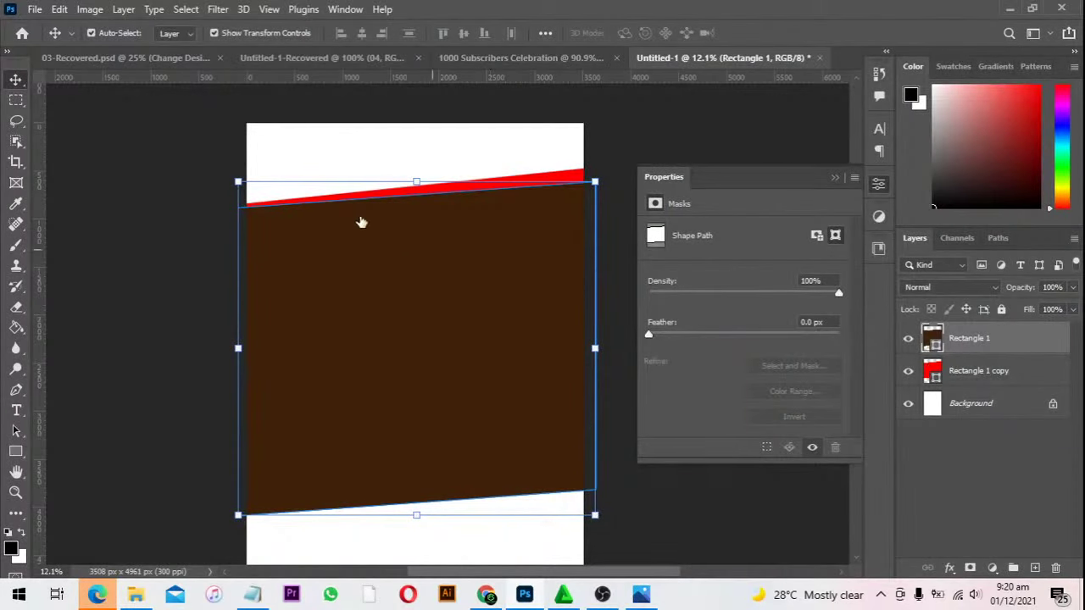
mouse_move(359, 220)
left_mouse_down()
mouse_move(394, 271)
mouse_move(442, 263)
left_mouse_up()
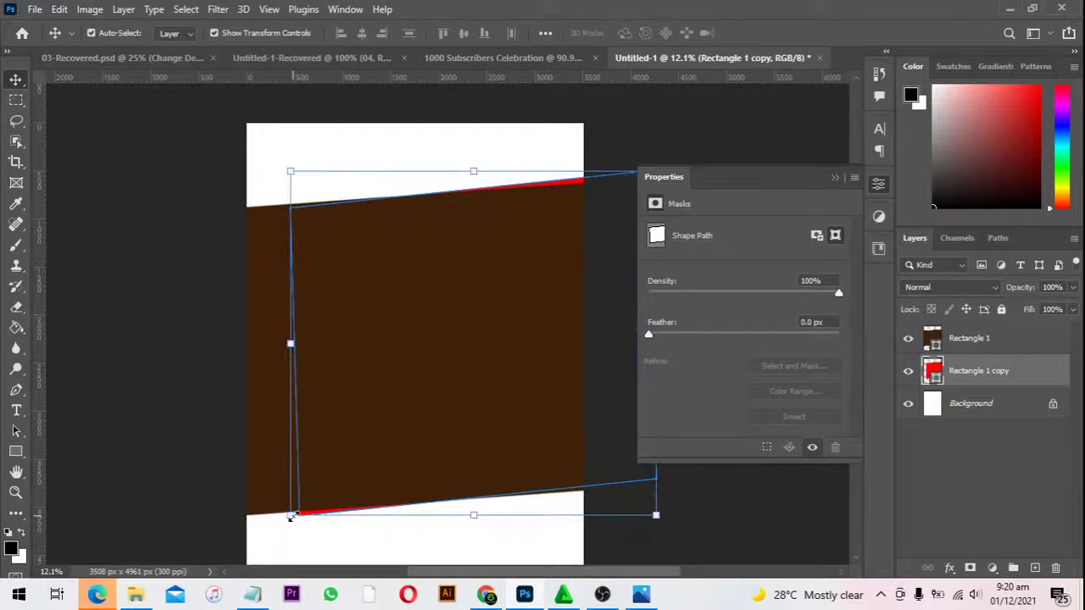
left_click_drag(290, 515, 318, 493)
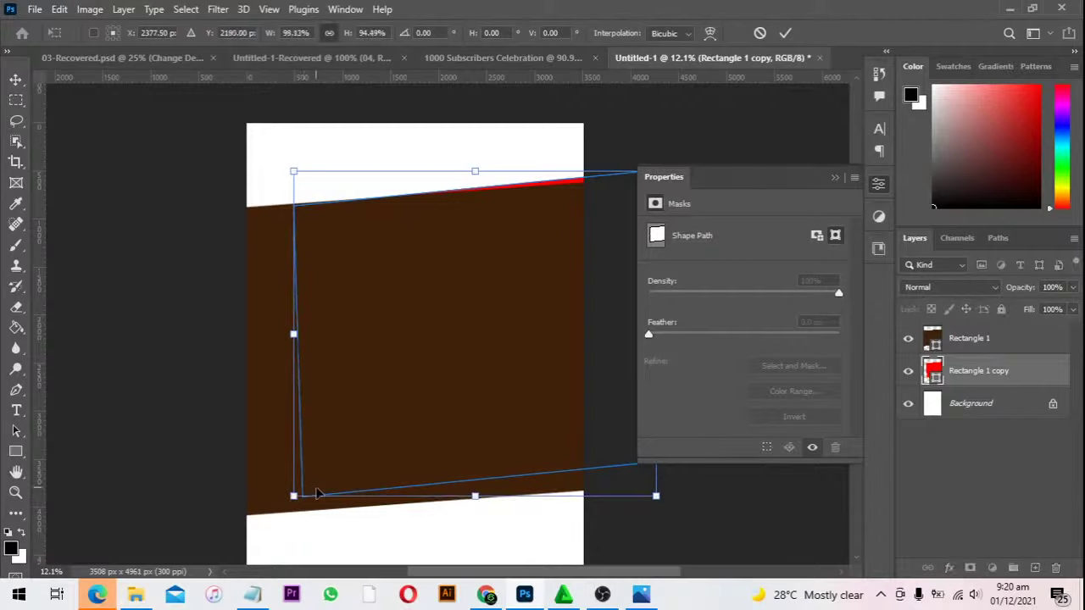
key("Up")
key("Up")
key("Up")
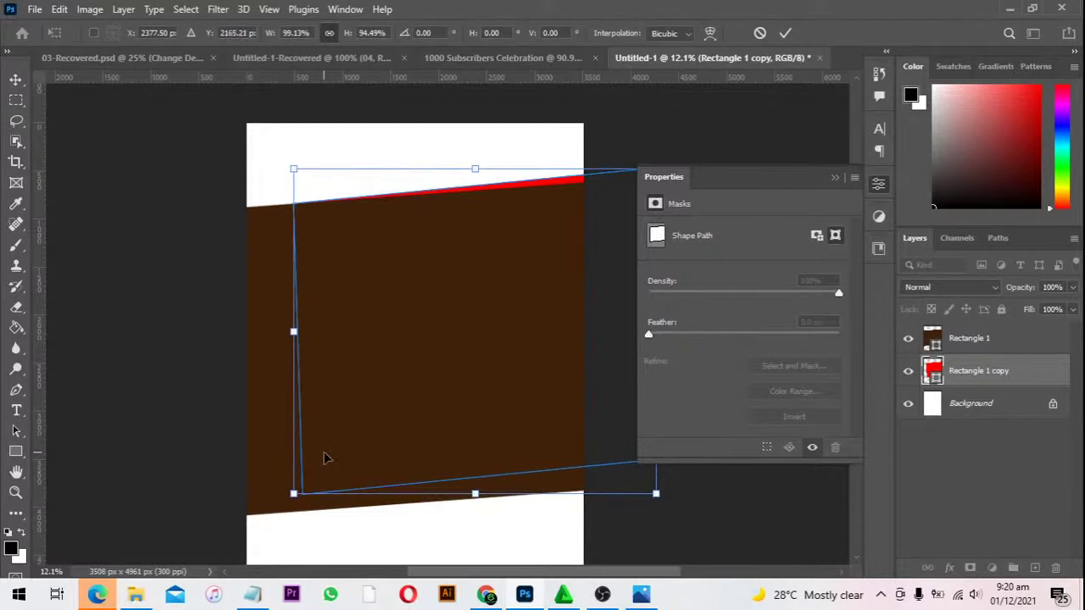
key("Down")
key("Return")
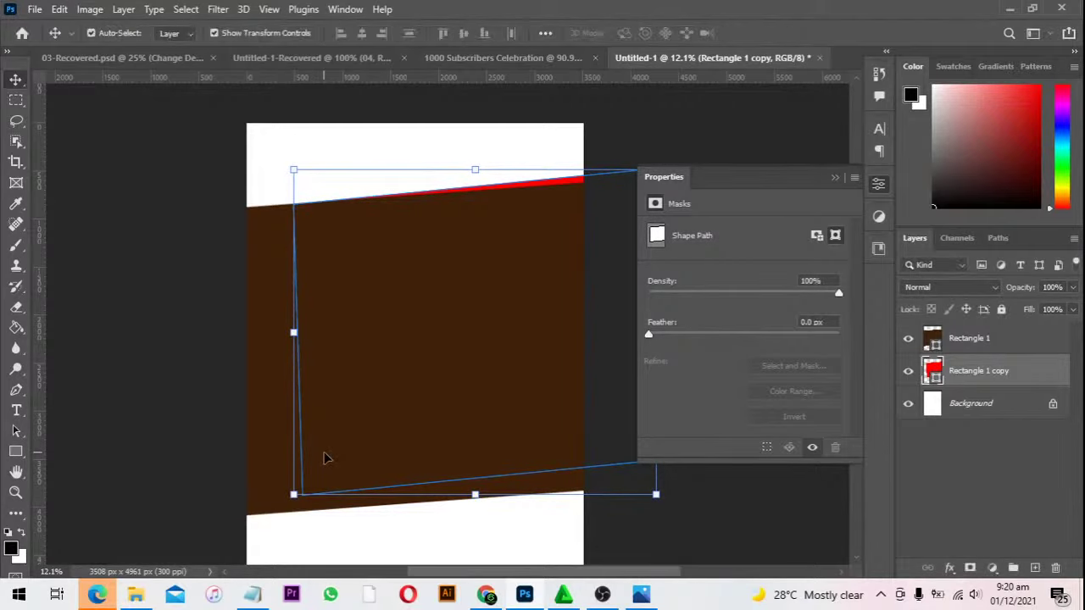
Deselect the layer and switch over to compare against the reference flyer
left_click(688, 501)
left_click(641, 594)
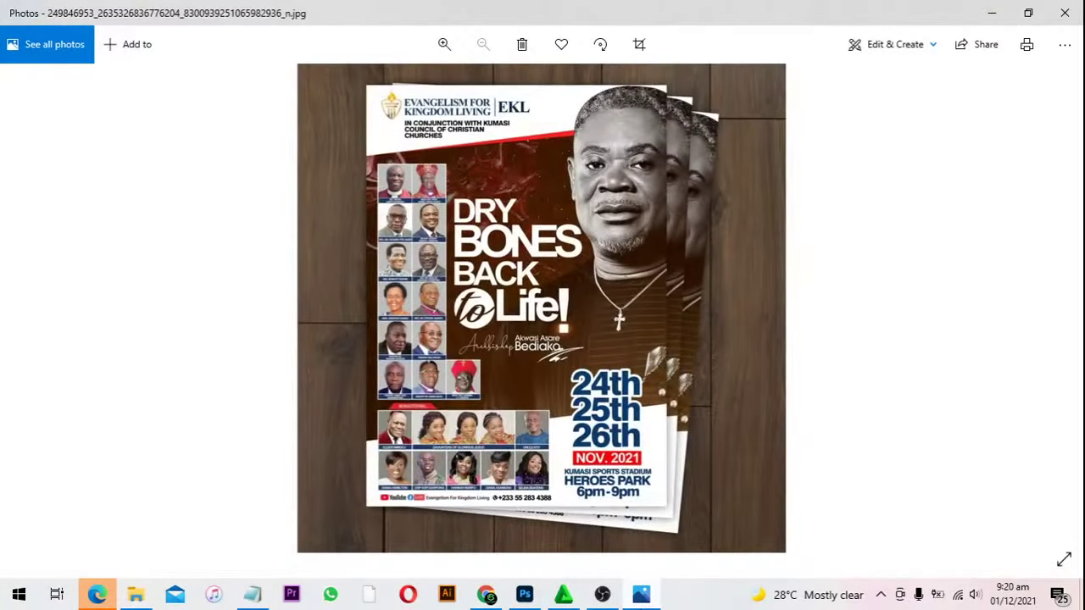
key("alt+Tab")
key("alt+Tab")
key("alt+Tab")
key("alt+Tab")
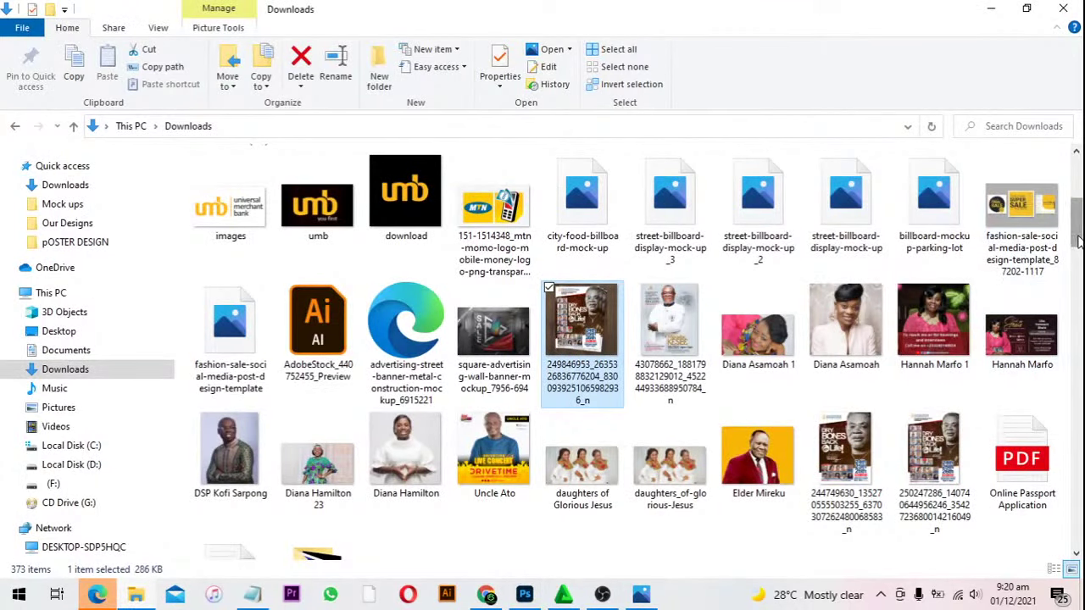
Scroll Downloads and drag the portrait photo onto Photoshop's taskbar icon to bring the flyer forward
left_click_drag(1078, 242, 1078, 225)
left_click_drag(1078, 205, 1079, 247)
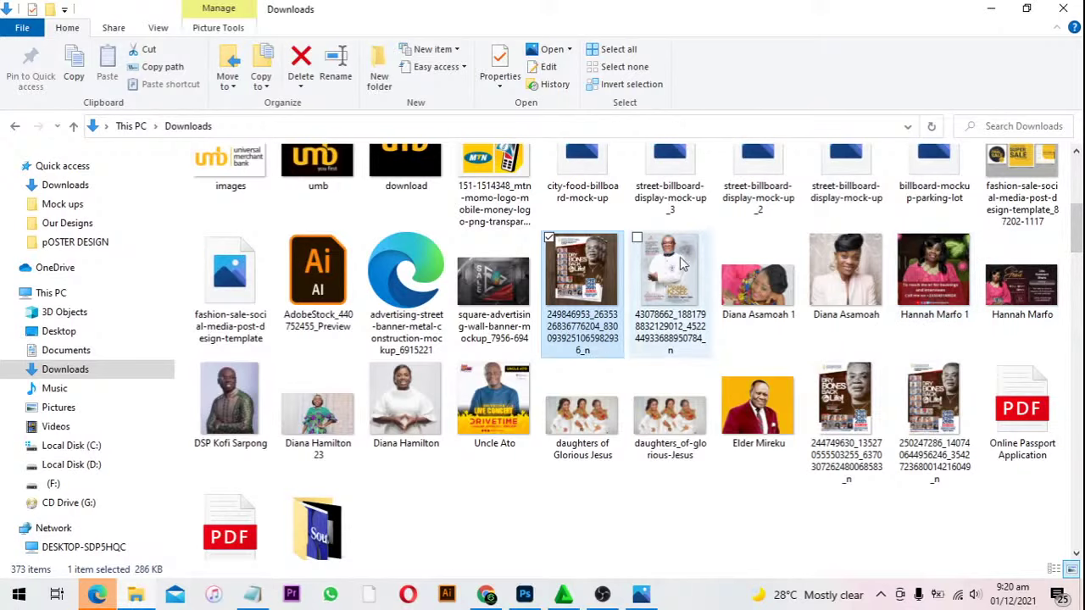
left_click_drag(684, 264, 432, 397)
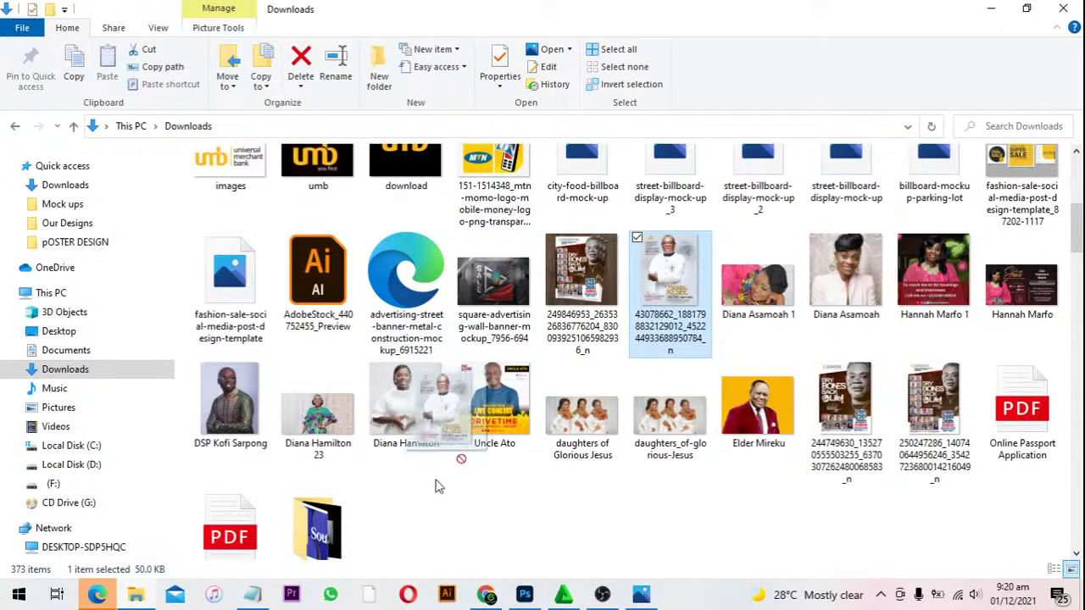
mouse_move(432, 398)
left_mouse_down()
mouse_move(505, 603)
mouse_move(543, 602)
mouse_move(551, 412)
mouse_move(728, 34)
mouse_move(509, 149)
mouse_move(635, 577)
mouse_move(523, 598)
left_mouse_up()
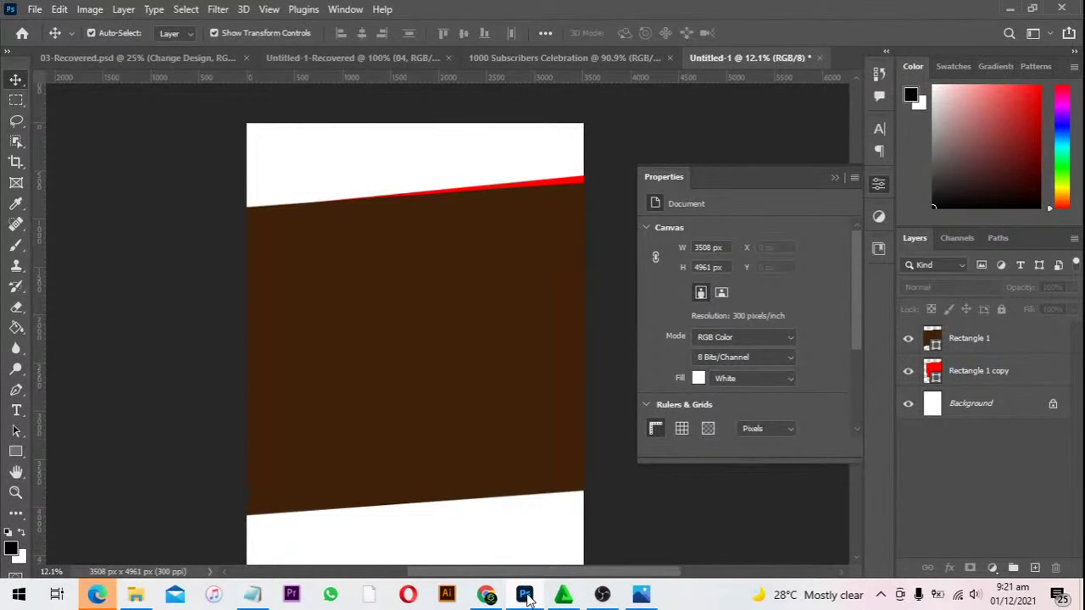
mouse_move(526, 598)
left_mouse_down()
mouse_move(139, 599)
mouse_move(524, 598)
left_mouse_up()
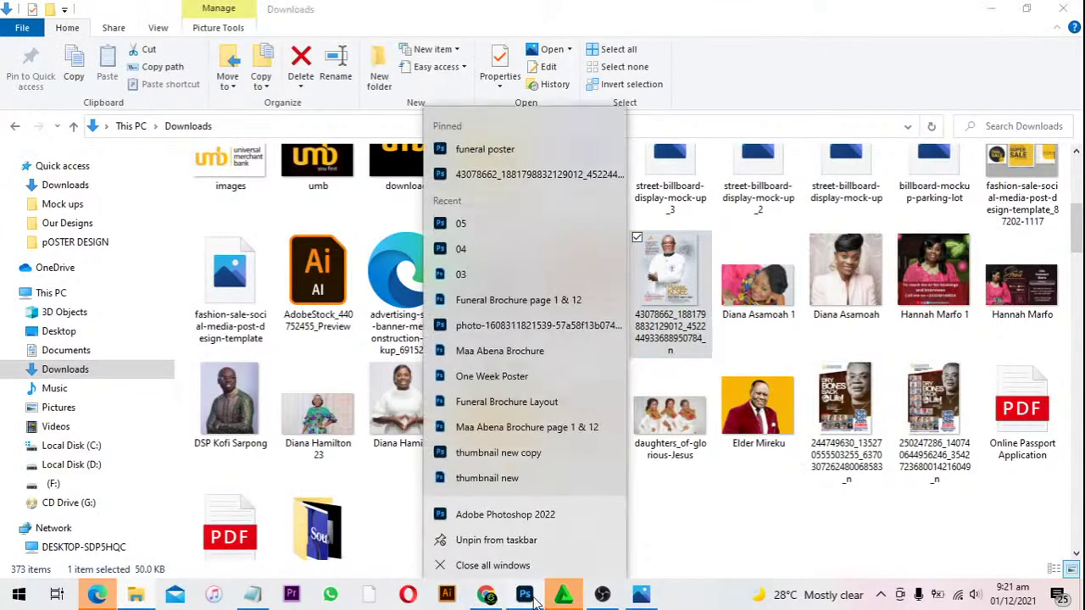
Scroll through the live stream's viewer analytics graph in YouTube Studio, then return to Downloads
left_click(488, 598)
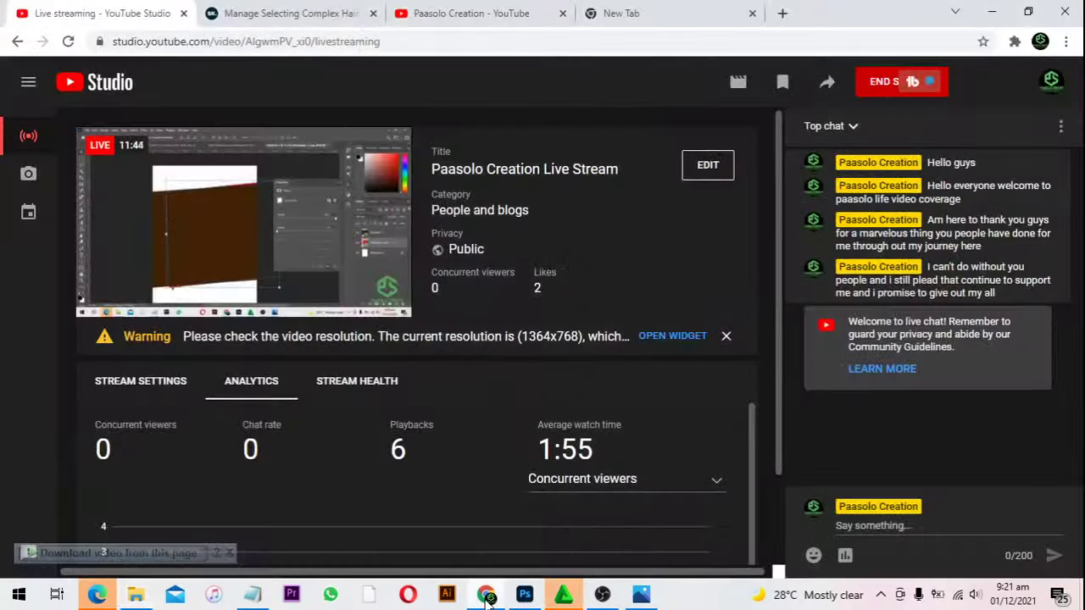
scroll(460, 437, "down", 1)
scroll(461, 440, "down", 1)
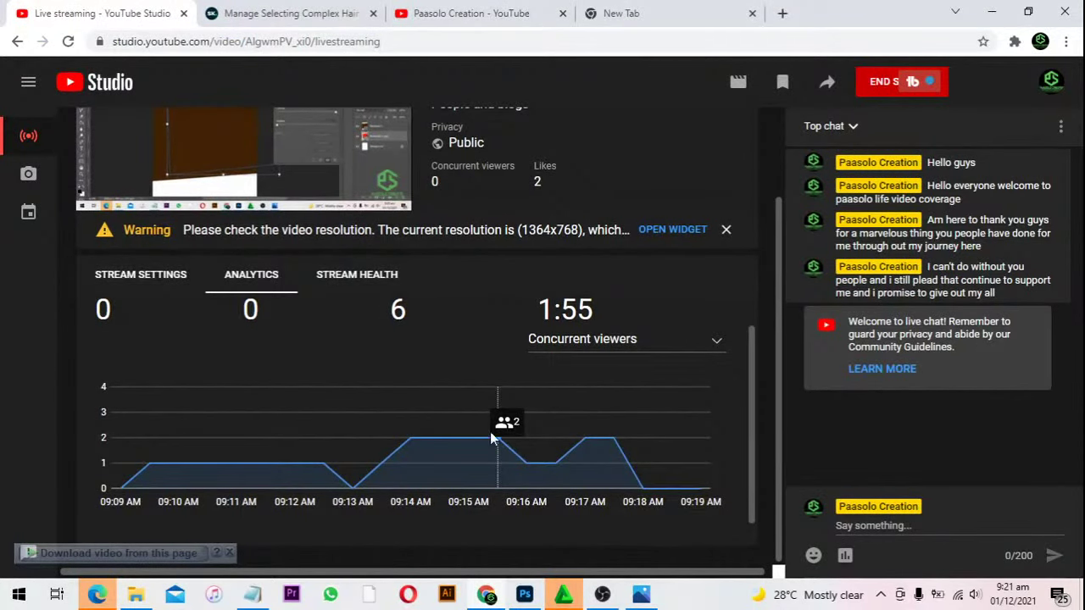
scroll(595, 246, "up", 1)
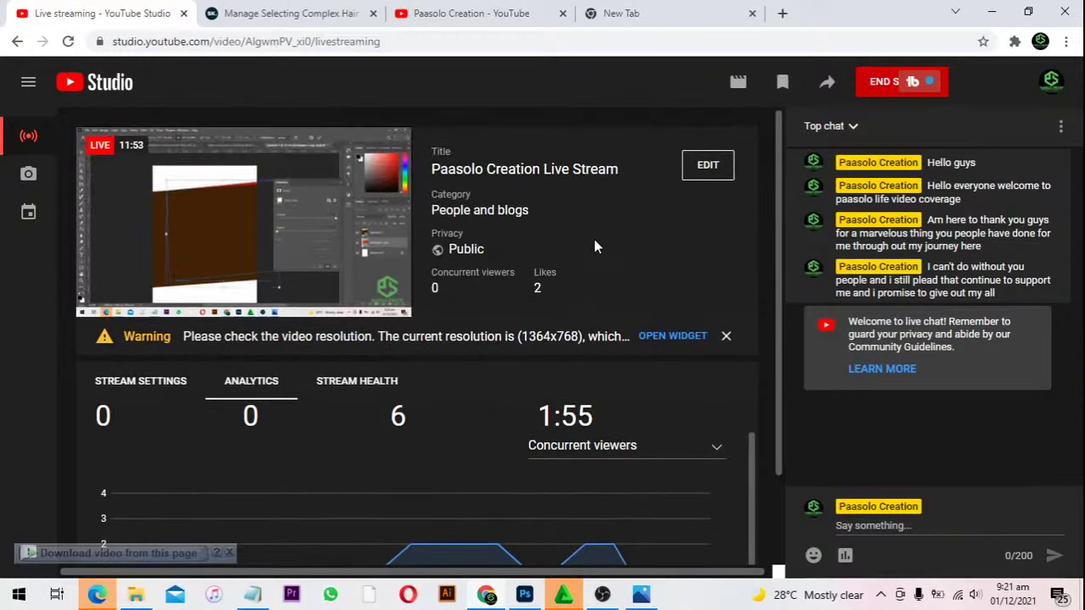
scroll(601, 237, "down", 1)
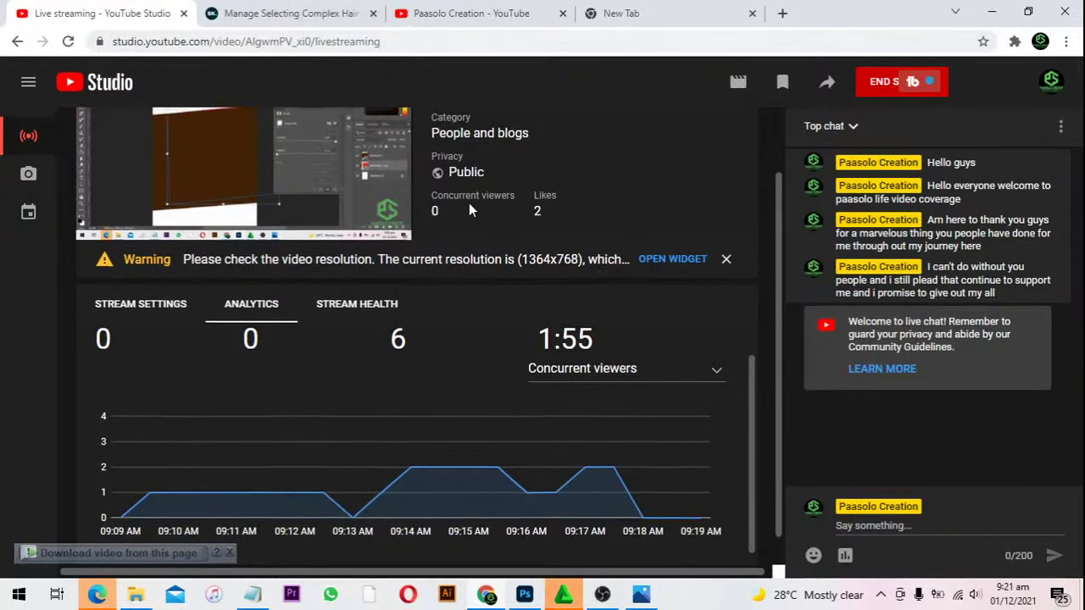
scroll(509, 210, "up", 1)
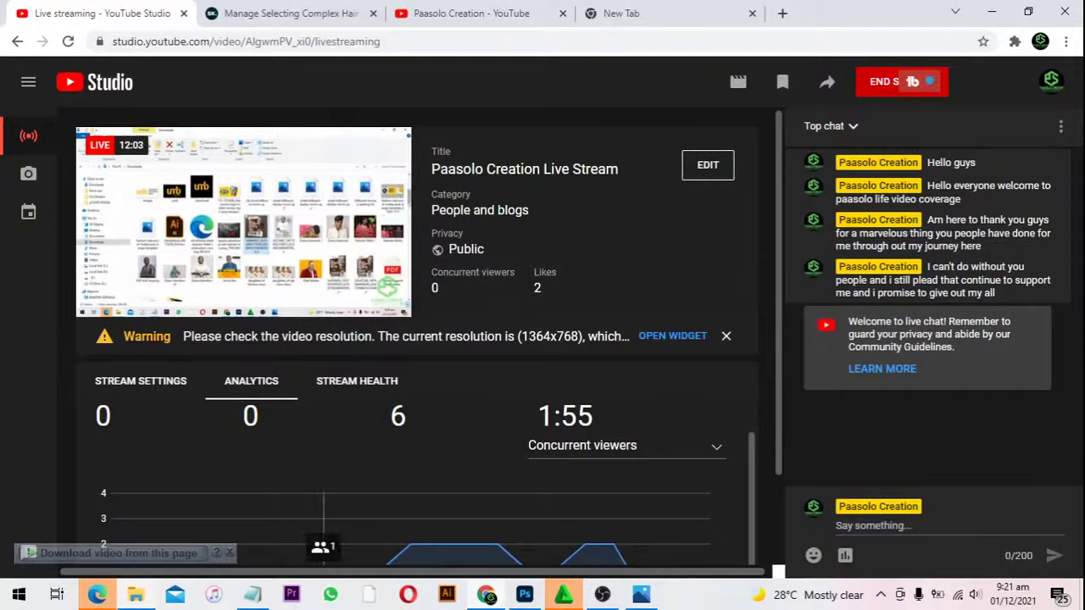
left_click(145, 597)
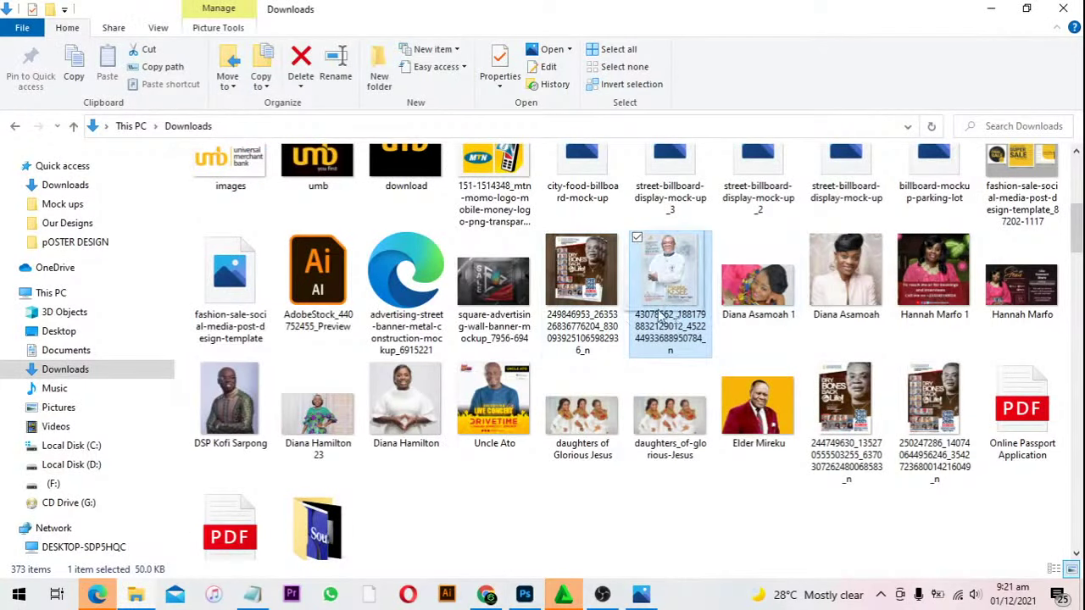
Drag the downloaded reference event flyer JPG into Photoshop as a new document
mouse_move(669, 289)
left_mouse_down()
mouse_move(490, 462)
mouse_move(539, 506)
mouse_move(527, 604)
mouse_move(612, 35)
left_mouse_up()
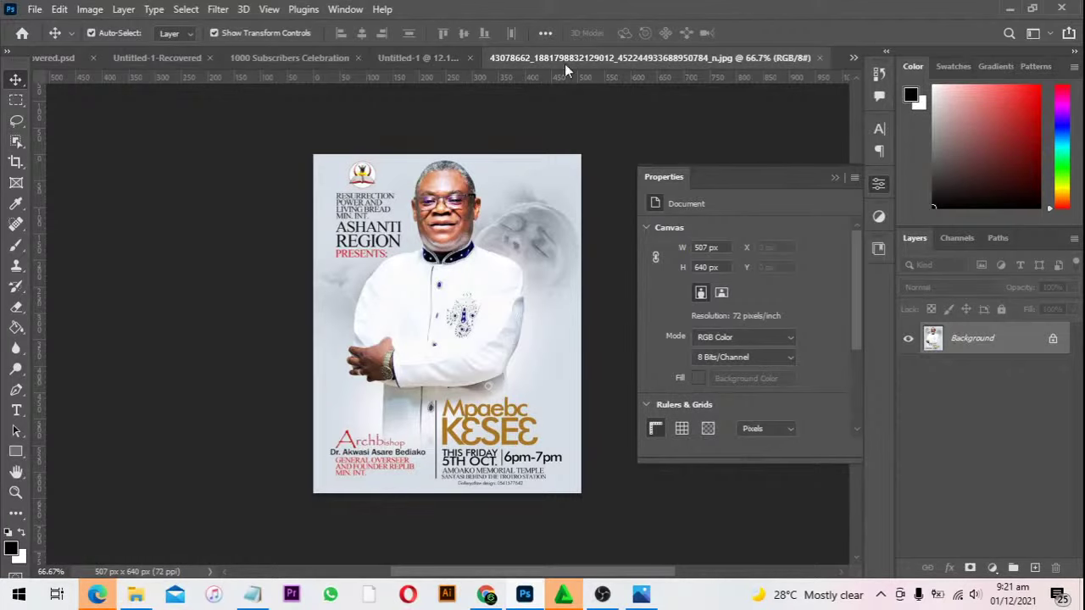
Zoom into the flyer image and select the Pen tool in Path mode, hiding the Properties panel
scroll(440, 153, "up", 2)
scroll(442, 155, "up", 1)
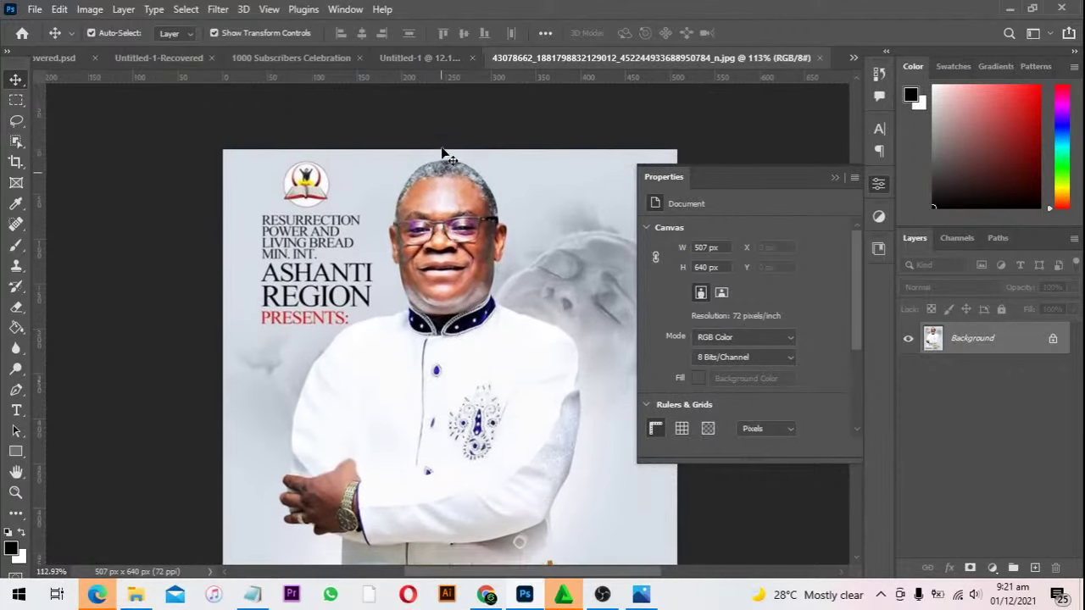
scroll(449, 161, "up", 1)
scroll(462, 170, "up", 1)
scroll(465, 173, "up", 2)
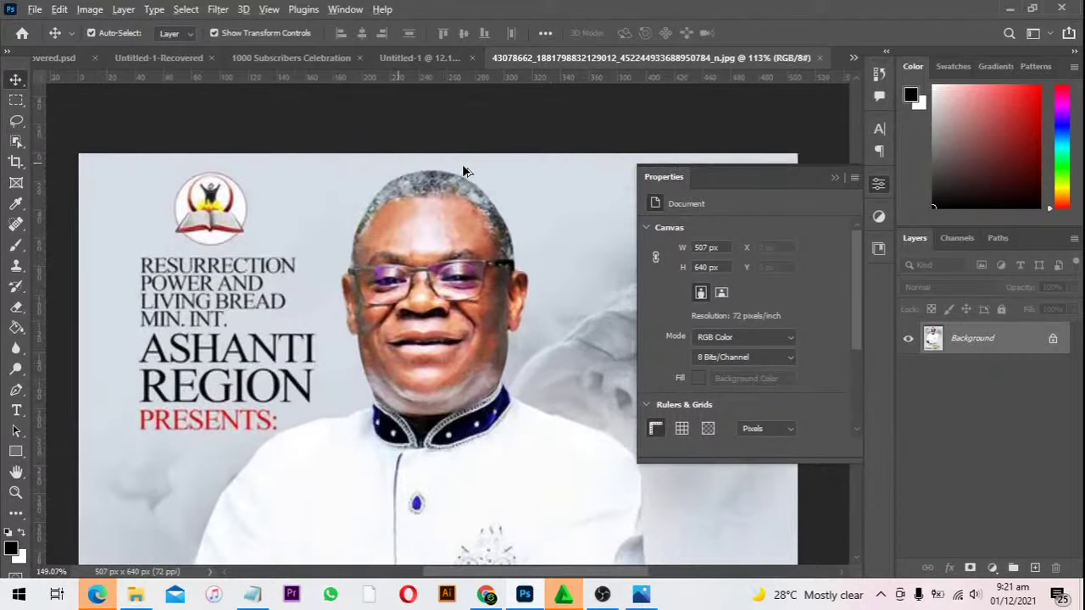
scroll(463, 167, "up", 1)
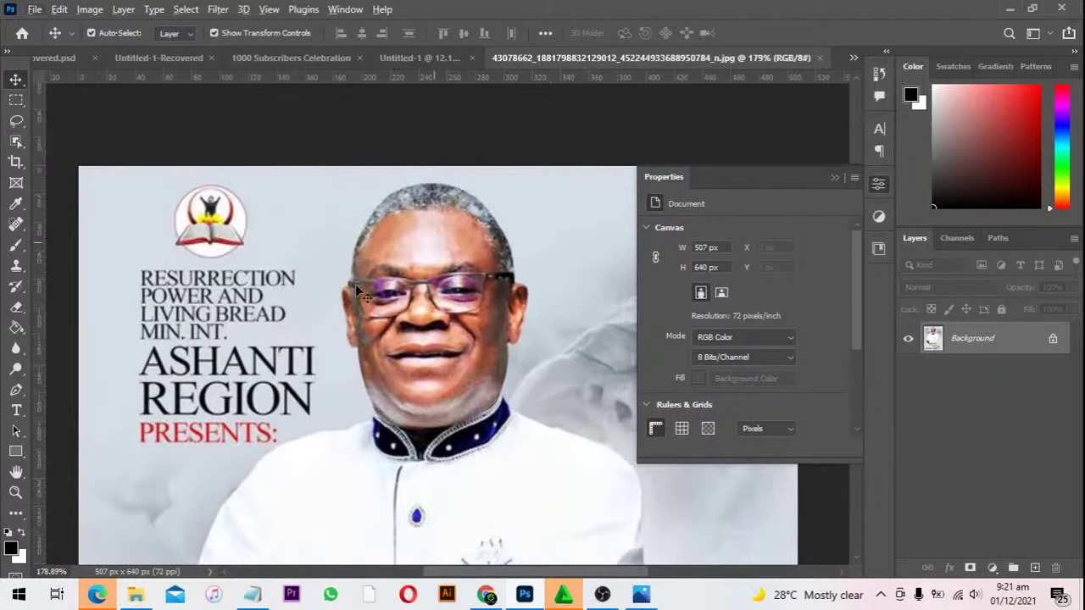
left_click(15, 390)
left_click(832, 175)
left_click(832, 176)
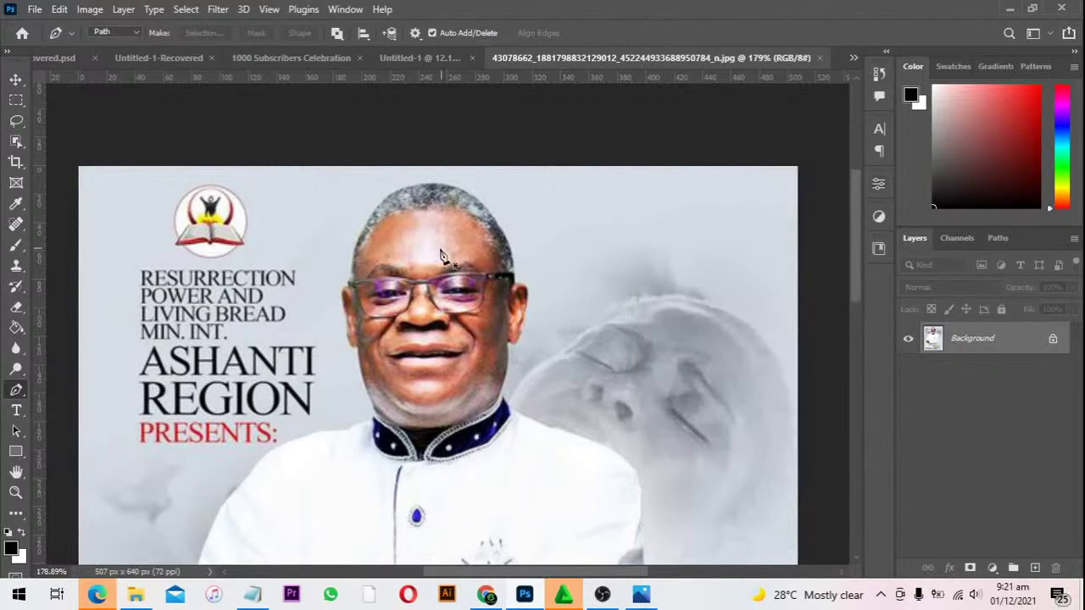
Zoom in to about 600% on the top of the man's hair
scroll(427, 176, "up", 1)
scroll(426, 175, "up", 1)
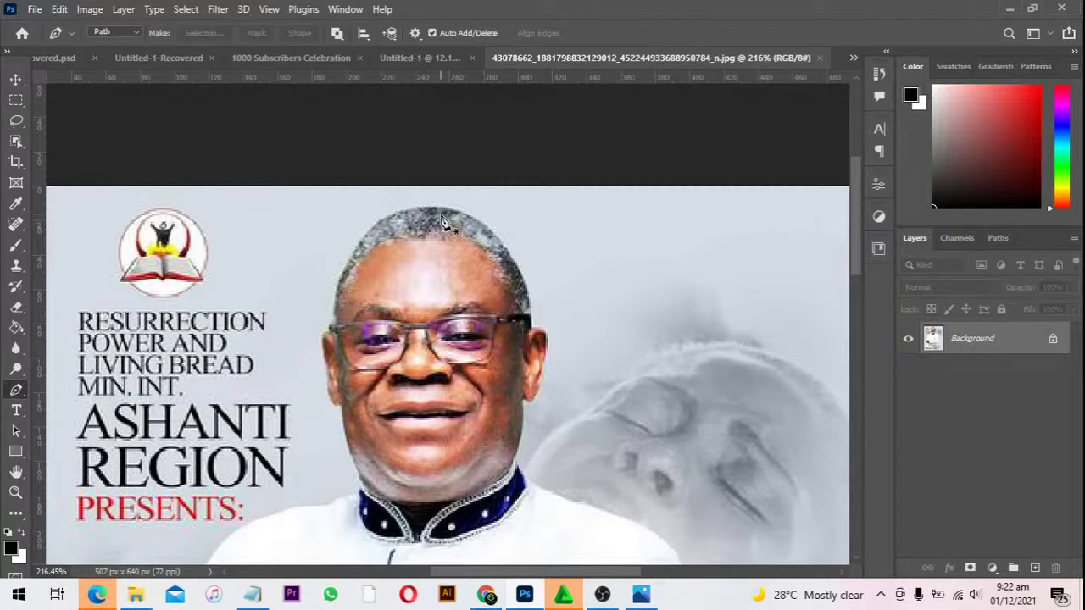
scroll(439, 223, "up", 2)
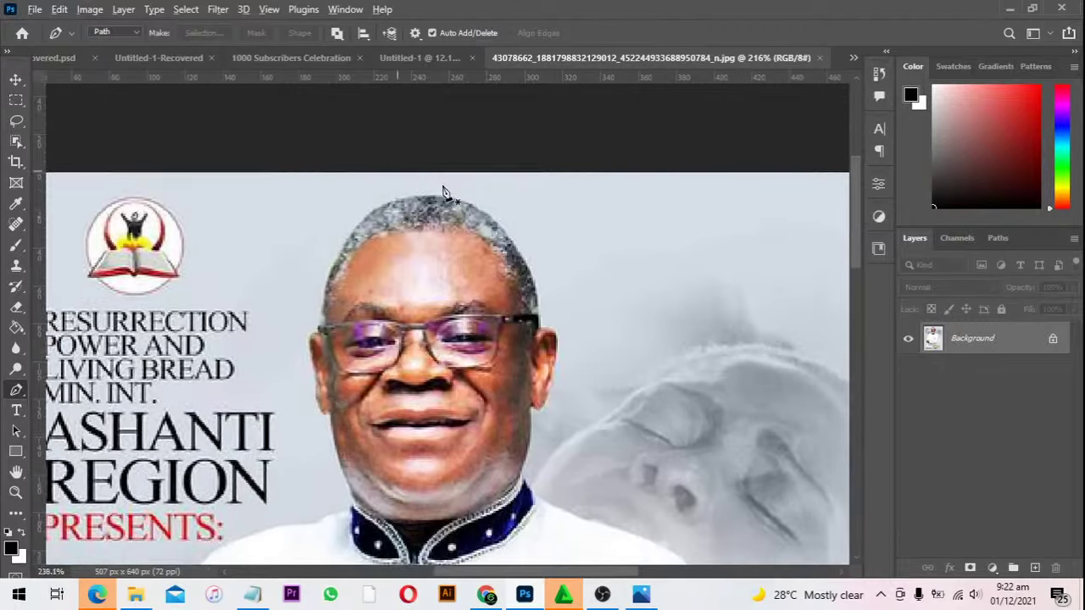
scroll(437, 224, "up", 1)
scroll(430, 227, "up", 1)
scroll(424, 229, "up", 2)
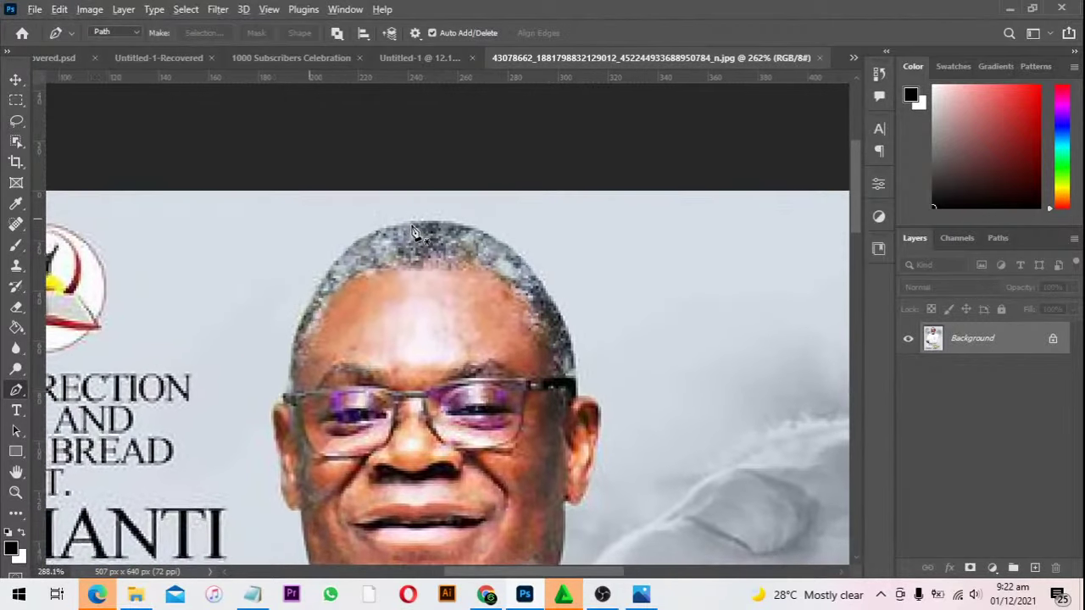
scroll(415, 234, "up", 2)
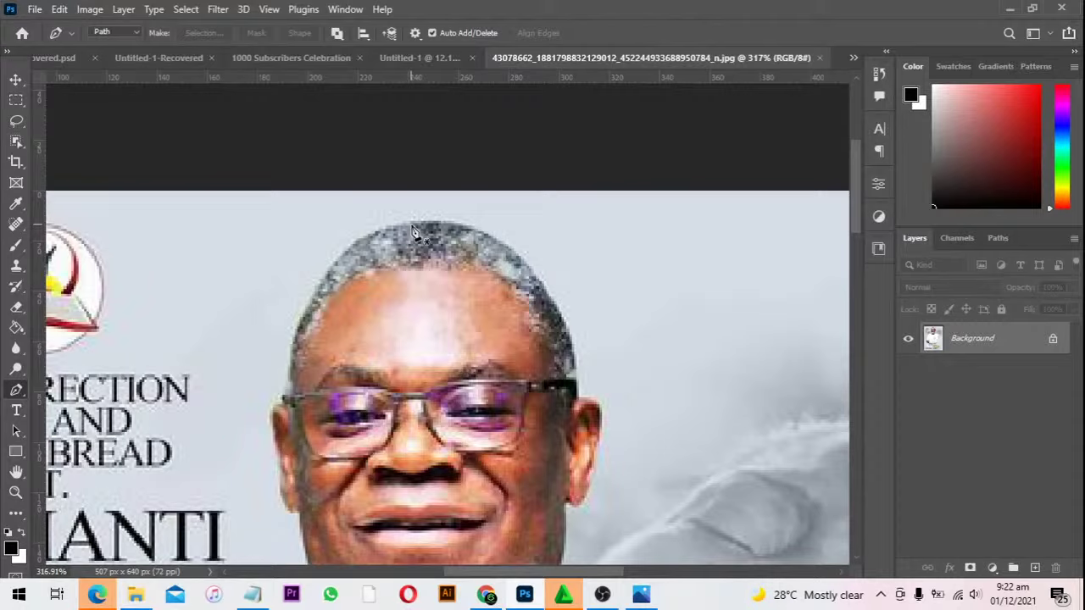
scroll(415, 233, "up", 1)
scroll(416, 234, "down", 1)
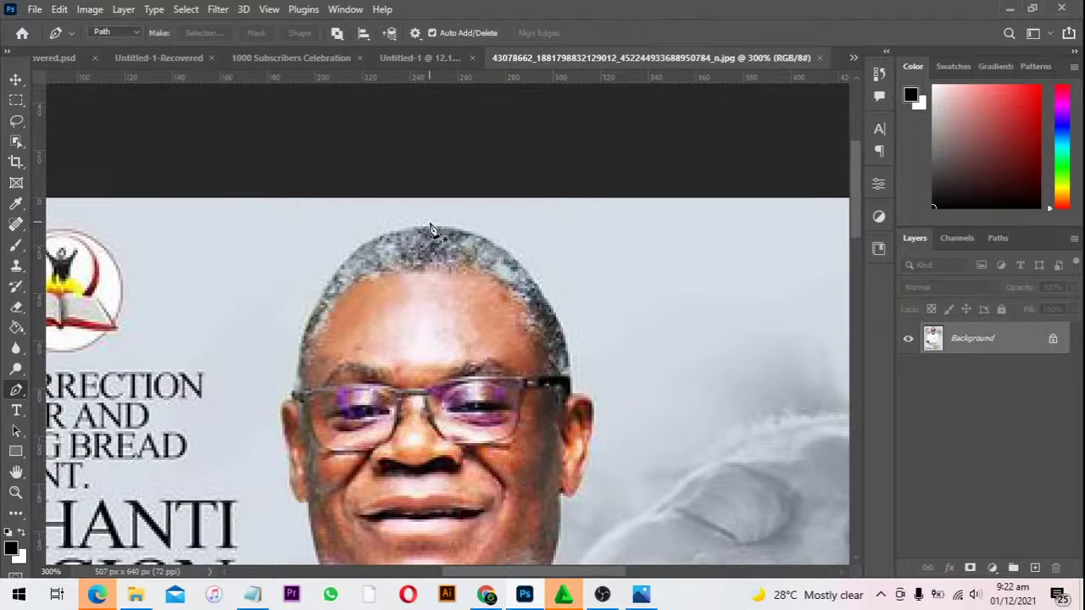
scroll(432, 228, "up", 1)
scroll(423, 229, "up", 2)
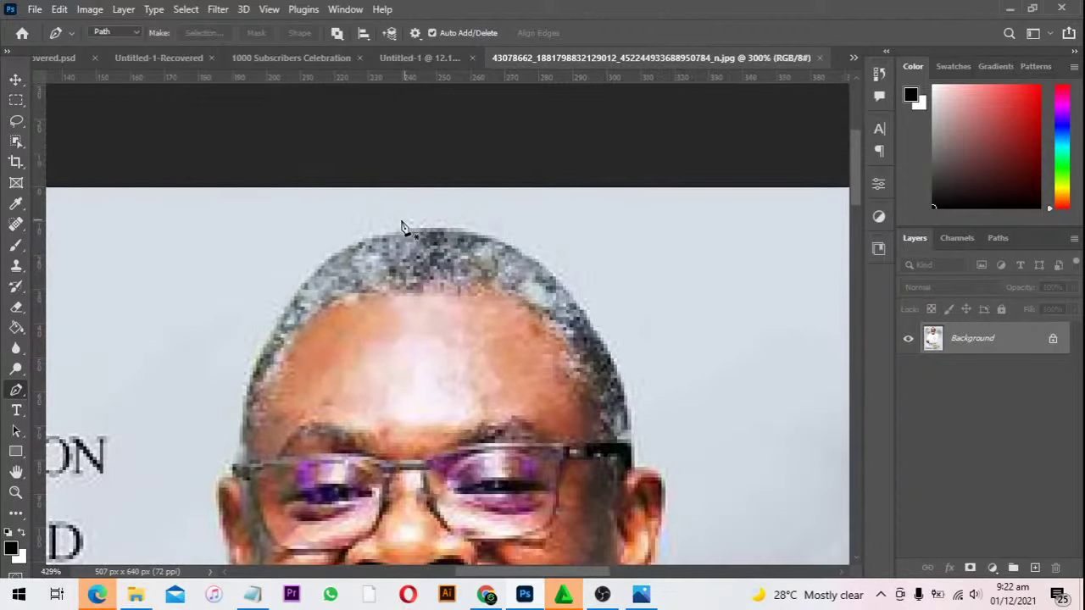
scroll(424, 233, "up", 2)
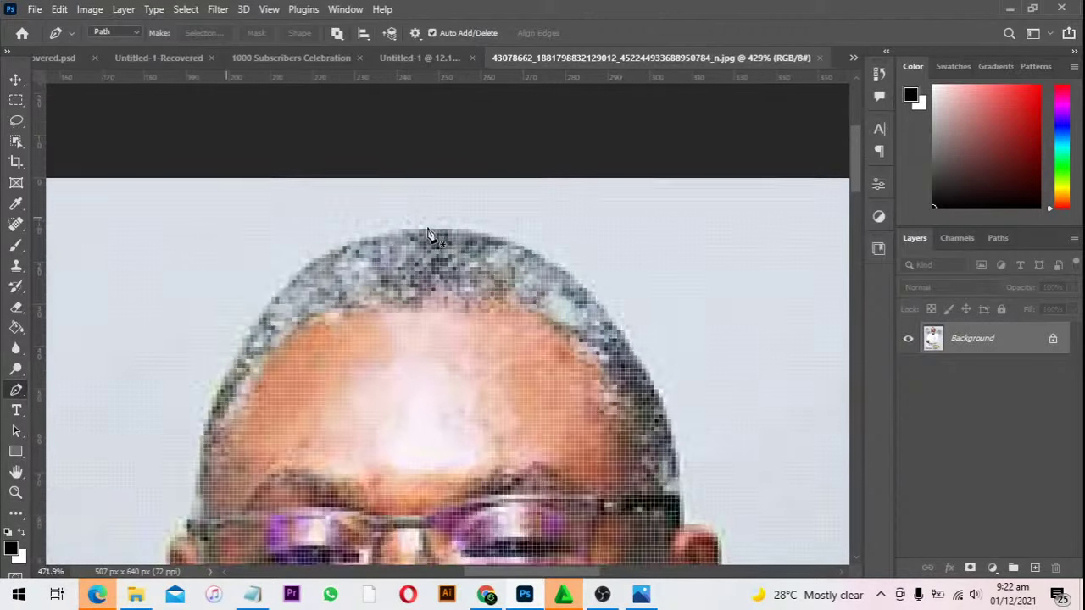
scroll(428, 235, "up", 1)
Place curved pen anchors at the hair top and along the hairline to the right, redoing the first
left_click_drag(426, 229, 450, 231)
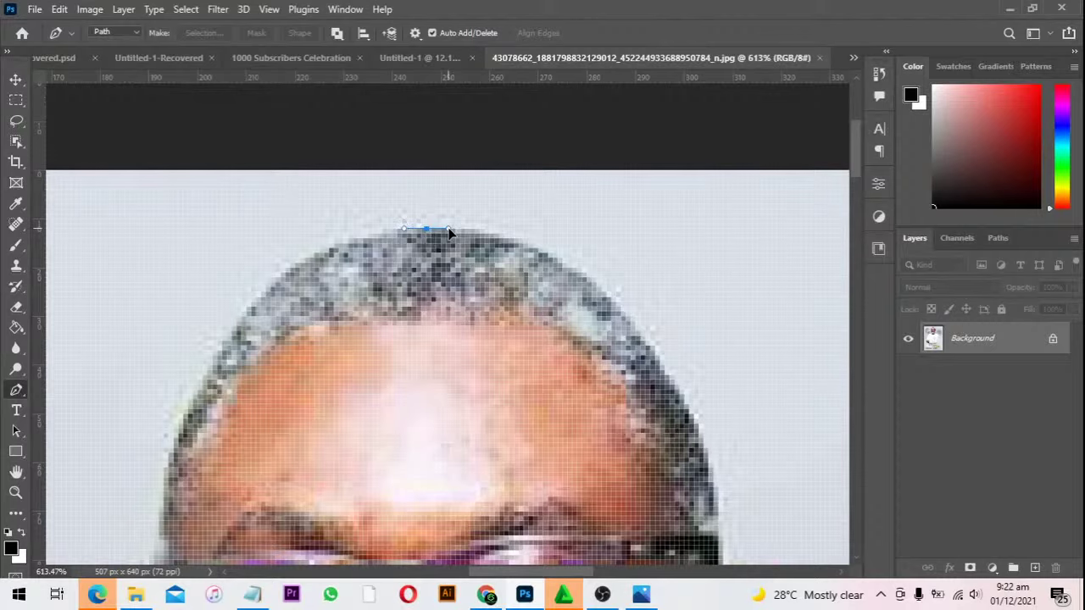
key("ctrl+z")
left_click_drag(431, 229, 472, 231)
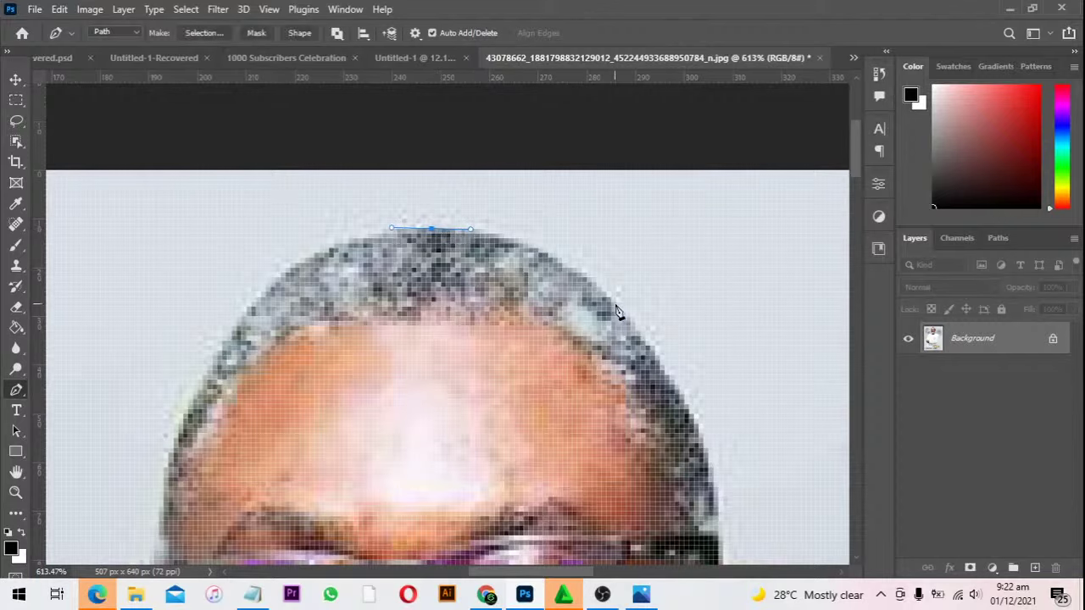
mouse_move(615, 301)
left_mouse_down()
mouse_move(685, 370)
mouse_move(665, 363)
mouse_move(676, 359)
left_mouse_up()
Pan across, shorten the last handle, and add an anchor down the head's right side toward the glasses
left_click_drag(716, 357, 635, 349)
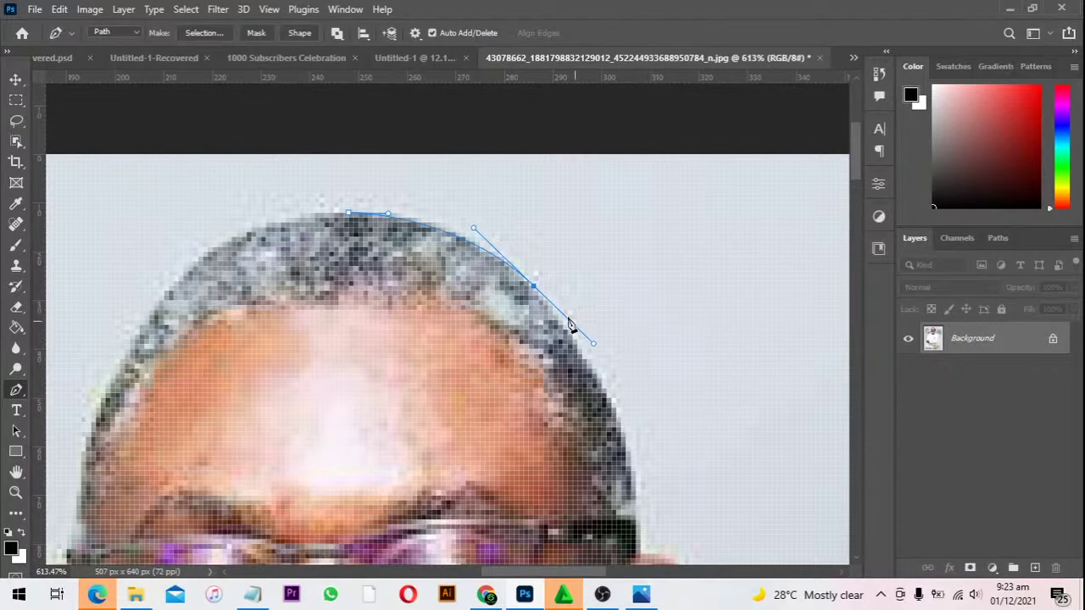
scroll(574, 334, "down", 1)
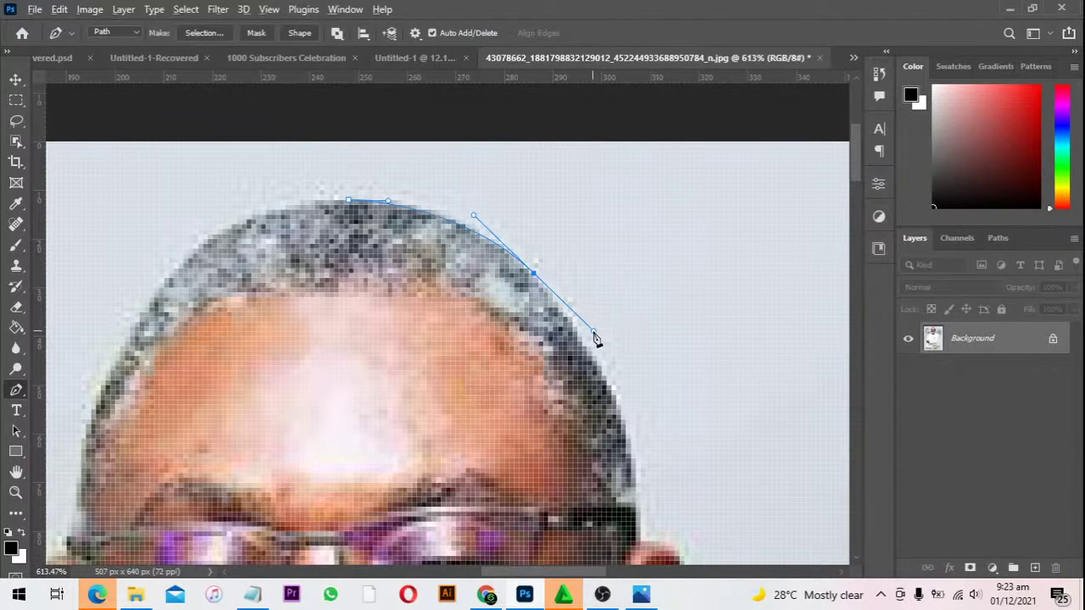
left_click_drag(575, 319, 563, 313)
scroll(697, 412, "down", 1)
scroll(678, 439, "down", 1)
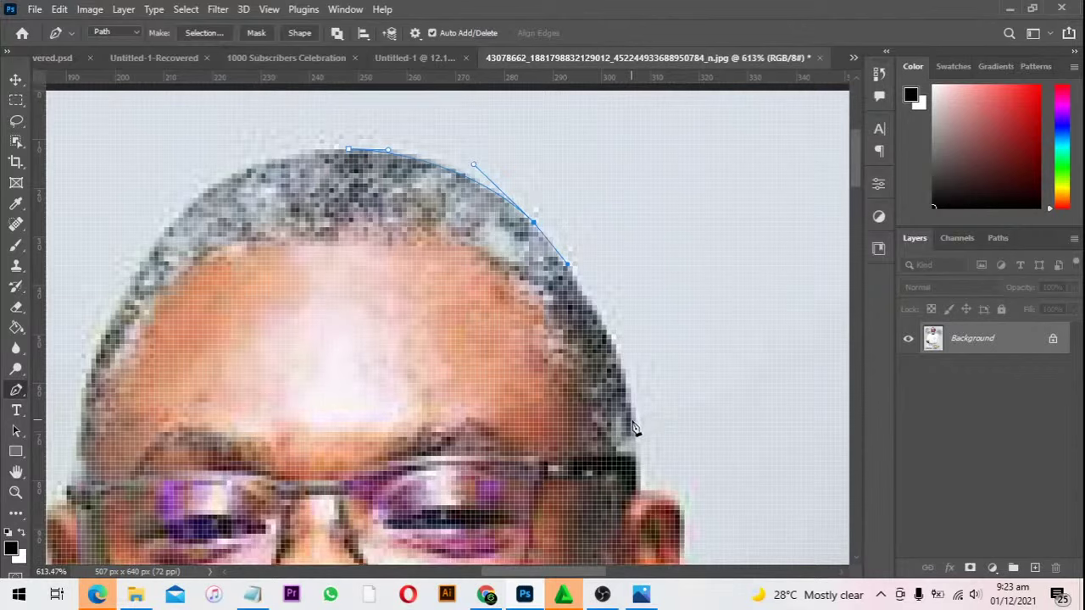
left_click_drag(631, 421, 632, 484)
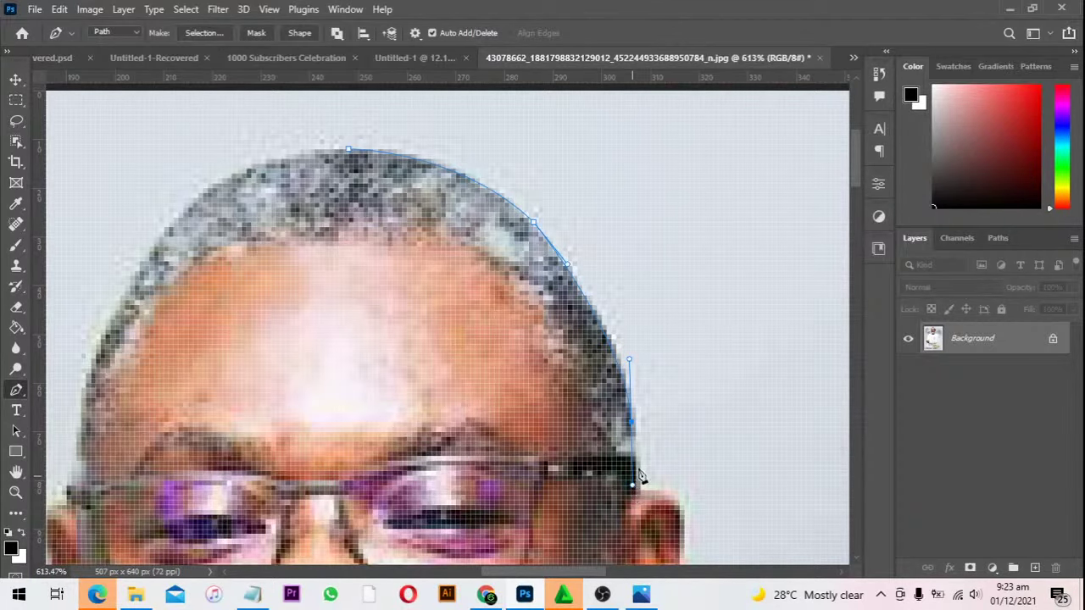
scroll(644, 458, "down", 2)
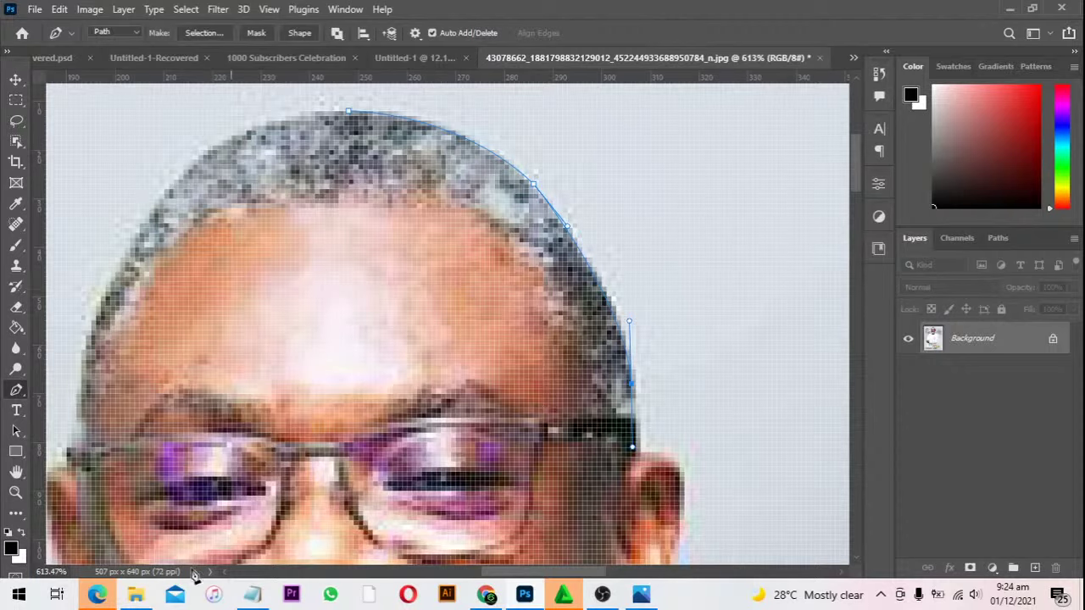
Open a second File Explorer window and navigate via Desktop into the Skillshare poster 2 folder
left_click(154, 596)
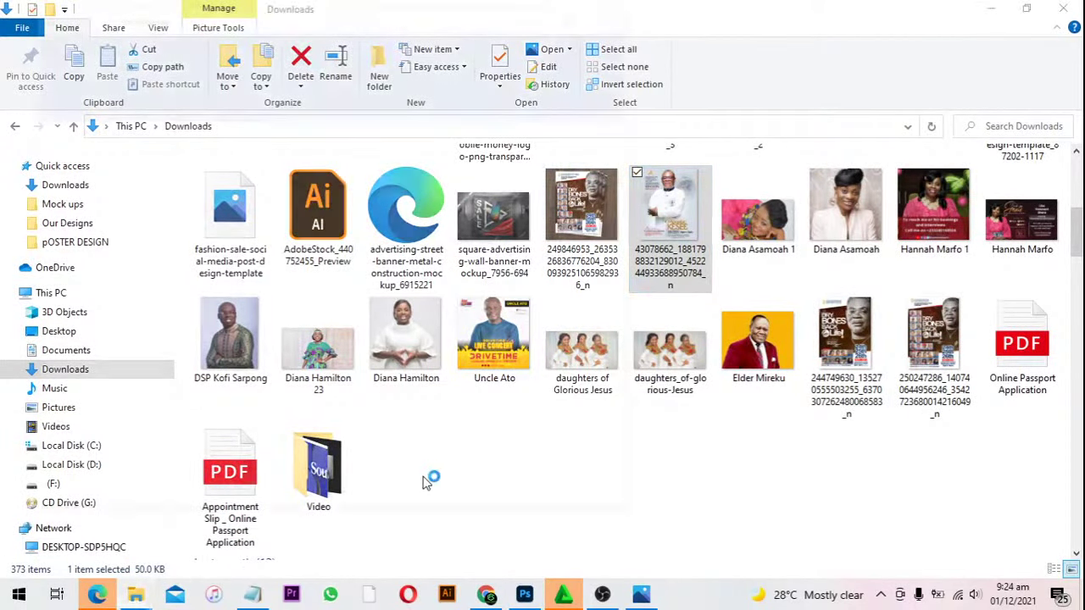
key("super+e")
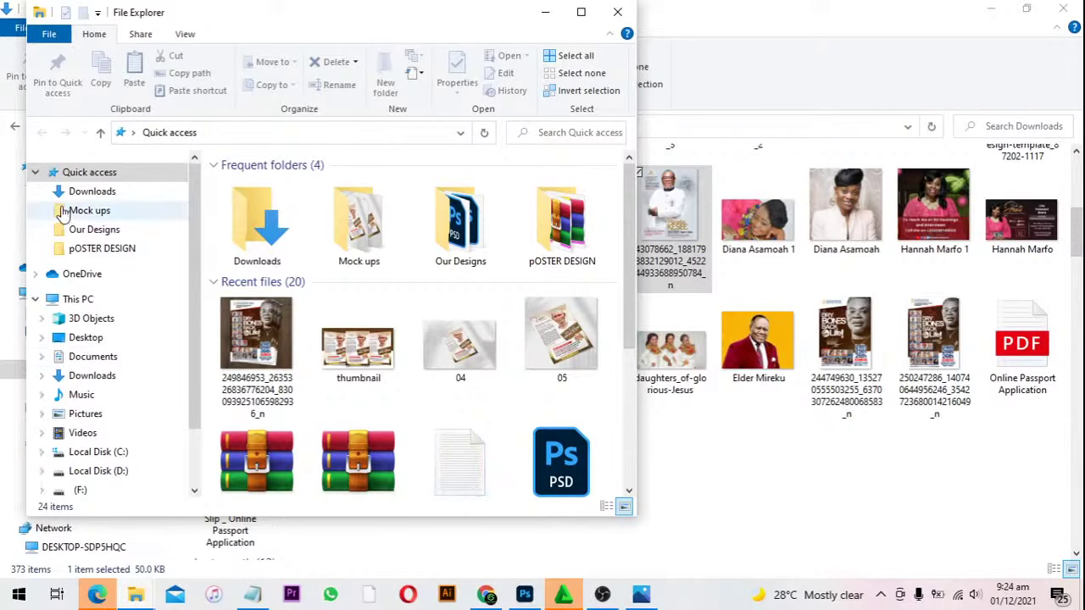
left_click(82, 217)
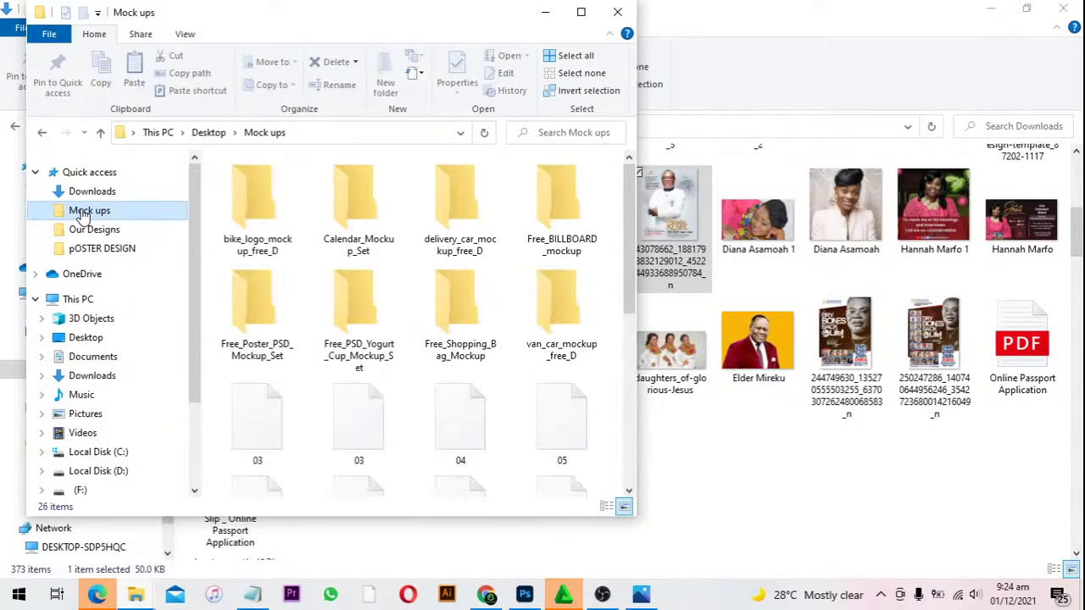
scroll(514, 302, "down", 5)
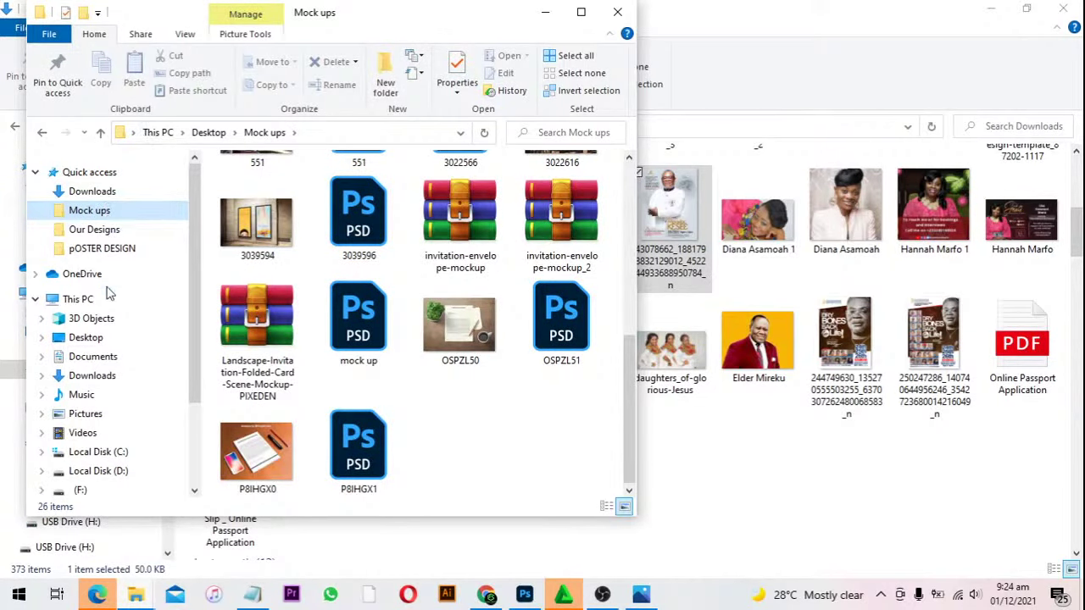
left_click(105, 337)
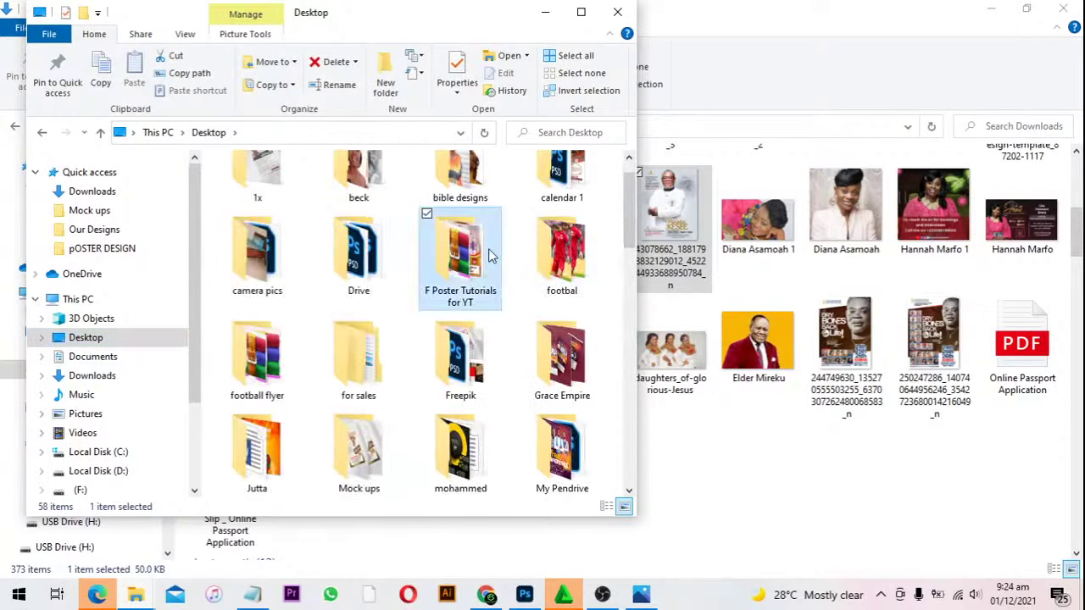
key("s")
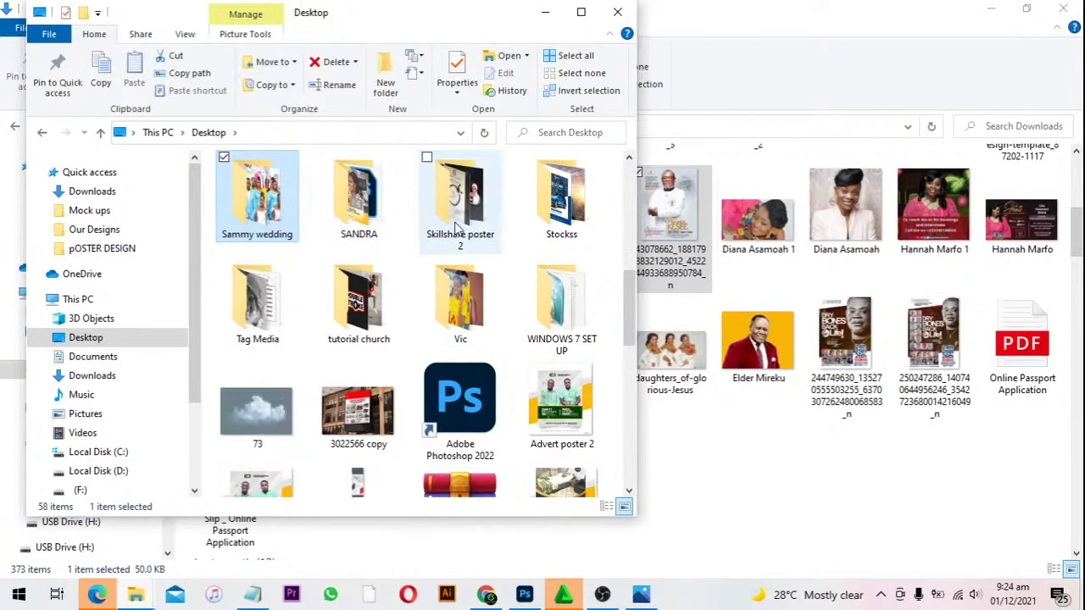
double_click(442, 212)
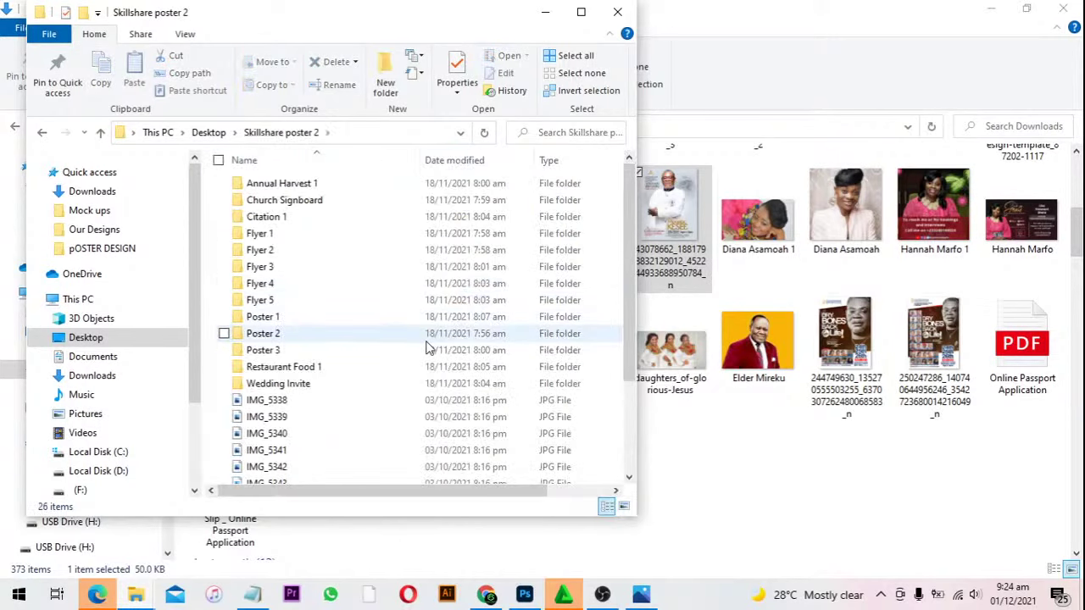
Go into Poster 1 > pics for brochure > Print out, scroll its thumbnails, and maximize the window
left_click(311, 269)
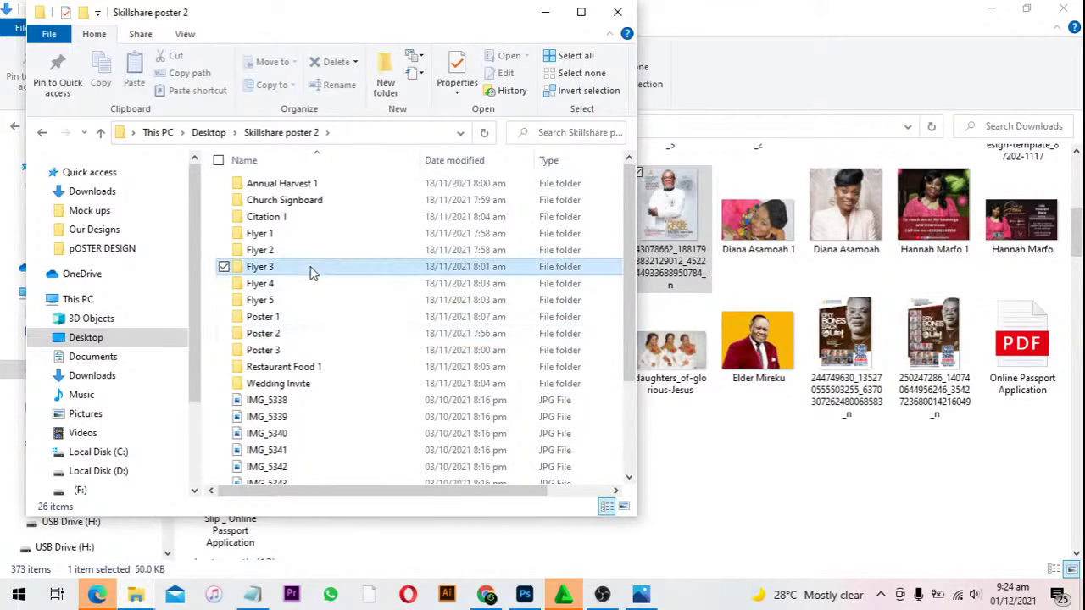
key("p")
key("Return")
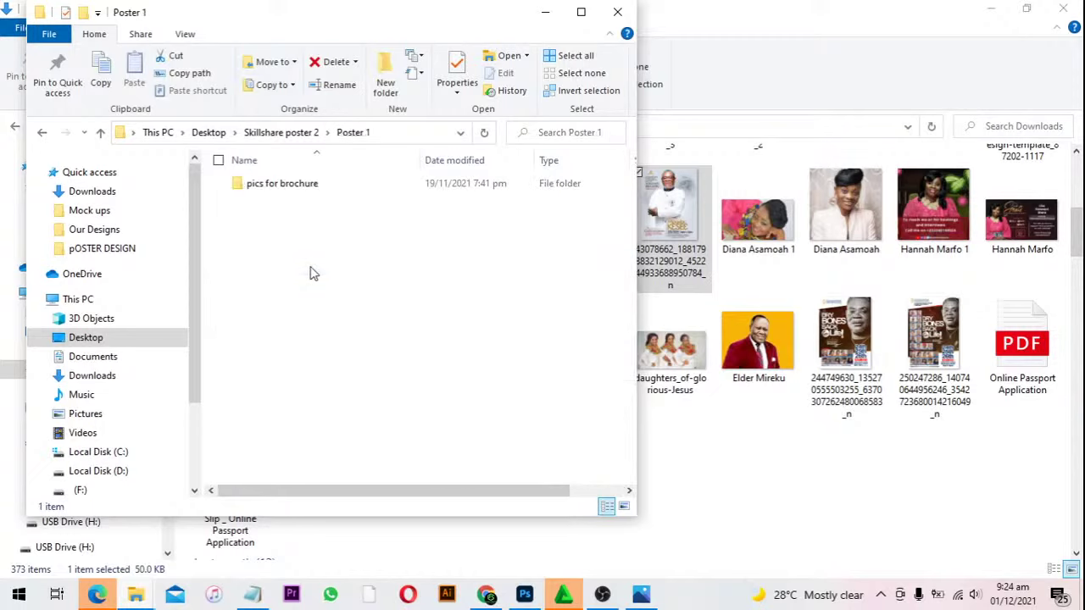
double_click(342, 187)
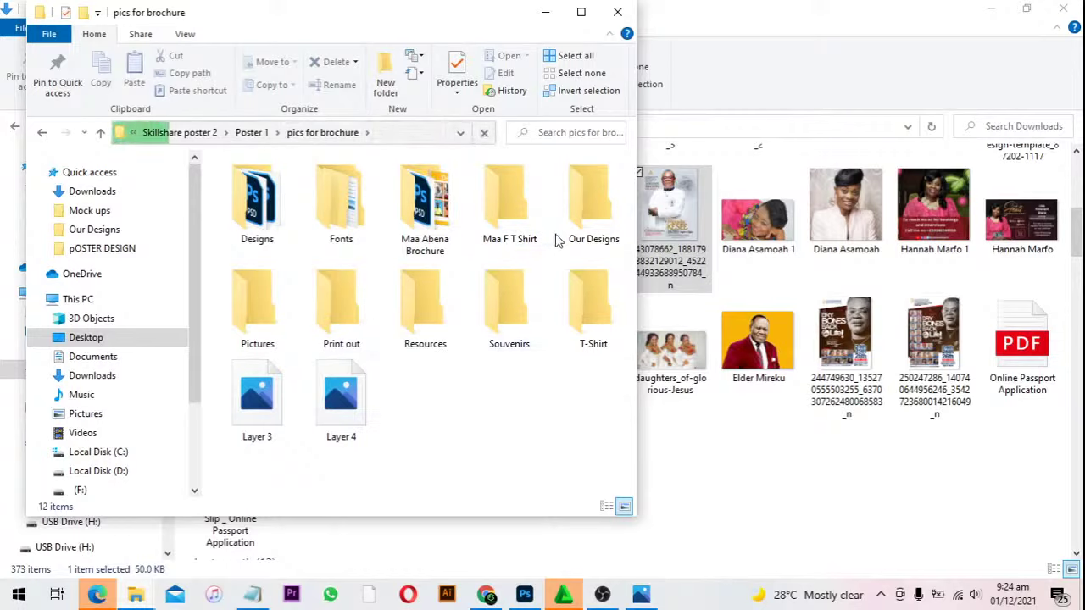
double_click(343, 296)
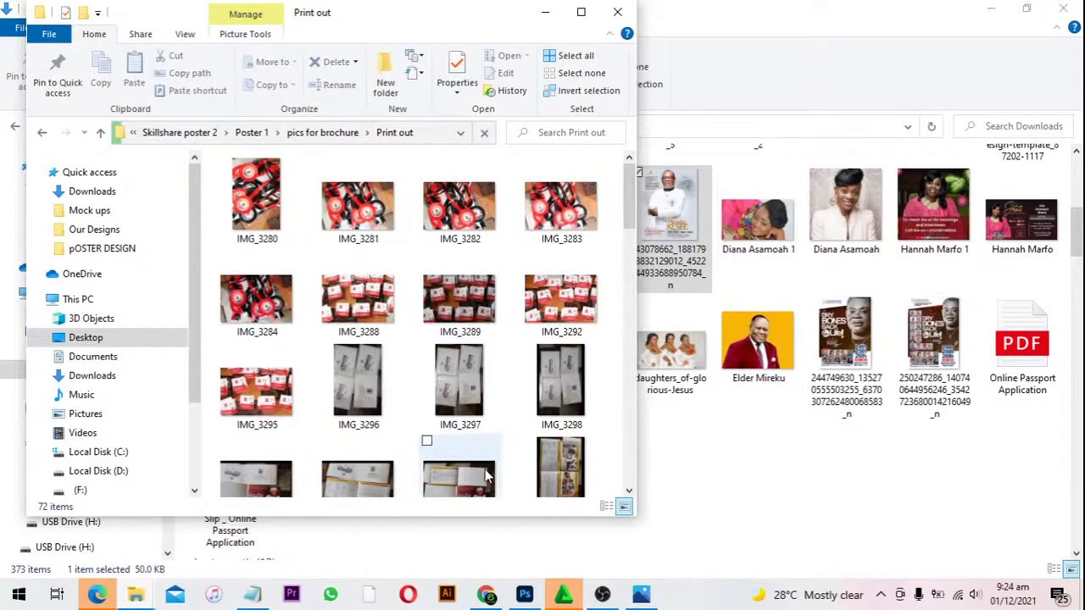
scroll(511, 468, "down", 2)
scroll(511, 469, "down", 3)
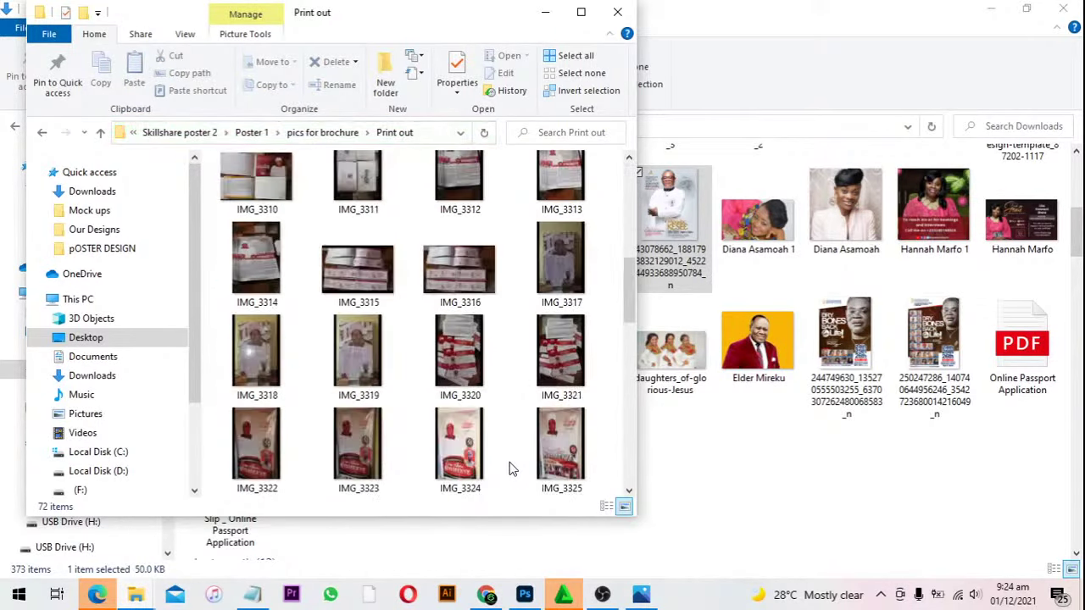
scroll(511, 469, "down", 3)
scroll(509, 467, "down", 2)
scroll(509, 466, "down", 2)
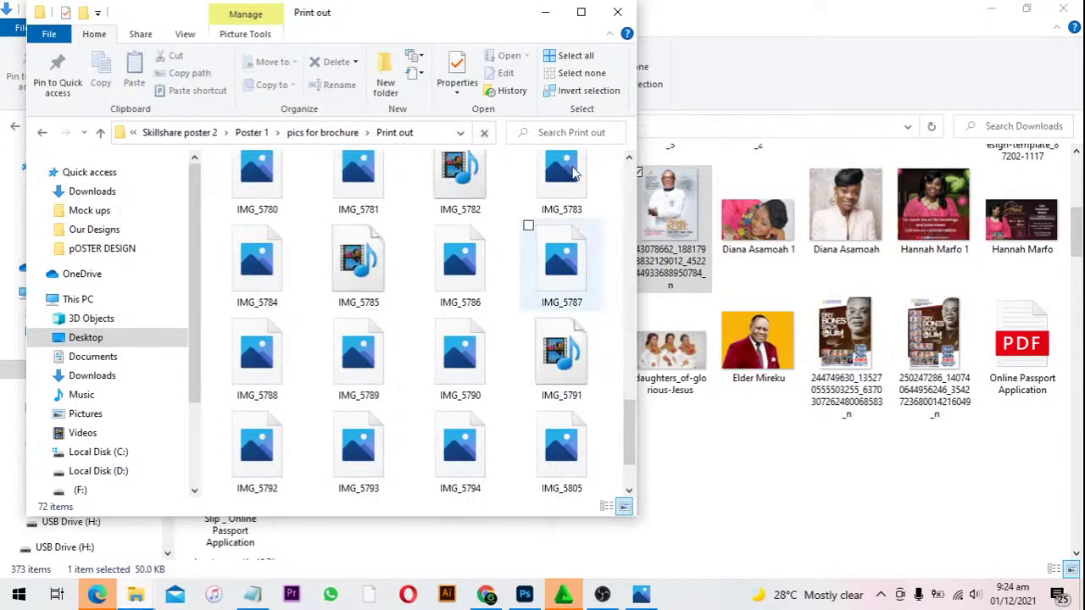
left_click(583, 10)
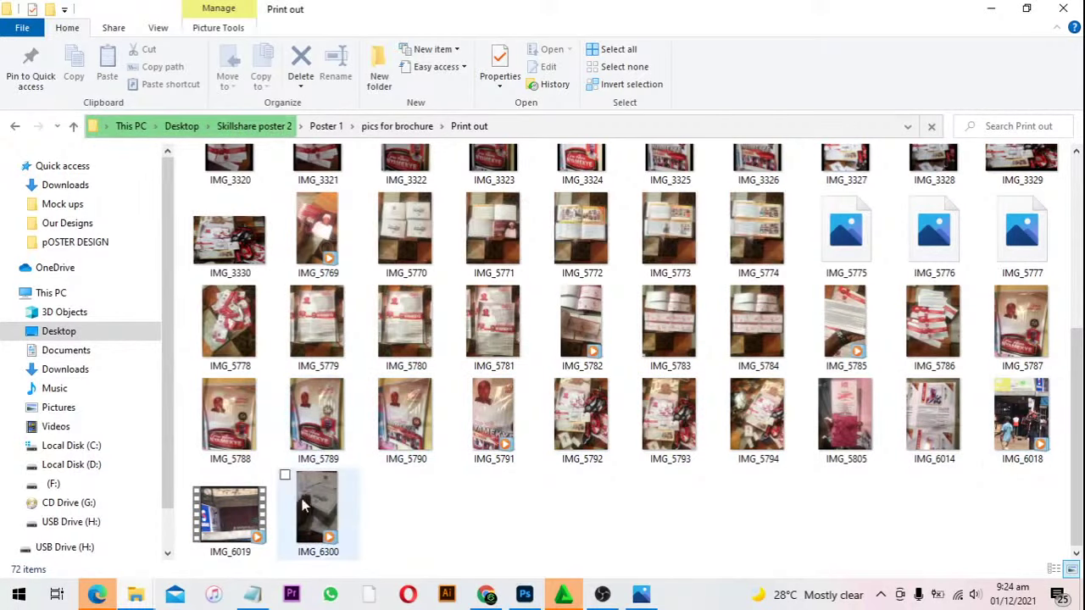
Open the IMG_6300 clip from Print out in Windows Media Player
double_click(335, 511)
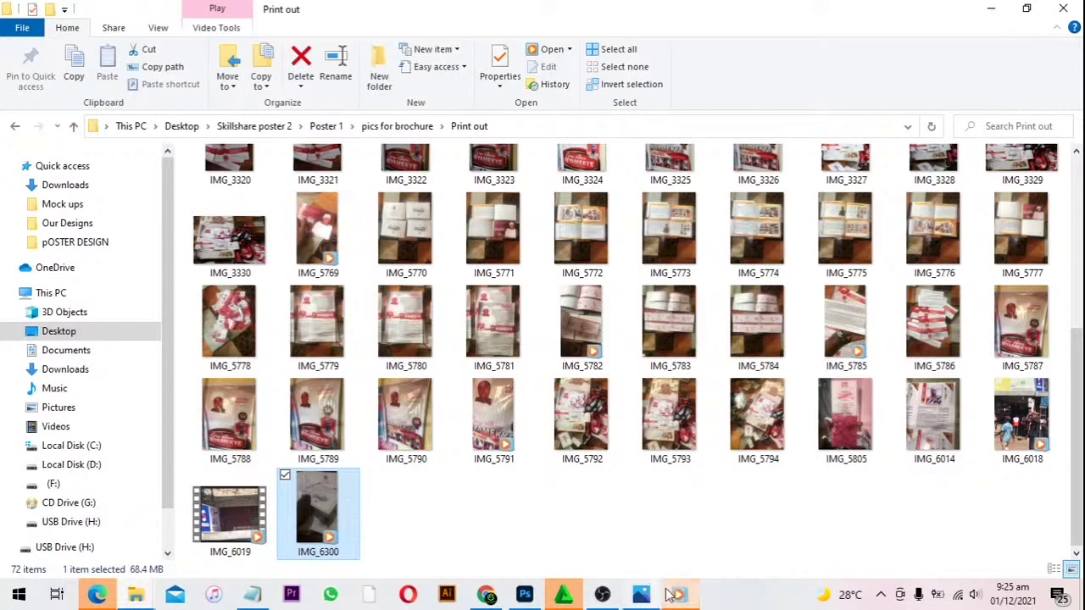
mouse_move(679, 594)
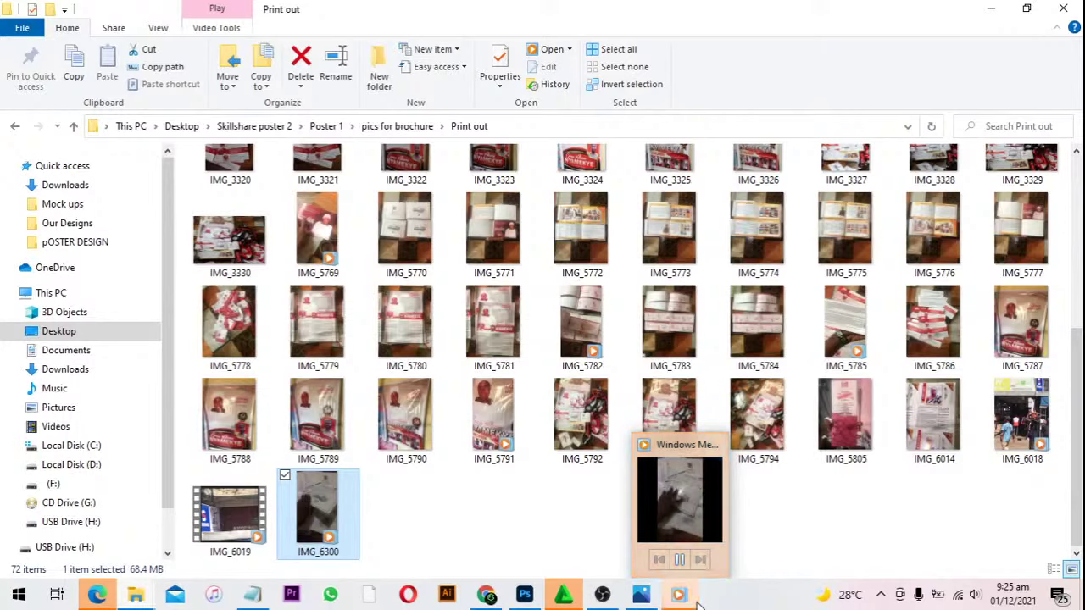
Restart IMG_6300 near its beginning in Media Player, then bring the Print out folder forward
left_click(669, 496)
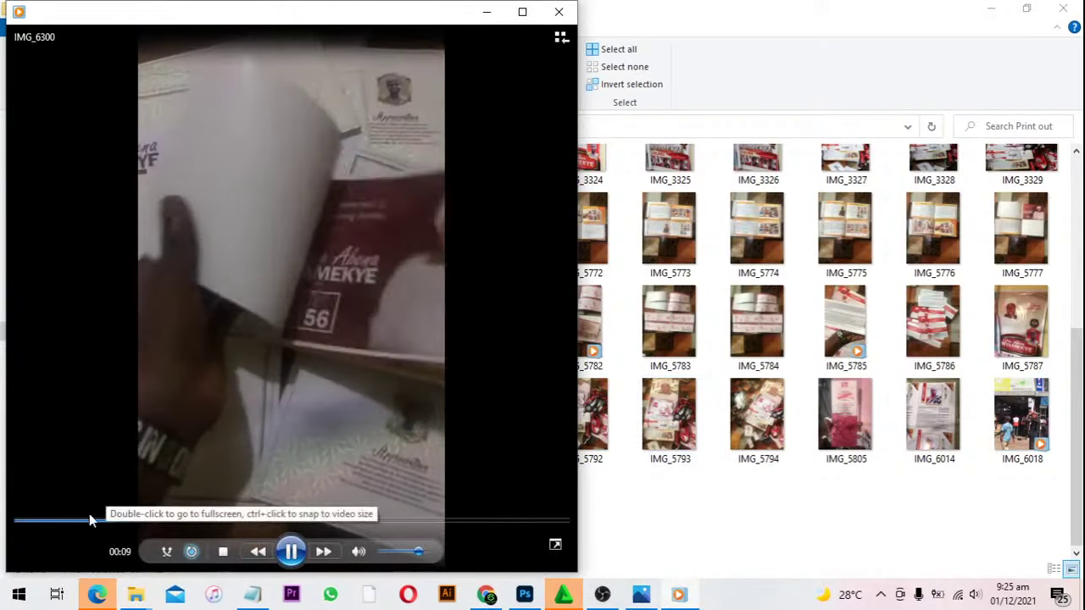
left_click(20, 521)
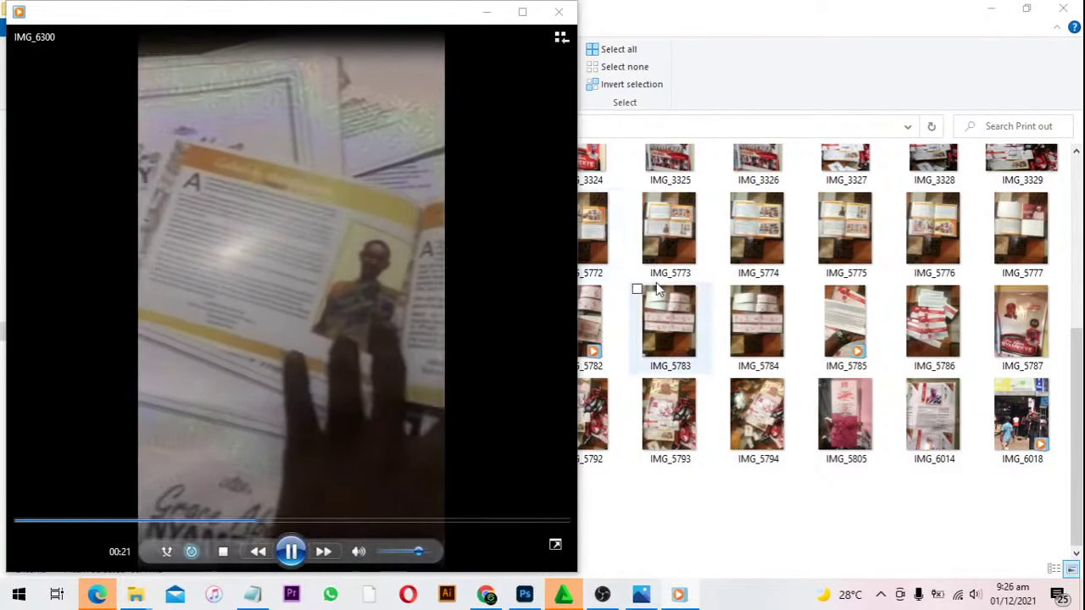
scroll(658, 283, "up", 3)
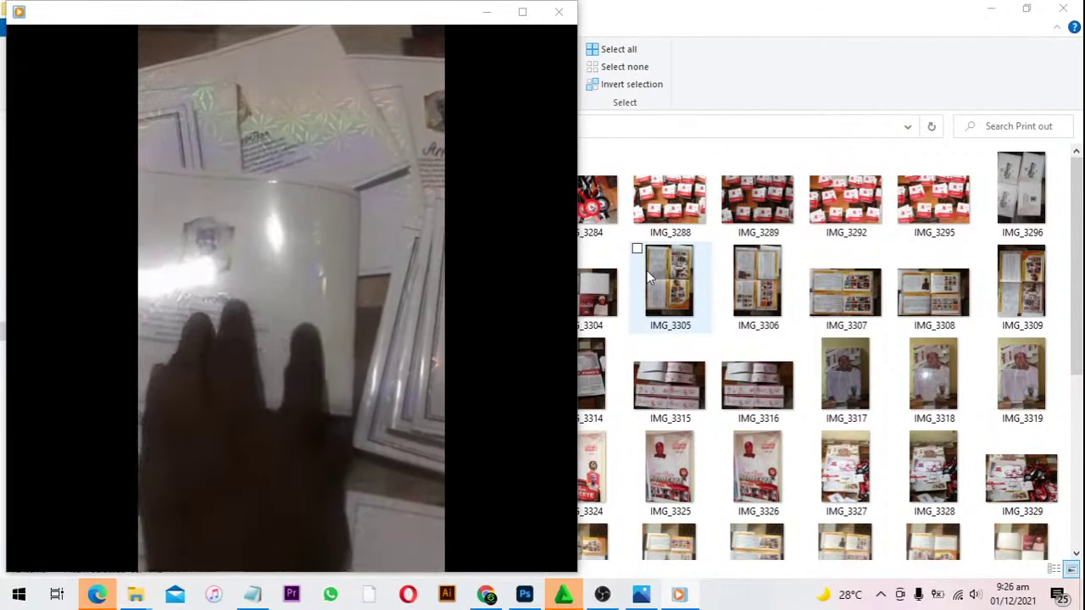
left_click(656, 239)
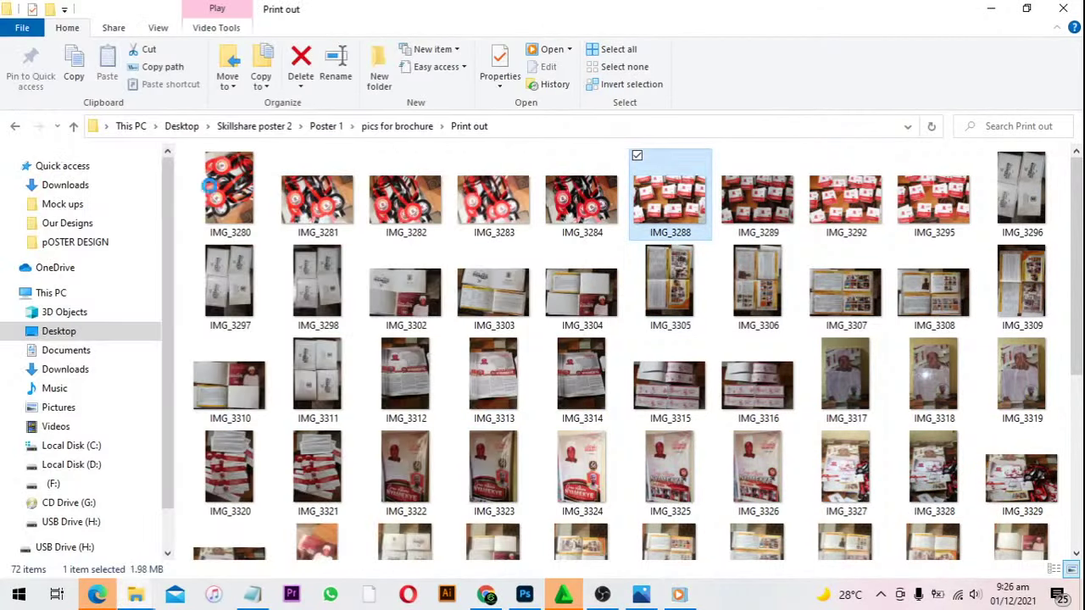
Open IMG_3280 in Photos and browse forward through the rosette and name-card photos to IMG_3289
left_click(212, 189)
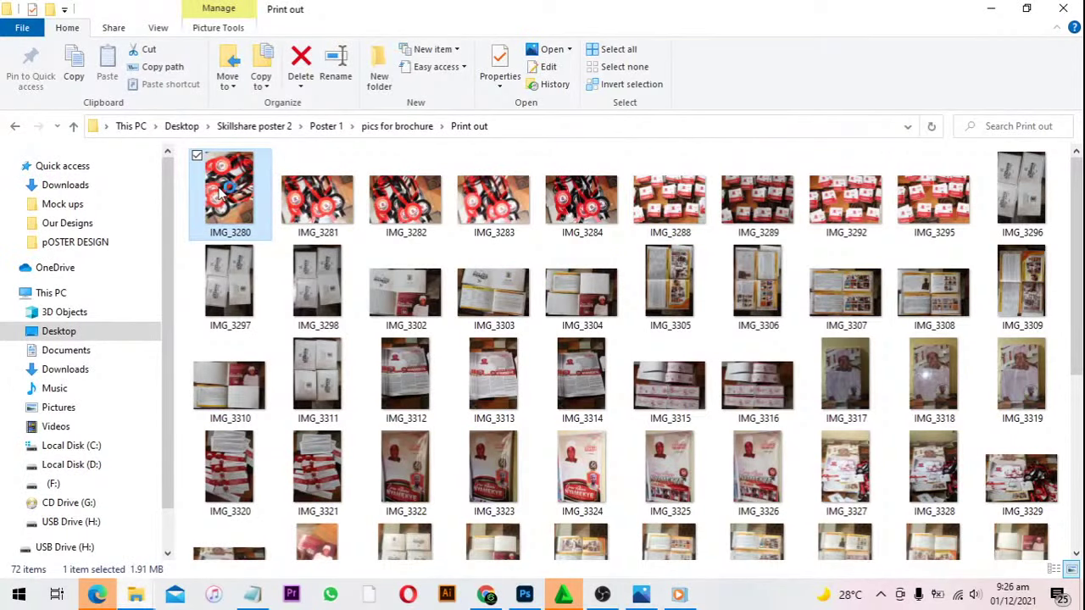
double_click(219, 193)
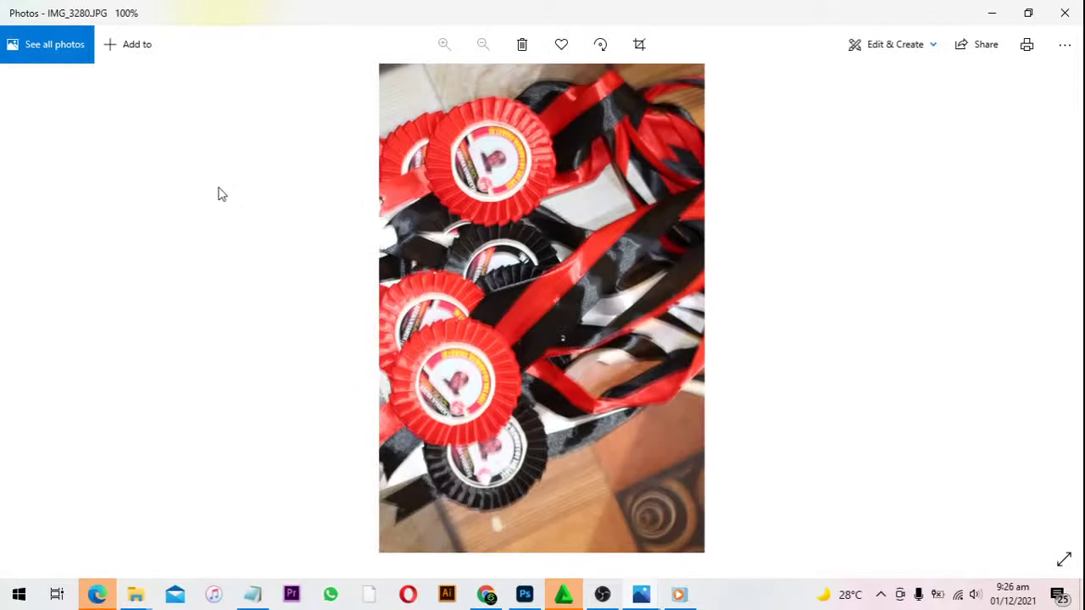
key("Right")
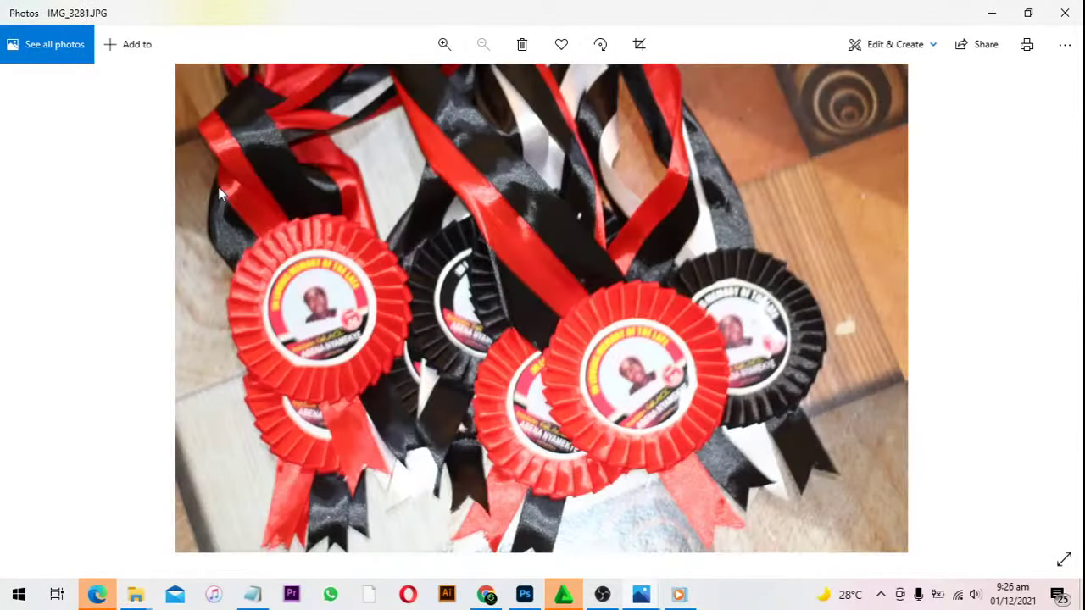
key("Right")
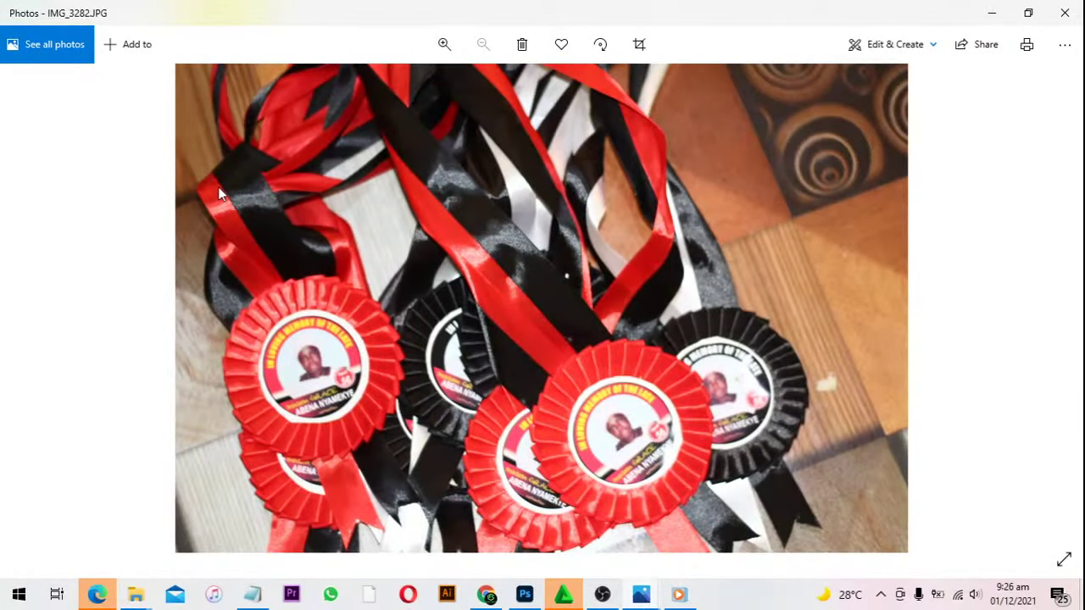
key("Right")
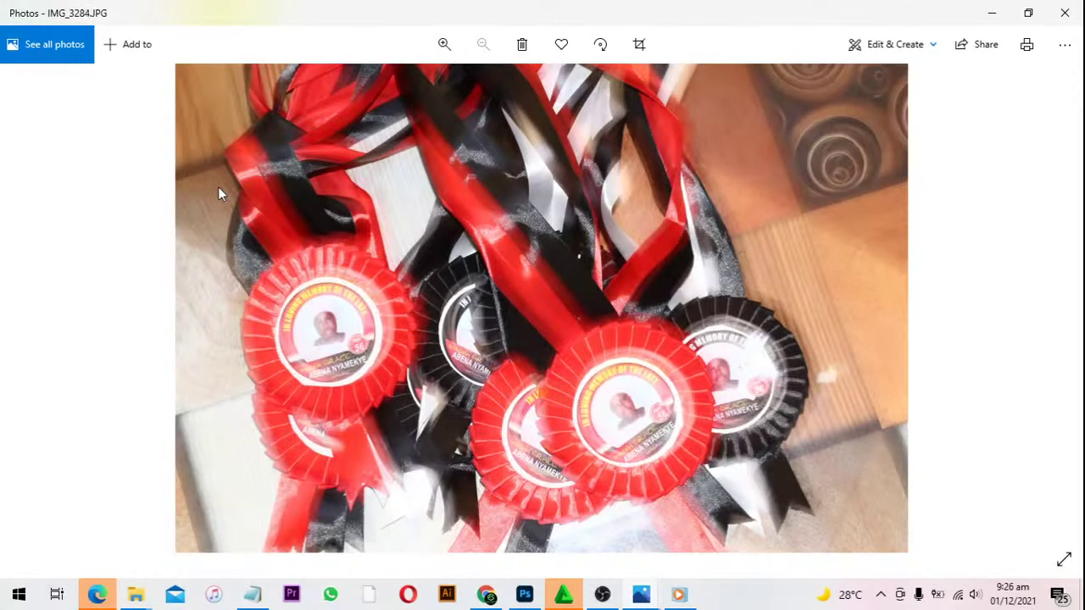
key("Right")
key("Right")
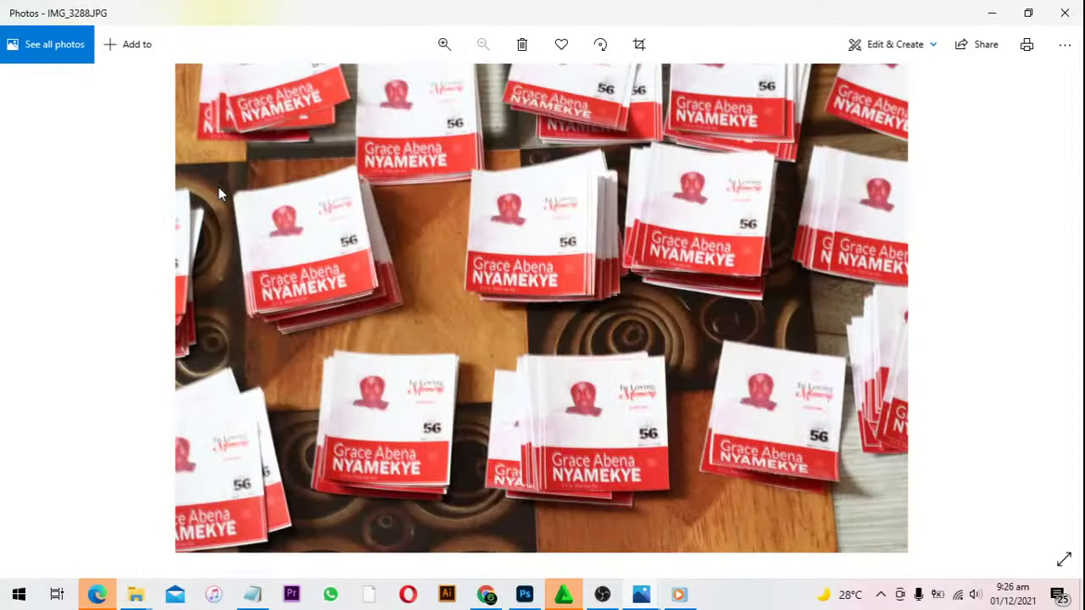
key("Right")
key("Right")
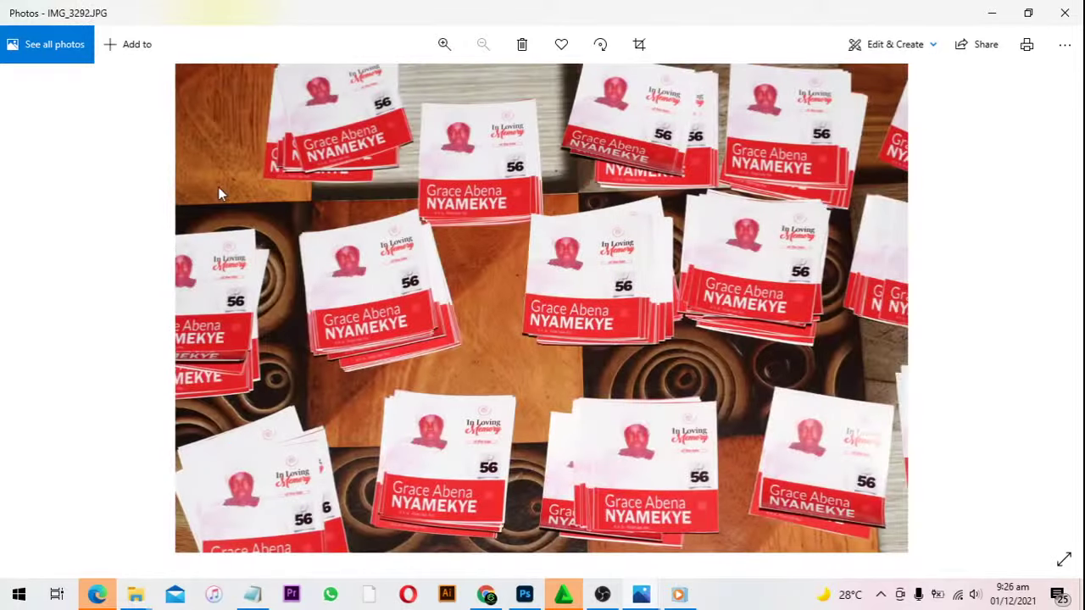
key("Right")
key("Right")
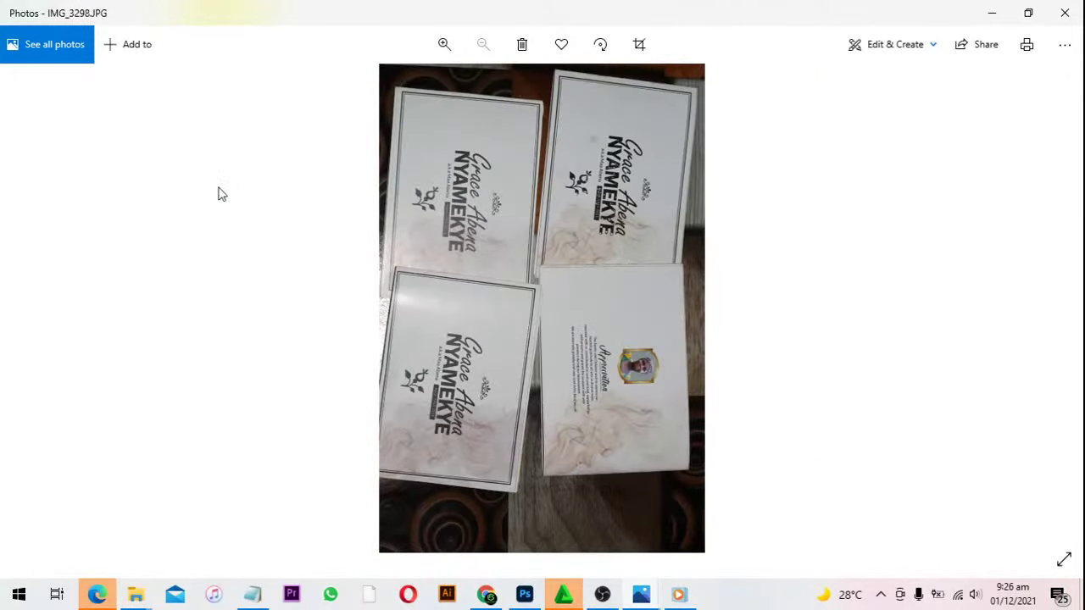
Step through the booklet photos from IMG_3303 to the IMG_3316 ticket booklet spread
key("Right")
key("Right")
key("Right")
key("Right")
key("Right")
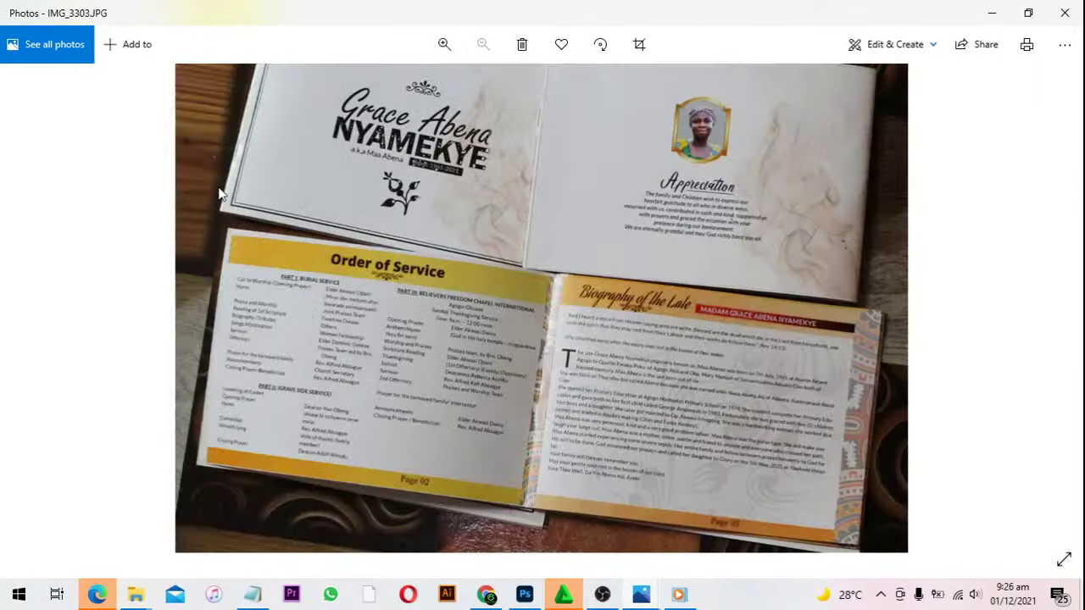
key("Right")
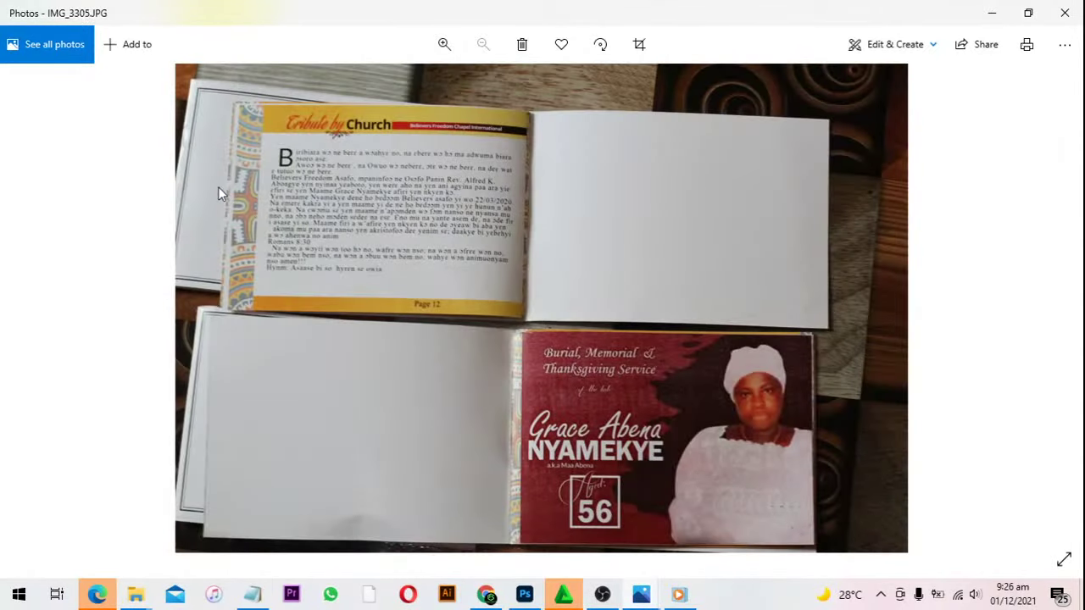
key("Right")
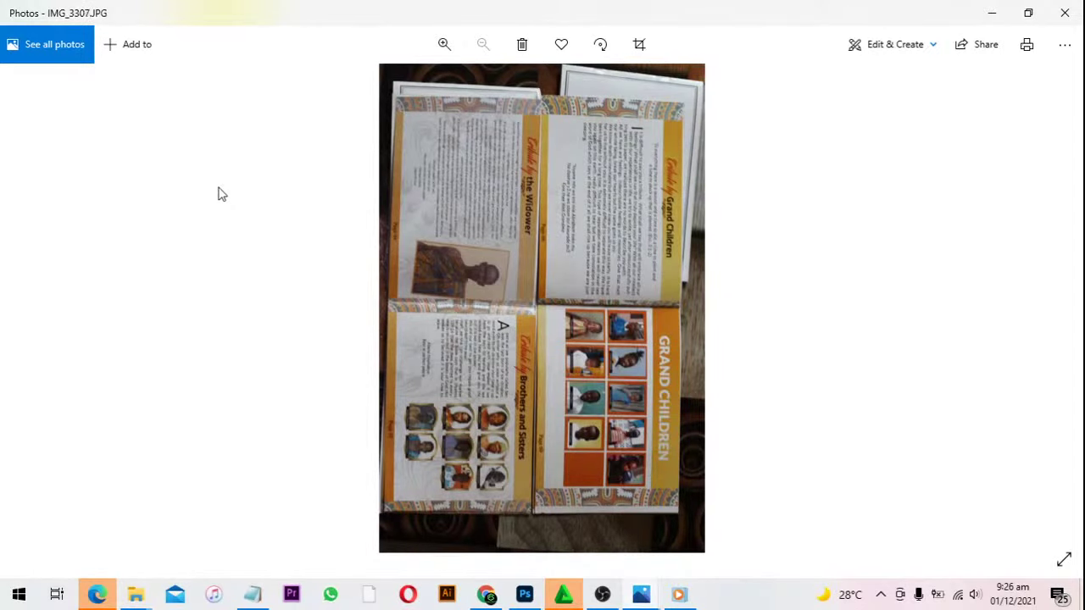
key("Right")
key("Right")
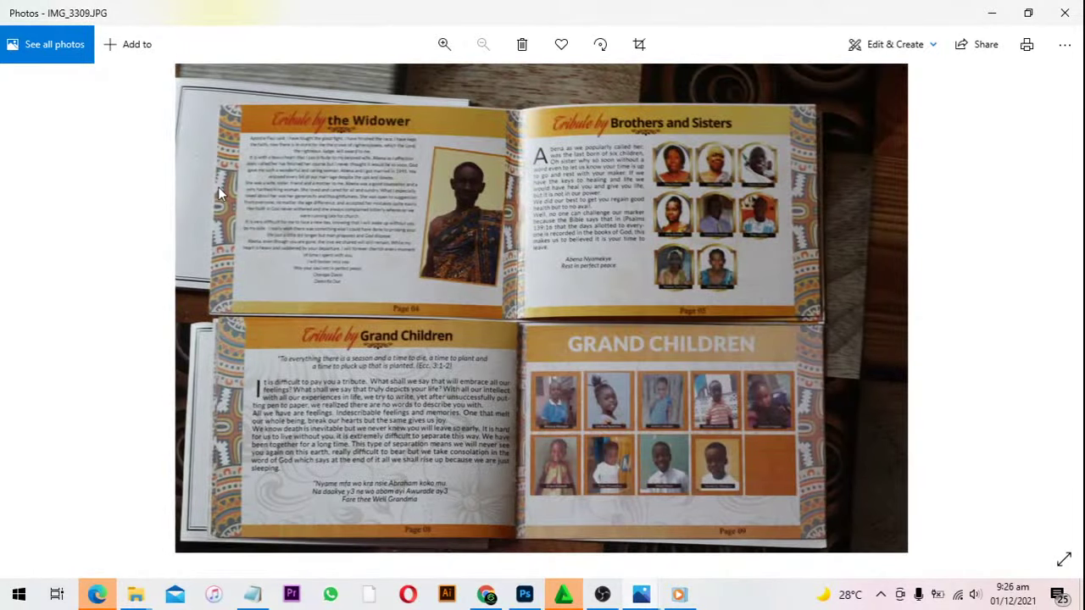
key("Right")
key("Right")
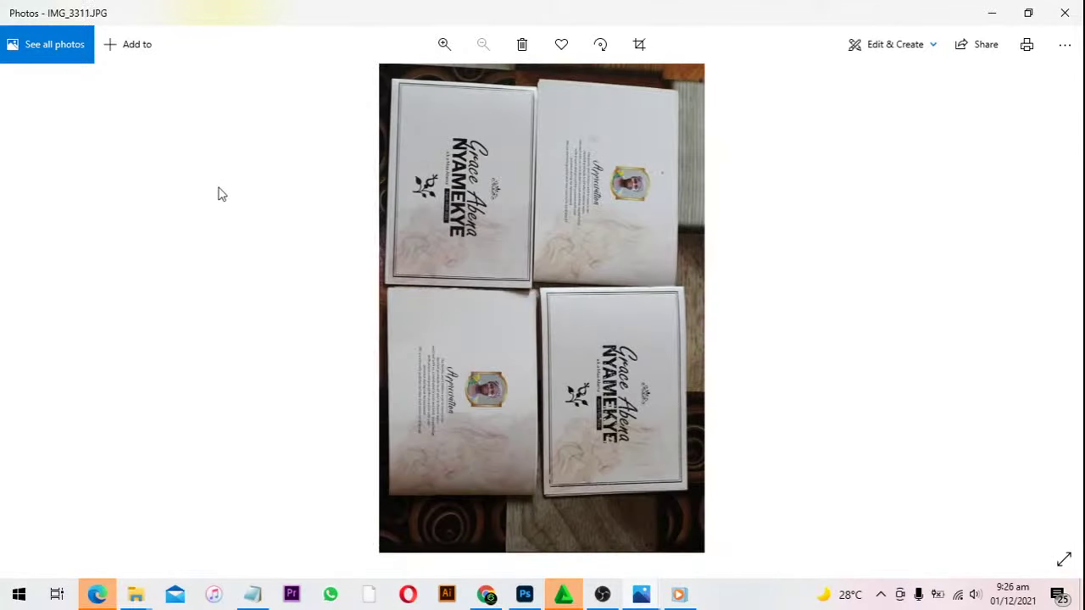
key("Right")
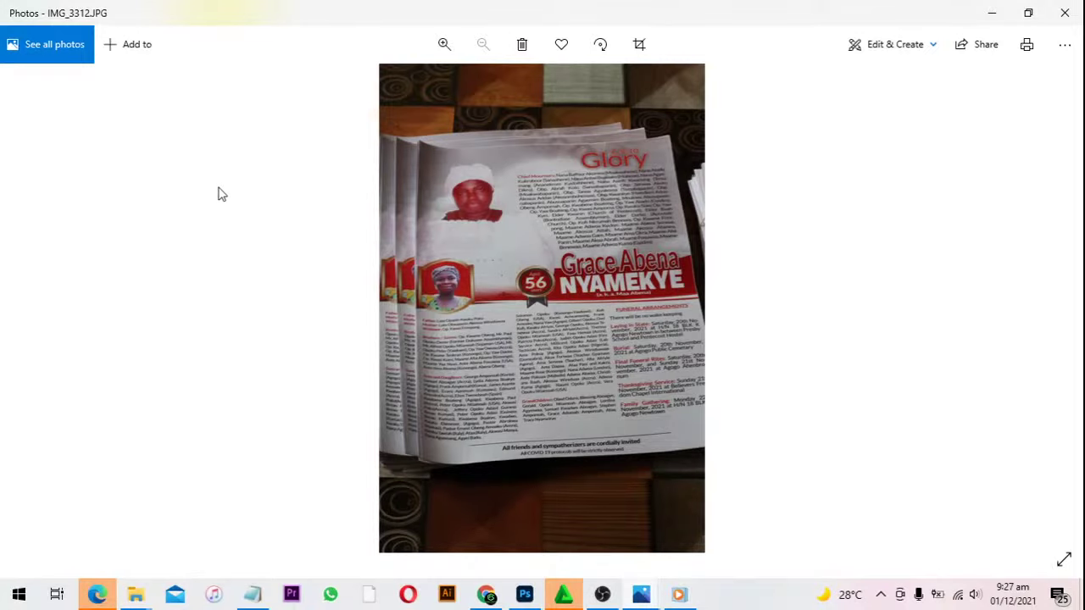
key("Right")
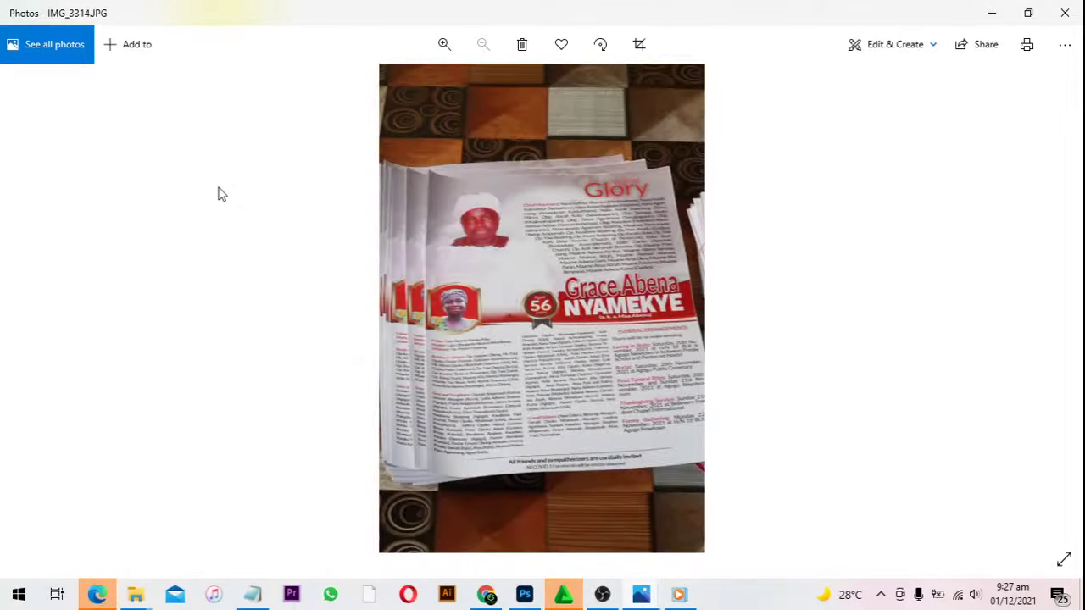
key("Right")
key("Right")
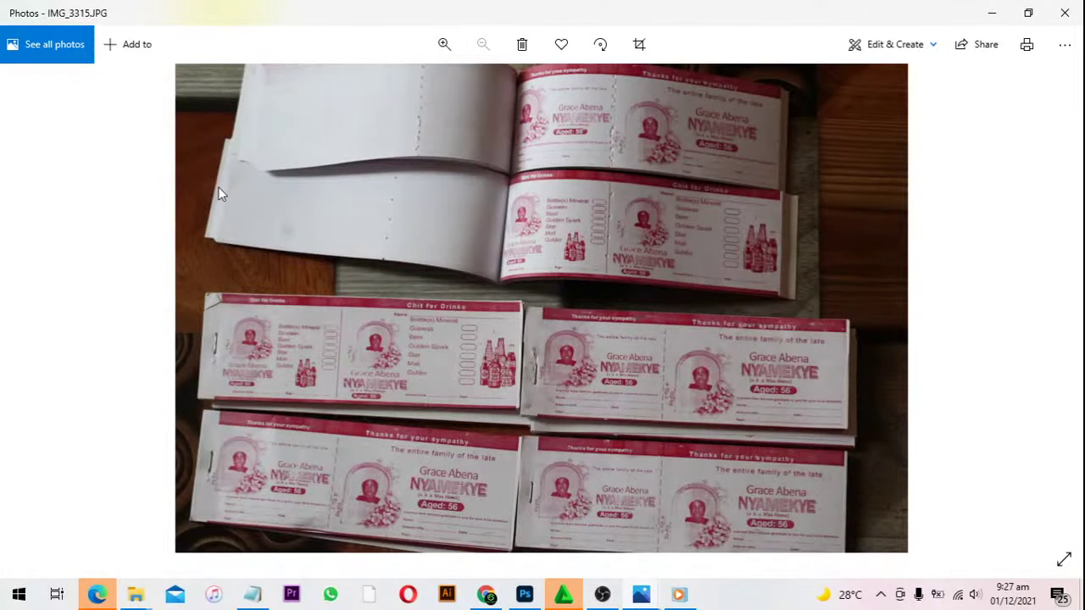
key("Right")
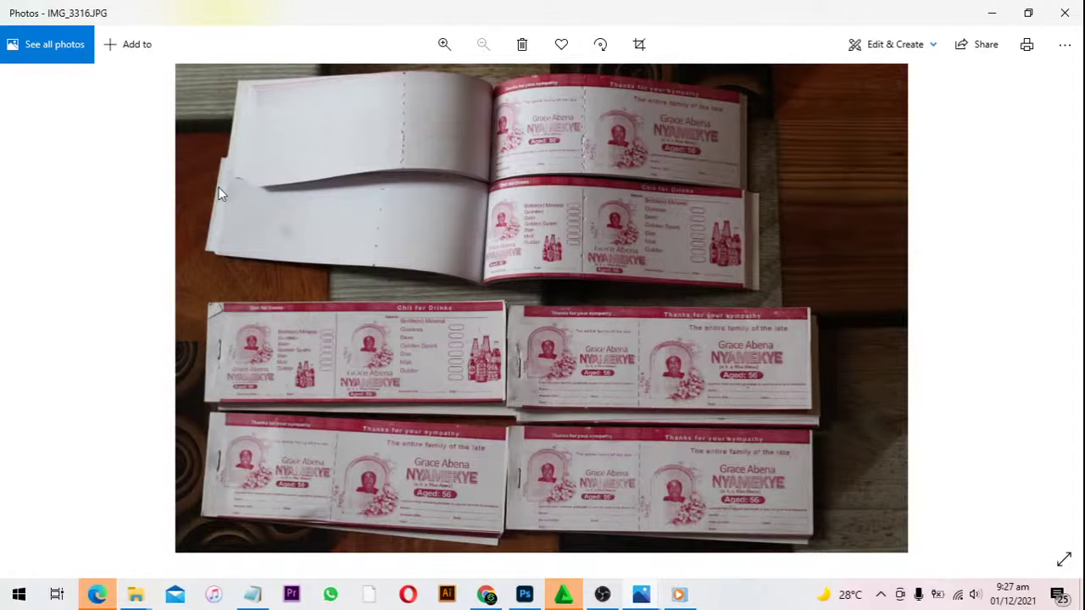
key("Right")
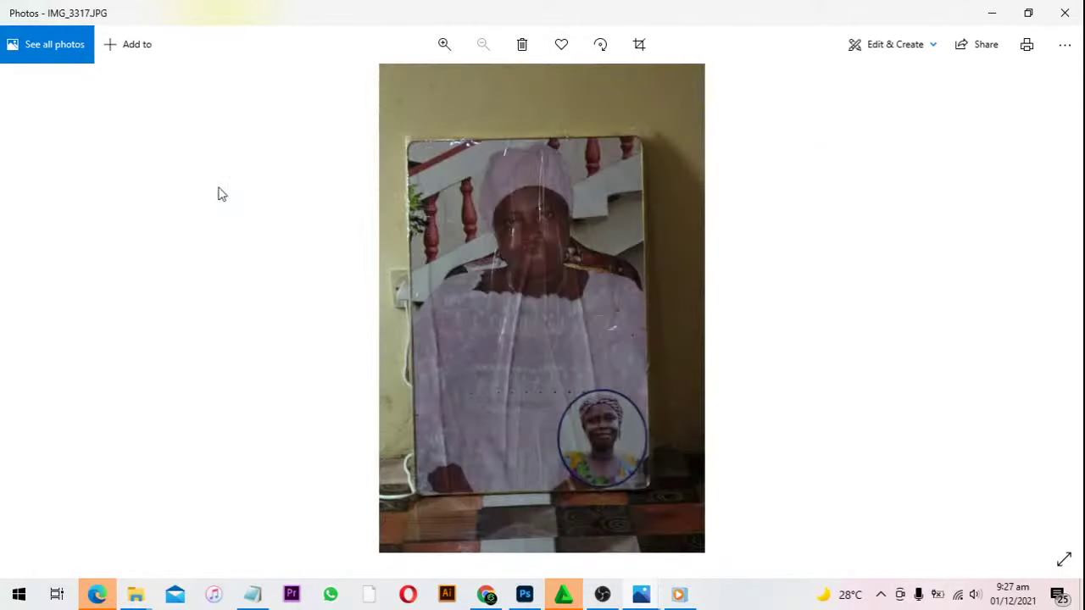
key("Right")
key("Right")
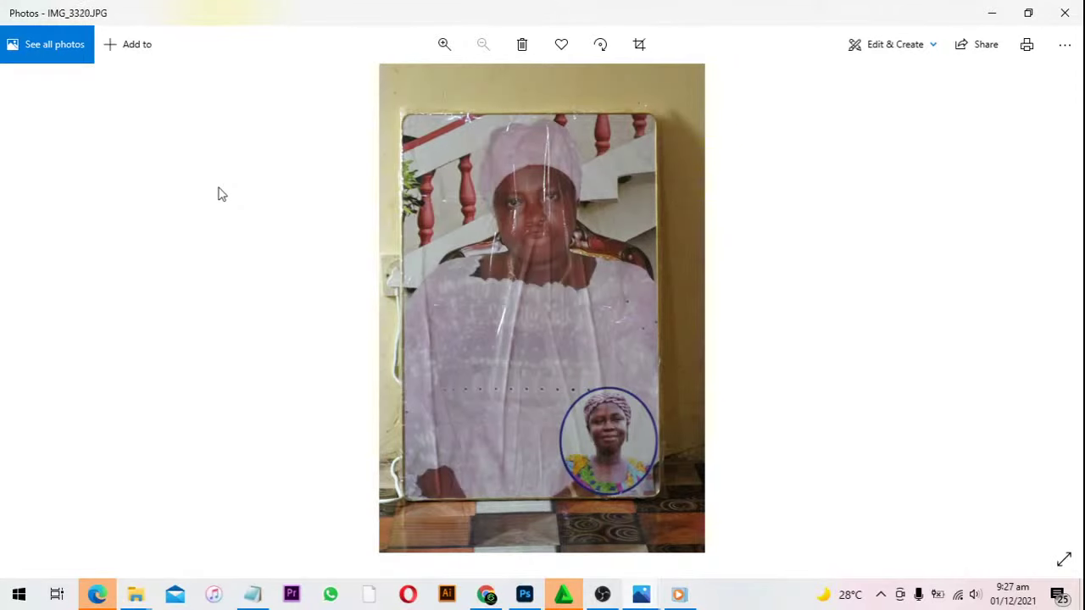
key("Right")
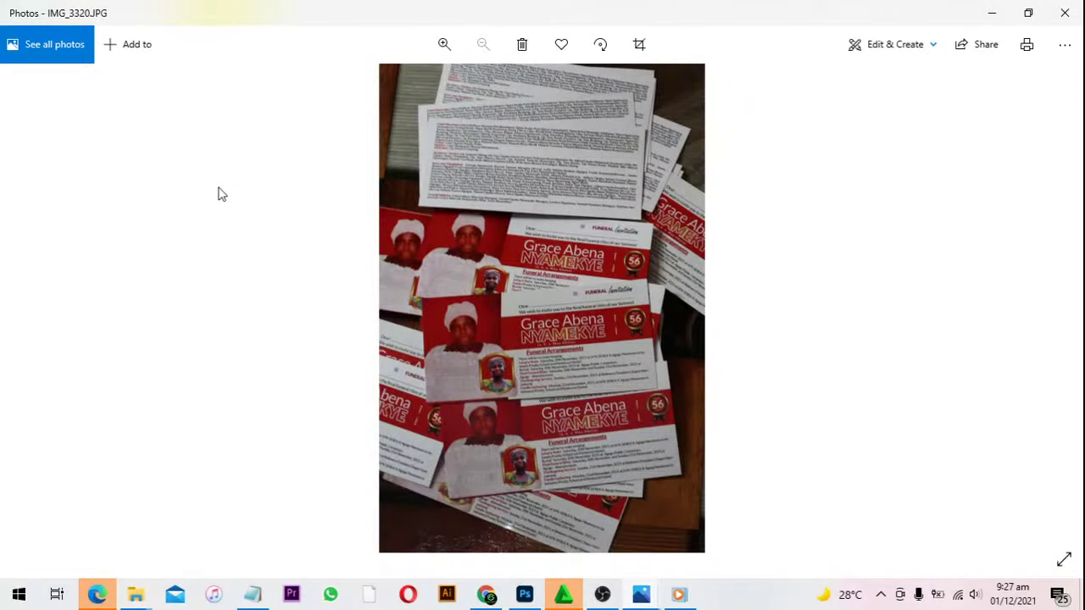
key("Right")
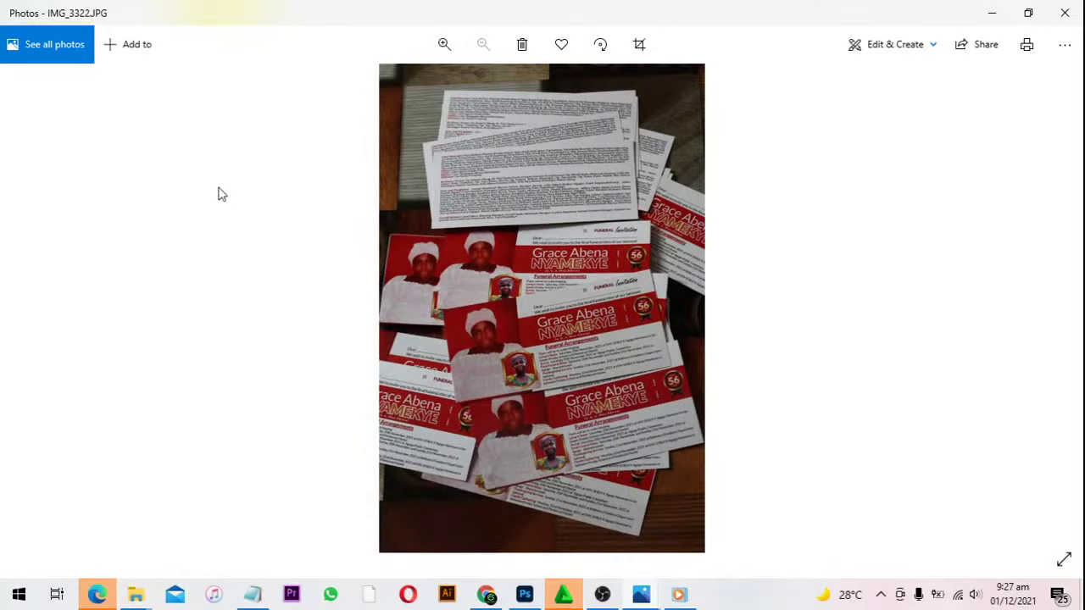
key("Right")
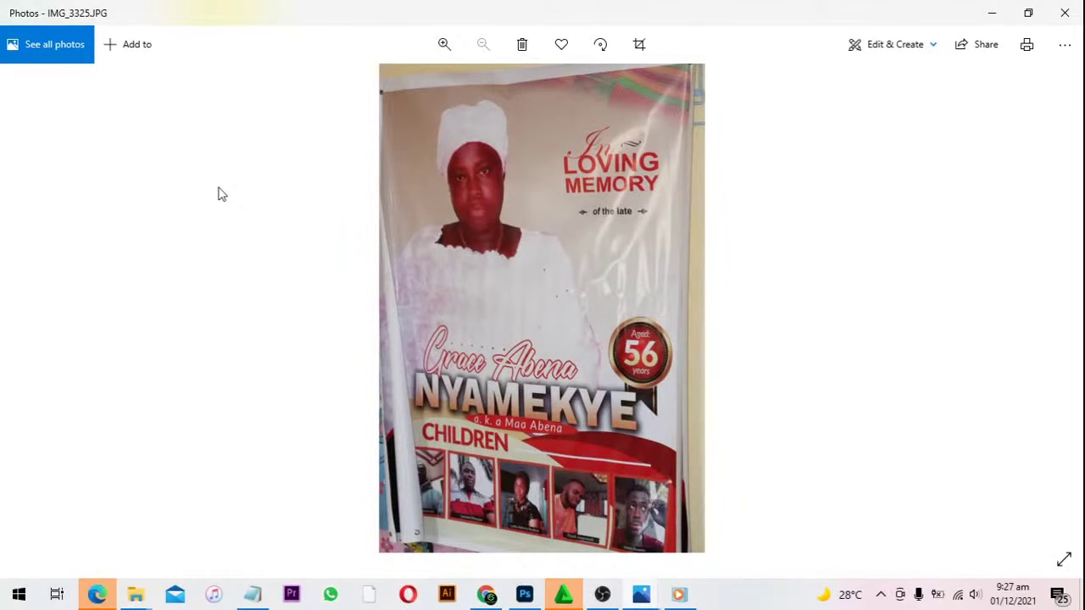
key("Right")
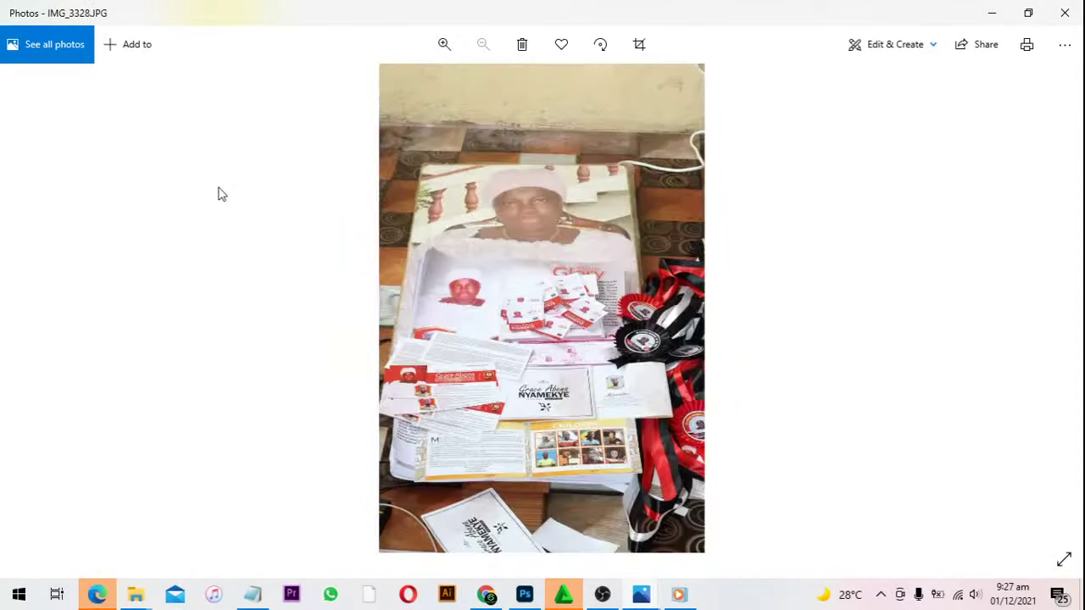
key("Right")
key("Right")
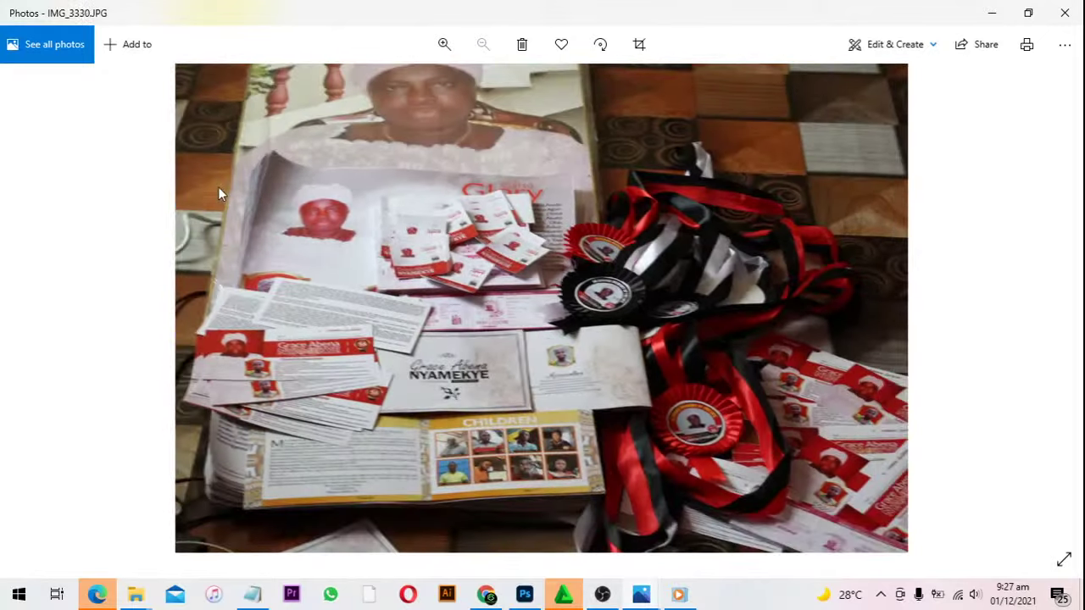
key("Right")
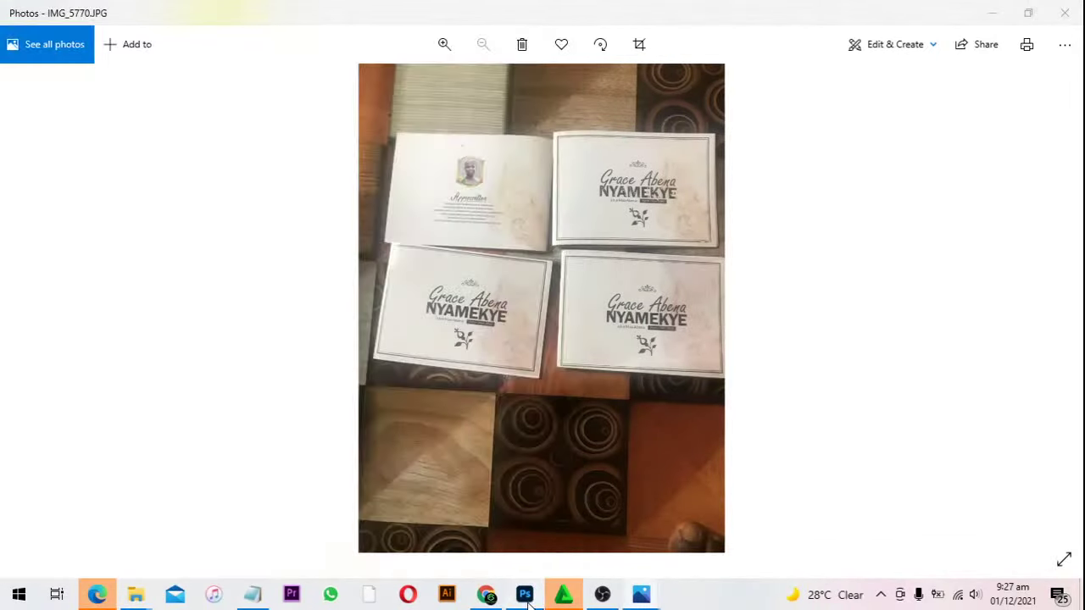
Back in the portrait, anchor the path where the hair meets the glasses
left_click(530, 601)
scroll(568, 561, "down", 2)
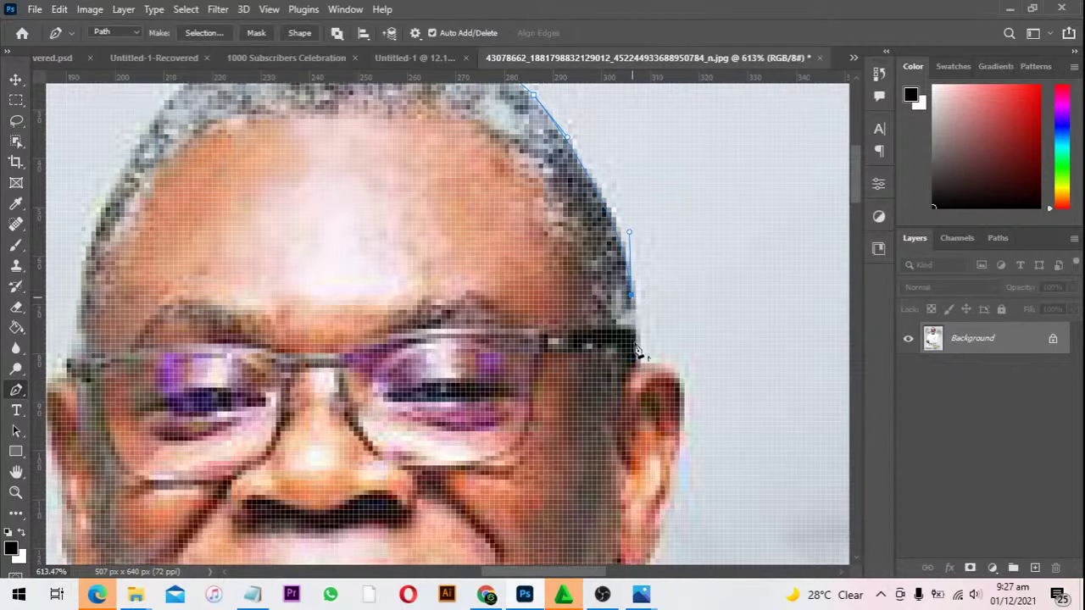
left_click(635, 363)
left_click_drag(692, 381, 644, 353)
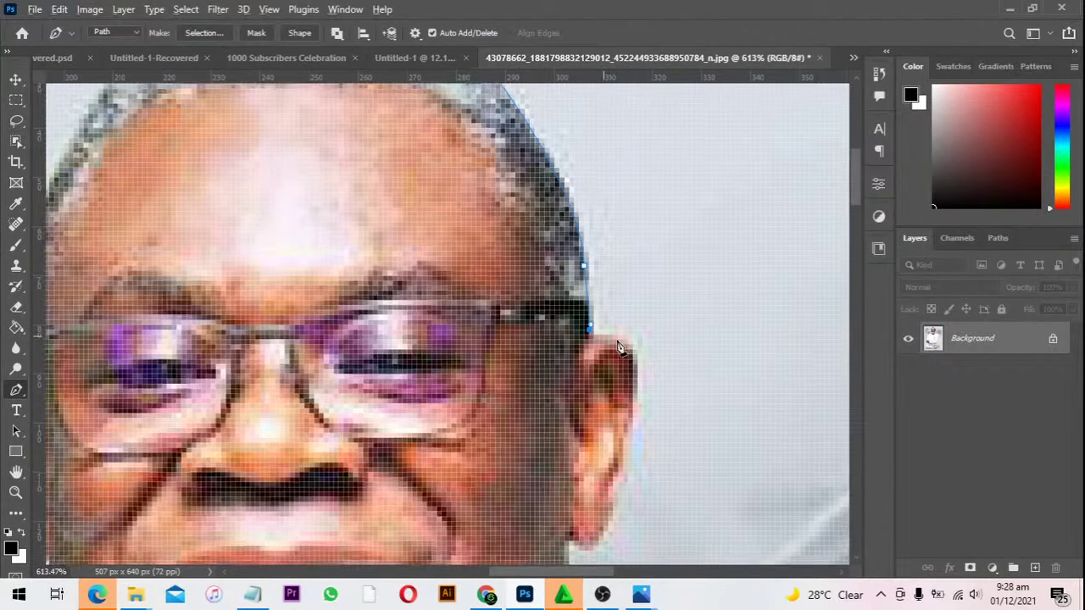
scroll(618, 348, "up", 1)
left_click_drag(587, 329, 622, 339)
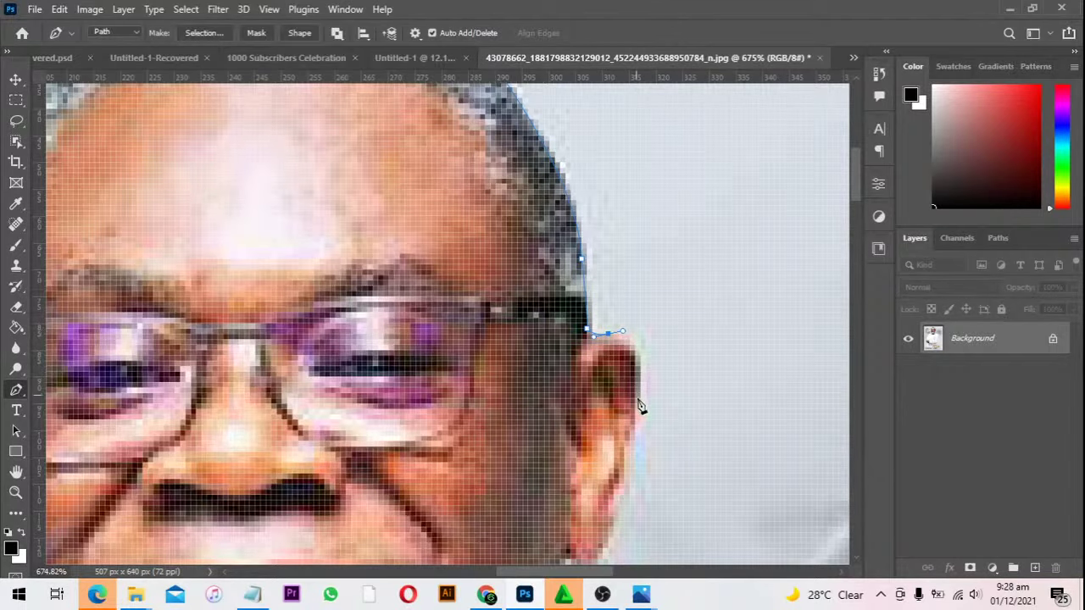
Curve the path over the top and down the outer edge of the right ear
mouse_move(640, 415)
left_mouse_down()
mouse_move(629, 488)
mouse_move(683, 413)
mouse_move(686, 387)
left_mouse_up()
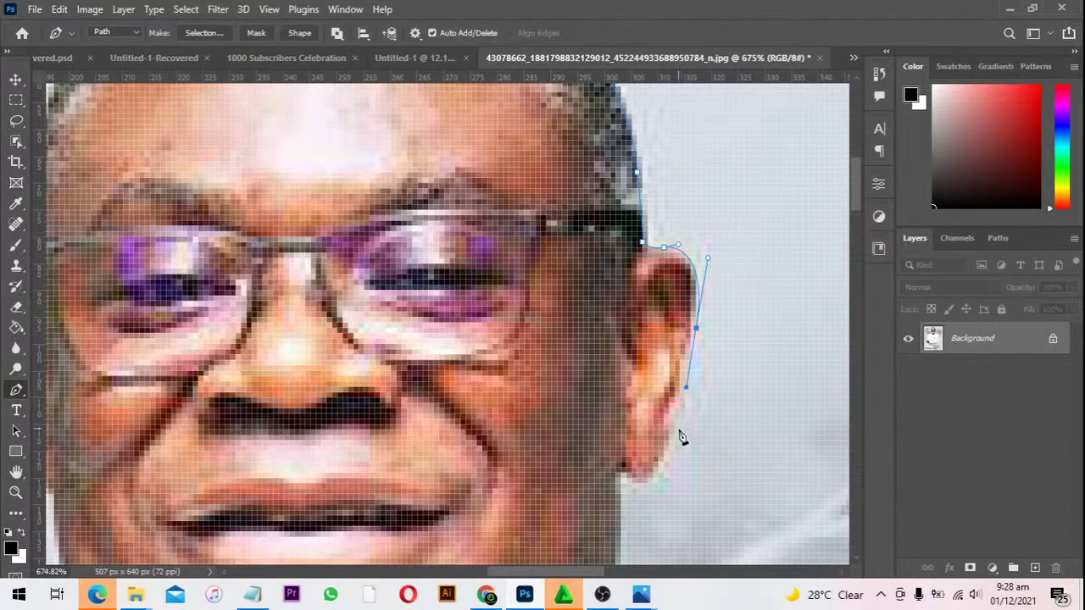
left_click_drag(676, 427, 671, 437)
mouse_move(618, 468)
left_mouse_down()
mouse_move(608, 439)
mouse_move(582, 418)
mouse_move(594, 417)
left_mouse_up()
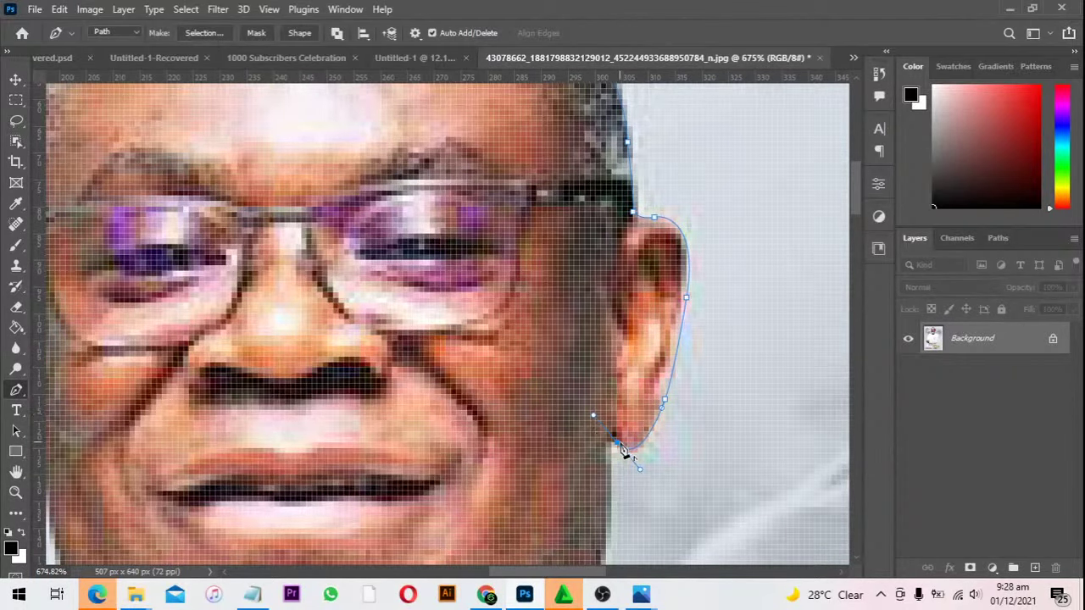
left_click_drag(623, 457, 507, 337)
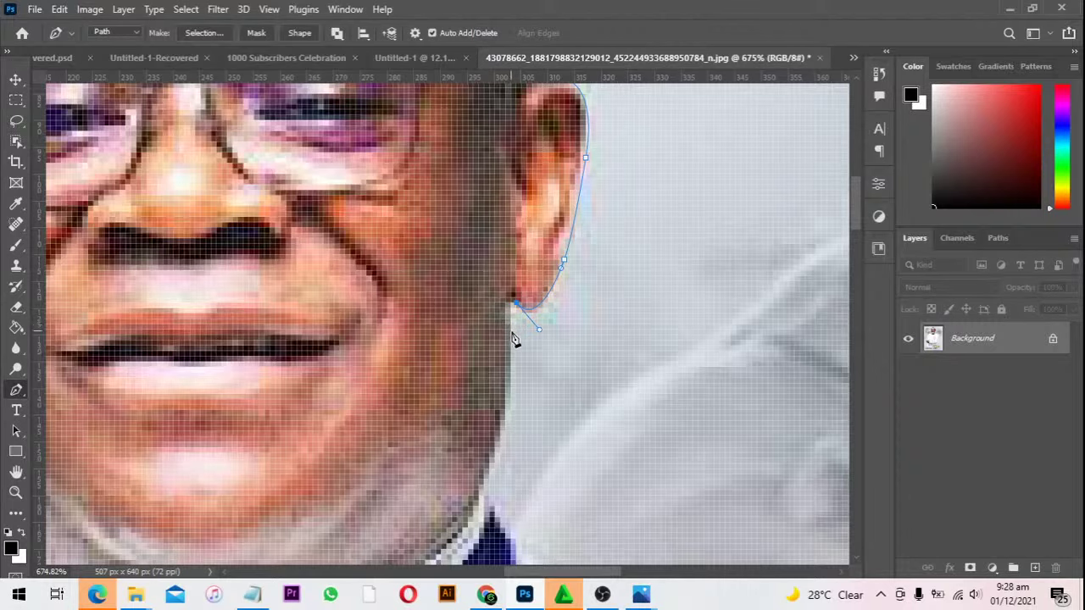
Break the curve at the earlobe and trace the path down the jawline
left_click(513, 302, "alt")
scroll(513, 369, "down", 1)
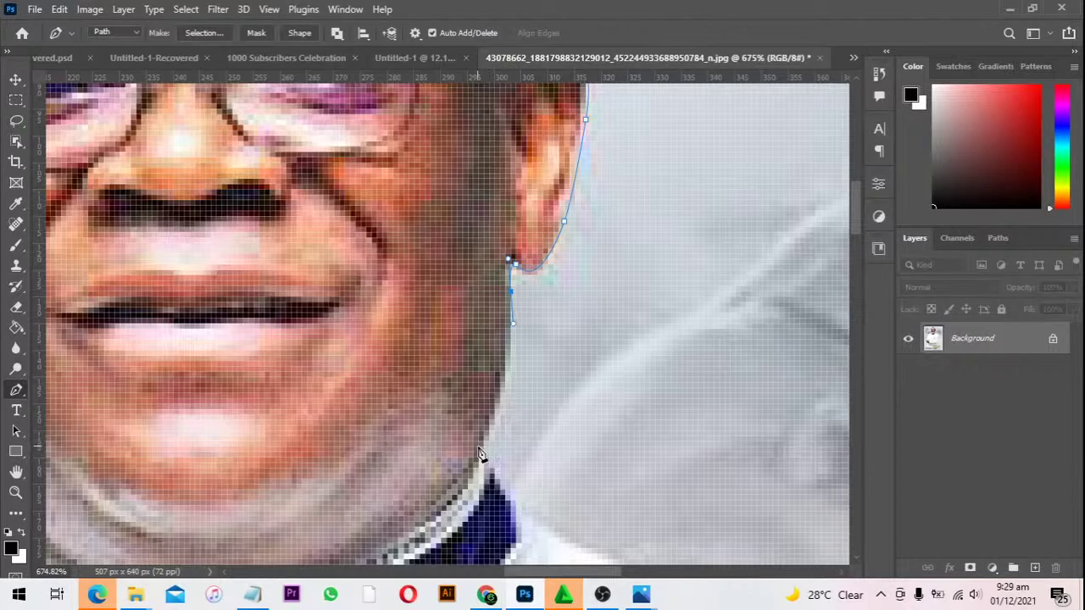
left_click_drag(464, 462, 458, 473)
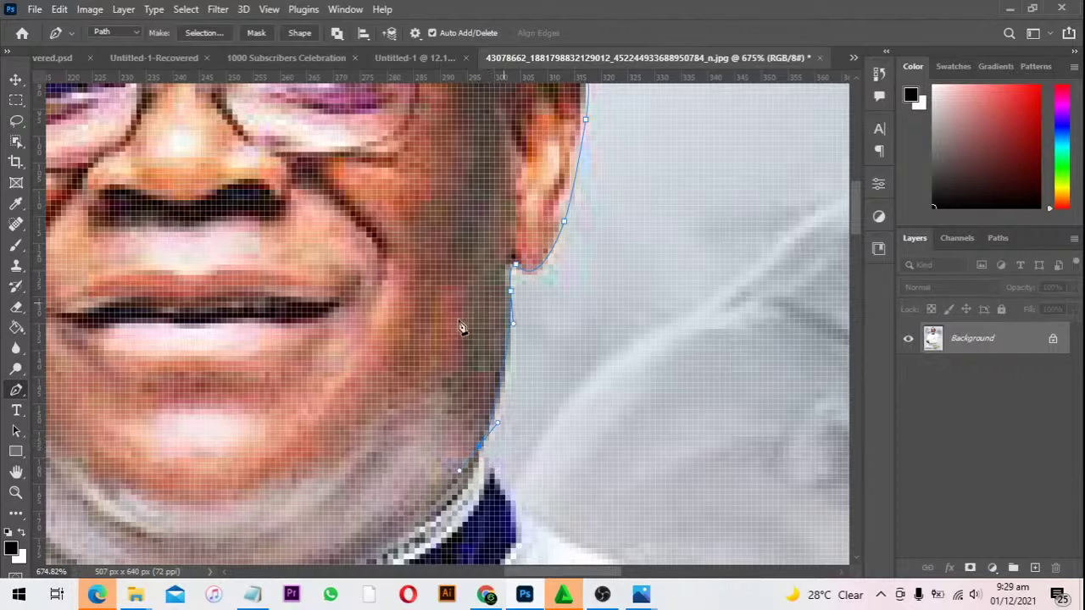
left_click(513, 322)
Refine the jaw anchor so the segment hugs the jaw edge toward the neck
scroll(508, 379, "down", 1)
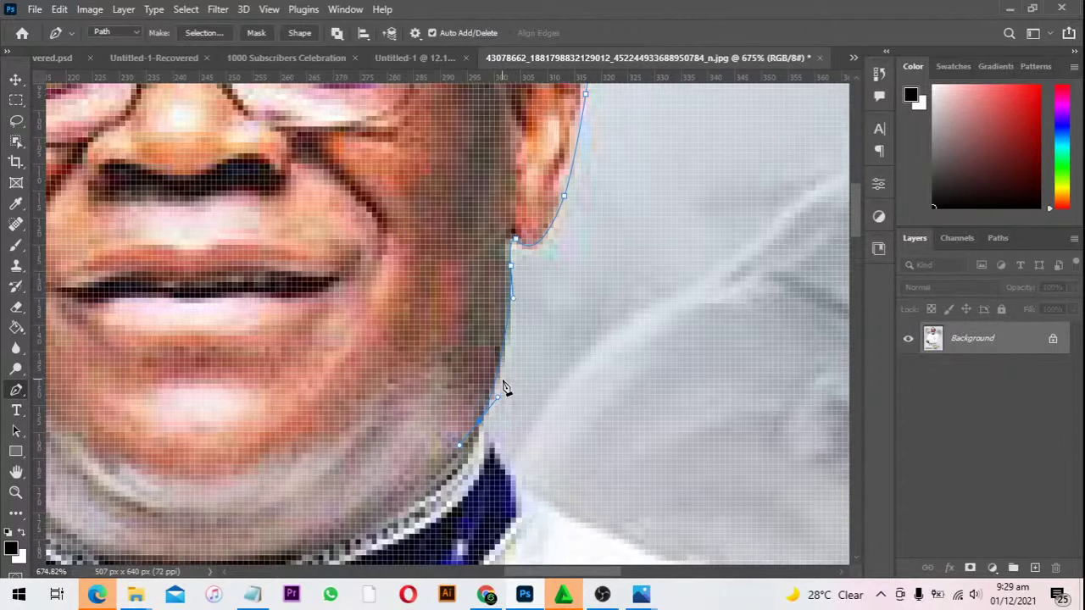
scroll(503, 387, "down", 1)
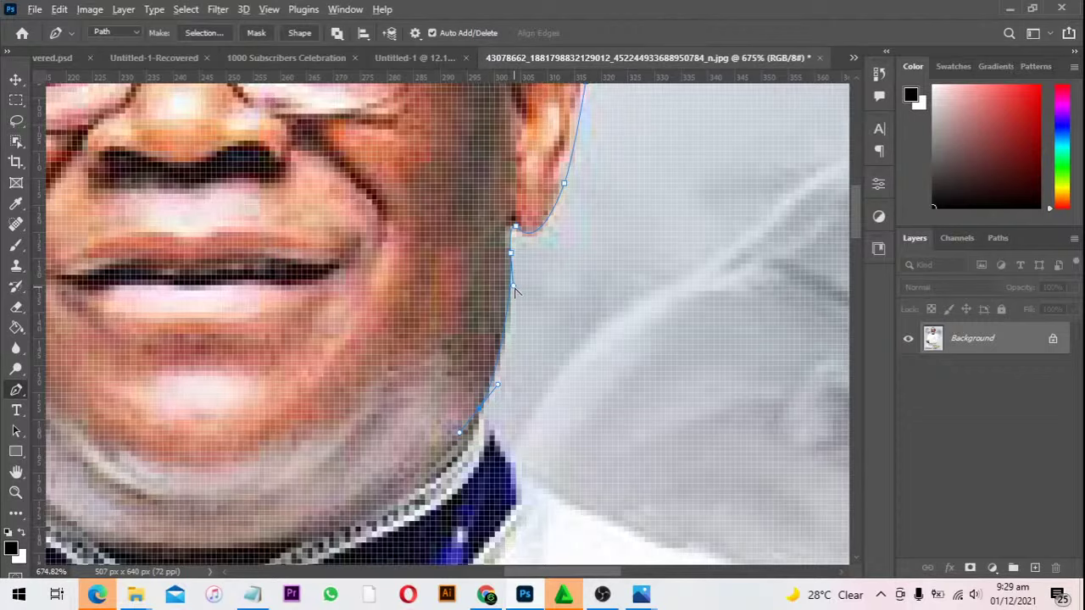
left_click(513, 286, "ctrl")
mouse_move(515, 288)
left_mouse_down()
mouse_move(375, 298)
mouse_move(395, 375)
left_mouse_up()
left_click_drag(493, 362, 508, 340)
left_click_drag(518, 438, 452, 352)
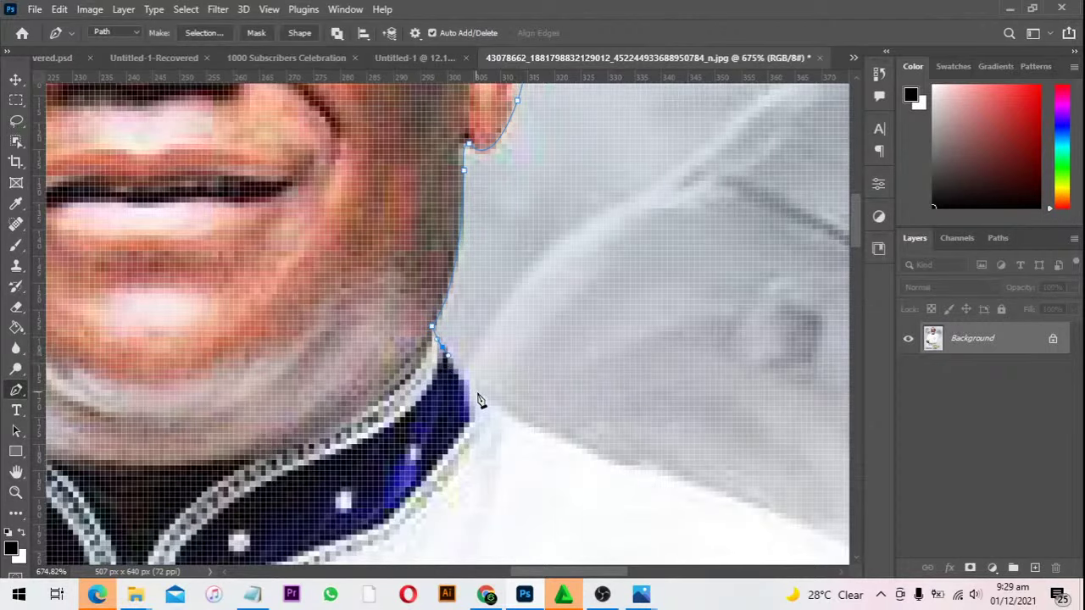
Anchor the path where the neck meets the collar and along the collar's top
mouse_move(520, 438)
left_mouse_down()
mouse_move(404, 380)
mouse_move(435, 384)
left_mouse_up()
left_click(424, 376)
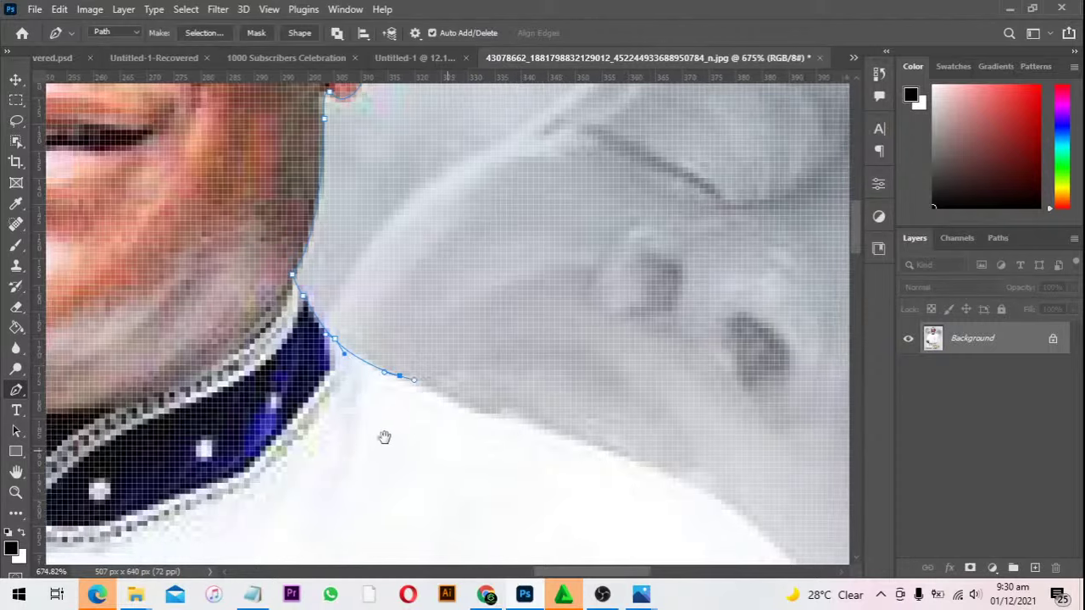
scroll(382, 438, "right", 5)
left_click_drag(427, 403, 483, 411)
left_click_drag(509, 446, 369, 411)
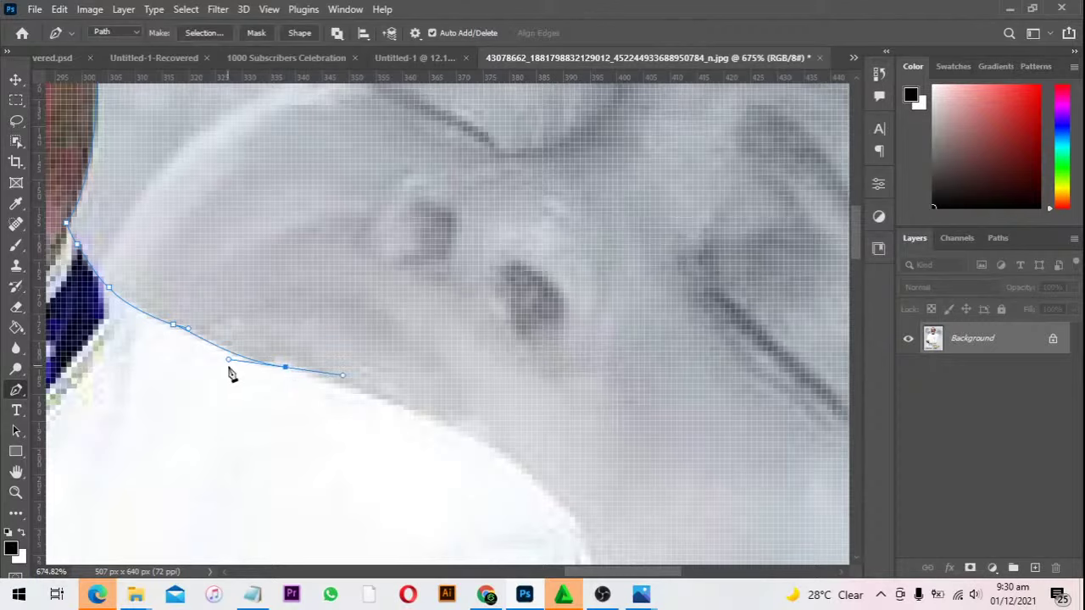
left_click(287, 372, "alt")
Carry a smooth curve along the right shoulder edge
left_click_drag(452, 462, 416, 390)
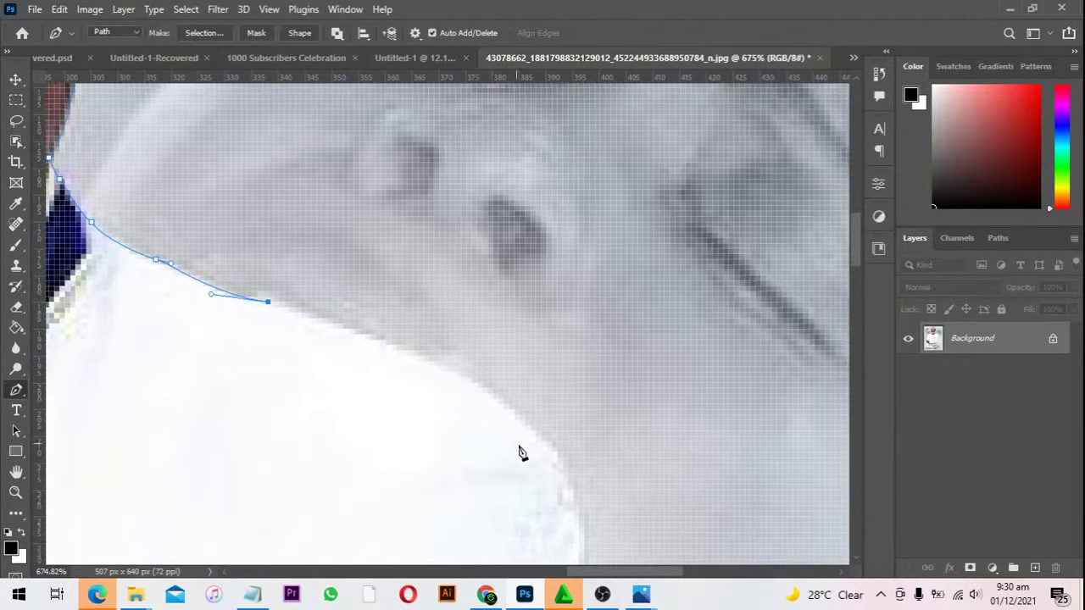
scroll(551, 454, "down", 2)
scroll(585, 443, "down", 2)
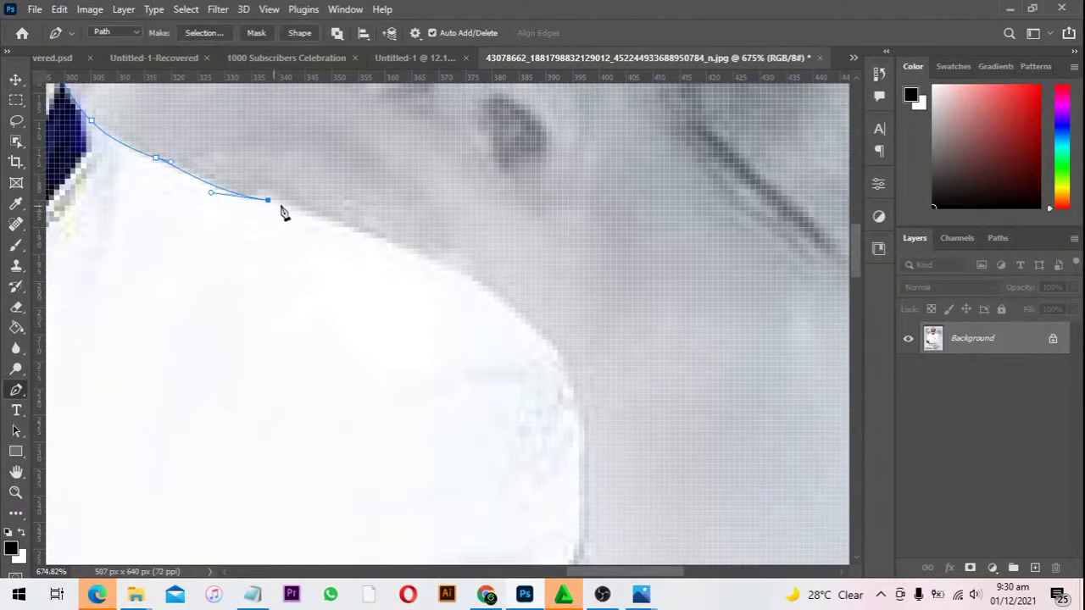
left_click_drag(353, 232, 383, 243)
mouse_move(567, 479)
left_mouse_down()
mouse_move(555, 479)
mouse_move(586, 411)
mouse_move(603, 477)
left_mouse_up()
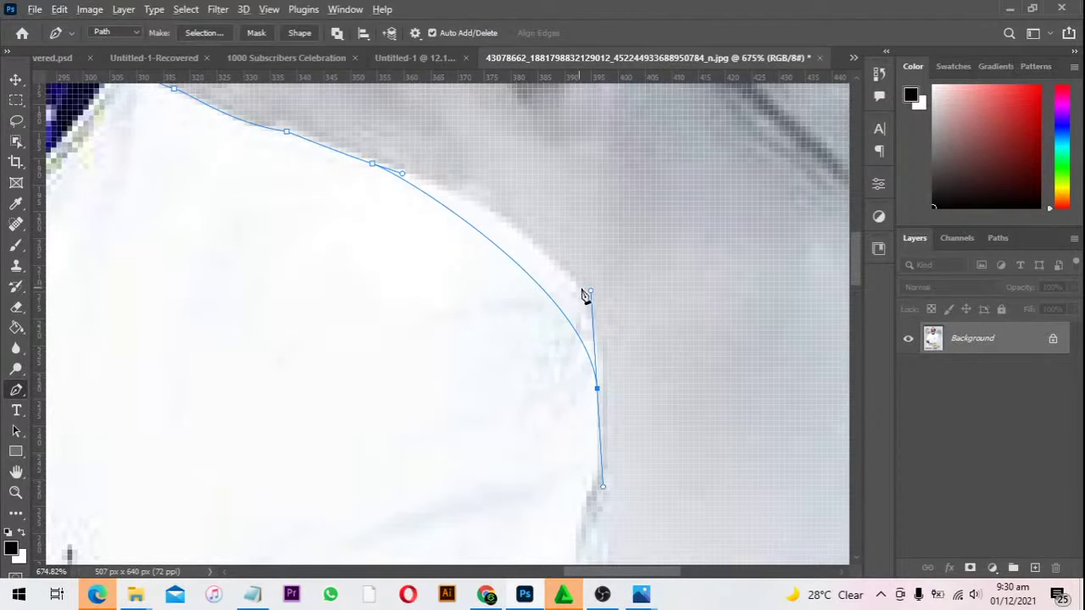
mouse_move(591, 291)
left_mouse_down()
mouse_move(606, 277)
mouse_move(603, 236)
left_mouse_up()
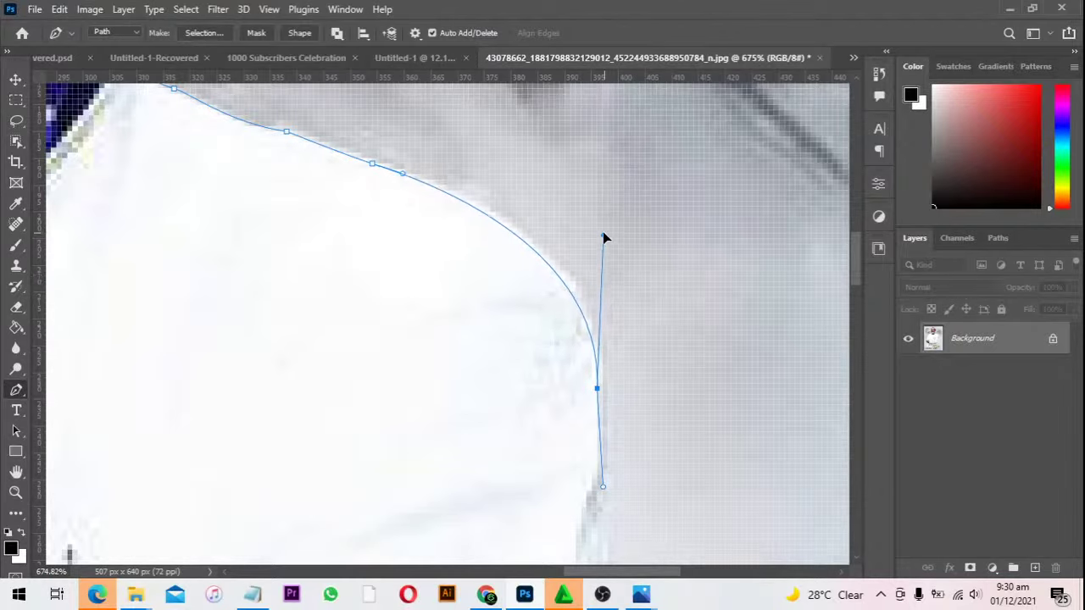
Trace curved anchors down the outer side of the sleeve
scroll(704, 331, "down", 3)
scroll(625, 346, "down", 3)
scroll(619, 361, "down", 1)
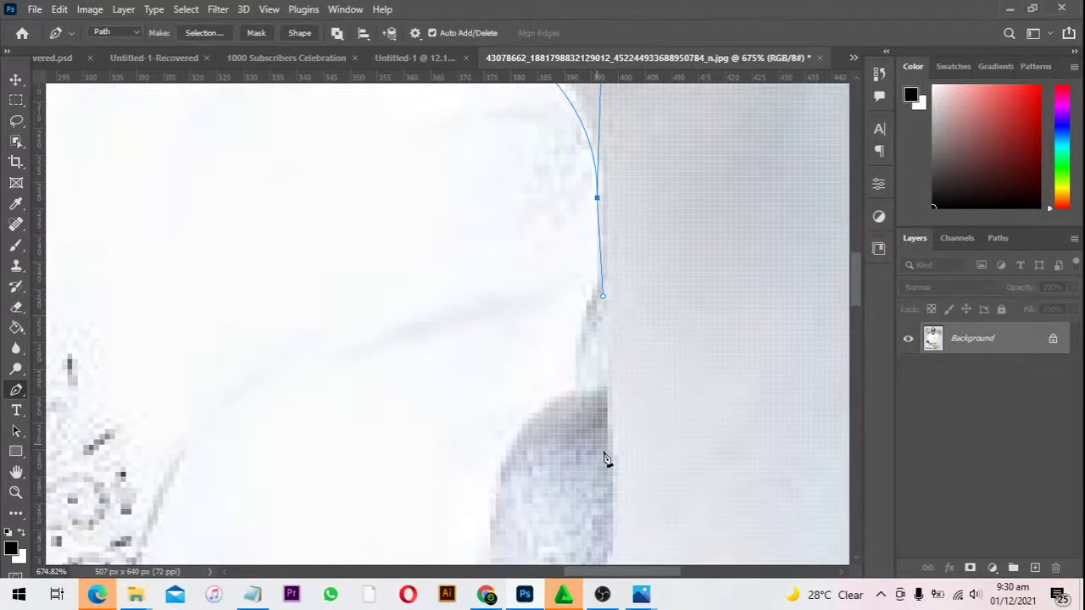
left_click_drag(607, 460, 656, 471)
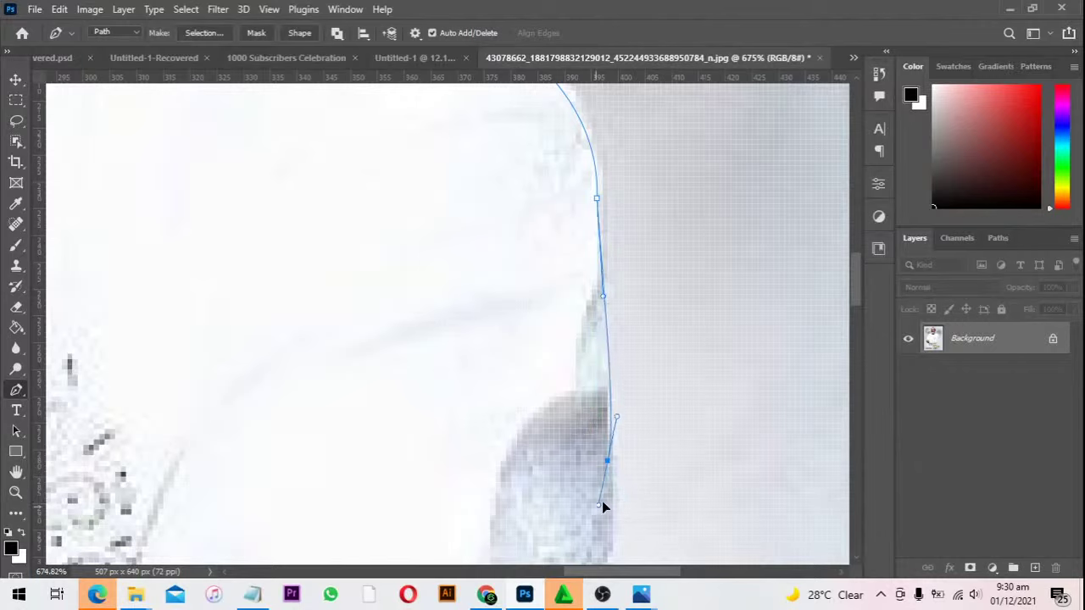
left_click_drag(623, 506, 583, 512)
scroll(604, 500, "down", 1)
scroll(609, 435, "down", 1)
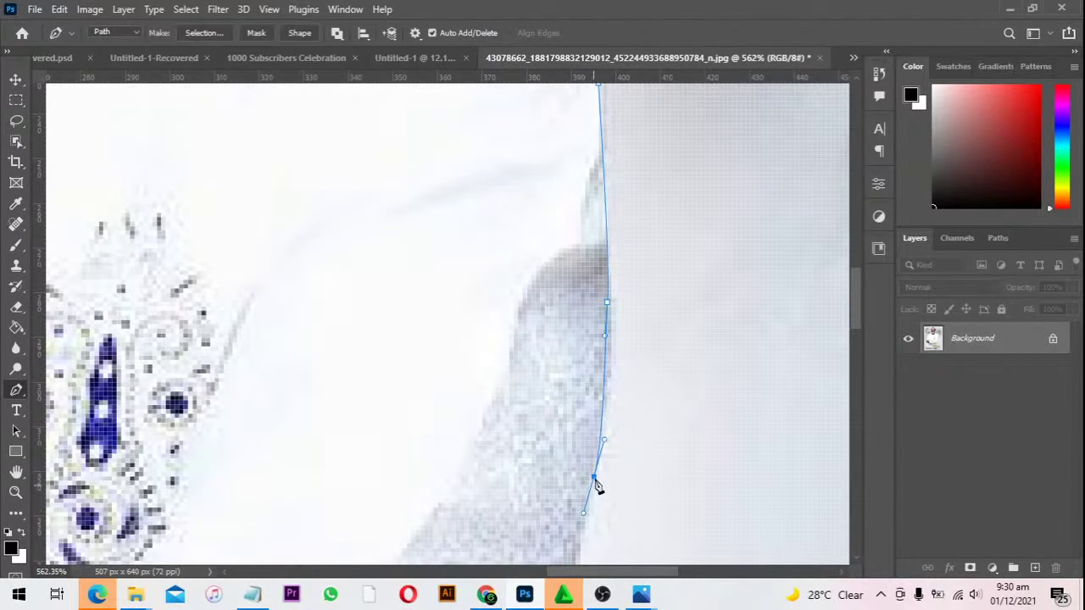
scroll(597, 483, "down", 2)
scroll(602, 473, "down", 1)
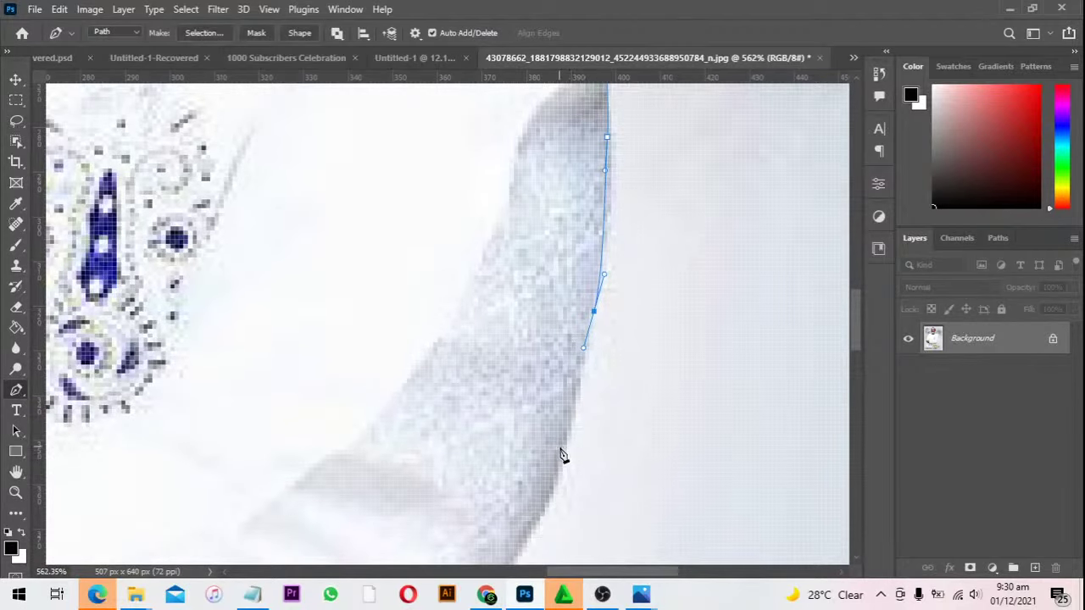
mouse_move(566, 444)
left_mouse_down()
mouse_move(555, 478)
mouse_move(564, 480)
mouse_move(548, 477)
left_mouse_up()
left_click_drag(559, 424, 608, 320)
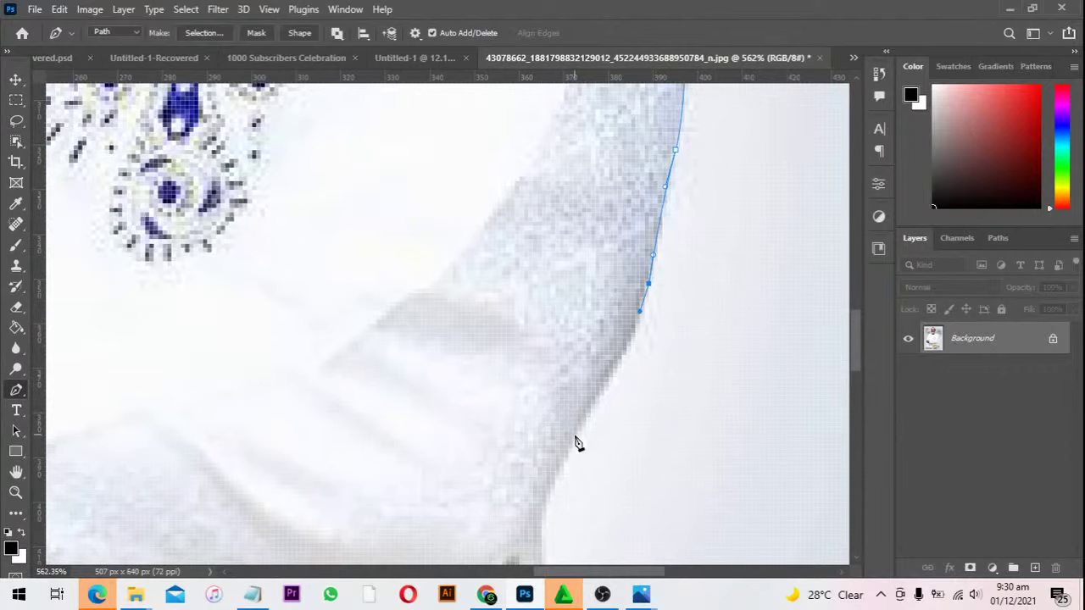
Follow the sleeve's outer edge to the arm's lower edge, then fit the image on screen
left_click_drag(573, 436, 552, 465)
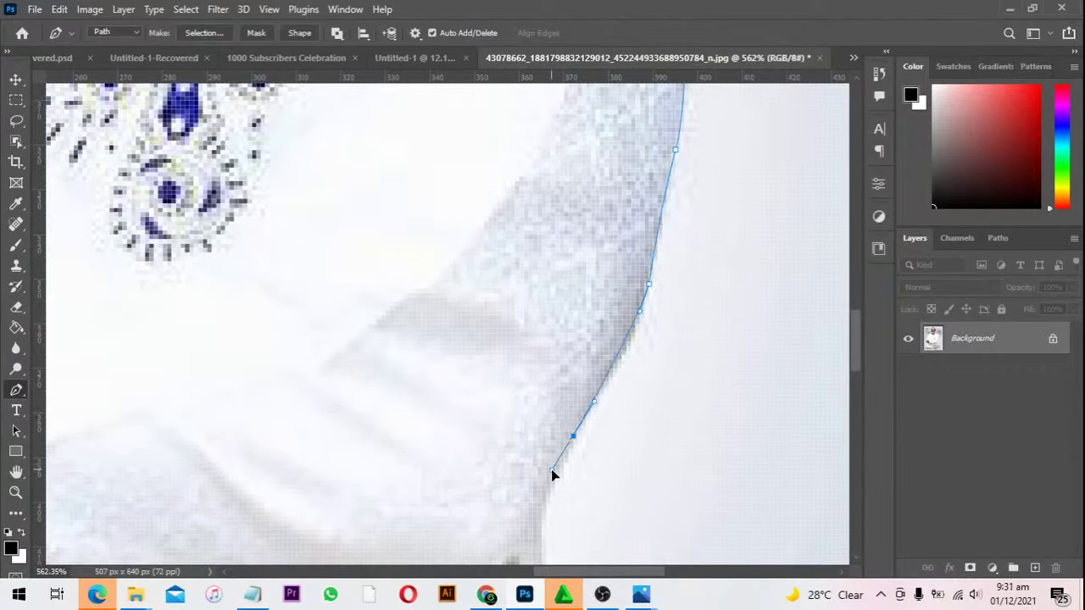
scroll(594, 432, "down", 2)
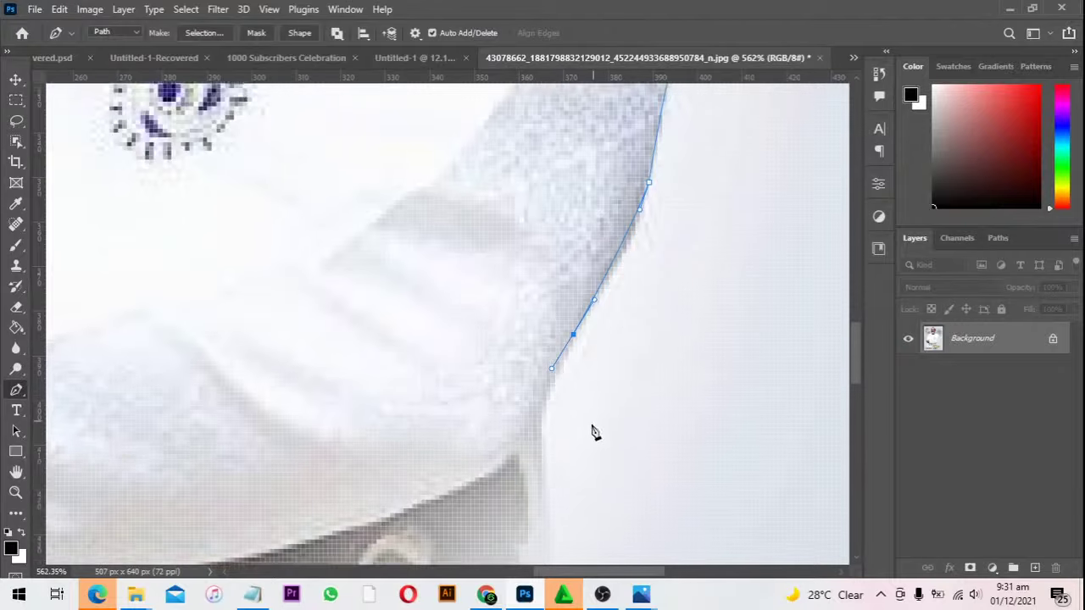
scroll(594, 433, "down", 1)
left_click_drag(541, 420, 553, 458)
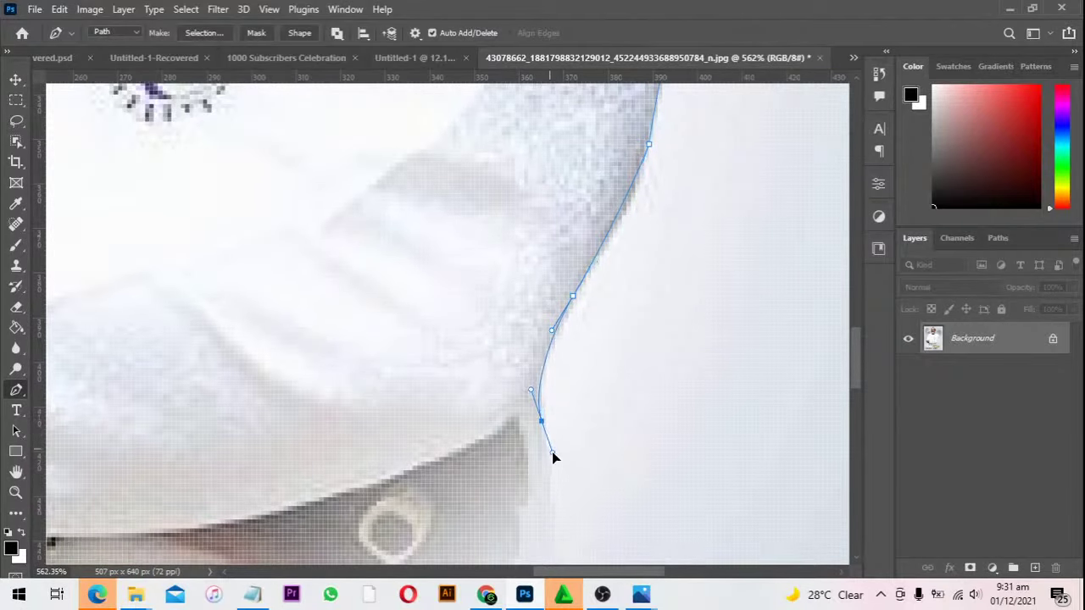
scroll(552, 458, "down", 2, "alt")
scroll(553, 458, "down", 1, "alt")
scroll(553, 458, "down", 1, "alt")
scroll(552, 460, "down", 1, "alt")
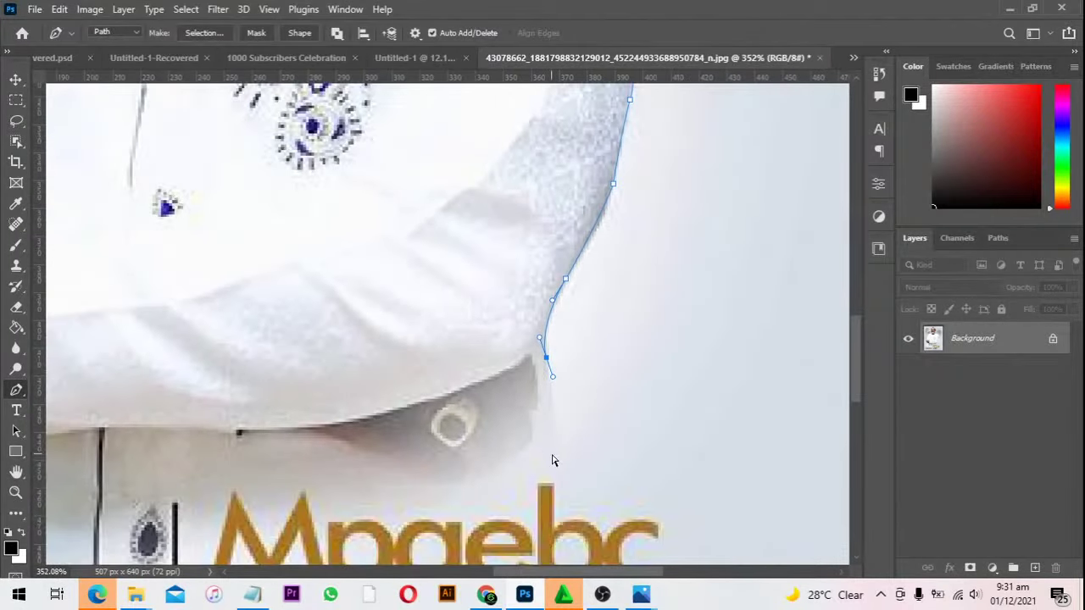
key("ctrl+0")
Run the path along the sleeve bottom toward the wrist
scroll(513, 432, "up", 1, "alt")
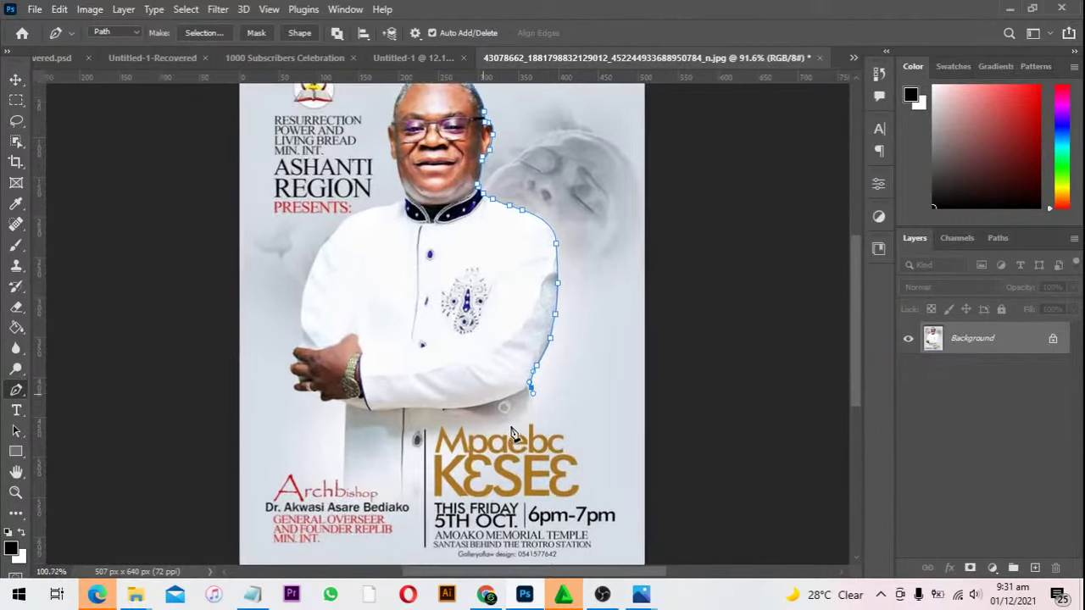
scroll(514, 432, "up", 1, "alt")
scroll(515, 429, "up", 1, "alt")
scroll(380, 473, "up", 1, "alt")
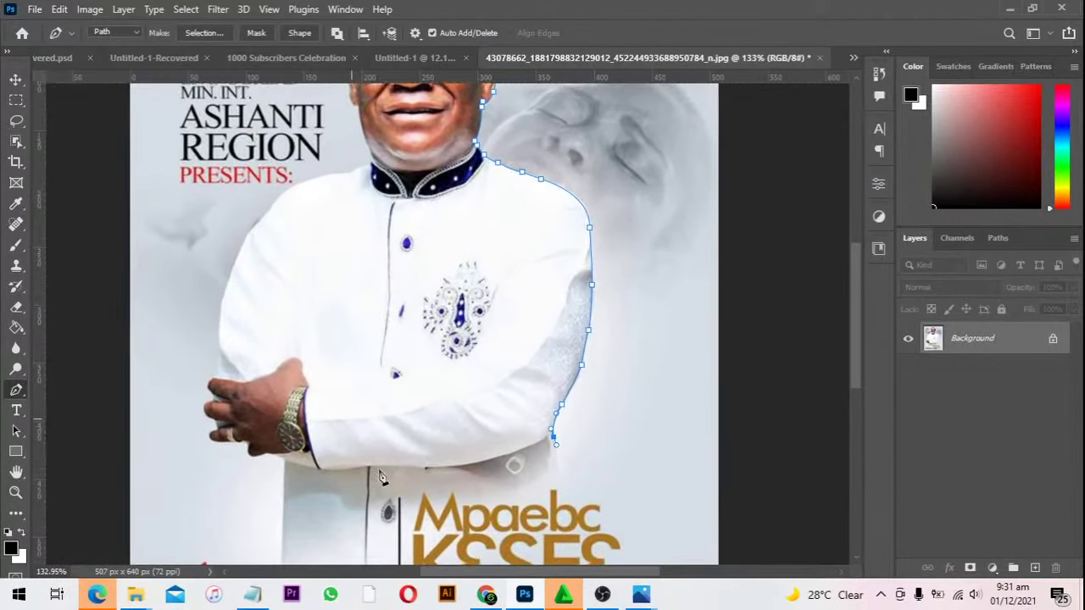
left_click(556, 467)
left_click(284, 473)
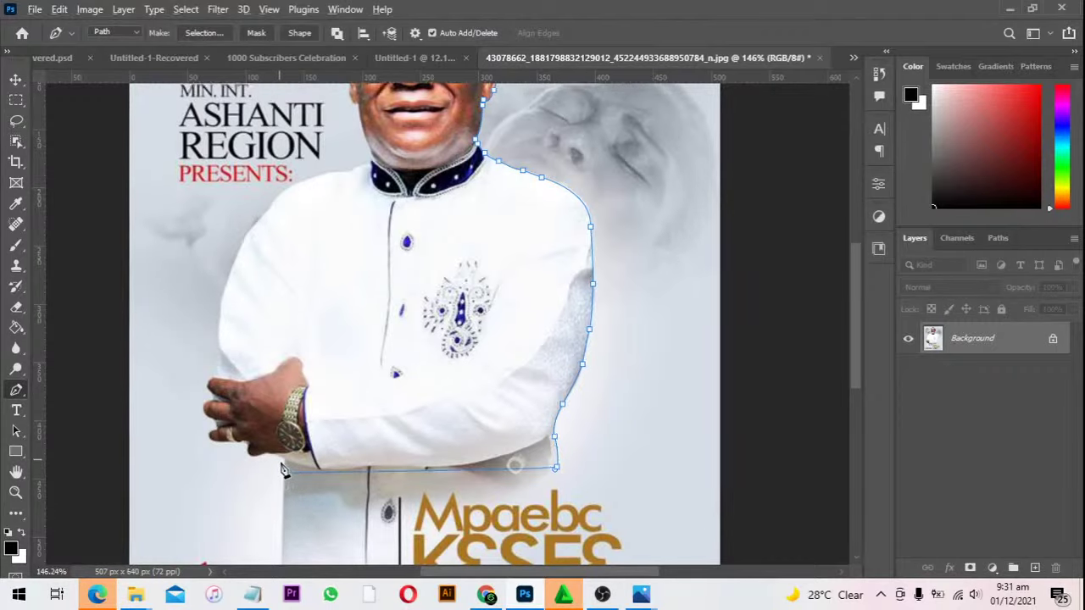
scroll(534, 398, "up", 2, "alt")
scroll(534, 398, "up", 2, "alt")
mouse_move(534, 398)
left_mouse_down()
mouse_move(633, 438)
mouse_move(726, 432)
left_mouse_up()
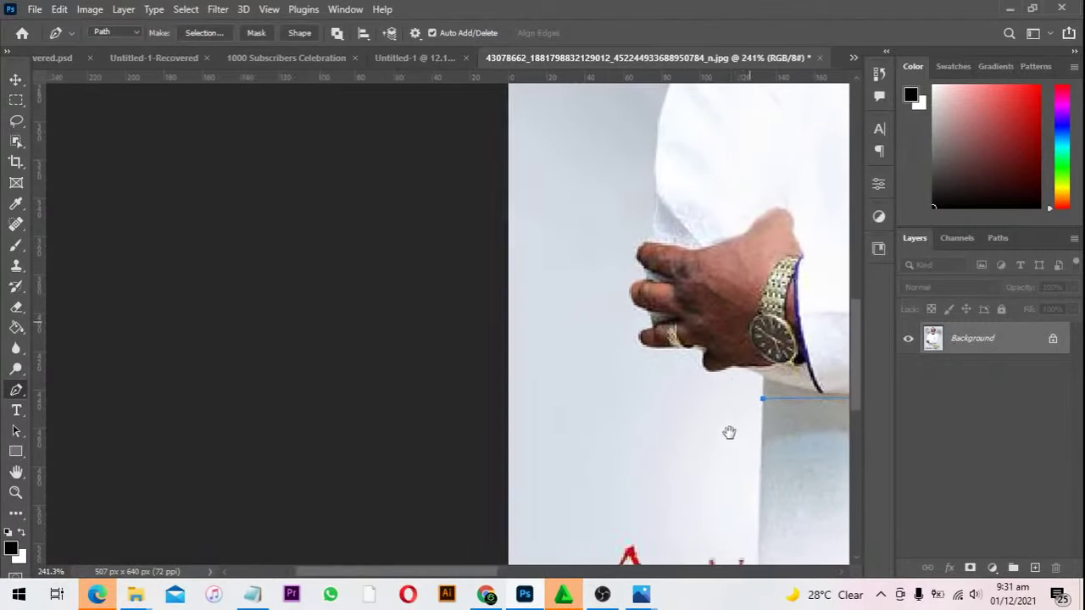
left_click_drag(497, 426, 356, 426)
scroll(356, 425, "up", 1, "alt")
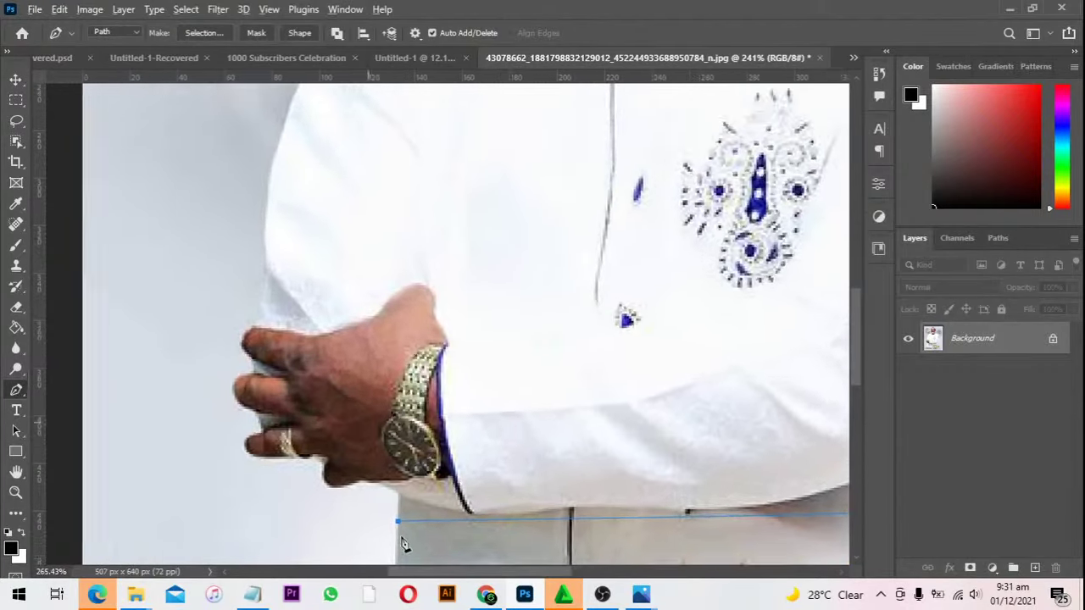
scroll(356, 426, "up", 1, "alt")
Curve the path up the cuff to just beneath the hand
left_click(403, 479)
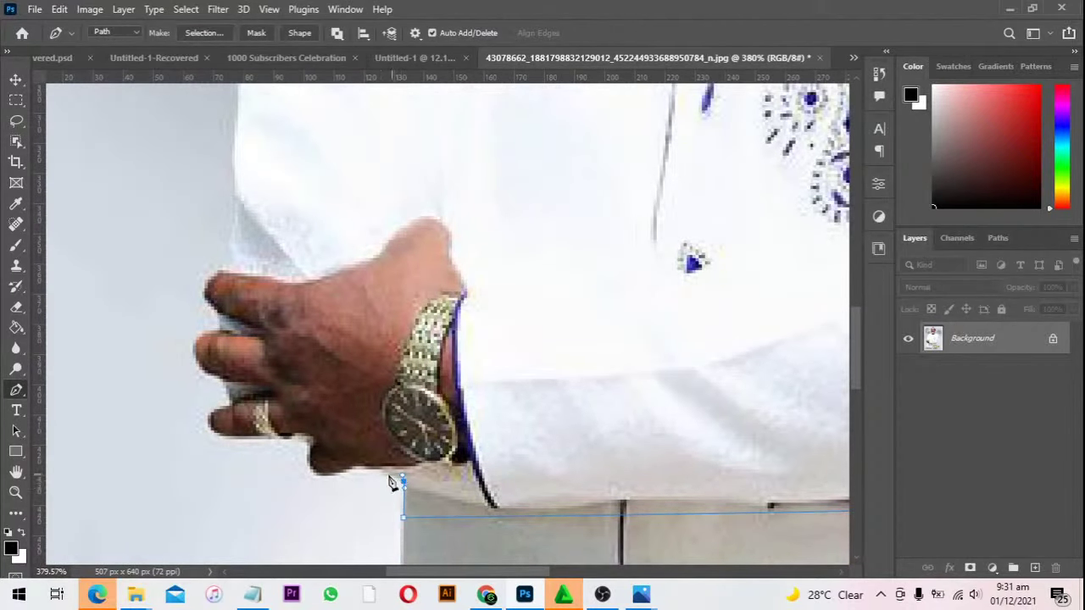
left_click_drag(388, 467, 369, 466)
left_click_drag(307, 472, 304, 449)
scroll(288, 449, "up", 5)
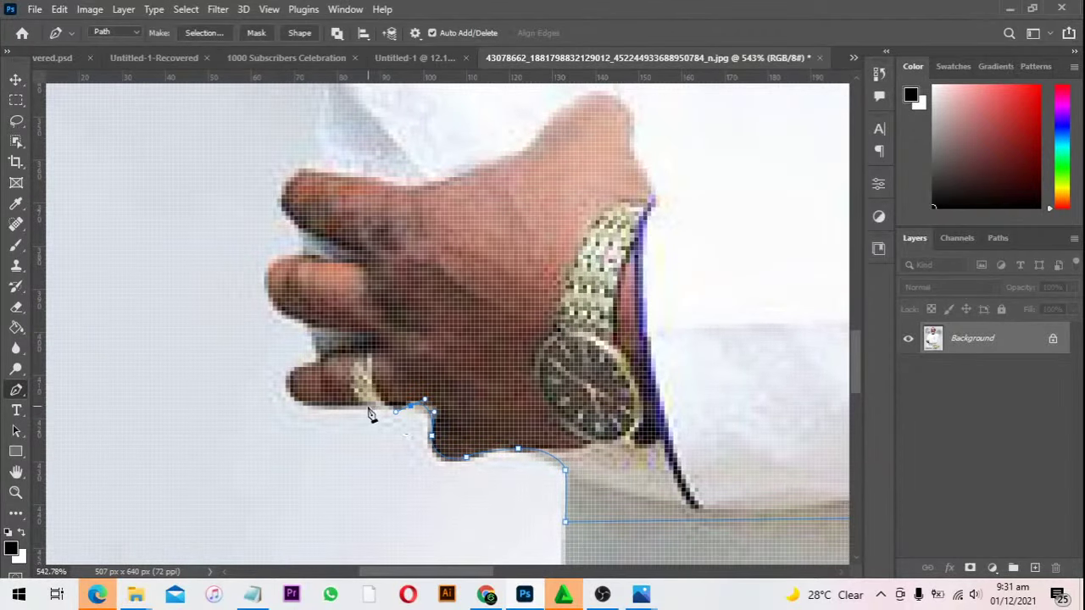
Outline the lower fingertip, undoing two misplaced anchors
left_click(385, 404)
left_click(366, 405)
key("ctrl+z")
left_click(295, 401)
left_click(287, 370)
left_click(336, 366)
key("ctrl+z")
scroll(315, 381, "up", 1)
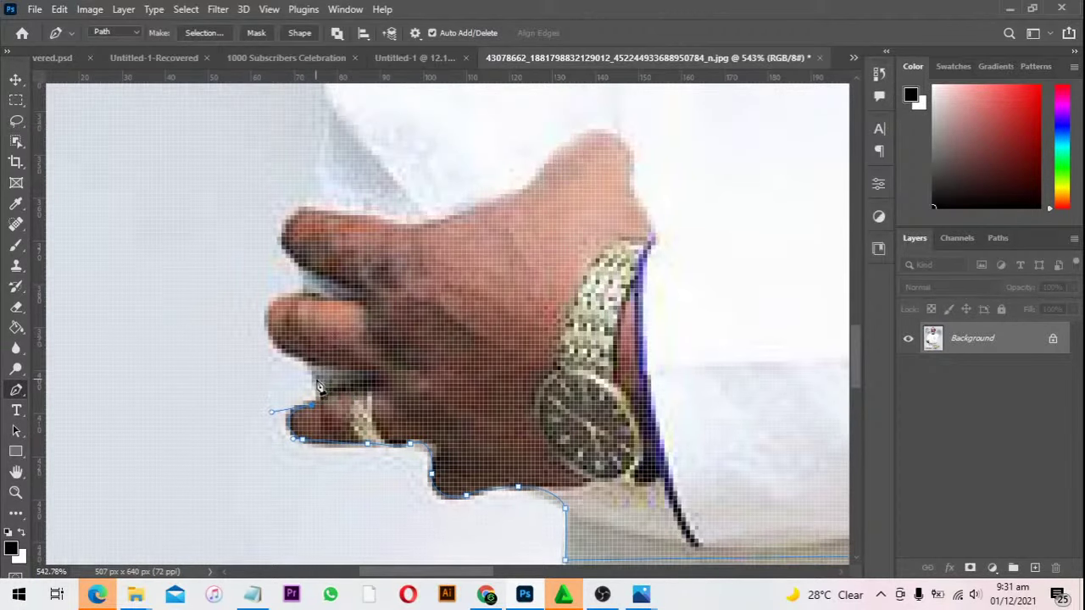
Wrap the path around the bottom finger with sharp corner anchors
left_click_drag(342, 382, 289, 364)
left_click(315, 373)
mouse_move(268, 310)
left_mouse_down()
mouse_move(281, 266)
mouse_move(268, 269)
left_mouse_up()
scroll(322, 322, "up", 3)
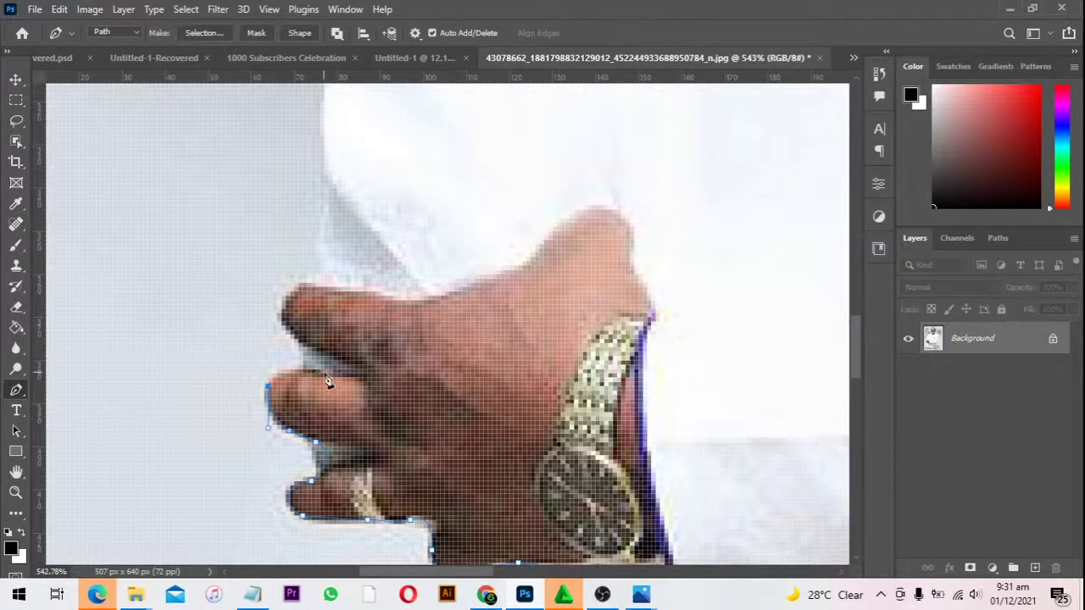
left_click_drag(331, 382, 366, 393)
left_click(330, 382)
Trace up to the top fingertip and along the top finger's edge
left_click(298, 338)
left_click(285, 310)
left_click_drag(290, 286, 358, 291)
left_click(290, 286)
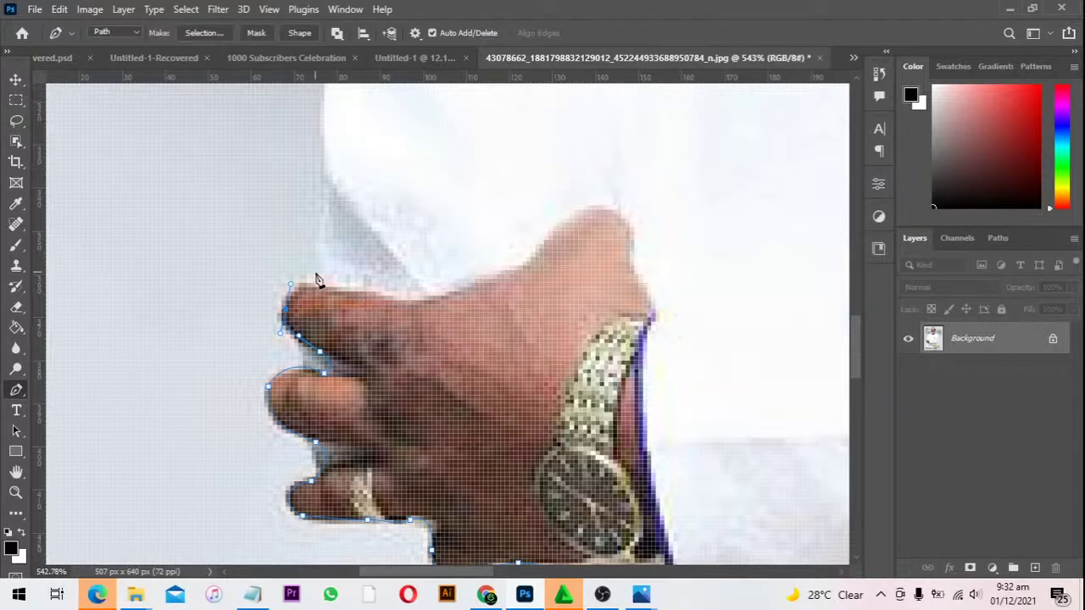
left_click_drag(315, 278, 342, 279)
left_click_drag(339, 277, 333, 273)
Add curved anchors up the left sleeve edge toward the shoulder
scroll(317, 280, "up", 2)
scroll(322, 263, "up", 2)
left_click_drag(323, 249, 321, 212)
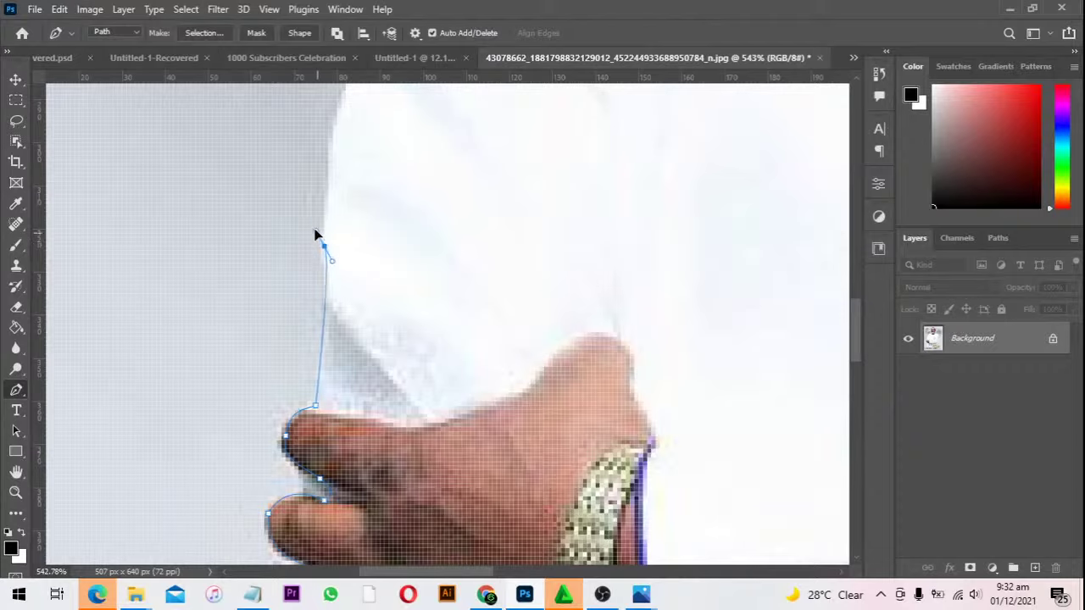
scroll(411, 447, "up", 1)
scroll(390, 381, "up", 2)
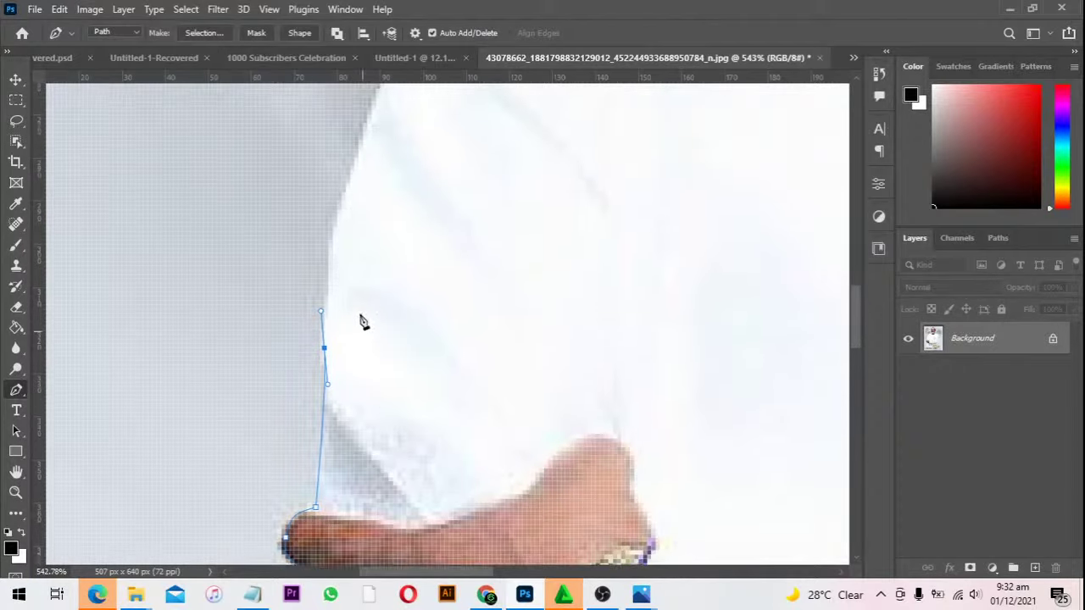
scroll(363, 317, "up", 1)
left_click_drag(380, 153, 401, 102)
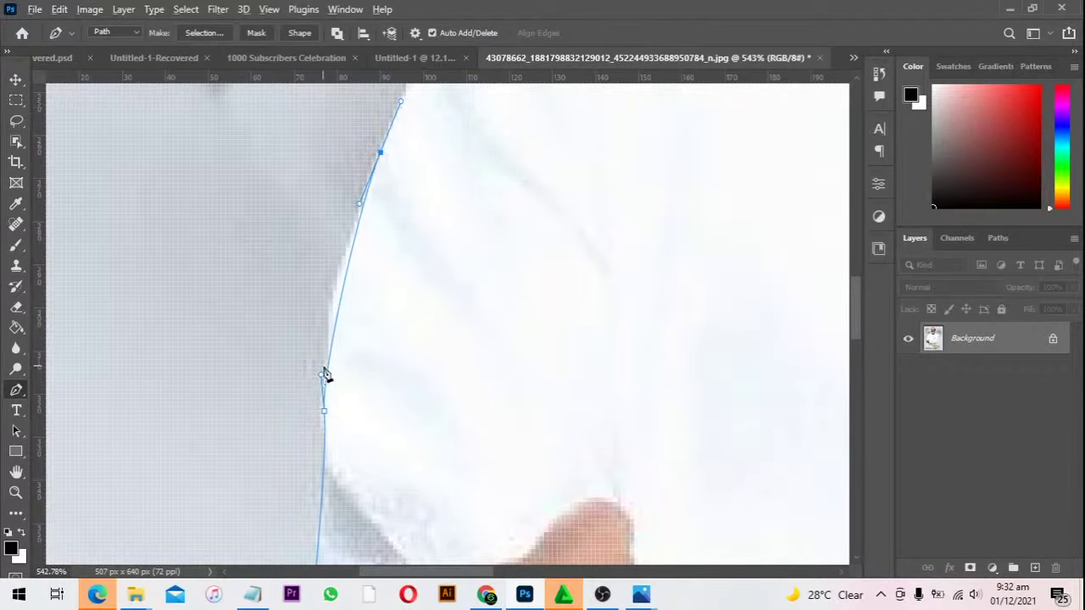
scroll(356, 365, "up", 2)
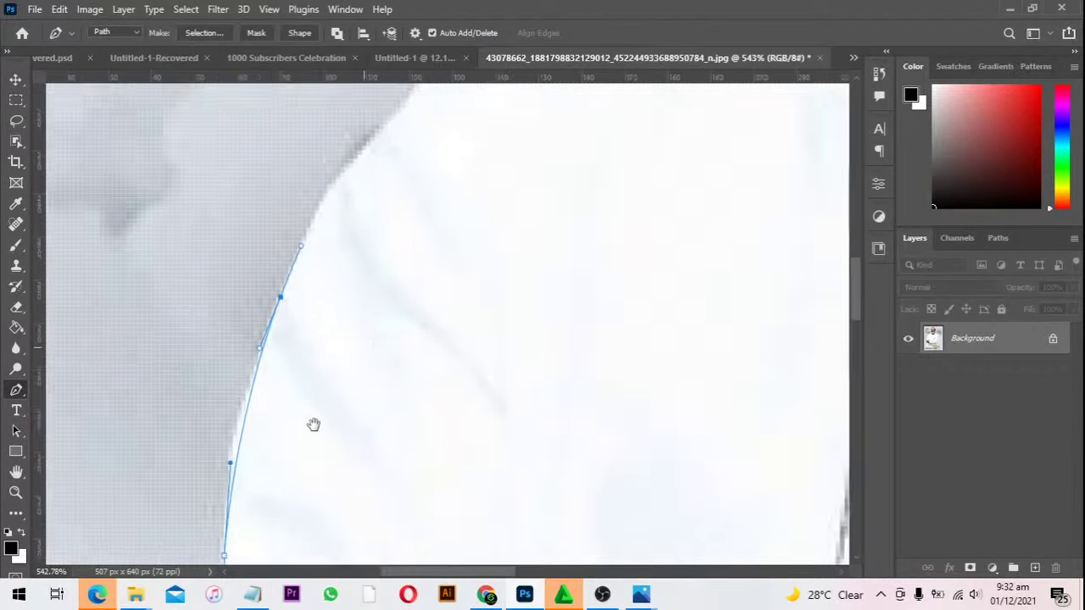
scroll(313, 427, "up", 2)
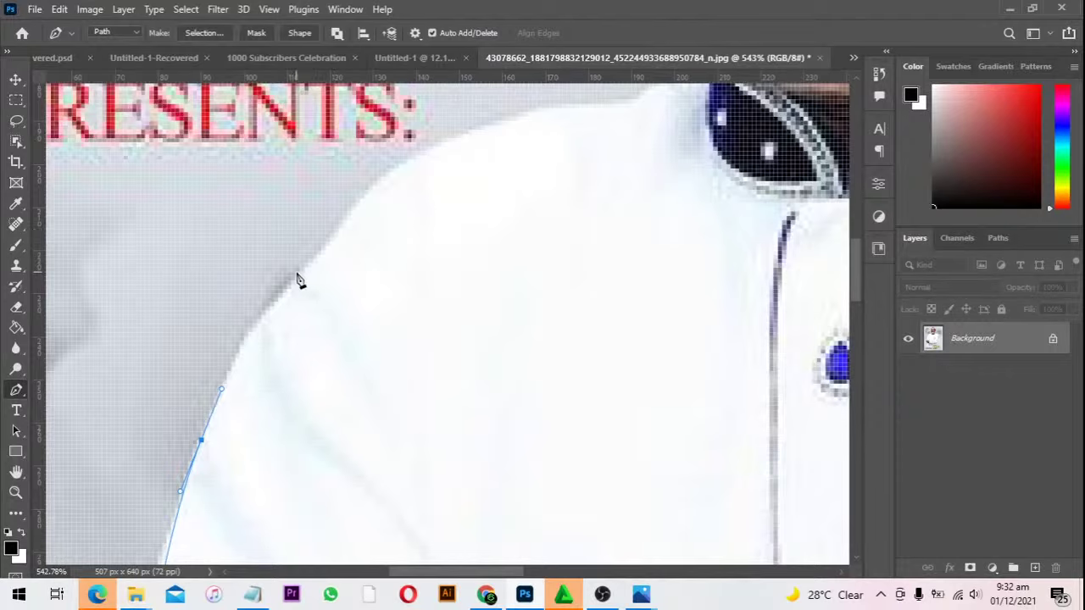
mouse_move(303, 271)
left_mouse_down()
mouse_move(339, 228)
mouse_move(359, 225)
left_mouse_up()
scroll(359, 226, "up", 2)
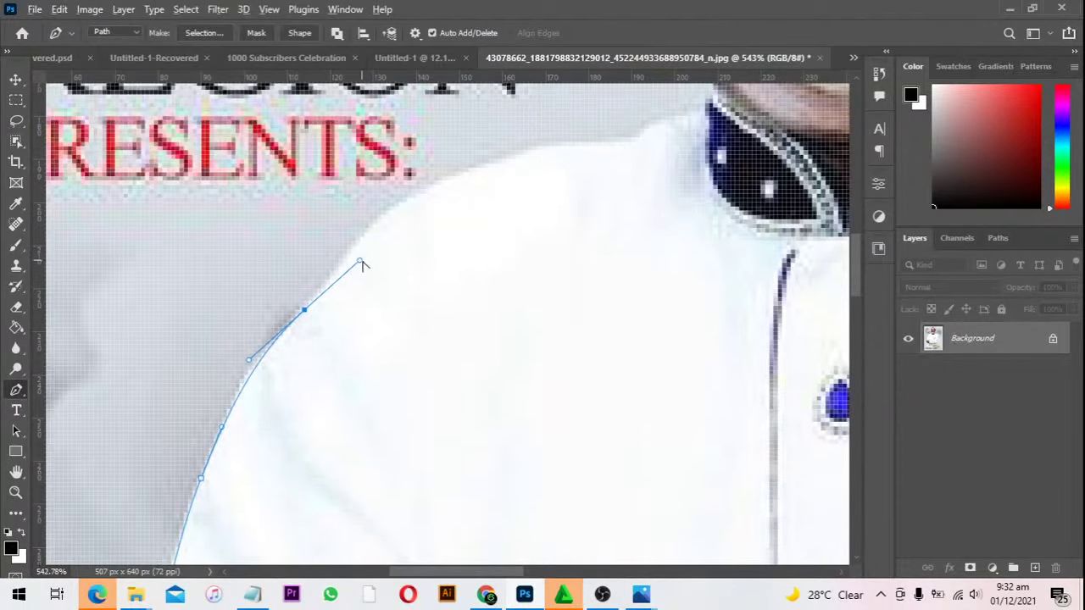
left_click_drag(361, 263, 343, 267)
Curve the path over the left shoulder to the collar and start up the neck
left_click_drag(417, 217, 310, 346)
left_click(436, 279)
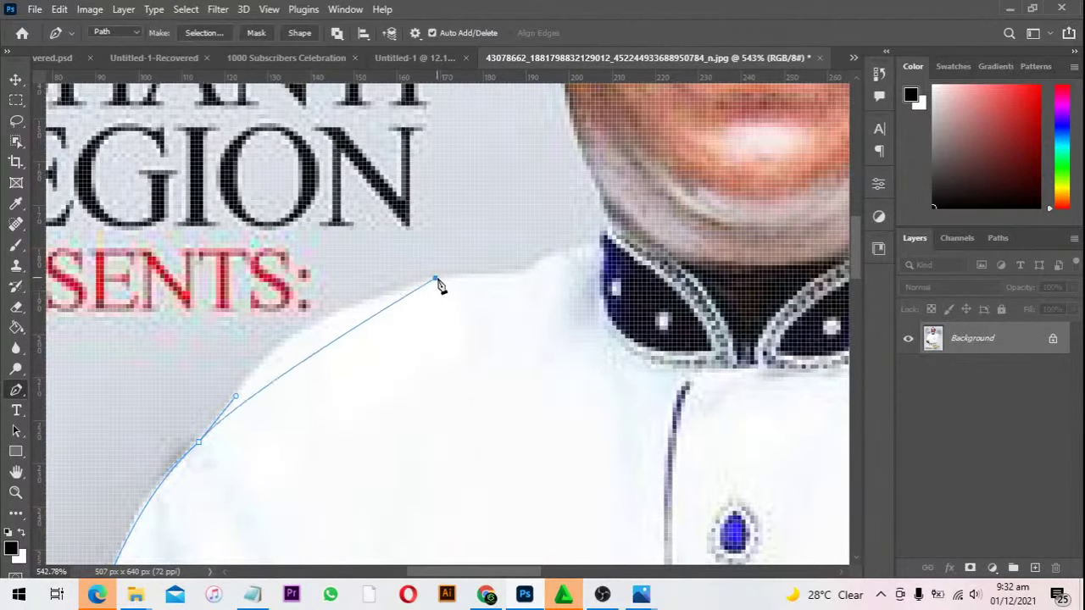
left_click_drag(436, 279, 556, 253)
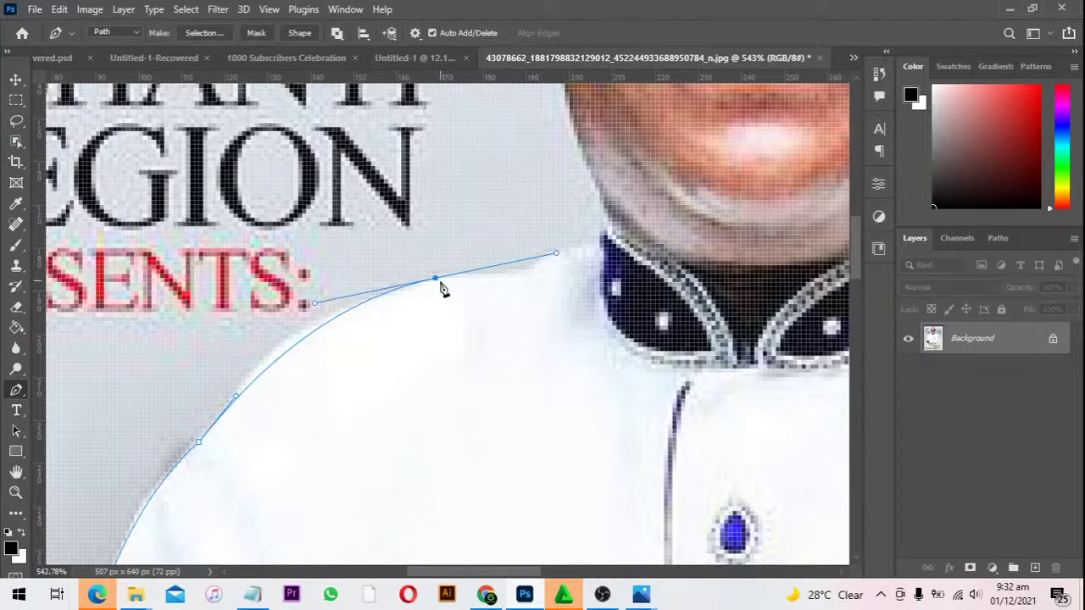
left_click_drag(314, 302, 259, 324)
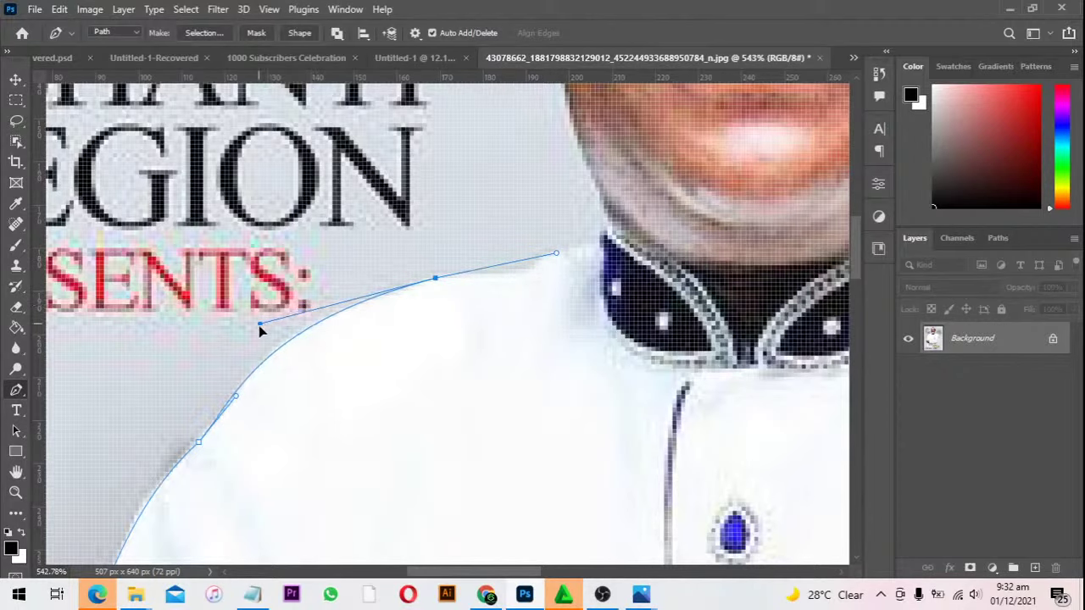
left_click(435, 279, "alt")
mouse_move(484, 268)
left_mouse_down()
mouse_move(378, 410)
mouse_move(442, 407)
left_mouse_up()
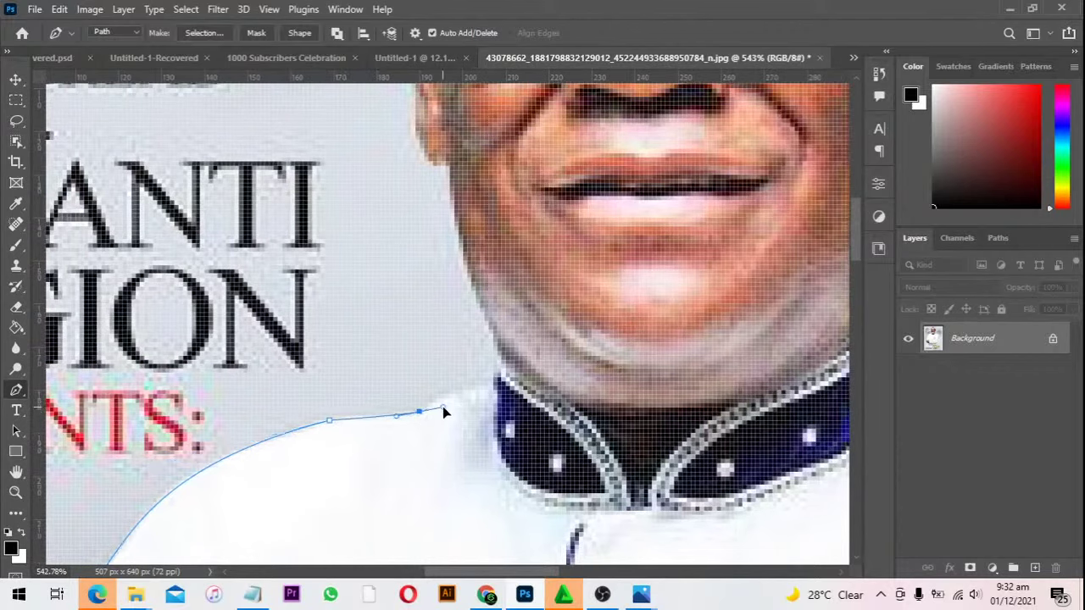
left_click_drag(497, 377, 526, 379)
left_click(497, 376, "alt")
left_click_drag(499, 352, 484, 335)
Trace the path up the left side of the neck and face, past the glasses, to the hair
scroll(492, 333, "up", 1)
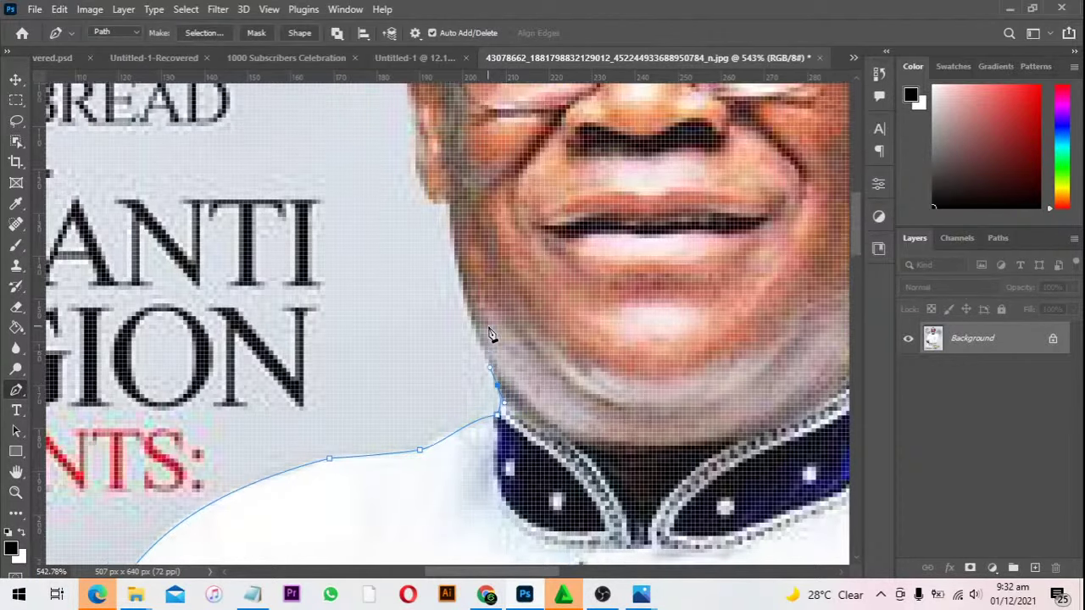
scroll(489, 333, "up", 1)
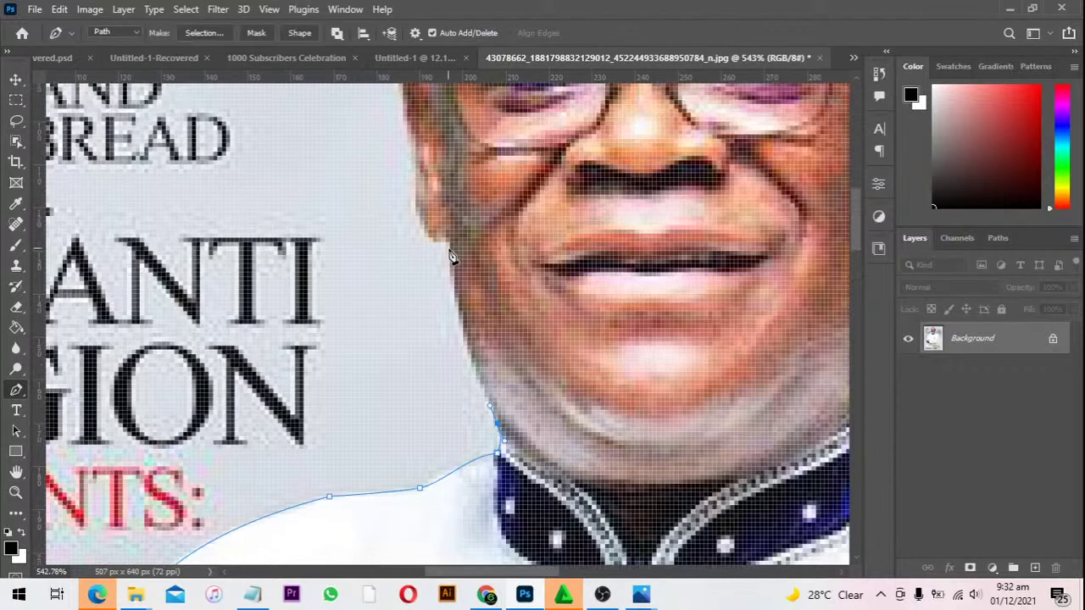
mouse_move(451, 246)
left_mouse_down()
mouse_move(448, 193)
mouse_move(438, 316)
mouse_move(453, 336)
left_mouse_up()
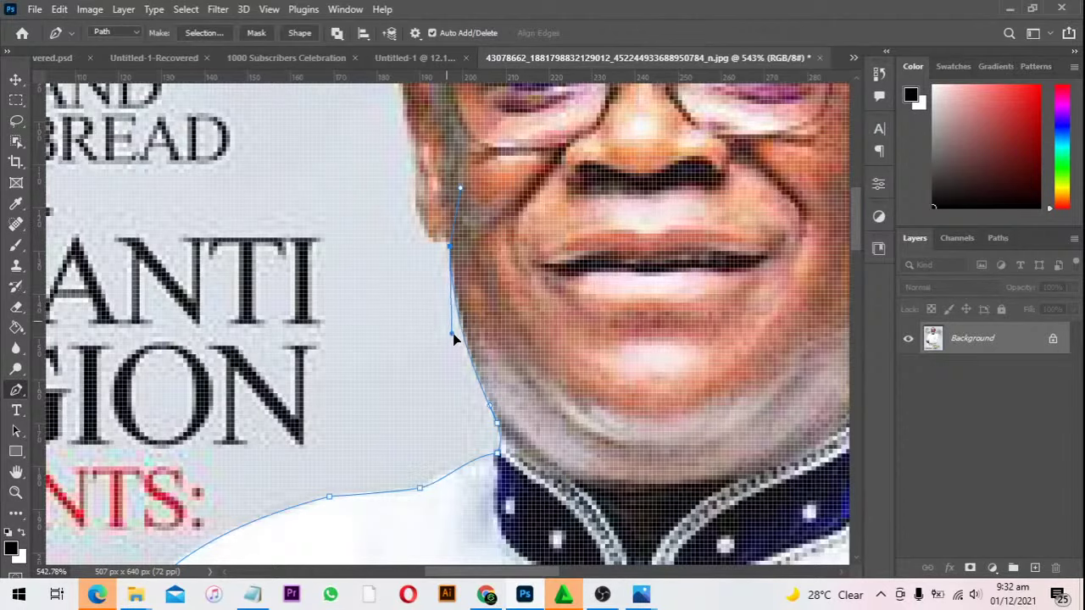
left_click(450, 246)
mouse_move(436, 254)
left_mouse_down()
mouse_move(451, 368)
mouse_move(427, 350)
left_mouse_up()
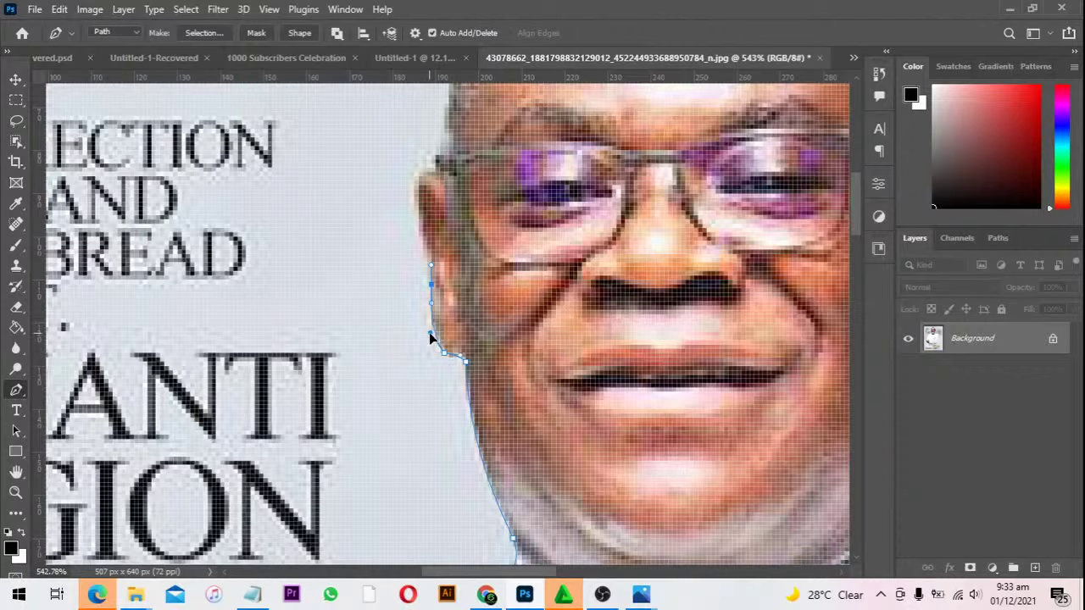
scroll(429, 332, "up", 2)
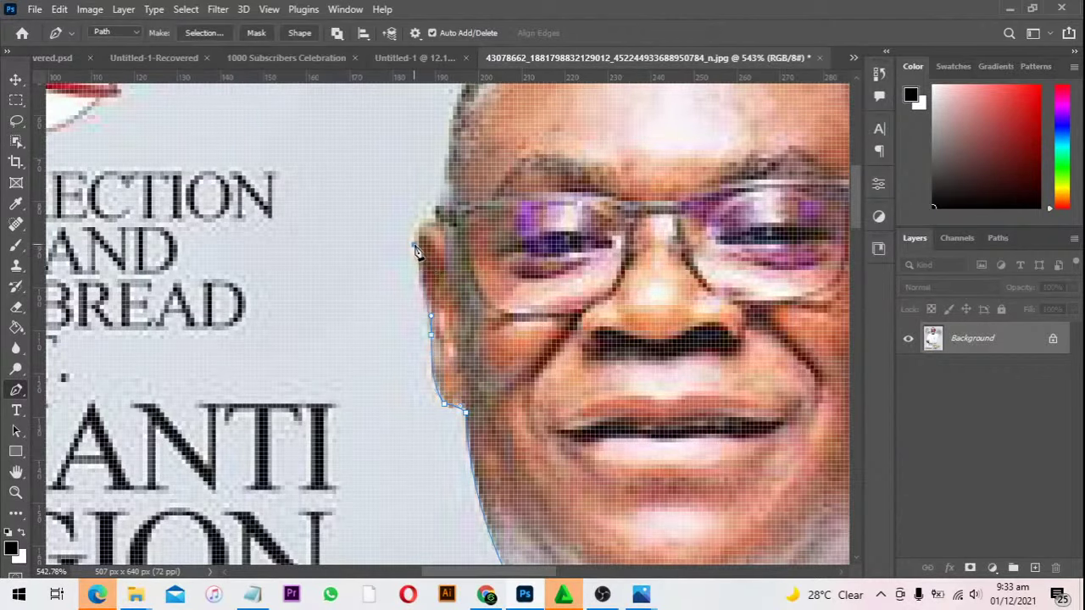
left_click_drag(413, 245, 420, 222)
scroll(441, 225, "up", 5)
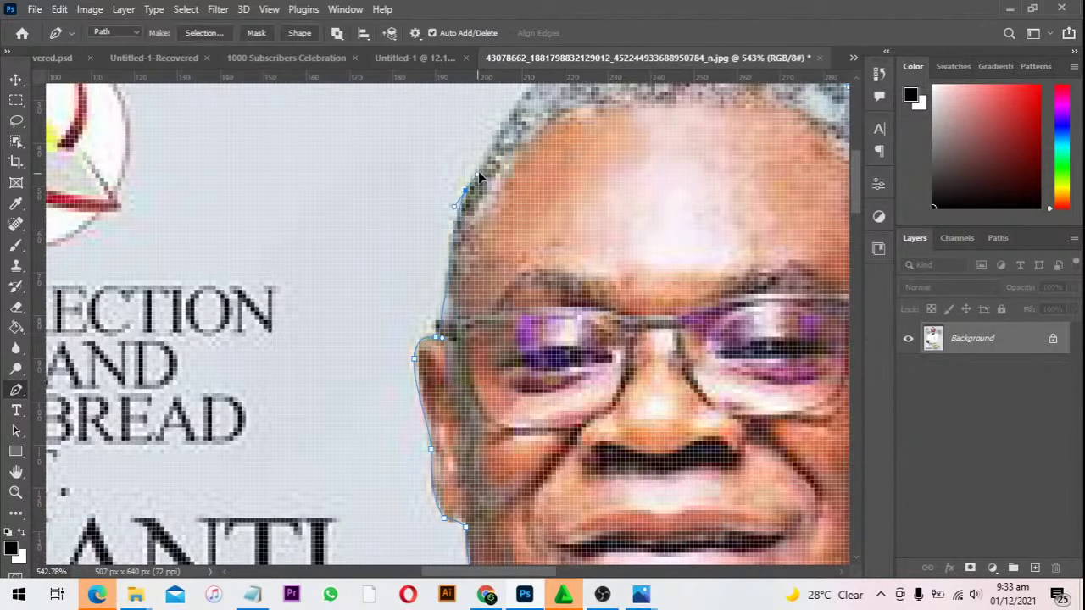
left_click_drag(478, 174, 486, 164)
scroll(439, 330, "up", 10)
scroll(439, 331, "right", 5)
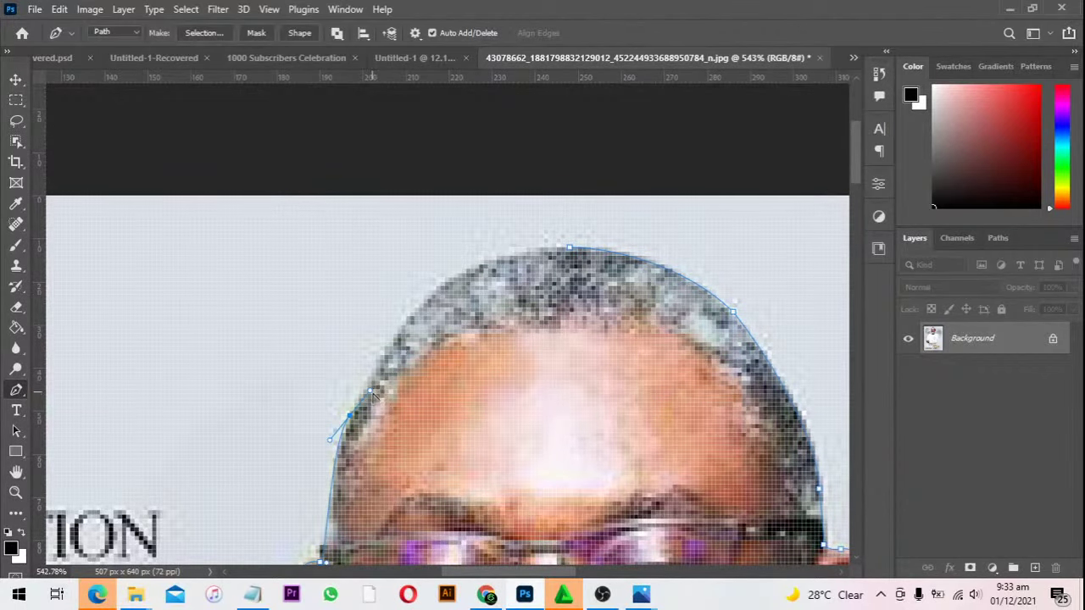
Arc the path over the head onto the hairline and close it at the crown
left_click_drag(492, 255, 574, 231)
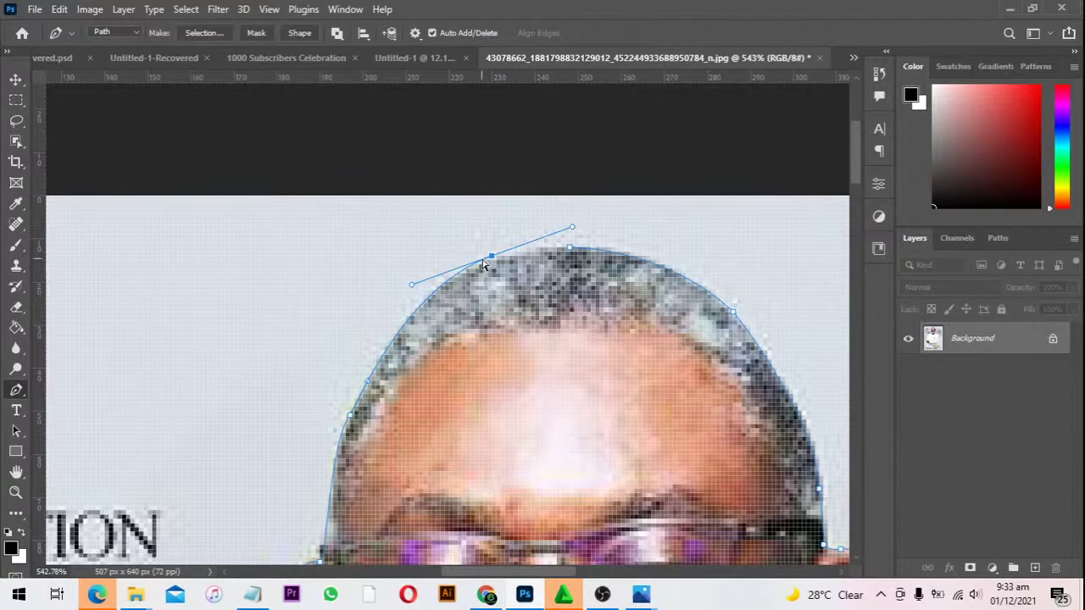
scroll(502, 270, "up", 1, "alt")
scroll(503, 271, "up", 1, "alt")
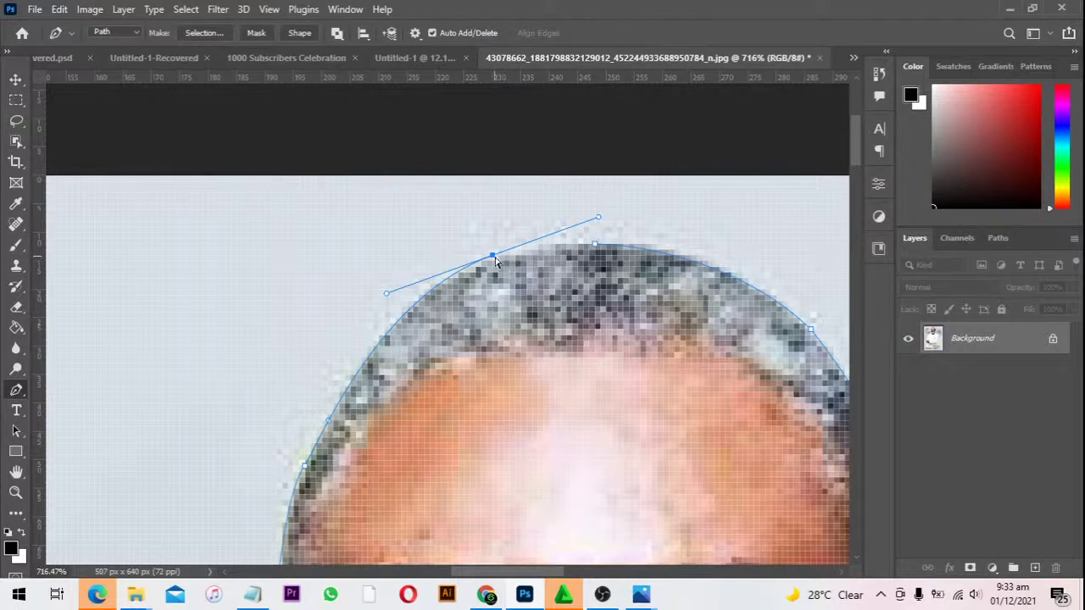
left_click_drag(497, 261, 497, 245)
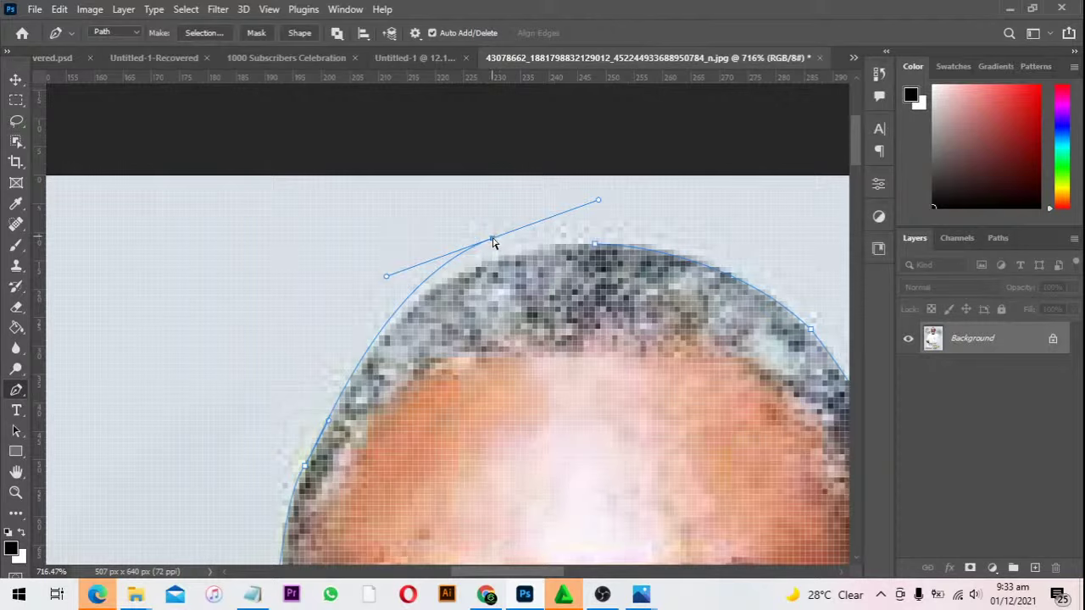
left_click_drag(493, 239, 486, 268)
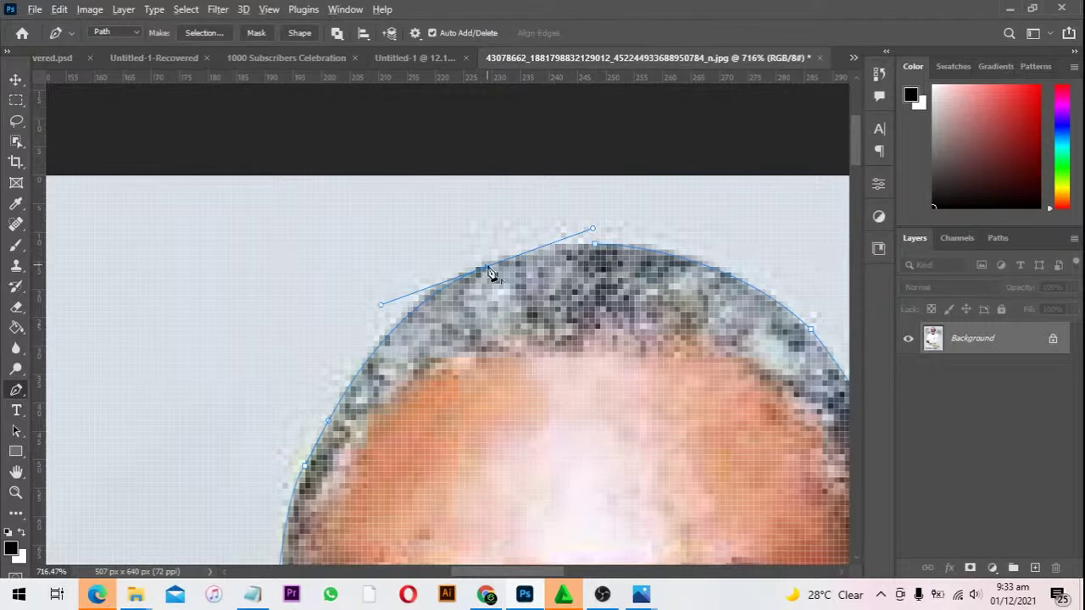
left_click_drag(592, 229, 596, 245)
left_click(596, 246, "ctrl")
left_click_drag(612, 247, 623, 249)
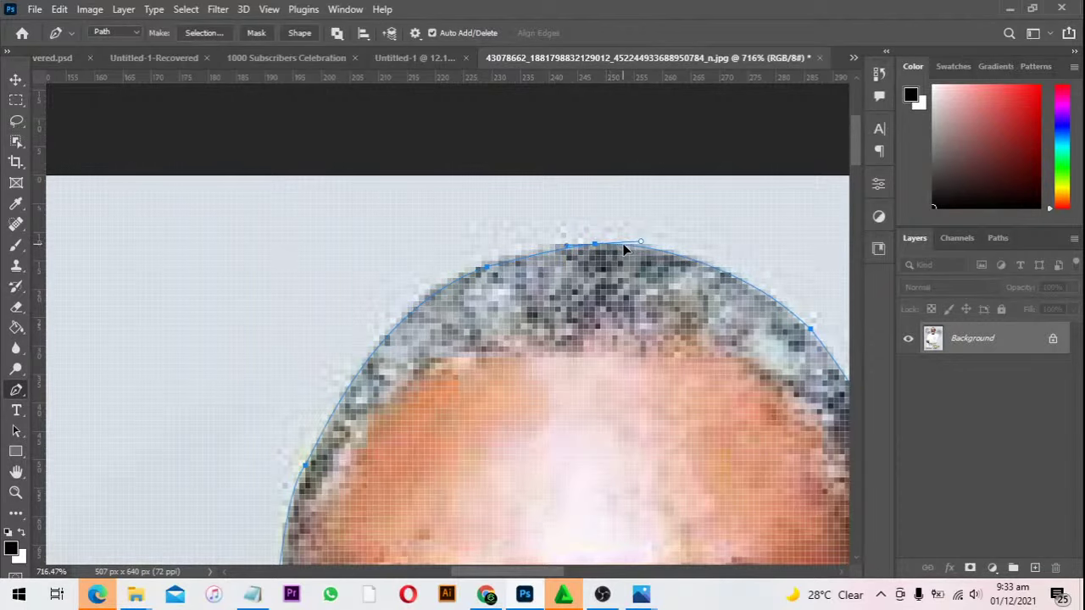
scroll(623, 250, "down", 1)
Fit the flyer in view and convert the closed path to a selection with 0 px feather
key("ctrl+0")
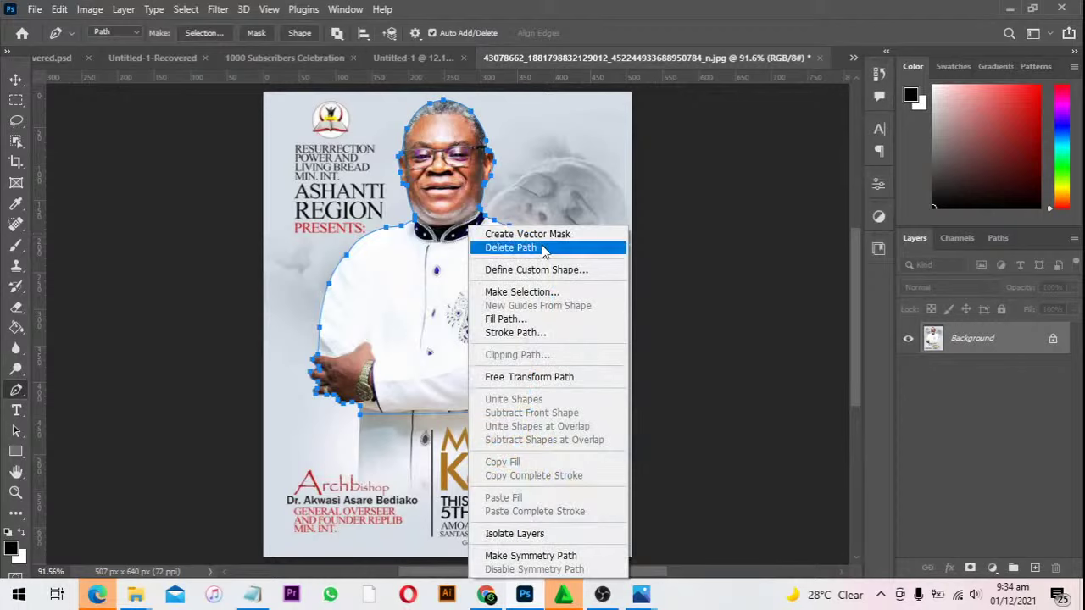
left_click(520, 292)
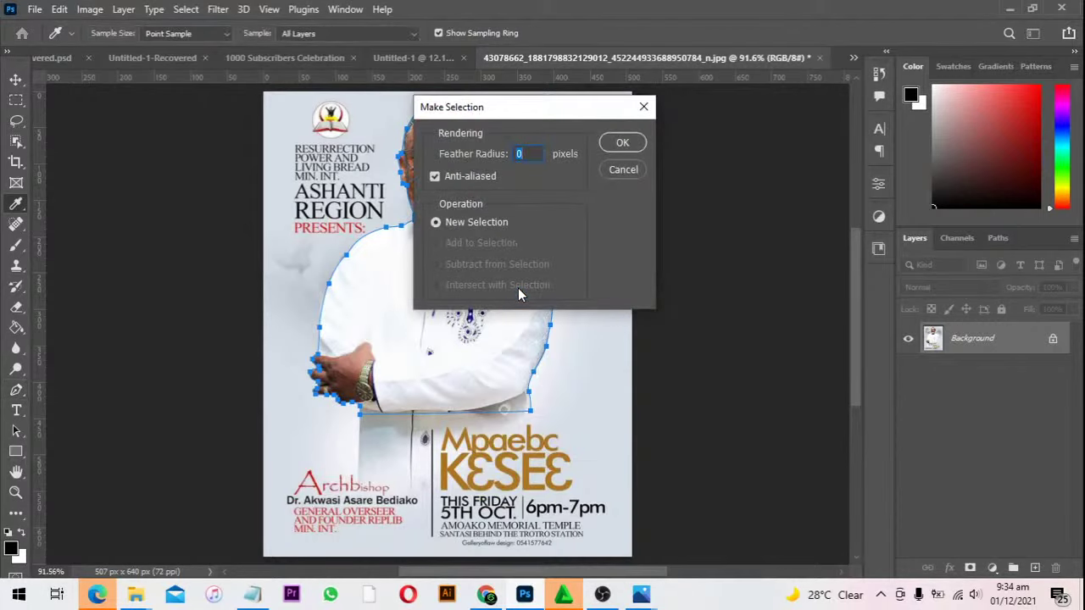
left_click(621, 144)
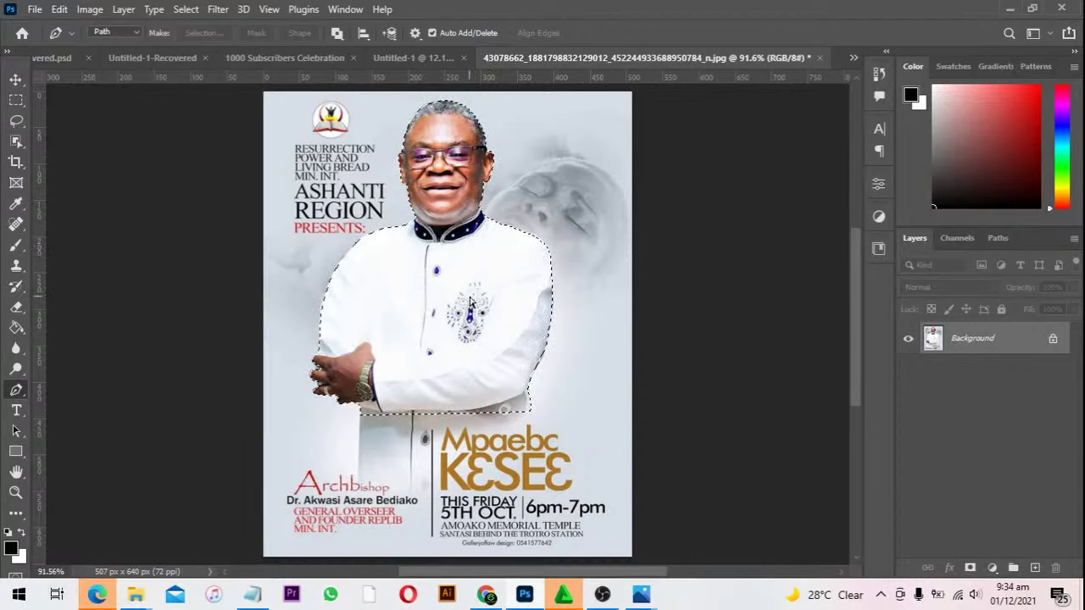
Trial-duplicate the selected pastor with Ctrl+J, check the cut-out against the hidden background, then undo
key("ctrl+j")
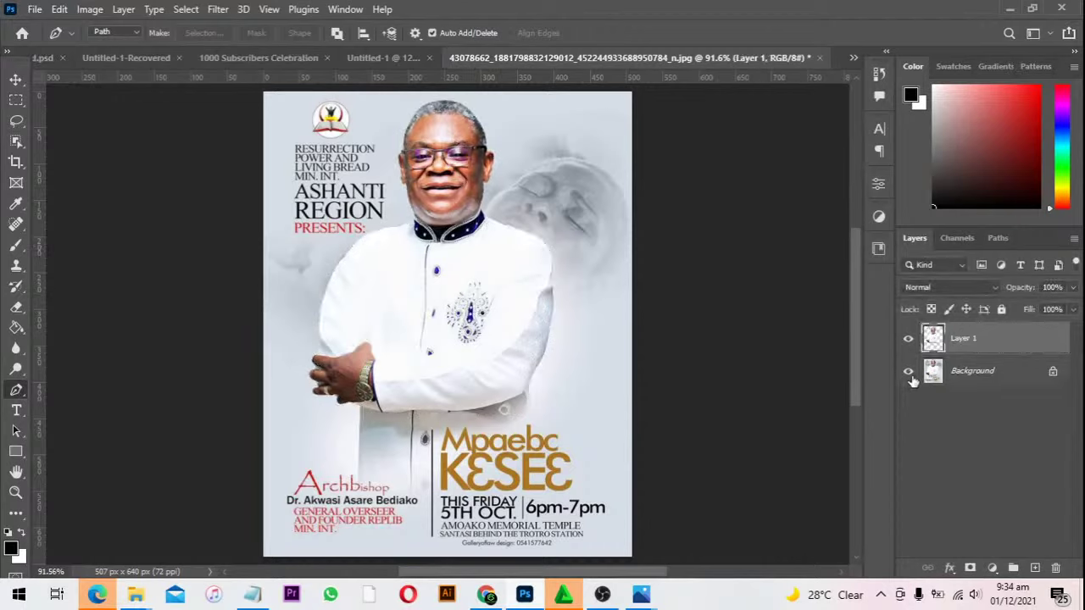
left_click(910, 373)
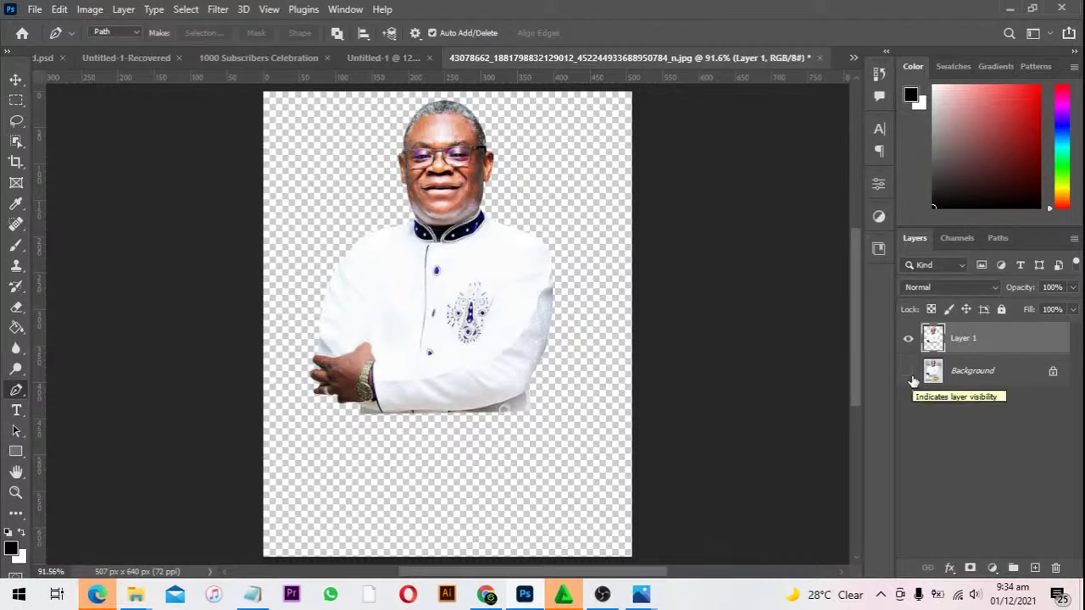
left_click(909, 374)
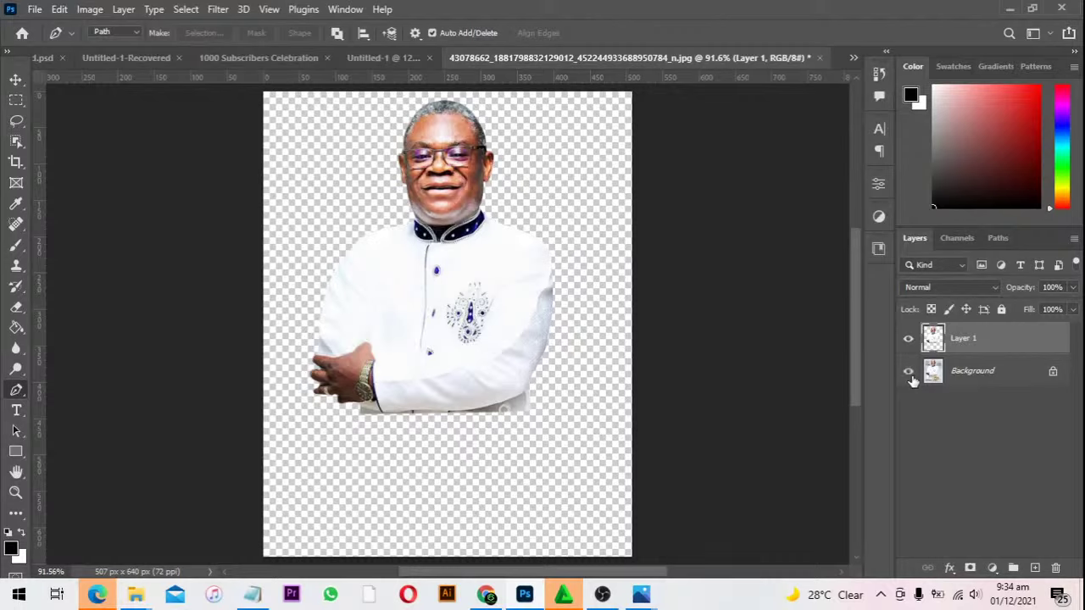
left_click(908, 371)
key("ctrl+z")
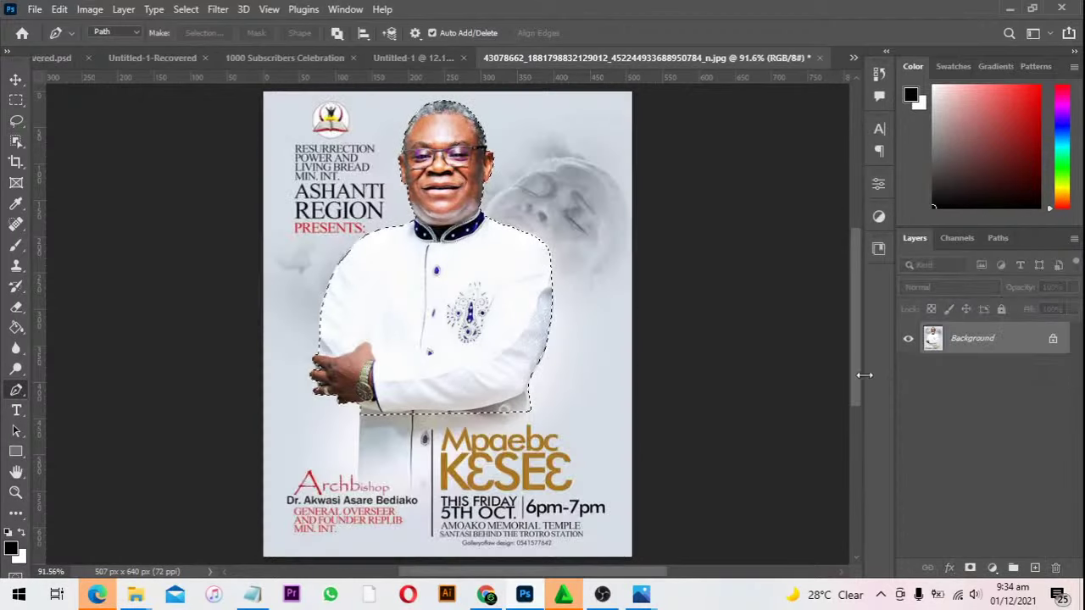
scroll(570, 337, "up", 1)
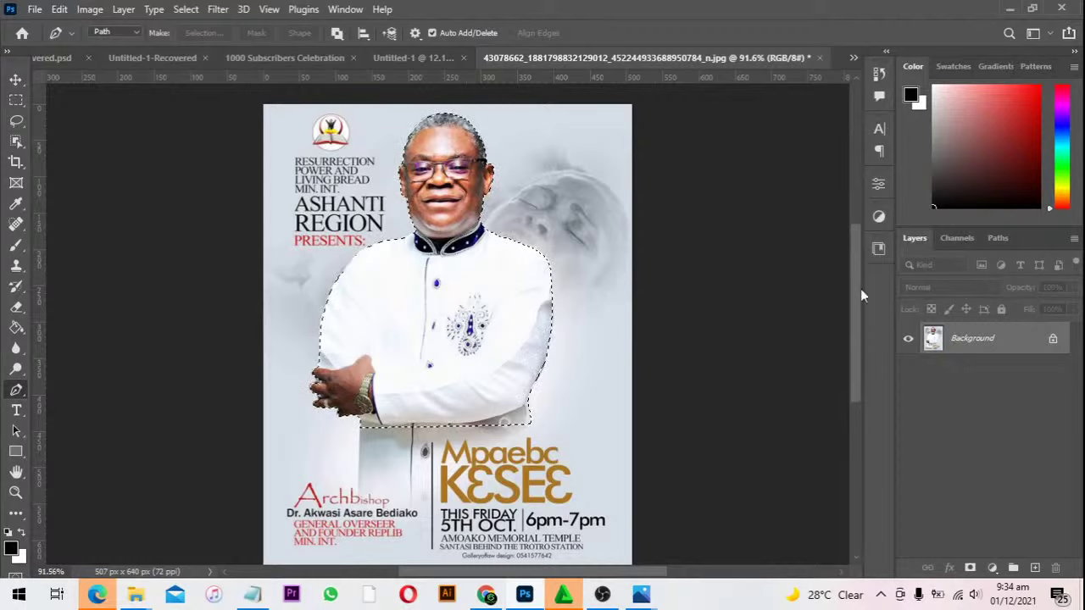
Copy and paste the selected pastor onto Layer 1, toggling Background visibility to inspect the cut-out
left_click(67, 12)
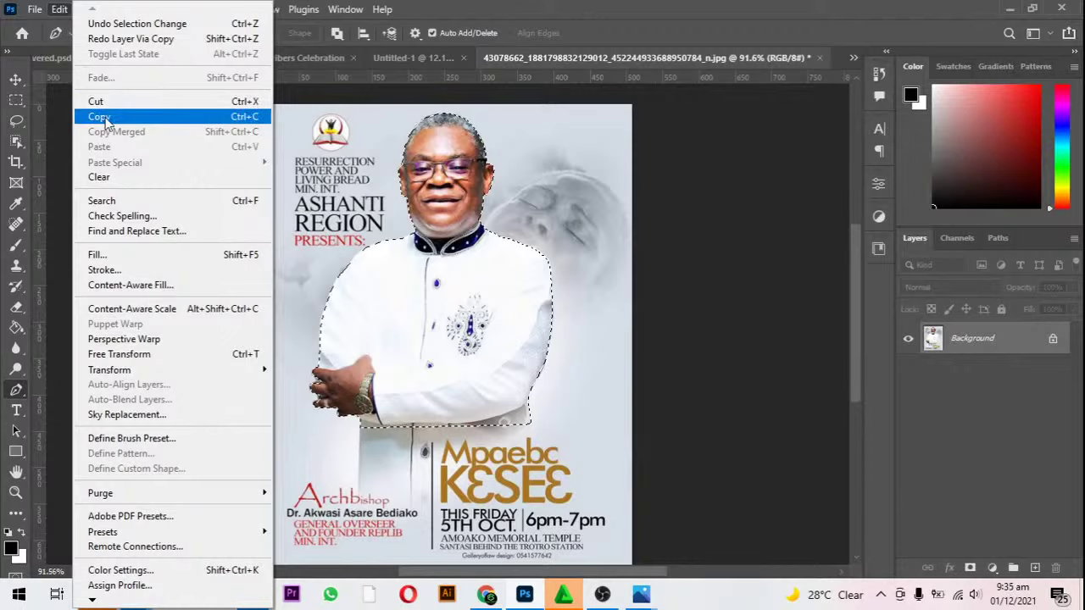
left_click(105, 120)
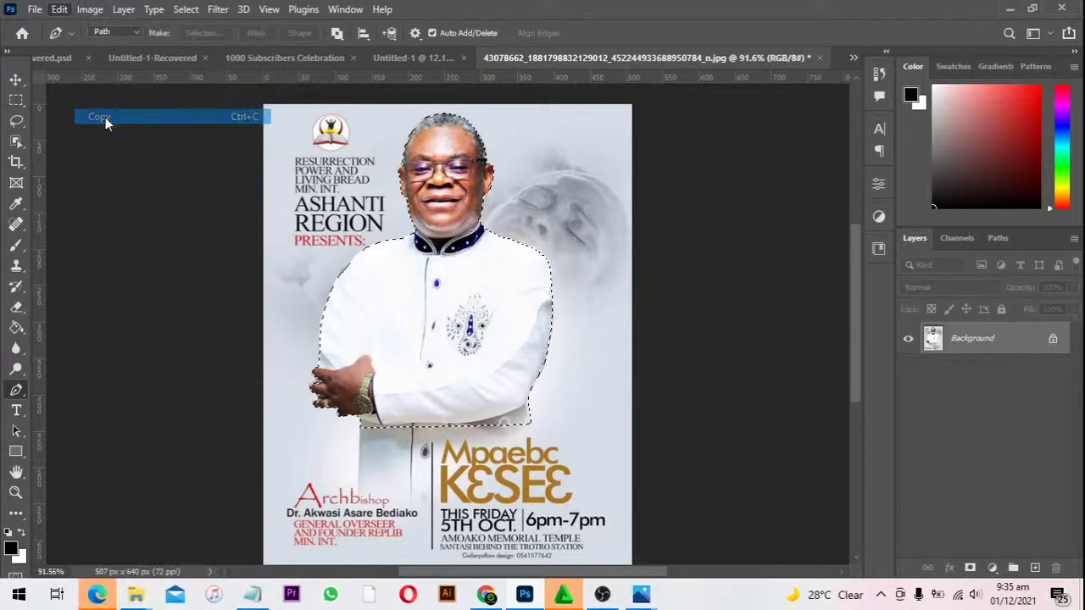
left_click(61, 10)
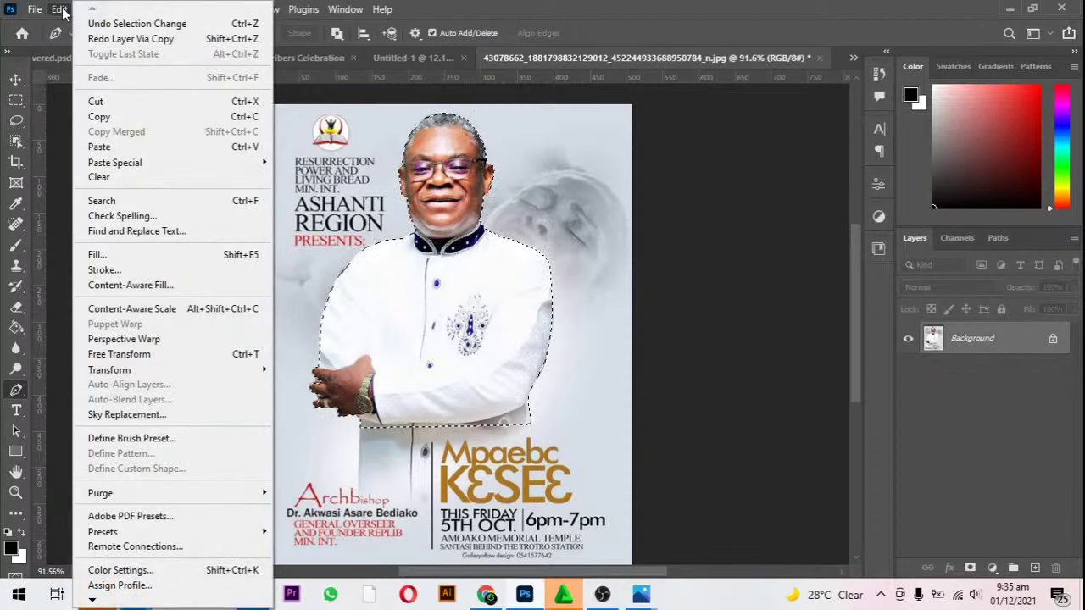
left_click(119, 147)
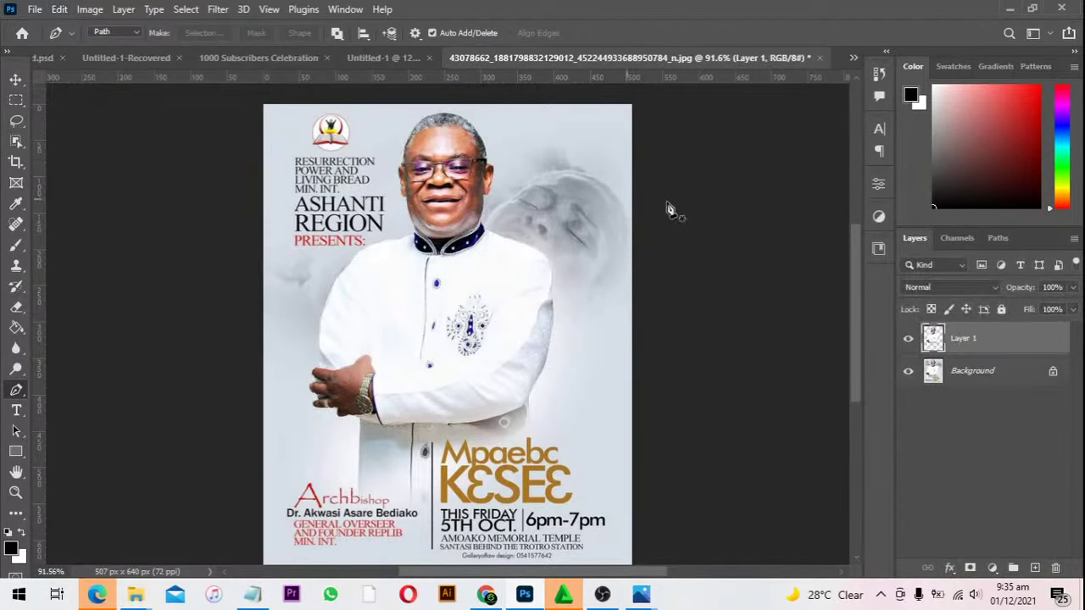
left_click(906, 373)
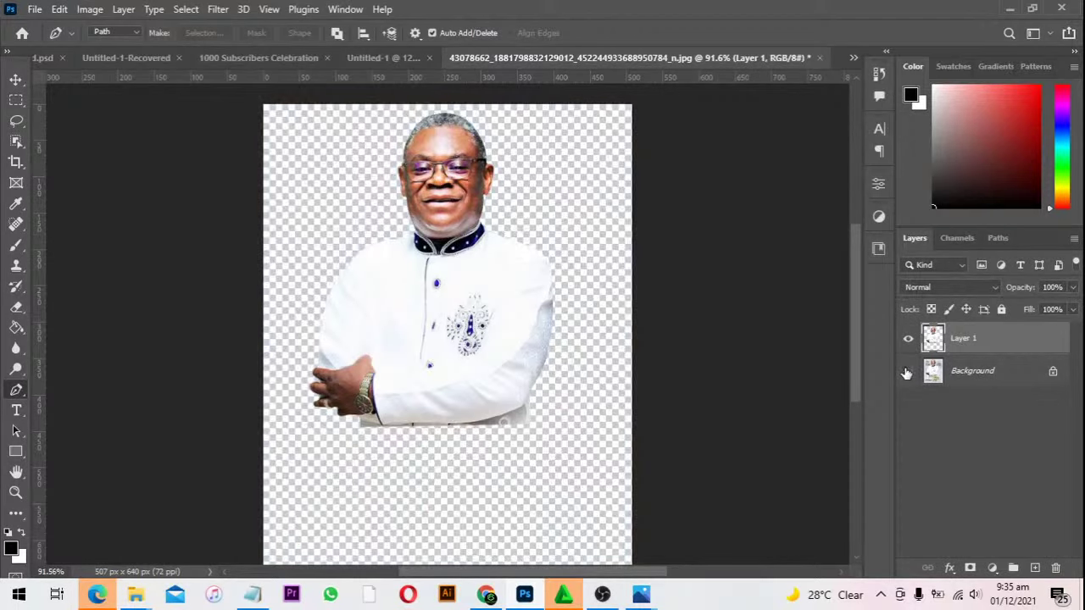
left_click(907, 371)
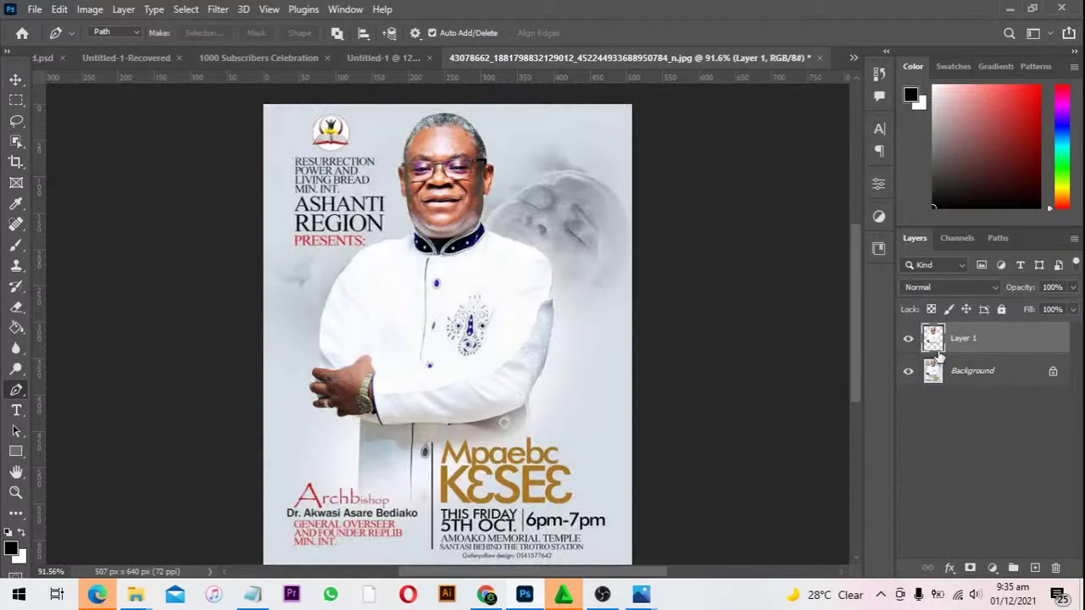
left_click(907, 339, "alt")
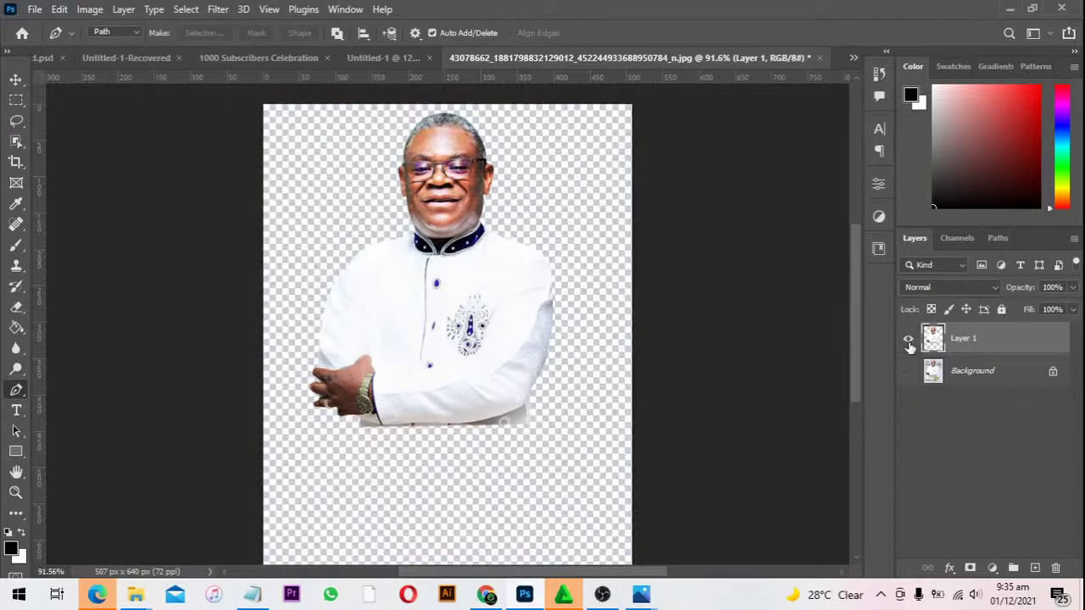
left_click(908, 341, "alt")
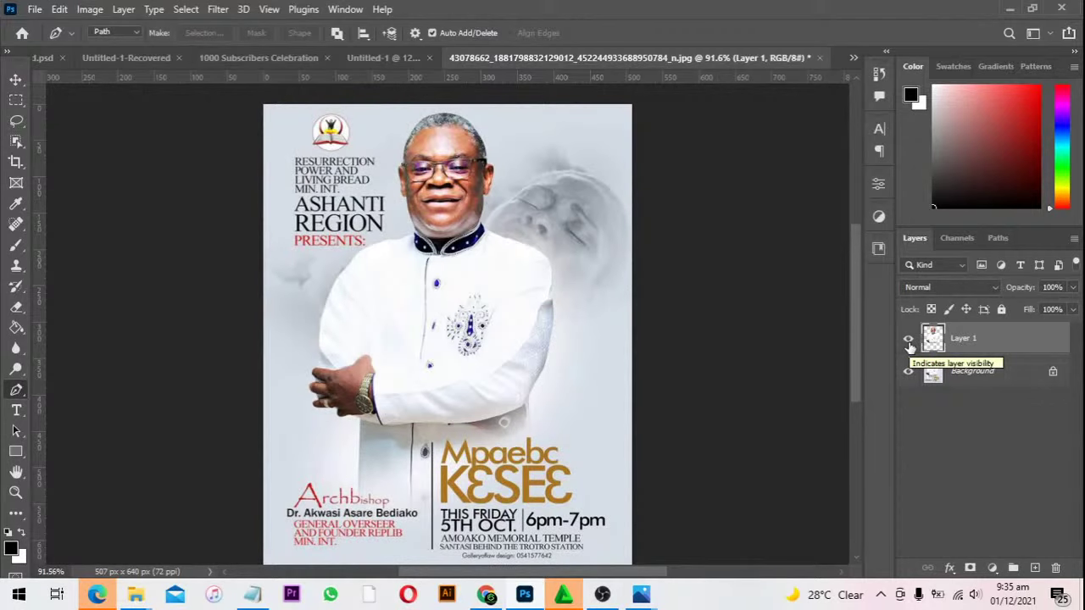
Drag the pastor cut-out into the Untitled-1 header design and position it
key("v")
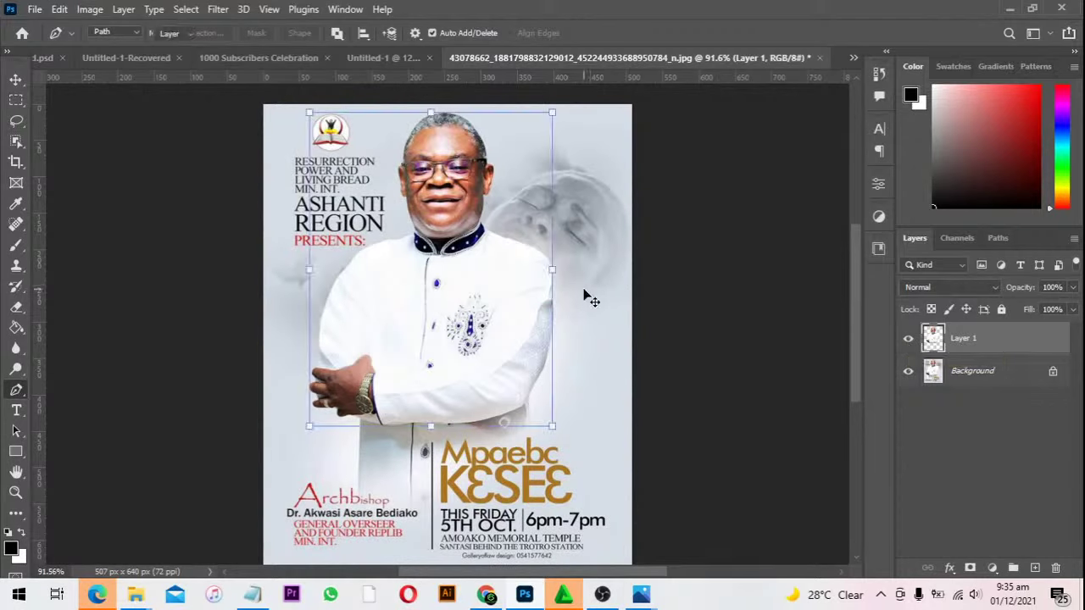
left_click(913, 378)
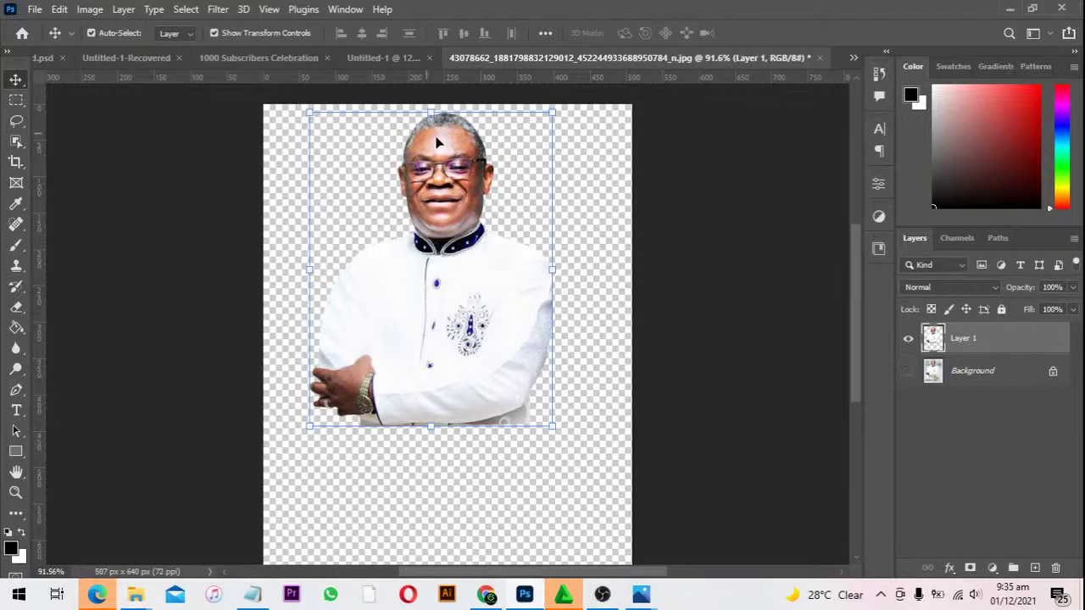
mouse_move(445, 190)
left_mouse_down()
mouse_move(424, 93)
mouse_move(398, 59)
mouse_move(386, 70)
mouse_move(392, 61)
mouse_move(490, 242)
mouse_move(553, 242)
left_mouse_up()
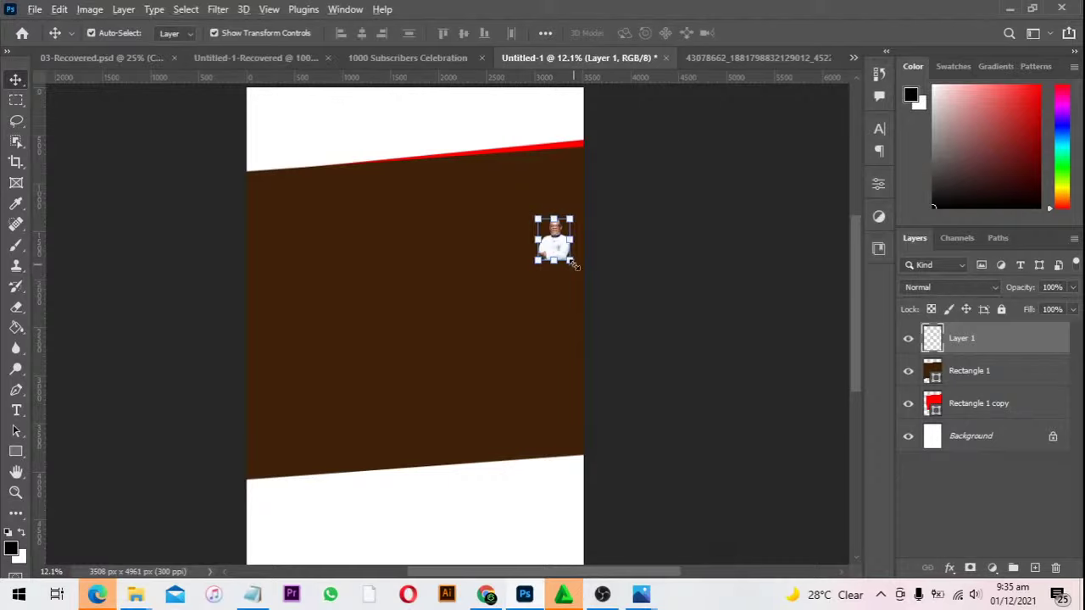
left_click_drag(574, 265, 624, 359)
key("ctrl+z")
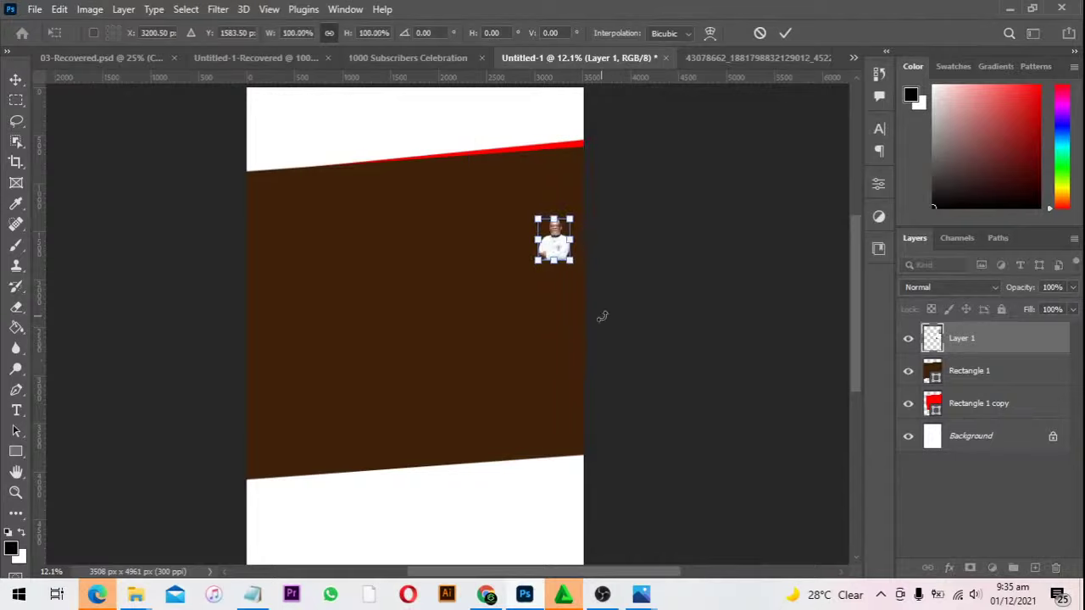
left_click_drag(556, 247, 535, 258)
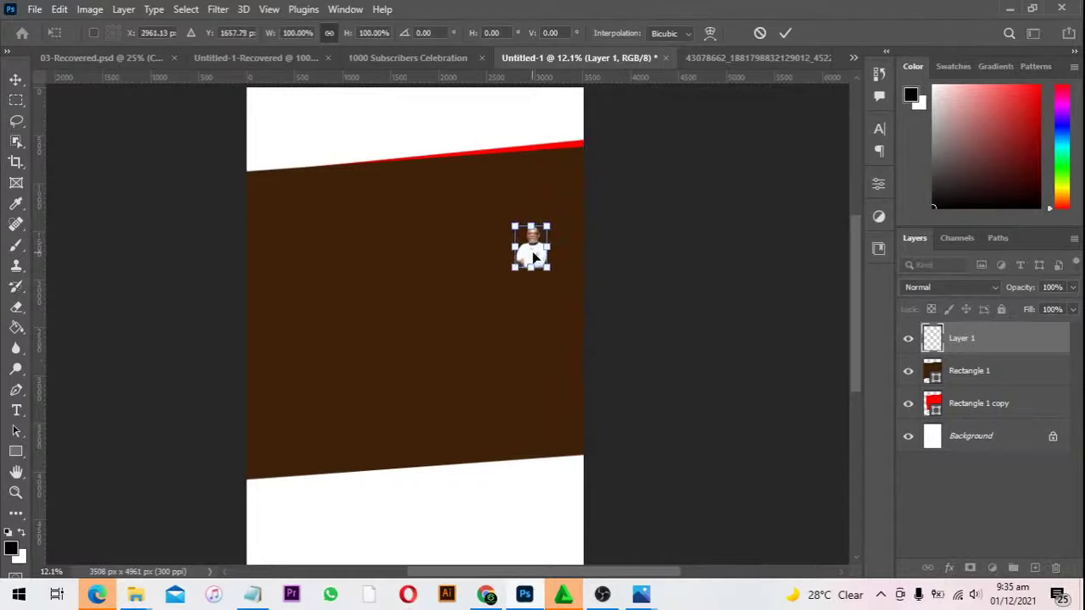
key("Return")
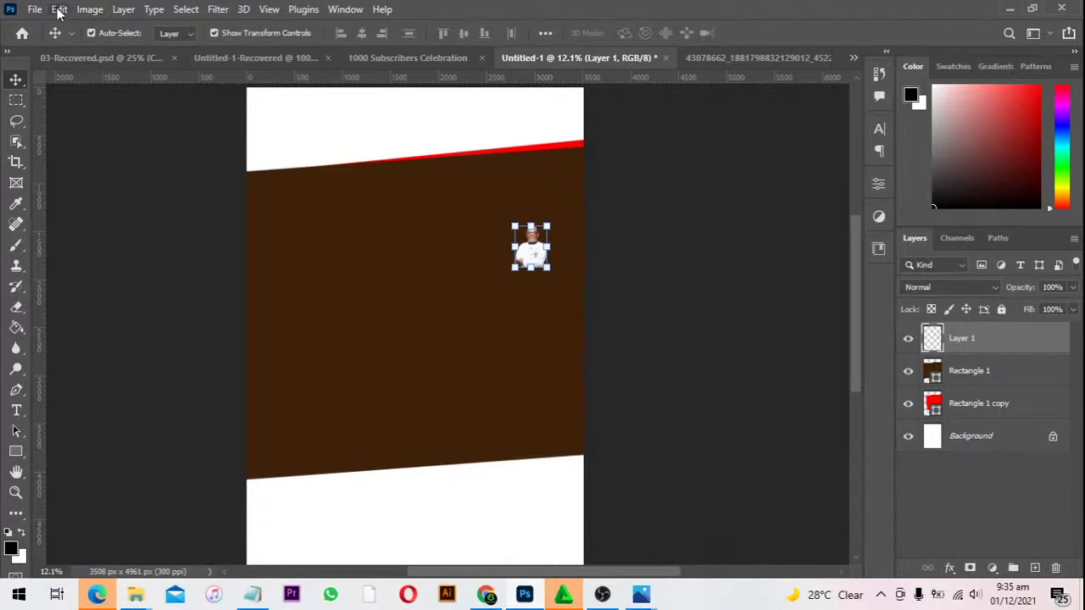
Free Transform the pastor to about 631%, with his head meeting the red line
left_click(59, 10)
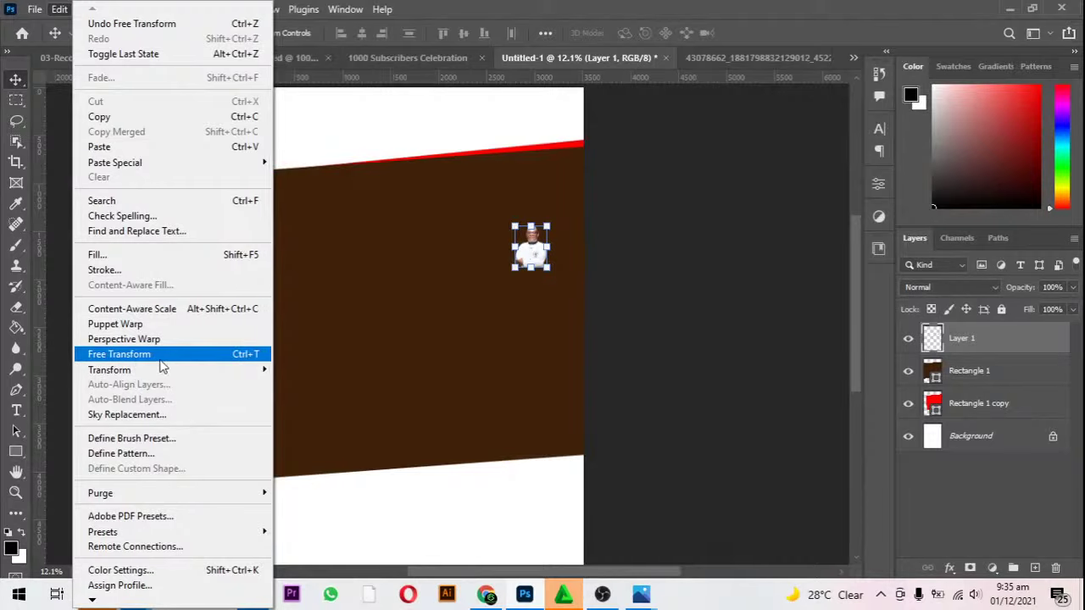
mouse_move(109, 369)
left_click(156, 356)
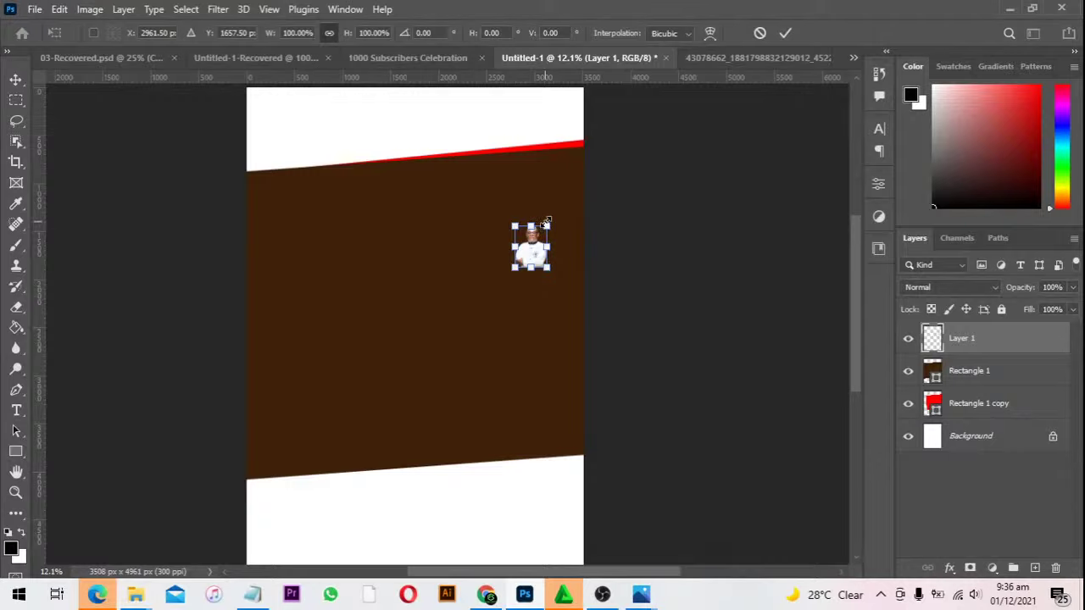
left_click_drag(547, 222, 653, 144)
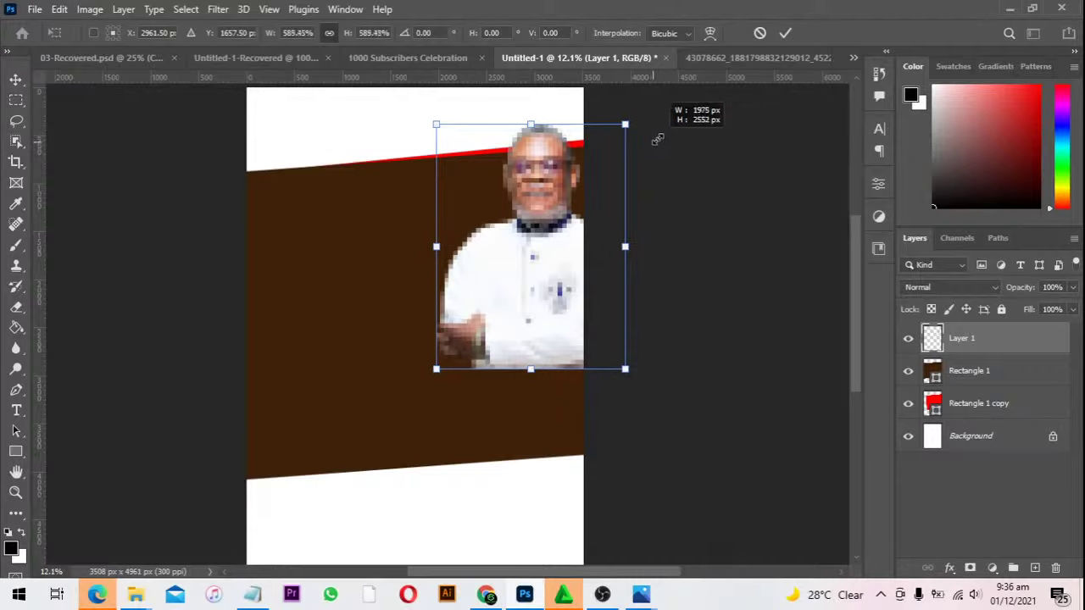
left_click_drag(653, 143, 669, 145)
mouse_move(566, 155)
left_mouse_down()
mouse_move(556, 176)
mouse_move(554, 158)
left_mouse_up()
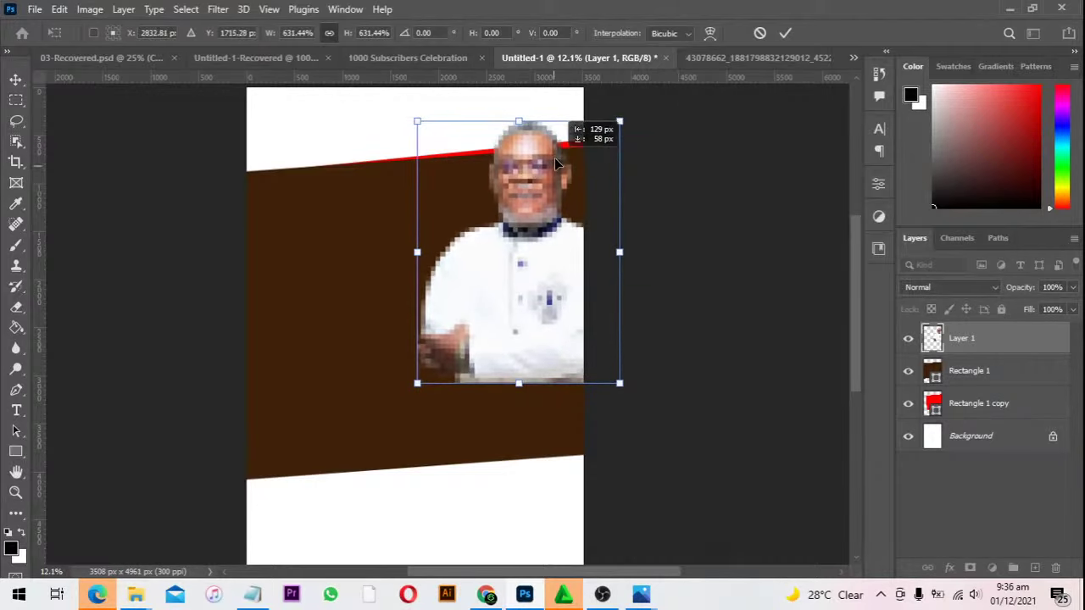
left_click(678, 214)
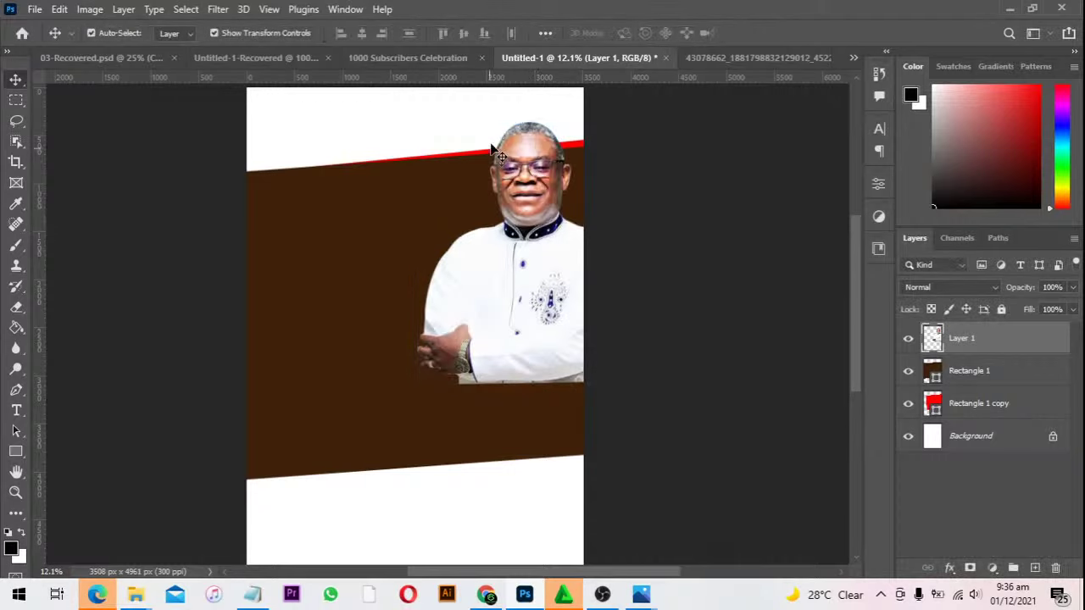
left_click(527, 361)
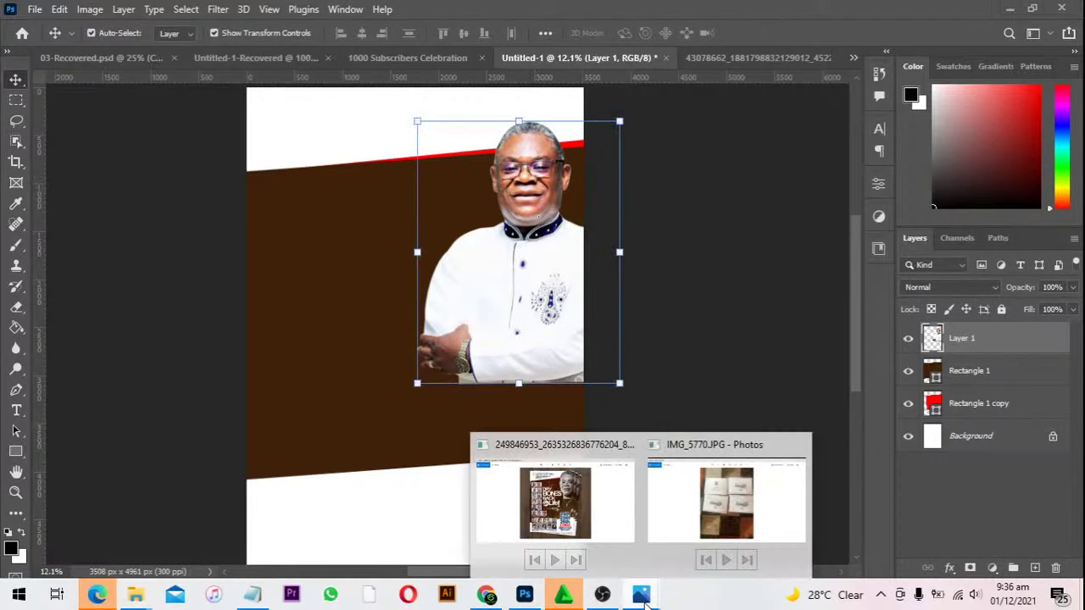
mouse_move(641, 594)
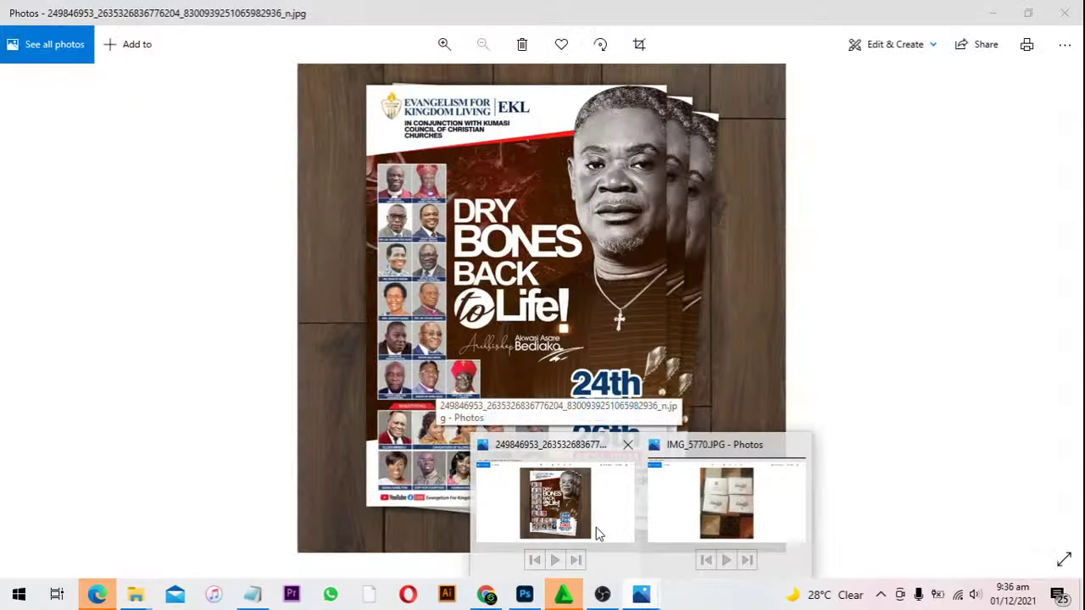
After checking the reference flyer, shift the pastor to the band's right edge and enlarge him slightly
left_click(596, 527)
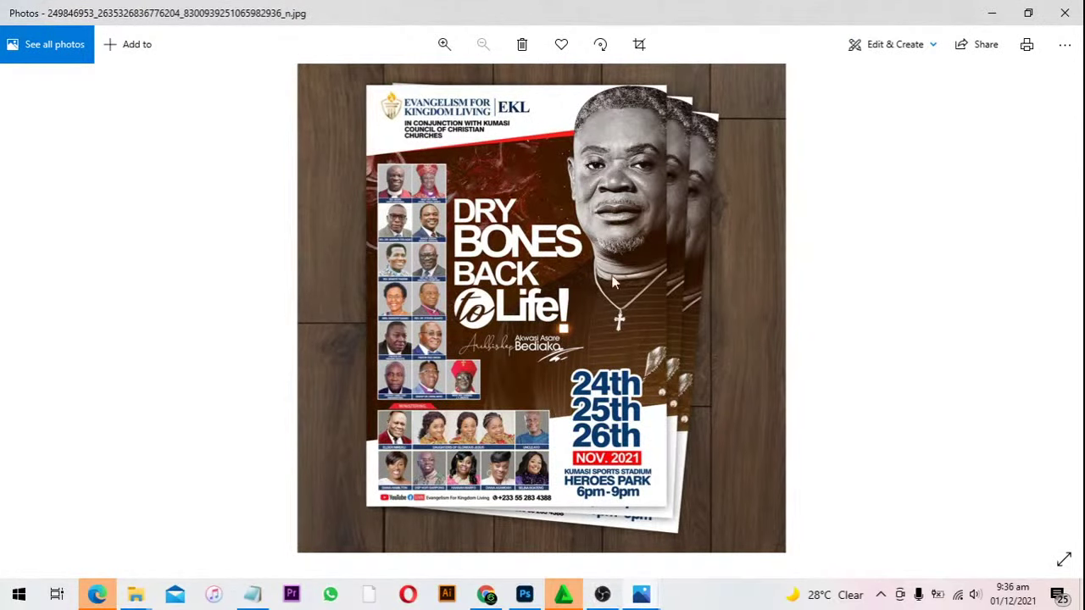
left_click(991, 15)
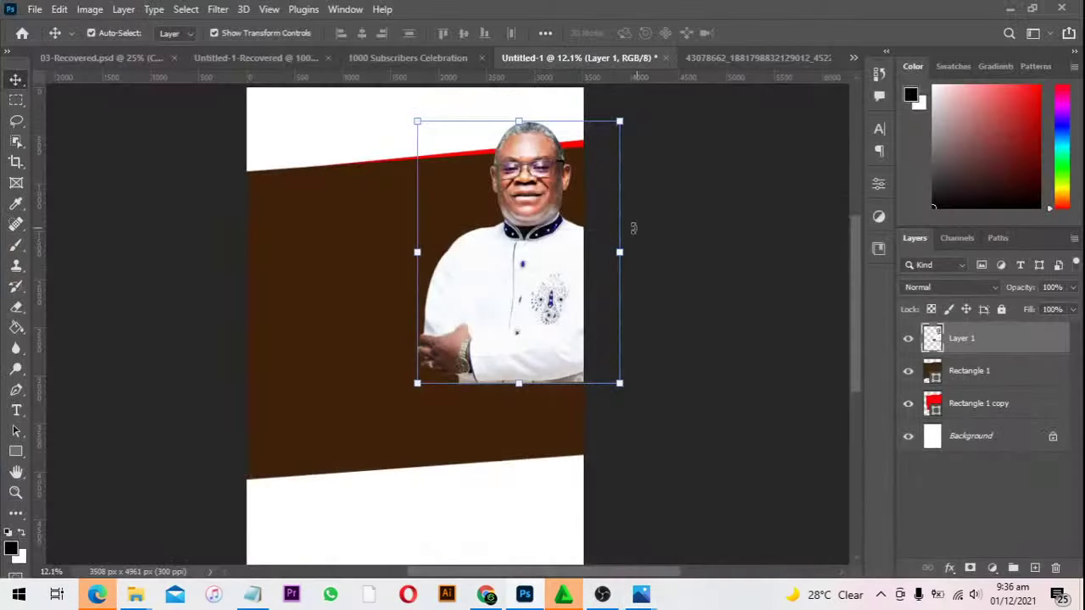
mouse_move(568, 222)
left_mouse_down()
mouse_move(539, 206)
mouse_move(560, 212)
left_mouse_up()
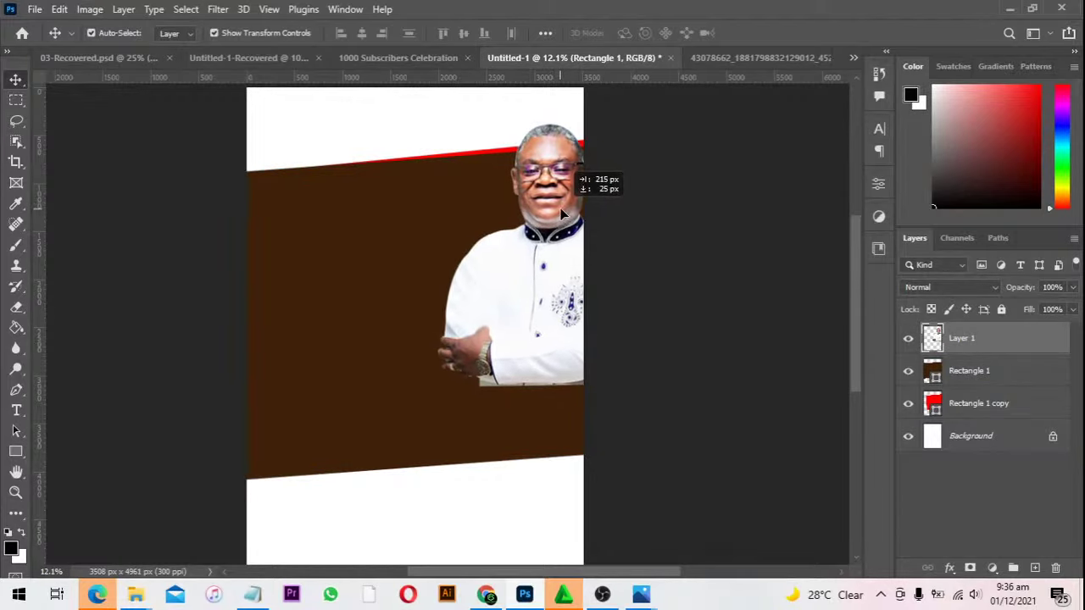
left_click_drag(560, 212, 561, 213)
left_click_drag(639, 124, 651, 110)
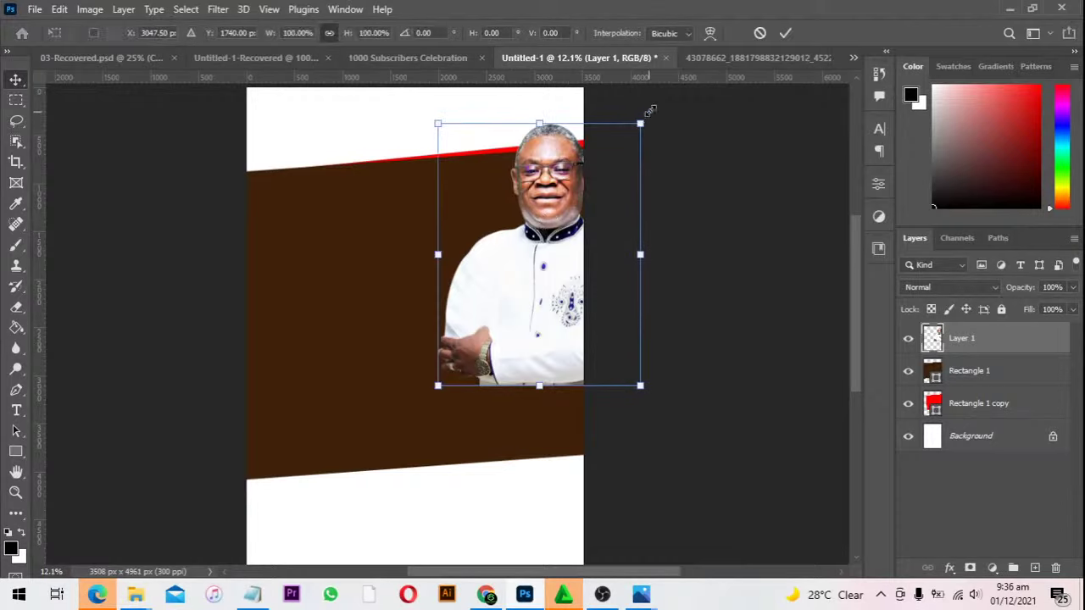
left_click(715, 166)
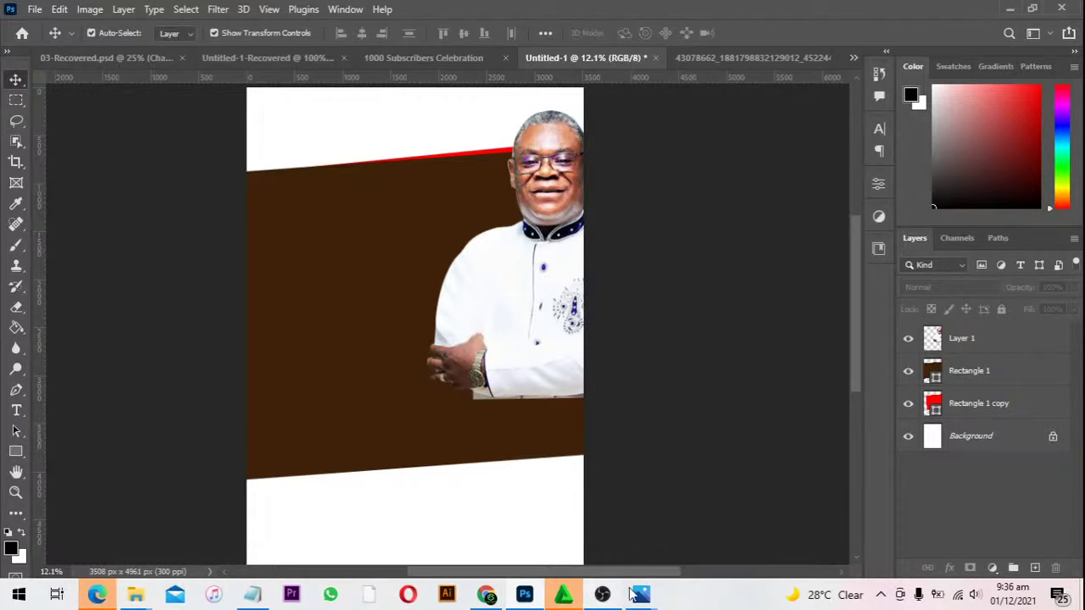
Scale the pastor photo up to about 117% and reposition it on the brown band
mouse_move(641, 594)
left_click(798, 449)
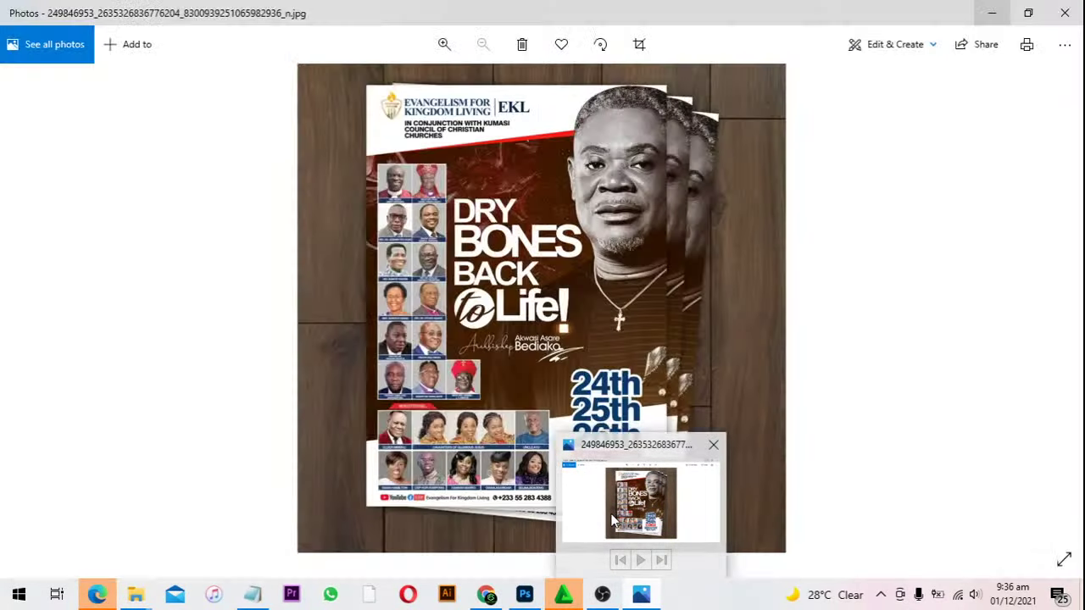
left_click(612, 518)
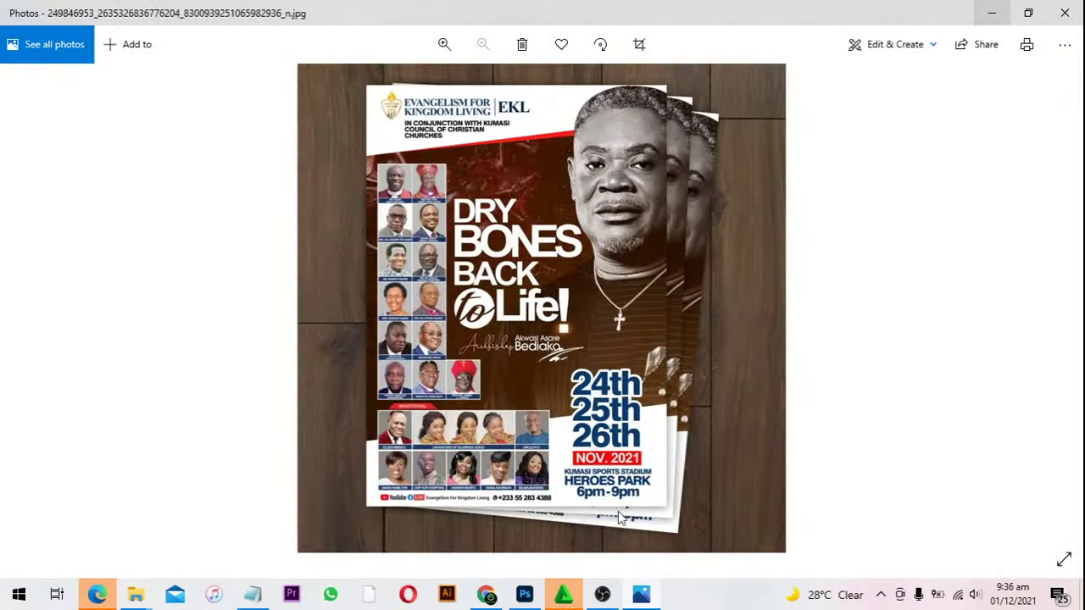
left_click(989, 20)
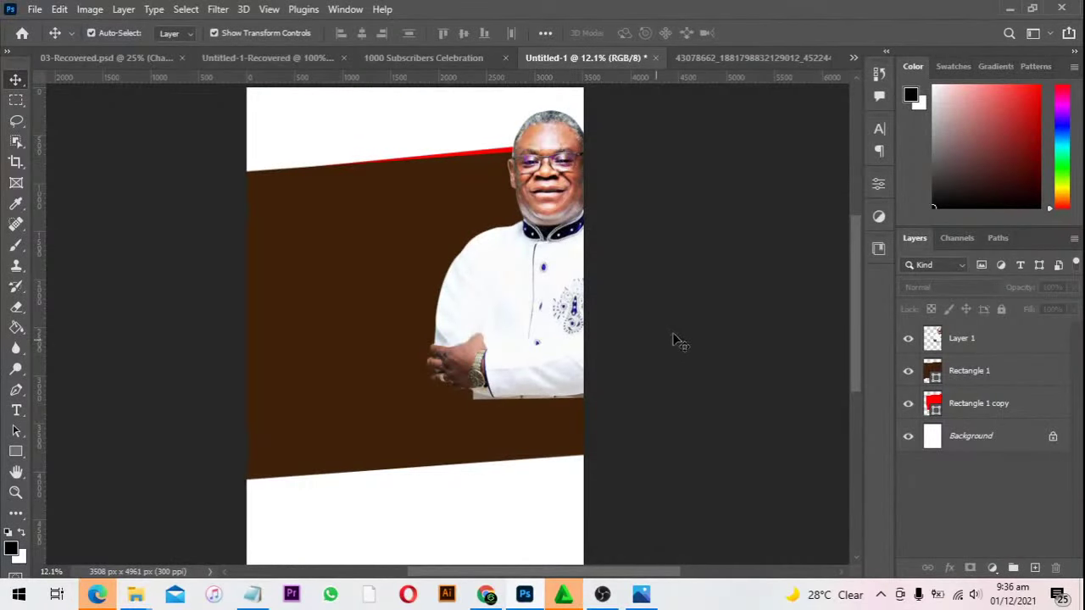
left_click(560, 394)
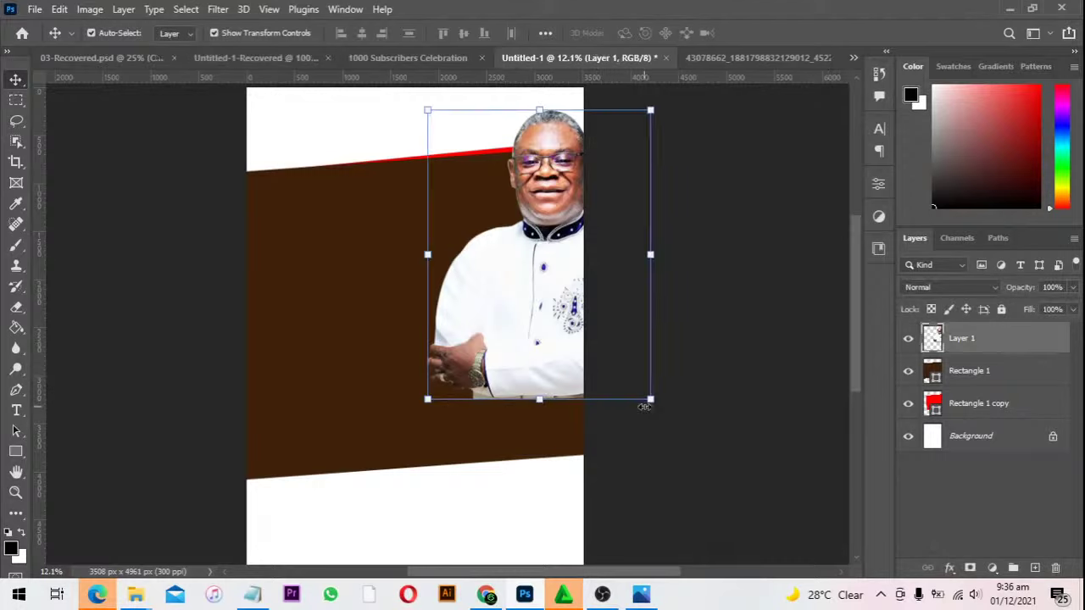
left_click_drag(650, 401, 688, 446)
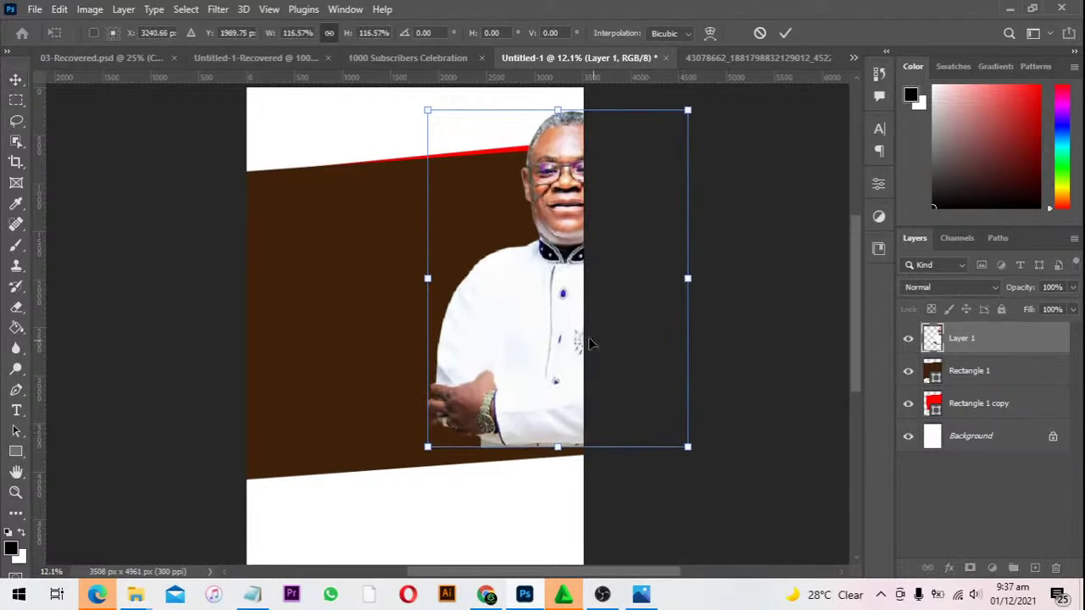
left_click_drag(586, 343, 563, 337)
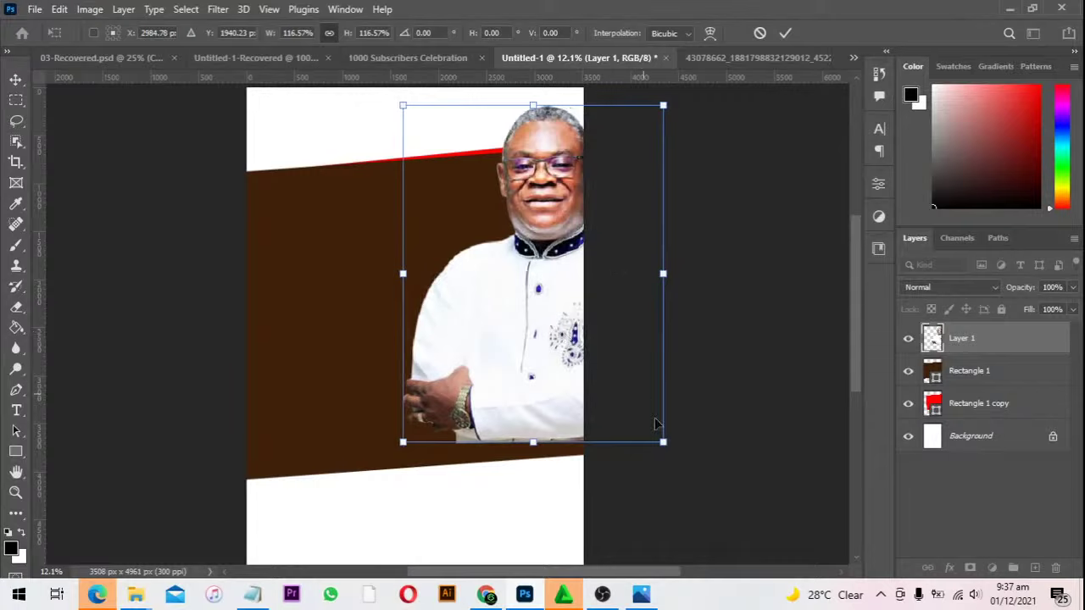
left_click_drag(663, 442, 665, 444)
mouse_move(592, 358)
left_mouse_down()
mouse_move(583, 352)
mouse_move(593, 354)
left_mouse_up()
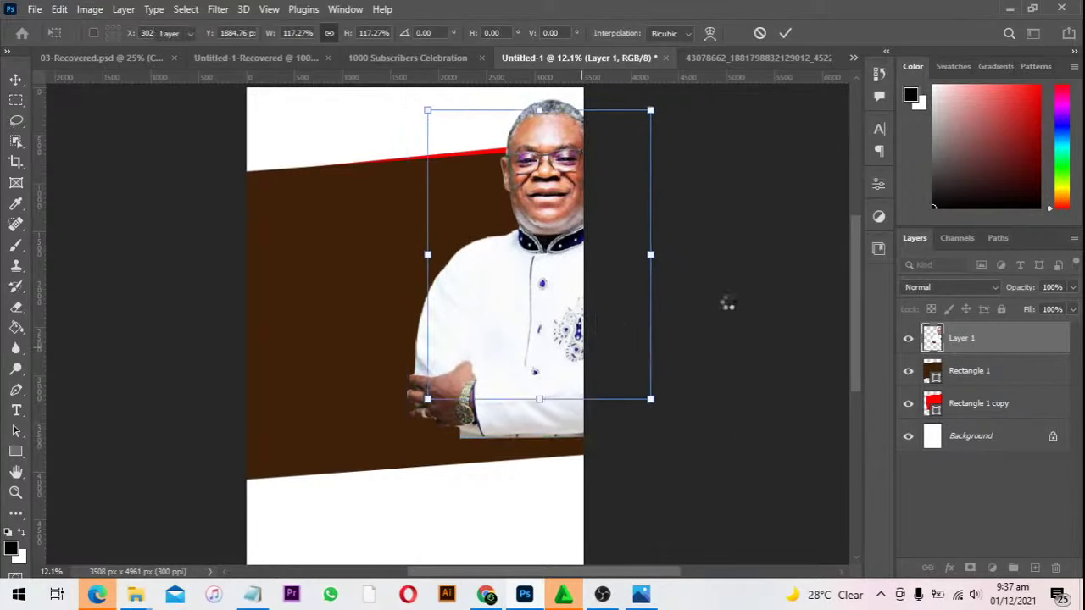
key("Return")
Compare the reference flyer with the design, then bring up a new Chrome tab
left_click(640, 595)
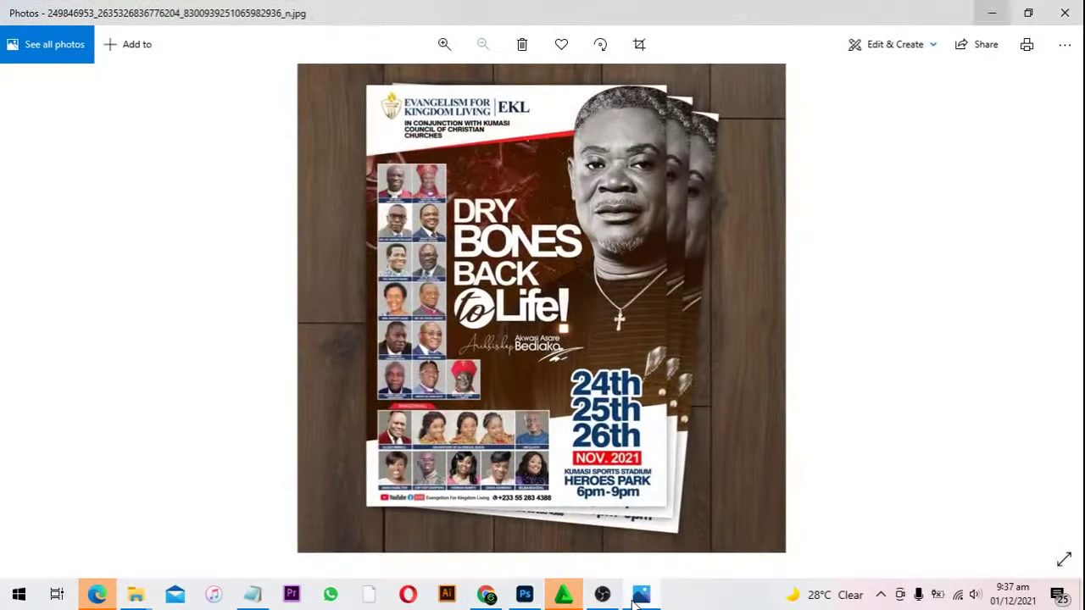
left_click(640, 595)
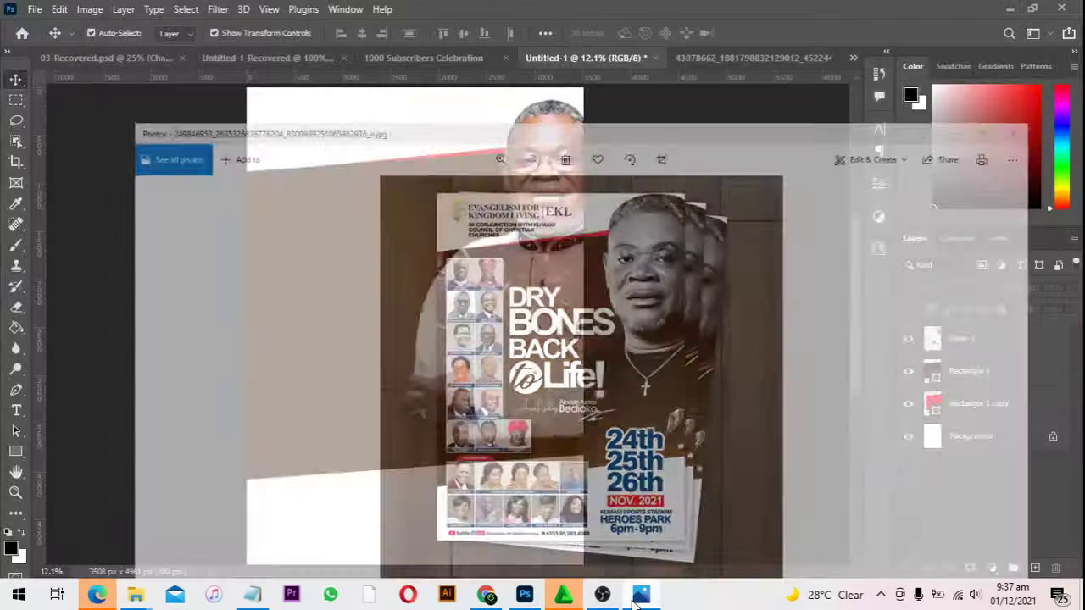
left_click(640, 595)
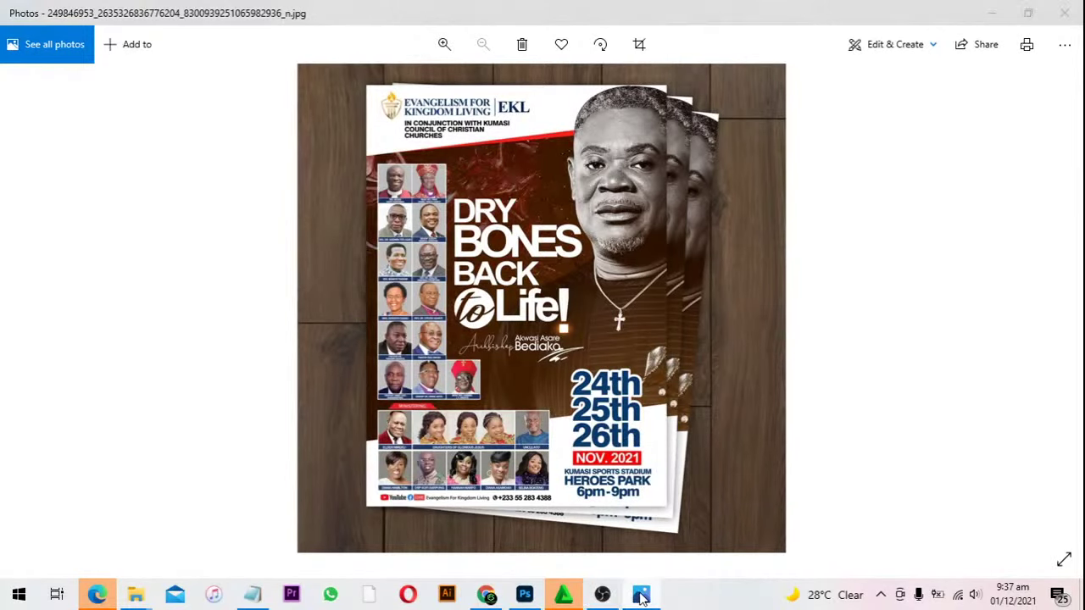
left_click(641, 597)
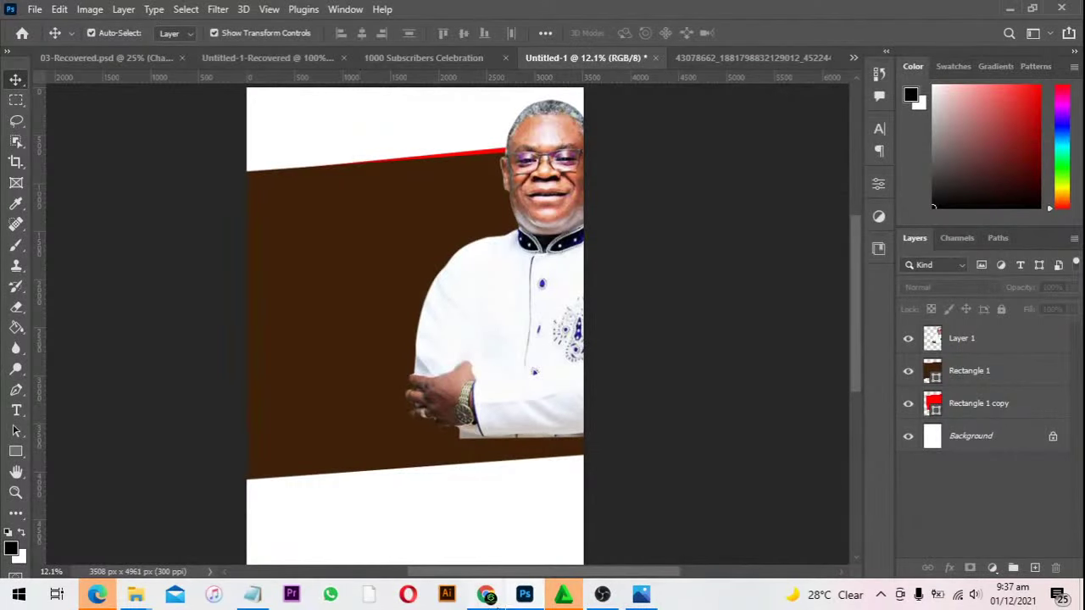
left_click(487, 598)
left_click(642, 595)
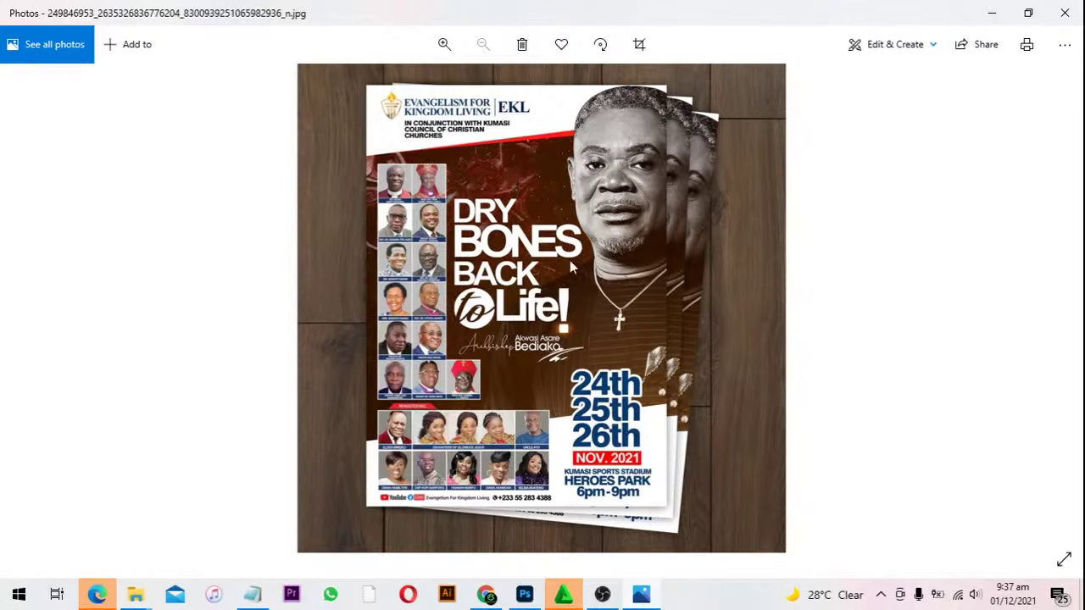
left_click(490, 598)
left_click(591, 13)
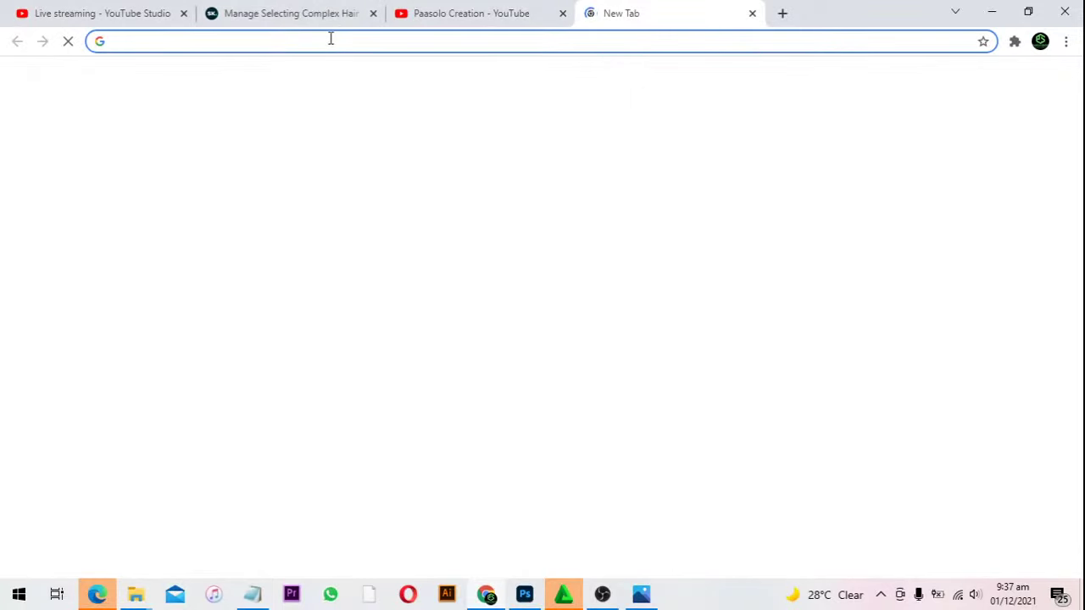
Search Google Images for 'crucified jesus christ' and browse through the results
type("cru")
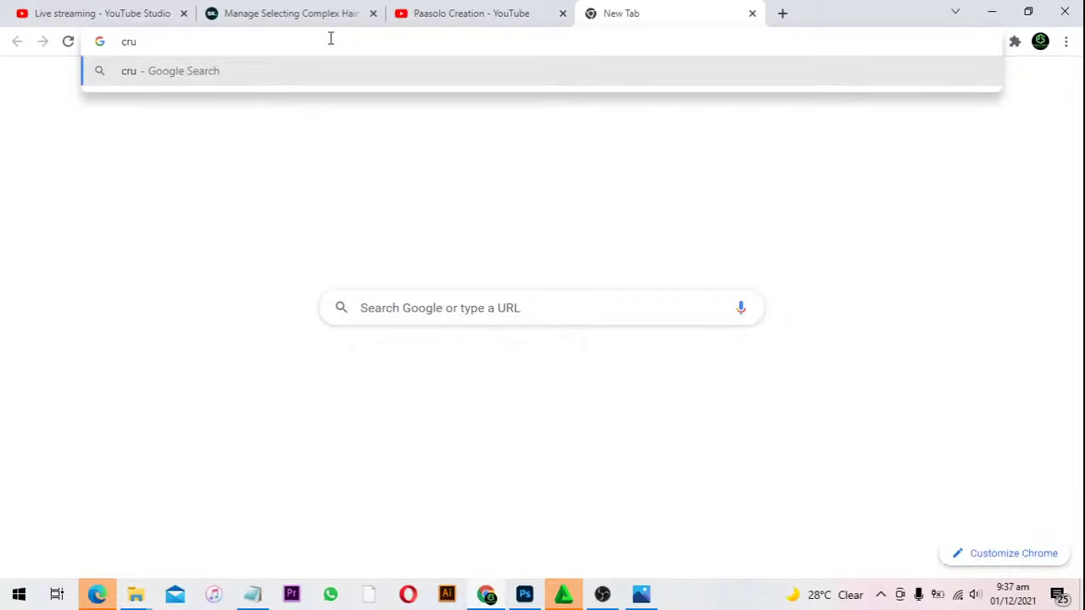
type("cifi")
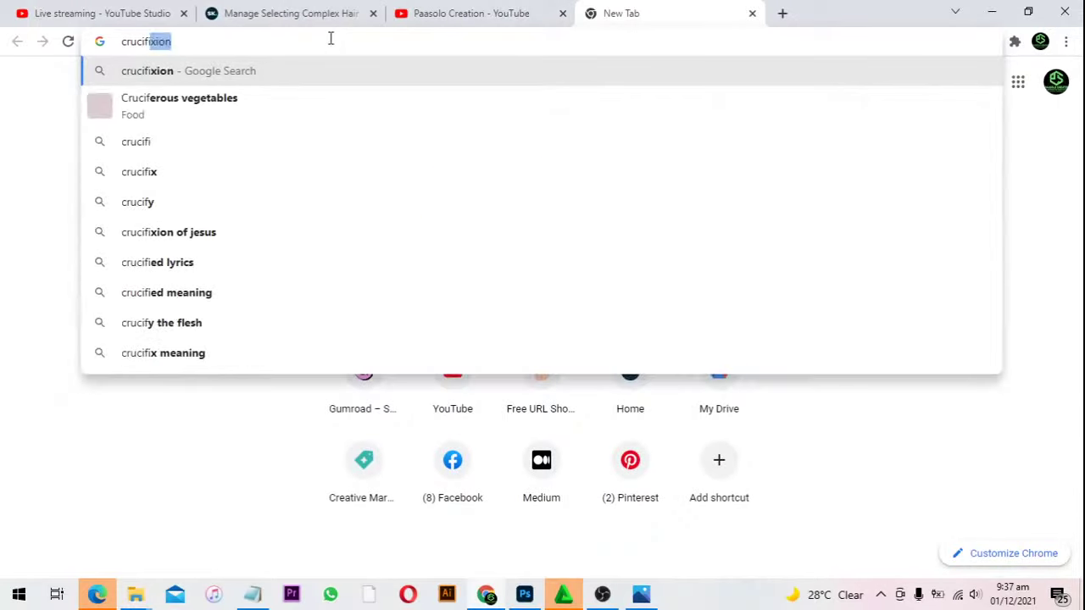
type("ed ")
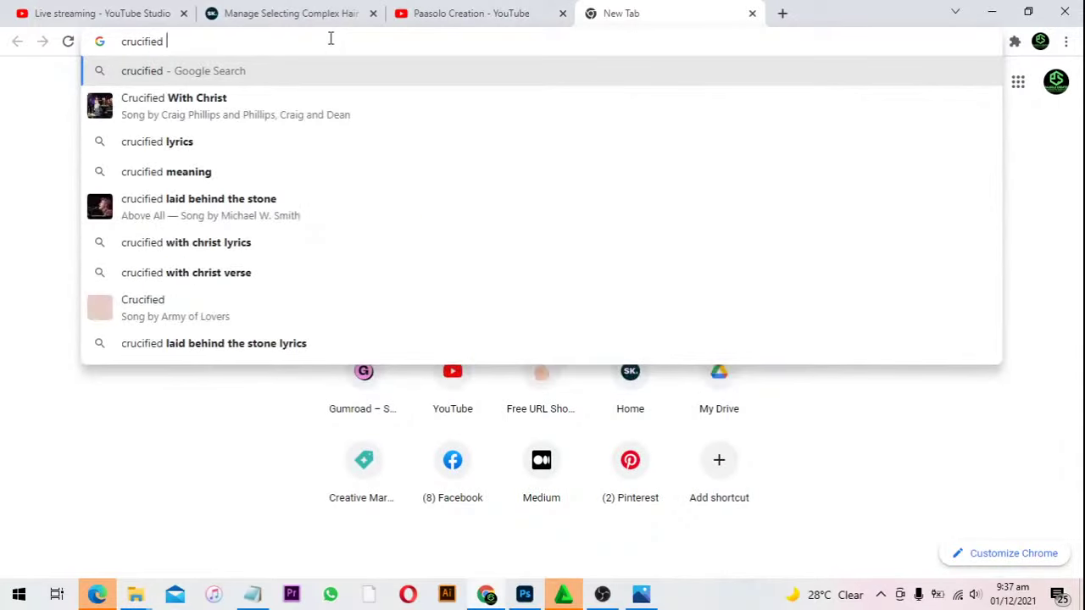
type("jesus")
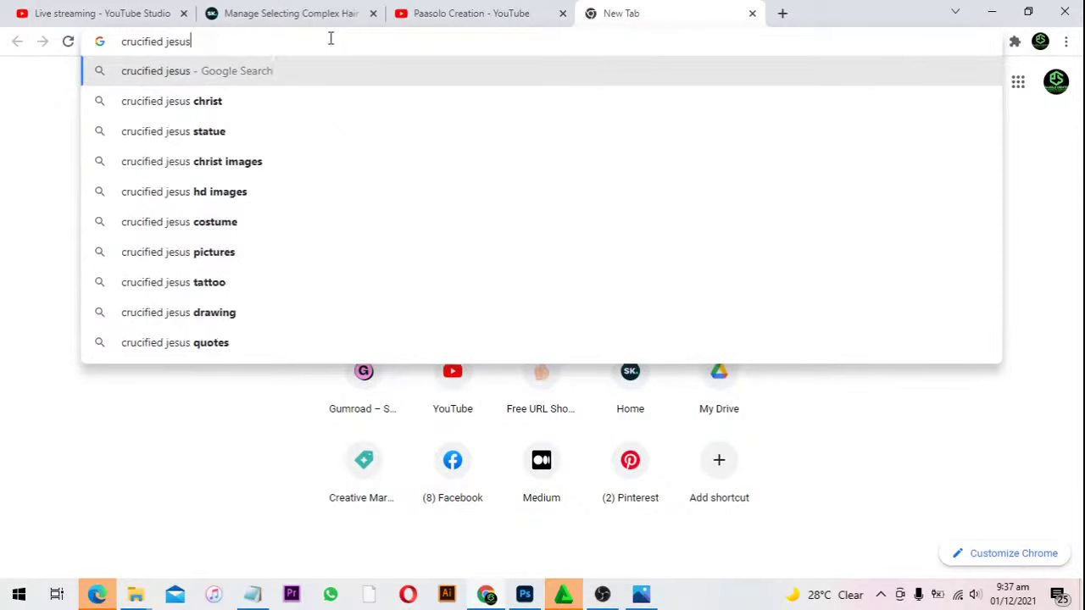
left_click(197, 100)
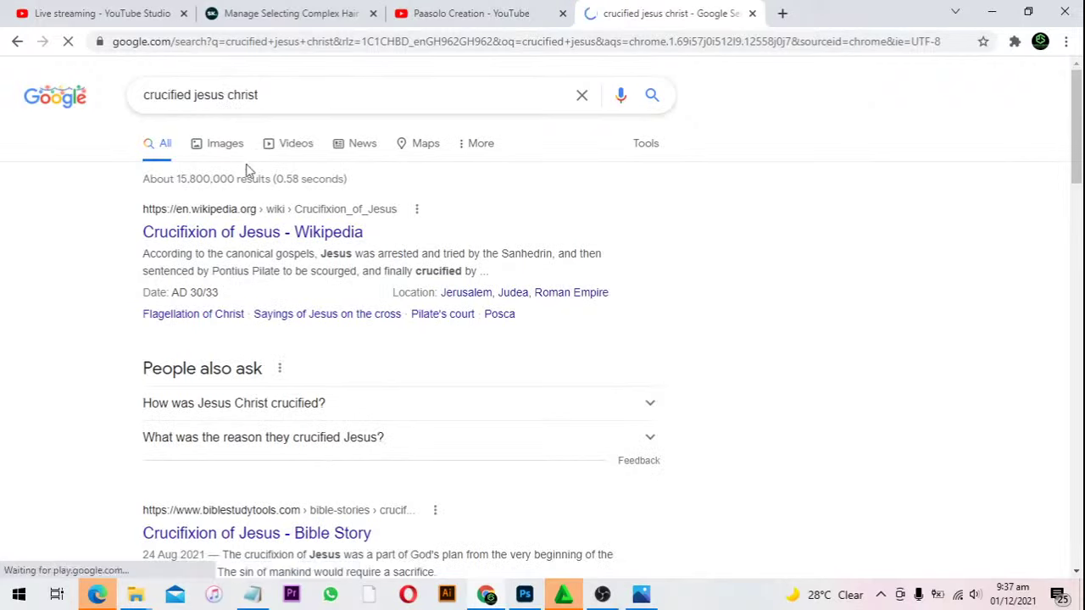
left_click(239, 159)
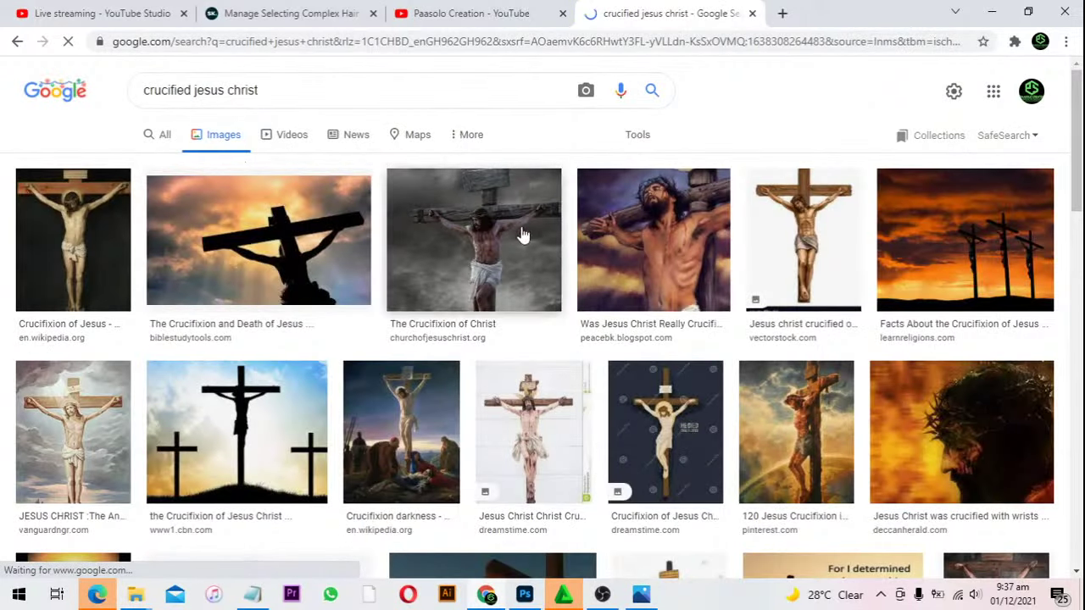
scroll(564, 288, "down", 1)
scroll(568, 312, "down", 1)
scroll(571, 352, "down", 1)
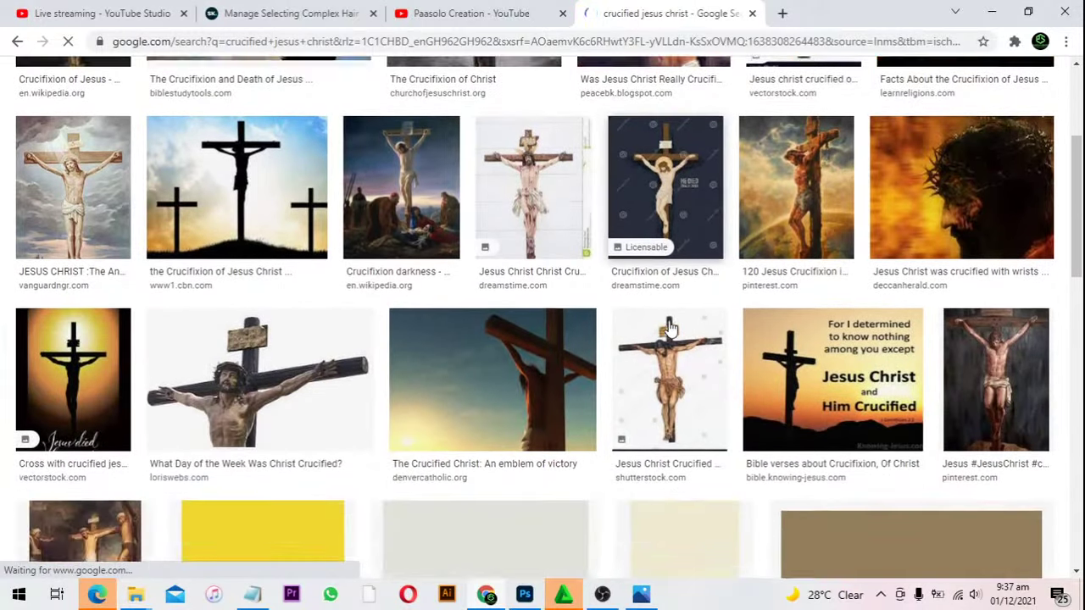
scroll(645, 339, "down", 4)
scroll(670, 328, "up", 1)
scroll(670, 328, "up", 2)
scroll(475, 242, "up", 4)
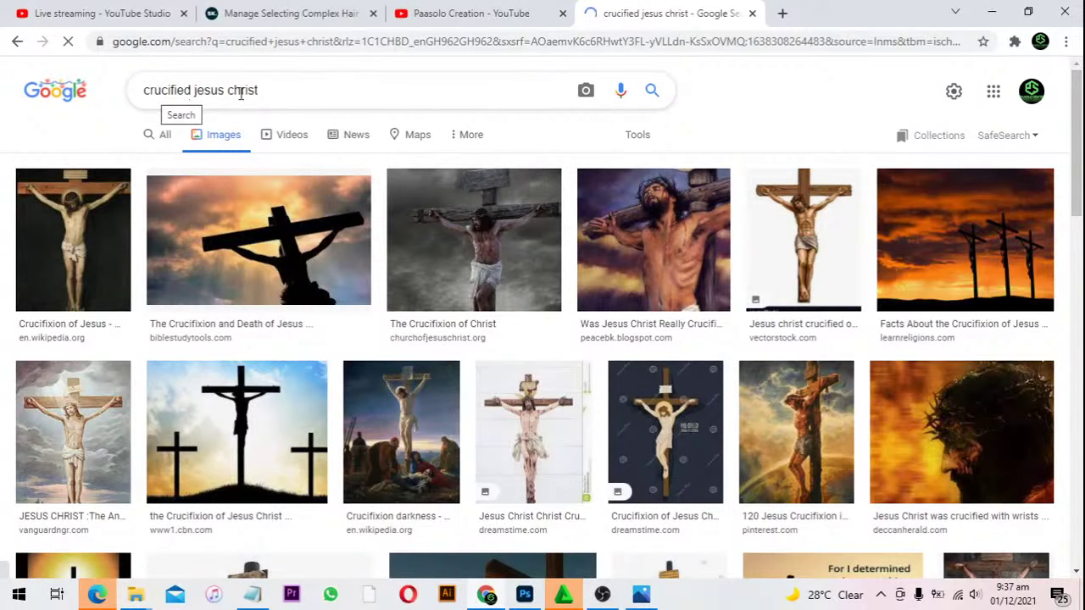
scroll(240, 94, "down", 2)
scroll(628, 346, "down", 3)
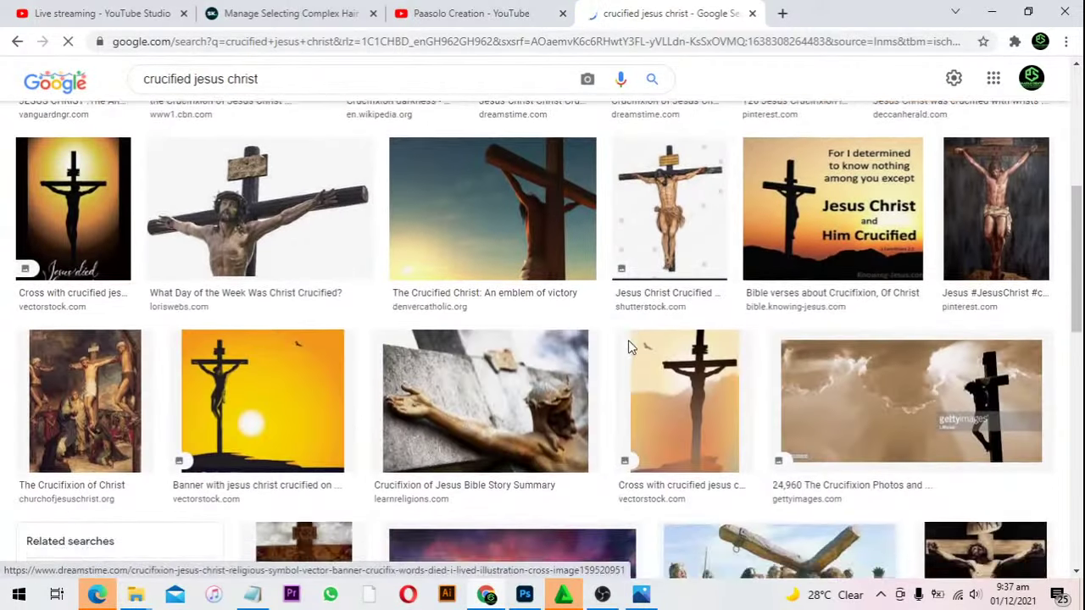
scroll(628, 348, "down", 3)
scroll(628, 347, "down", 2)
scroll(629, 347, "down", 3)
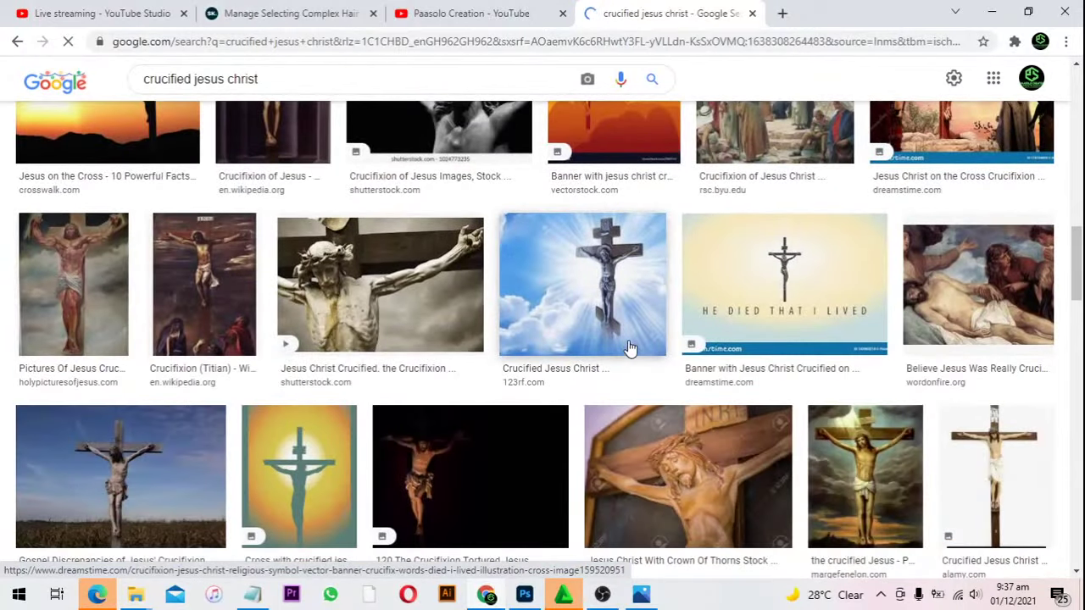
scroll(628, 347, "down", 3)
scroll(628, 347, "down", 3)
scroll(628, 347, "down", 3)
scroll(628, 348, "down", 1)
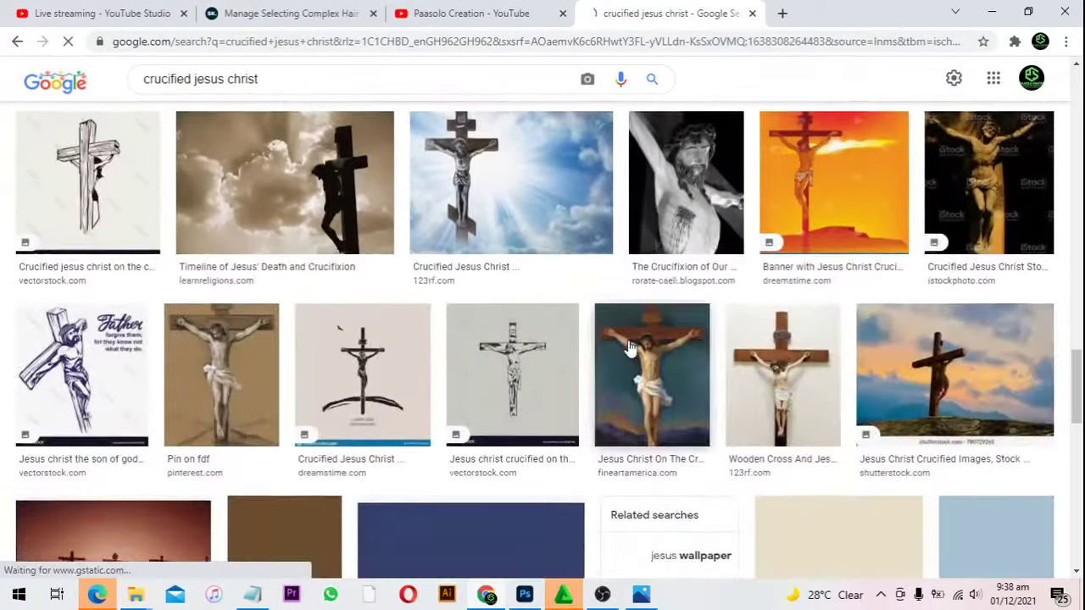
scroll(628, 348, "down", 4)
scroll(467, 218, "up", 6)
scroll(346, 79, "up", 1)
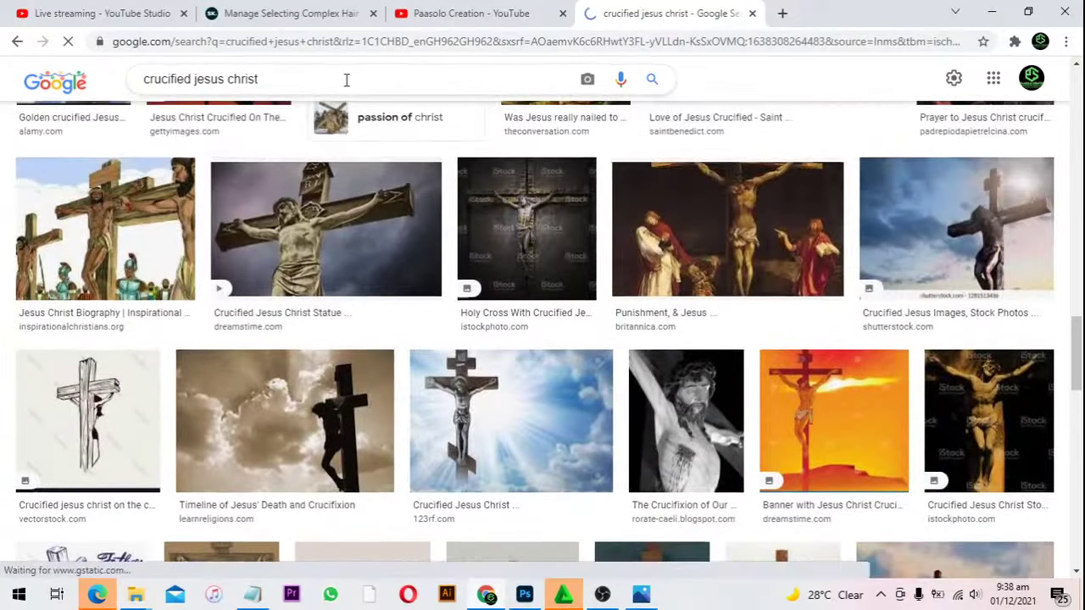
left_click(346, 79)
Refine the image search to 'crucified jesus christ with blood' and browse the results
type("wi")
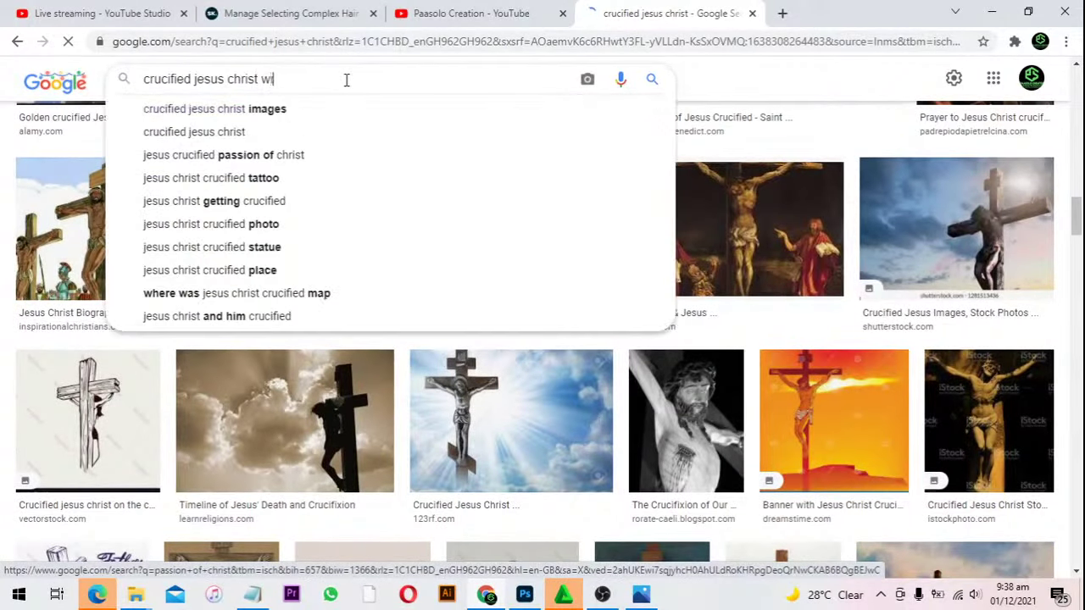
type("th b")
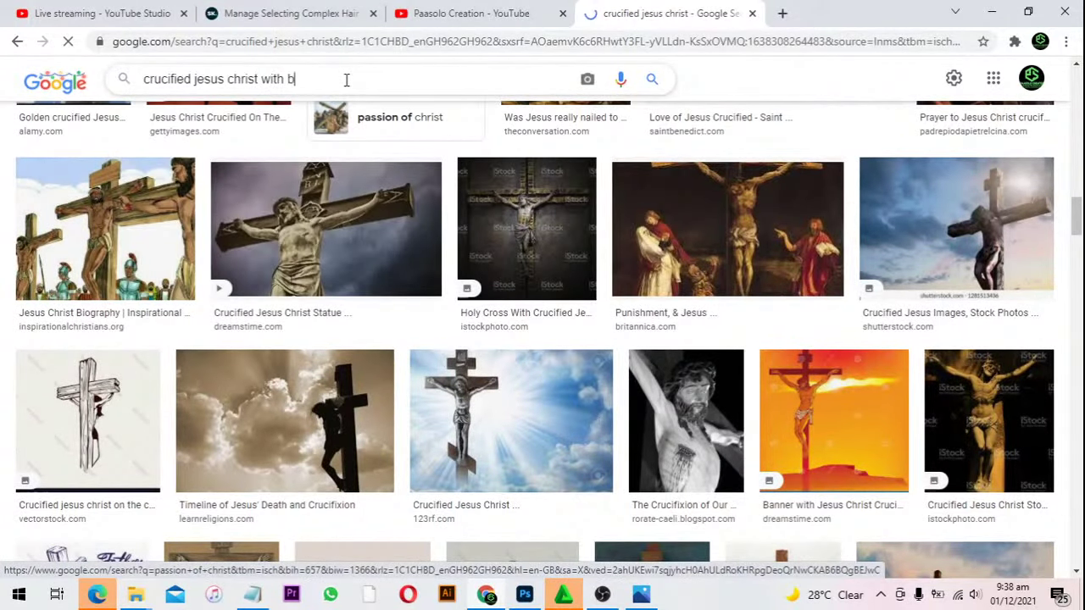
type("lood")
key("Return")
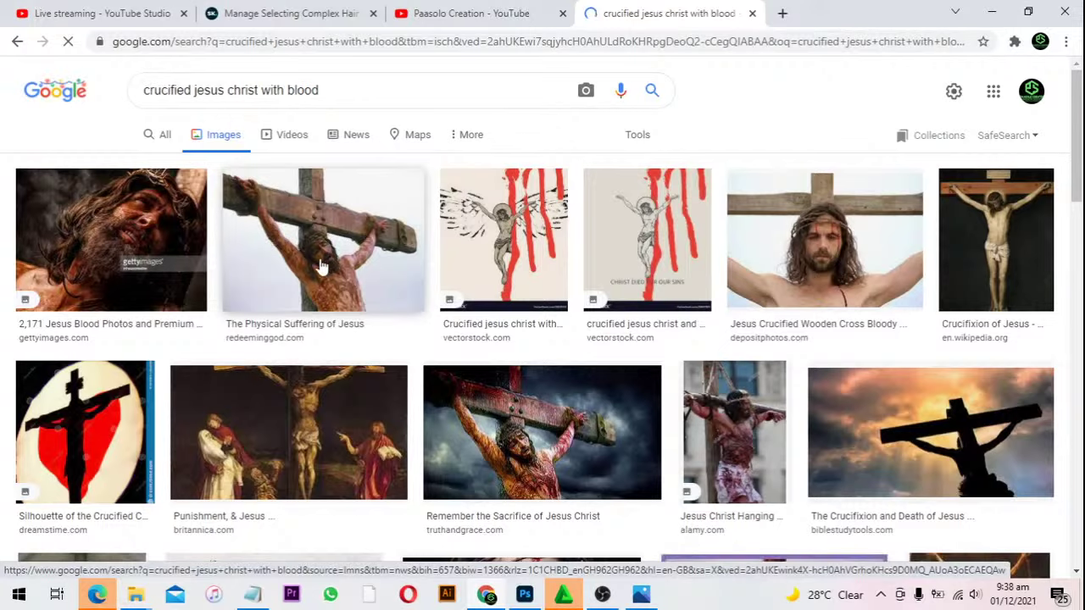
scroll(329, 283, "down", 1)
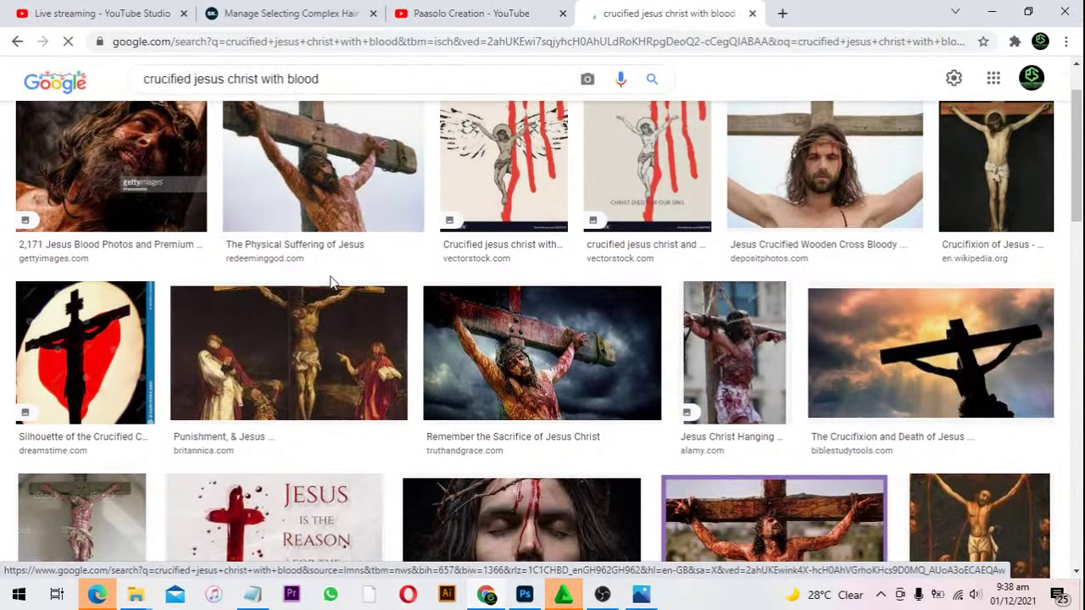
scroll(331, 282, "down", 2)
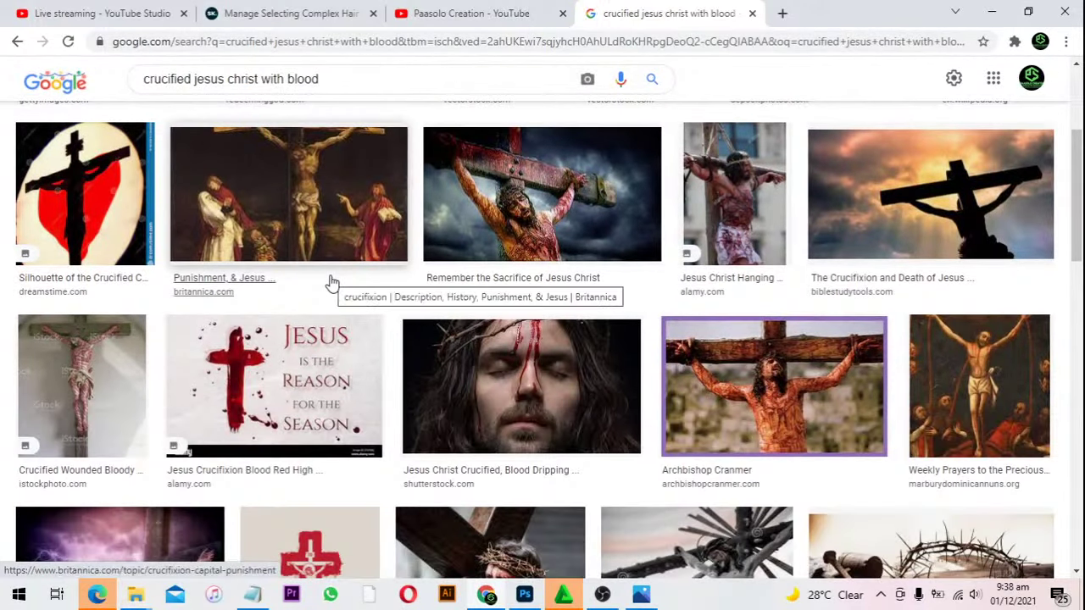
scroll(331, 282, "down", 2)
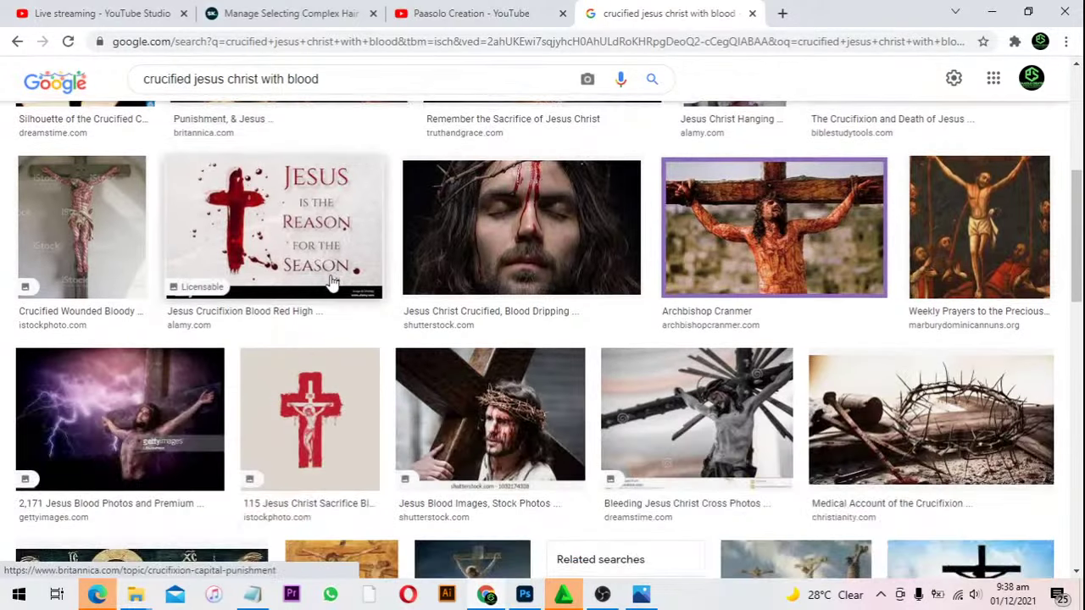
scroll(331, 283, "down", 2)
scroll(332, 282, "up", 4)
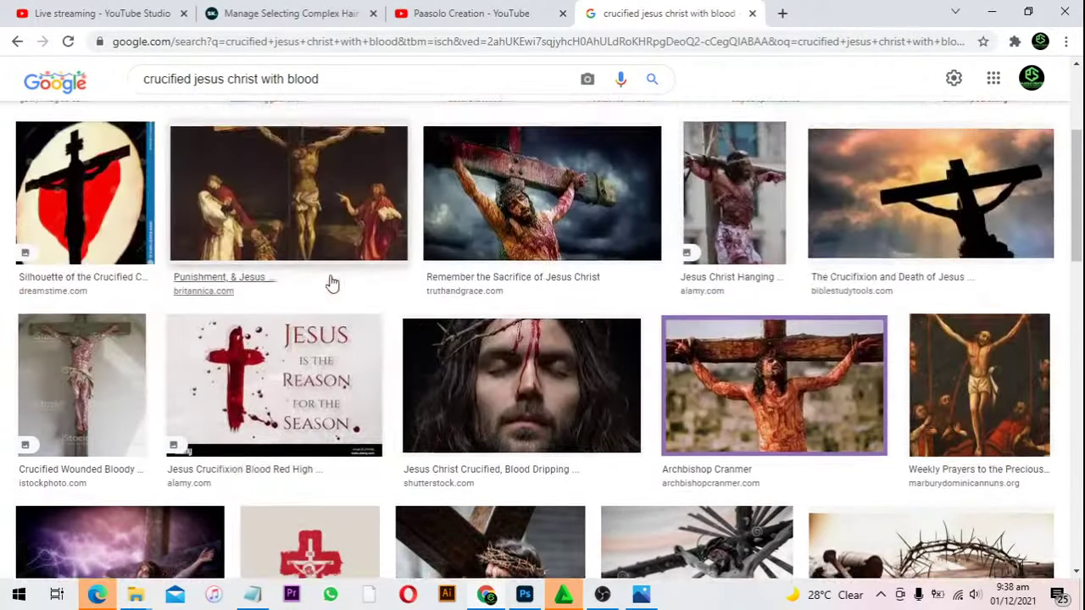
scroll(331, 282, "up", 2)
scroll(331, 282, "up", 1)
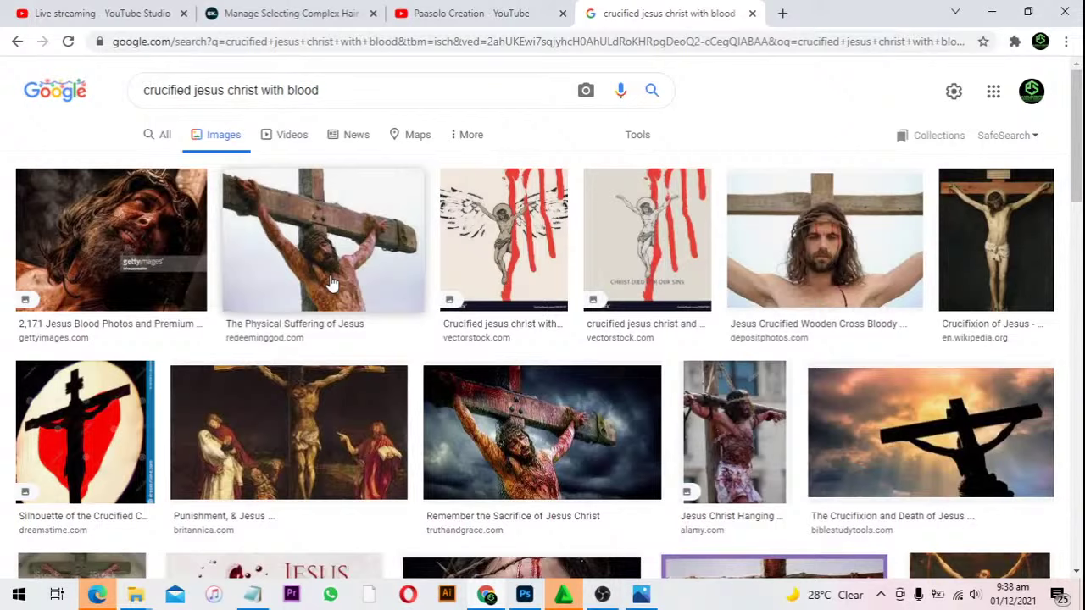
scroll(331, 283, "down", 2)
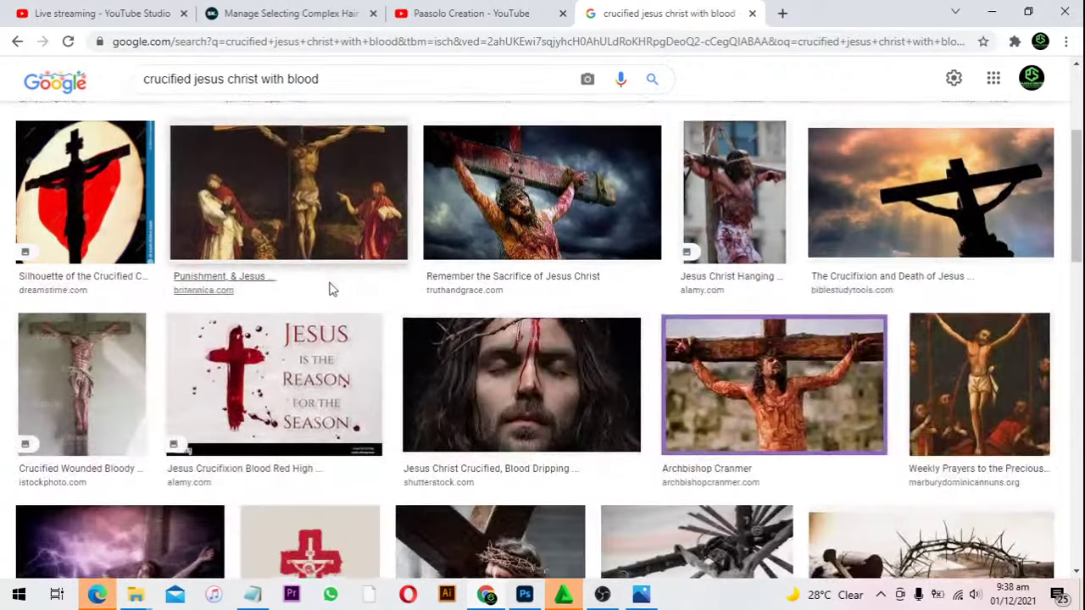
scroll(331, 283, "down", 3)
scroll(331, 282, "down", 3)
scroll(331, 291, "down", 2)
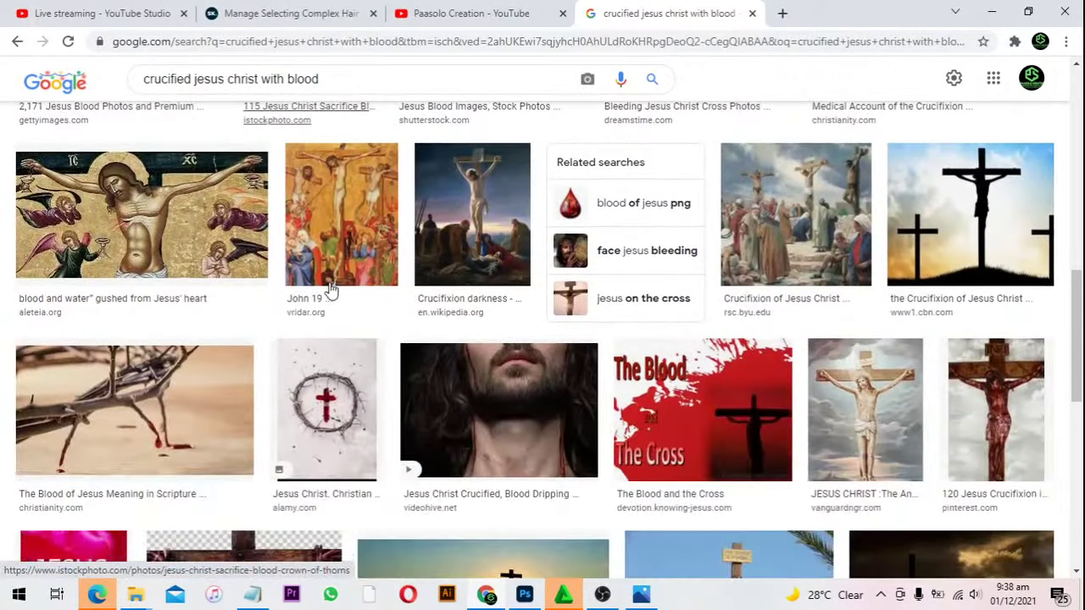
scroll(332, 290, "down", 1)
scroll(332, 291, "down", 3)
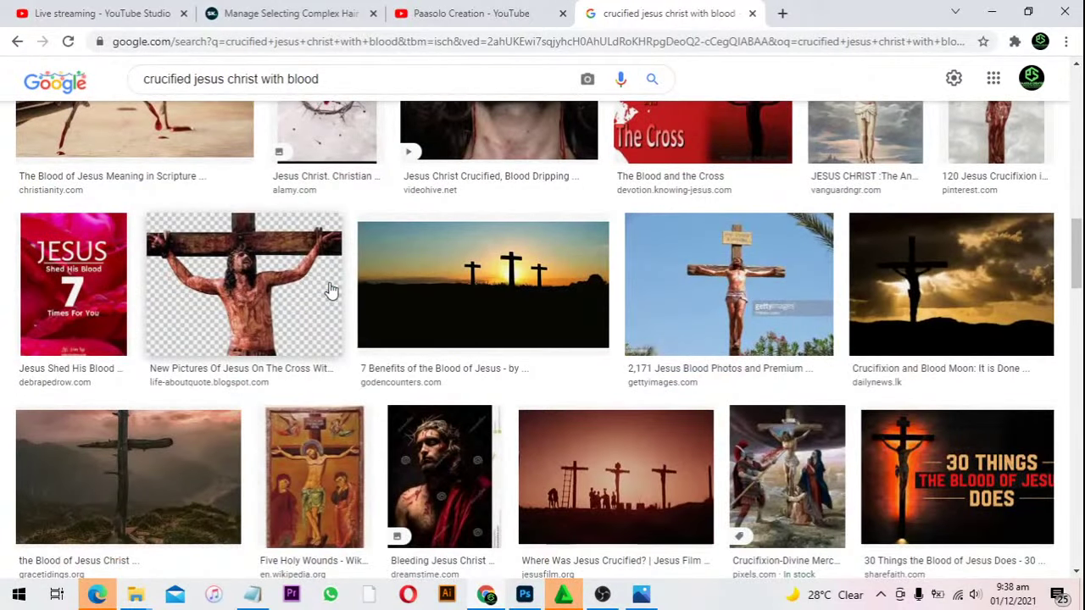
scroll(332, 291, "down", 3)
scroll(331, 290, "down", 3)
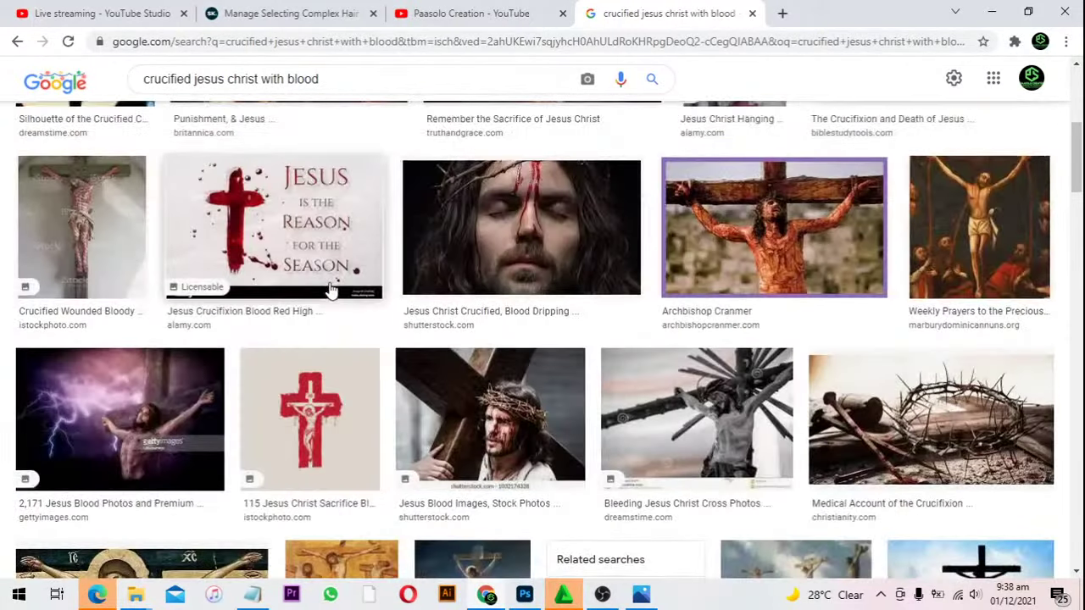
Copy the Shutterstock image of Jesus carrying the cross and return to Photoshop
left_click(526, 439)
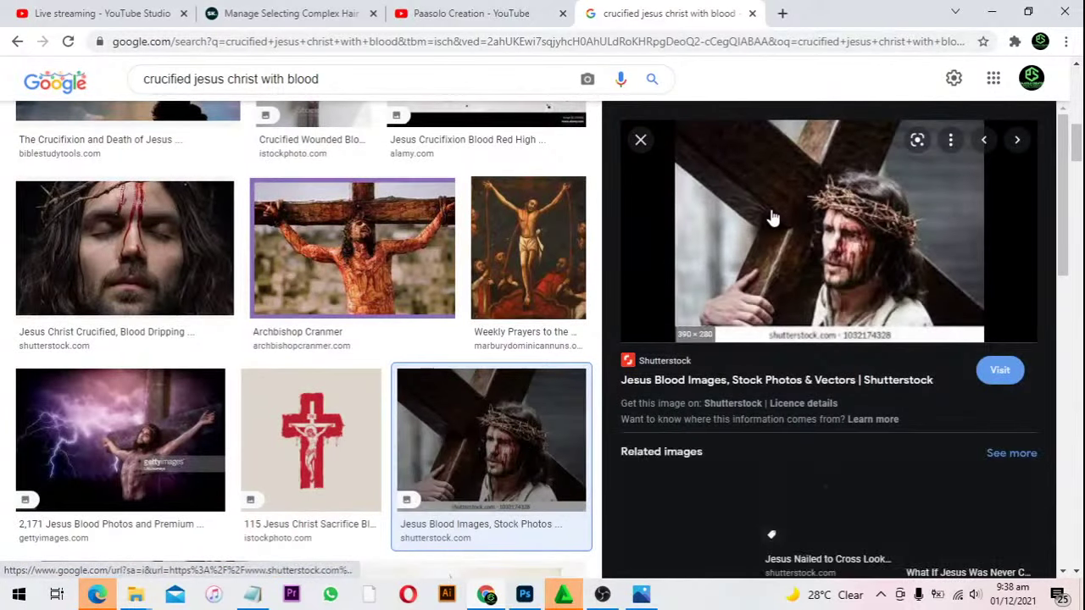
right_click(829, 188)
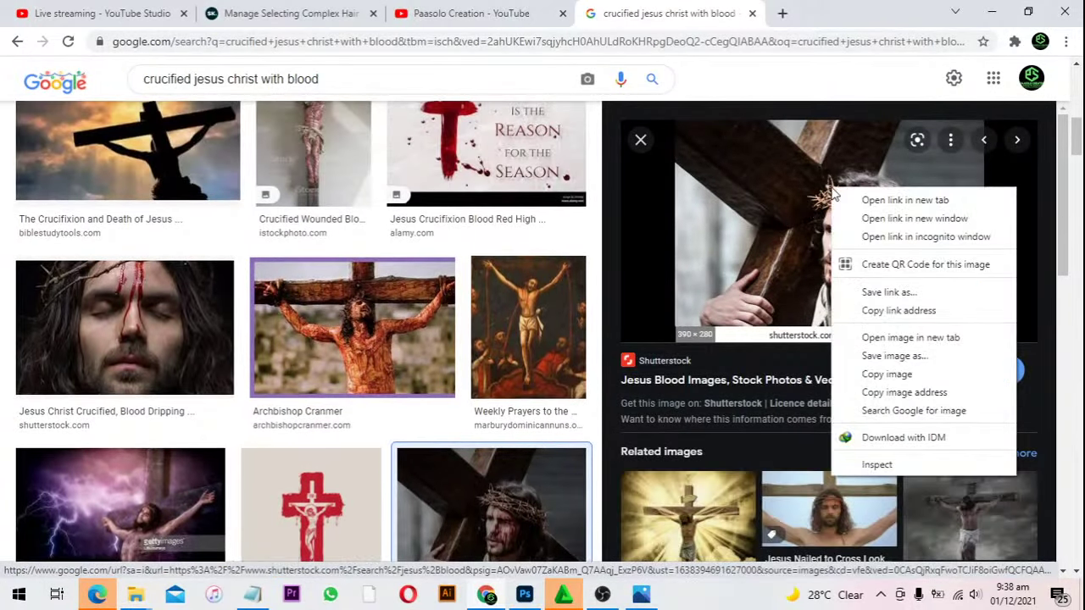
left_click(887, 375)
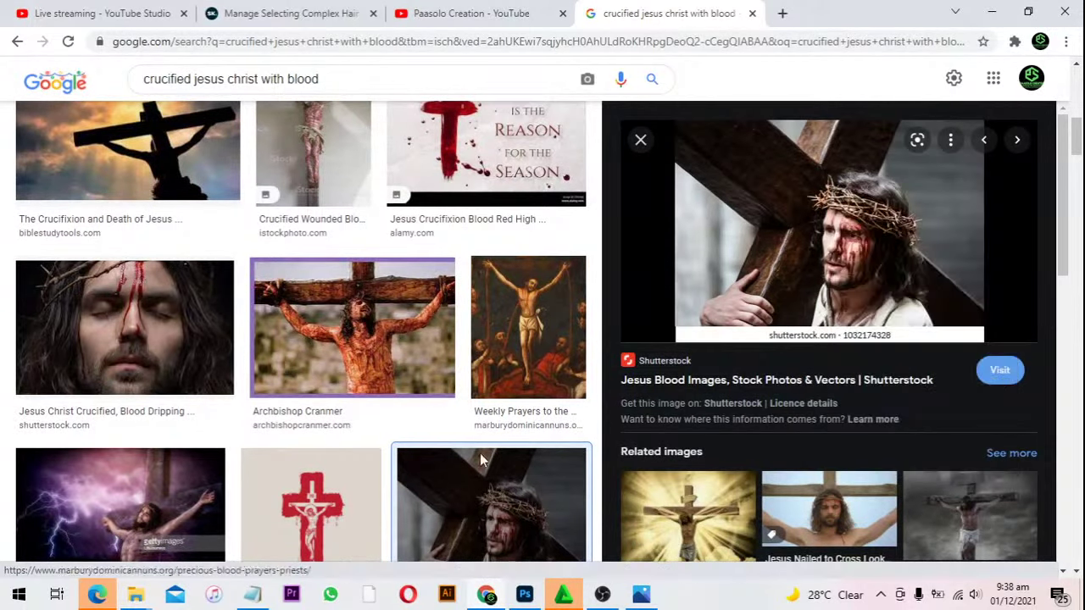
left_click(524, 594)
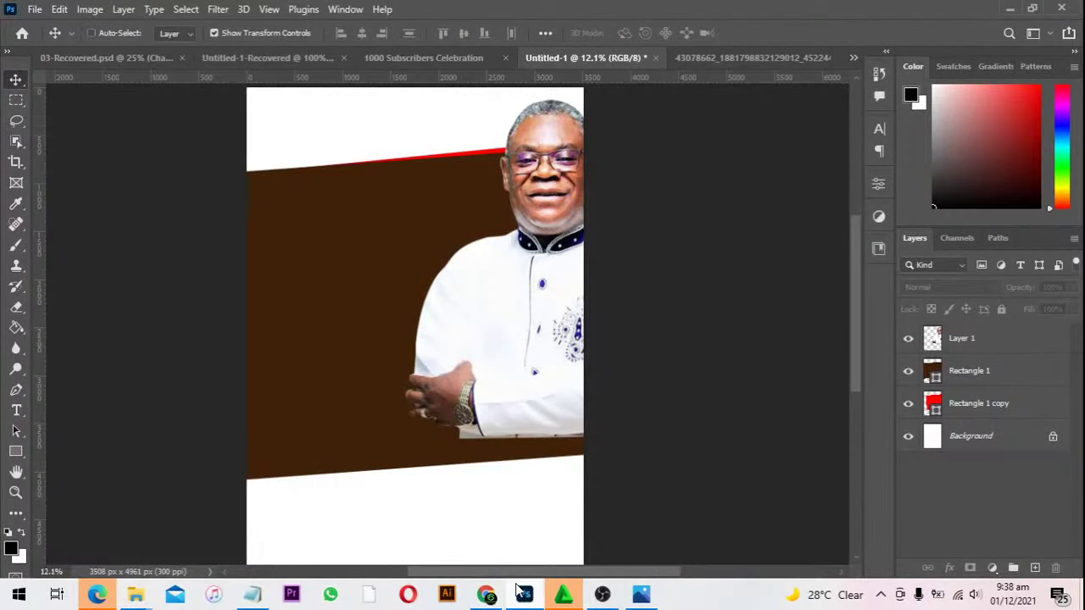
Paste the Jesus photo, scale it to about 162%, and place it upper left behind the pastor
key("ctrl+v")
key("ctrl+t")
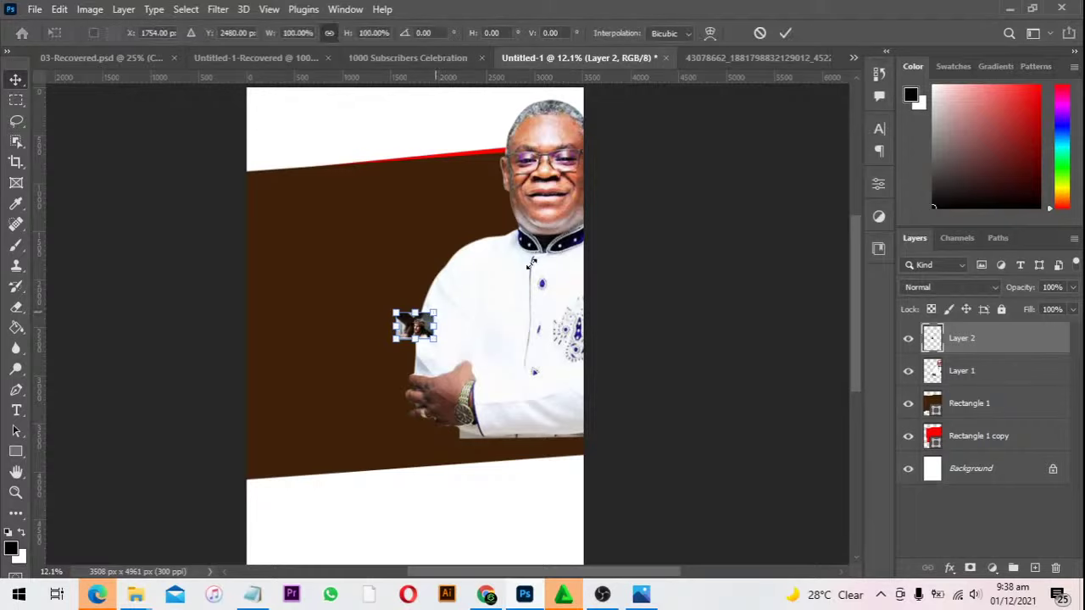
left_click_drag(532, 266, 521, 250)
key("Return")
mouse_move(438, 304)
left_mouse_down()
mouse_move(437, 317)
mouse_move(404, 290)
left_mouse_up()
left_click_drag(485, 223, 549, 176)
left_click_drag(448, 280, 457, 239)
key("Return")
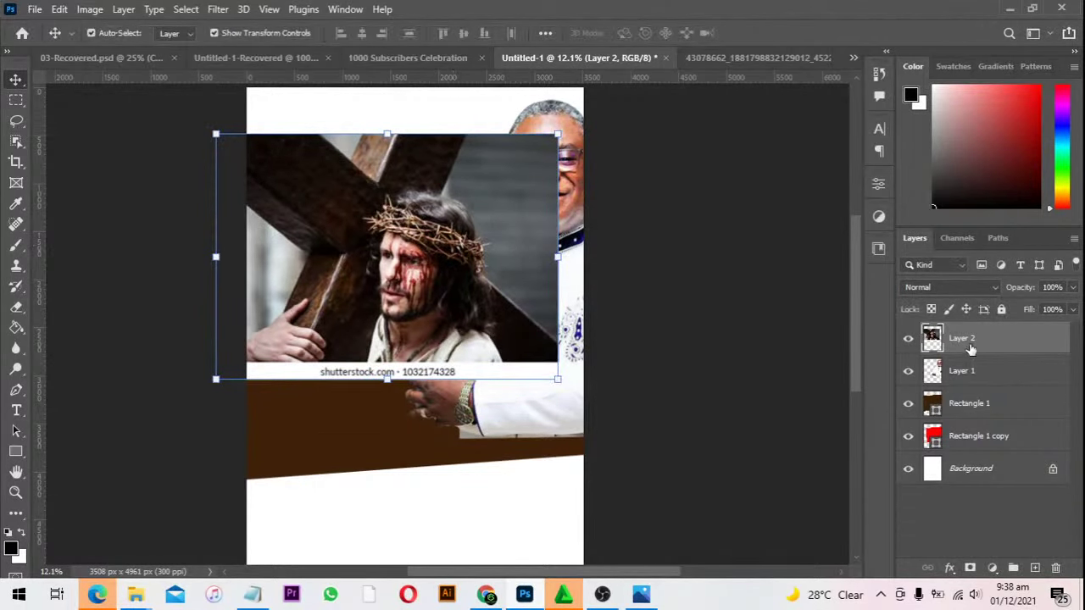
left_click_drag(971, 349, 969, 383)
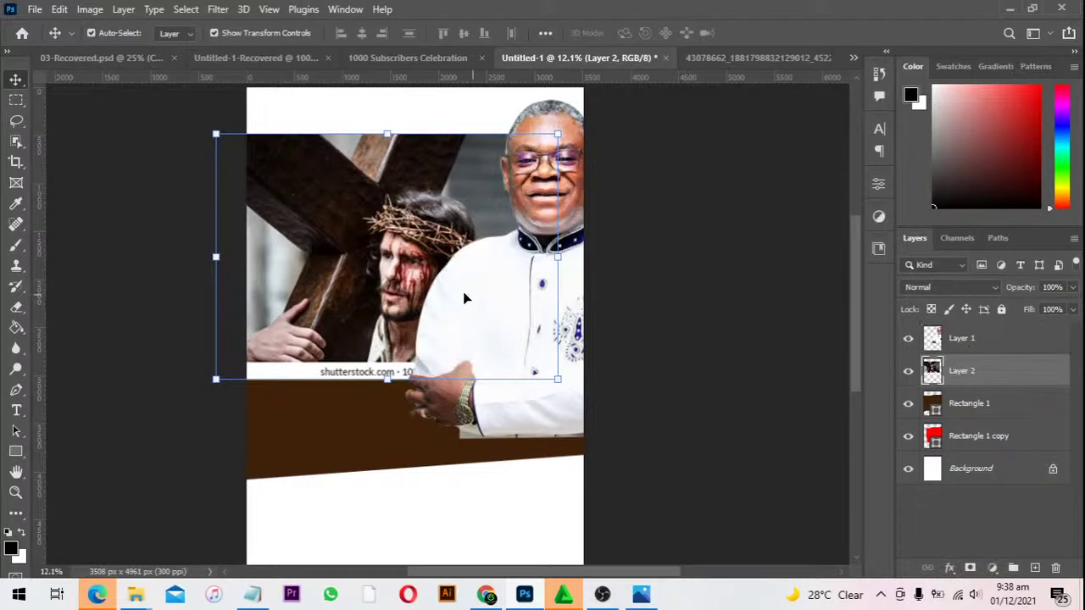
left_click_drag(429, 241, 406, 242)
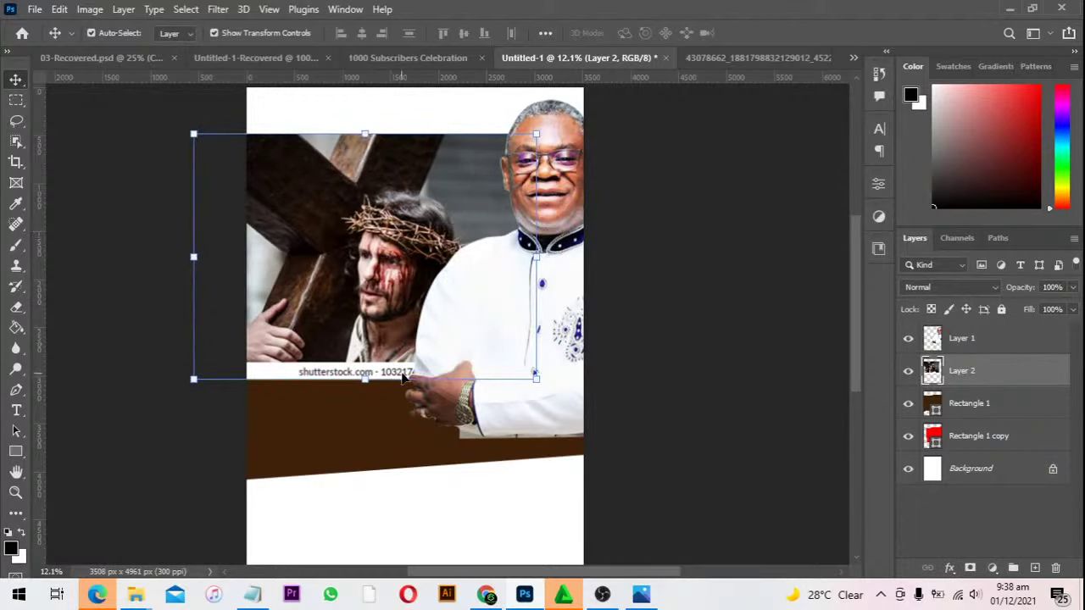
Copy the image area above the shutterstock watermark to Layer 3 and delete the original Layer 2
key("m")
left_click_drag(581, 424, 280, 379)
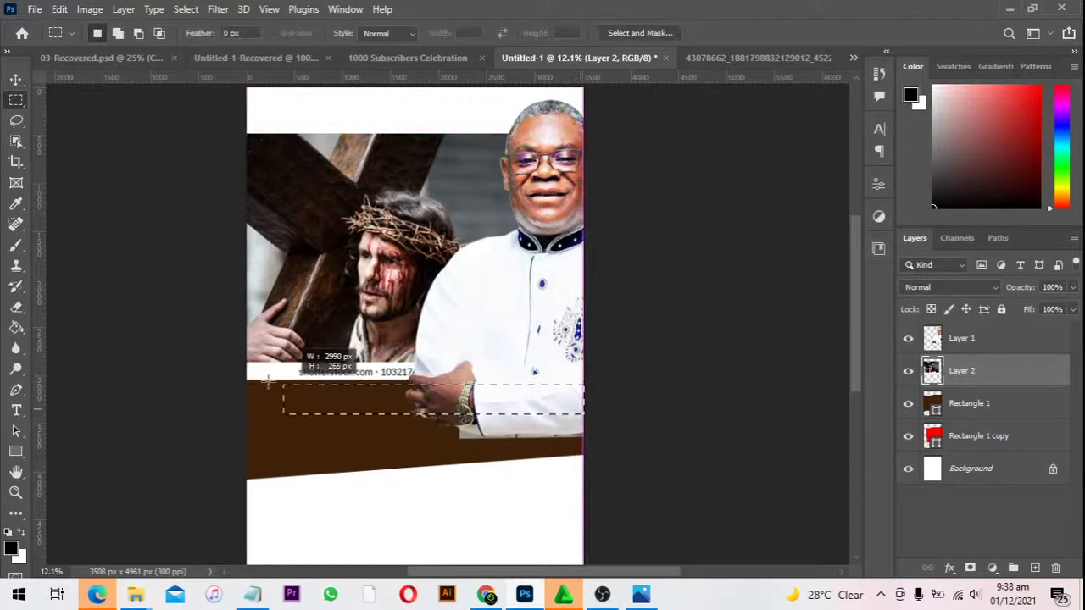
left_click(192, 294)
left_click_drag(247, 114, 585, 359)
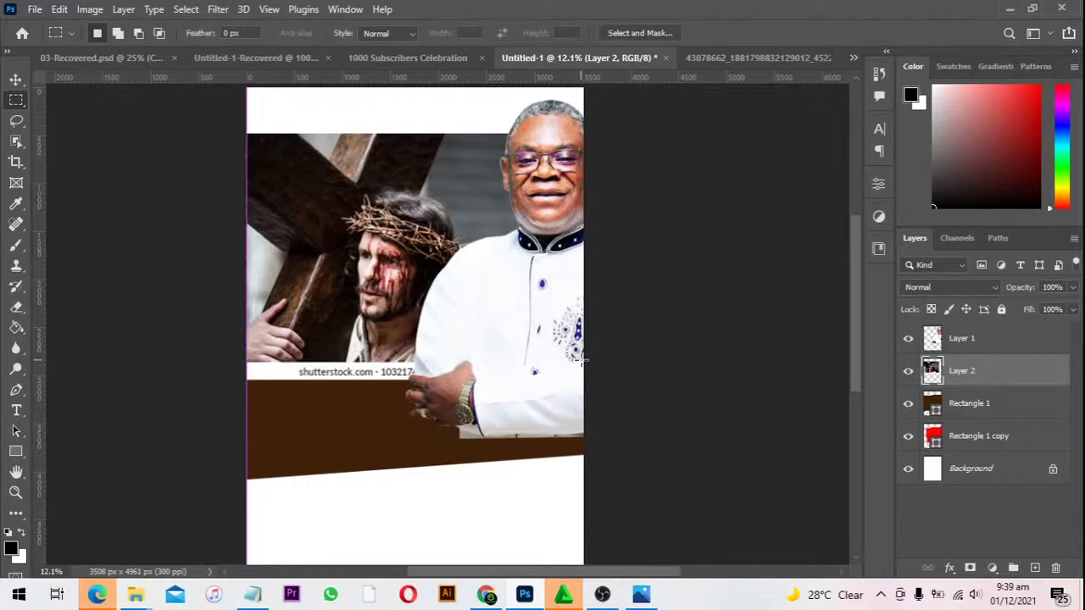
key("j")
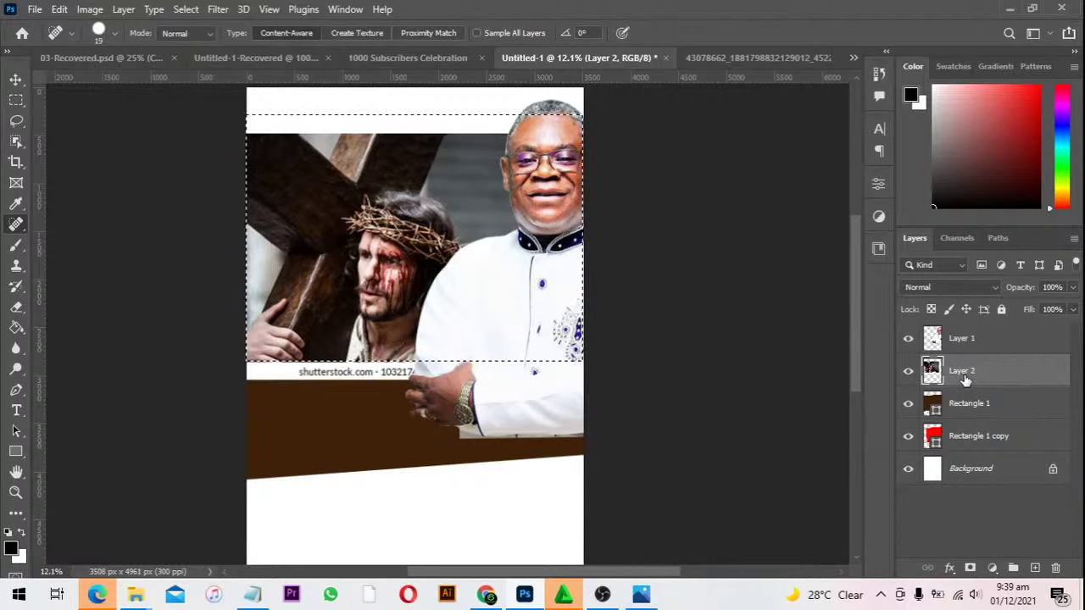
key("ctrl+j")
left_click(976, 401)
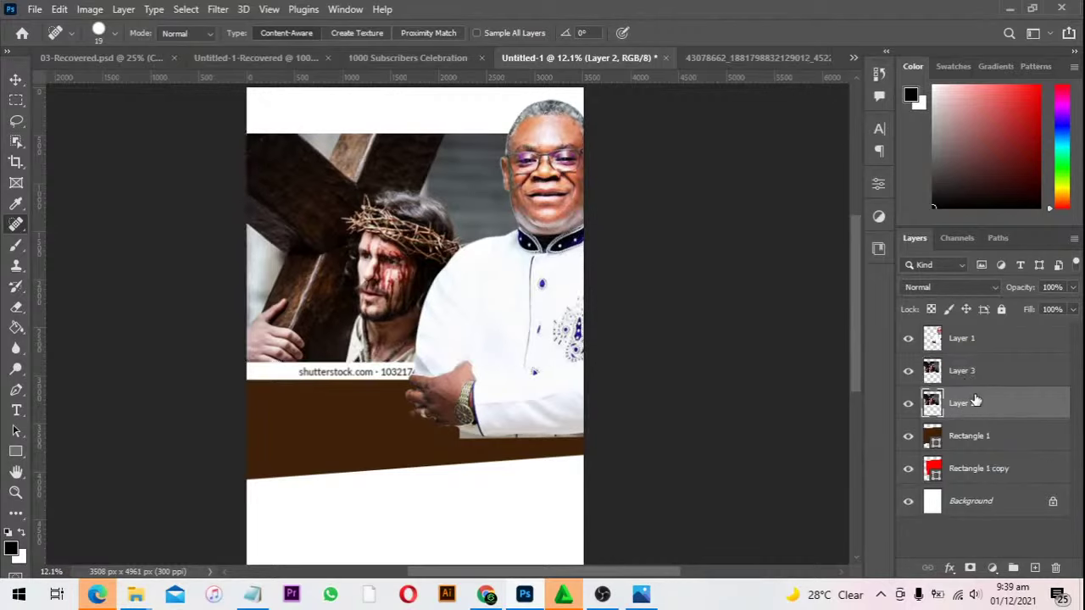
key("Delete")
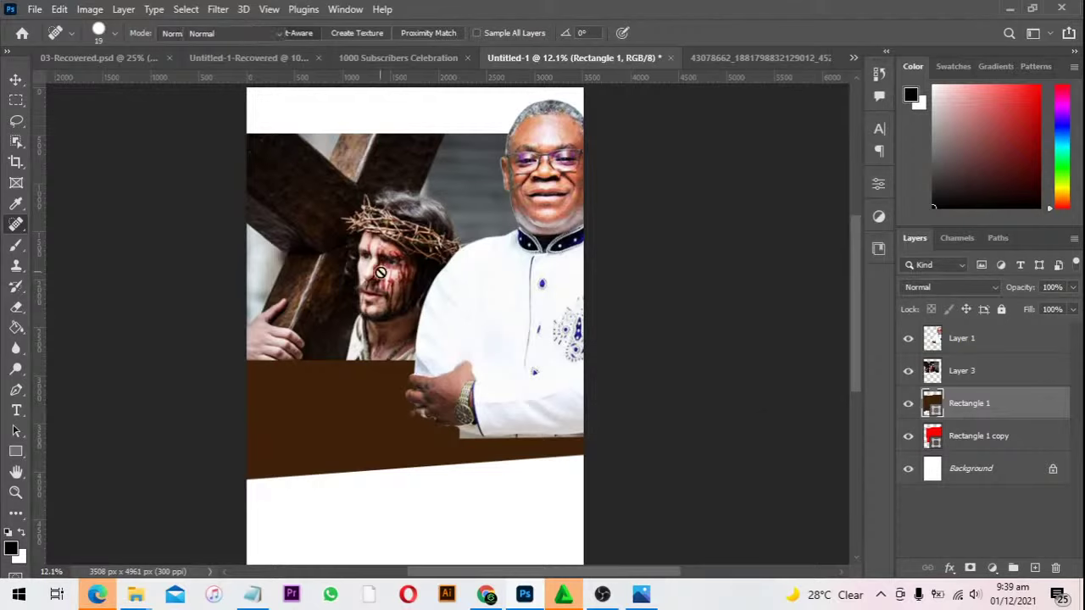
Dismiss the rasterize prompts on the brown band and reselect Layer 3
key("b")
left_click(381, 272)
left_click(543, 230)
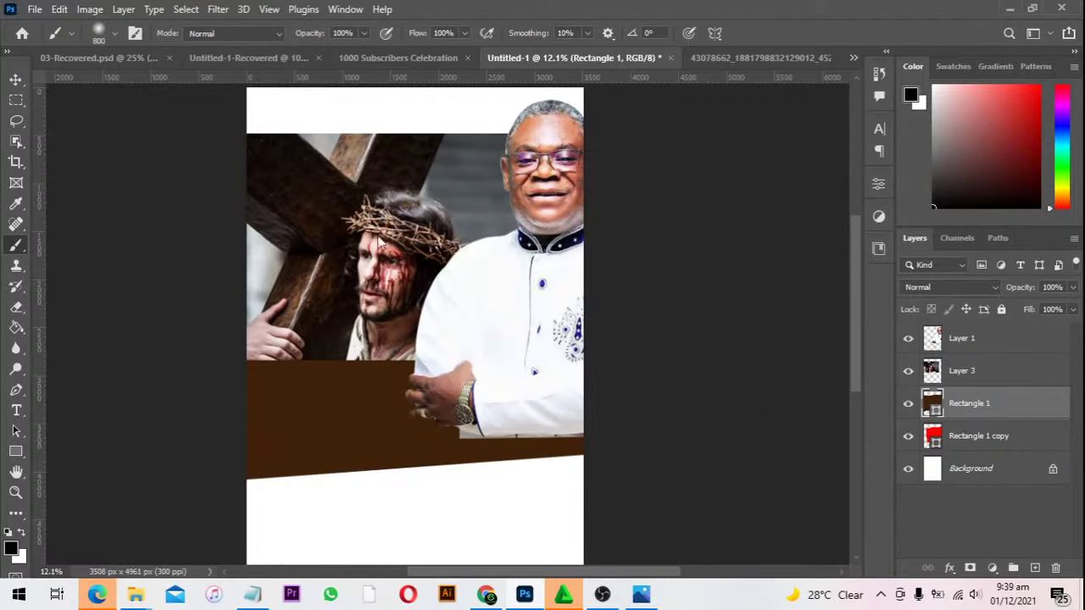
left_click(338, 237)
left_click(545, 231)
key("v")
left_click(344, 218)
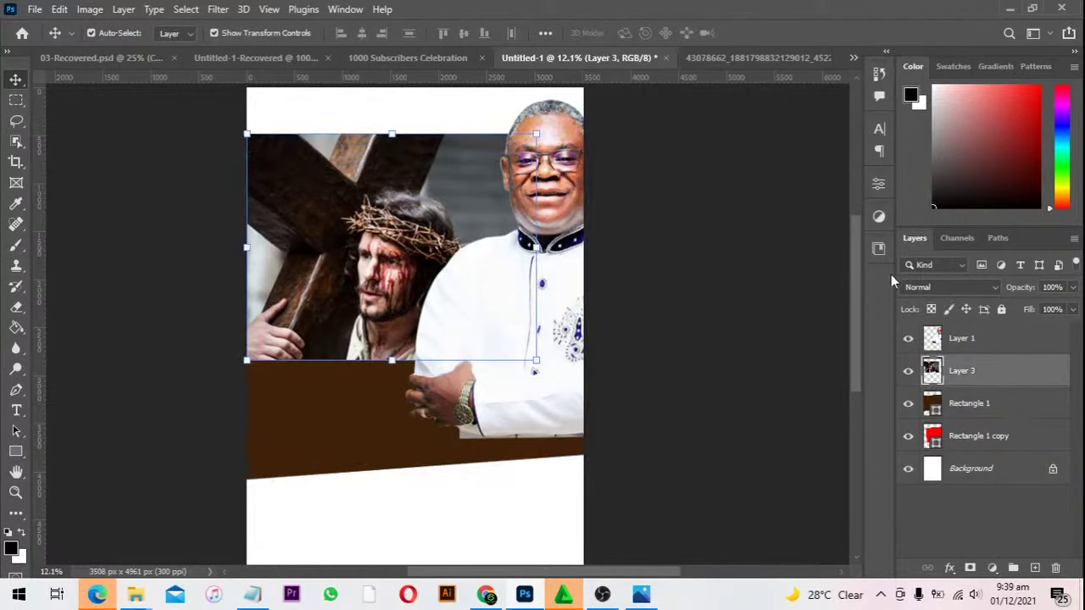
Set Layer 3's blend mode to Color Dodge and its opacity to 60%
left_click(947, 288)
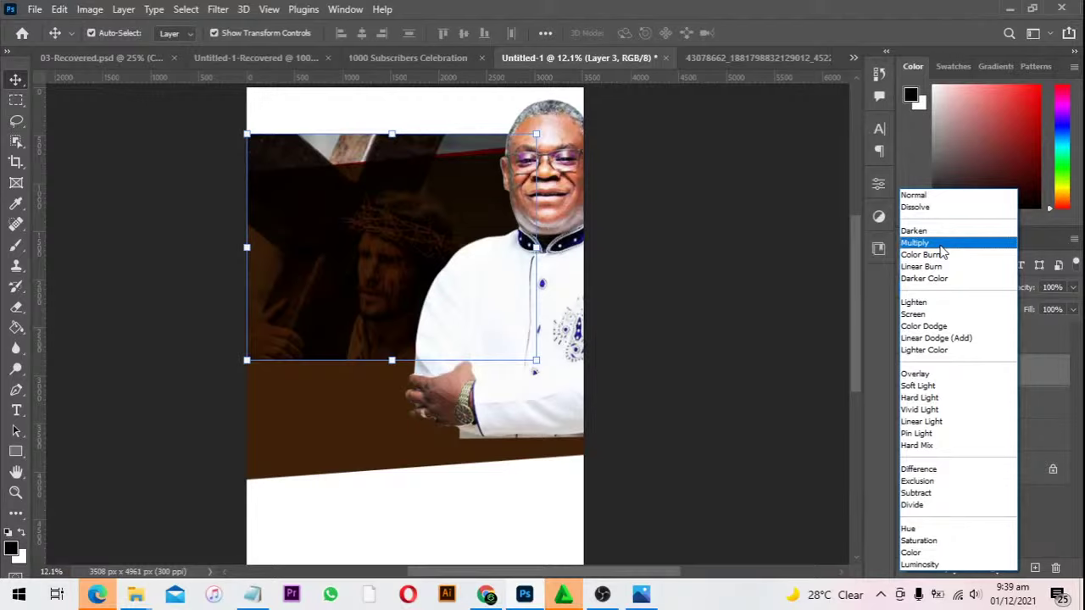
left_click(932, 254)
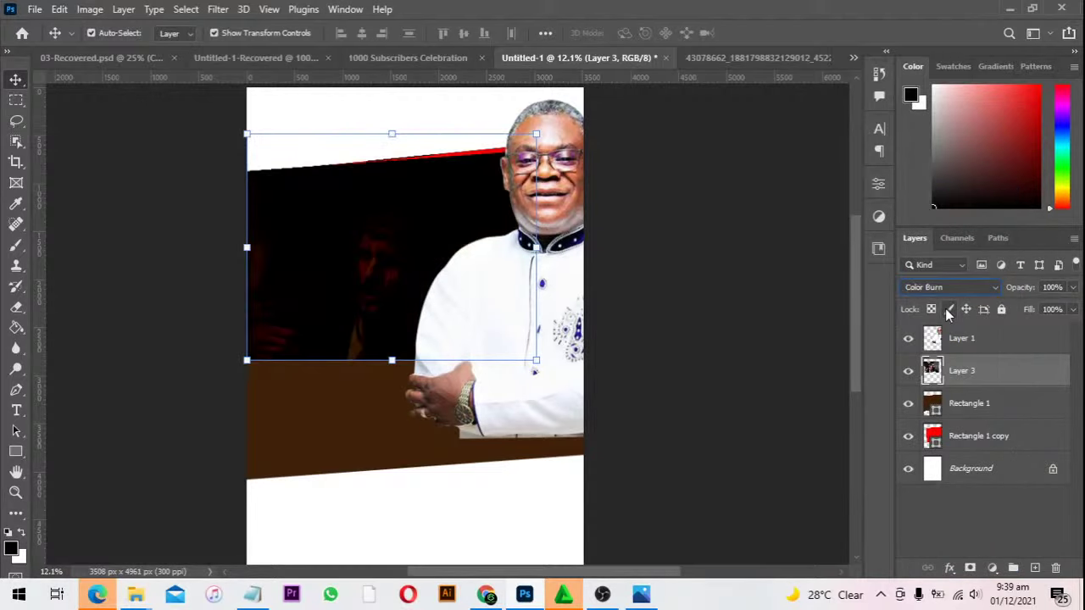
key("Down")
key("Down")
key("Down")
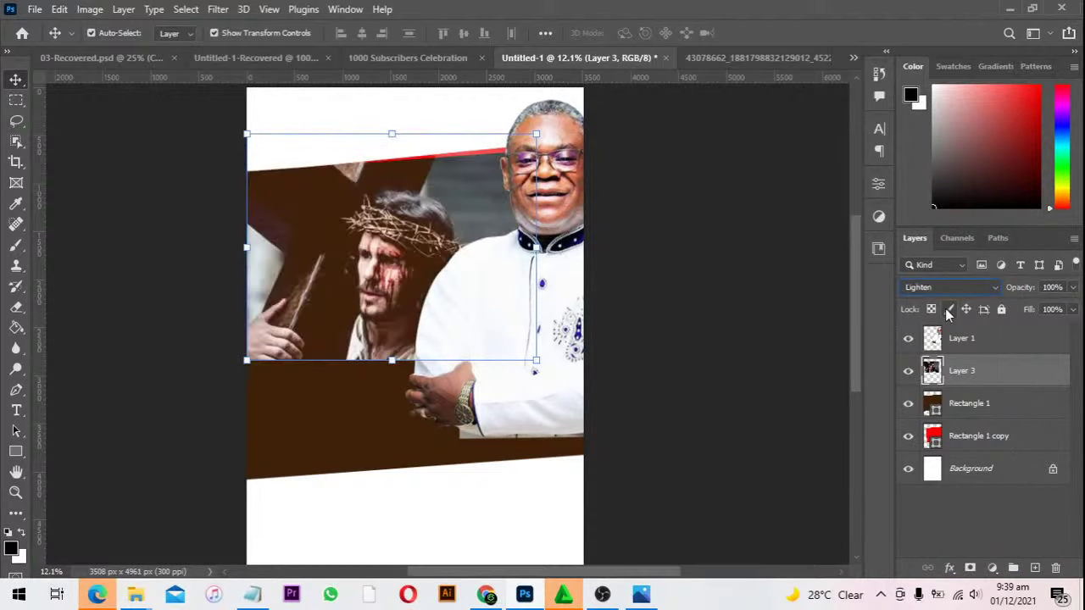
key("Down")
key("Down")
key("Down")
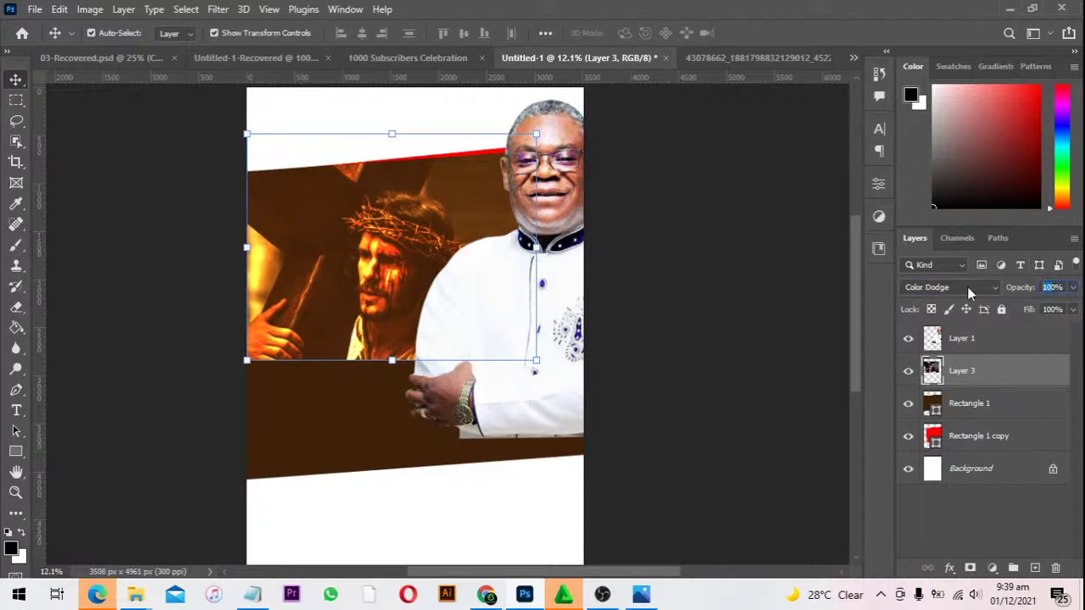
type("60")
key("Return")
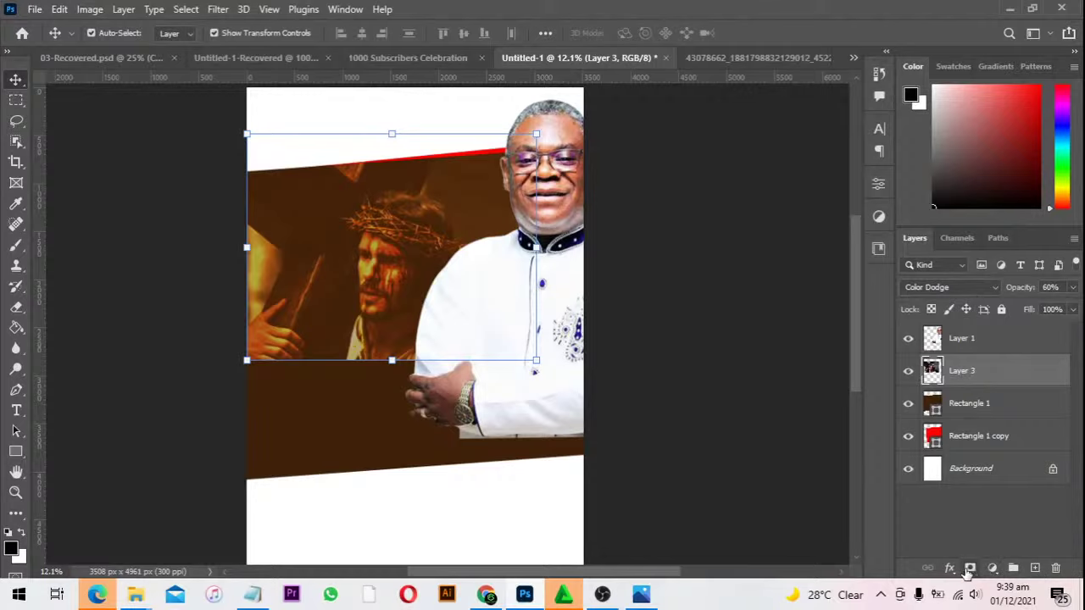
Mask Layer 3 and paint black with an 1100 px brush to fade its bottom edge
left_click(969, 568)
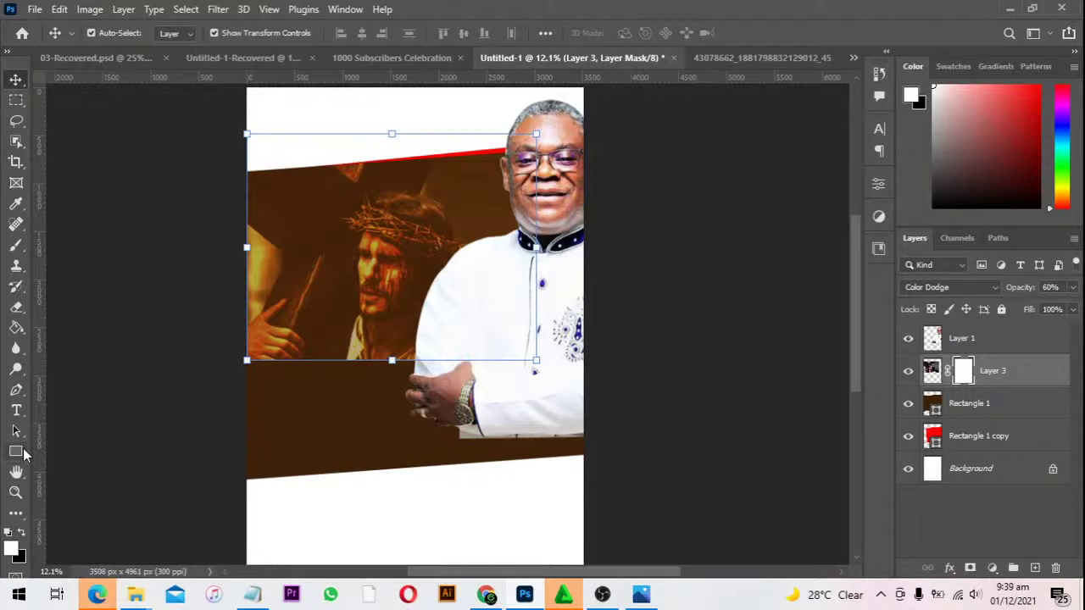
left_click(15, 245)
right_click(13, 254)
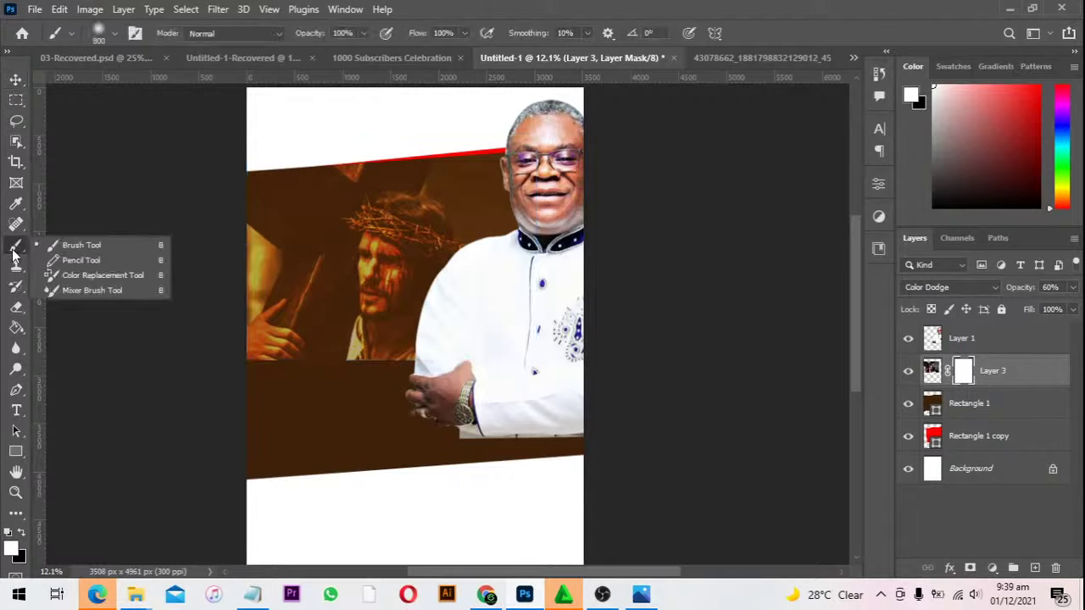
left_click(85, 245)
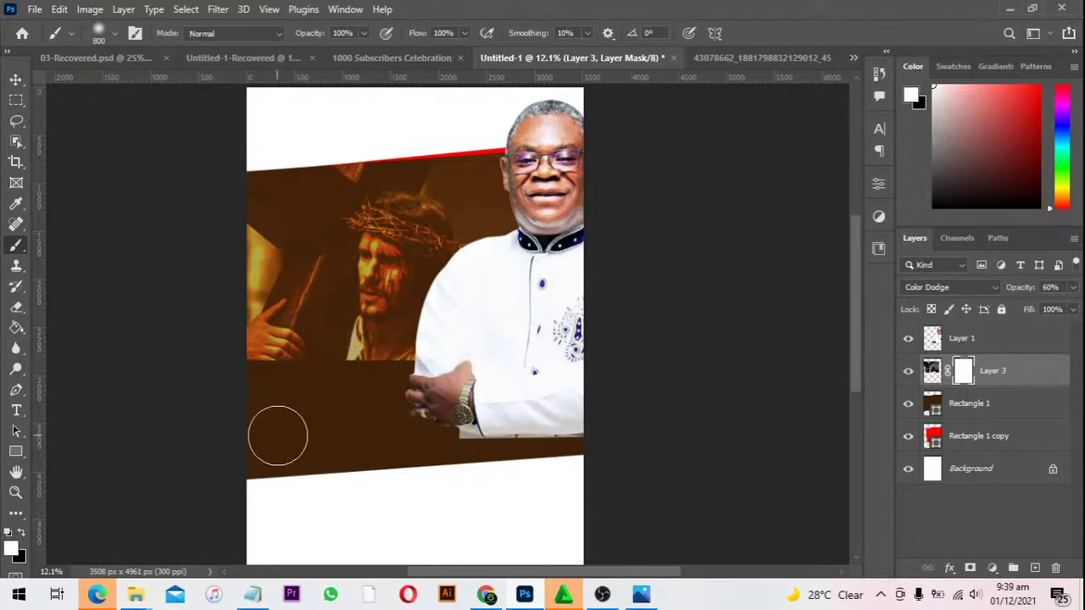
key("bracketright")
key("bracketright")
key("bracketright")
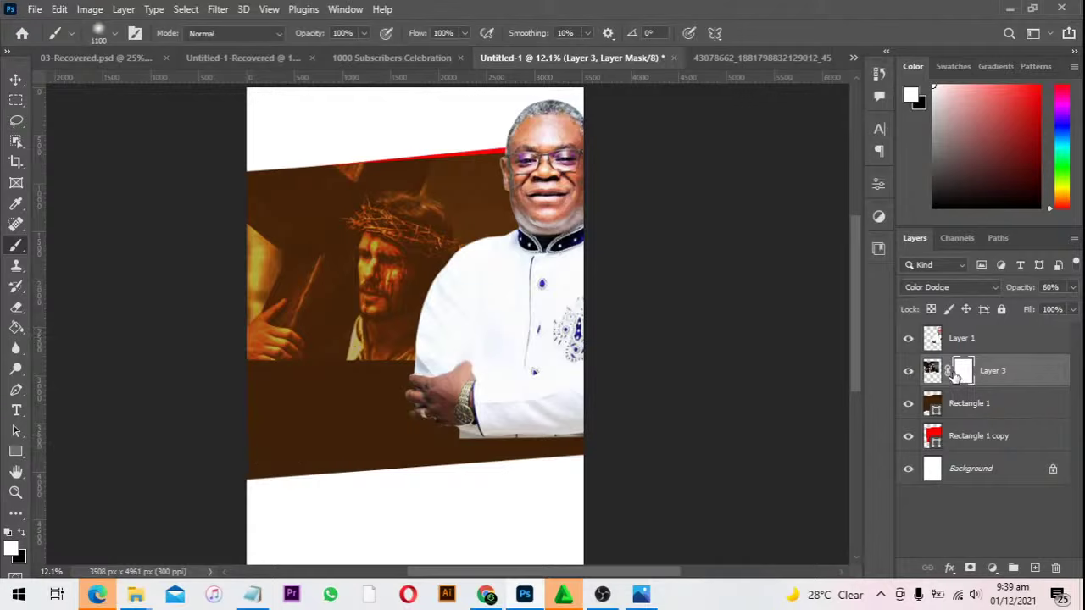
left_click(23, 533)
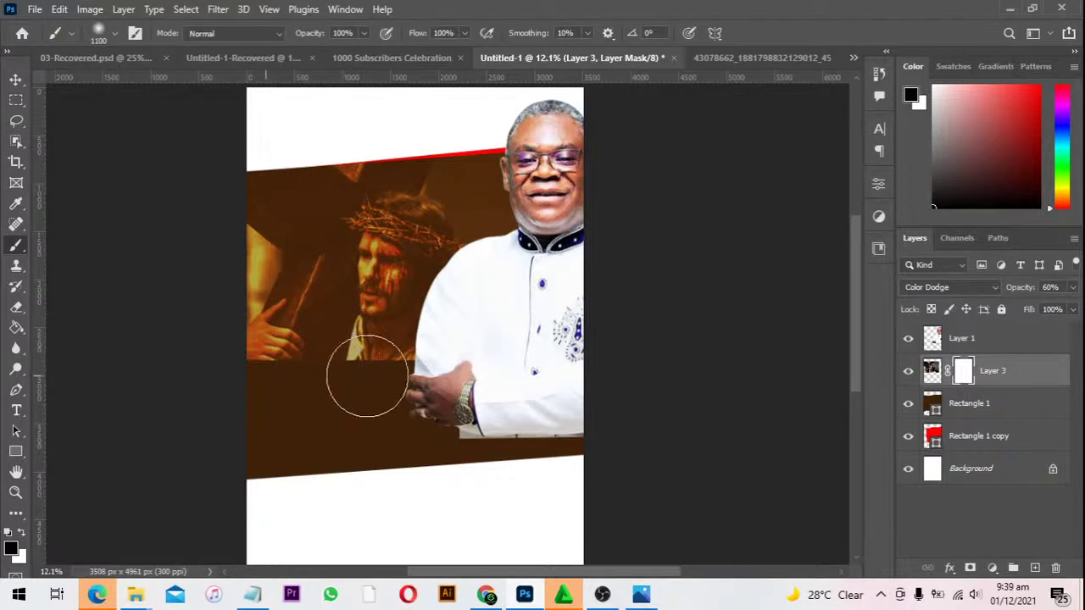
left_click_drag(367, 377, 305, 364)
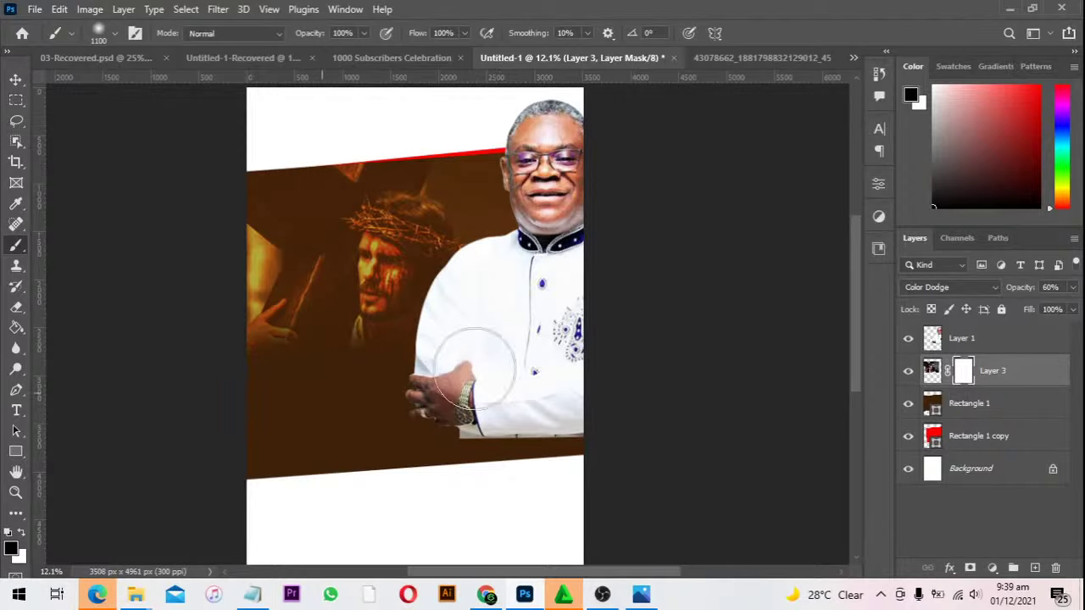
Nudge the Jesus image and scale it up to about 127%
key("v")
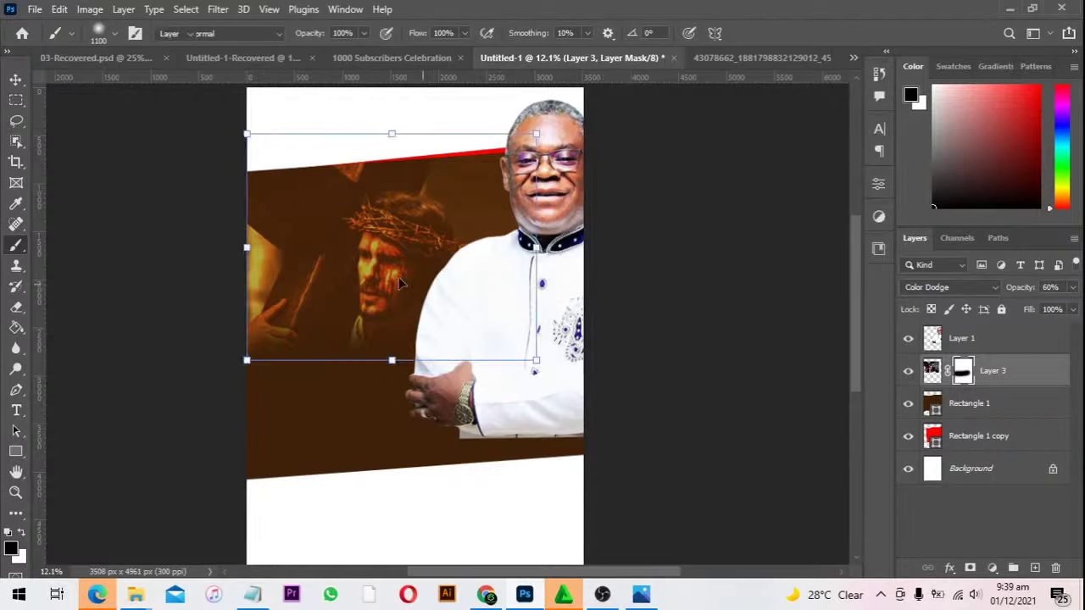
left_click_drag(405, 273, 419, 266)
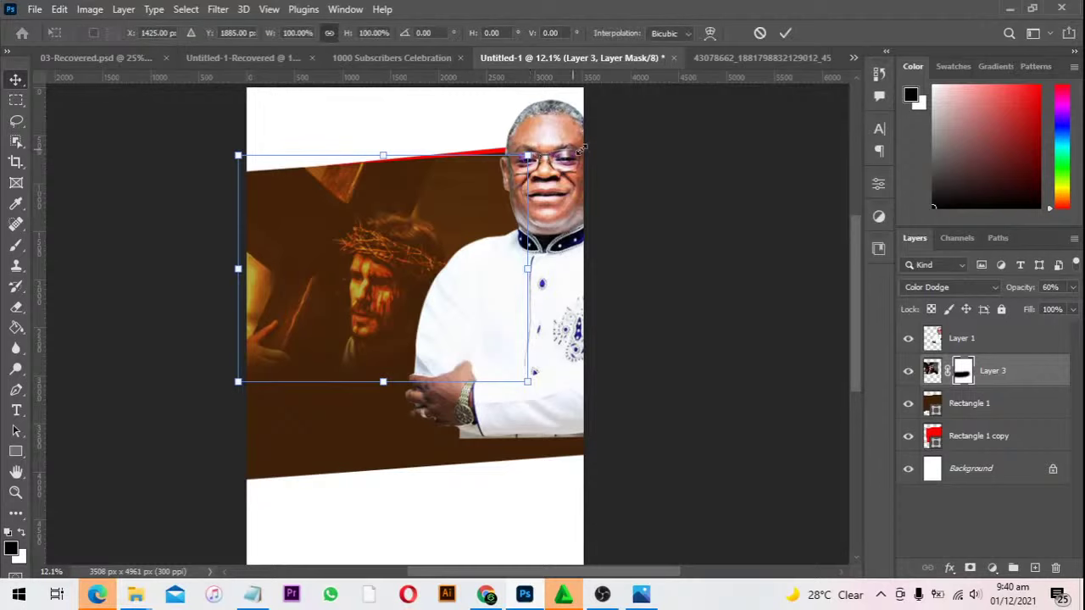
left_click_drag(237, 155, 197, 123)
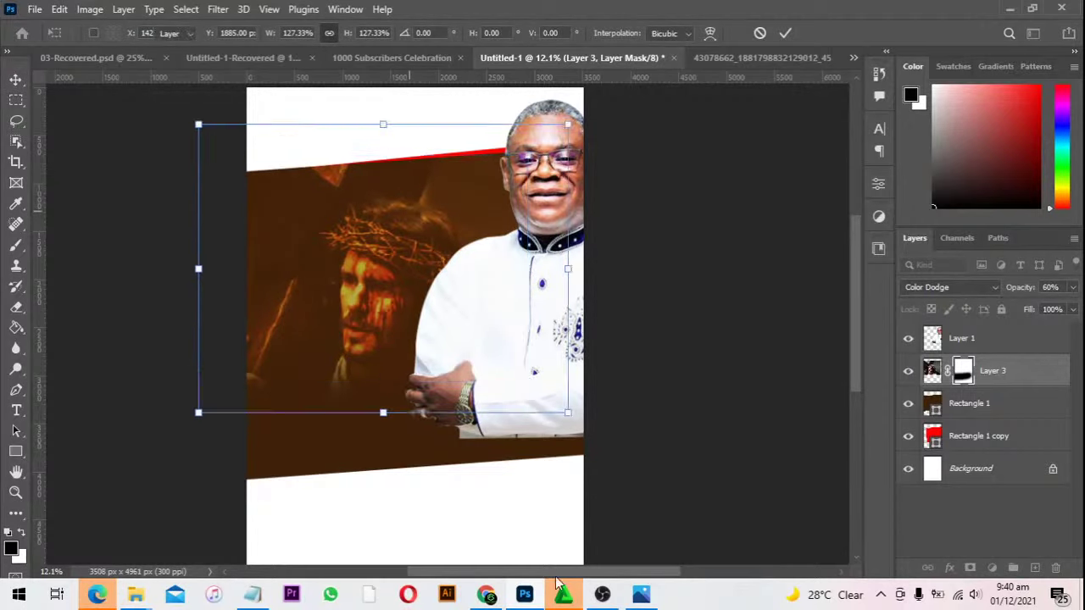
key("Return")
View the Dry Bones flyer in Photos, then open its 249846953 JPG from Downloads in Photoshop
left_click(642, 595)
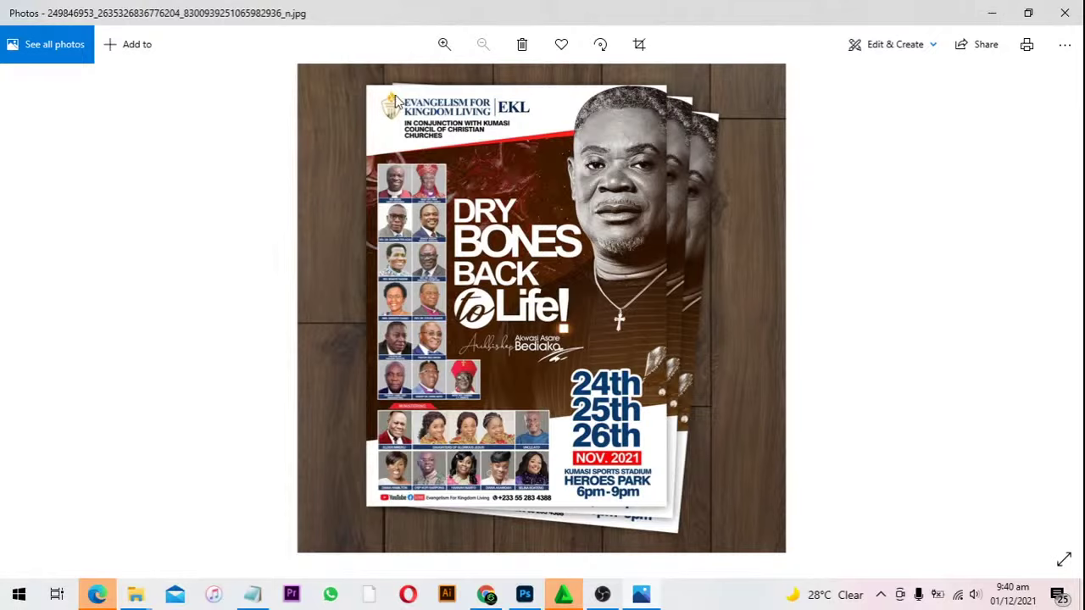
left_click(156, 598)
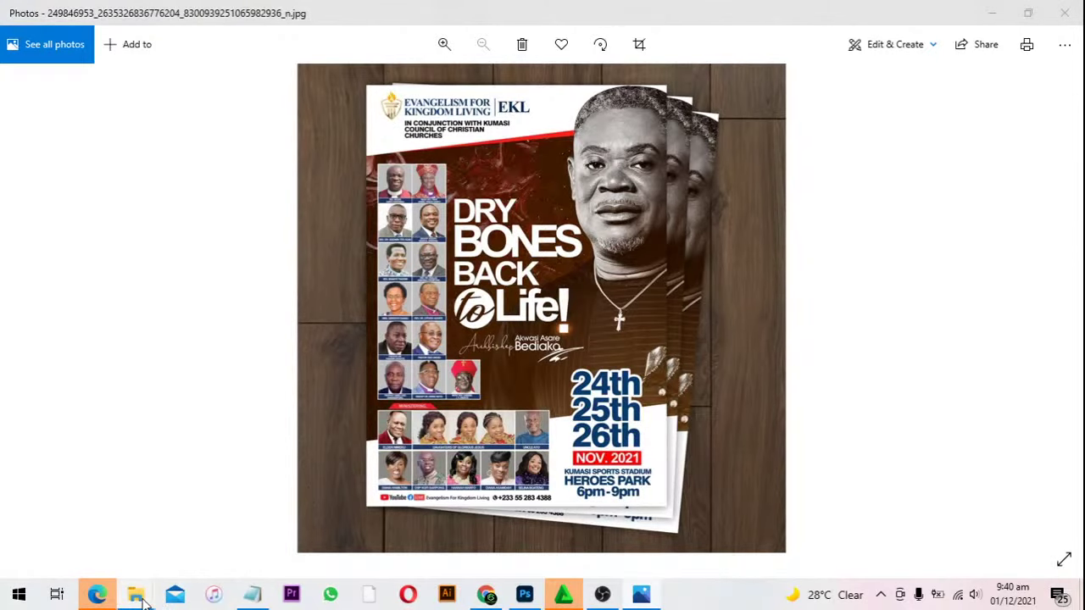
left_click(109, 555)
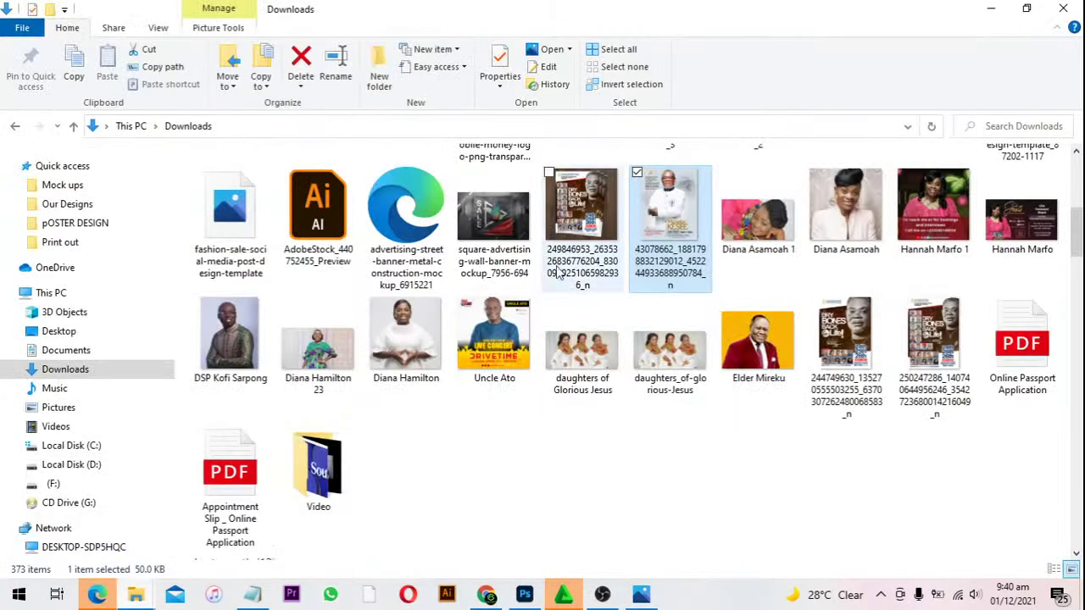
left_click(578, 212)
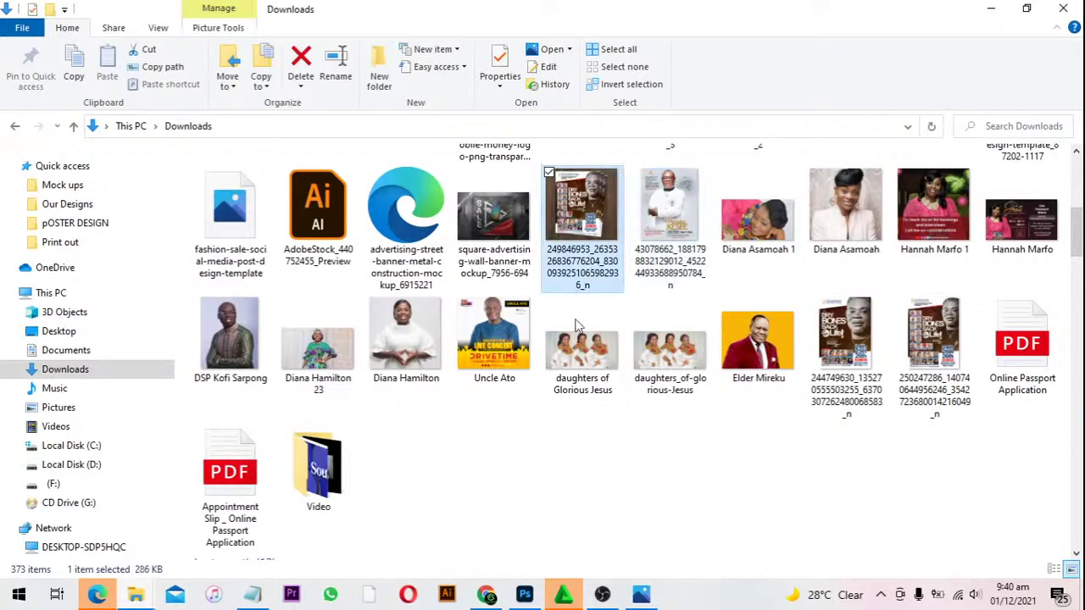
left_click(524, 595)
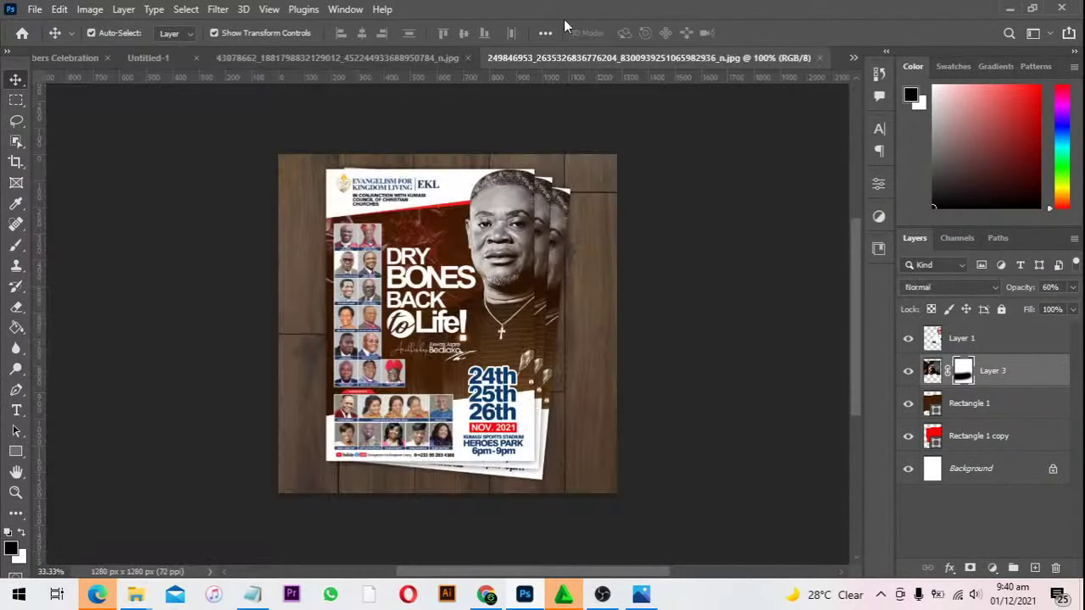
Copy the torch-and-shield logo onto its own layer and drag it into Untitled-1
scroll(282, 129, "up", 3)
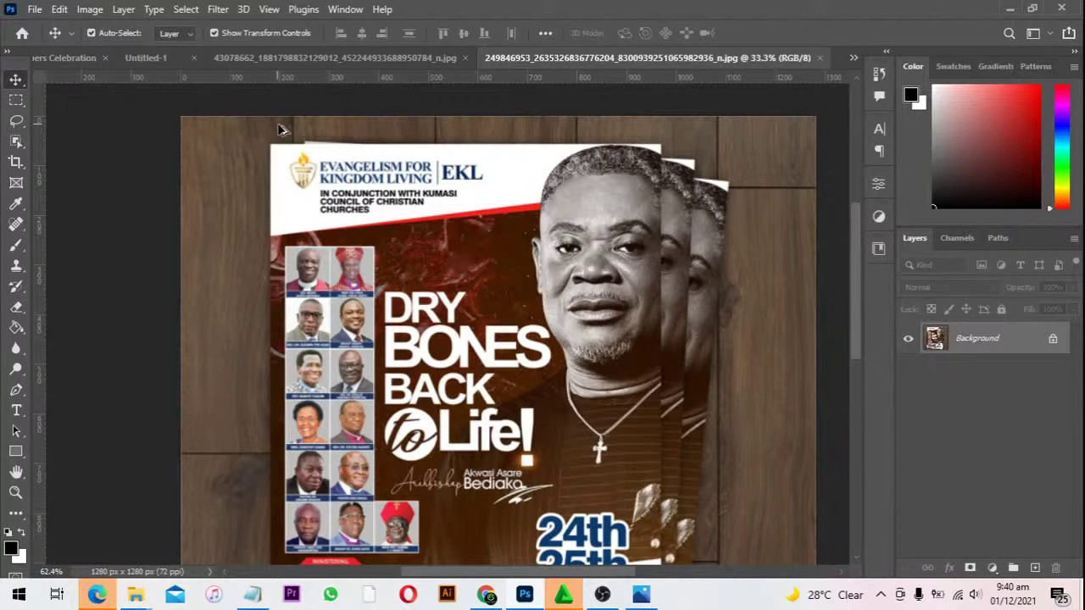
scroll(282, 129, "up", 8)
key("m")
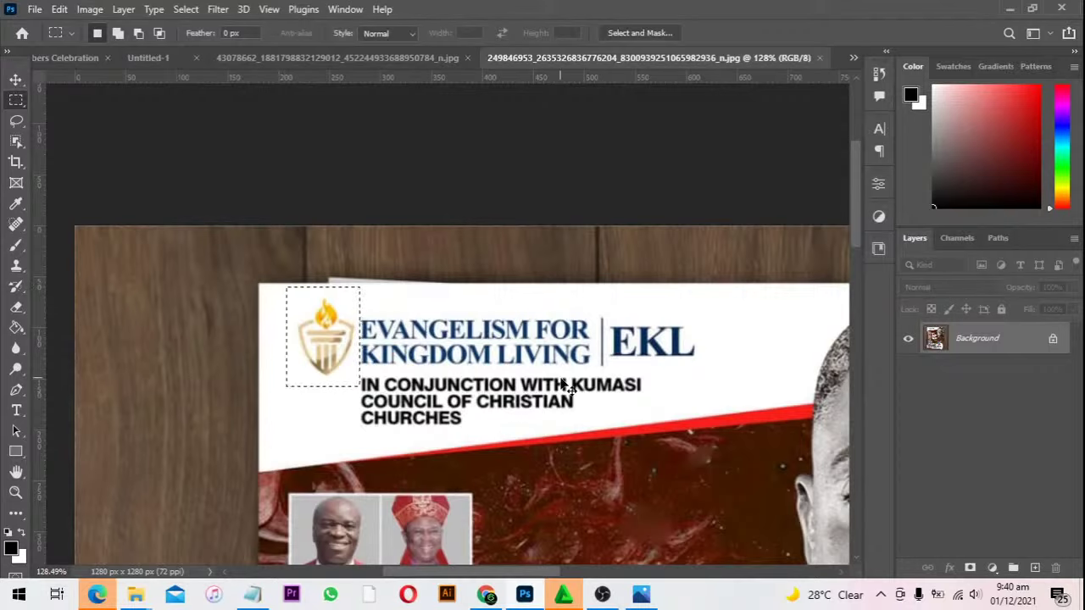
key("ctrl+j")
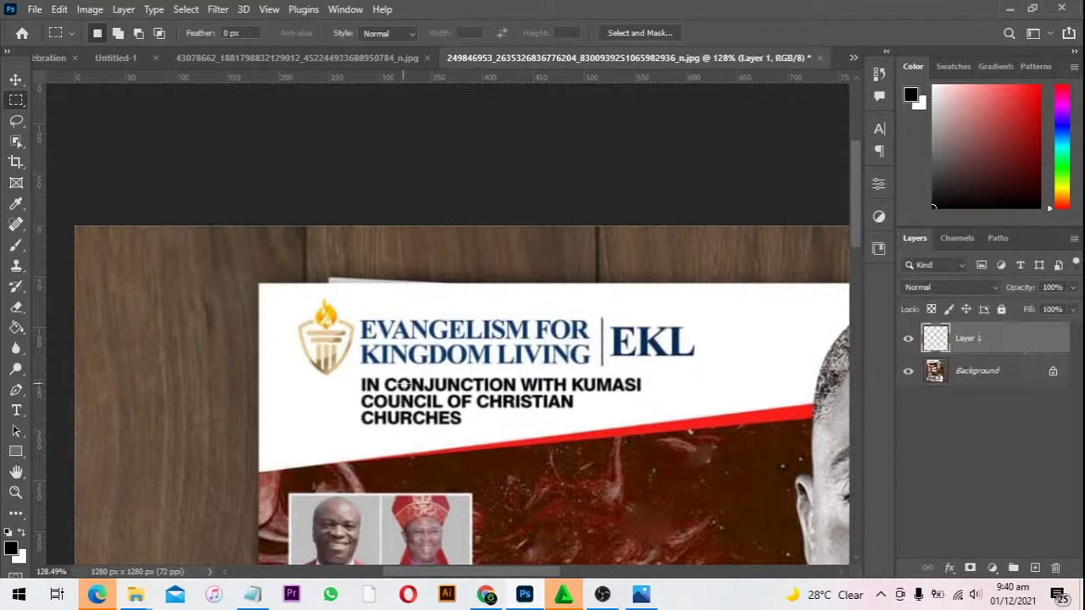
key("v")
left_click_drag(184, 180, 119, 75)
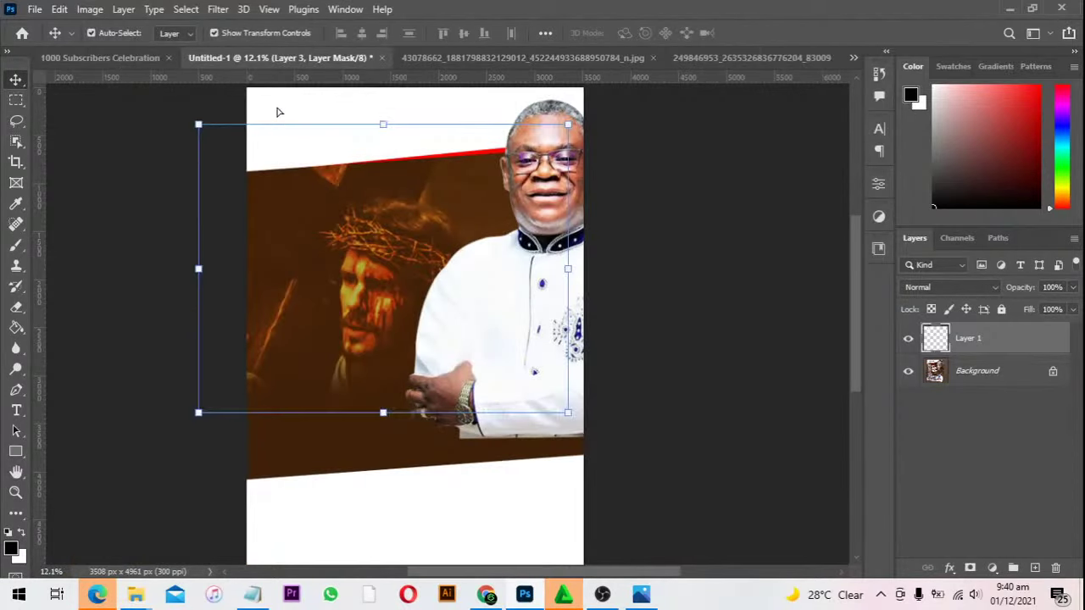
left_click_drag(119, 75, 279, 115)
Scale the logo to about 279% and place it in the header's top-left corner
scroll(280, 114, "up", 2)
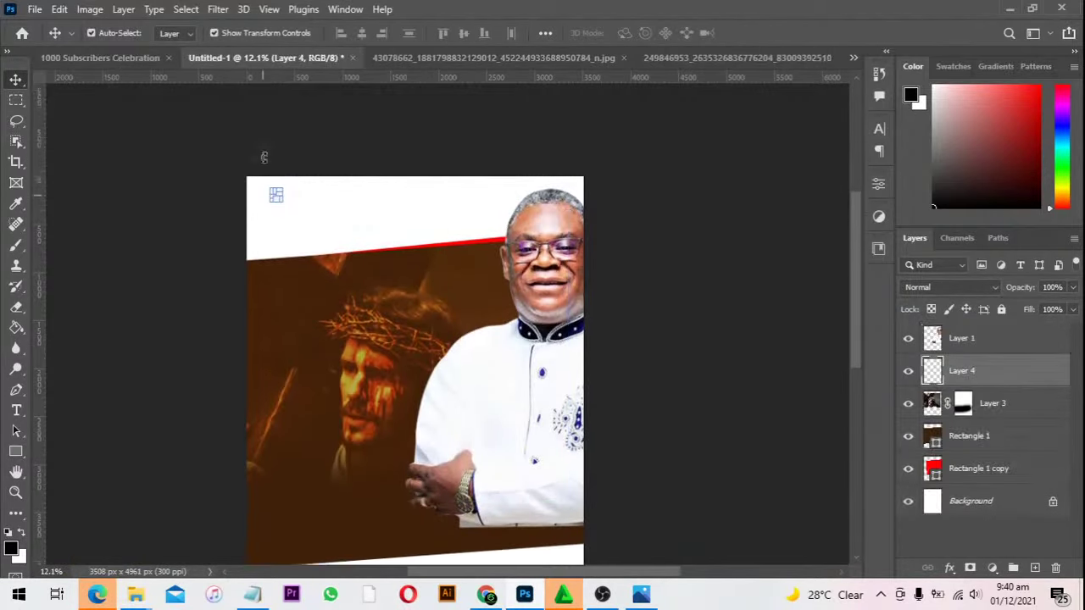
scroll(271, 237, "up", 3, "alt")
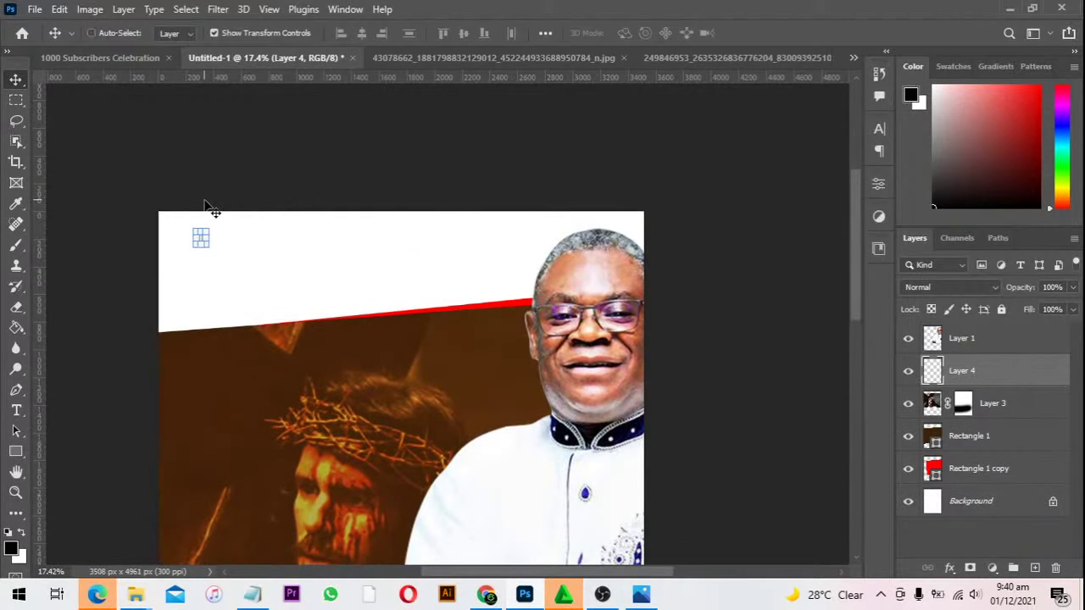
scroll(207, 209, "up", 4, "alt")
left_click_drag(143, 220, 536, 272)
key("ctrl+t")
left_click_drag(370, 194, 395, 178)
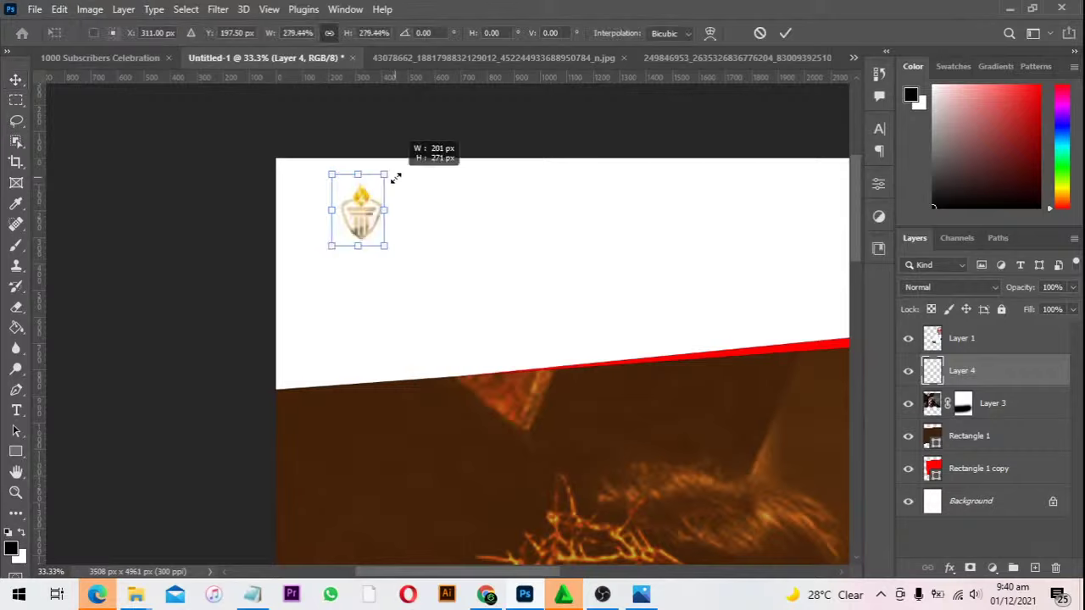
mouse_move(370, 214)
left_mouse_down()
mouse_move(330, 229)
mouse_move(345, 228)
left_mouse_up()
type("209")
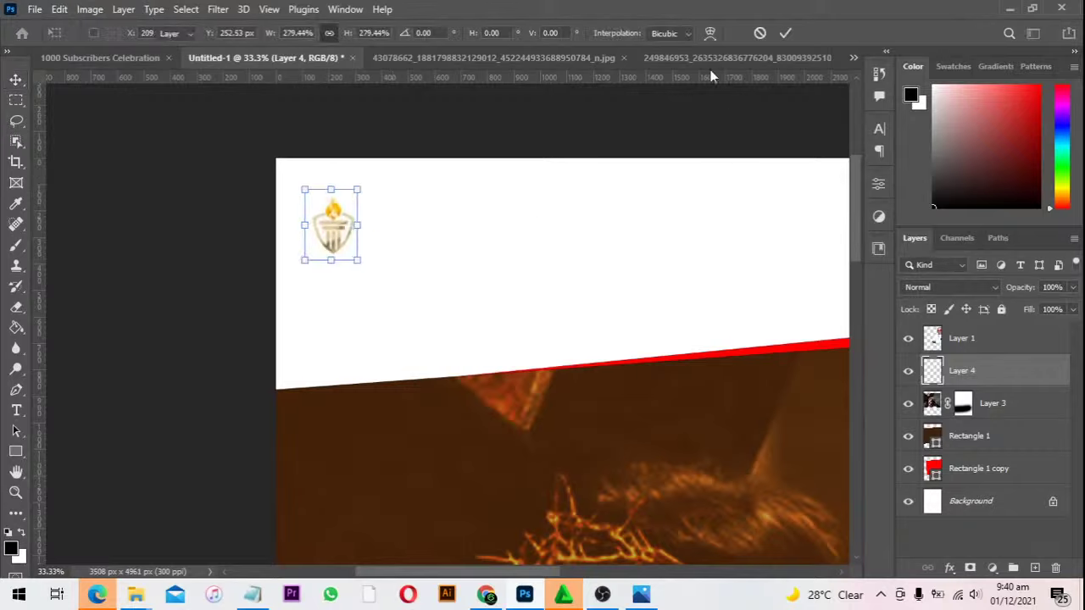
key("Return")
Close the pastor photo document without saving and return to Untitled-1
left_click(437, 57)
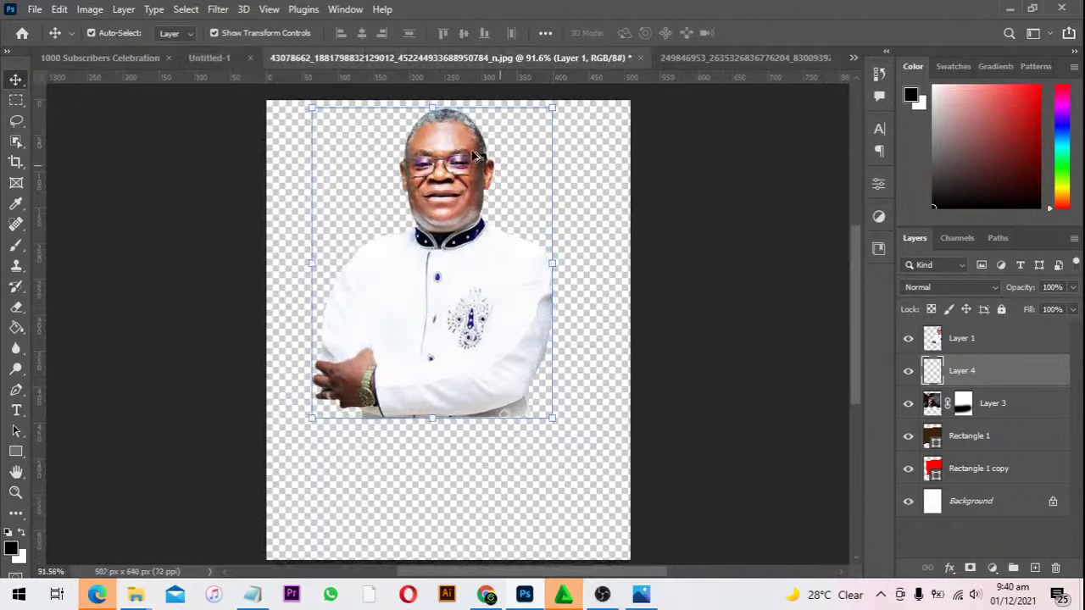
left_click(638, 58)
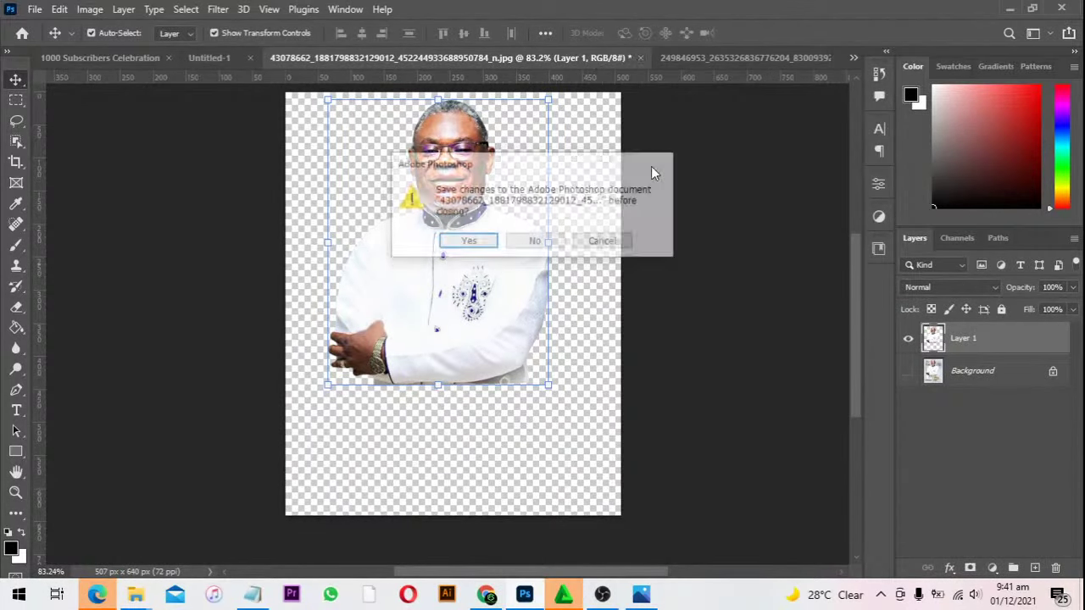
left_click(535, 240)
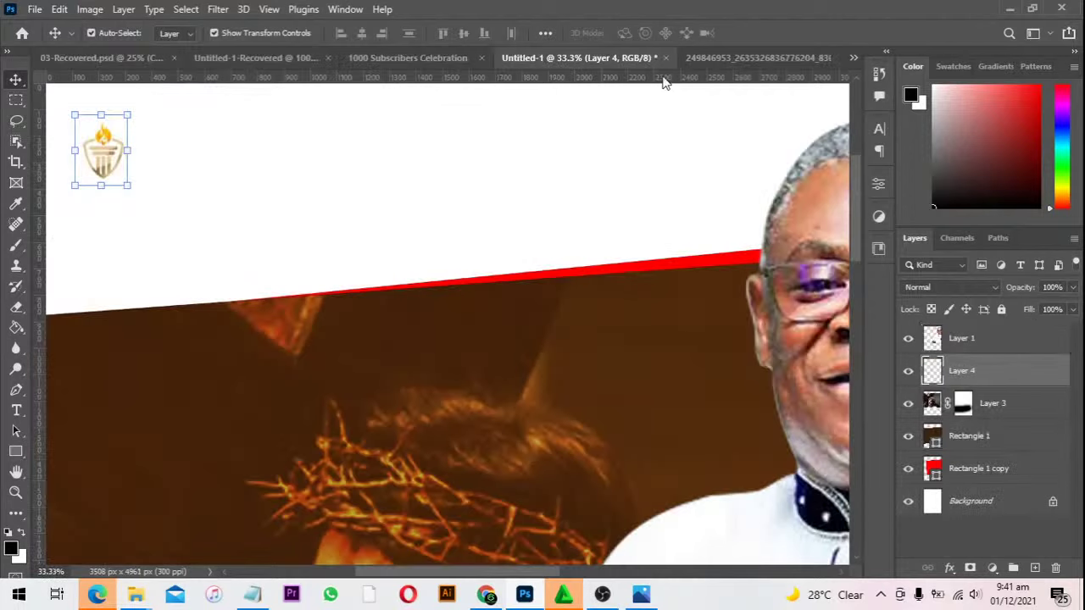
left_click(715, 46)
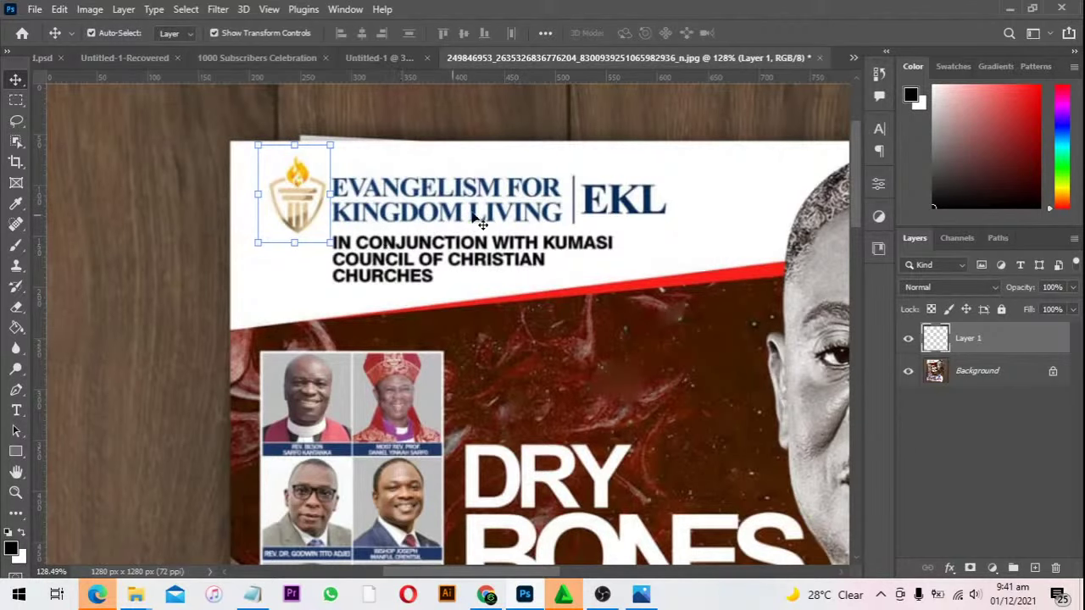
left_click(363, 57)
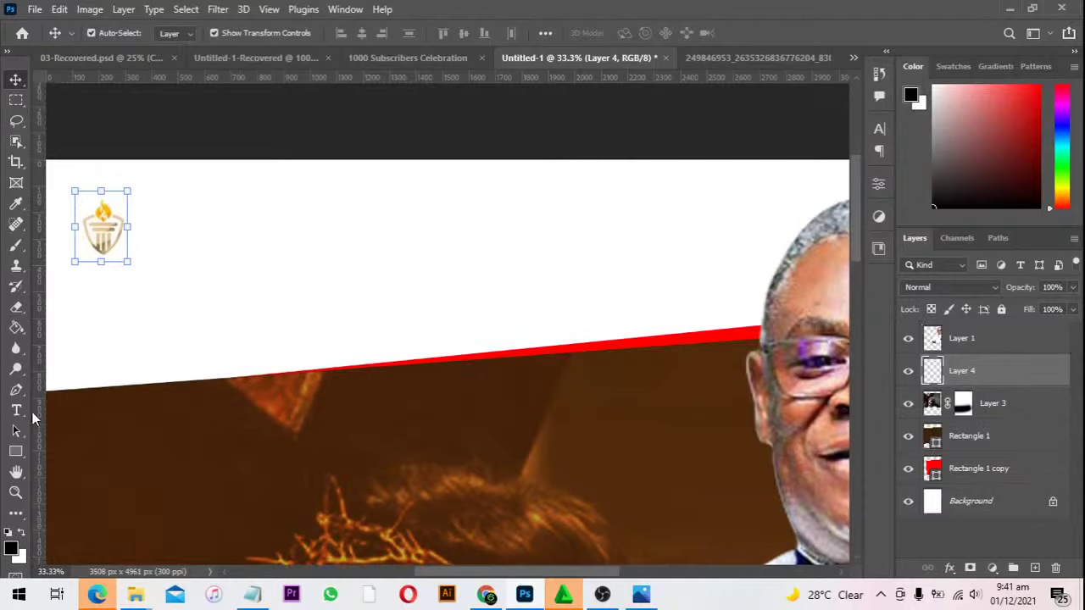
Retype the heading as 'EVANGELISM FOR / KINGDOM LIVING' on two lines and nudge it lower
left_click(19, 411)
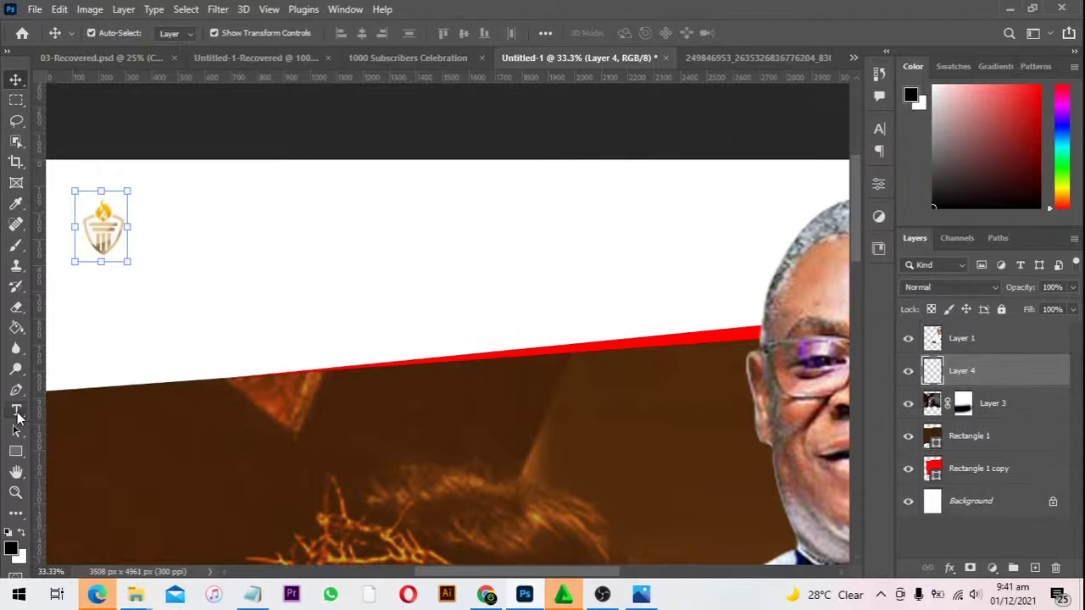
left_click(164, 212)
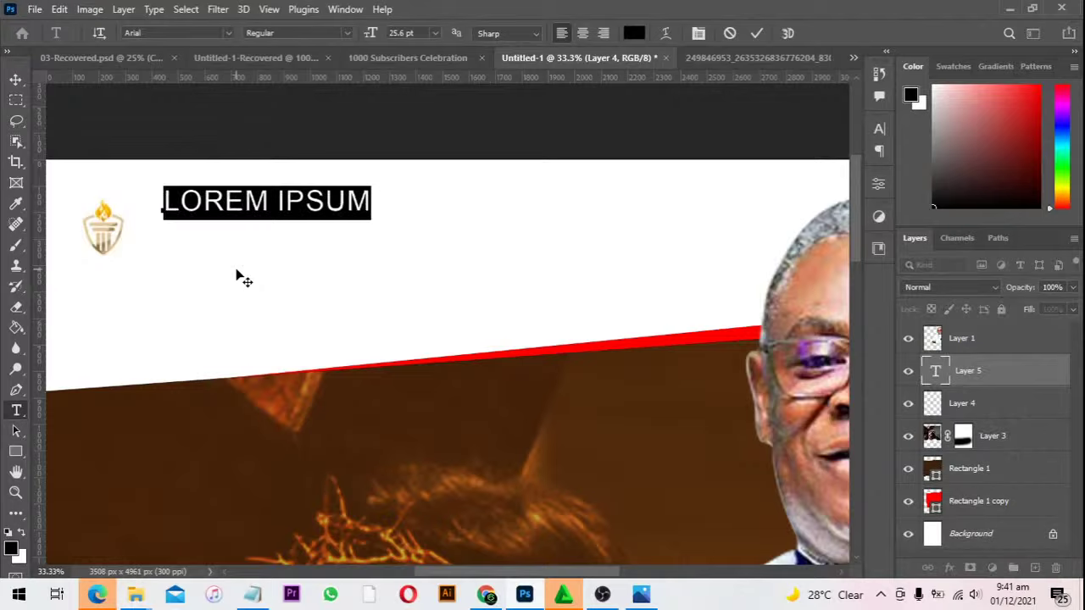
type("EVAN")
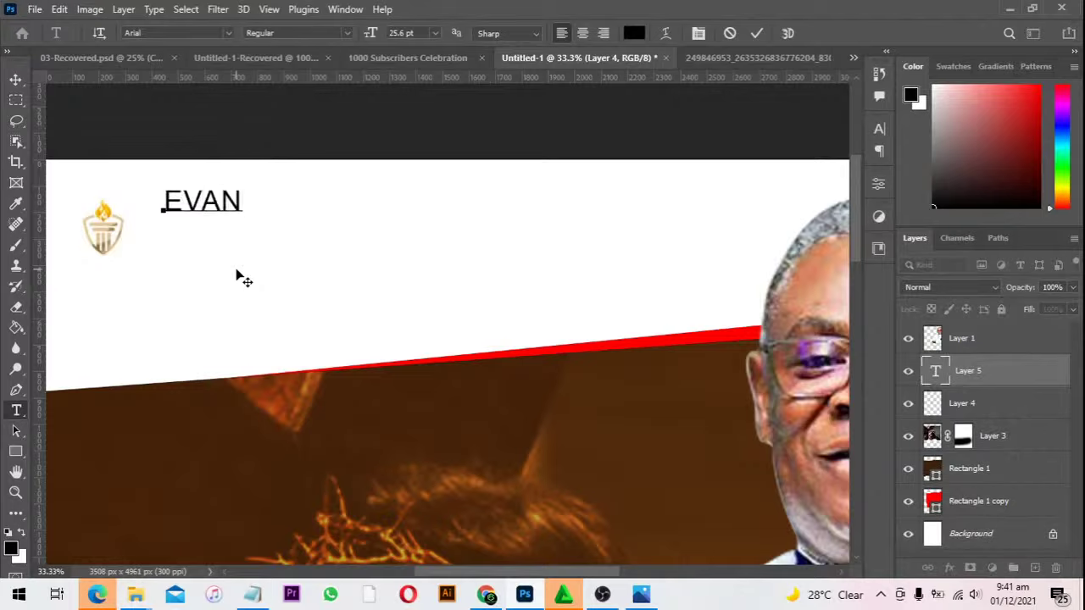
type("GELISM")
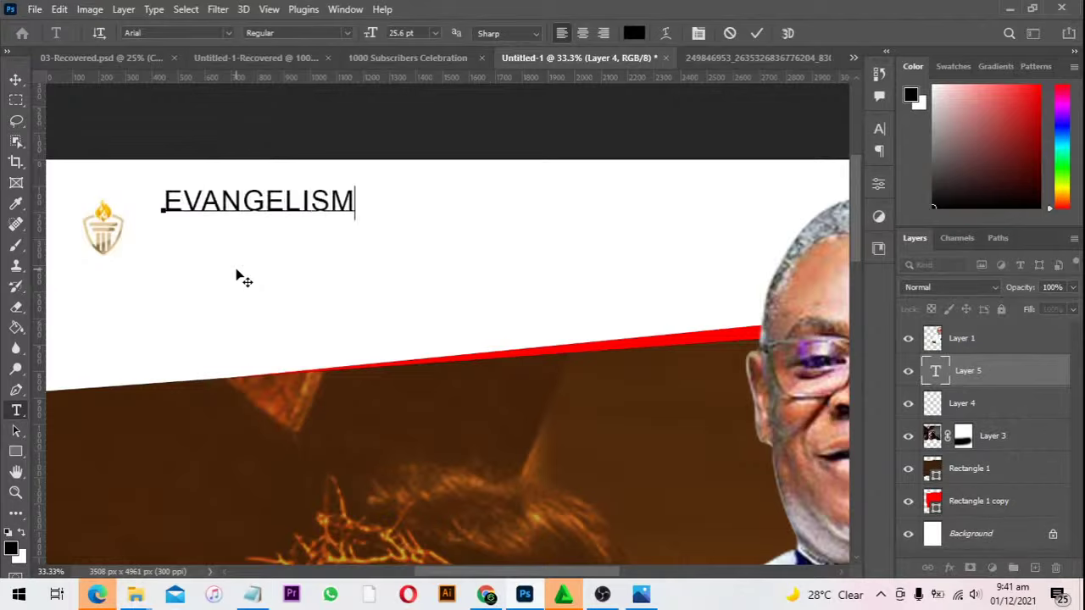
type(" FOR ")
type("K")
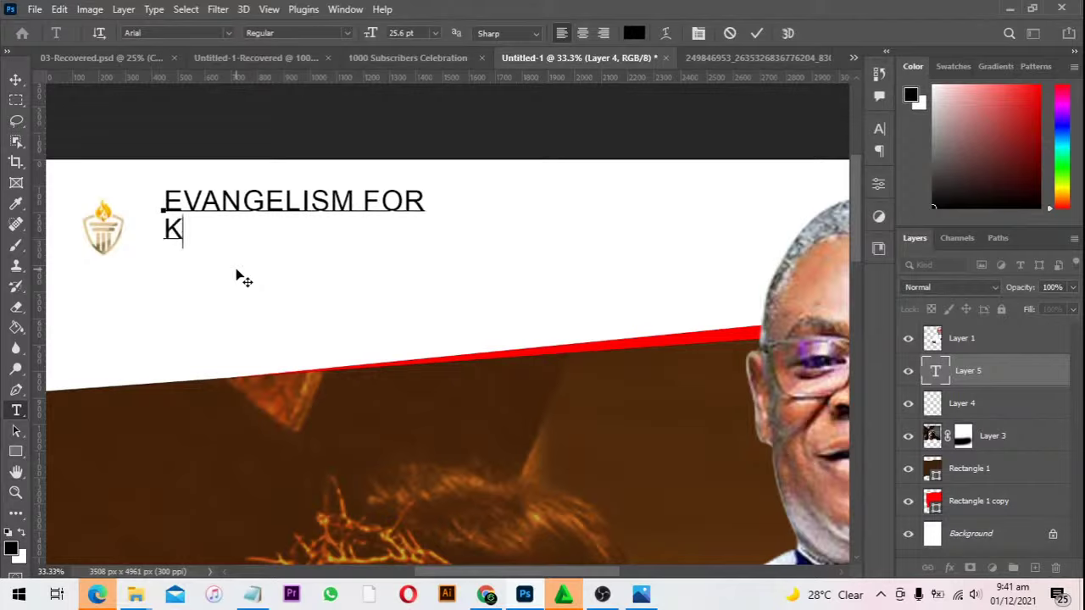
type("E")
key("BackSpace")
type("IN")
type("GDOM ")
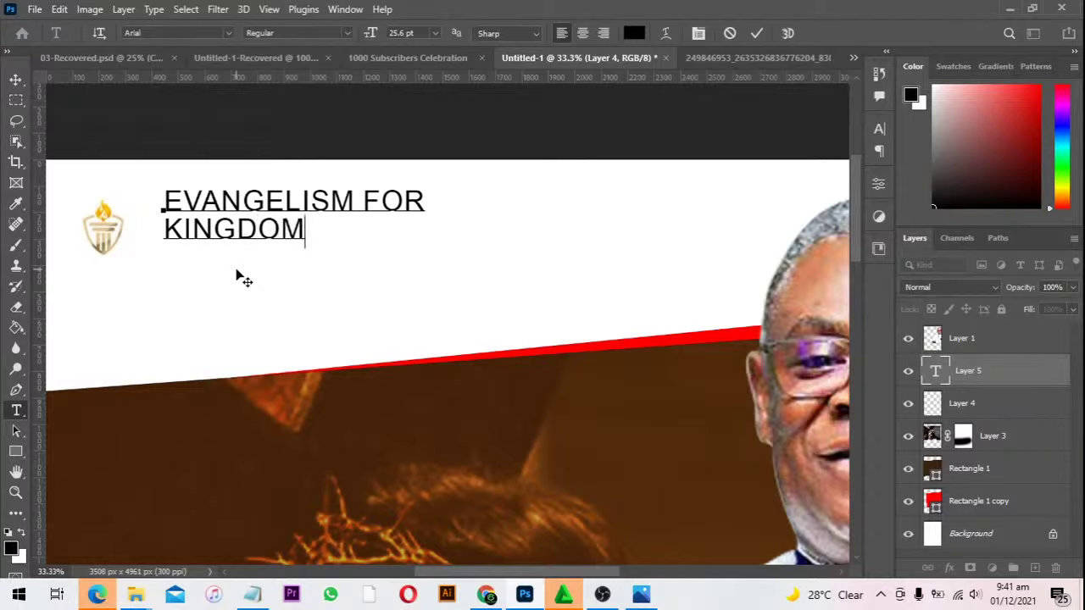
type("LIVI")
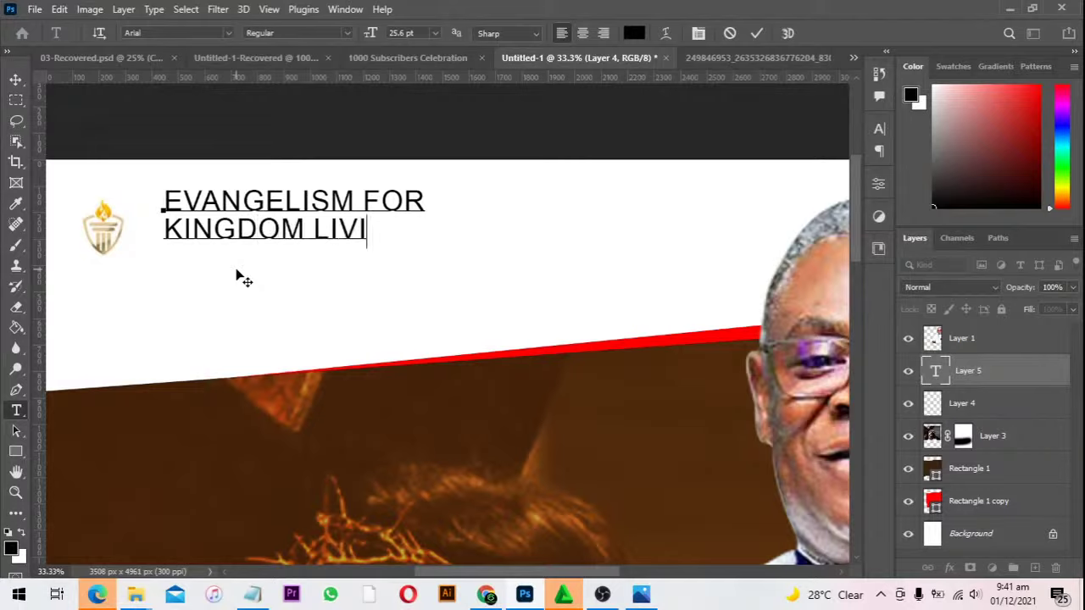
type("GN")
key("BackSpace")
key("BackSpace")
type("NG")
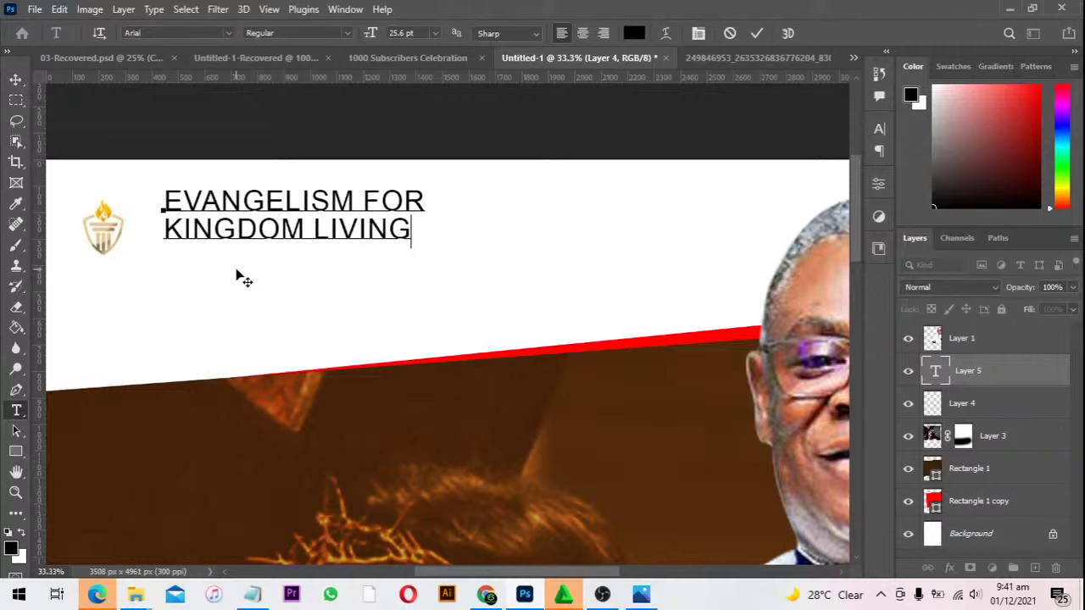
left_click(237, 274)
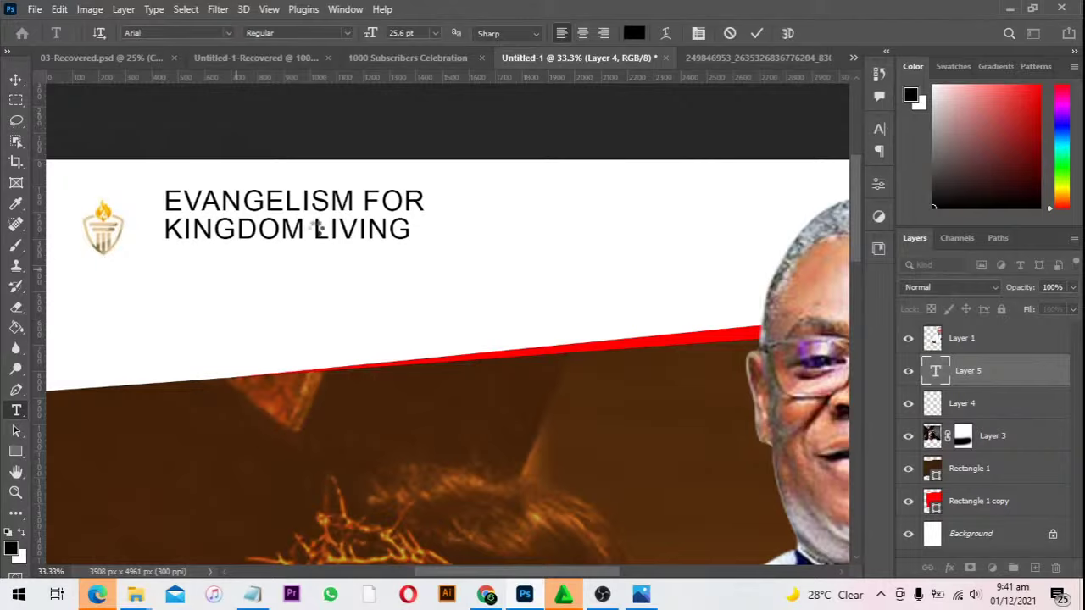
key("ctrl+Return")
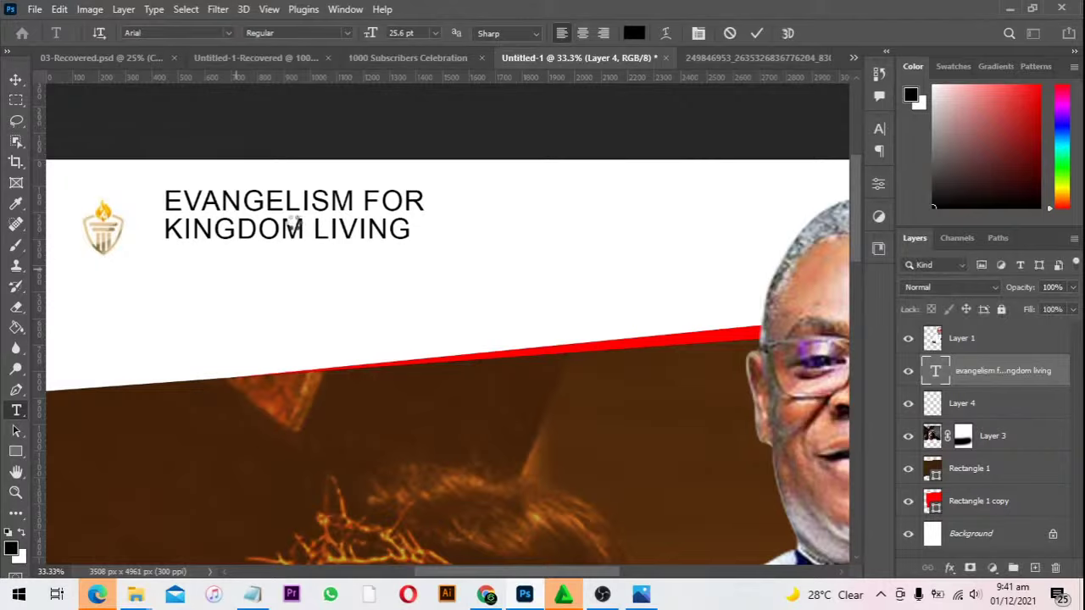
key("v")
left_click_drag(295, 225, 296, 246)
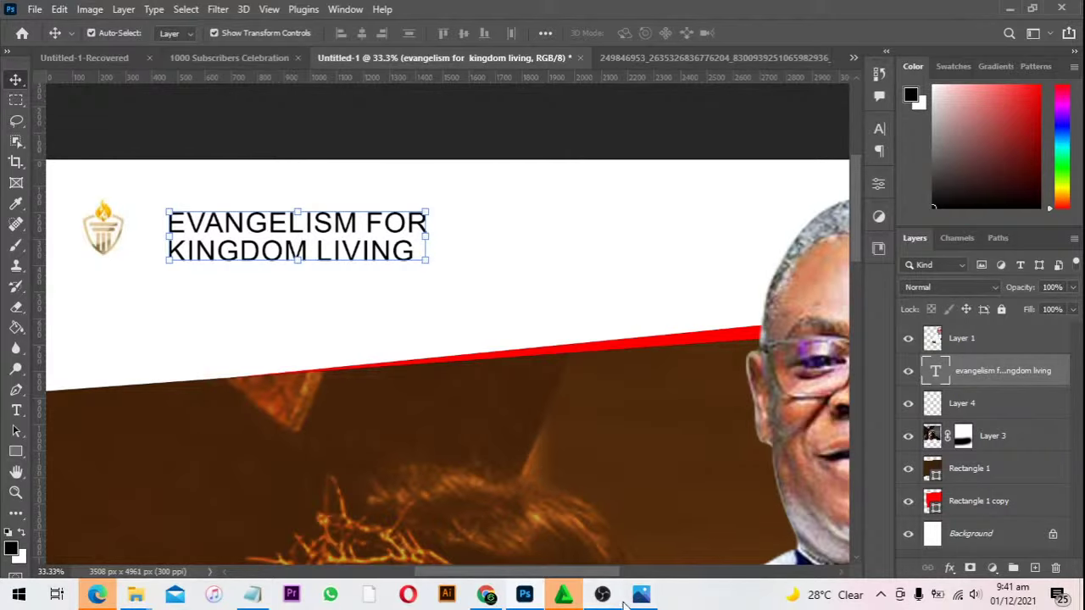
left_click(660, 599)
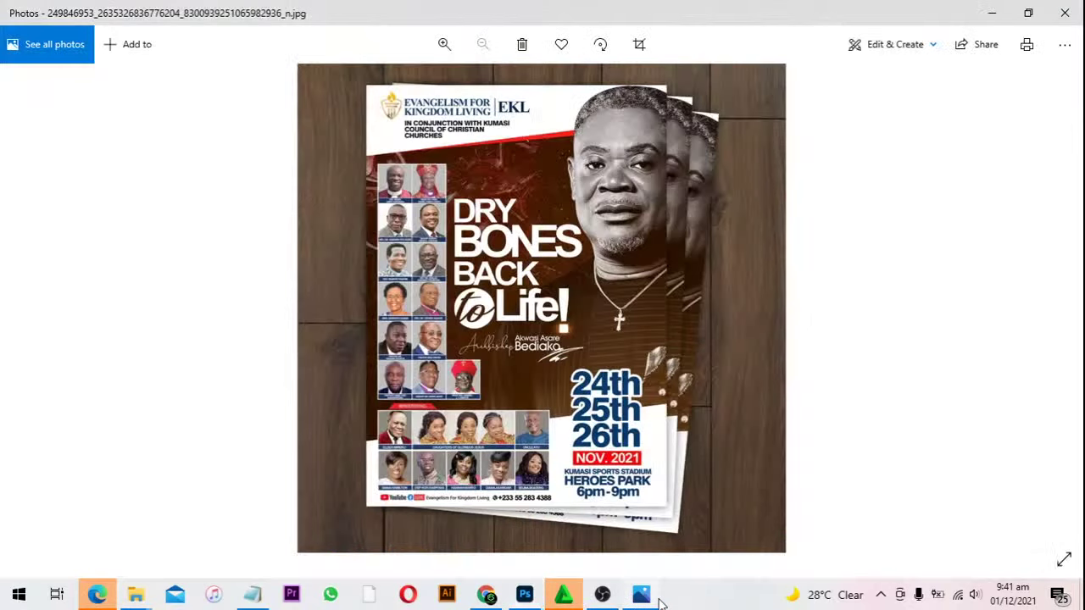
left_click(990, 13)
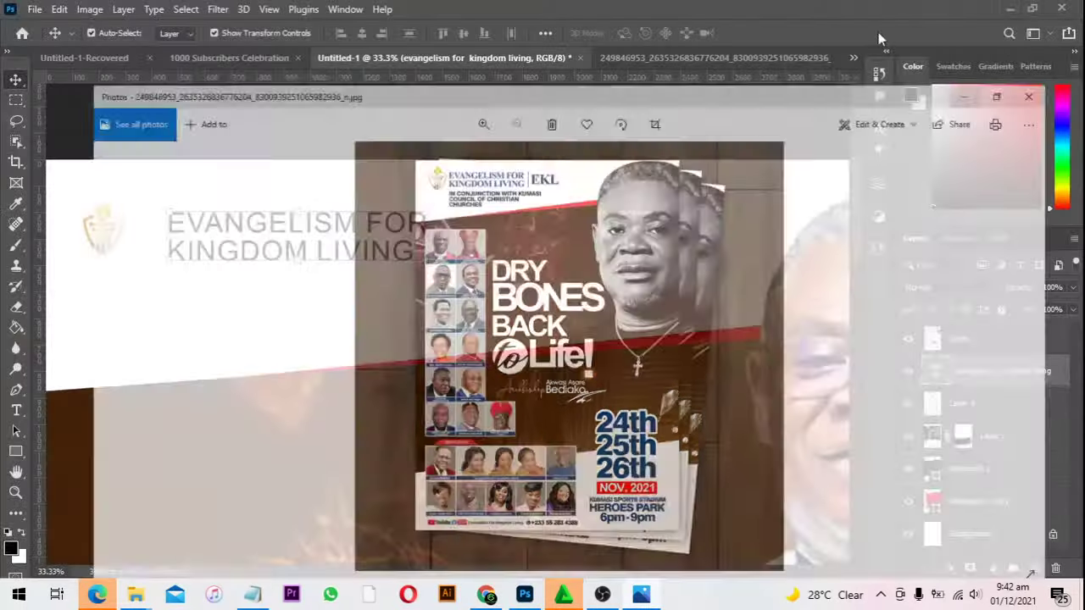
left_click(16, 451)
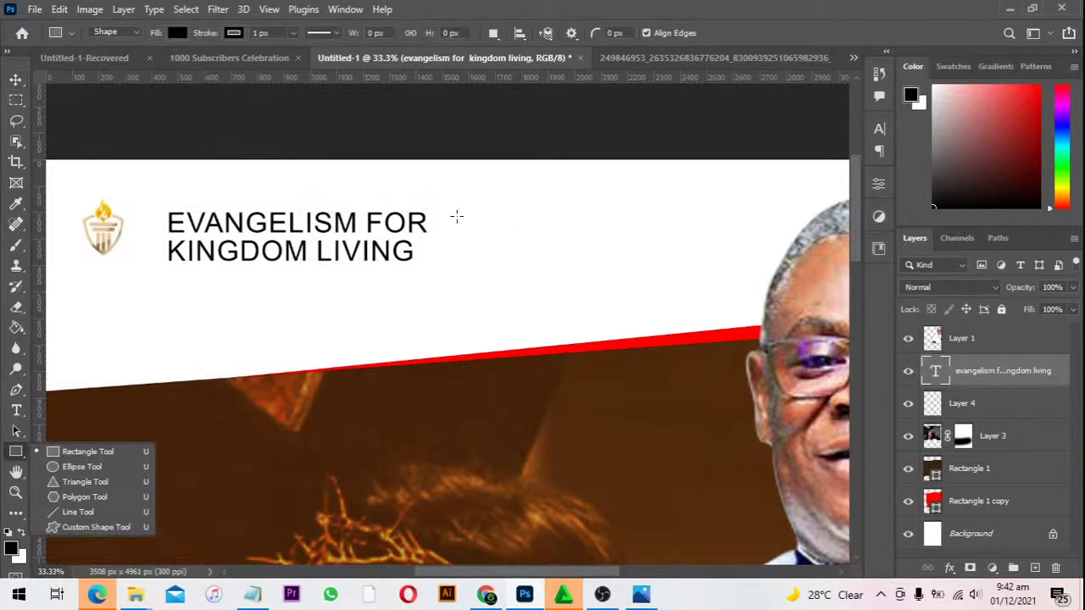
Draw a thin black vertical rectangle right of the title with no stroke
left_click_drag(466, 214, 465, 261)
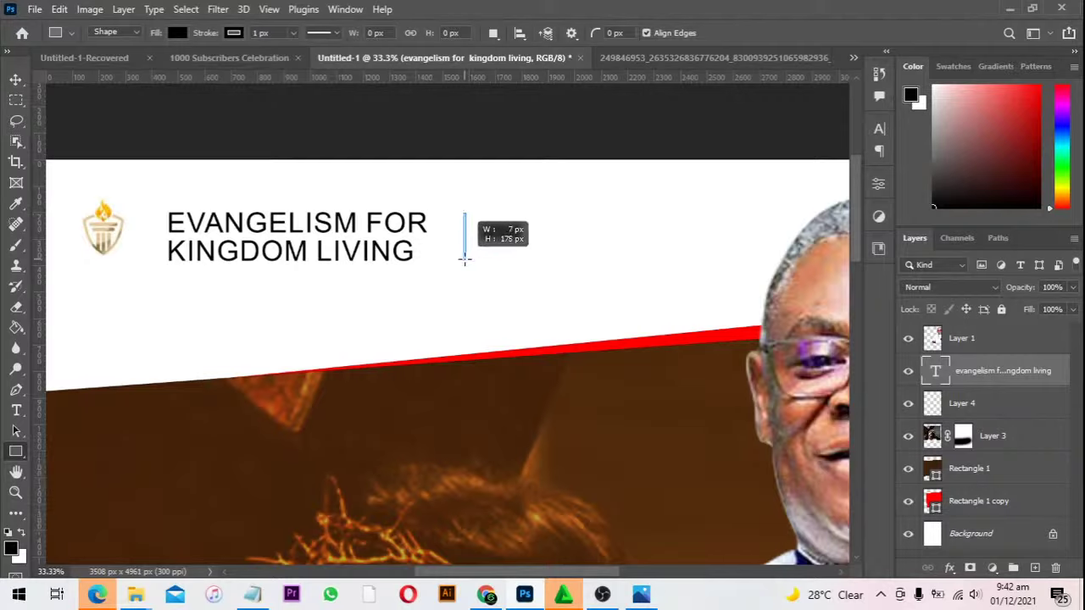
left_click_drag(465, 261, 465, 256)
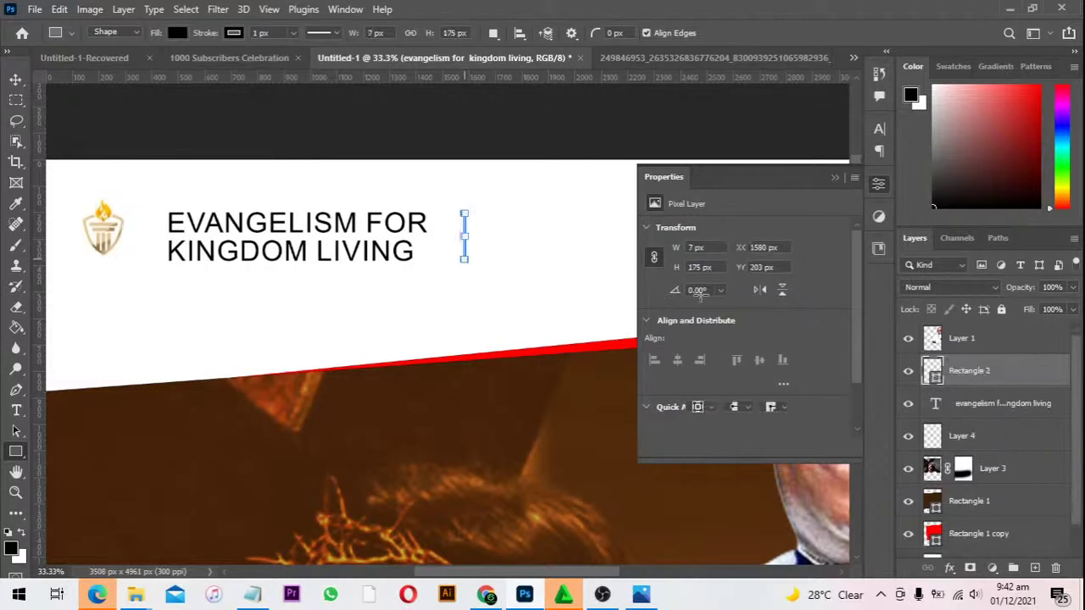
left_click(695, 358)
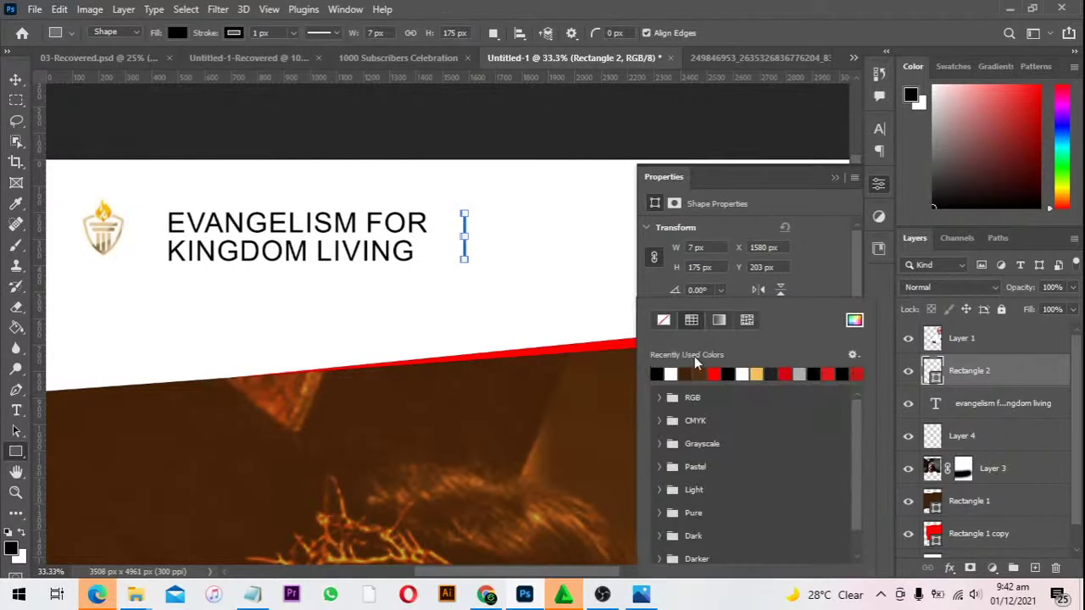
left_click(664, 319)
Scale the divider bar down to 88%, about 6 by 154 px
key("v")
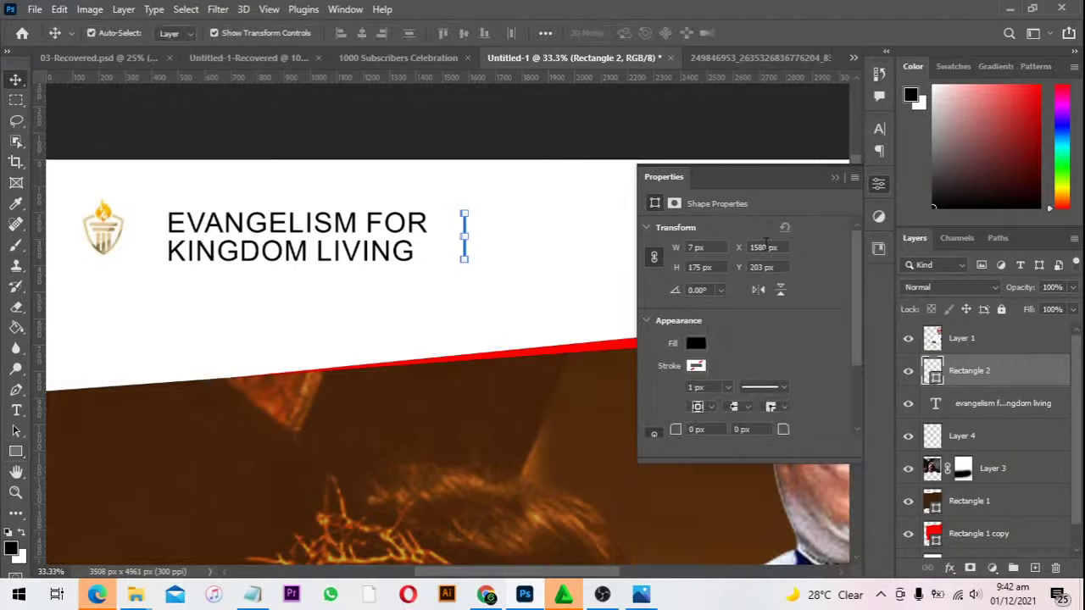
scroll(466, 238, "up", 2)
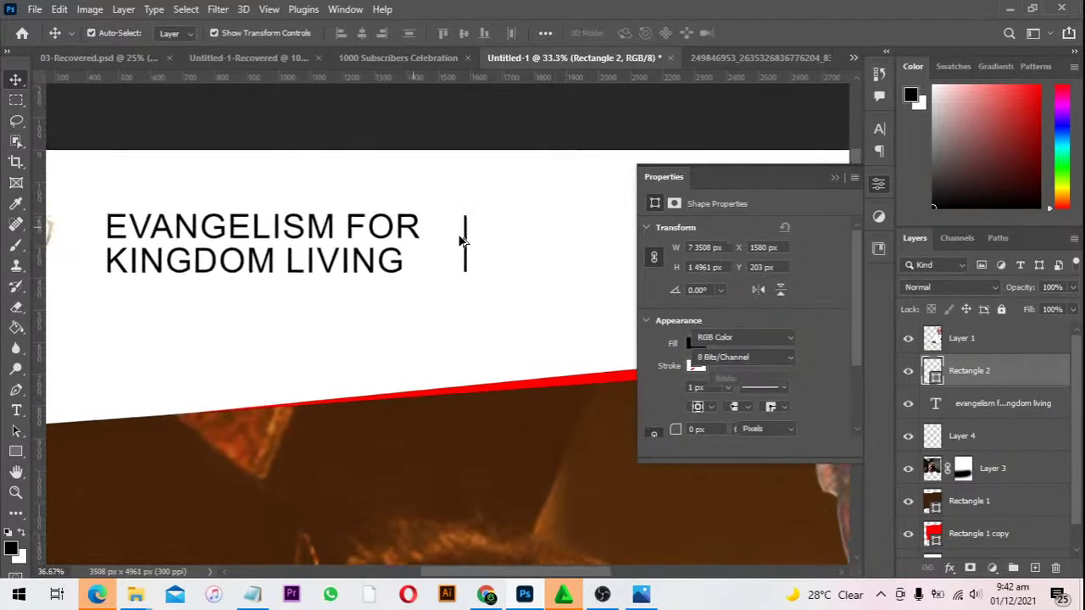
scroll(460, 246, "up", 1)
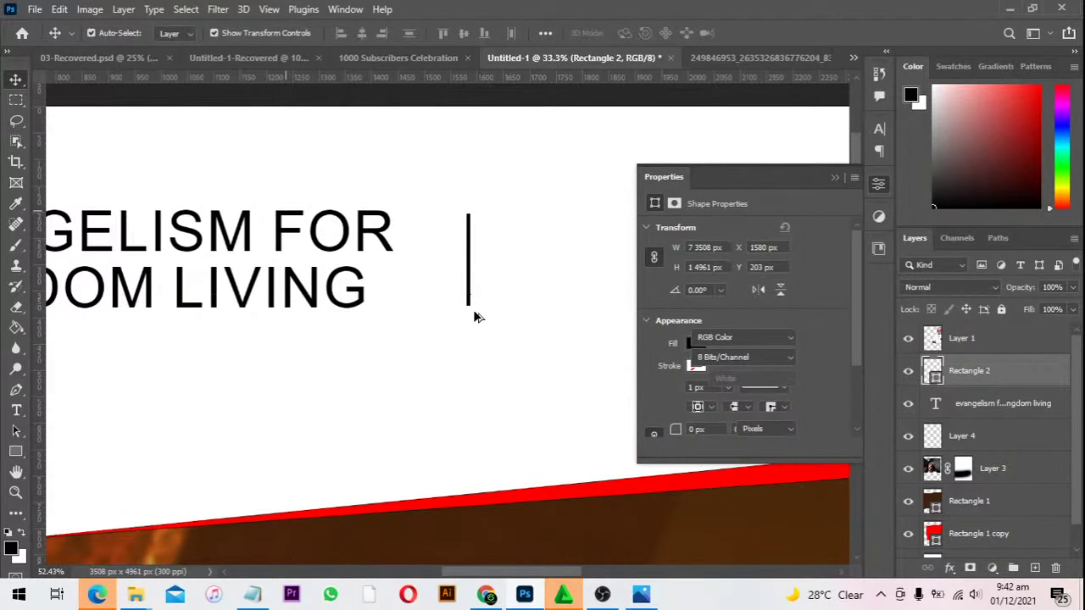
scroll(471, 292, "up", 1)
scroll(471, 292, "up", 1)
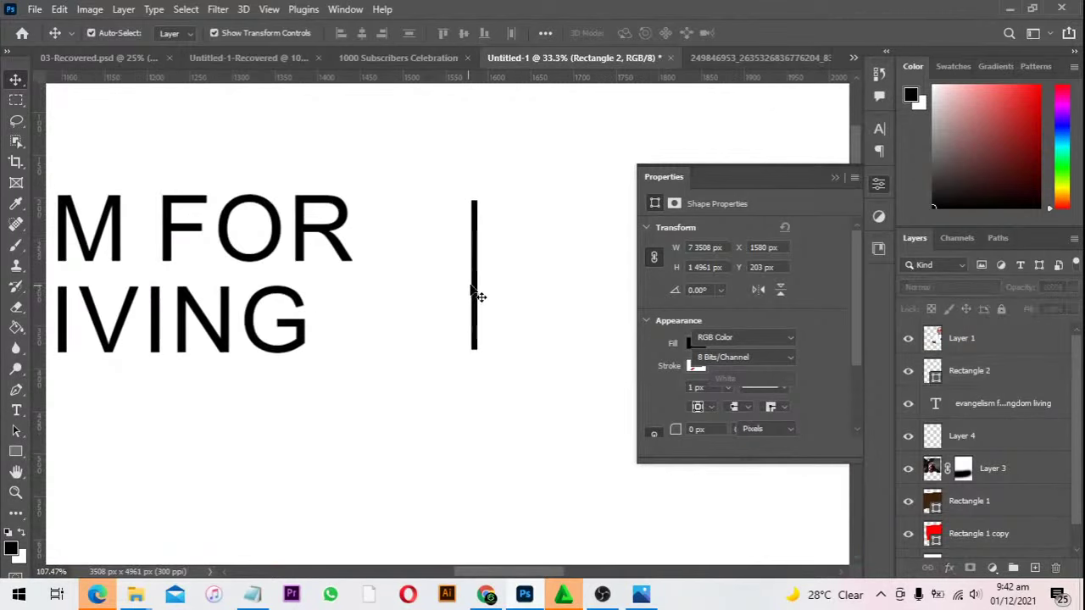
scroll(475, 314, "up", 3)
scroll(477, 376, "down", 1)
scroll(477, 376, "down", 1)
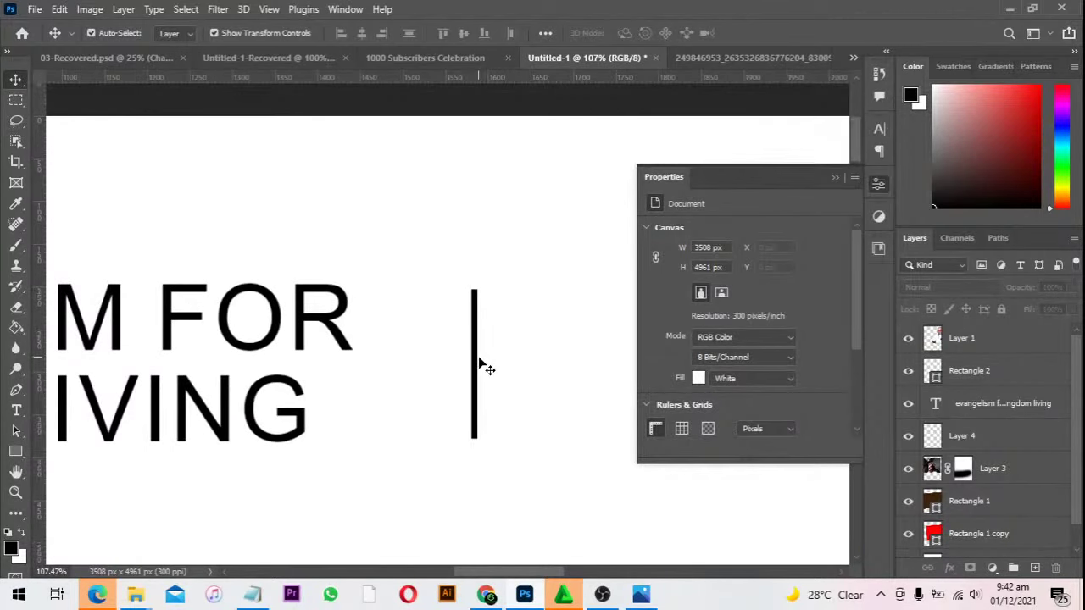
left_click(476, 366)
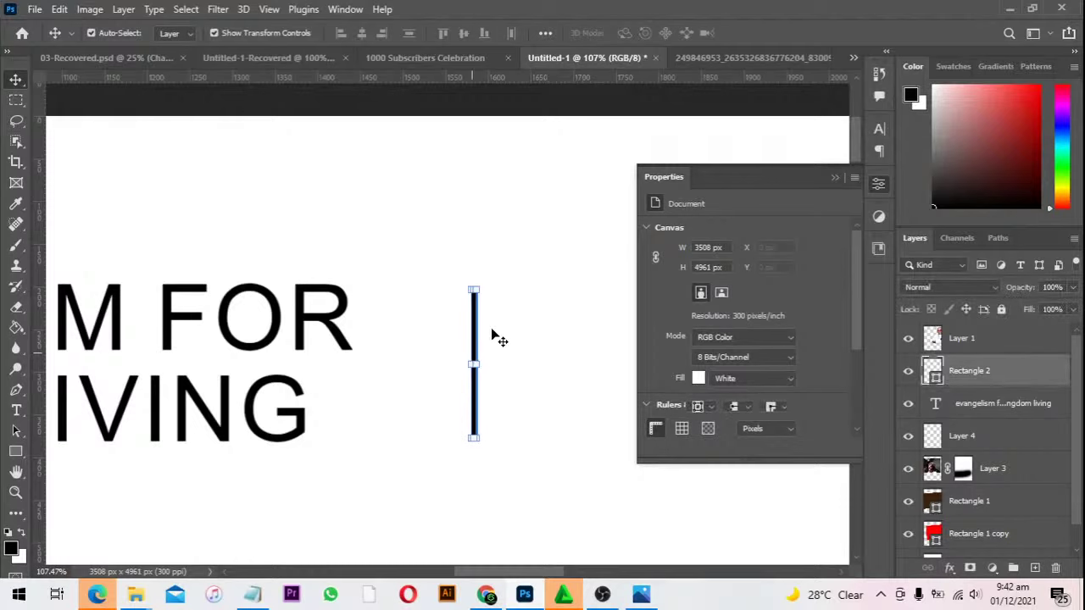
left_click_drag(483, 291, 477, 297)
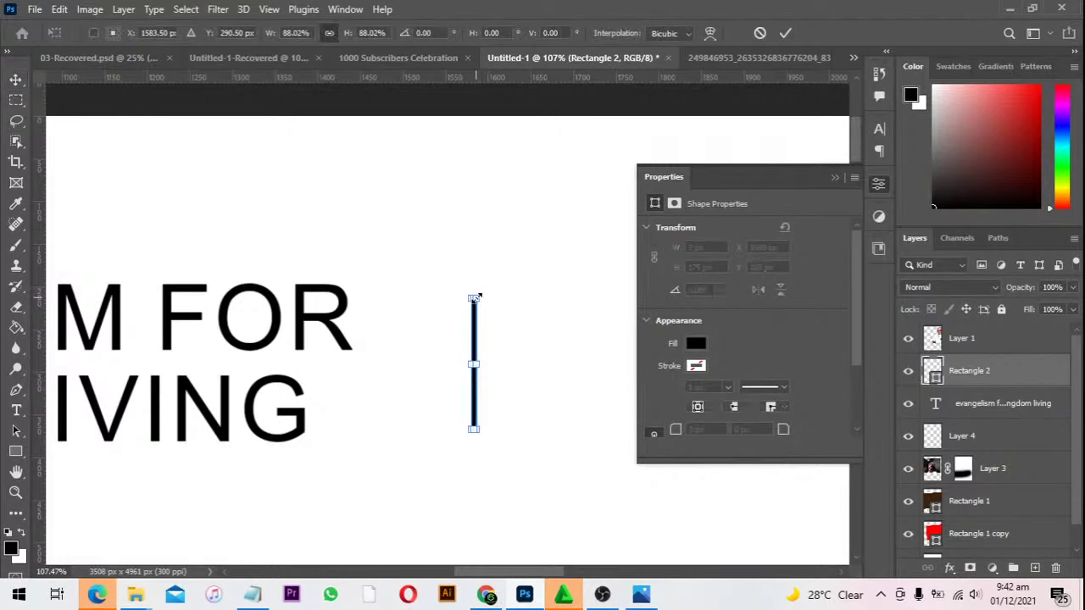
key("Return")
Pan around the header and select the title text layer
scroll(455, 294, "left", 3)
scroll(455, 293, "down", 1)
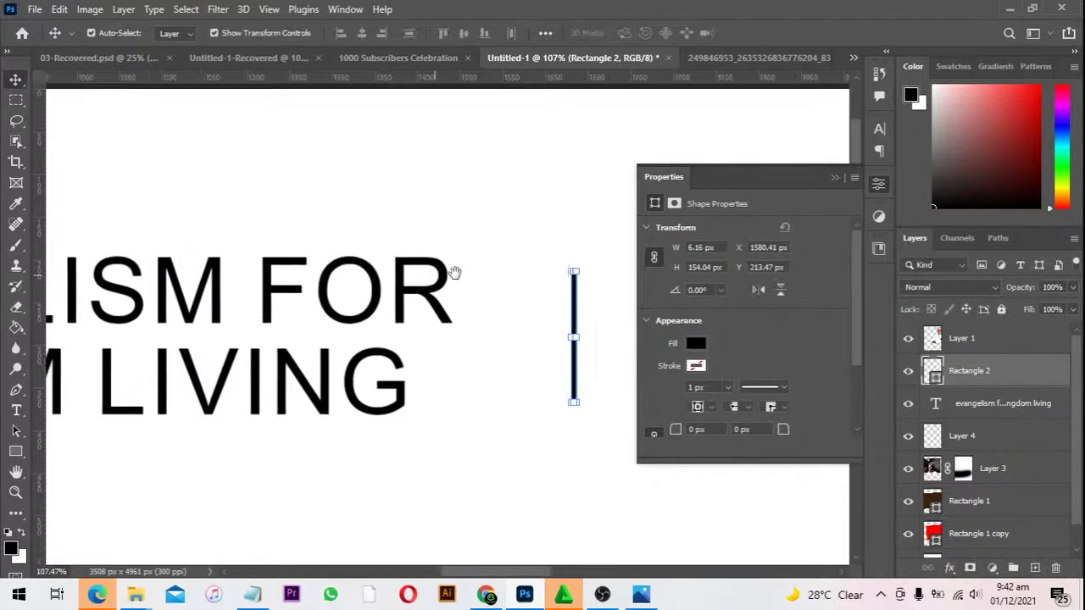
scroll(466, 297, "down", 2, "alt")
scroll(417, 301, "up", 2)
scroll(315, 302, "left", 3)
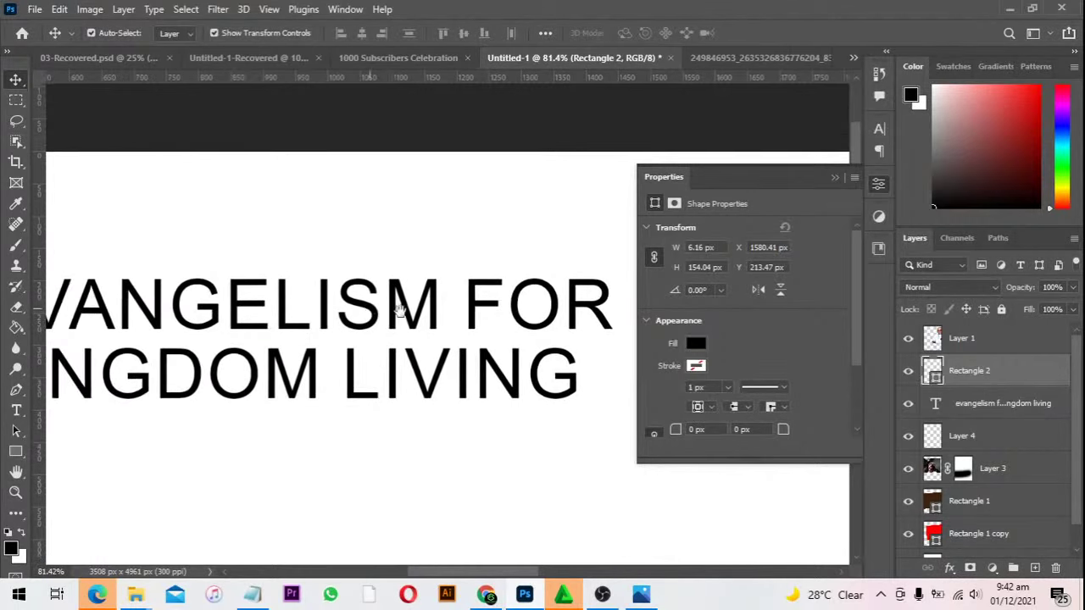
scroll(420, 326, "down", 2, "alt")
scroll(416, 322, "down", 1, "alt")
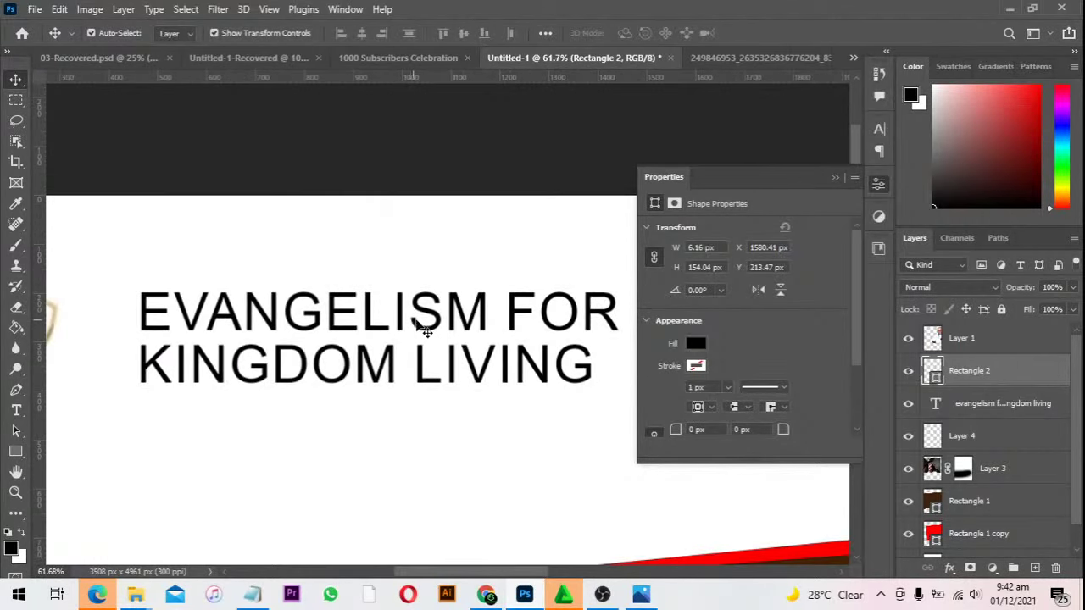
scroll(384, 302, "up", 1, "alt")
left_click(388, 310)
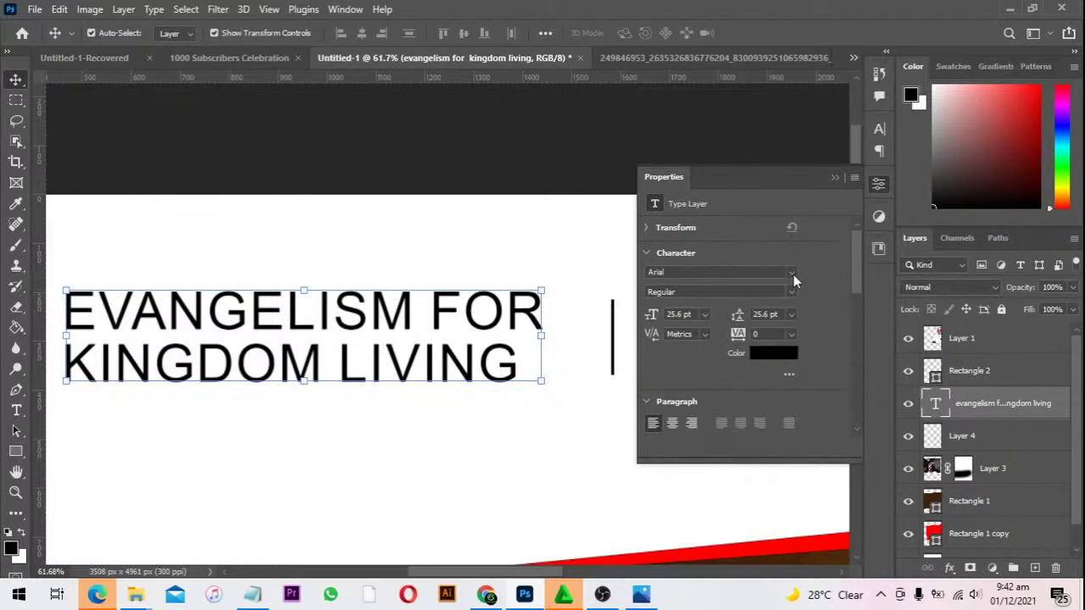
left_click(794, 275)
left_click(794, 275)
key("Return")
key("o")
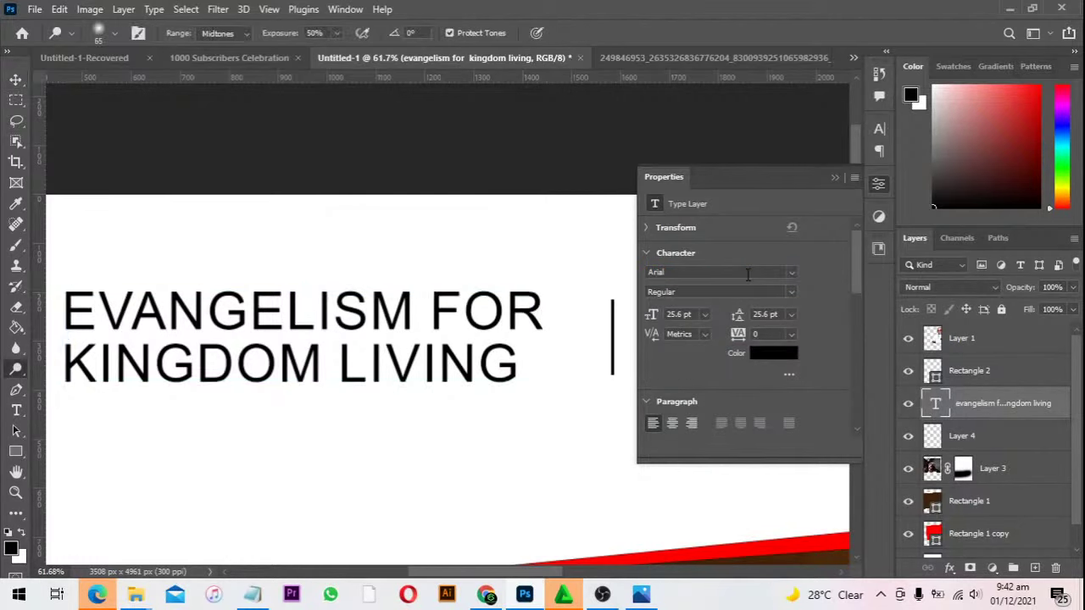
left_click(746, 274)
type("open")
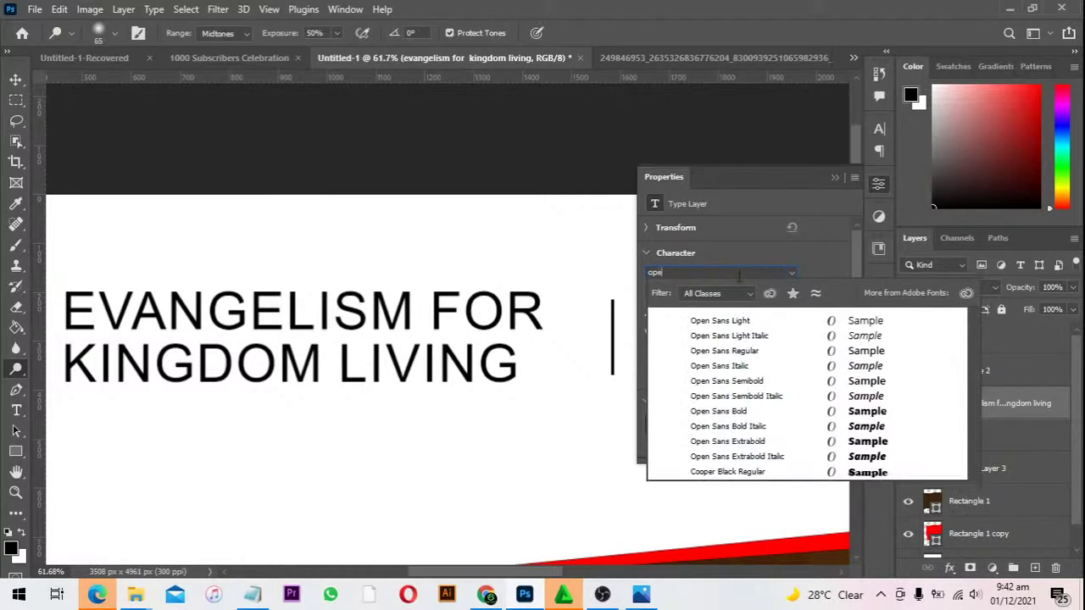
left_click(784, 415)
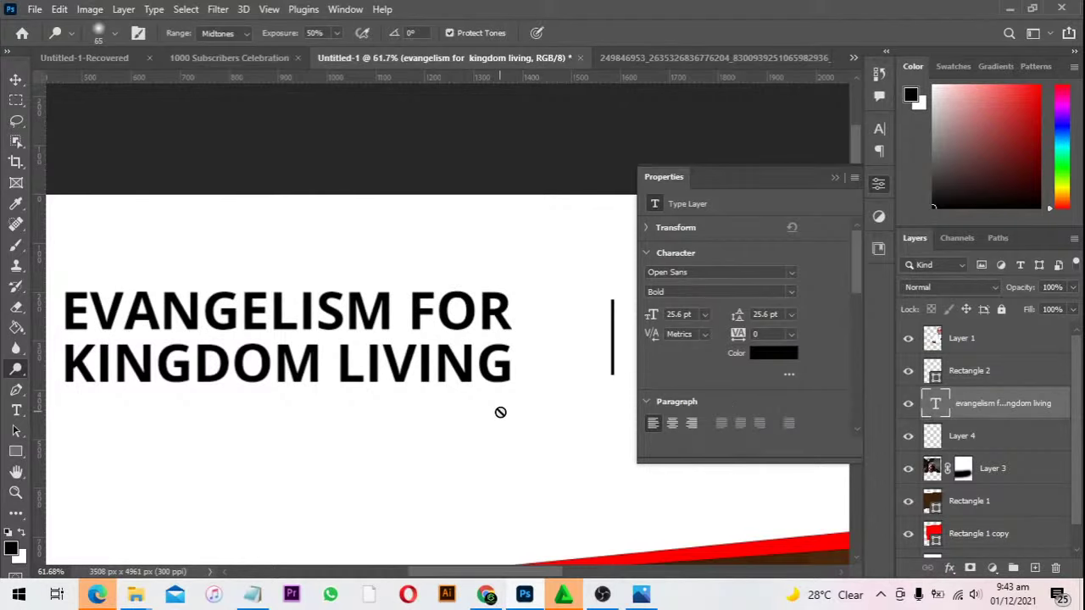
left_click_drag(301, 335, 407, 316)
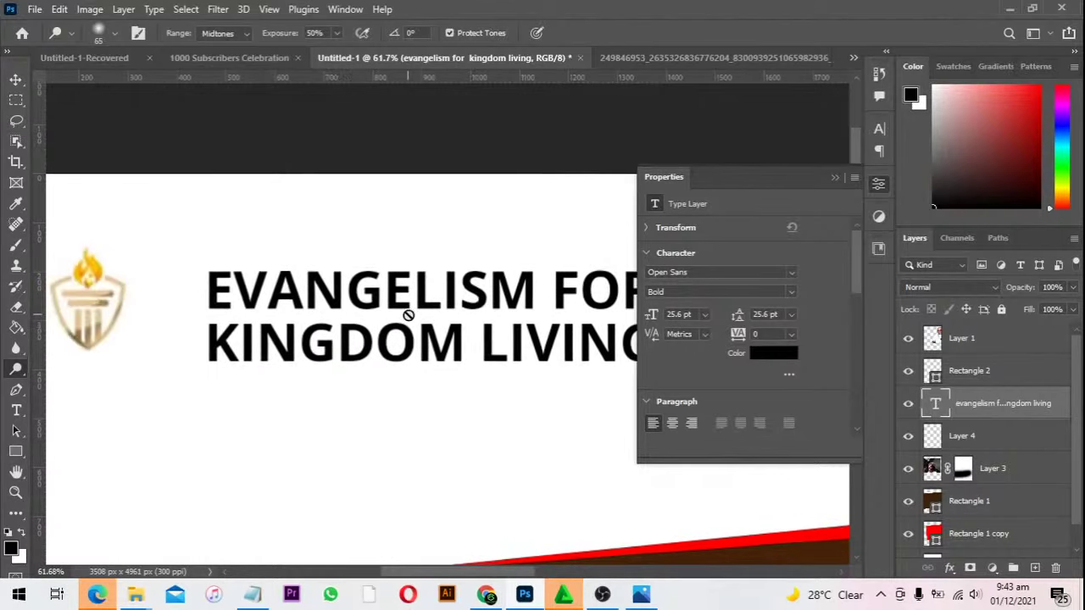
Nudge the EVANGELISM FOR KINGDOM LIVING title slightly to the left
key("v")
scroll(465, 308, "down", 1)
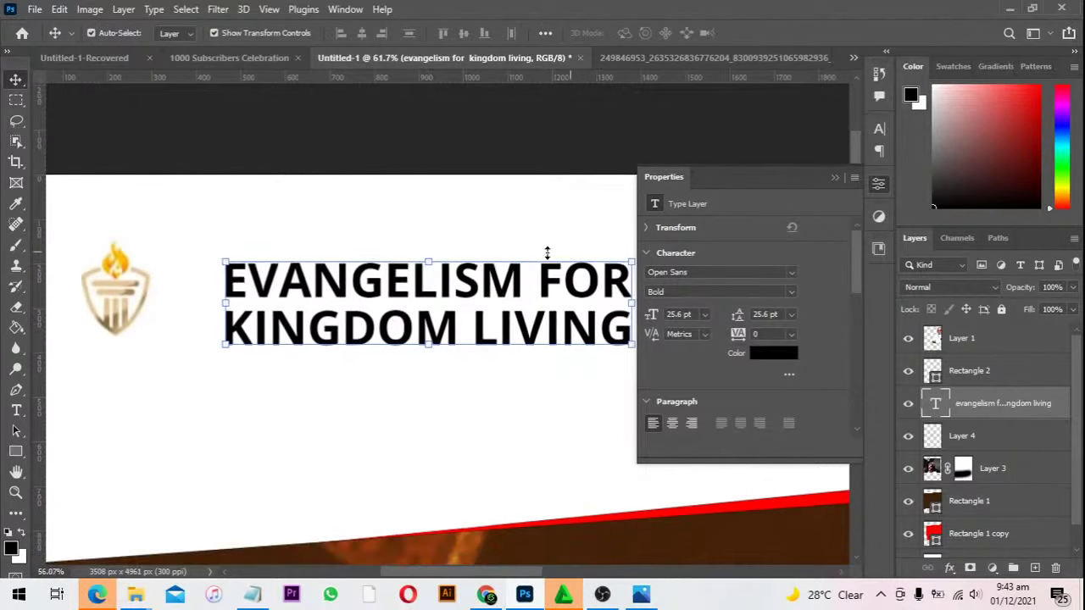
scroll(480, 247, "down", 1)
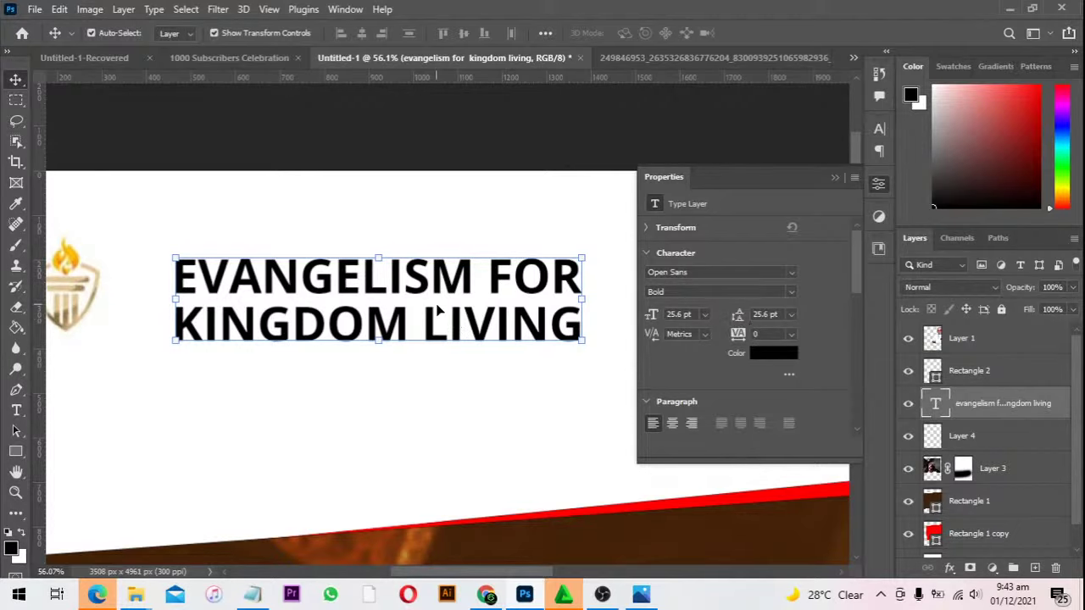
left_click_drag(438, 312, 423, 312)
scroll(478, 251, "down", 1)
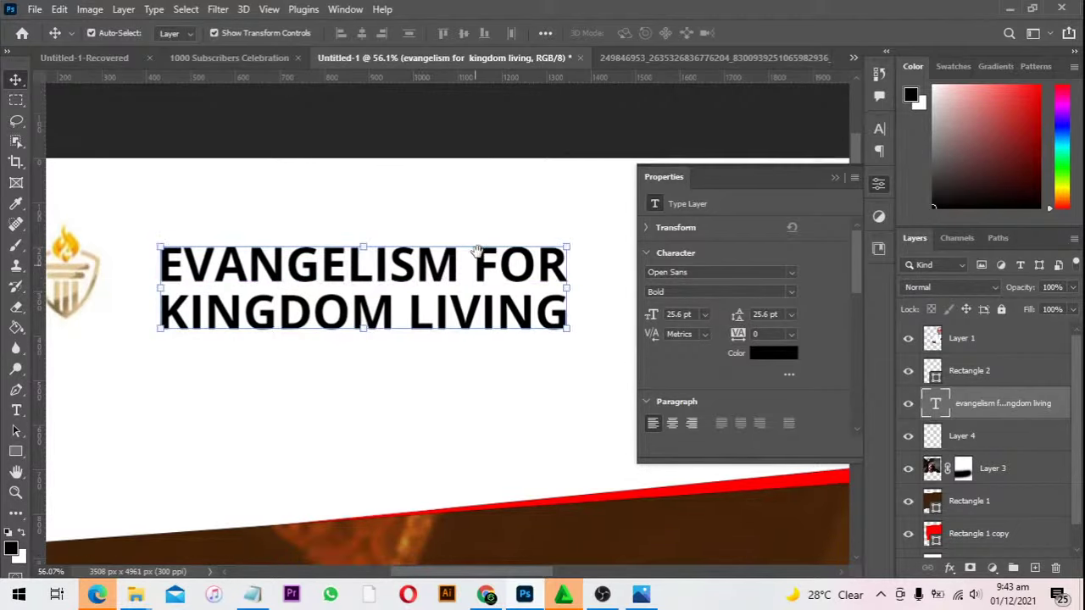
scroll(477, 250, "right", 5)
scroll(458, 280, "up", 1)
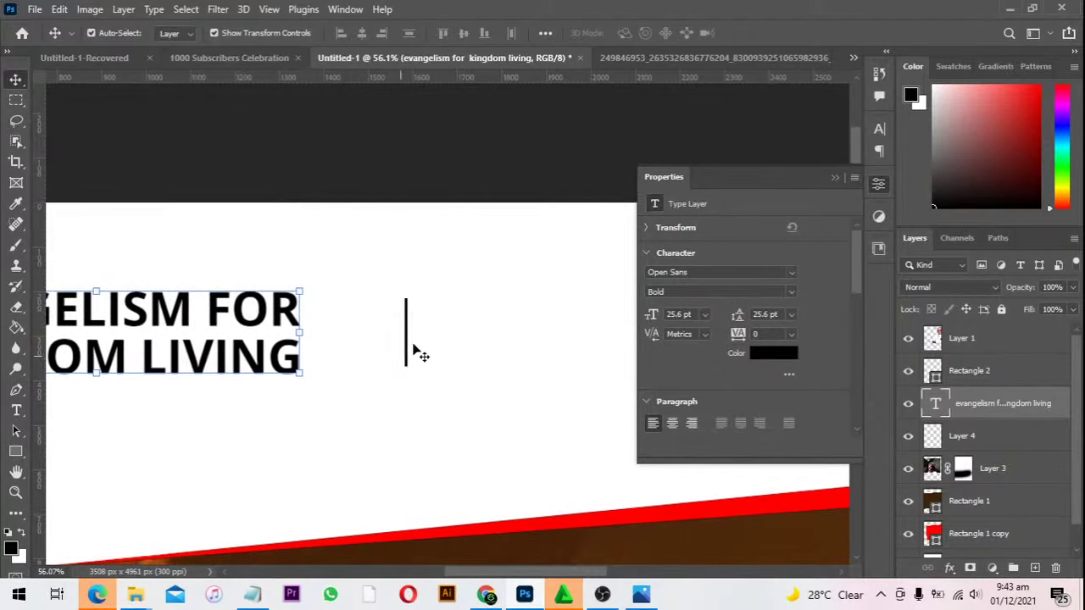
Drag a title copy to the right, rotate it, then delete the rotated copy
mouse_move(406, 358)
left_mouse_down()
mouse_move(338, 361)
mouse_move(348, 360)
left_mouse_up()
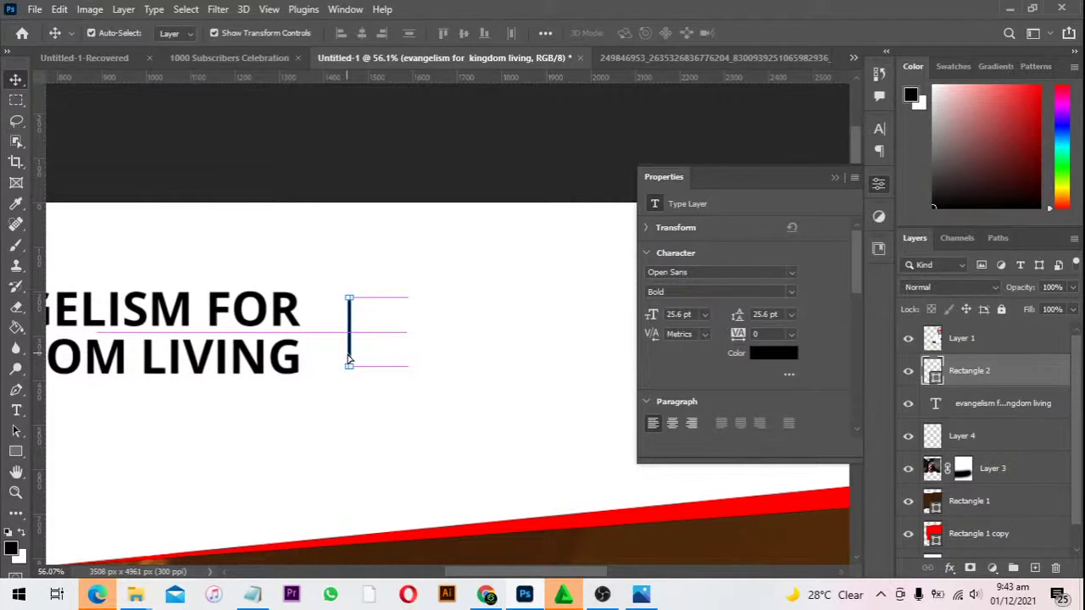
scroll(344, 326, "down", 1)
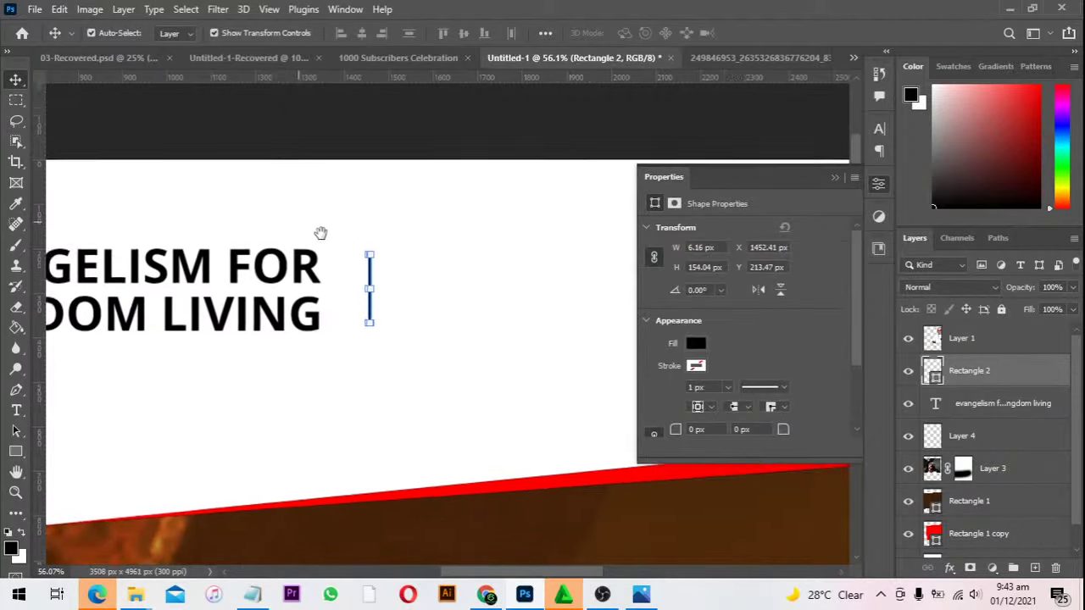
scroll(314, 246, "left", 1)
left_click_drag(383, 296, 566, 305)
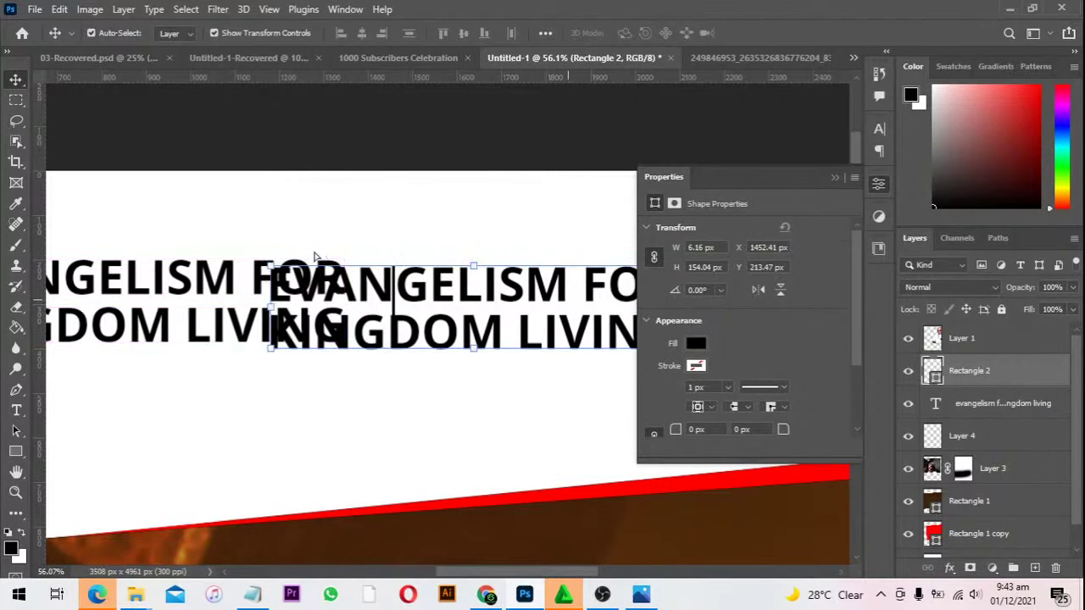
key("ctrl+t")
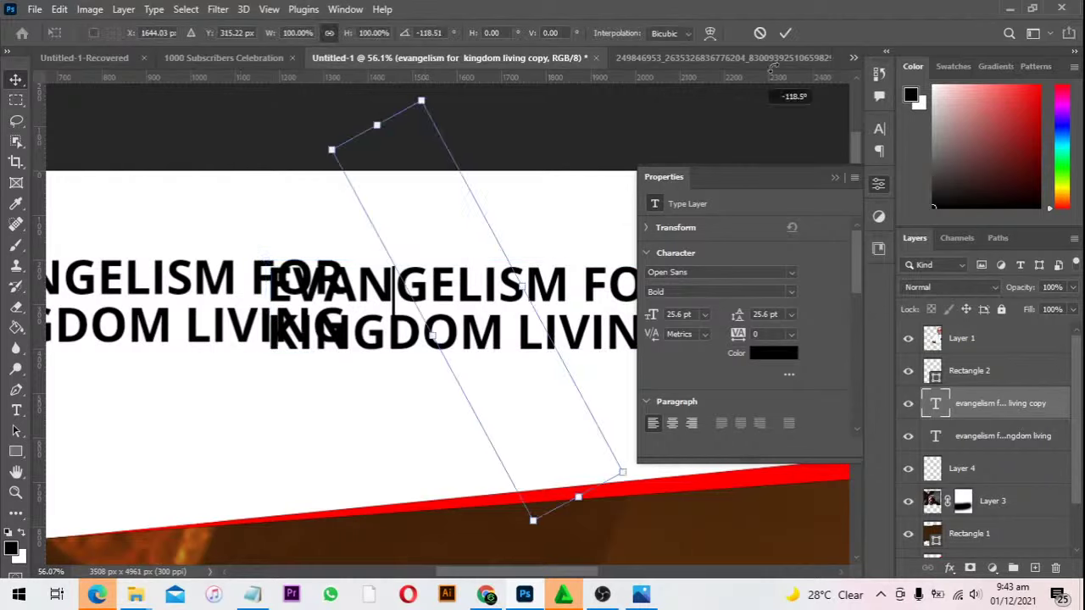
left_click_drag(635, 209, 763, 89)
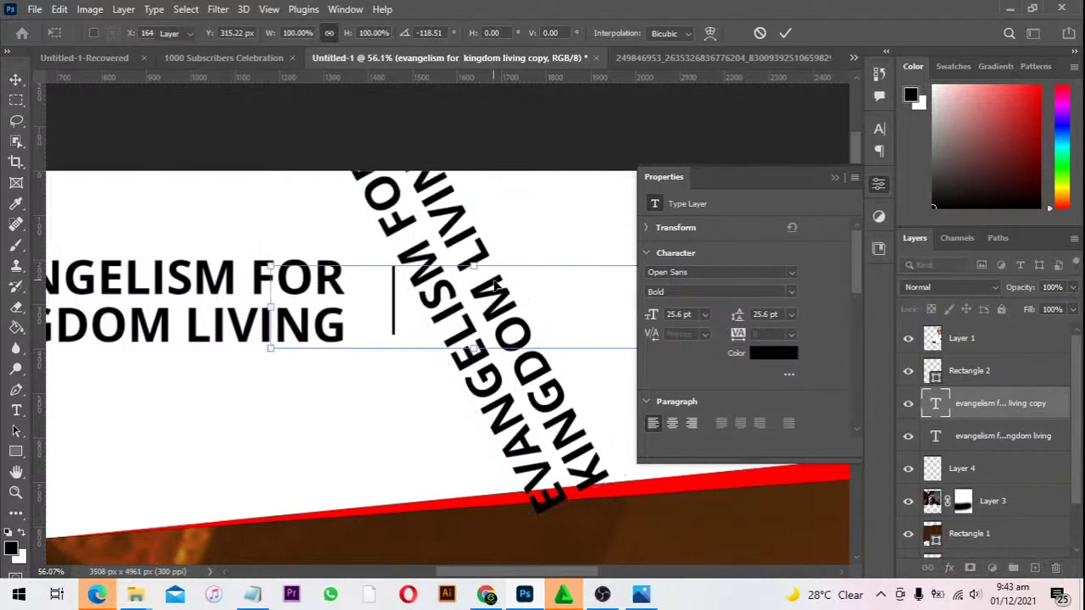
key("Return")
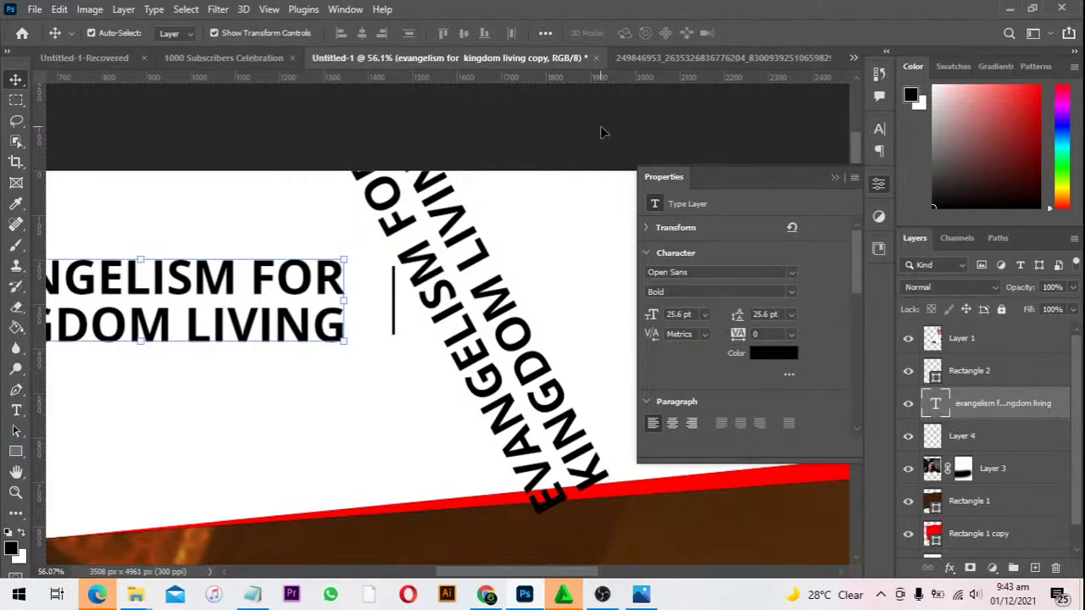
key("Delete")
Return to the Photoshop document and zoom out to frame the title and divider
mouse_move(484, 235)
left_mouse_down()
mouse_move(414, 257)
mouse_move(413, 205)
left_mouse_up()
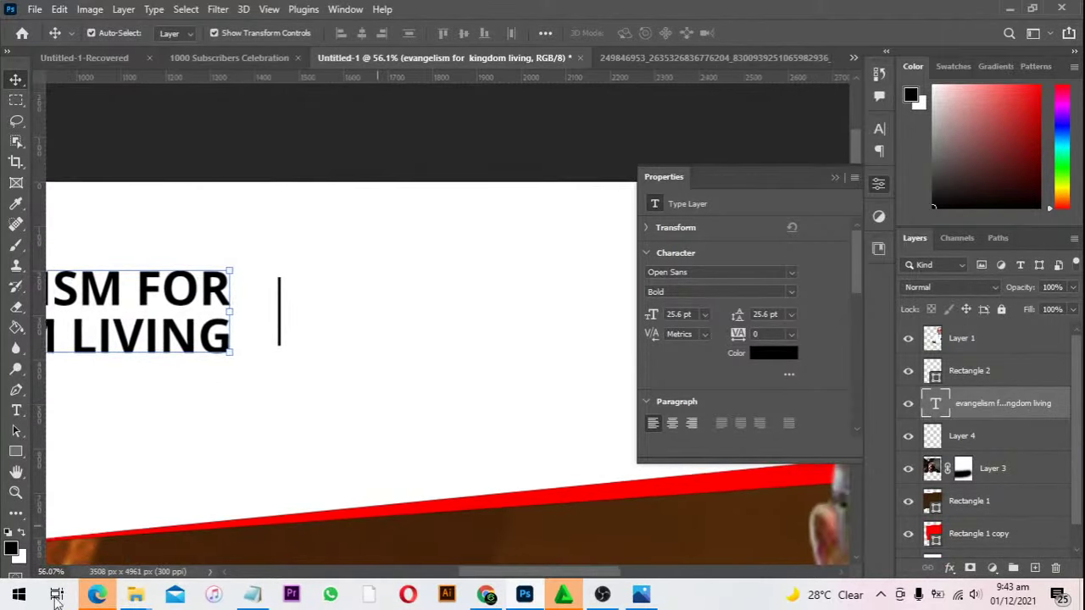
left_click(19, 595)
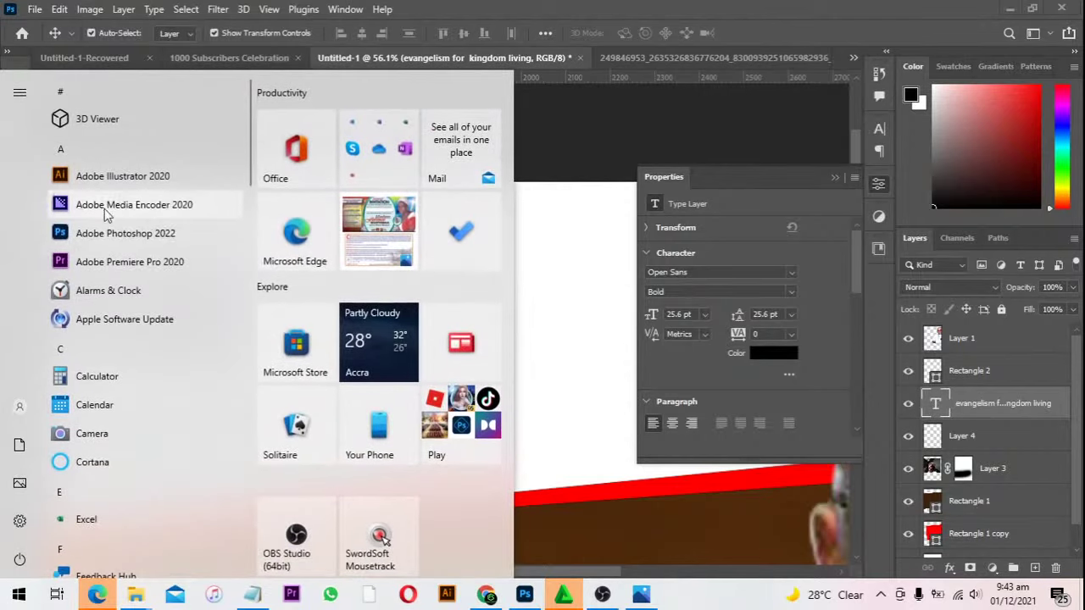
left_click(169, 236)
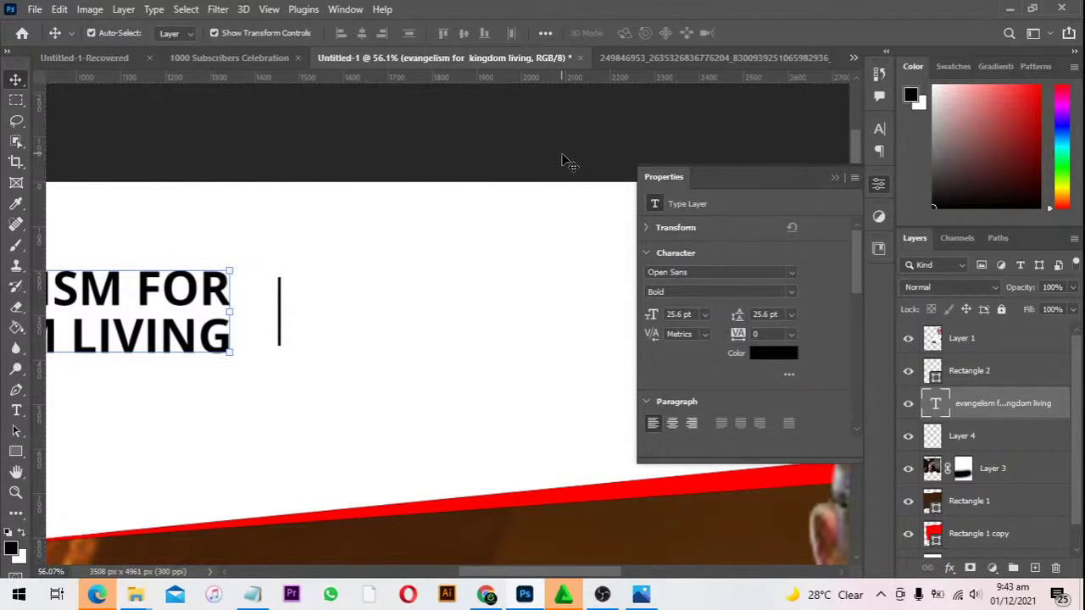
scroll(354, 262, "down", 1)
mouse_move(388, 268)
left_mouse_down()
mouse_move(355, 317)
mouse_move(252, 319)
mouse_move(536, 339)
left_mouse_up()
Duplicate the title layer and change the copy's text to 'EKL'
key("ctrl+j")
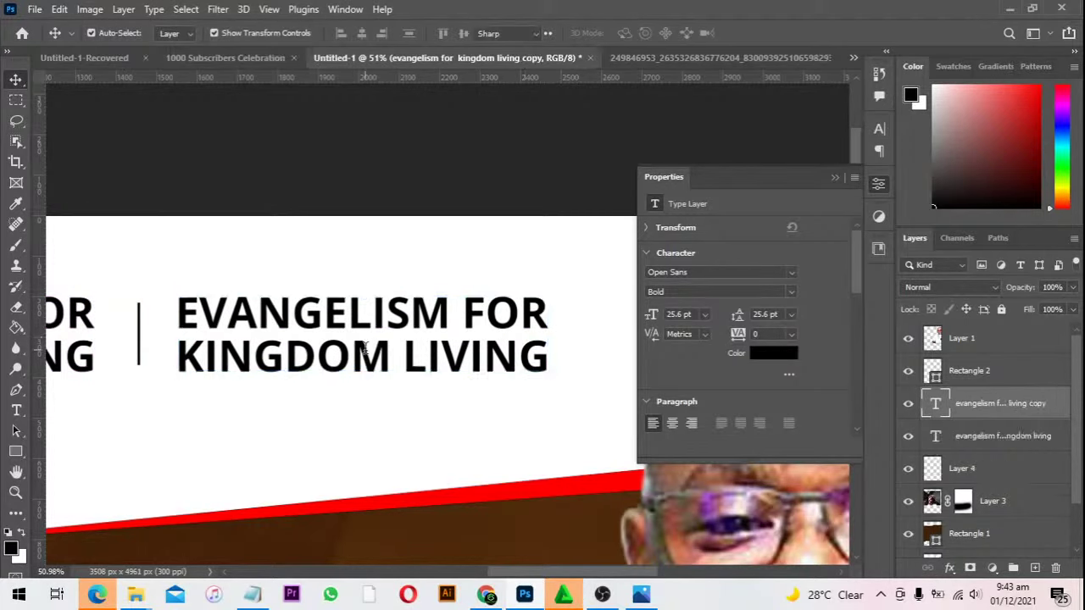
double_click(339, 352)
key("ctrl+a")
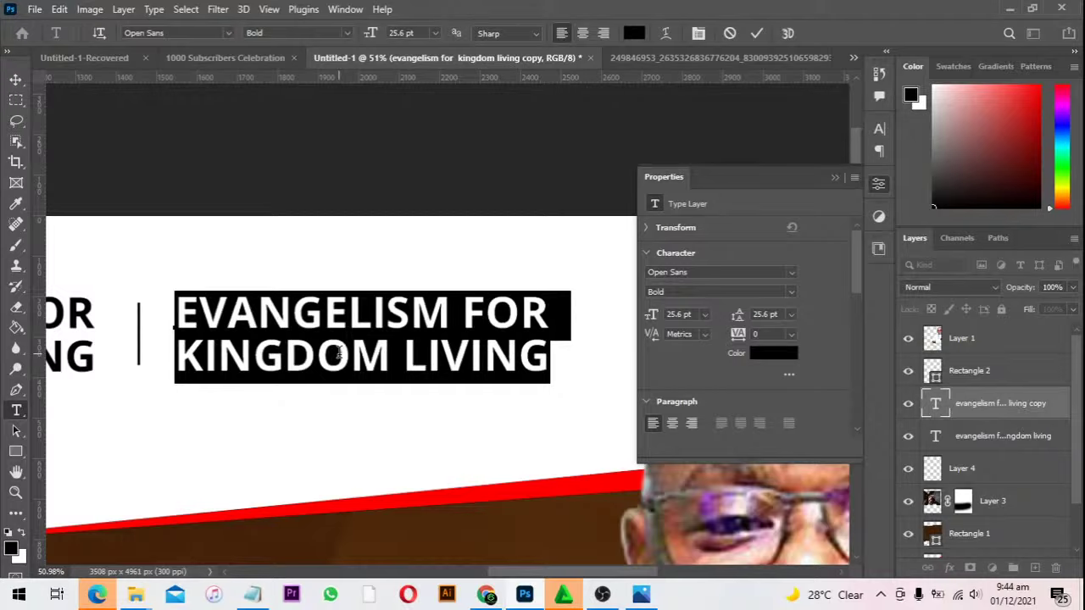
type("E")
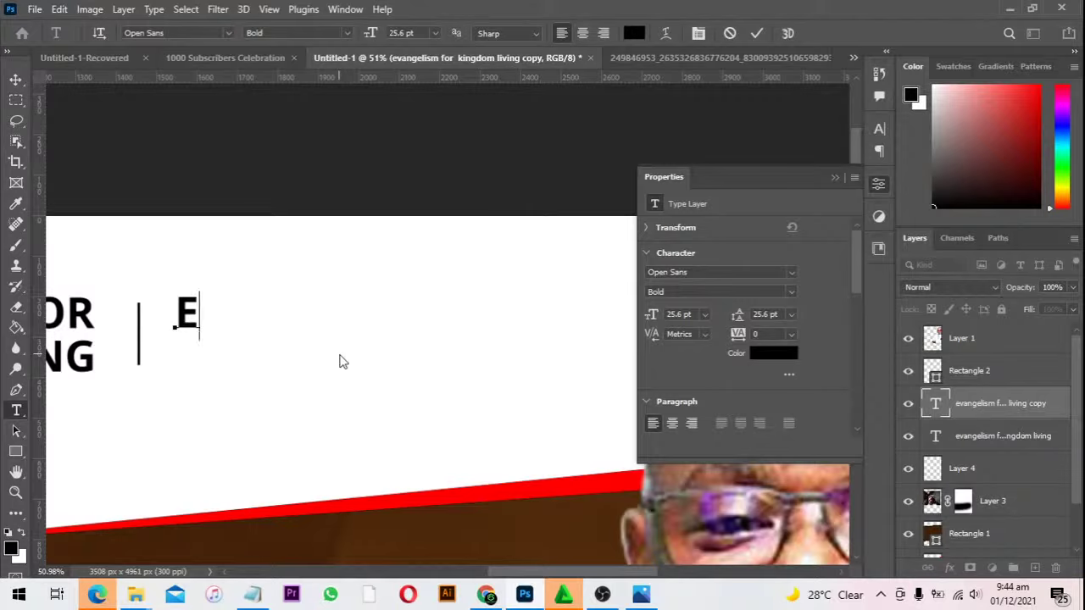
type("KL")
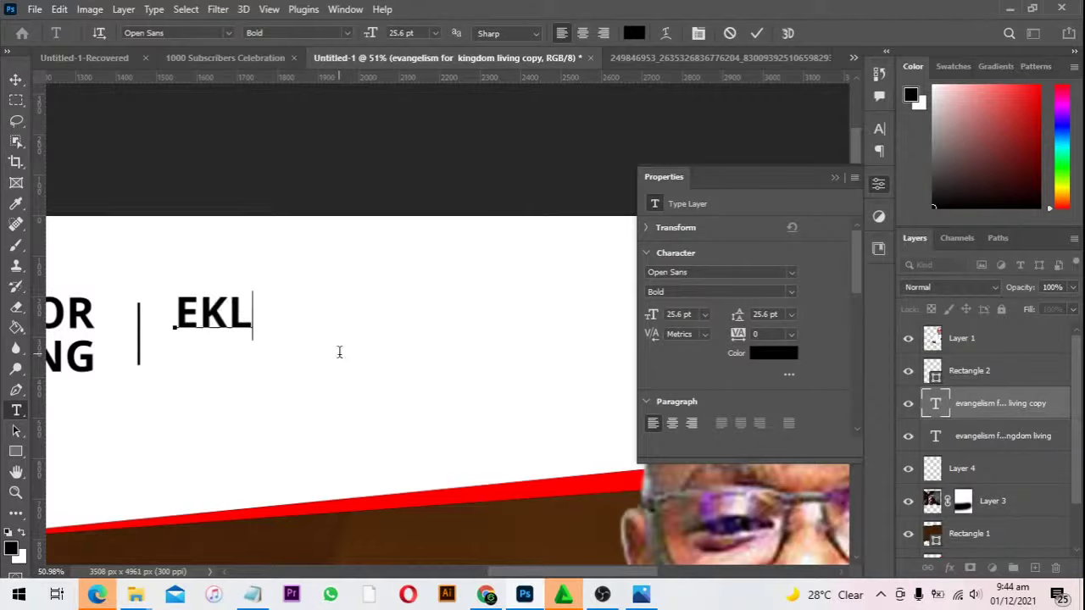
left_click(339, 352)
Enlarge EKL to about 34.14 pt to match the title's height, beside the divider
key("v")
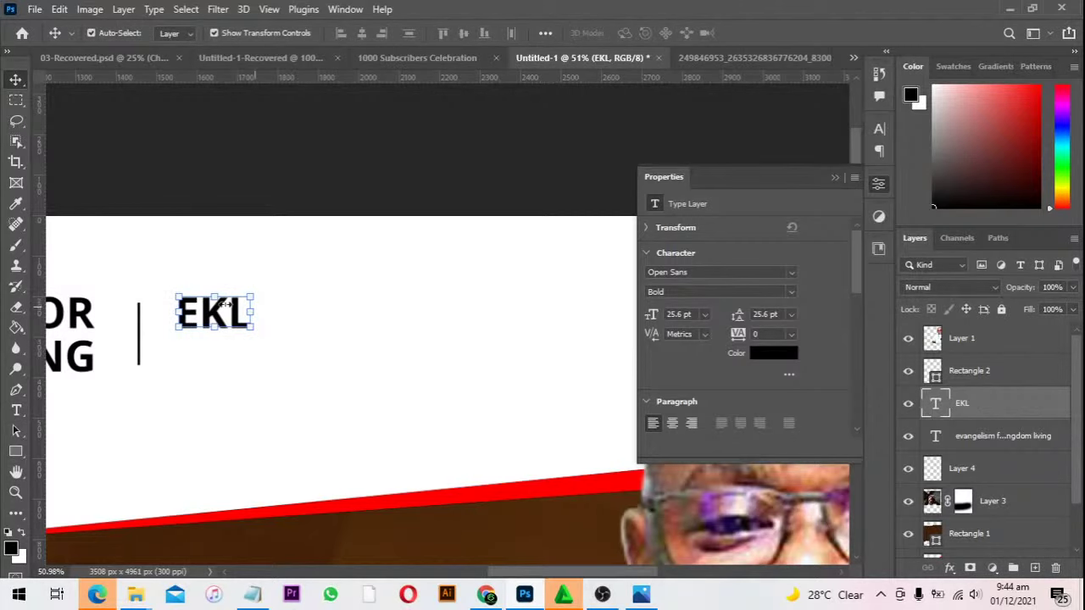
mouse_move(282, 288)
left_mouse_down()
mouse_move(460, 271)
mouse_move(462, 314)
left_mouse_up()
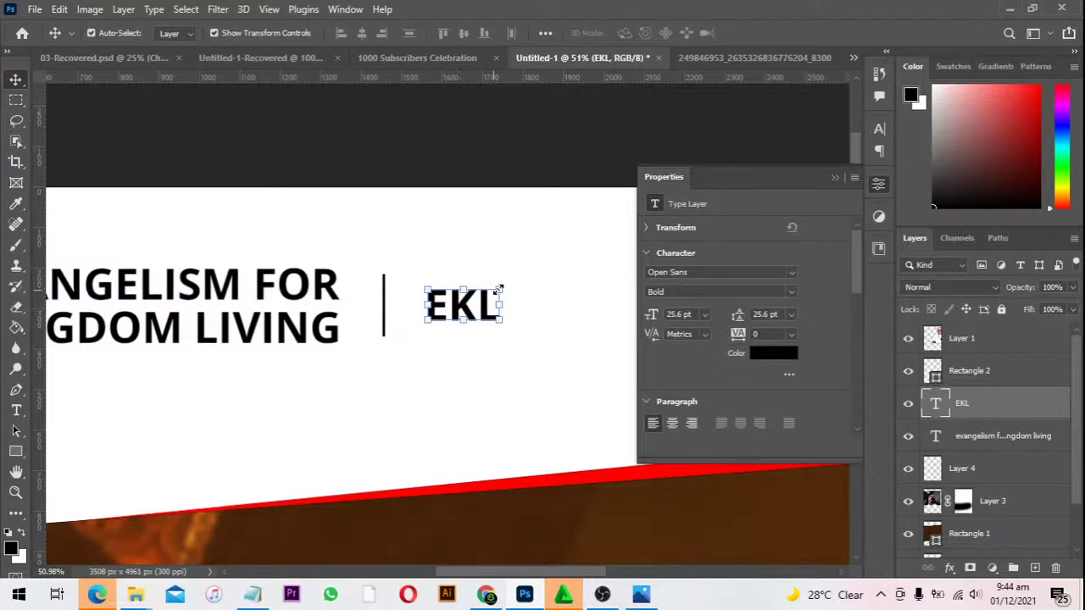
key("ctrl+t")
left_click_drag(503, 288, 518, 283)
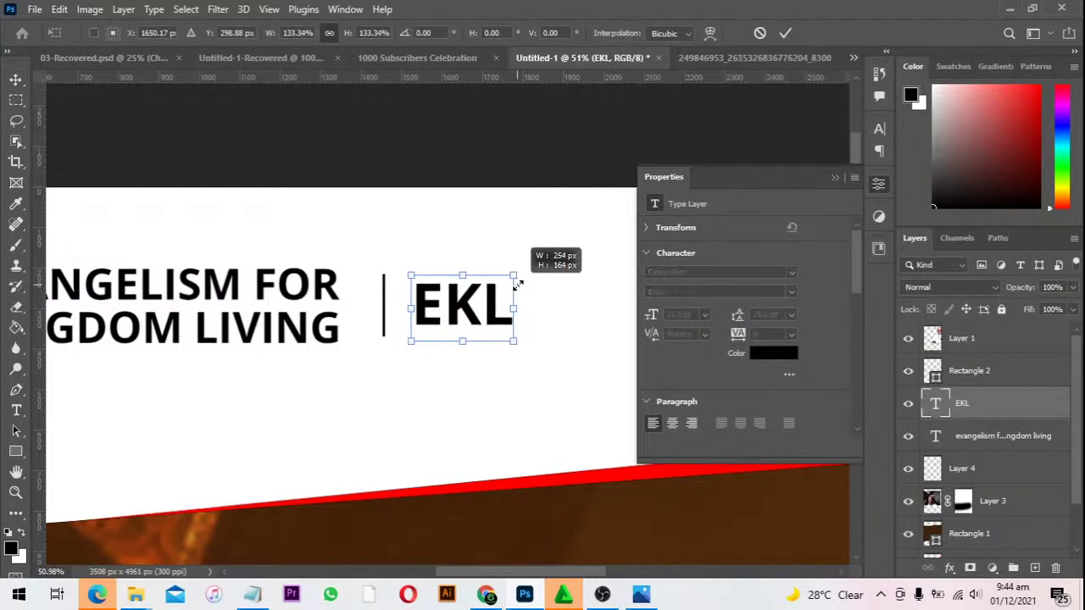
left_click_drag(473, 310, 475, 312)
scroll(475, 312, "down", 2)
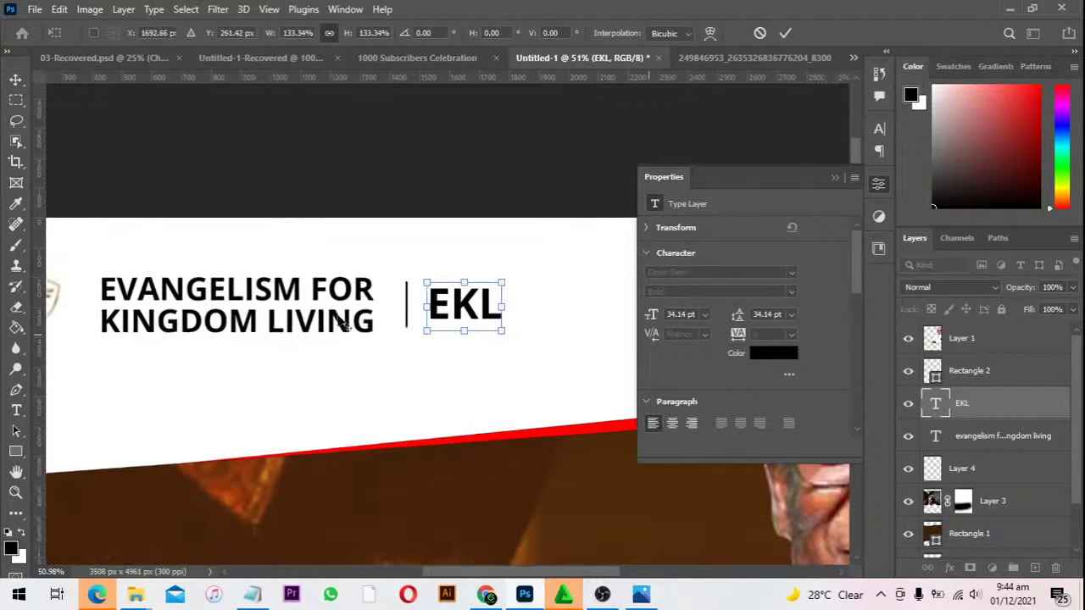
left_click_drag(295, 299, 399, 315)
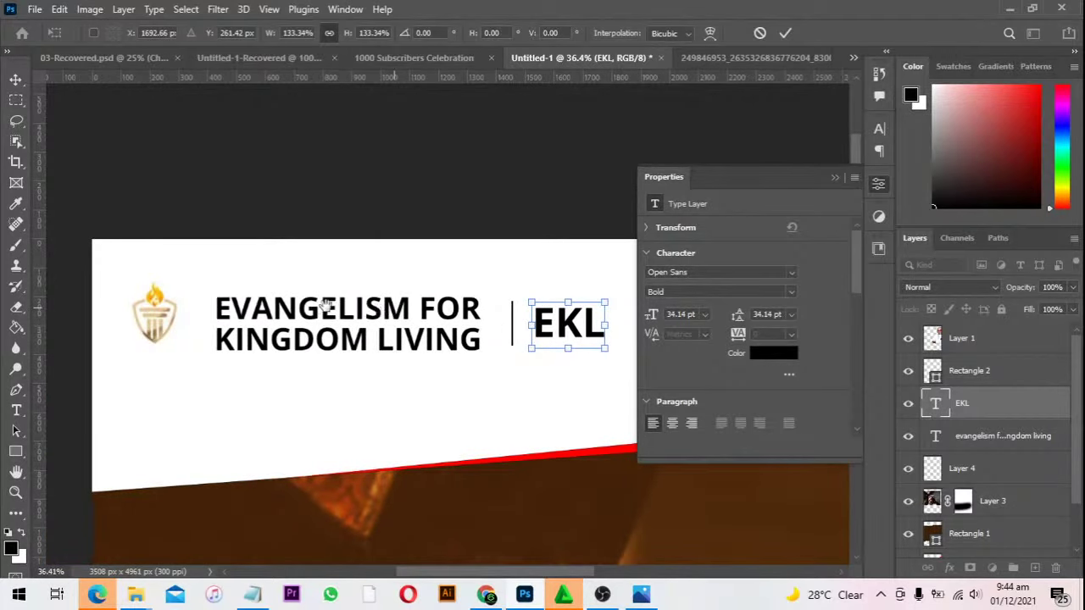
mouse_move(401, 260)
left_mouse_down()
mouse_move(376, 240)
mouse_move(420, 226)
left_mouse_up()
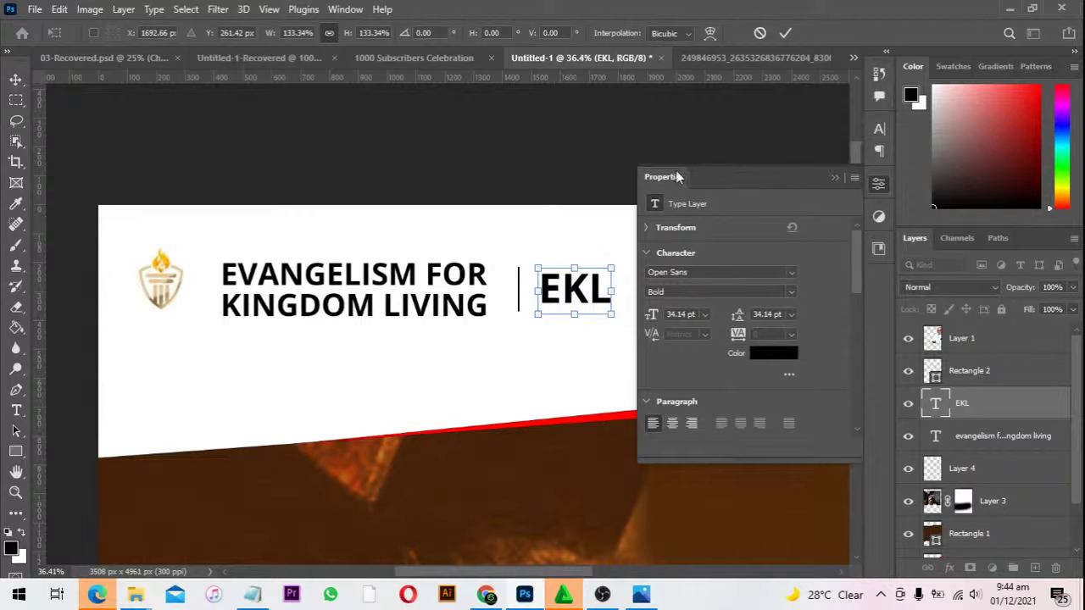
left_click(785, 34)
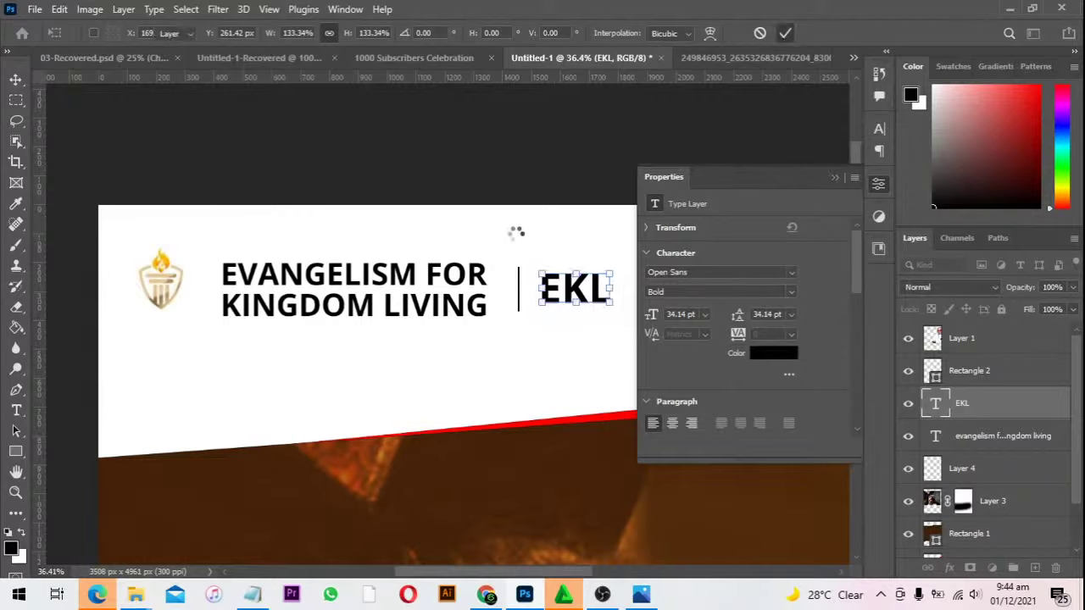
key("v")
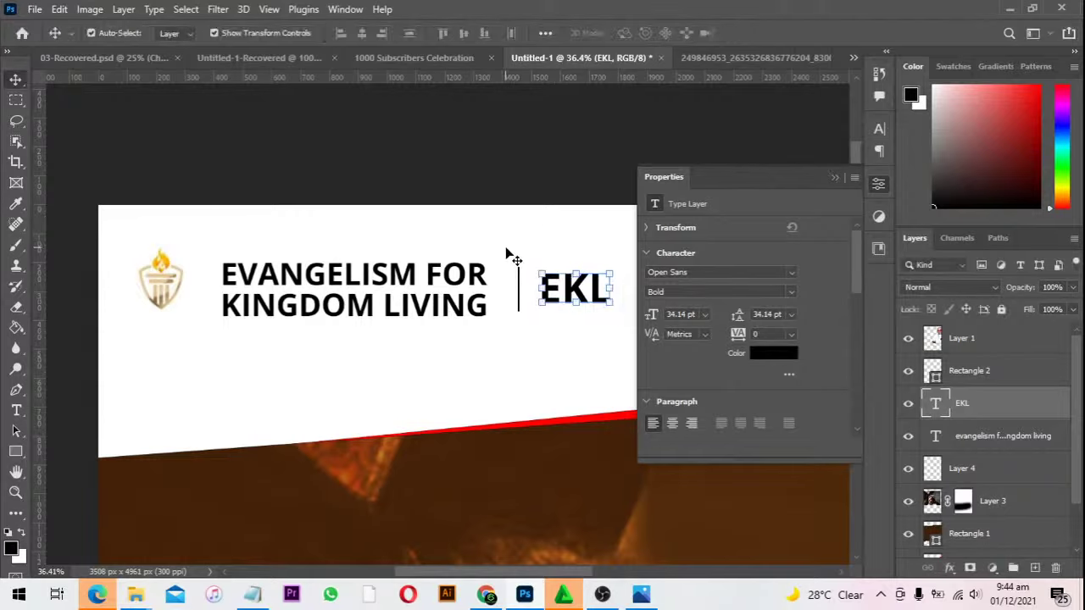
Enlarge the logo slightly and move it lower beside the title
left_click(833, 177)
left_click(687, 266)
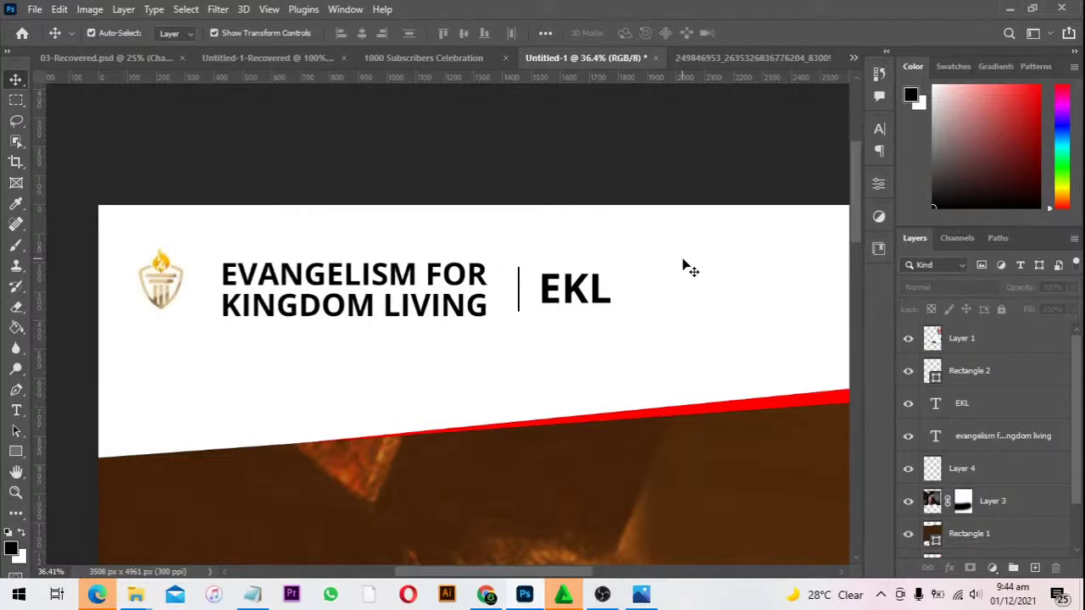
left_click(171, 280)
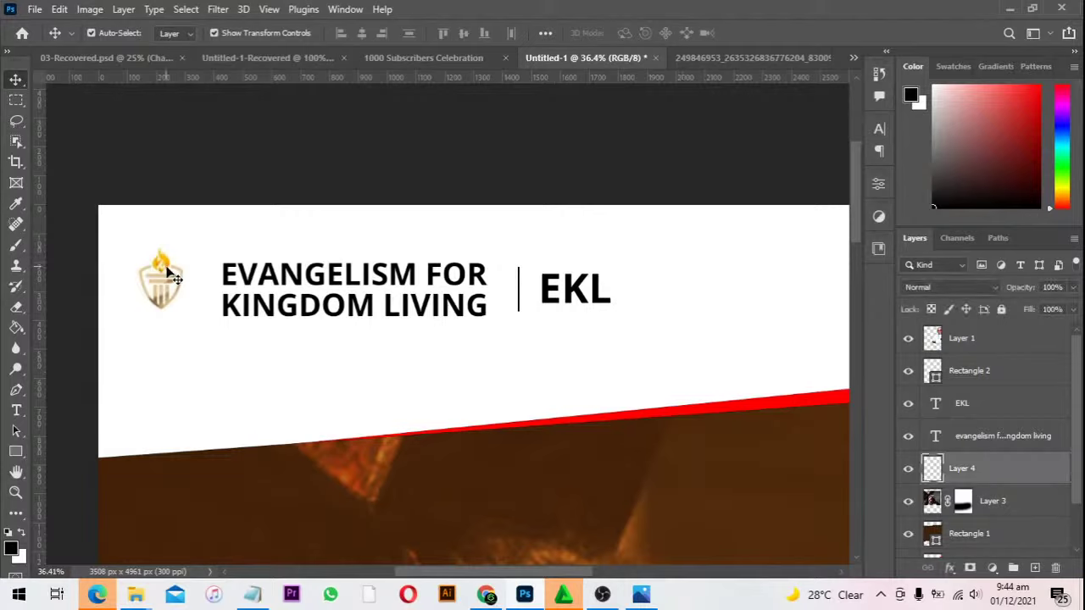
left_click_drag(182, 234, 190, 228)
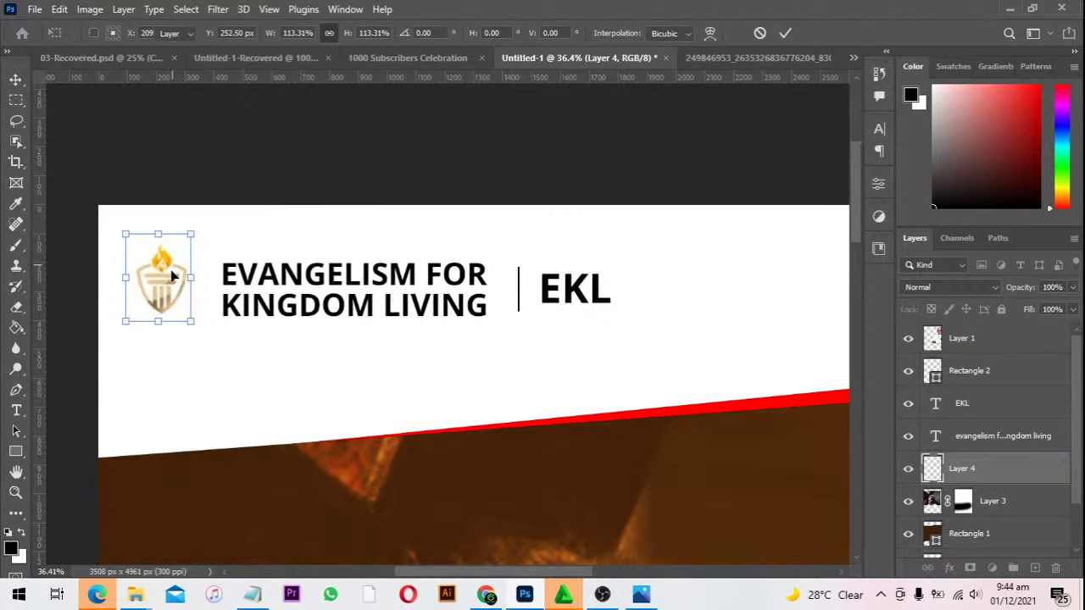
key("Return")
left_click_drag(173, 266, 173, 290)
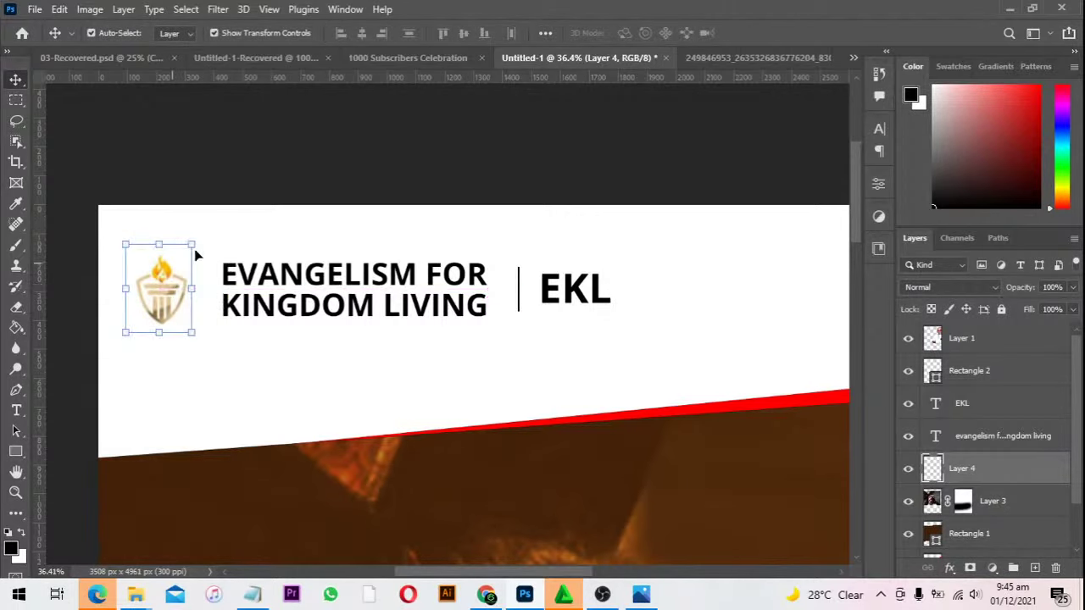
left_click(224, 172)
Shift the EKL text slightly to the right
left_click_drag(252, 291, 321, 279)
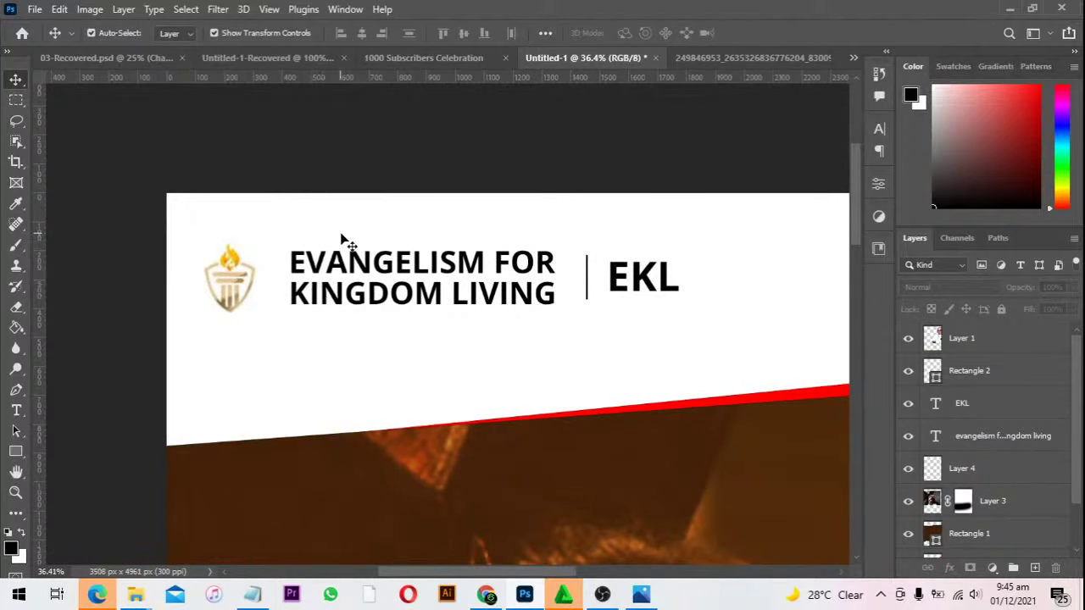
left_click_drag(343, 240, 287, 245)
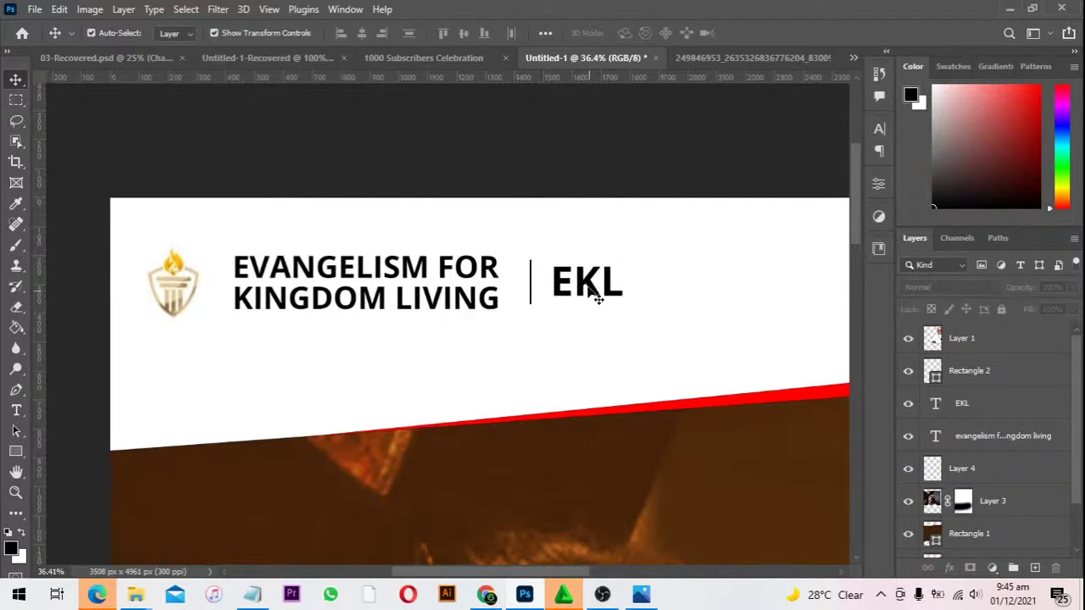
left_click(588, 282)
left_click_drag(588, 283, 590, 283)
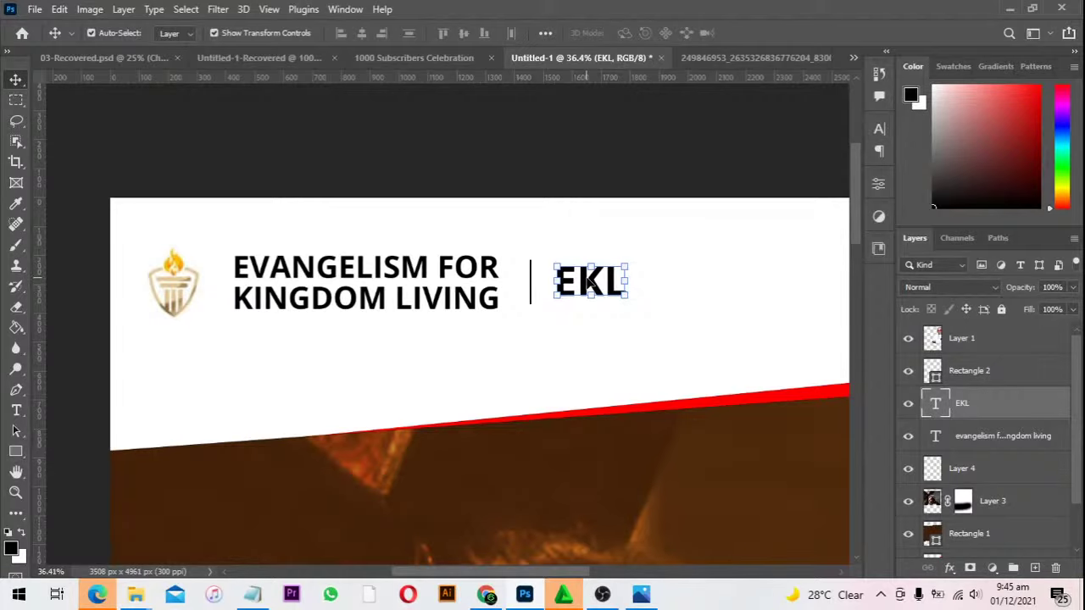
left_click(641, 593)
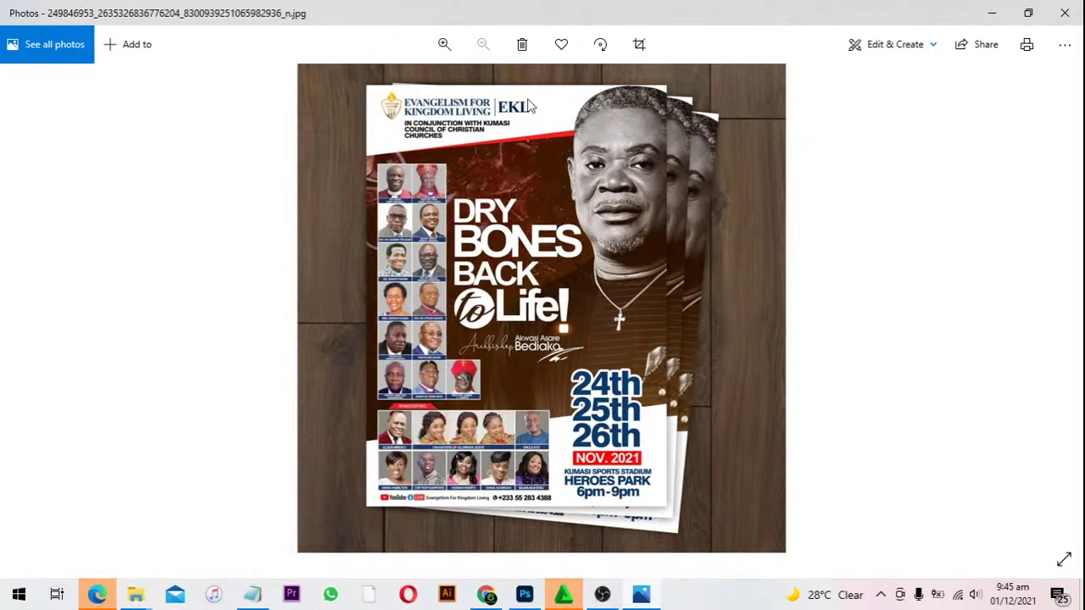
scroll(415, 97, "up", 3)
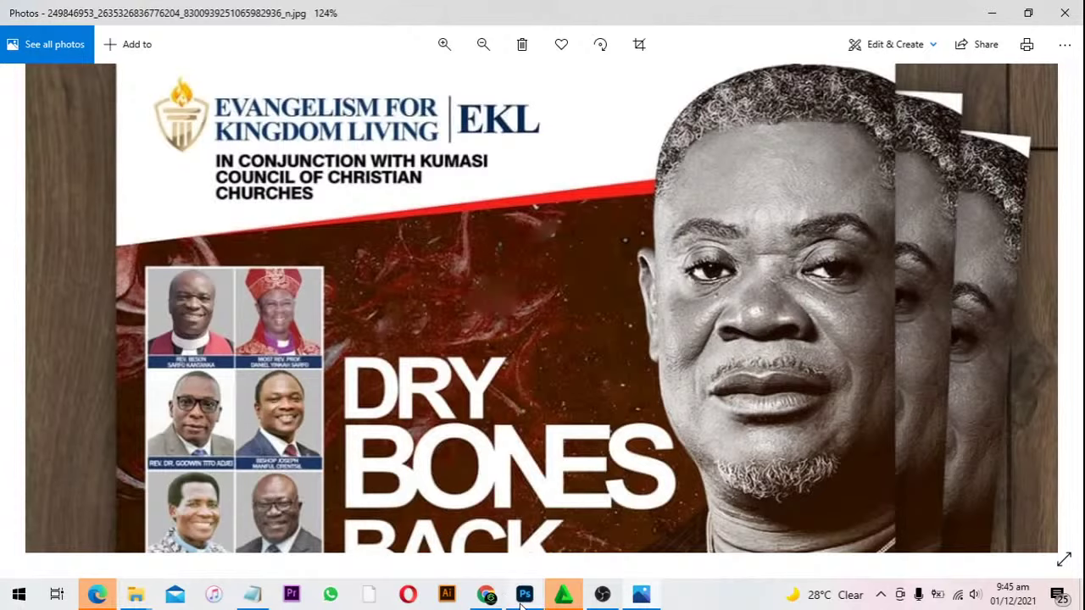
mouse_move(524, 594)
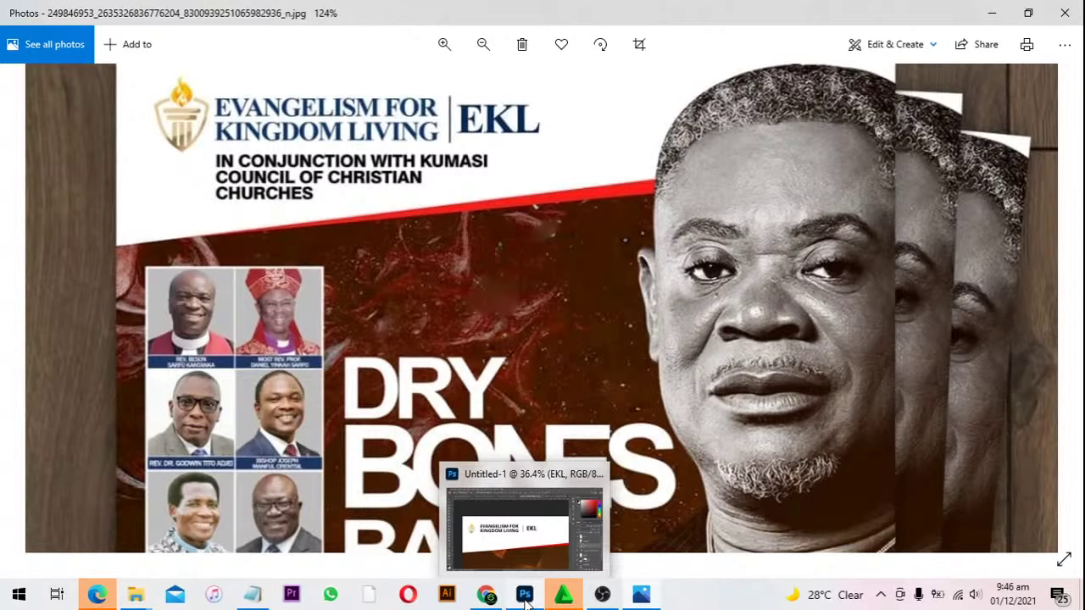
left_click(525, 597)
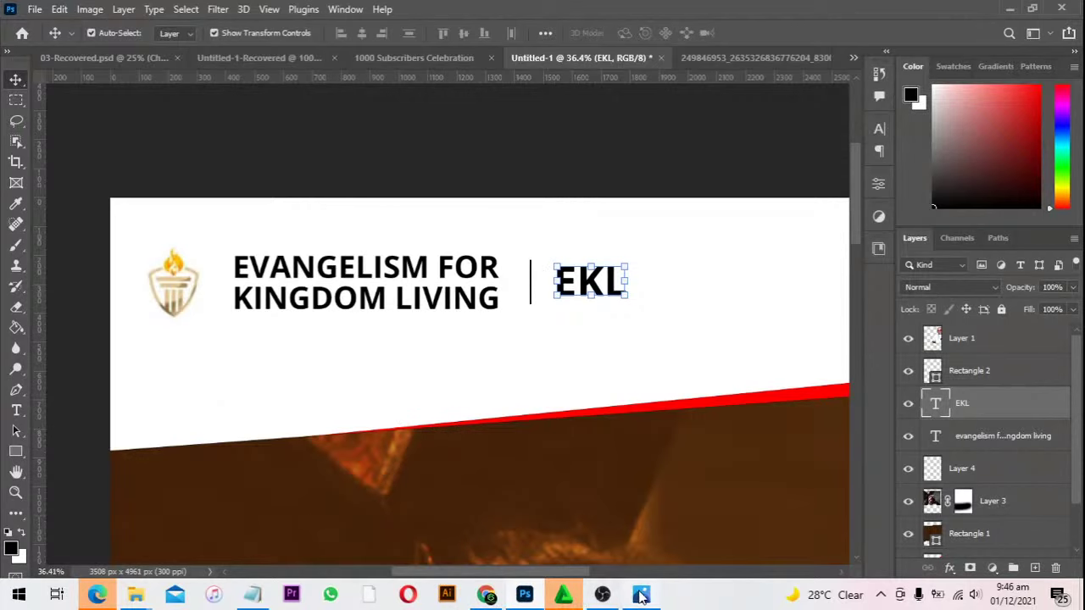
Start a new text line below the title reading 'IN CONJUCTION', following the reference poster
left_click(642, 598)
left_click(642, 597)
key("t")
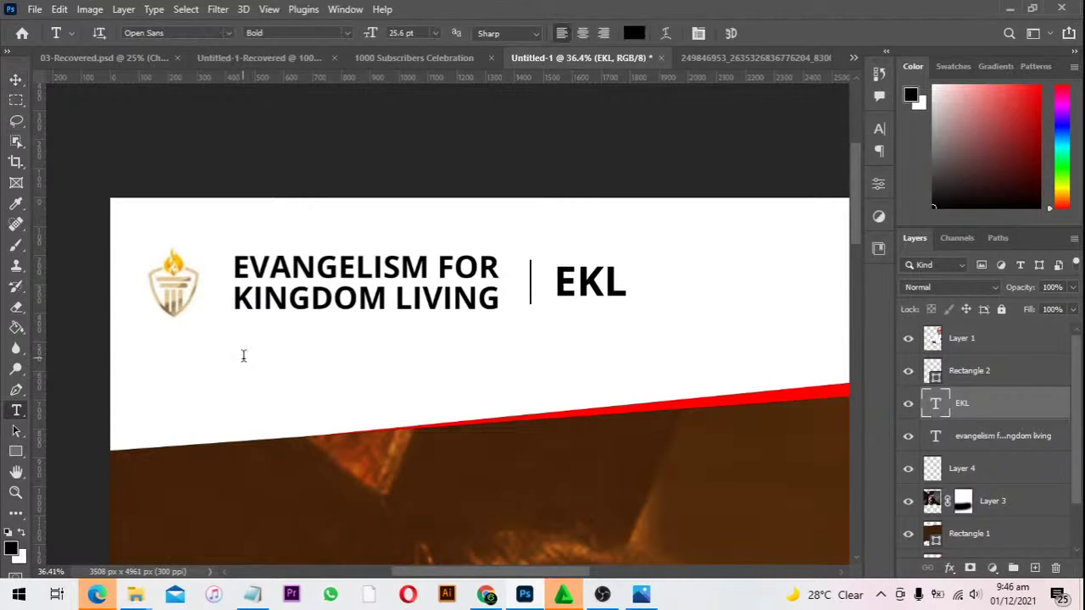
left_click(242, 357)
key("BackSpace")
type("IN")
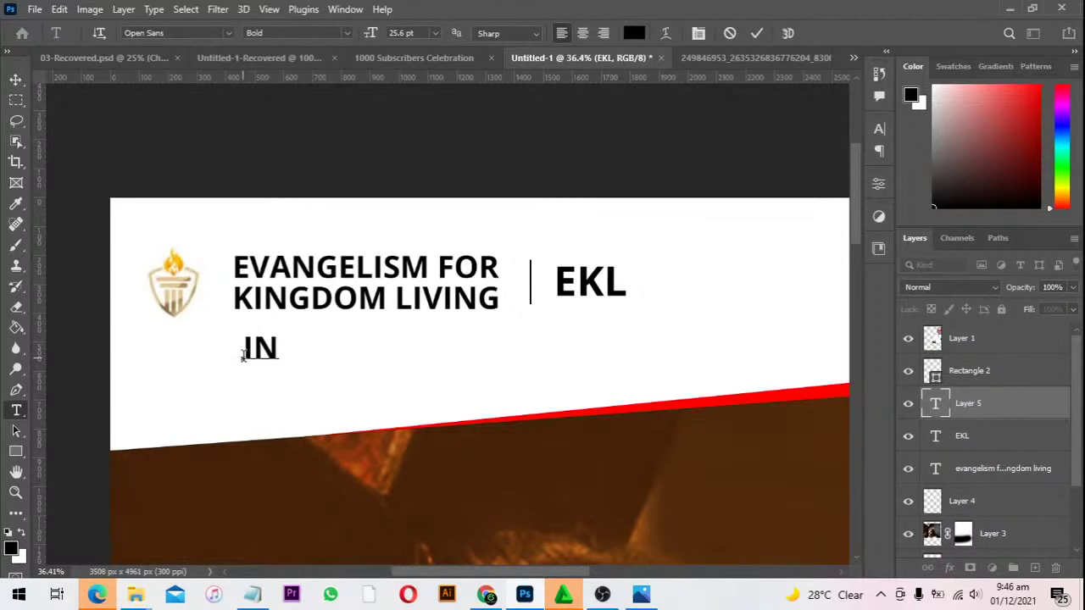
key("alt+Tab")
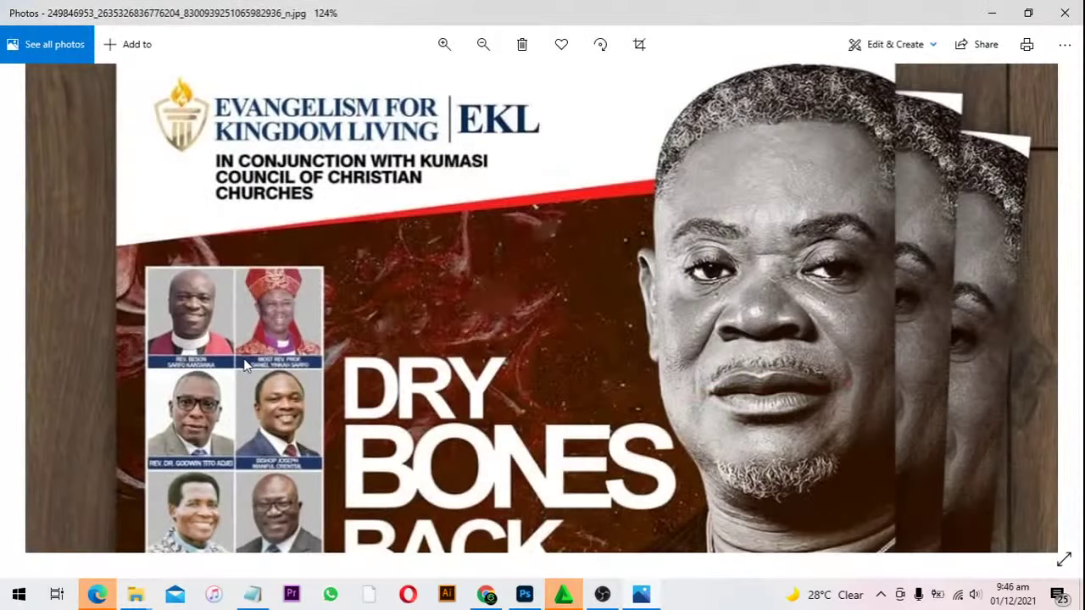
key("alt+Tab")
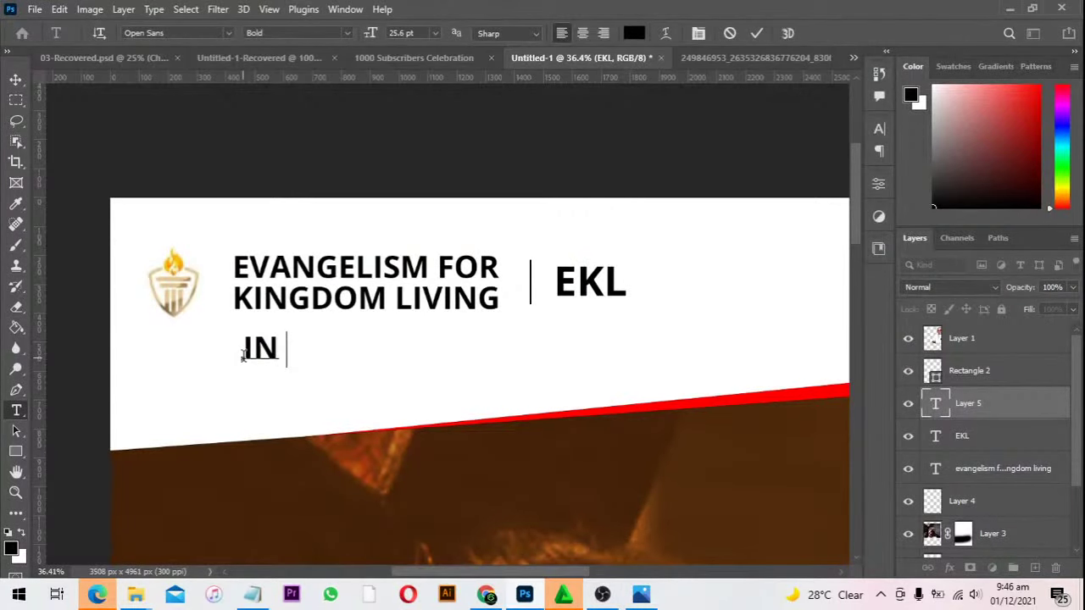
type("CON")
key("alt+Tab")
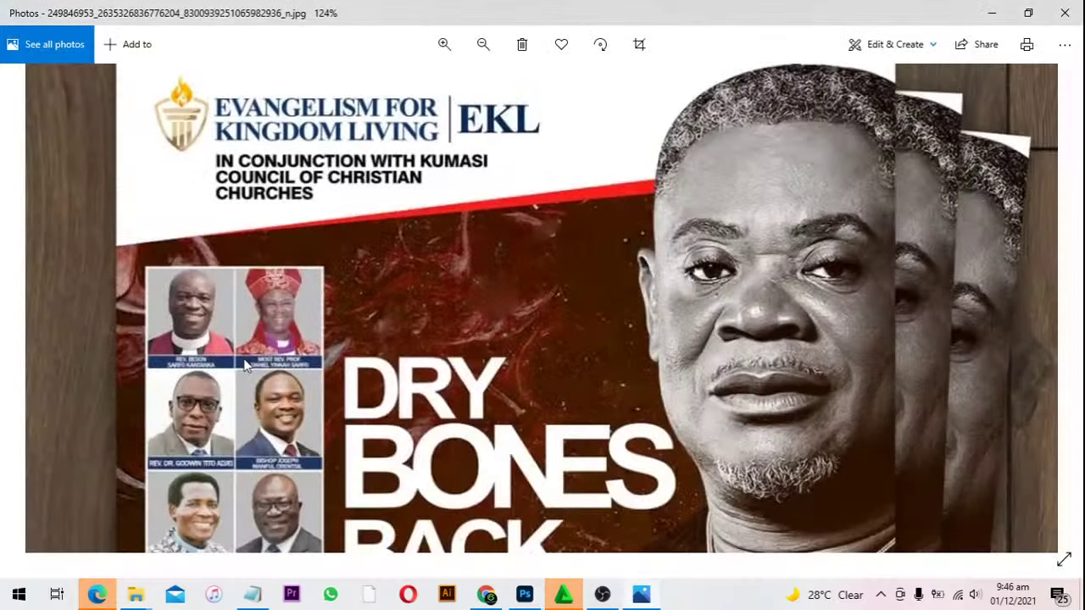
key("alt+Tab")
type("JUC")
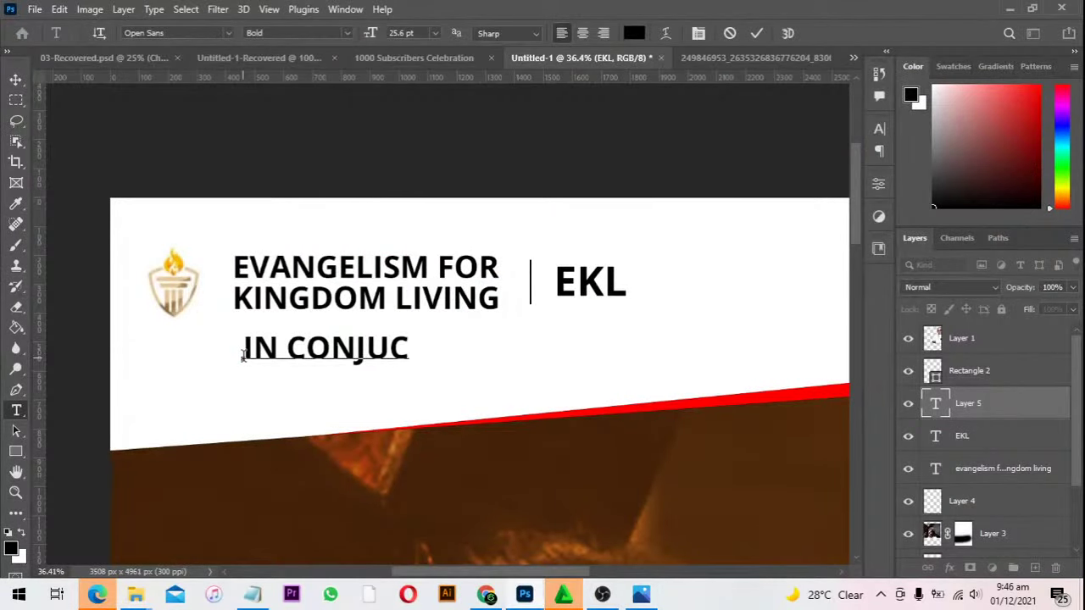
type("TIN")
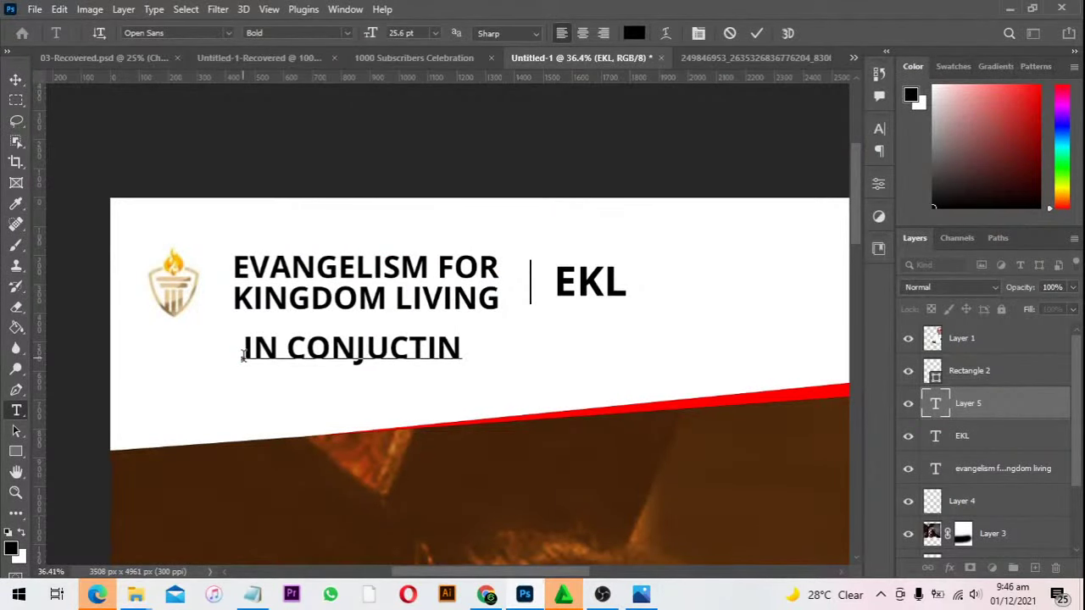
key("BackSpace")
type("ON")
Continue the first subtitle line with 'WITH KUMASI'
key("alt+Tab")
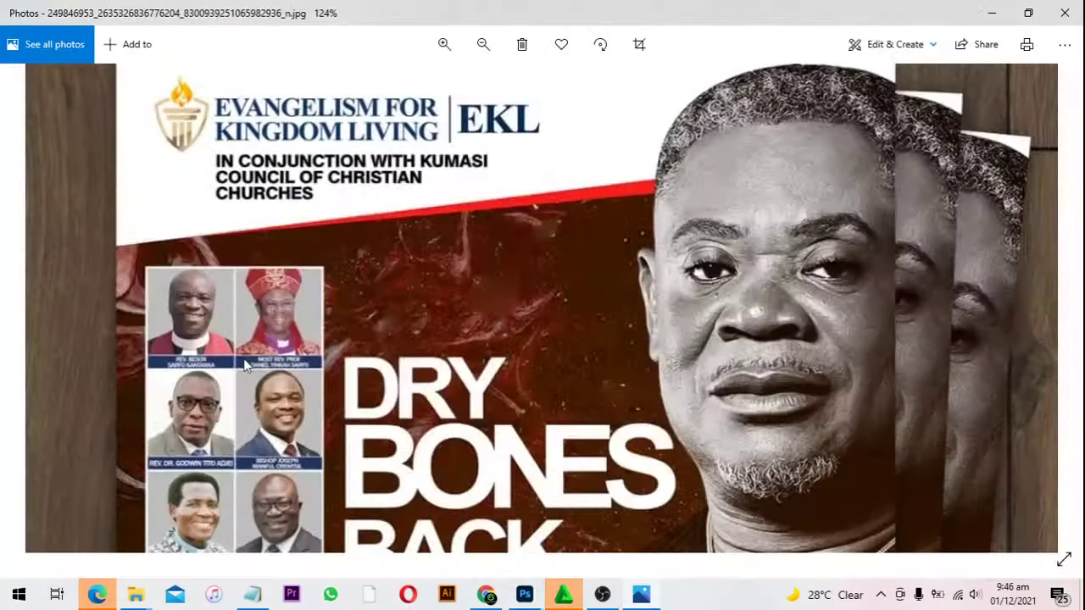
key("alt+Tab")
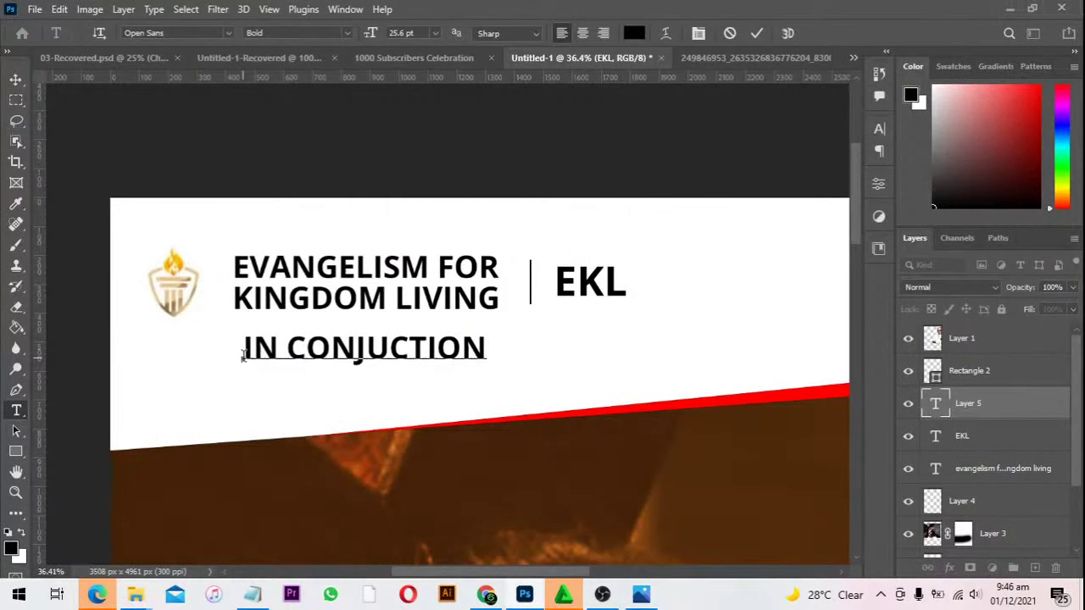
type("WITH")
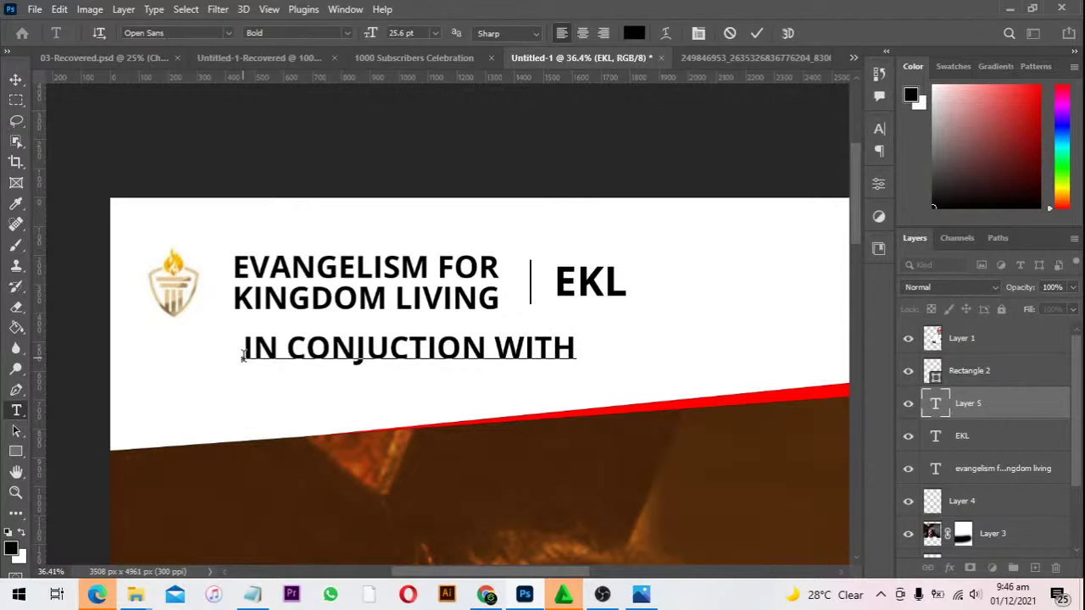
key("alt+Tab")
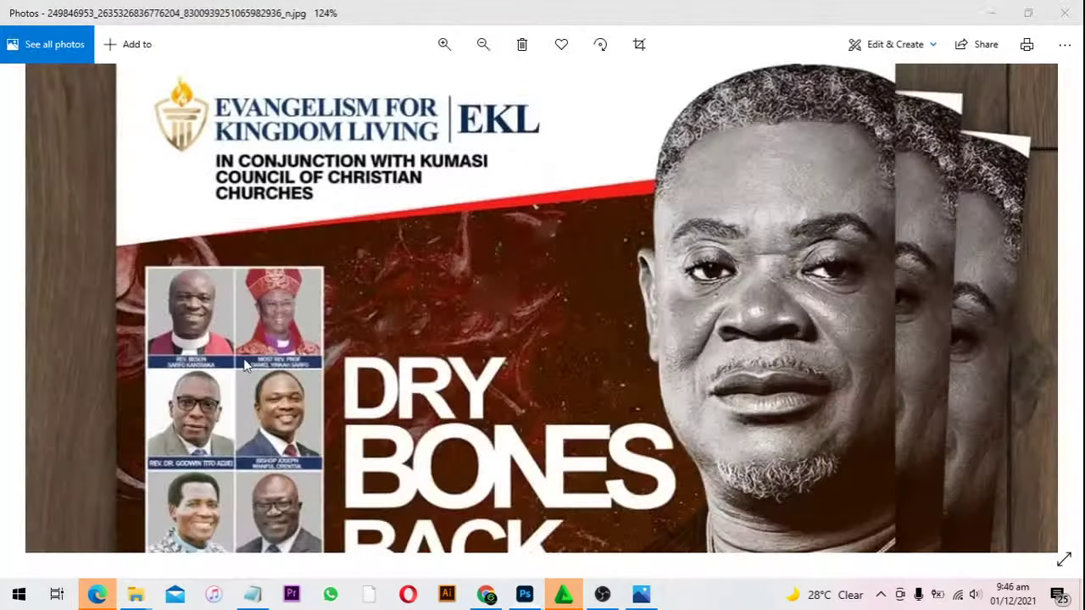
key("alt+Tab")
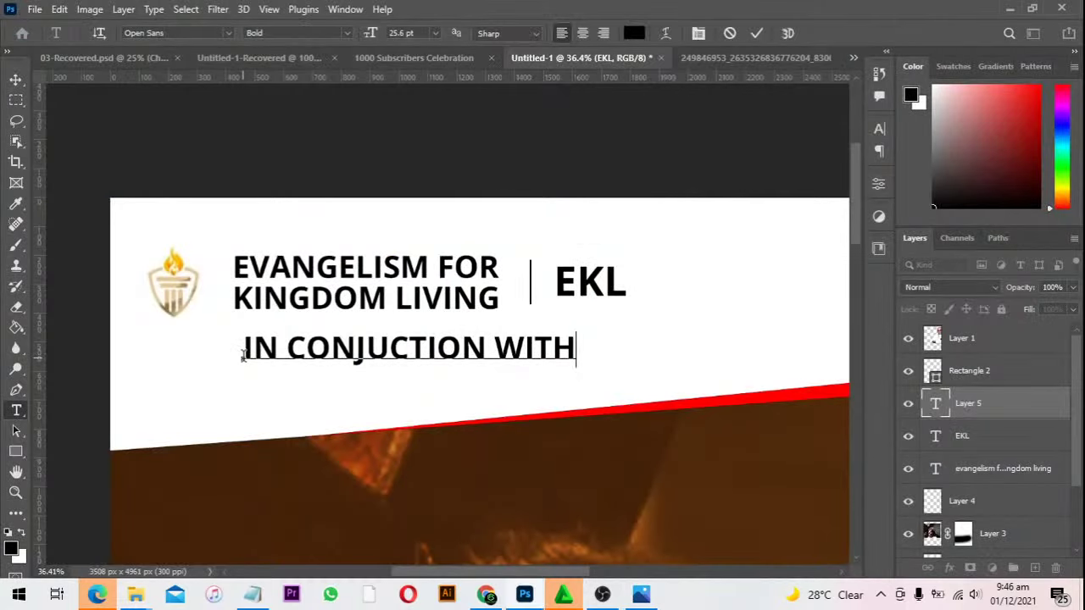
type("KM")
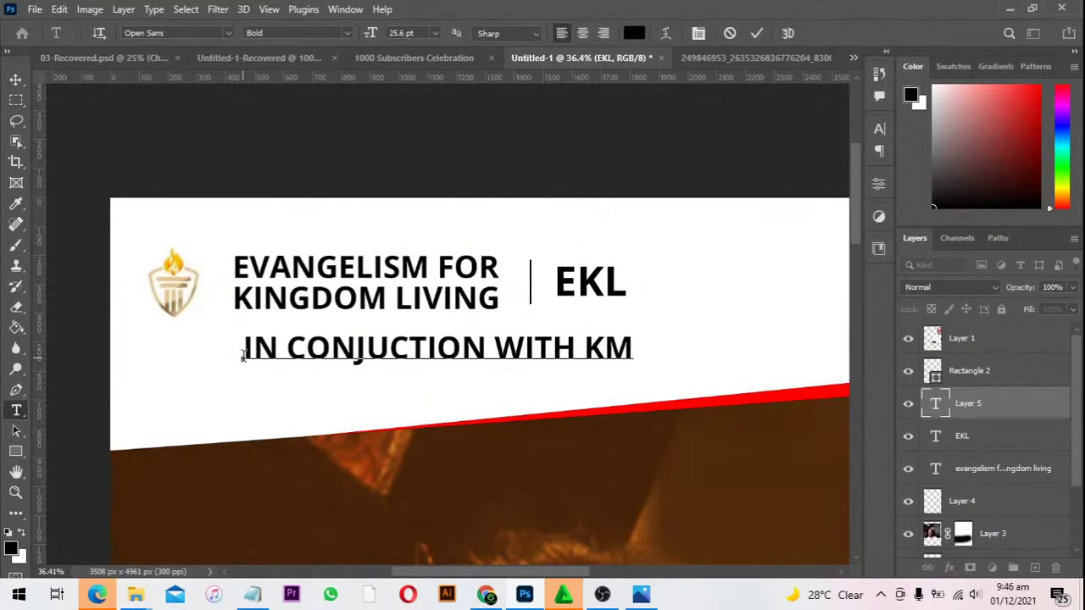
key("BackSpace")
type("UMASI")
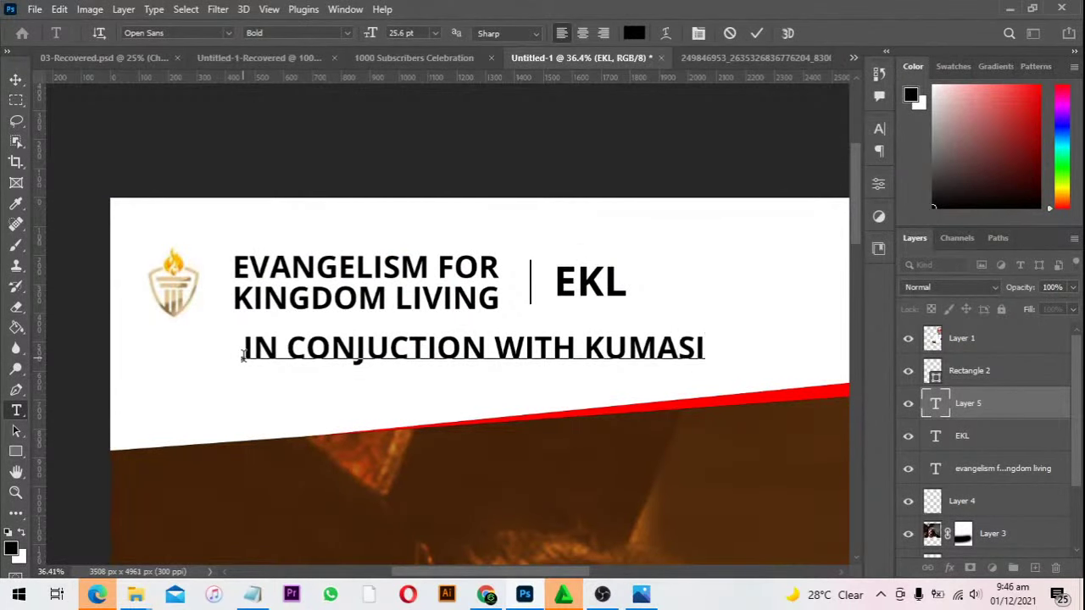
key("alt+Tab")
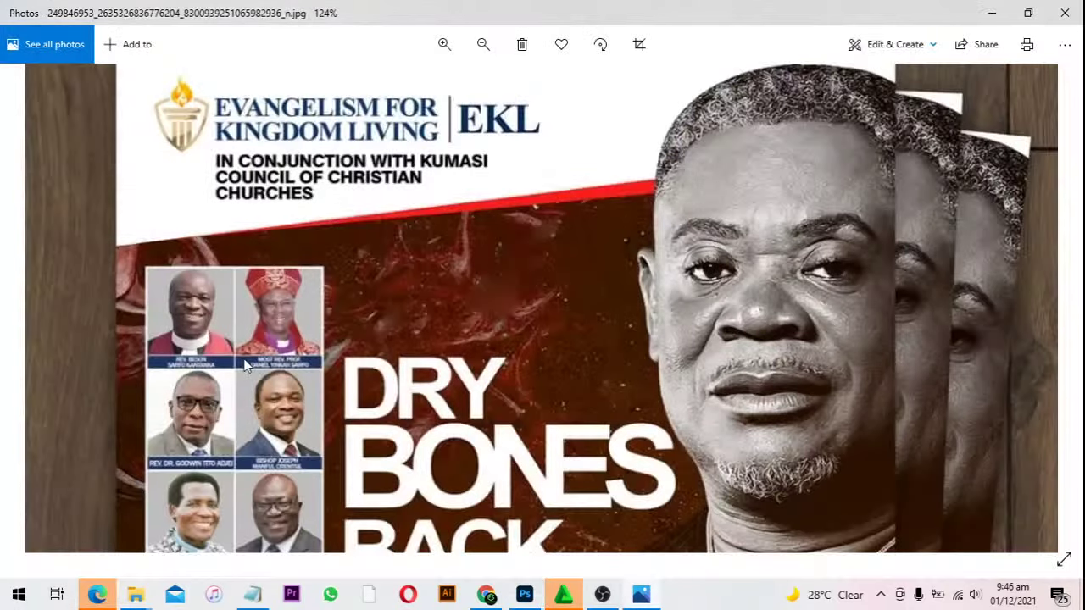
key("alt+Tab")
Add a second subtitle line reading 'COUNCIL OF CHRISTAIN'
key("Return")
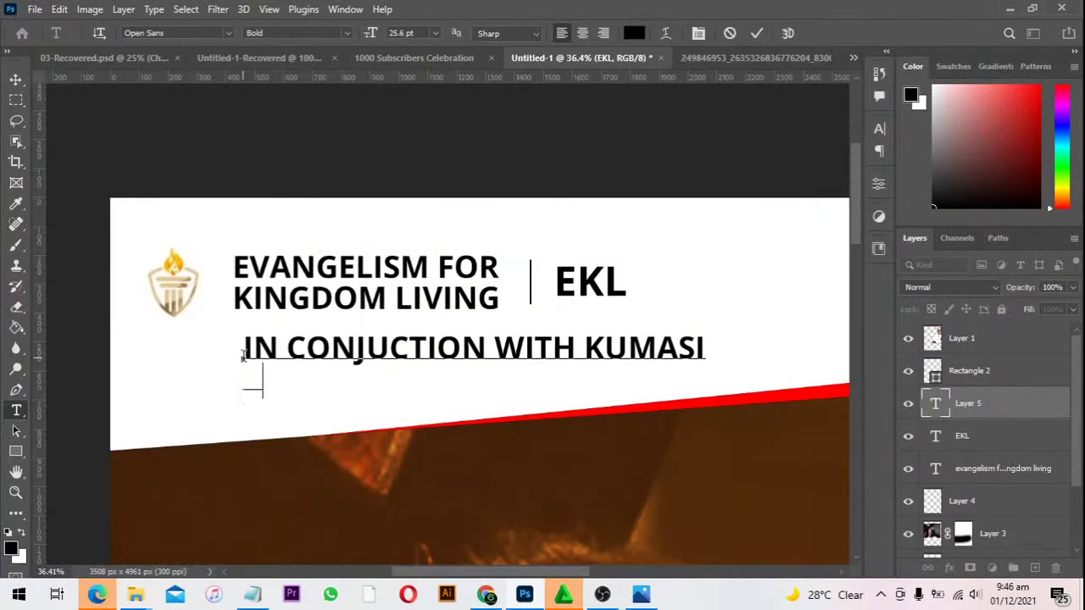
type("CPO")
key("BackSpace")
key("BackSpace")
type("OUNCIL")
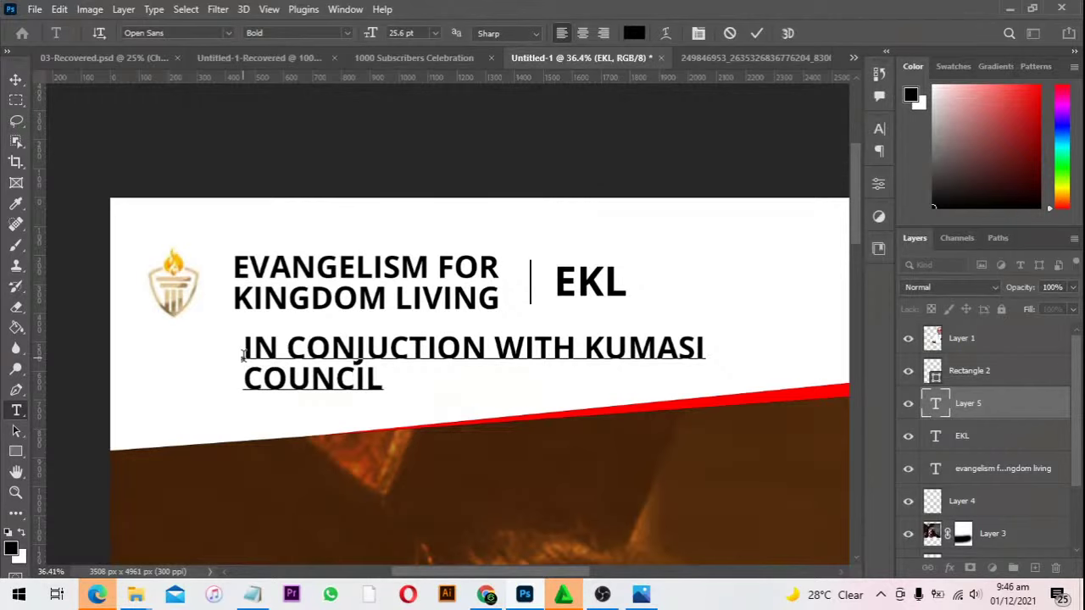
key("alt+Tab")
key("alt+Tab")
type("OF ")
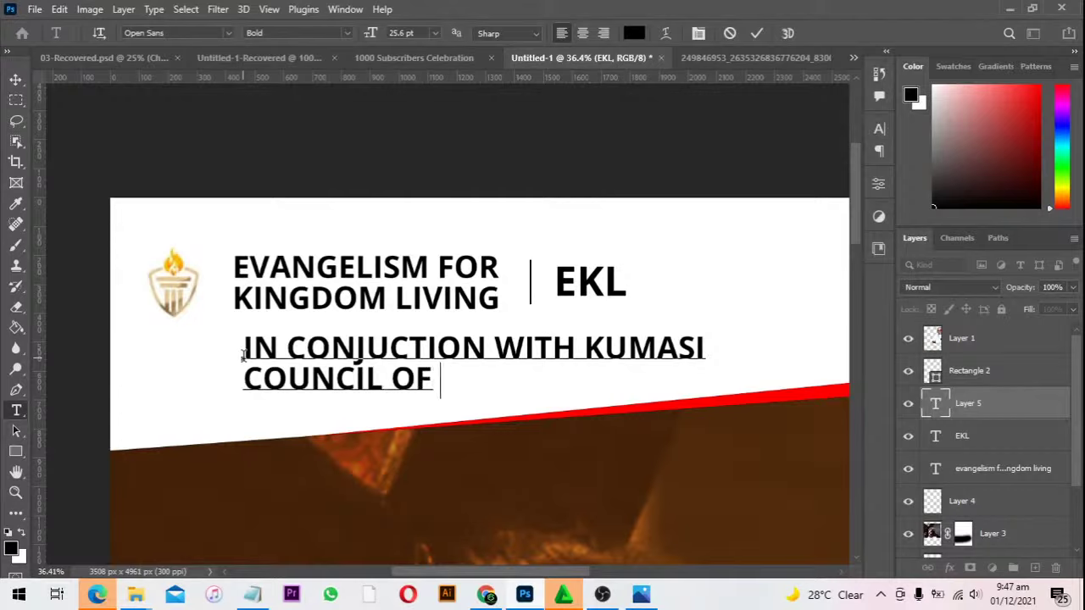
type("CHRIS")
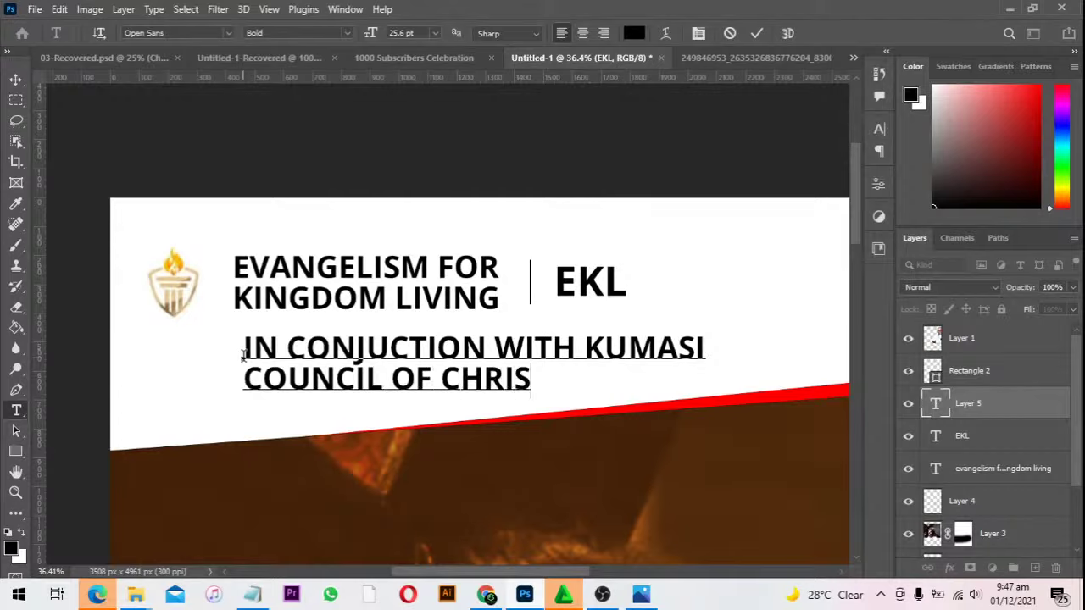
type("TIAN")
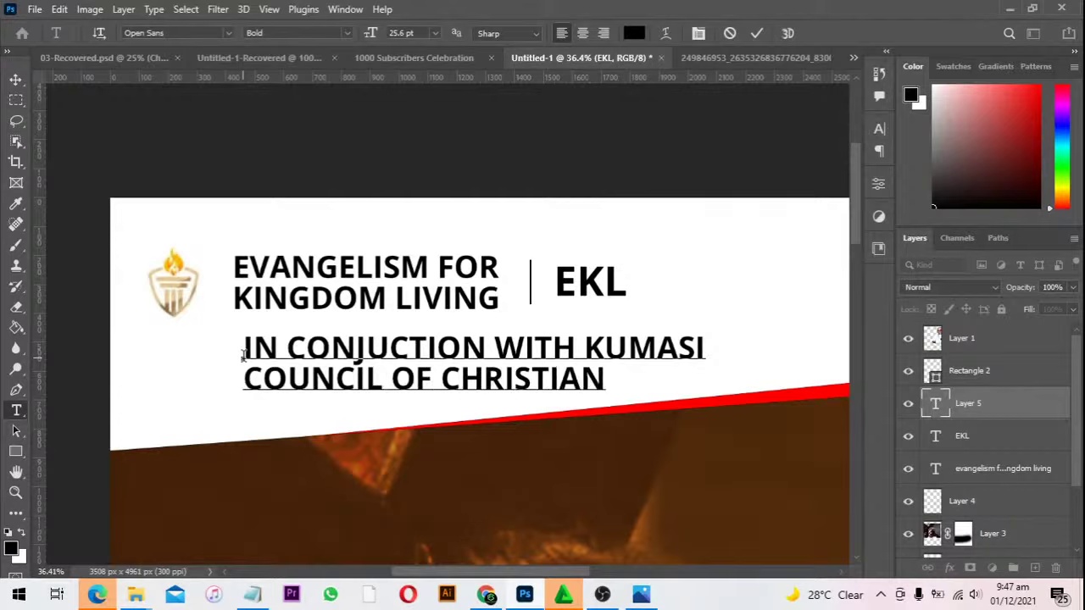
key("Left")
key("Left")
key("Left")
key("Delete")
key("Delete")
key("Delete")
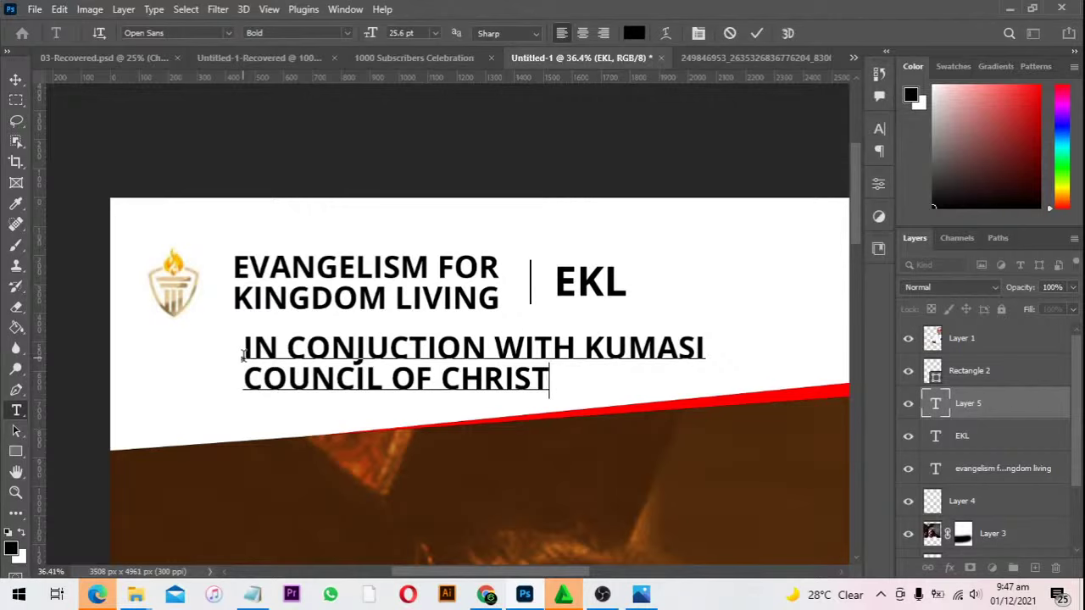
type("AIN")
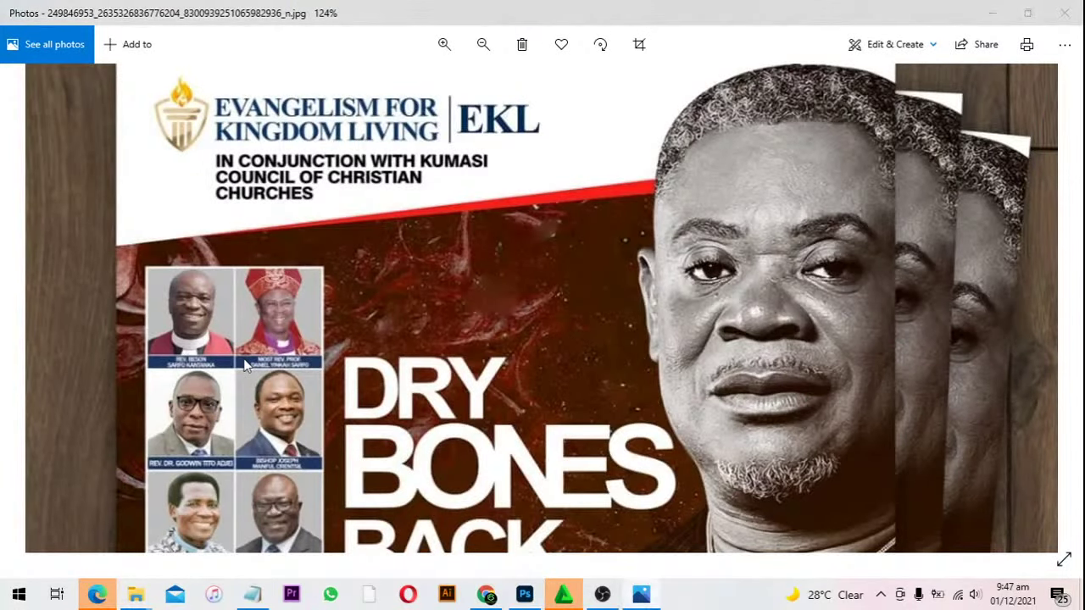
Correct the word to 'CHRISTIAN', add a third line 'CHURCH', and commit the text
key("alt+Tab")
key("Delete")
key("Delete")
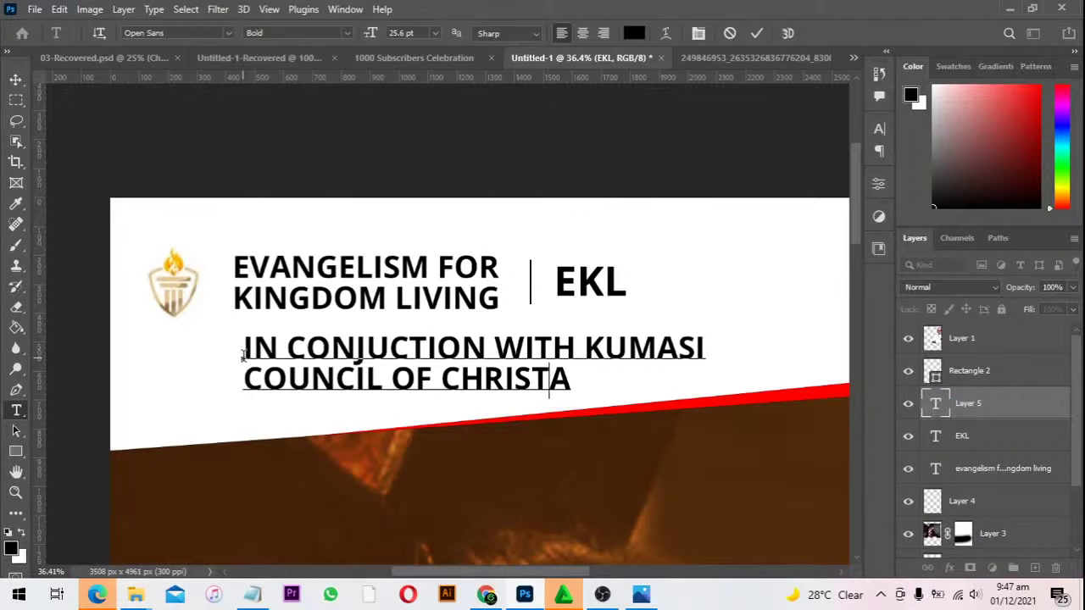
key("BackSpace")
type("IAN")
key("alt+Tab")
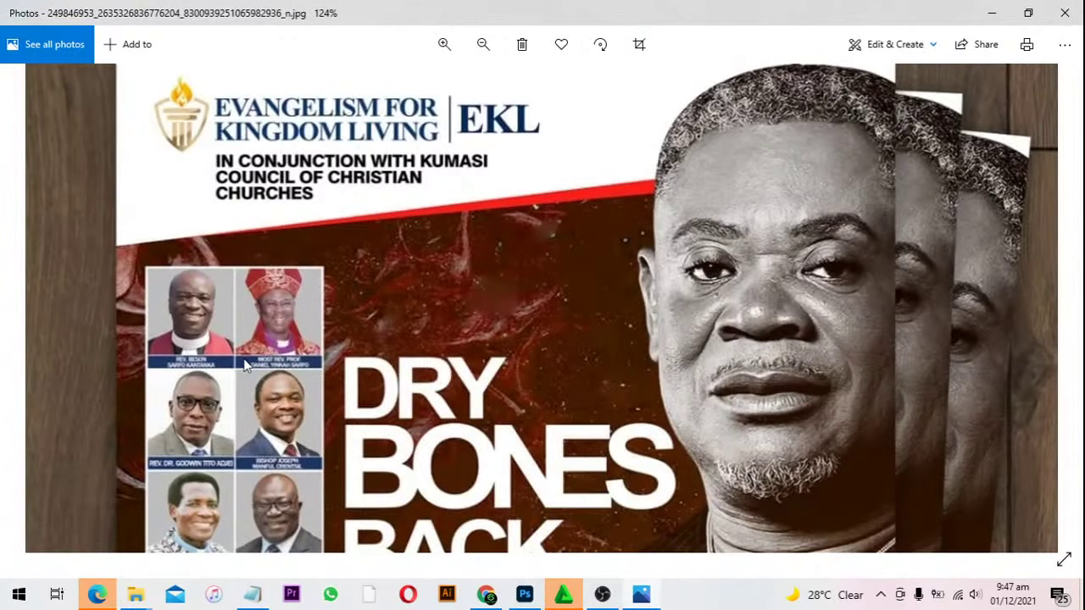
key("alt+Tab")
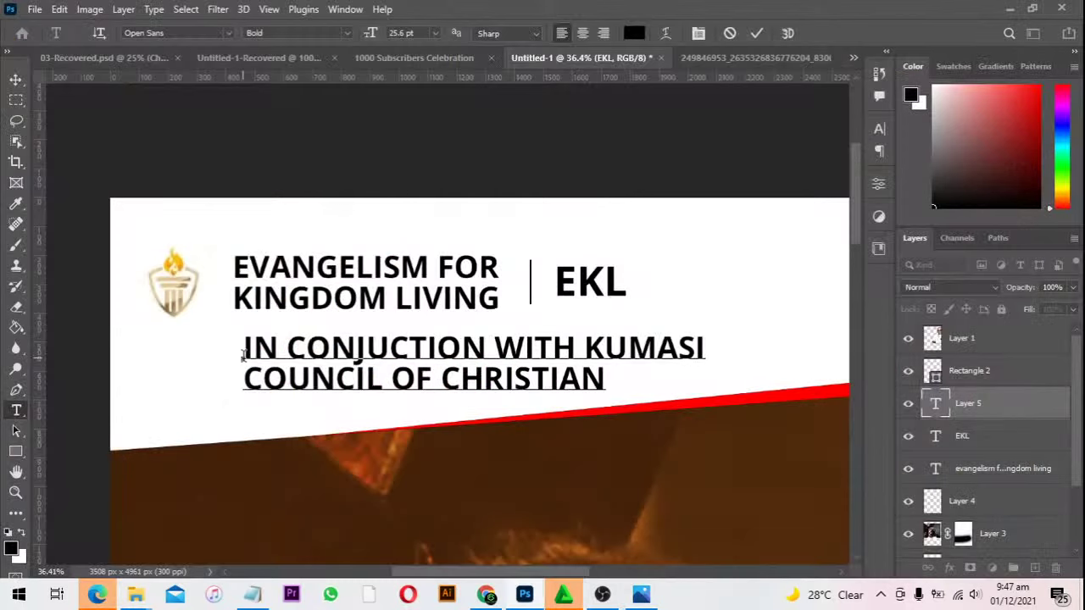
key("Return")
type("CHURCH")
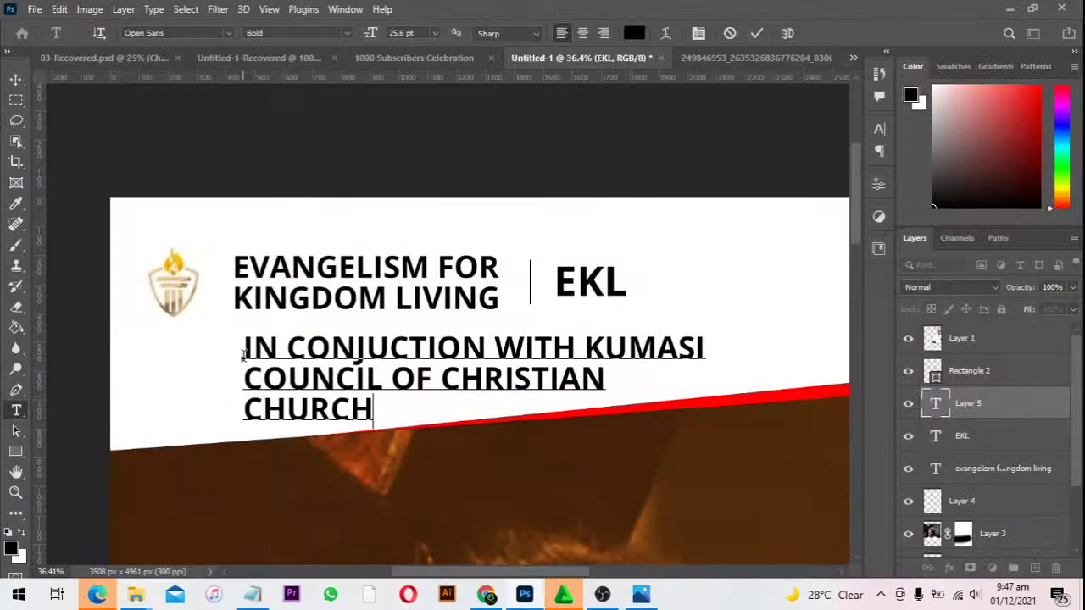
key("ctrl+Return")
key("Escape")
key("v")
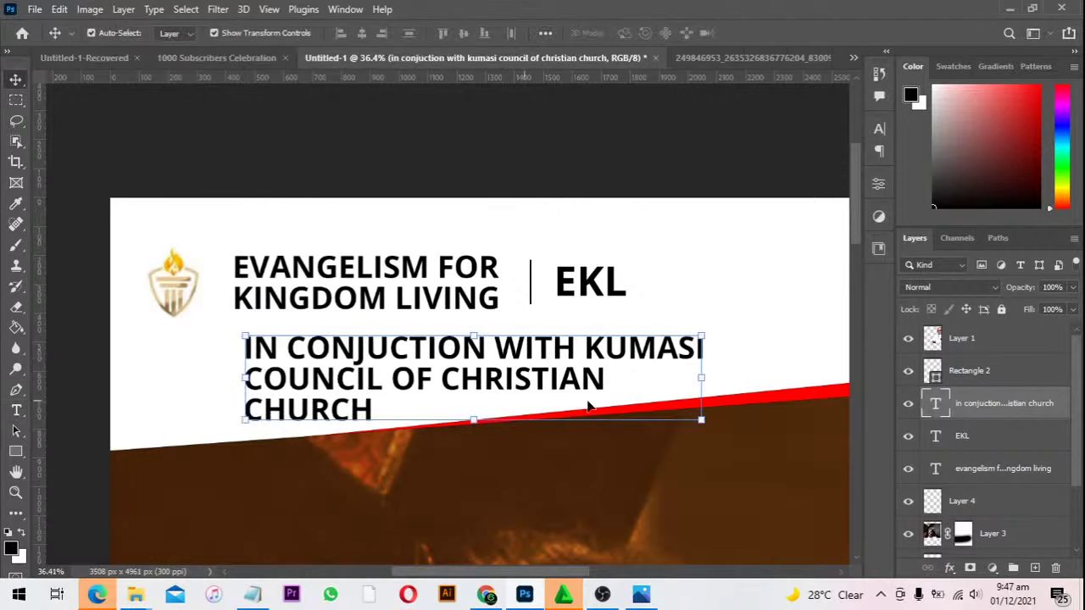
Scale the black subtitle down to about 71% and move it under the title
left_click_drag(708, 340, 575, 350)
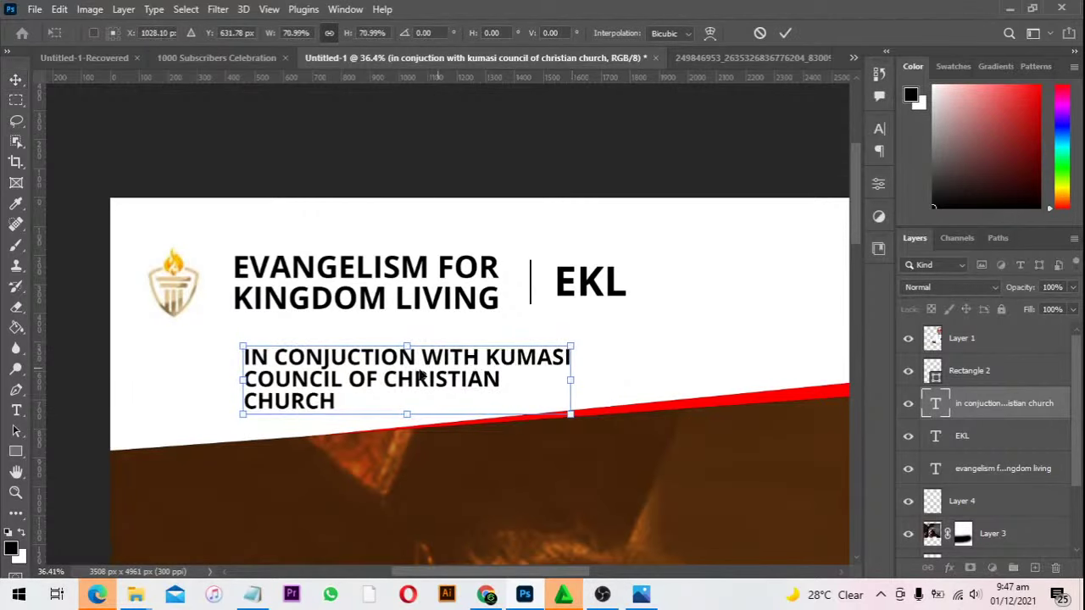
key("Return")
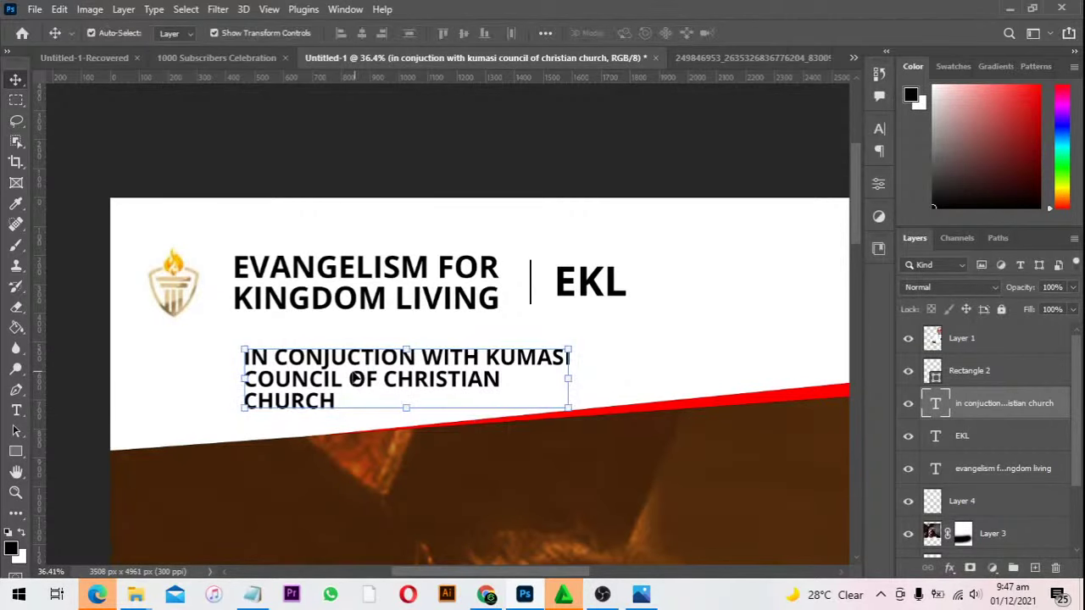
scroll(293, 377, "down", 1)
left_click_drag(293, 373, 295, 338)
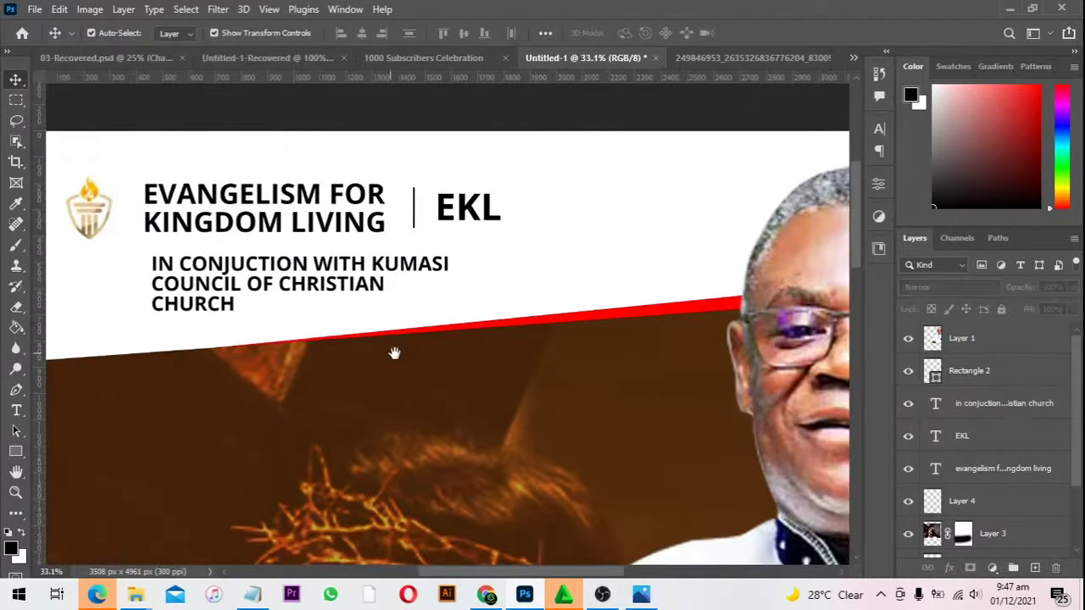
scroll(380, 380, "down", 3)
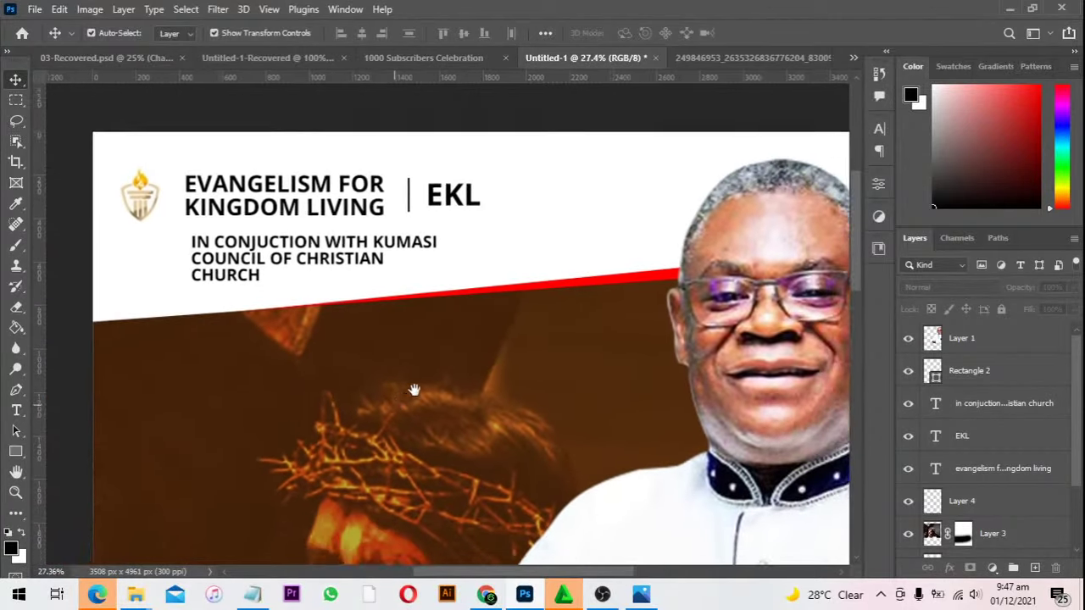
left_click_drag(462, 364, 405, 344)
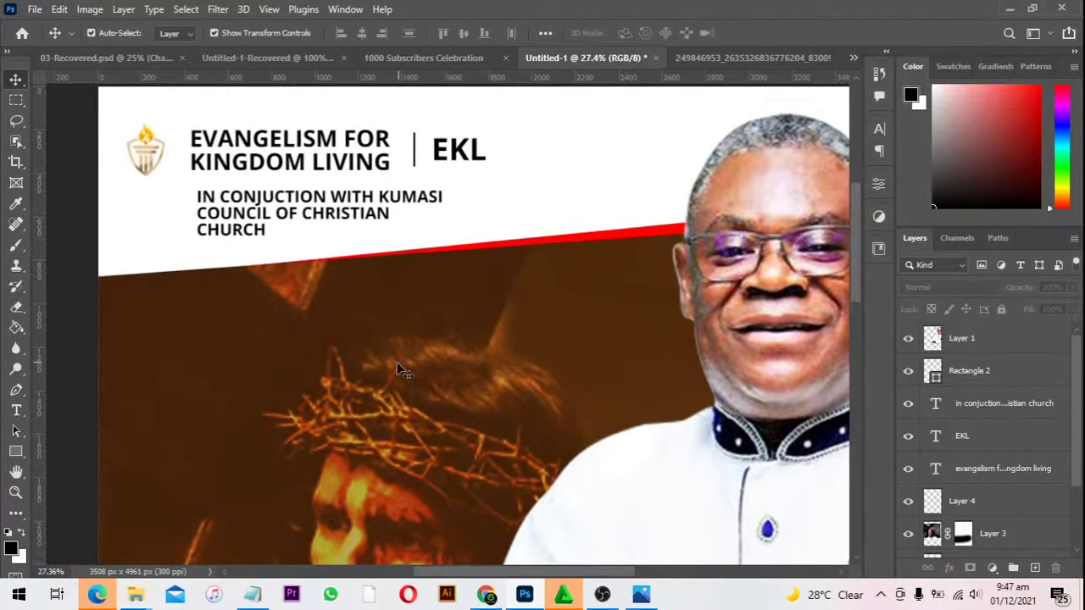
scroll(397, 362, "up", 2)
Compare with the reference poster and nudge the subtitle slightly up under the title
key("alt+Tab")
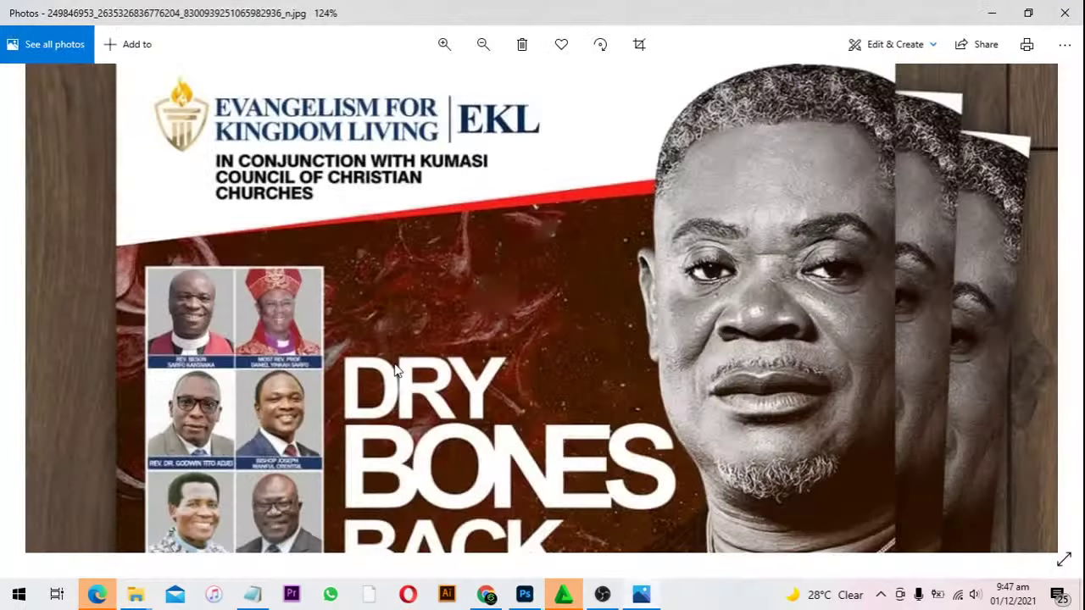
key("alt+Tab")
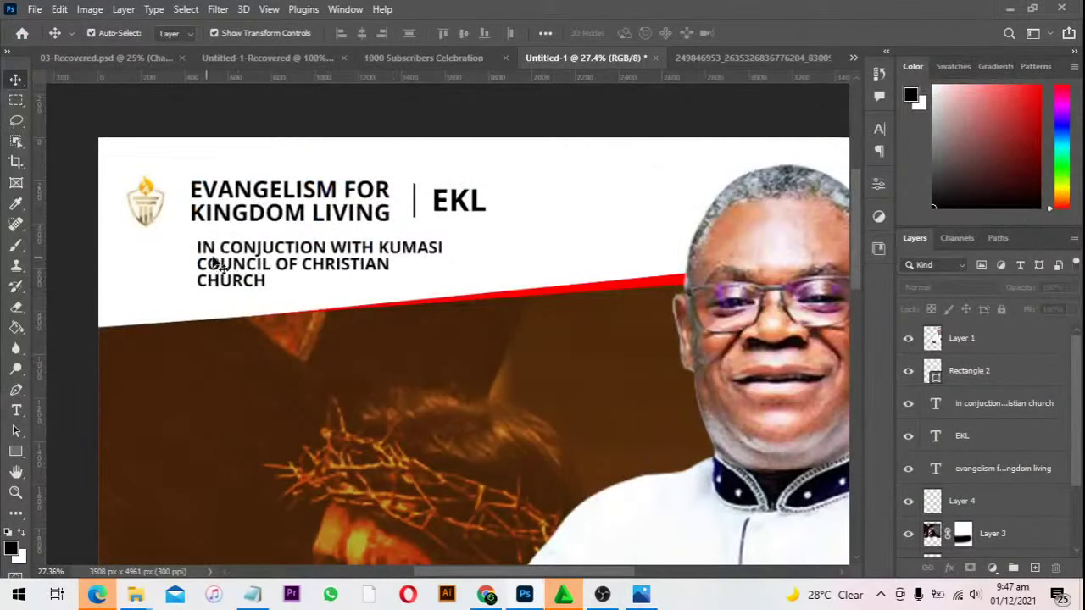
key("alt+Tab")
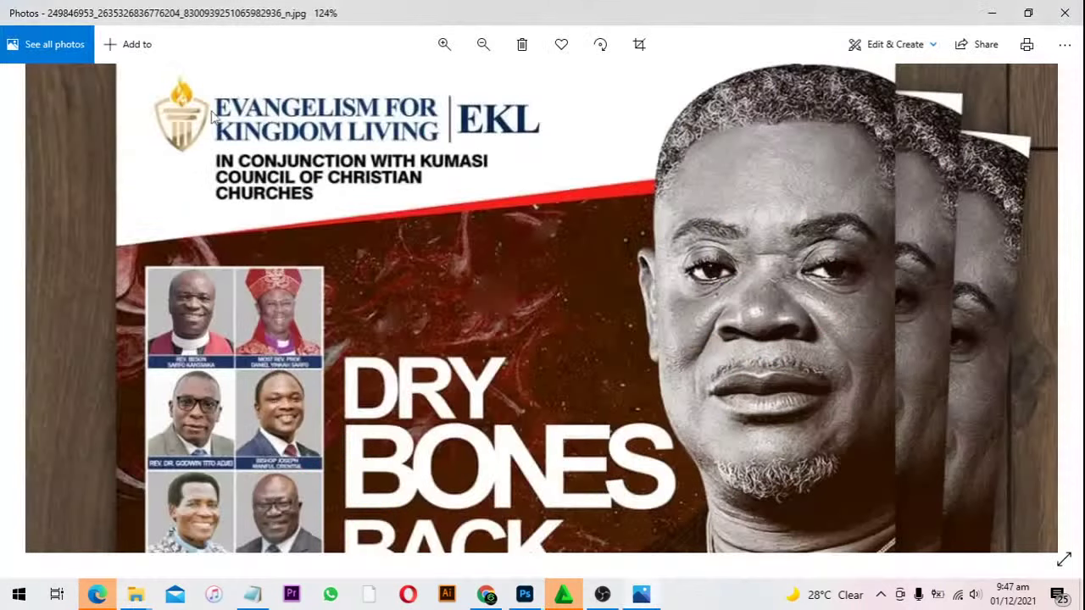
key("alt+Tab")
left_click_drag(249, 264, 248, 257)
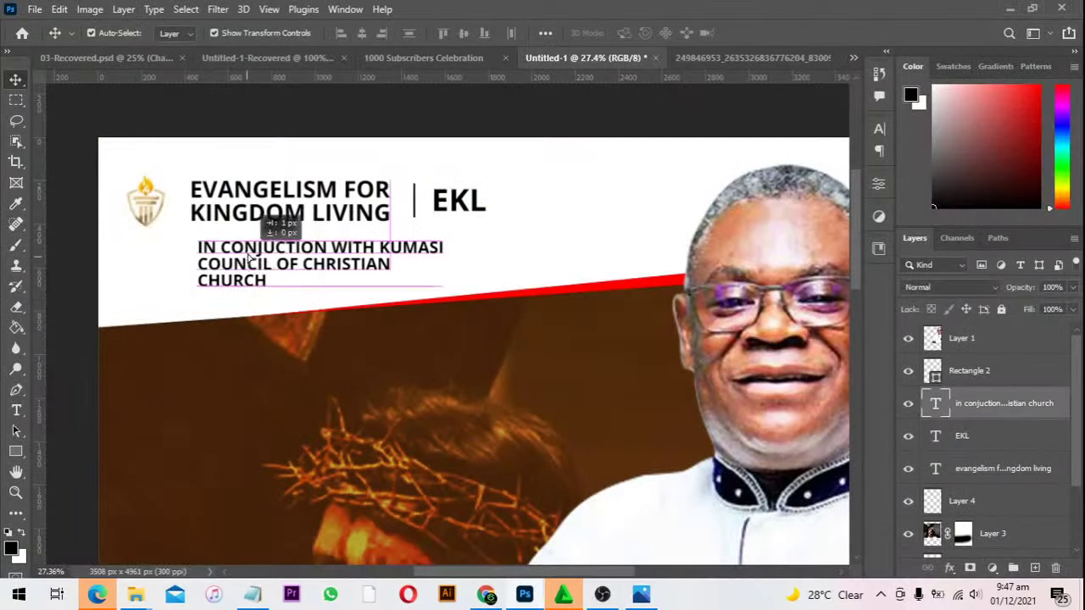
key("alt+Tab")
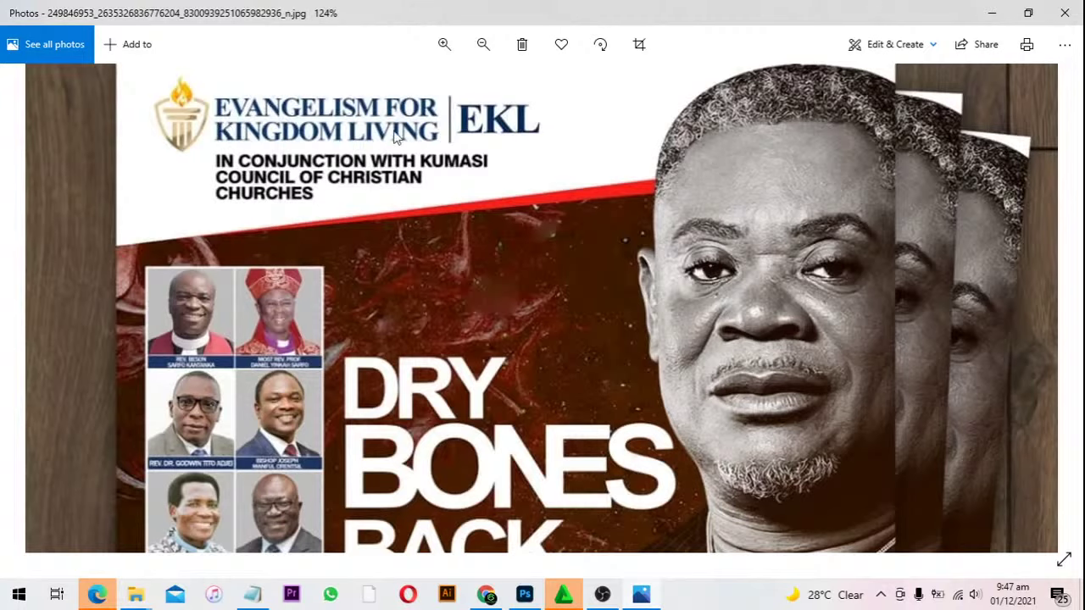
Select the EVANGELISM FOR KINGDOM LIVING title together with the EKL text
key("alt+Tab")
left_click(288, 194)
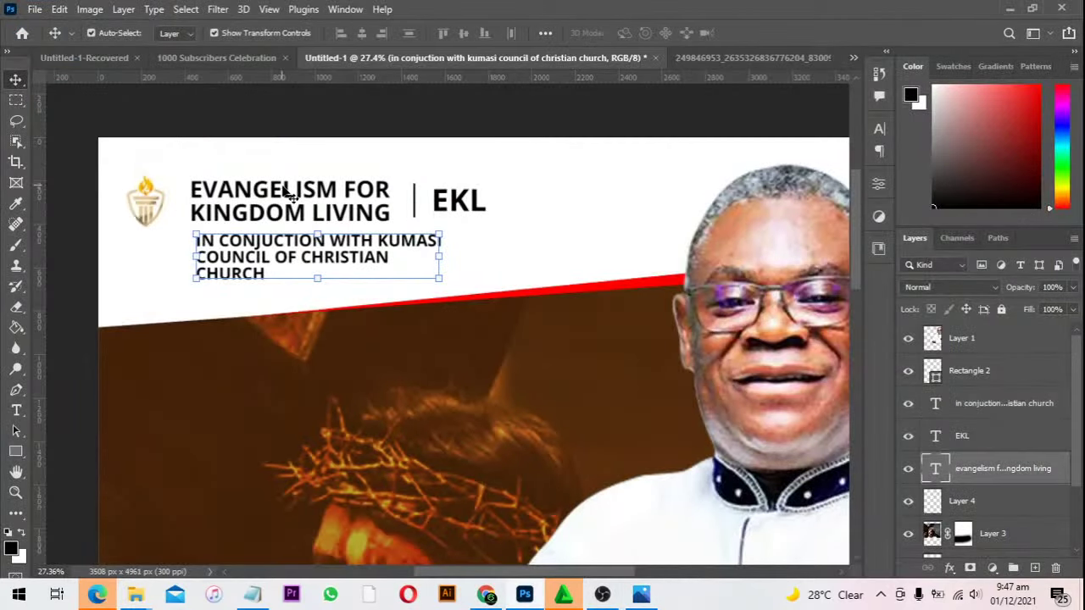
left_click_drag(495, 213, 373, 128)
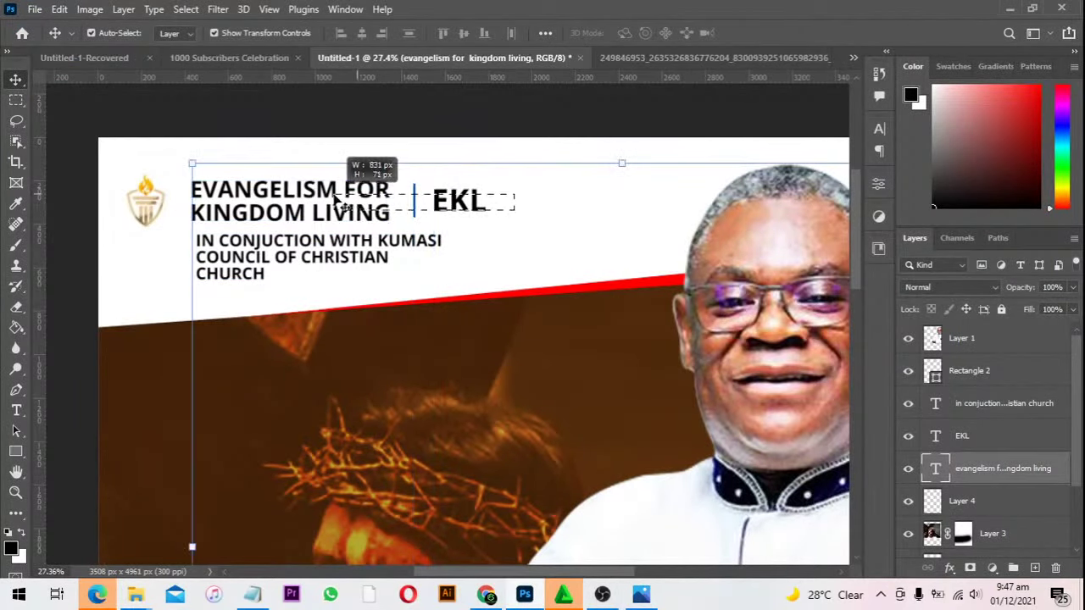
left_click(373, 127)
left_click(313, 195)
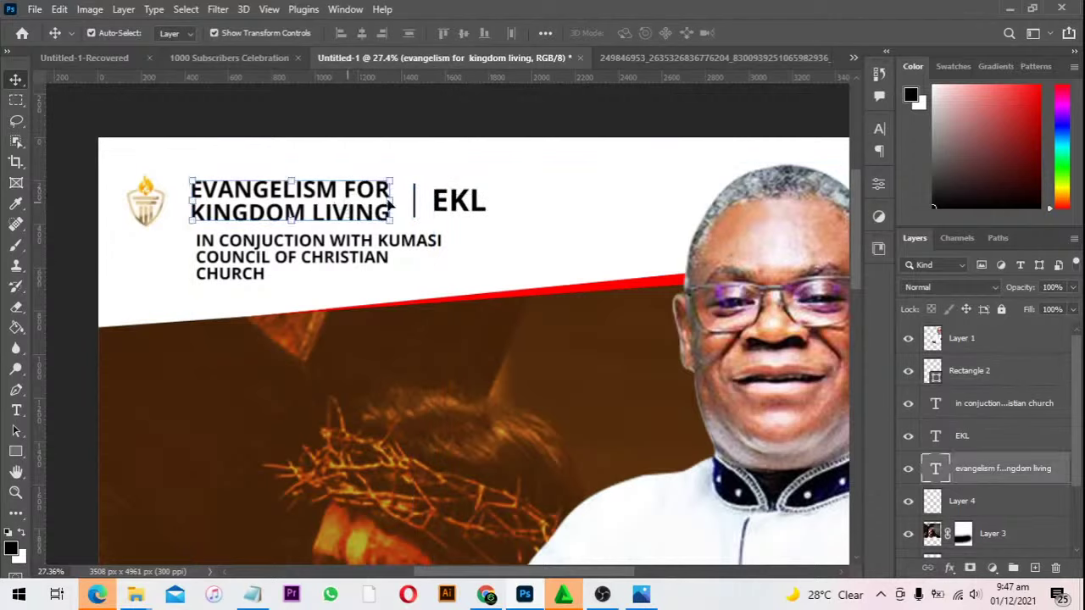
left_click(454, 207, "shift")
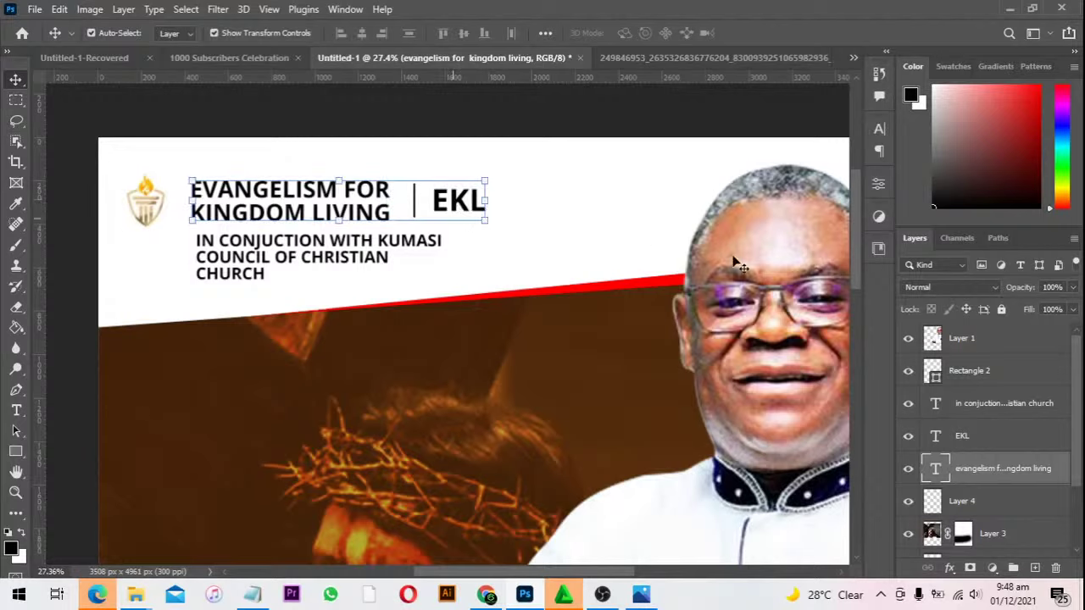
Set their text colour to navy #110a5a in the Character panel
left_click(880, 129)
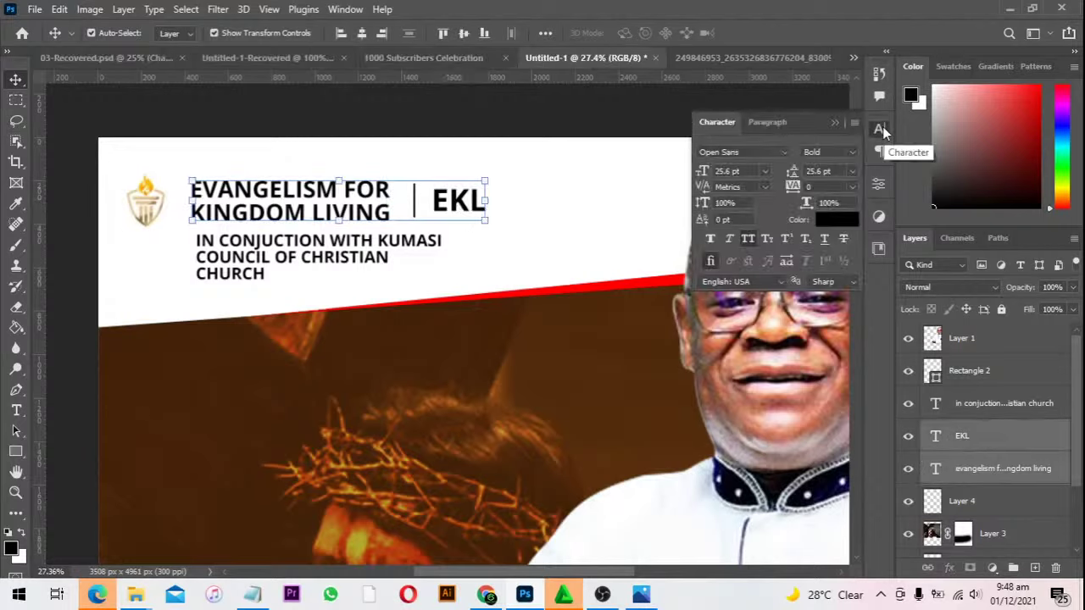
left_click(880, 128)
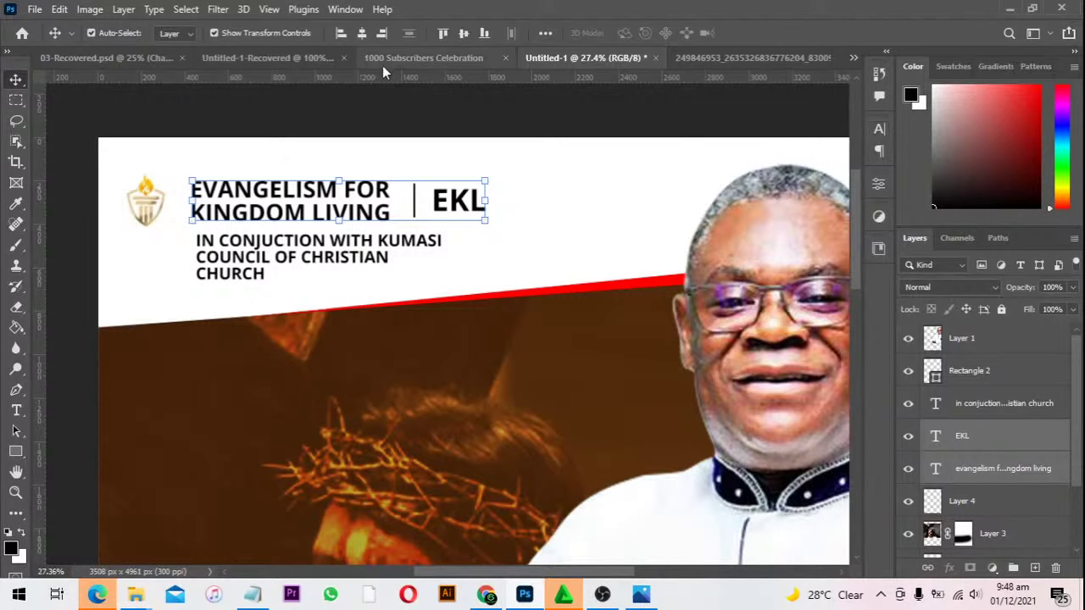
left_click(346, 10)
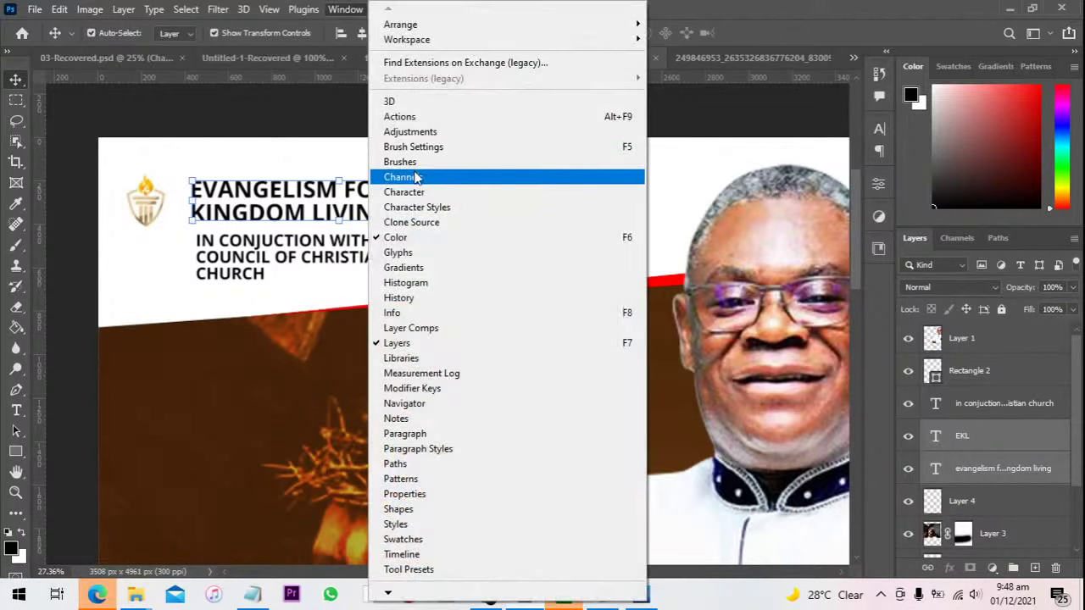
left_click(435, 195)
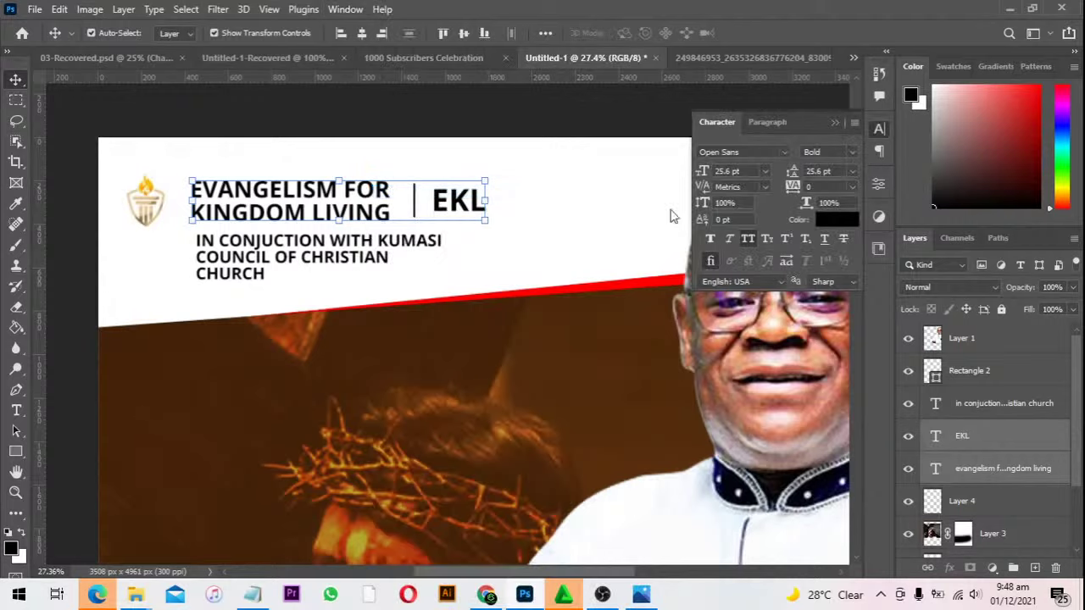
left_click(834, 220)
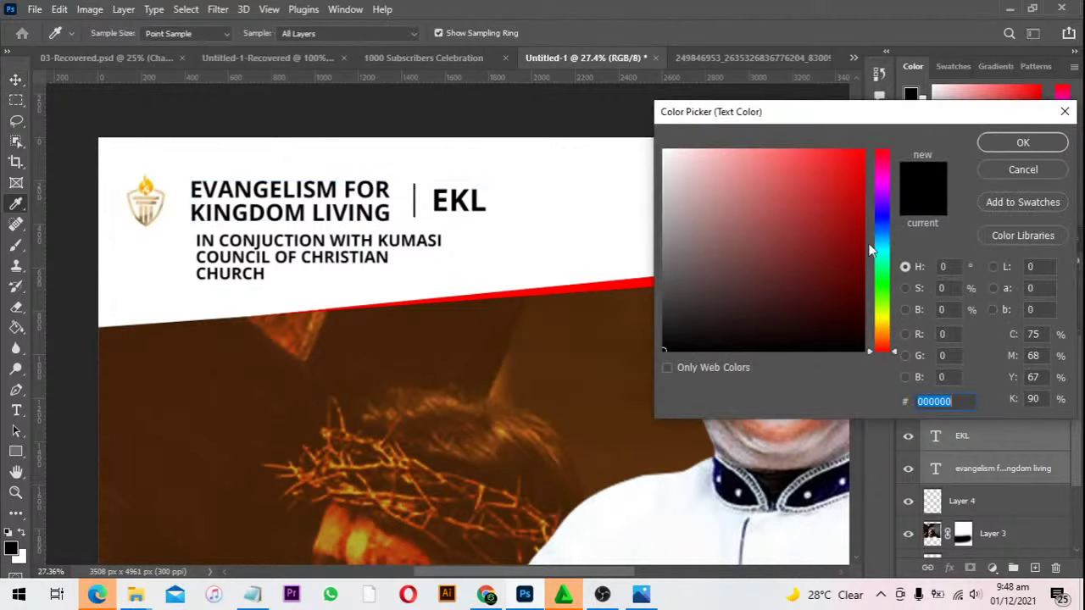
left_click(882, 215)
left_click_drag(843, 218, 841, 288)
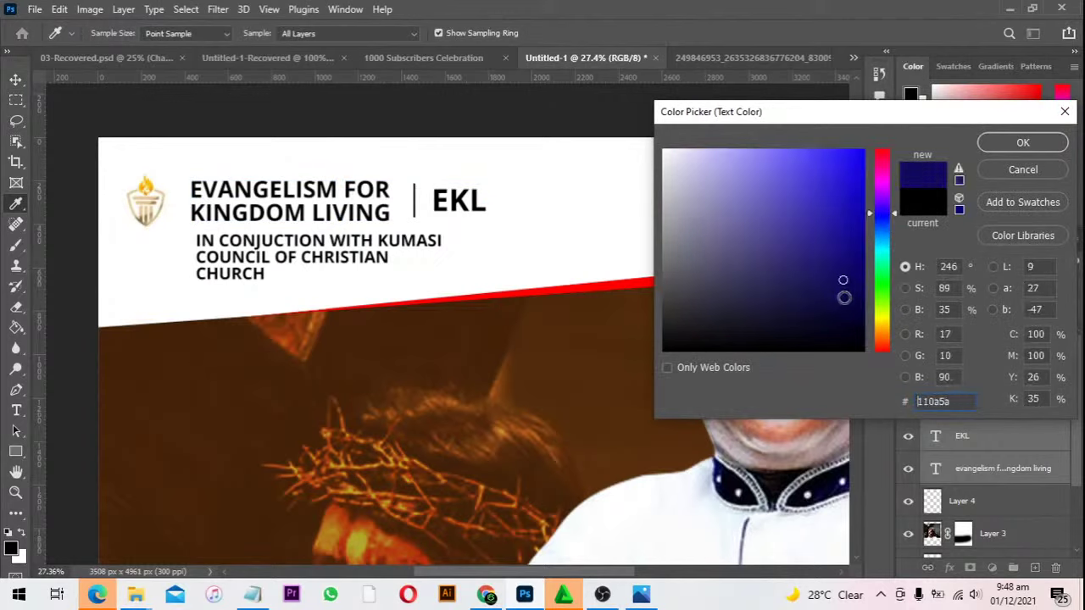
left_click(1021, 143)
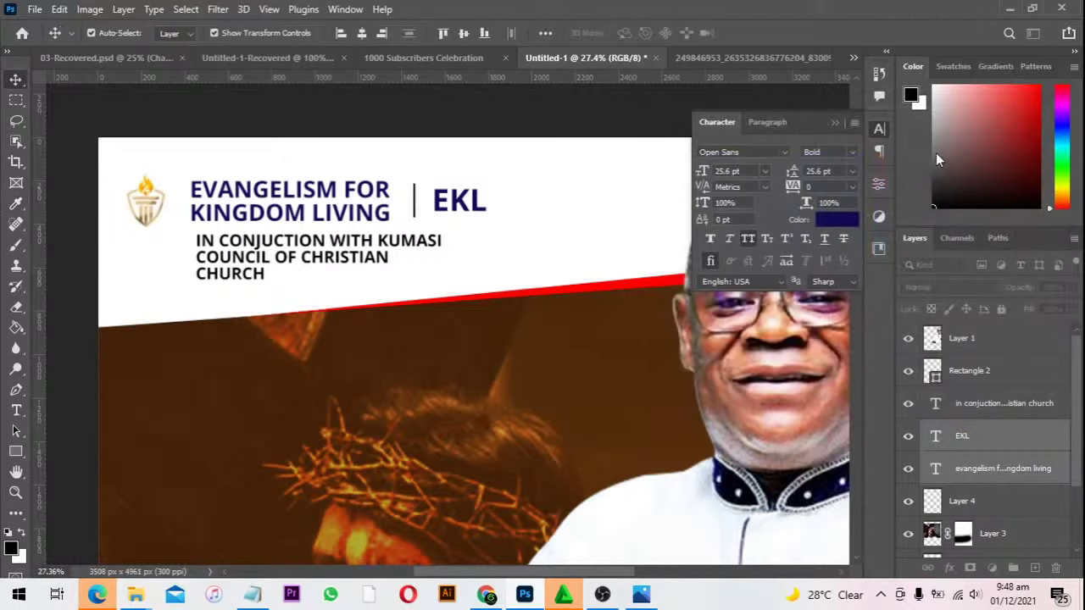
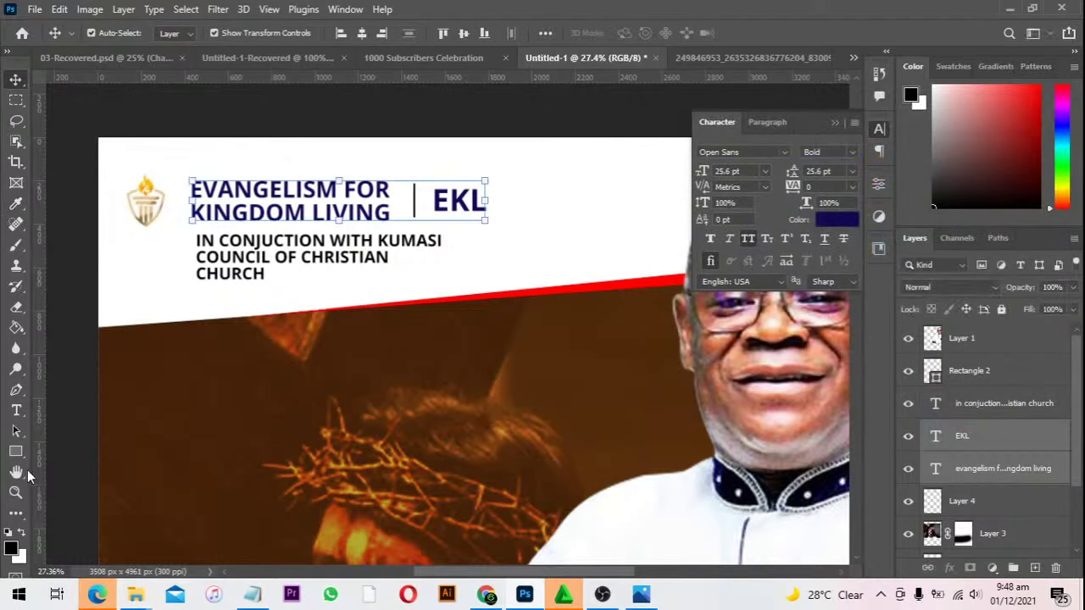
Try a grey-lavender colour on the heading, then revert it to its original navy
left_click(17, 412)
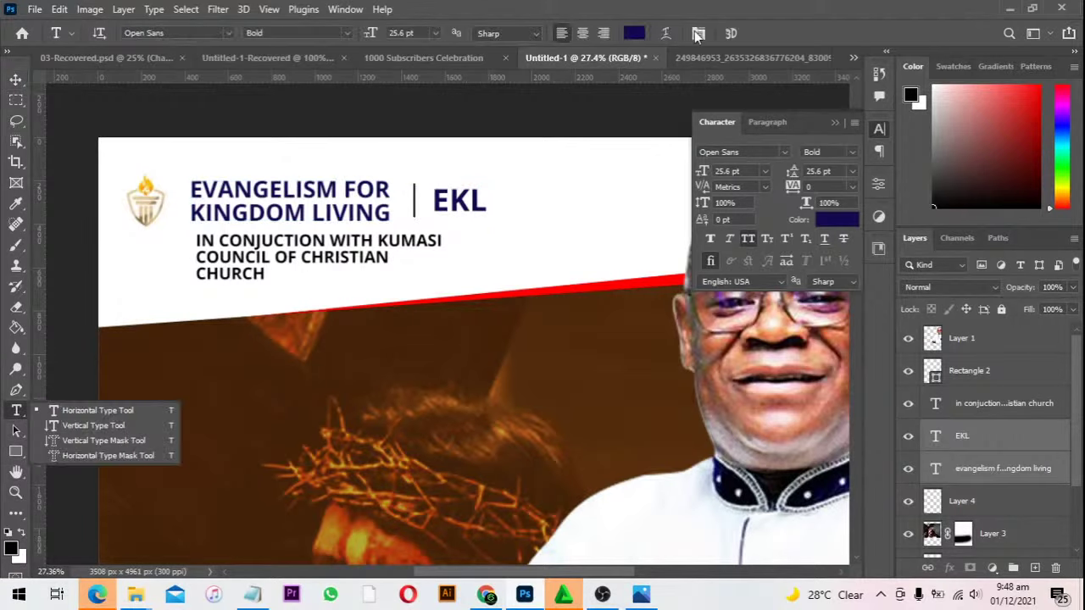
left_click(635, 33)
left_click(694, 201)
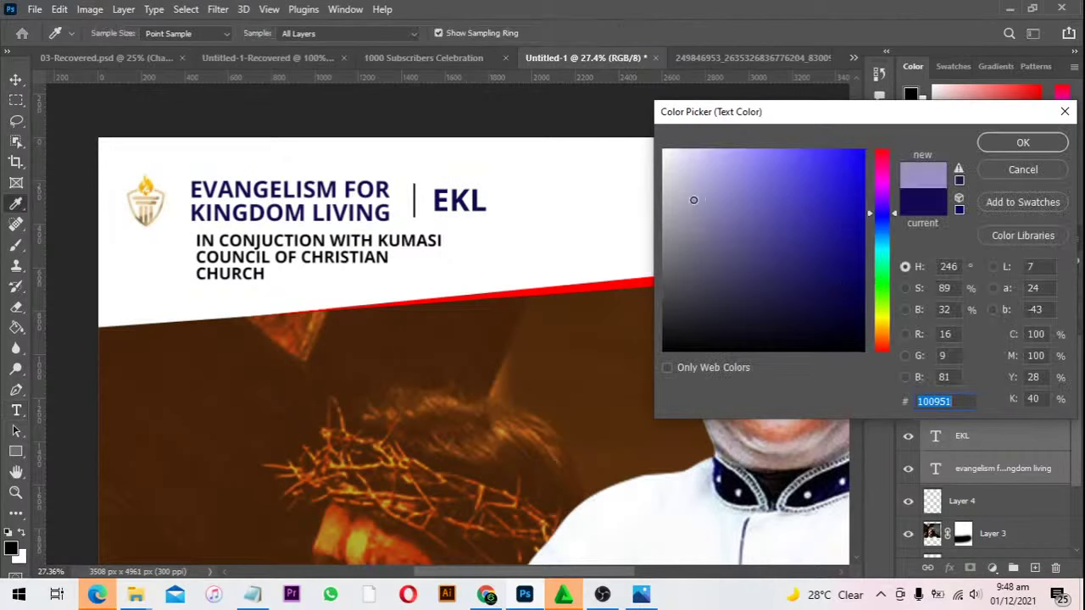
left_click_drag(694, 200, 682, 215)
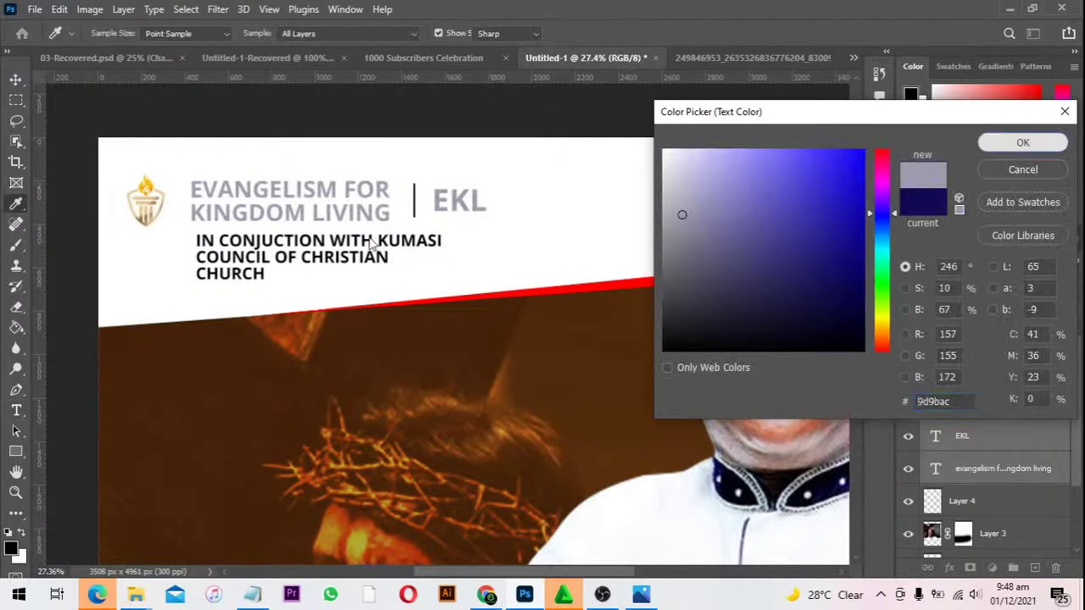
key("Return")
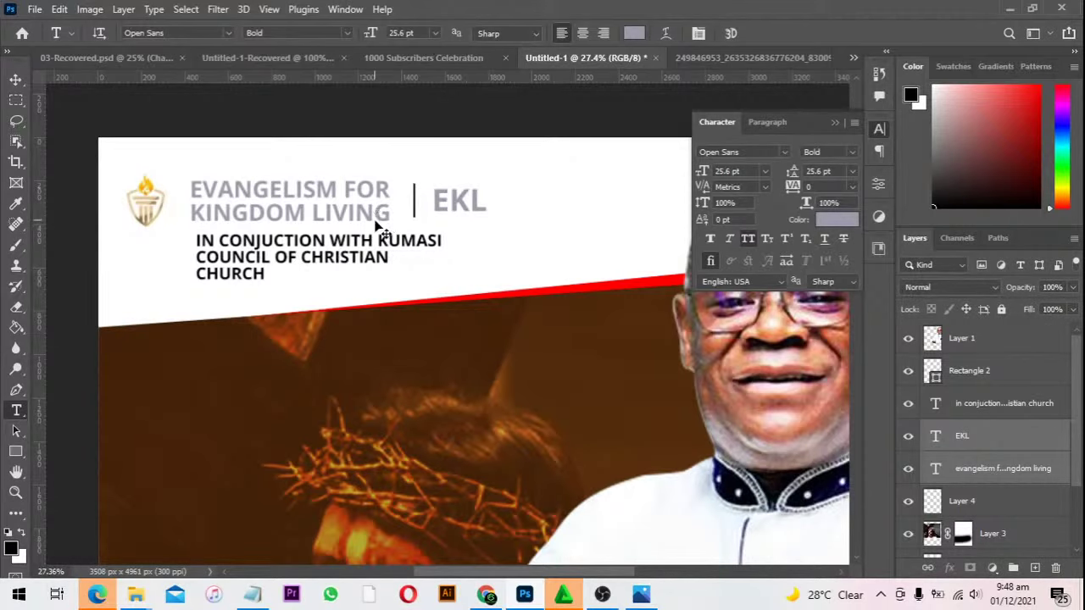
key("ctrl+z")
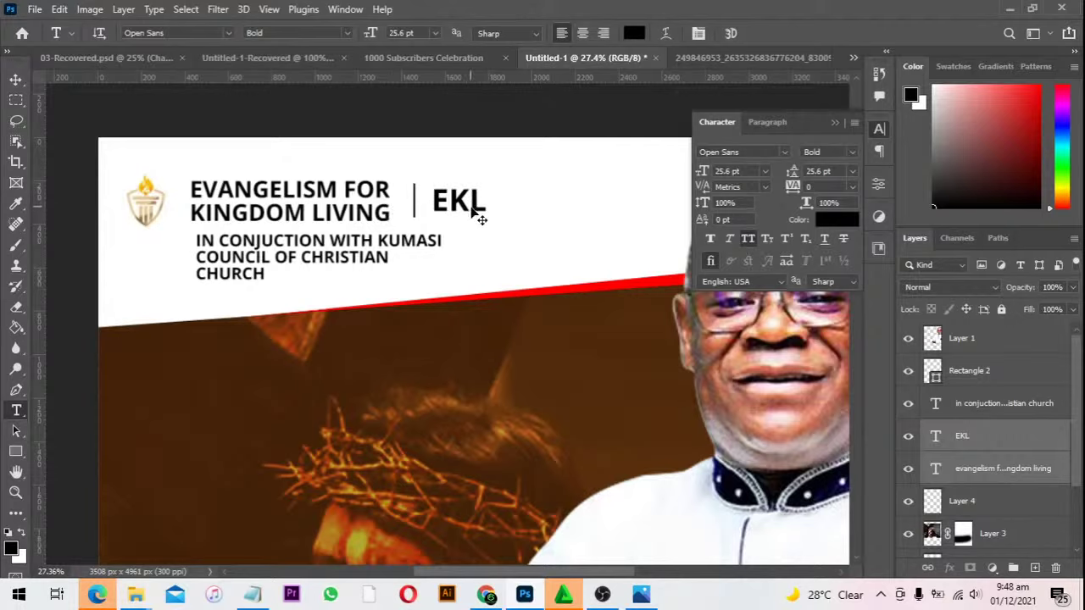
key("ctrl+shift+z")
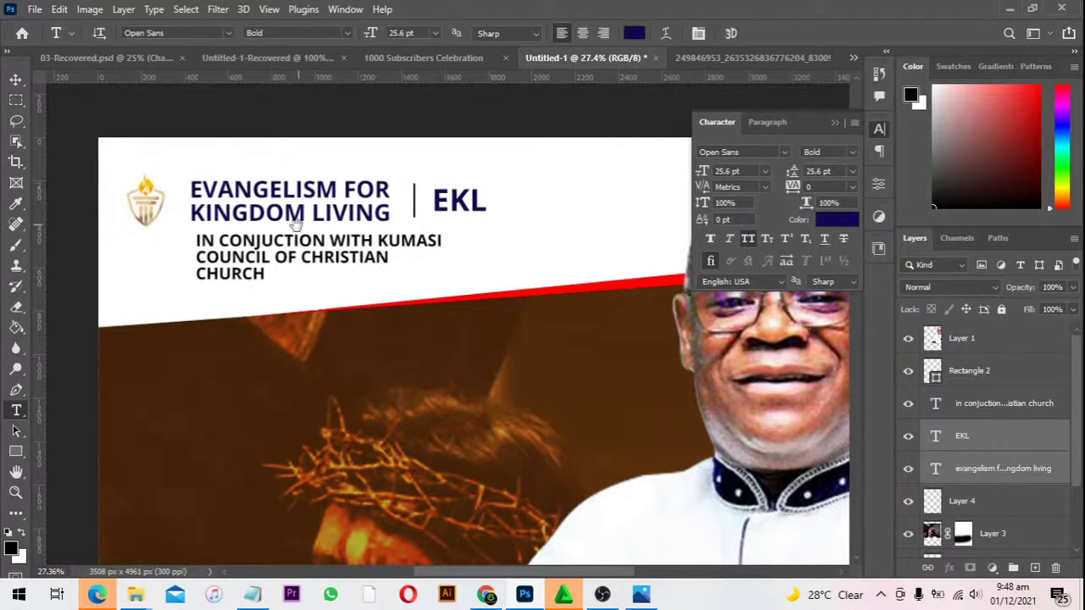
Left-align the heading and IN CONJUCTION WITH KUMASI text layers, then view the whole flyer
left_click_drag(297, 225, 360, 223)
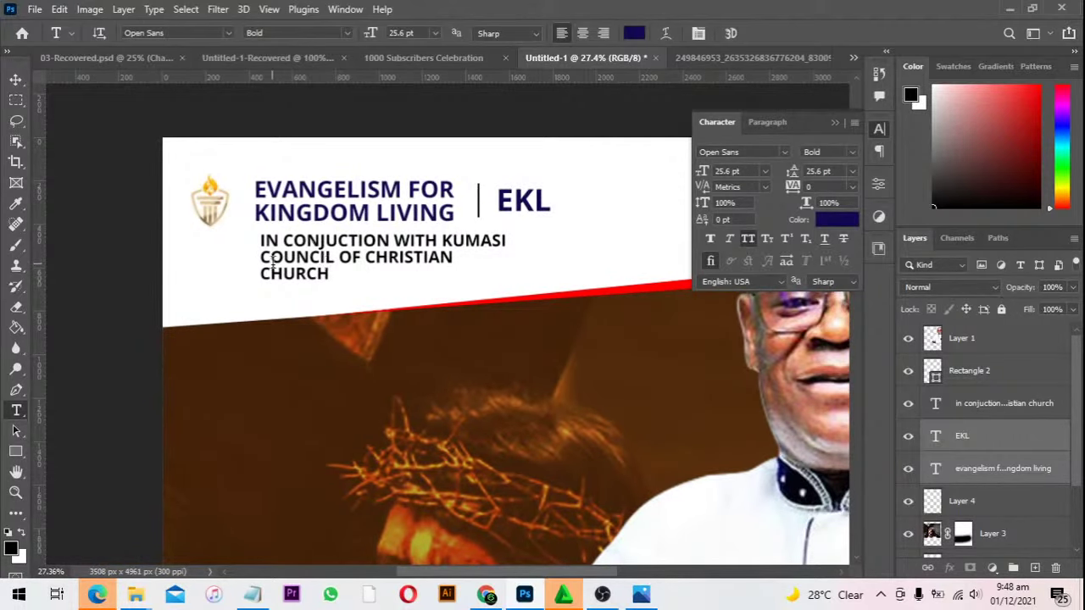
key("v")
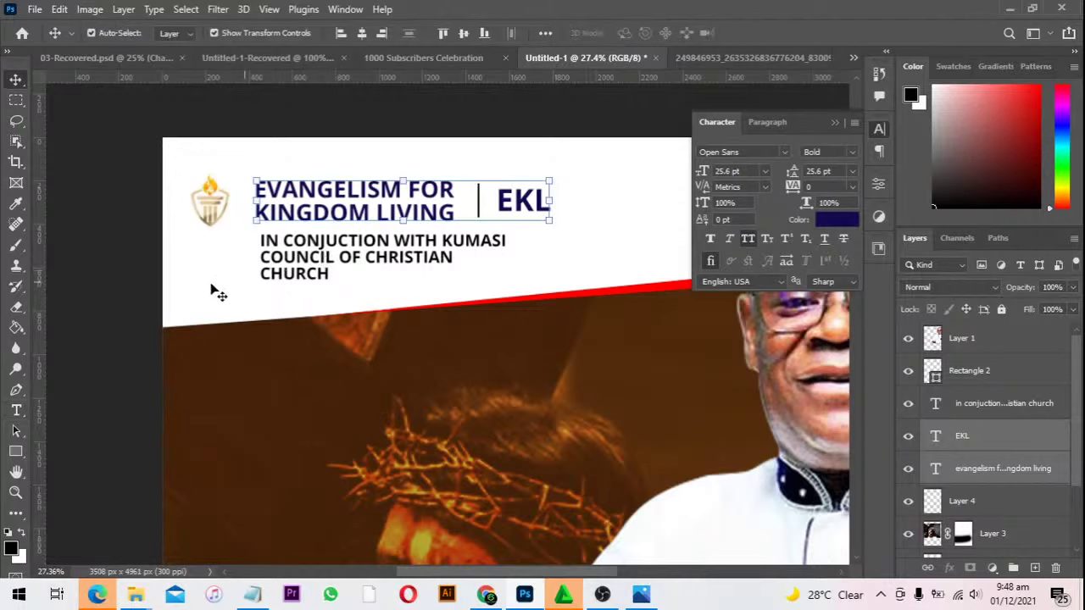
left_click(213, 290)
left_click(324, 275)
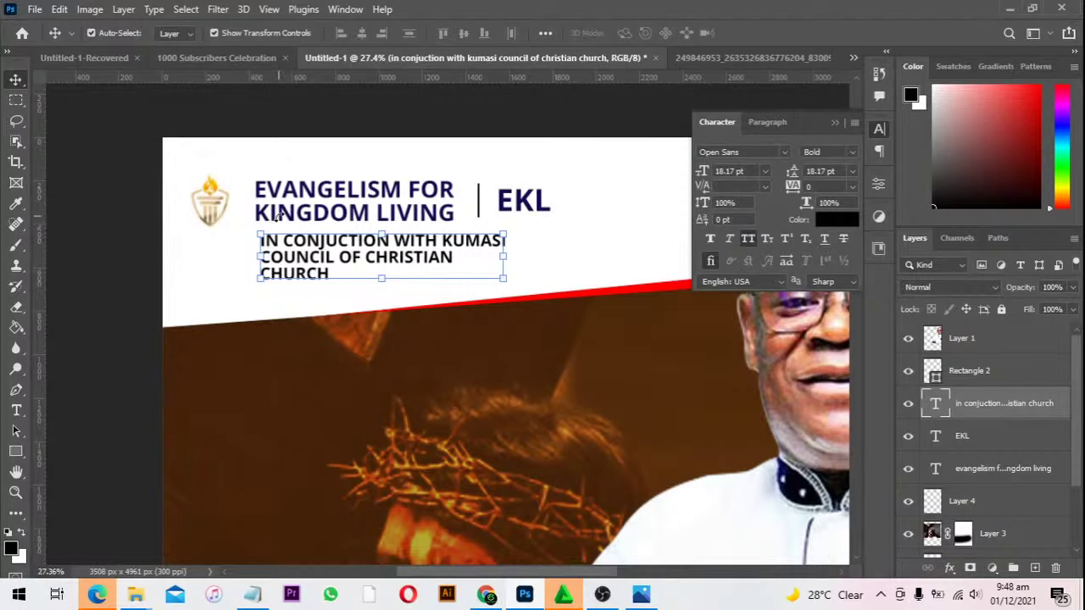
left_click(298, 191, "shift")
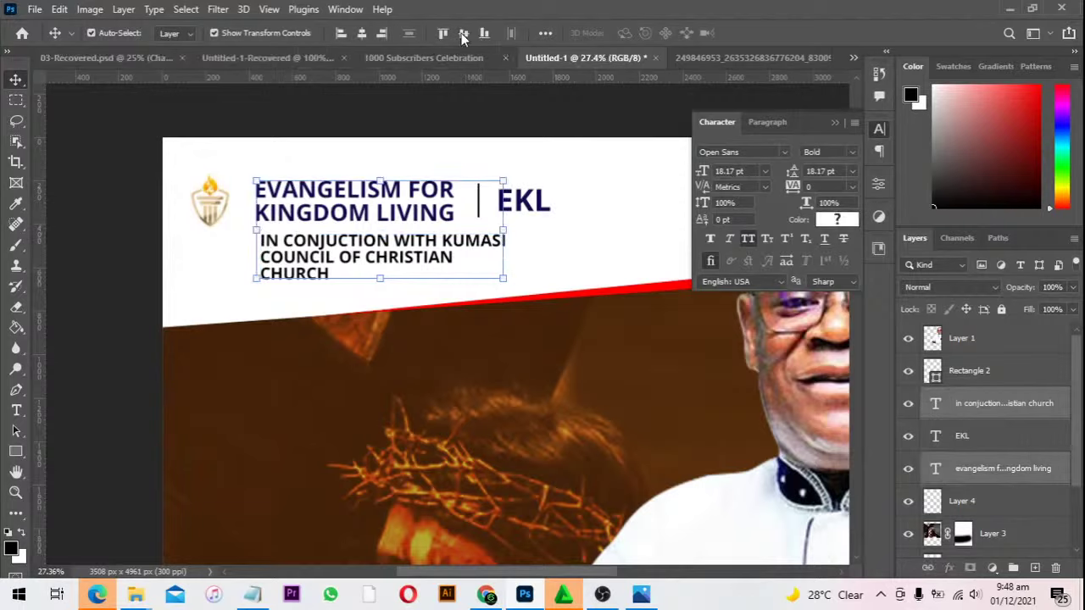
left_click(16, 100)
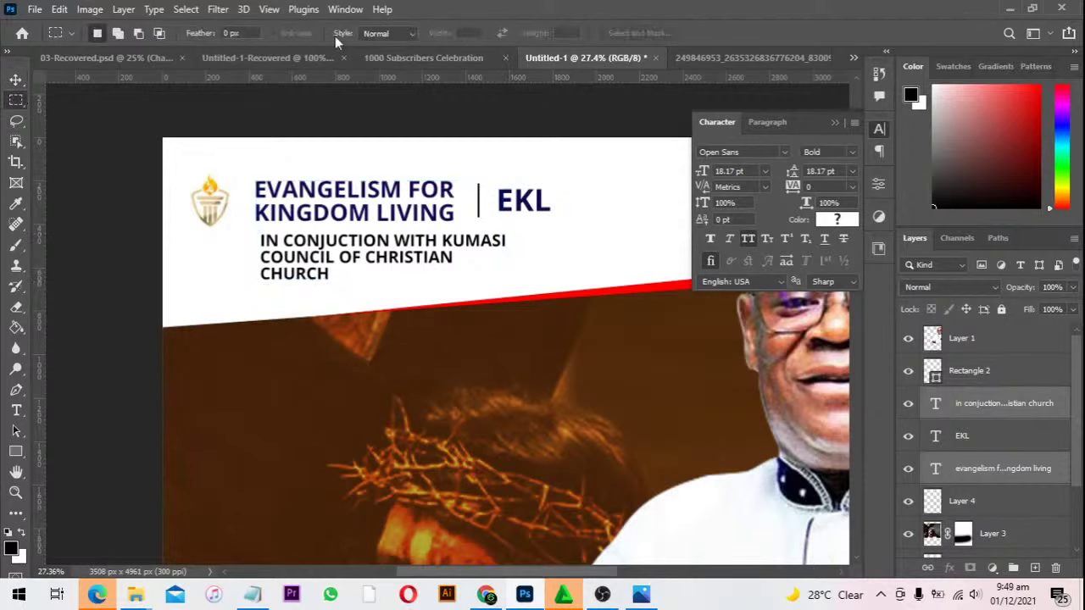
left_click(14, 82)
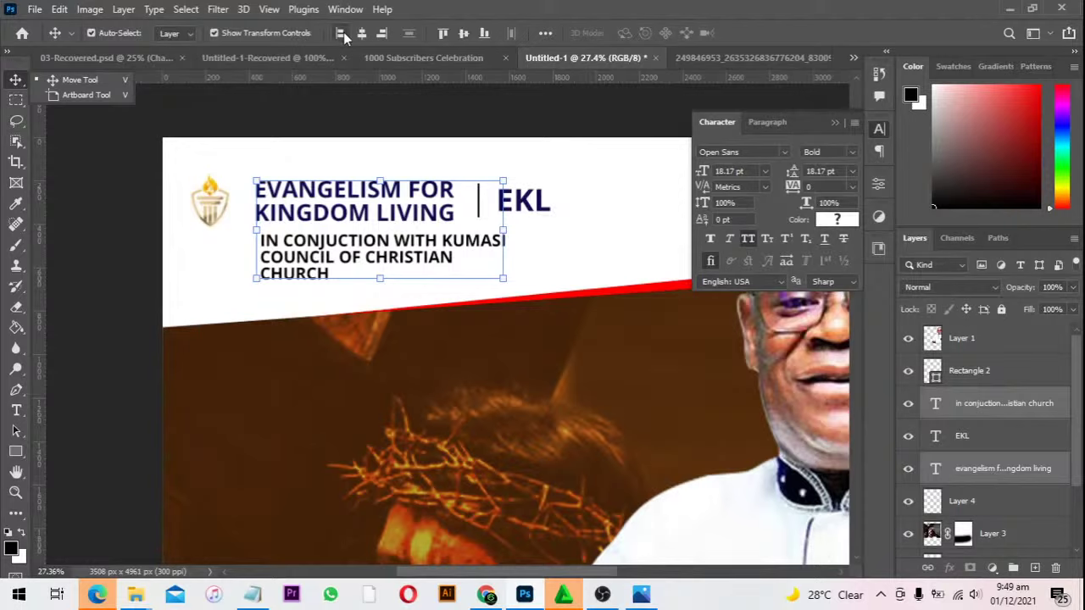
left_click(343, 33)
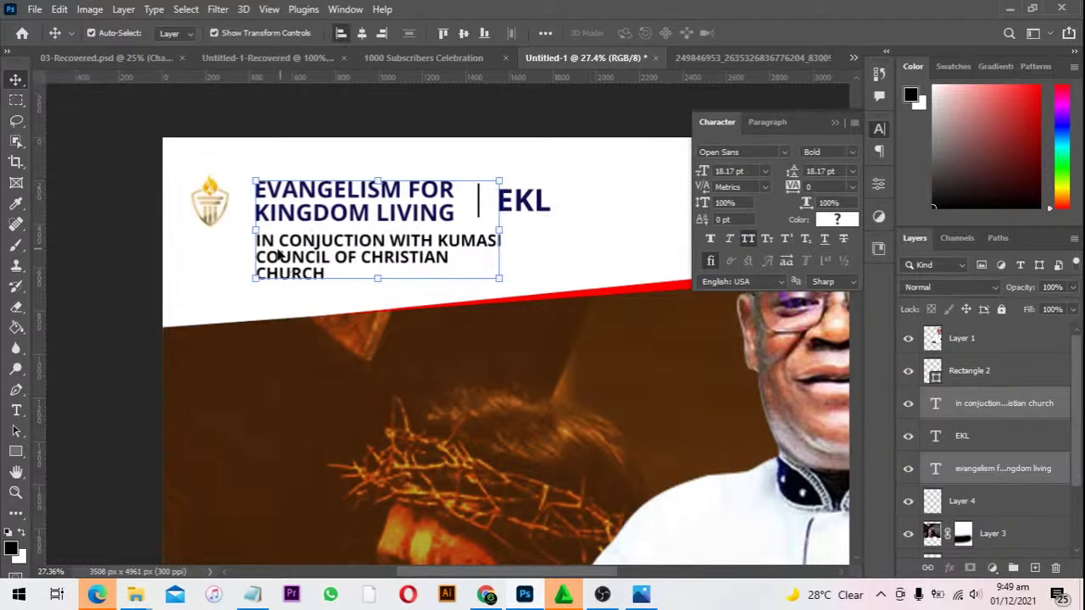
left_click(116, 306)
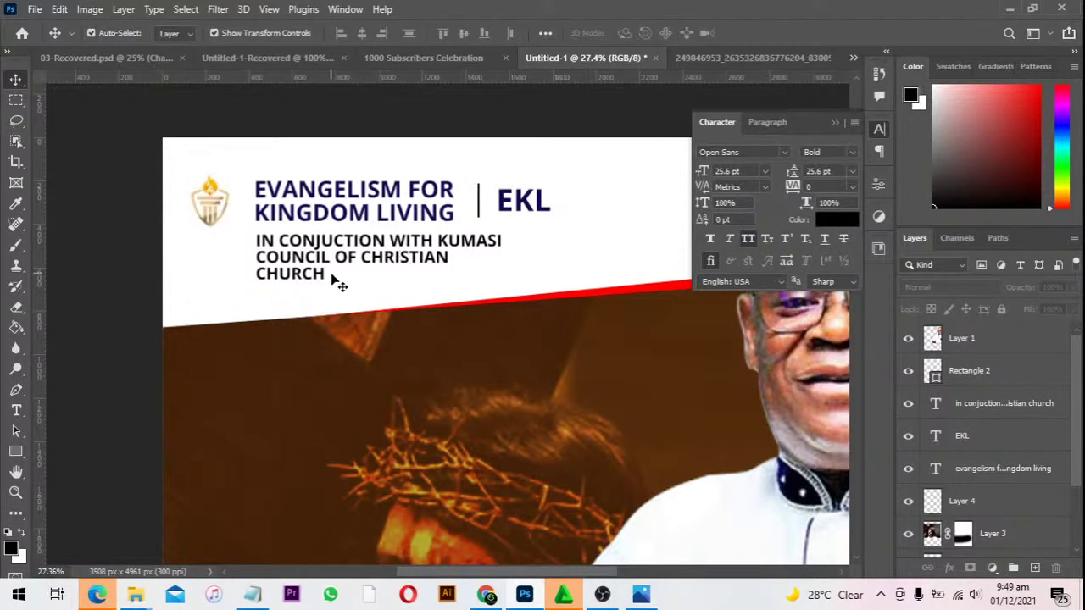
scroll(339, 283, "down", 2)
key("super")
key("Escape")
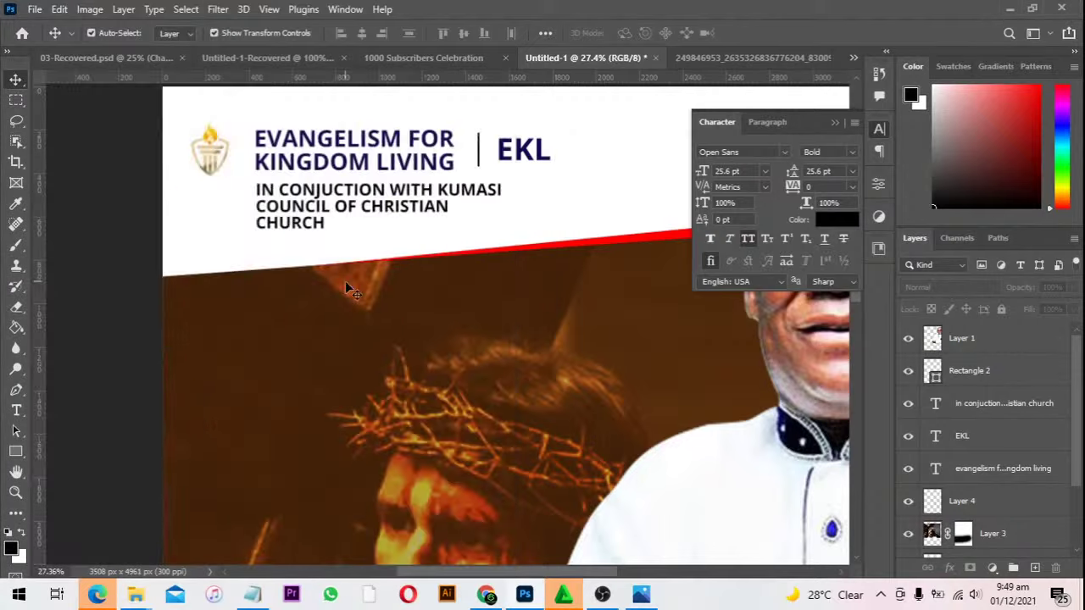
scroll(339, 310, "down", 3)
scroll(339, 310, "down", 3)
scroll(339, 310, "down", 2)
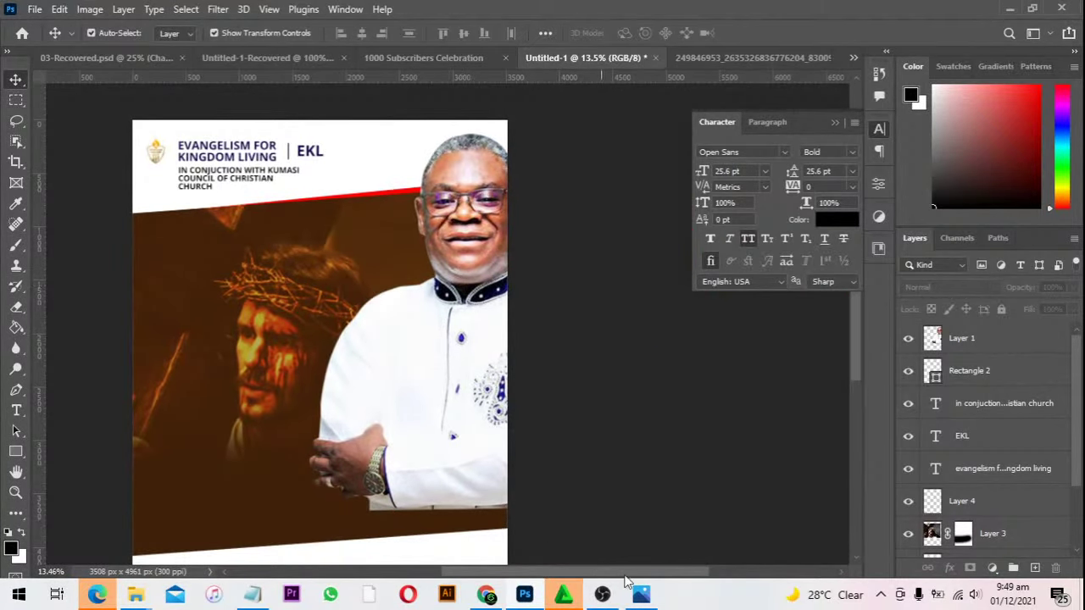
left_click(641, 595)
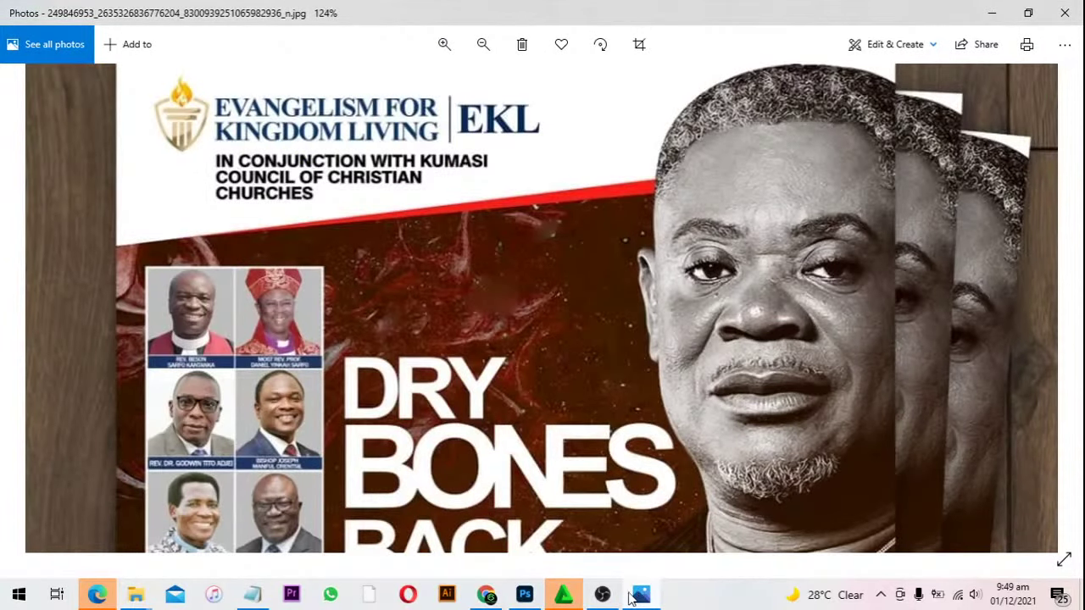
scroll(434, 398, "down", 2)
scroll(445, 339, "down", 1)
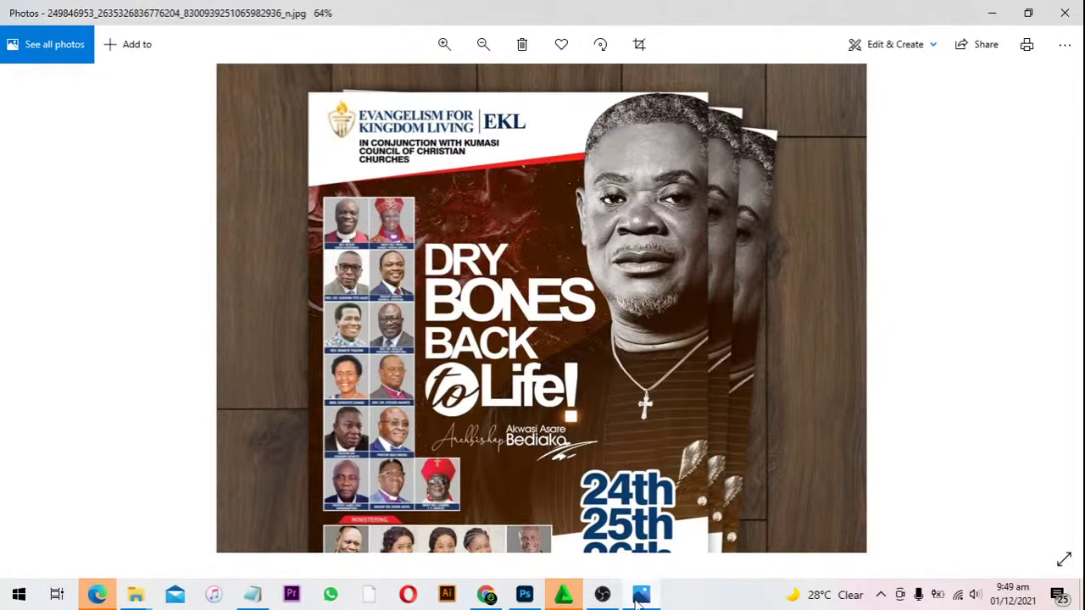
left_click(641, 595)
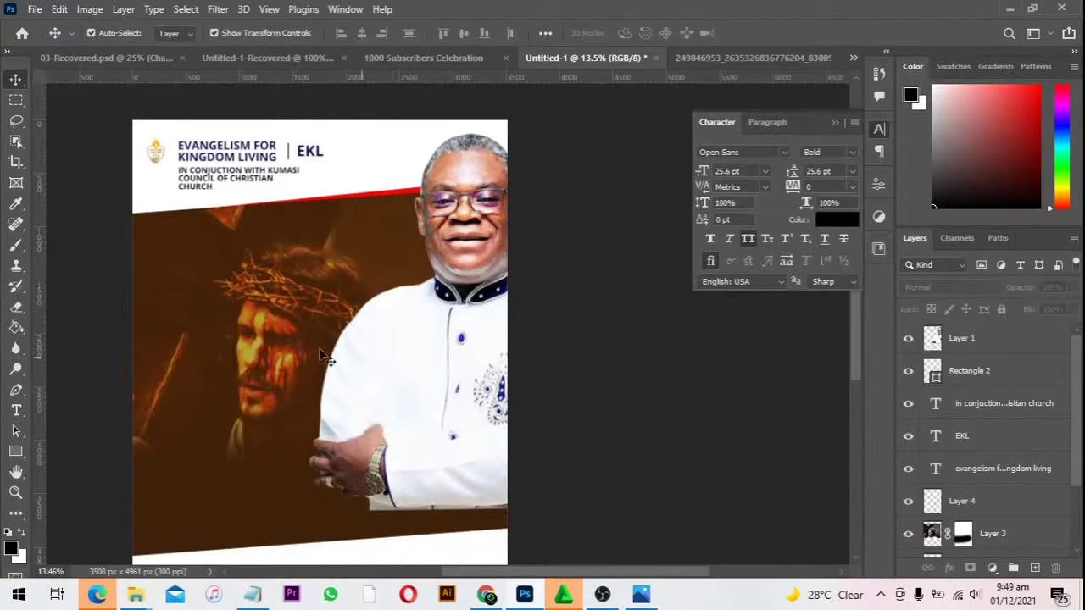
Drop a vertical guide from the left ruler at about 980 px, checking the reference flyer
left_click(17, 409)
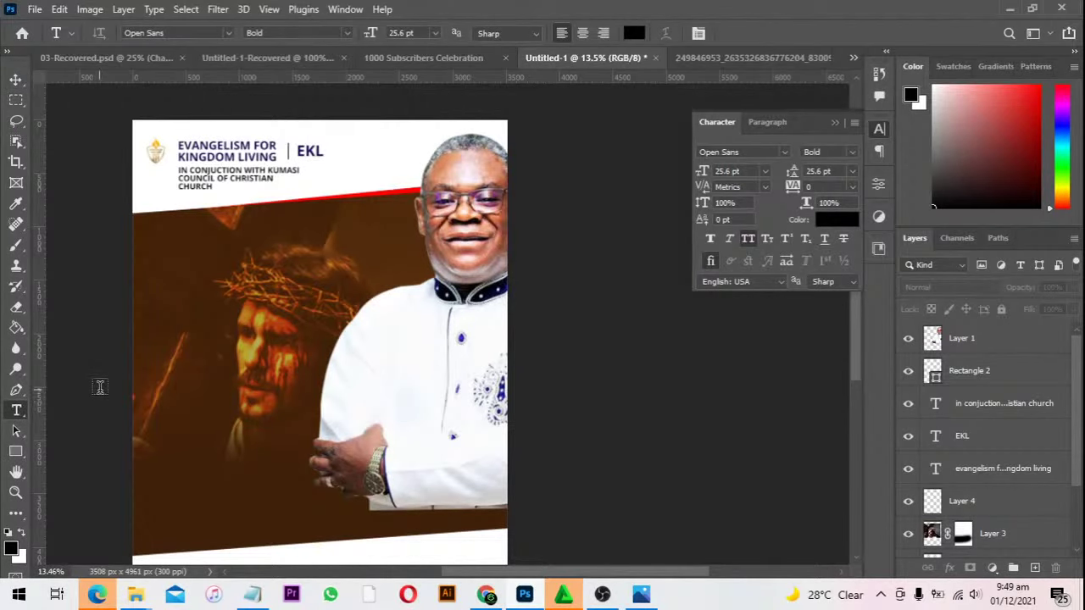
left_click(641, 595)
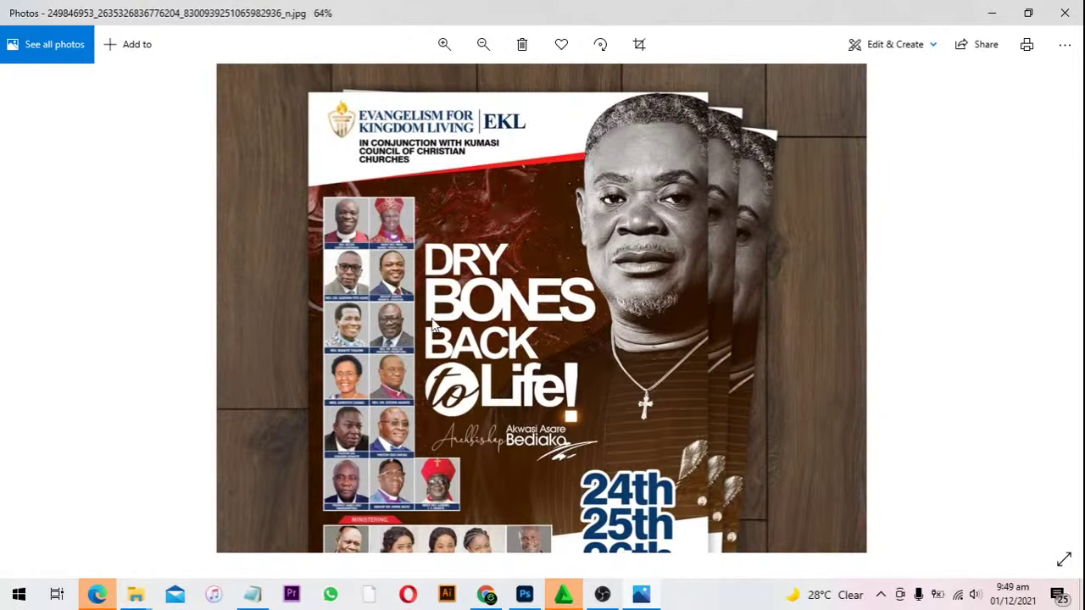
left_click(641, 595)
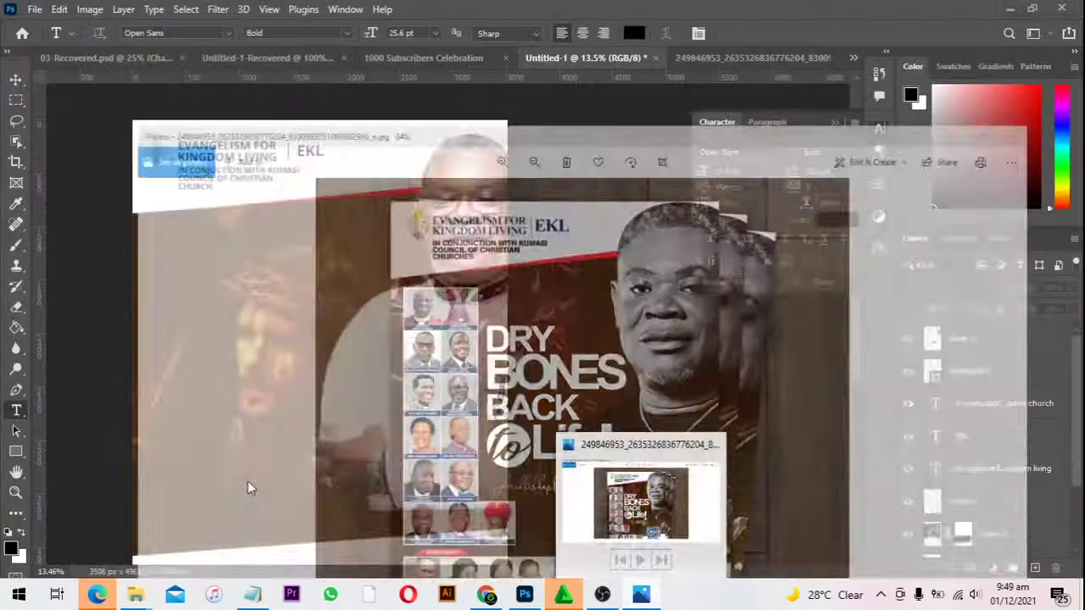
left_click_drag(37, 403, 241, 356)
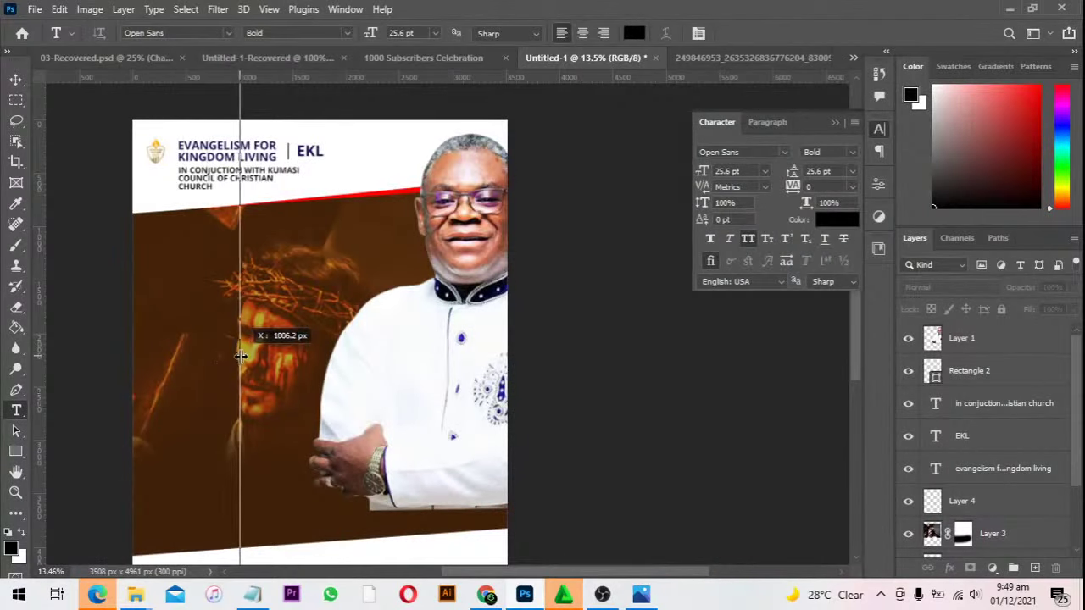
left_click_drag(241, 356, 238, 357)
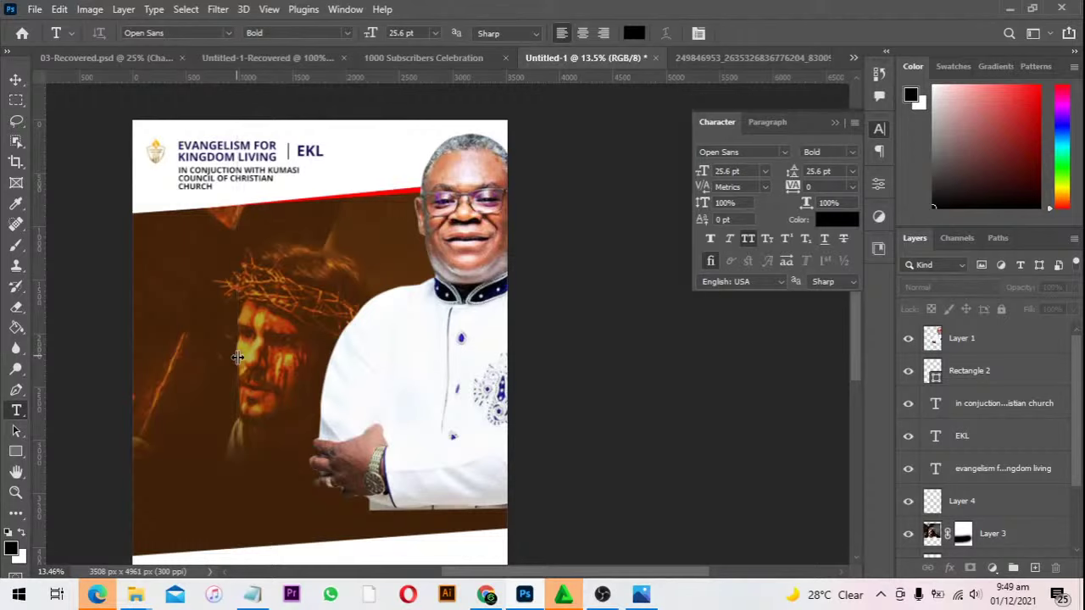
key("alt+Tab")
key("alt+Tab")
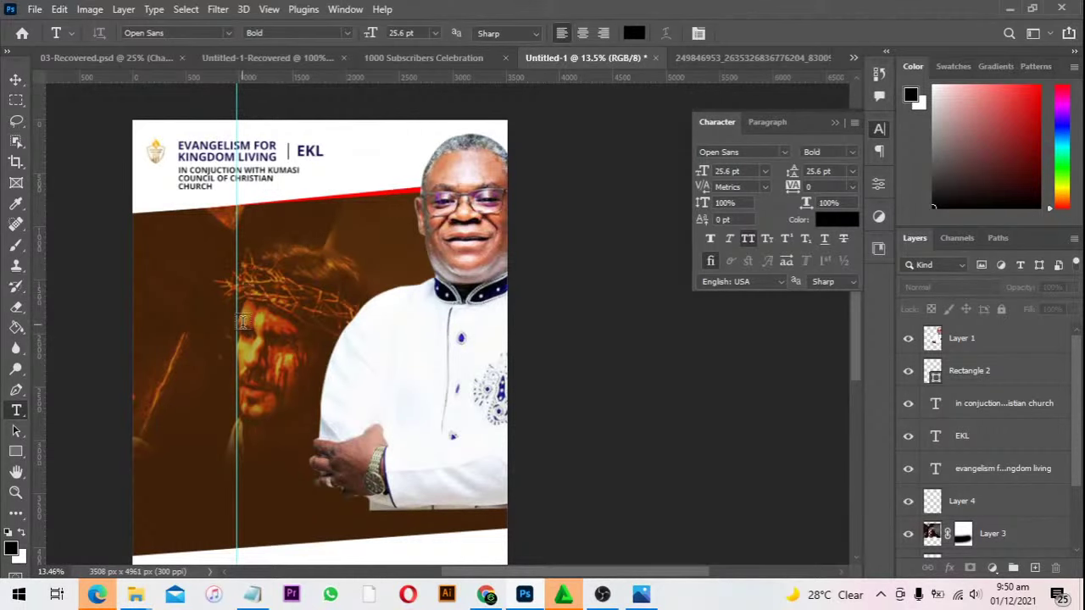
key("alt+Tab")
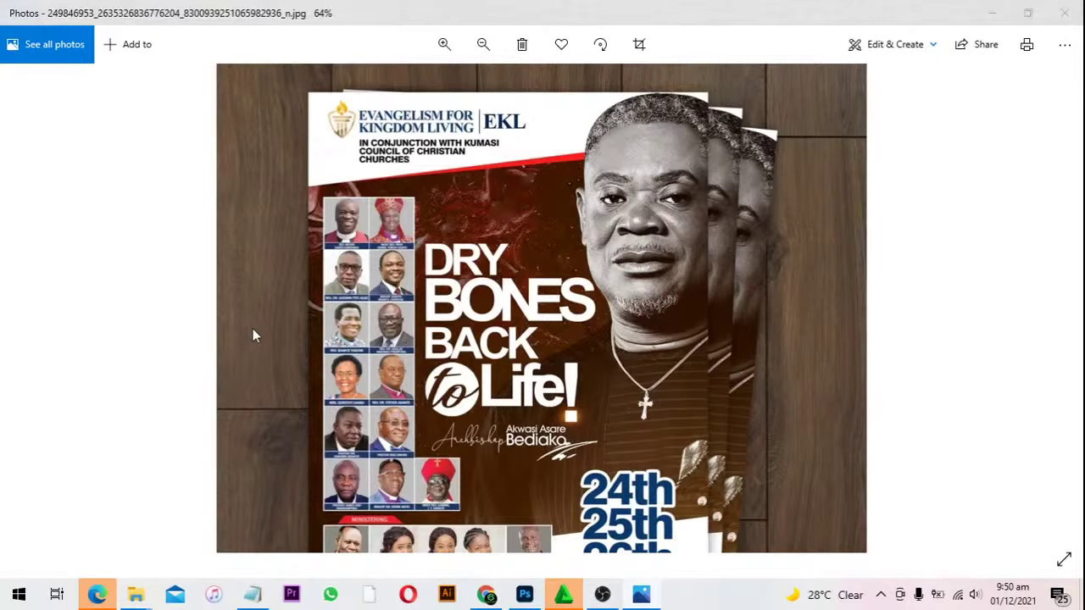
key("alt+Tab")
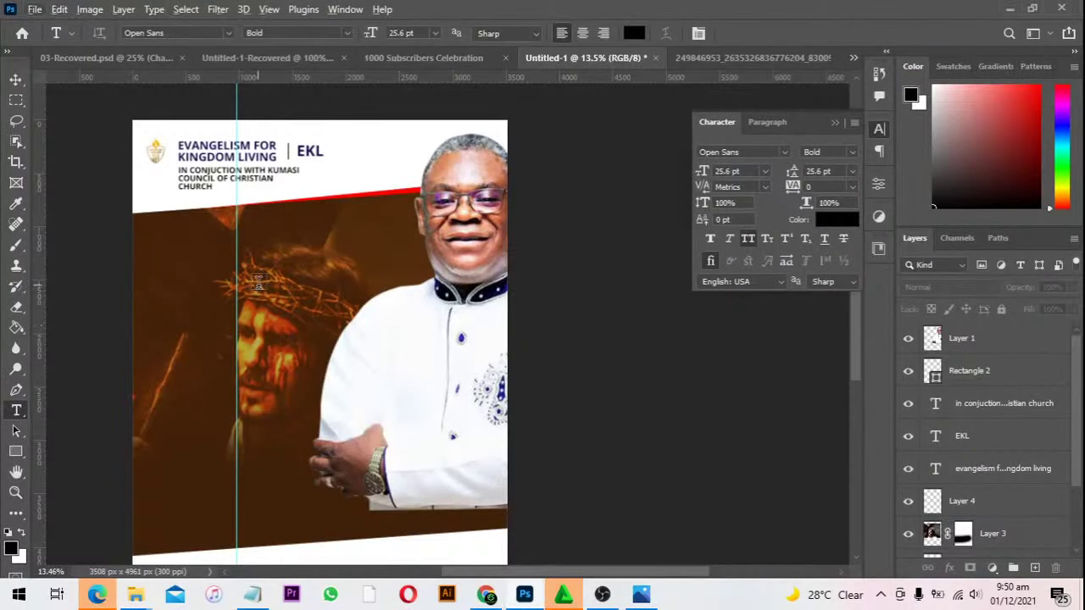
Start a new text layer beside the guide and type the first lines, DRY and BONES
left_click(259, 284)
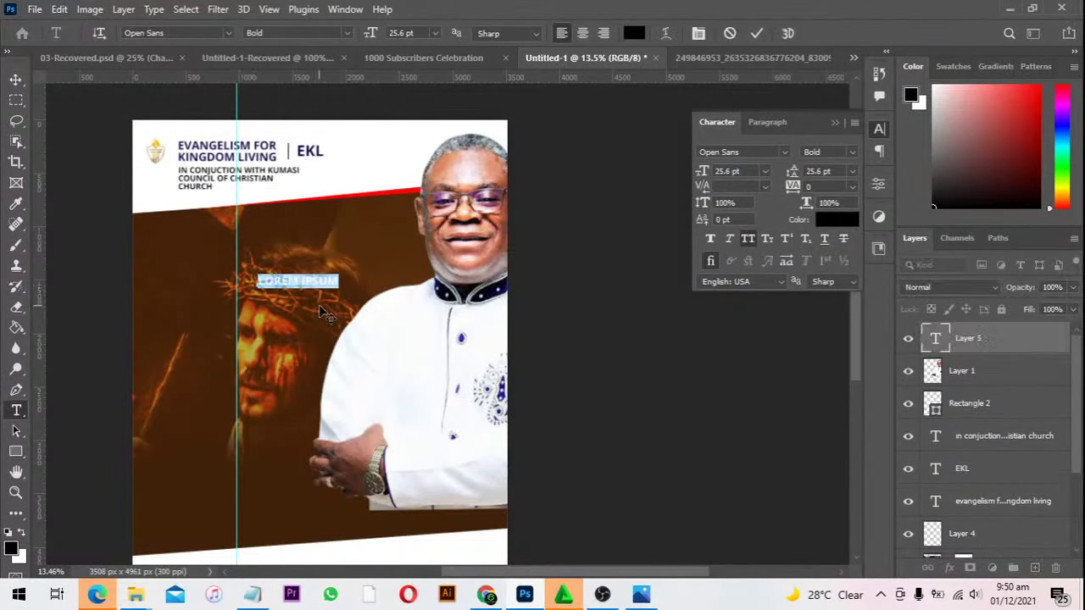
type("GRA")
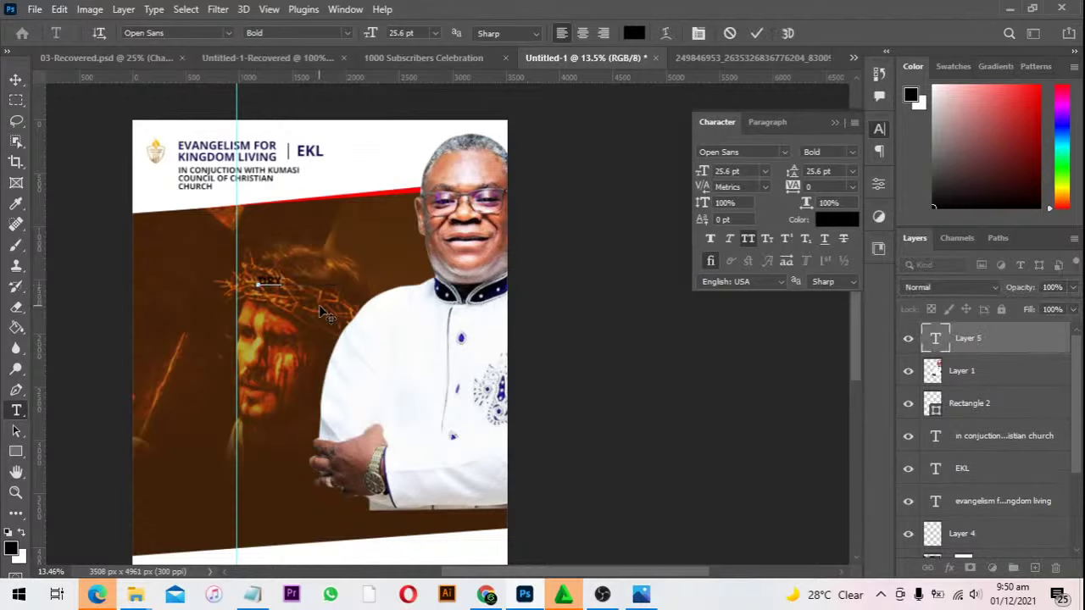
key("Return")
type("BRN")
key("BackSpace")
key("BackSpace")
key("BackSpace")
type("BORN")
key("alt+Tab")
key("alt+Tab")
key("BackSpace")
key("BackSpace")
type("N")
type("ES")
key("BackSpace")
key("BackSpace")
key("BackSpace")
key("BackSpace")
type("ONE")
key("alt+Tab")
key("alt+Tab")
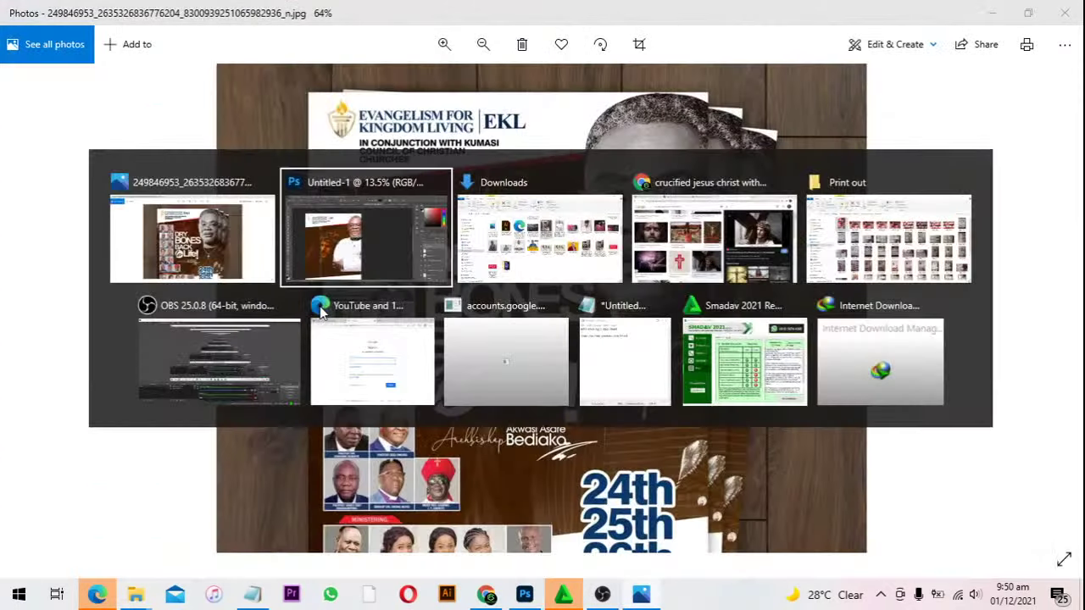
Add the BACK and TO LIFE lines and commit the headline text
key("Return")
type("BA")
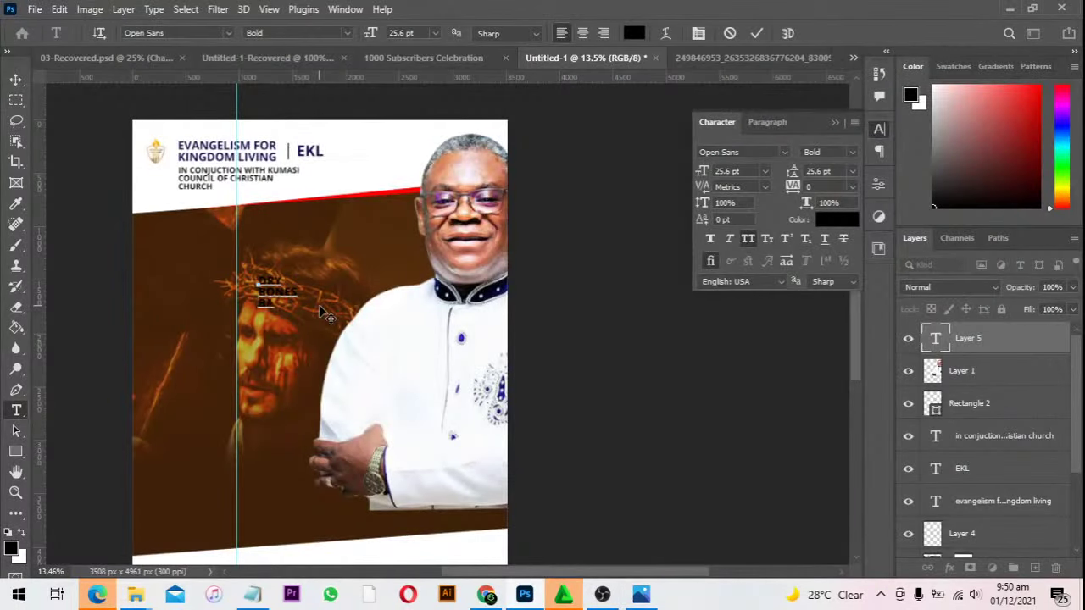
type("CK")
key("alt+Tab")
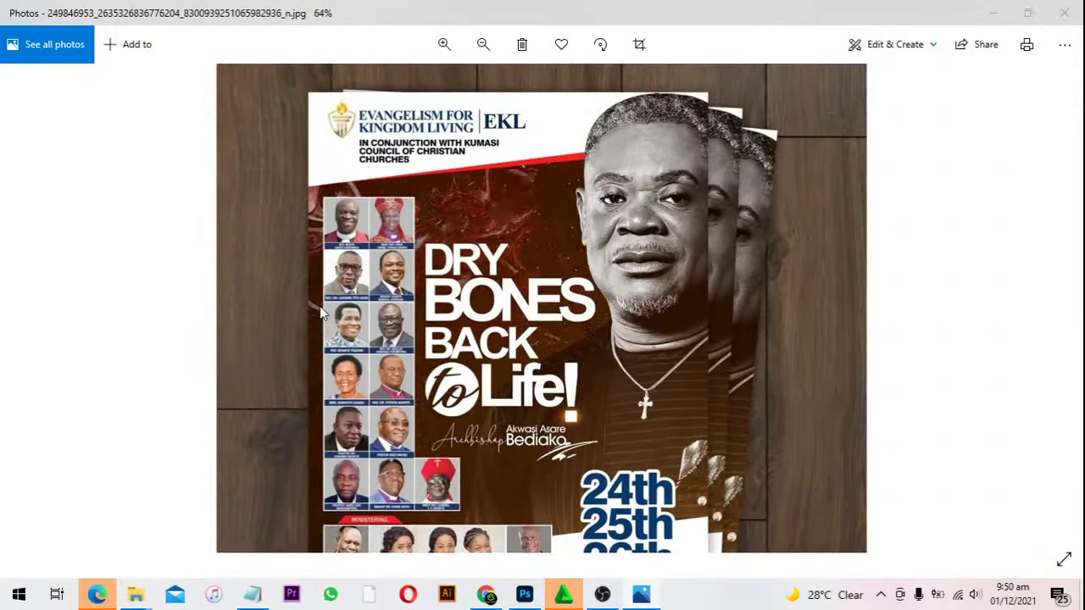
key("alt+Tab")
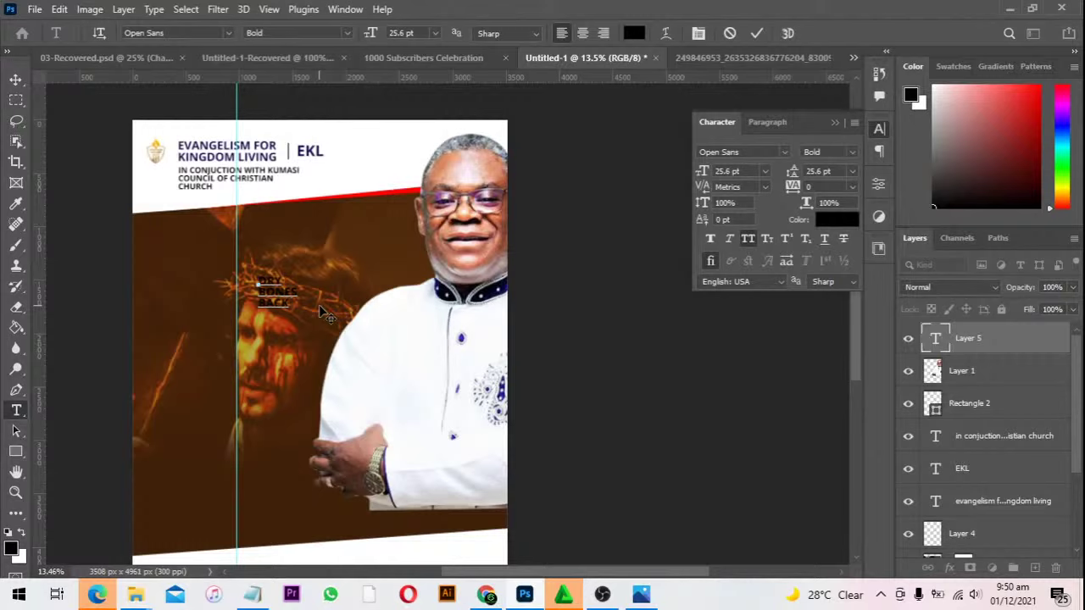
key("alt+Tab")
key("alt+Tab")
key("alt+Tab")
key("alt+Tab")
type("L")
left_click(757, 32)
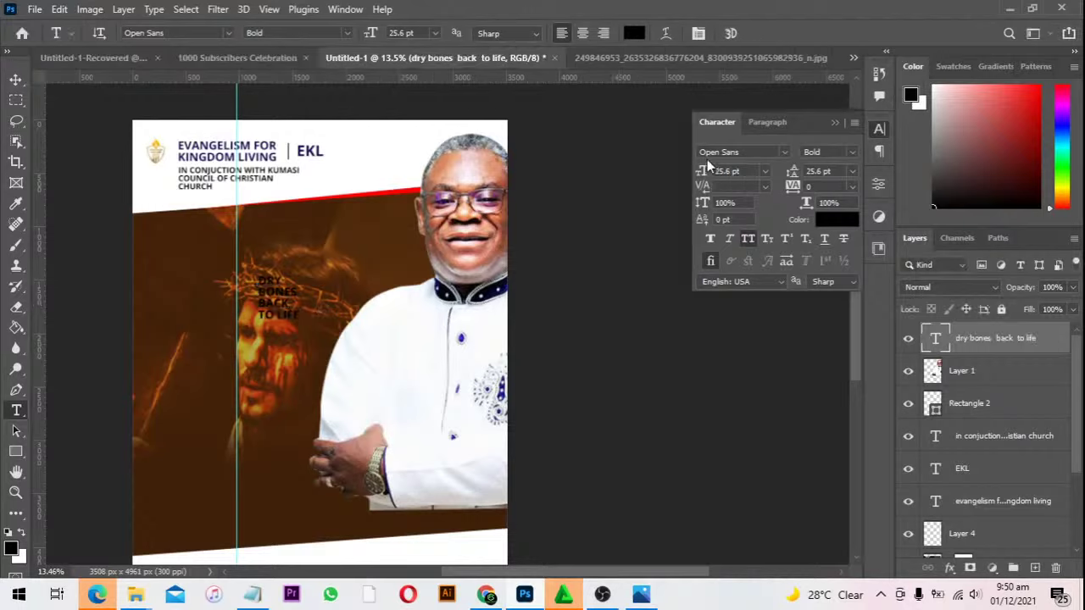
Set the headline to 150 pt font size with 120 pt leading
left_click_drag(703, 173, 740, 164)
key("Return")
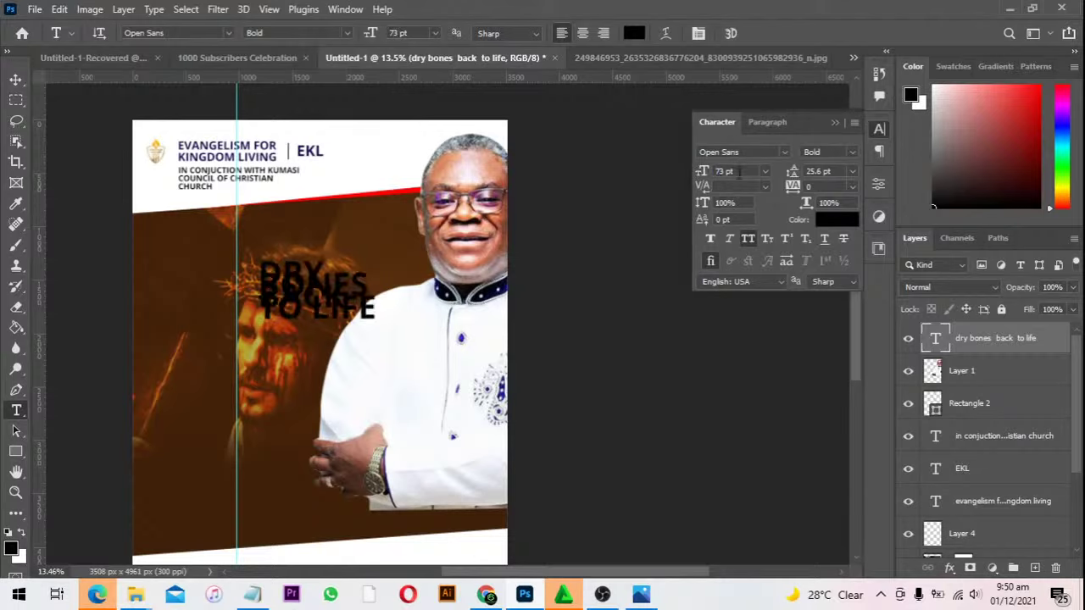
left_click(826, 171)
type("50")
key("Return")
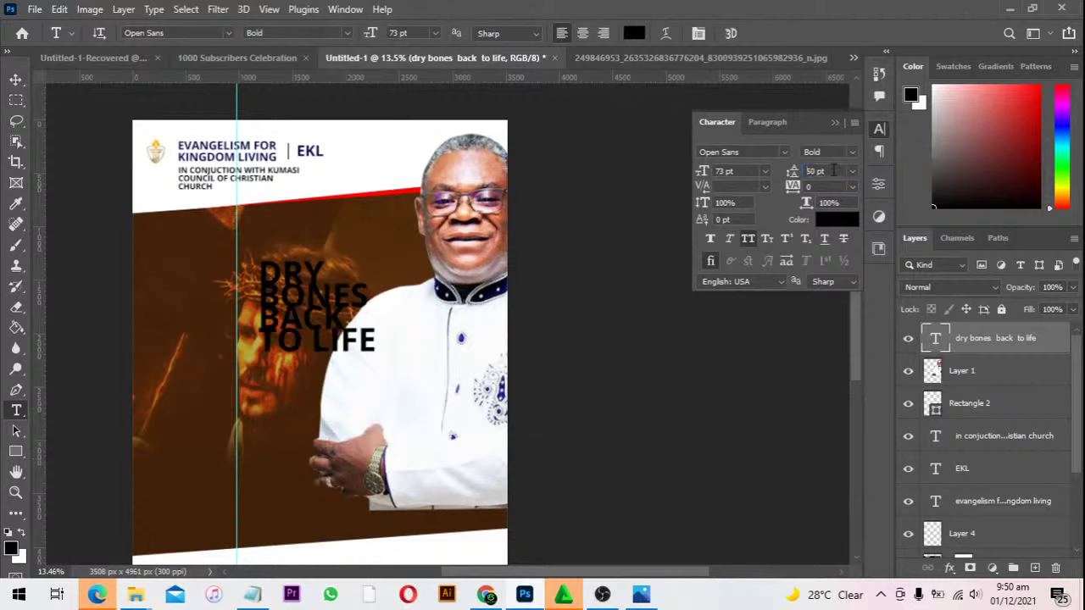
left_click(833, 171)
type("120")
key("Return")
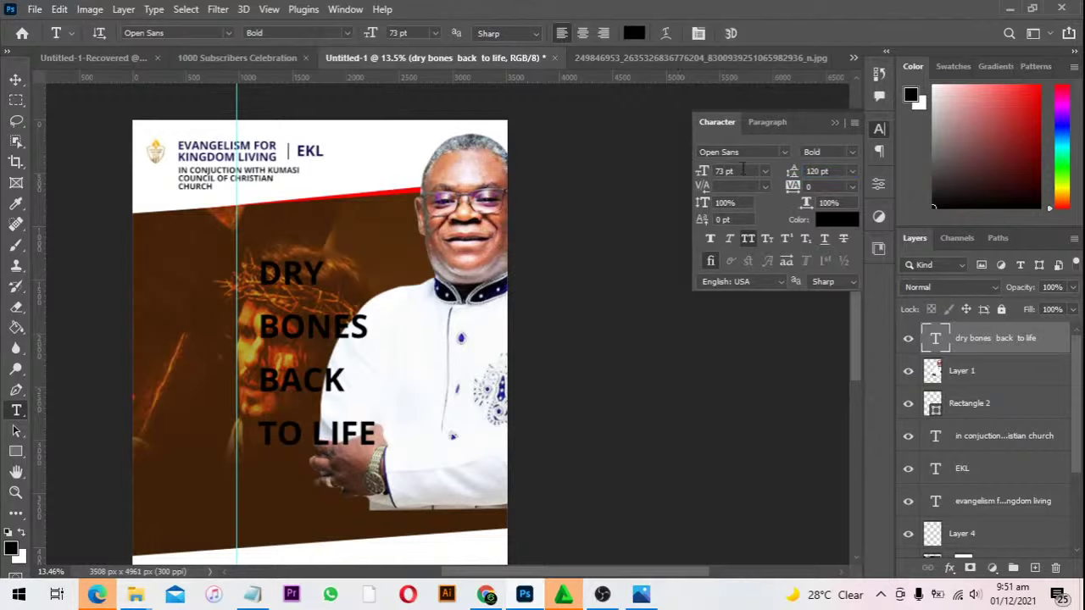
left_click(743, 171)
type("150")
key("Return")
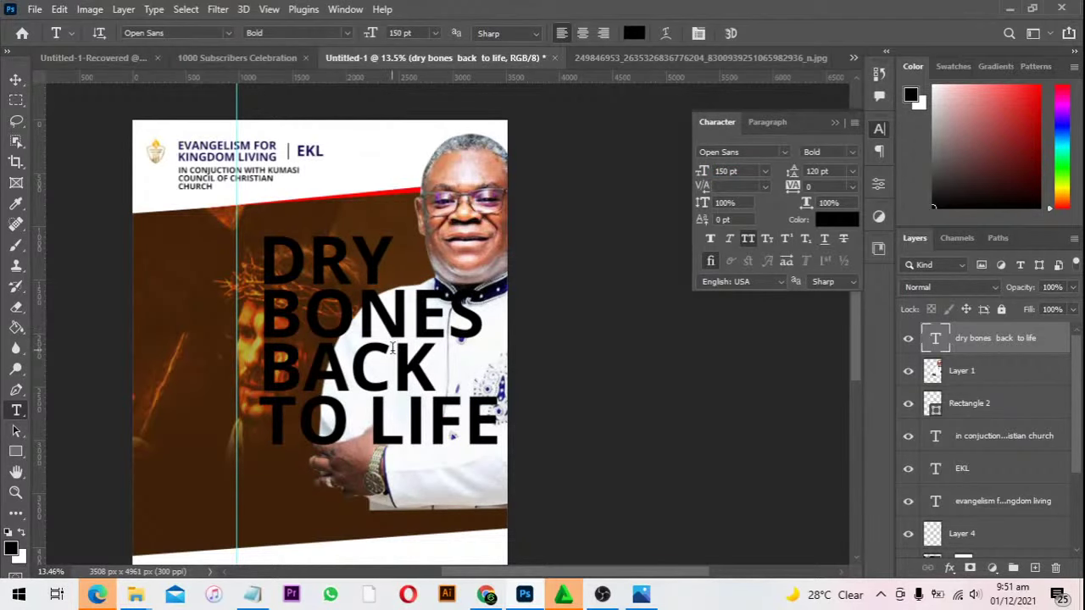
Move the headline left and scale it down to about 93%
key("v")
scroll(394, 340, "down", 2)
scroll(393, 337, "up", 1)
scroll(392, 337, "up", 1)
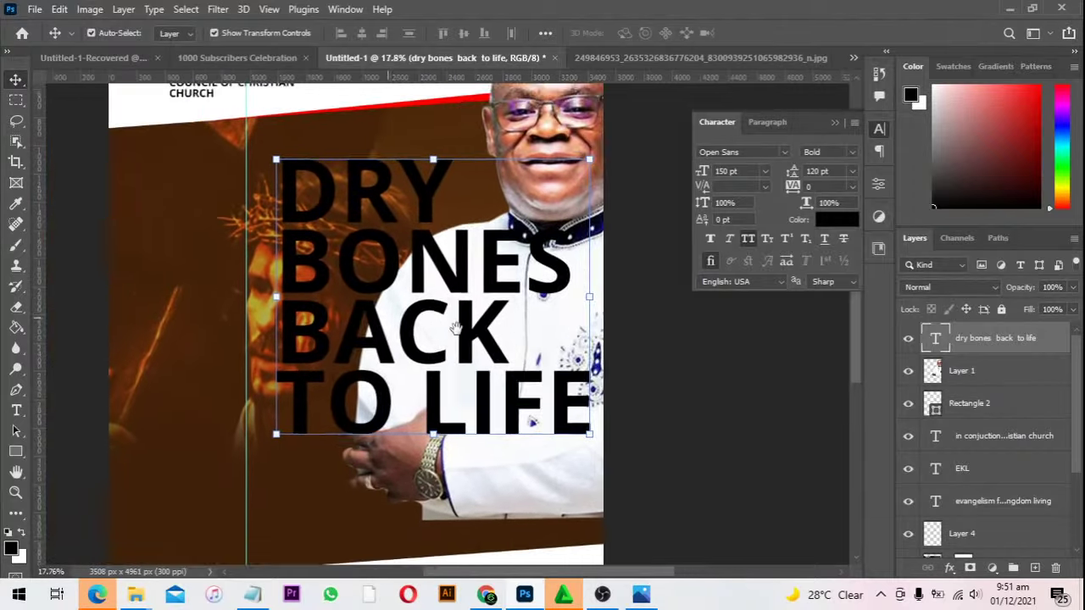
scroll(393, 338, "up", 1)
mouse_move(480, 273)
left_mouse_down()
mouse_move(450, 273)
mouse_move(435, 311)
left_mouse_up()
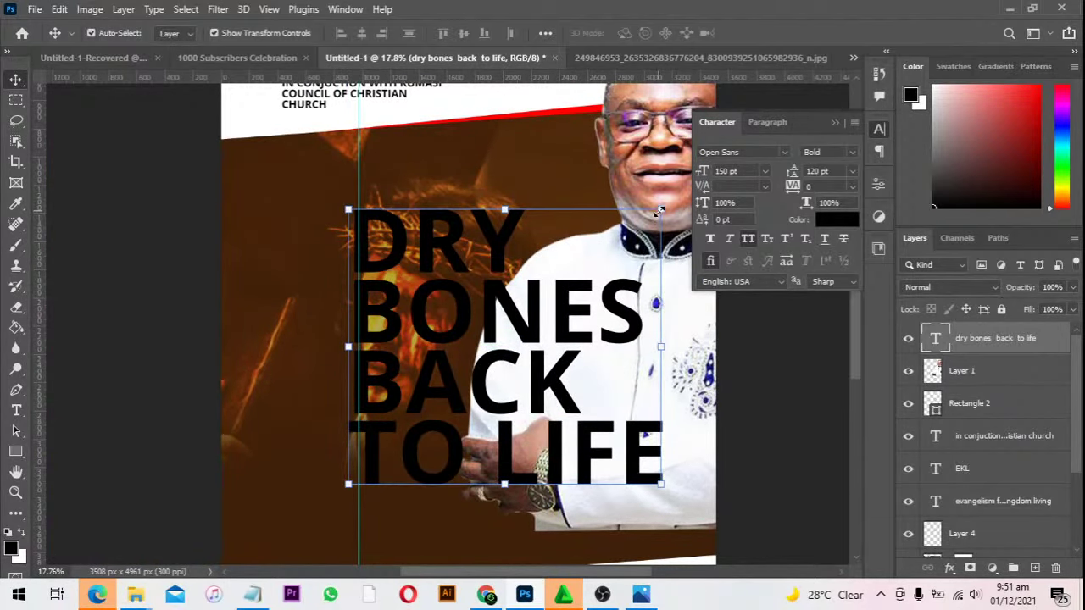
left_click_drag(660, 211, 641, 227)
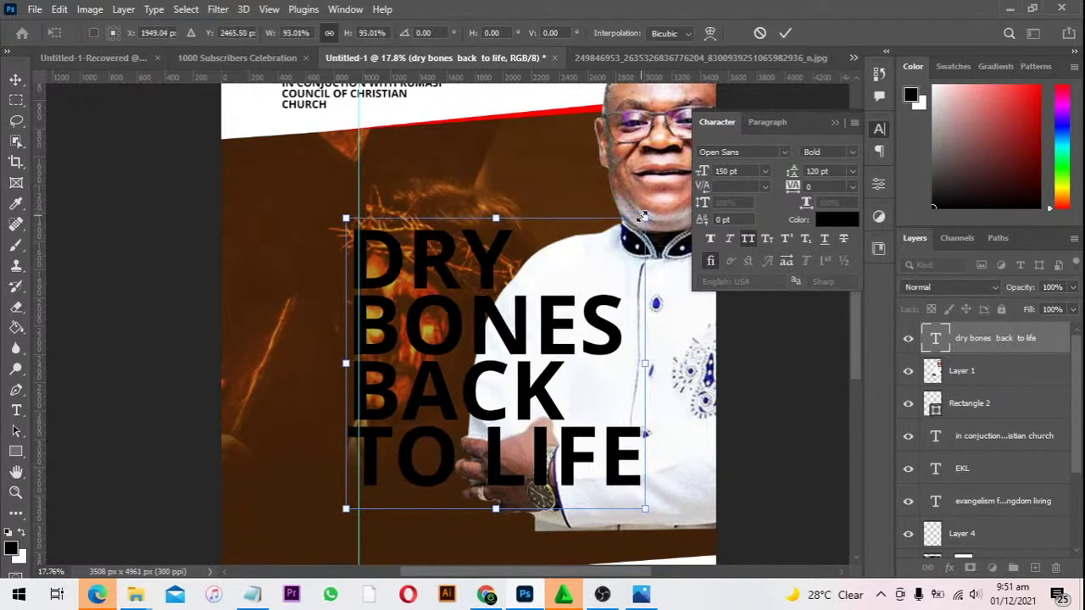
key("Return")
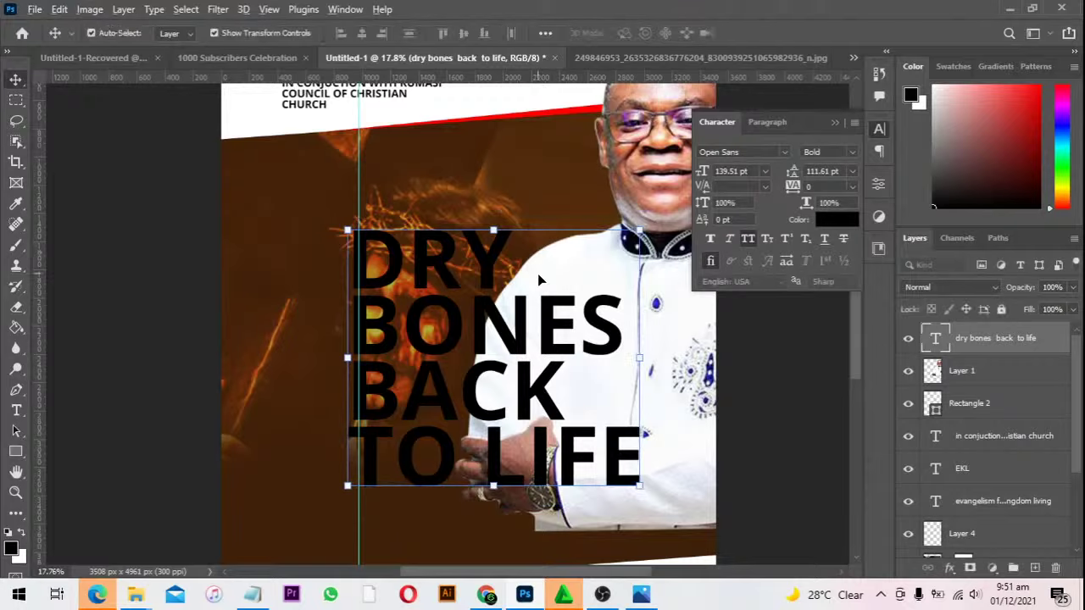
key("alt+Tab")
key("alt+Tab")
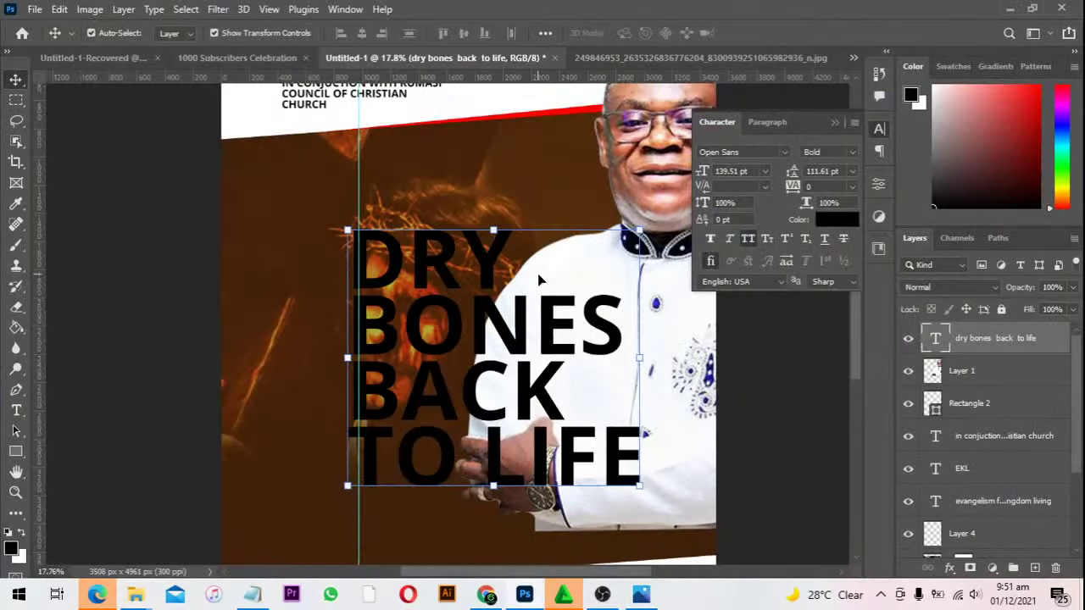
Shrink the word DRY in the headline to 100 pt
key("t")
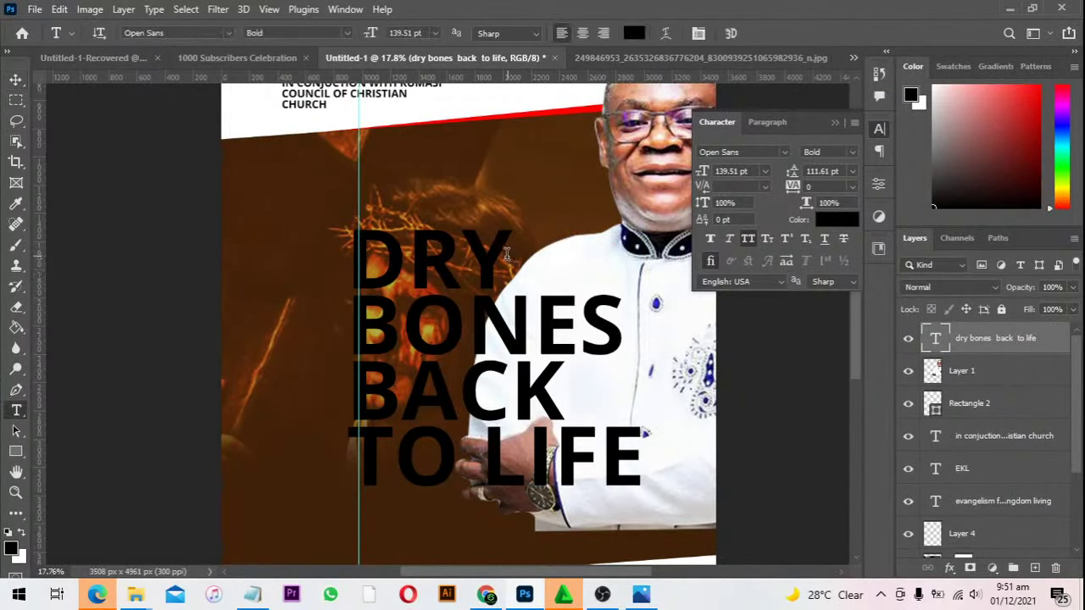
left_click_drag(512, 254, 366, 255)
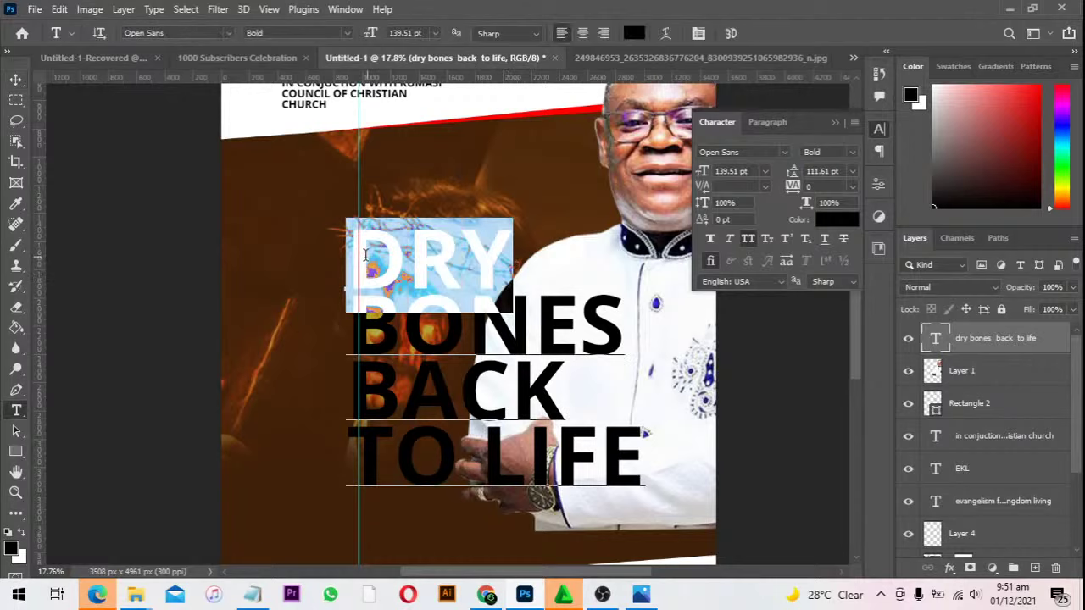
left_click(747, 173)
type("1")
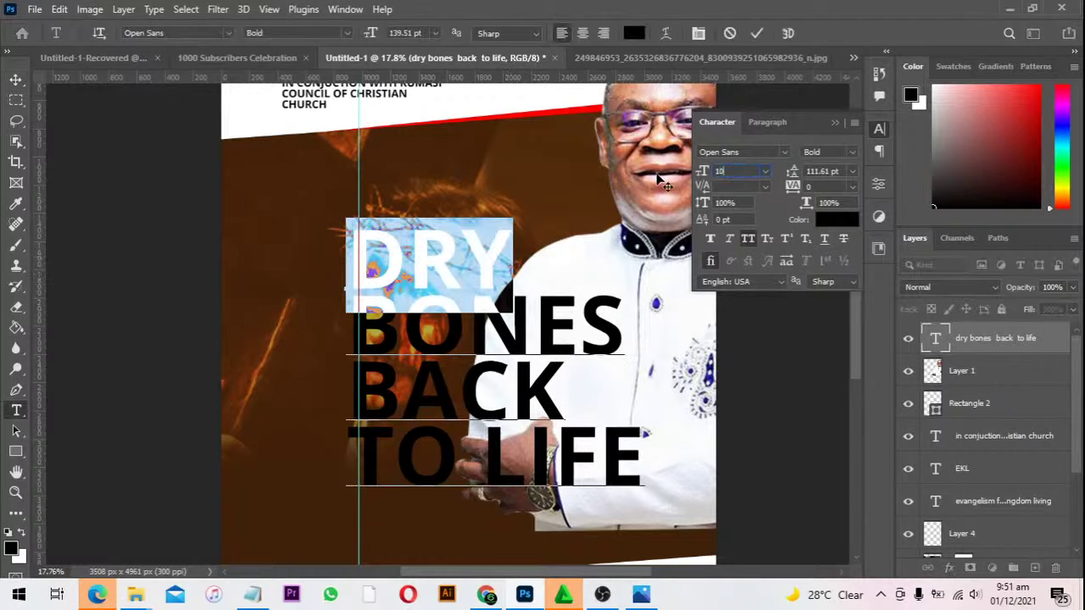
type("00")
key("Return")
key("alt+Tab")
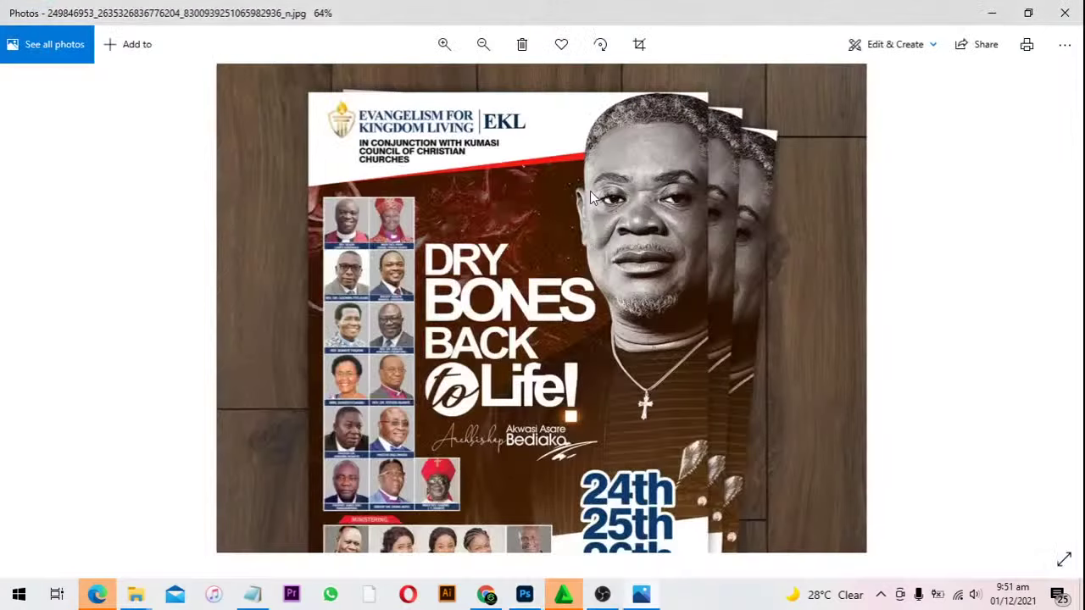
key("alt+Tab")
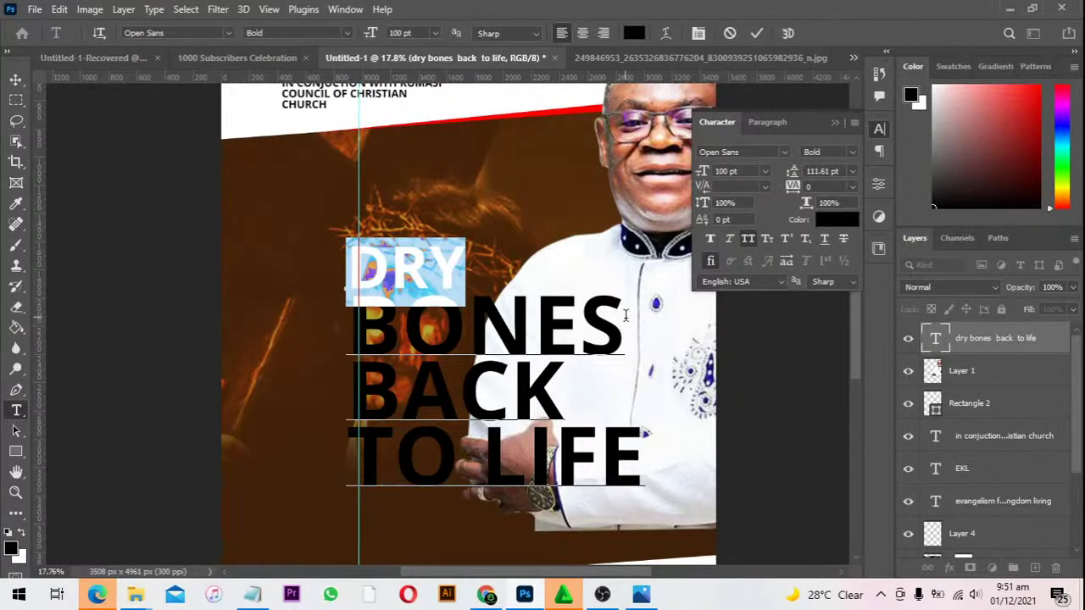
Make the word BONES Extrabold
left_click_drag(626, 317, 326, 321)
key("alt+Tab")
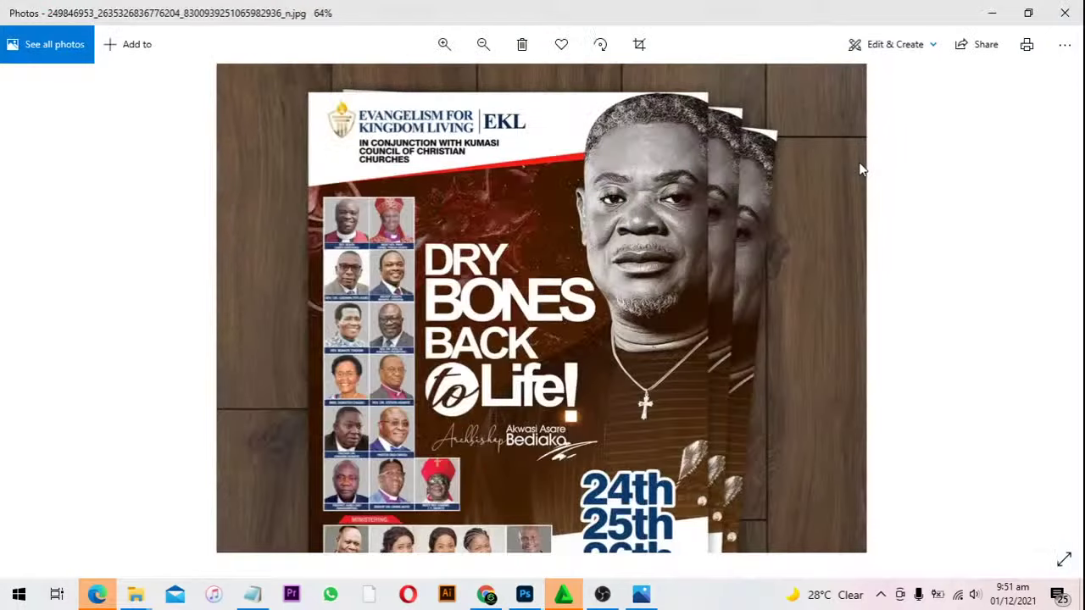
key("alt+Tab")
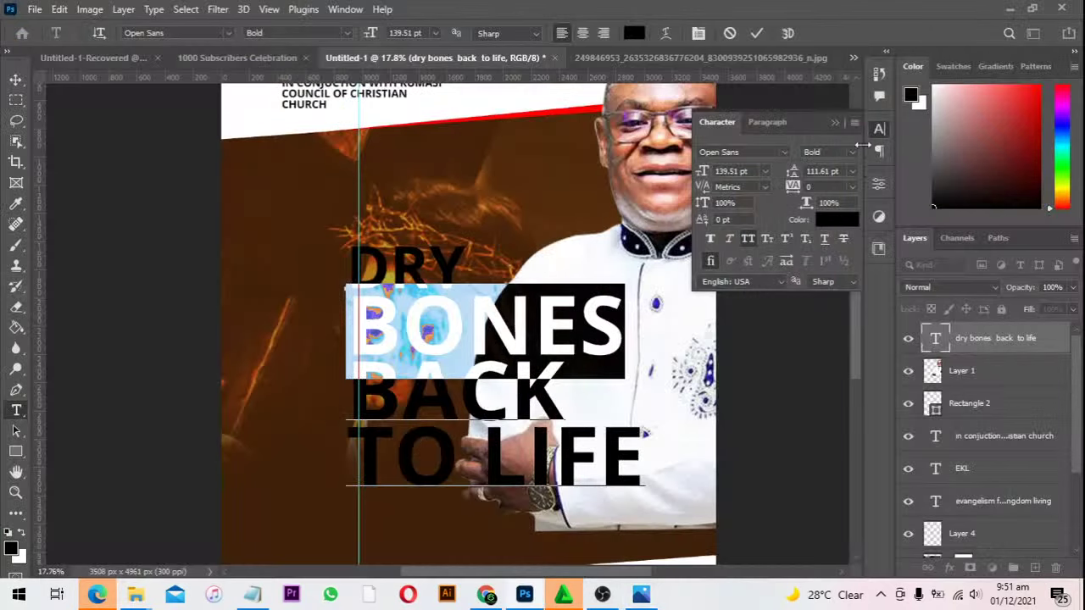
left_click(851, 152)
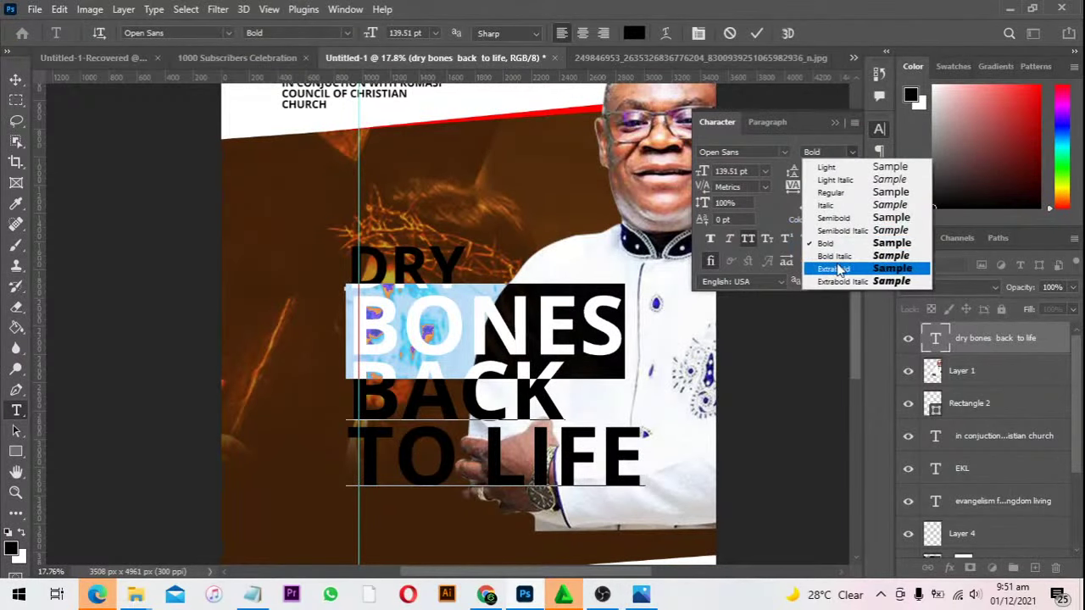
left_click(835, 268)
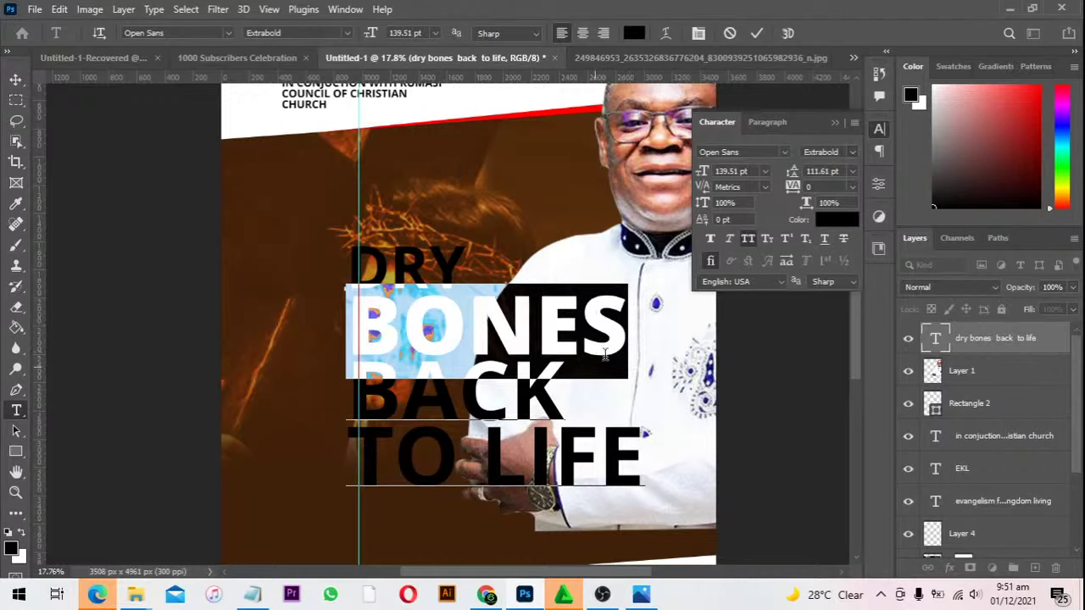
key("alt+Tab")
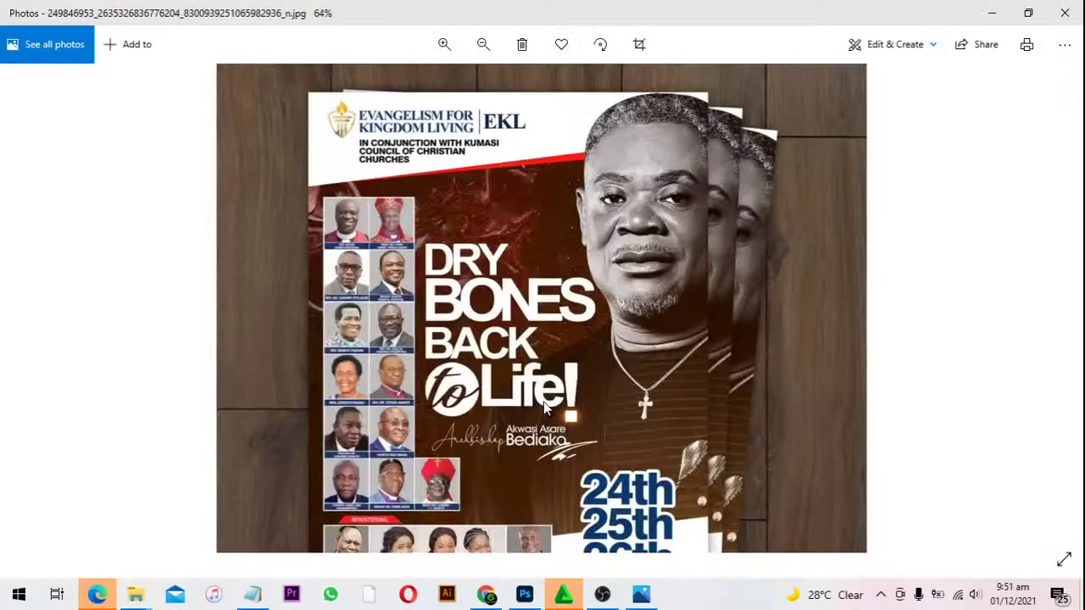
key("alt+Tab")
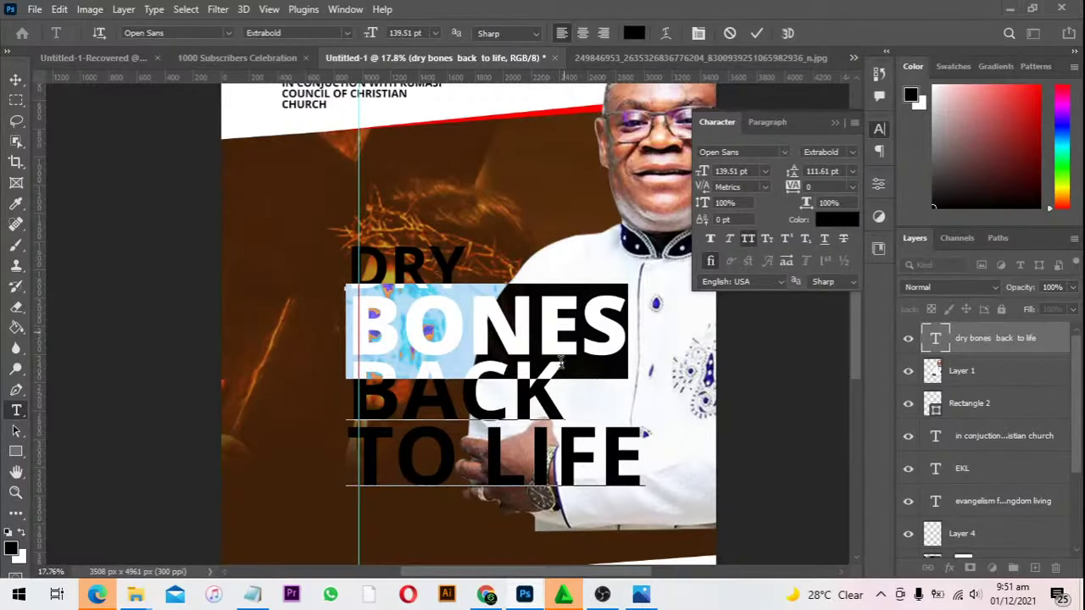
key("alt+Tab")
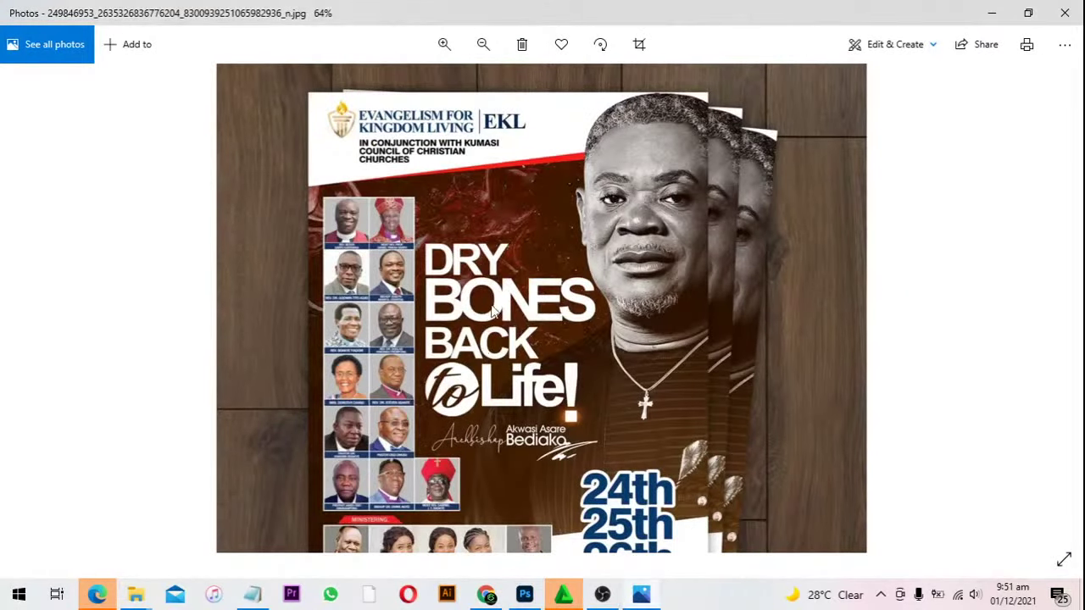
key("alt+Tab")
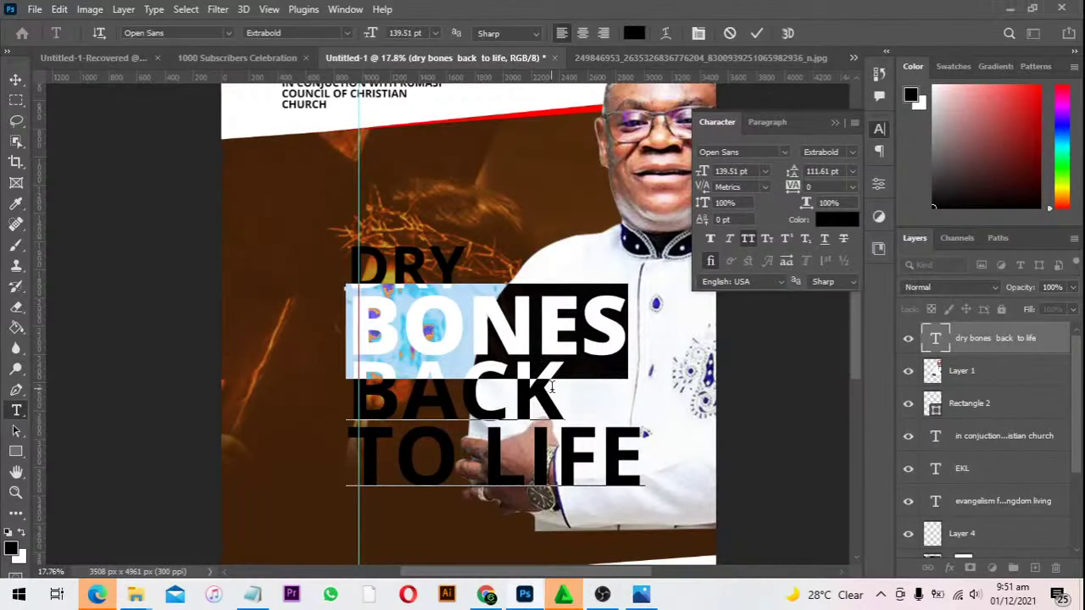
Shrink the word BACK to 100 pt
double_click(548, 385)
left_click(748, 171)
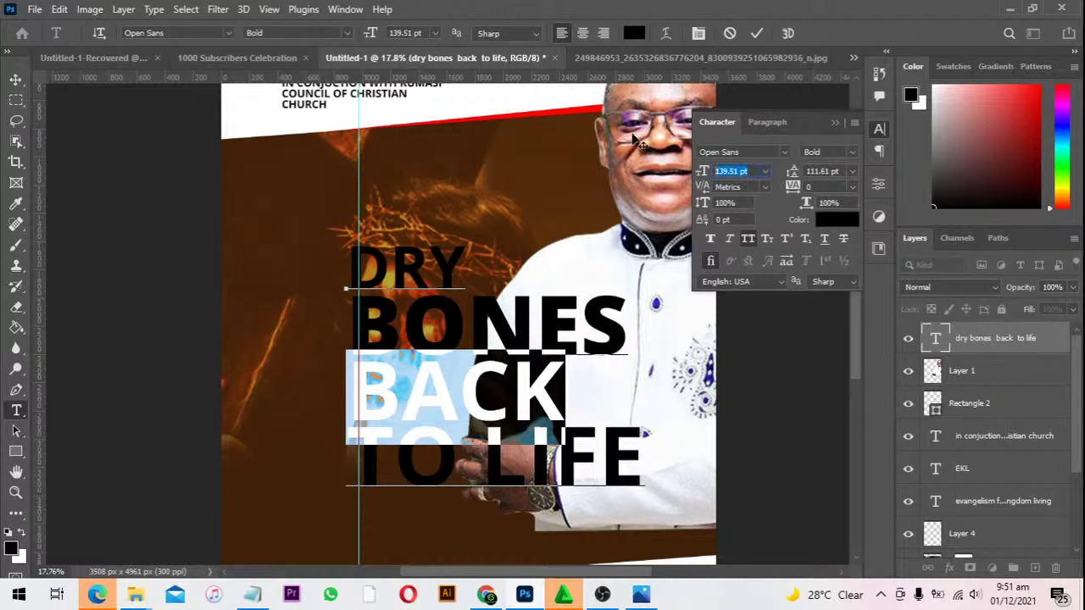
type("100")
key("Return")
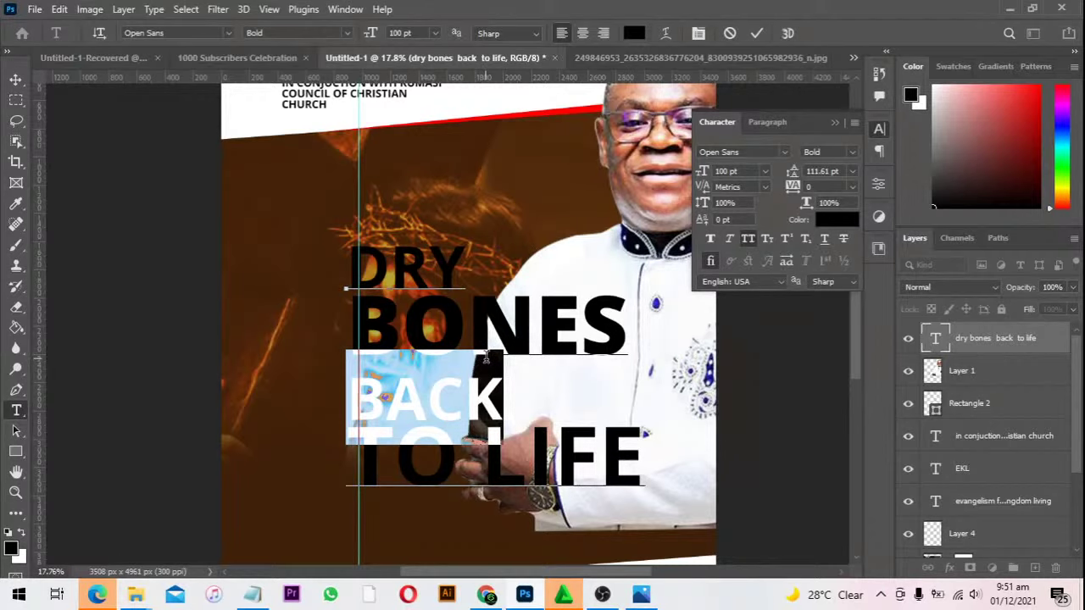
key("alt+Tab")
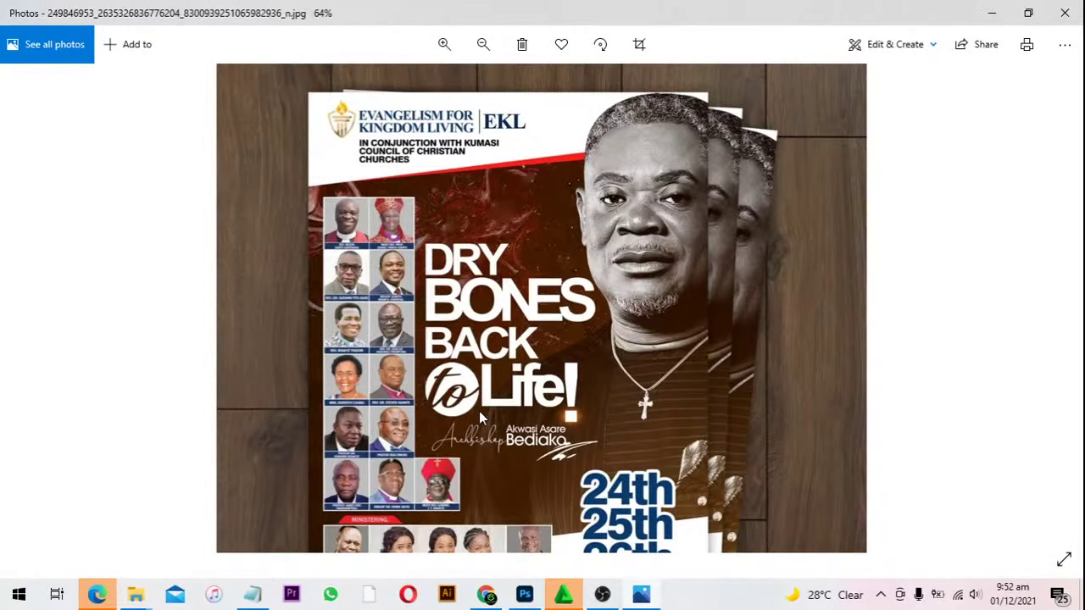
key("alt+Tab")
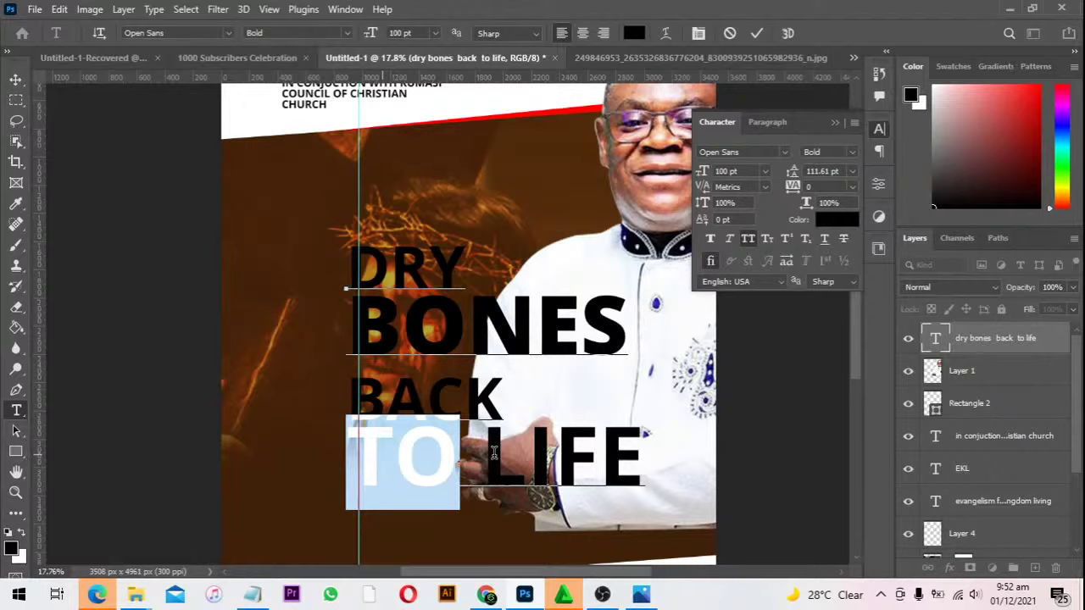
Make the TO LIFE line lowercase
left_click_drag(493, 453, 644, 458)
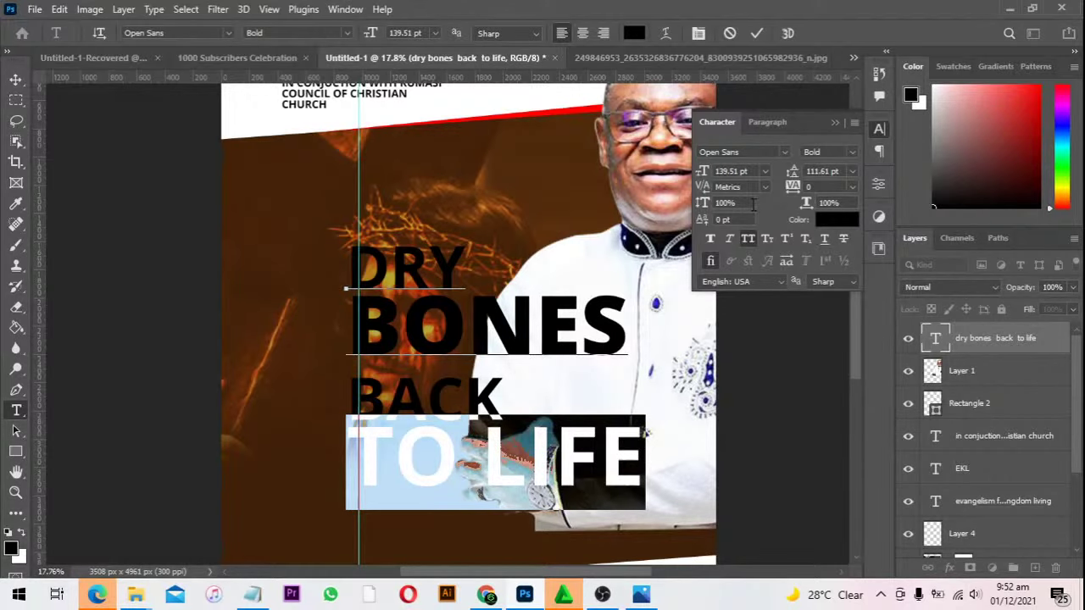
left_click(747, 238)
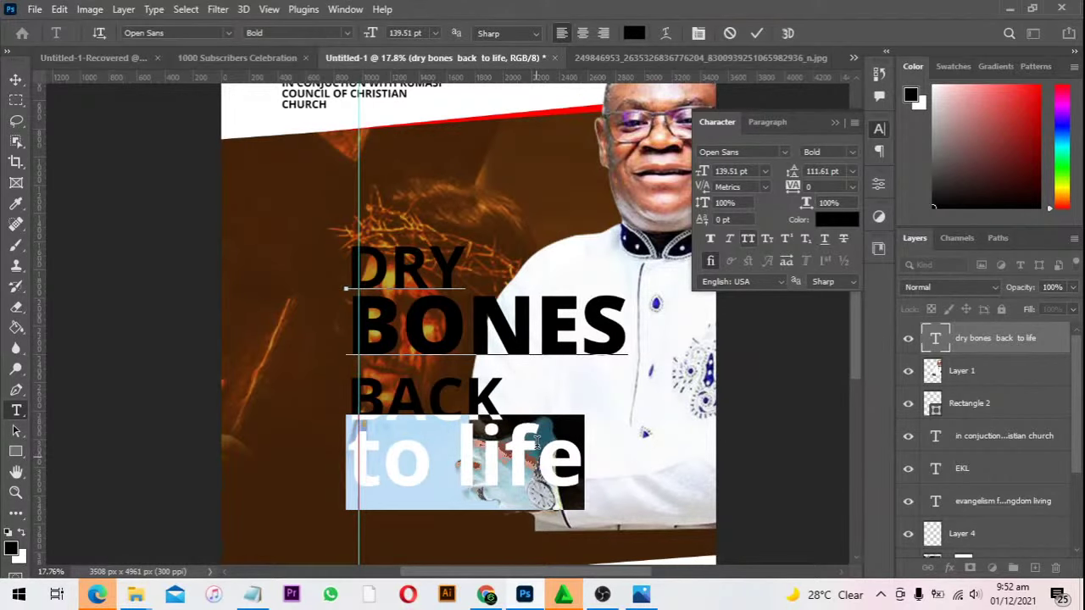
key("alt+Tab")
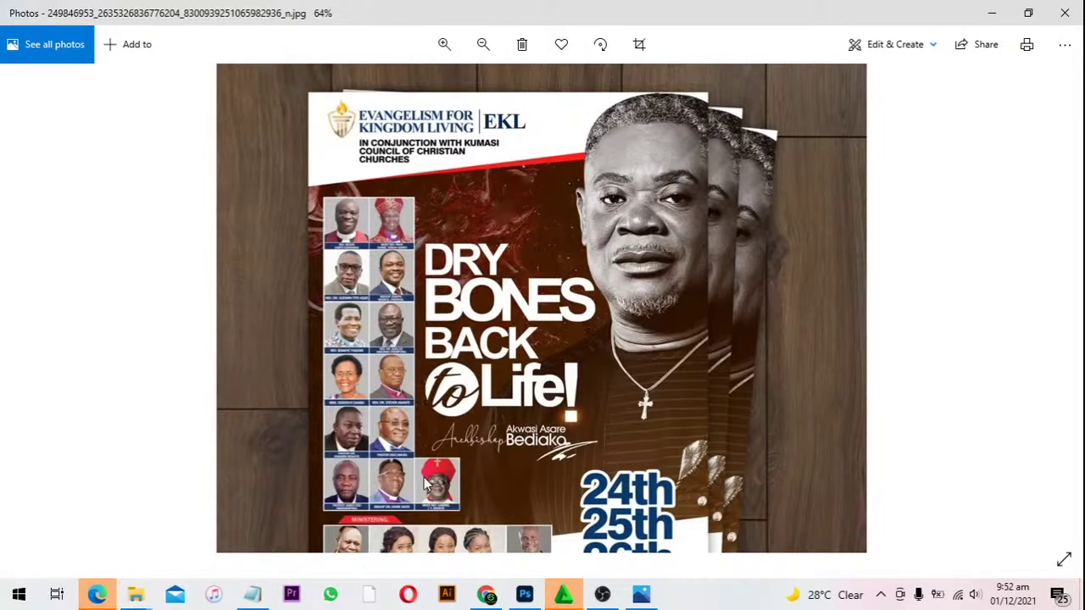
key("alt+Tab")
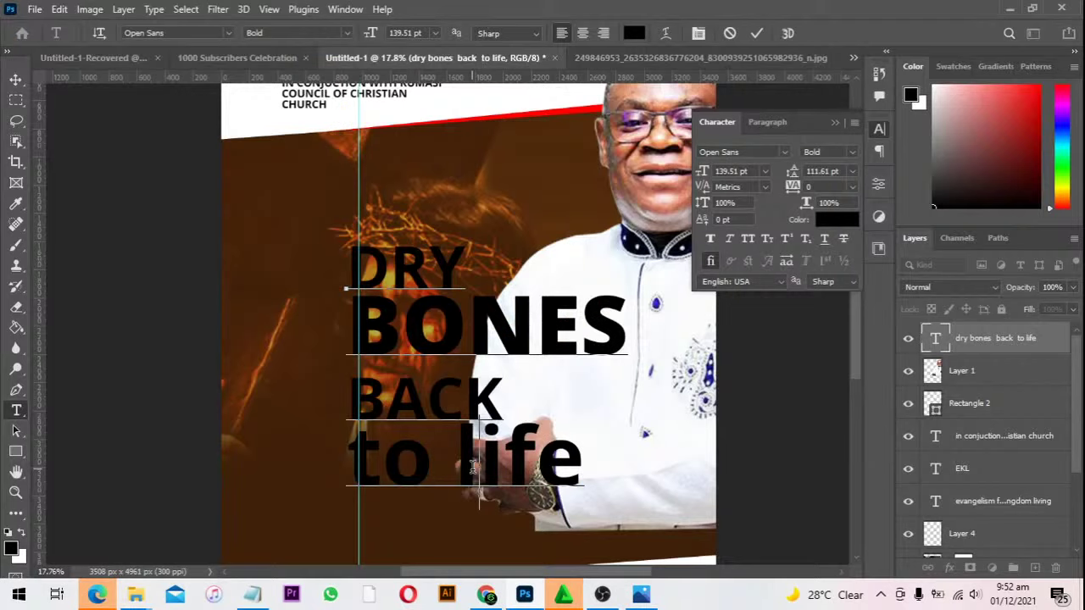
Capitalise the l in life, then select all of the title text
left_click_drag(473, 465, 461, 467)
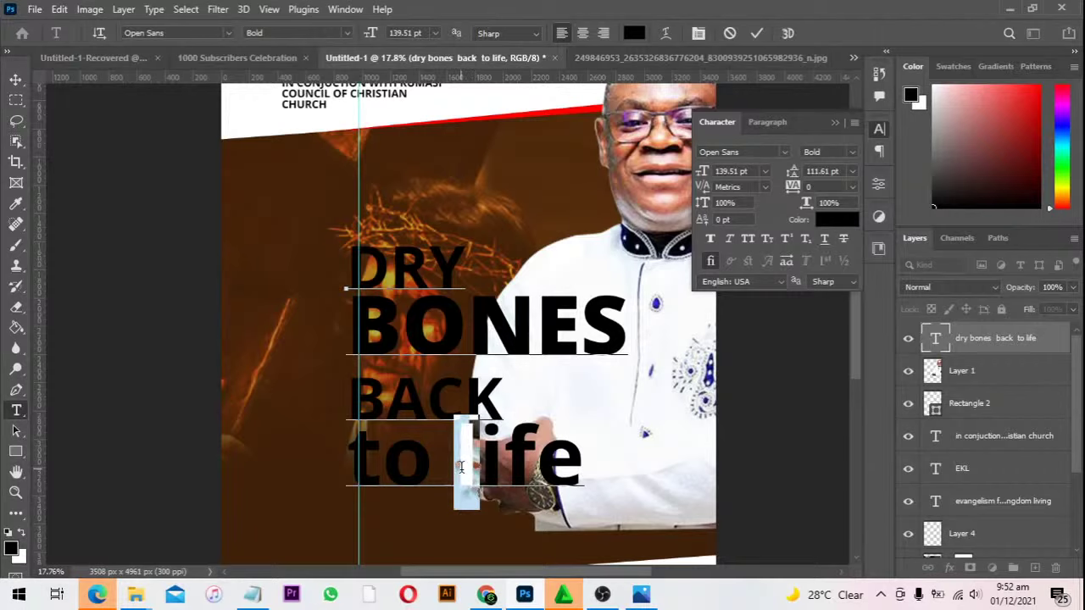
type("L")
key("ctrl+Return")
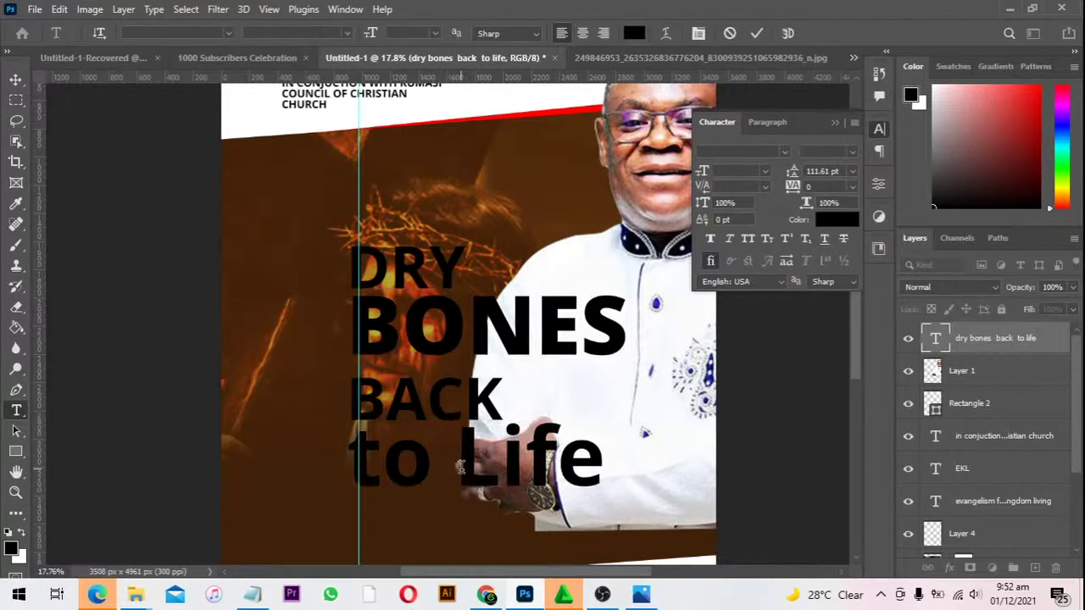
left_click(461, 468)
key("ctrl+a")
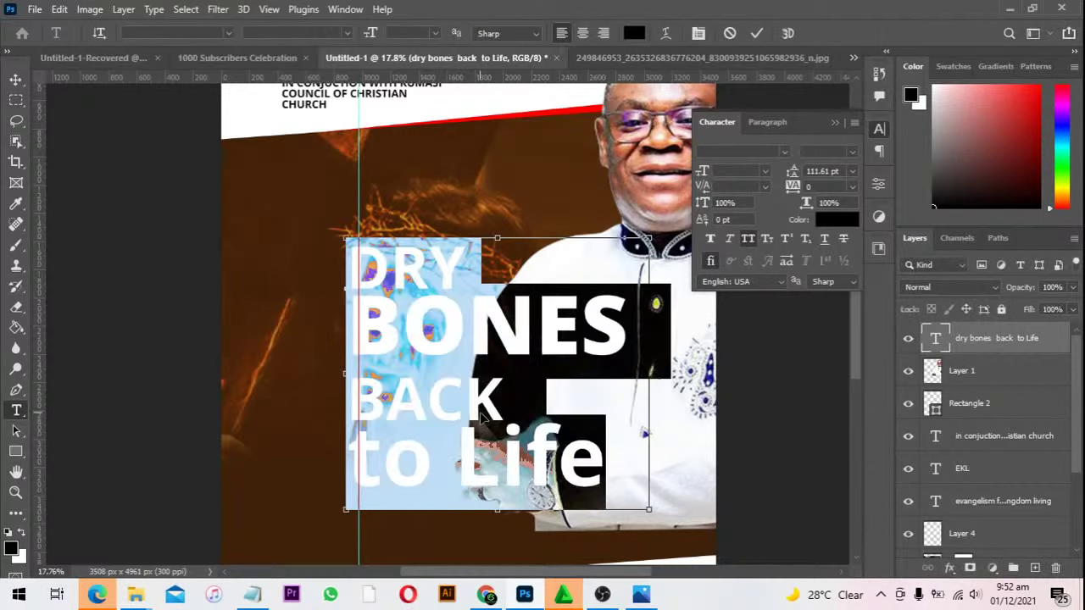
Set the title's letter spacing to -110
key("alt+Left")
key("alt+Left")
key("alt+Left")
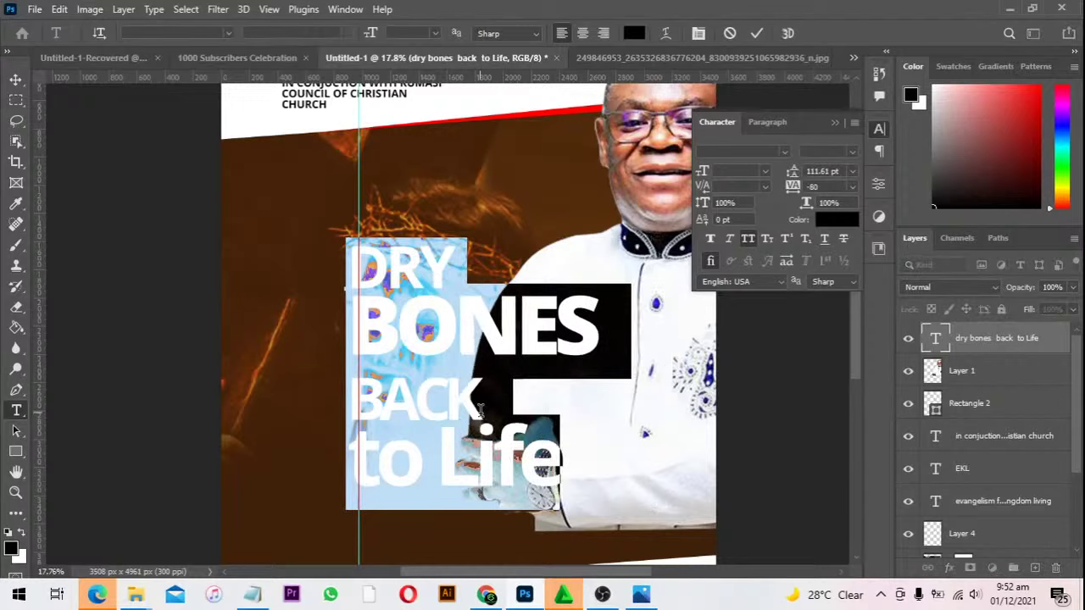
left_click(835, 187)
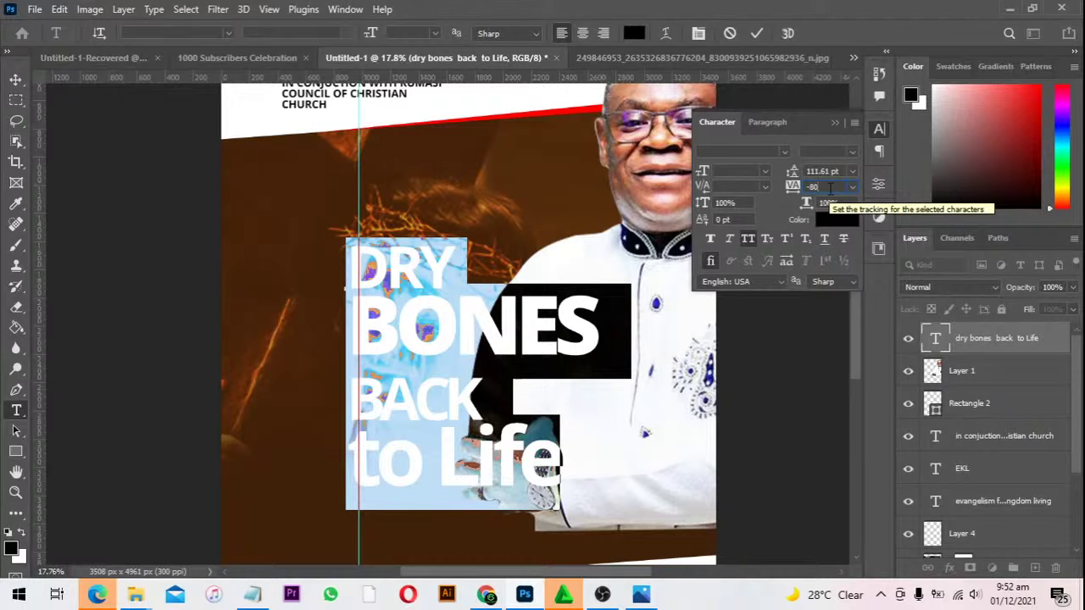
type("-110")
key("Return")
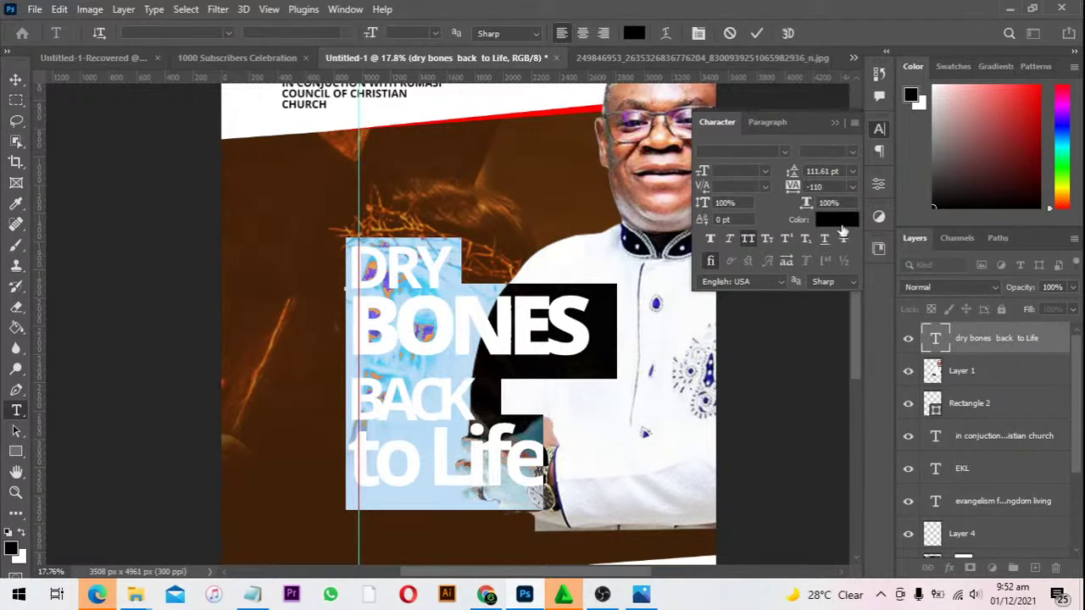
Make the title text white (#ffffff) and commit the edits
left_click(837, 219)
type("ffffff")
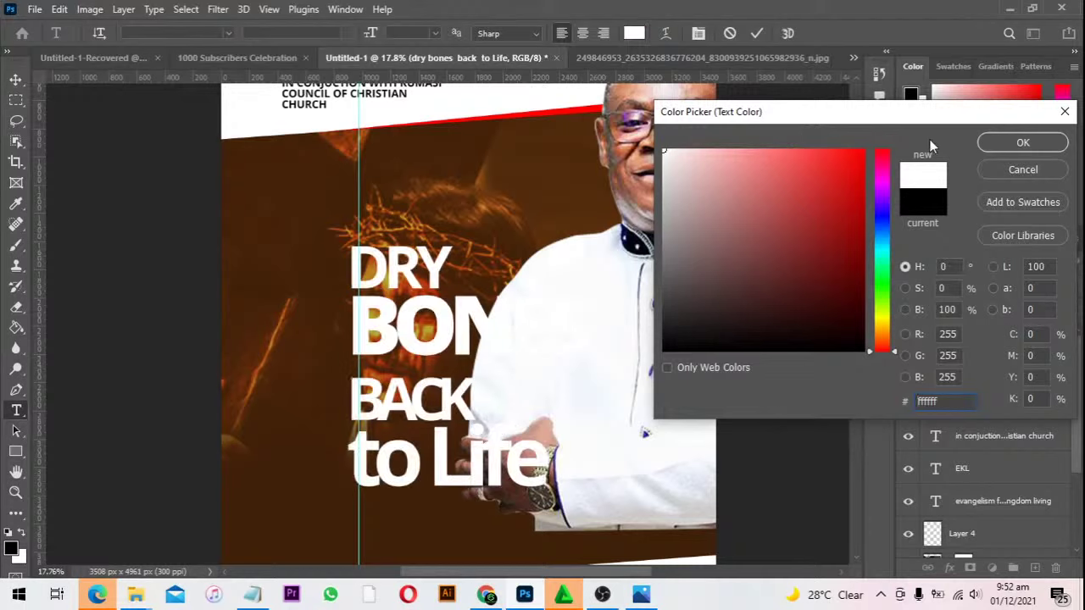
left_click(995, 146)
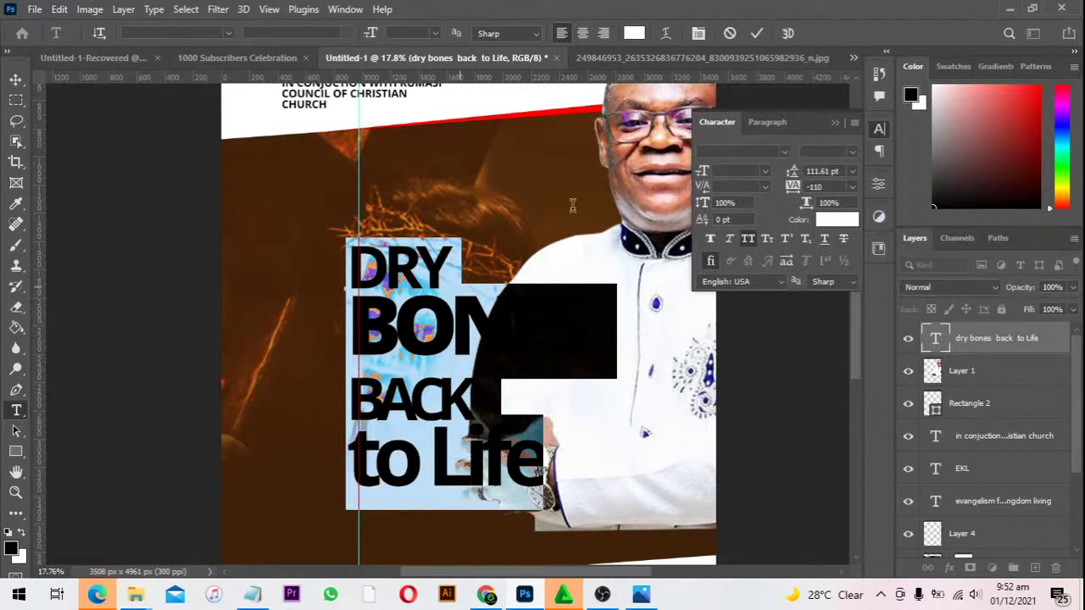
left_click(757, 33)
key("alt+Tab")
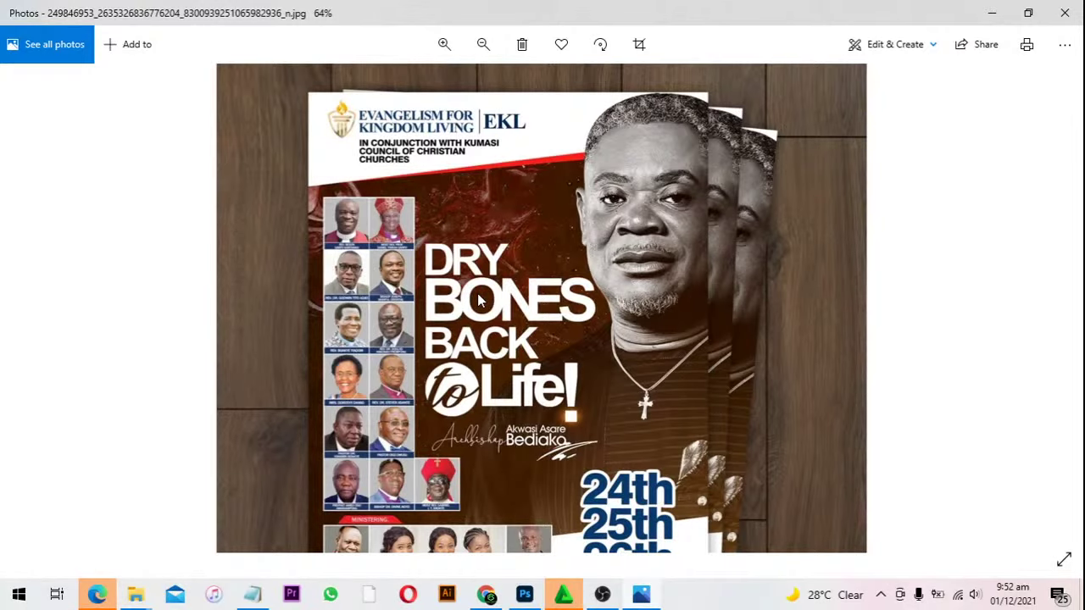
key("alt+Tab")
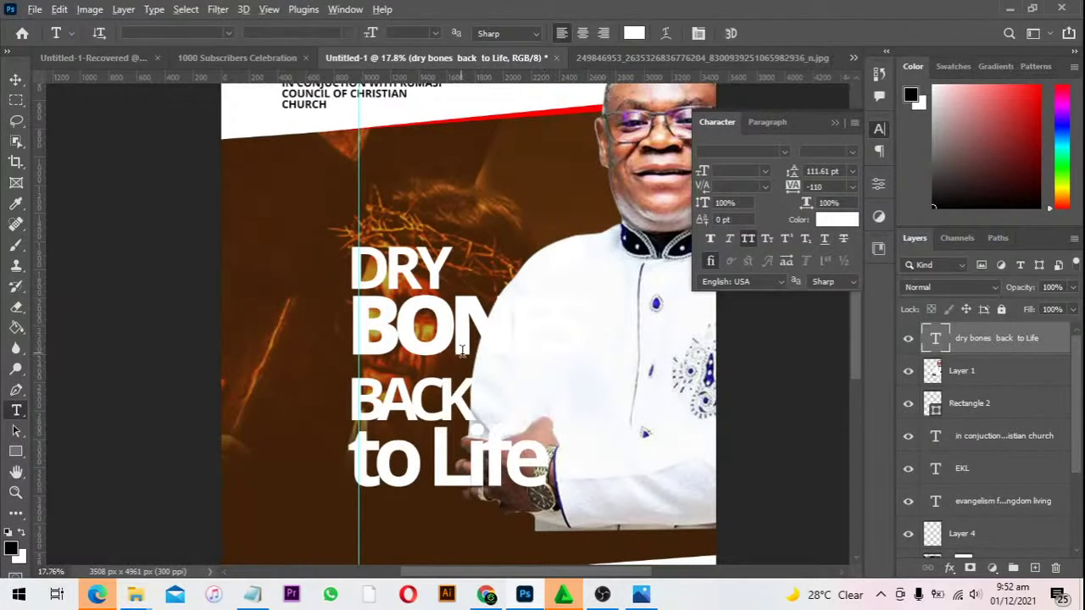
scroll(456, 360, "up", 1)
left_click(439, 325)
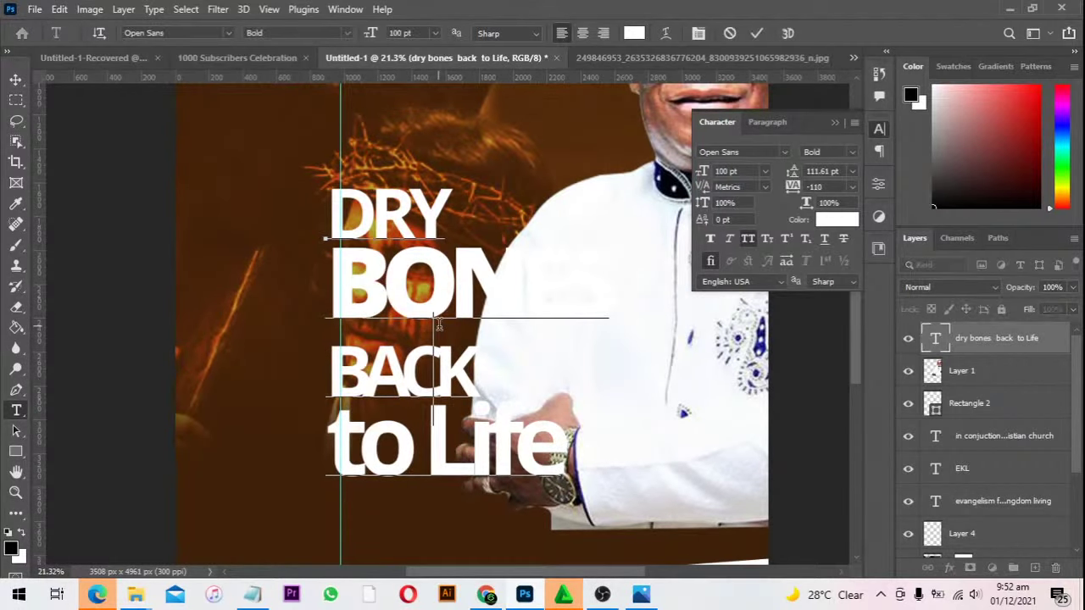
Tighten the whole title's letter spacing to -130
key("super")
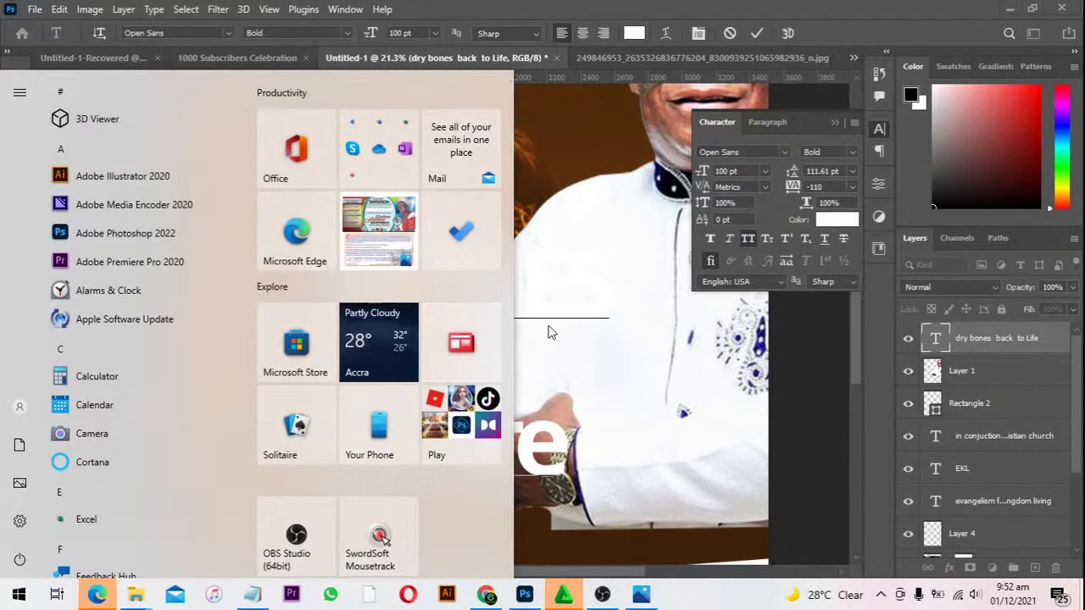
key("super")
key("alt+Tab")
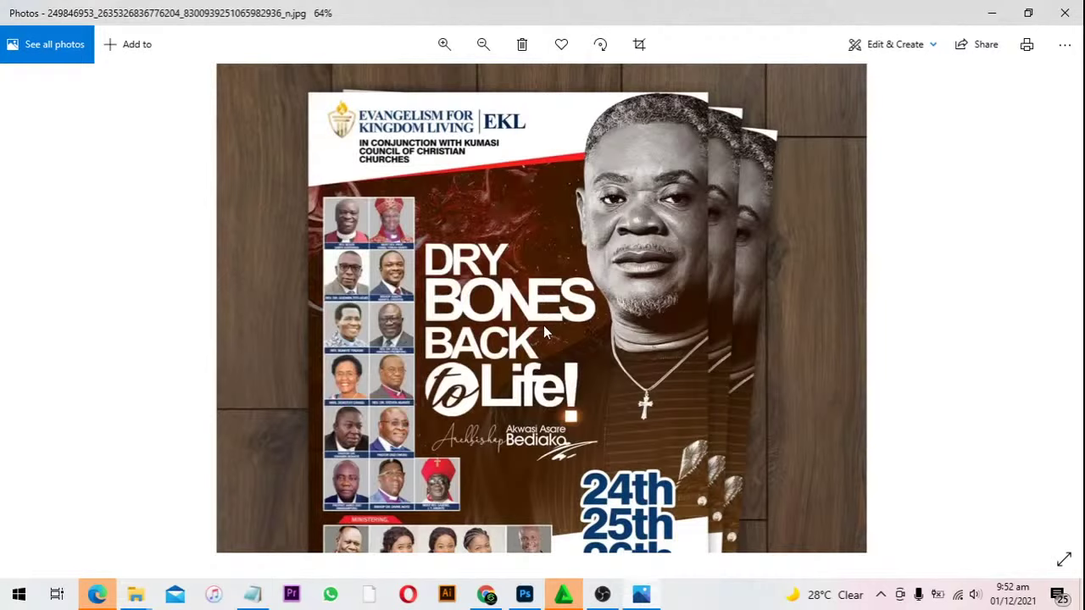
key("alt+Tab")
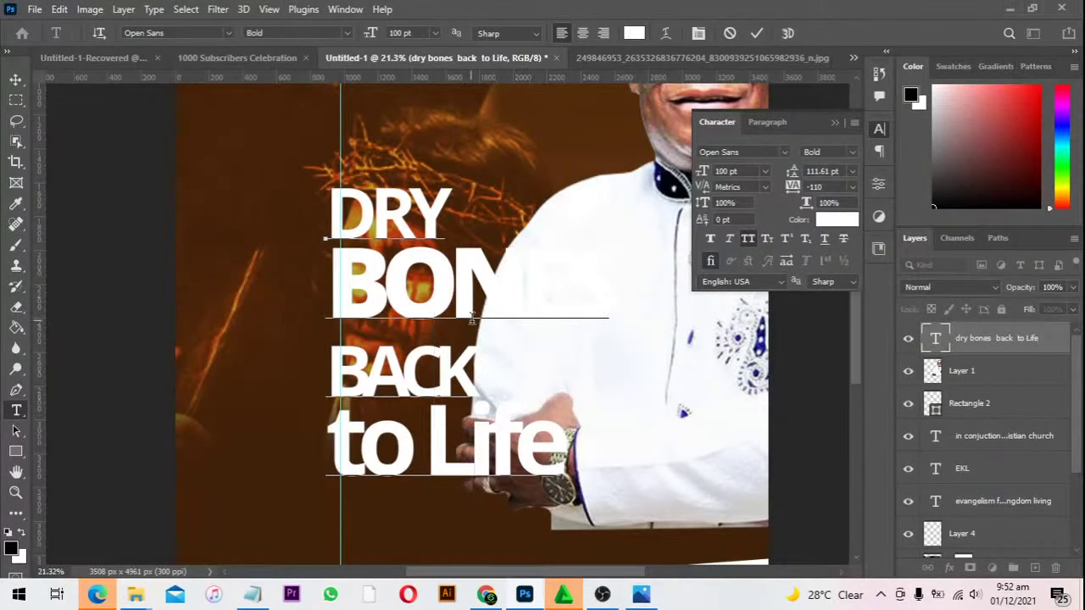
key("ctrl+a")
key("alt+Left")
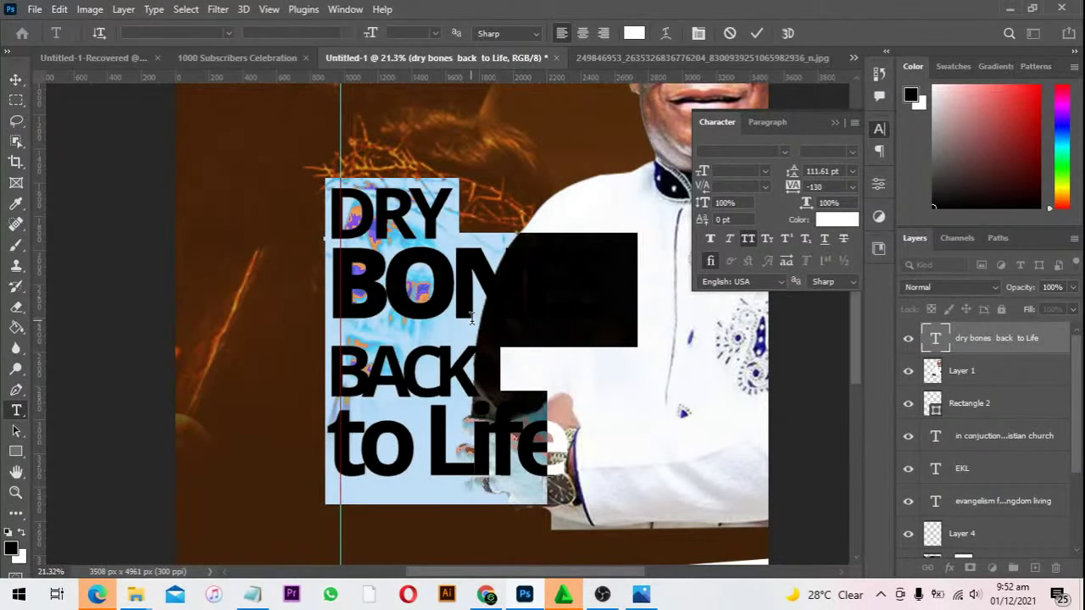
Reset BACK and DRY to 0 letter spacing and commit the text
left_click(467, 342)
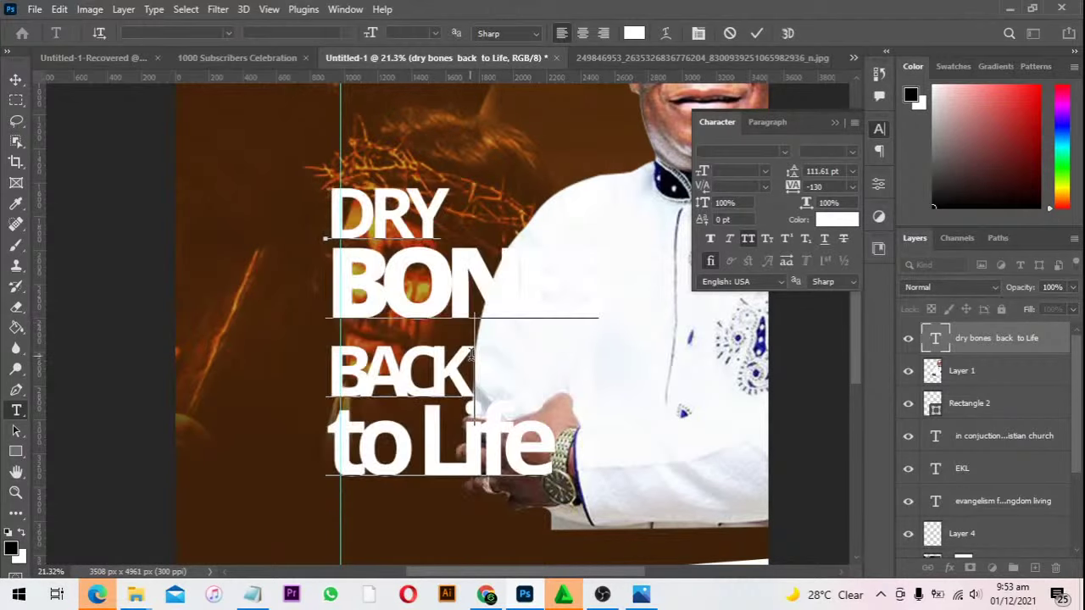
double_click(436, 358)
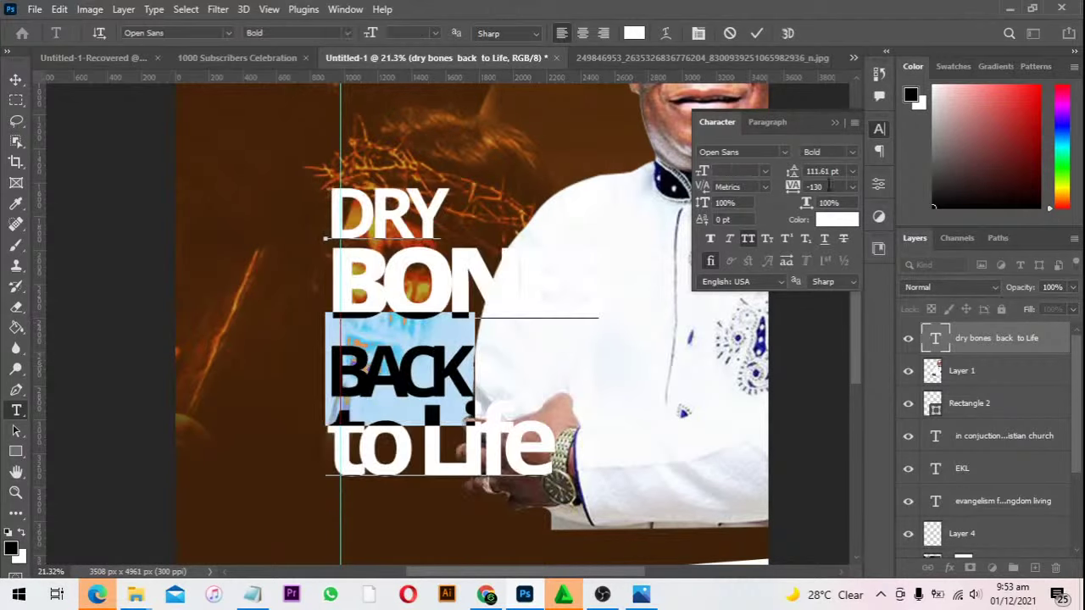
left_click(827, 187)
type("0")
key("Return")
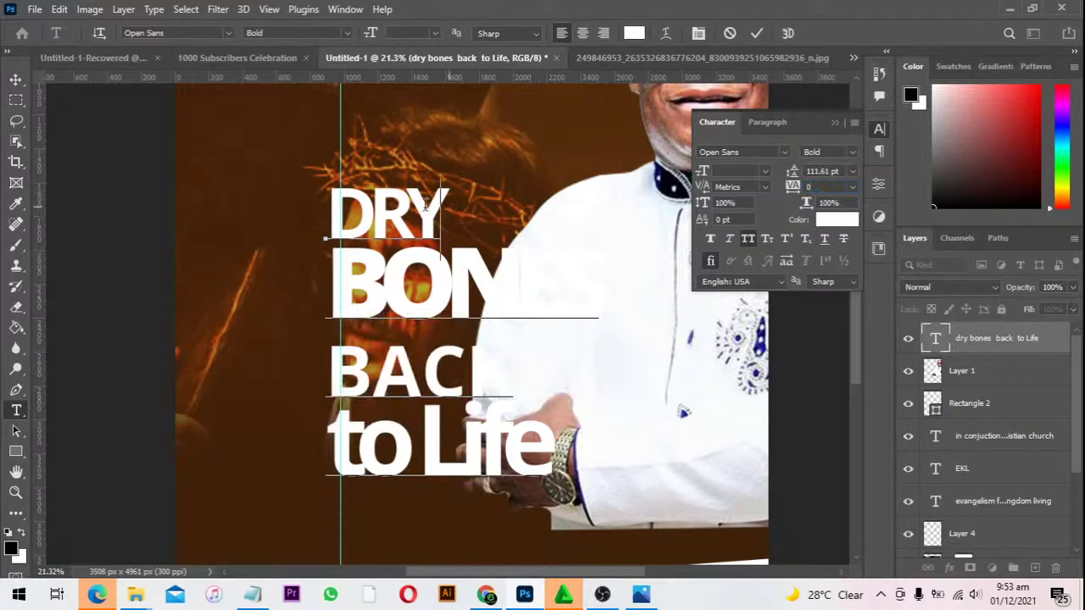
left_click_drag(463, 199, 328, 207)
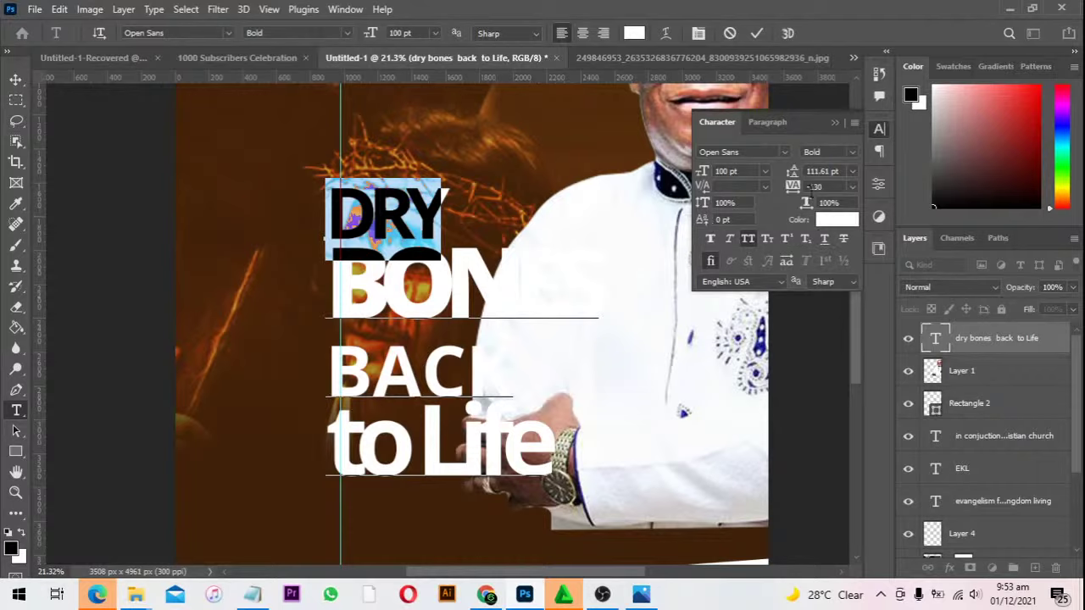
left_click(820, 186)
type("0")
key("Return")
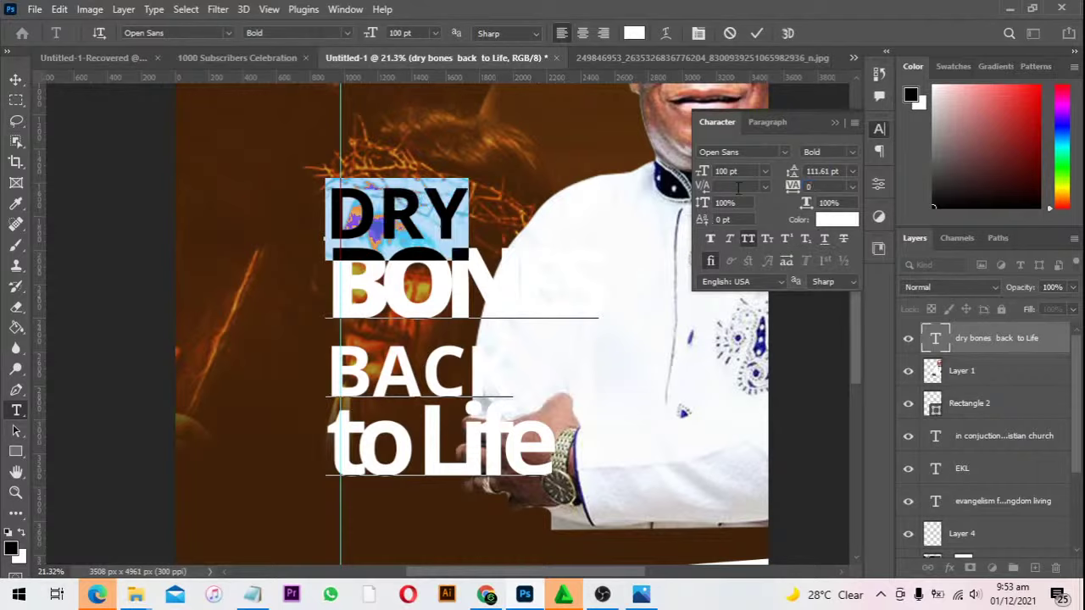
key("ctrl+Return")
Pan across the poster and compare it with the reference flyer
key("v")
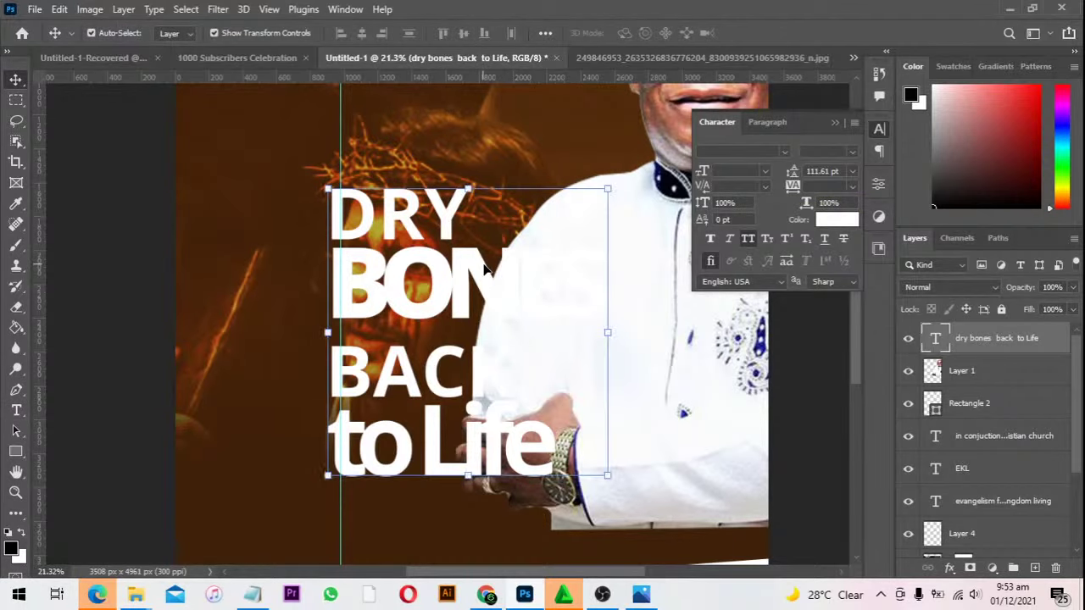
left_click_drag(650, 265, 452, 313)
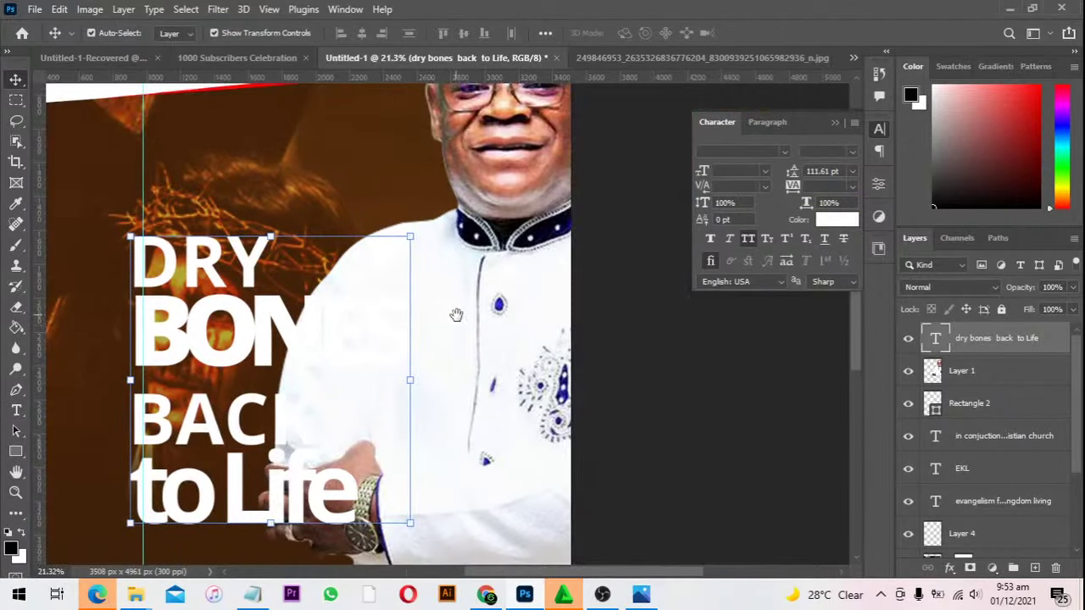
scroll(373, 288, "down", 2)
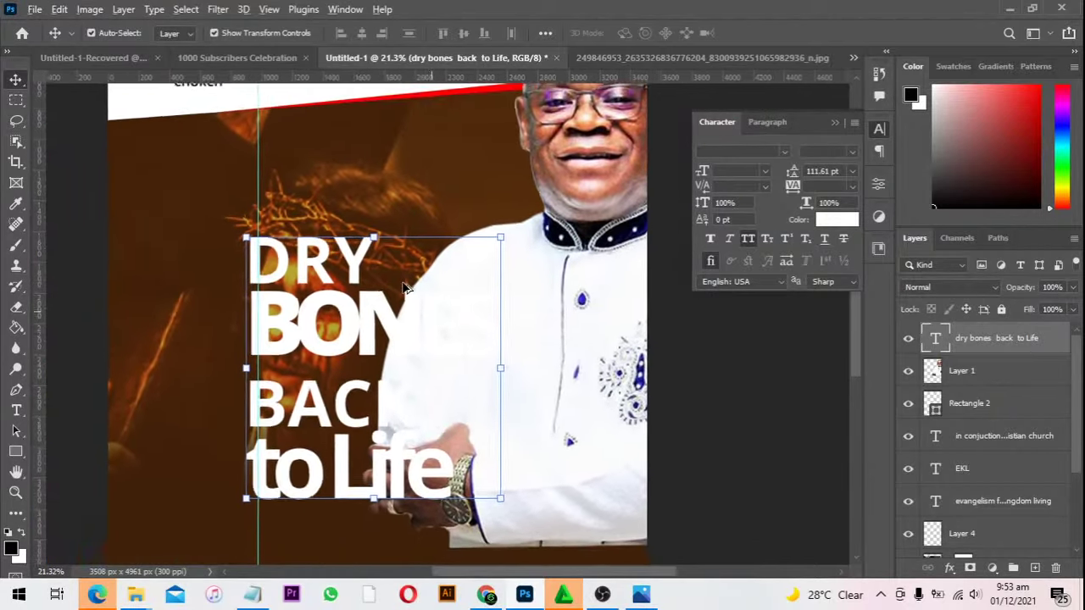
scroll(398, 286, "down", 2)
scroll(415, 301, "up", 1)
key("alt+Tab")
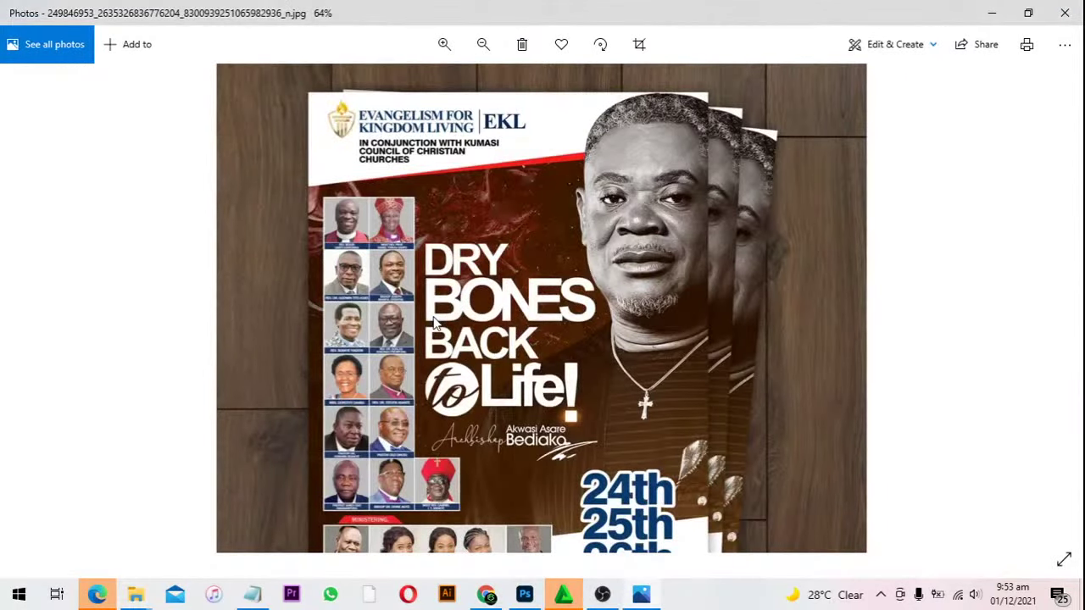
key("alt+Tab")
Add a Black & White adjustment layer clipped to Layer 1, the man's photo
left_click(965, 368)
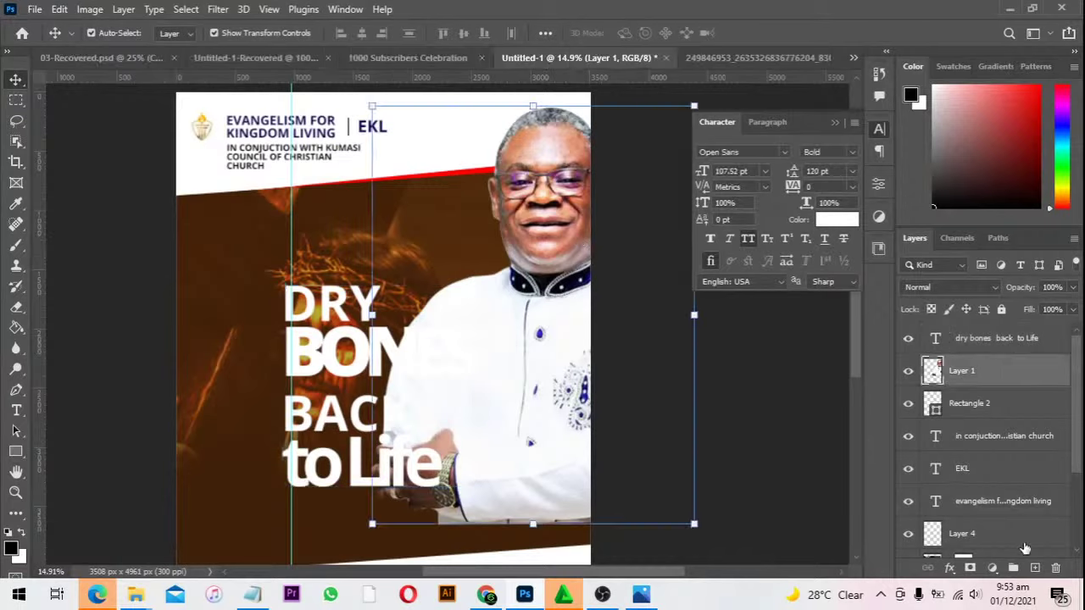
left_click(992, 568)
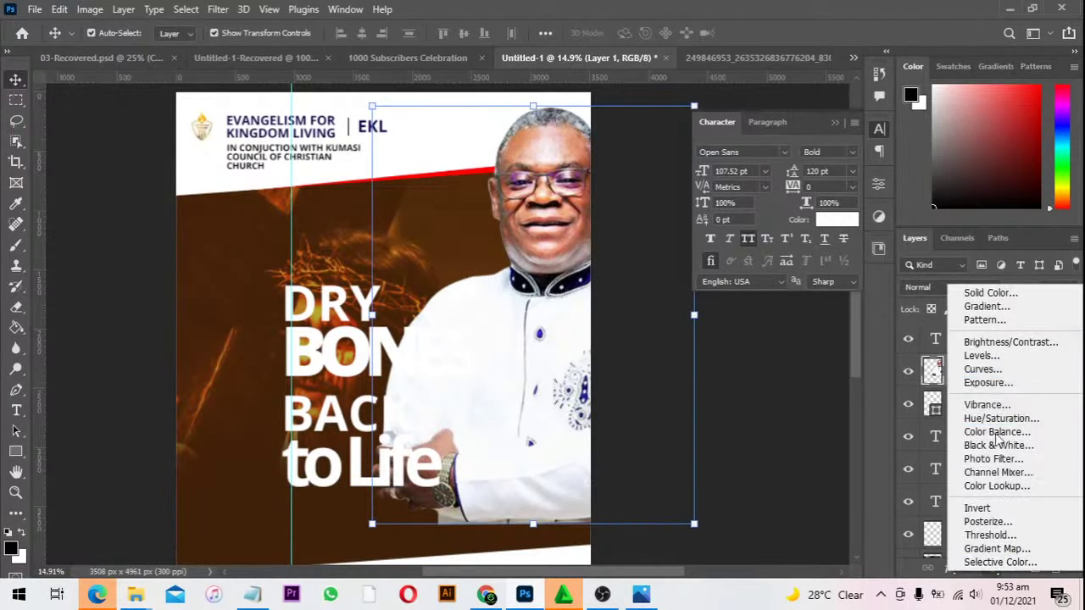
left_click(983, 445)
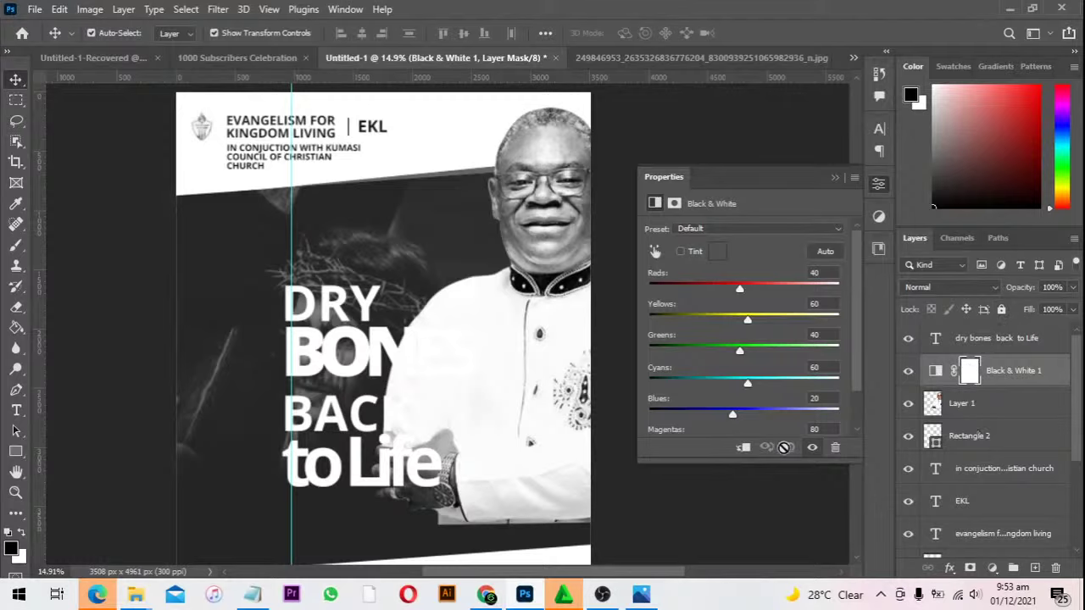
left_click(744, 454)
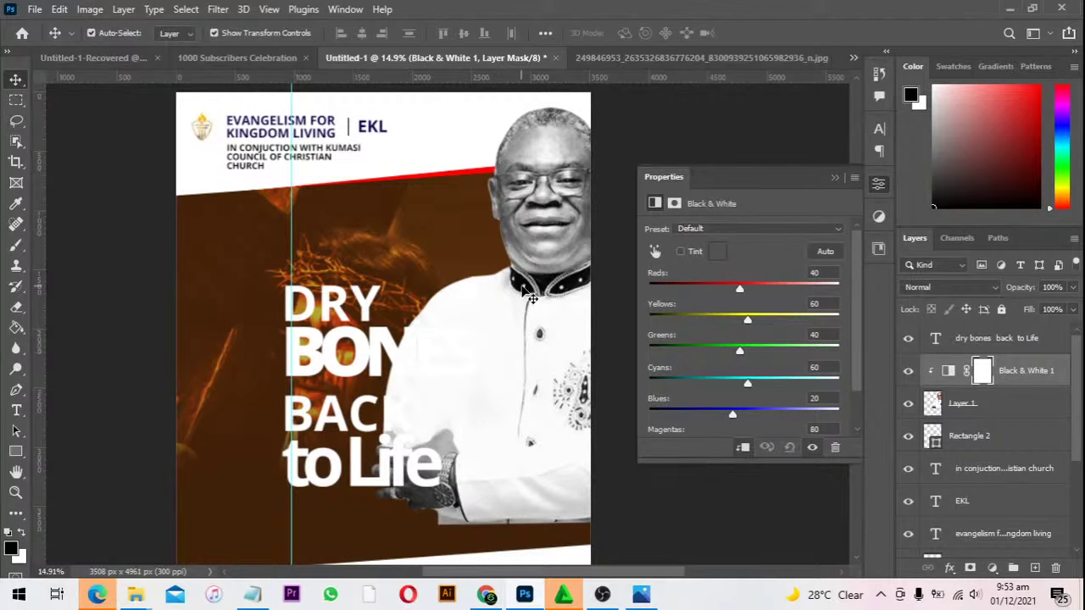
left_click(360, 343)
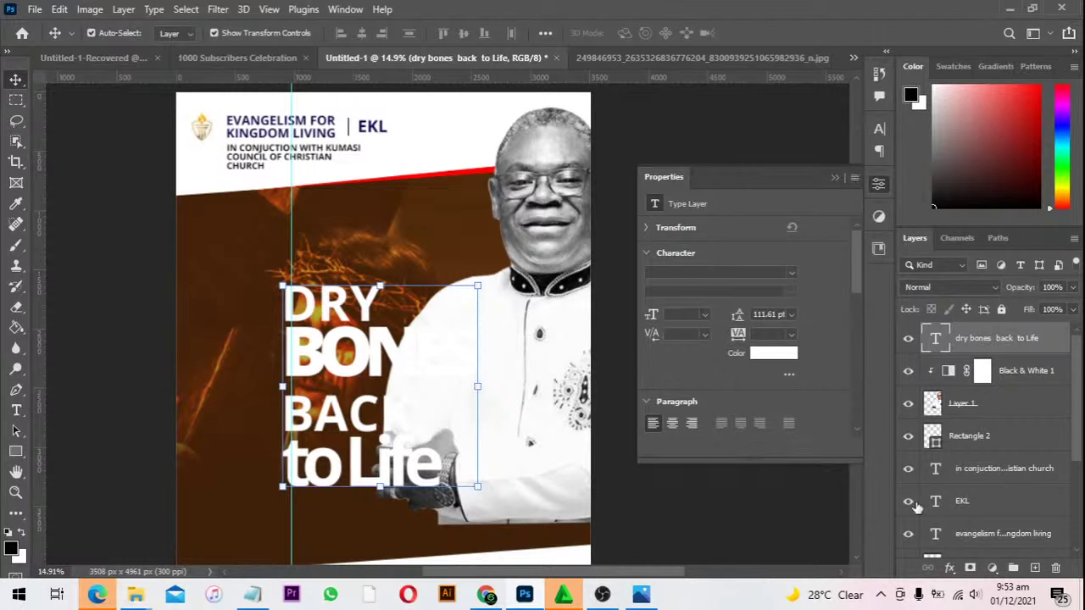
Add a Drop Shadow effect to the headline and raise its opacity to 100%
left_click(949, 568)
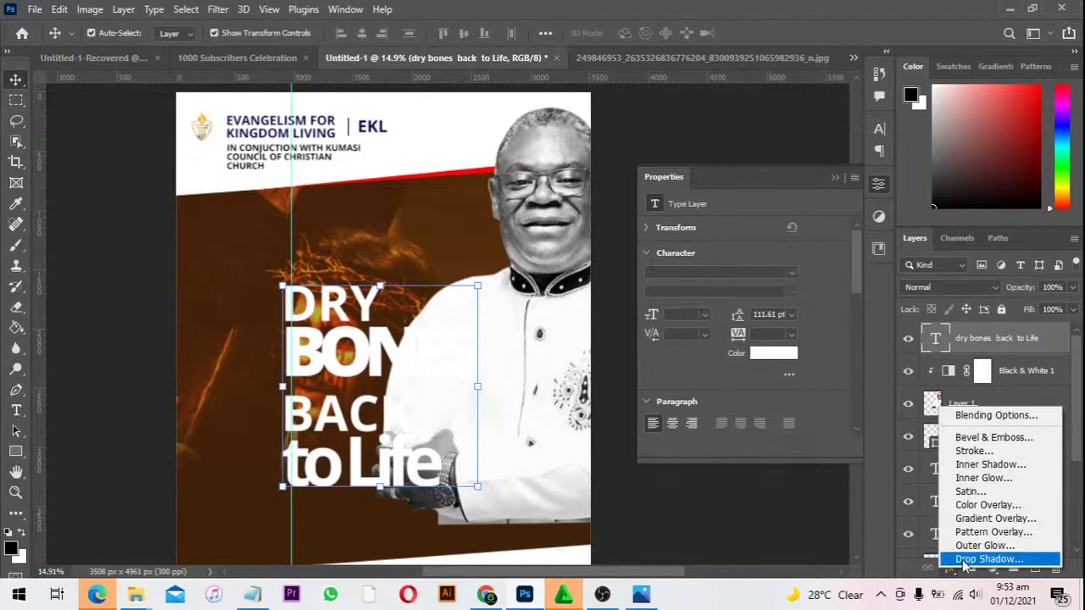
left_click(963, 560)
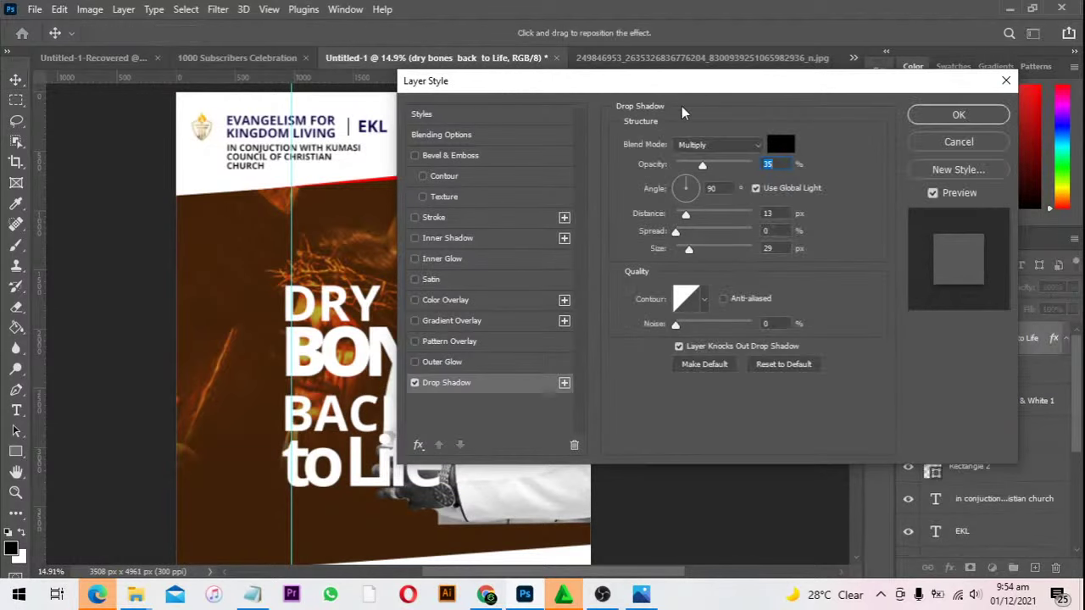
left_click_drag(682, 94, 936, 127)
left_click_drag(868, 123, 850, 109)
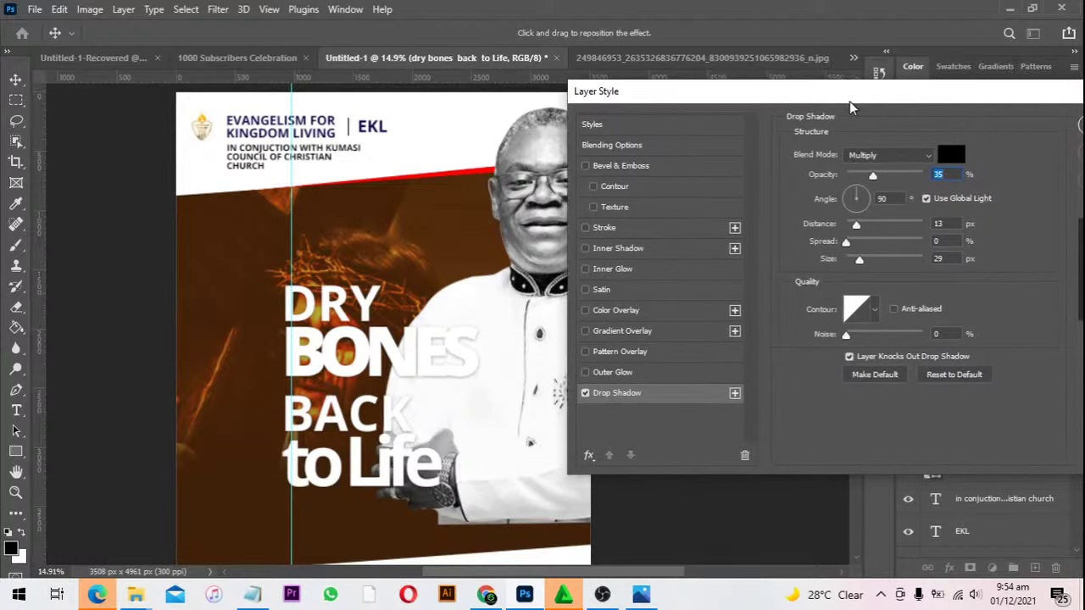
left_click_drag(854, 228, 844, 226)
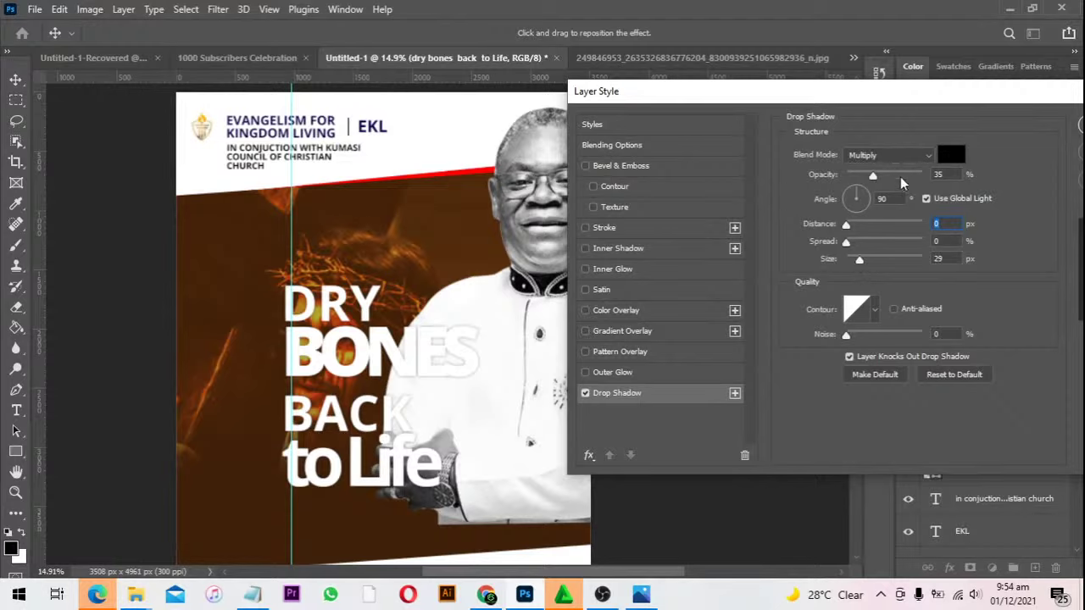
left_click_drag(901, 178, 907, 179)
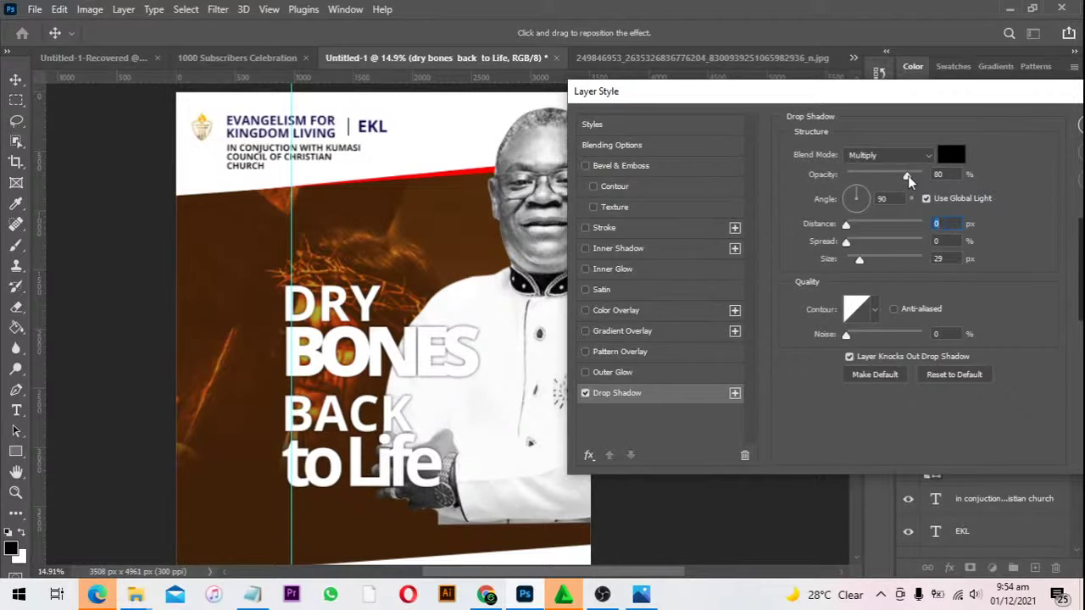
left_click_drag(908, 179, 944, 179)
Set the shadow size to 95 px and distance to 10 px, then apply it
left_click_drag(859, 259, 855, 261)
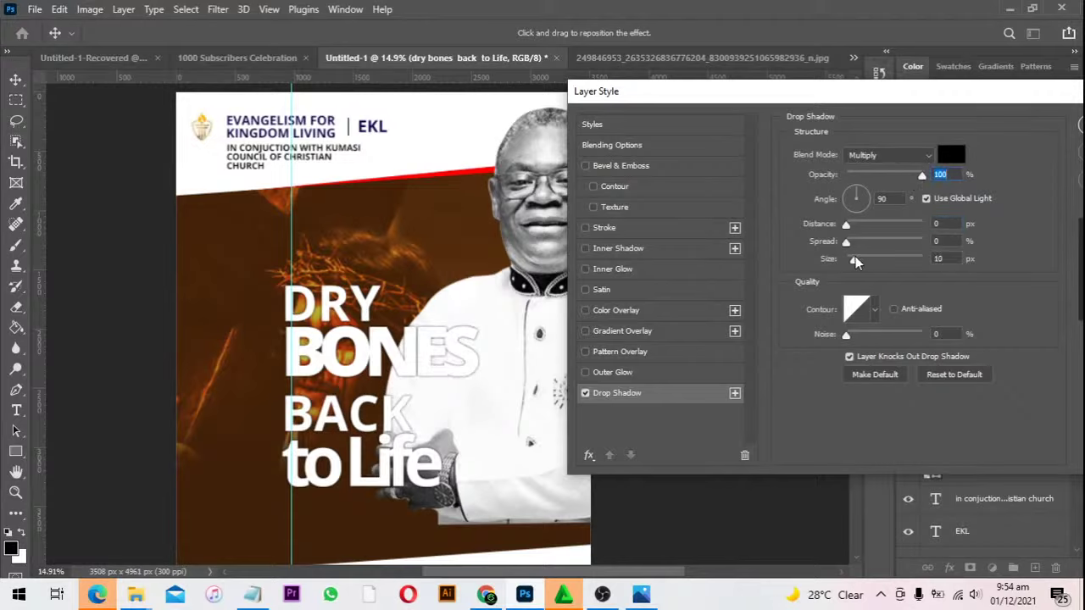
left_click(854, 260)
left_click(848, 244)
left_click_drag(854, 258, 881, 268)
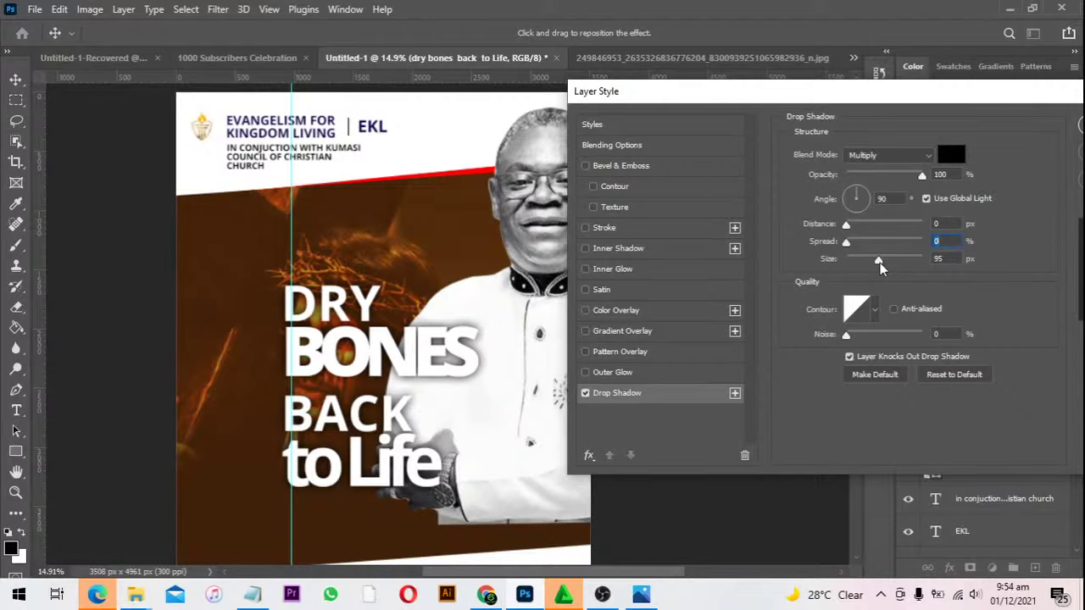
key("Tab")
left_click_drag(846, 247, 853, 250)
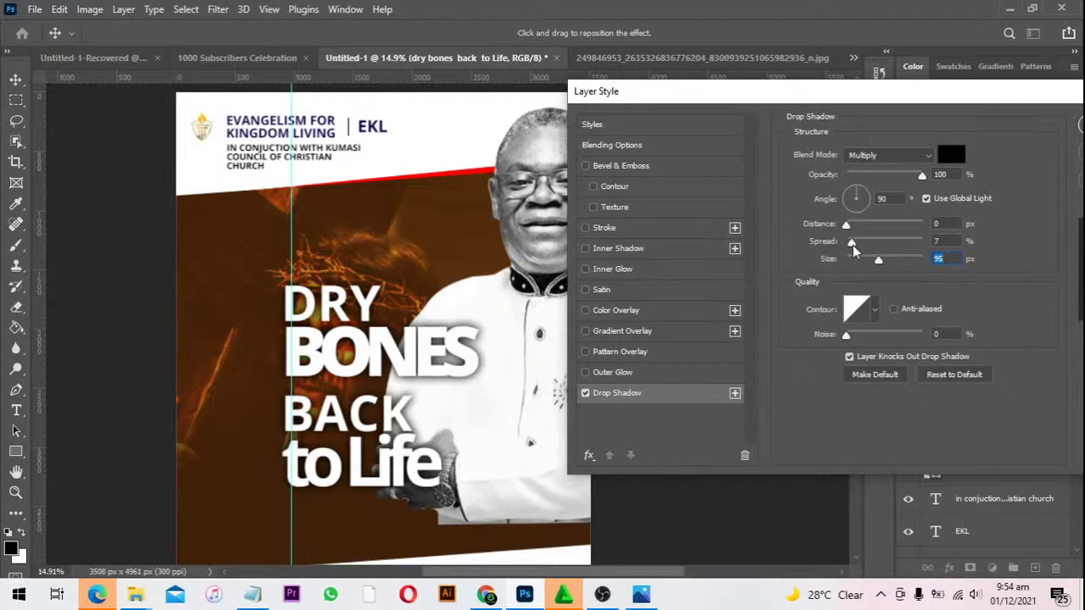
mouse_move(853, 250)
left_mouse_down()
mouse_move(879, 257)
mouse_move(837, 259)
left_mouse_up()
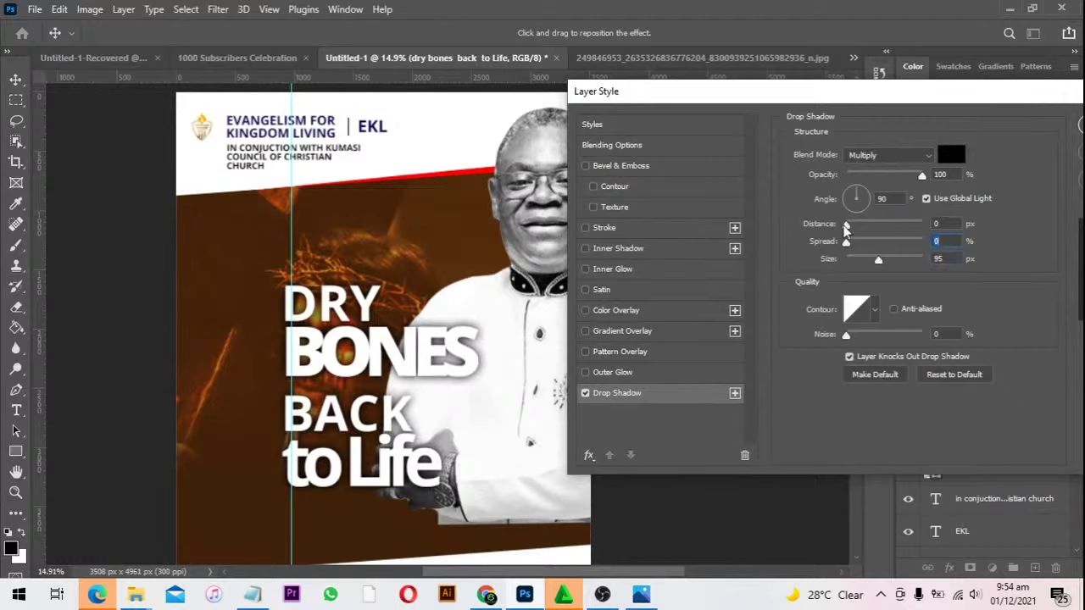
left_click_drag(846, 225, 861, 228)
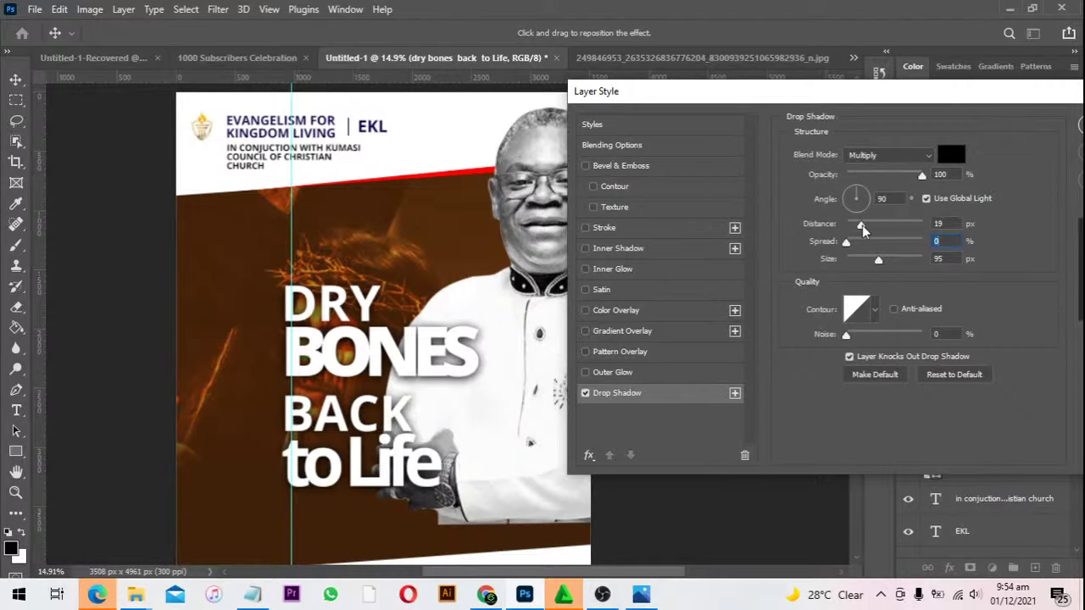
left_click(861, 227)
type("10")
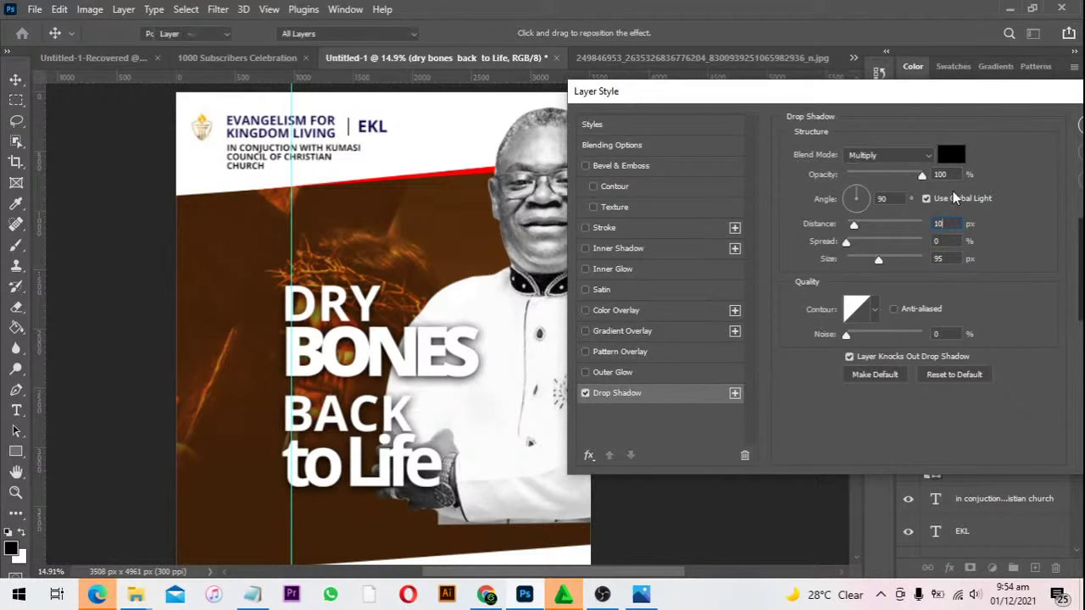
key("Return")
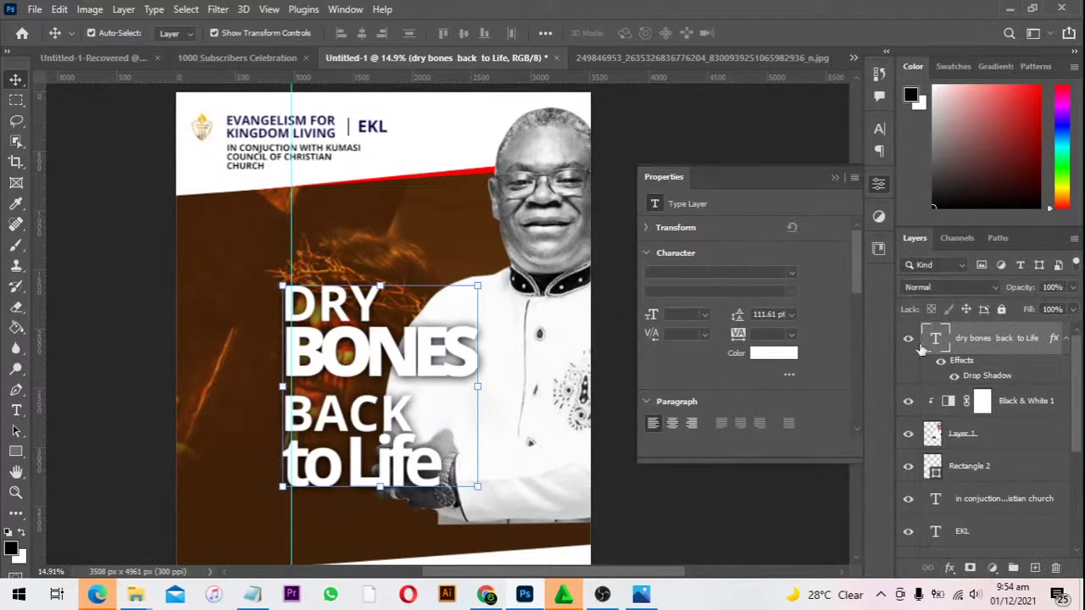
scroll(318, 405, "down", 2)
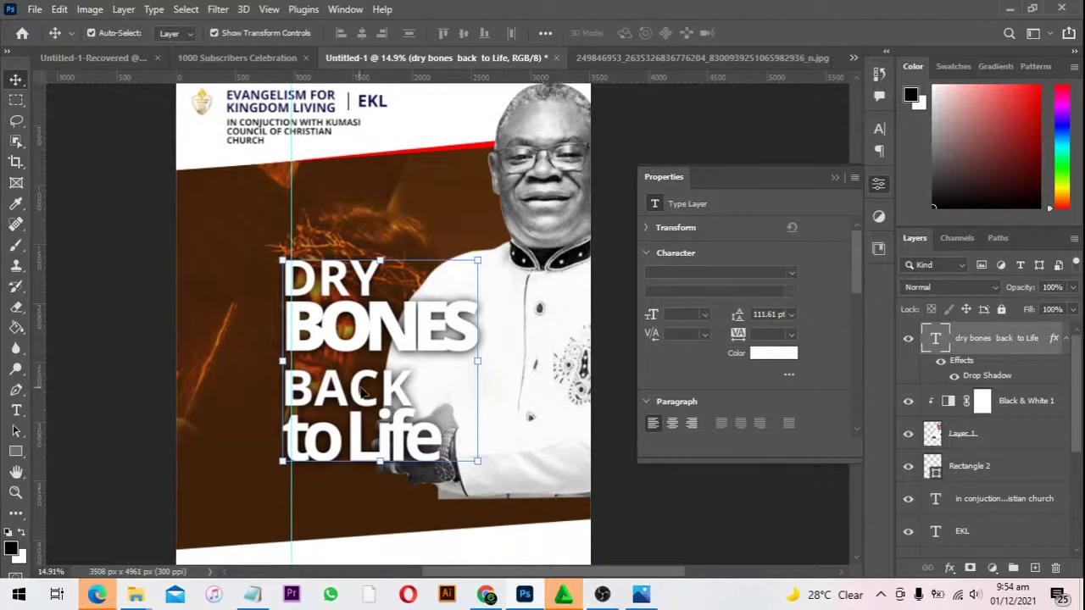
scroll(300, 411, "down", 2)
scroll(343, 367, "up", 1)
scroll(341, 364, "up", 2)
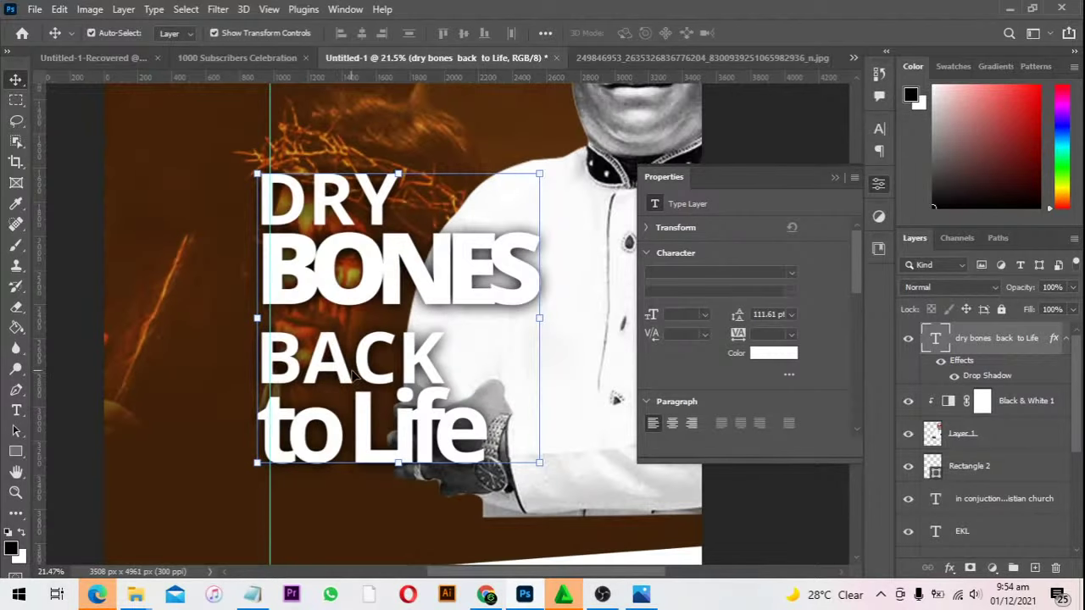
double_click(352, 366)
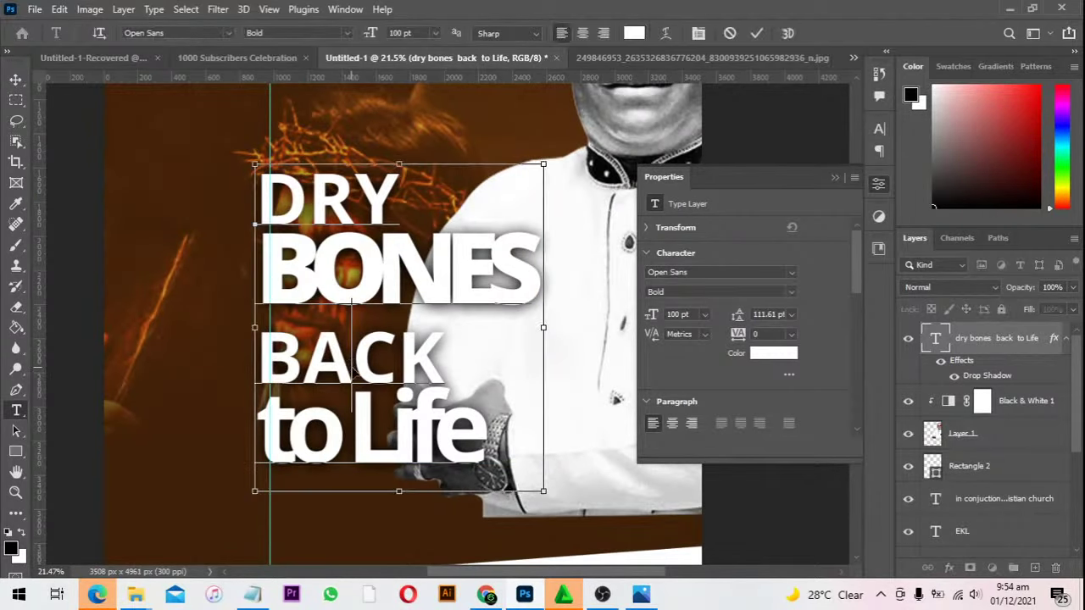
key("alt+Down")
key("alt+Down")
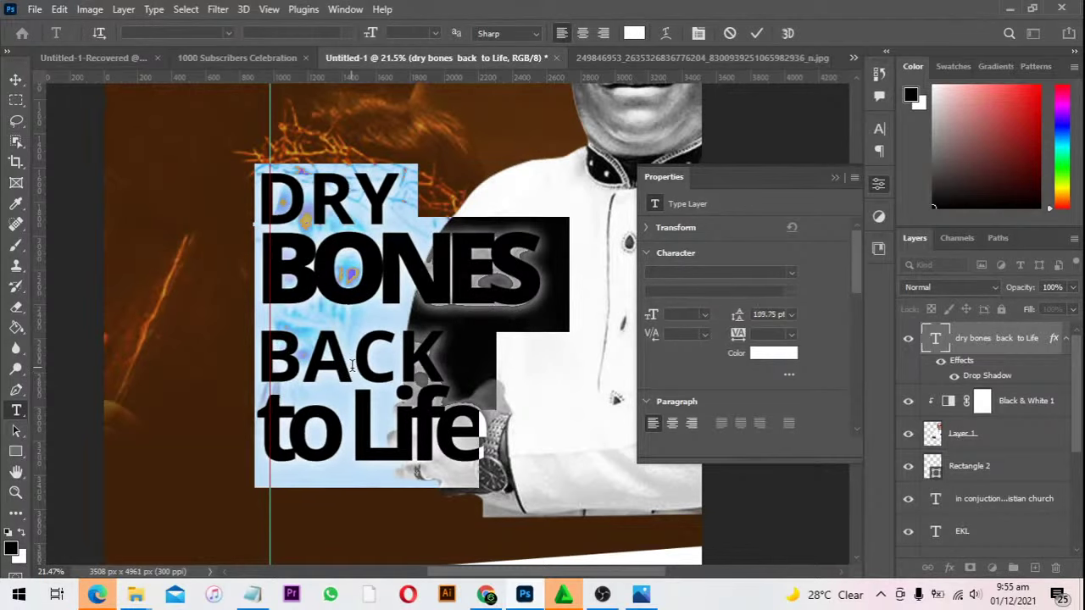
key("alt+Down")
key("alt+Down")
key("alt+Down")
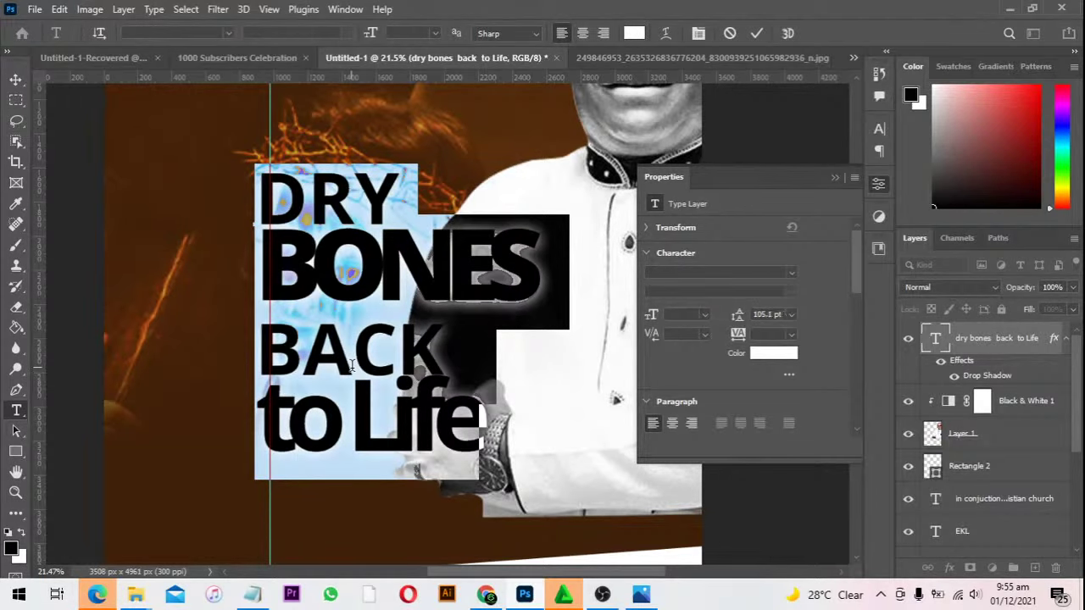
key("alt+Down")
left_click_drag(451, 357, 257, 352)
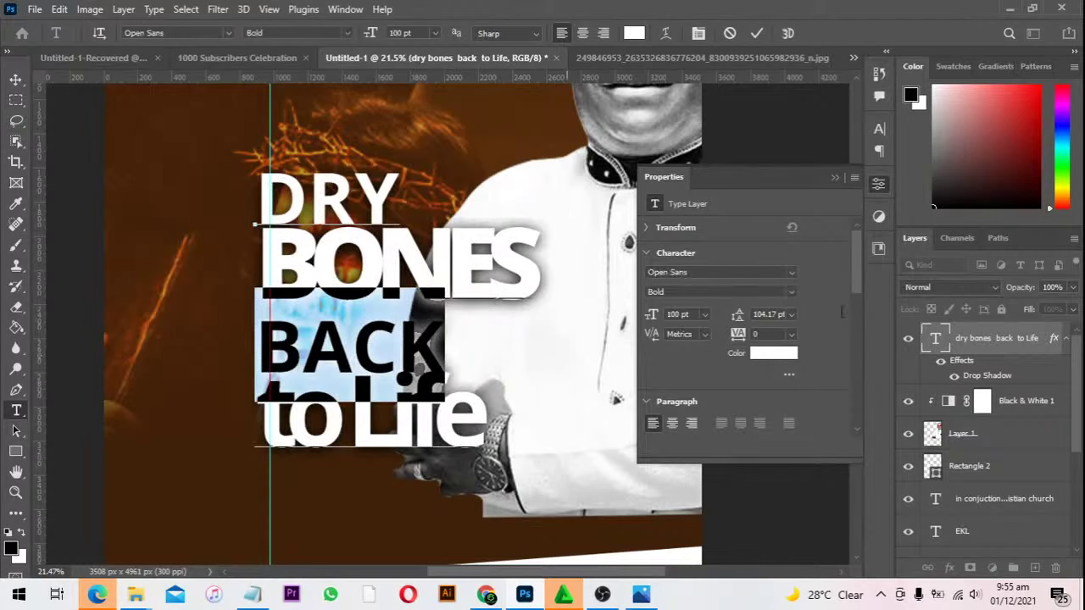
left_click(696, 314)
type("120")
key("Return")
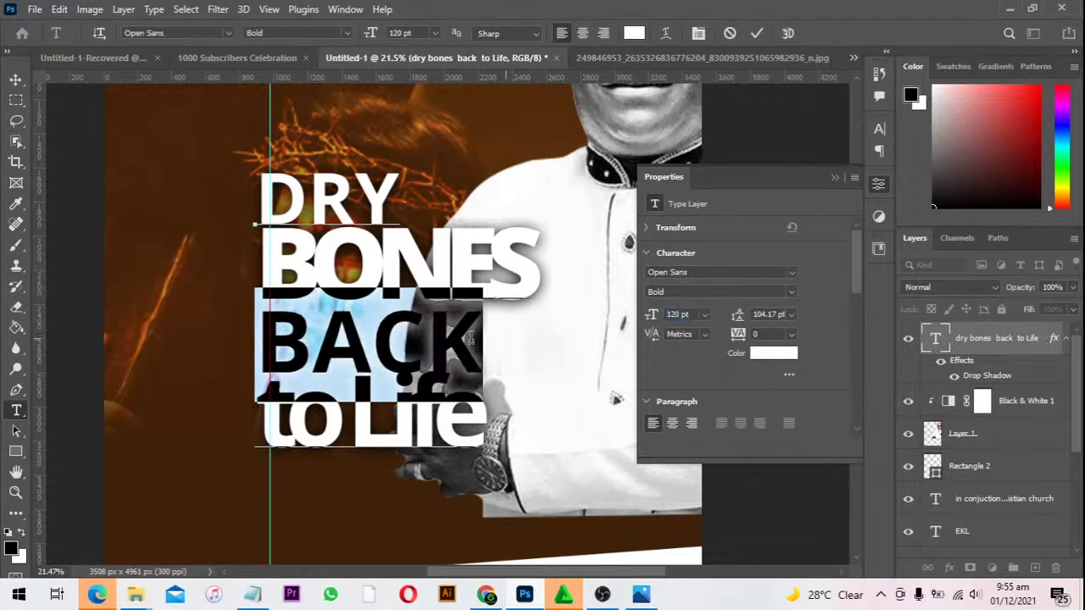
left_click(424, 336)
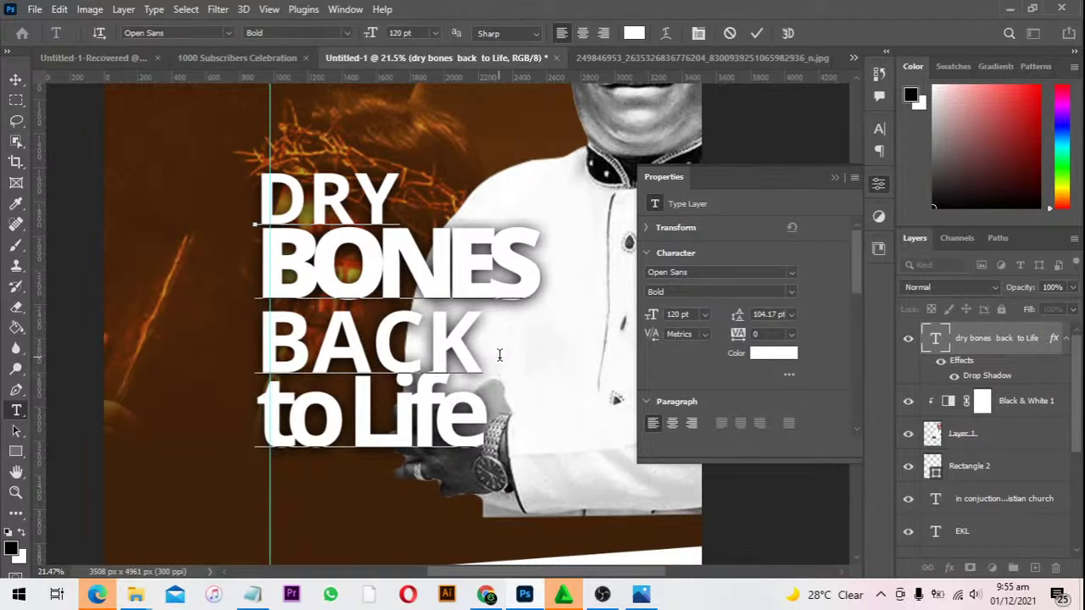
key("ctrl+a")
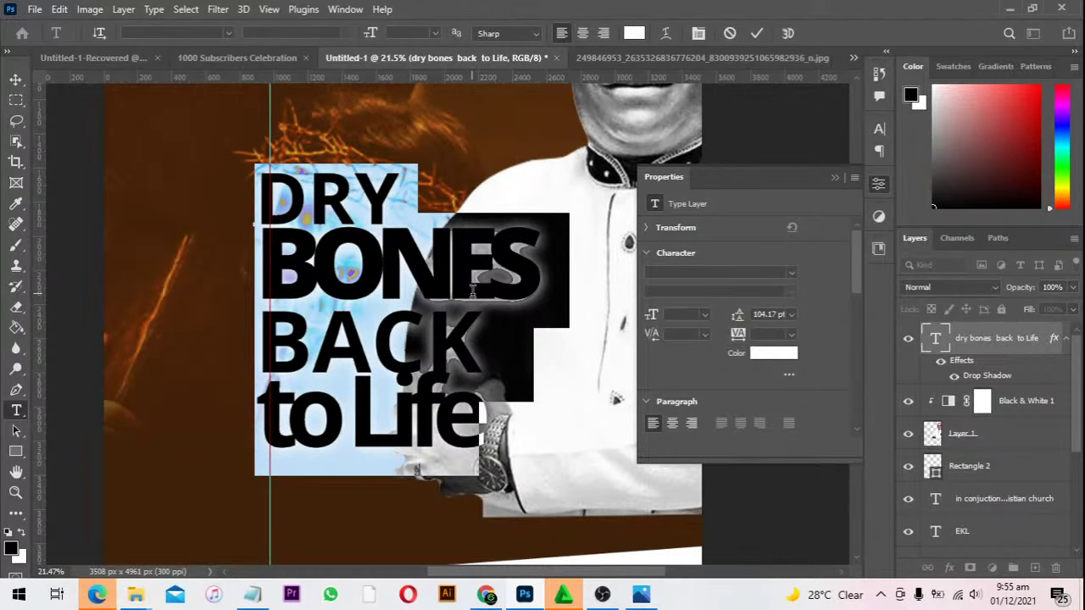
key("ctrl+shift+comma")
key("ctrl+shift+comma")
key("ctrl+shift+comma")
key("ctrl+shift+comma")
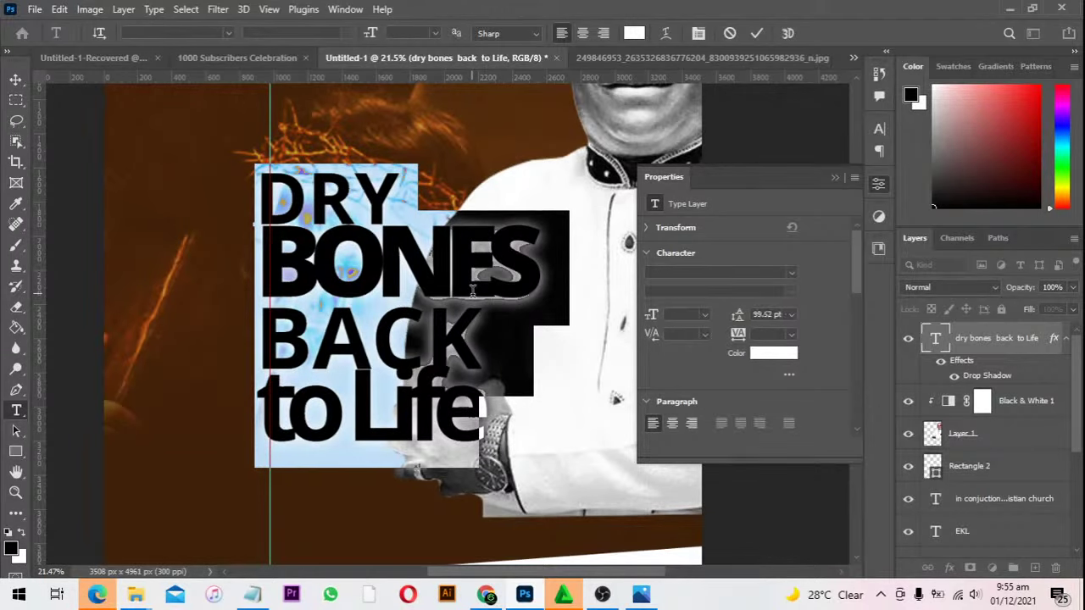
key("ctrl+shift+comma")
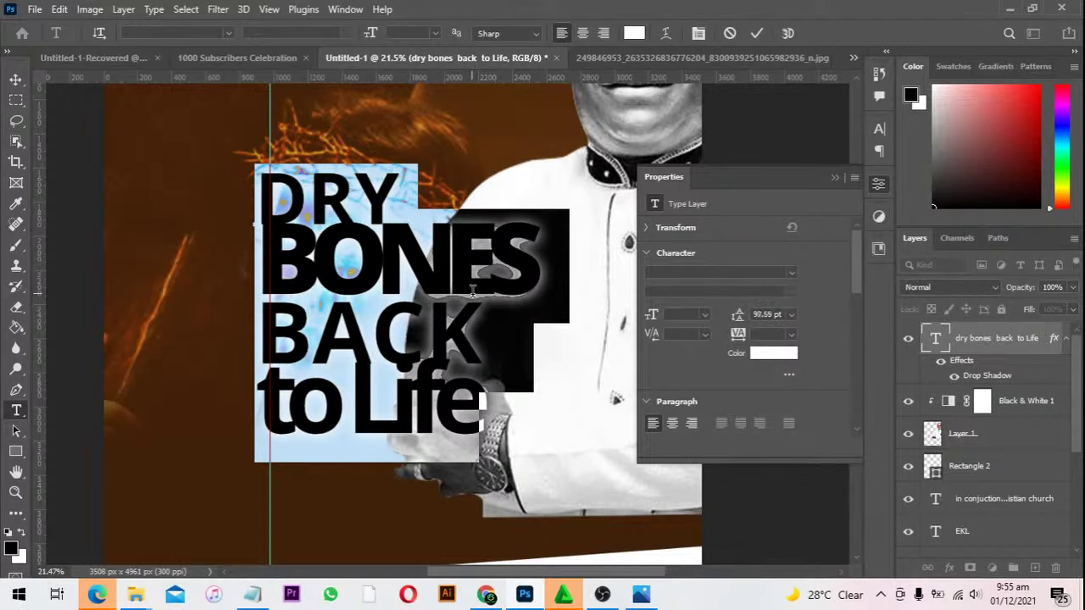
key("ctrl+shift+period")
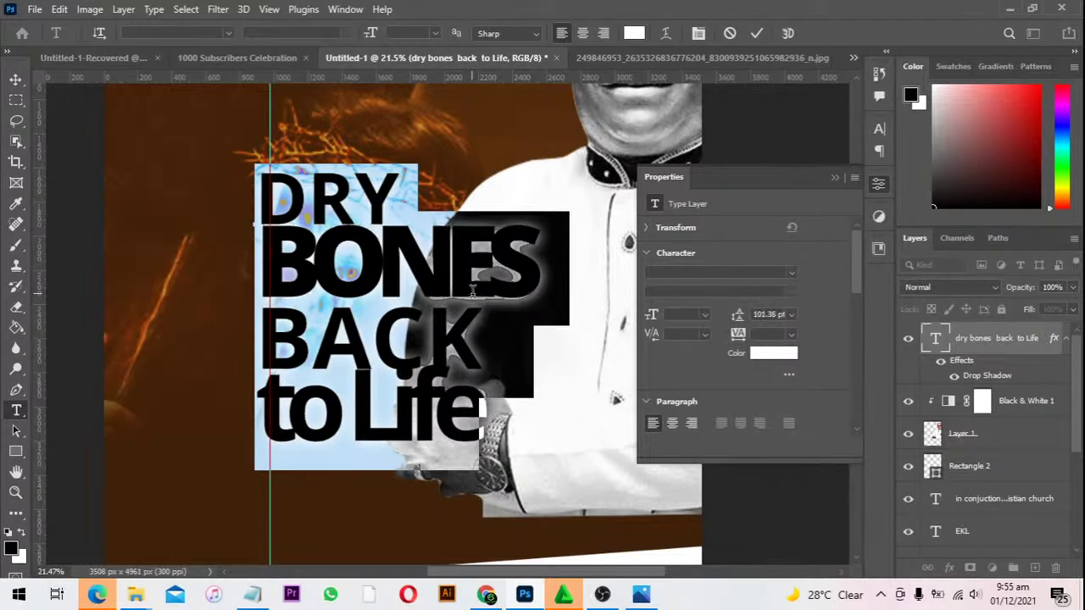
left_click(472, 291)
key("ctrl+Return")
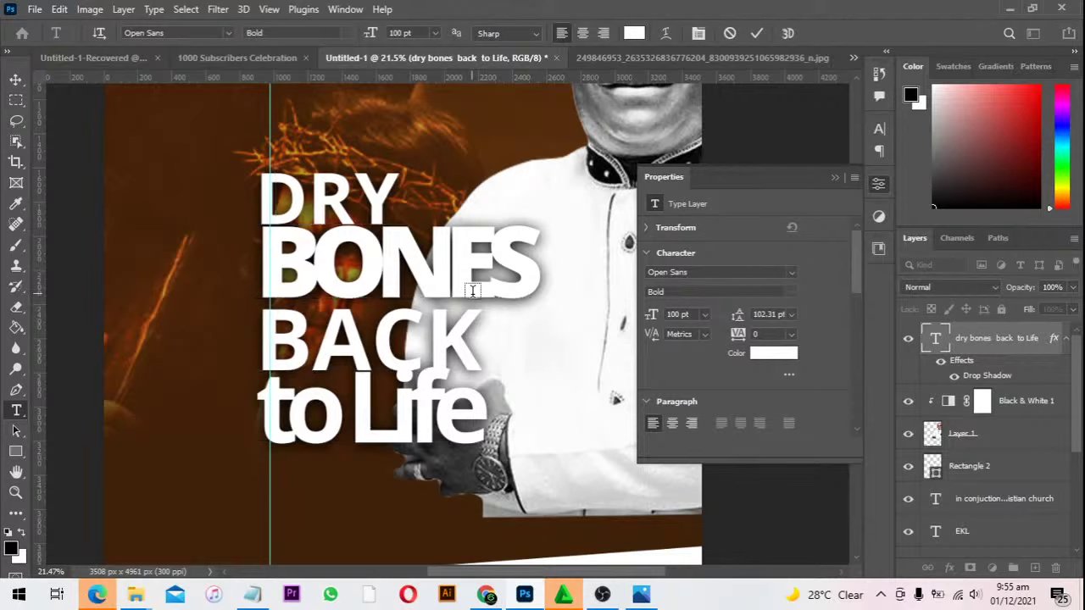
left_click(170, 32)
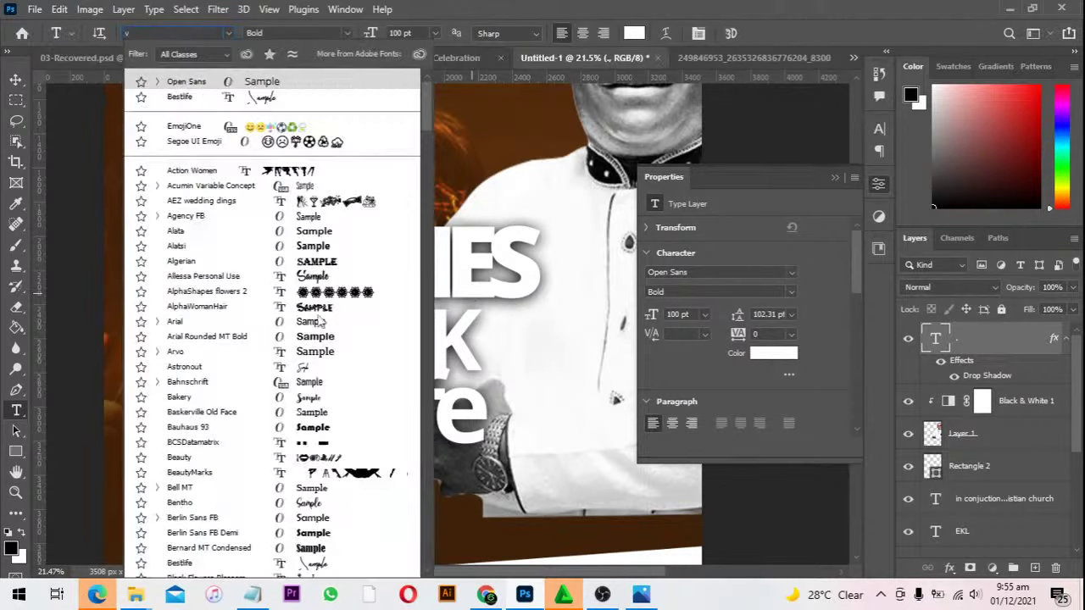
type("ariable Concept")
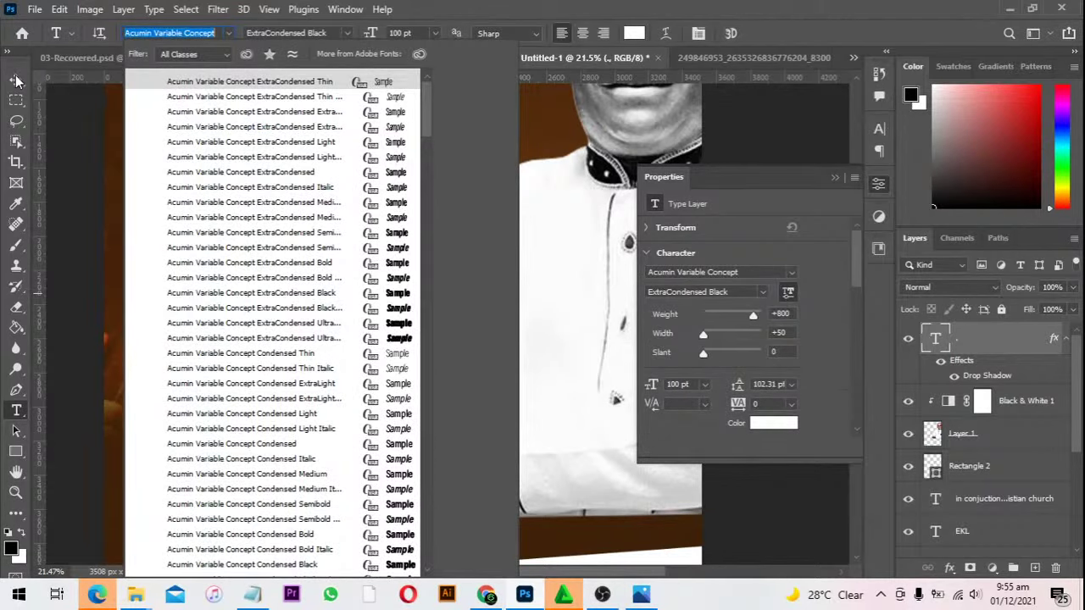
left_click(16, 79)
left_click(16, 79)
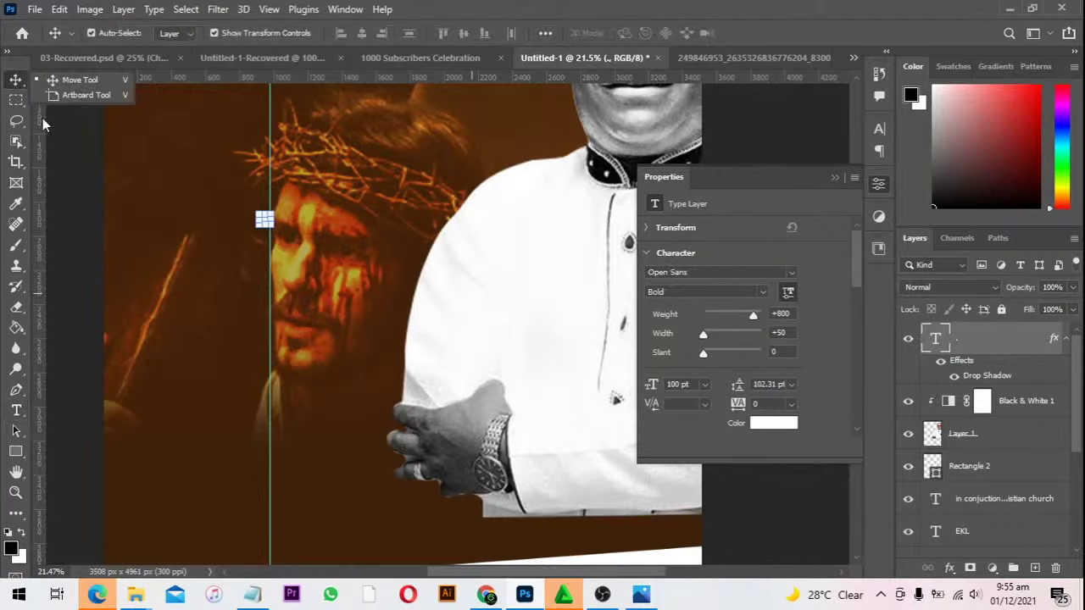
key("ctrl+z")
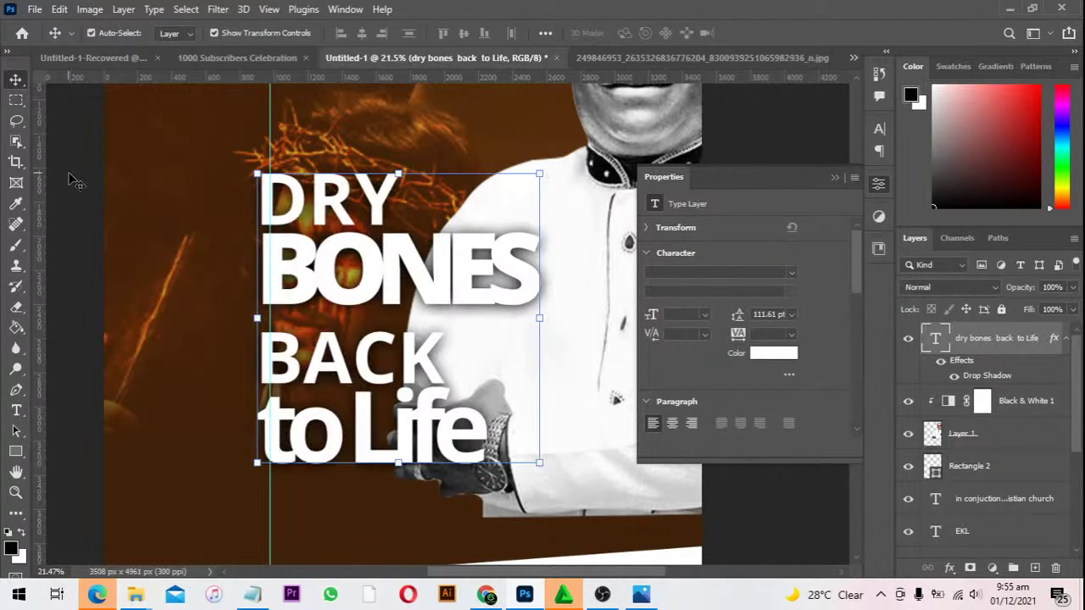
Select the word BACK in the headline and resize it to 120 pt
left_click(373, 351)
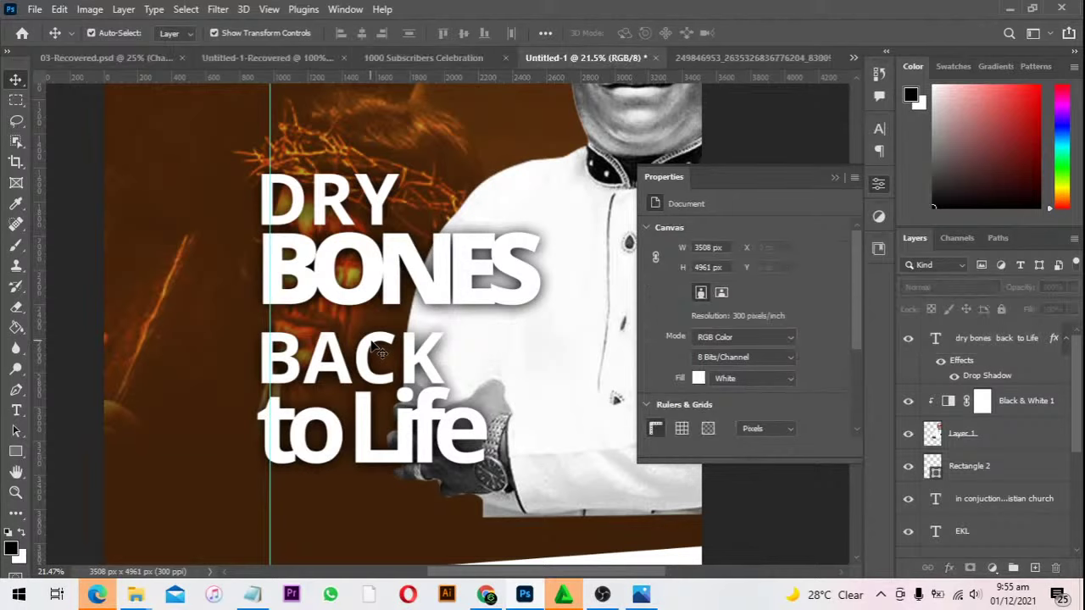
key("t")
left_click_drag(444, 346, 246, 345)
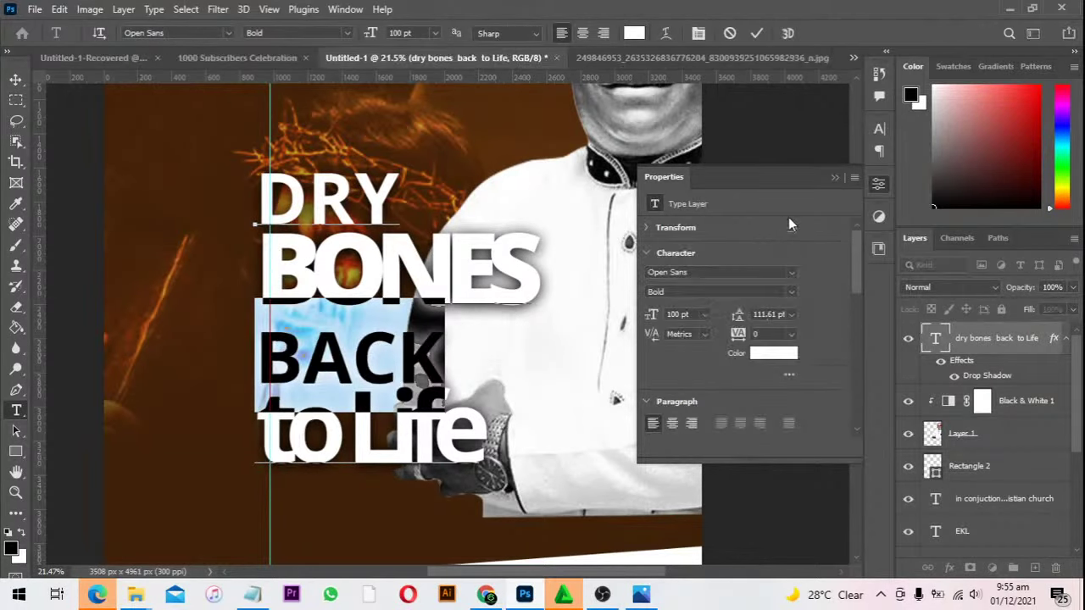
left_click(698, 314)
type("12")
key("Return")
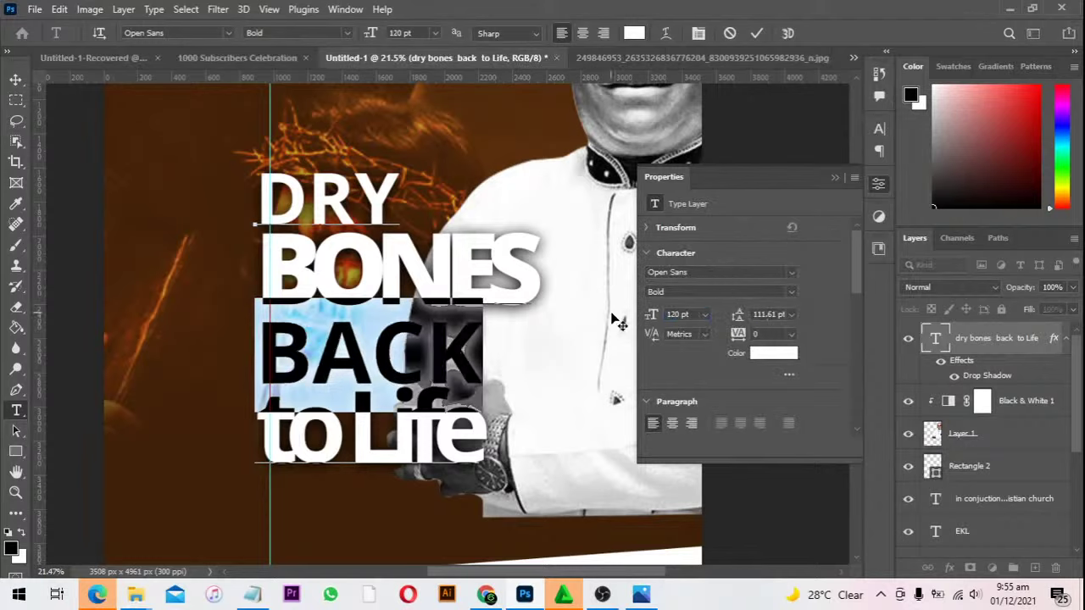
Tighten the whole title's leading to 100.45 pt and commit the text edits
key("ctrl+a")
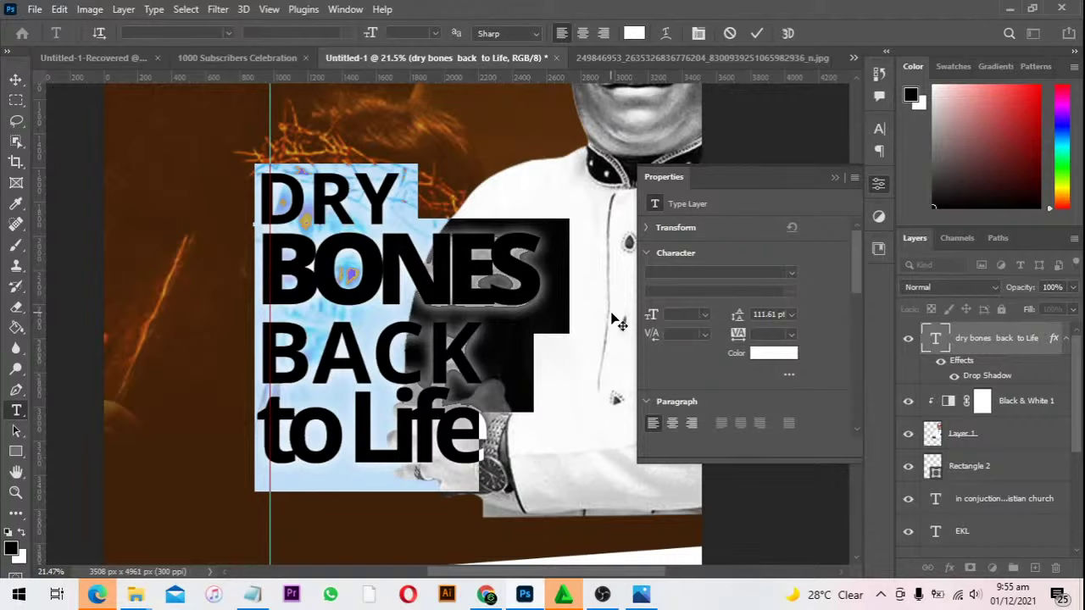
key("alt+Up")
key("alt+Up")
key("alt+Up")
key("alt+Up")
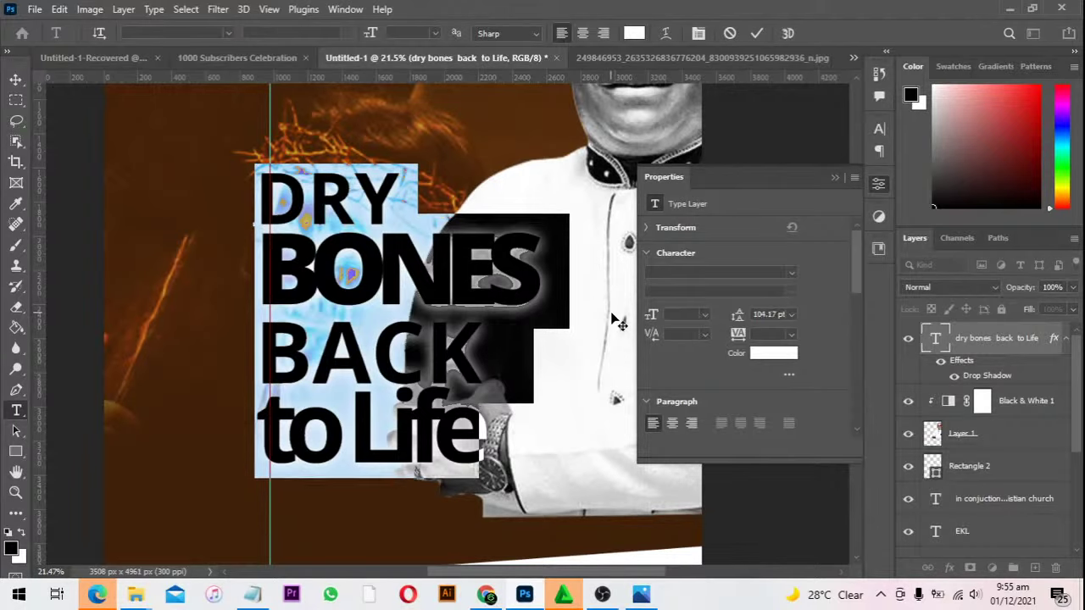
key("alt+Up")
key("alt+Up")
key("alt+Up")
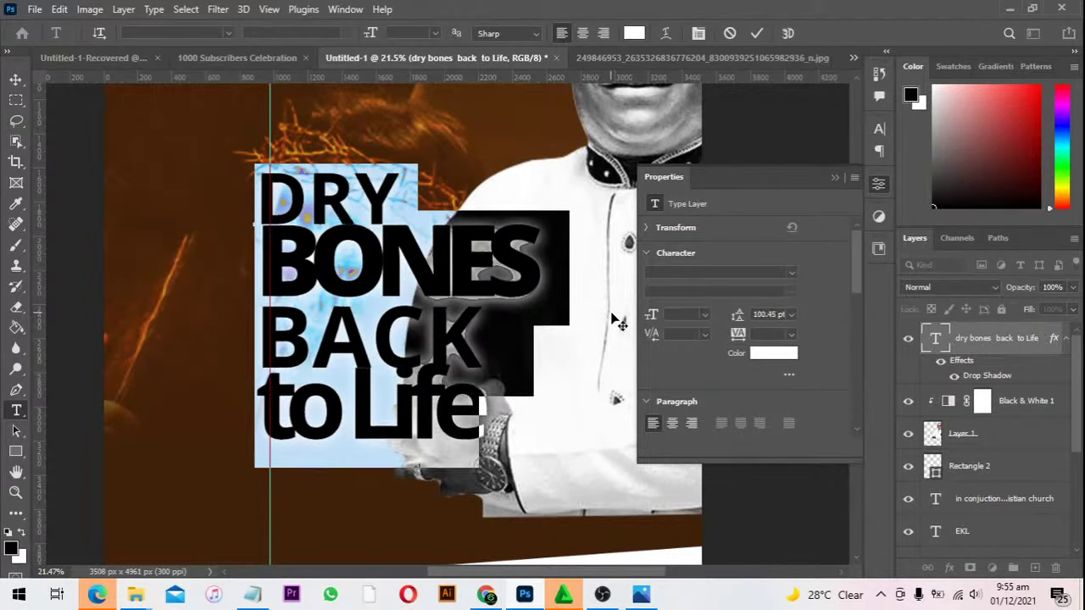
key("ctrl+h")
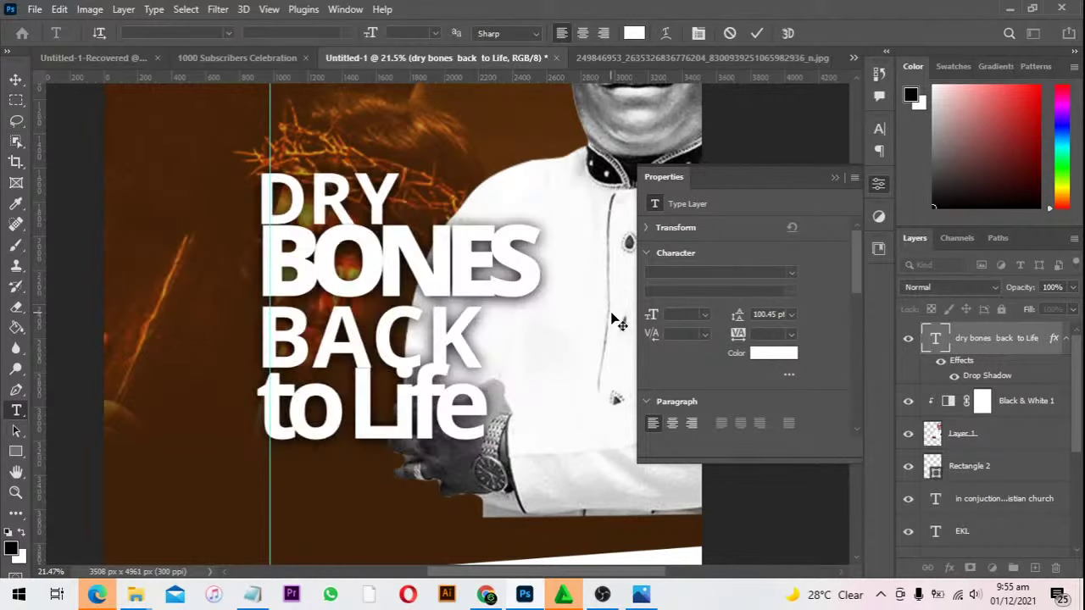
key("ctrl+Return")
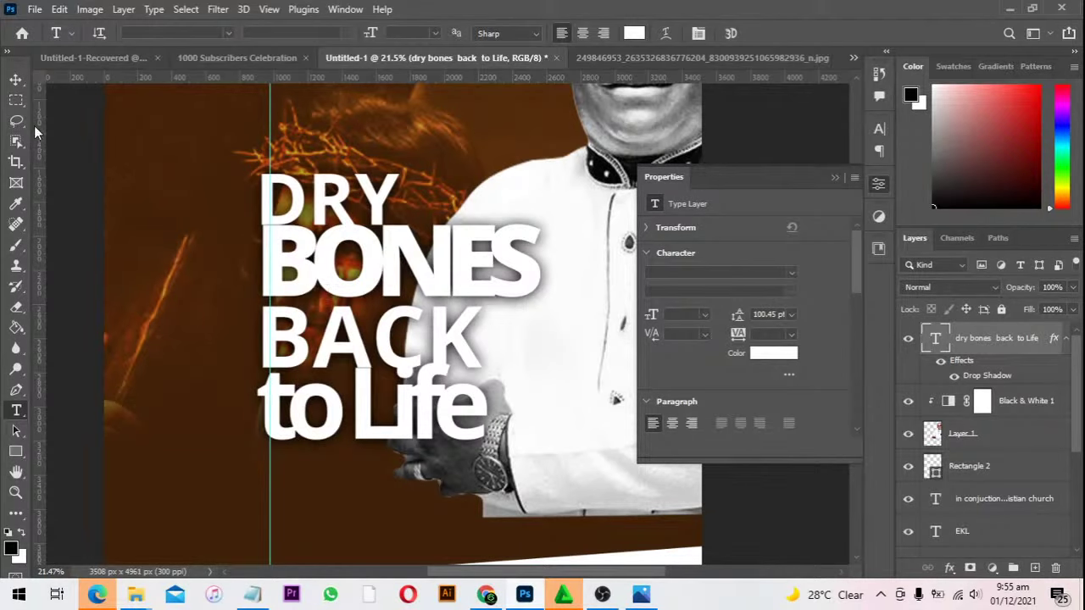
key("v")
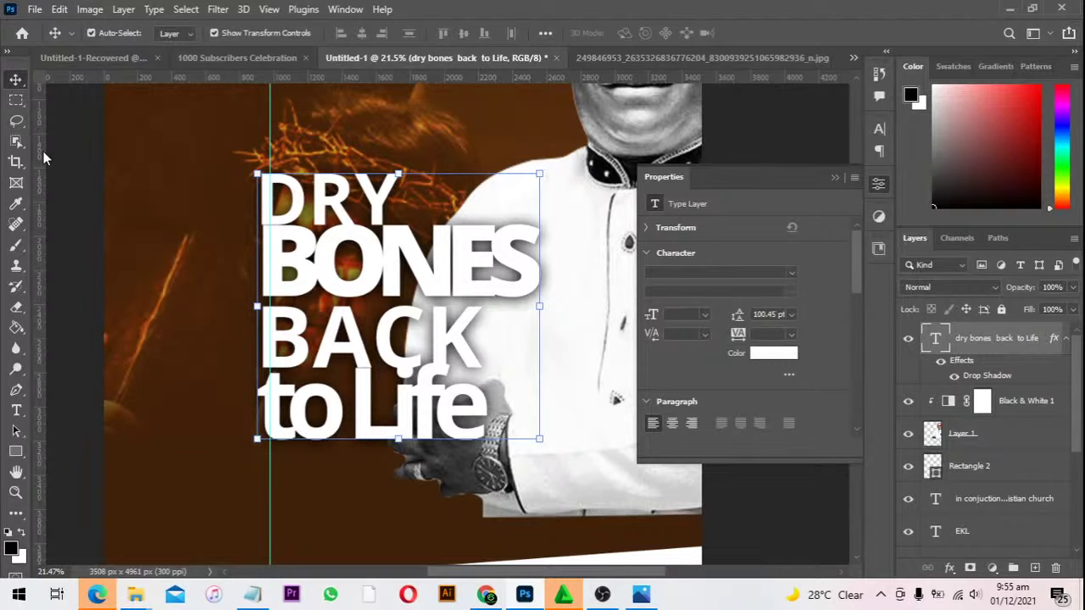
scroll(199, 166, "down", 2)
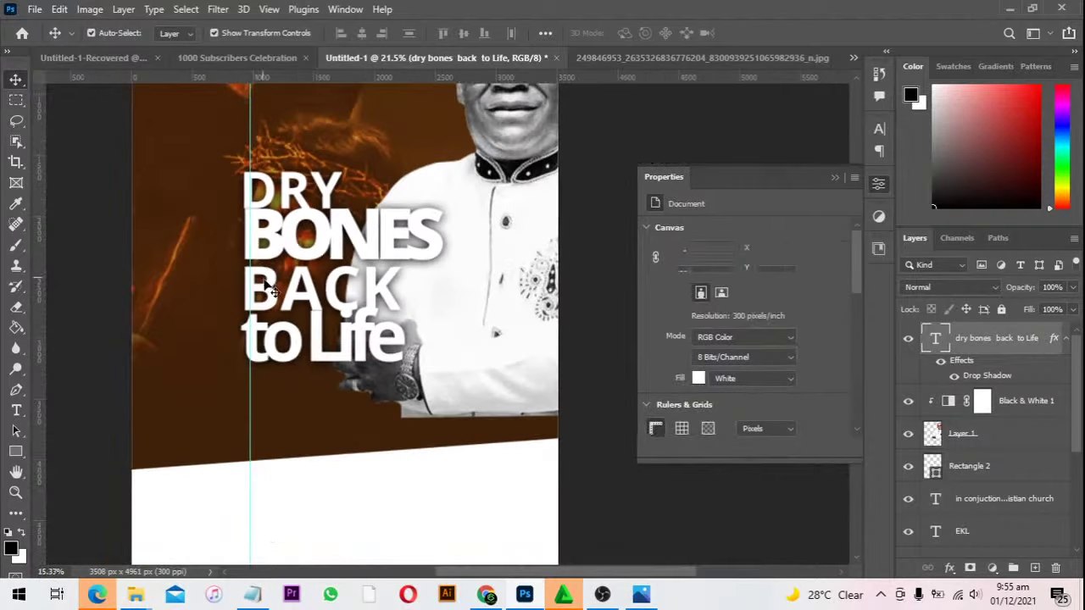
scroll(267, 288, "up", 3)
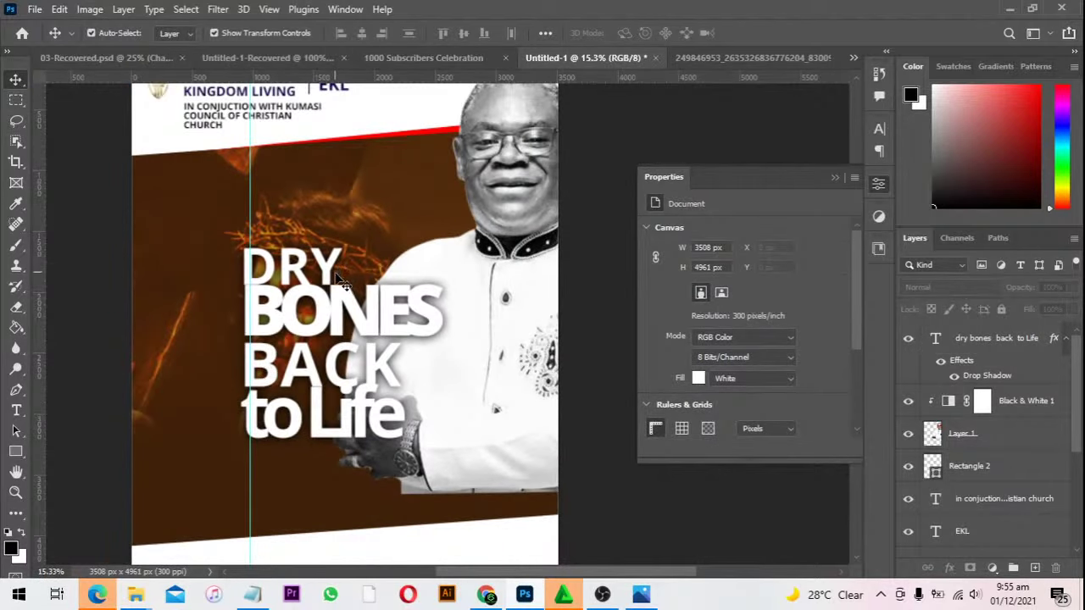
Scale the headline layer up to about 107% and shift it slightly lower
left_click(328, 288)
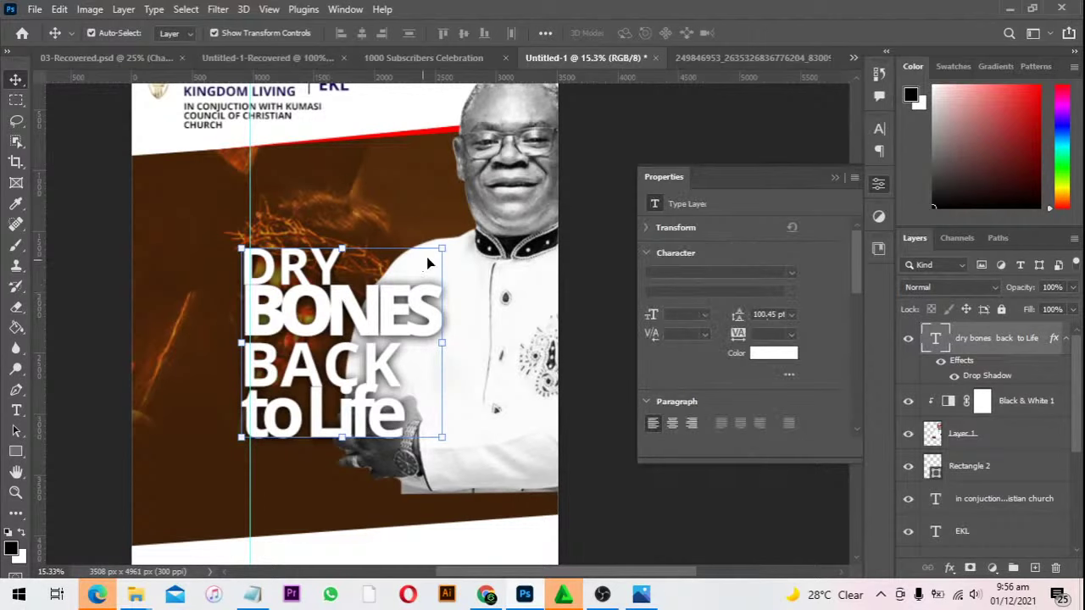
left_click_drag(449, 243, 454, 236)
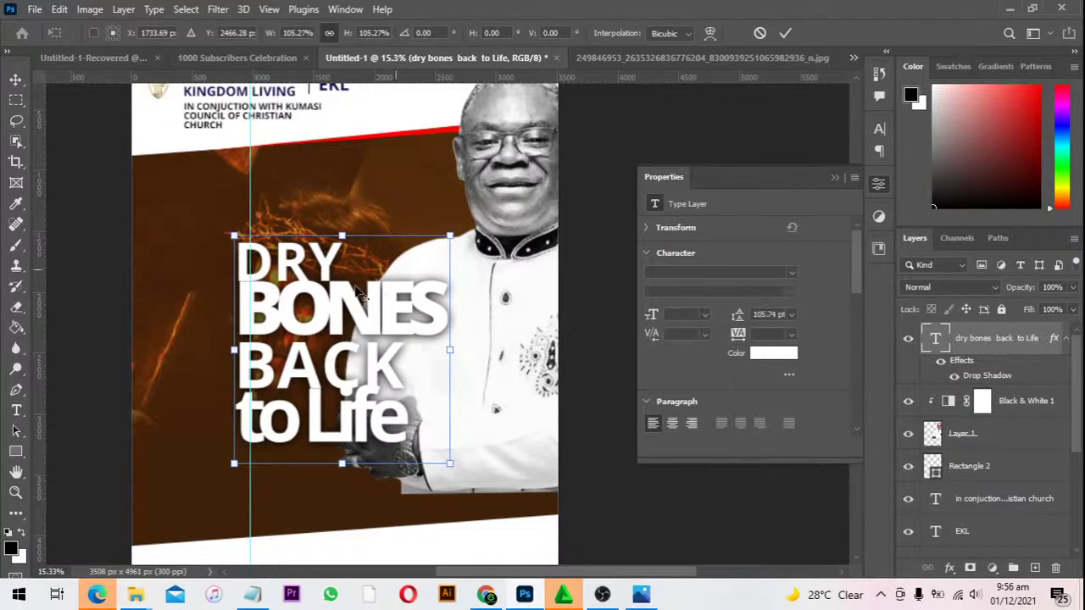
mouse_move(450, 466)
left_mouse_down()
mouse_move(456, 477)
mouse_move(424, 445)
left_mouse_up()
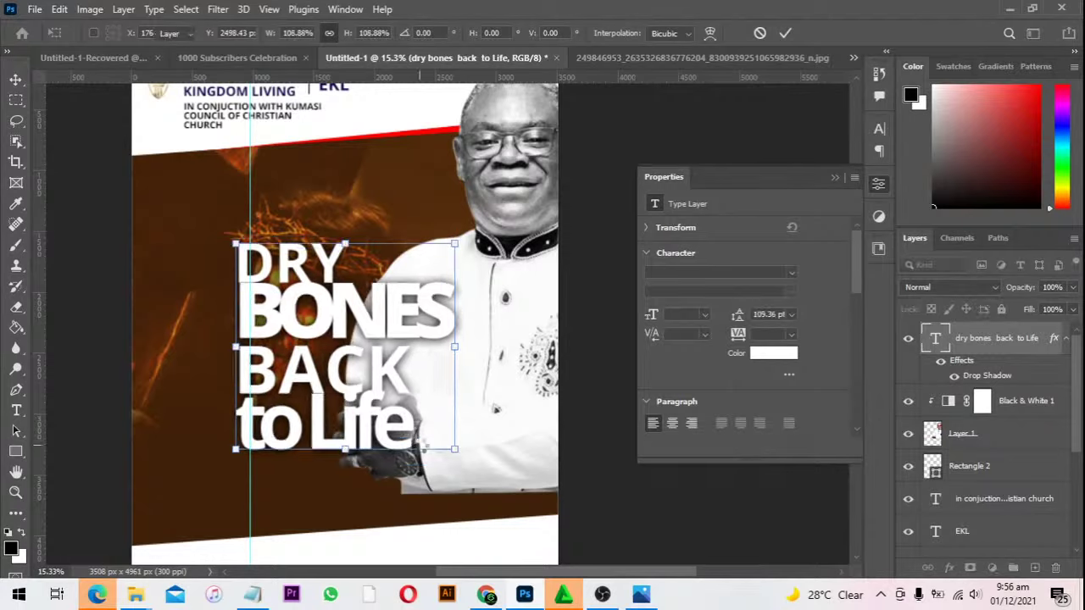
key("Return")
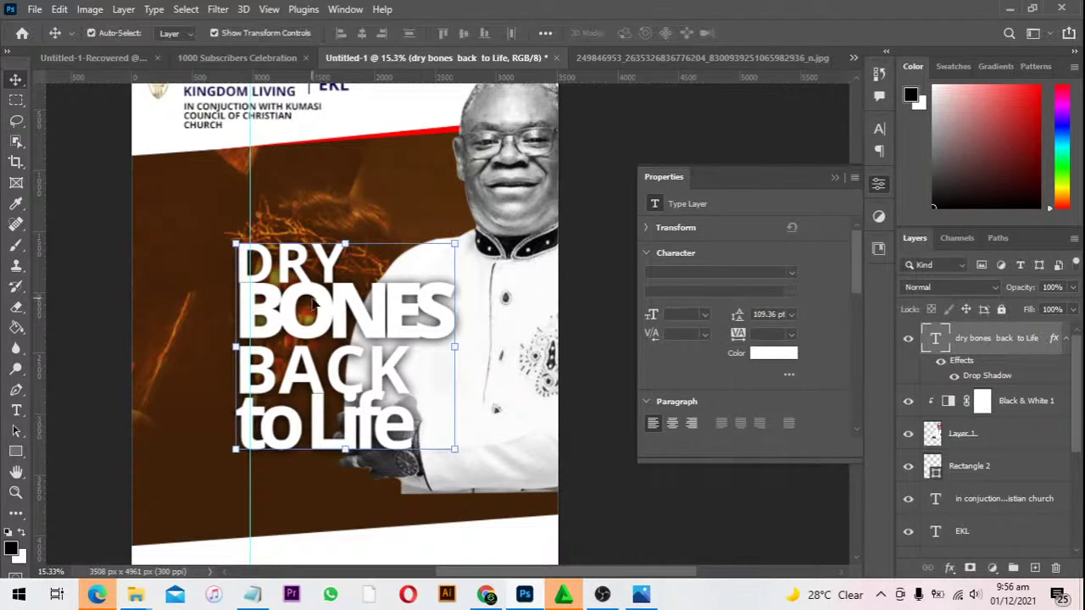
left_click_drag(303, 297, 308, 310)
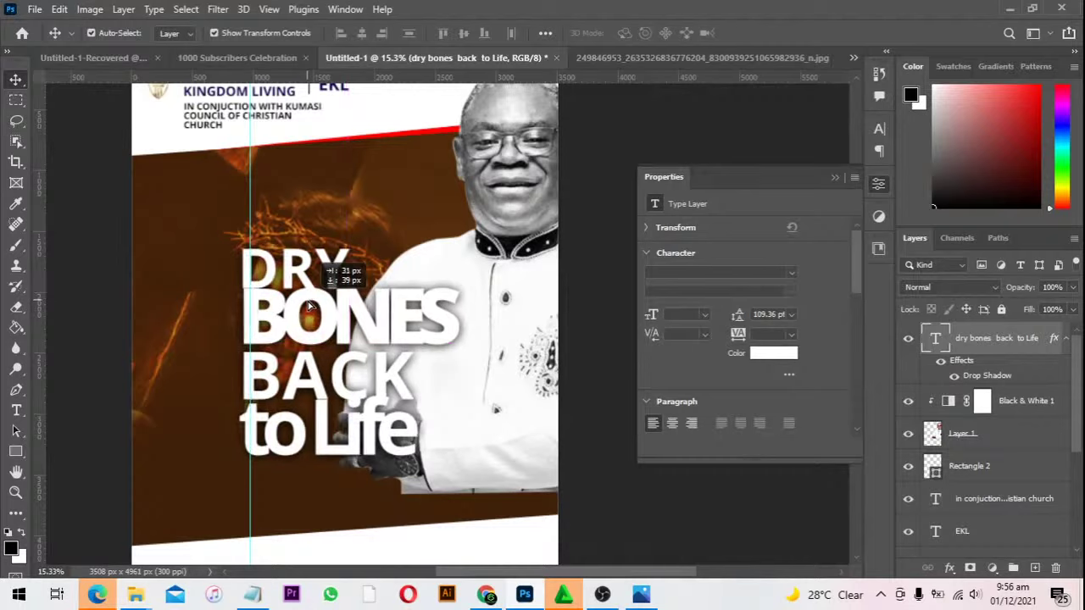
Save the flyer as a Photoshop file named '1k Celebration Design'
left_click(35, 9)
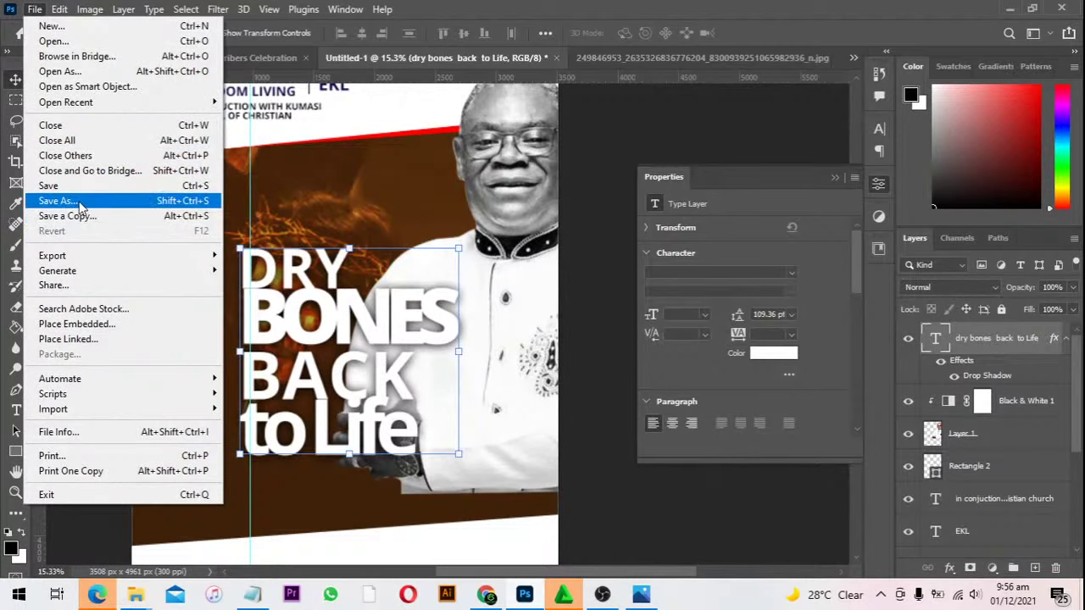
left_click(79, 202)
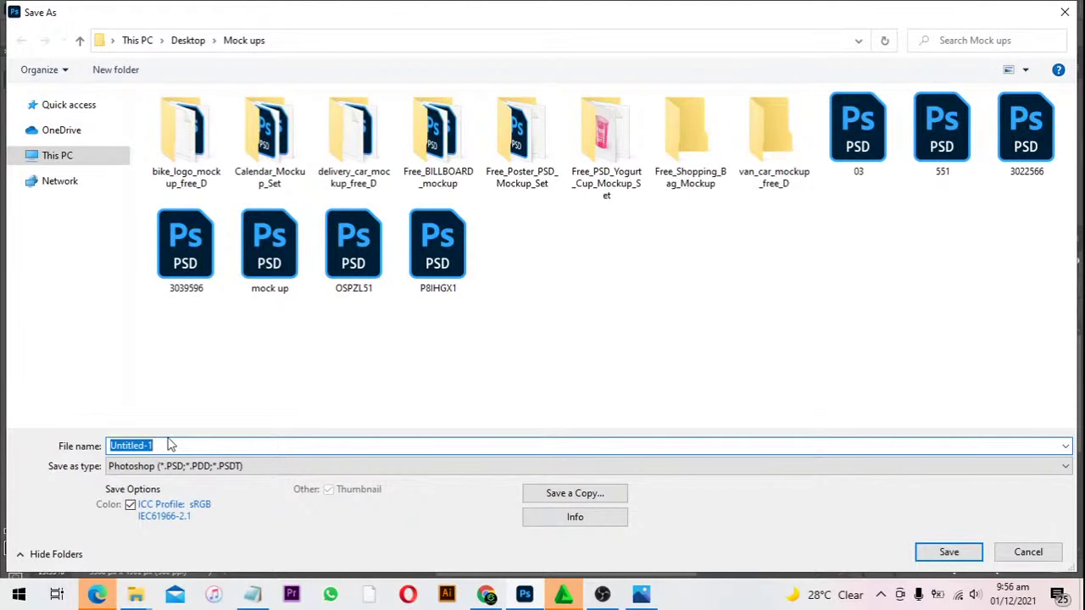
type("1k Cele")
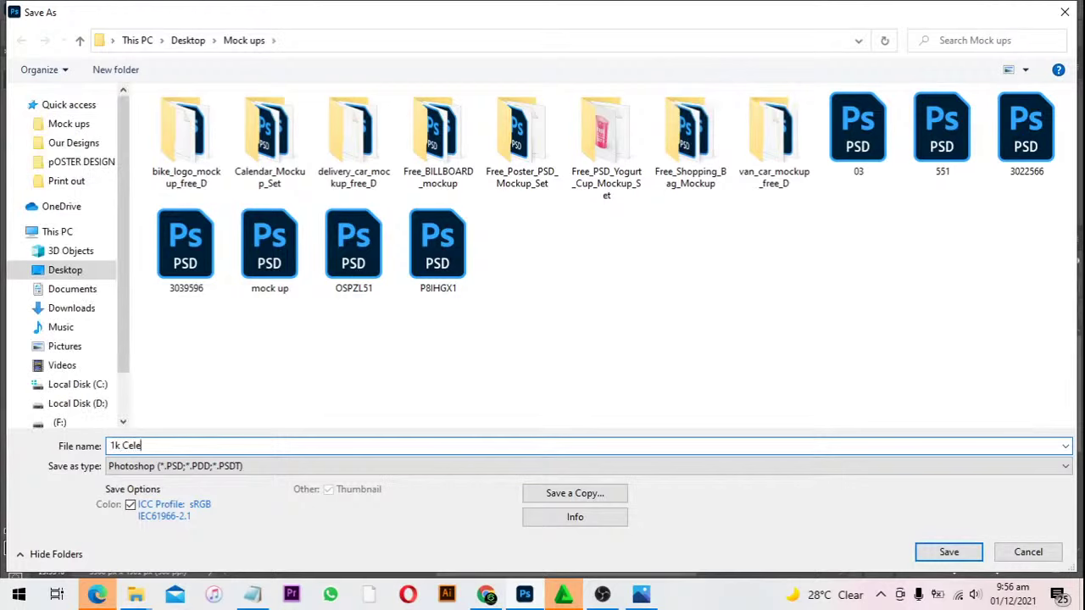
type("bration Desi")
type("gn")
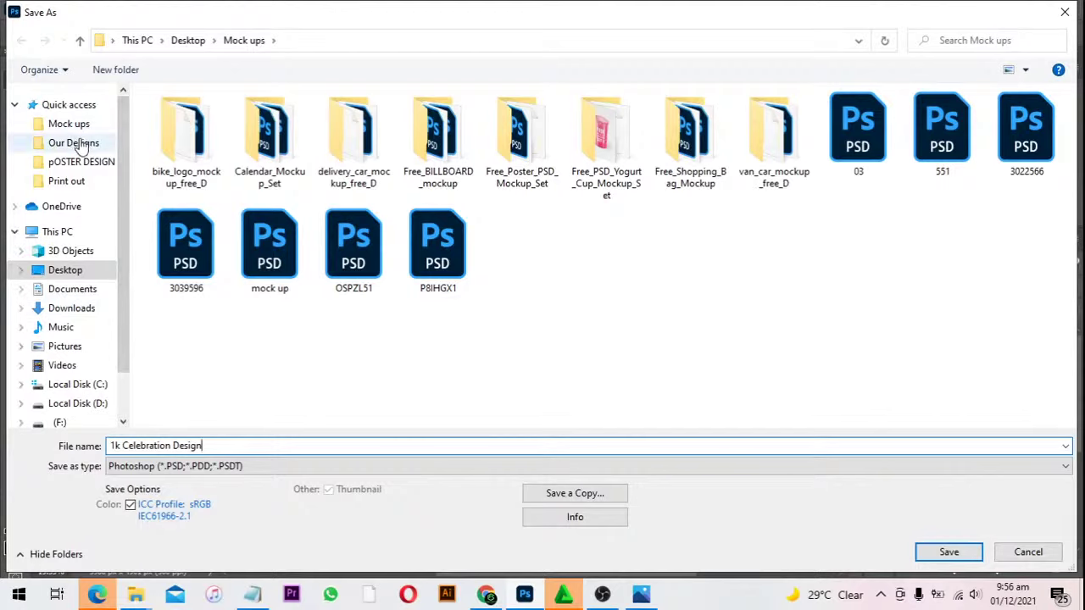
left_click(76, 271)
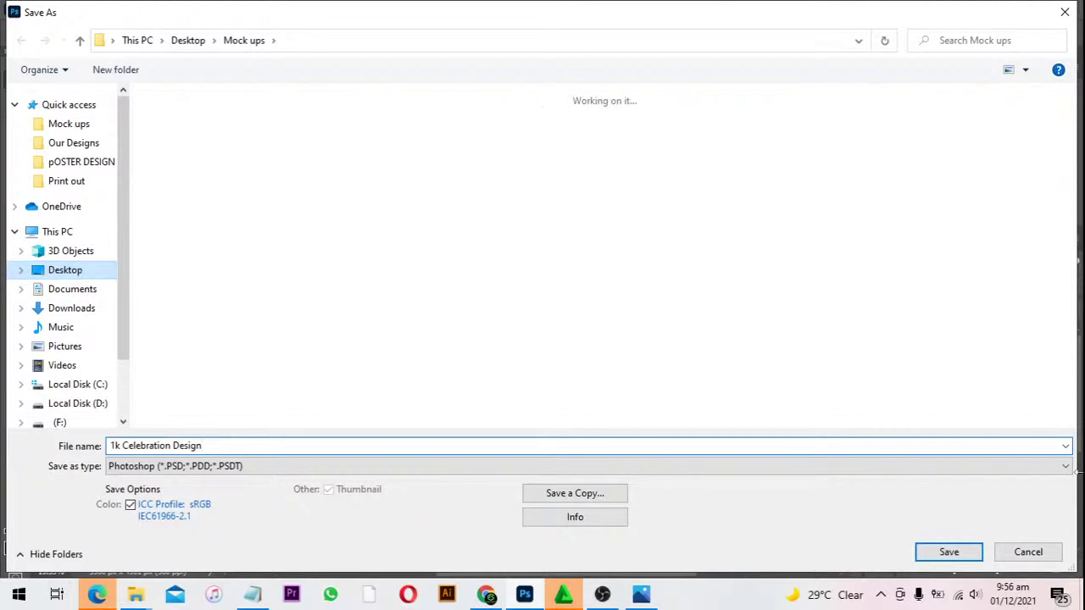
left_click(974, 555)
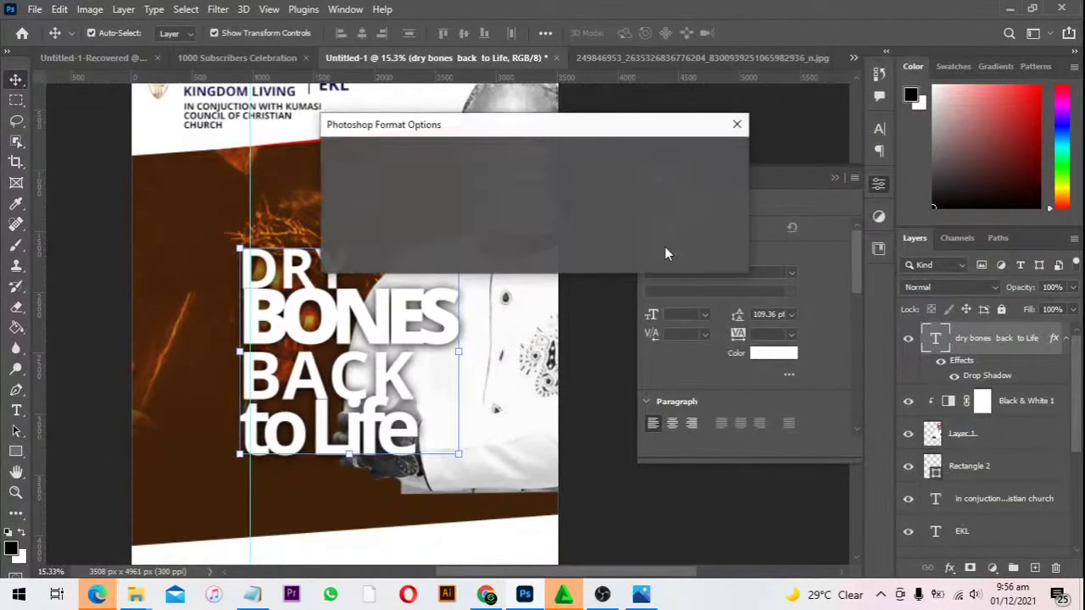
left_click(716, 157)
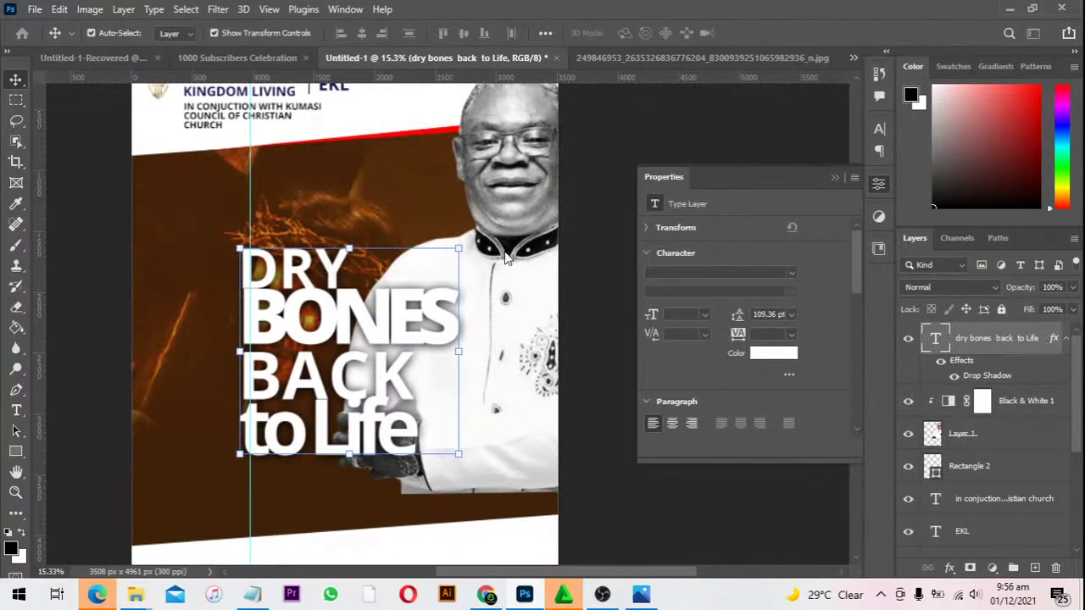
Collapse the Properties panel and compare the flyer against the reference poster in Photos
scroll(497, 267, "down", 2)
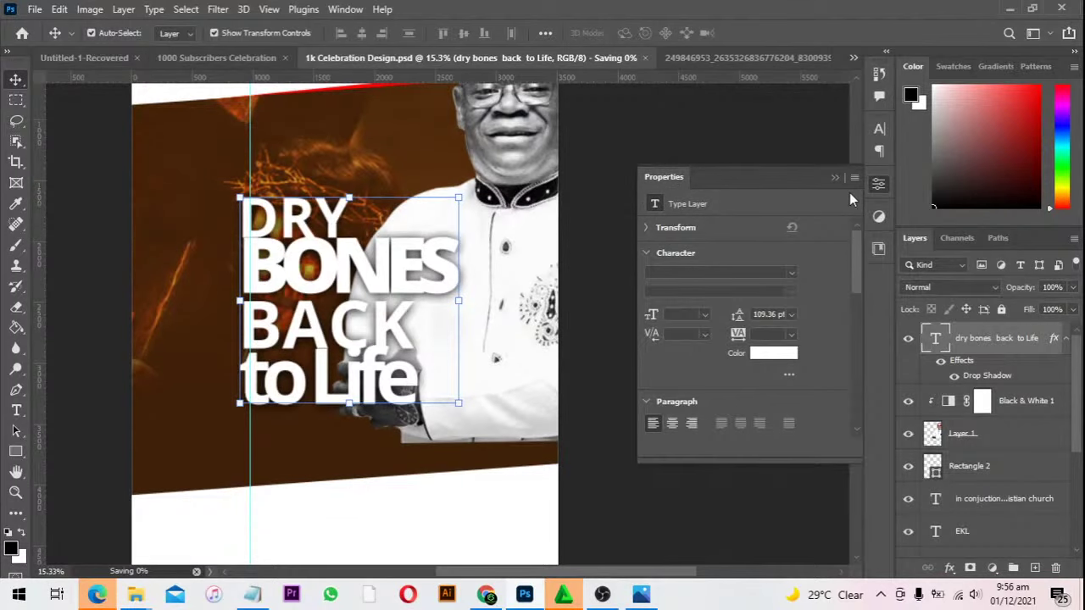
left_click(835, 178)
scroll(560, 282, "down", 2)
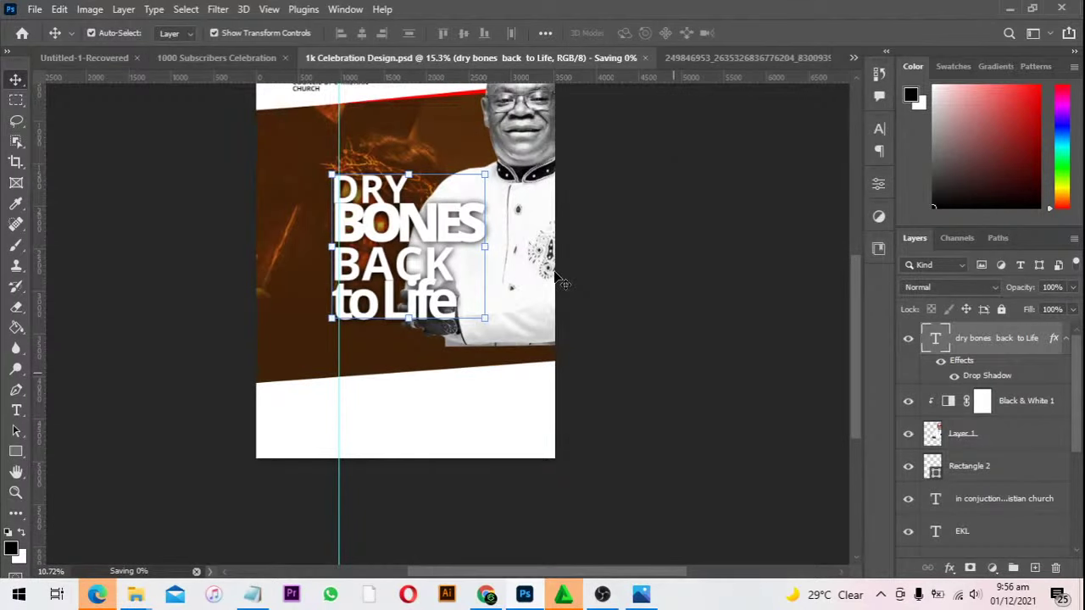
scroll(551, 293, "up", 1)
scroll(517, 335, "up", 1)
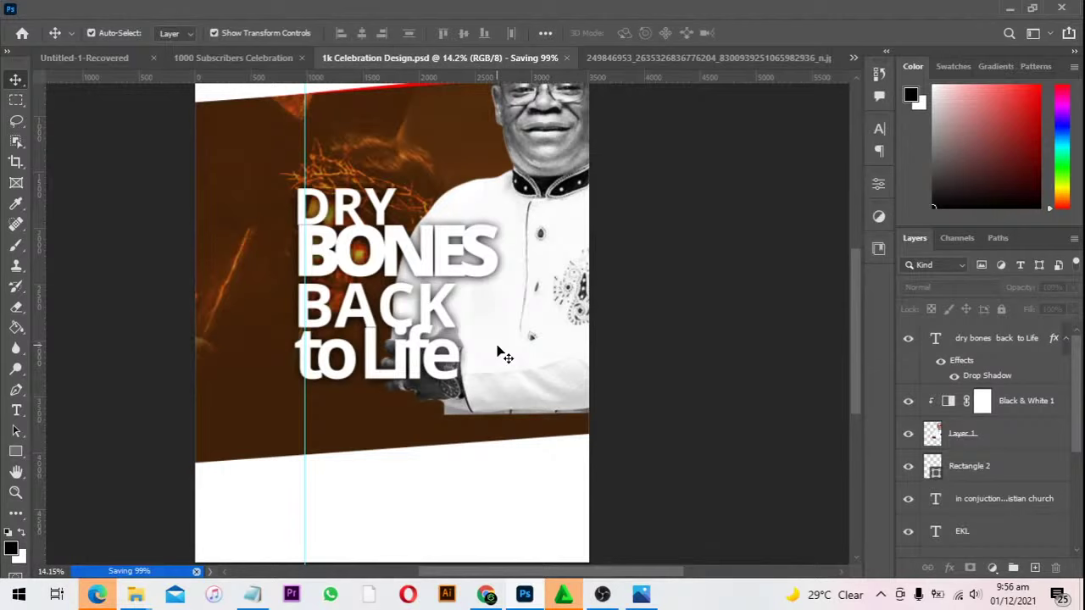
left_click(641, 596)
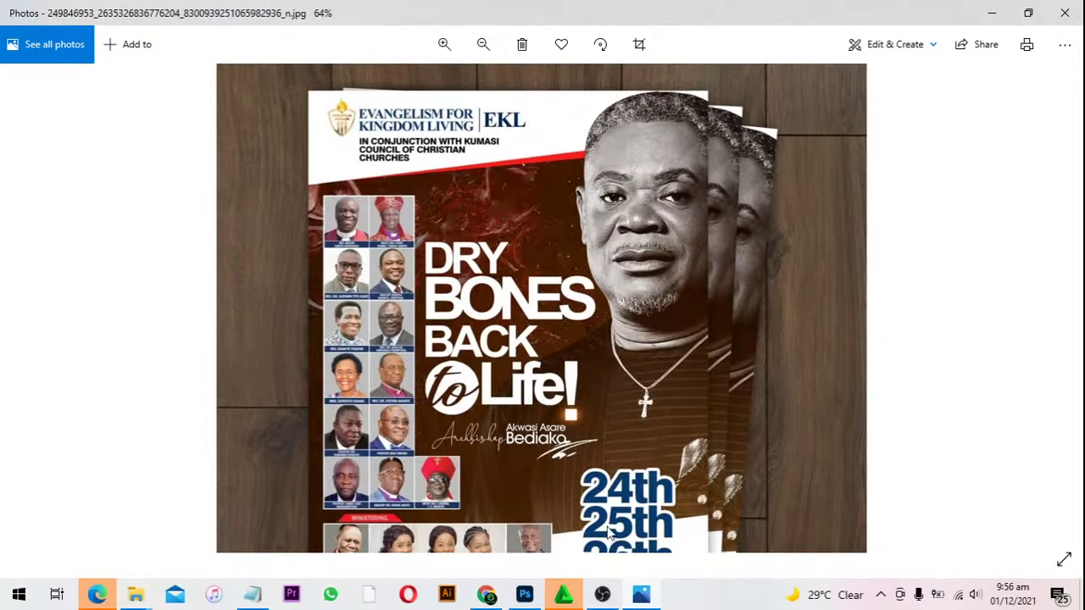
left_click(642, 596)
scroll(314, 363, "up", 2)
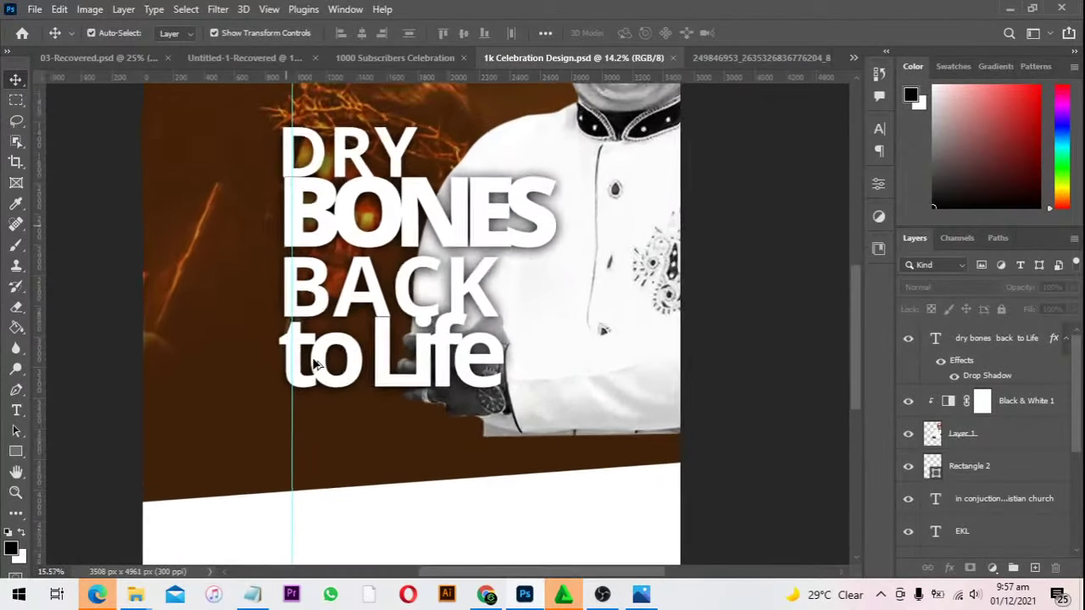
scroll(313, 362, "up", 2)
scroll(314, 363, "up", 1)
Select the word 'to' in the title and try the Allessa Personal Use font
key("t")
left_click_drag(354, 402, 281, 400)
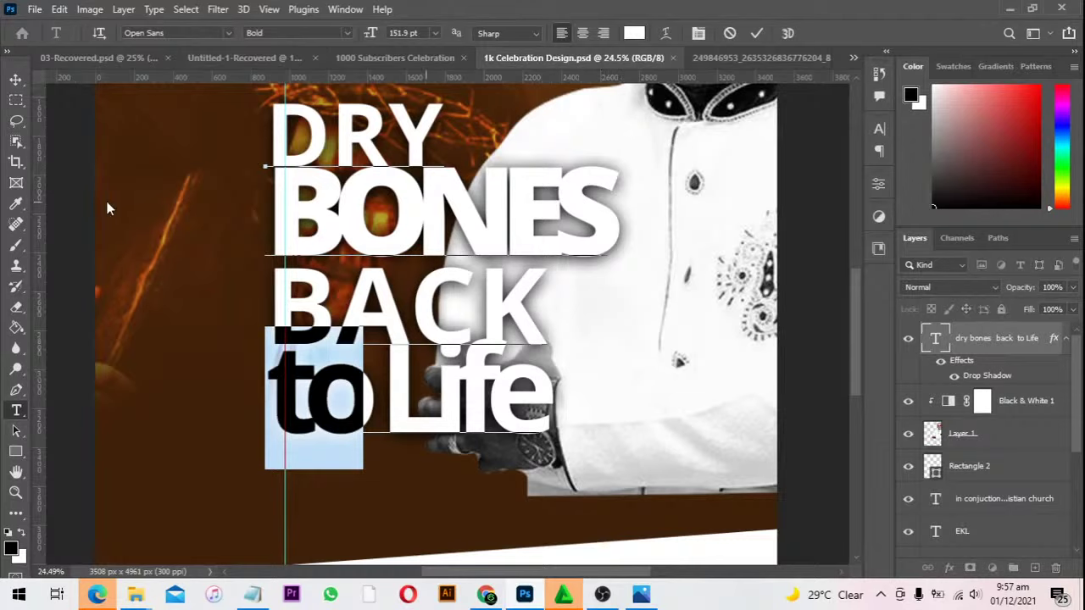
left_click(228, 33)
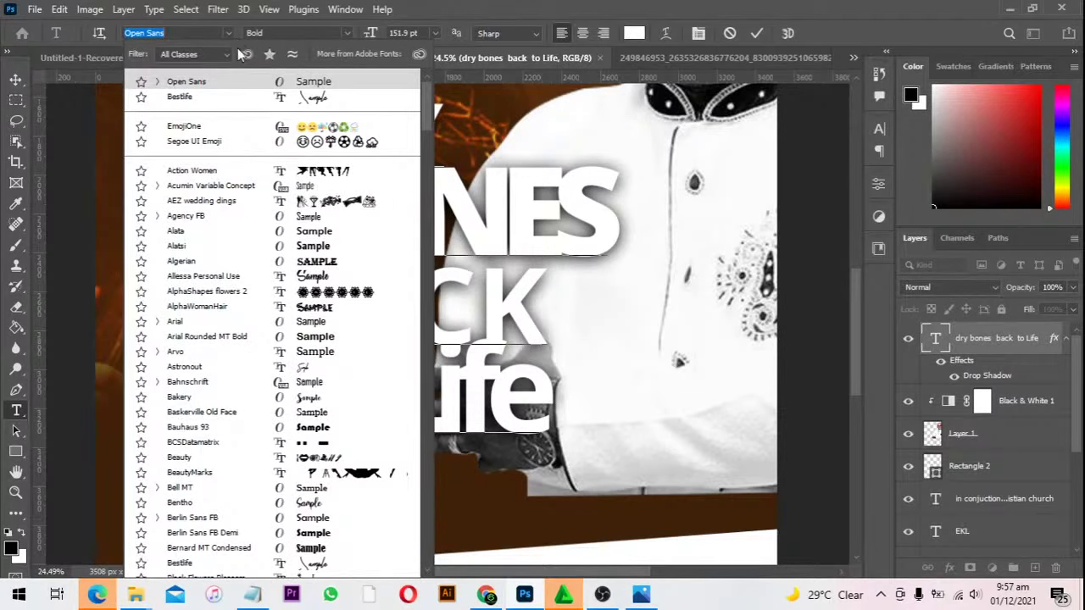
left_click(280, 275)
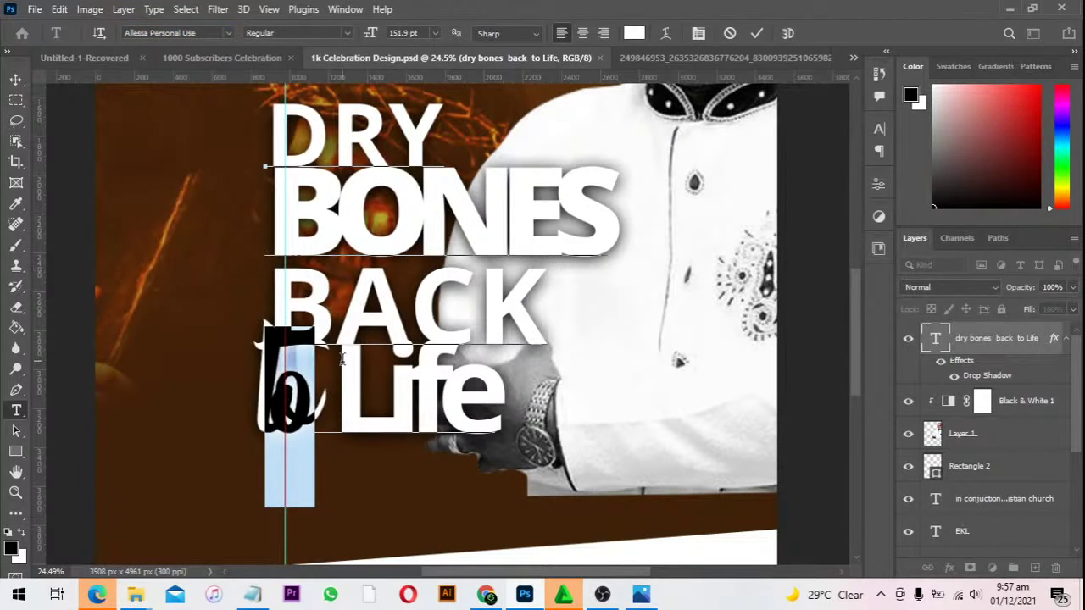
Set 'to' to Brush Script MT Italic at 170 pt in the Character panel
left_click(879, 134)
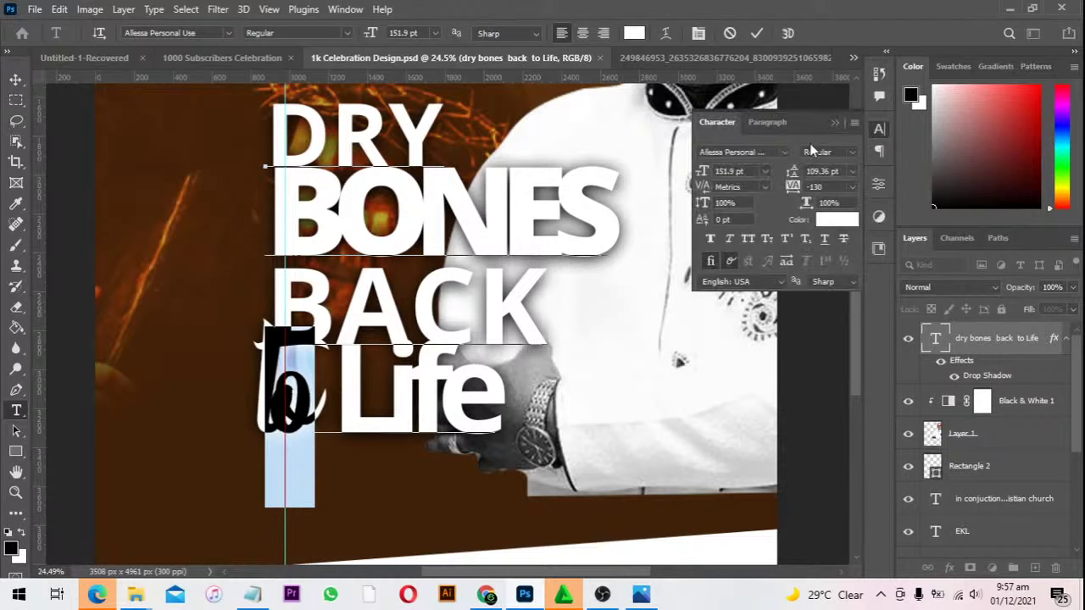
left_click(788, 148)
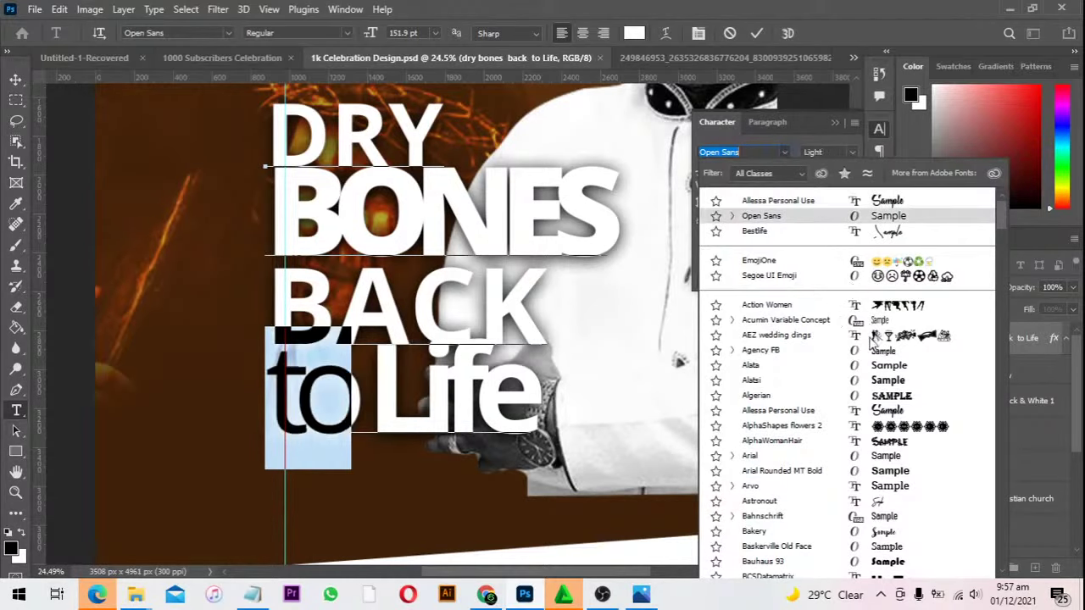
scroll(873, 449, "down", 1)
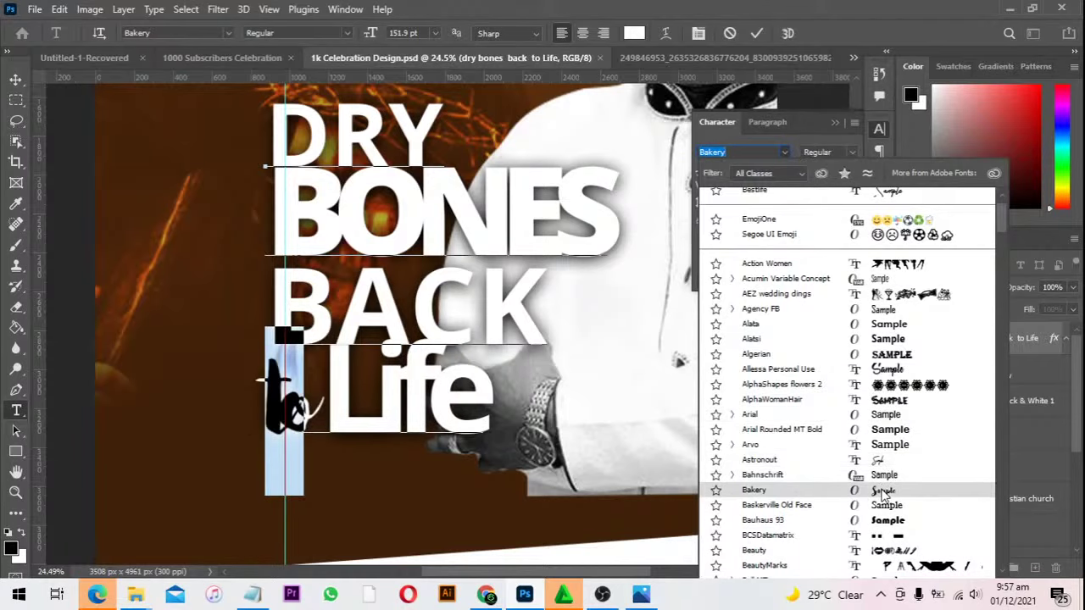
scroll(883, 499, "down", 2)
scroll(894, 504, "down", 2)
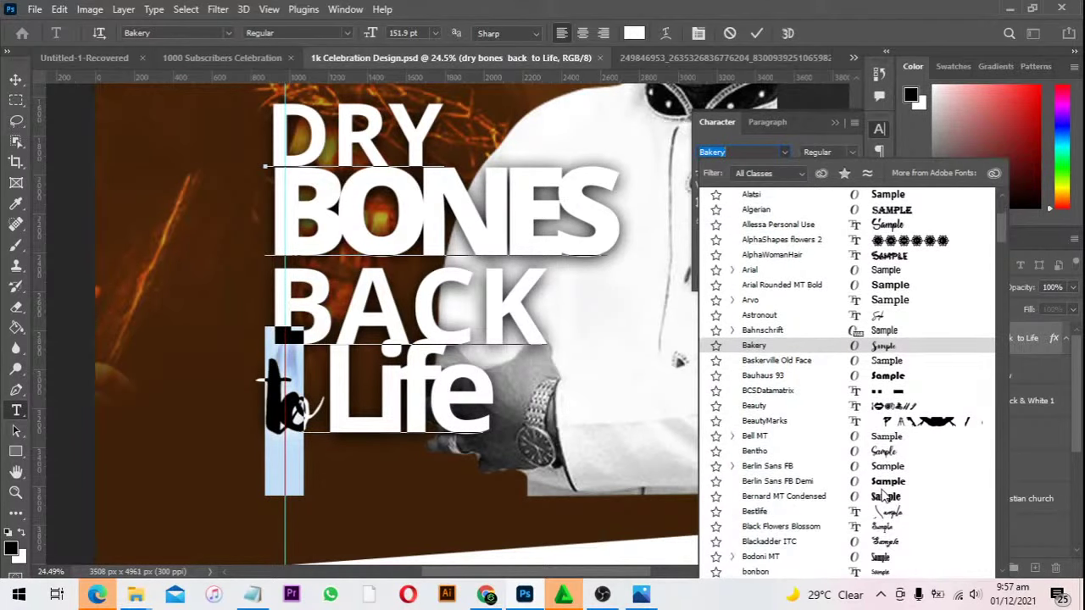
scroll(900, 508, "down", 1)
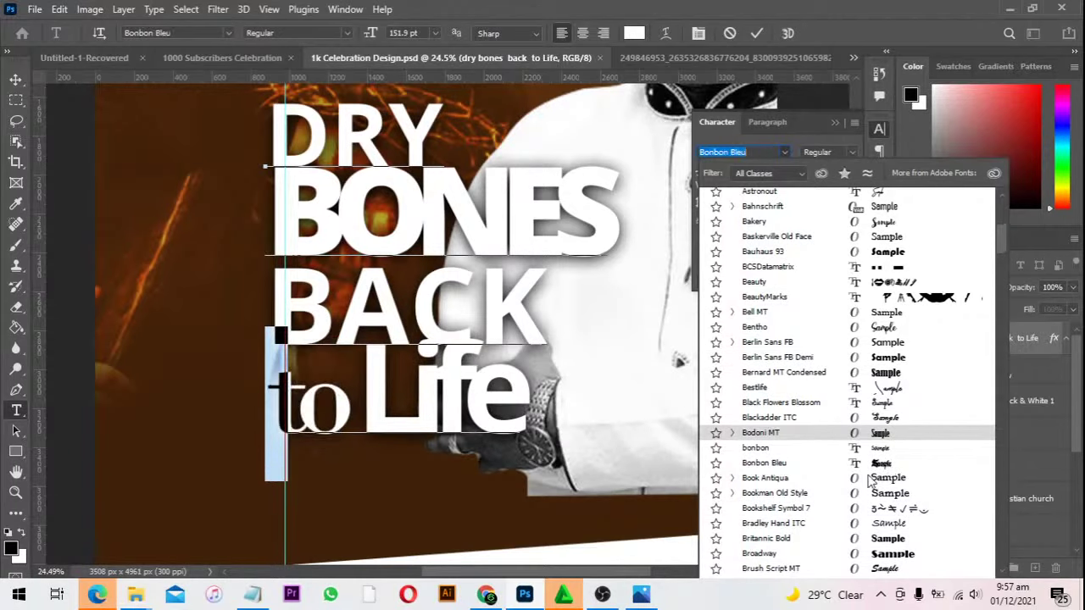
scroll(903, 477, "down", 2)
scroll(904, 477, "down", 1)
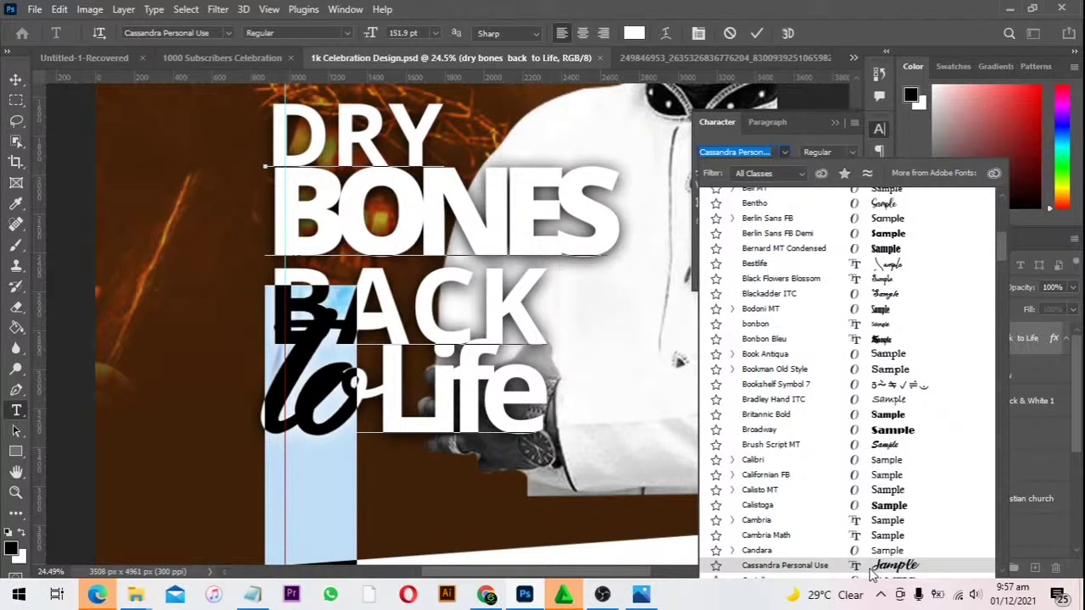
left_click(879, 453)
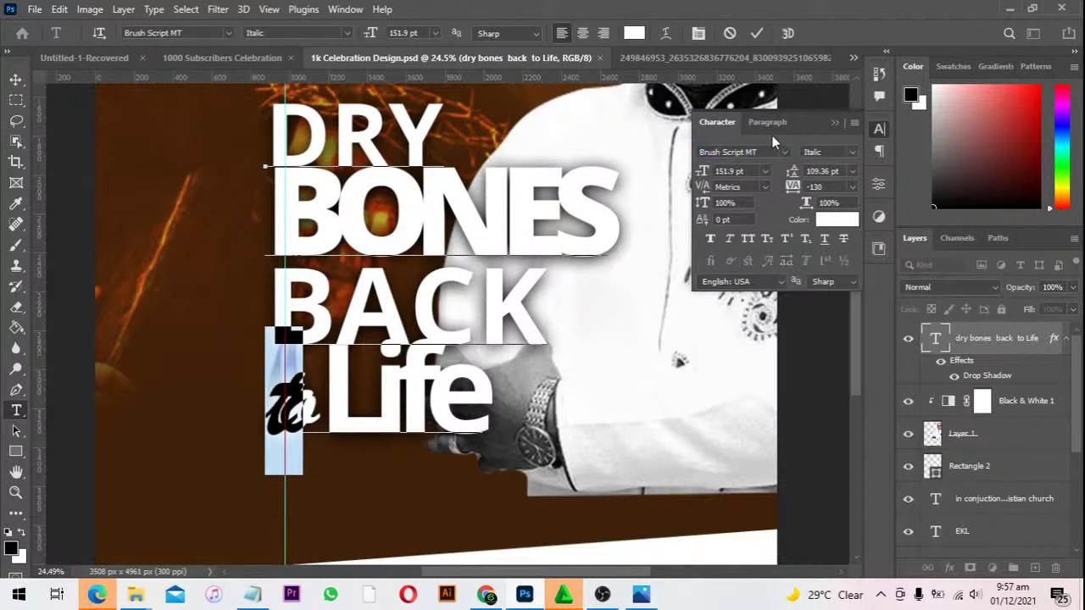
left_click(752, 172)
type("17")
type("0")
key("Return")
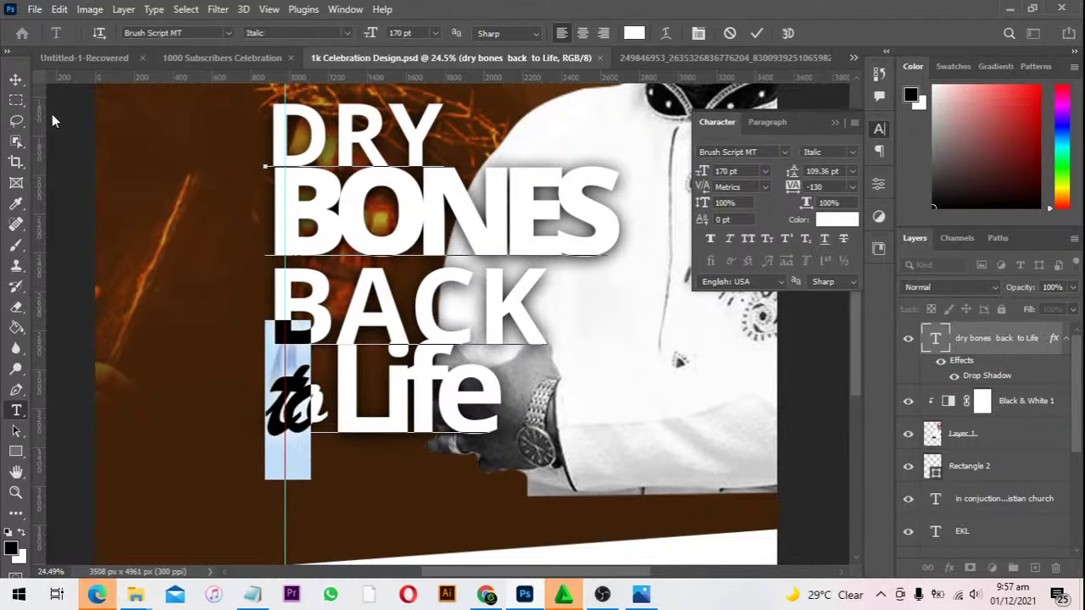
Reset the tracking of 'to' to 0 and commit the text
left_click(15, 79)
scroll(321, 481, "down", 3)
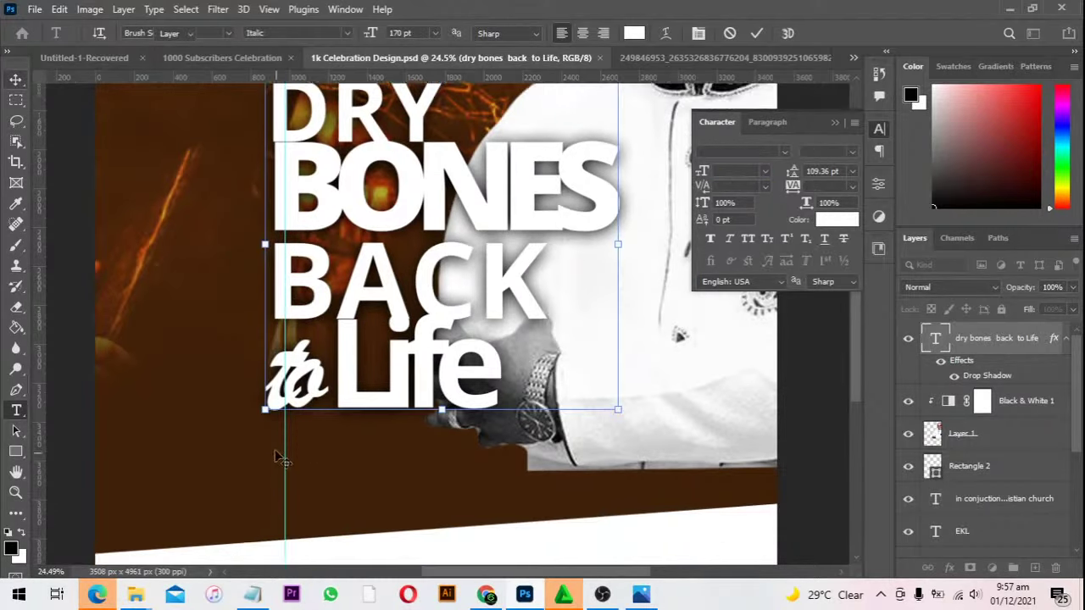
key("v")
double_click(292, 354)
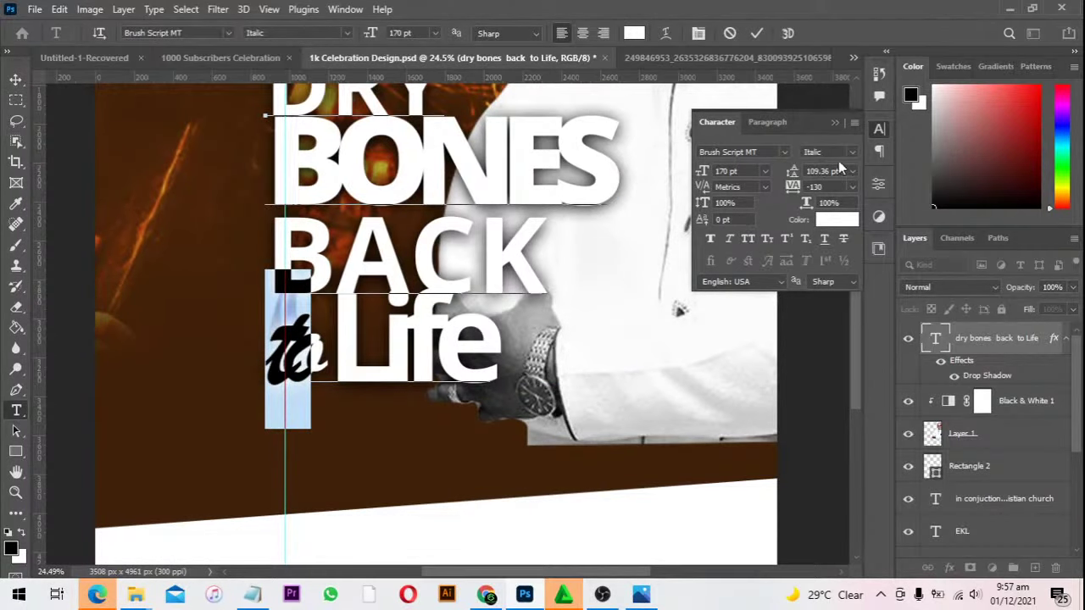
left_click(838, 184)
type("100")
key("Return")
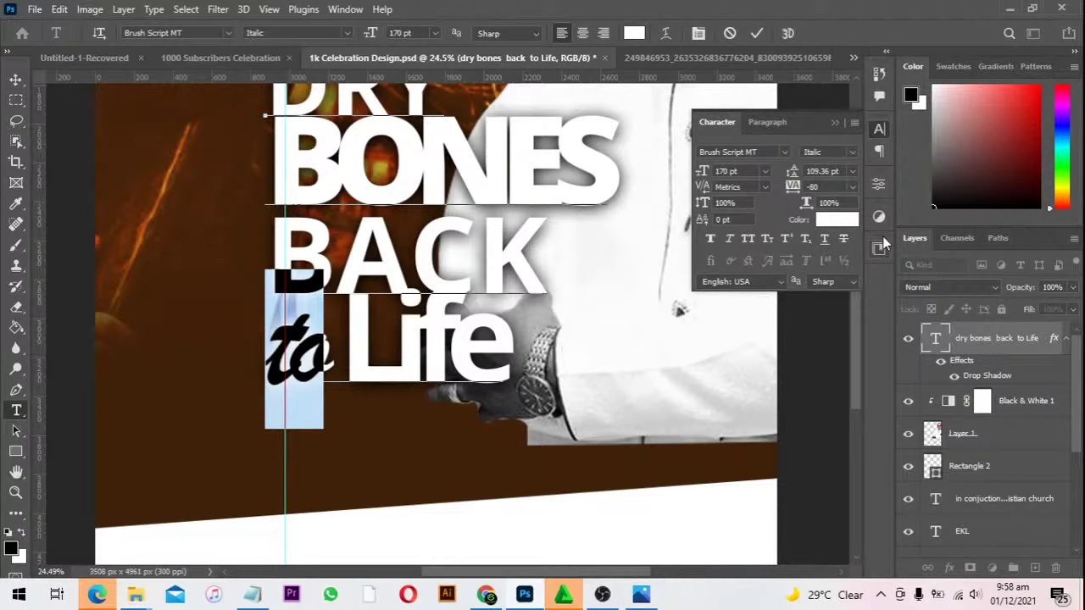
key("ctrl+alt+q")
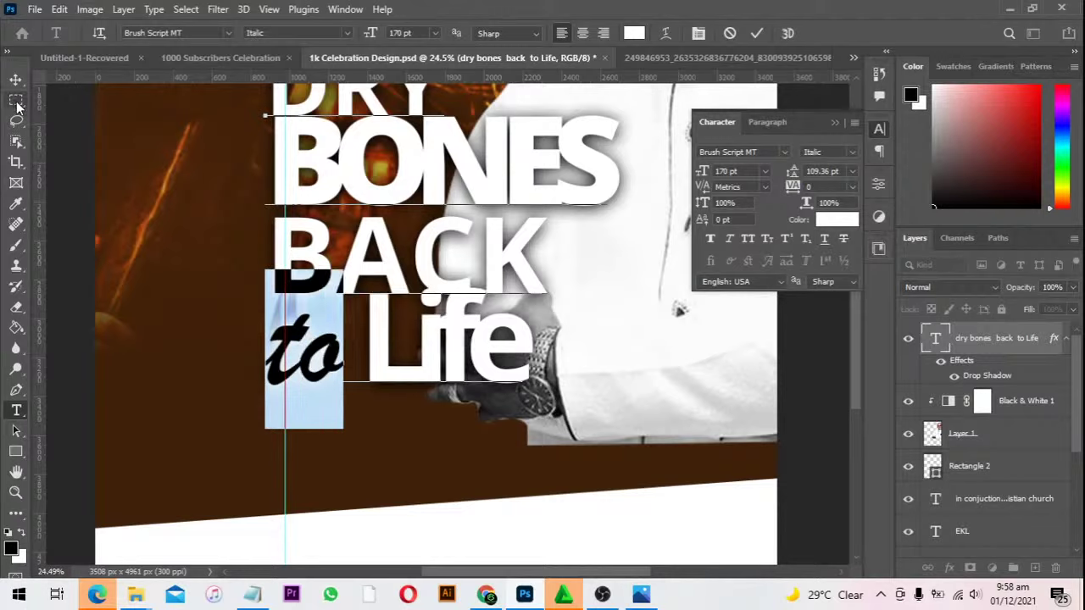
left_click(15, 79)
Draw a circle left of 'Life' with no stroke and a white fill
key("v")
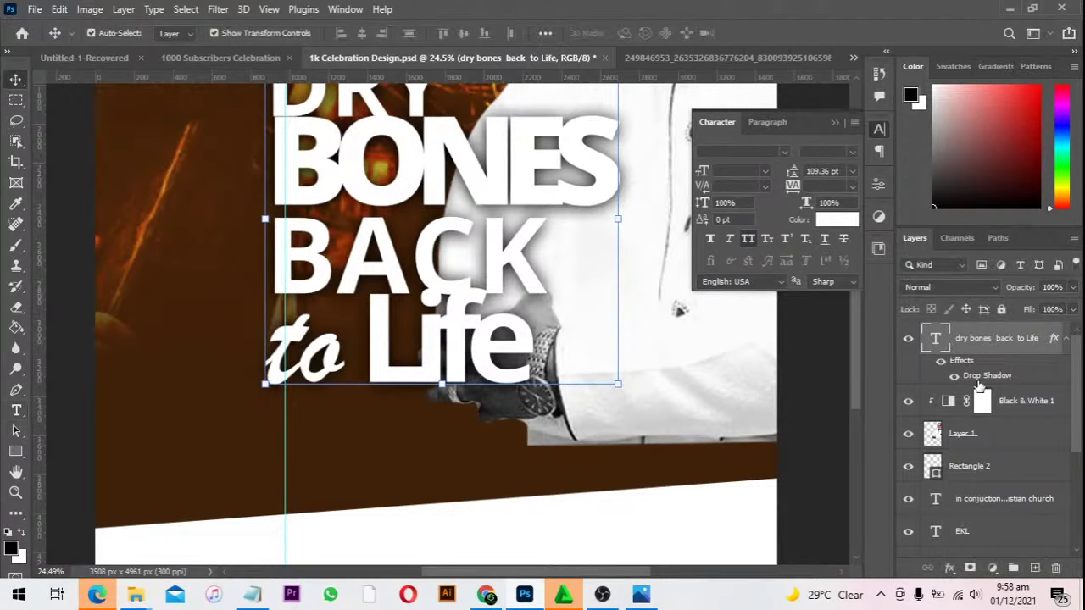
left_click(15, 451)
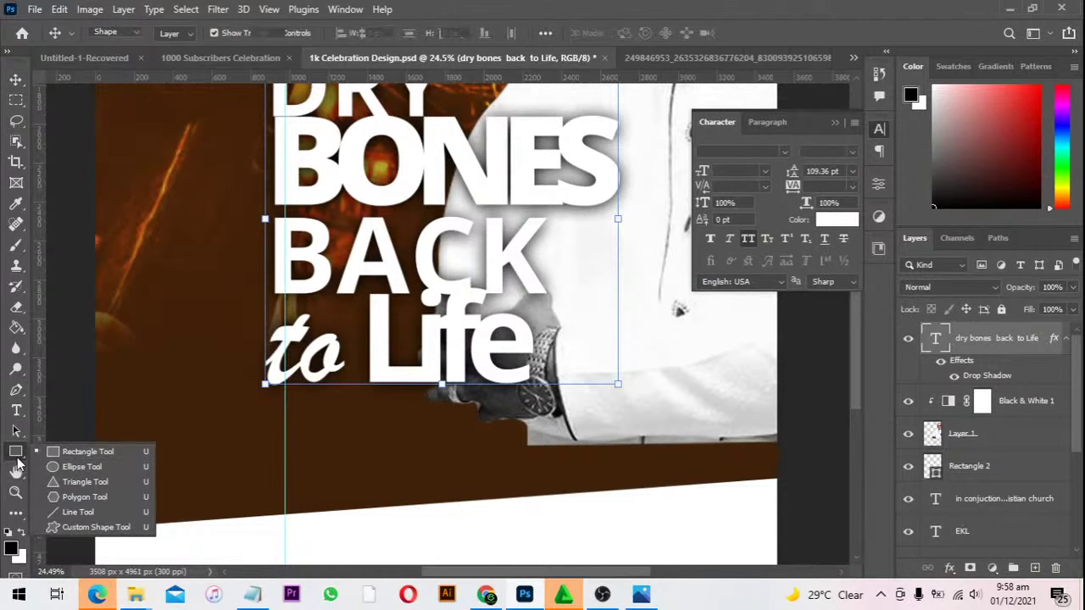
left_click(83, 467)
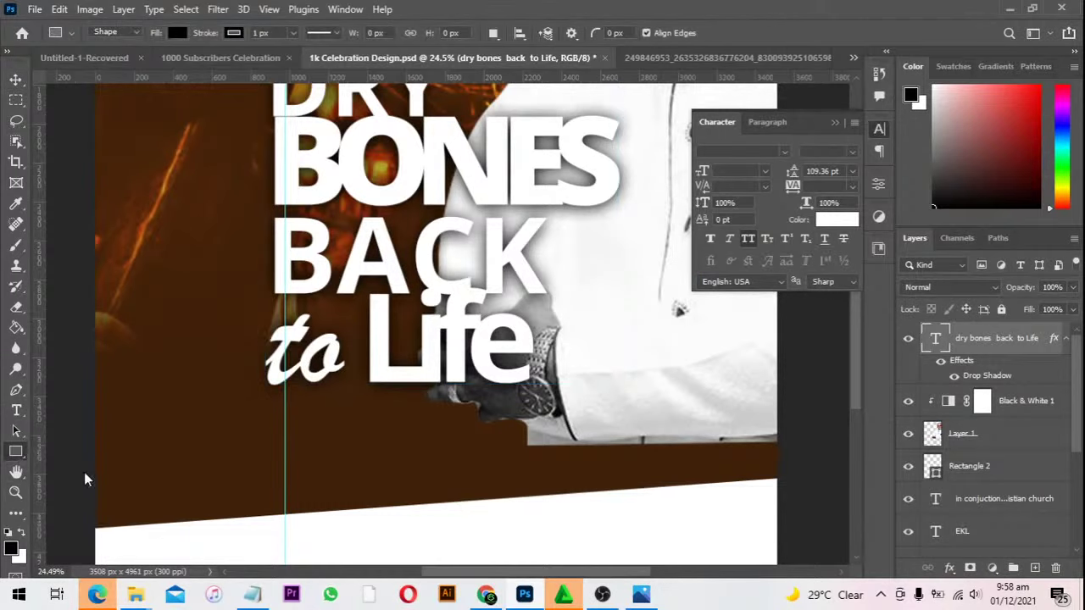
mouse_move(192, 298)
left_mouse_down()
mouse_move(342, 394)
mouse_move(341, 417)
left_mouse_up()
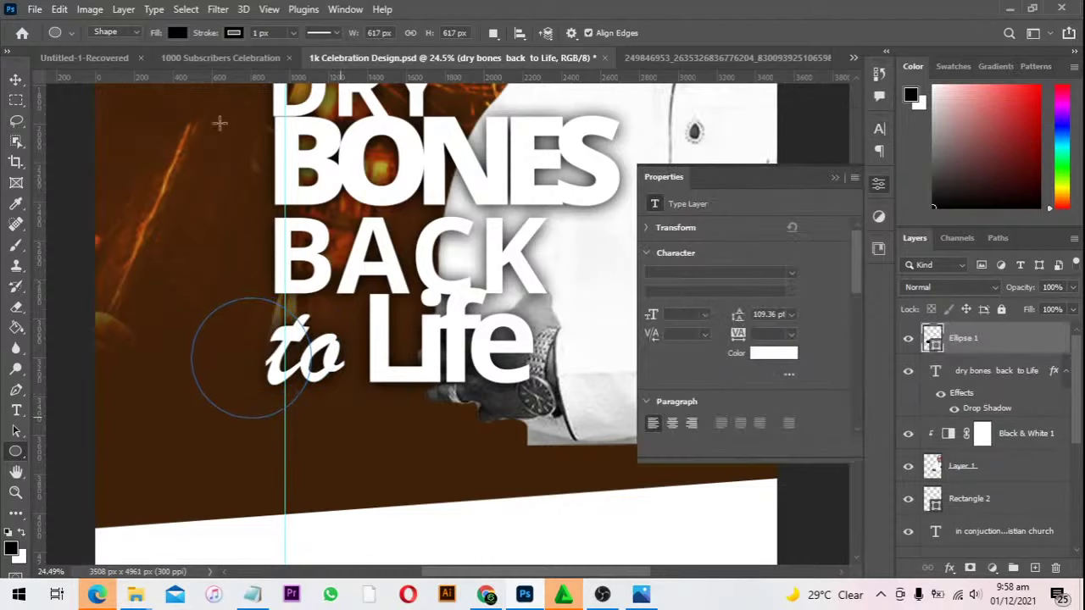
left_click(235, 34)
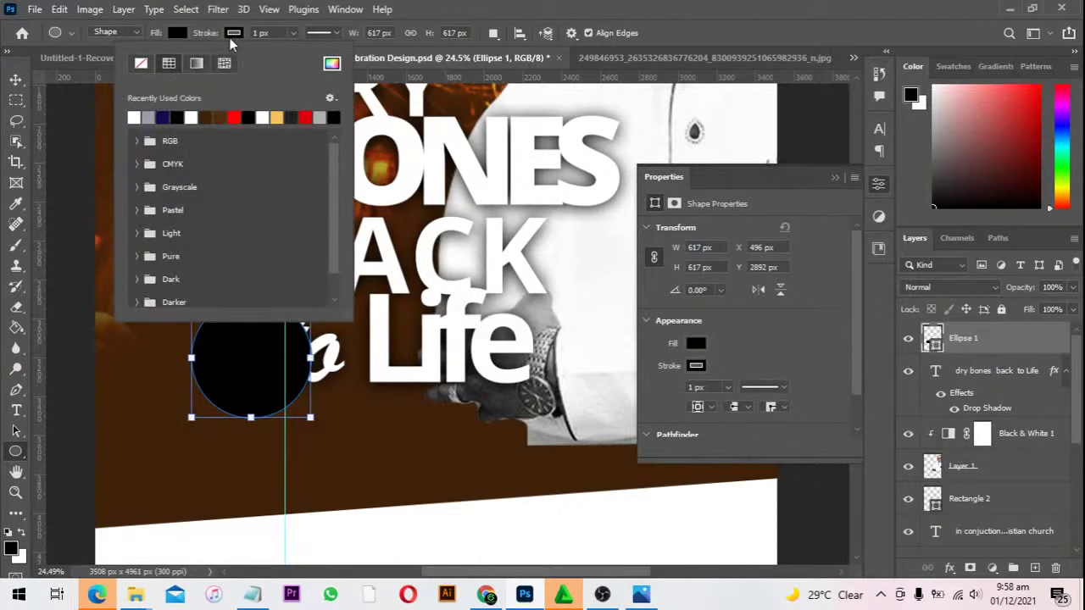
left_click(141, 62)
left_click(176, 33)
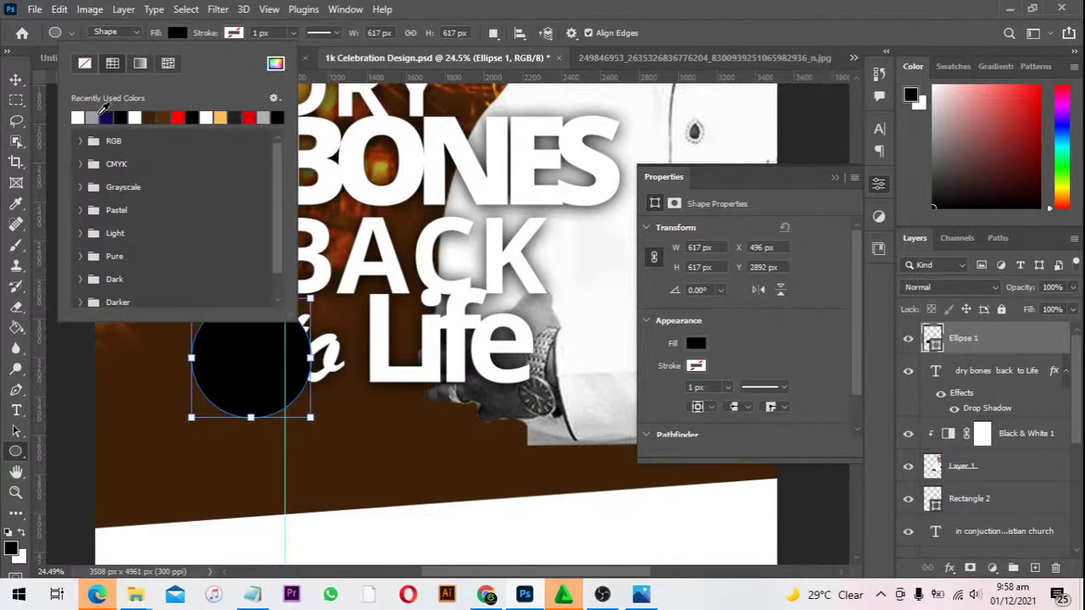
left_click(77, 120)
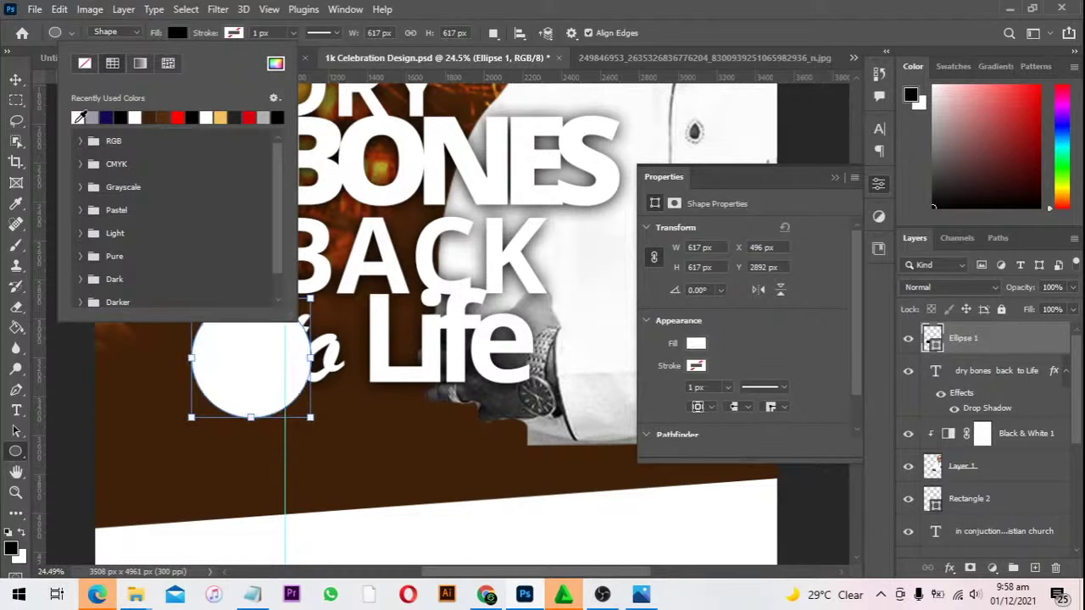
key("Return")
Position the circle just left of 'Life' and change its fill to grey
key("v")
left_click_drag(231, 359, 293, 355)
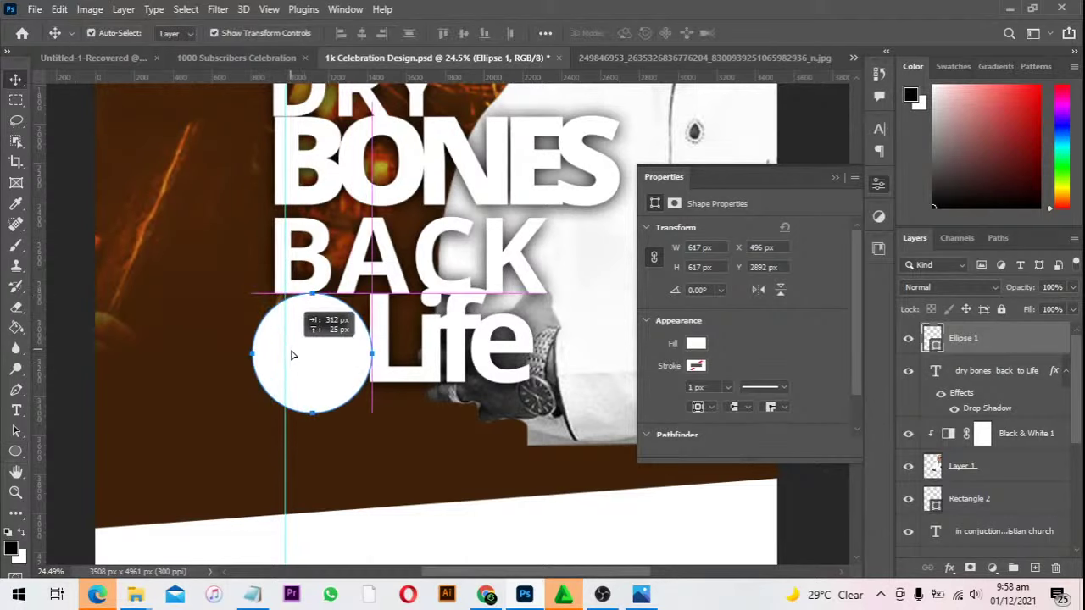
left_click_drag(293, 355, 281, 355)
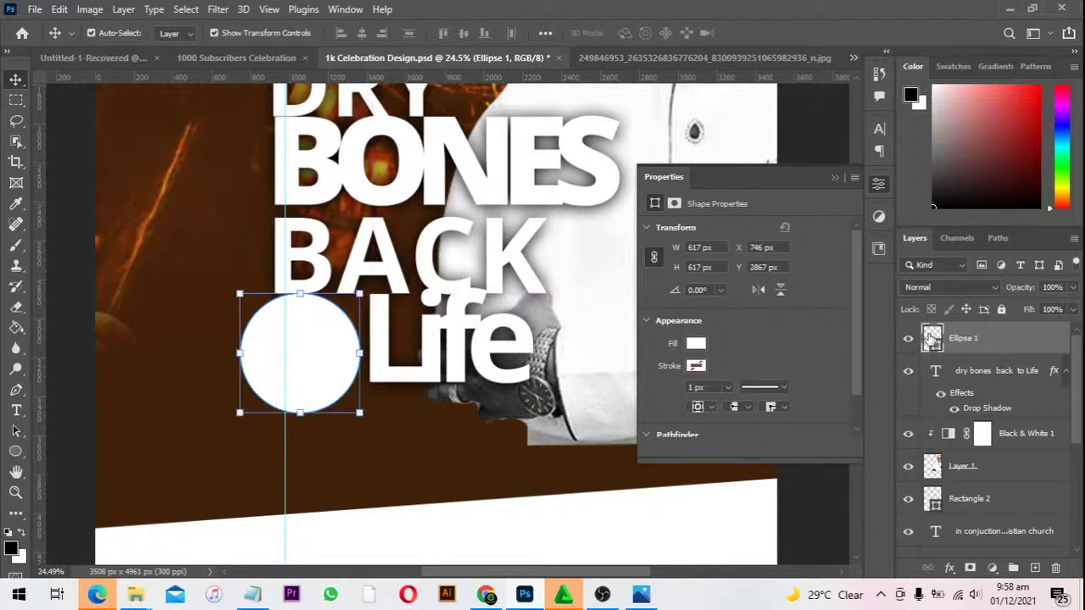
left_click(695, 343)
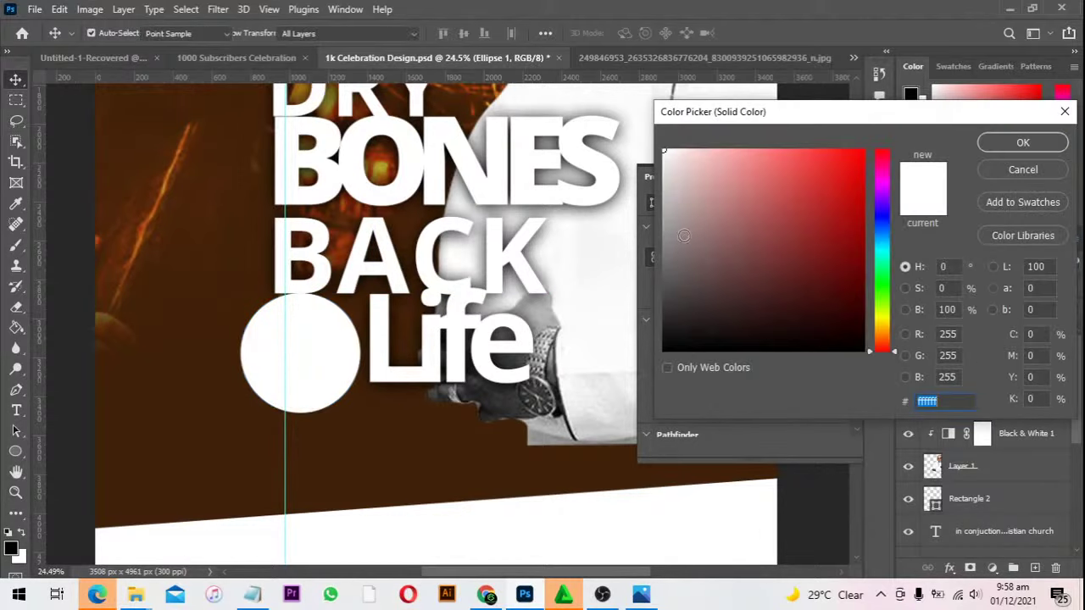
left_click(652, 222)
left_click(1017, 143)
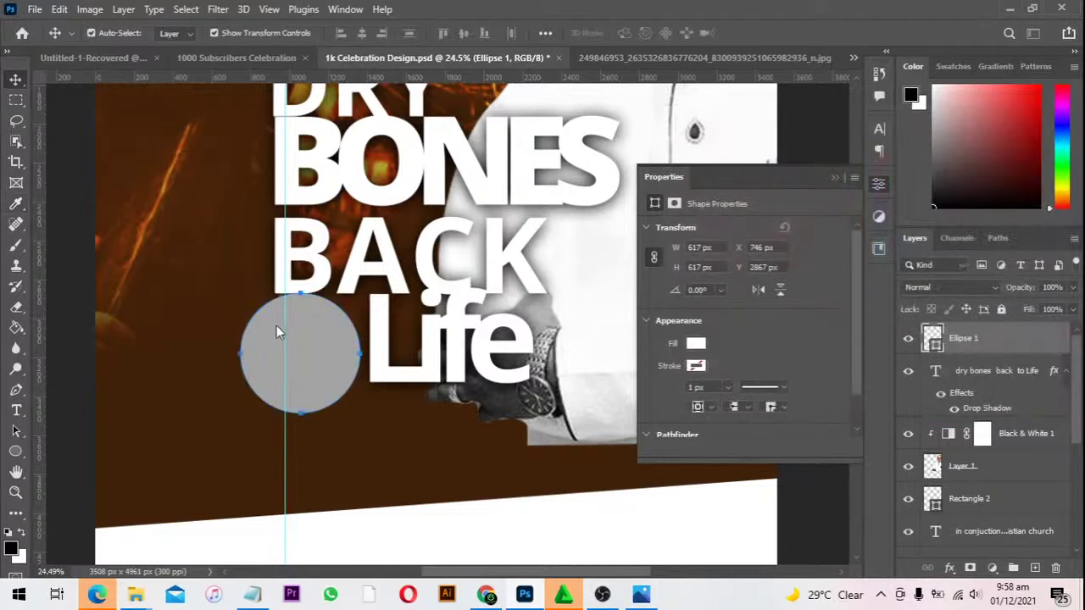
Move Ellipse 1 beneath the title layer, shrink it slightly, and view the reference in Photos
scroll(325, 319, "up", 1)
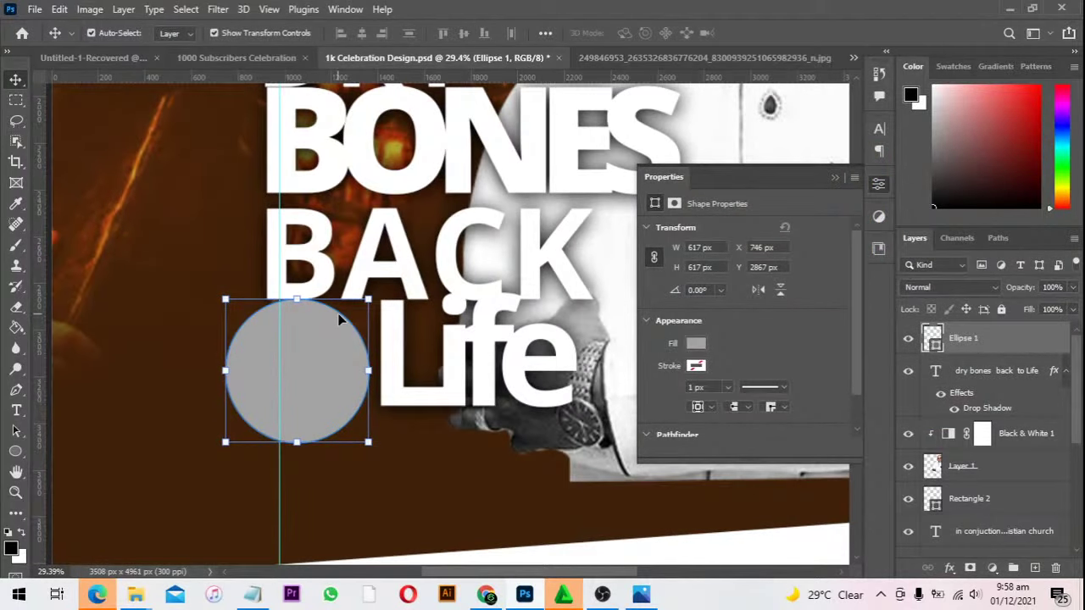
scroll(339, 319, "up", 1)
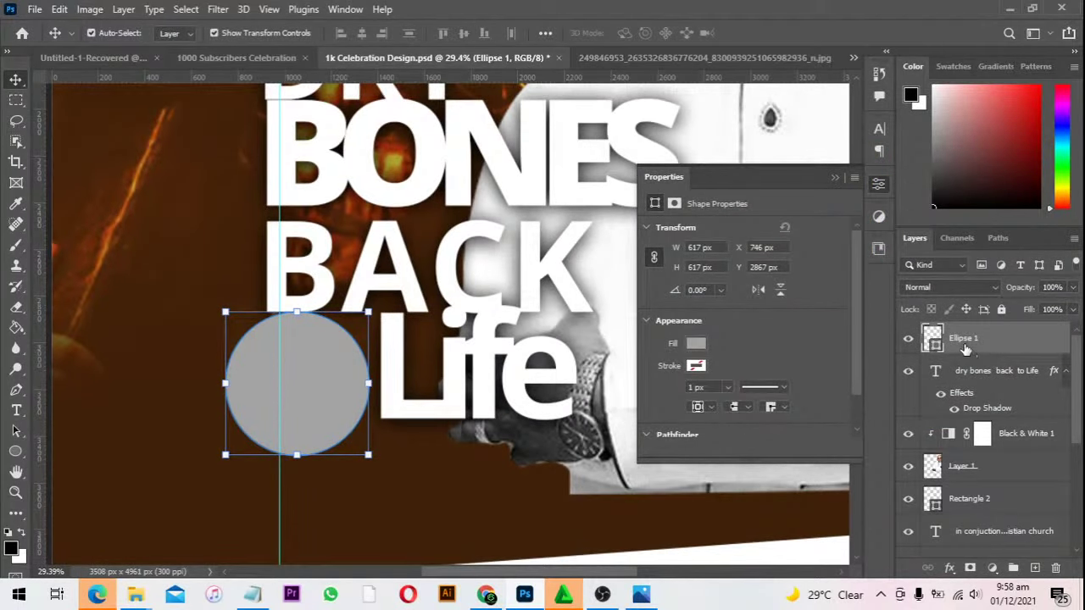
left_click_drag(965, 350, 966, 419)
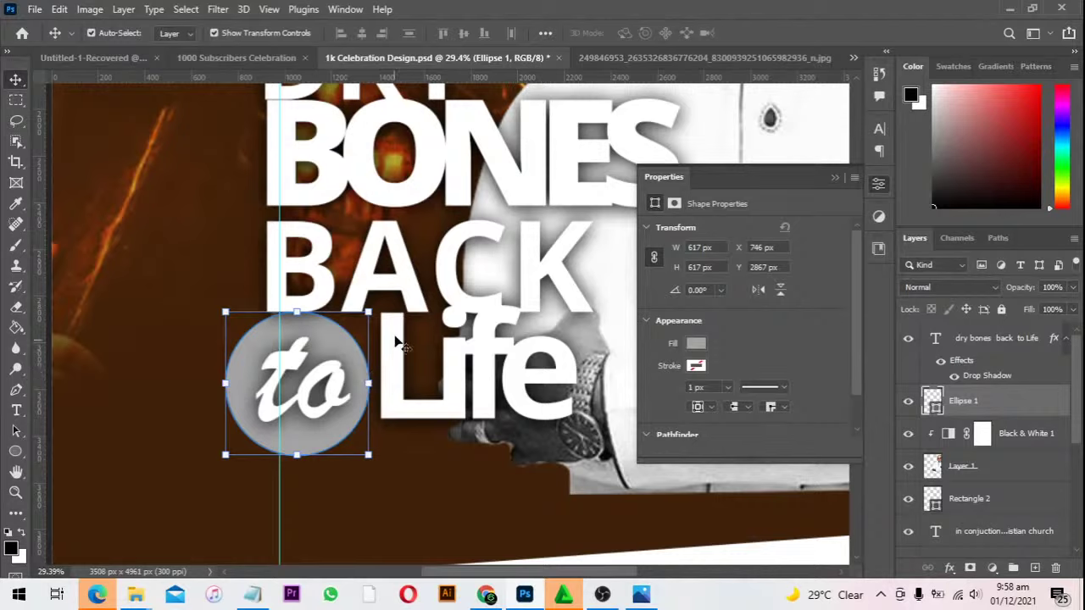
left_click(362, 321)
left_click_drag(362, 321, 364, 316)
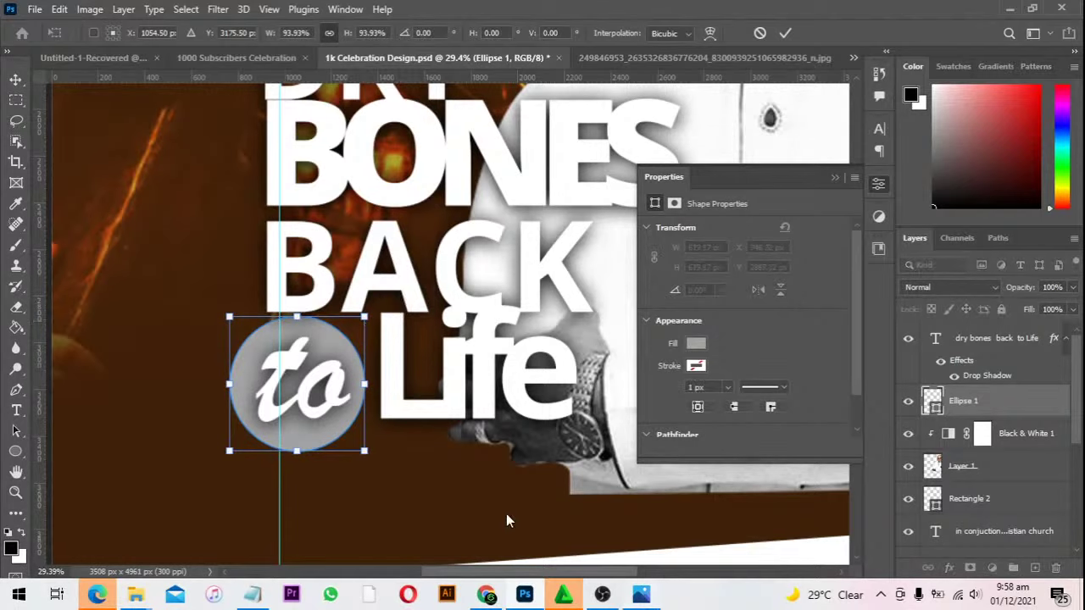
key("Return")
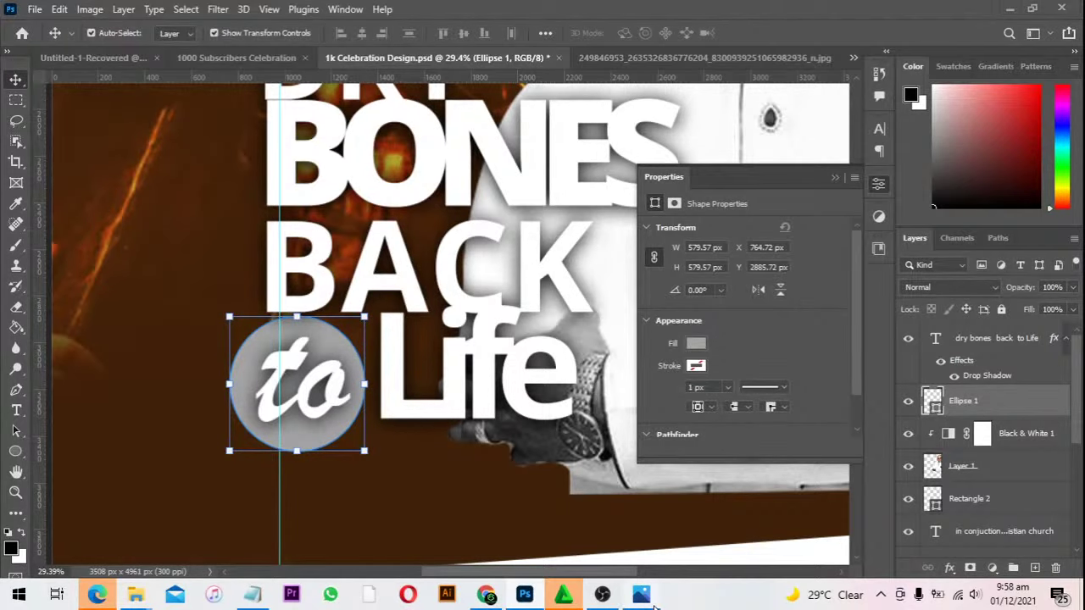
left_click(654, 605)
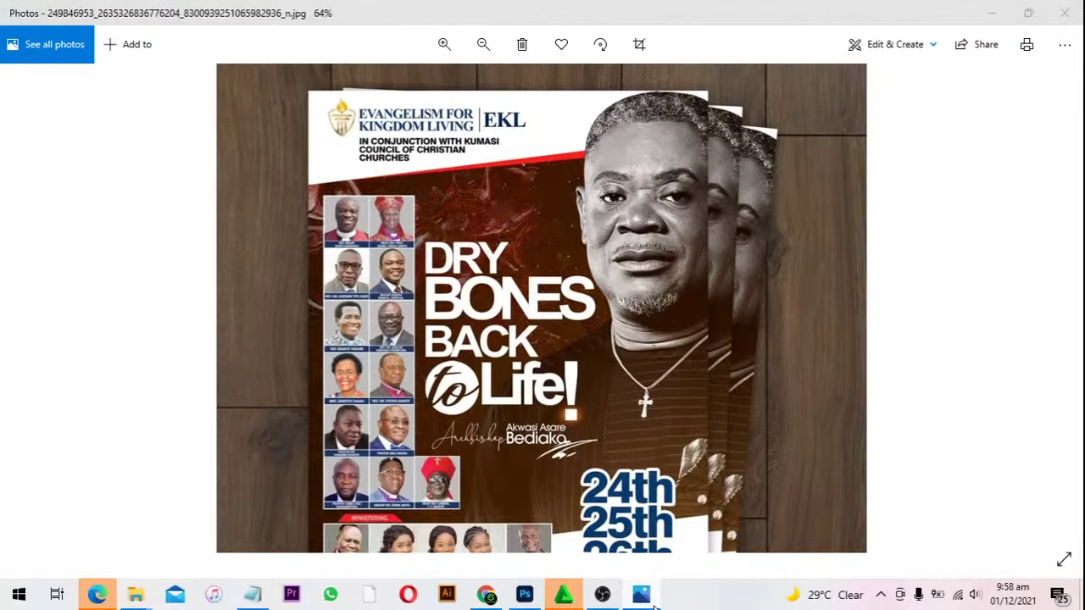
Switch from the reference flyer in Photos back to the Photoshop design
left_click(524, 595)
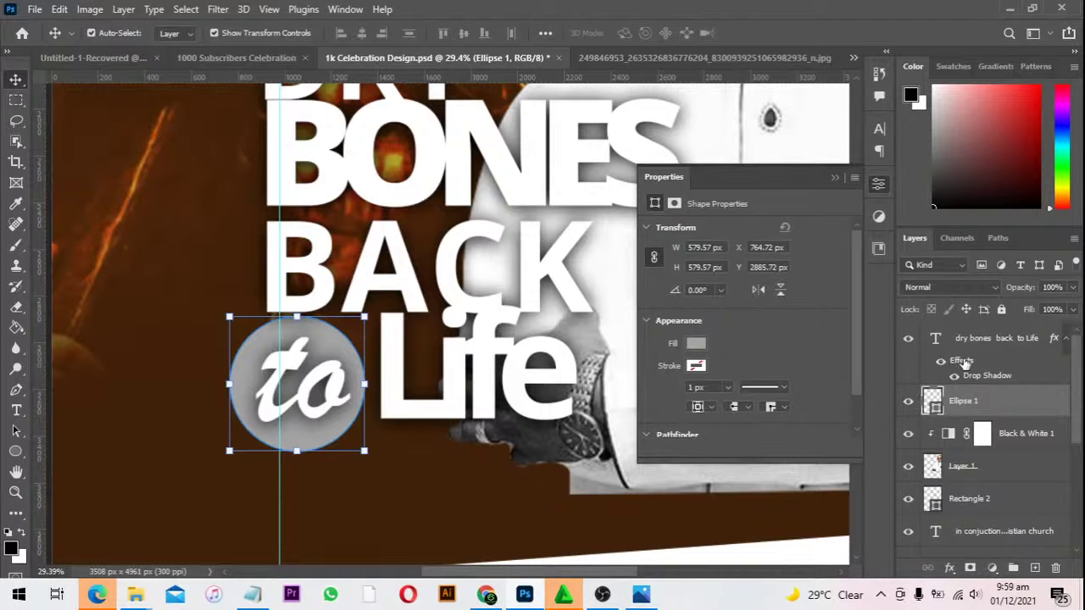
Duplicate the headline text layer, undoing an accidental move of the copy
left_click(966, 348)
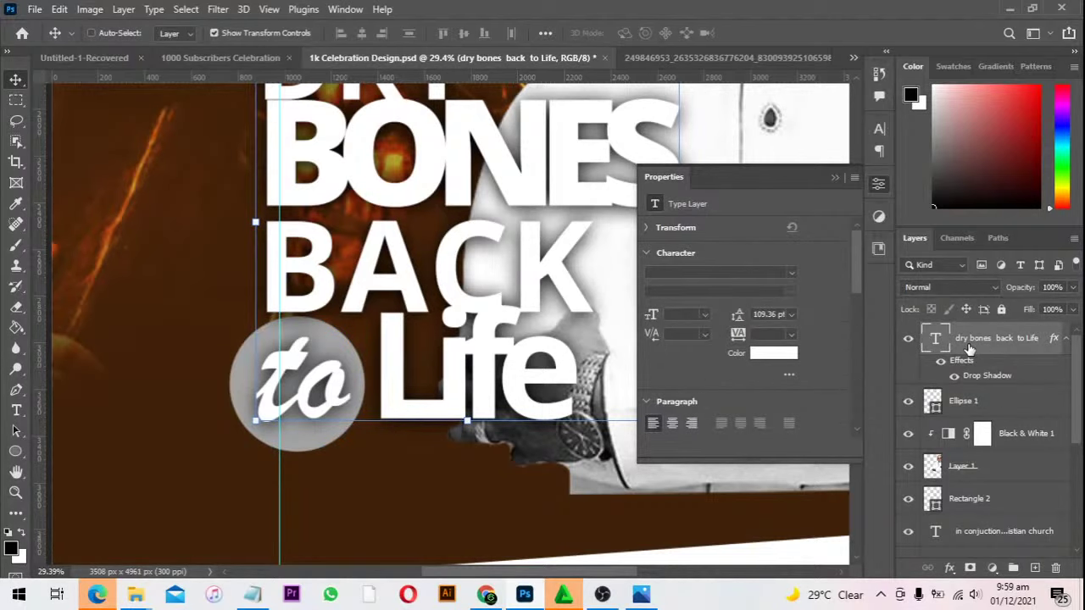
key("ctrl+j")
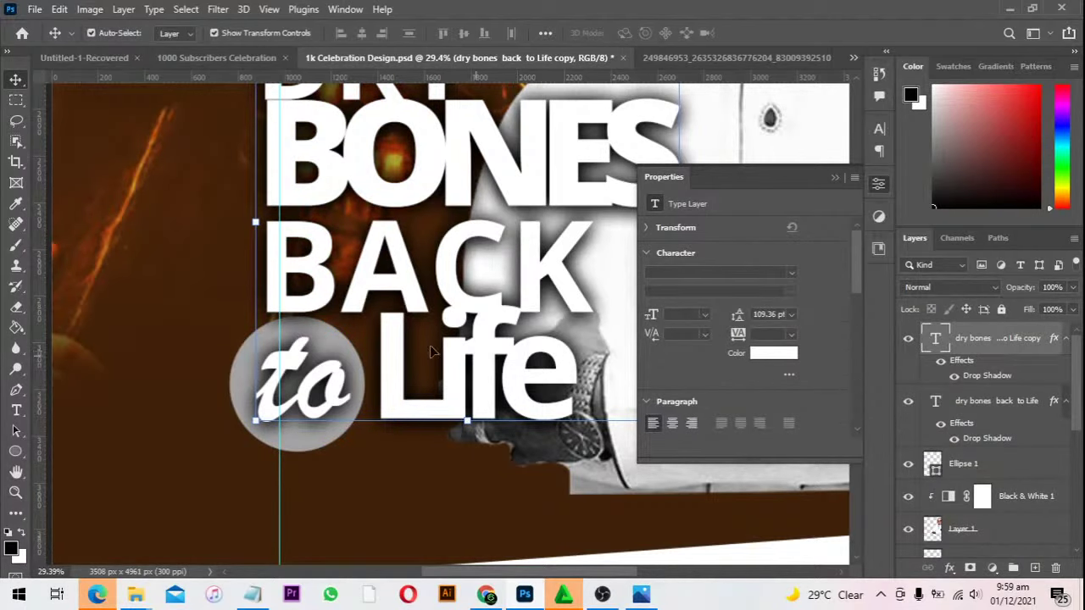
scroll(429, 345, "up", 1)
scroll(440, 344, "down", 2)
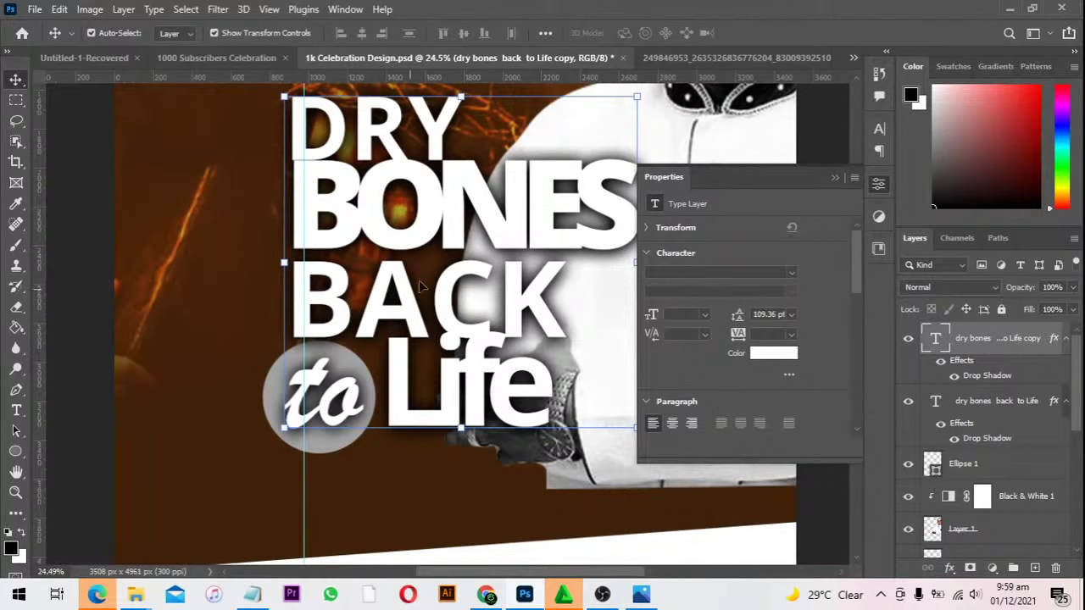
left_click_drag(436, 208, 373, 331)
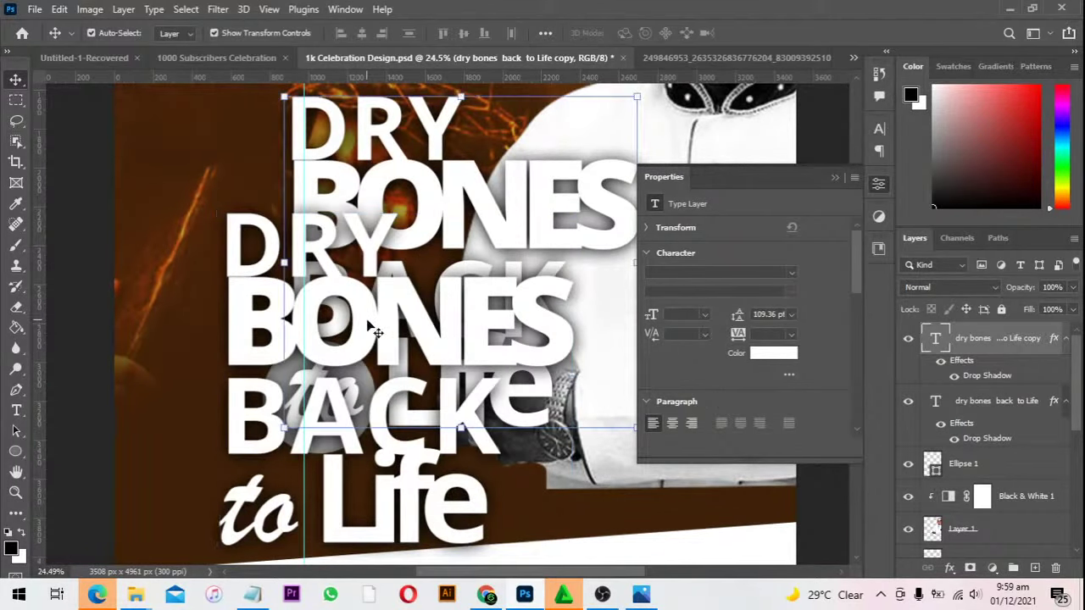
key("ctrl+z")
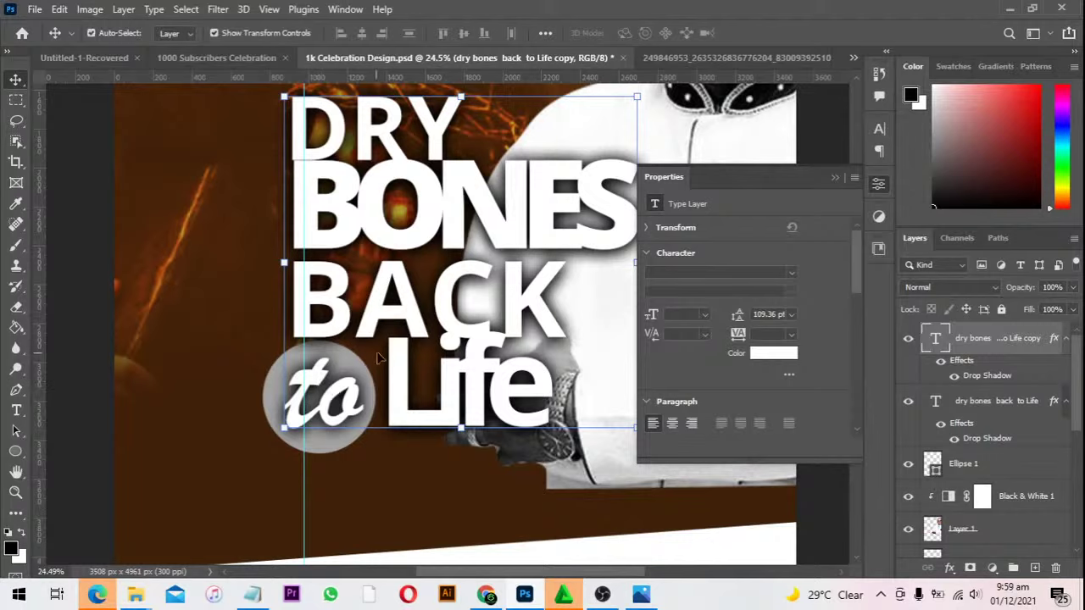
Edit the copied text layer down to just the script word 'to'
key("t")
mouse_move(542, 407)
left_mouse_down()
mouse_move(239, 272)
mouse_move(201, 198)
left_mouse_up()
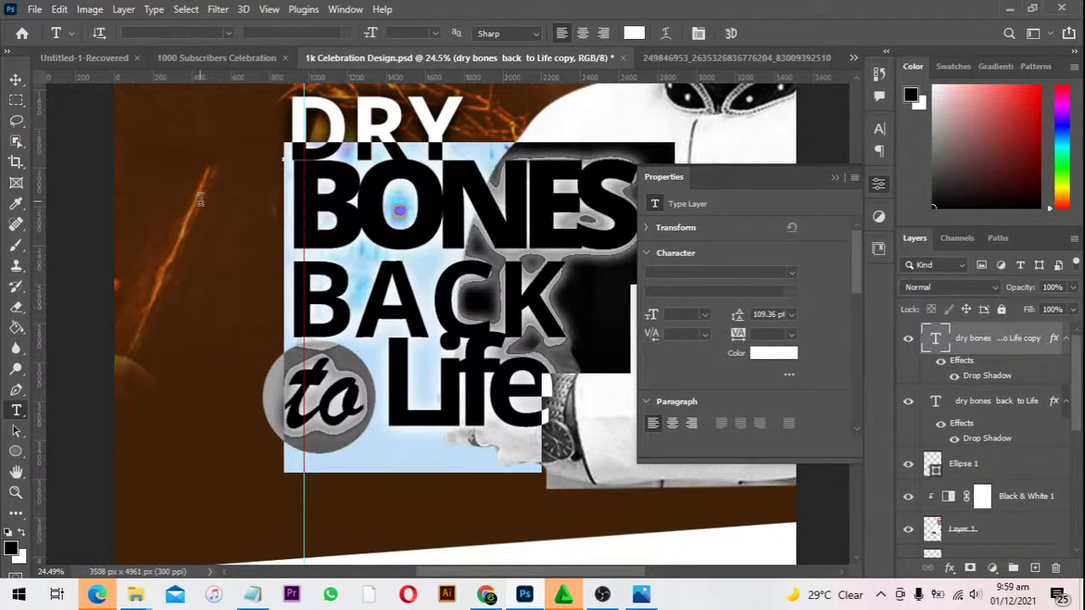
left_click(285, 161)
key("ctrl+a")
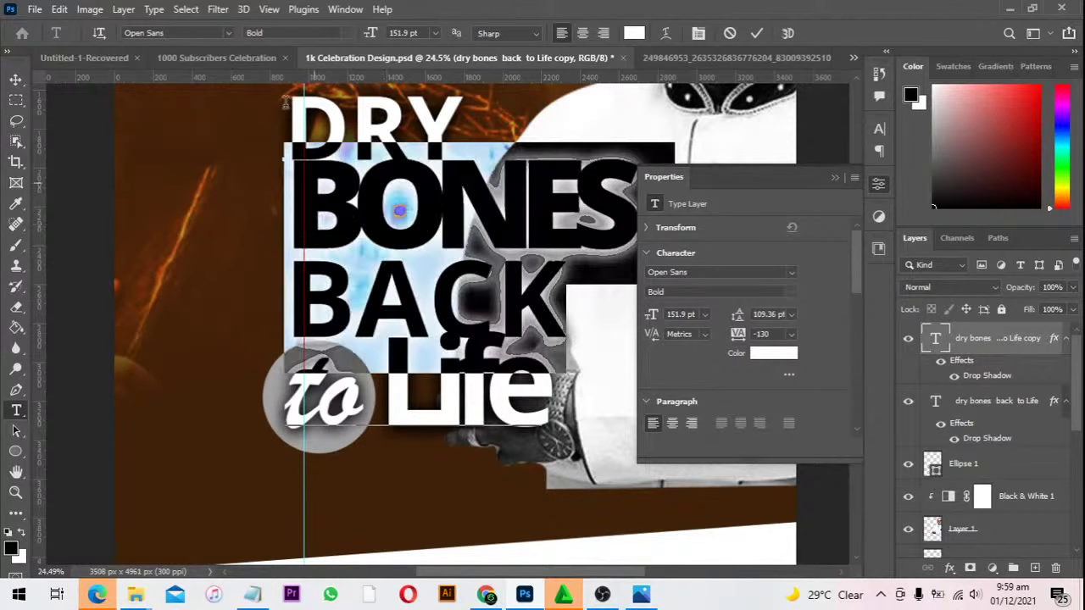
key("Left")
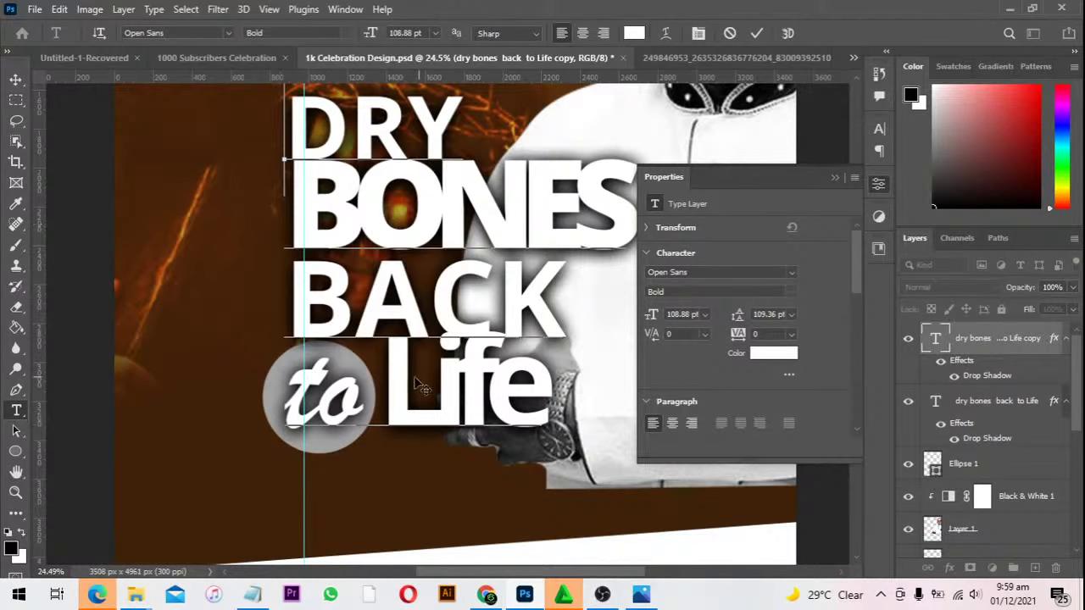
left_click(392, 380, "shift")
key("Delete")
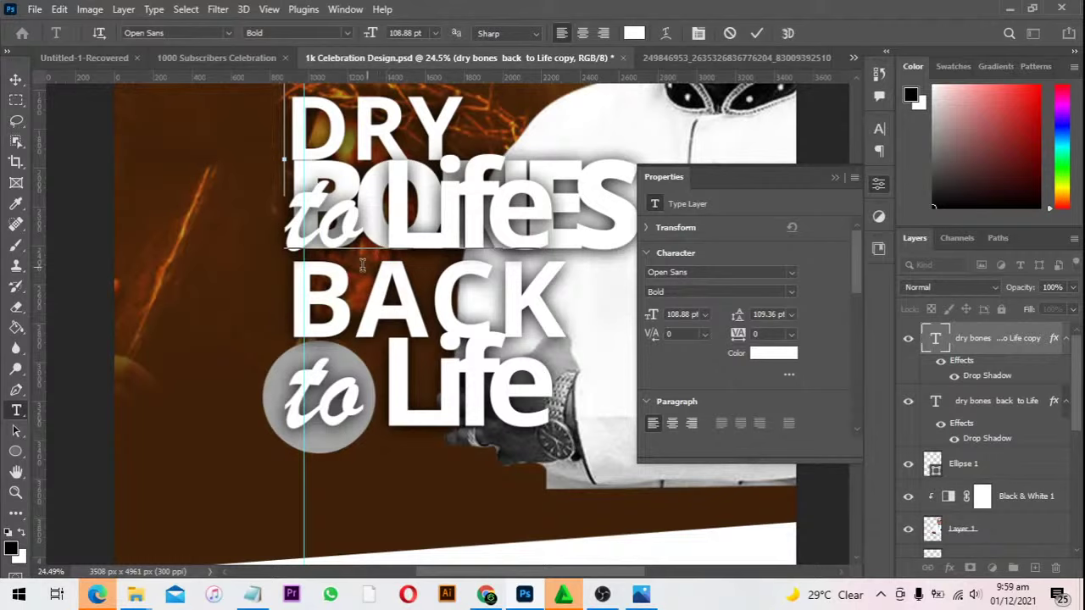
left_click_drag(378, 196, 592, 223)
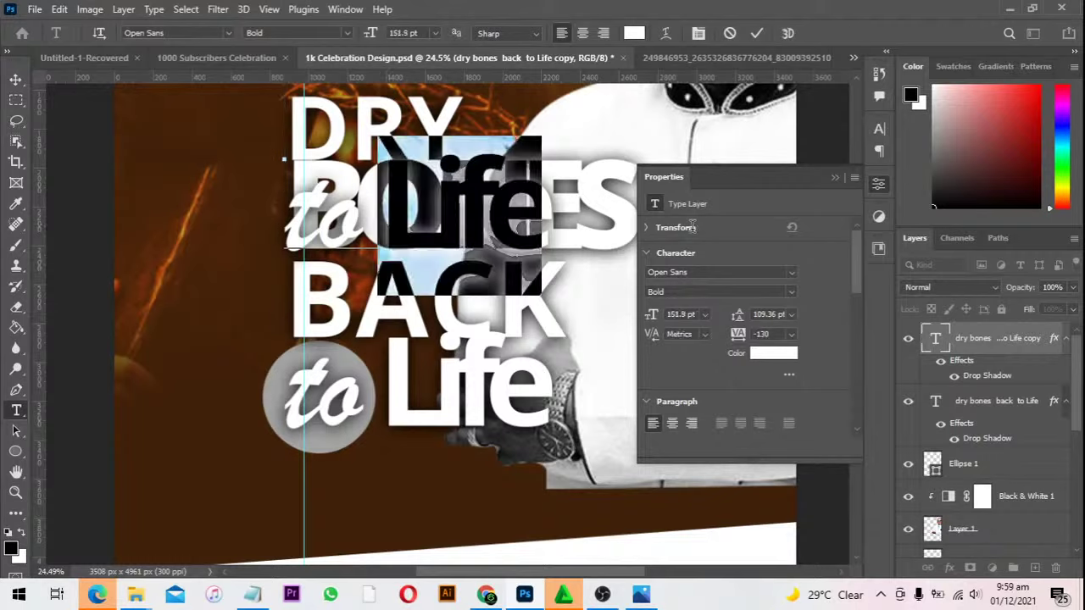
key("BackSpace")
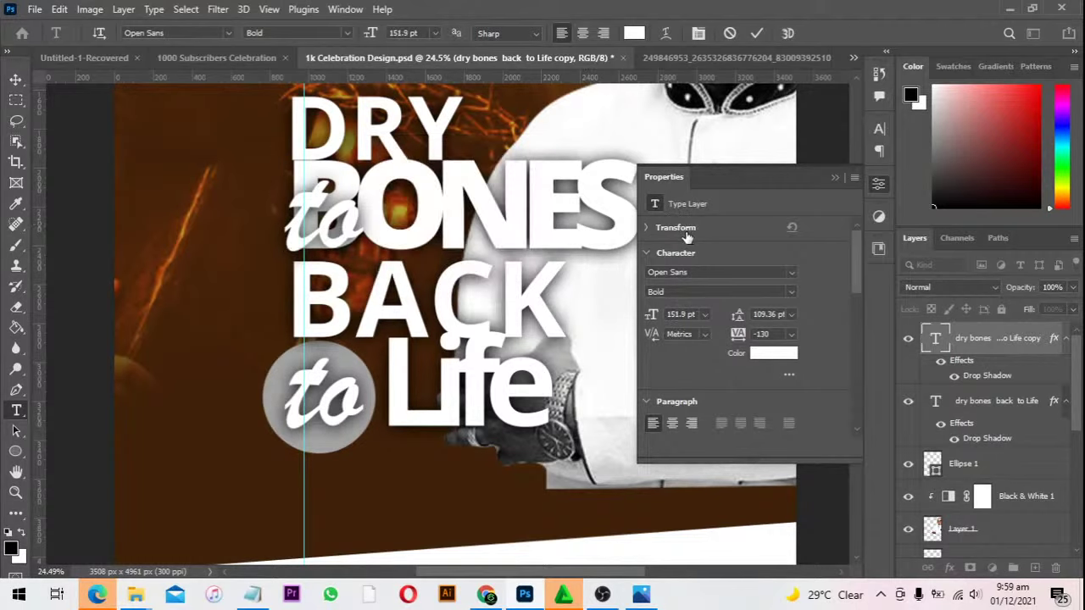
key("Escape")
key("v")
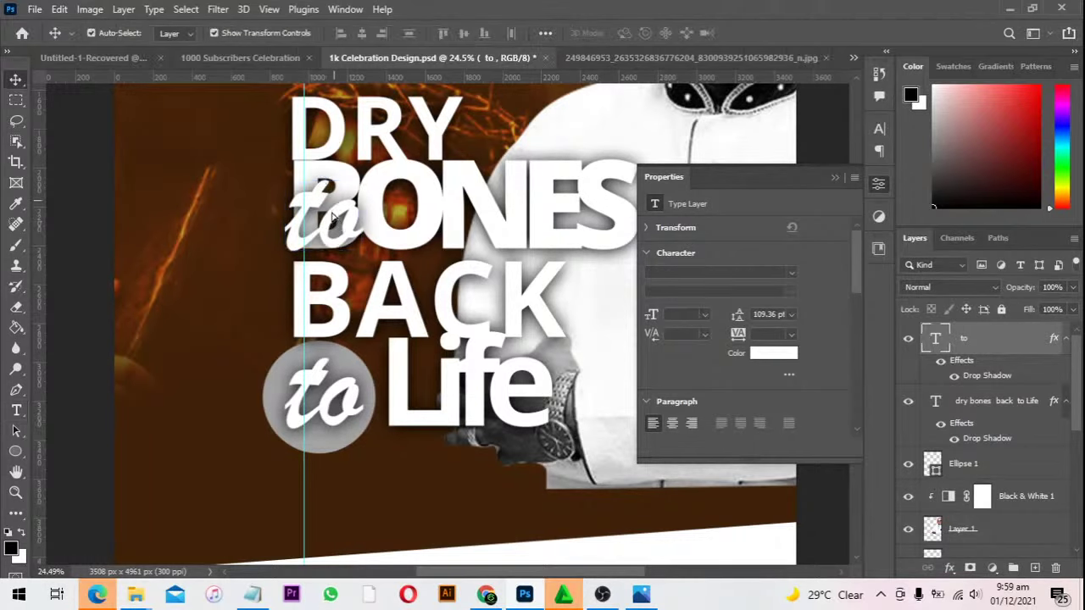
Move the 'to' layer into the grey circle and nudge it up slightly
left_click_drag(333, 216, 336, 386)
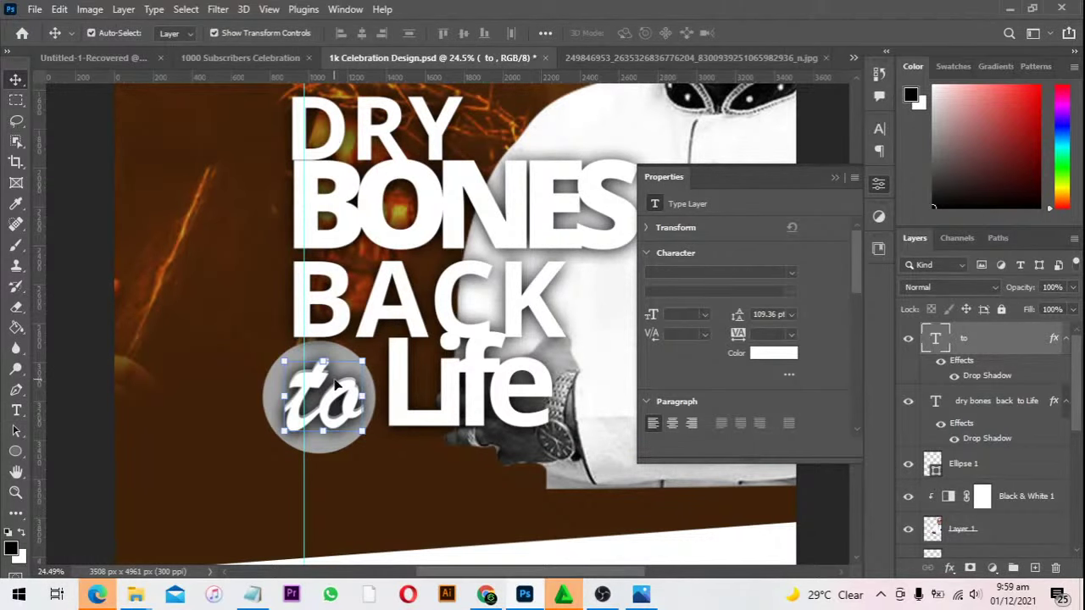
scroll(336, 386, "up", 1)
scroll(347, 398, "up", 1)
scroll(360, 415, "up", 1)
scroll(377, 437, "up", 1)
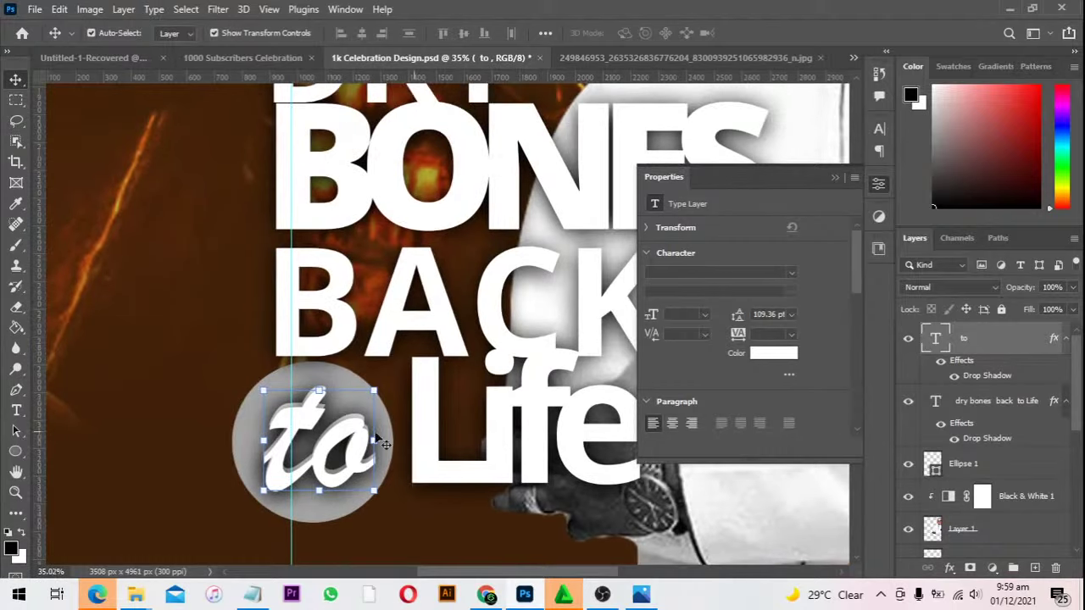
scroll(384, 445, "down", 1)
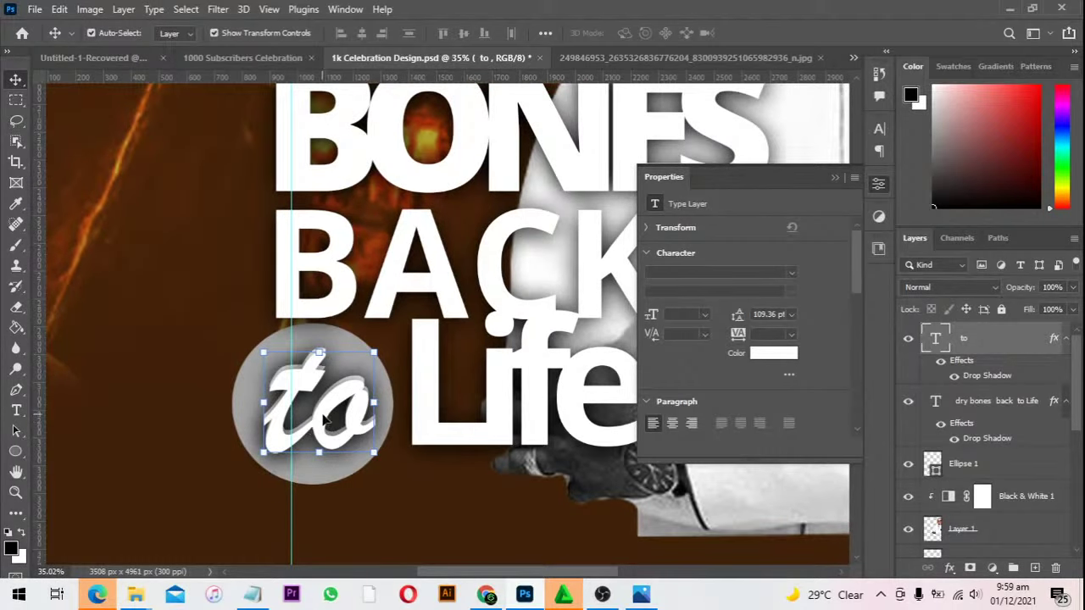
key("Up")
key("Up")
key("Up")
key("Up")
key("Up")
key("Up")
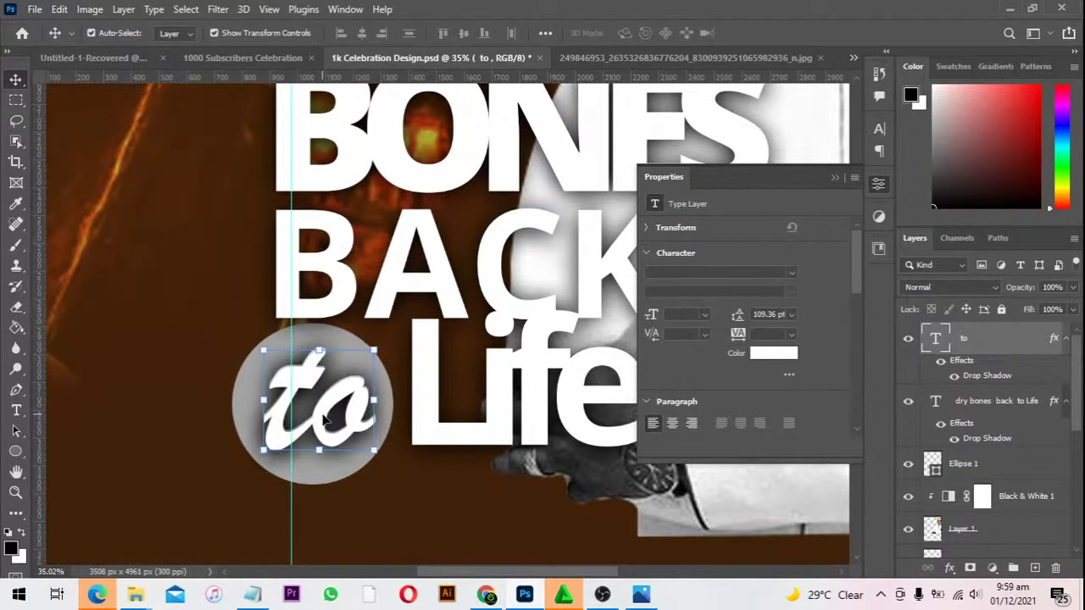
key("Up")
key("Up")
key("Up")
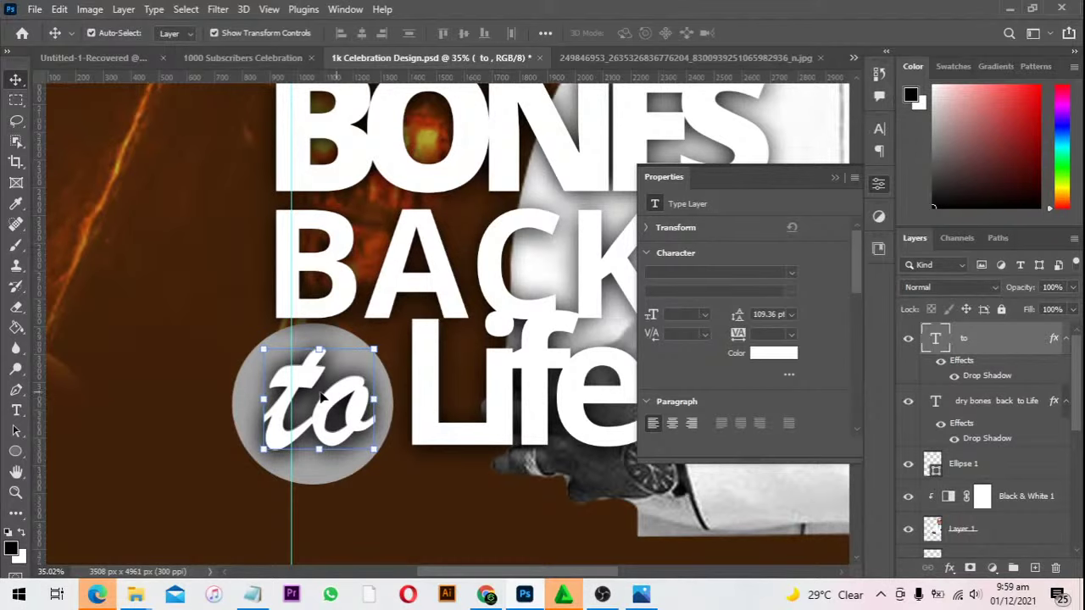
scroll(326, 418, "down", 1)
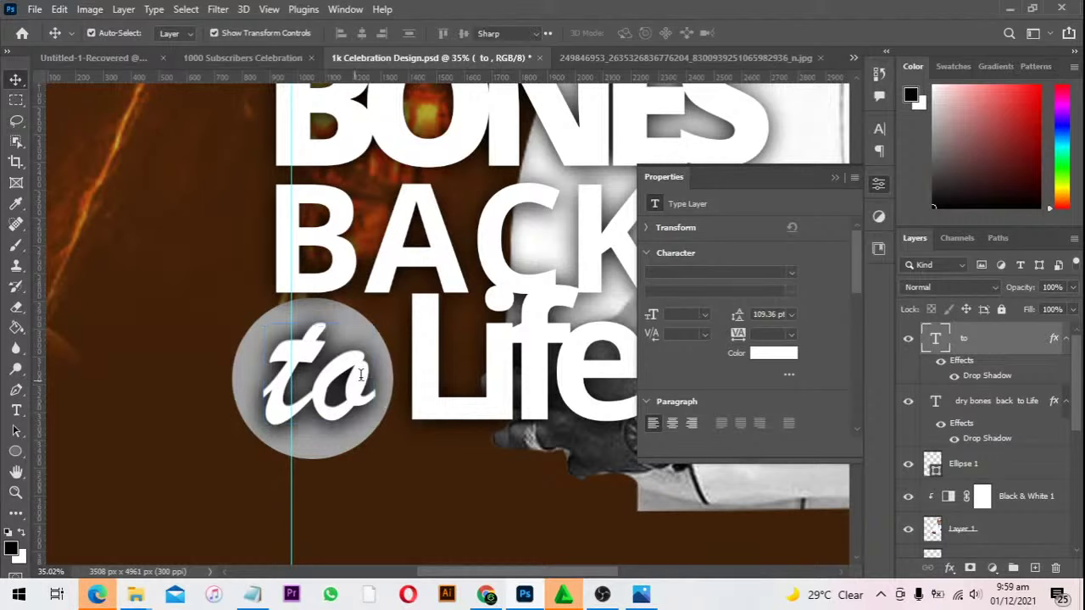
Delete 'to' and its extra space from the main headline, leaving 'dry bones back Life'
double_click(465, 356)
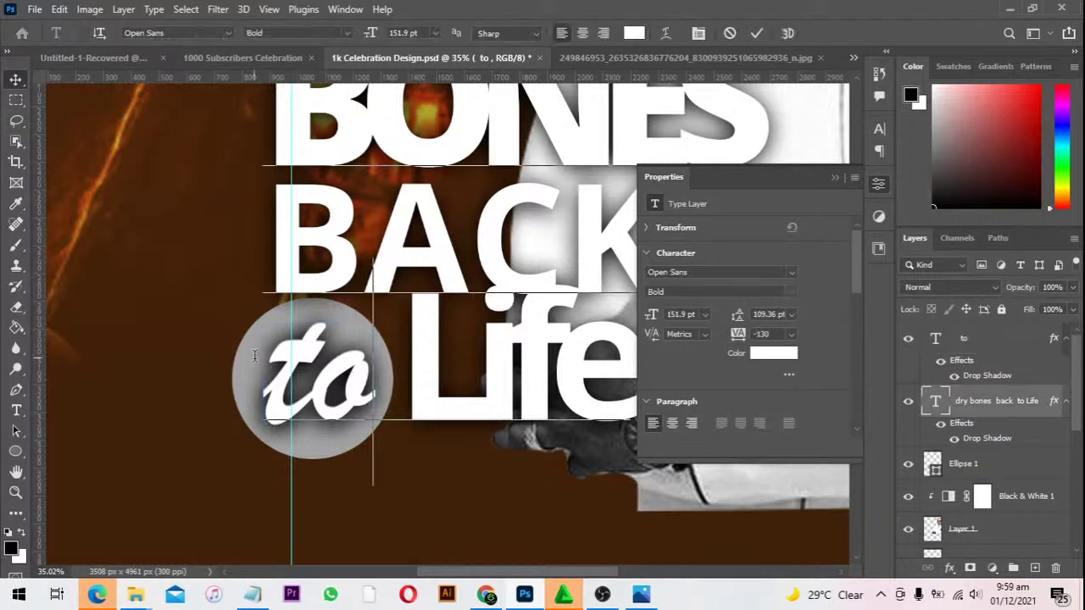
double_click(291, 359)
key("BackSpace")
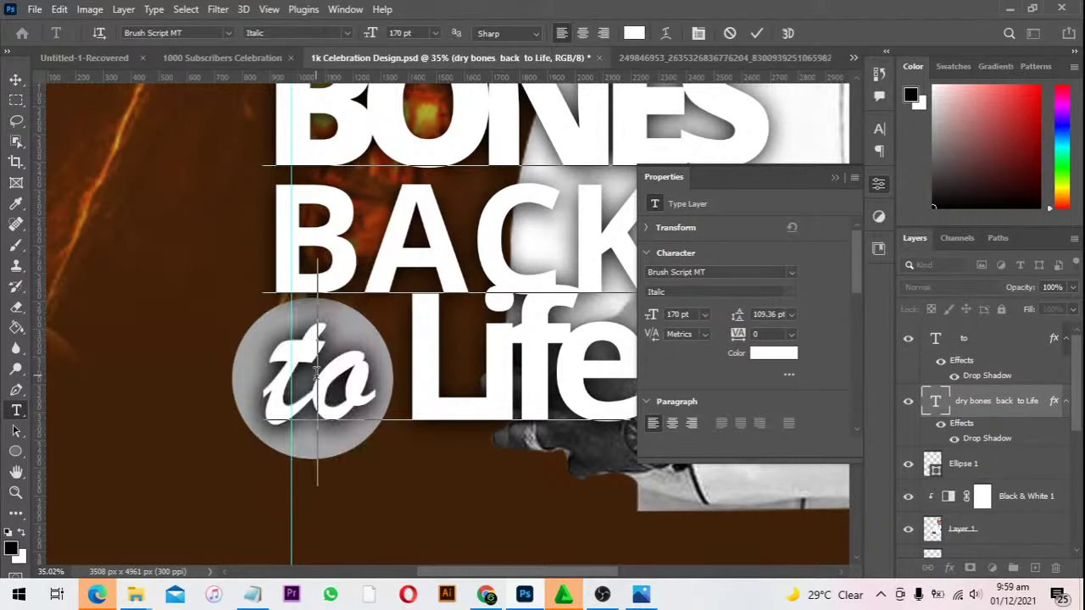
key("BackSpace")
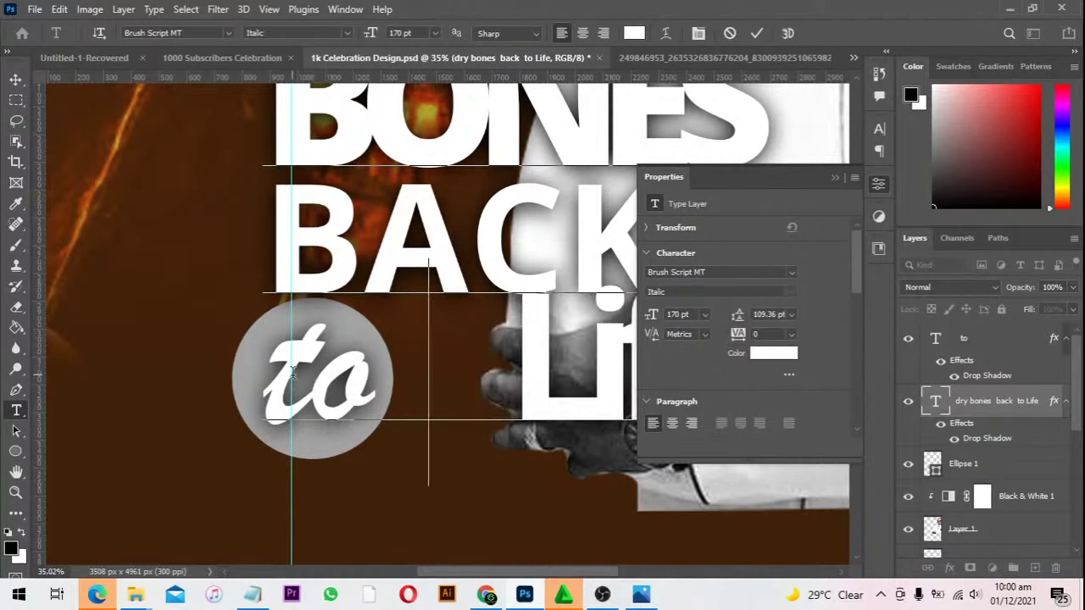
key("BackSpace")
key("ctrl+Return")
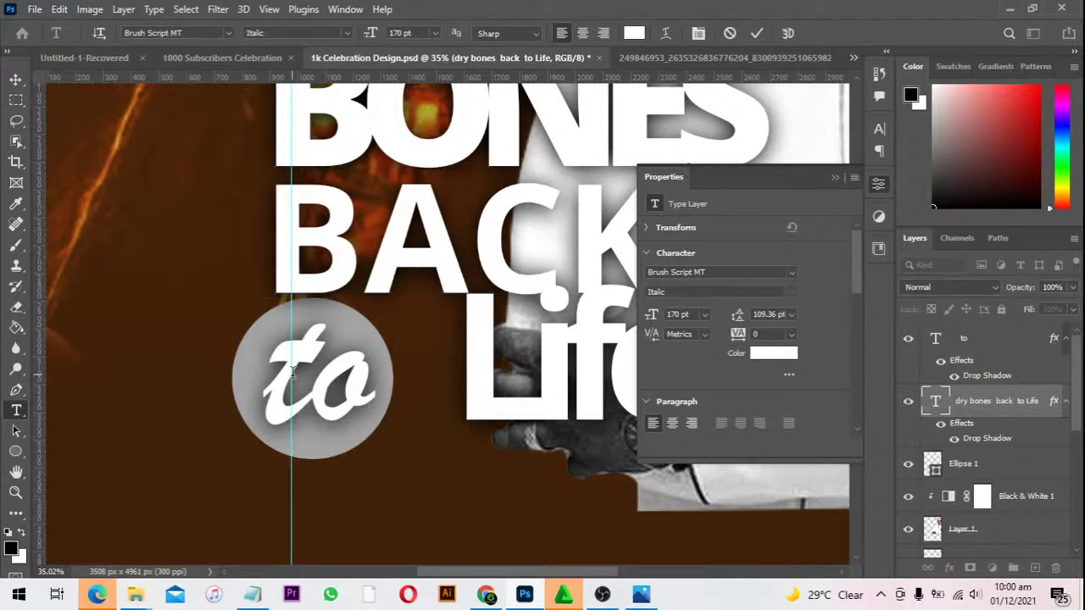
key("v")
left_click(348, 377)
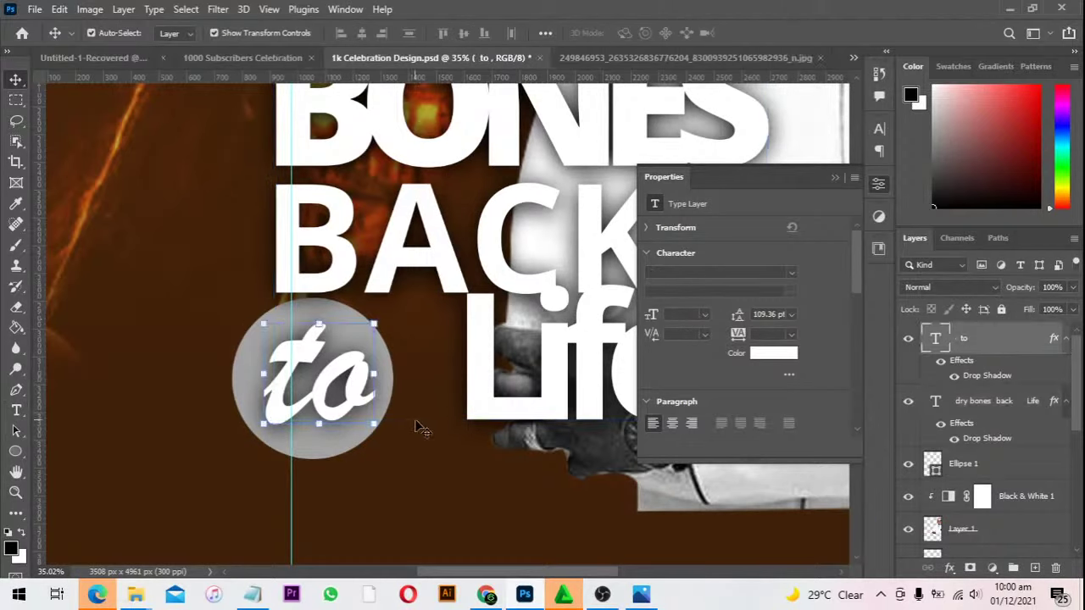
Load the outline of the script 'to' text layer as a selection
left_click(966, 464)
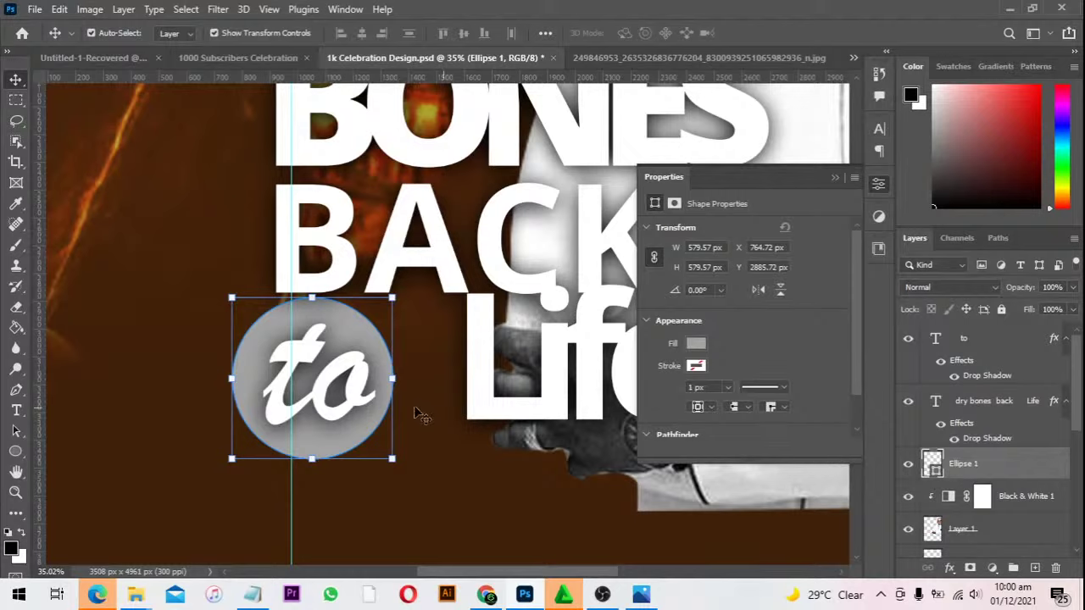
left_click(336, 366)
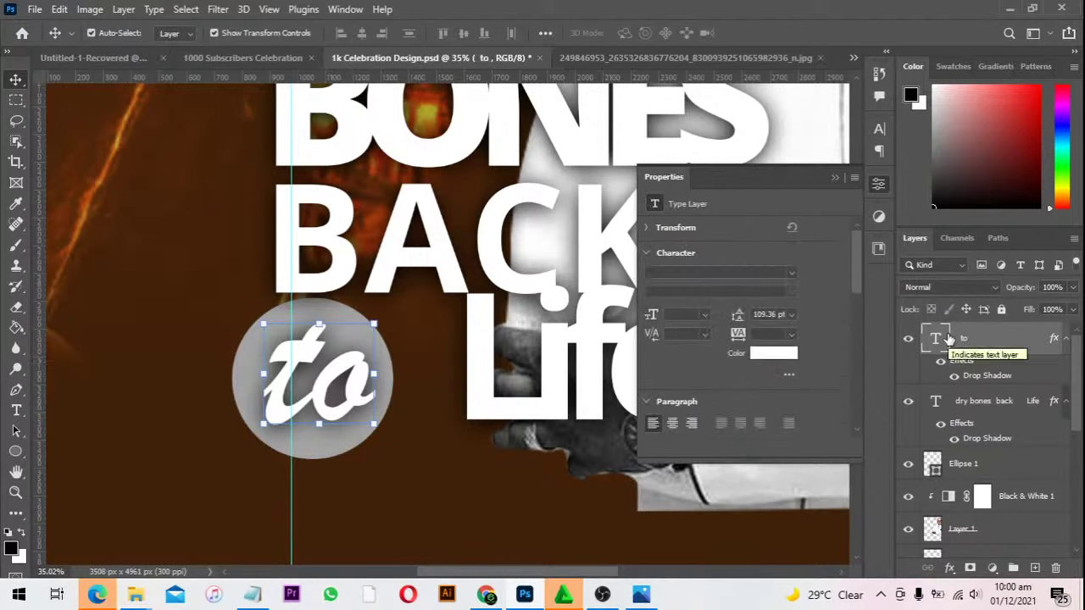
left_click_drag(948, 339, 932, 348)
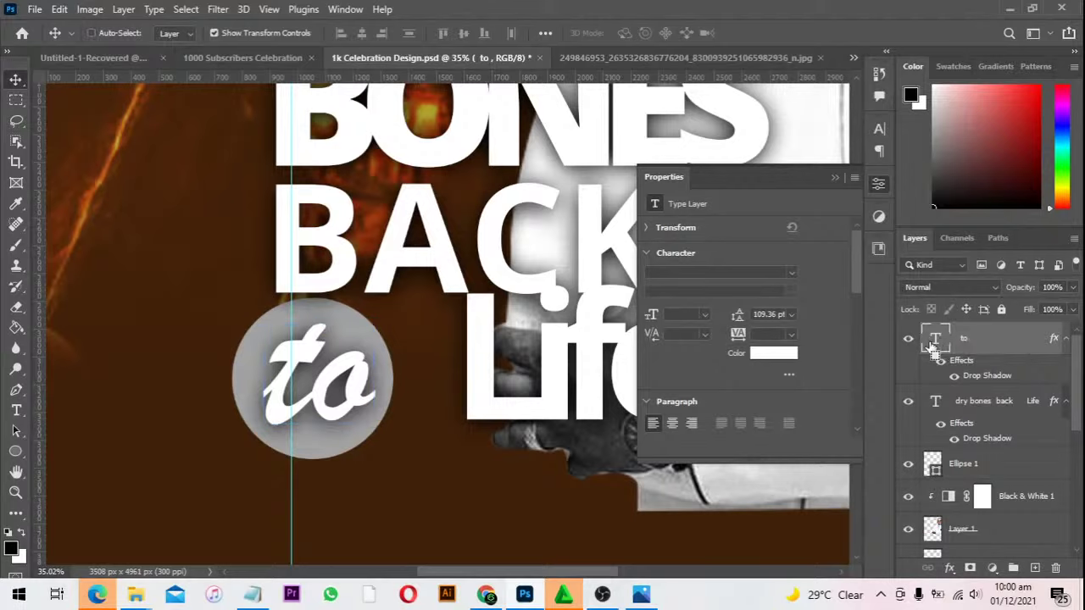
left_click(932, 348, "ctrl")
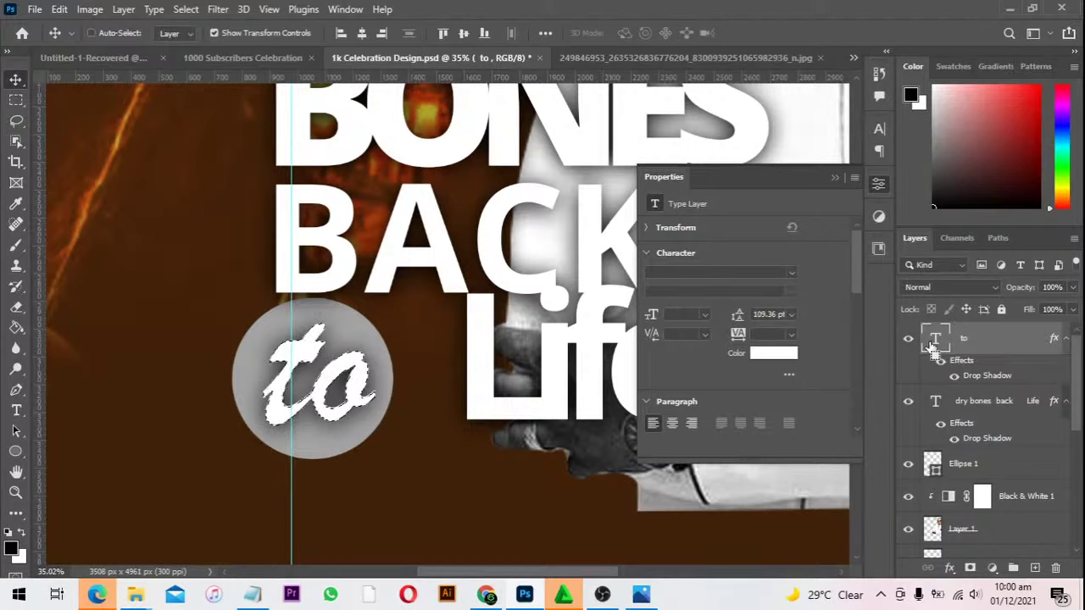
key("ctrl")
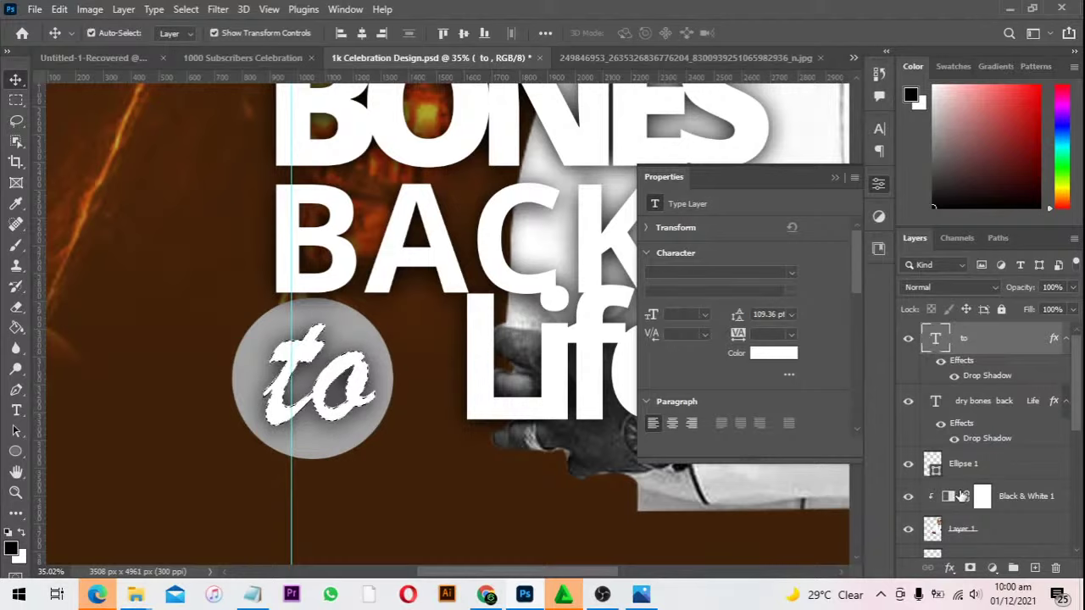
Mask the grey Ellipse 1 circle so 'to' is cut out, then hide the 'to' text layer
left_click(976, 468)
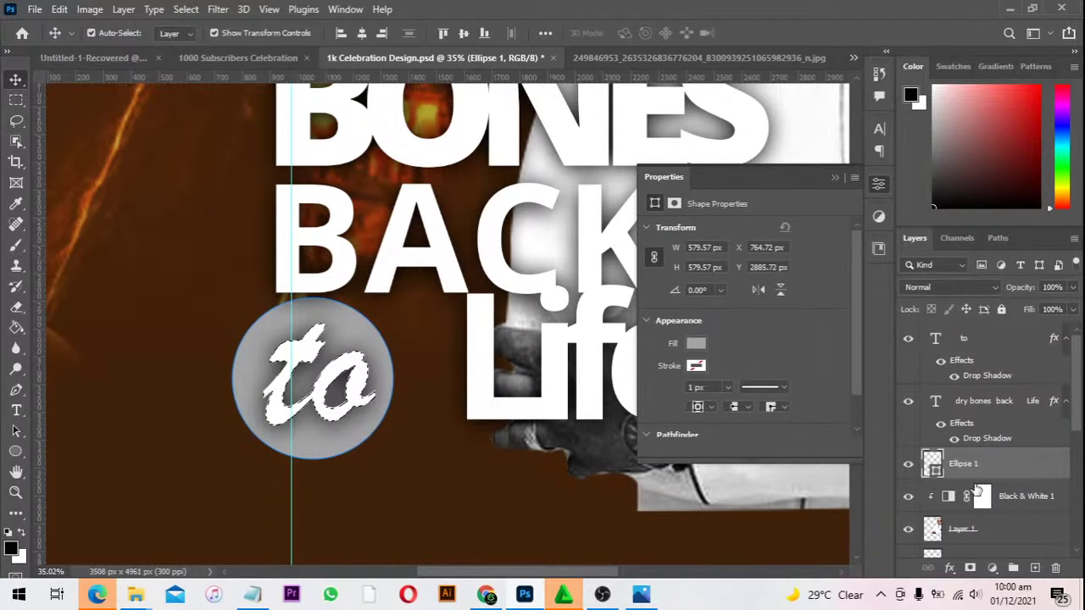
left_click(969, 570)
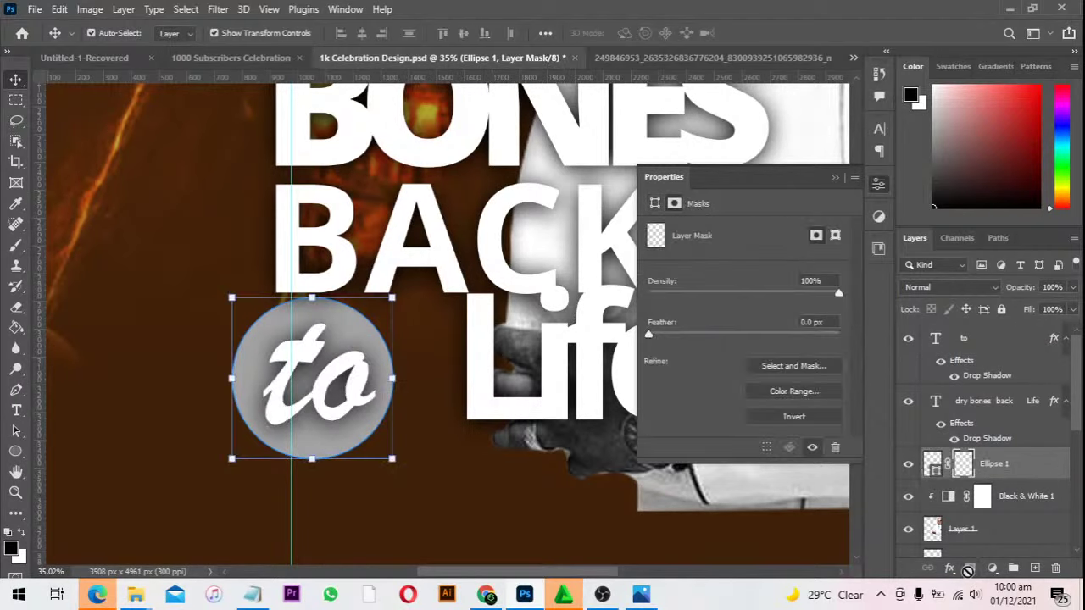
key("ctrl+i")
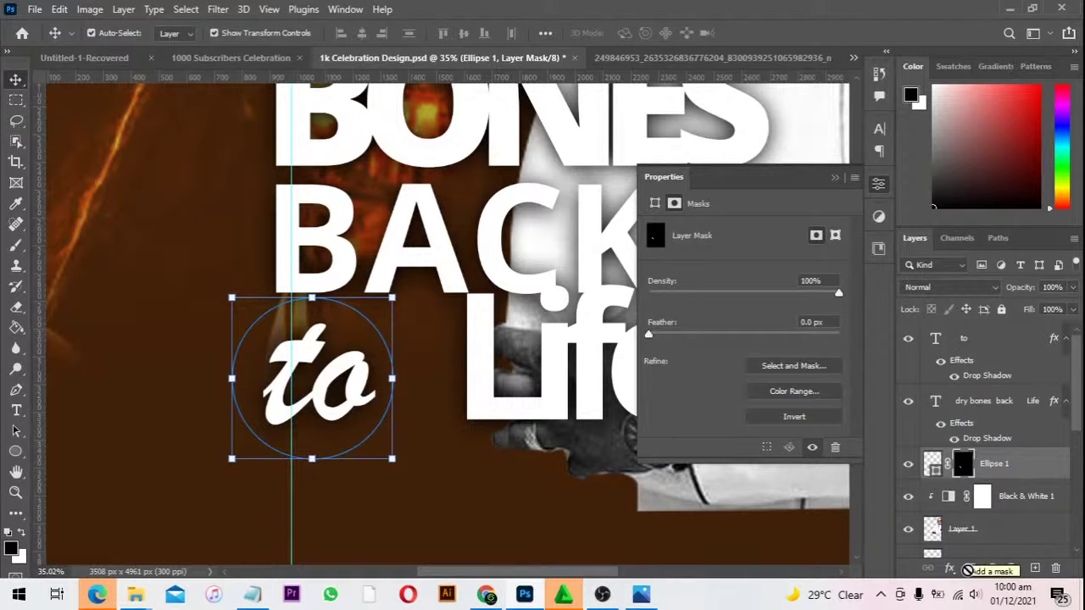
key("ctrl")
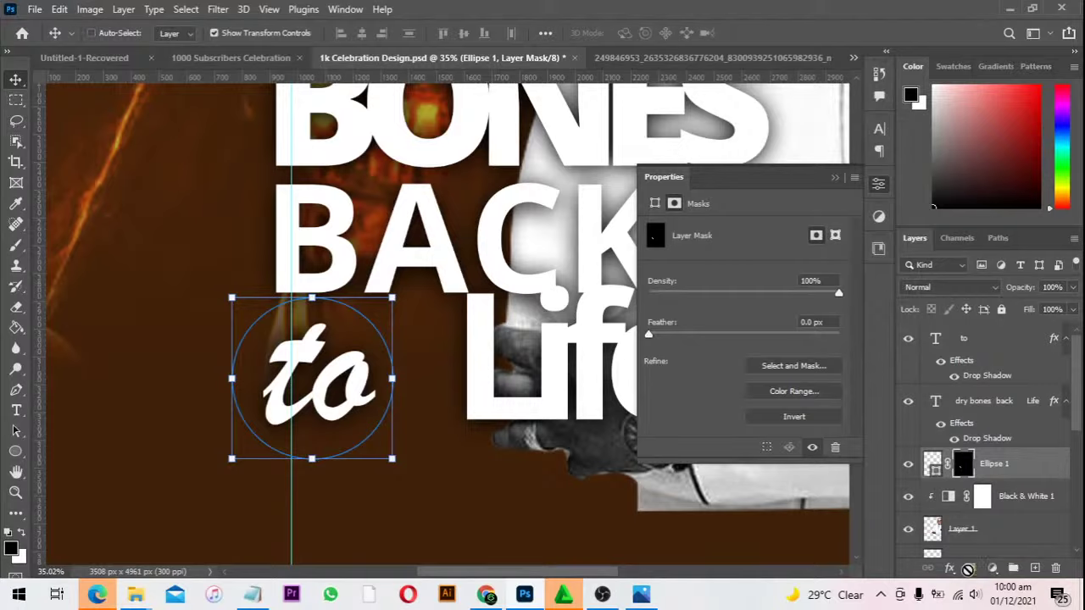
key("ctrl+i")
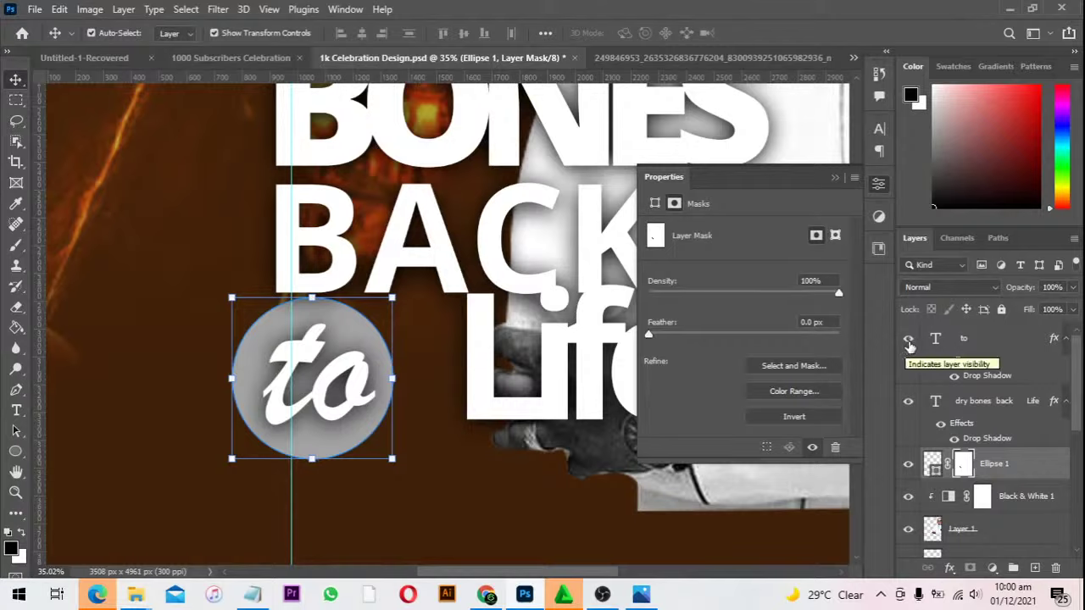
left_click(908, 340)
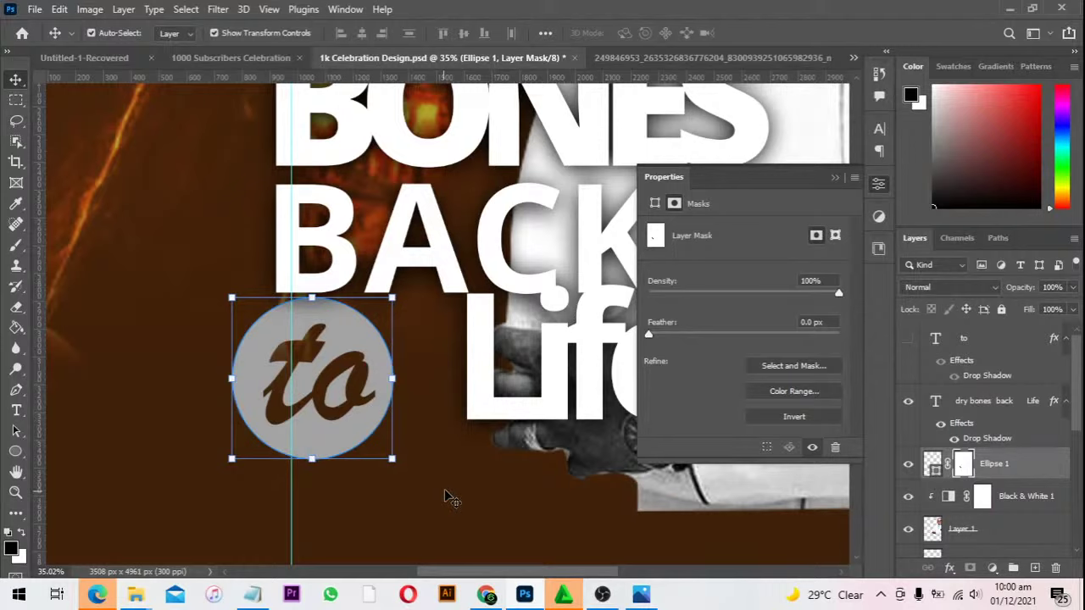
Check the reference flyer, then nudge the grey 'to' circle slightly up and right beside Life
scroll(445, 497, "down", 3)
scroll(441, 497, "down", 1)
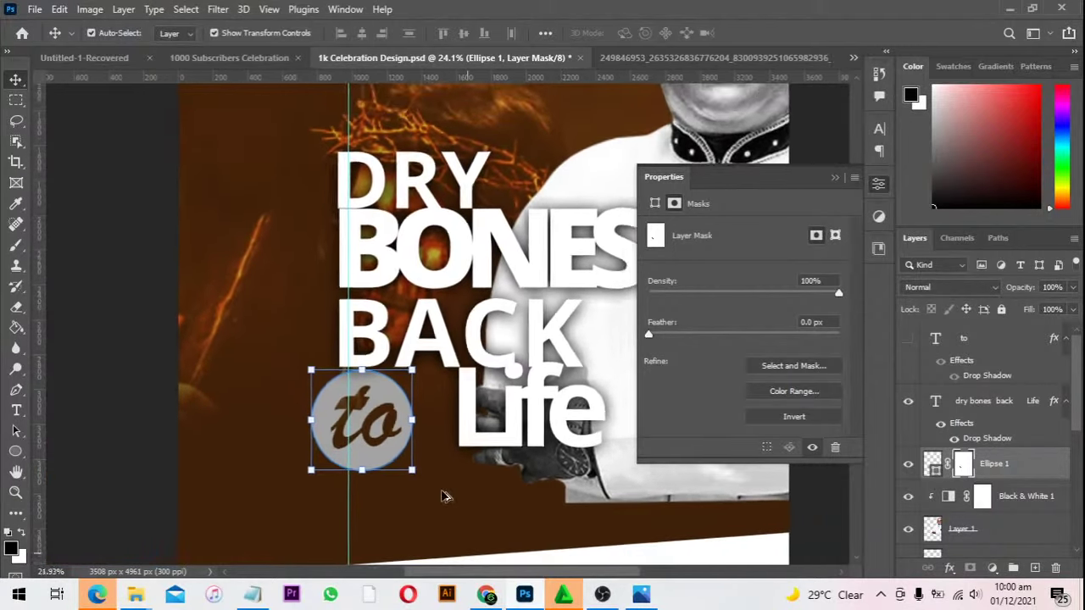
left_click(641, 595)
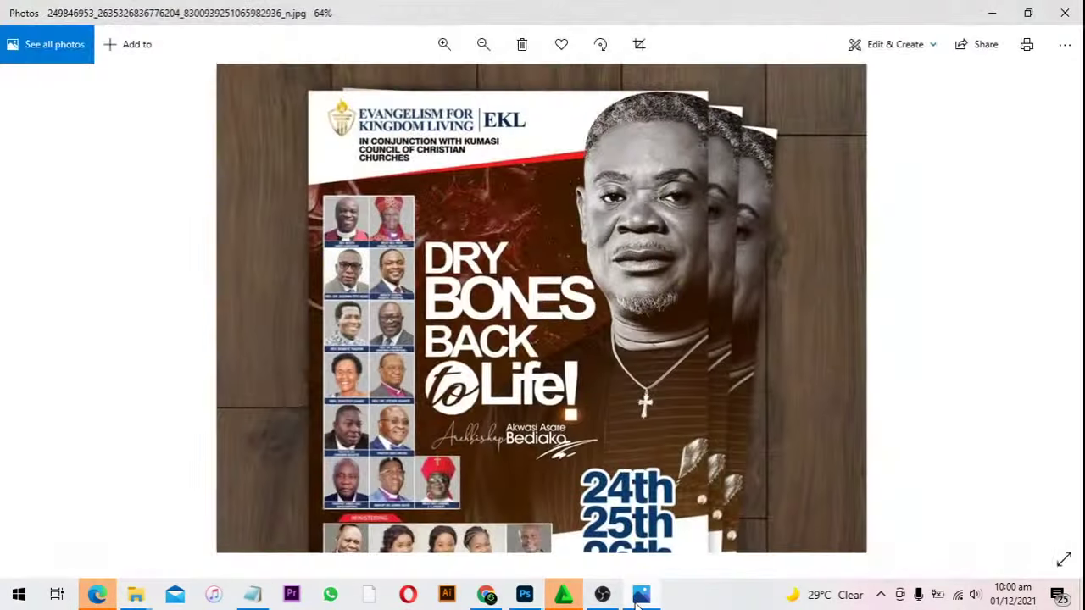
left_click(641, 595)
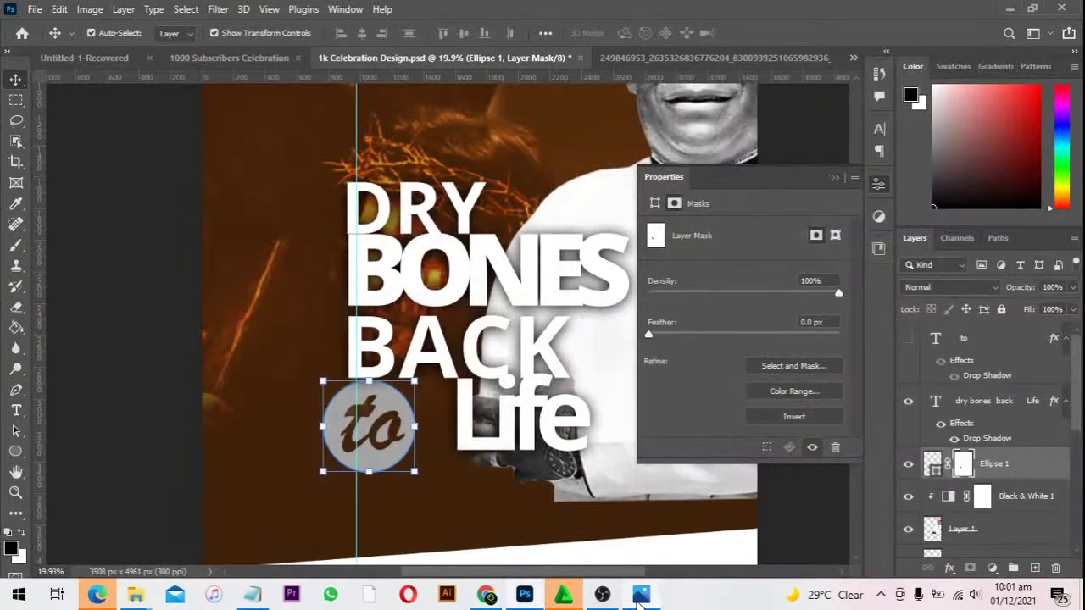
scroll(368, 404, "up", 2)
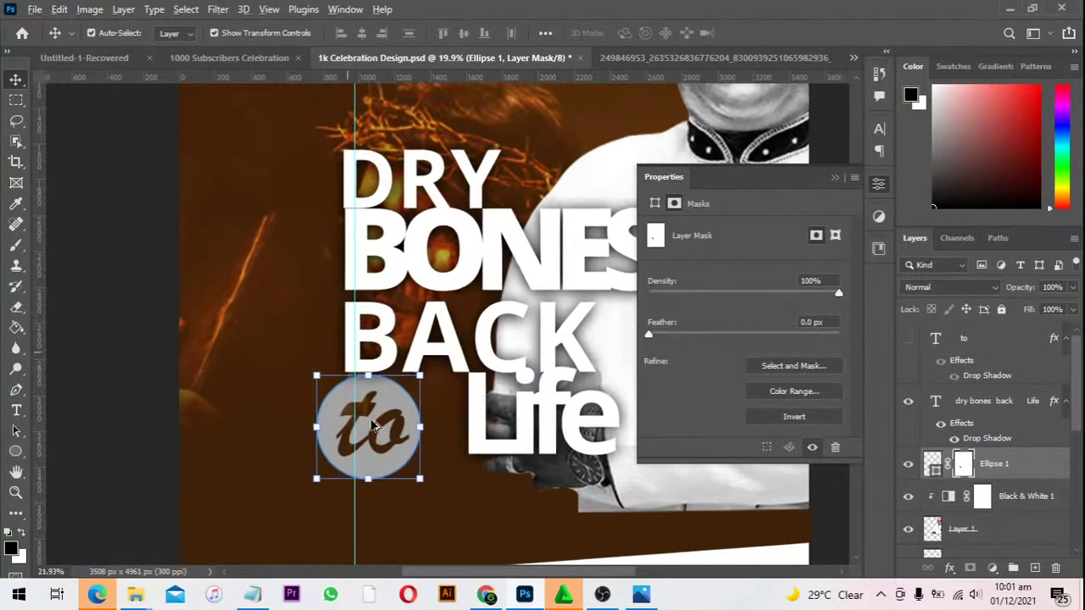
left_click_drag(388, 413, 413, 405)
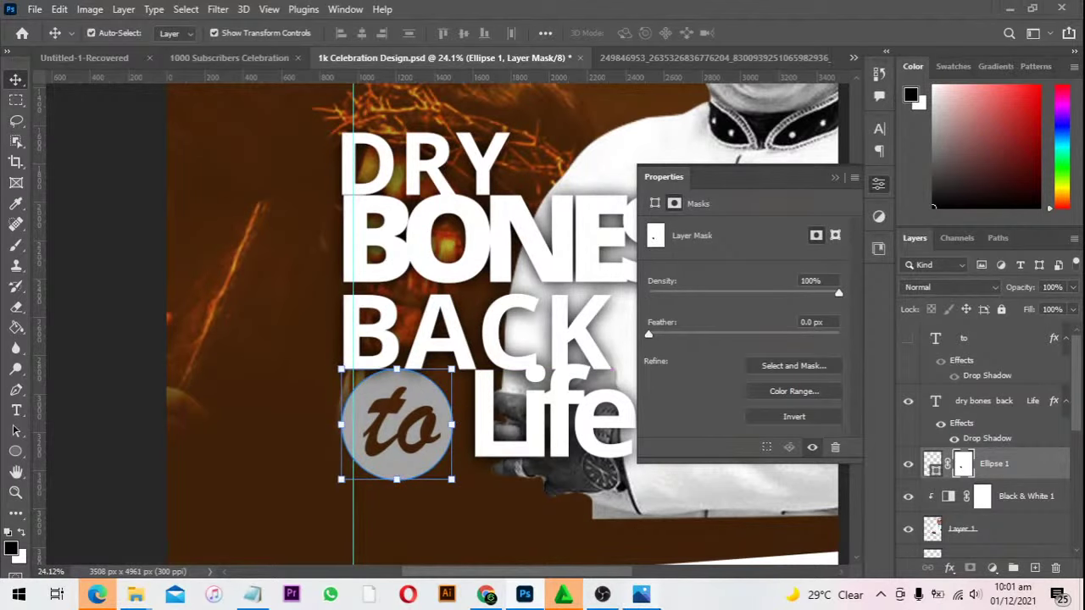
key("alt+Tab")
key("alt+Tab")
Inspect the Ellipse 1 circle's fill colour and toggle its mask off and back on
left_click(933, 466)
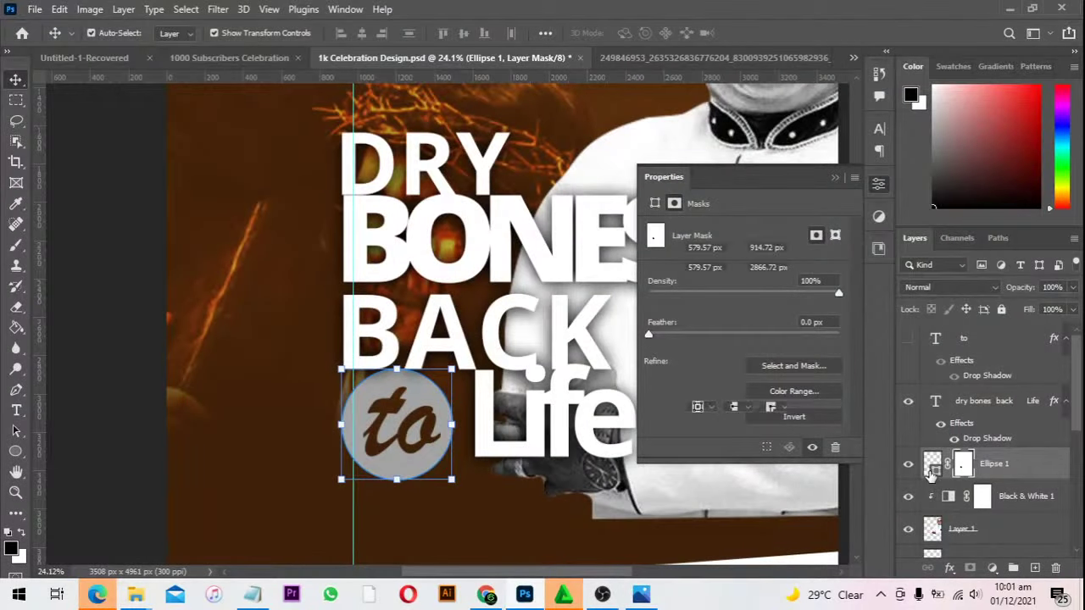
double_click(933, 466)
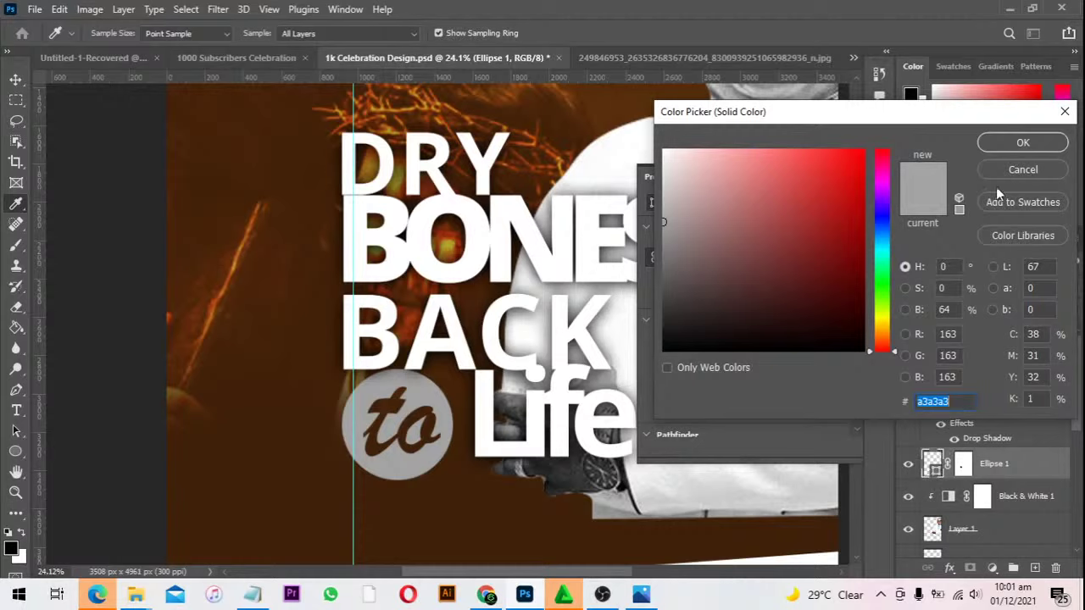
left_click(999, 176)
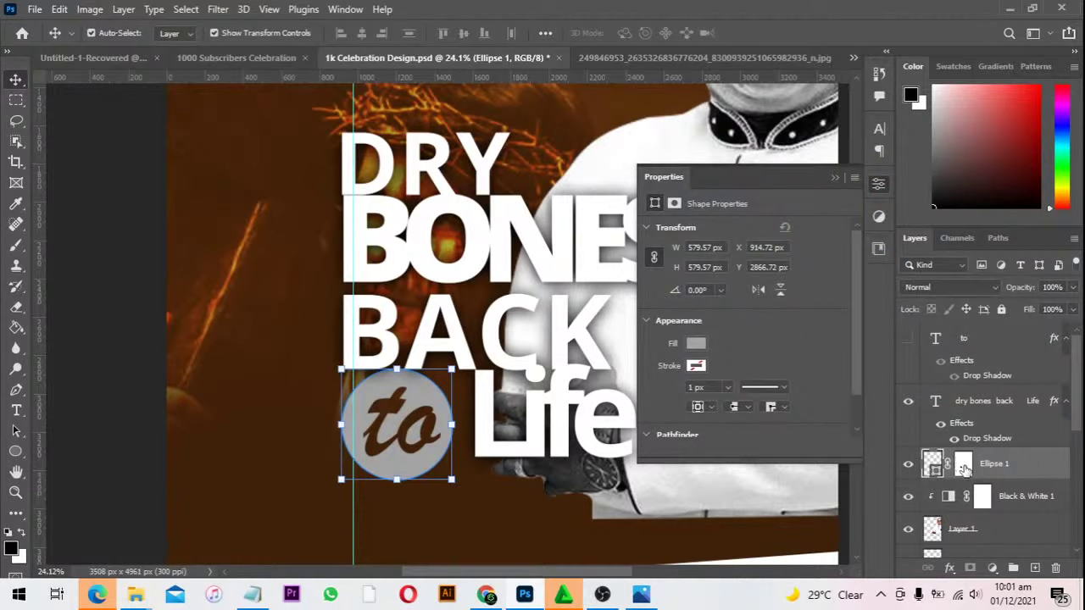
left_click(965, 470)
left_click(963, 472, "shift")
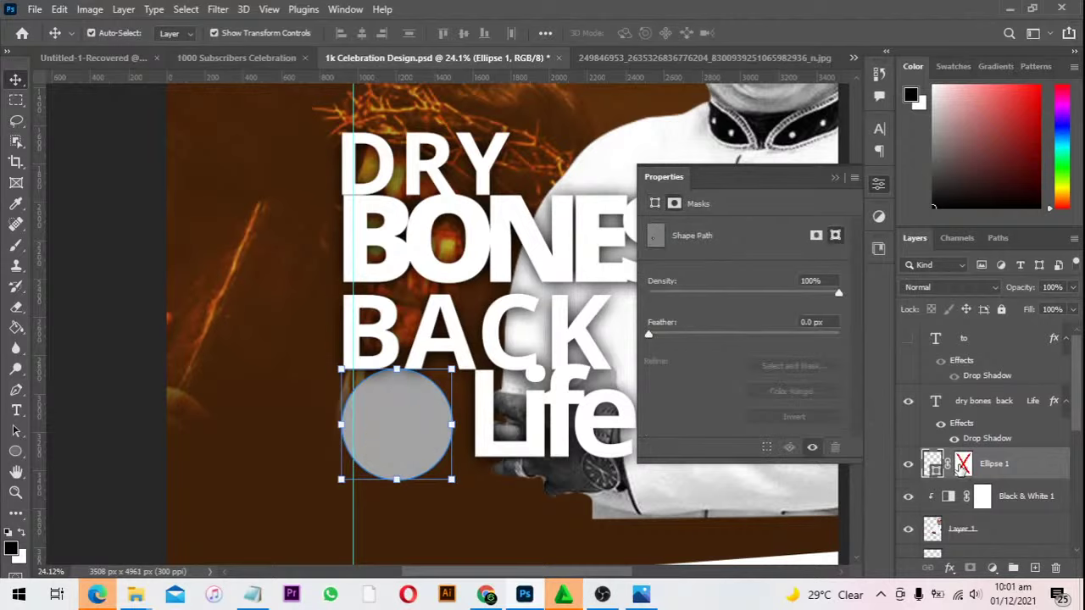
left_click(963, 466, "shift")
Fill the circle with white #ffffff and move the title text layer below Ellipse 1
double_click(933, 471)
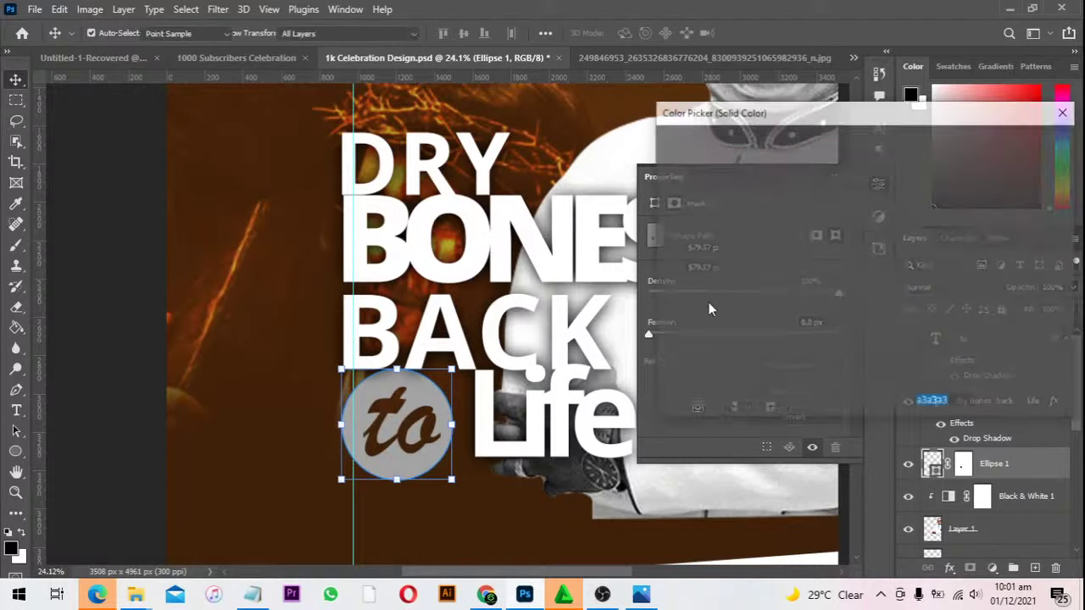
left_click(494, 153)
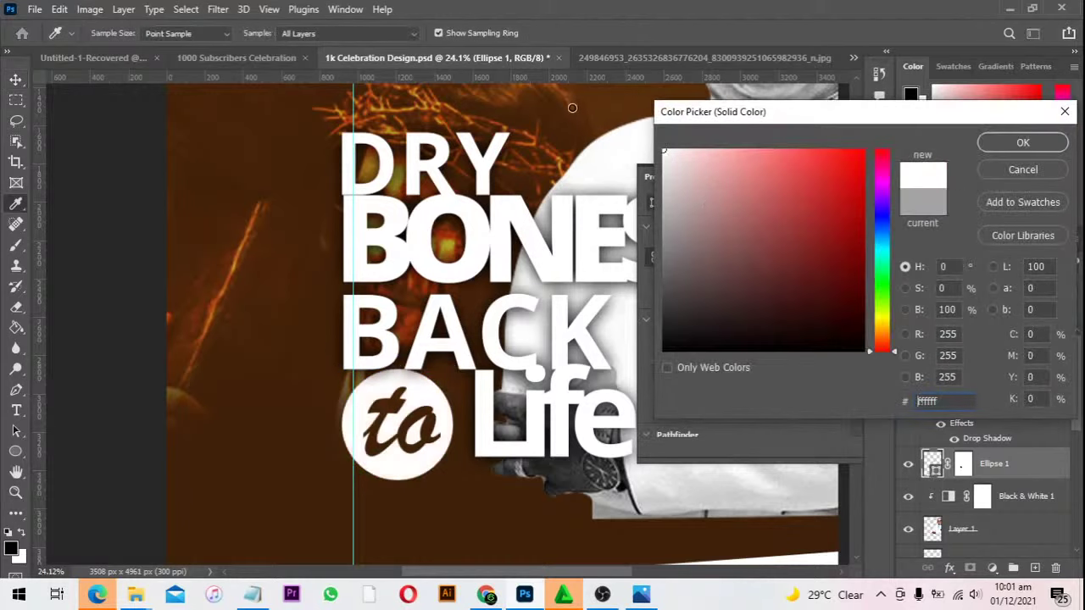
left_click(1031, 144)
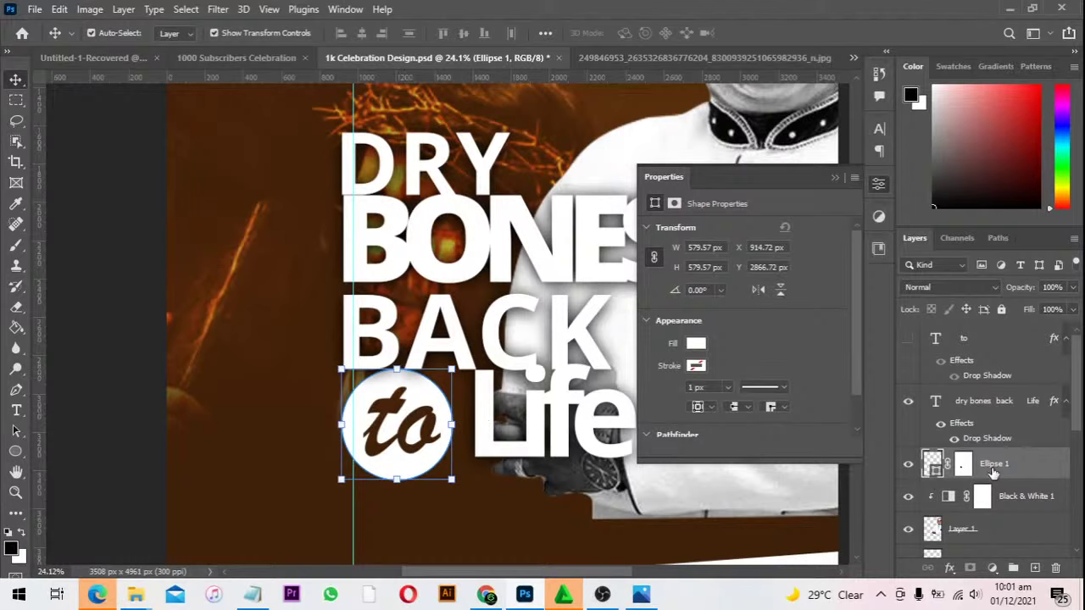
mouse_move(958, 405)
left_mouse_down()
mouse_move(924, 453)
mouse_move(940, 481)
left_mouse_up()
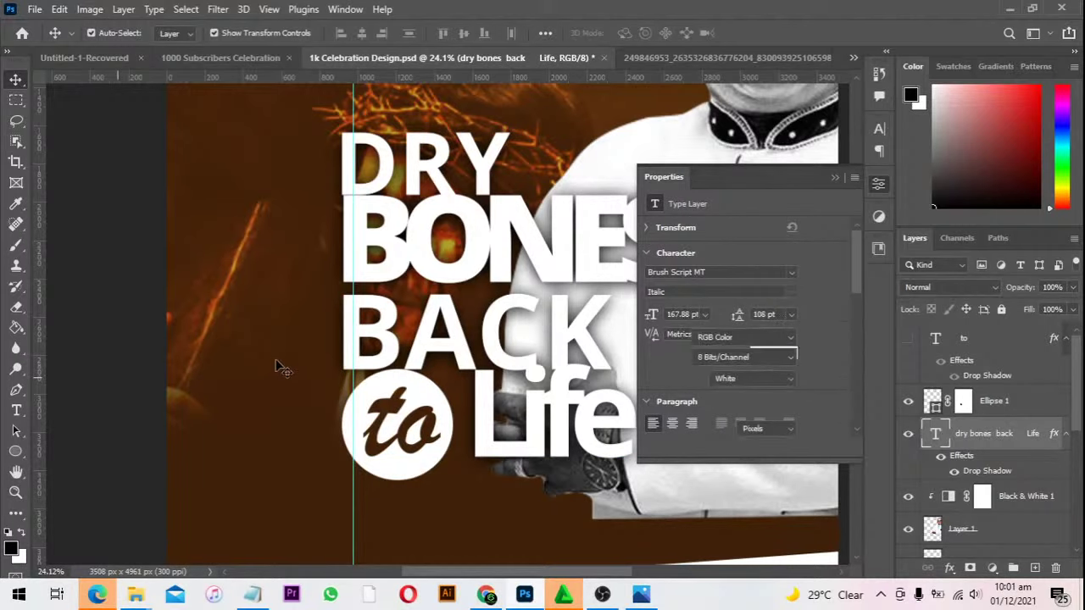
scroll(280, 366, "down", 1)
scroll(279, 367, "down", 1)
scroll(632, 284, "up", 1)
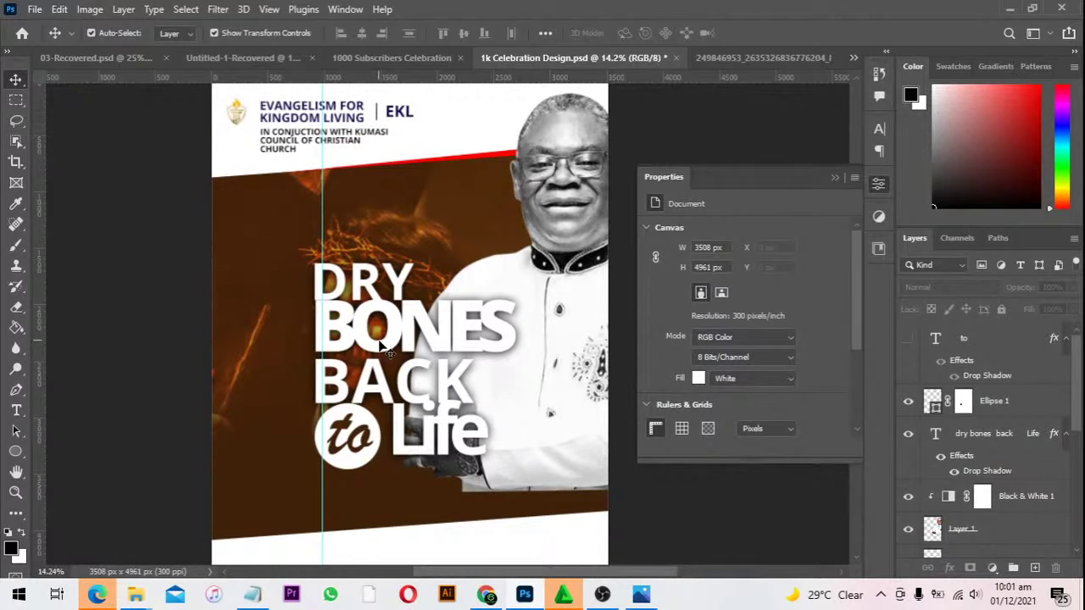
scroll(383, 347, "down", 1)
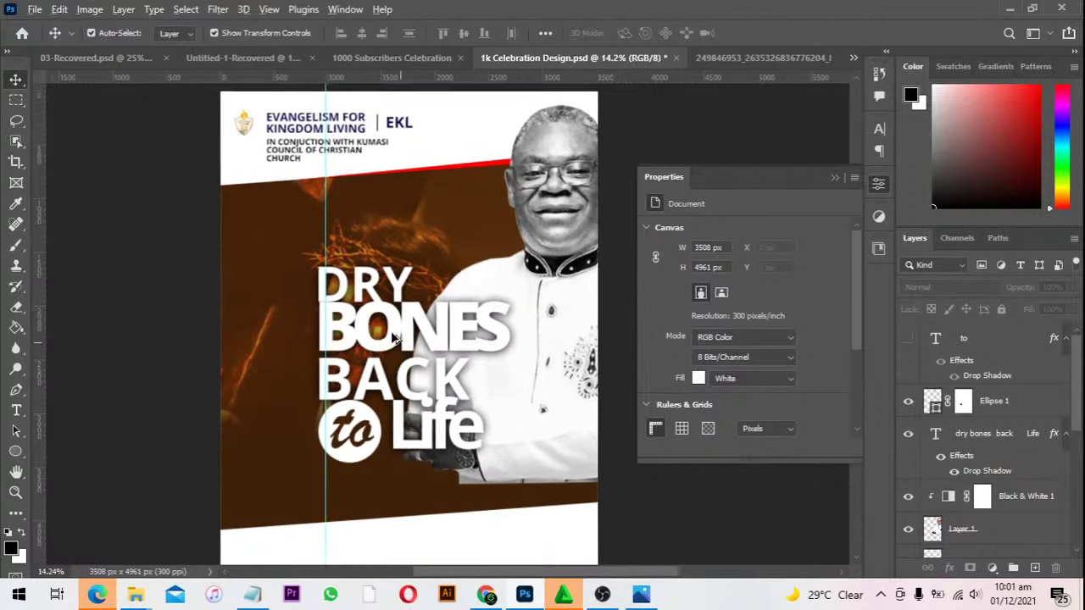
left_click(642, 596)
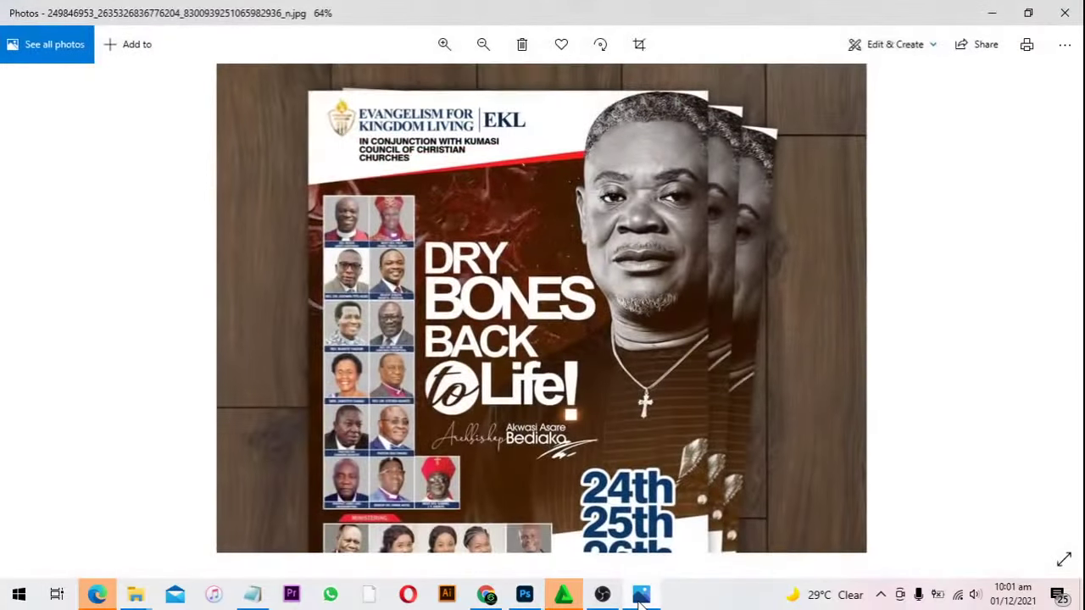
left_click(642, 596)
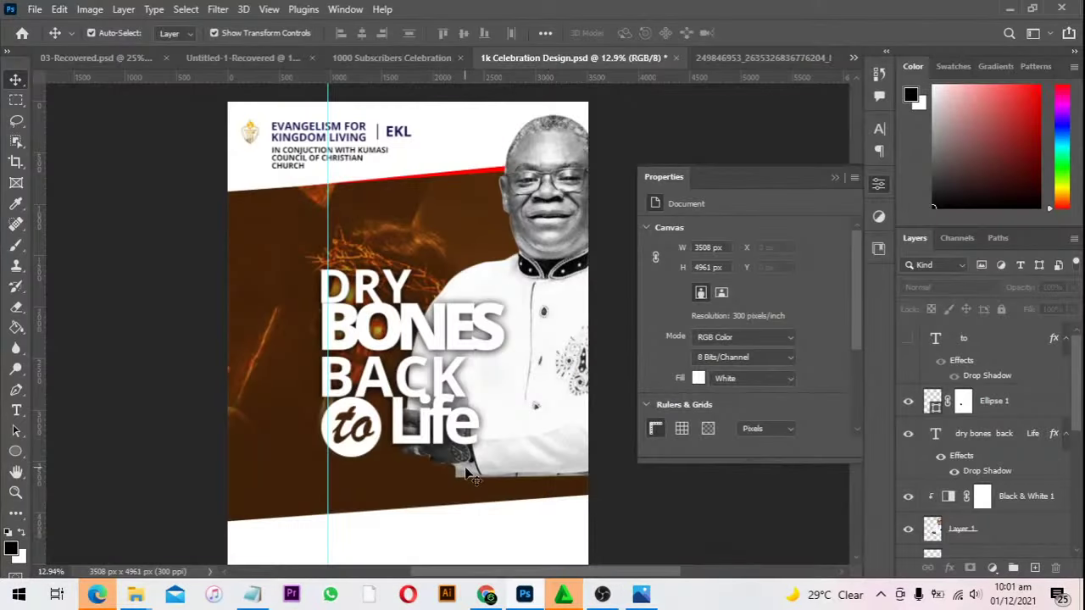
left_click(641, 596)
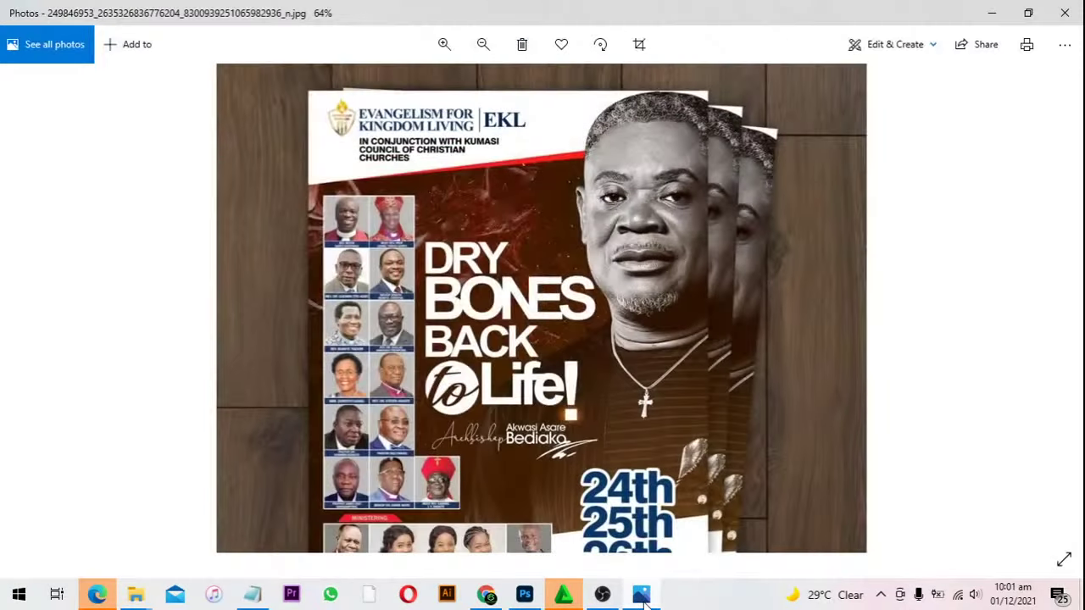
left_click(642, 596)
scroll(454, 458, "up", 2)
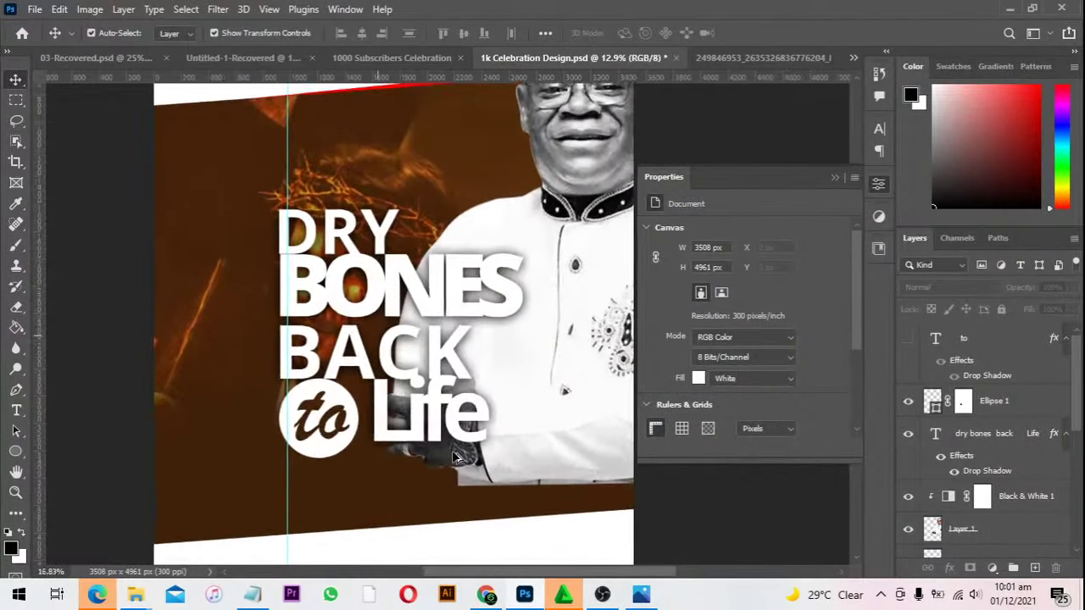
scroll(453, 458, "up", 1)
scroll(398, 424, "up", 1)
scroll(339, 385, "up", 1)
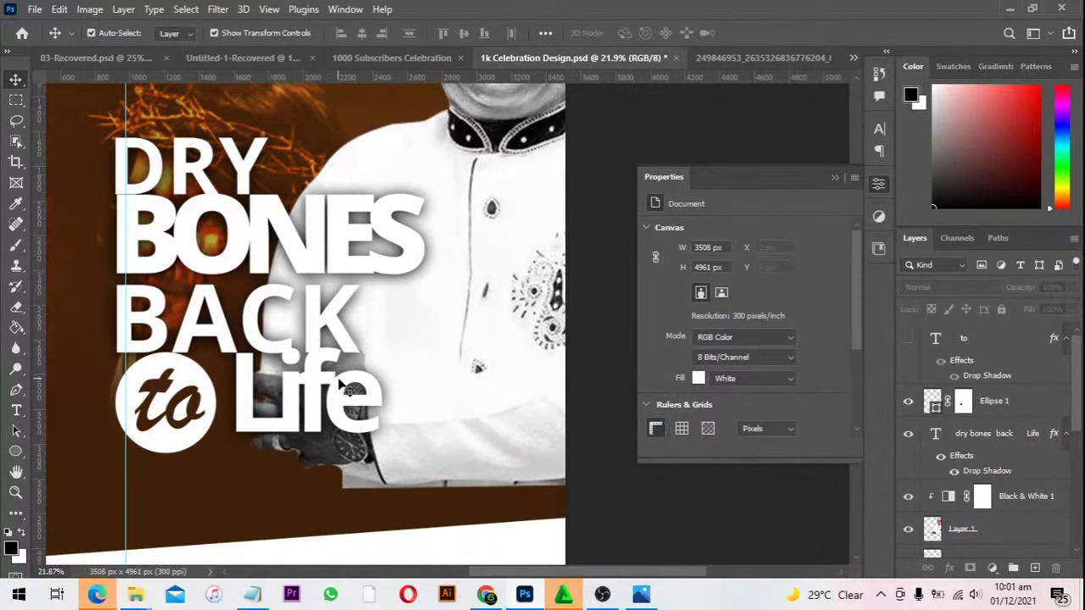
scroll(339, 390, "down", 2)
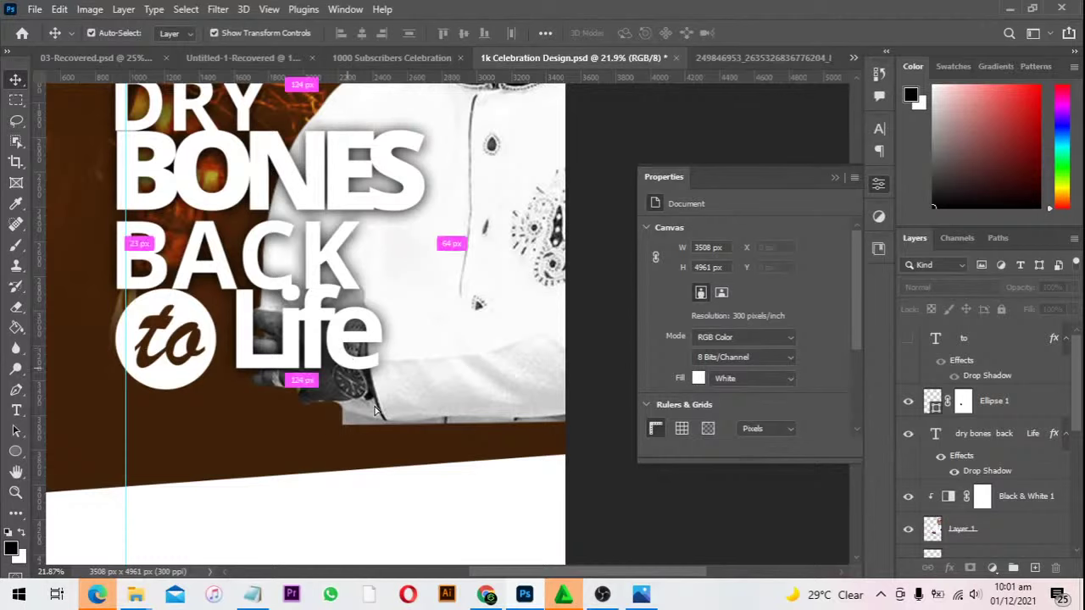
Duplicate the title text layer and shift the copy down and to the right
left_click_drag(376, 412, 389, 428)
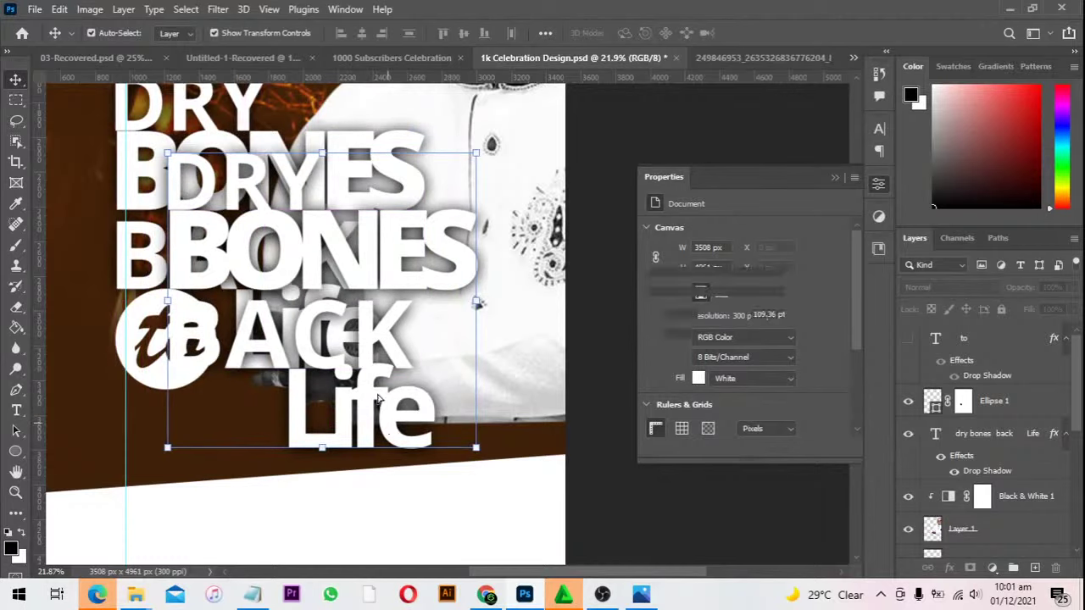
key("t")
mouse_move(373, 402)
left_mouse_down()
mouse_move(418, 421)
mouse_move(178, 152)
left_mouse_up()
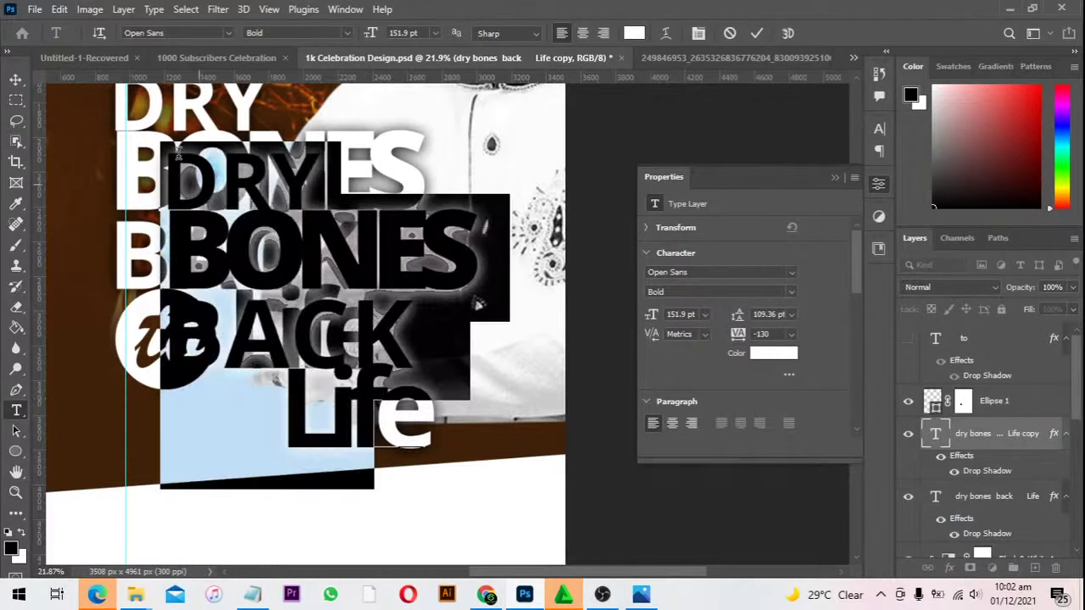
key("ctrl+h")
key("BackSpace")
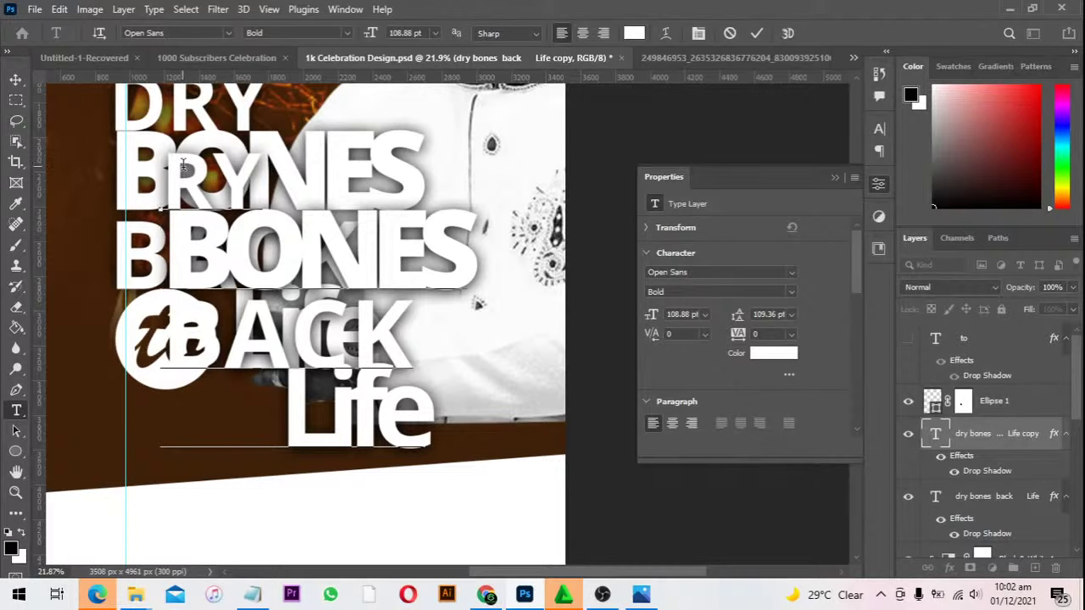
key("ctrl")
left_click_drag(214, 195, 252, 224)
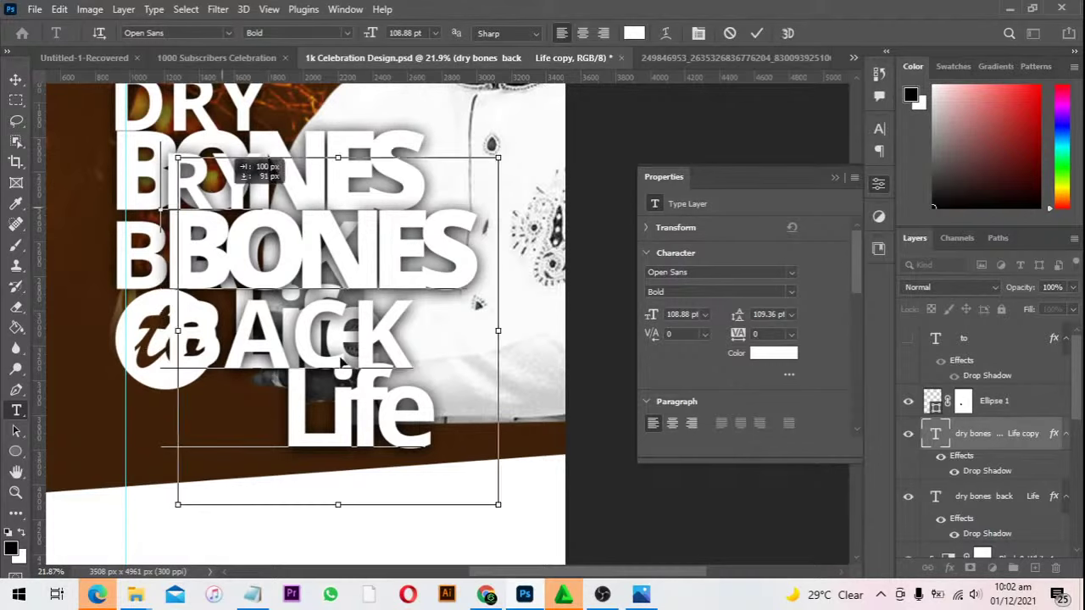
Cut the copy's text down to its final 'e', replace it with '!', and commit
left_click(408, 437)
left_click_drag(409, 436, 144, 135)
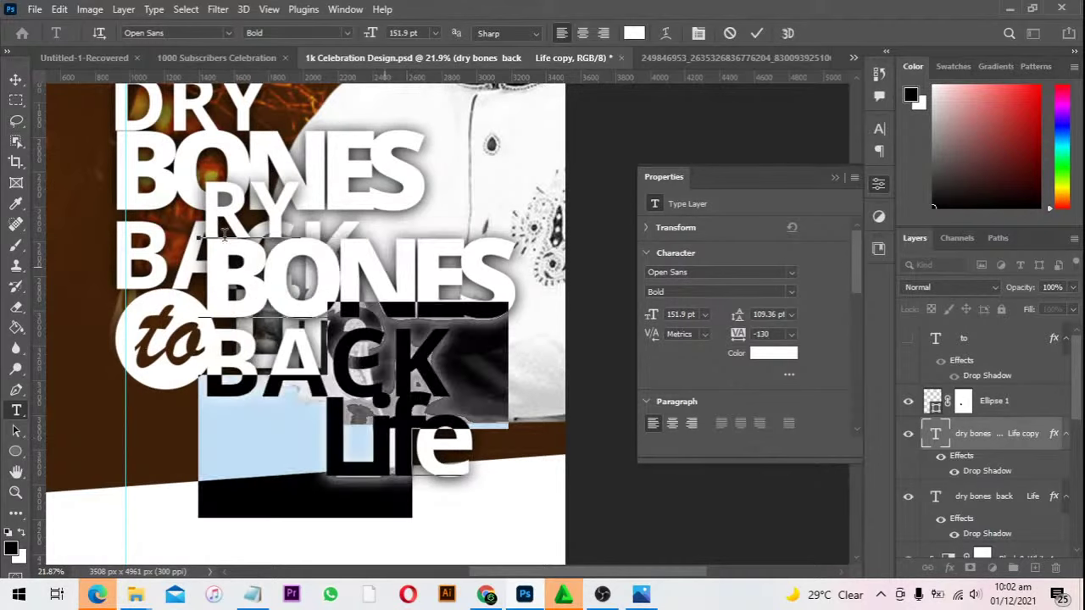
key("BackSpace")
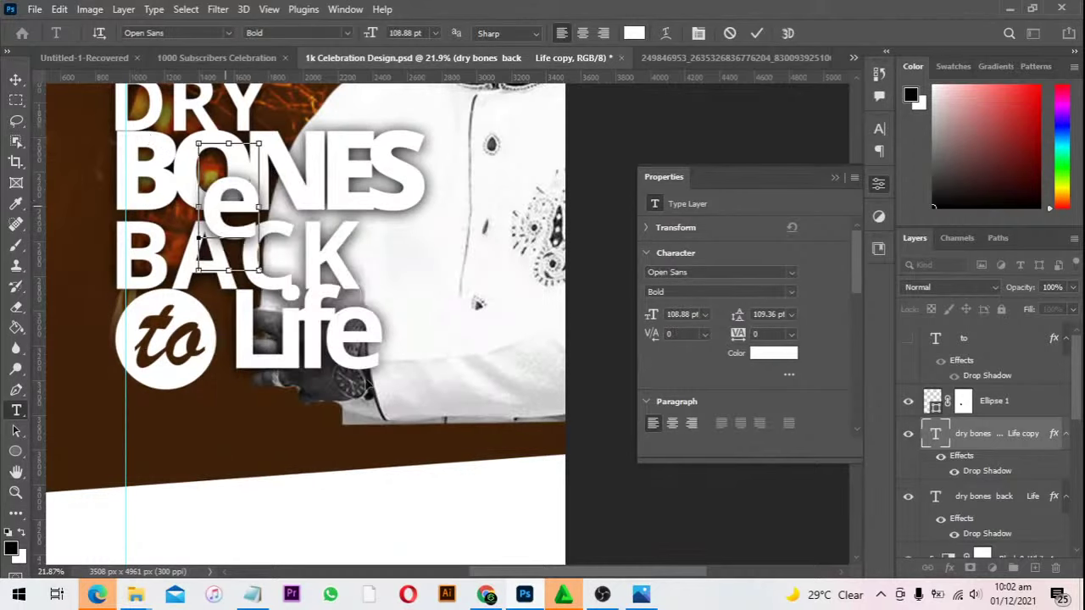
key("ctrl+z")
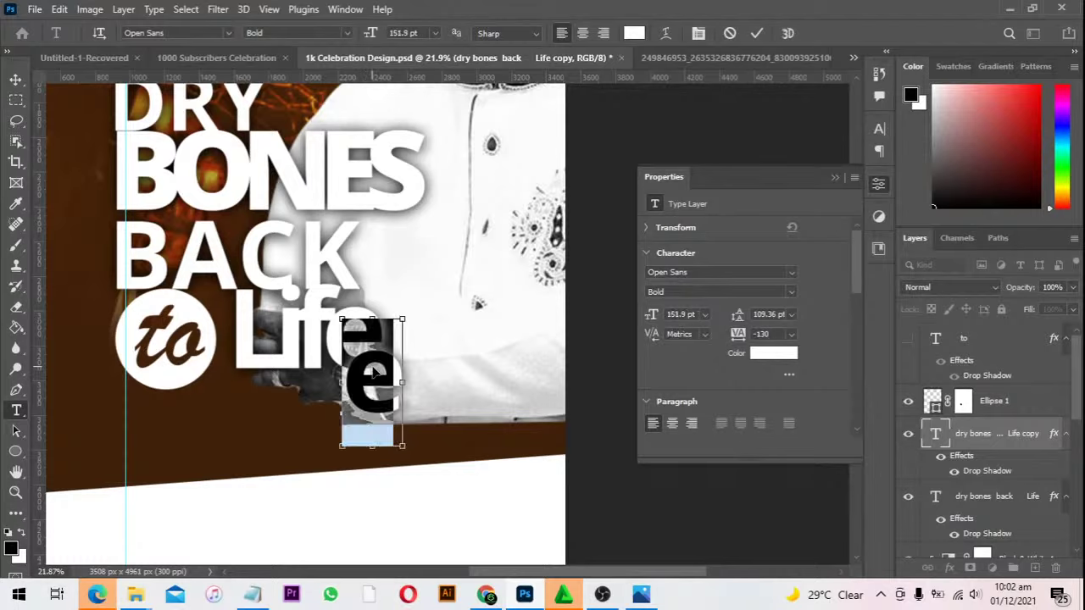
left_click(373, 366)
type("!")
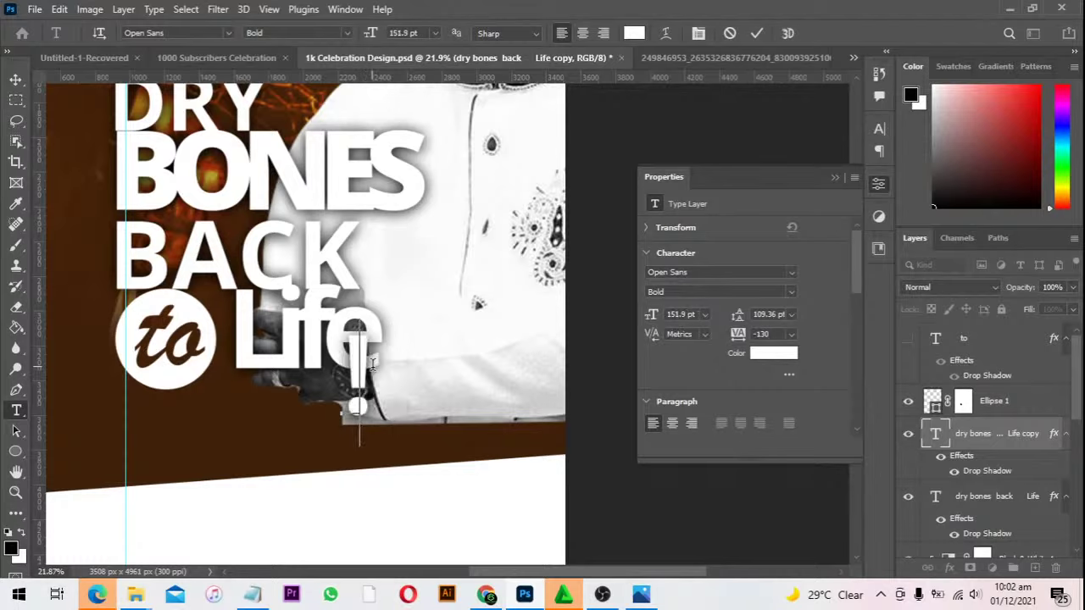
key("ctrl+Return")
key("v")
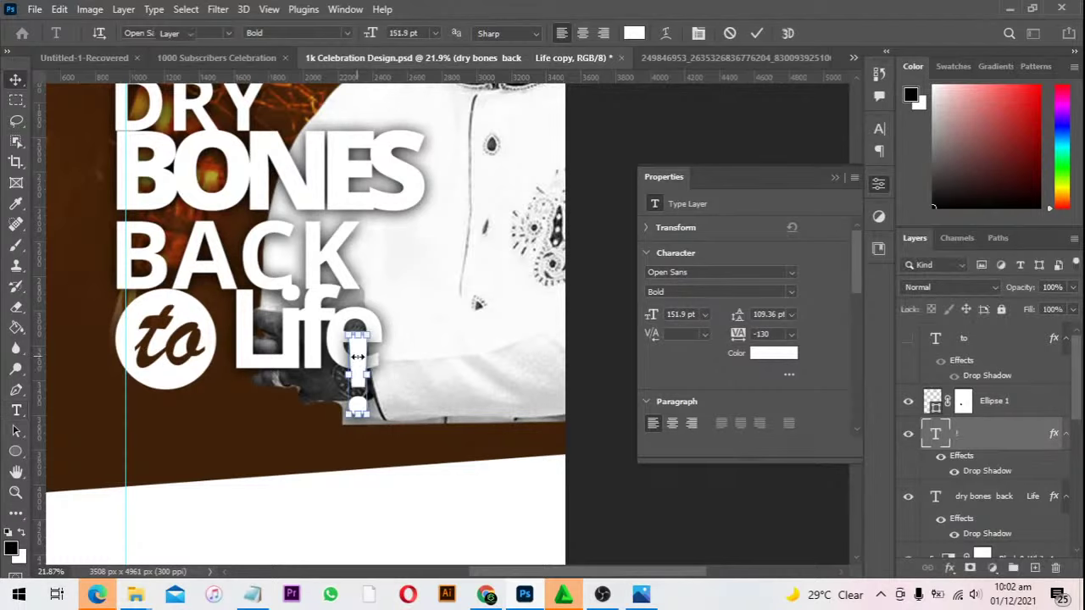
scroll(352, 359, "up", 3, "alt")
Move the exclamation mark beside Life, remove its drop shadow, then delete and restore the layer
scroll(350, 357, "up", 2, "alt")
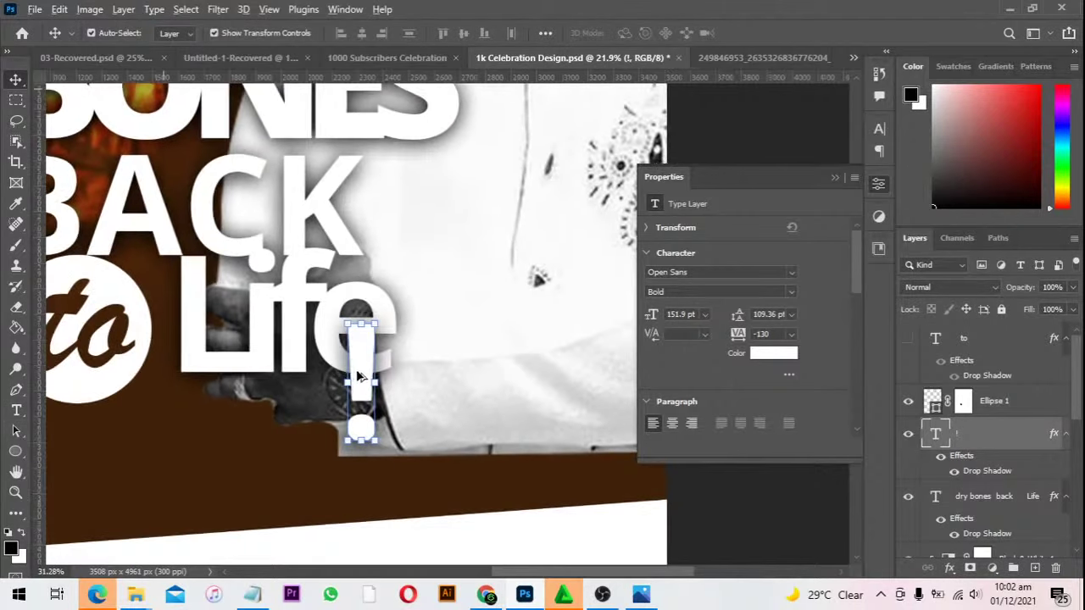
mouse_move(421, 353)
left_mouse_down()
mouse_move(429, 362)
mouse_move(479, 318)
left_mouse_up()
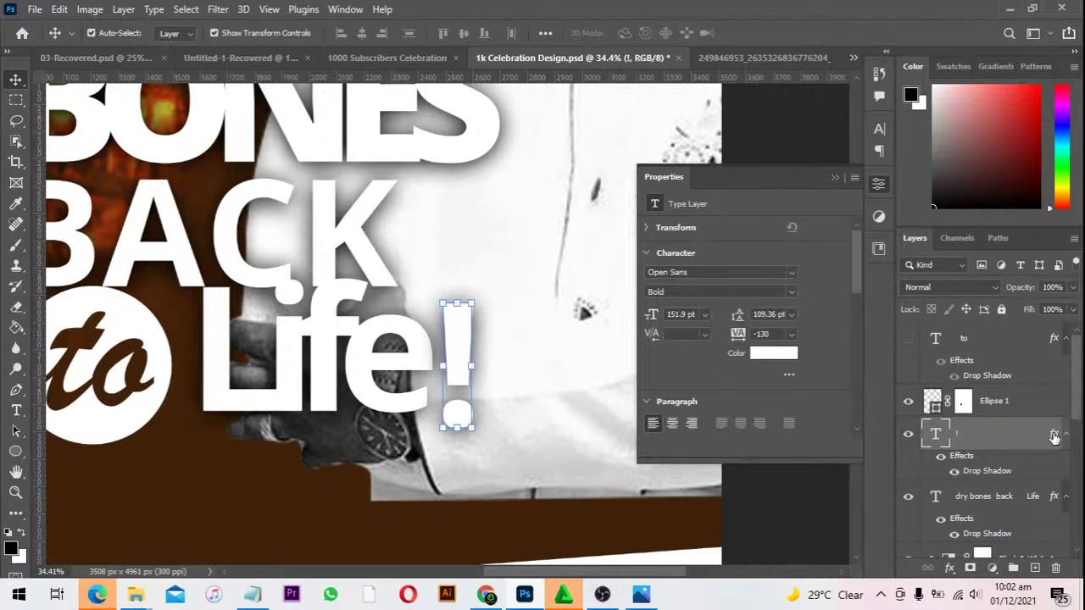
left_click(1058, 435)
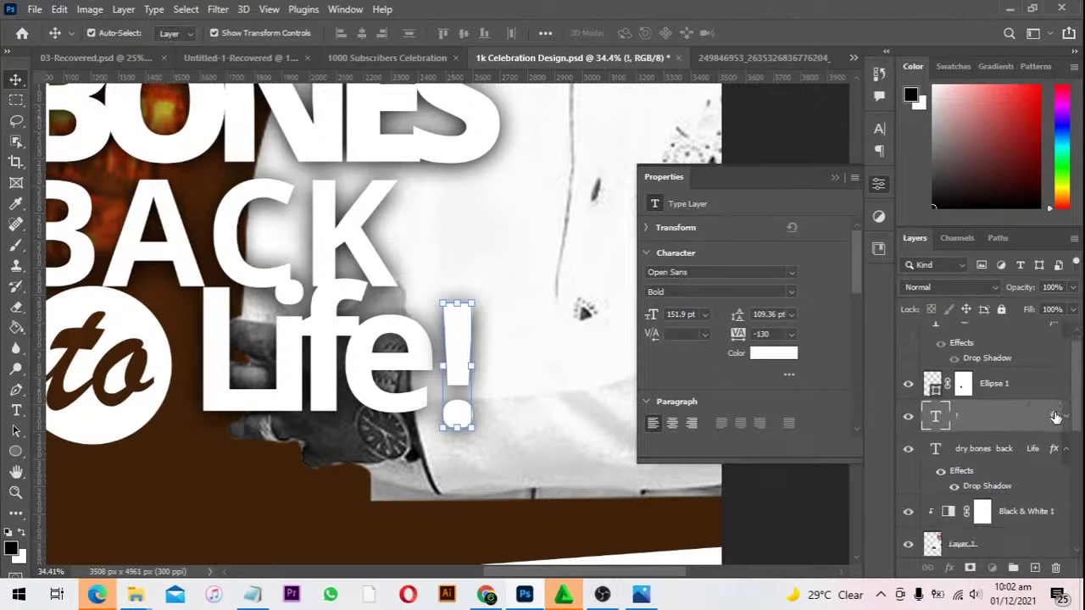
left_click_drag(1055, 417, 1052, 569)
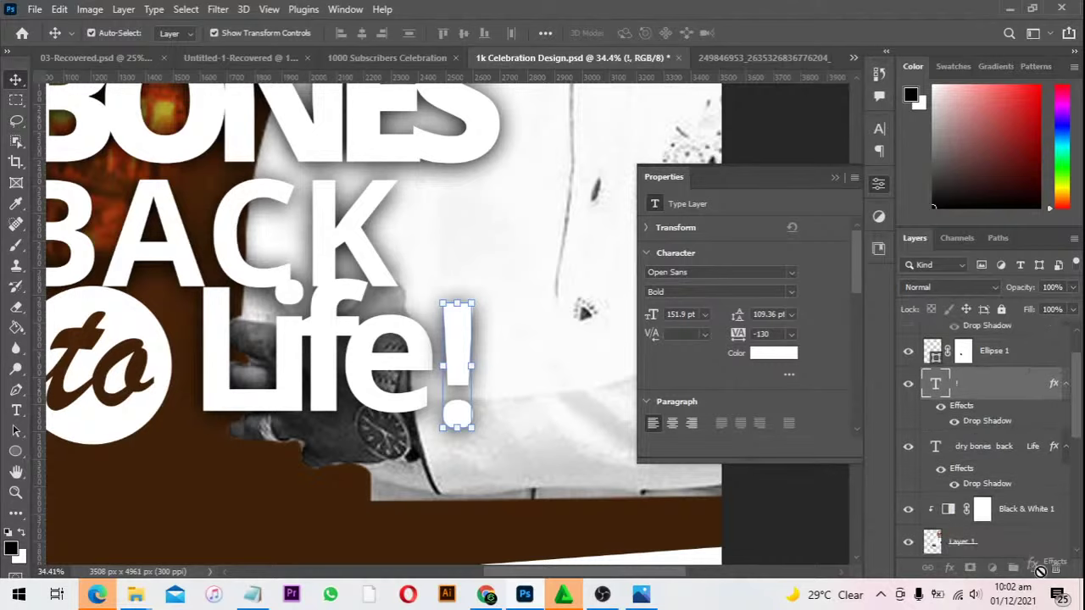
key("Delete")
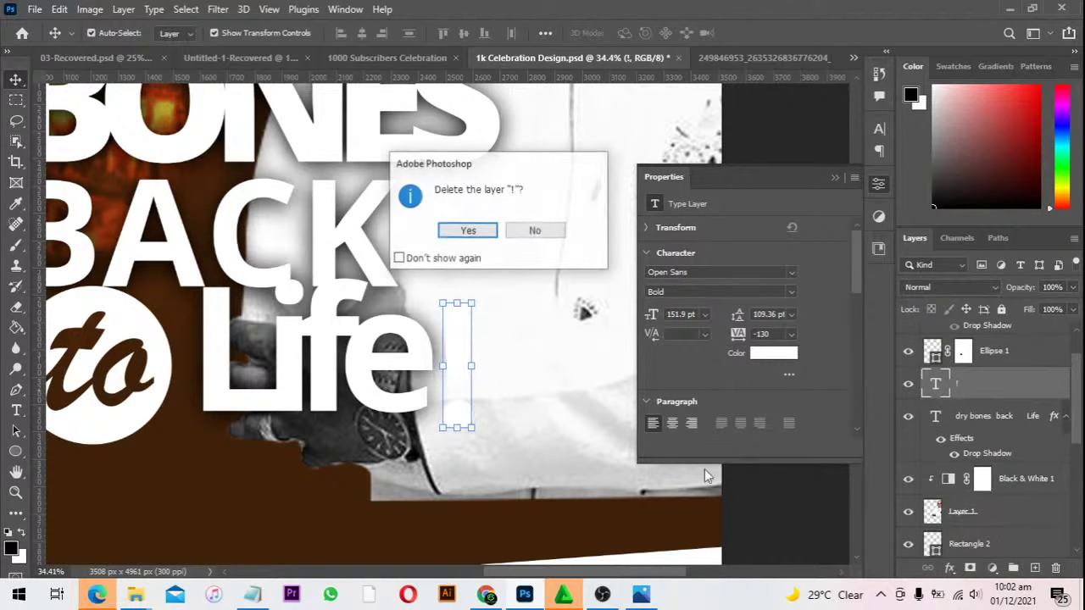
left_click(473, 232)
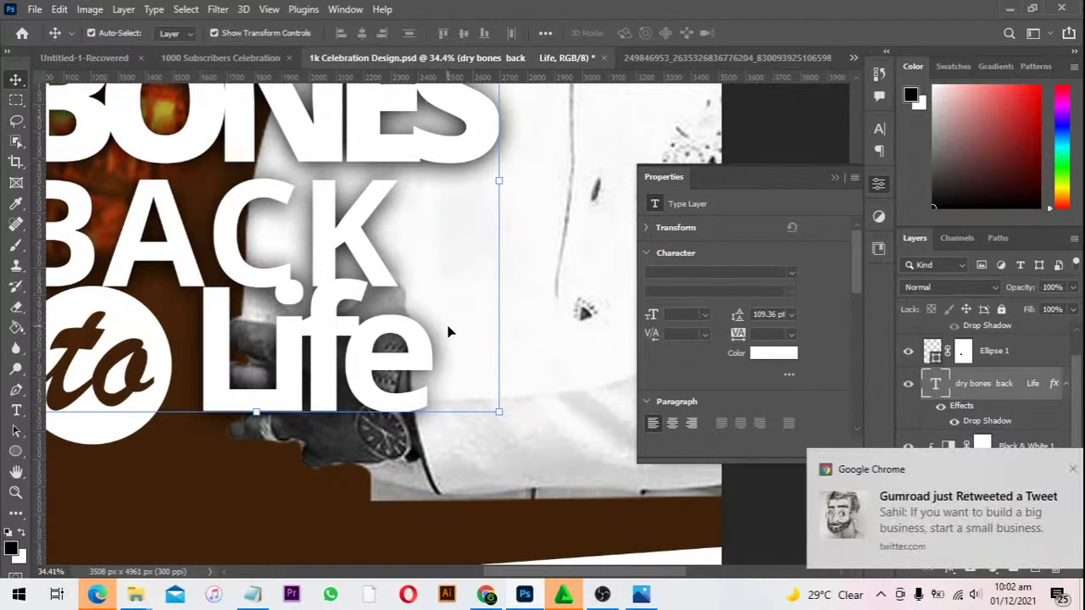
key("ctrl+z")
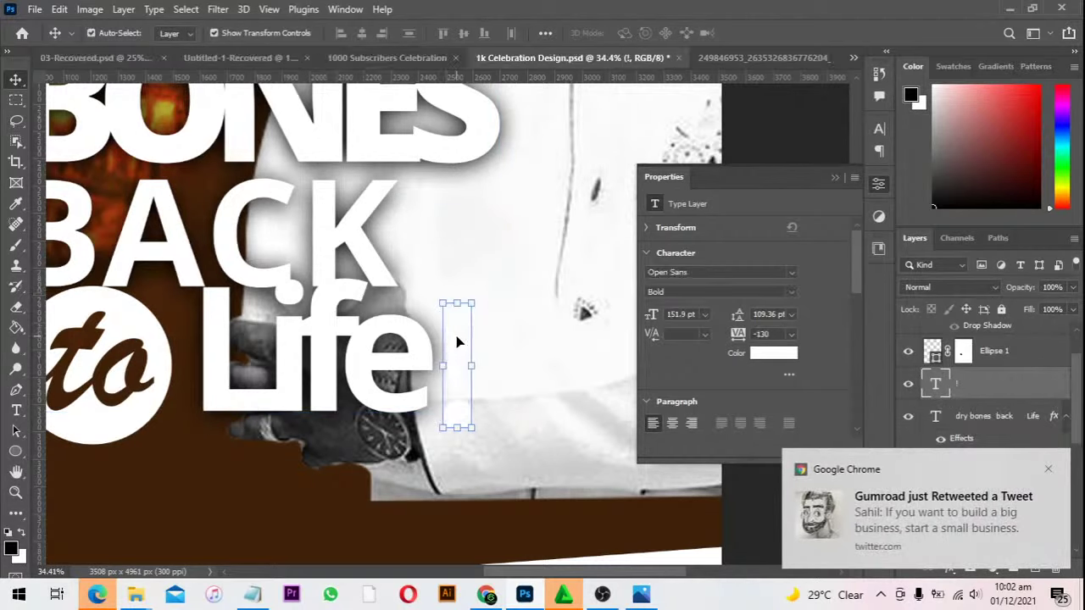
Delete and restore the exclamation mark layer again, then raise it beside Life
double_click(442, 359)
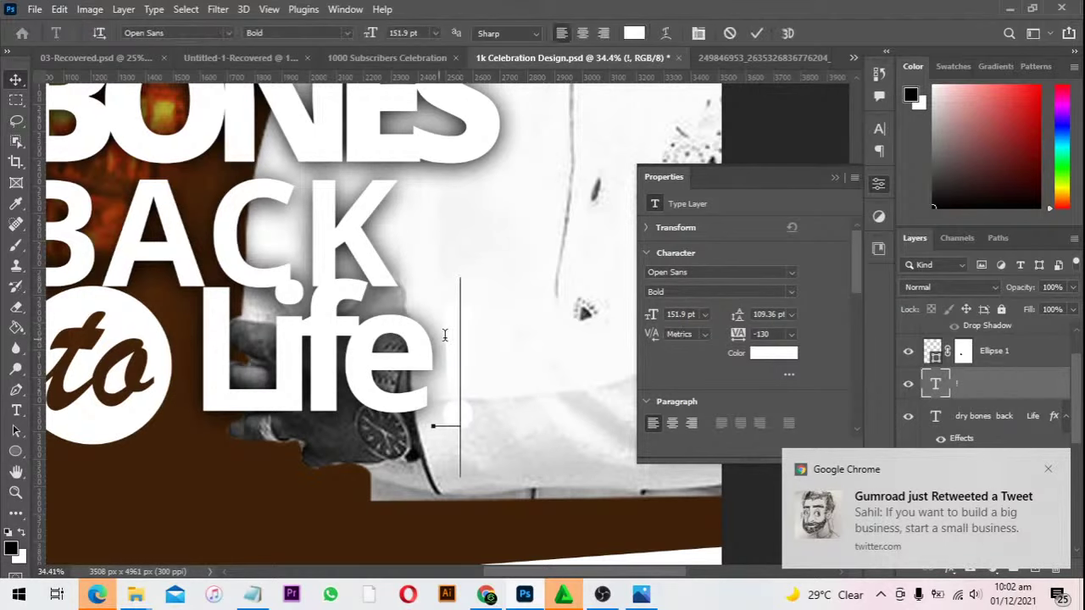
left_click(727, 36)
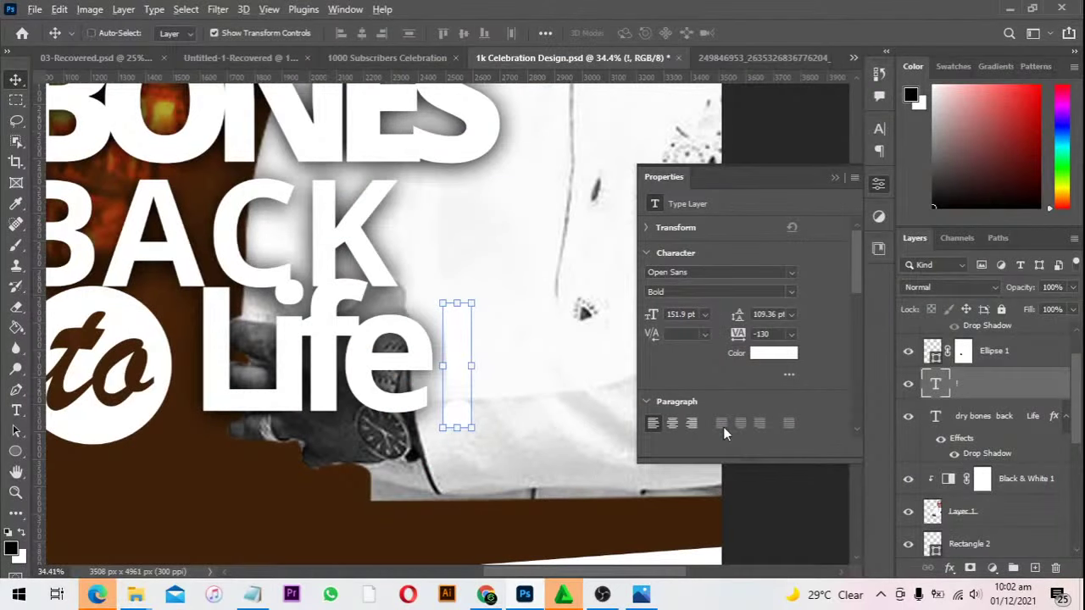
key("Delete")
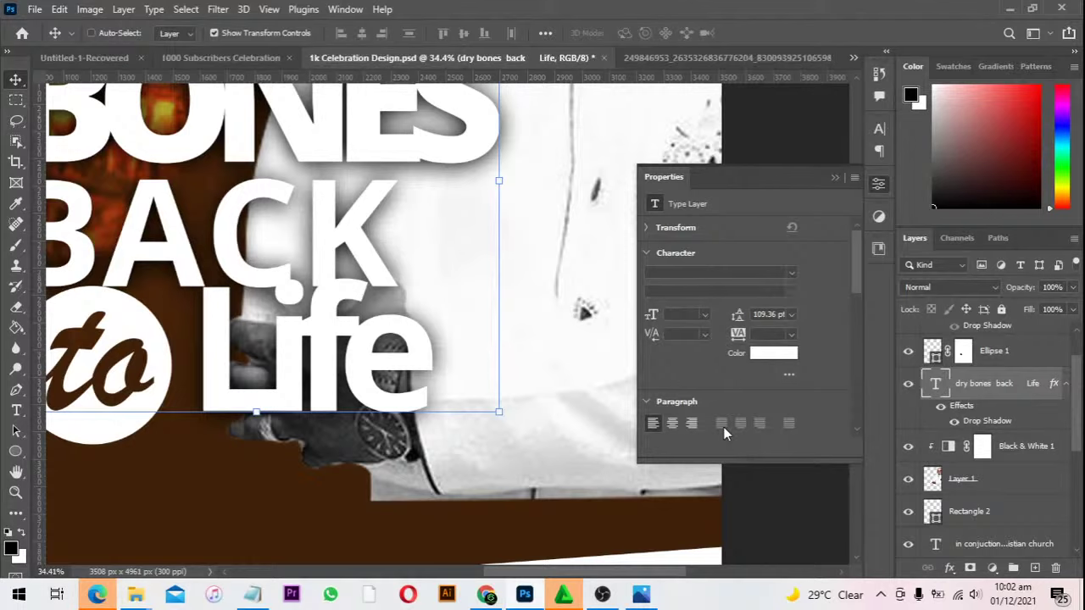
key("ctrl+z")
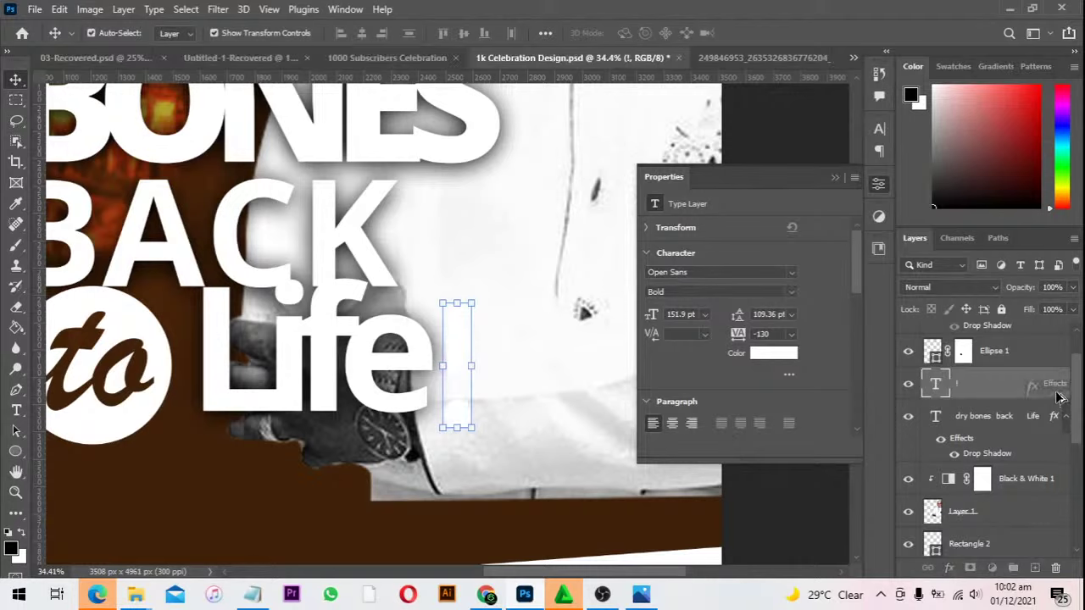
left_click_drag(454, 352, 455, 341)
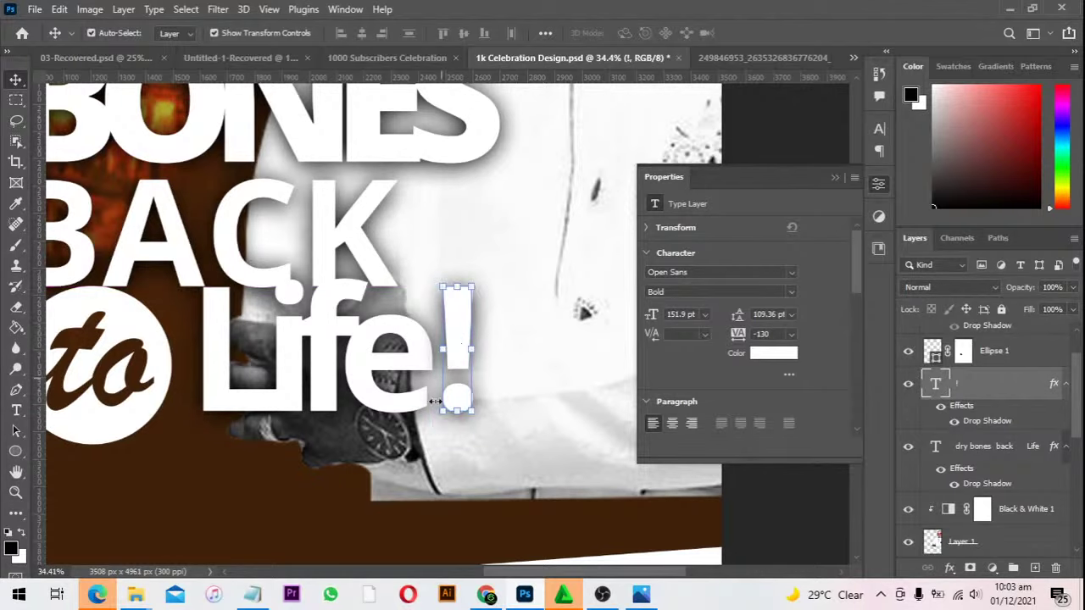
left_click(469, 305)
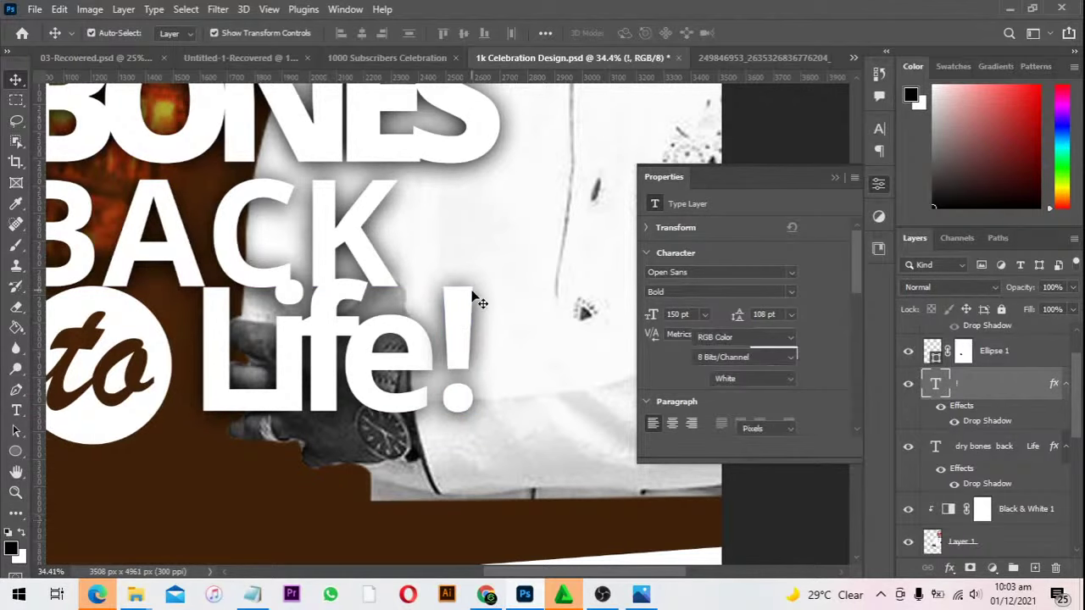
key("alt+Tab")
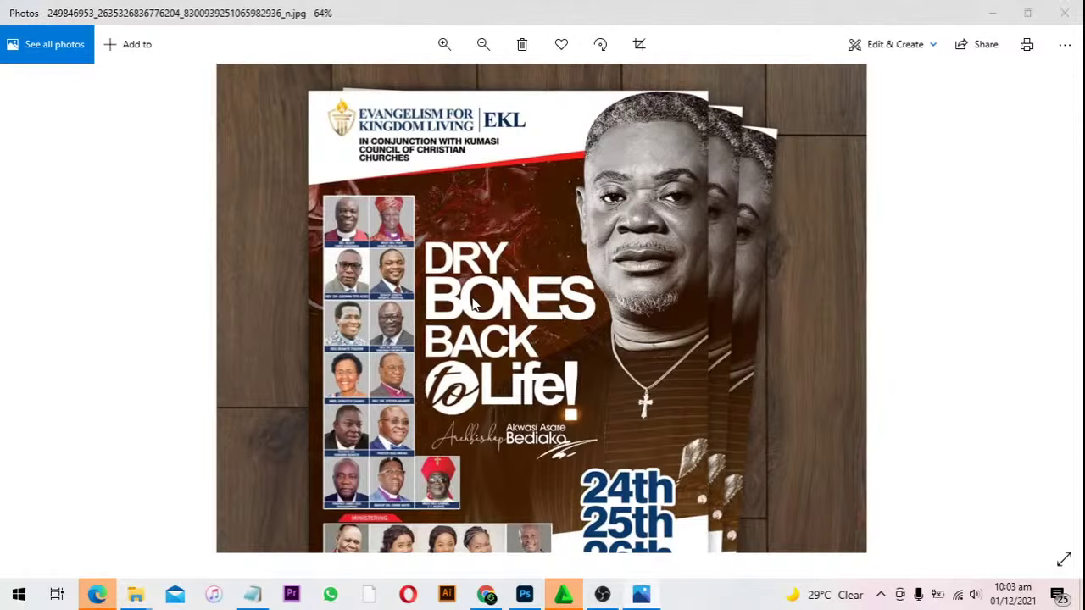
key("alt+Tab")
Scale the exclamation mark up to about 153% and compare it with the reference flyer
key("ctrl+t")
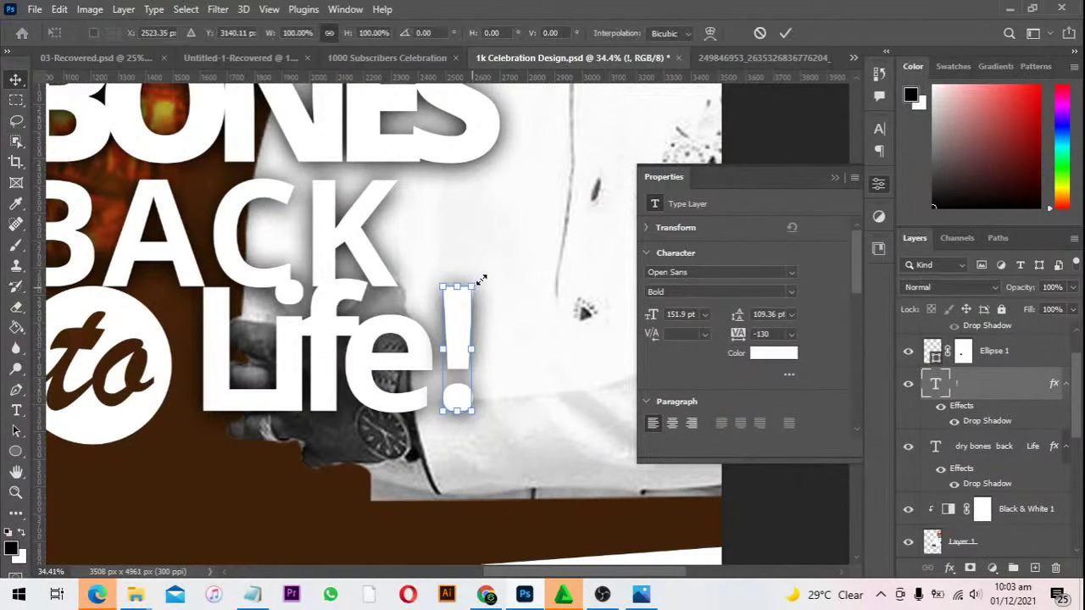
left_click_drag(482, 279, 482, 208)
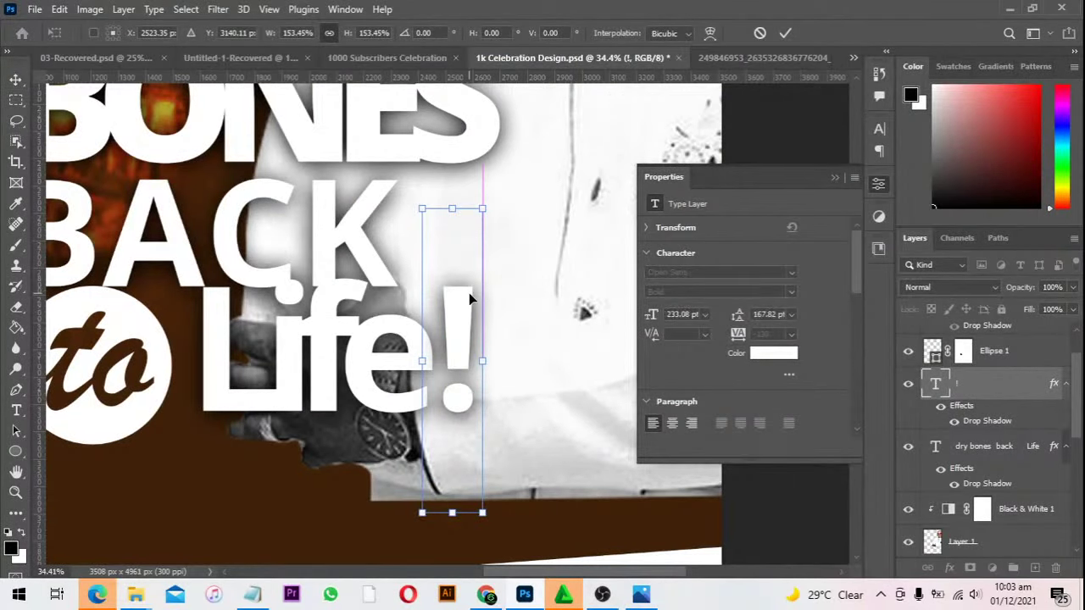
key("Return")
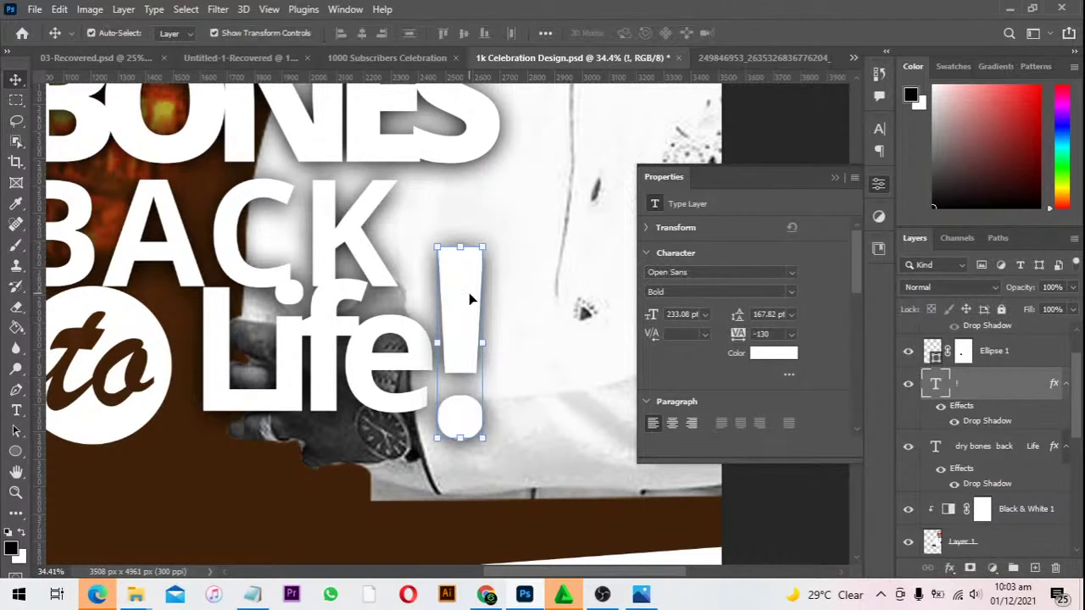
key("alt+Tab")
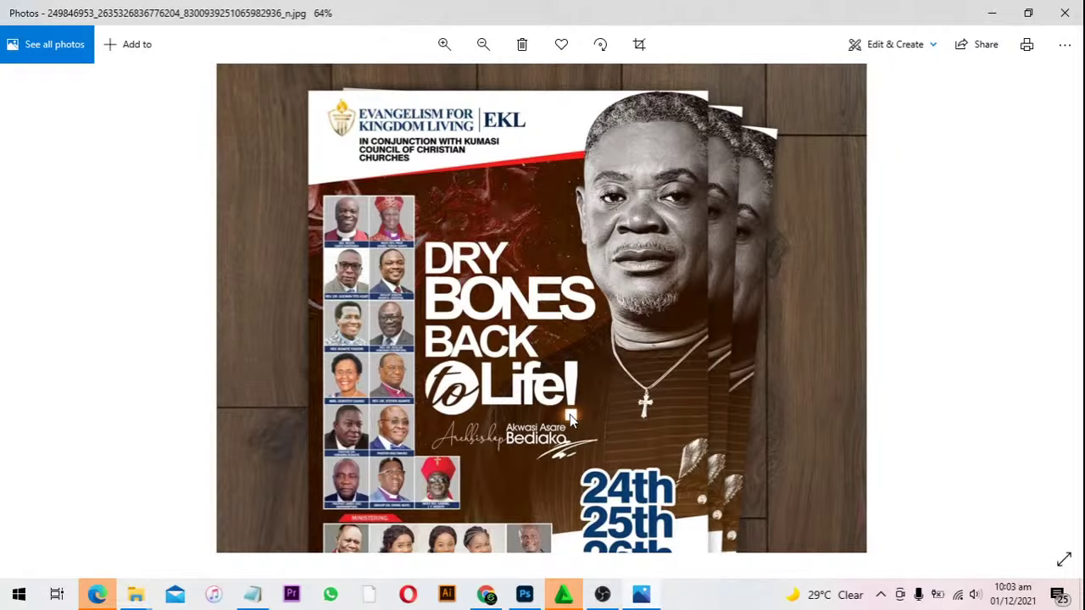
key("alt+Tab")
scroll(428, 412, "down", 1)
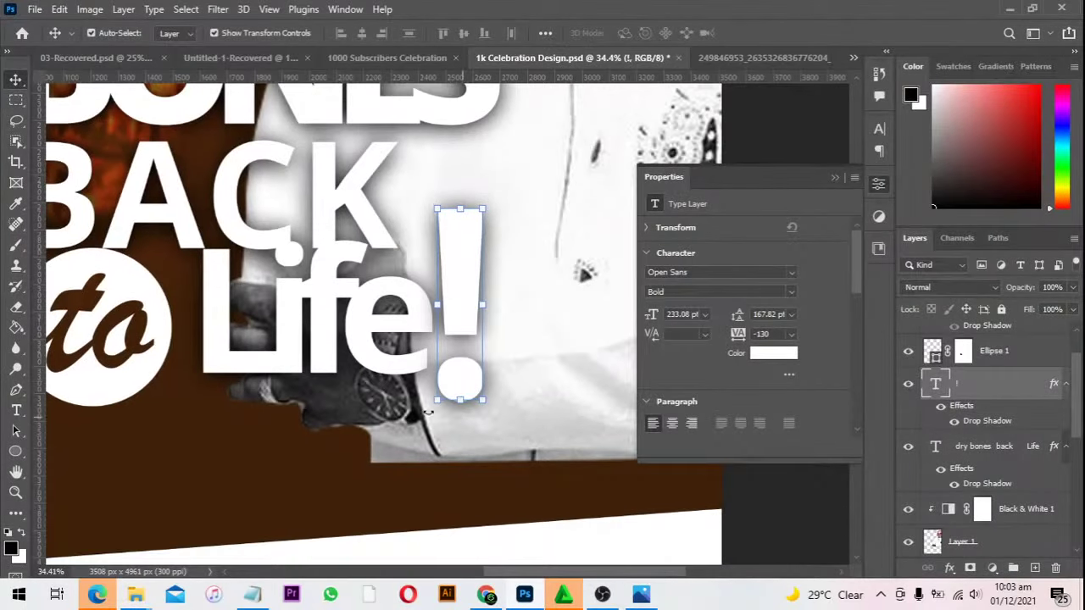
left_click(15, 452)
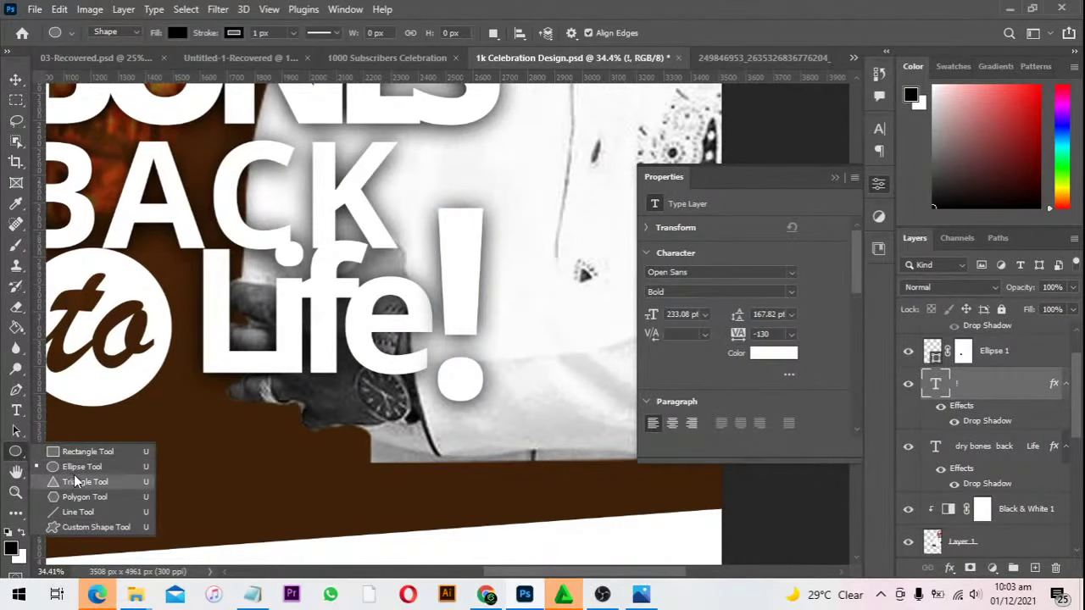
key("b")
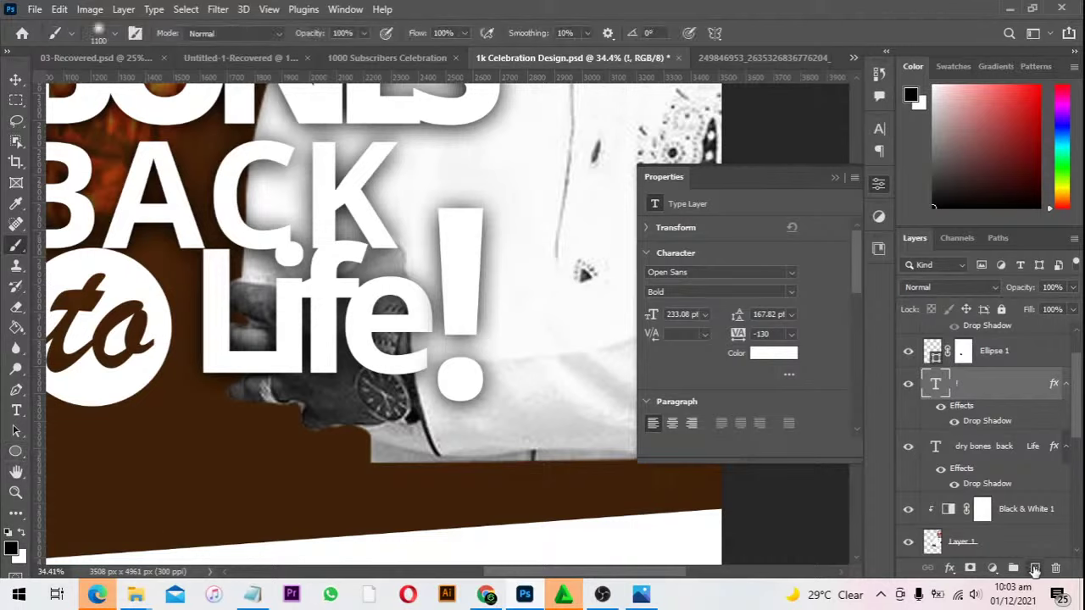
On a new layer, paint a soft bright-yellow brush dab
left_click(1035, 567)
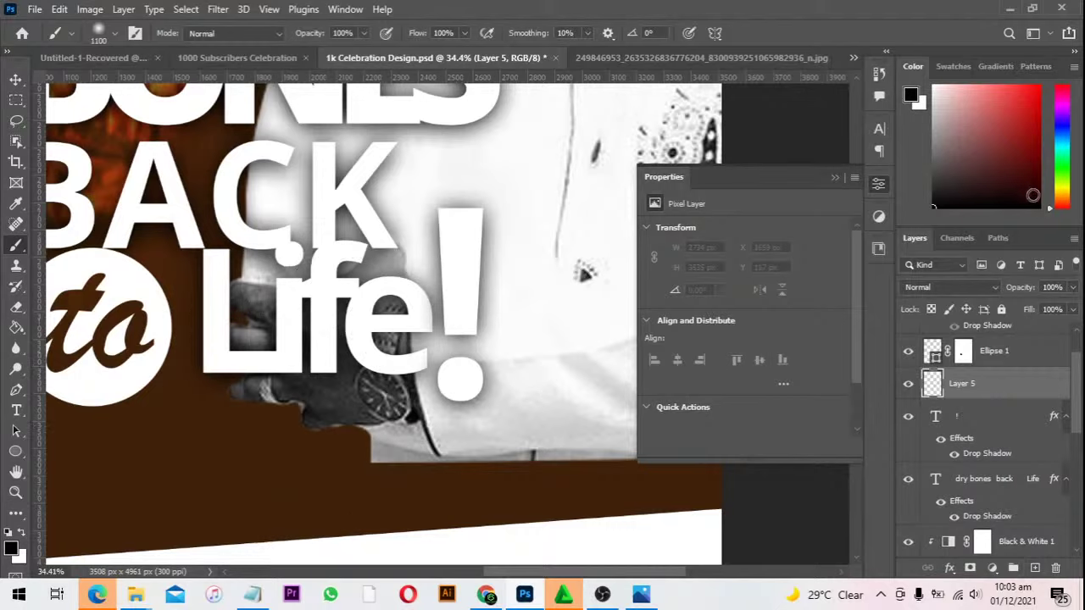
left_click(1061, 193)
left_click_drag(1064, 197, 1065, 196)
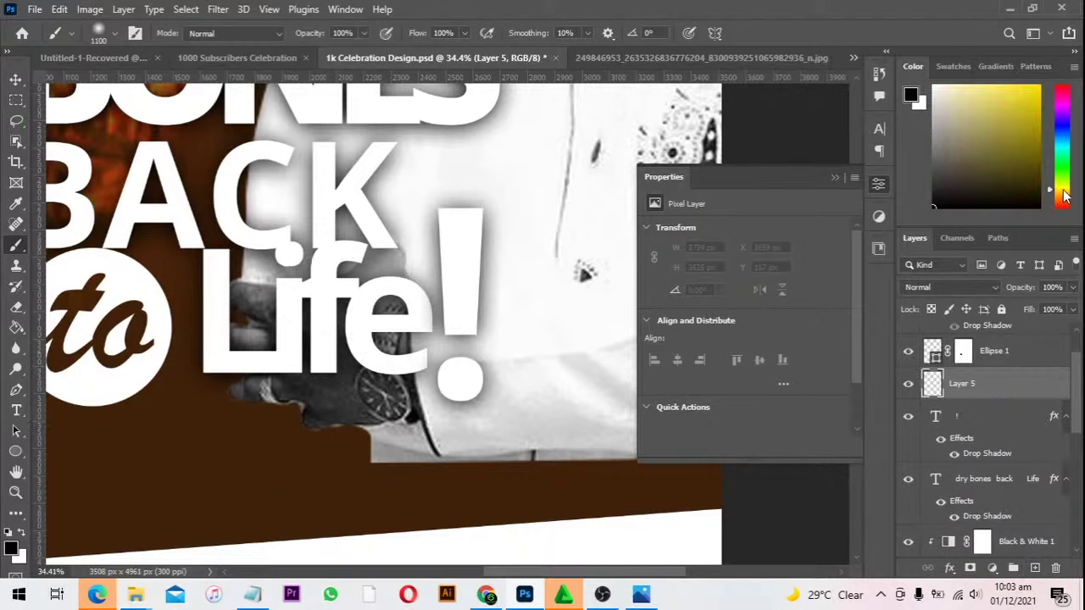
left_click_drag(1022, 99, 1011, 85)
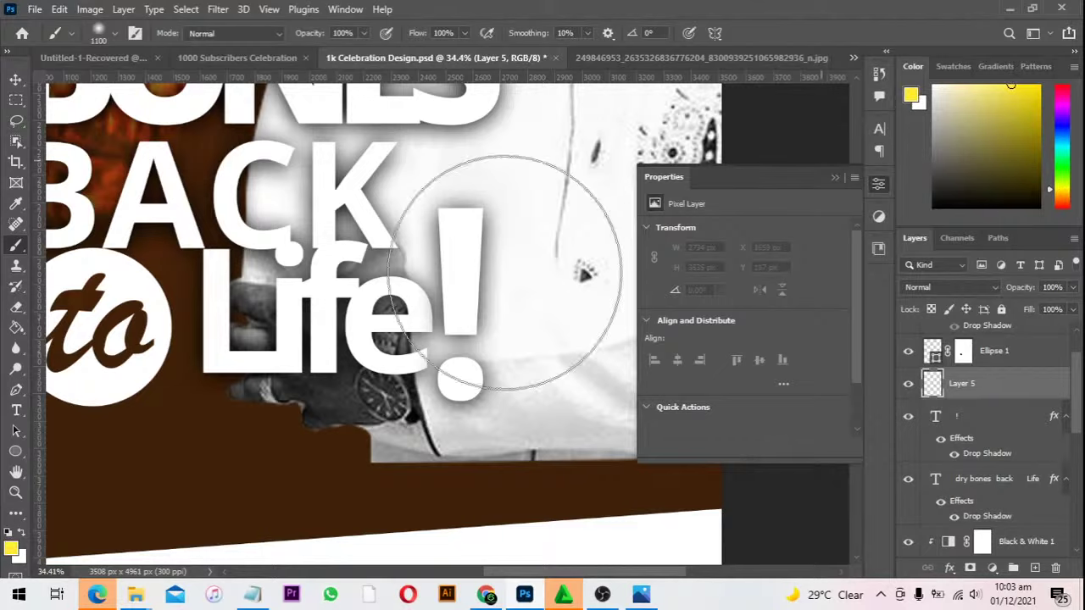
left_click(335, 411)
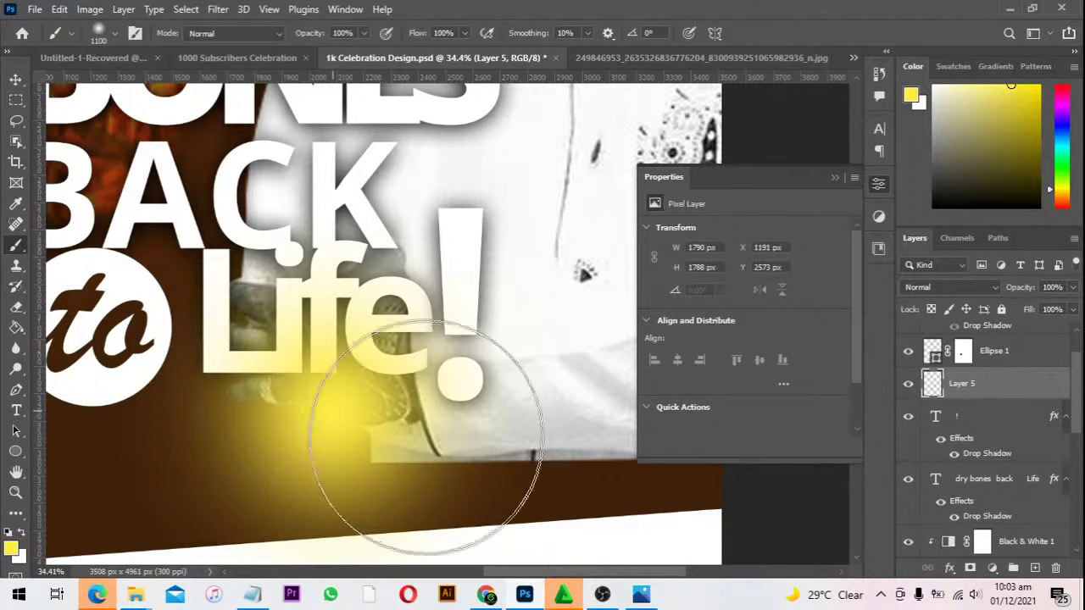
Shrink the yellow glow to 589 px and centre it over the exclamation dot
key("v")
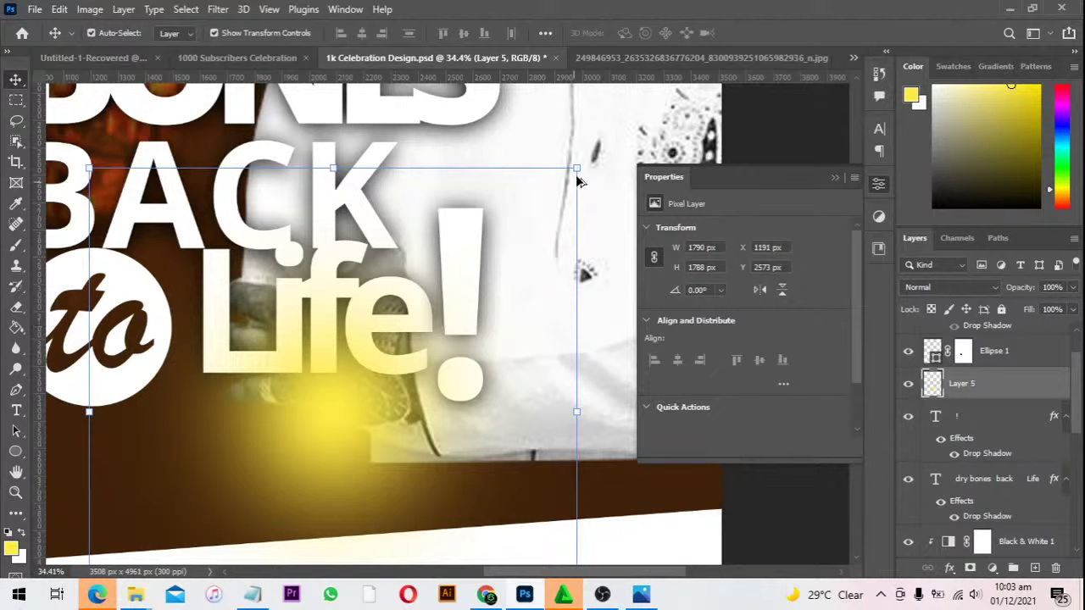
mouse_move(576, 167)
left_mouse_down()
mouse_move(439, 290)
mouse_move(412, 332)
left_mouse_up()
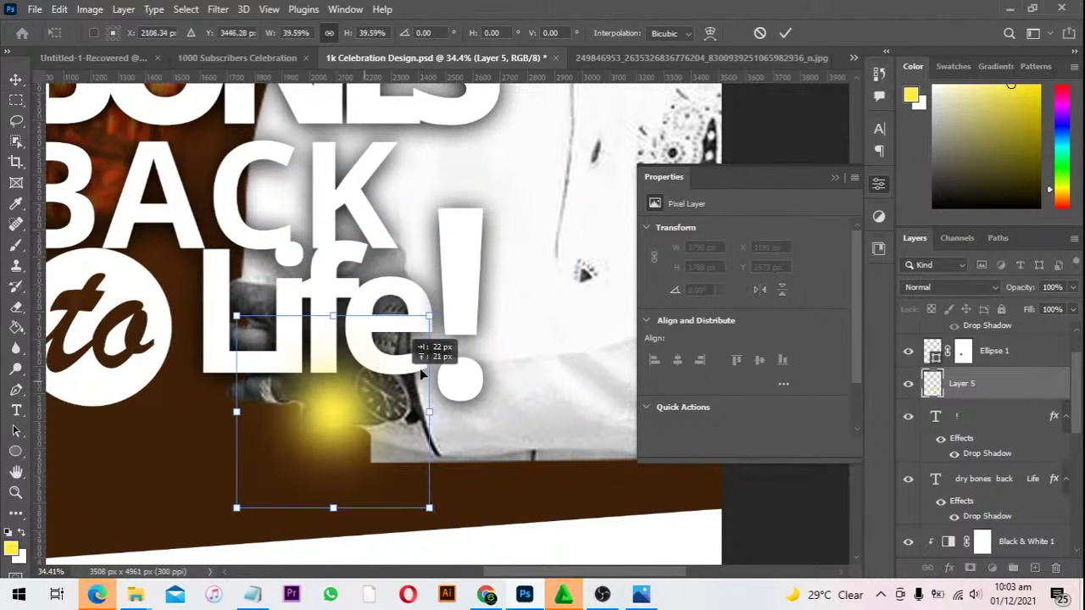
left_click_drag(341, 400, 488, 359)
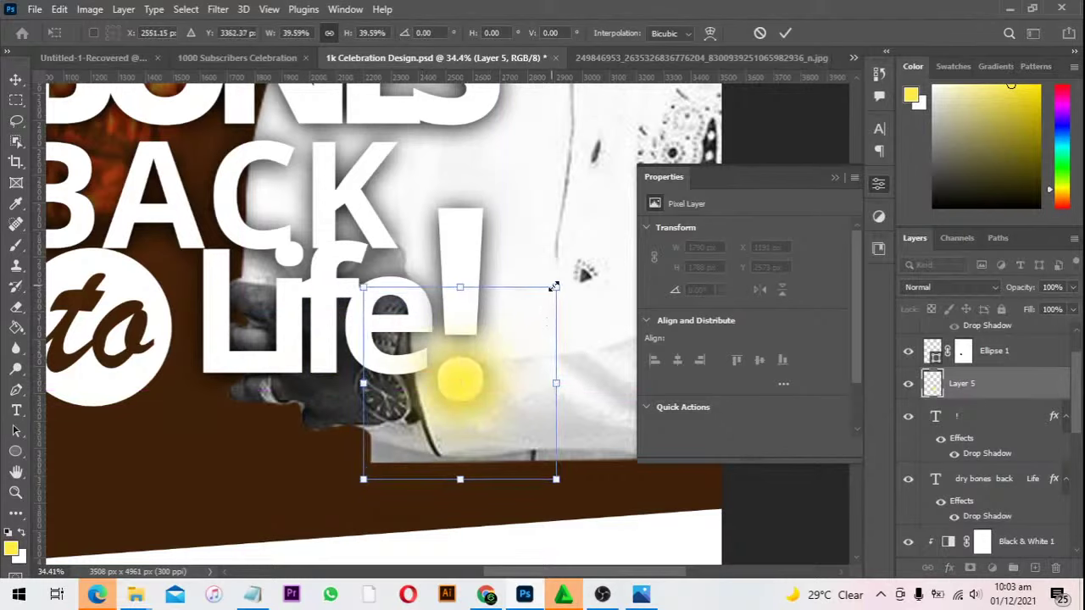
left_click_drag(555, 288, 541, 302)
left_click_drag(488, 364, 489, 361)
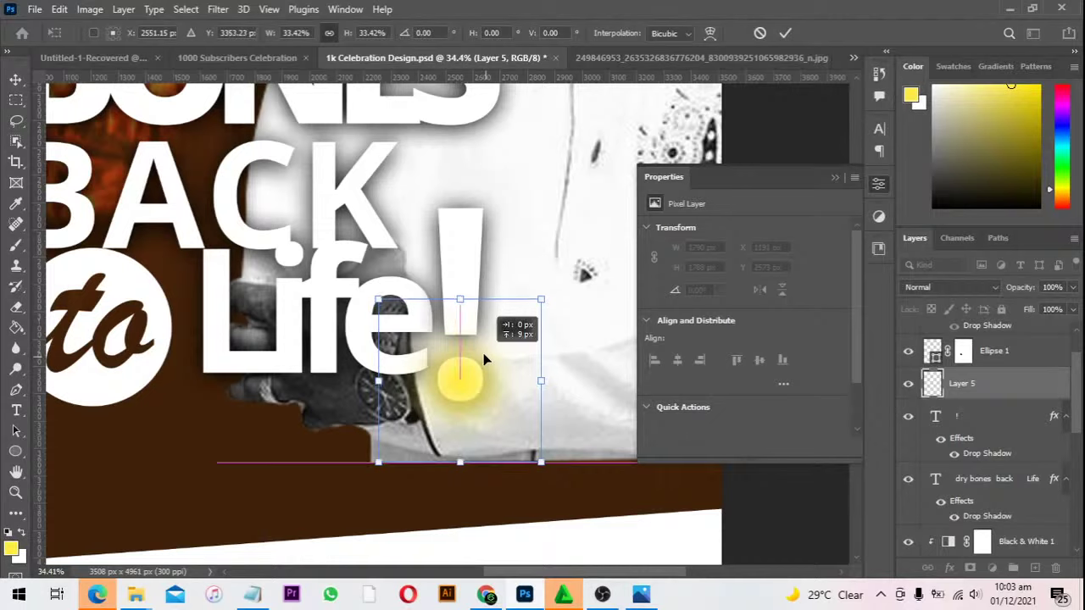
key("alt+Tab")
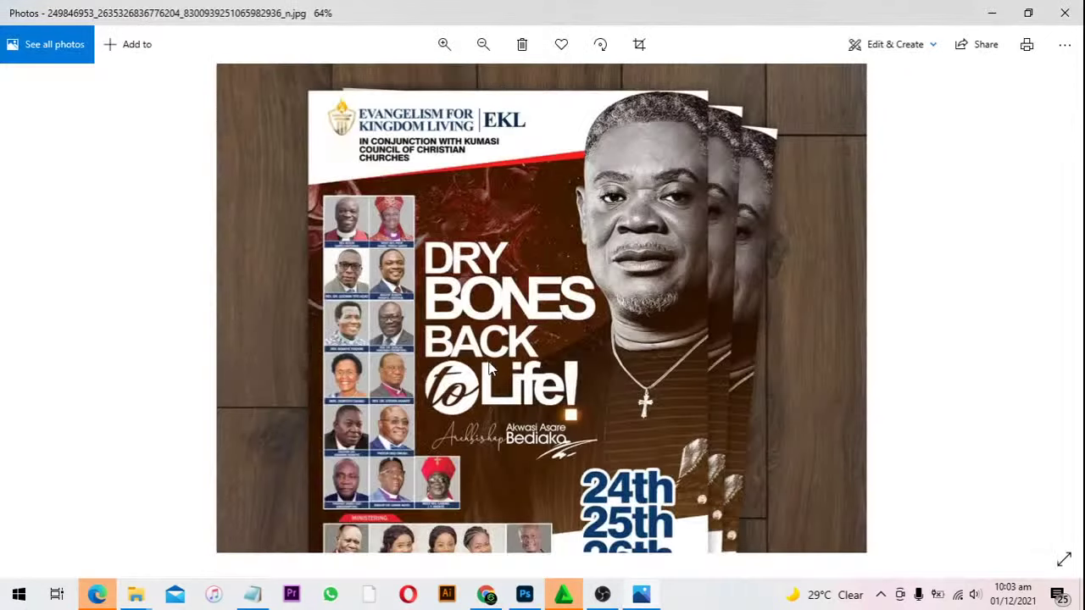
key("alt+Tab")
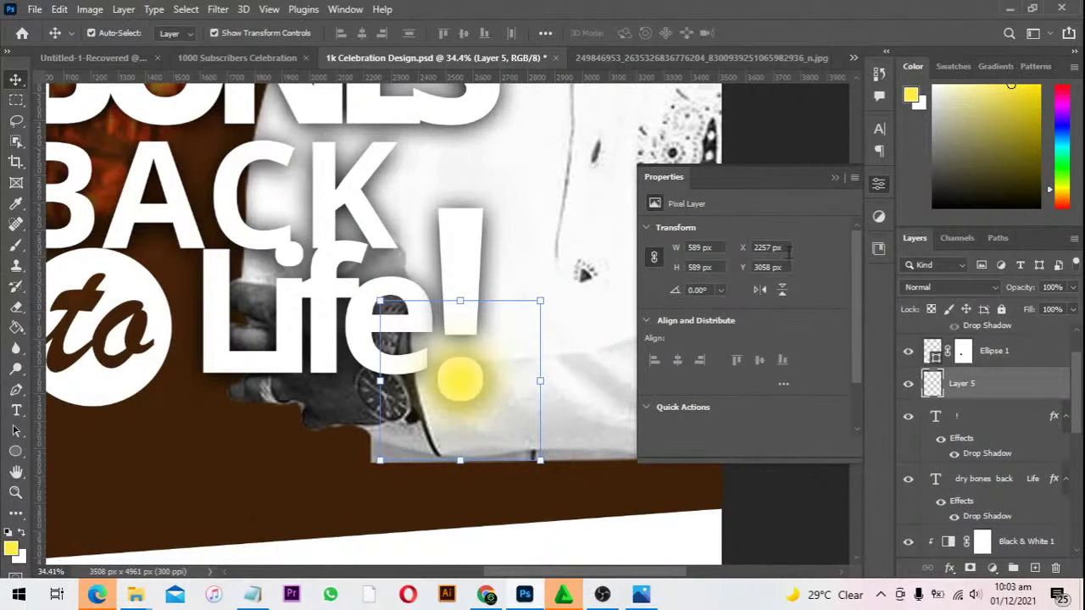
Try Darken, Linear Burn, Screen, Hard Light and other blend modes on the yellow glow
left_click(949, 288)
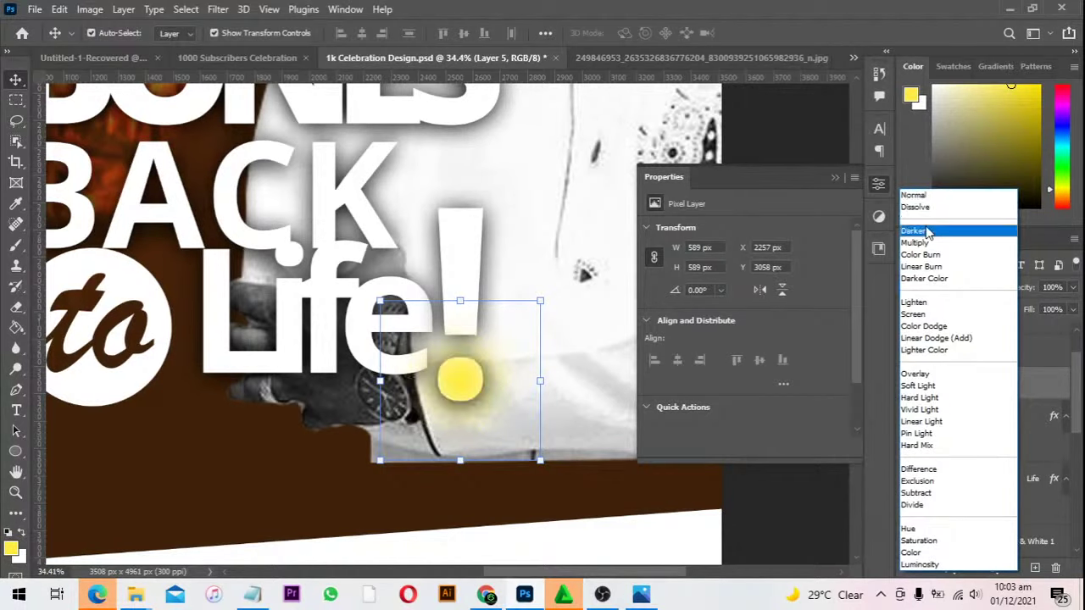
left_click(926, 231)
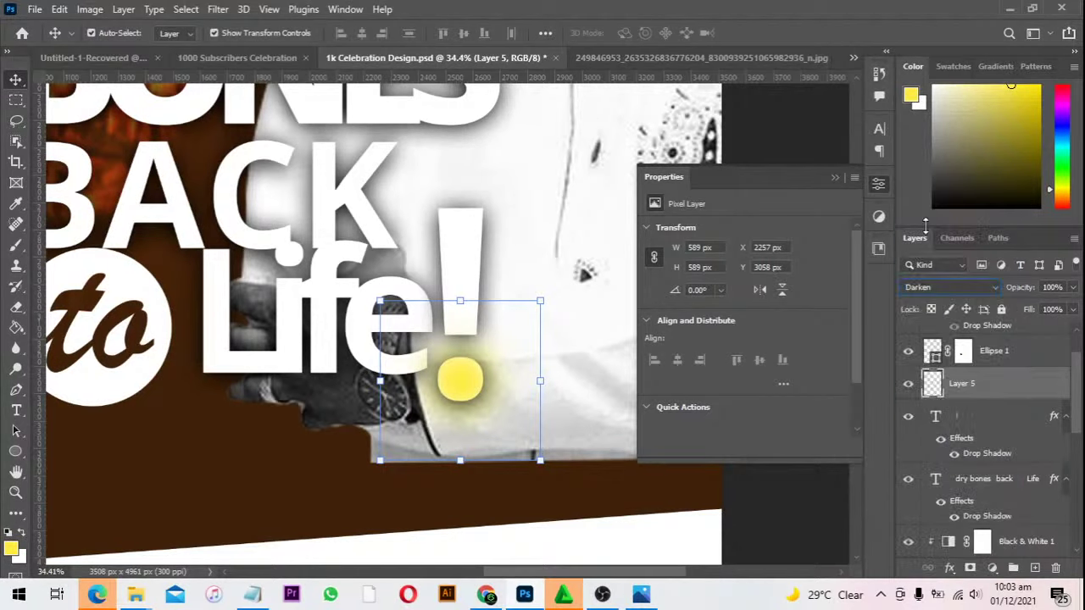
key("Down")
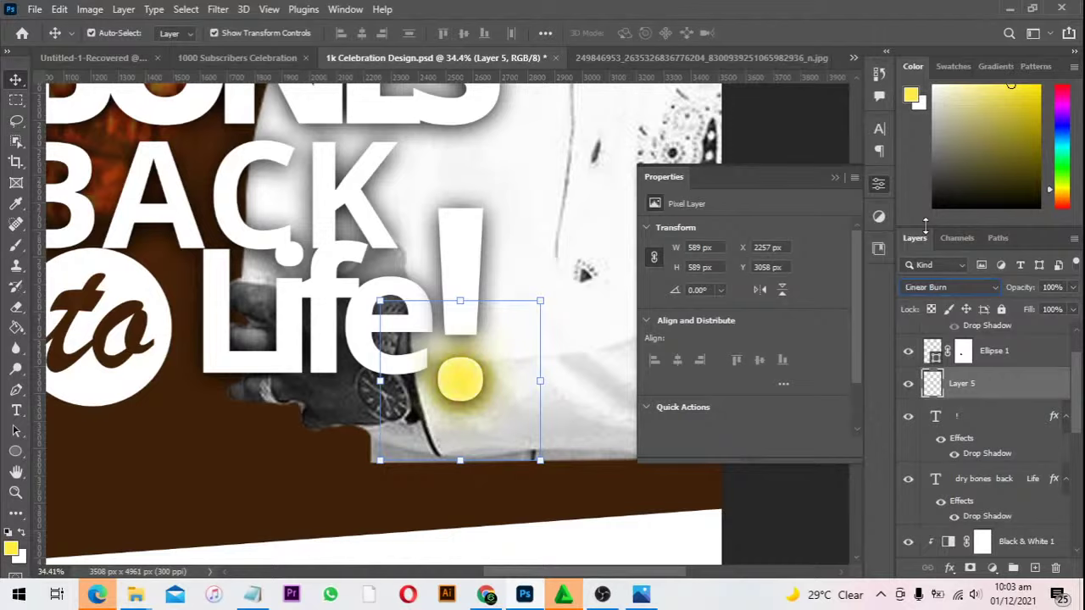
key("Down")
key("Down")
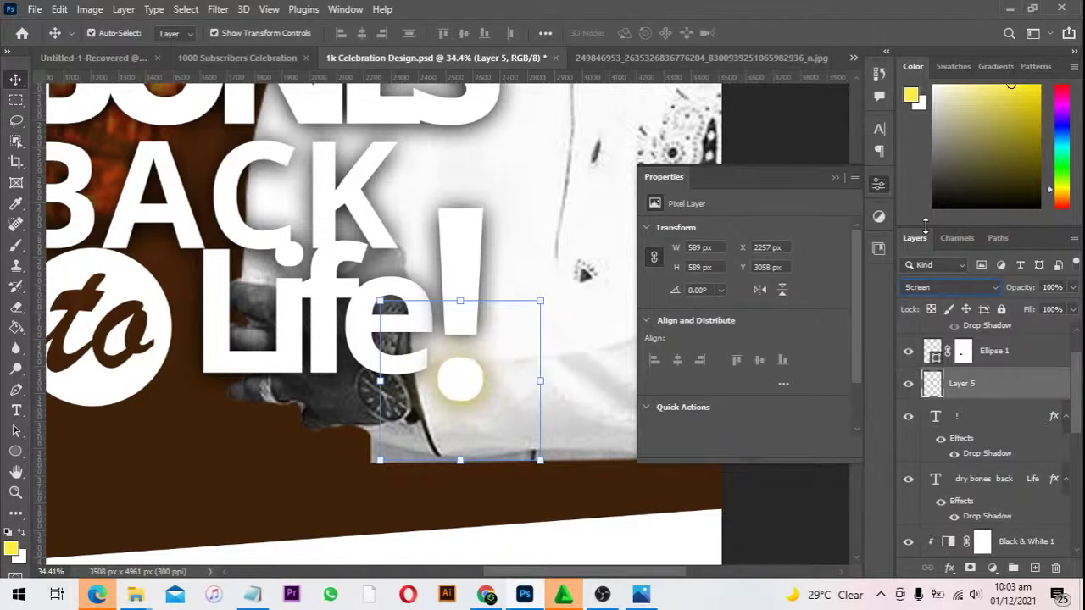
key("Down")
key("Down")
key("Down")
key("Down")
key("Down")
key("Down")
key("Down")
key("Down")
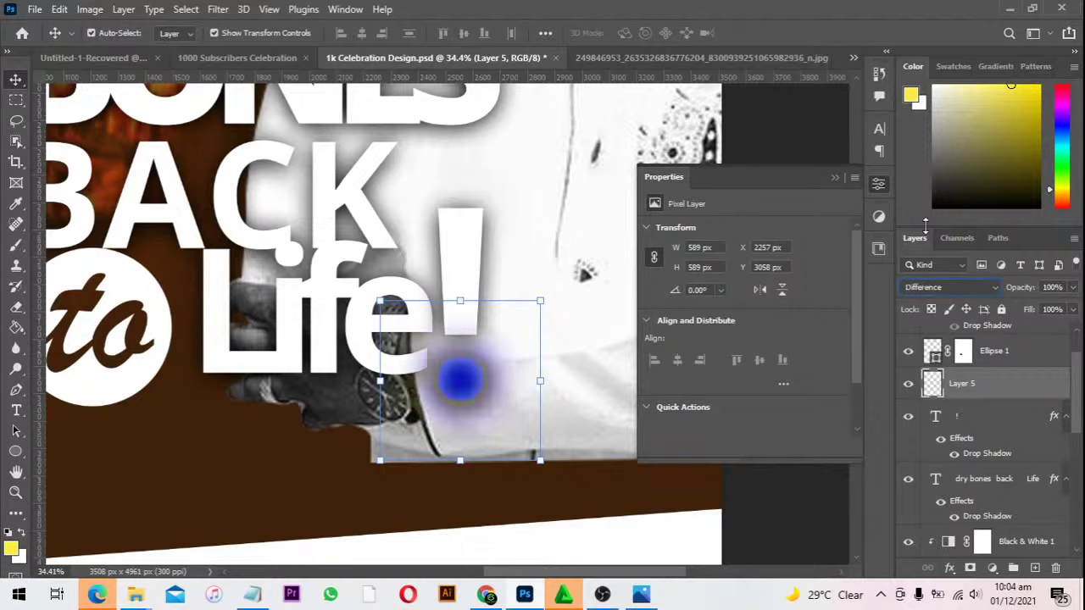
key("Down")
key("Down")
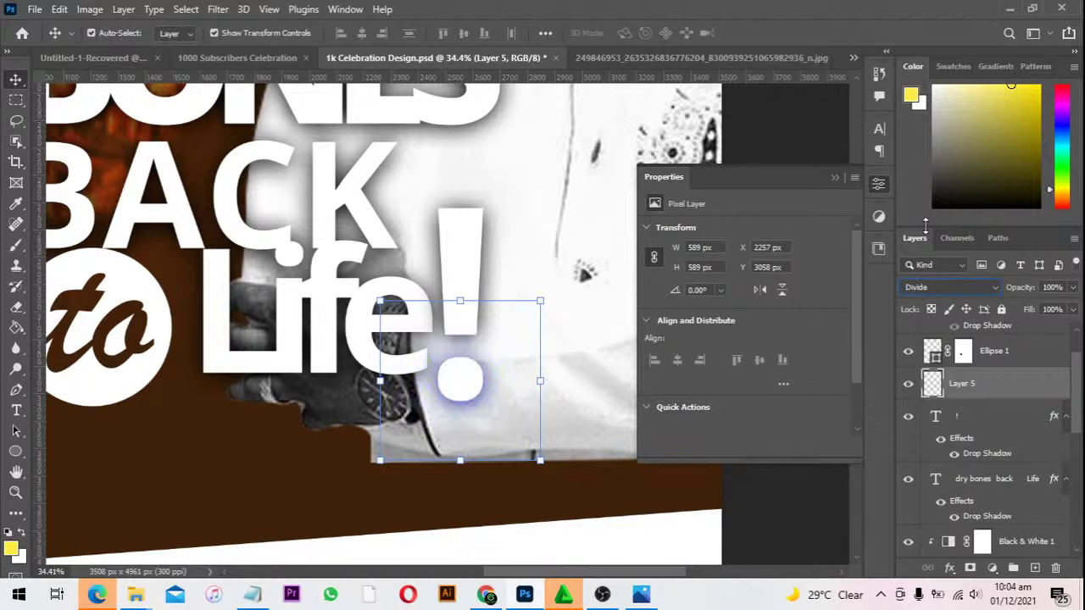
key("Down")
key("Down")
key("Down")
key("Down")
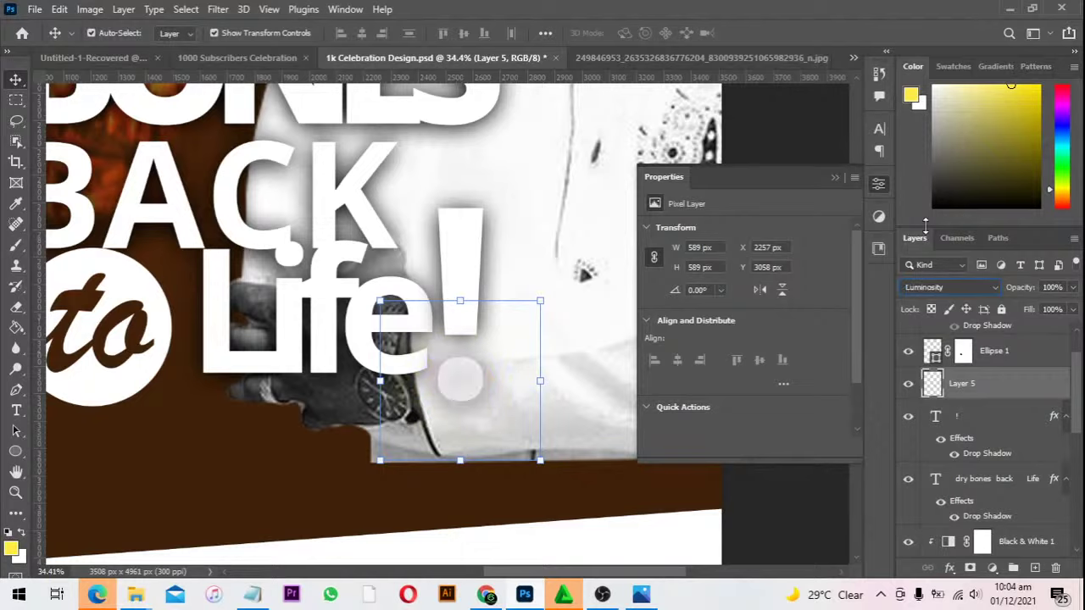
key("Up")
key("Up")
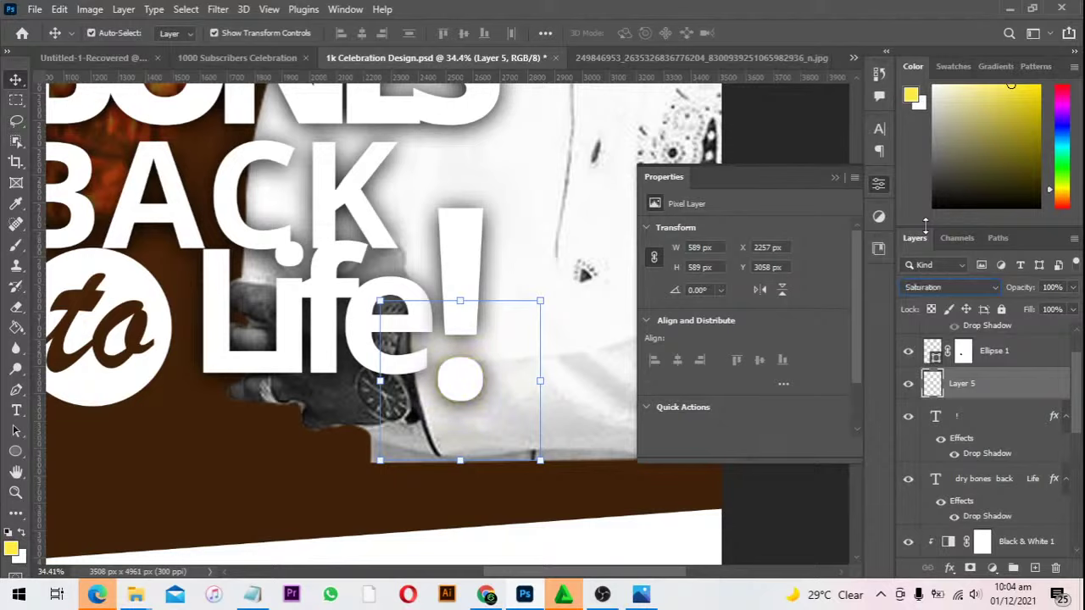
key("Up")
key("Up")
key("Up")
key("Up")
Settle the glow's blend mode on Overlay after comparing Soft Light and Normal
key("Up")
key("Up")
key("Up")
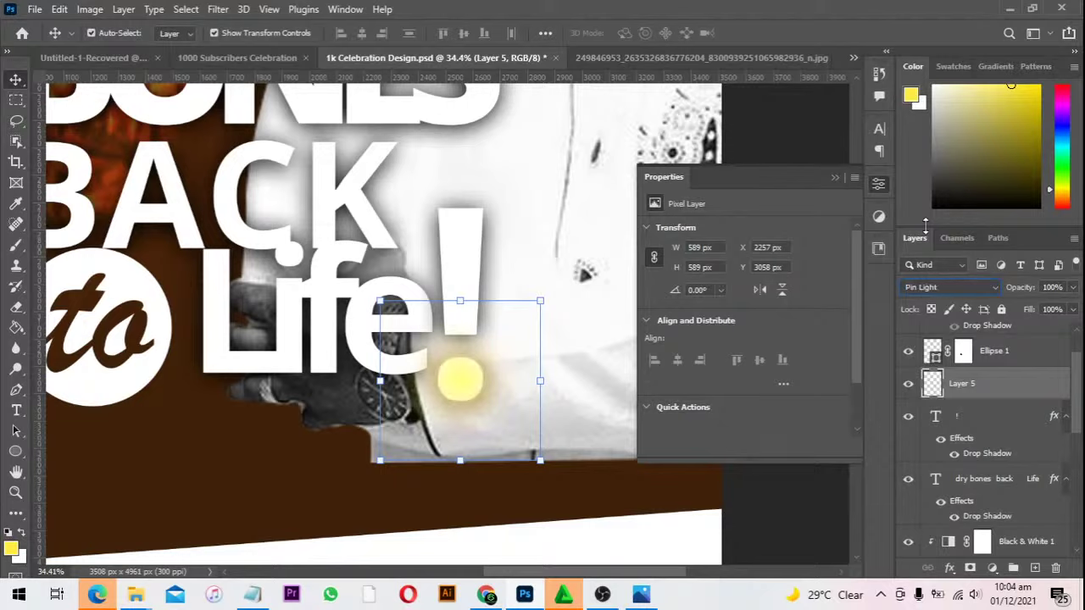
key("Up")
key("Down")
key("Up")
key("Up")
key("Up")
key("Up")
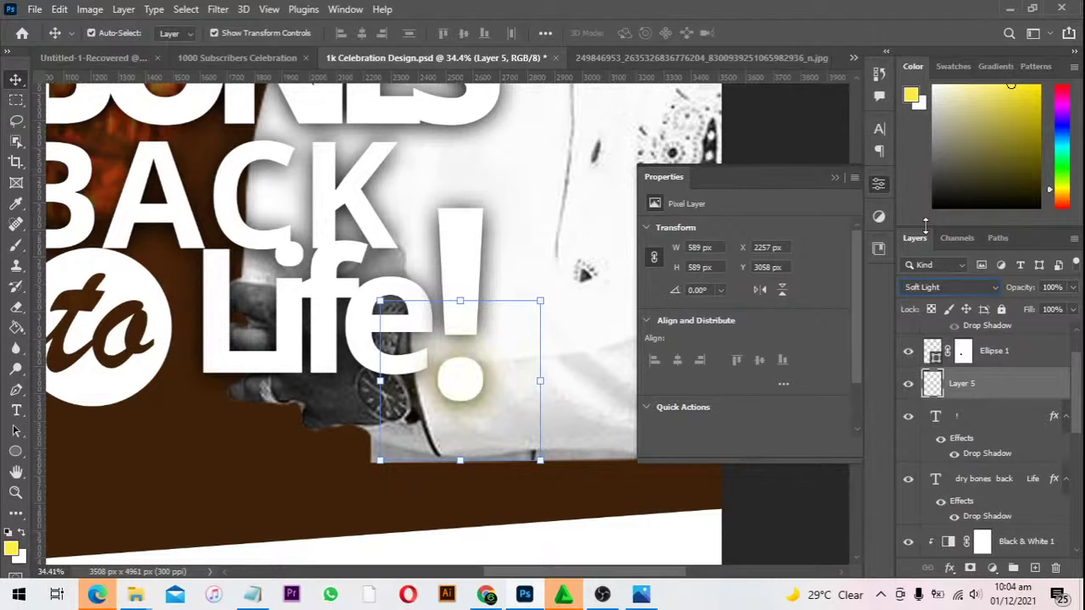
key("Down")
key("Up")
key("Up")
key("Up")
key("Down")
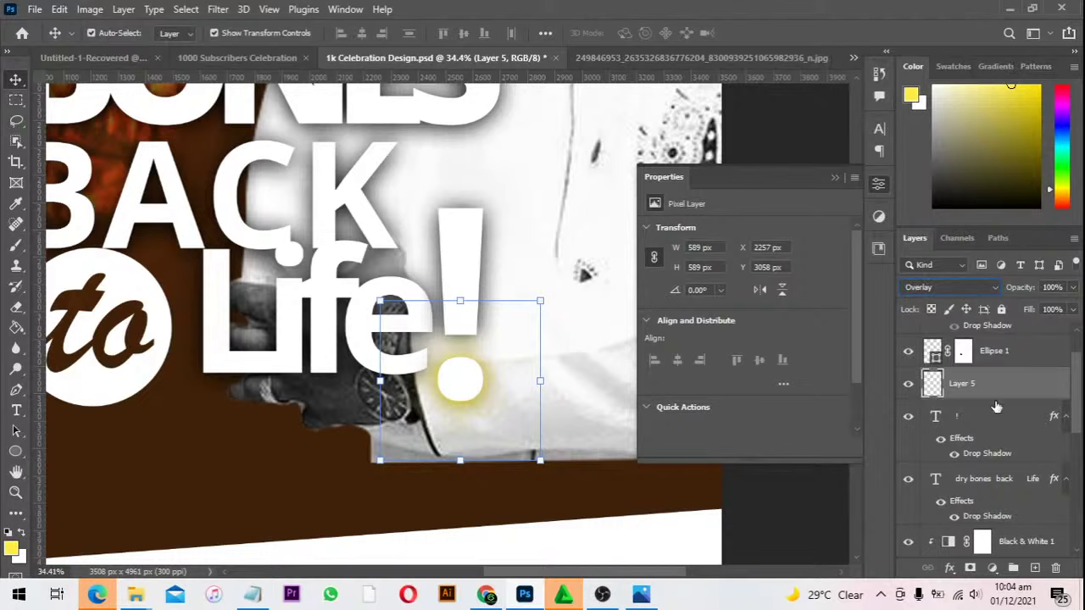
key("shift+alt+n")
key("shift+alt+o")
Duplicate Layer 5 with Ctrl+J, then delete the surplus glow copies, keeping one duplicate
key("ctrl+j")
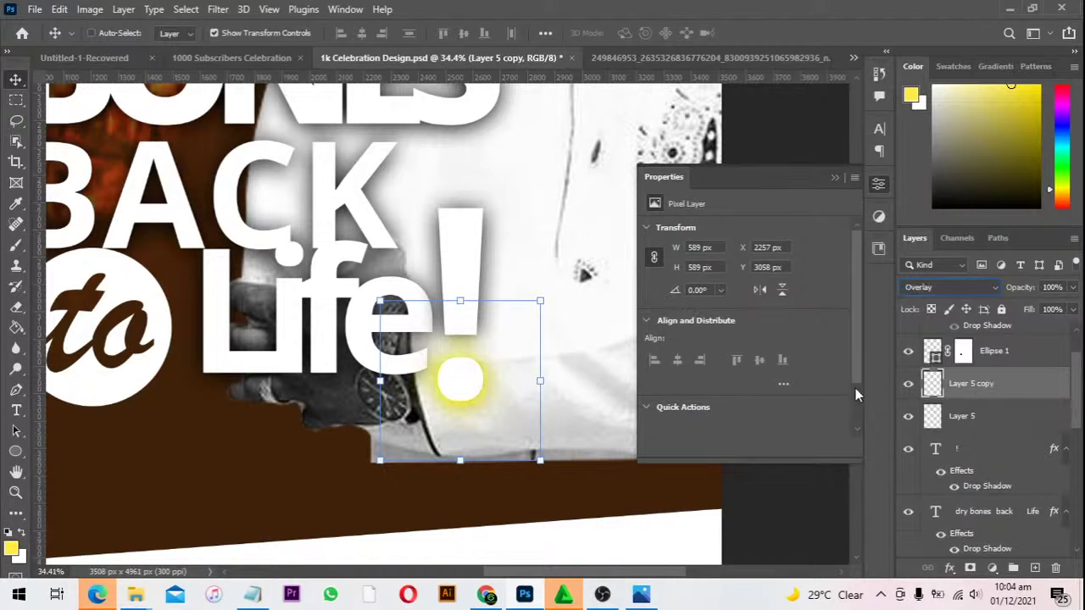
key("ctrl+j")
key("ctrl+j")
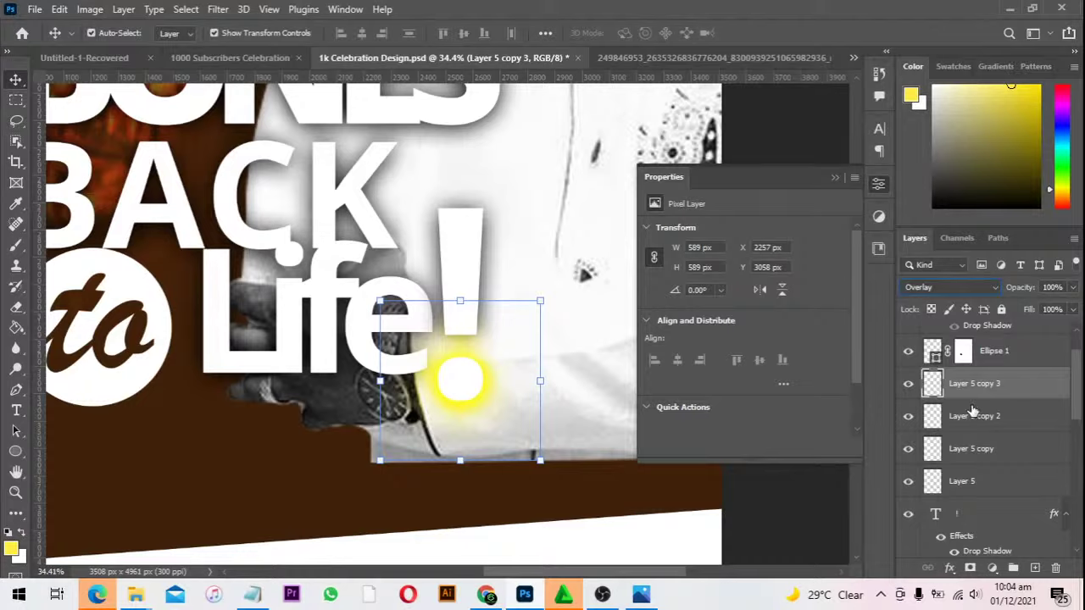
left_click(994, 445)
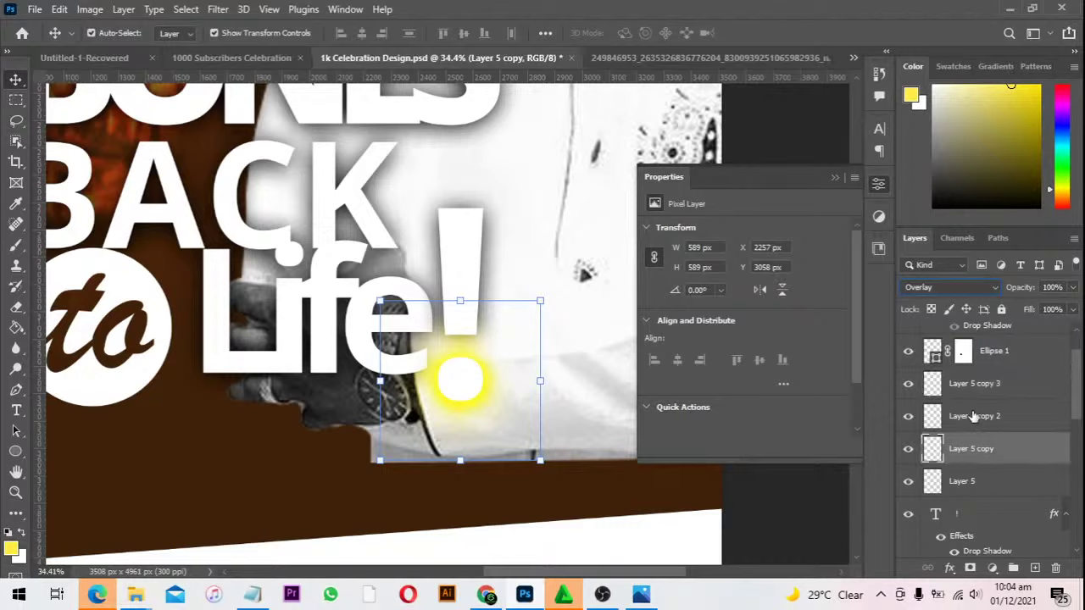
left_click(974, 416)
left_click(981, 387, "shift")
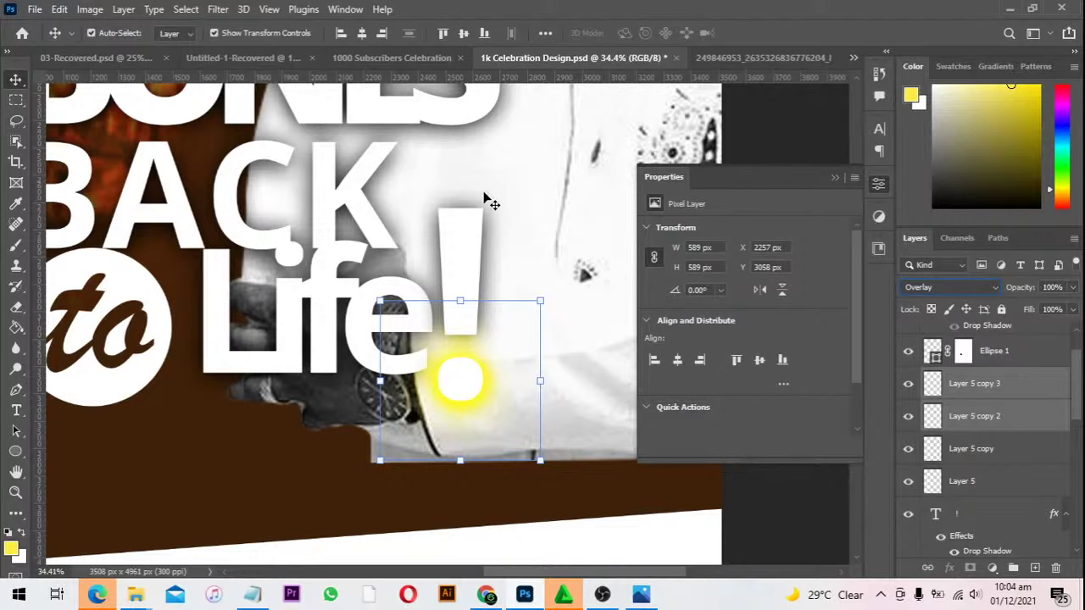
left_click(564, 196)
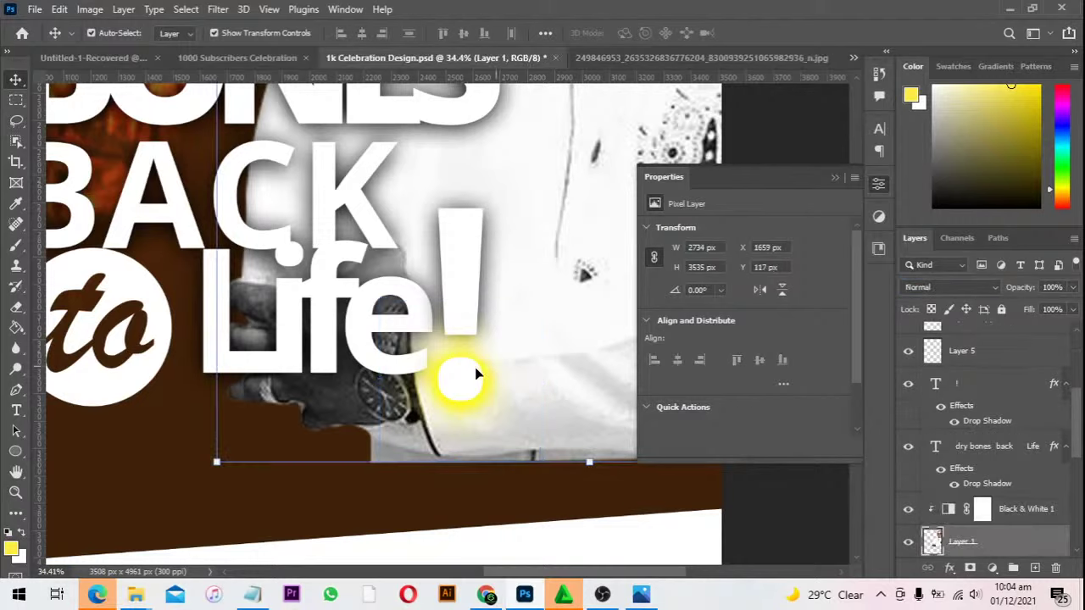
left_click(476, 373)
left_click(948, 370)
key("Delete")
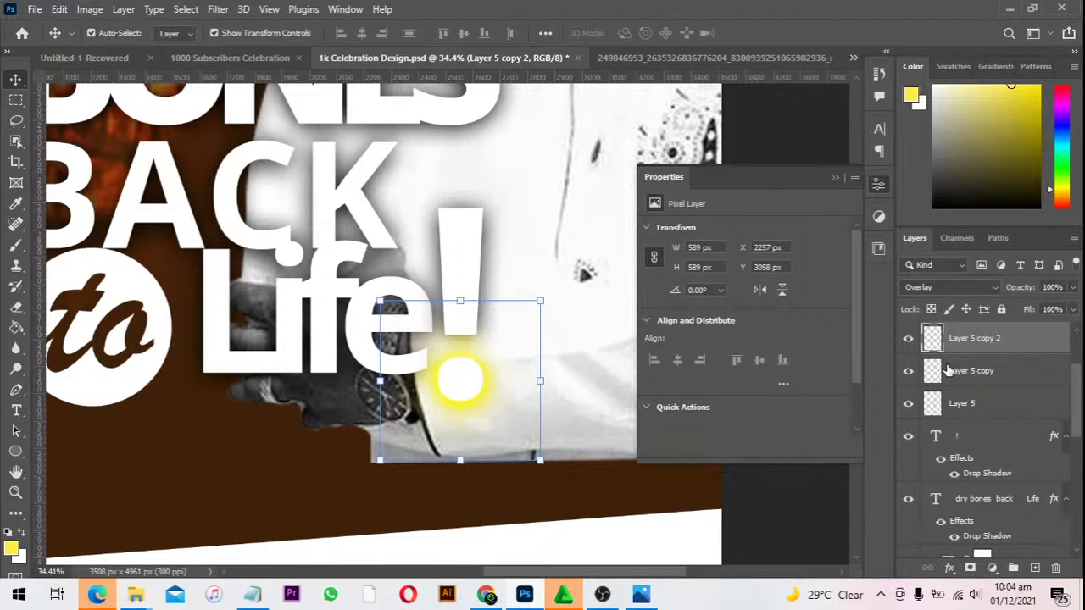
key("Delete")
Zoom out and compare the poster with the reference flyer in Photos
scroll(746, 339, "down", 2)
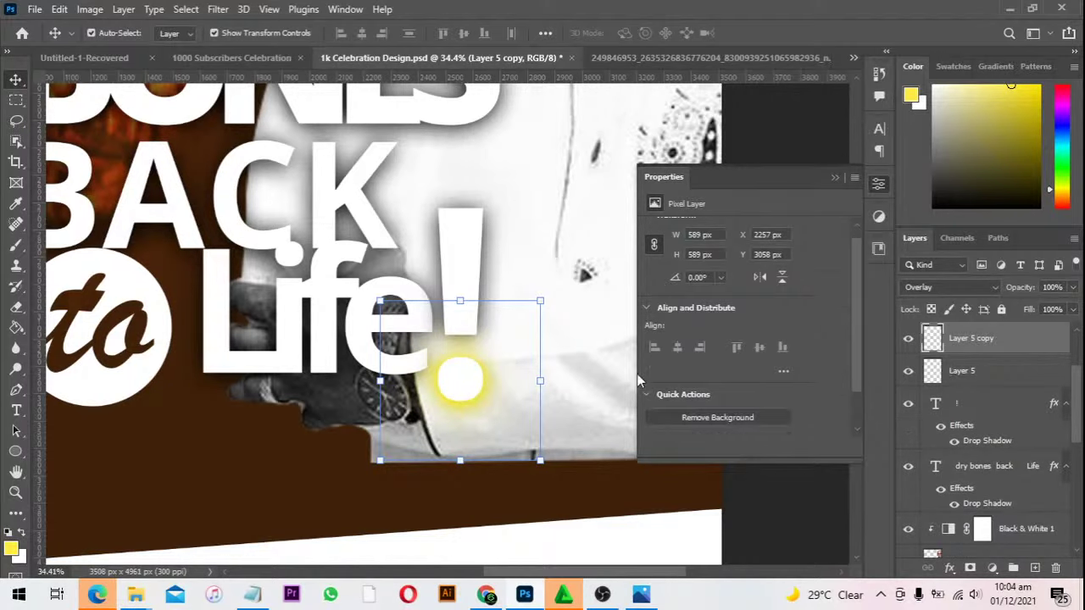
scroll(521, 398, "down", 4)
scroll(520, 407, "down", 2)
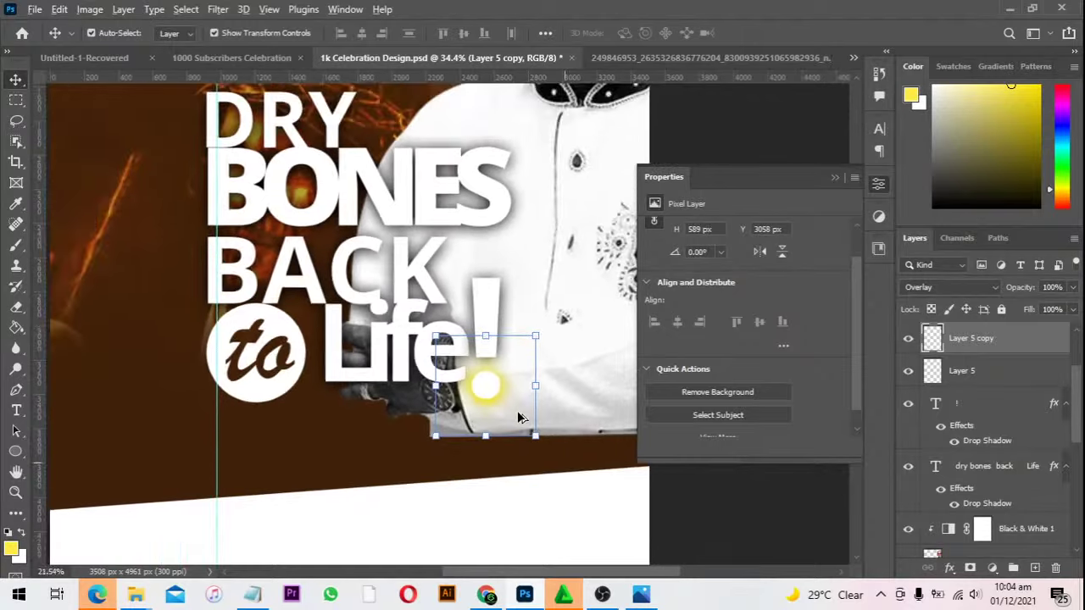
scroll(519, 407, "down", 2)
scroll(519, 407, "down", 1)
scroll(512, 399, "down", 1)
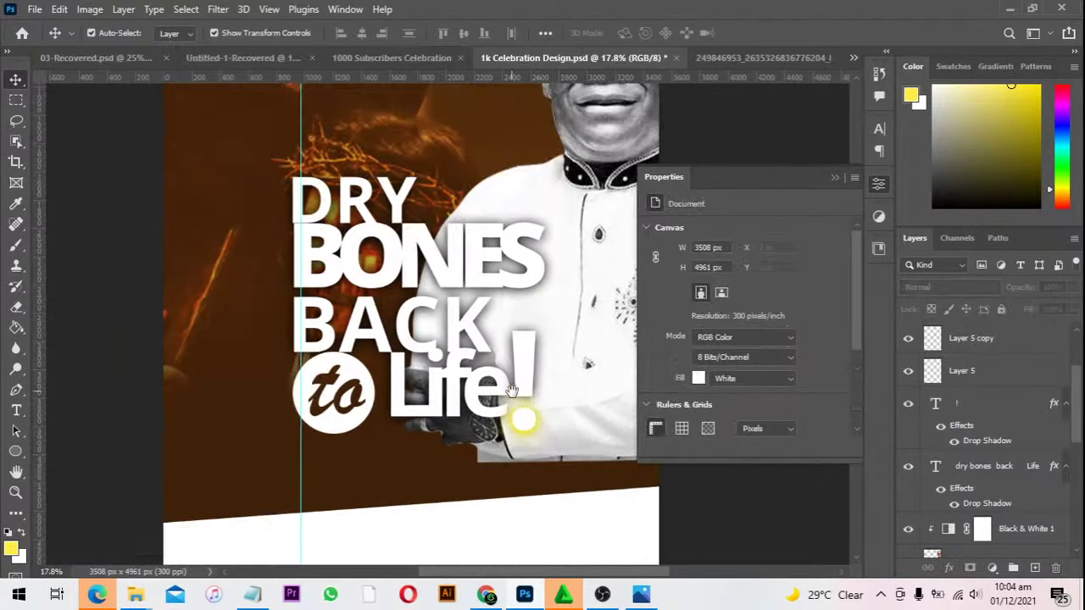
scroll(511, 399, "down", 2)
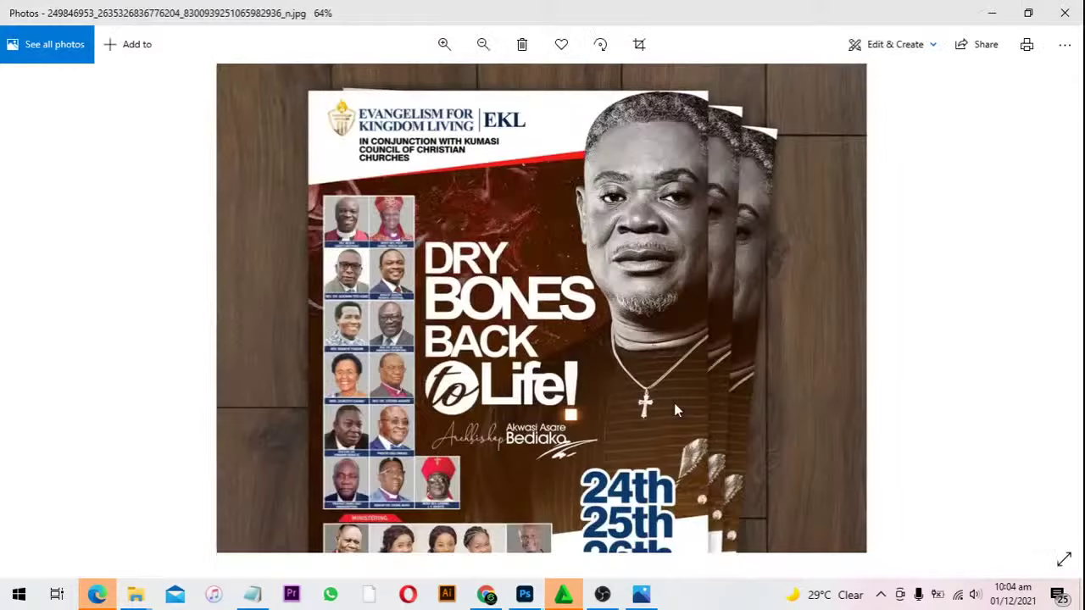
key("alt+Tab")
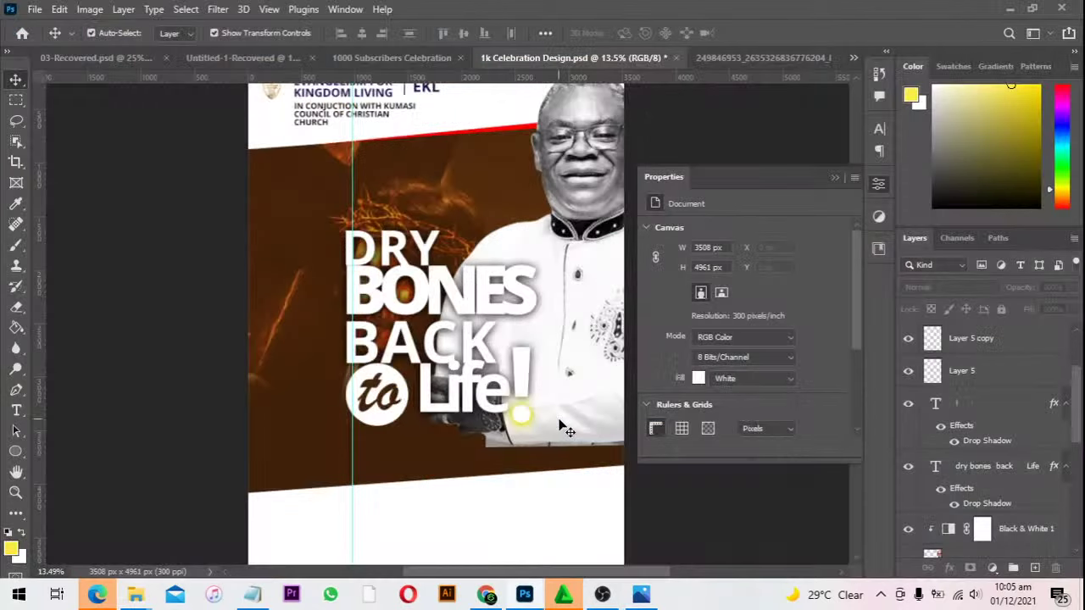
key("alt+Tab")
key("alt+Tab")
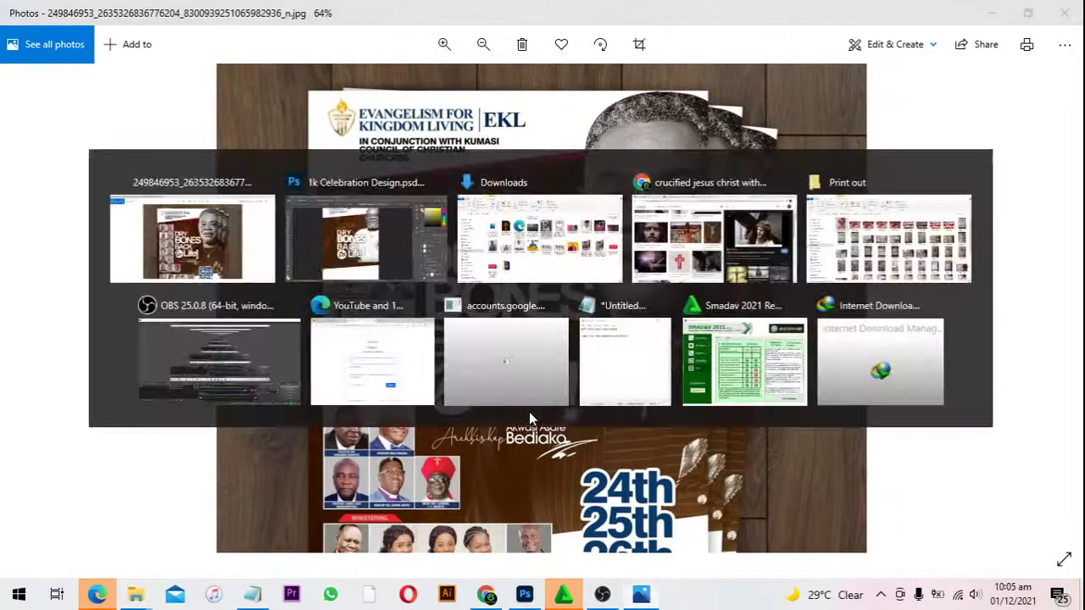
left_click(528, 412)
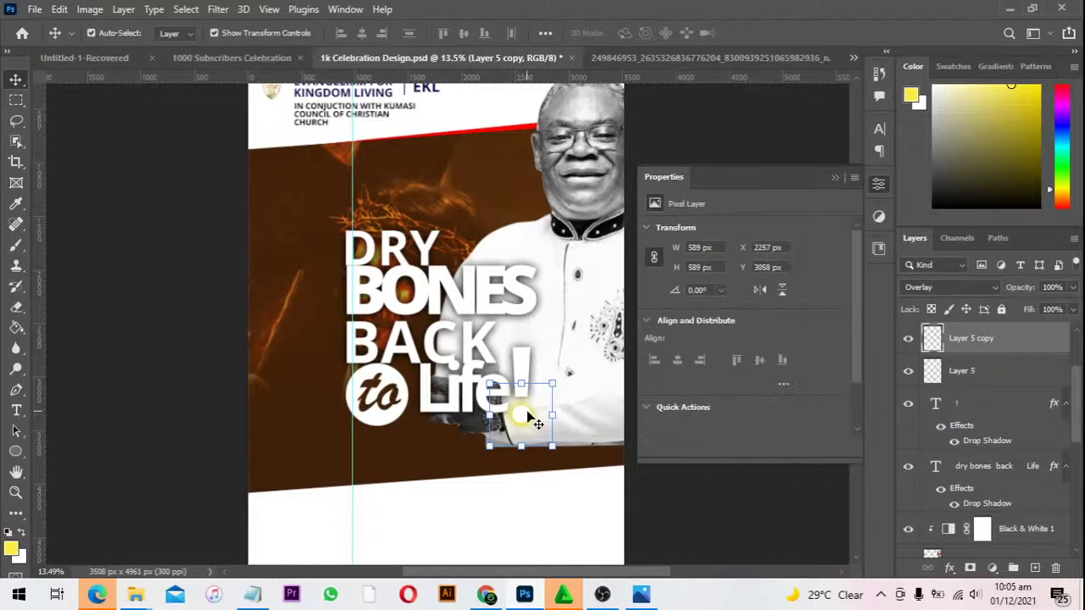
key("alt+Tab")
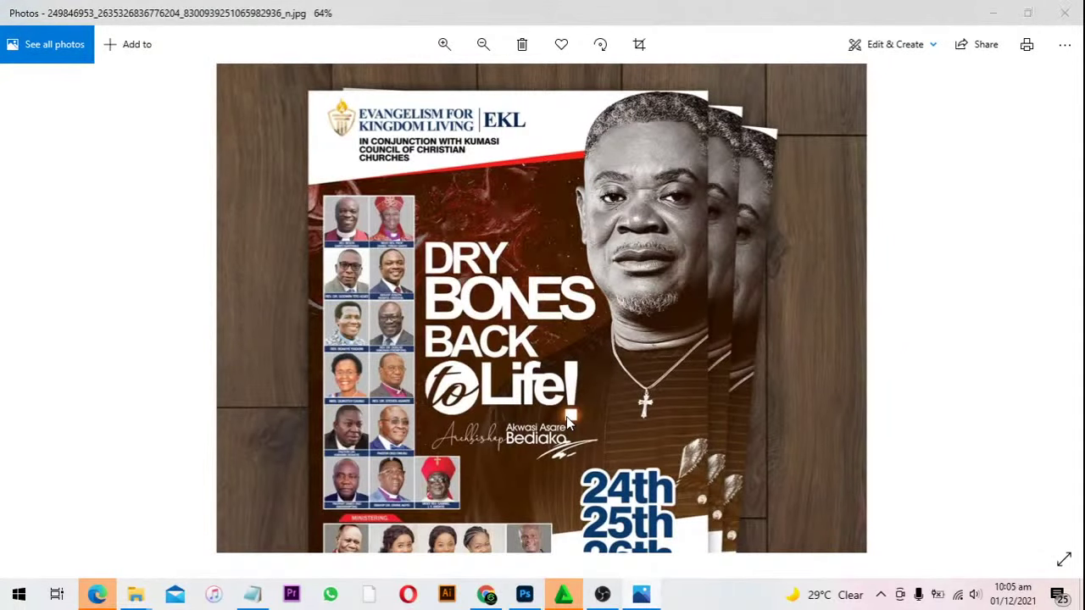
Add a Hue/Saturation adjustment clipped to the glow copy, with Lightness +13 and Hue -33
key("alt+Tab")
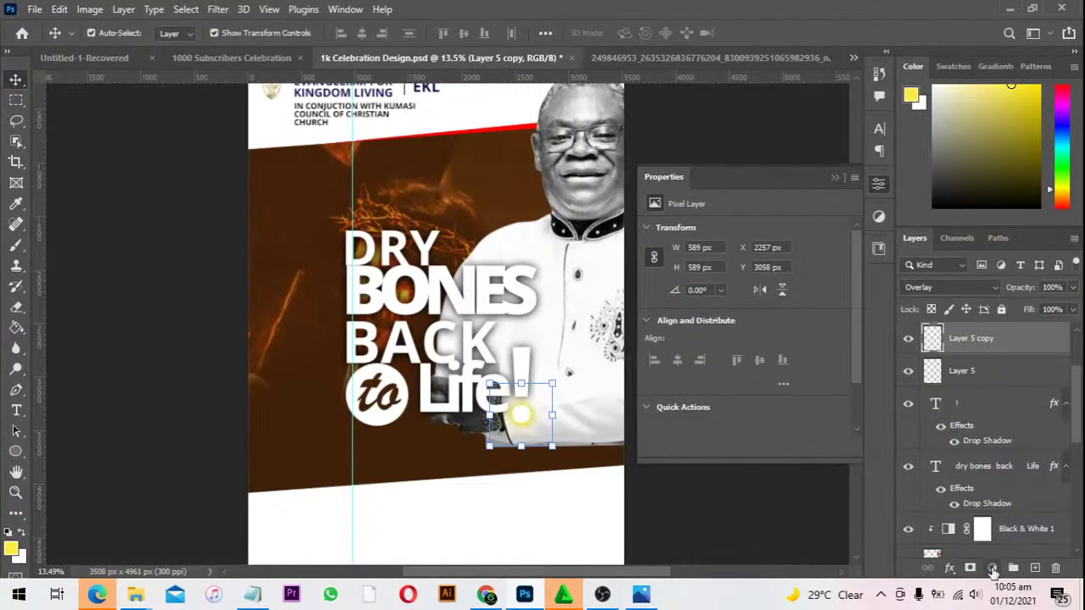
left_click(993, 568)
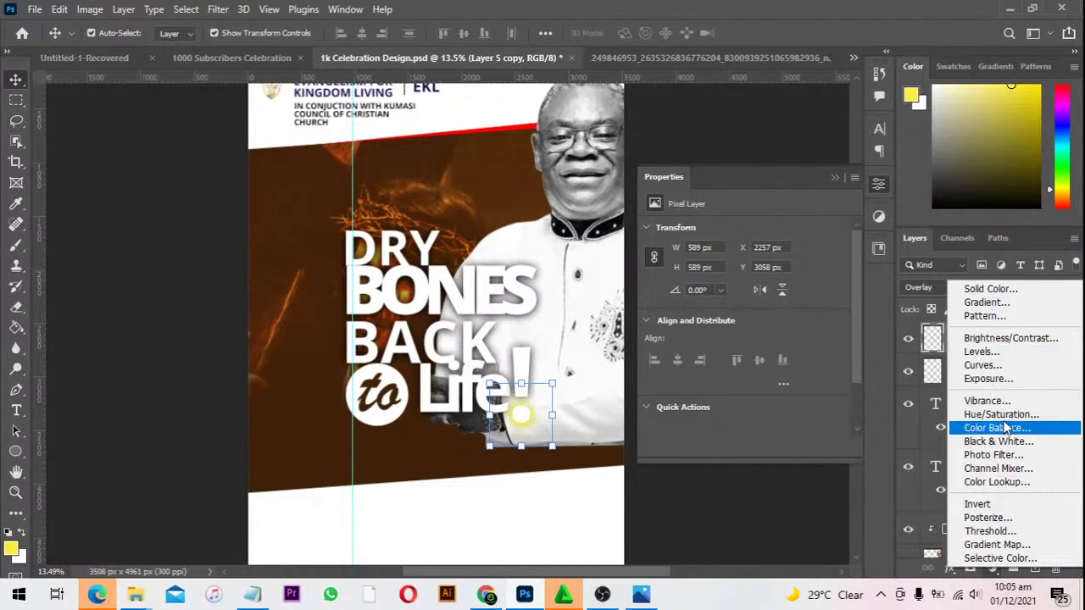
left_click(1002, 415)
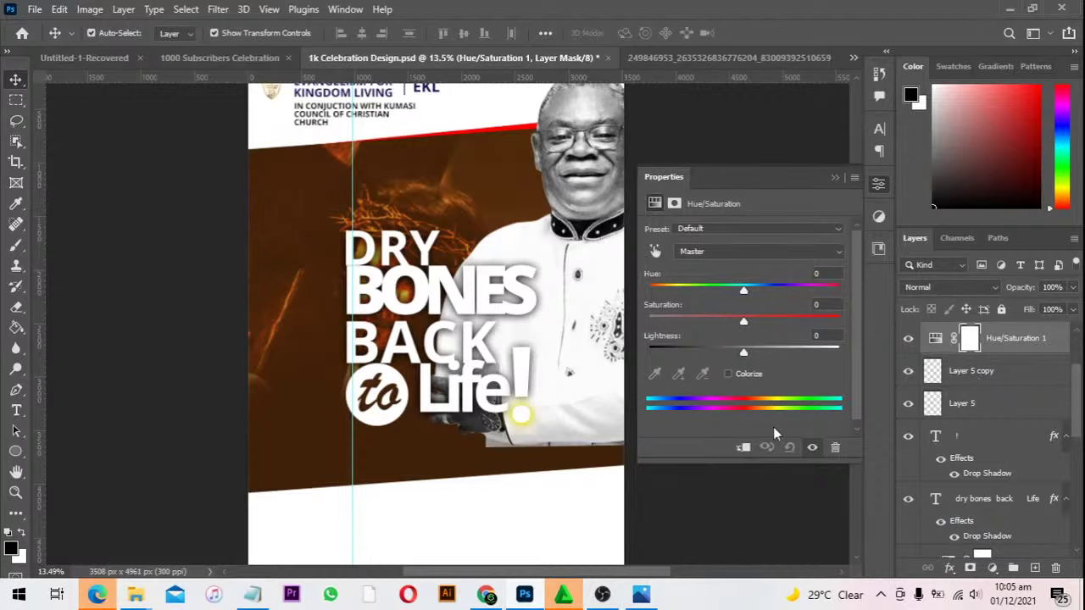
left_click(743, 447)
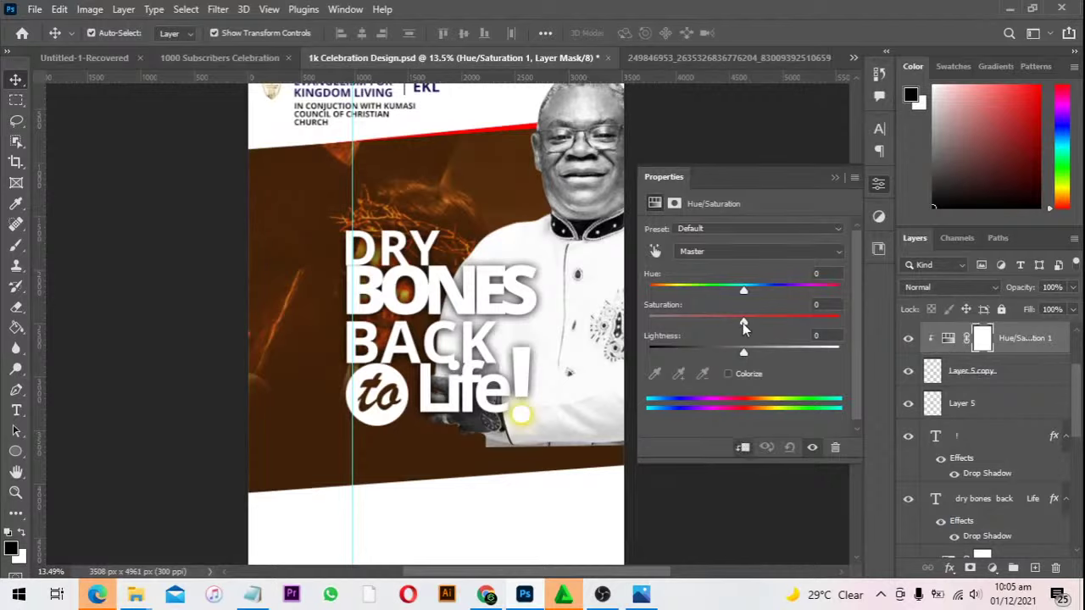
mouse_move(745, 354)
left_mouse_down()
mouse_move(693, 352)
mouse_move(756, 350)
left_mouse_up()
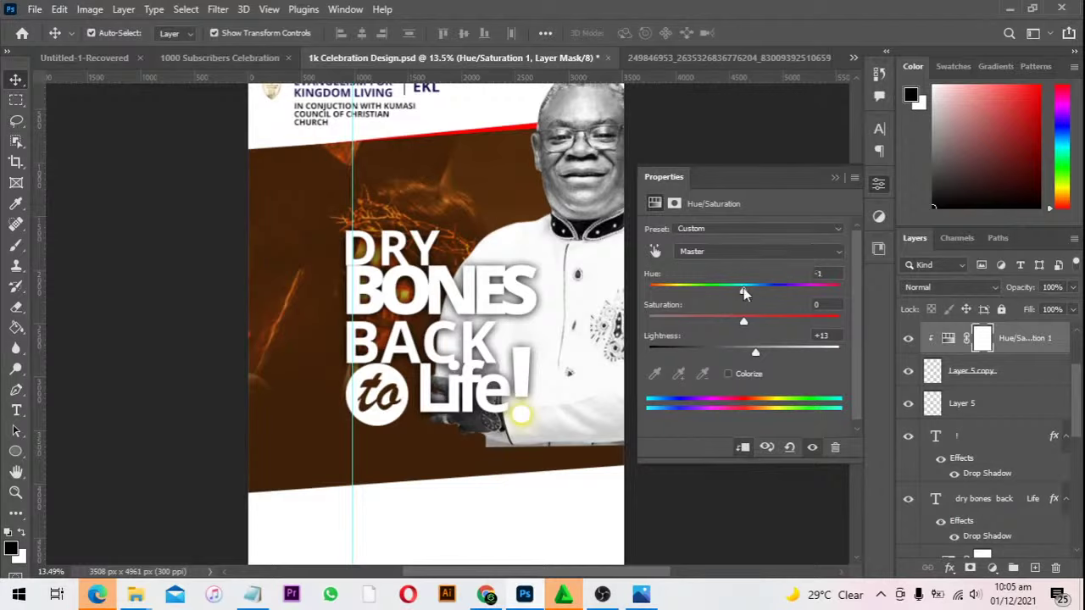
mouse_move(745, 292)
left_mouse_down()
mouse_move(678, 292)
mouse_move(806, 292)
mouse_move(760, 293)
left_mouse_up()
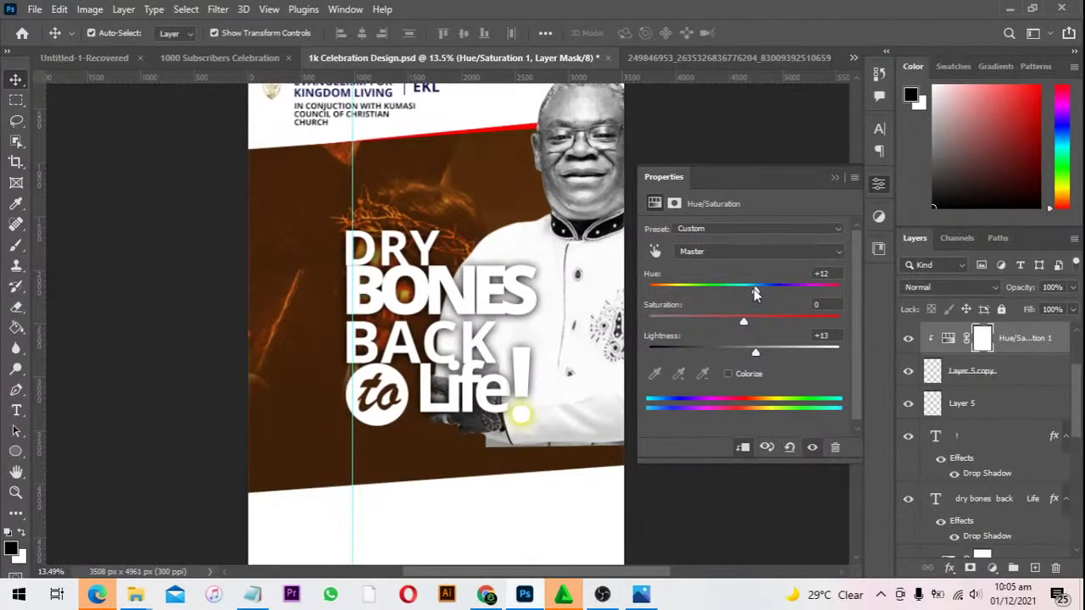
left_click_drag(755, 292, 687, 292)
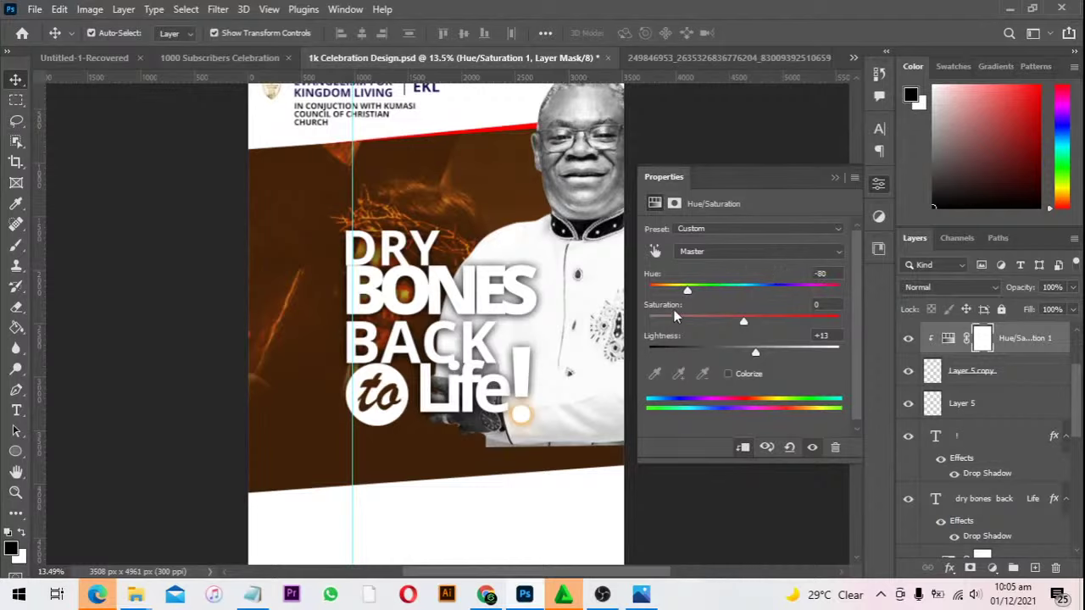
mouse_move(688, 292)
left_mouse_down()
mouse_move(678, 295)
mouse_move(712, 295)
left_mouse_up()
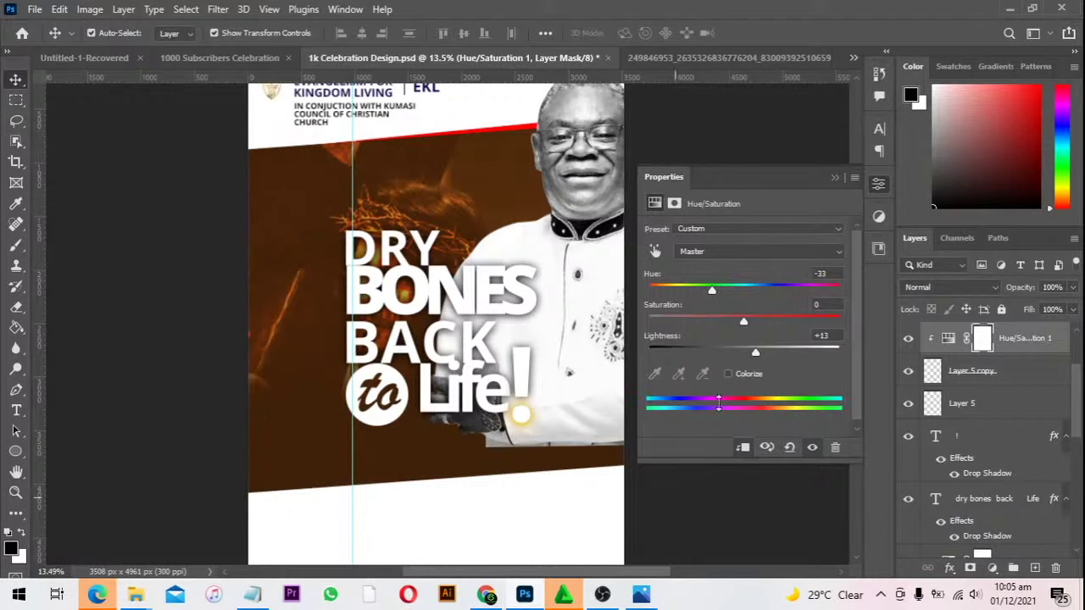
left_click(834, 179)
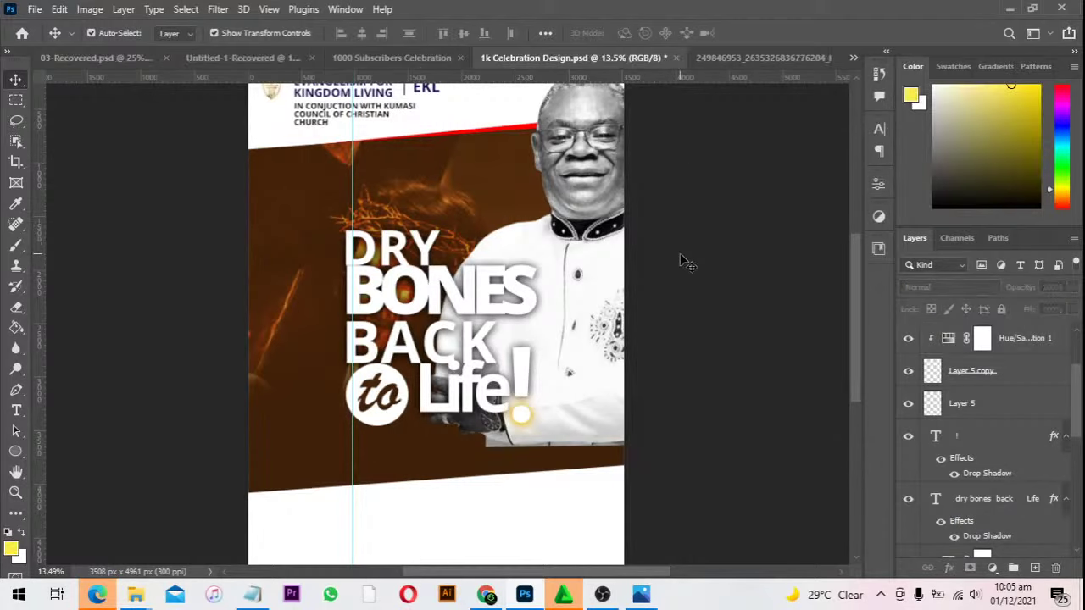
Switch between the reference flyer in Photos and the poster, zooming out to fit
key("alt+Tab")
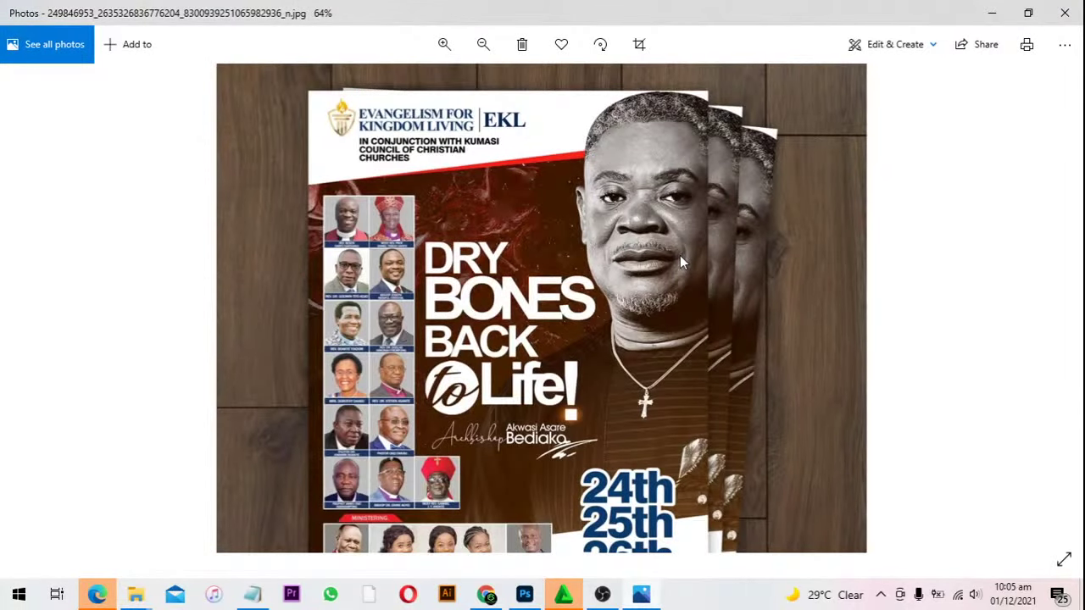
scroll(680, 255, "down", 3)
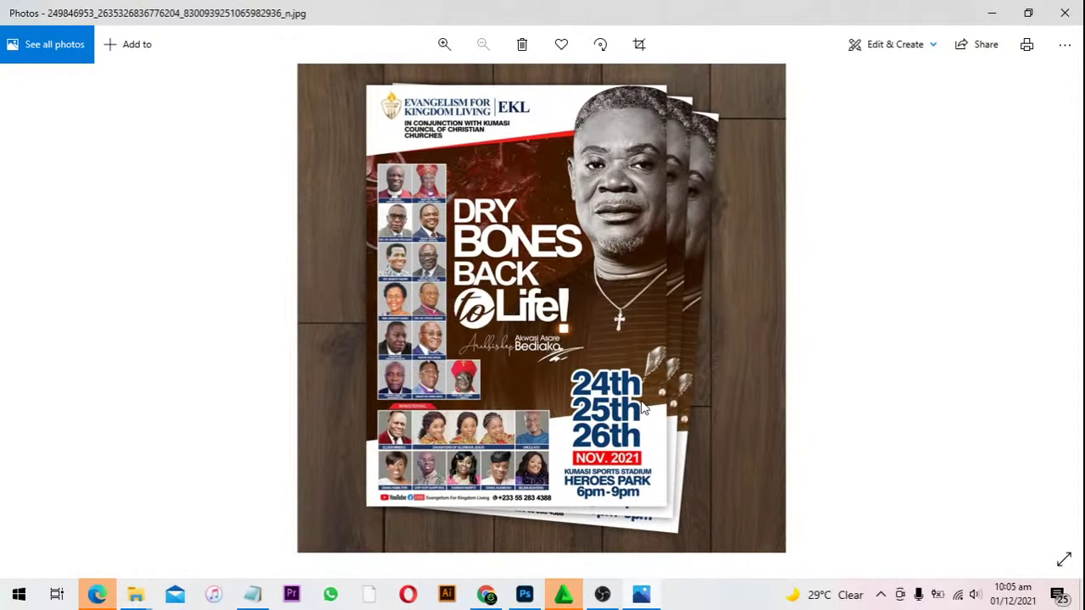
key("alt+Tab")
scroll(508, 449, "down", 1)
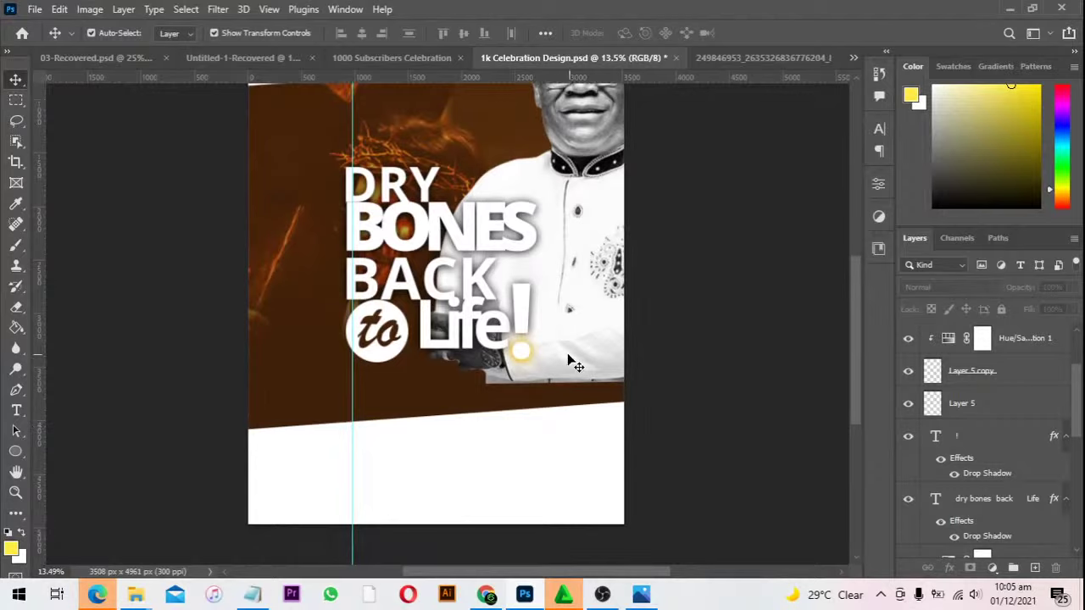
scroll(542, 377, "down", 1)
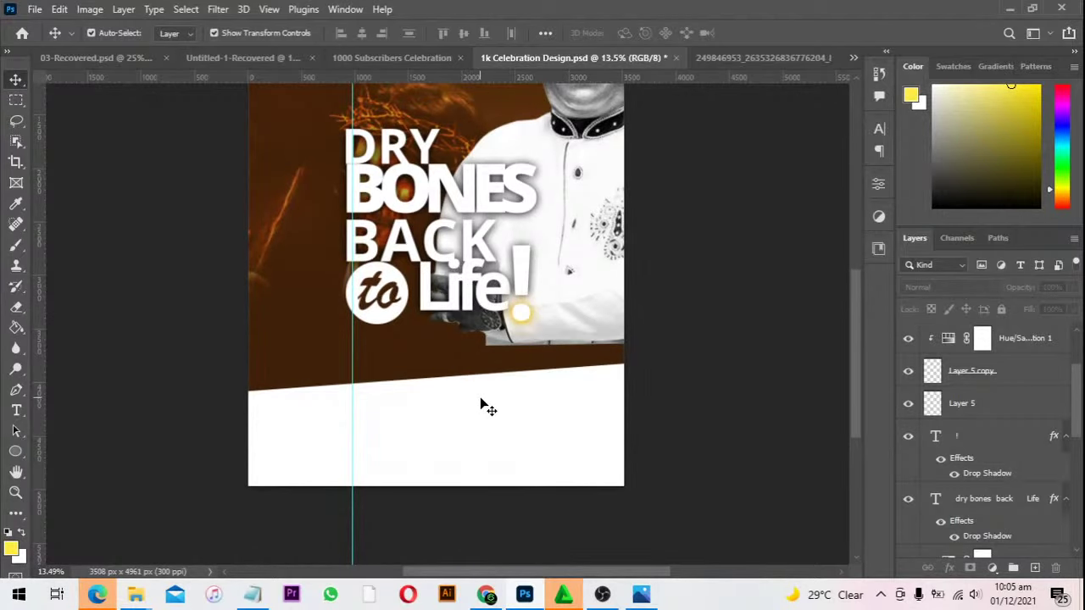
key("alt+Tab")
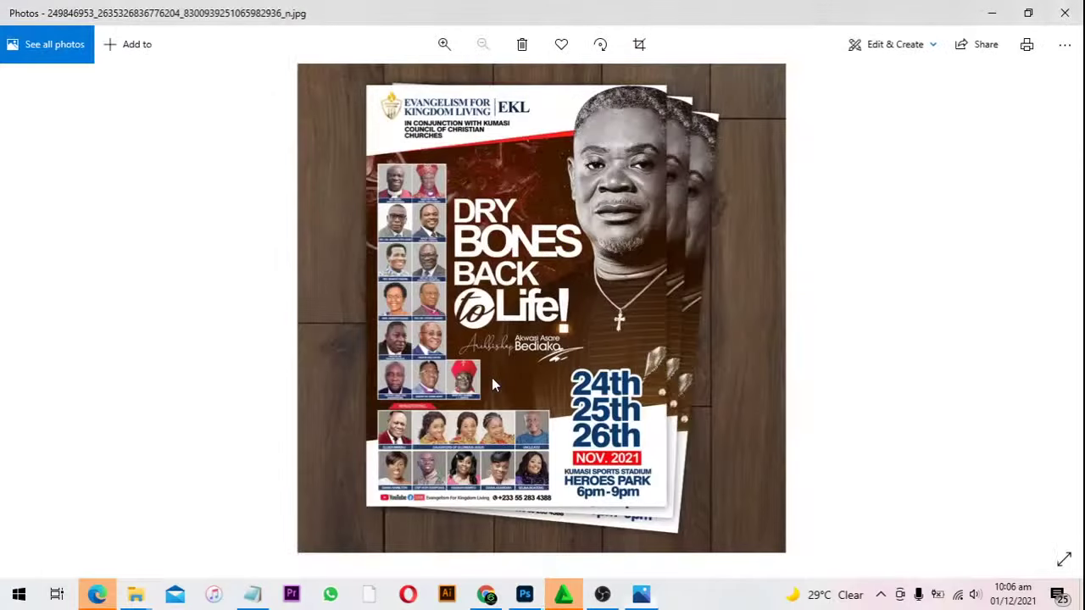
Start a text layer below 'Life!' and type the first date, 24th
key("alt+Tab")
left_click(505, 370)
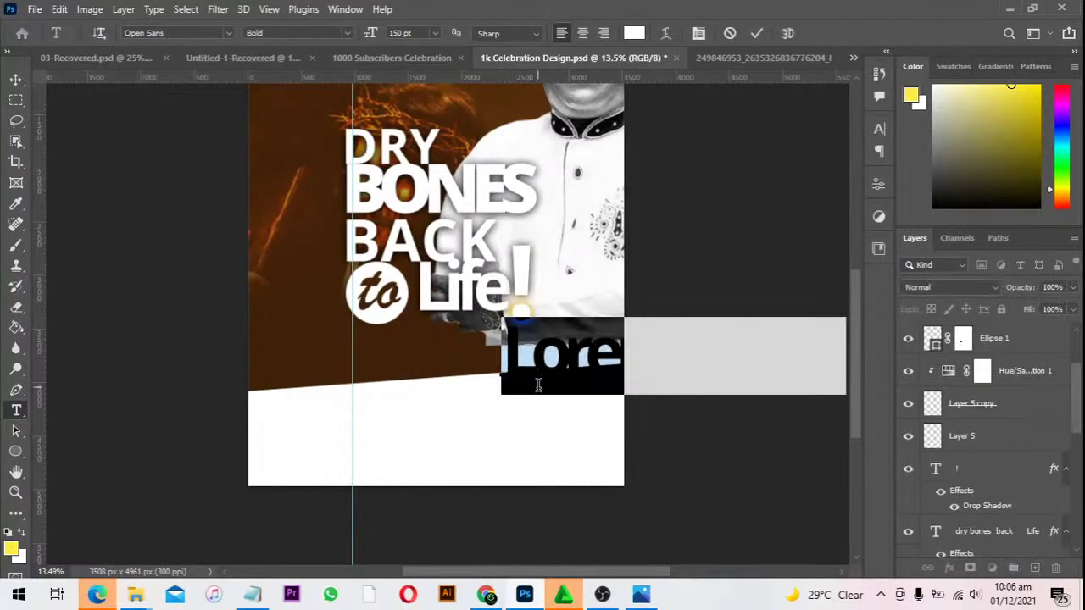
left_click(538, 385)
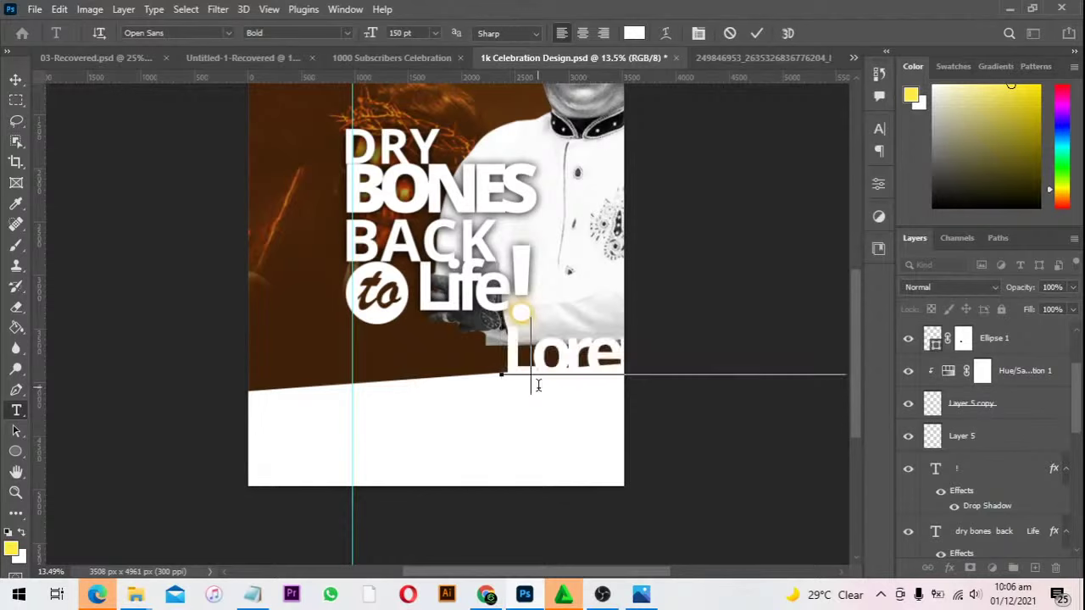
type("4")
key("alt+Tab")
key("alt+Tab")
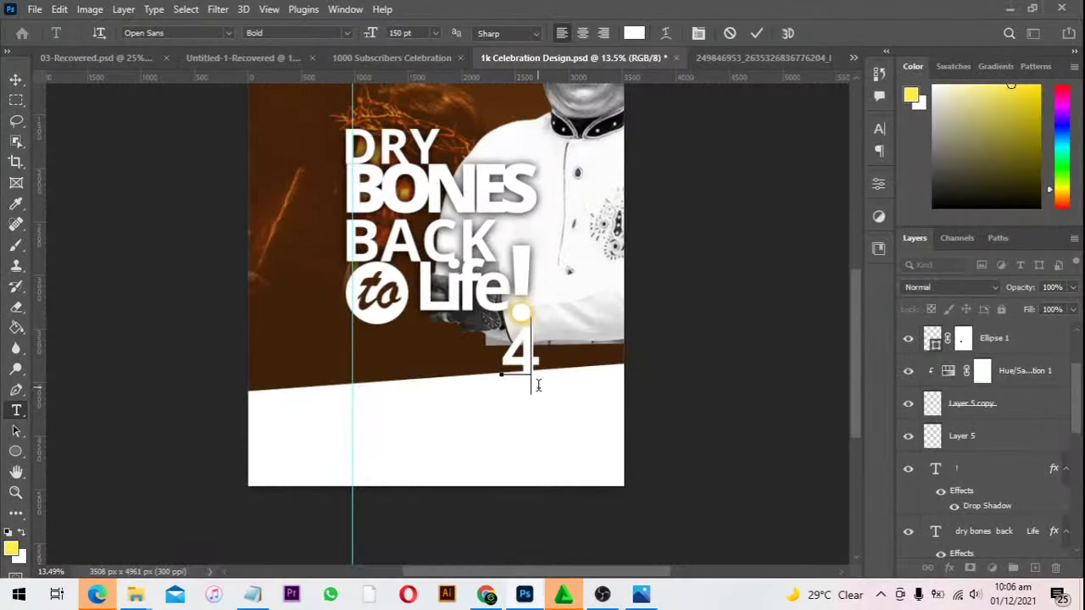
key("BackSpace")
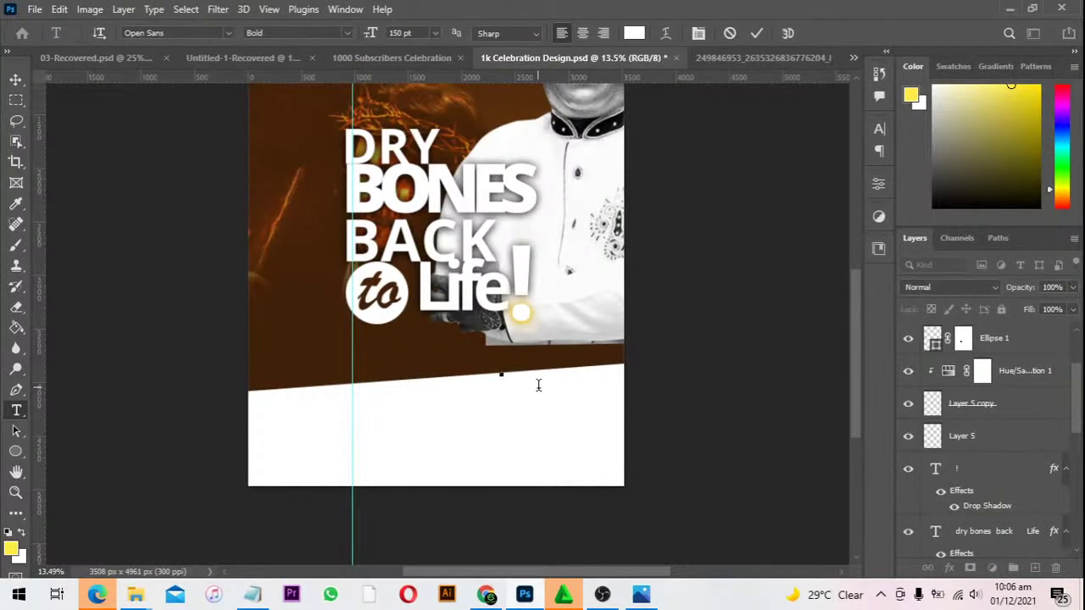
type("24th")
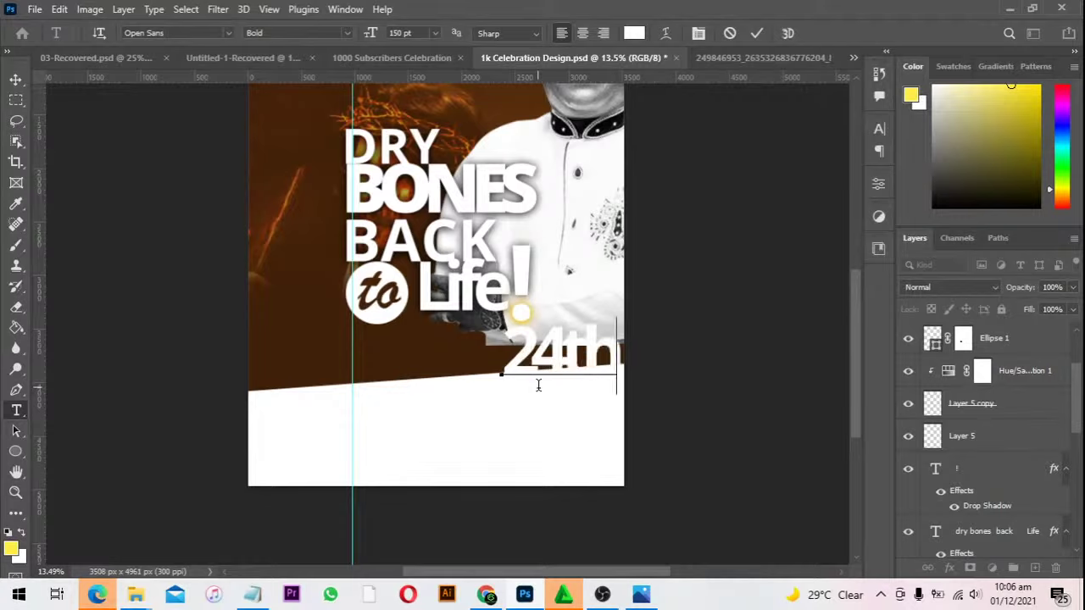
key("Return")
key("Return")
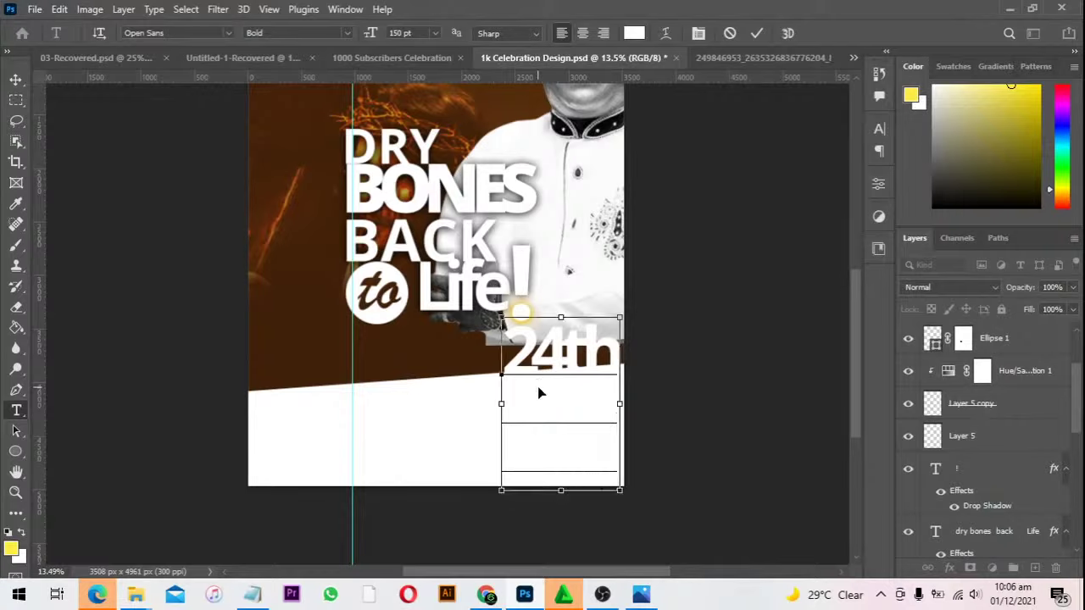
Set the date text to 110 pt, move it up under the headline, and commit
key("ctrl+a")
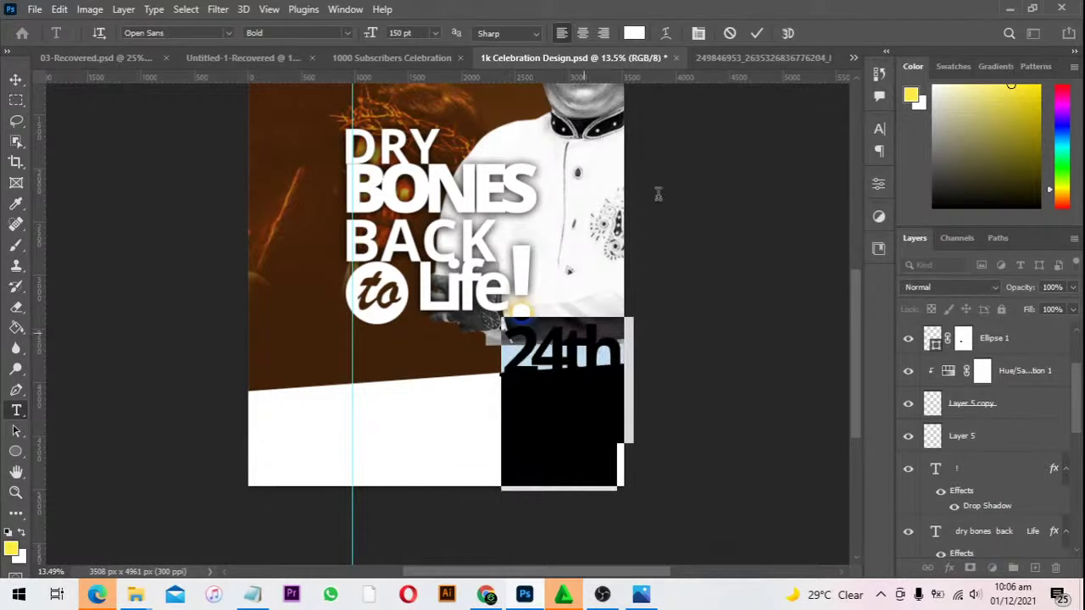
left_click(879, 132)
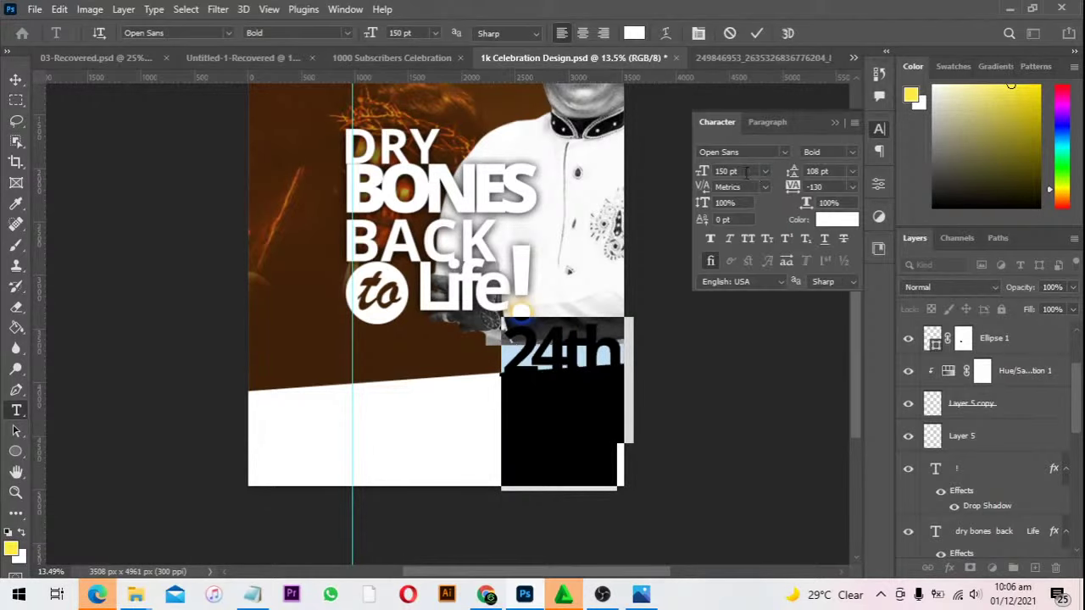
left_click_drag(747, 172, 642, 178)
type("1")
key("Return")
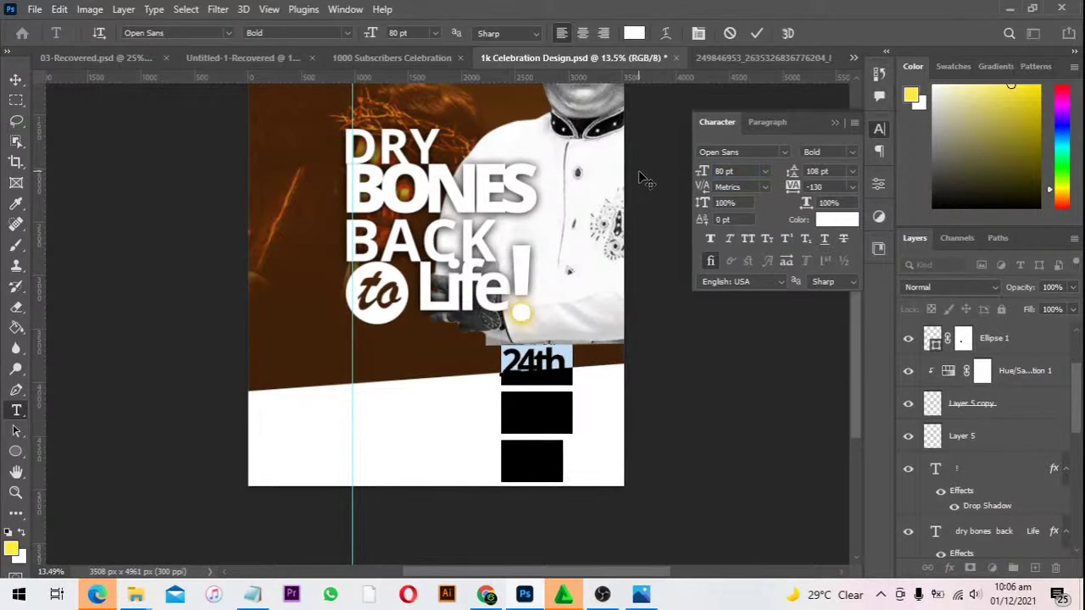
left_click(731, 172)
type("0")
key("Return")
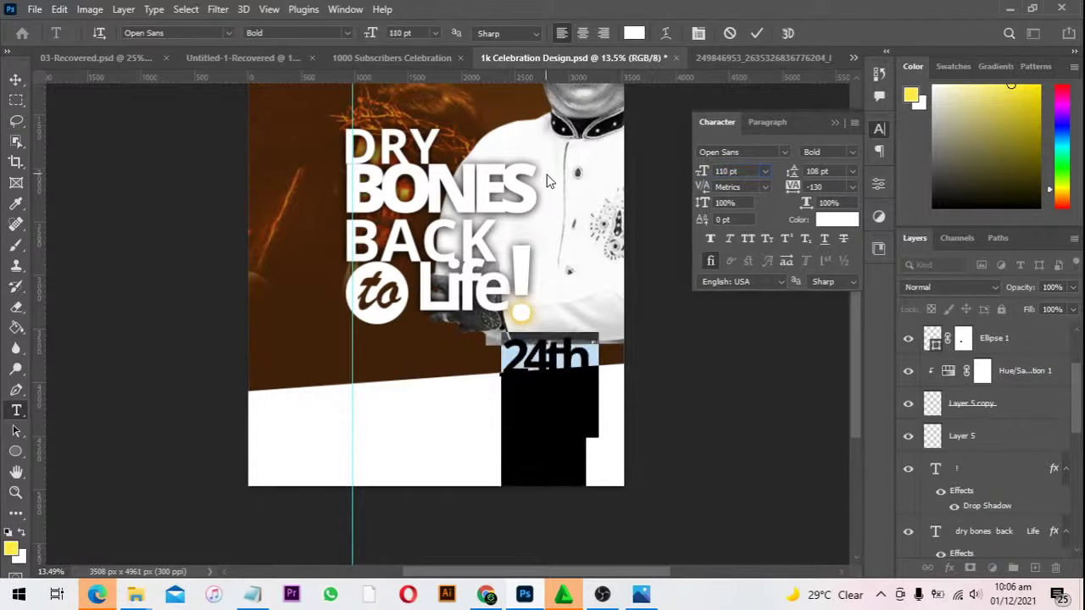
left_click_drag(548, 407, 528, 391)
key("ctrl+Return")
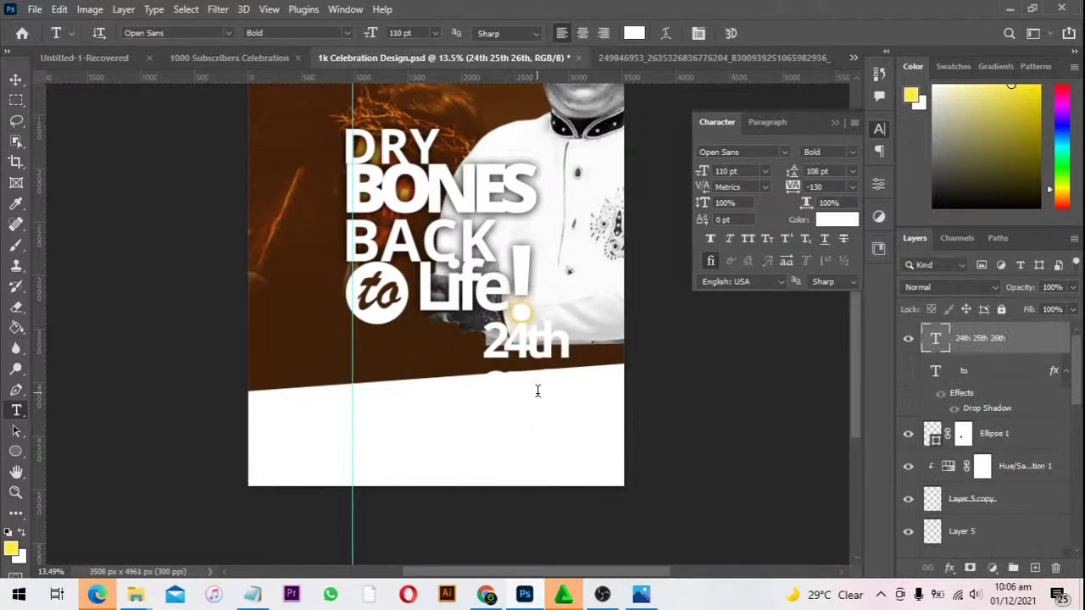
Sample the navy colour of the EKL header text with the Eyedropper
scroll(616, 267, "up", 3)
scroll(551, 204, "up", 2)
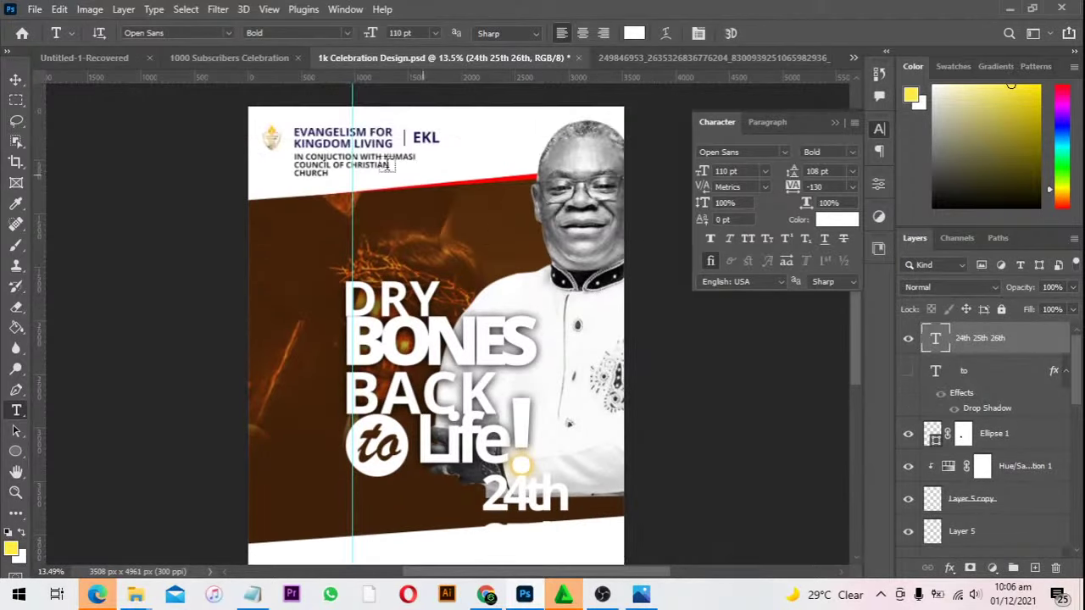
scroll(474, 135, "up", 5, "alt")
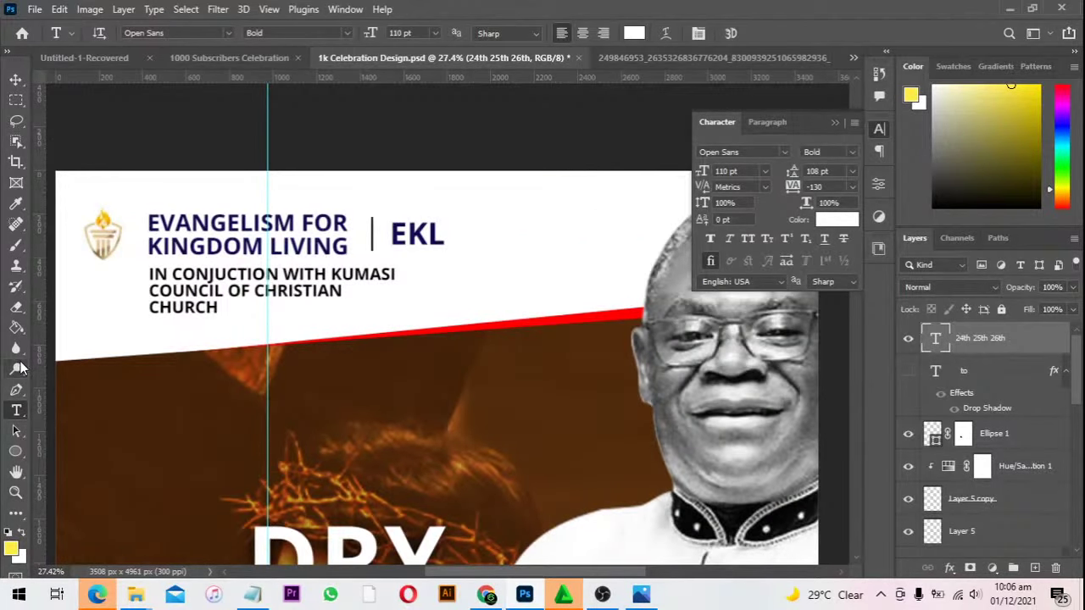
key("i")
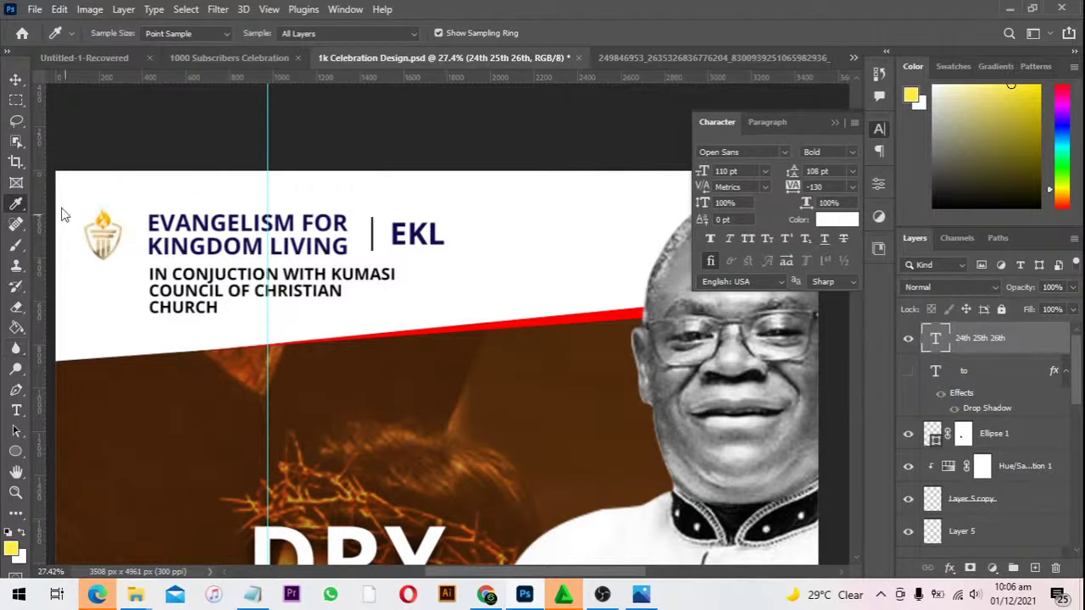
right_click(18, 207)
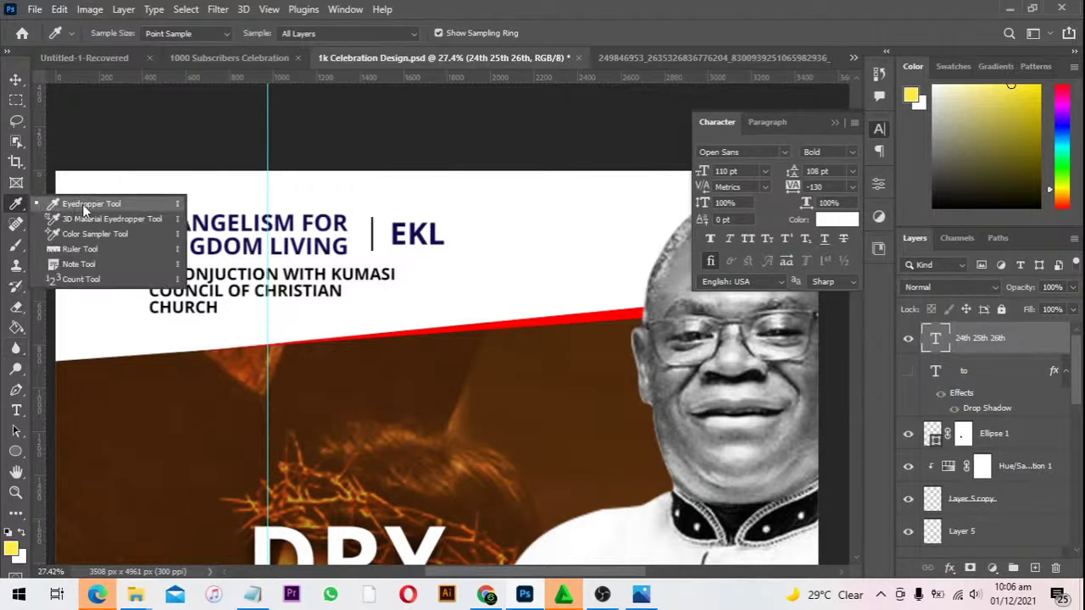
left_click(81, 205)
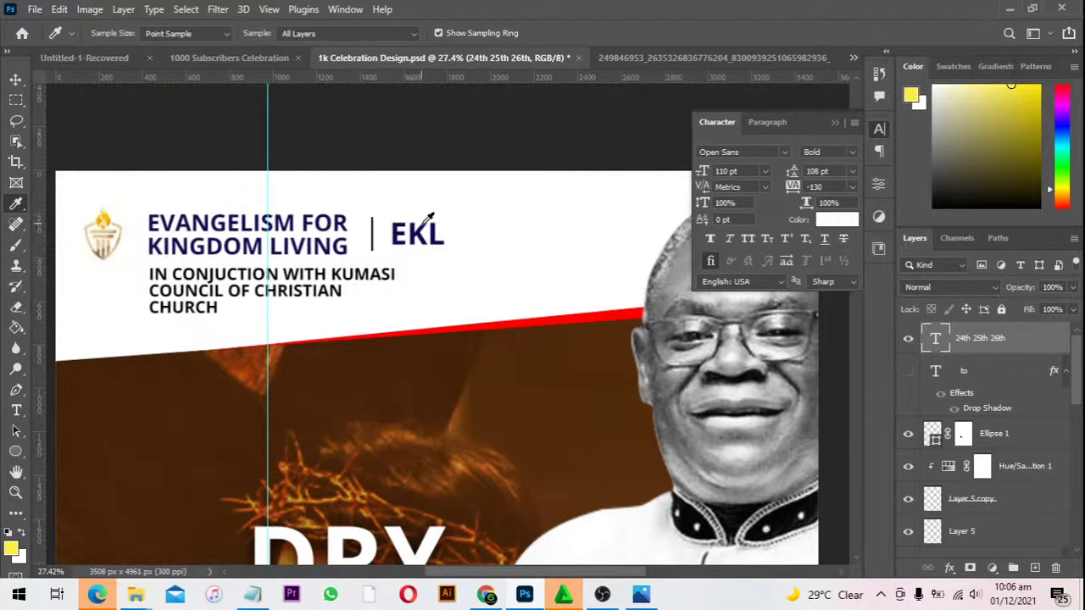
left_click(424, 227)
Apply the sampled navy #100951 to the 24th 25th 26th date text
scroll(509, 515, "down", 3)
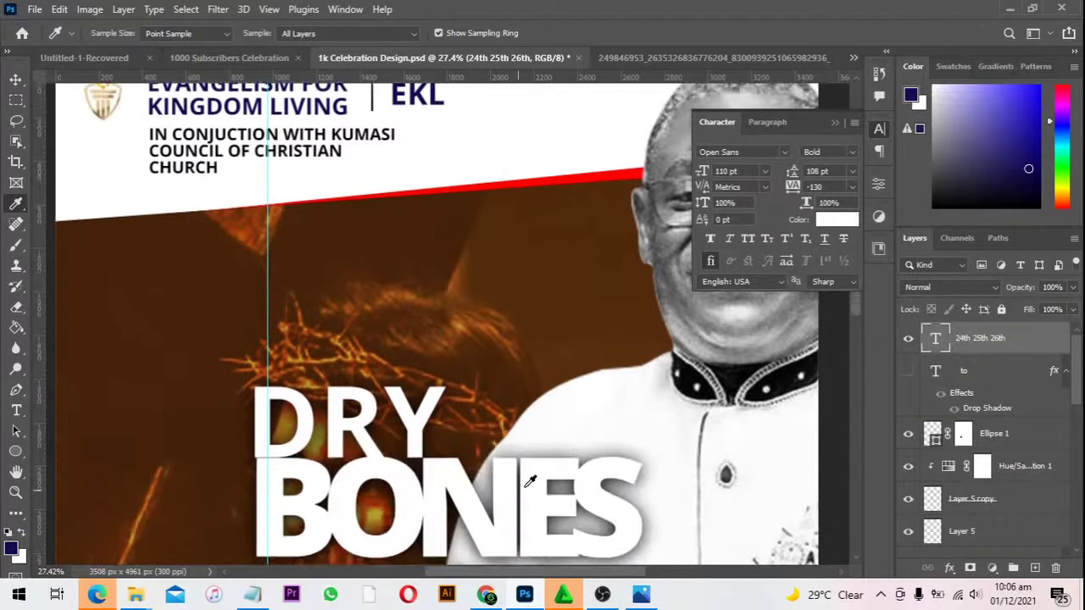
scroll(525, 500, "down", 2)
scroll(551, 475, "down", 3)
scroll(578, 452, "down", 3)
key("v")
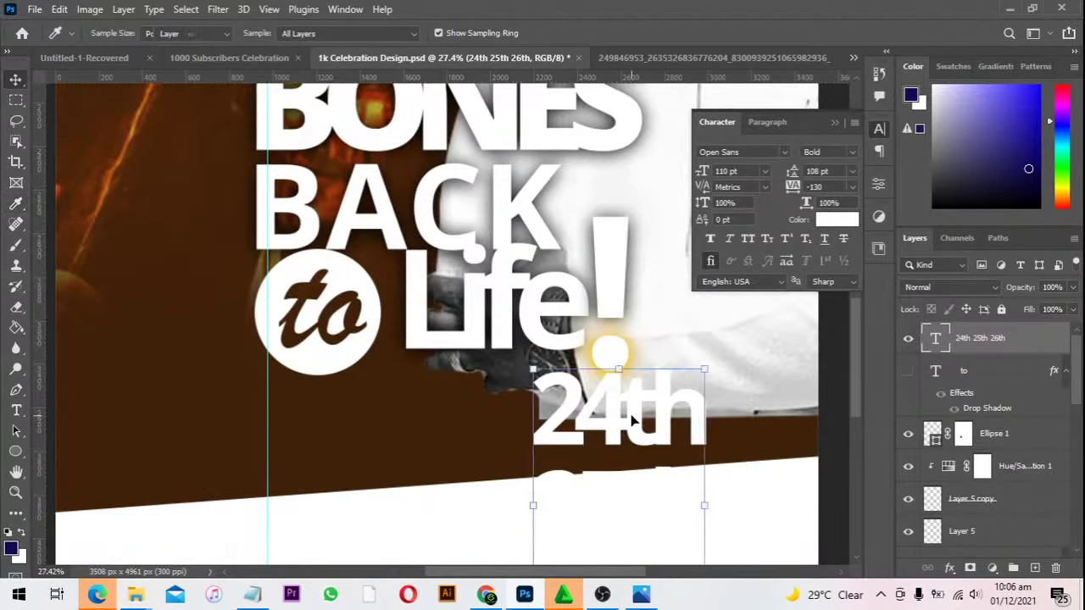
left_click(837, 220)
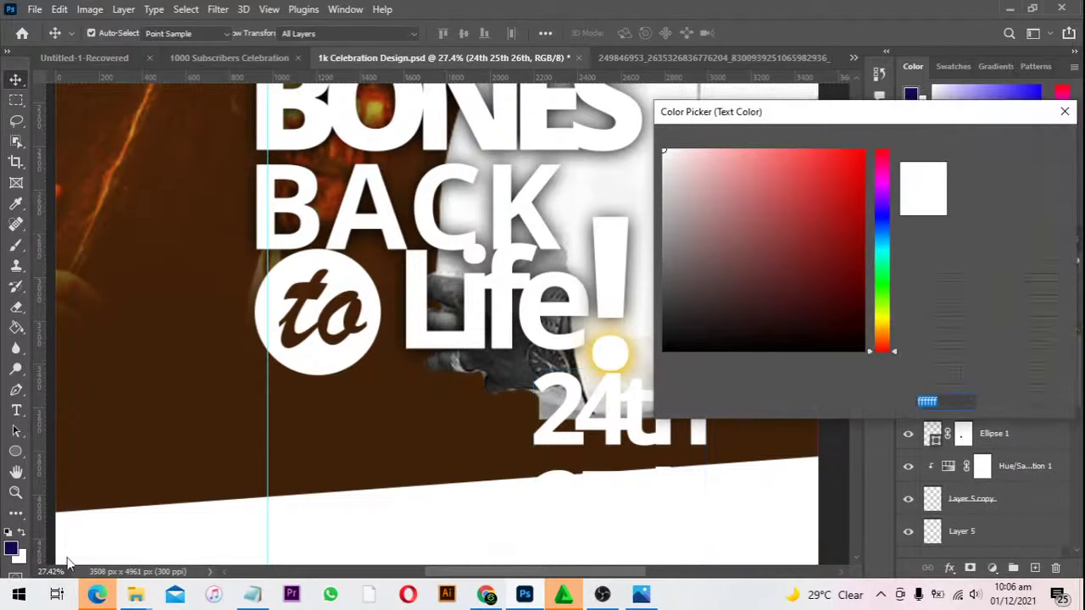
left_click(11, 549)
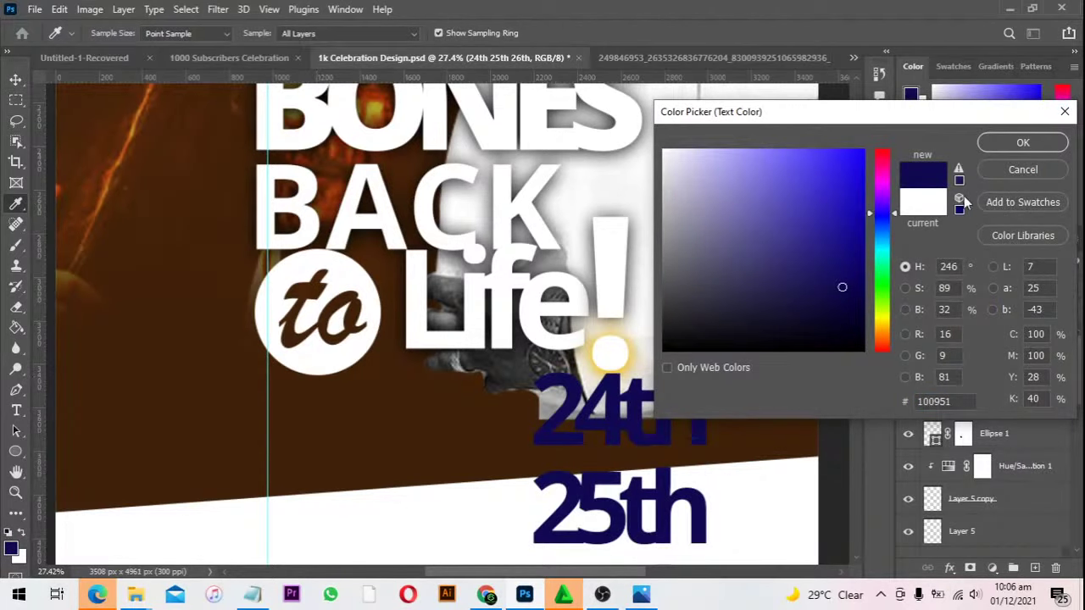
left_click(1023, 143)
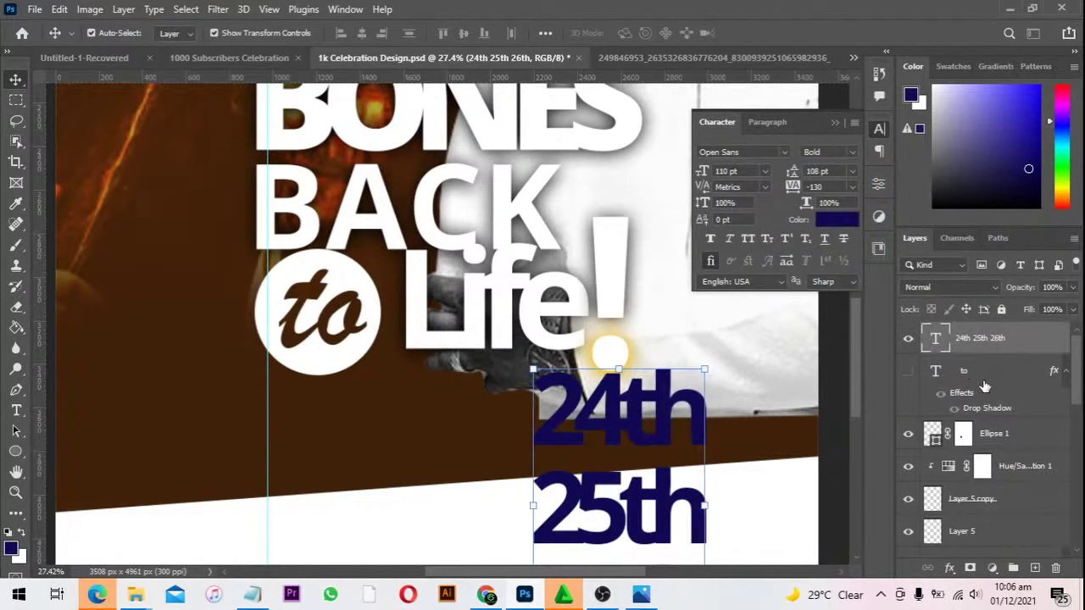
Give the date layer a 40 px white (#ffffff) outside stroke layer style
double_click(1025, 346)
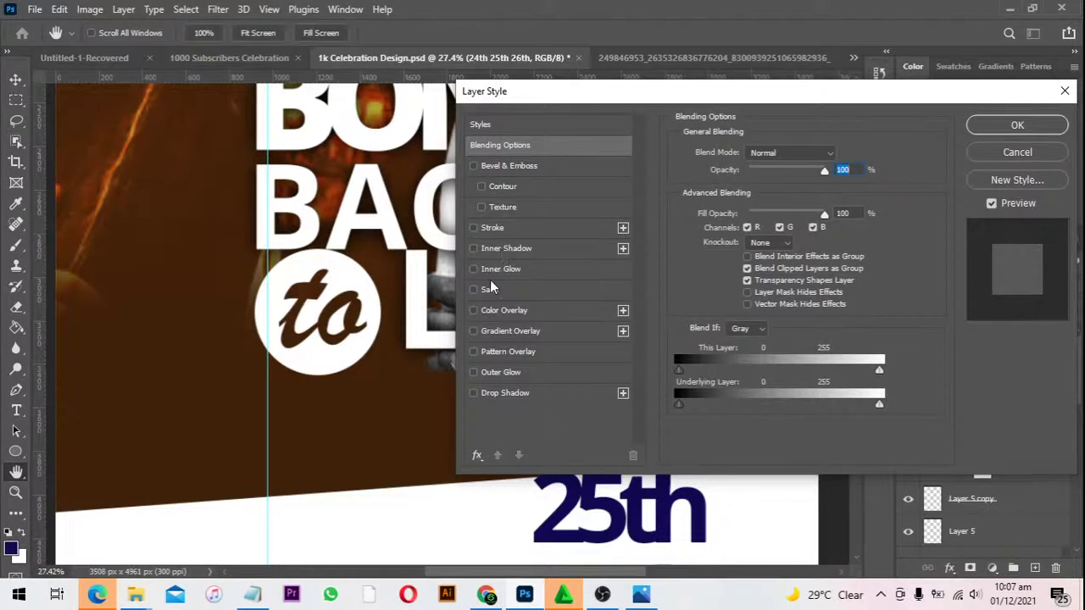
left_click(508, 227)
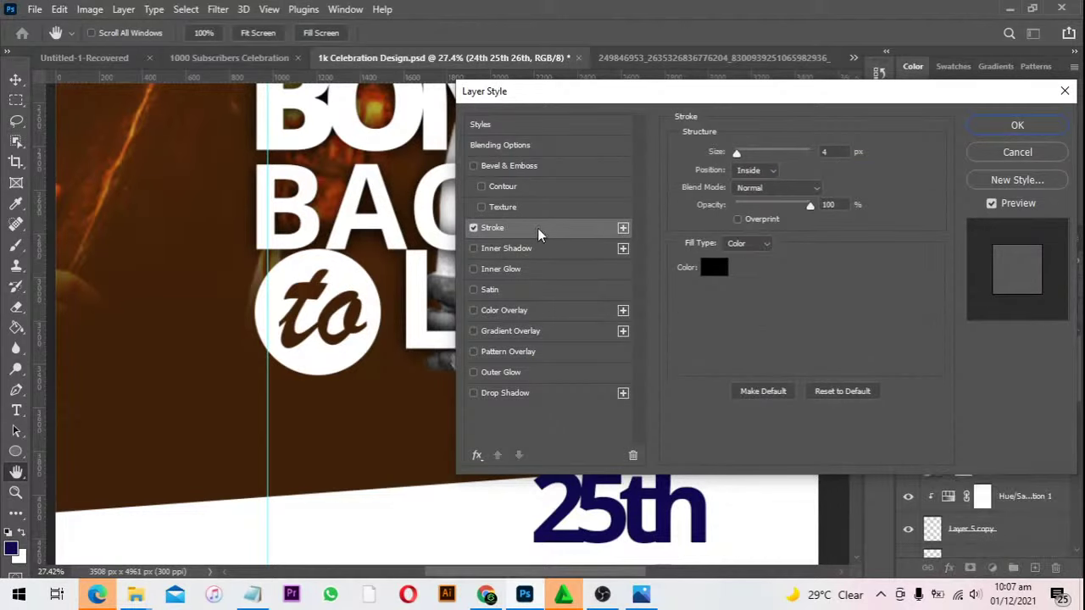
left_click(714, 268)
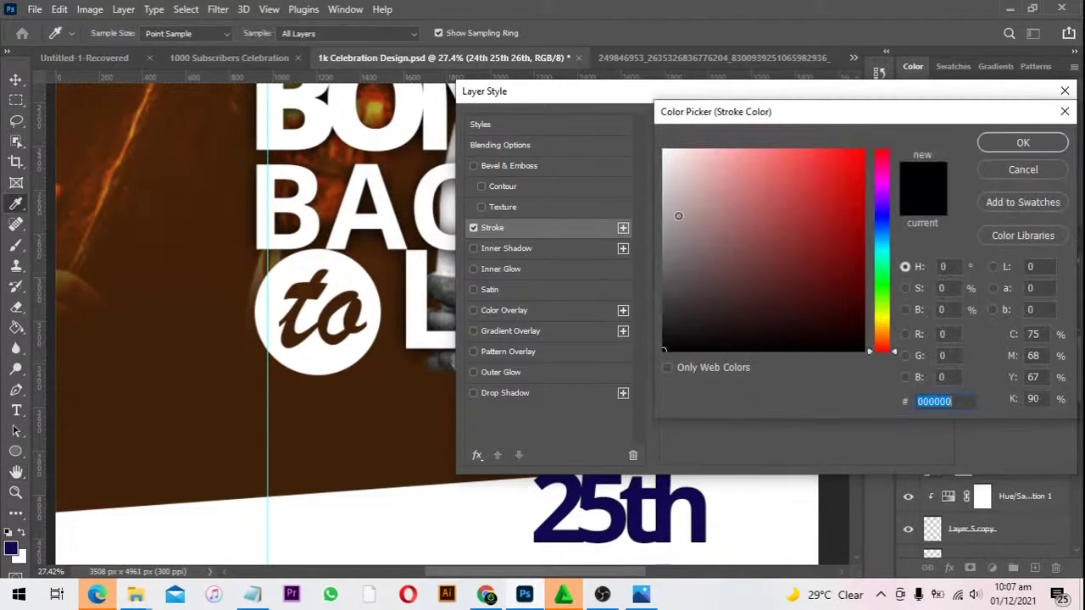
type("ffffff")
left_click(994, 141)
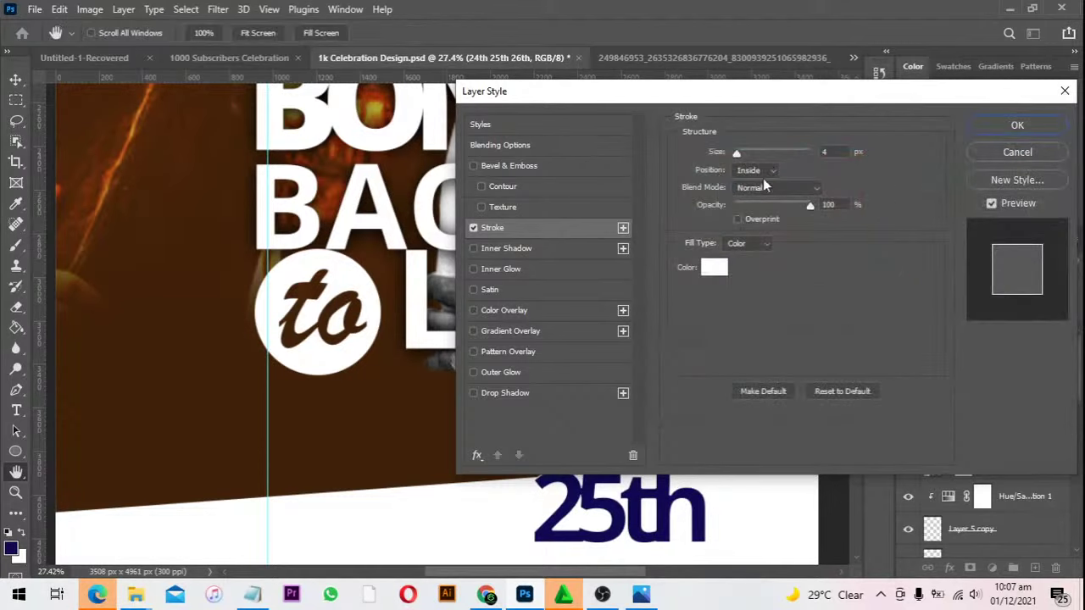
left_click_drag(736, 155, 739, 153)
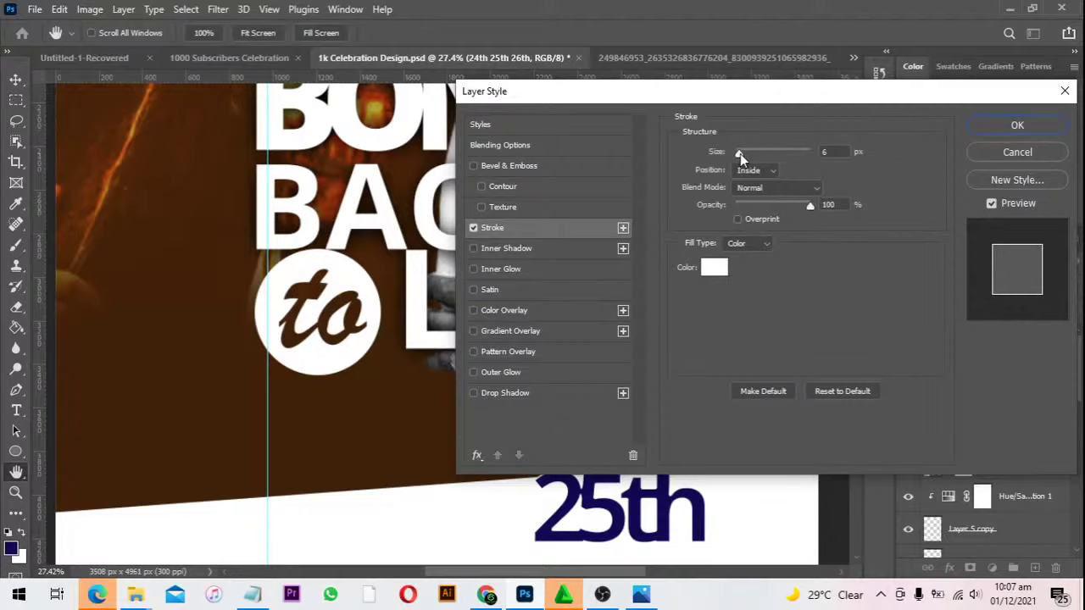
left_click(752, 171)
left_click(773, 185)
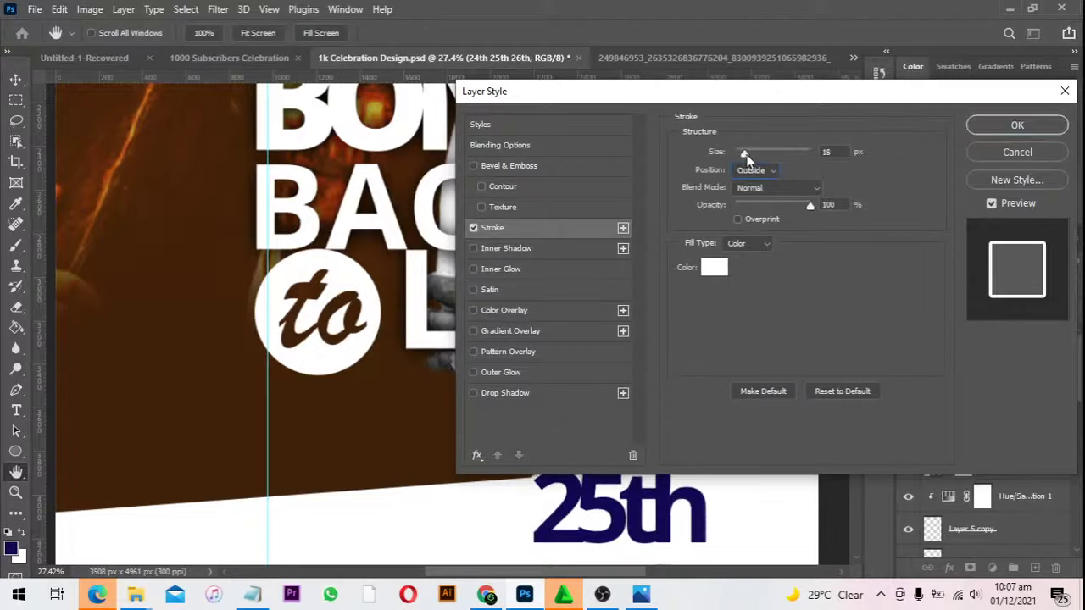
left_click_drag(743, 154, 757, 155)
mouse_move(719, 104)
left_mouse_down()
mouse_move(823, 94)
mouse_move(943, 103)
left_mouse_up()
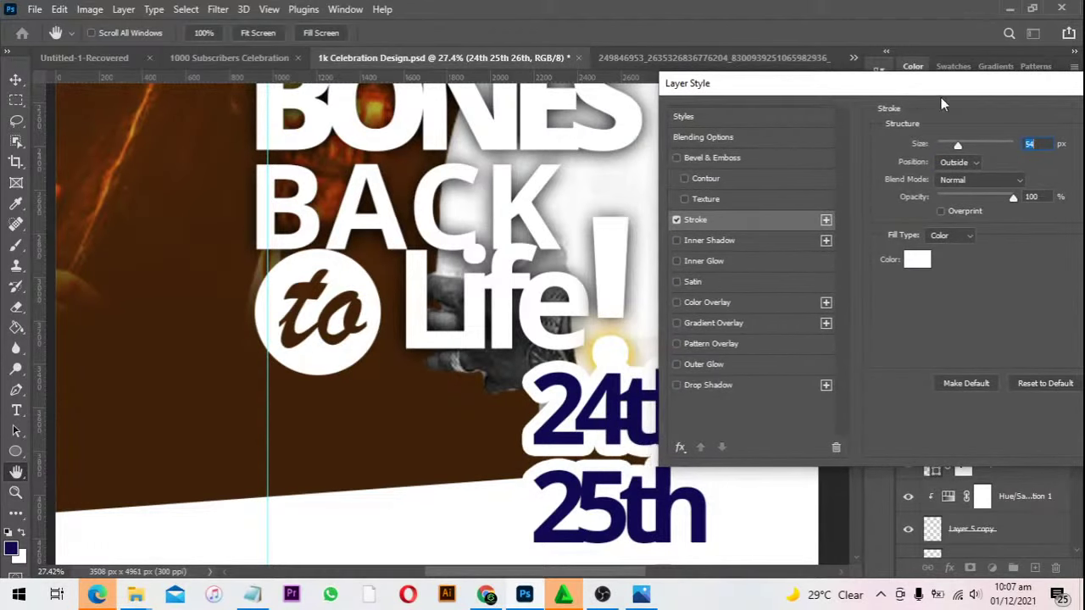
type("0")
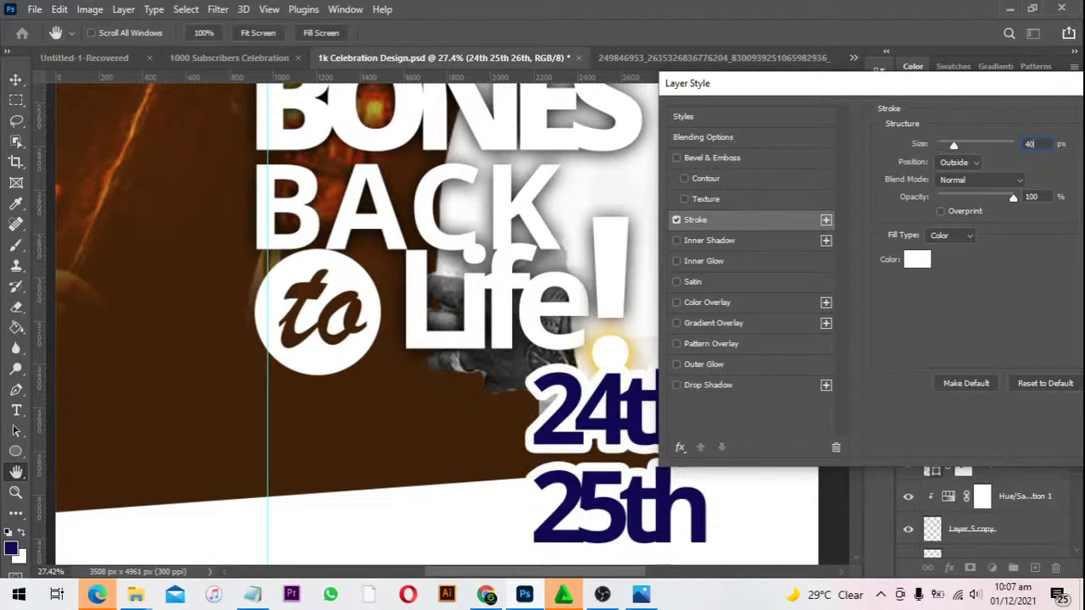
key("Return")
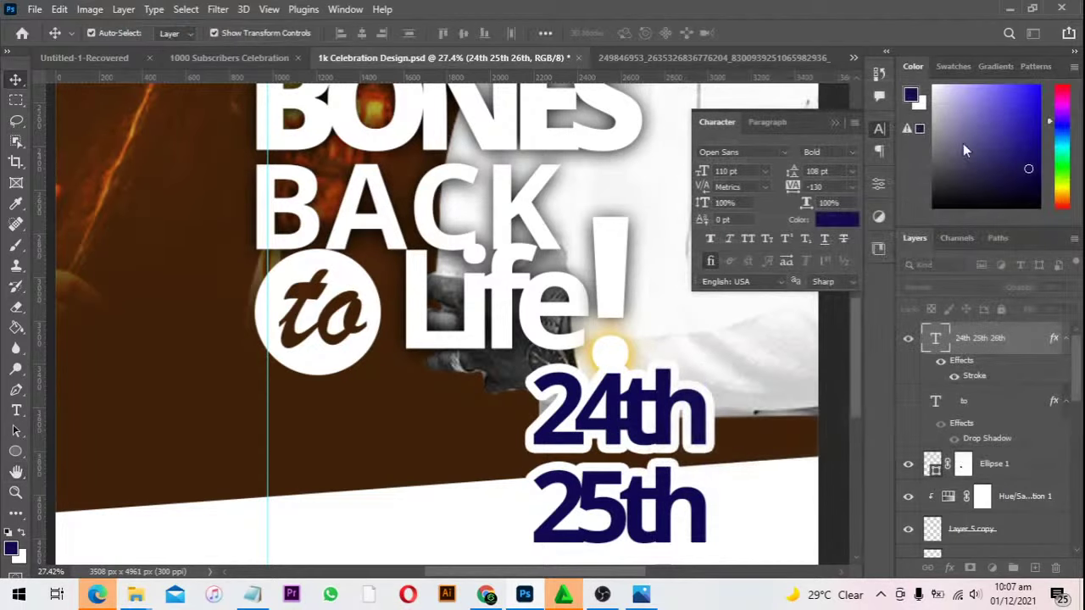
Set the date text leading to 90 pt
key("ctrl+0")
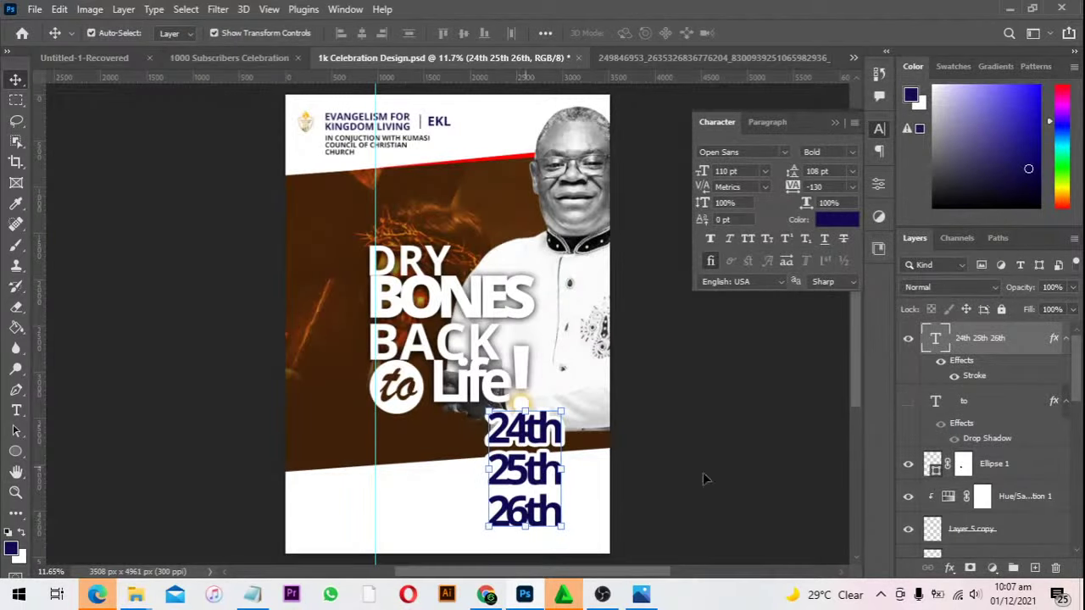
scroll(568, 492, "up", 3)
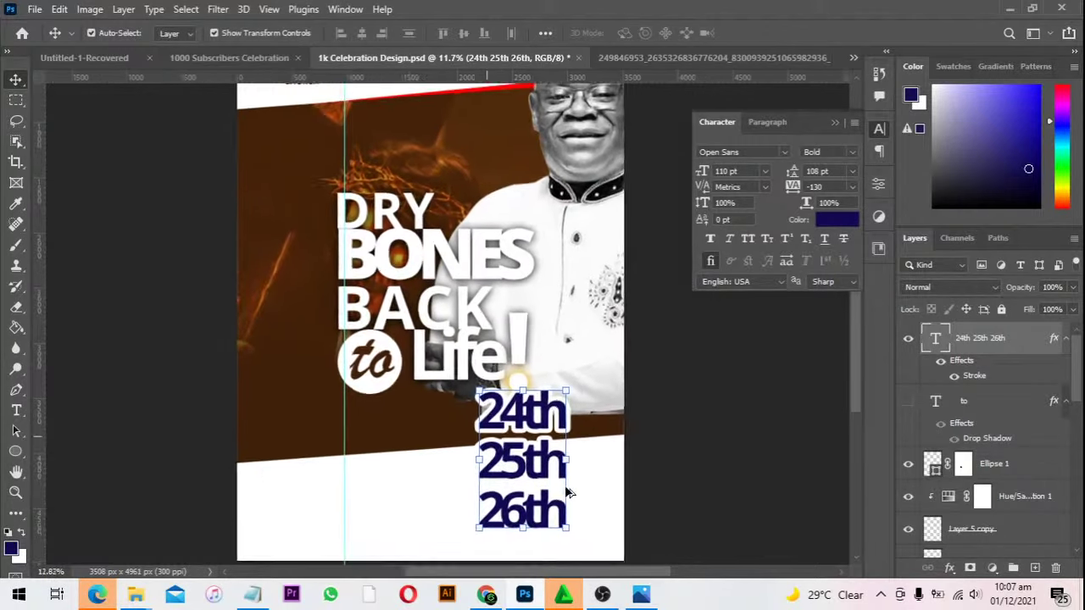
left_click(835, 175)
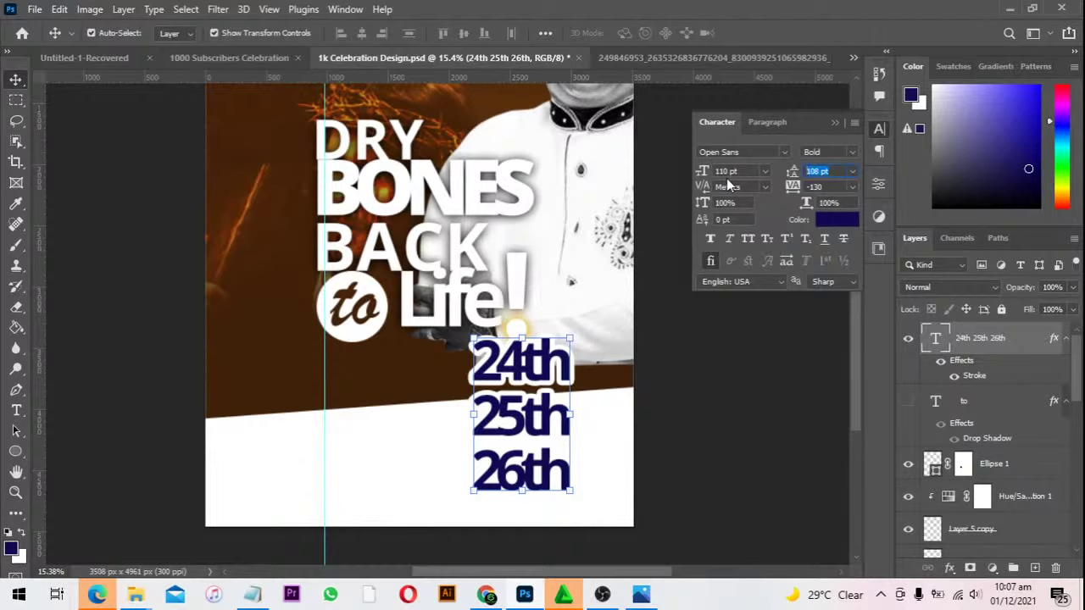
type("90")
key("Return")
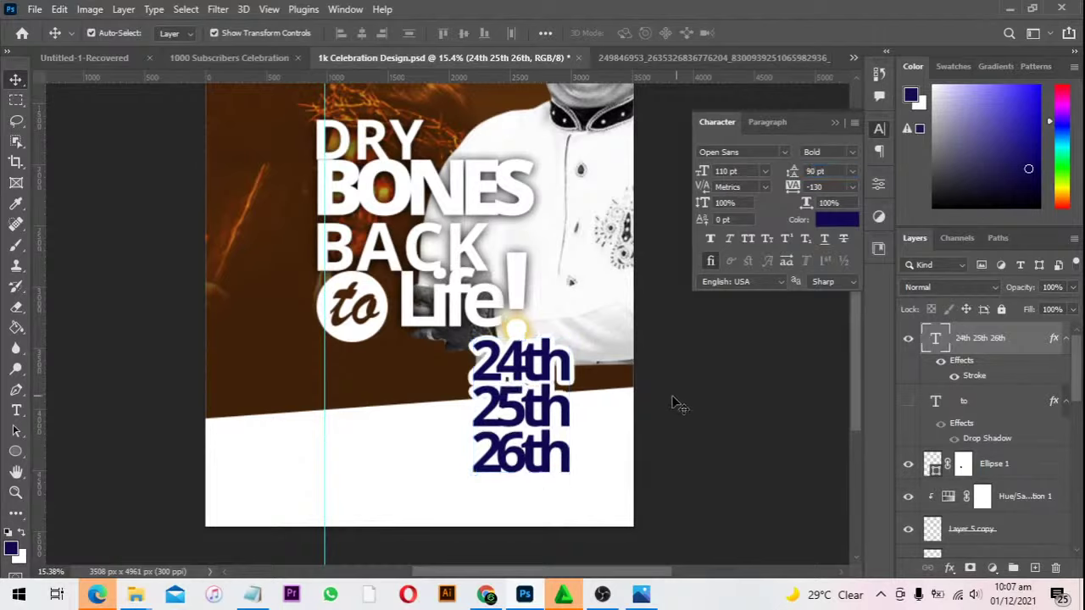
Compare the poster's date spacing against the reference flyer in Photos
key("alt+Tab")
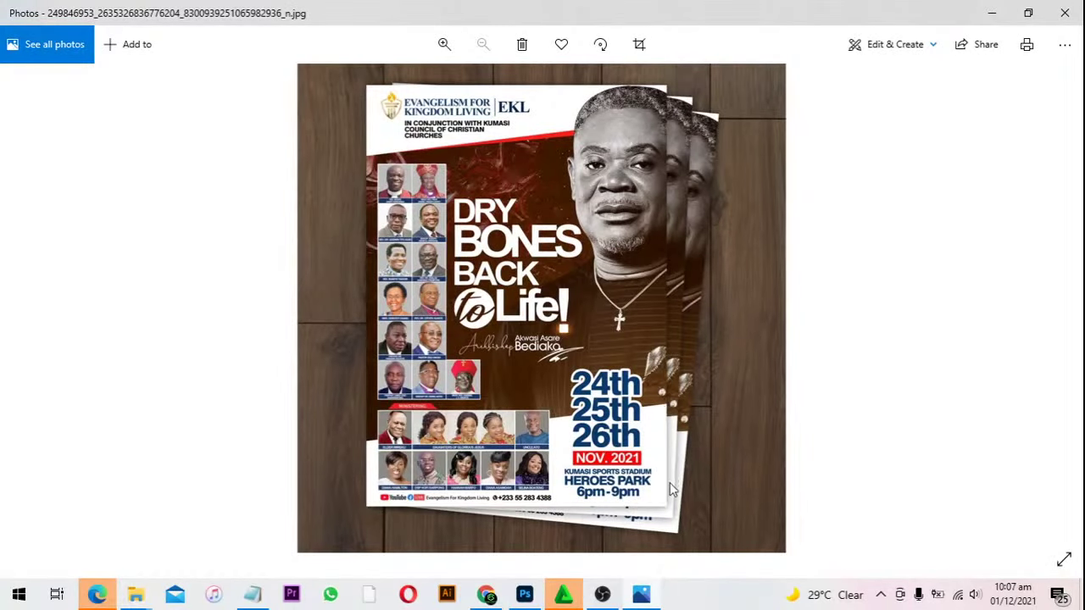
key("alt+Tab")
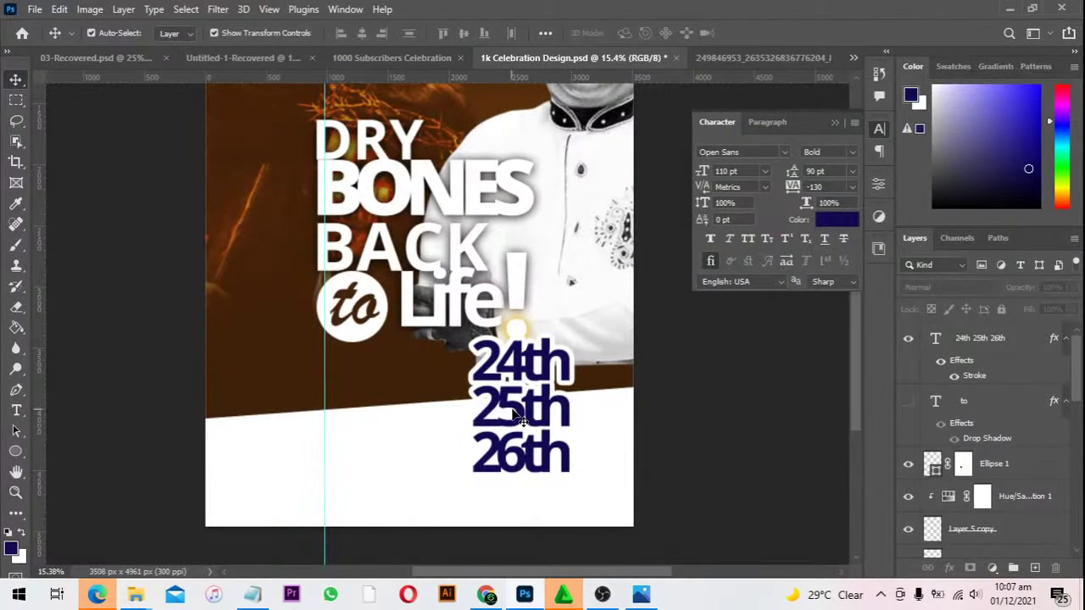
key("alt+Tab")
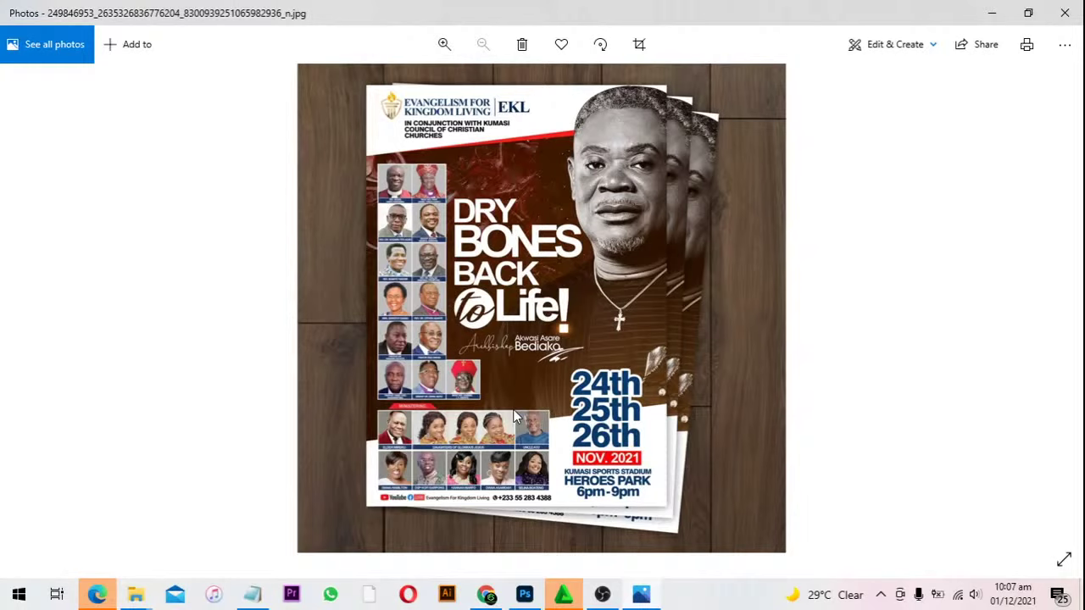
key("alt+Tab")
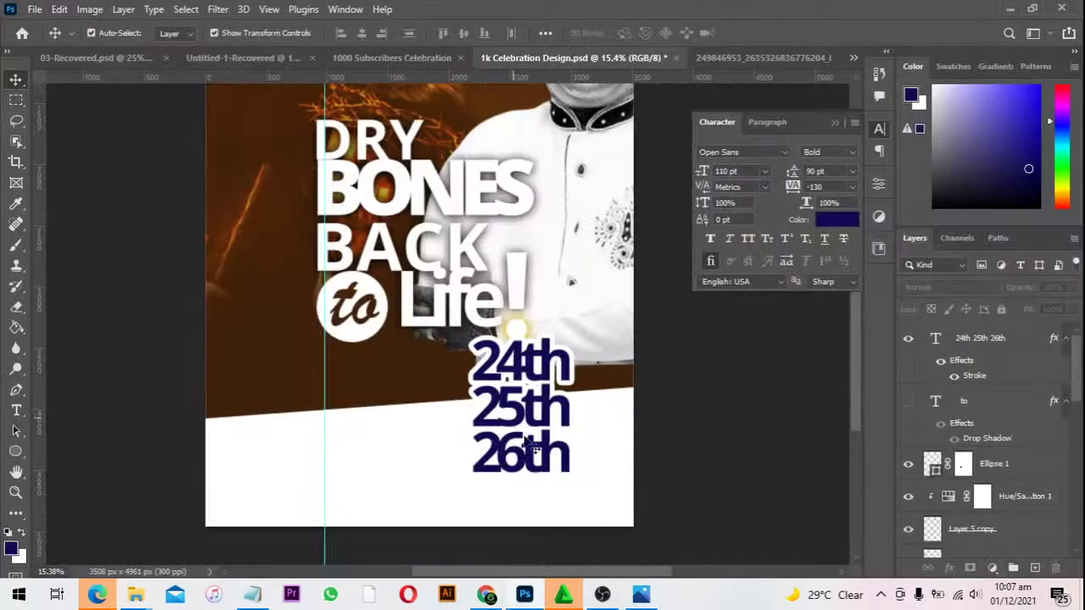
Reduce the 24th 25th 26th text to 100 pt and nudge it slightly into place
scroll(538, 492, "down", 2)
scroll(542, 396, "up", 3)
scroll(543, 396, "up", 1)
left_click(515, 423)
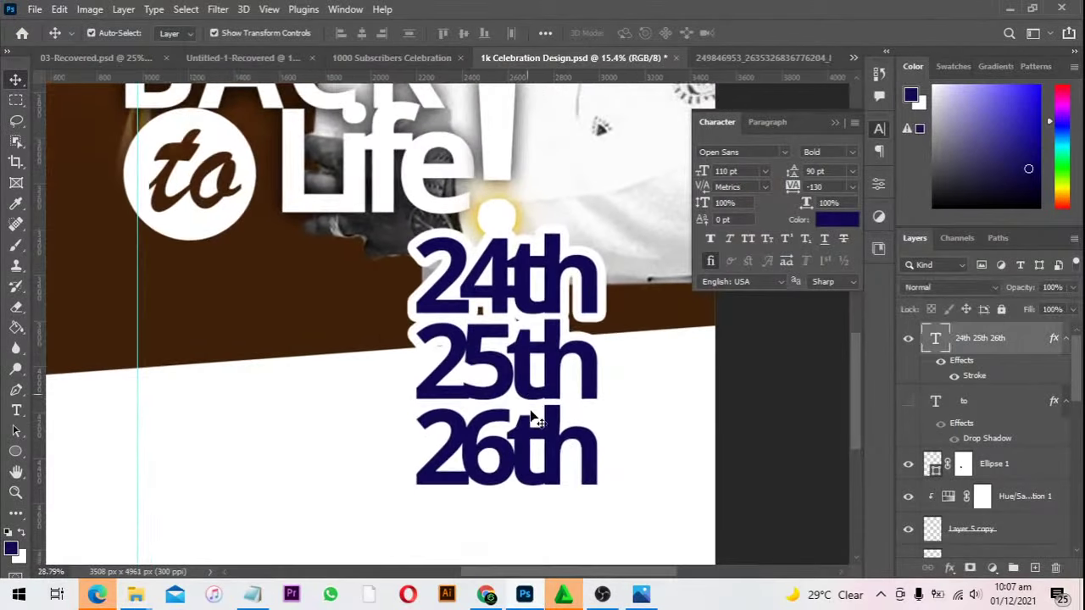
left_click(742, 171)
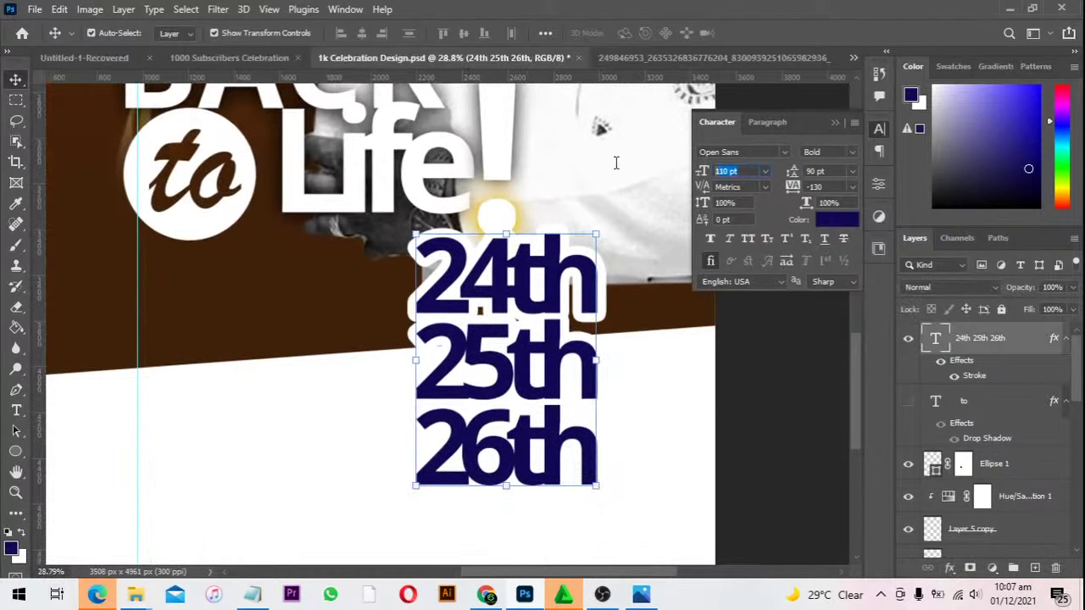
type("100")
key("Return")
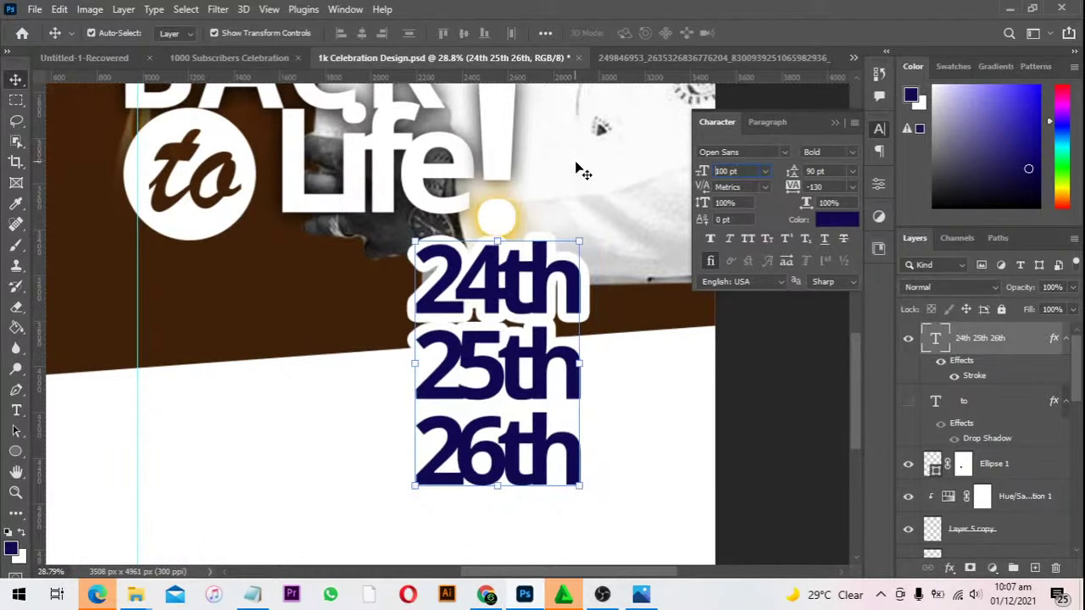
left_click_drag(487, 381, 489, 389)
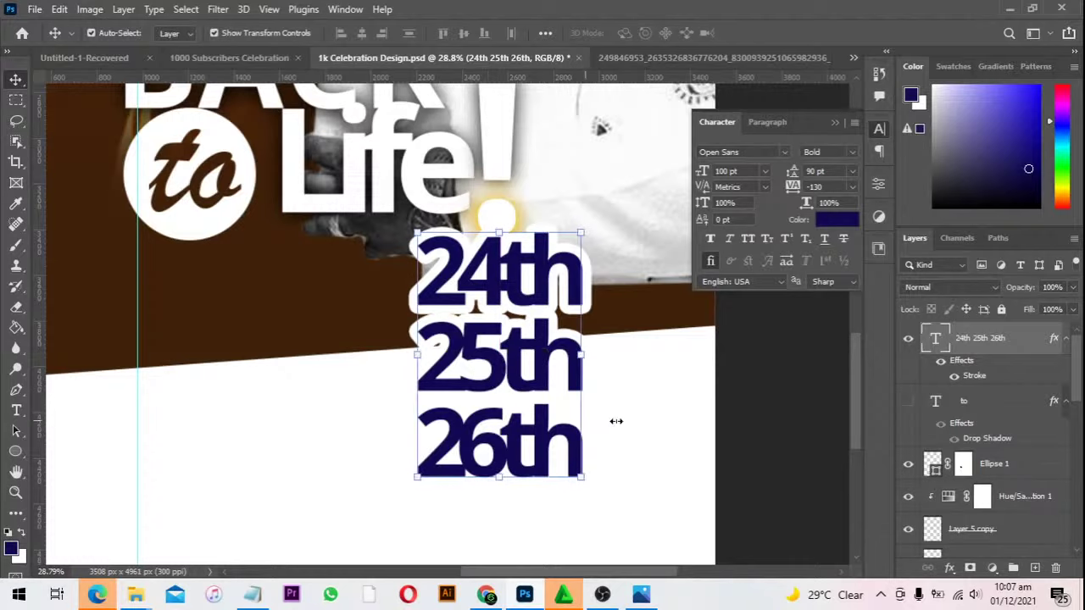
scroll(615, 458, "down", 1)
scroll(623, 464, "down", 1)
scroll(528, 439, "up", 1)
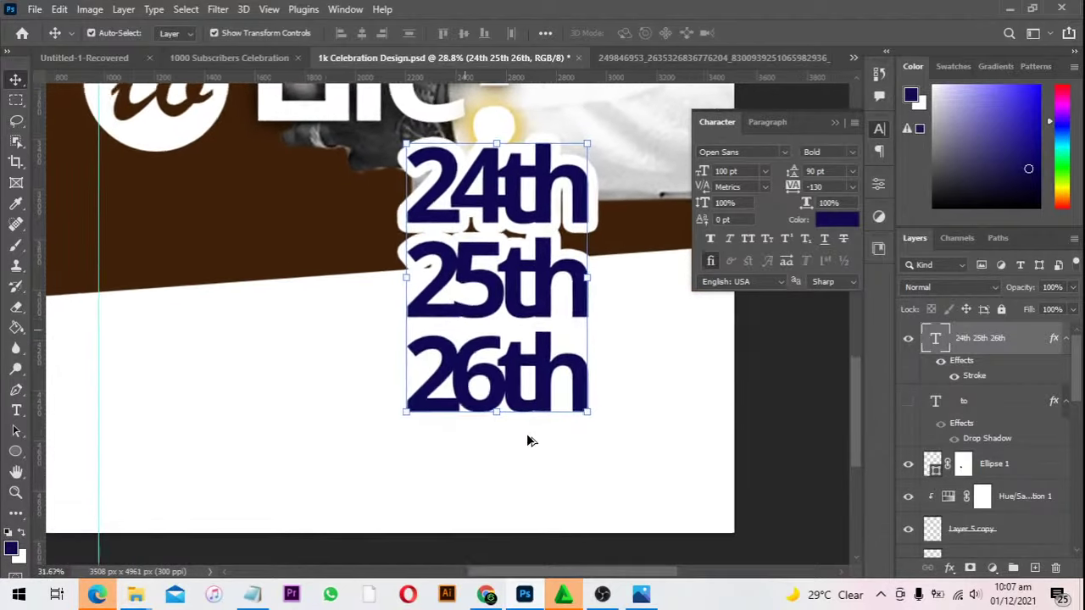
scroll(527, 438, "up", 1)
scroll(525, 439, "up", 1)
Draw a red 713 × 162 px rectangle with no stroke just below the 26th line
left_click(54, 454)
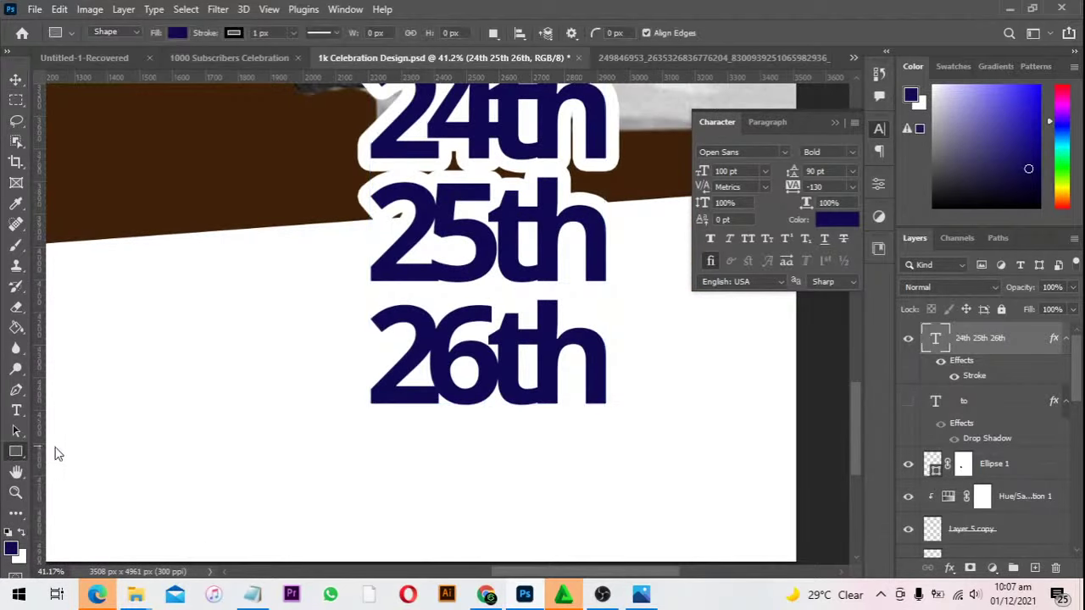
left_click_drag(376, 420, 607, 473)
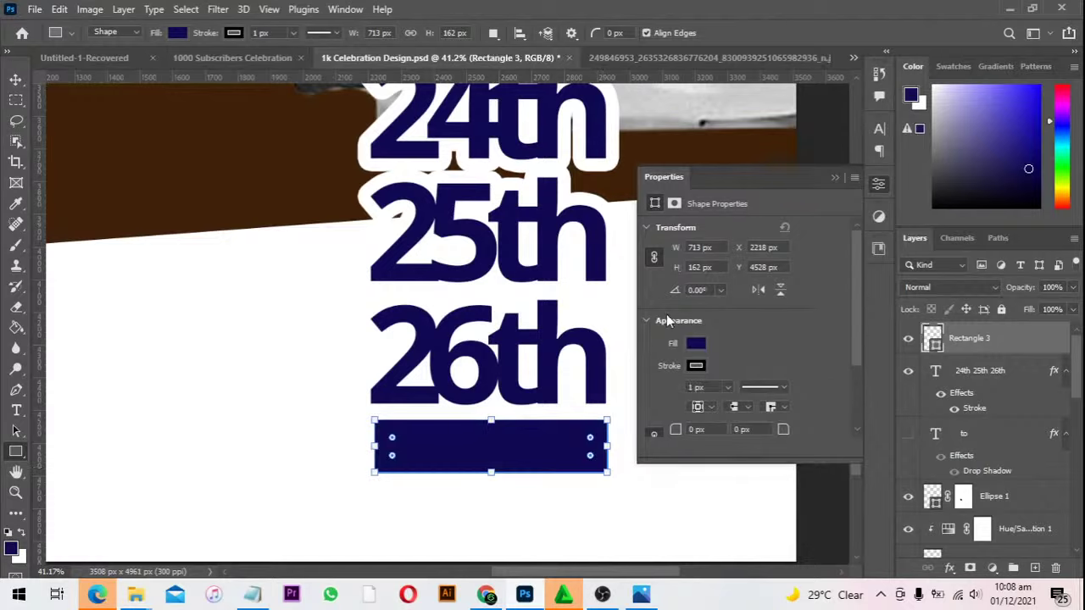
left_click(694, 366)
left_click(662, 325)
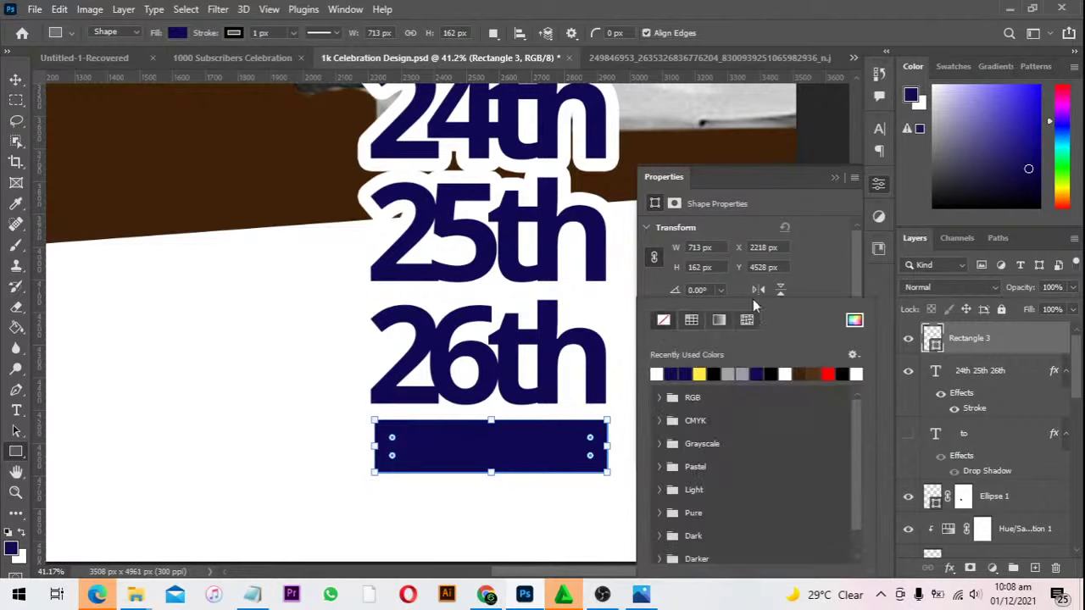
left_click(693, 346)
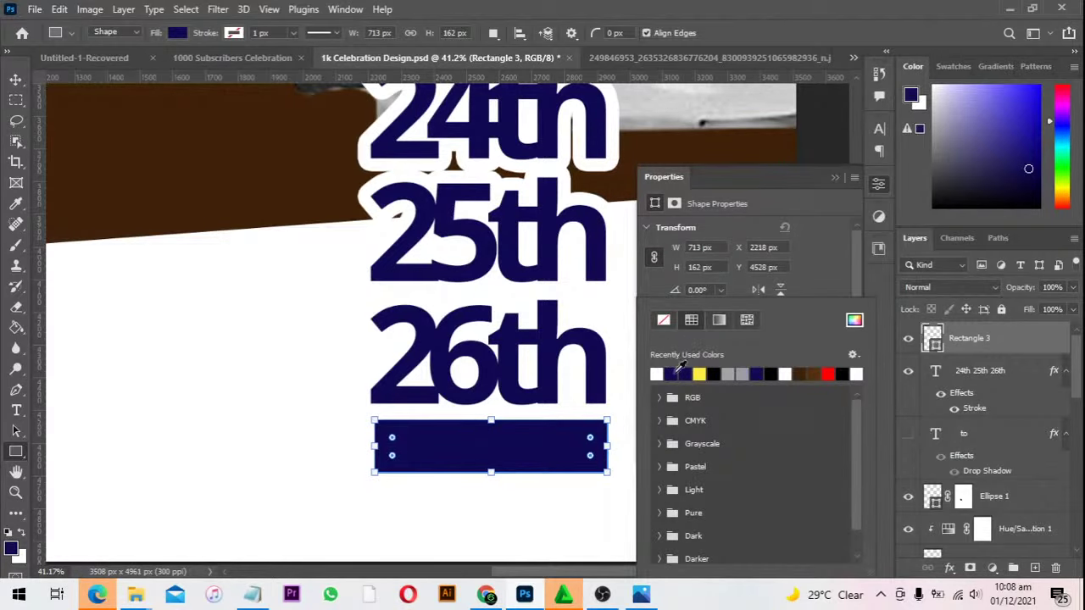
left_click(830, 373)
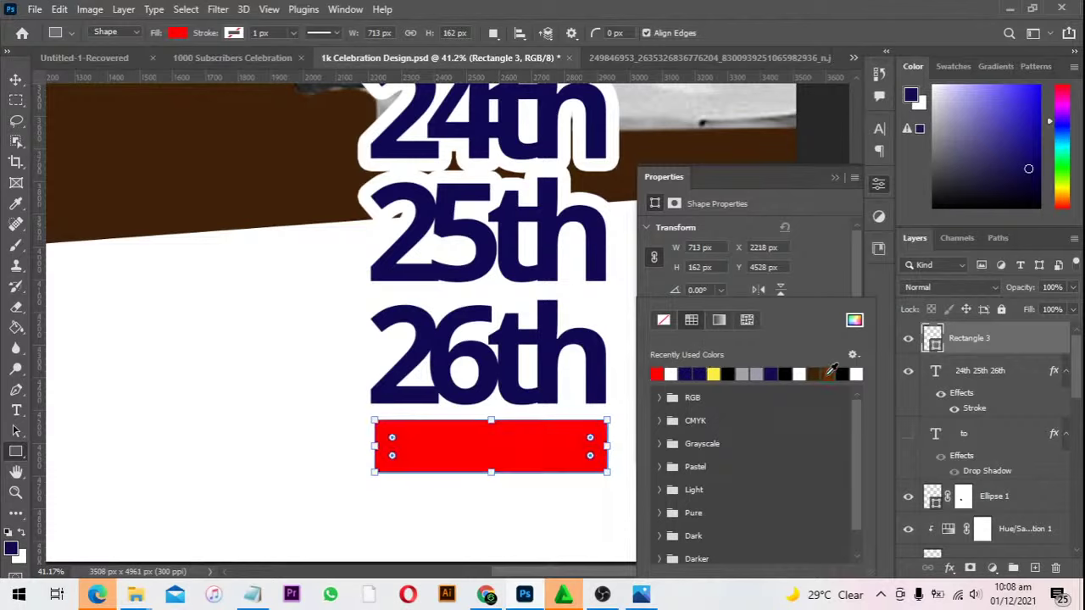
key("Escape")
key("v")
left_click(368, 467)
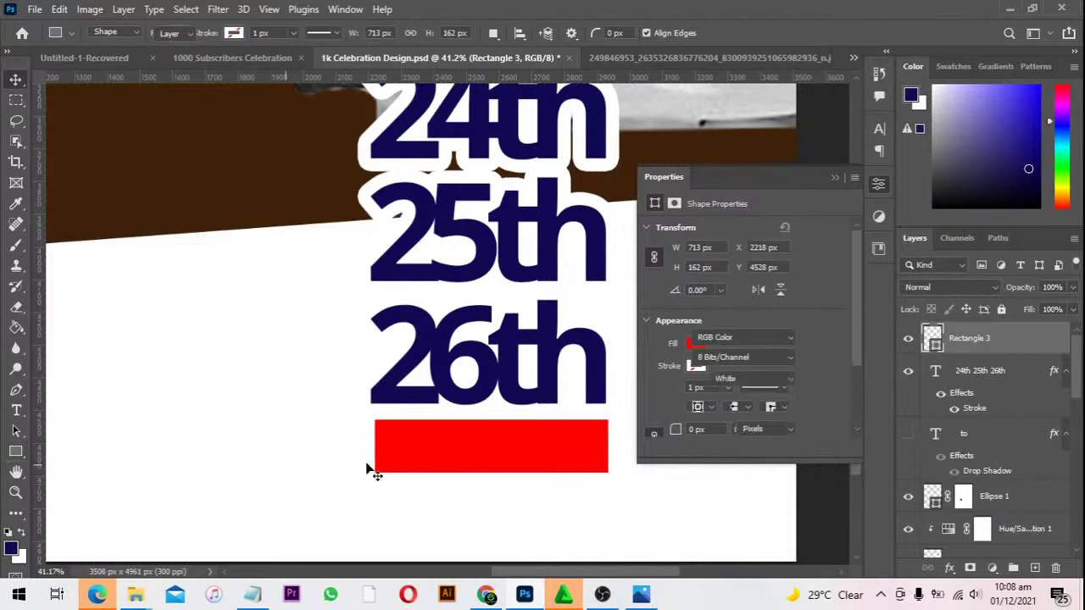
Type 'nov.' as a new text layer over the red bar, checking the reference flyer
key("t")
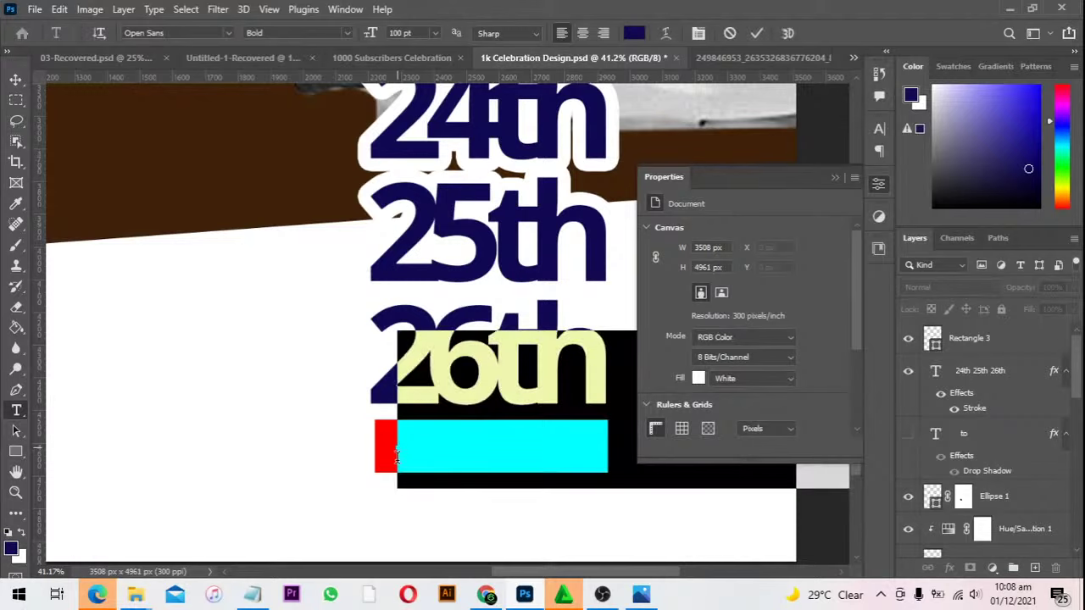
left_click(396, 456)
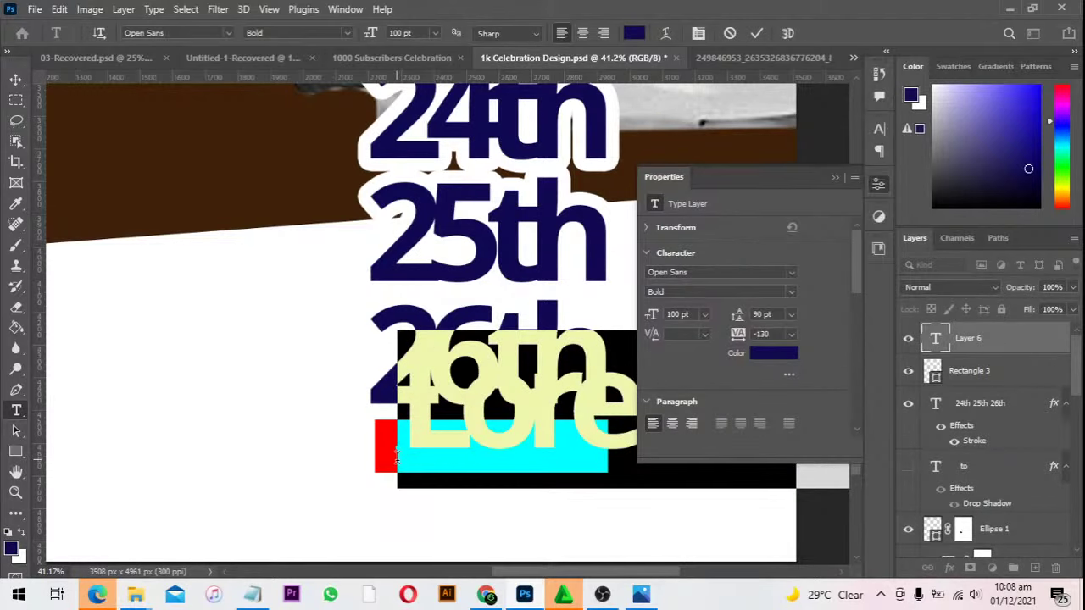
type("nov")
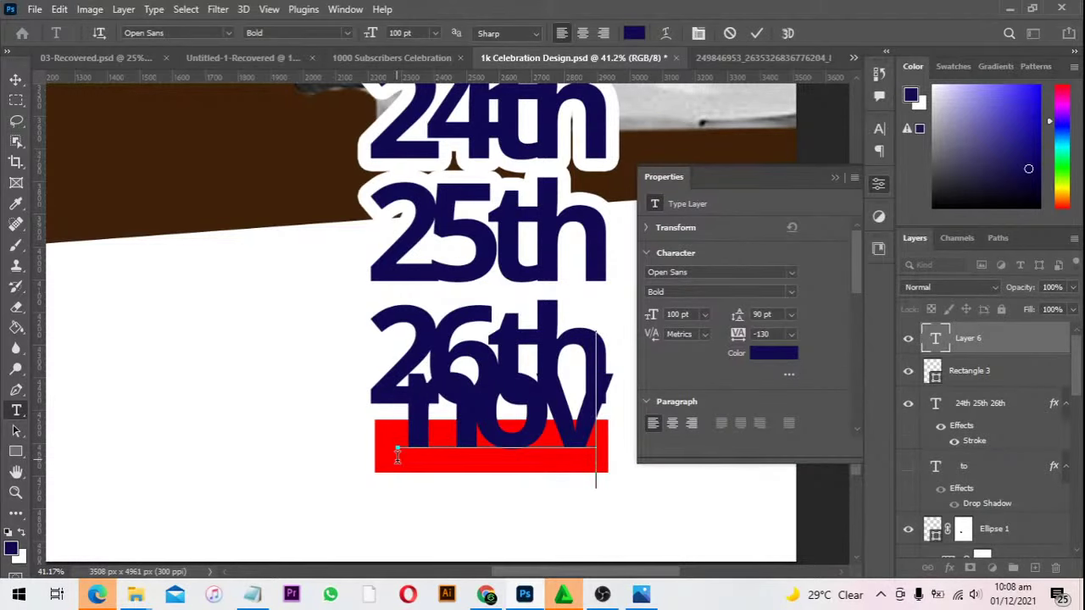
key("alt+Tab")
key("alt+Tab")
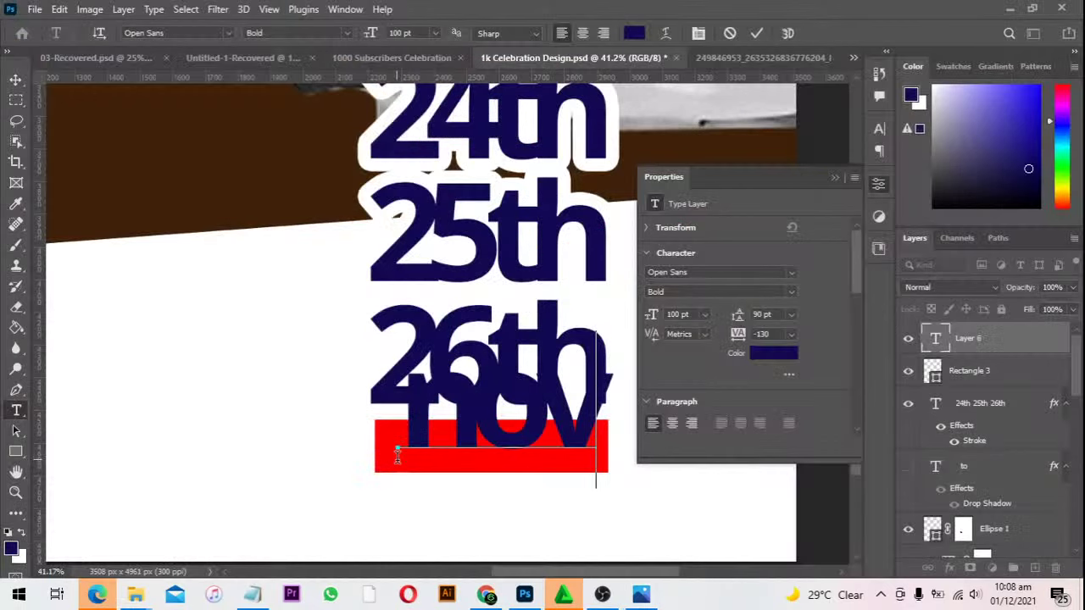
type(",")
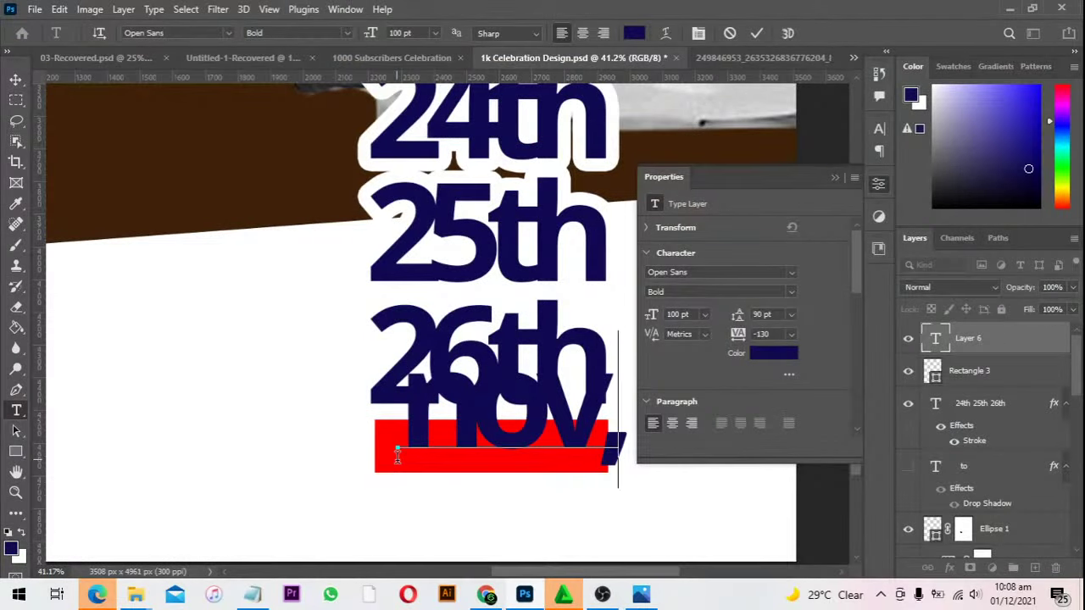
type(" 2")
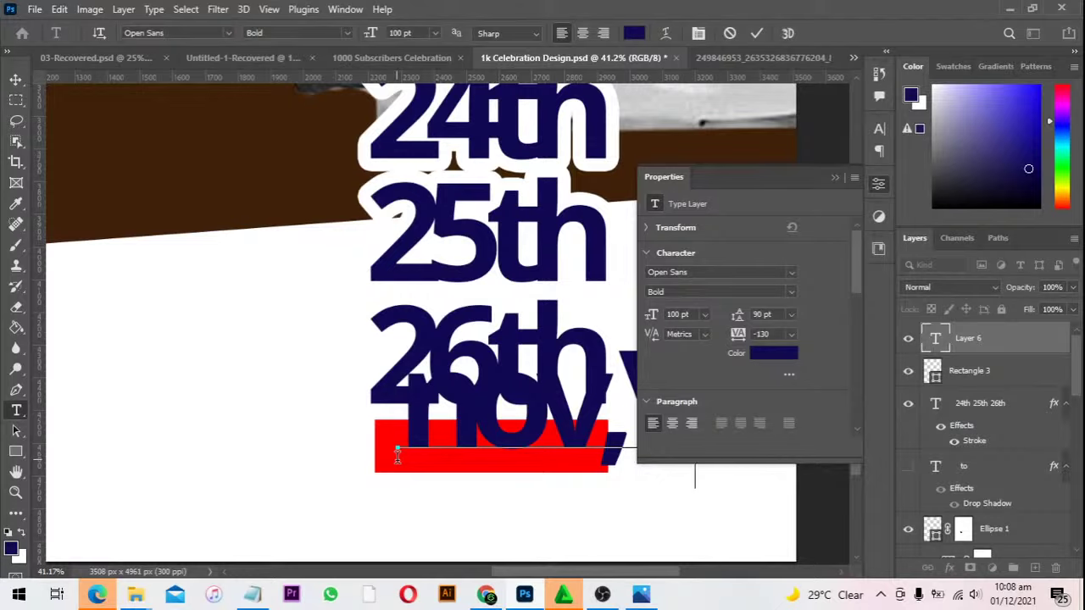
key("BackSpace")
key("BackSpace")
key("BackSpace")
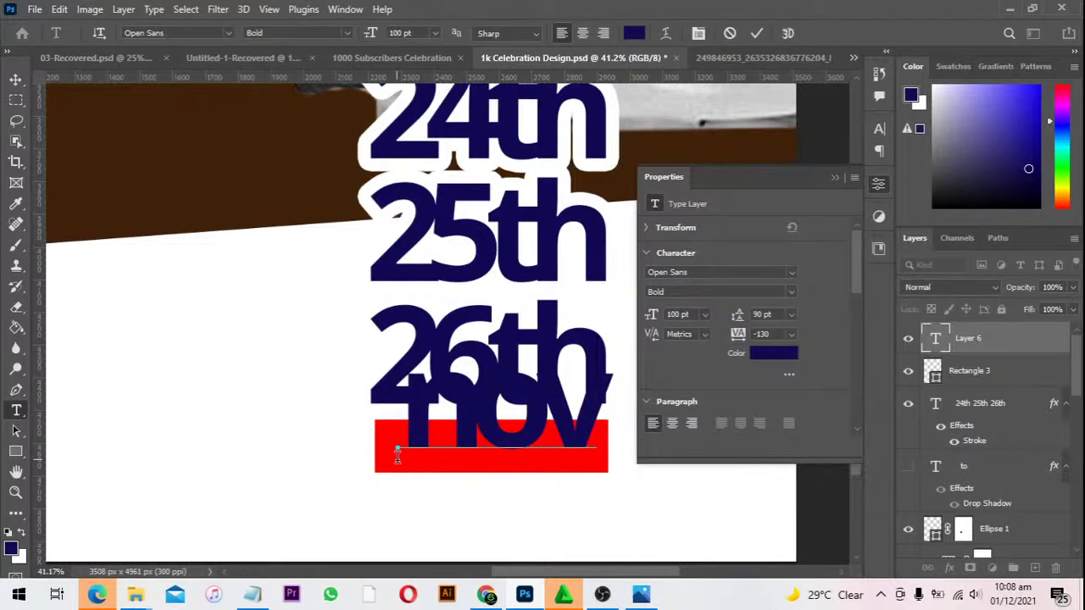
type(".")
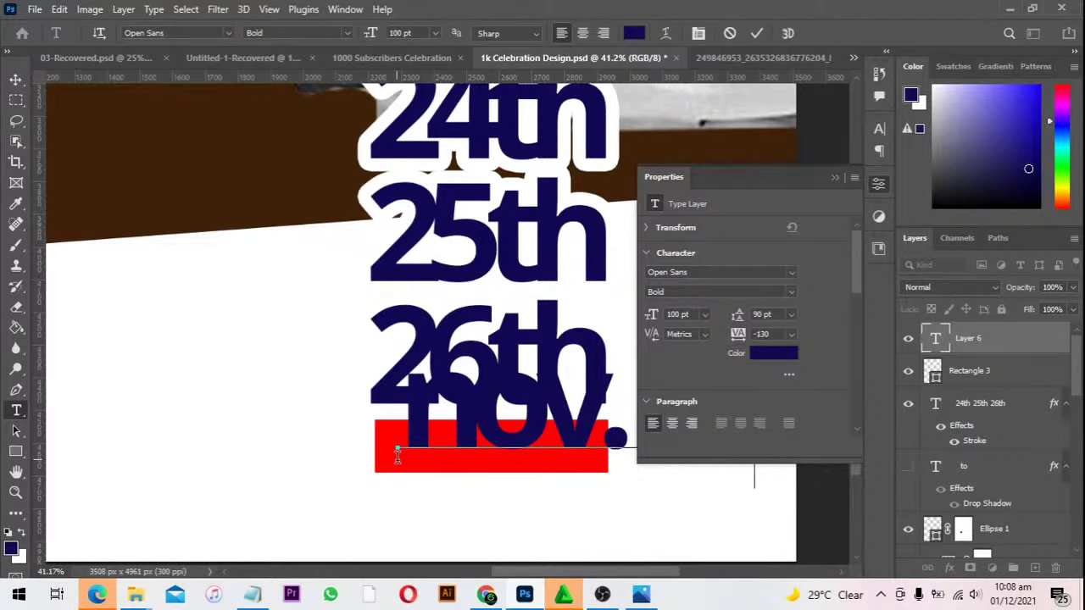
key("alt+Tab")
key("alt+Tab")
Colour the nov. text white (#ffffff)
left_click(398, 455)
key("ctrl+a")
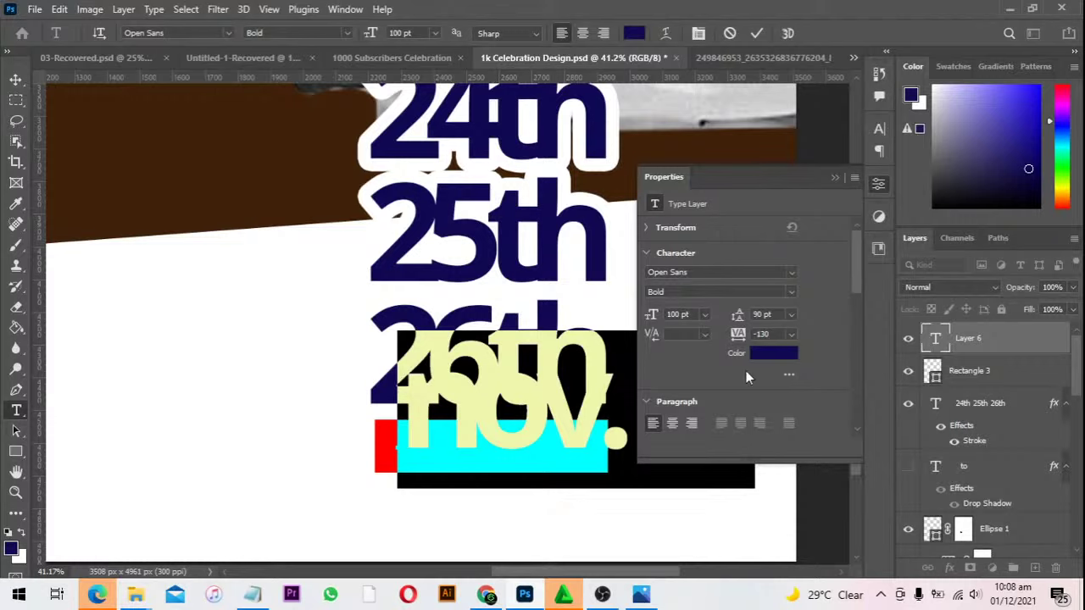
left_click(773, 352)
type("ffffff")
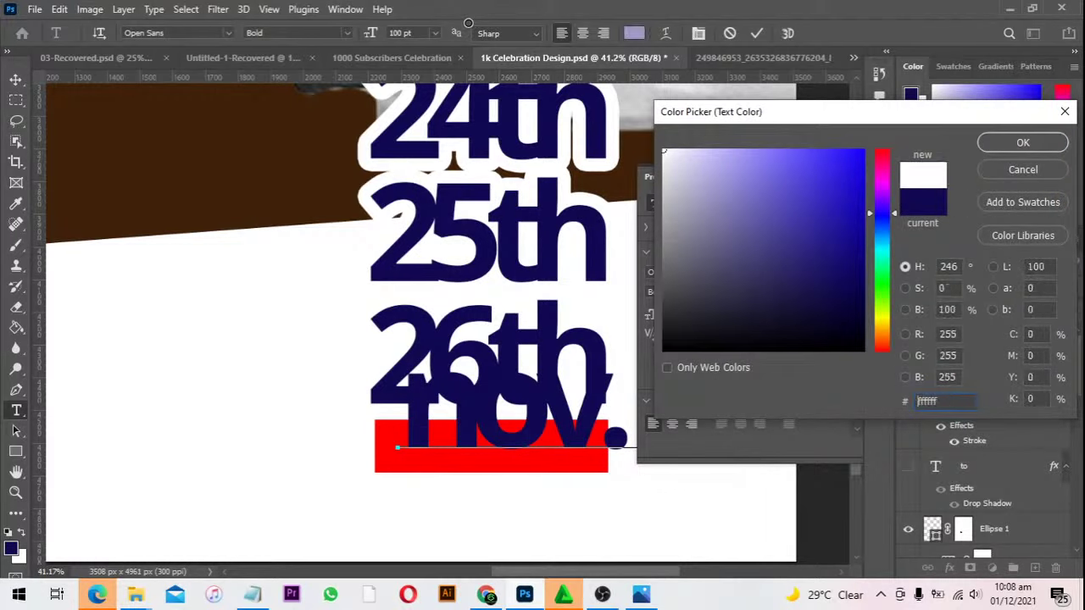
key("Return")
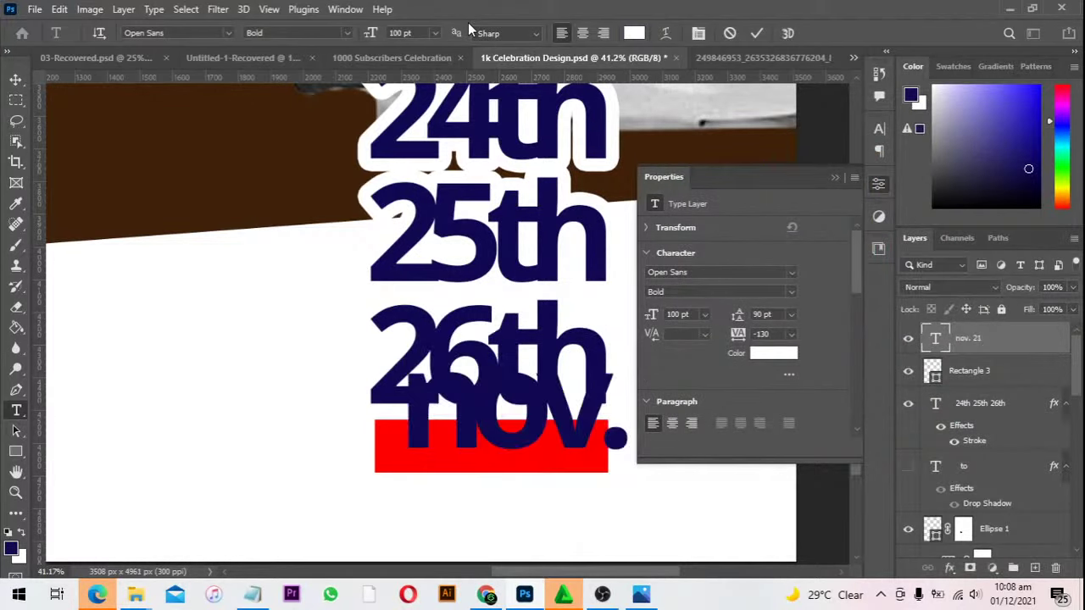
key("ctrl+Return")
Set the nov. text to 24 pt and move it inside the red bar
key("v")
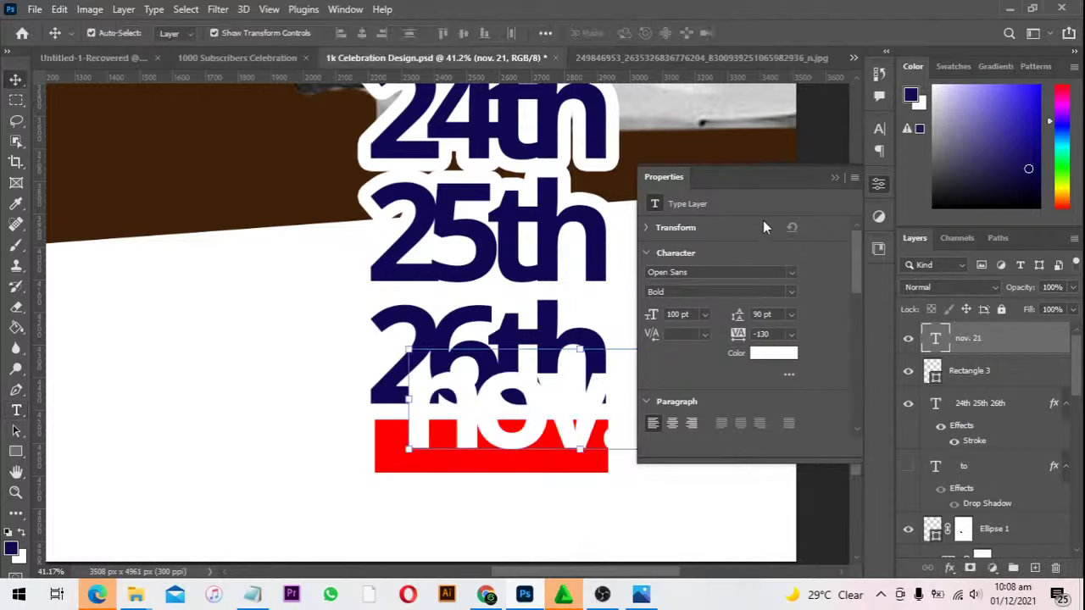
left_click(703, 315)
left_click(692, 314)
left_click(692, 315)
left_click(705, 315)
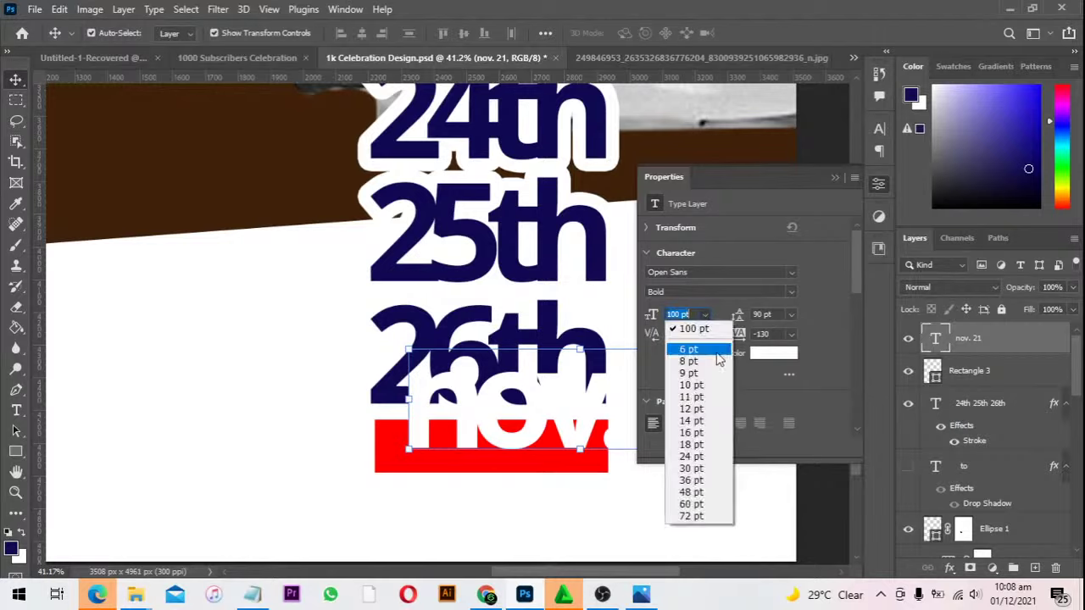
left_click(681, 456)
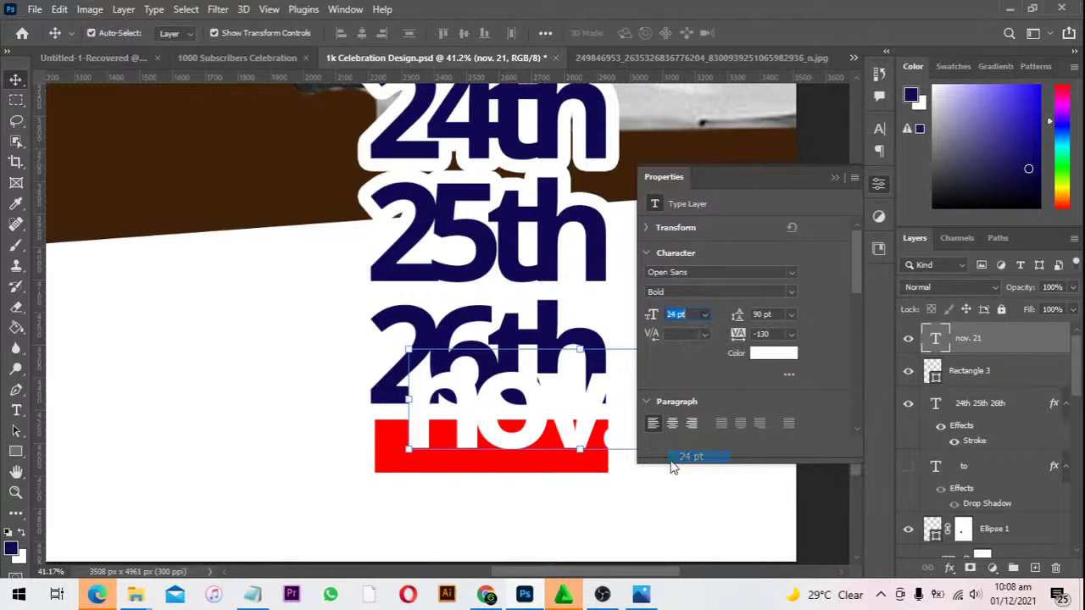
left_click_drag(466, 441, 480, 453)
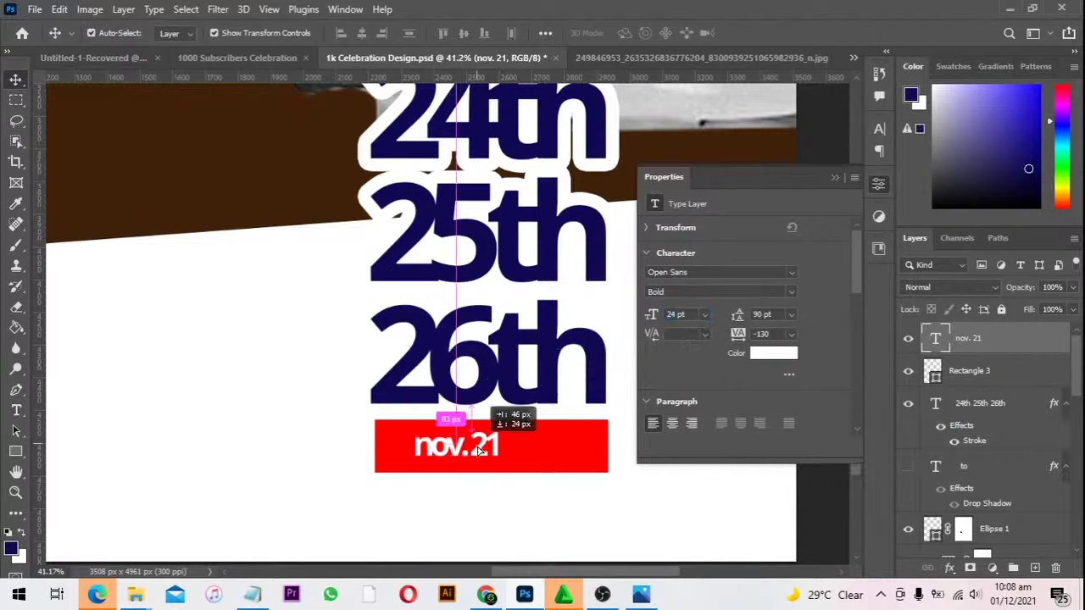
Make the text All Caps, scale it up, and widen its letter spacing
left_click(878, 131)
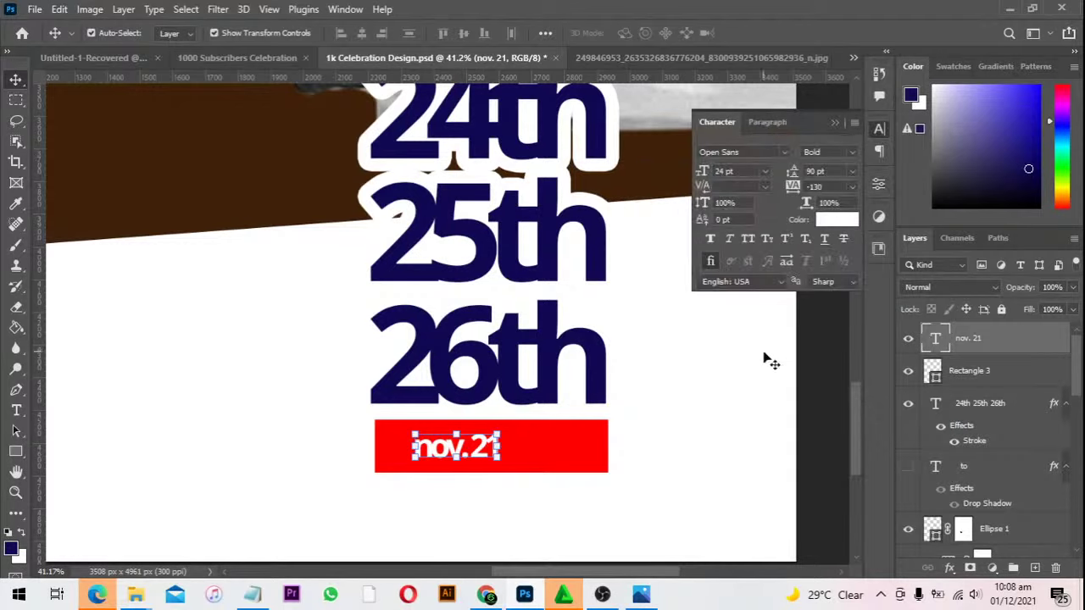
left_click(748, 239)
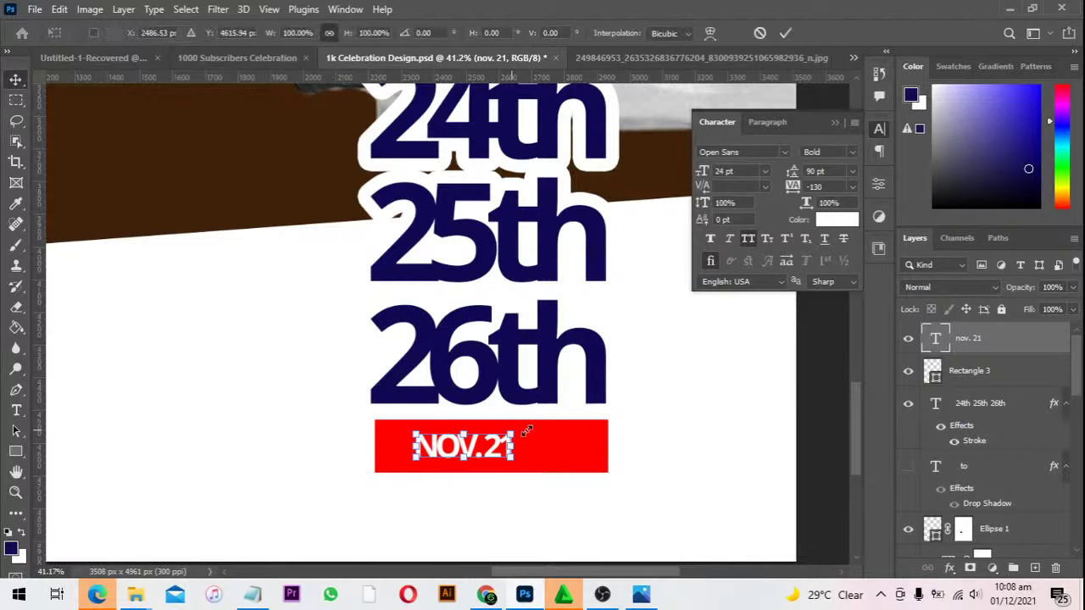
left_click_drag(513, 432, 526, 427)
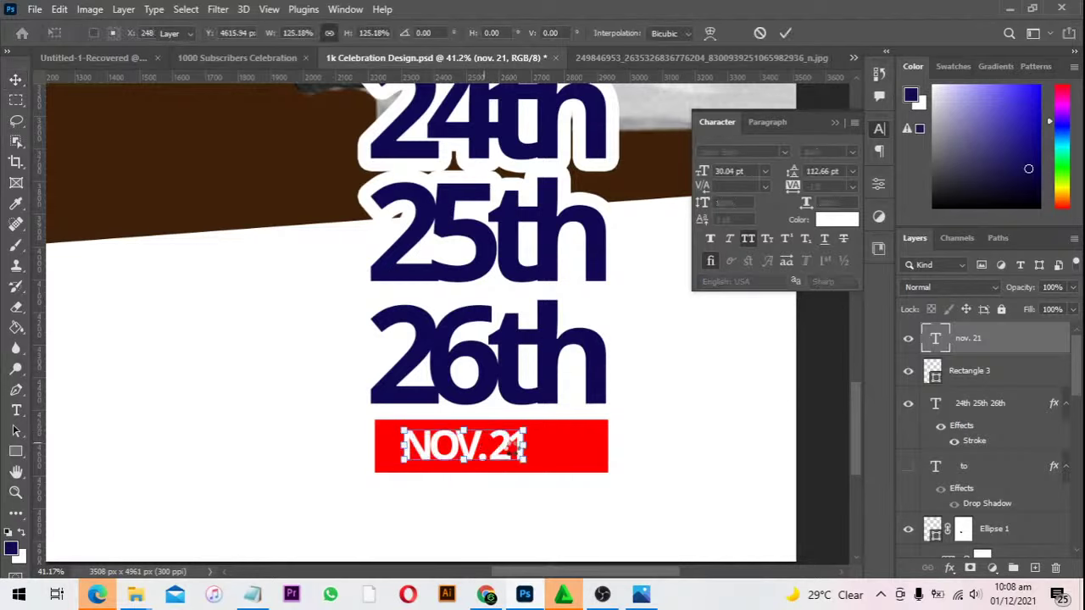
key("Return")
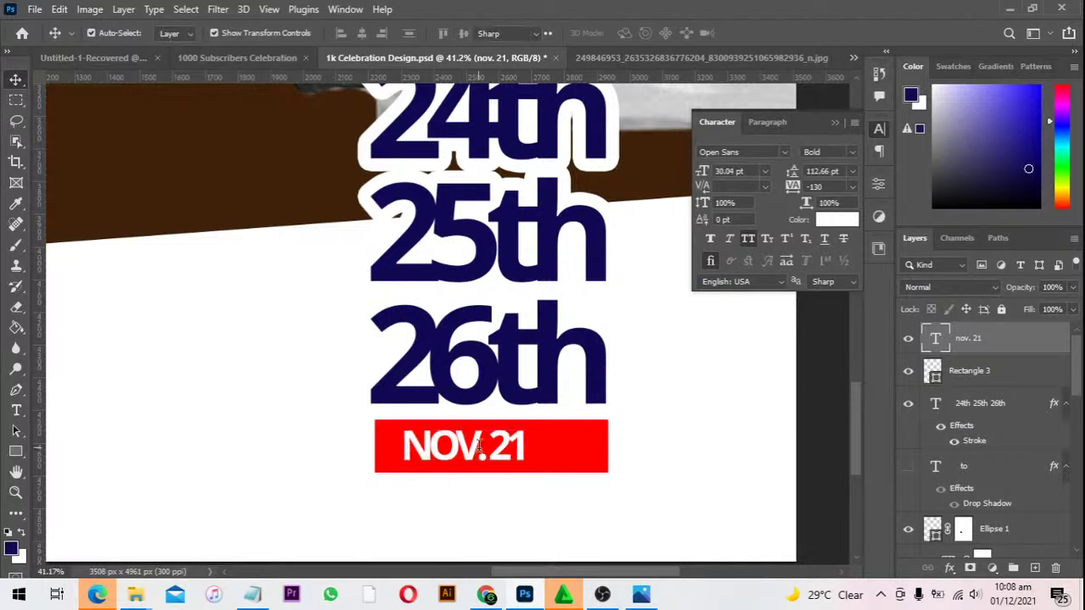
double_click(479, 445)
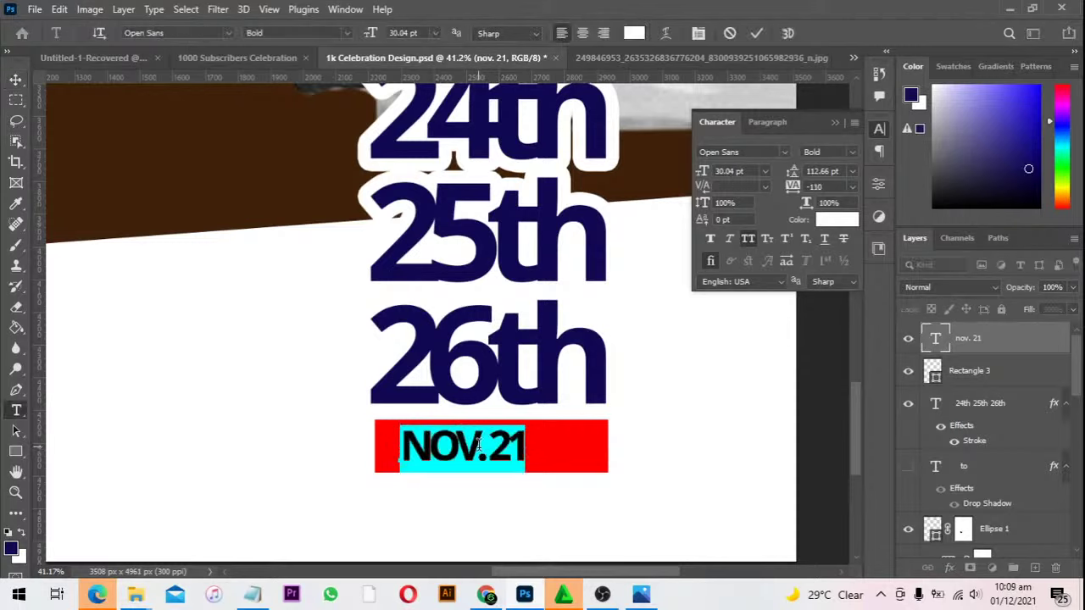
key("alt+Right")
key("alt+Right")
key("alt+Right")
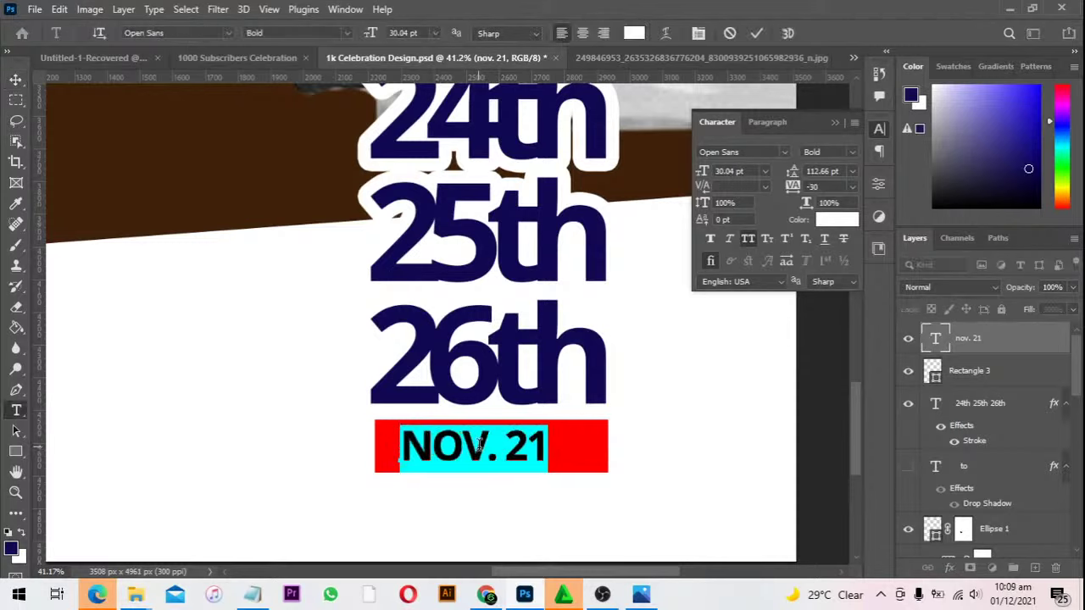
key("alt+Right")
key("ctrl+h")
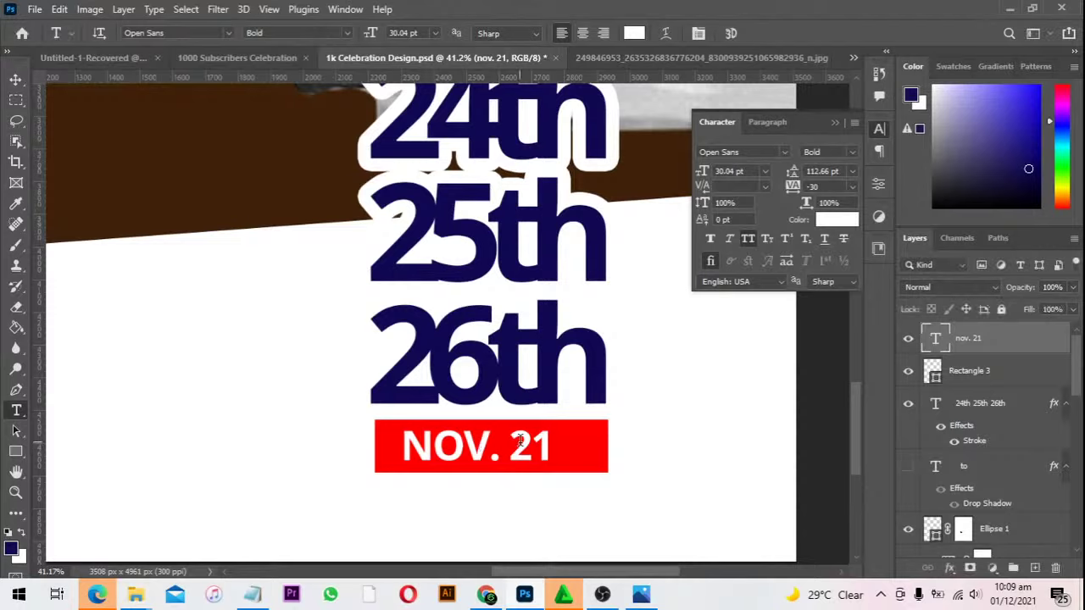
Change the year to 2021 and centre NOV. 2021 horizontally in the red bar
left_click(530, 445)
type("0")
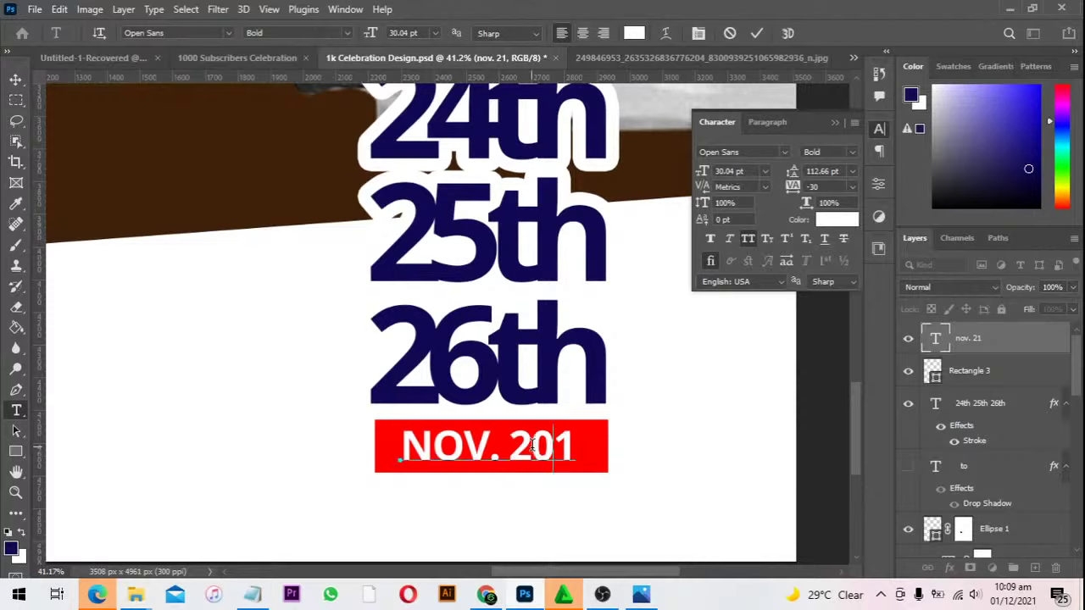
type("2")
key("ctrl+Return")
key("v")
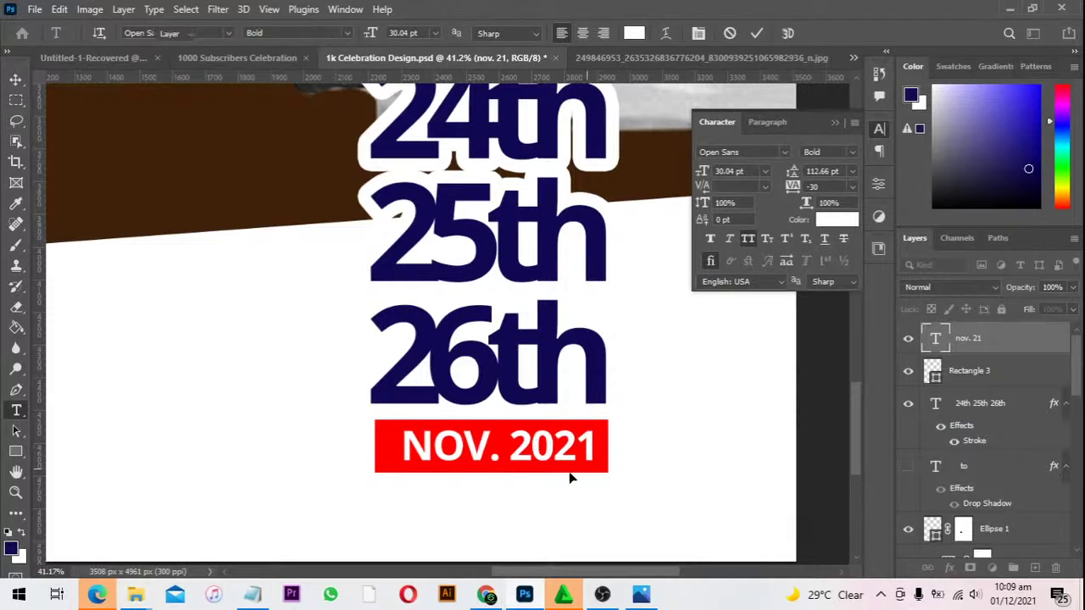
left_click(380, 469, "shift")
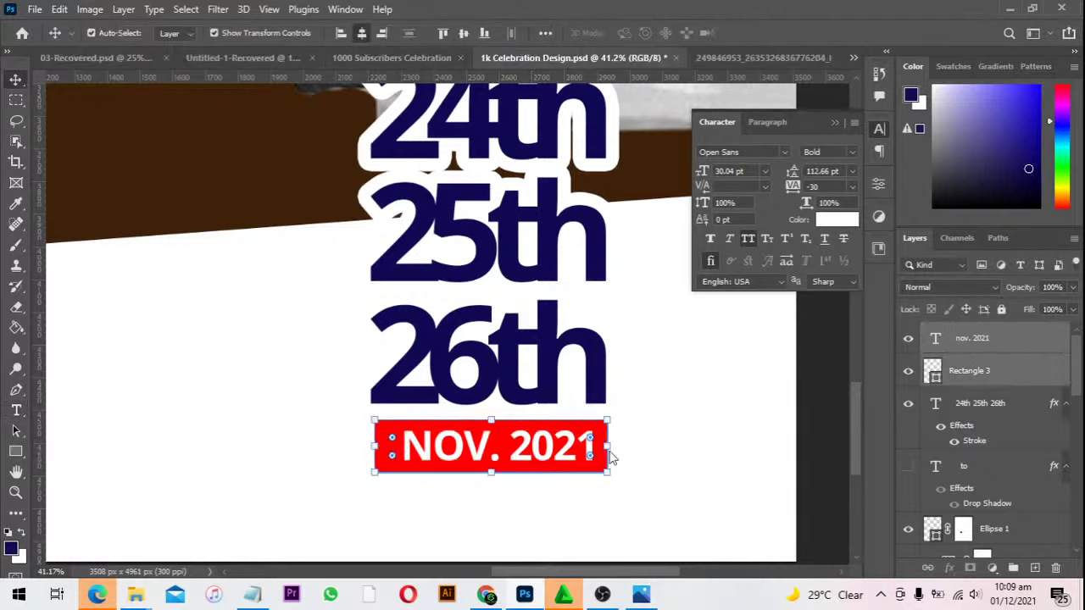
left_click(361, 33)
left_click(667, 466)
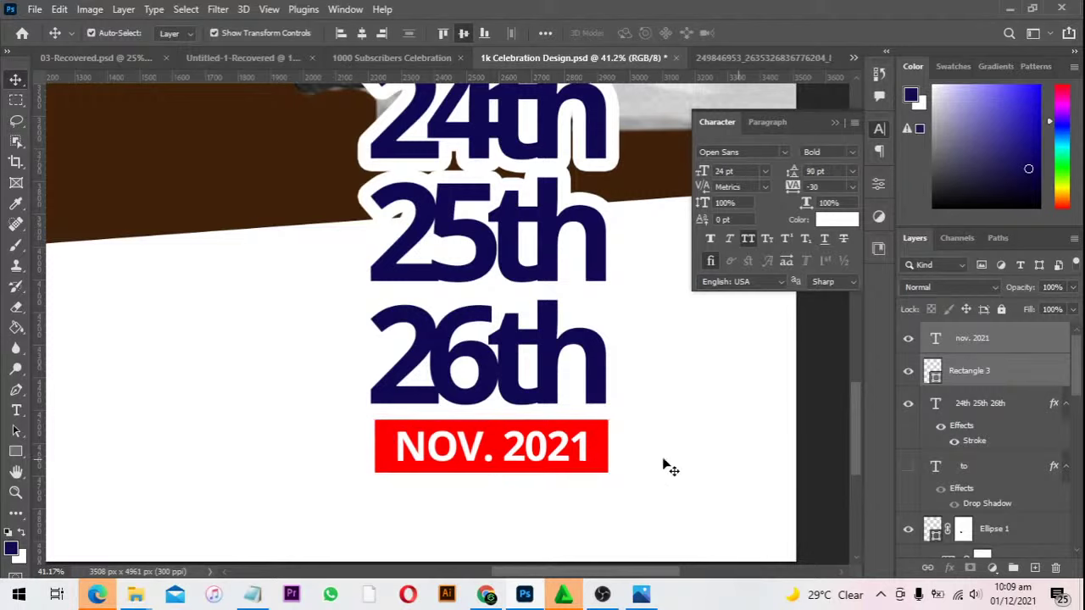
Centre the NOV. 2021 bar under the date text, comparing with the reference flyer
key("alt+Tab")
key("alt+Tab")
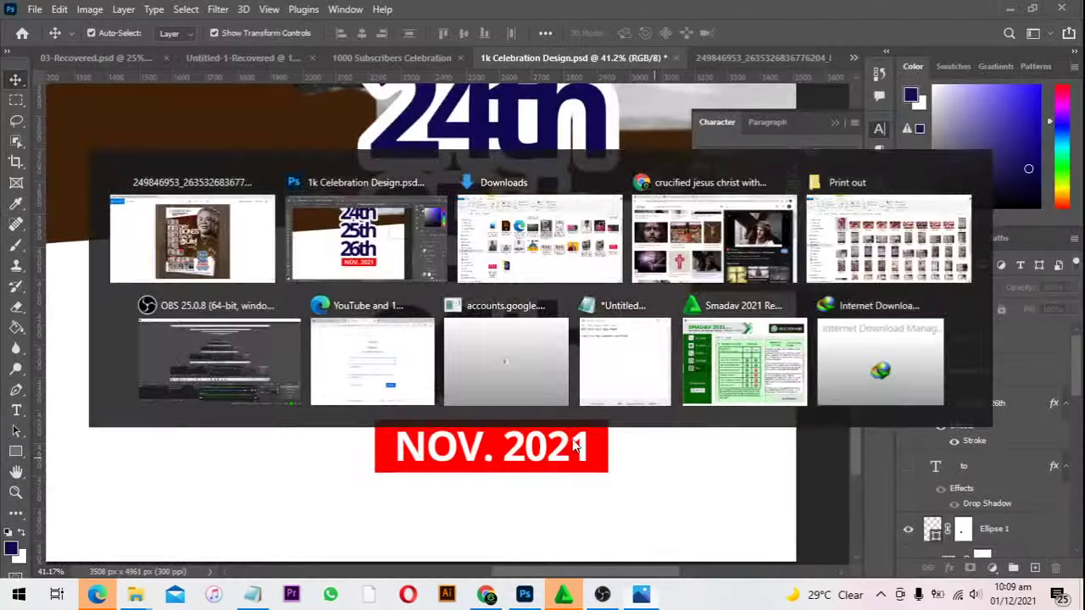
left_click(497, 333)
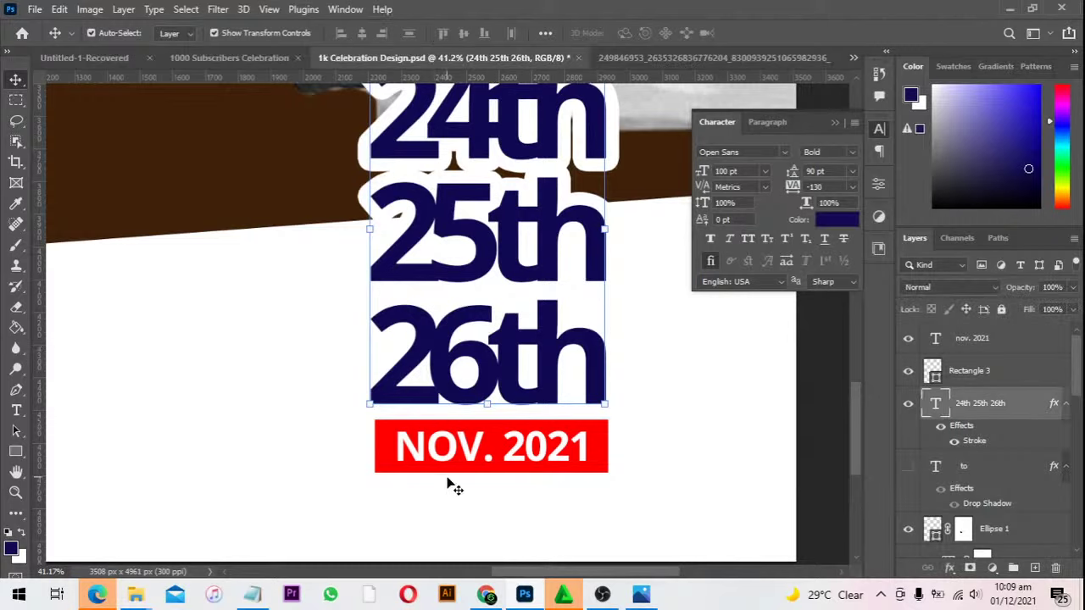
left_click(447, 428, "shift")
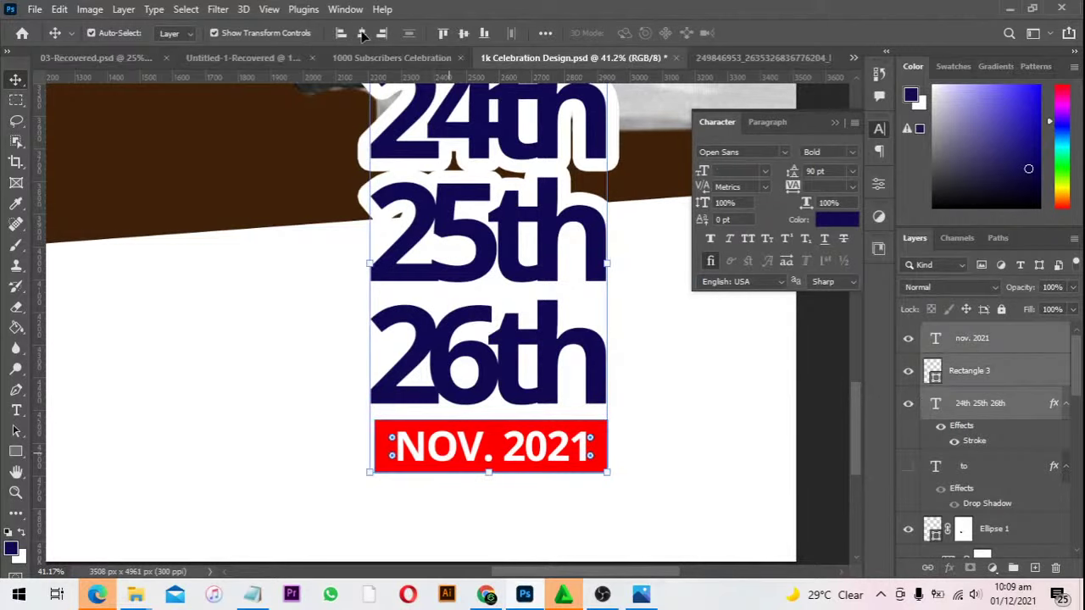
left_click(362, 34)
left_click(730, 448)
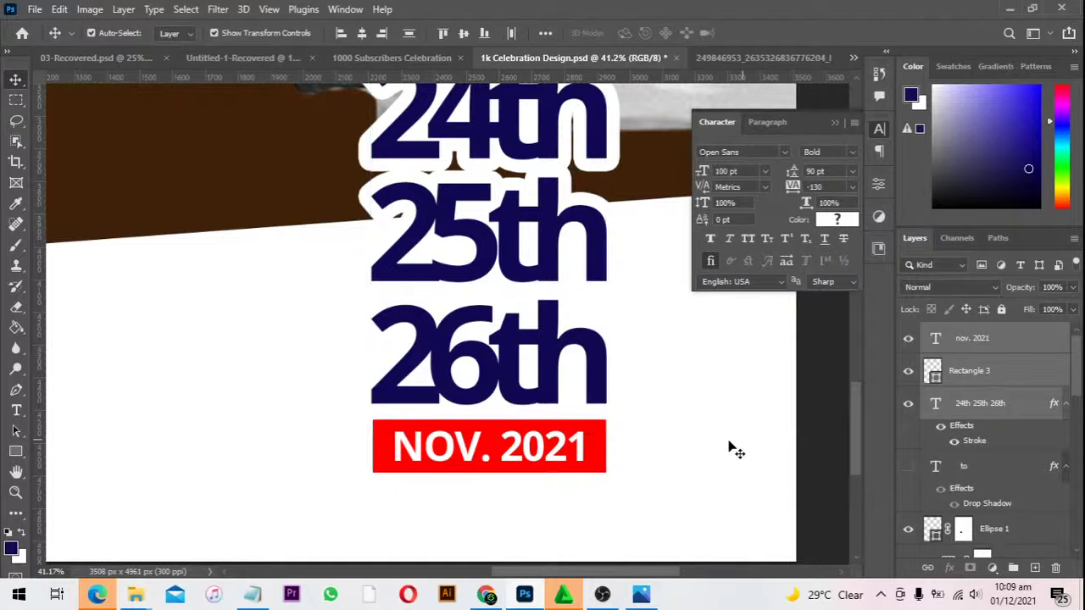
key("alt+Tab")
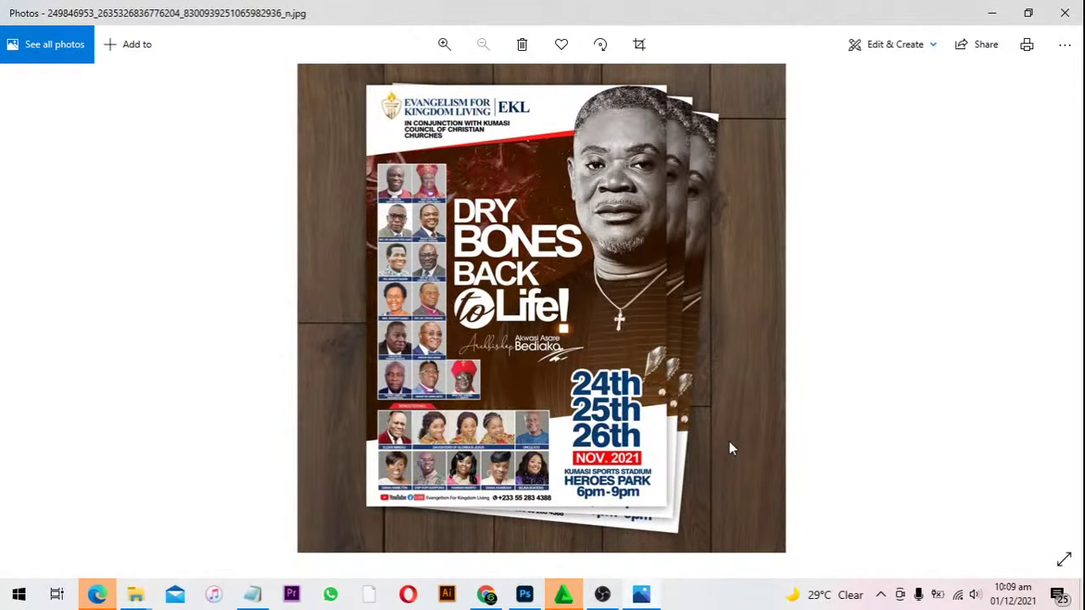
key("alt+Tab")
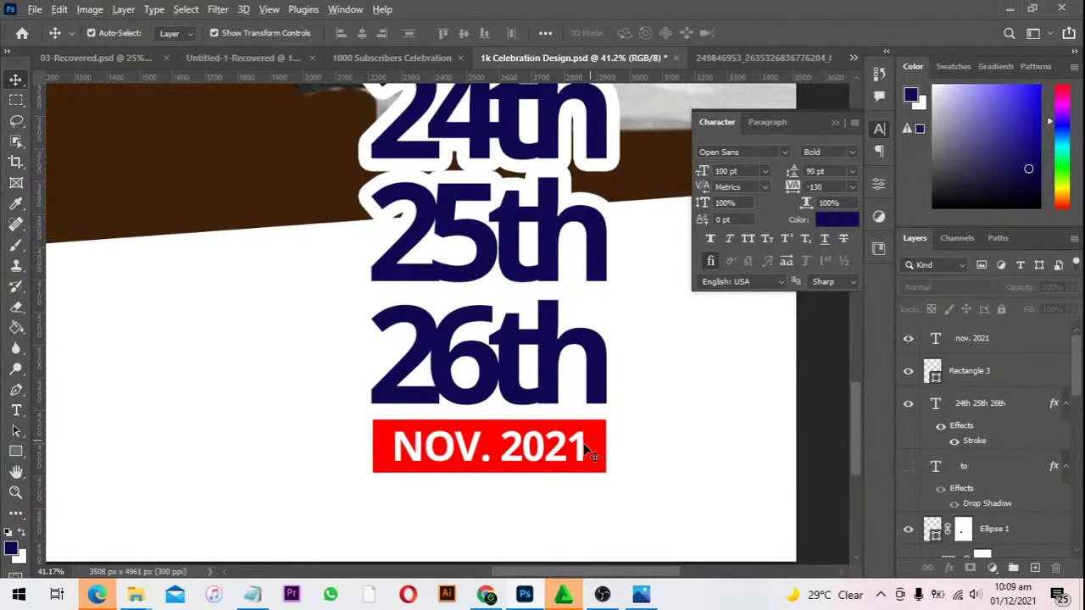
scroll(511, 502, "down", 1)
key("alt+Tab")
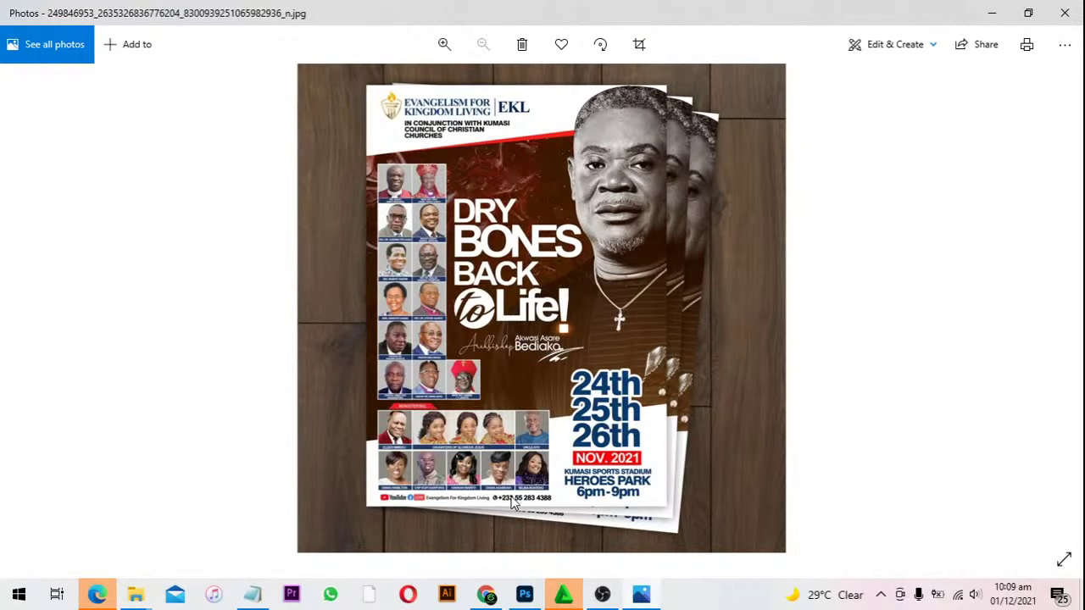
key("alt+Tab")
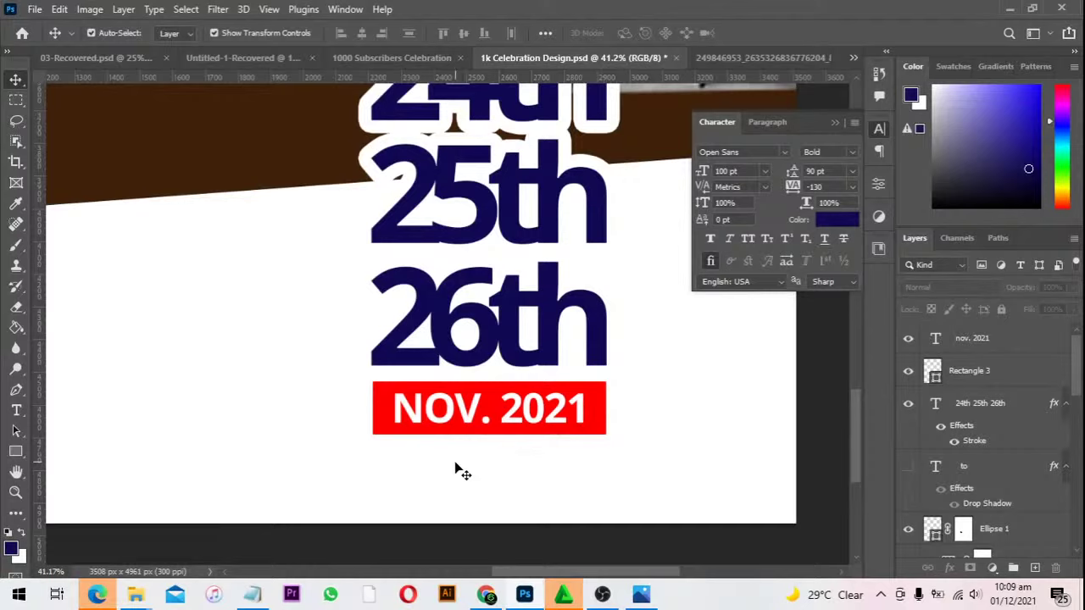
left_click_drag(449, 413, 397, 470)
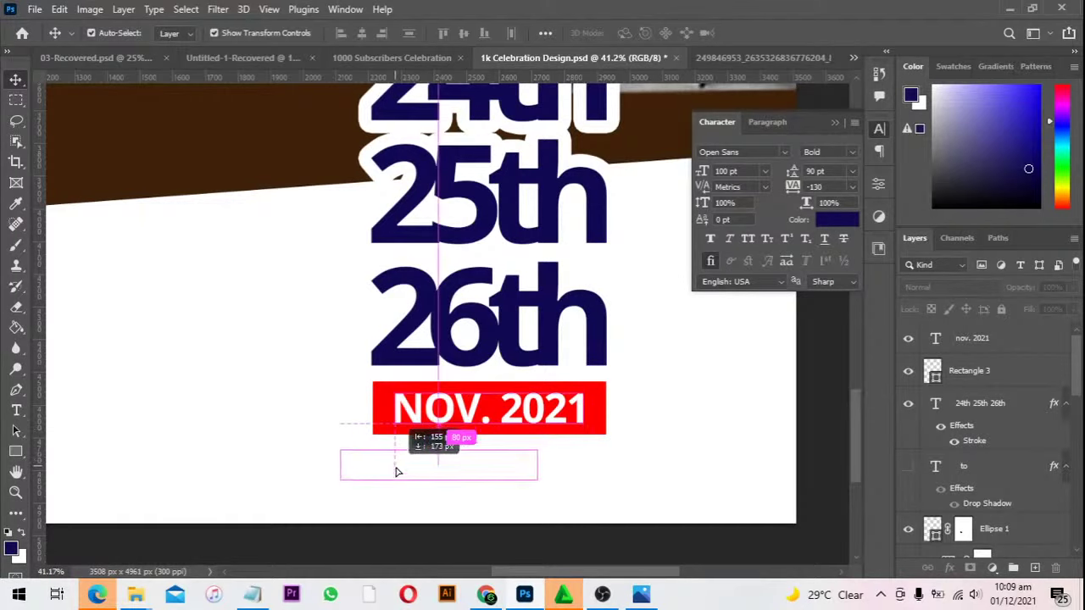
left_click(838, 222)
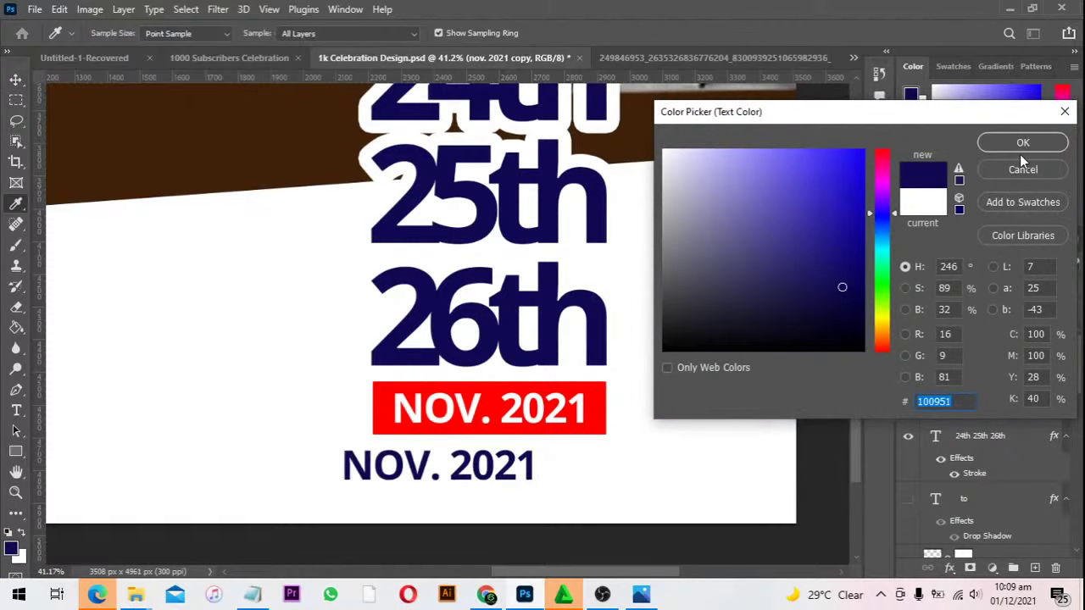
left_click(1020, 154)
left_click(719, 171)
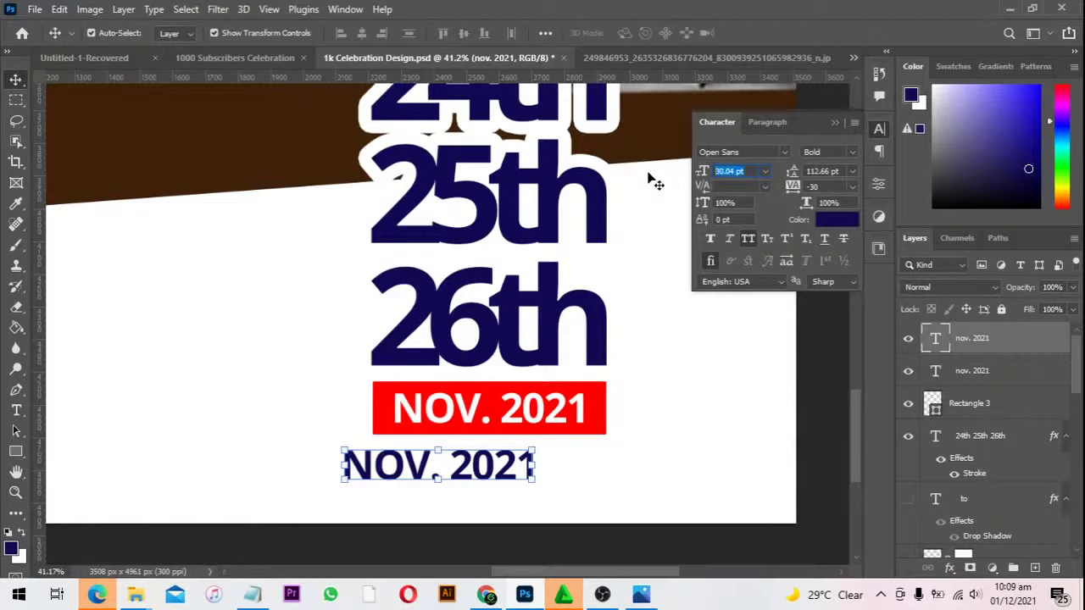
type("20")
key("Return")
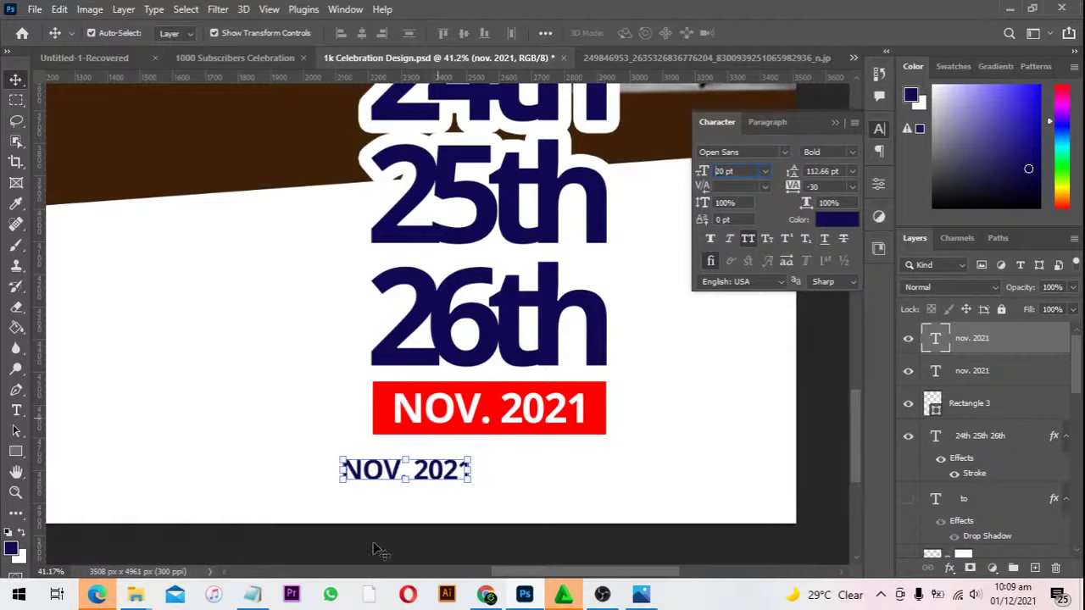
key("t")
left_click(377, 469)
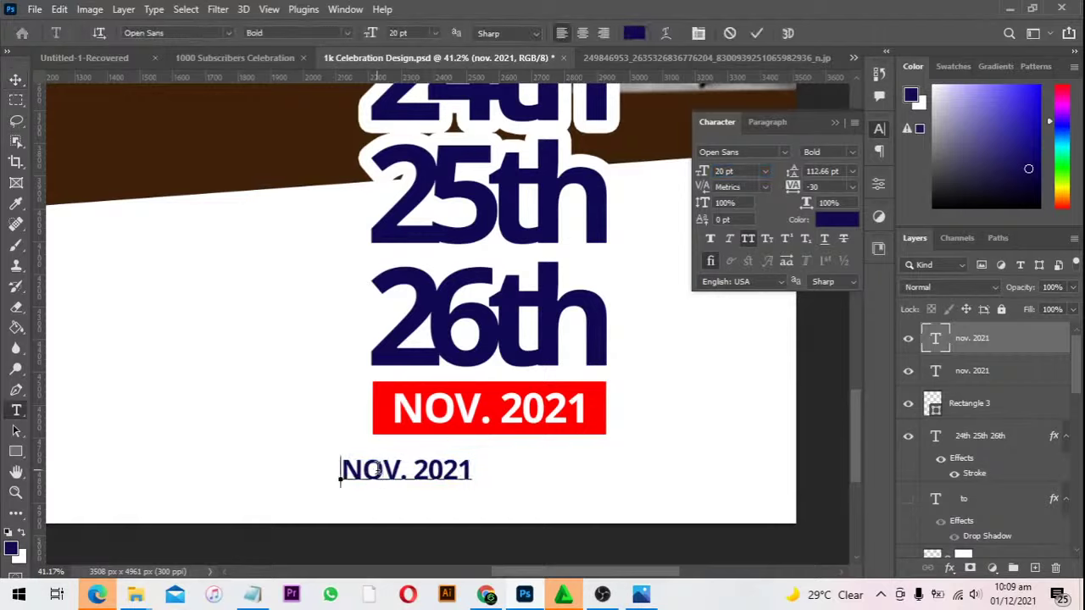
key("ctrl+a")
type("KUMASI ")
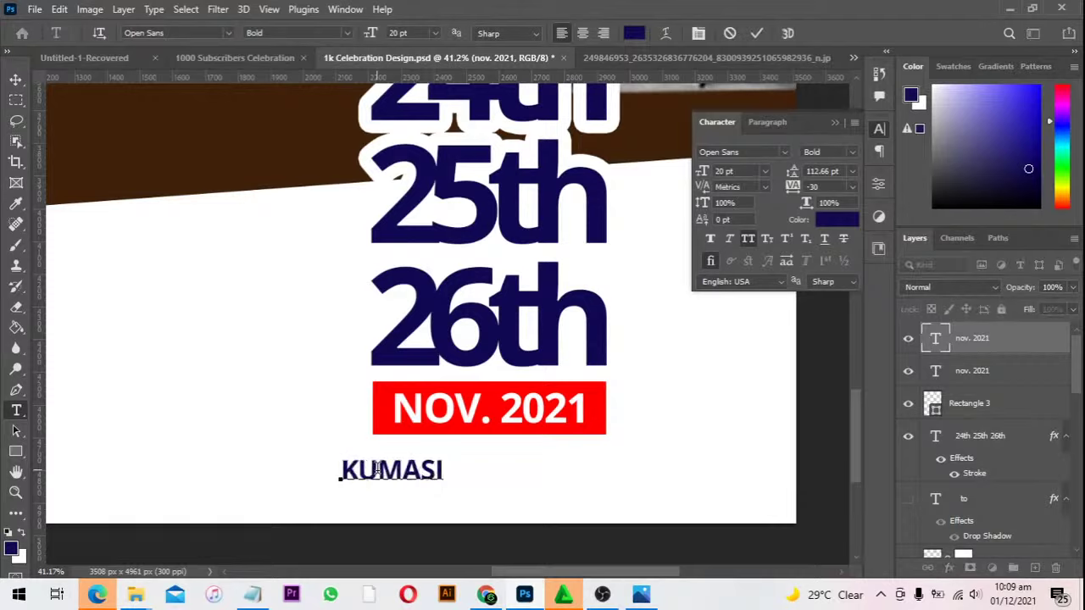
type("SPORT")
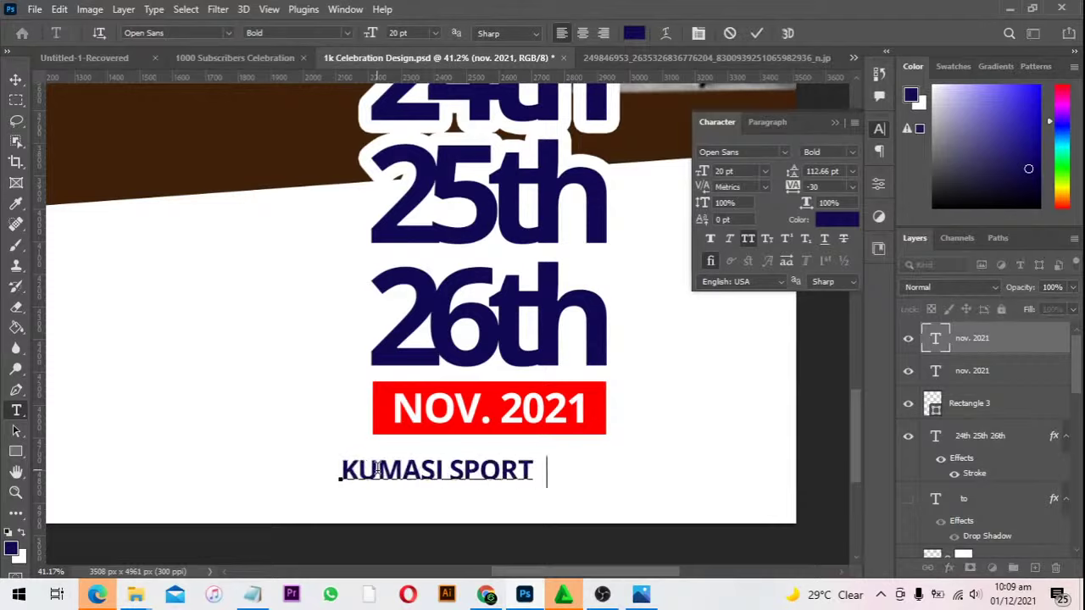
type("S STA")
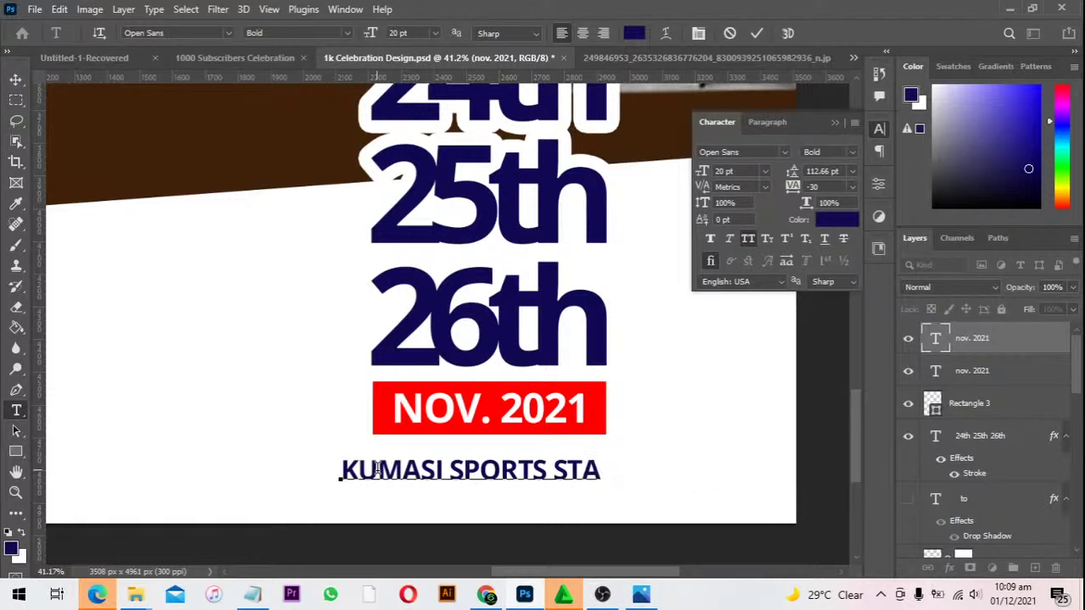
type("DIUM")
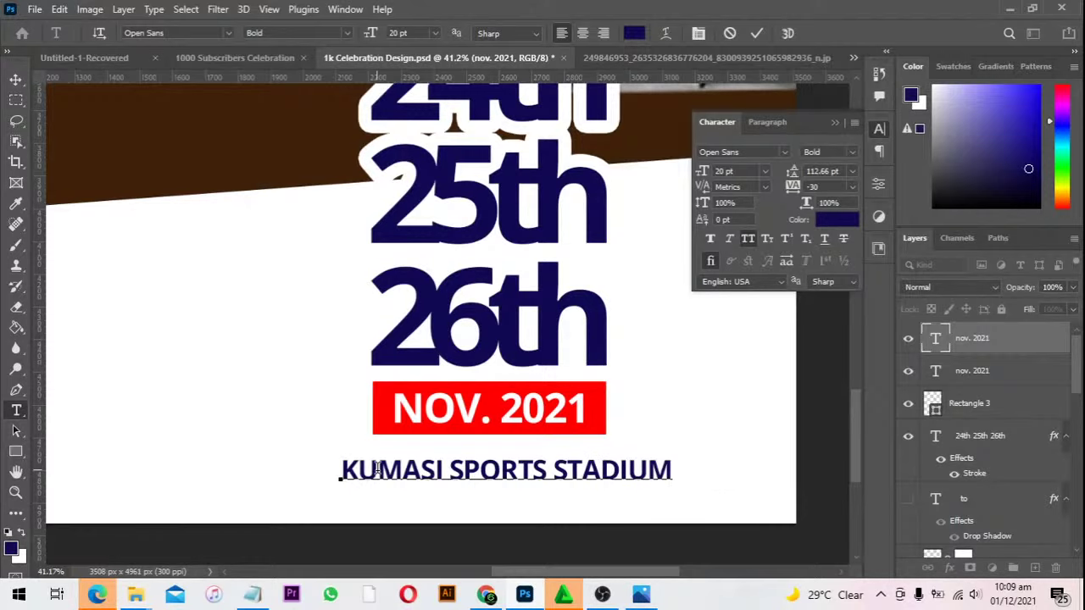
key("ctrl+Return")
key("alt+Tab")
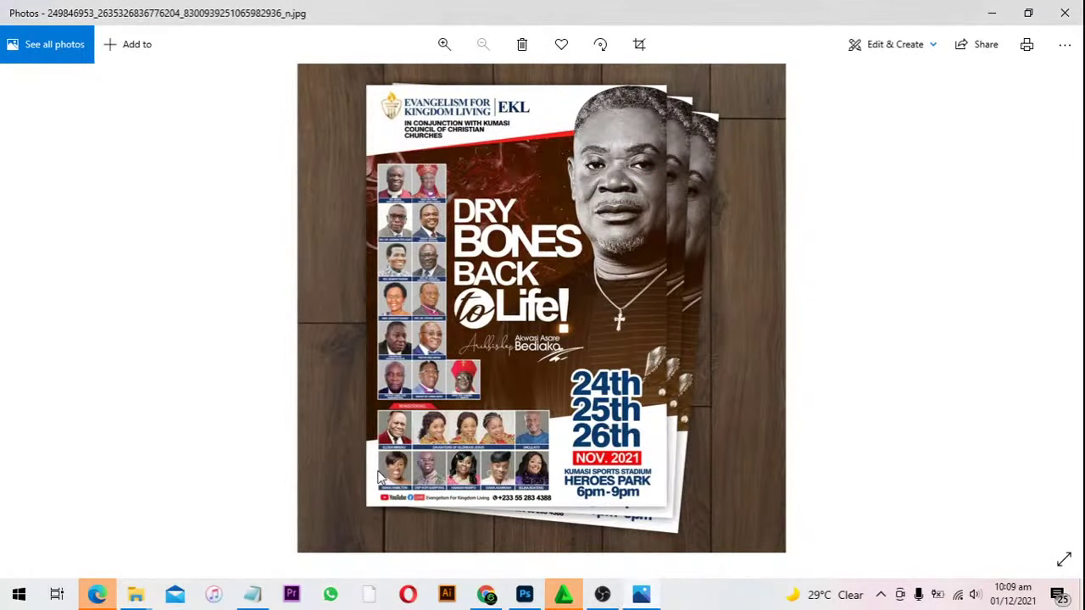
key("alt+Tab")
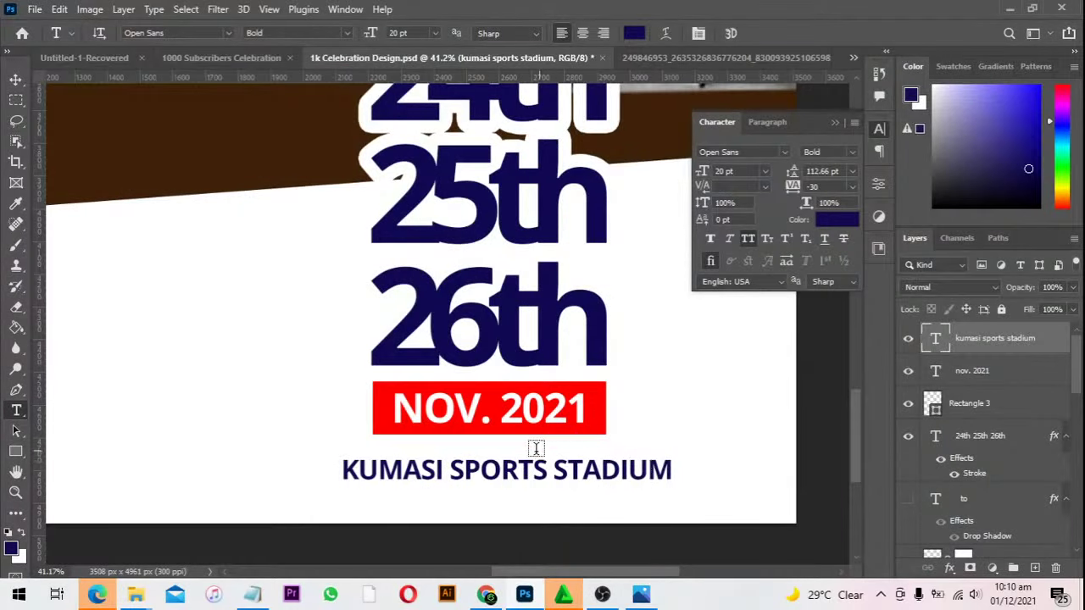
Set the date text leading to 70 pt and its size to 90 pt
scroll(538, 446, "up", 1)
scroll(459, 428, "down", 1)
scroll(459, 426, "down", 1)
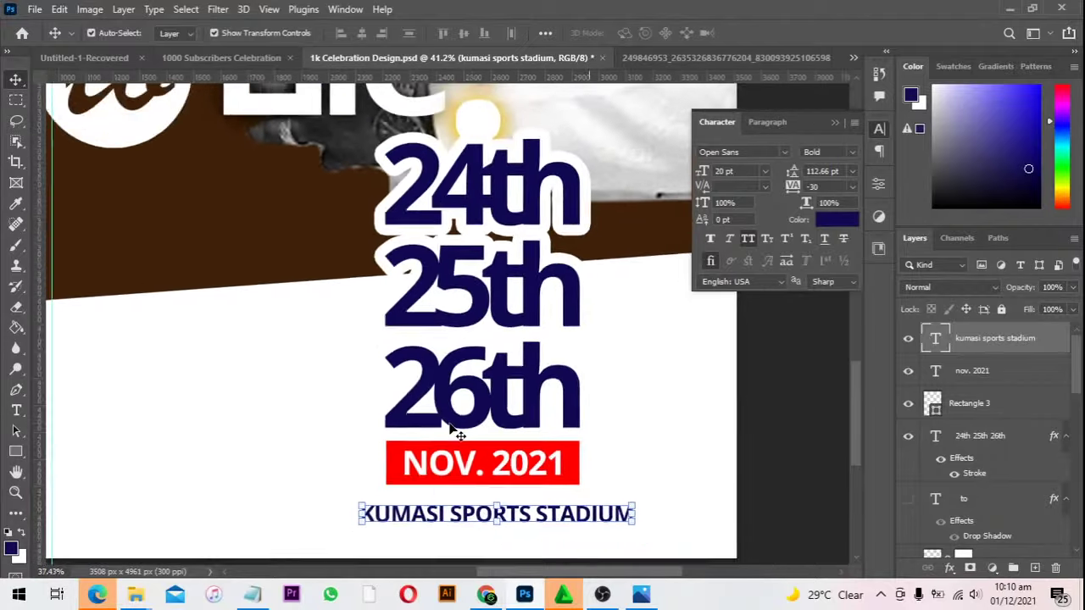
scroll(456, 424, "down", 1)
scroll(454, 416, "down", 1)
left_click(469, 382)
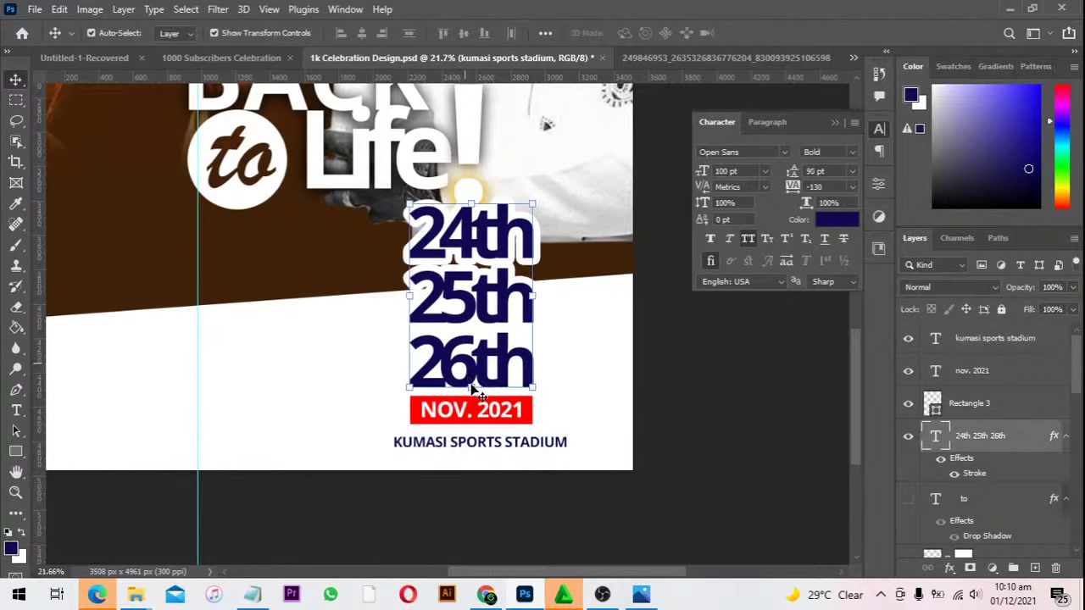
left_click(837, 171)
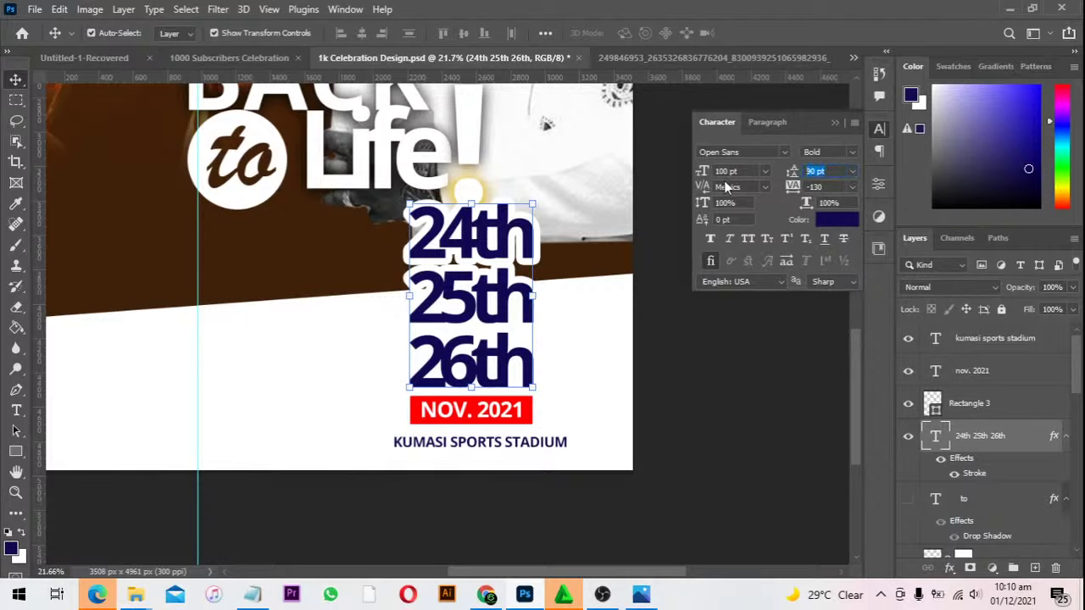
type("7")
type("0")
key("Return")
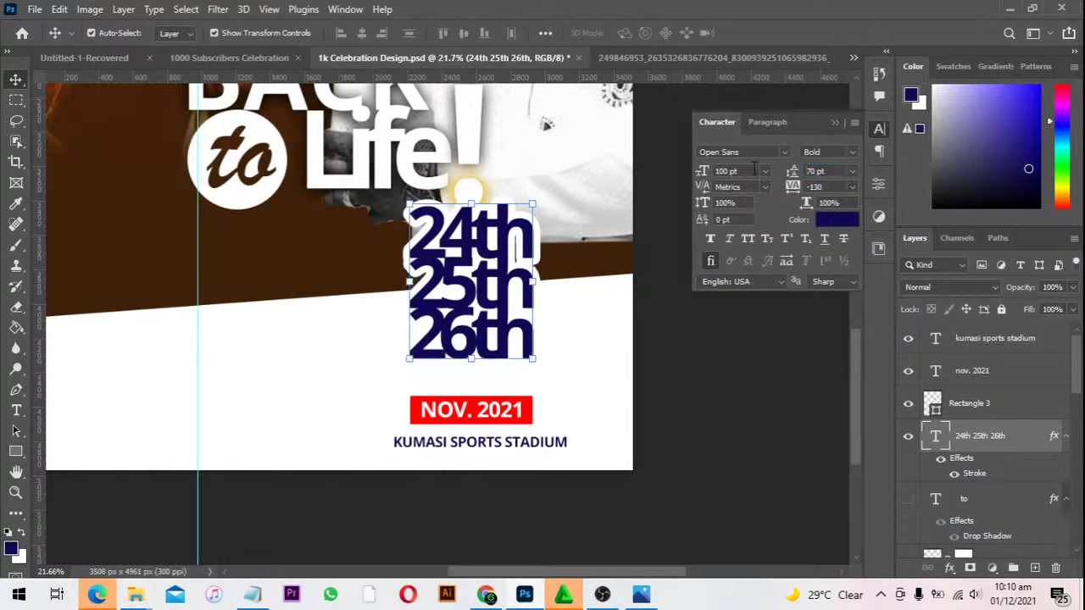
left_click(753, 170)
type("90")
key("Return")
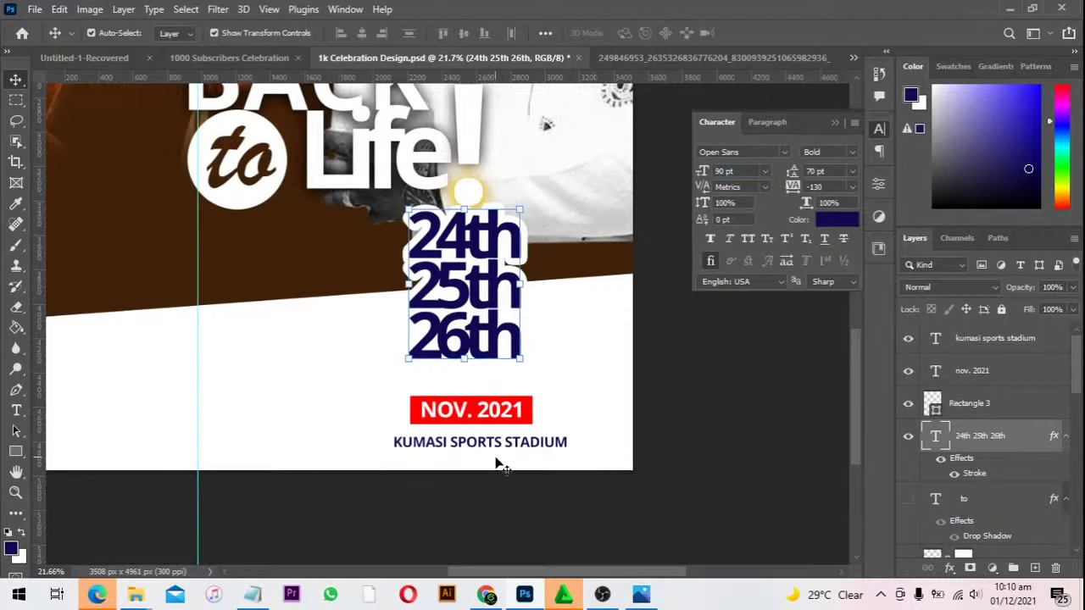
left_click(505, 450)
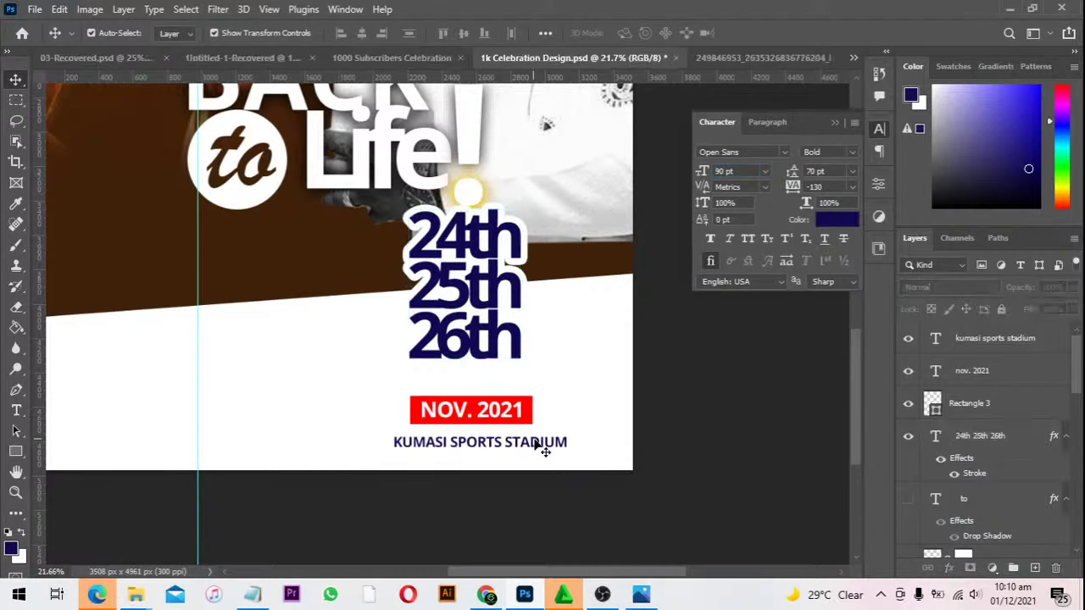
Move the NOV. 2021 bar and stadium line up and scale them to about 80%
left_click(526, 400)
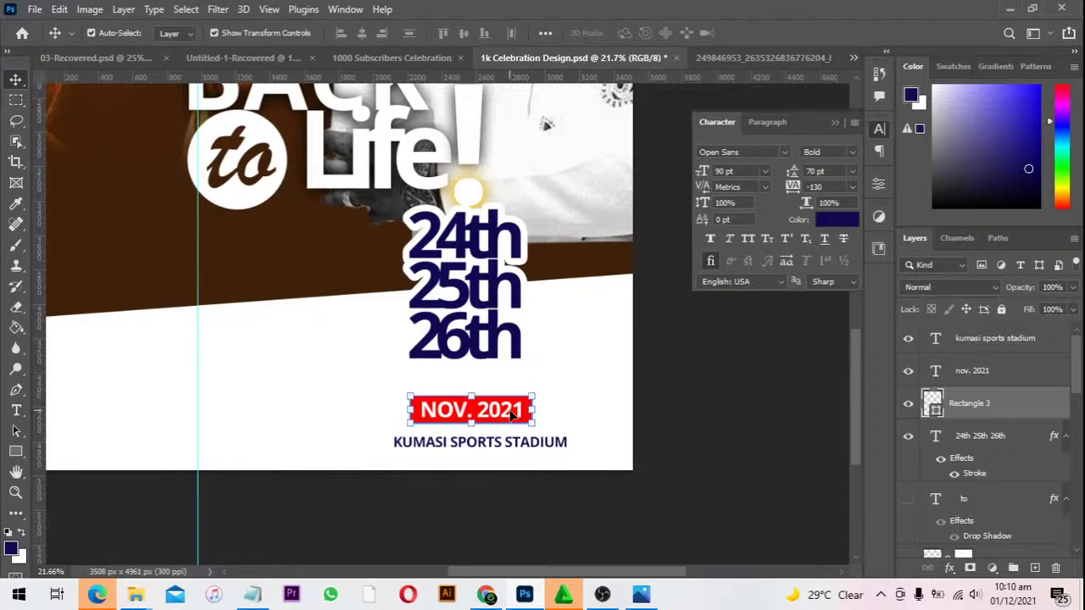
left_click(542, 449, "shift")
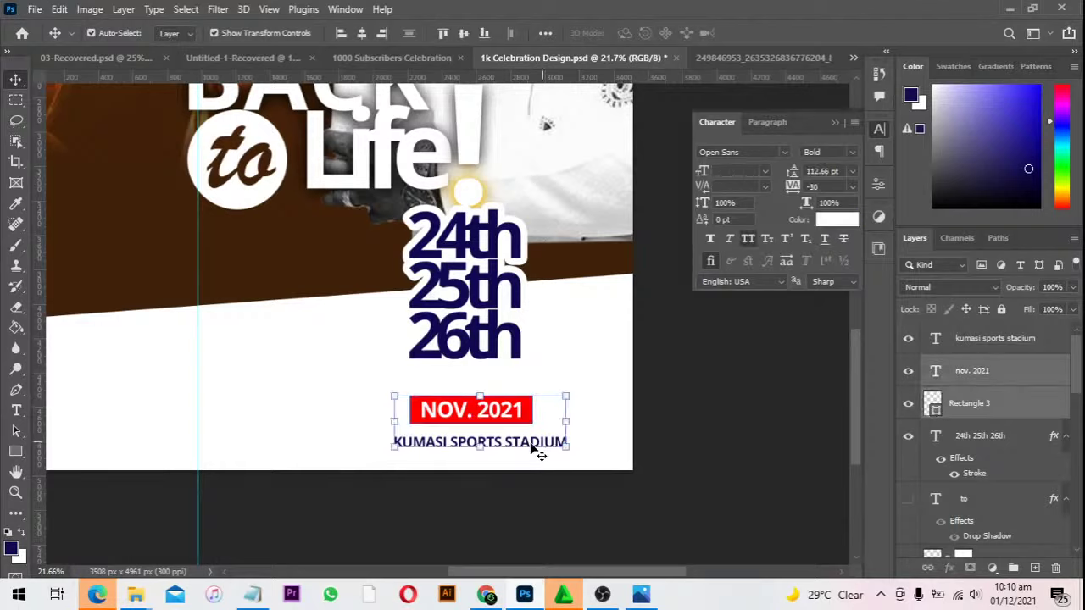
left_click_drag(506, 422, 501, 382)
left_click_drag(568, 369, 552, 371)
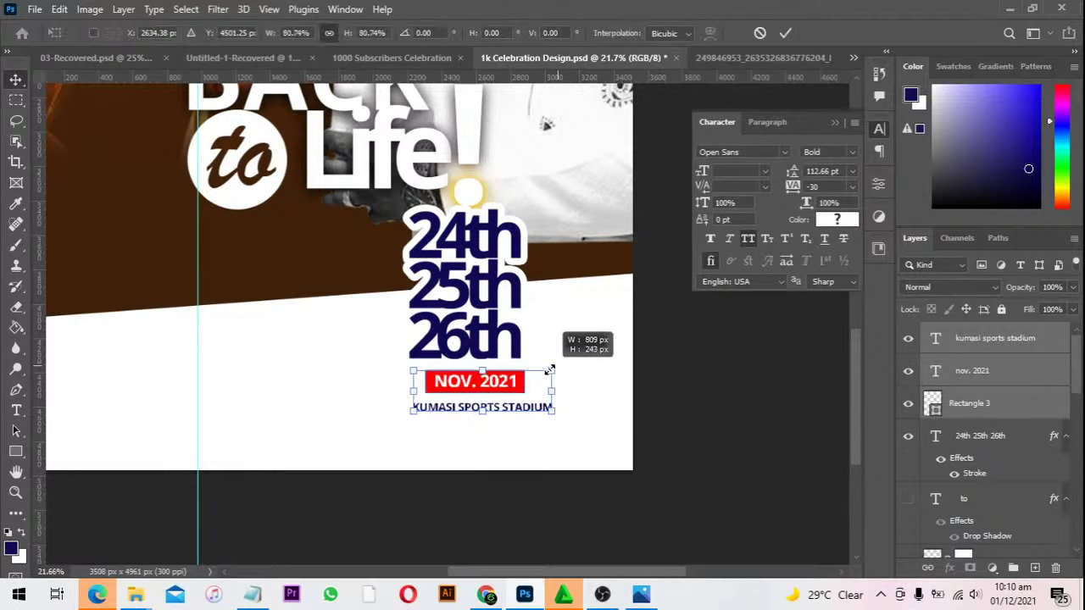
left_click_drag(486, 387, 546, 364)
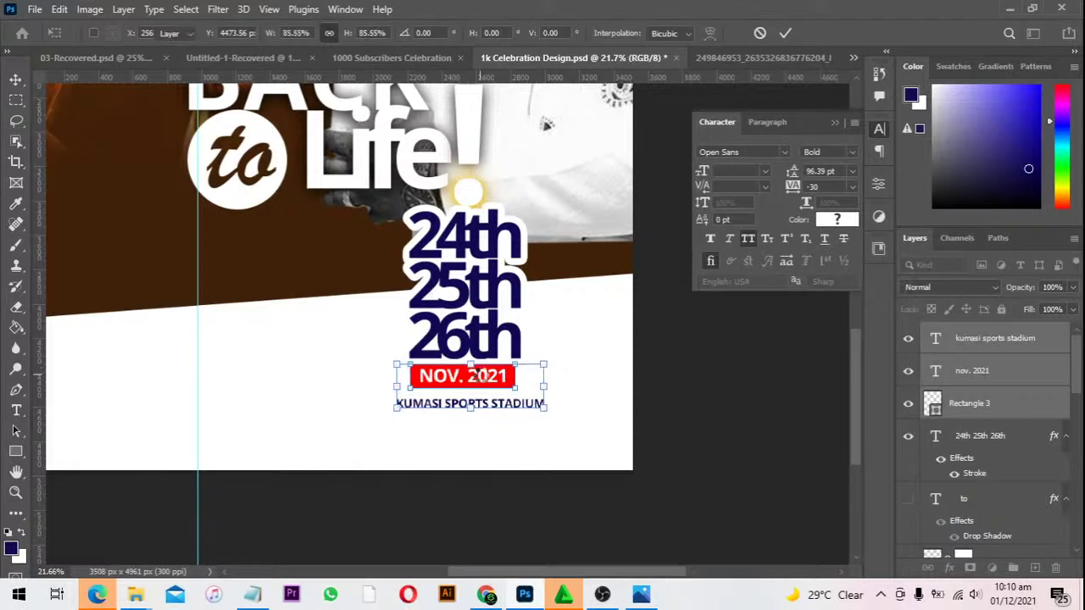
key("Return")
key("shift+Right")
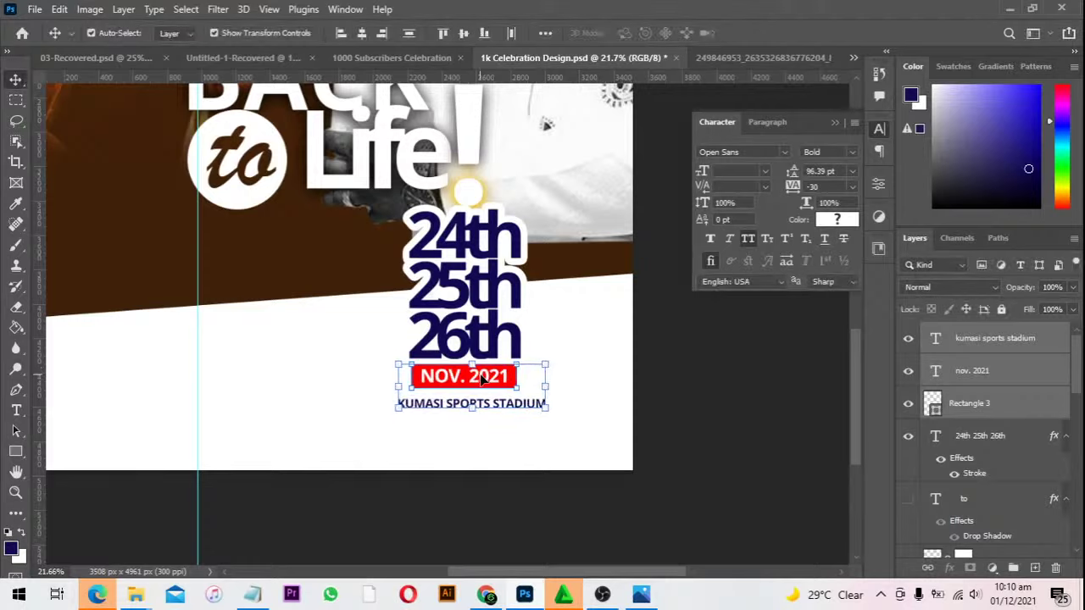
key("shift+Right")
key("shift+Right")
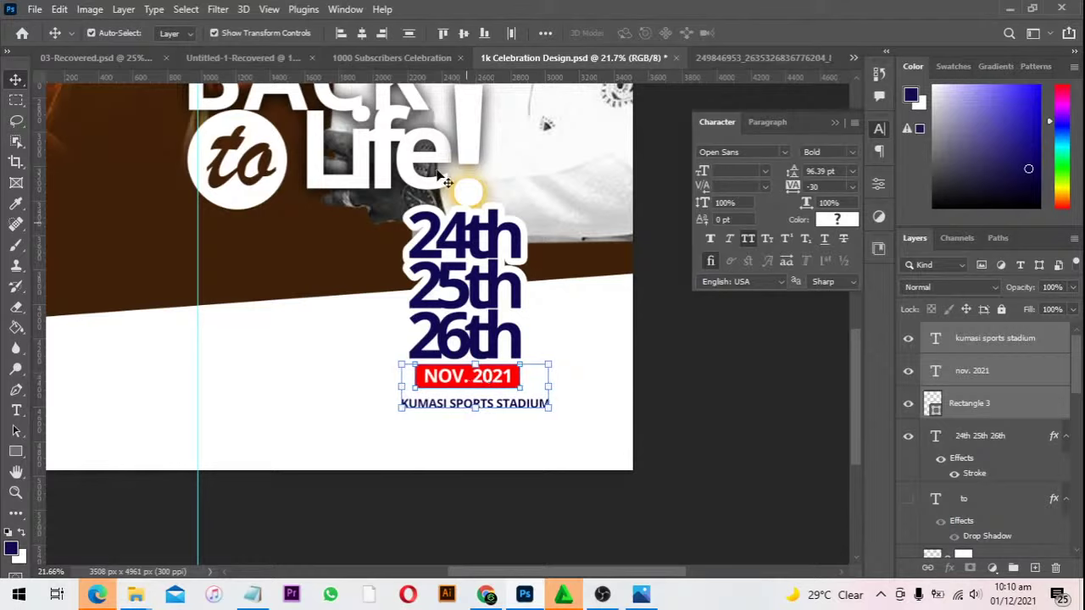
Centre the dates, red bar and stadium line horizontally, checking the reference flyer
left_click(362, 32)
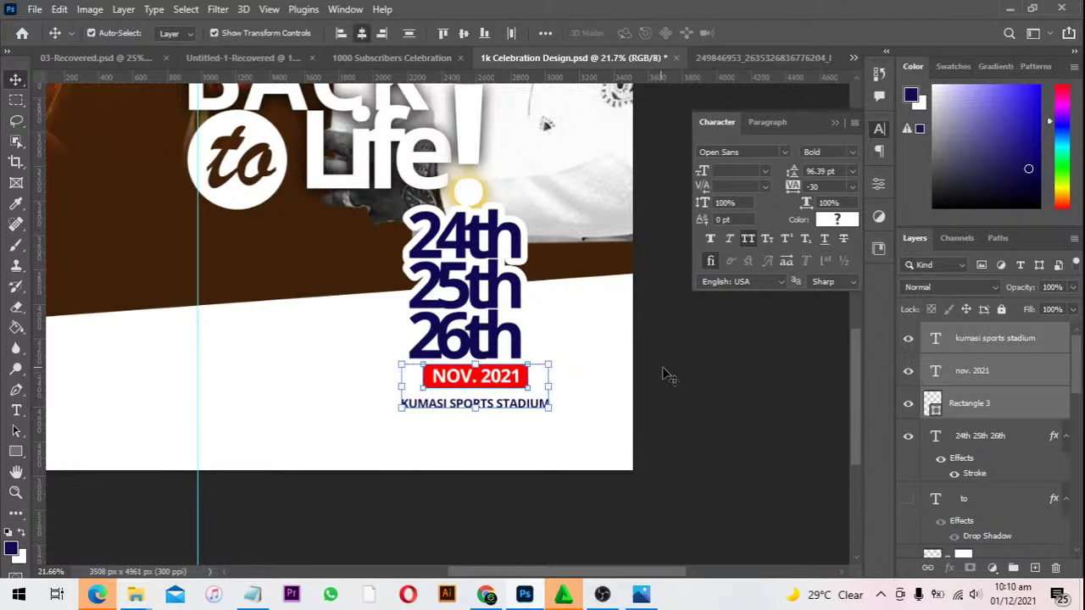
key("alt+shift+bracketleft")
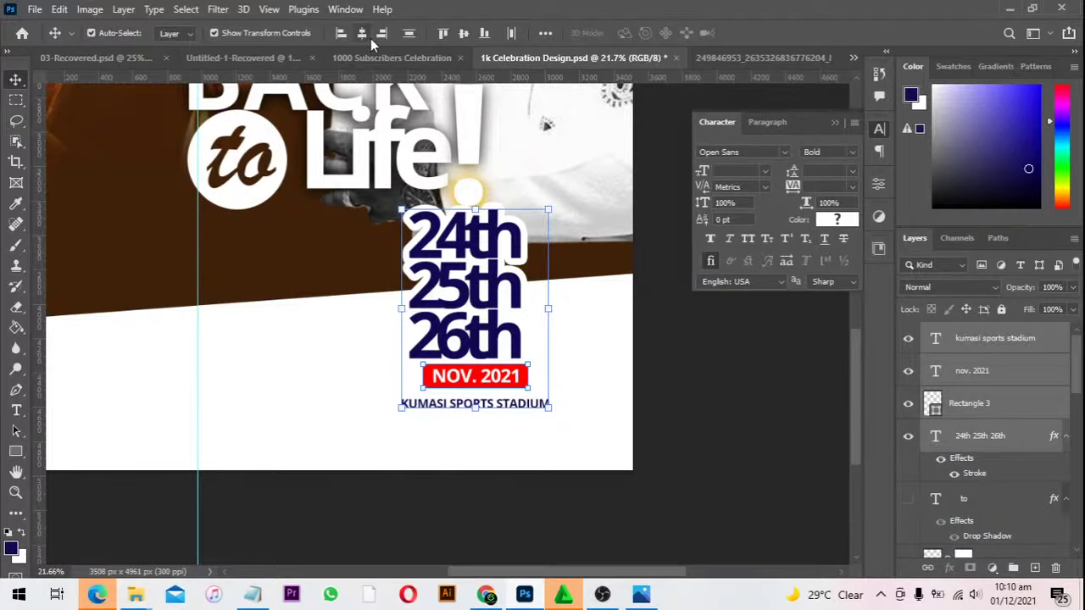
left_click(362, 34)
mouse_move(453, 244)
left_mouse_down()
mouse_move(476, 247)
mouse_move(459, 247)
left_mouse_up()
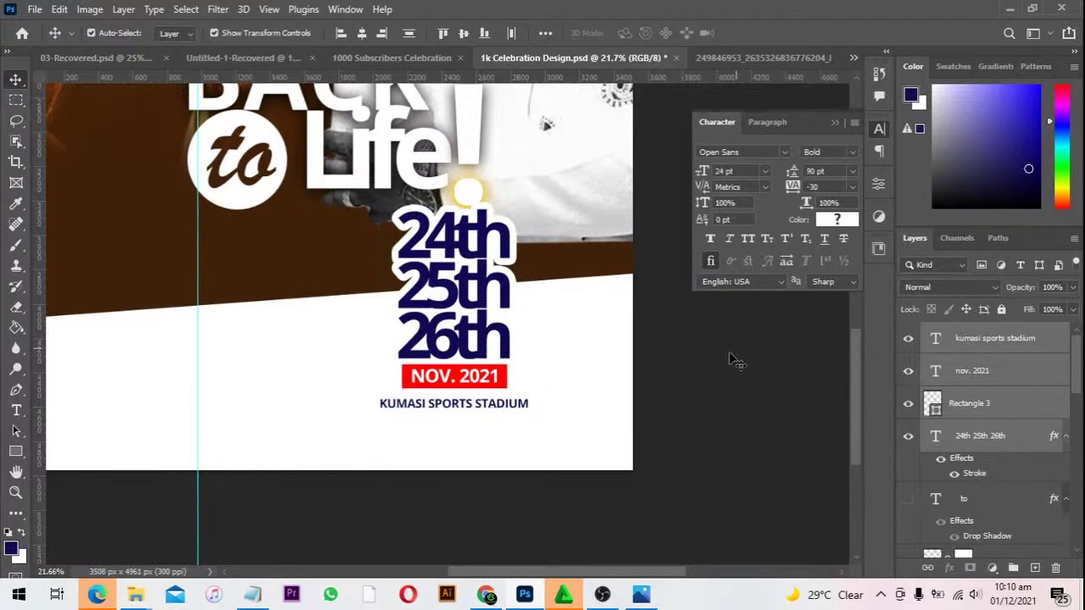
key("alt+Tab")
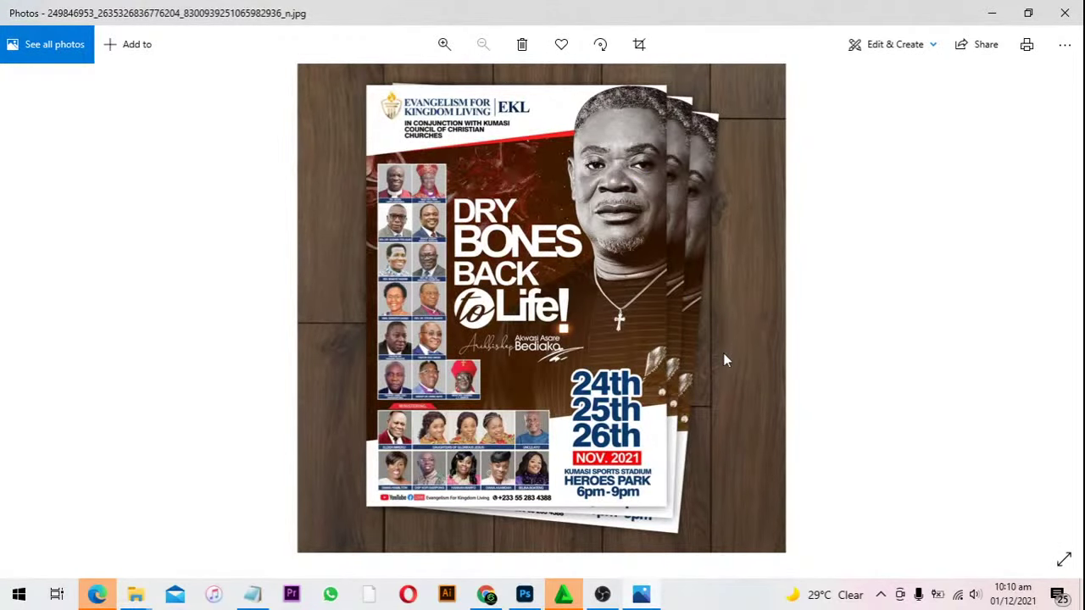
key("alt+Tab")
key("alt+Tab")
key("alt+Tab")
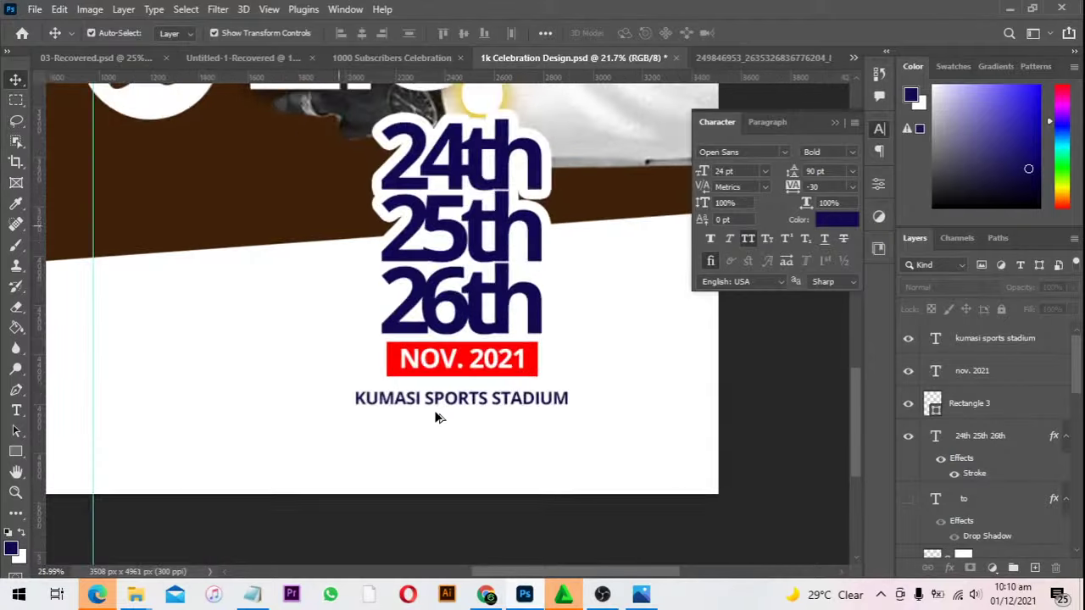
Duplicate NOV. 2021 below the stadium line and make the copy navy
scroll(439, 417, "up", 1)
scroll(436, 412, "up", 1)
scroll(434, 392, "up", 1)
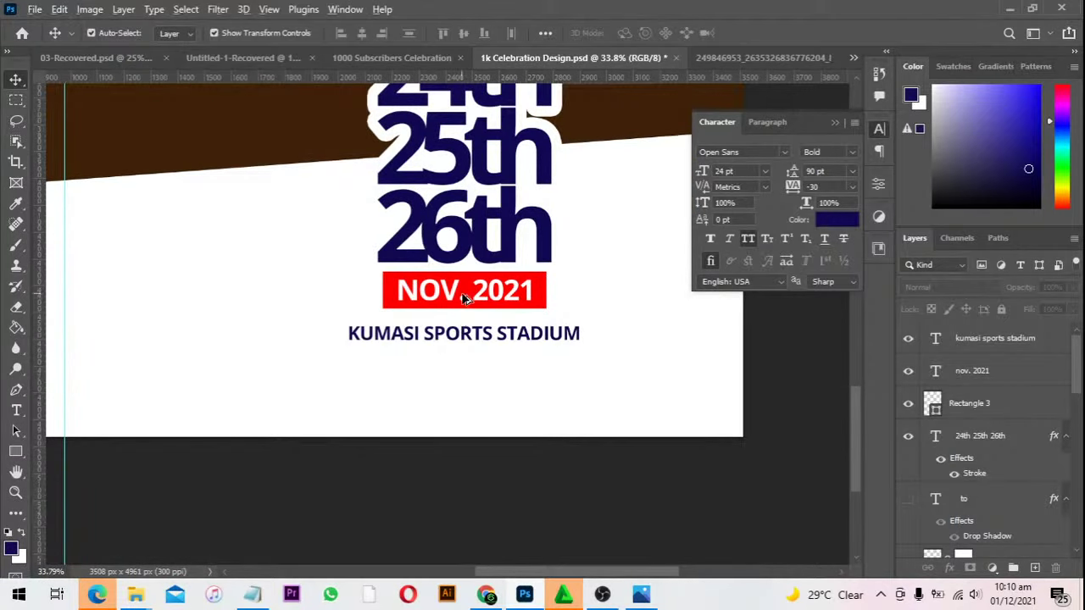
left_click_drag(464, 299, 464, 366)
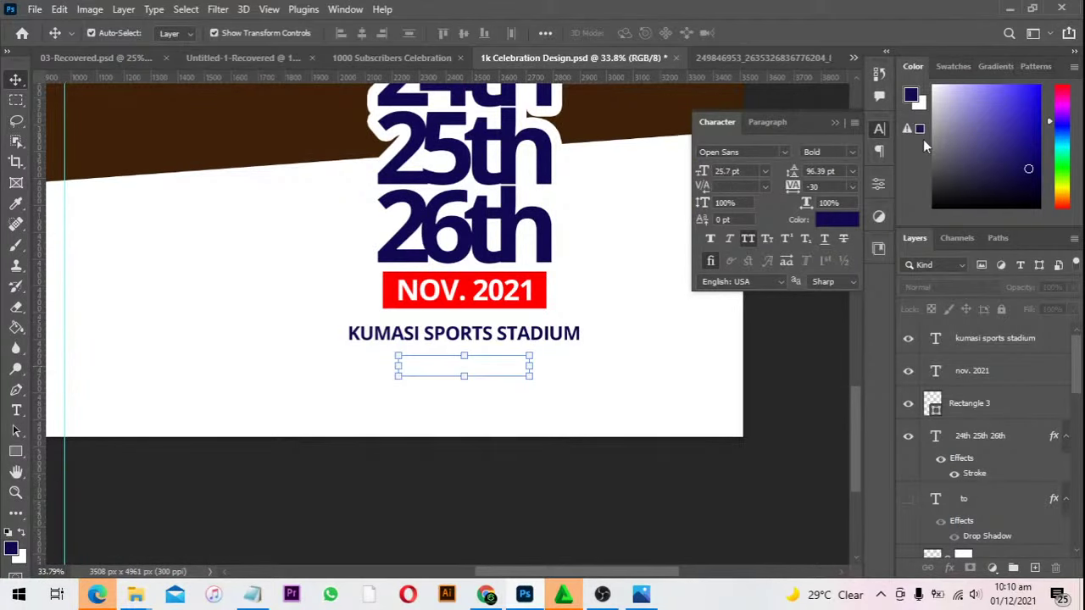
left_click(843, 220)
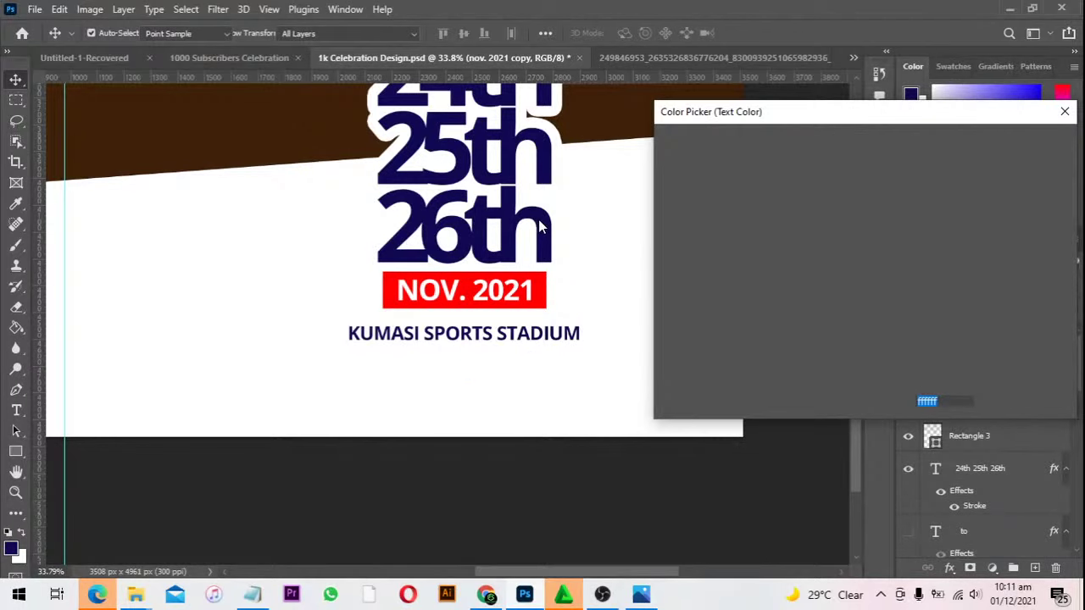
left_click(1022, 141)
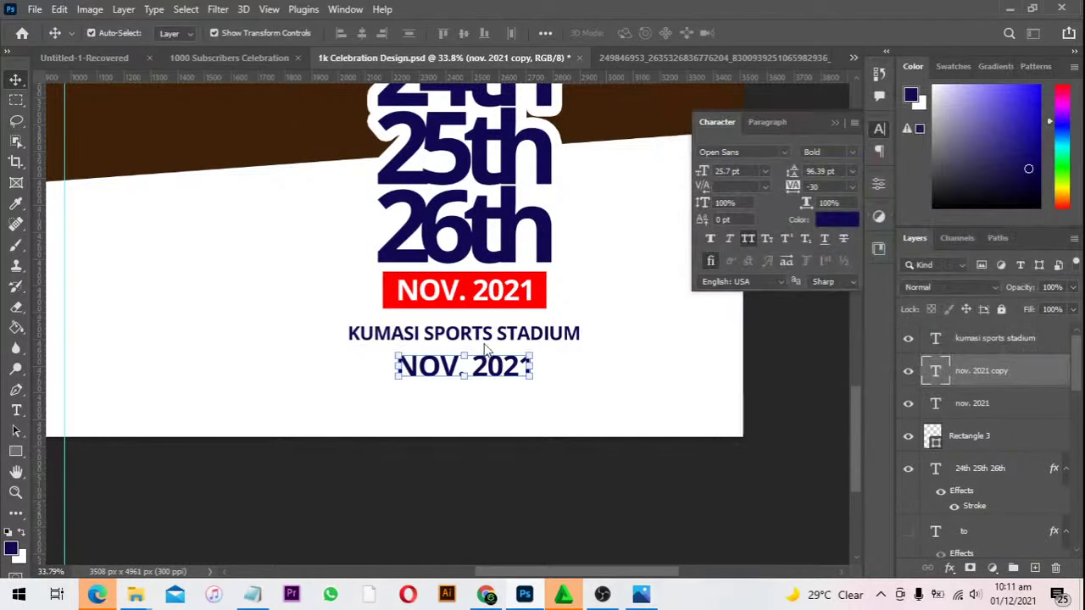
After checking the reference flyer, retype the copied line as 'HEROES PARK'
key("alt+Tab")
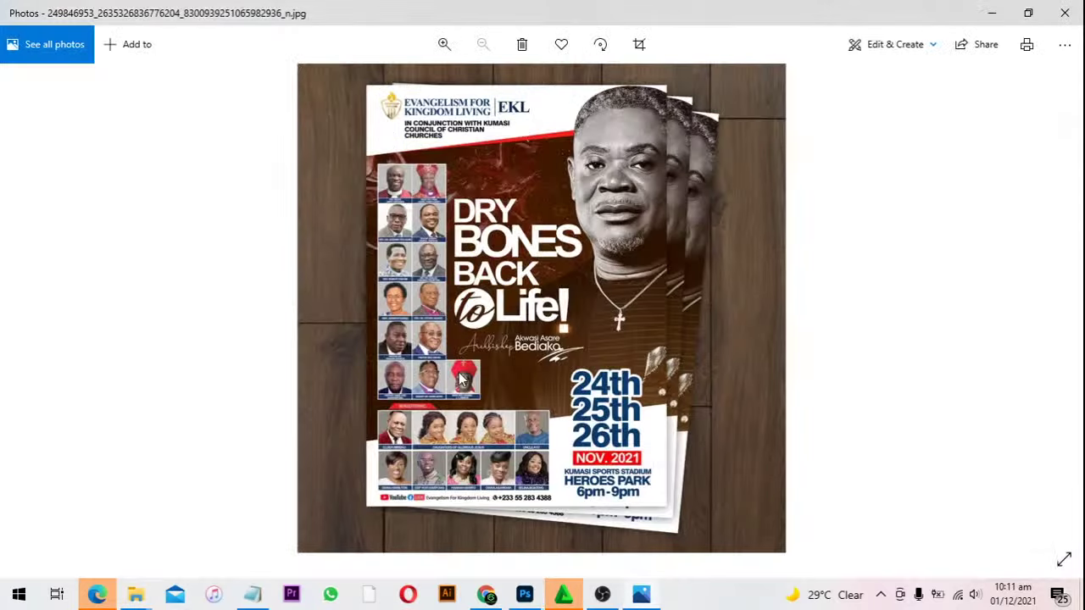
key("alt+Tab")
type("H")
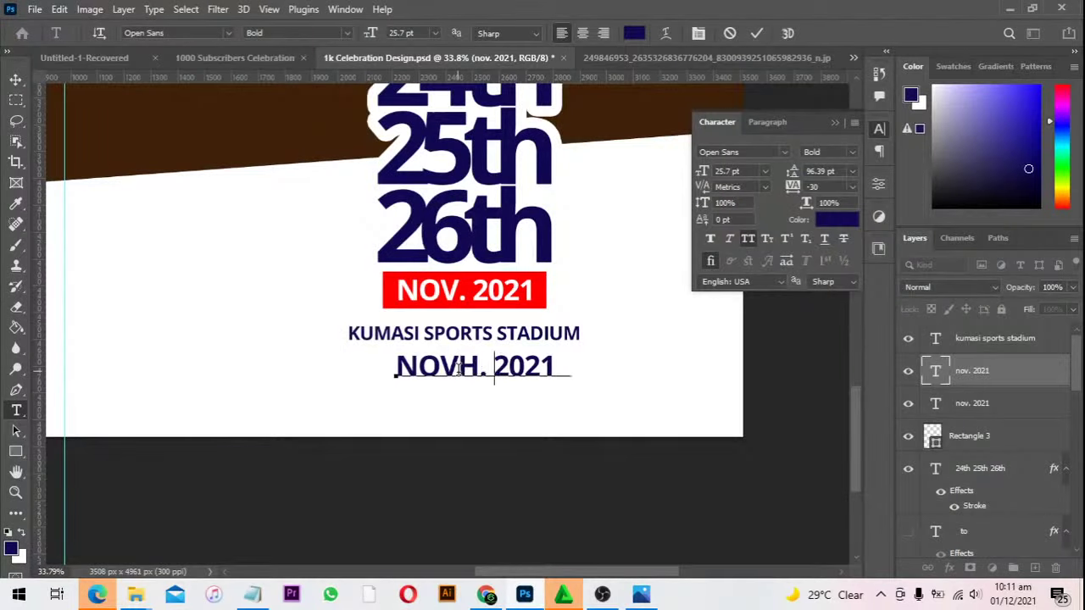
type("E")
key("ctrl+a")
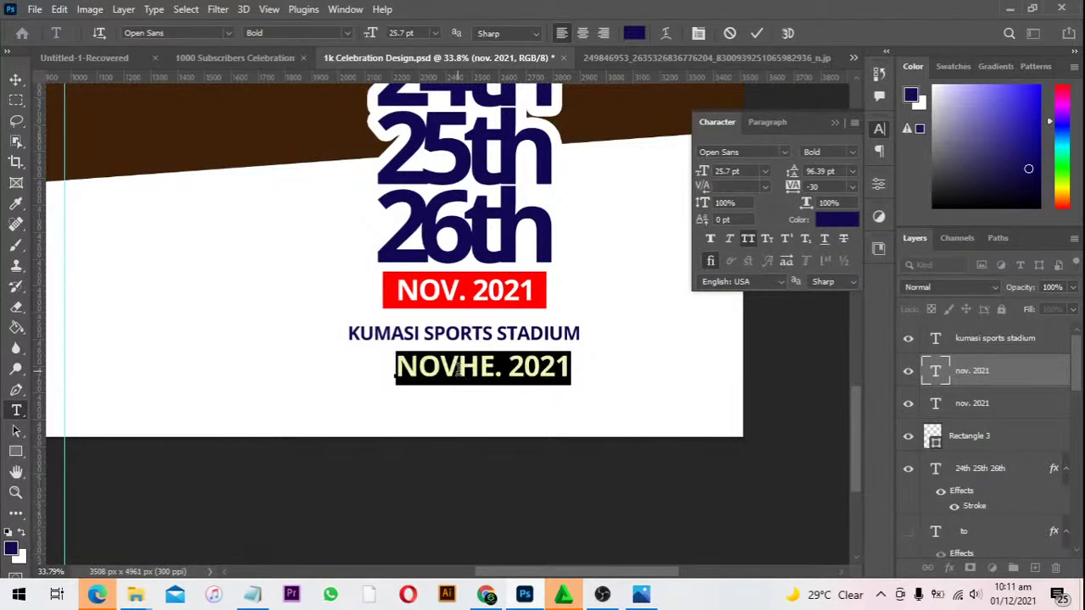
type("HE")
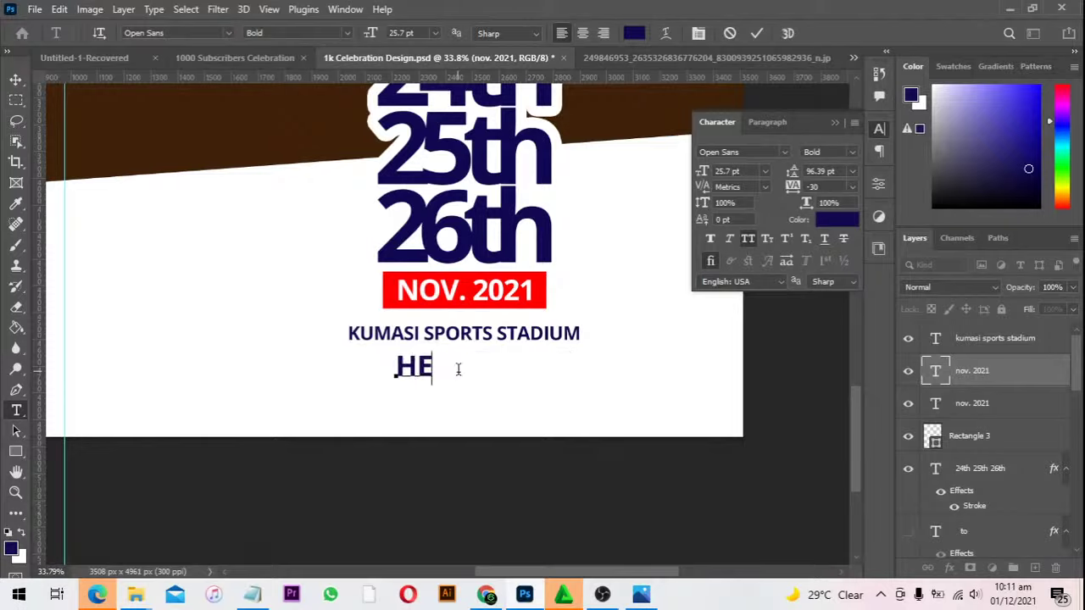
type("ROES")
type(" PARK")
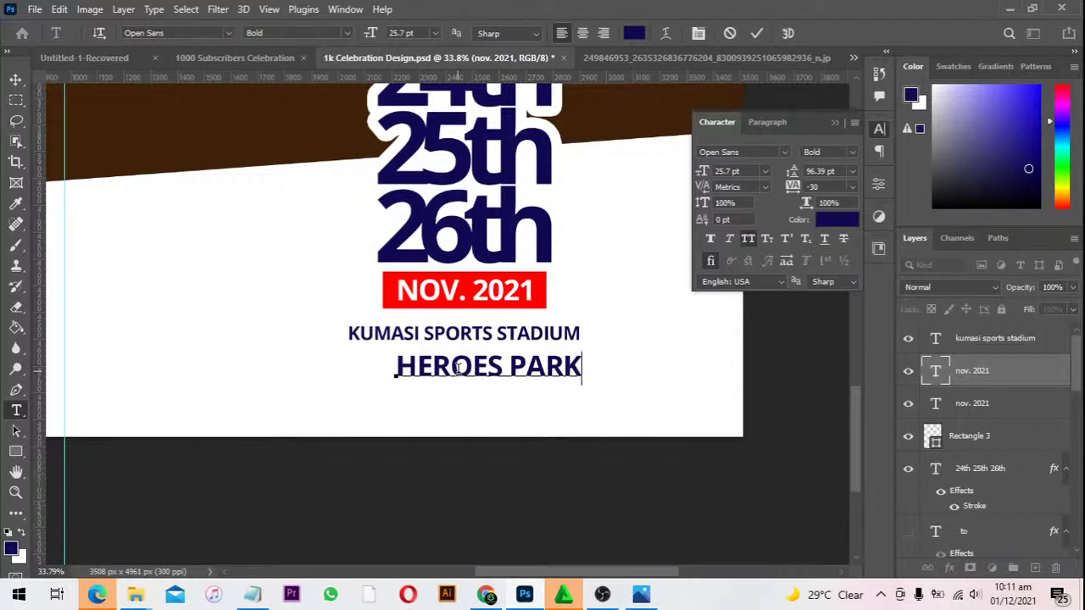
Compare with the reference again, then reduce the text's line spacing to 40 pt
key("alt+Tab")
key("alt+Tab")
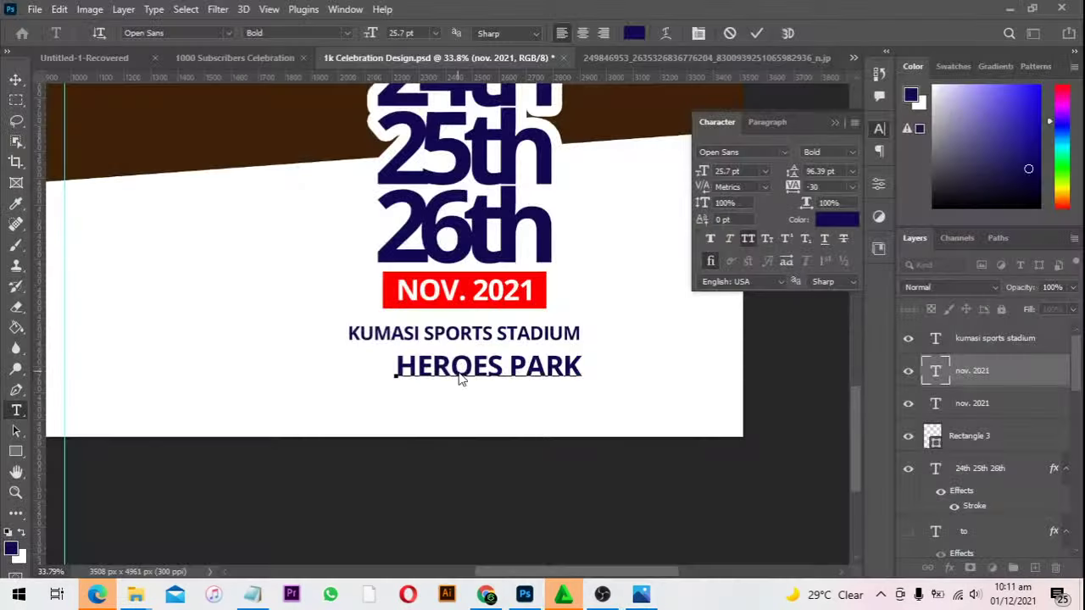
key("alt+Tab")
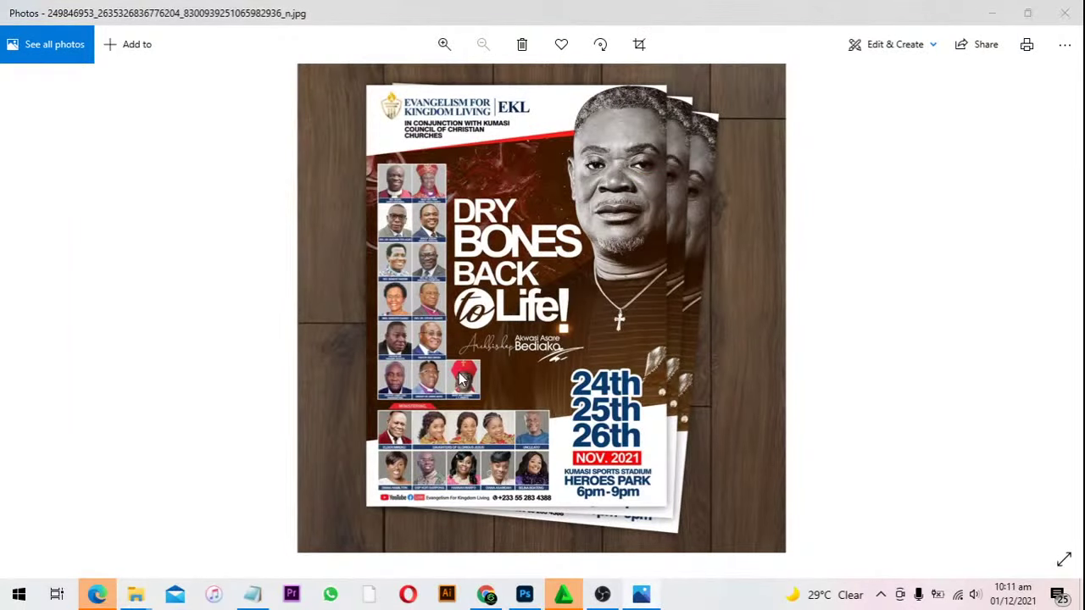
key("alt+Tab")
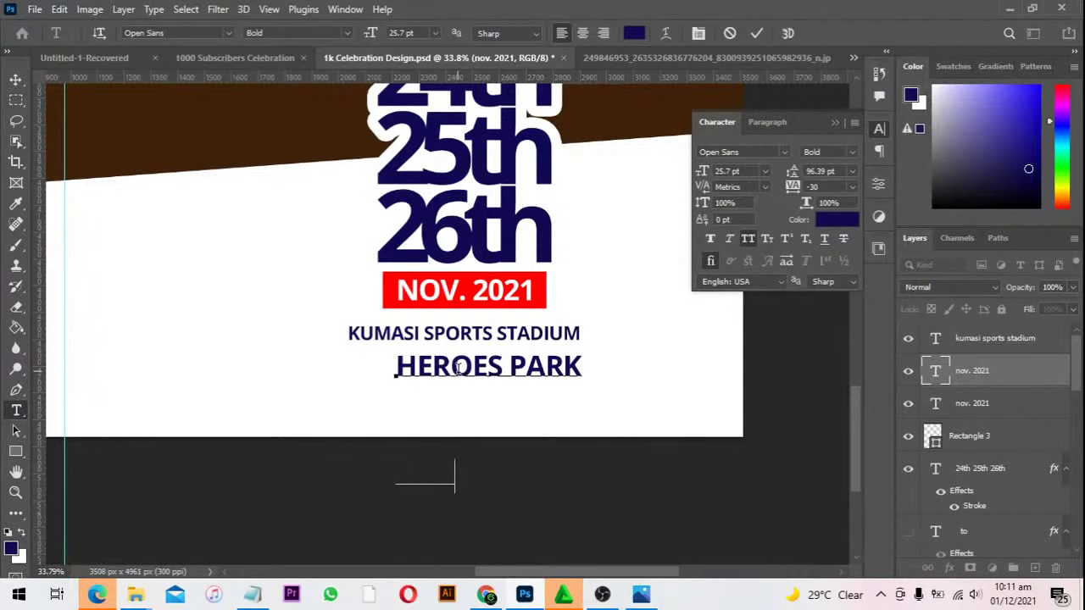
key("alt+Tab")
key("alt+Tab")
left_click(458, 367)
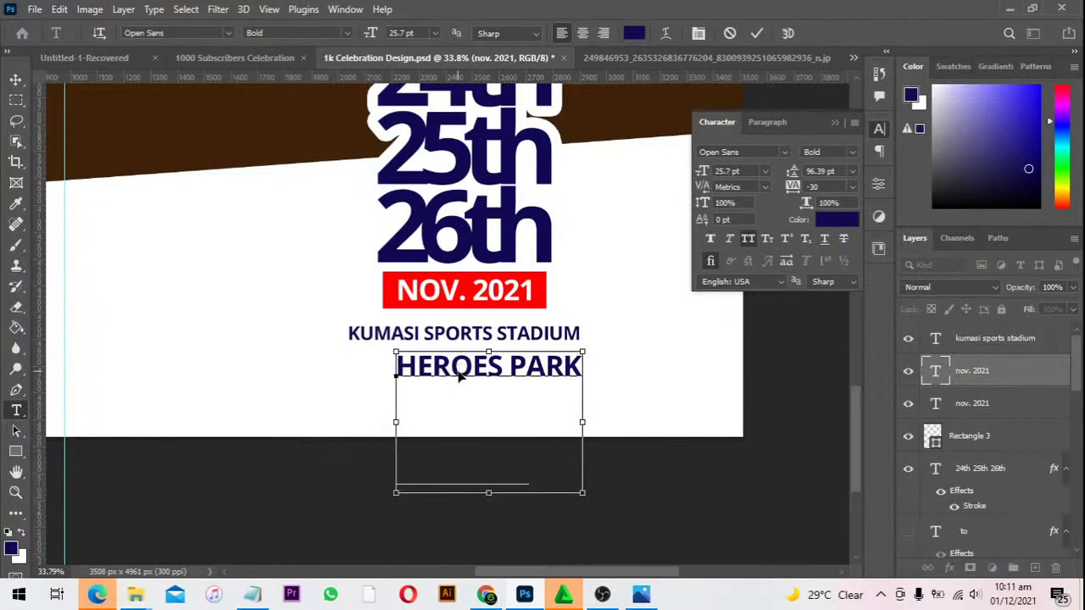
key("ctrl+a")
key("alt+Up")
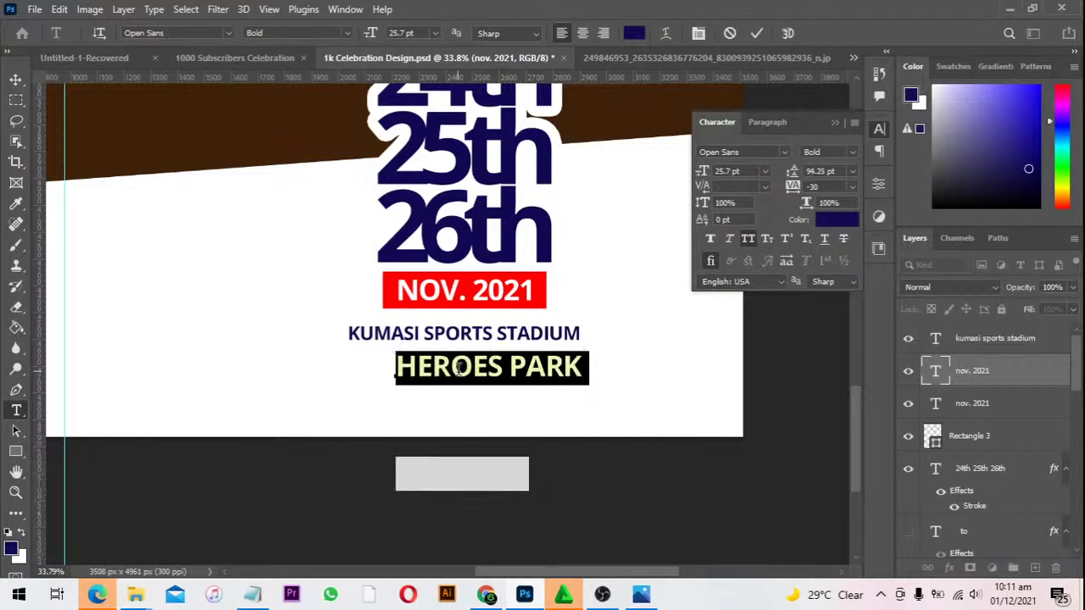
key("alt+Up")
key("alt+Up")
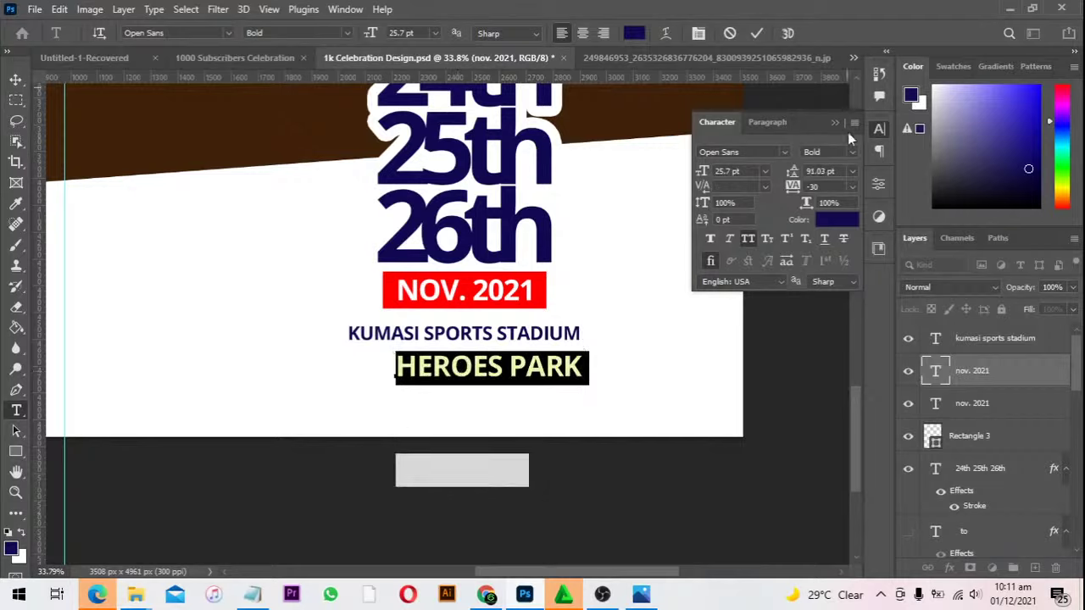
left_click(826, 171)
type("40")
key("Return")
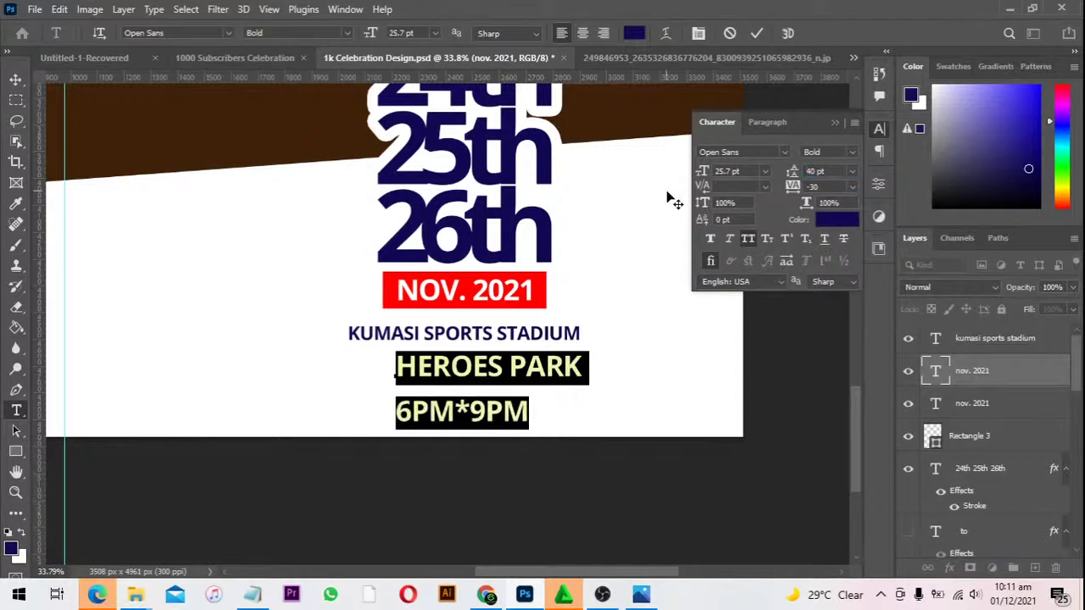
Change '6PM*9PM' to '6PM-9PM'
left_click(484, 412)
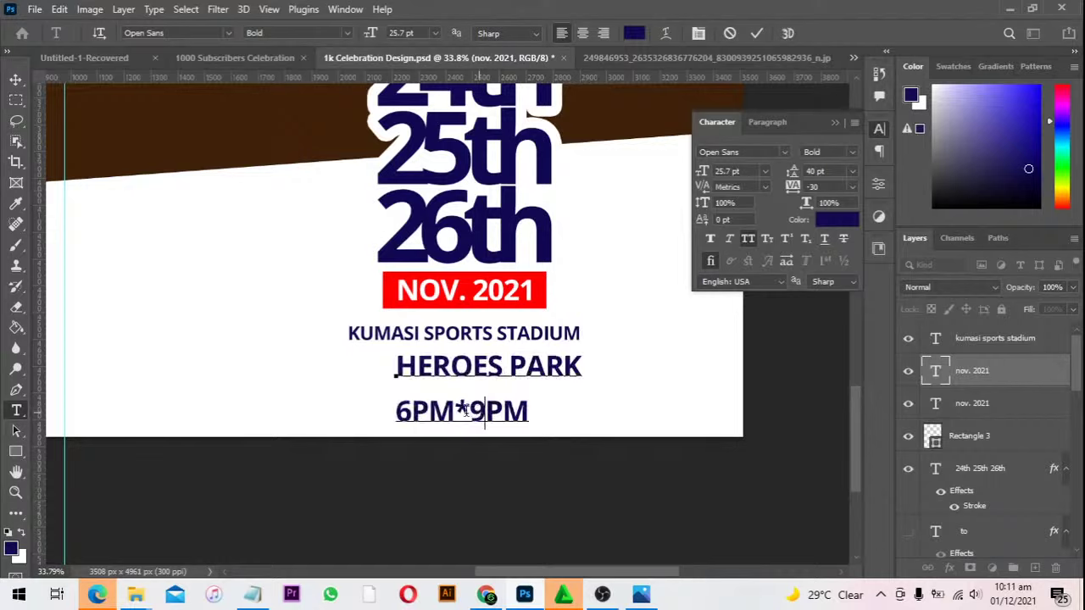
key("BackSpace")
type("-")
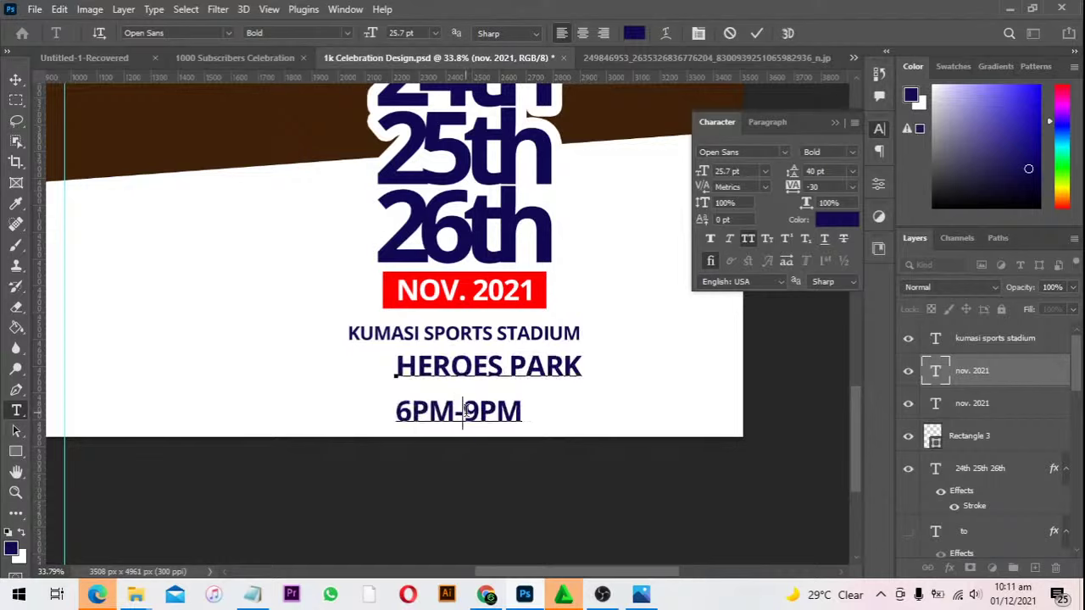
Try Bold Italic on the text, then settle on upright Bold
key("ctrl+a")
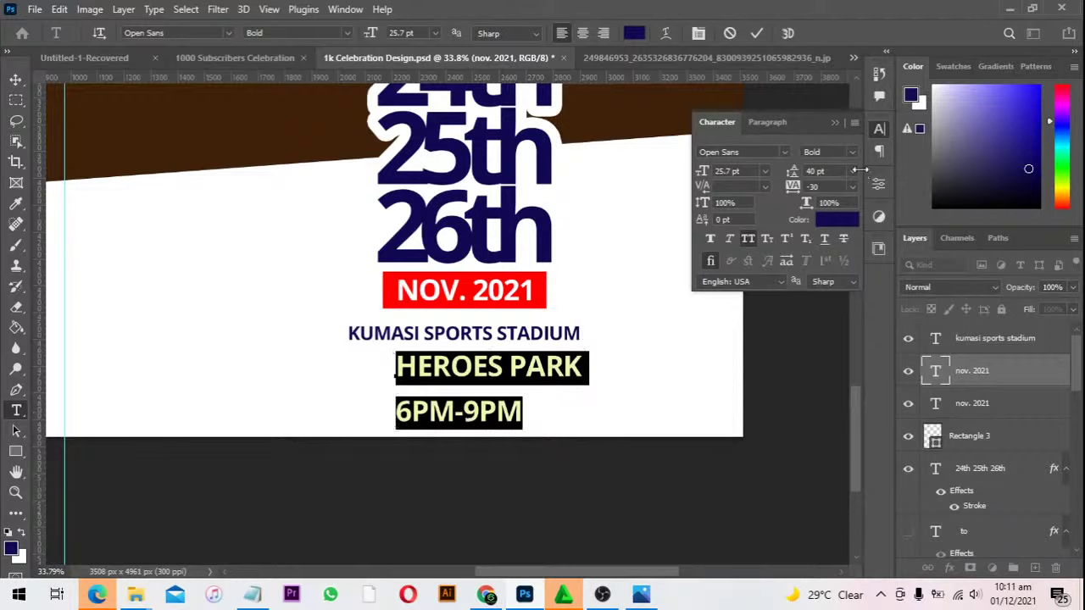
left_click(857, 151)
left_click(859, 256)
left_click(851, 158)
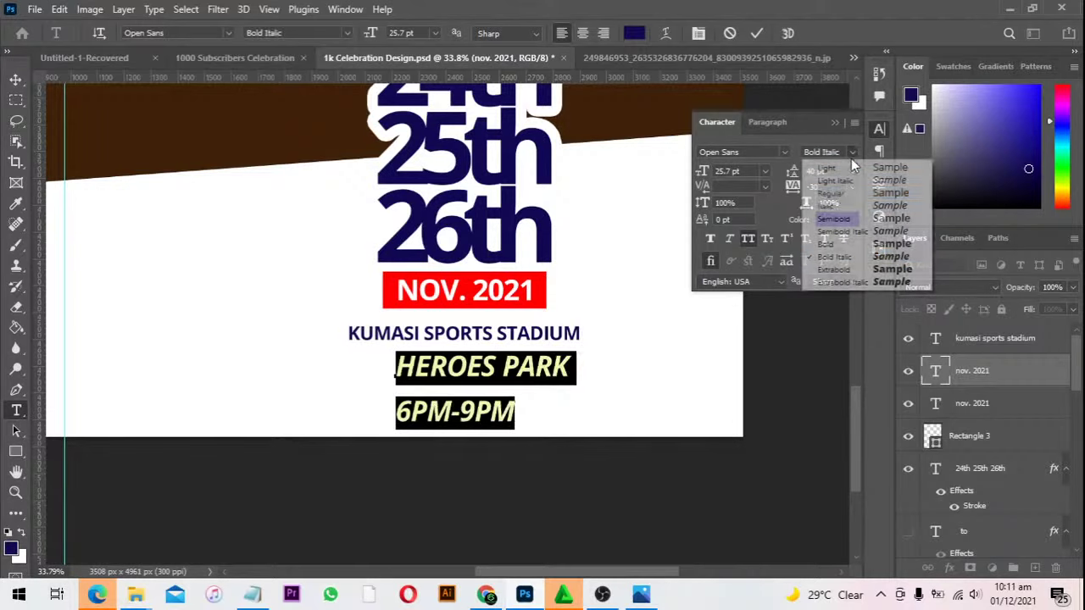
left_click(839, 244)
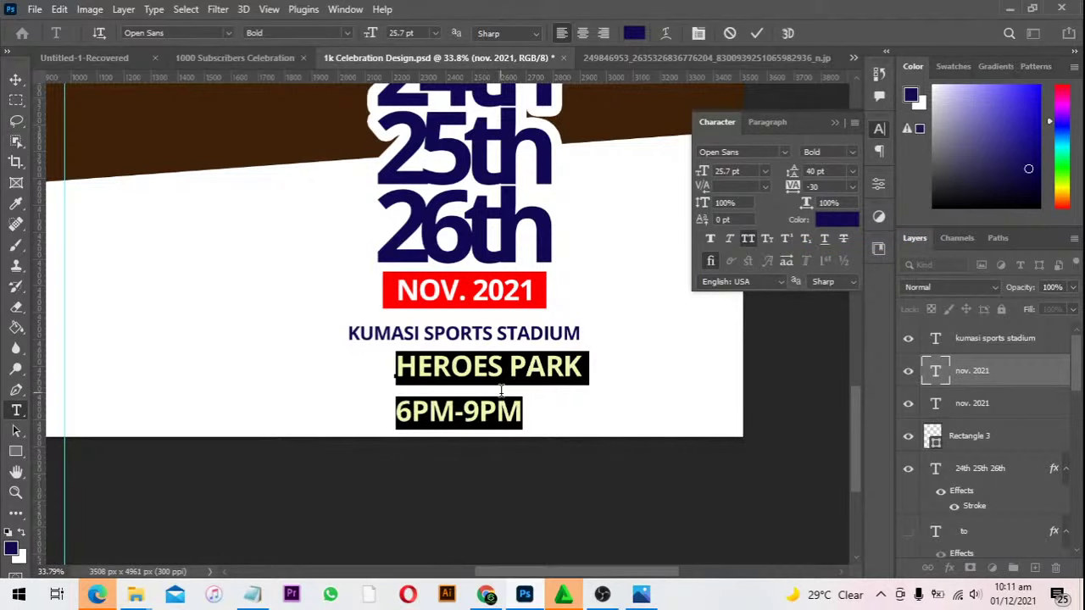
Tighten the leading to about 27 pt and centre-align both lines
key("alt+Up")
key("alt+Up")
key("alt+Up")
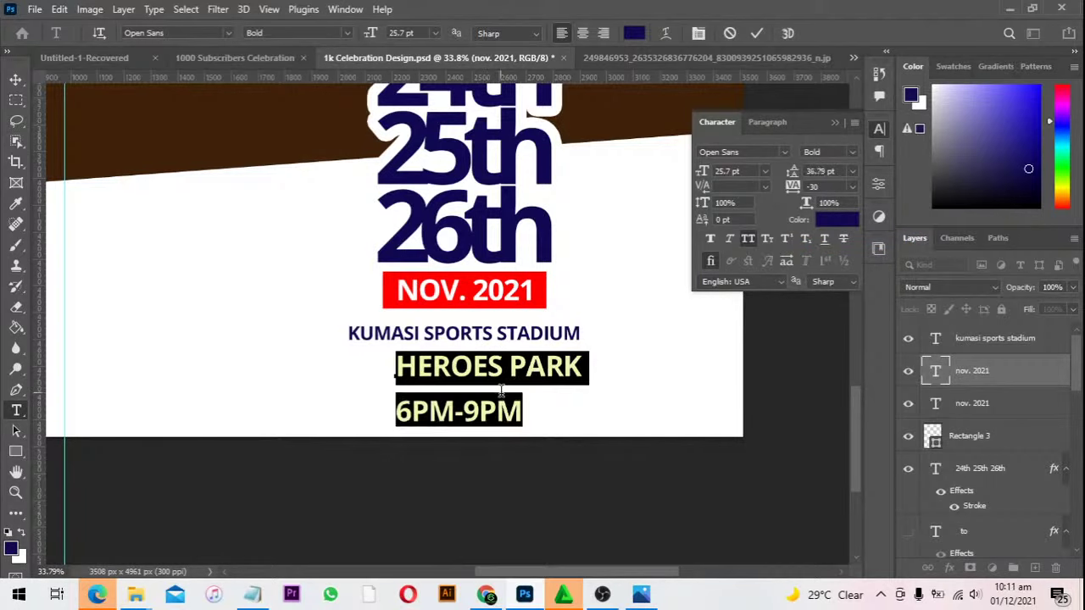
key("alt+Up")
key("alt+Up")
key("alt+Up")
key("alt+Up")
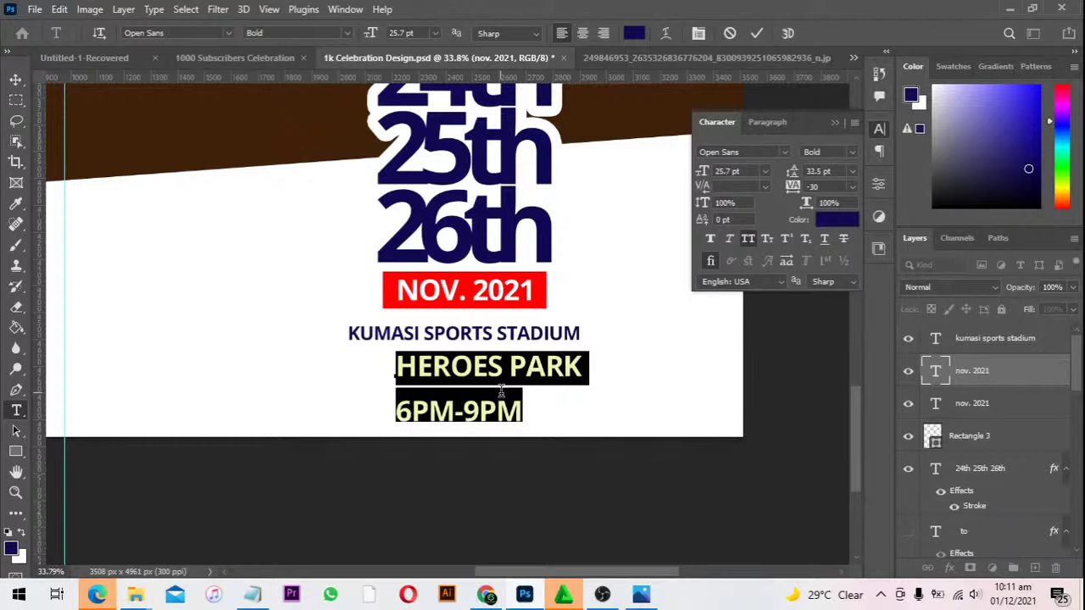
key("alt+Up")
key("alt+Up")
key("alt+Up")
key("alt+Up")
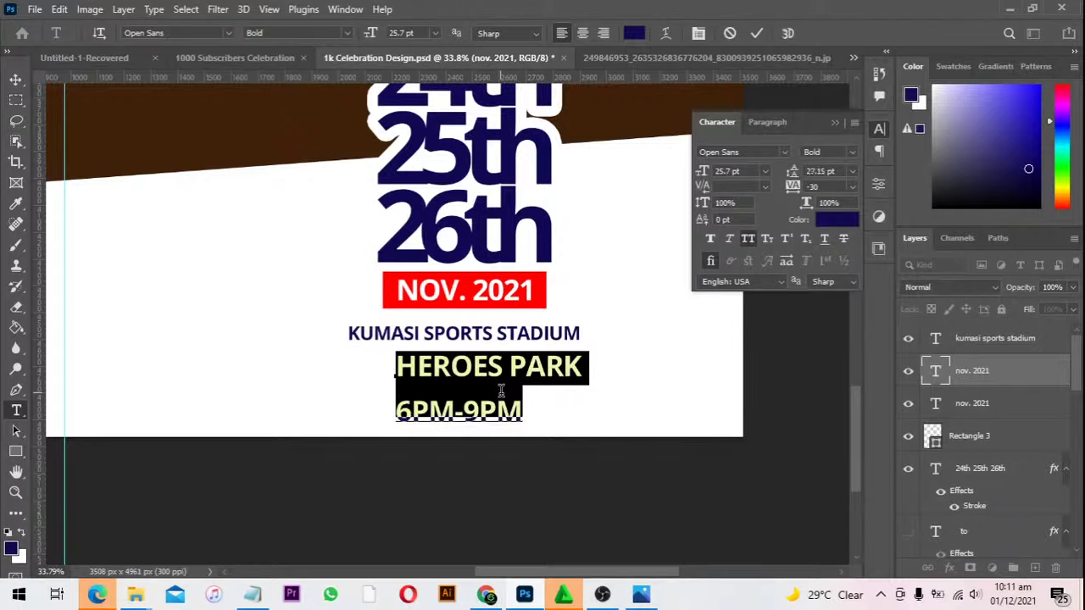
key("alt+Up")
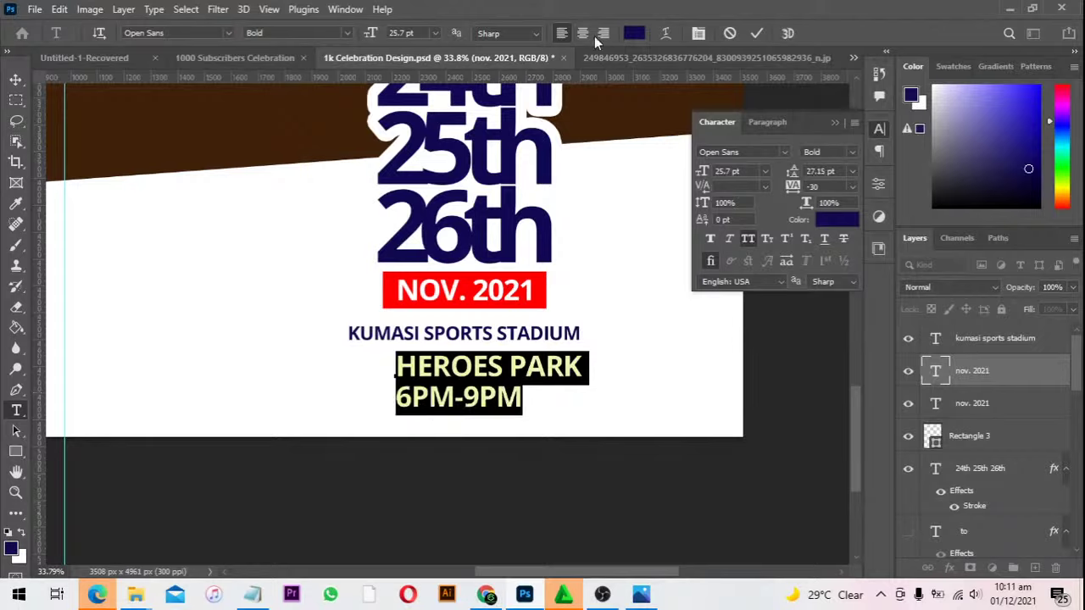
left_click(583, 33)
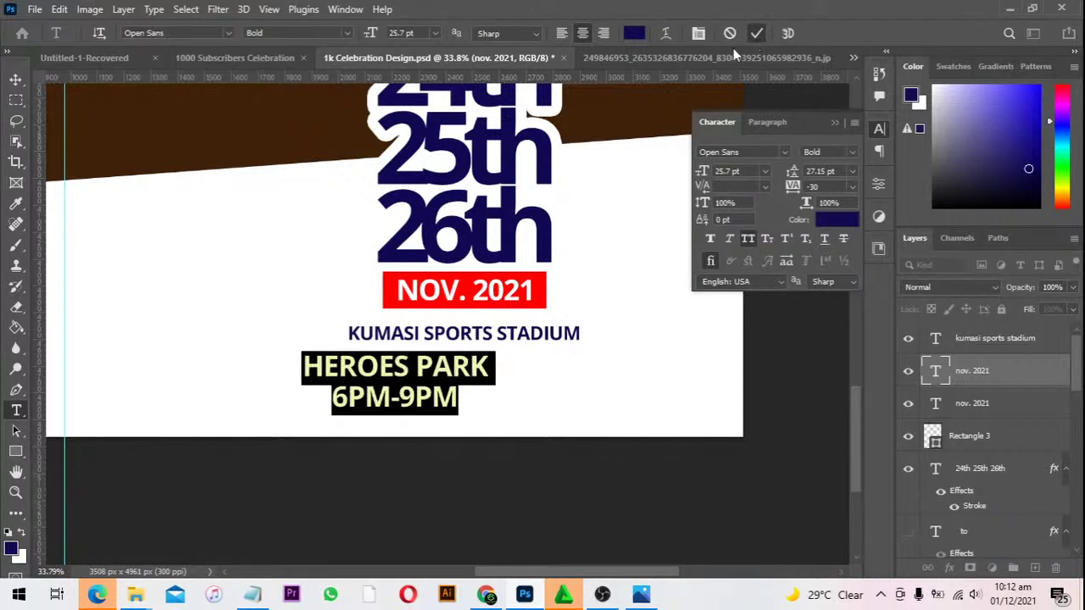
left_click(496, 342)
Scale the HEROES PARK block to about 125% and centre it under the stadium line
key("ctrl+Return")
key("v")
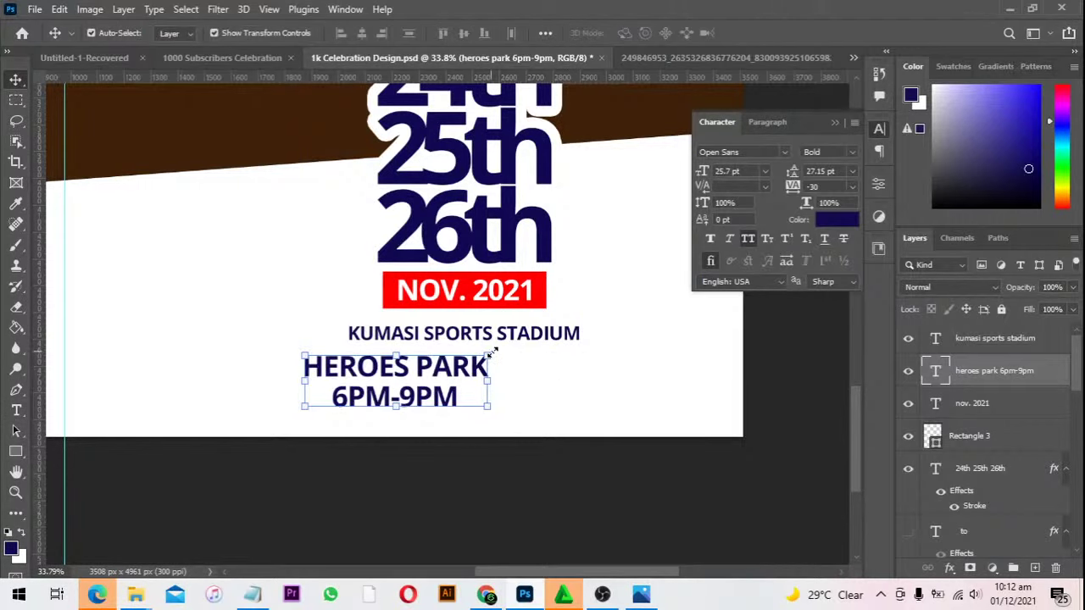
left_click_drag(490, 350, 513, 339)
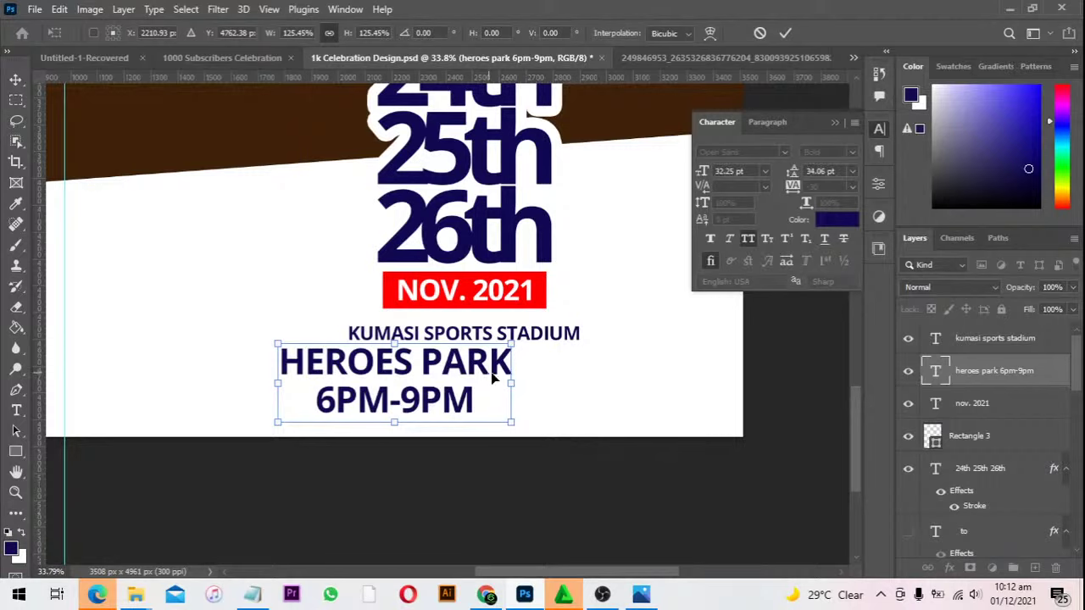
left_click_drag(494, 379, 561, 377)
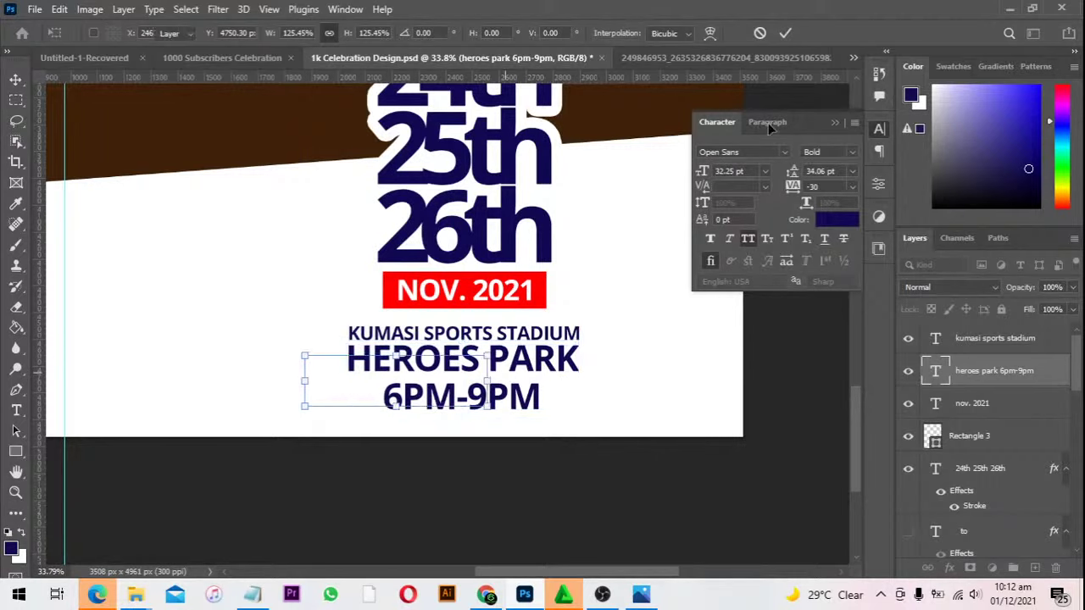
key("Return")
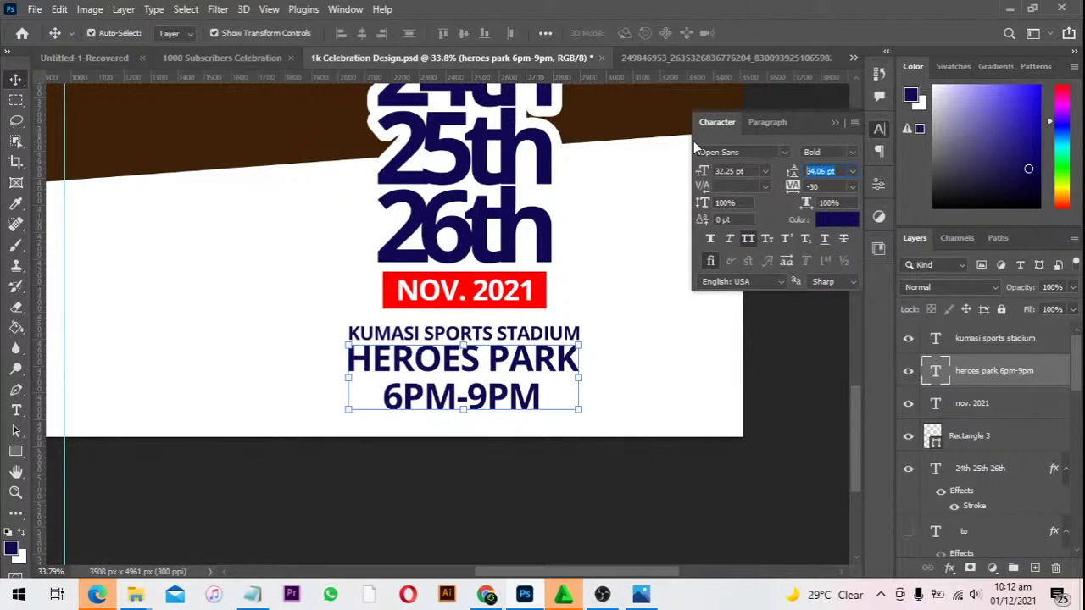
Set the block's leading to 28 pt and nudge it slightly down and right
type("28")
key("Return")
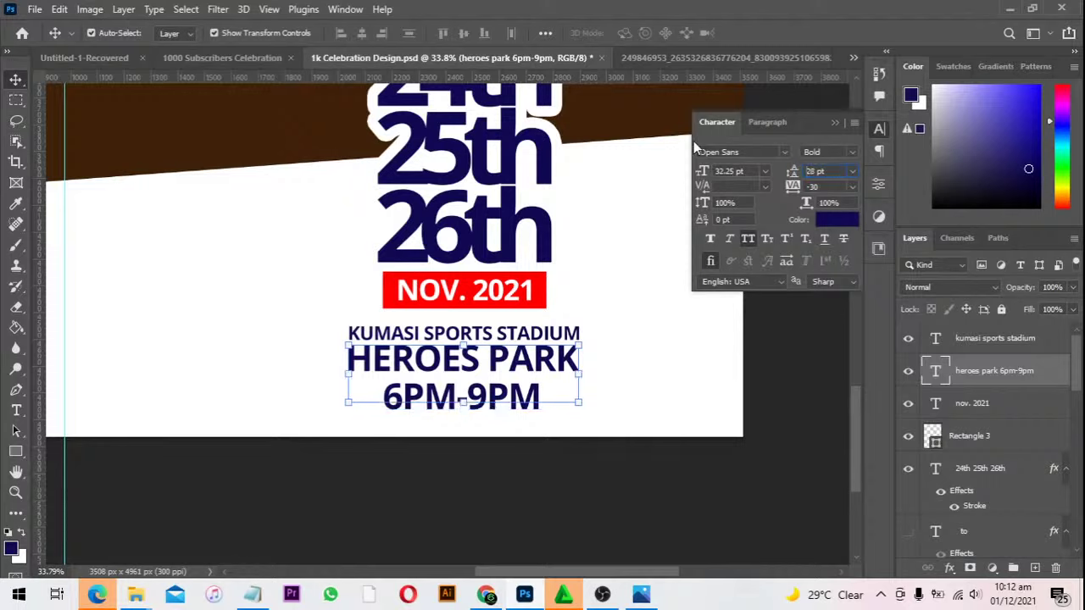
left_click_drag(479, 384, 488, 402)
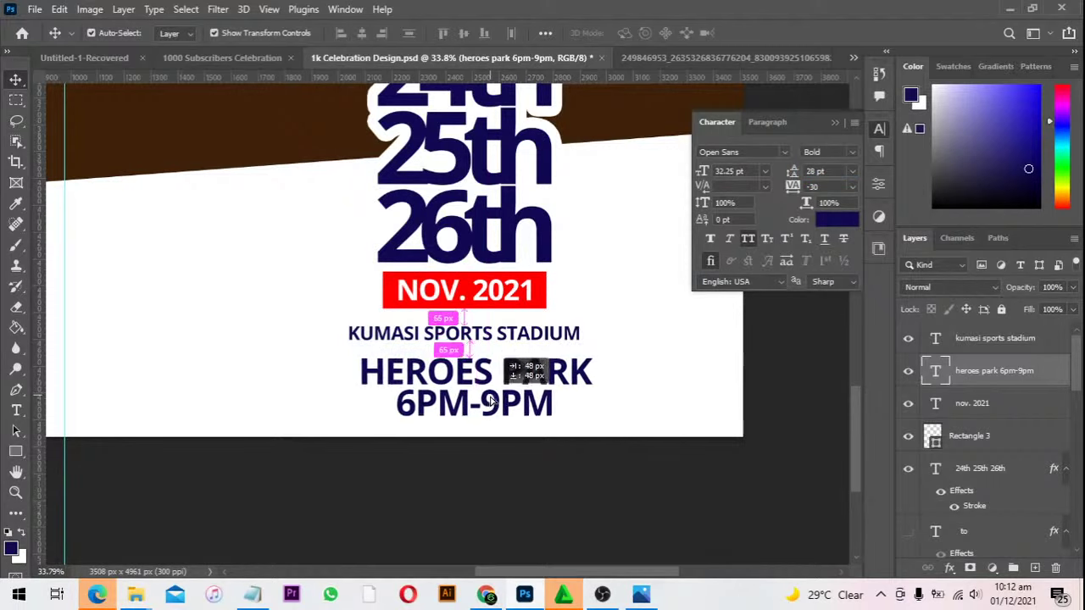
left_click(522, 468)
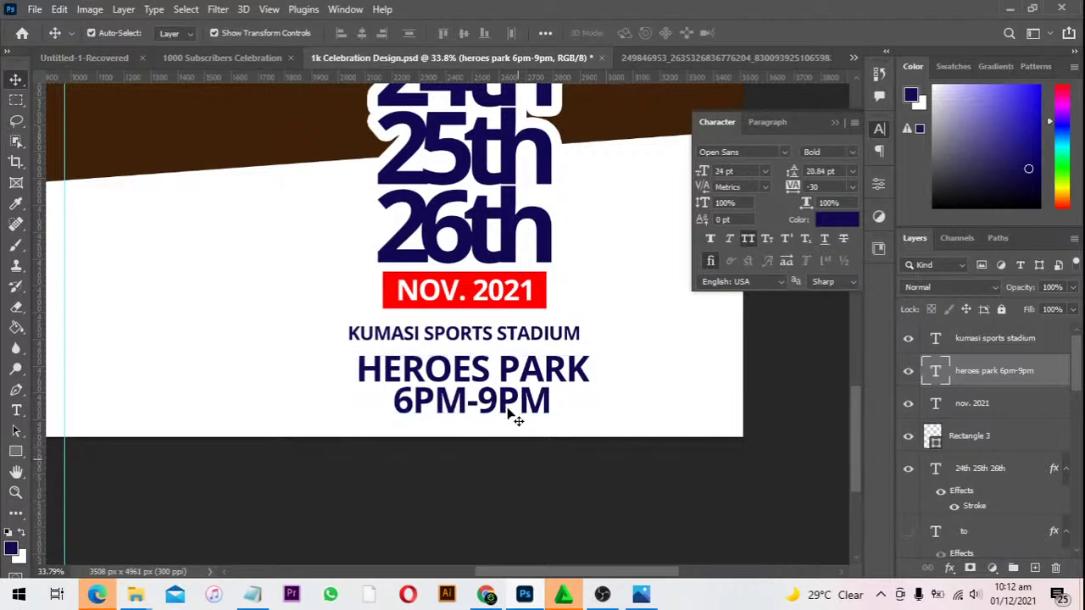
scroll(513, 417, "up", 5)
Select the 24th 25th 26th dates layer and compare the poster with the reference flyer
left_click(479, 357)
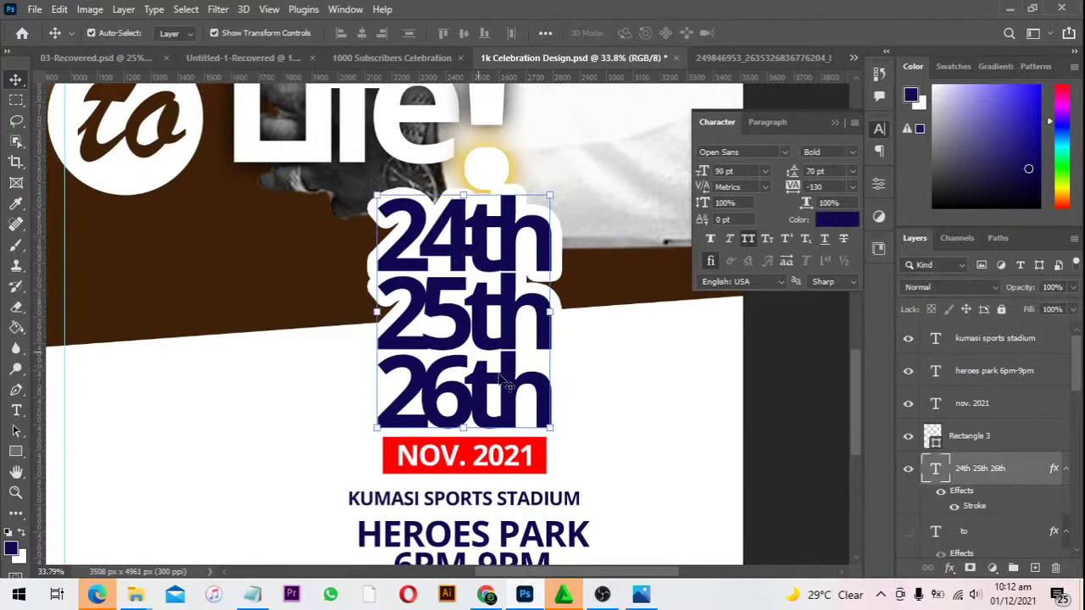
scroll(525, 440, "down", 2)
scroll(551, 504, "down", 1)
scroll(552, 504, "down", 3)
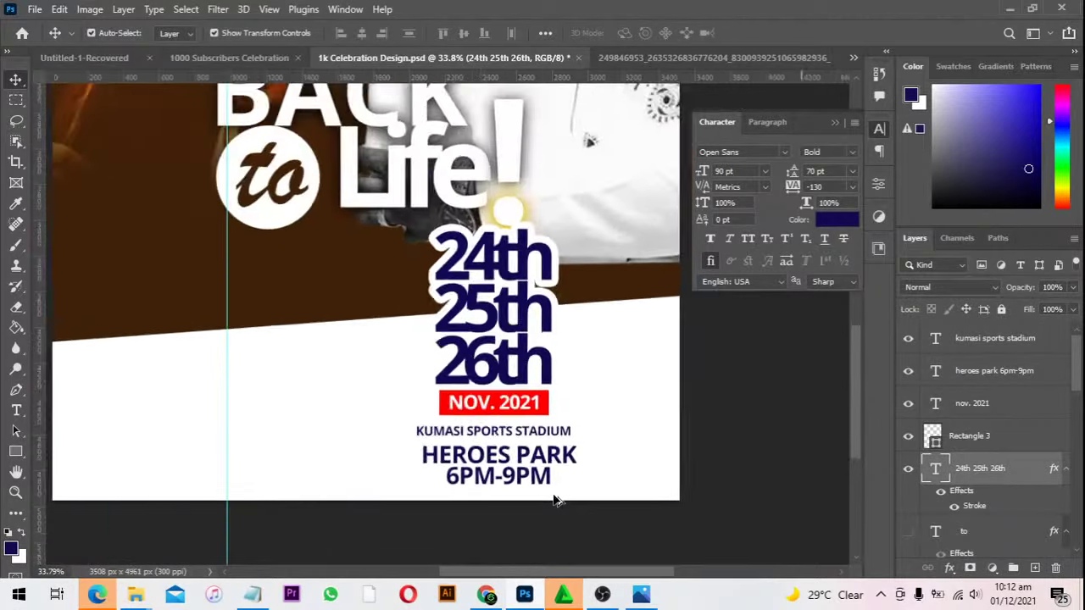
scroll(508, 474, "down", 2)
scroll(398, 424, "down", 2)
scroll(399, 423, "up", 2)
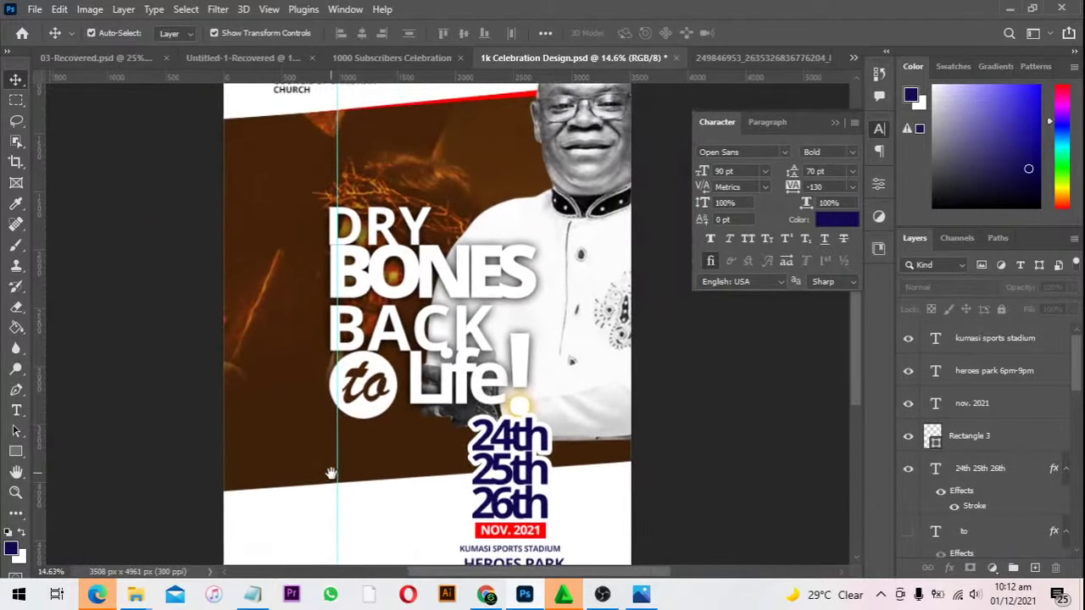
scroll(540, 409, "down", 1)
key("alt+Tab")
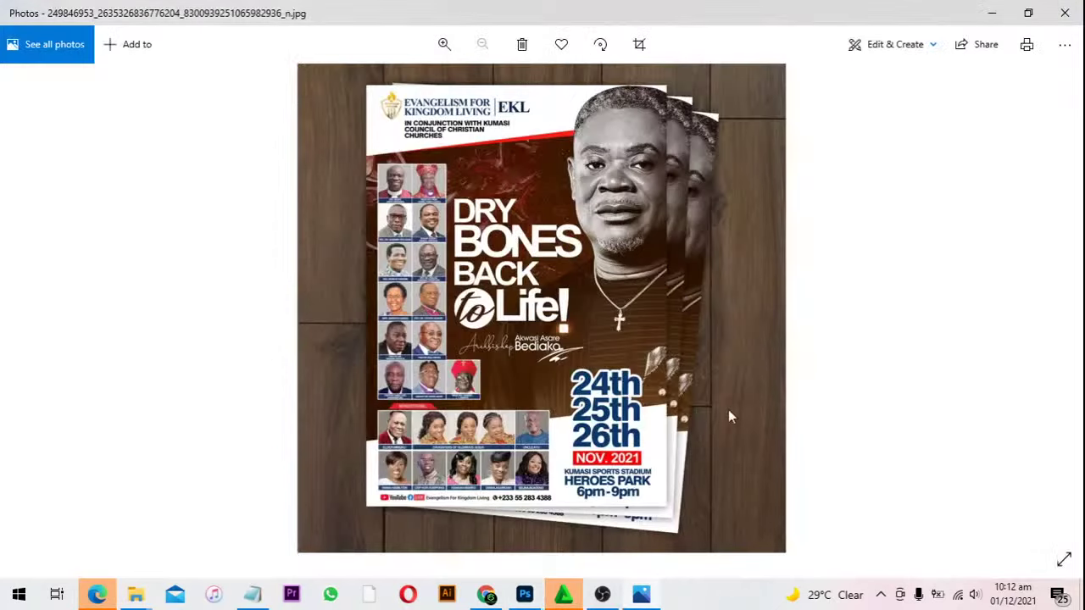
key("alt+Tab")
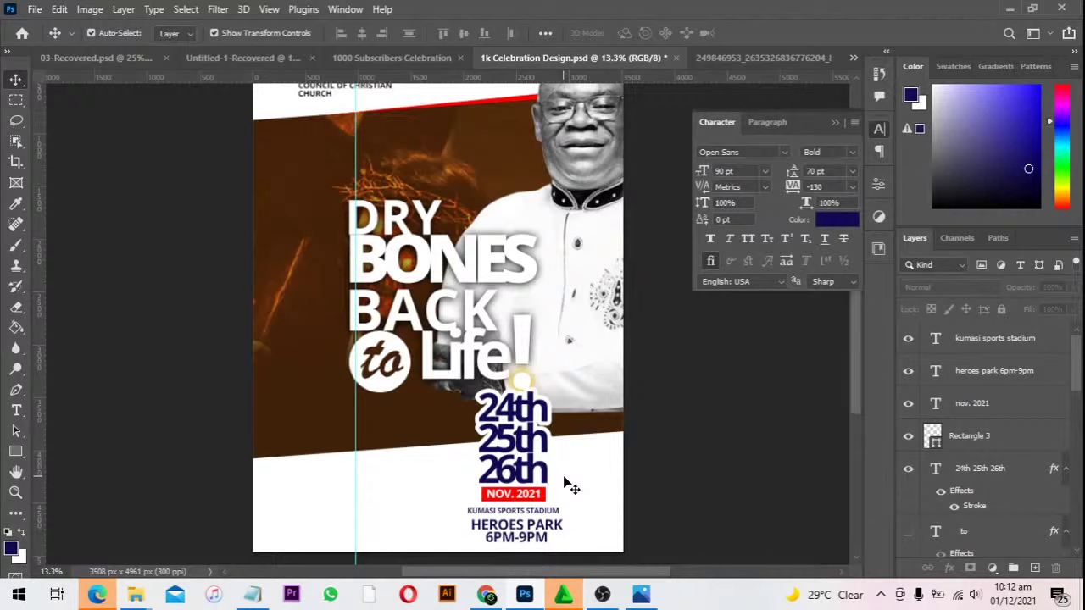
key("alt+Tab")
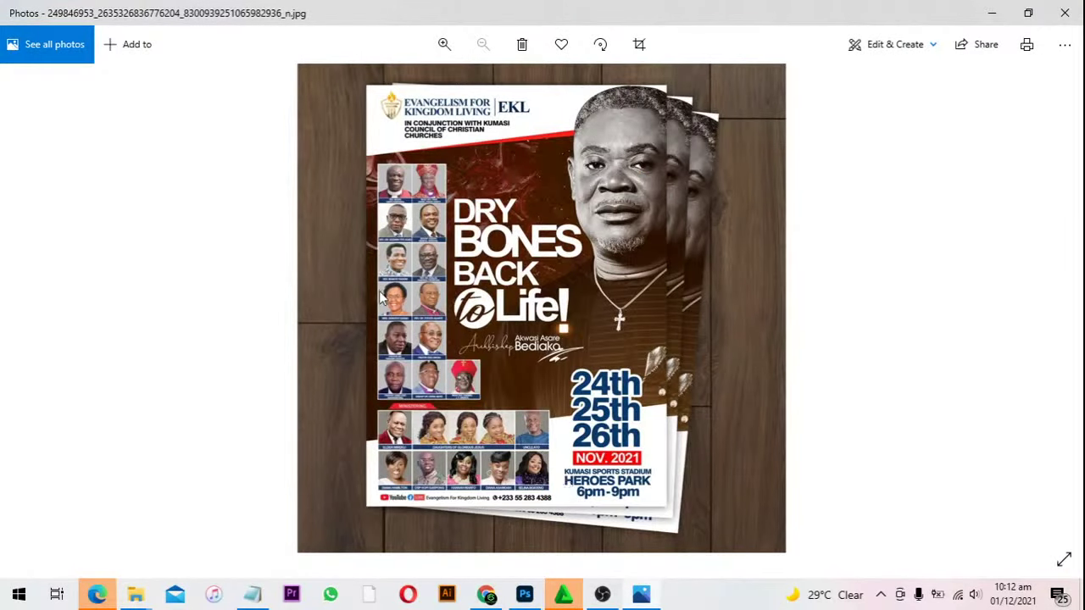
key("alt+Tab")
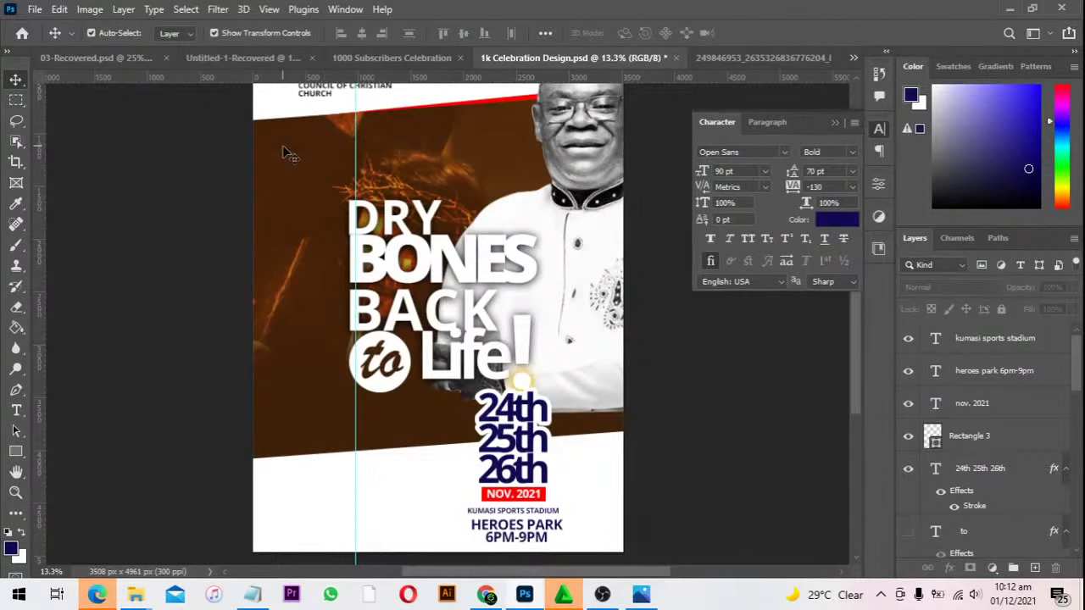
Choose the Rectangle Tool and bring the reference flyer up in Photos
scroll(356, 246, "up", 1)
scroll(284, 173, "up", 1)
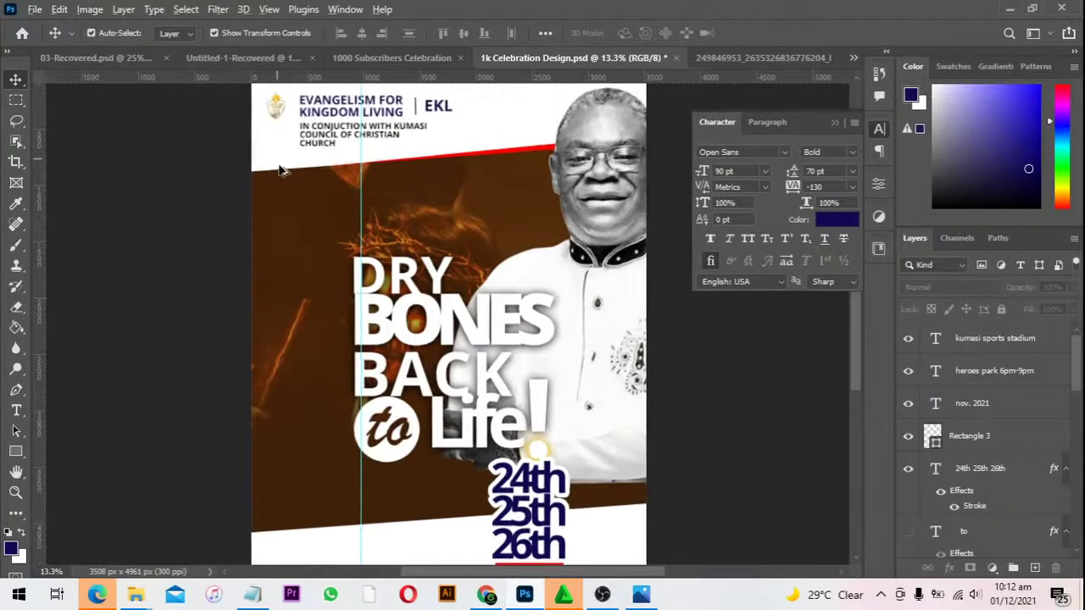
scroll(279, 178, "up", 3)
scroll(279, 239, "up", 2)
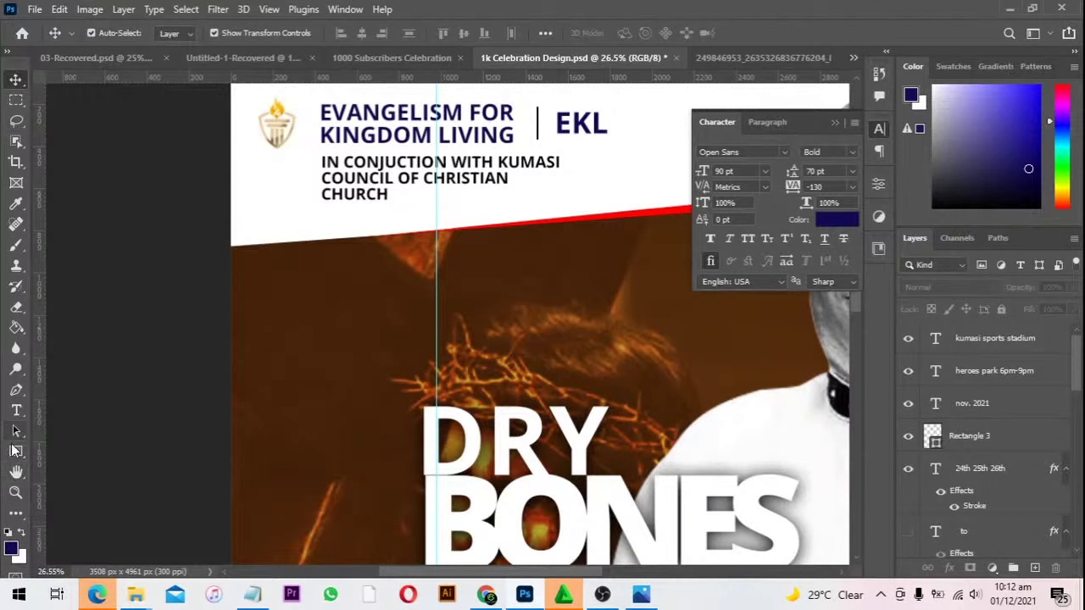
right_click(15, 430)
right_click(15, 452)
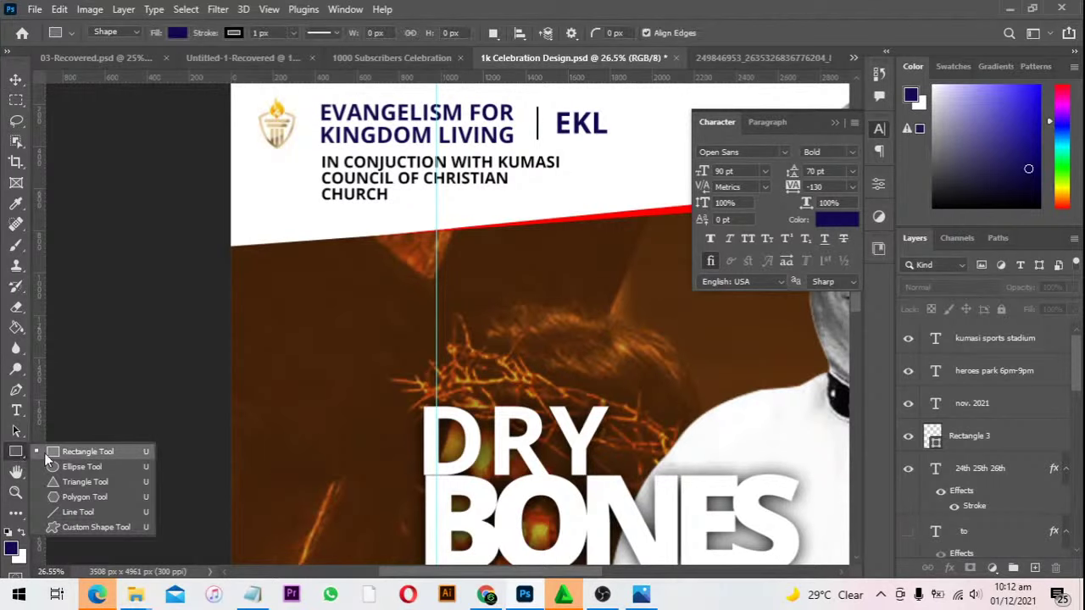
left_click(71, 453)
key("alt+Tab")
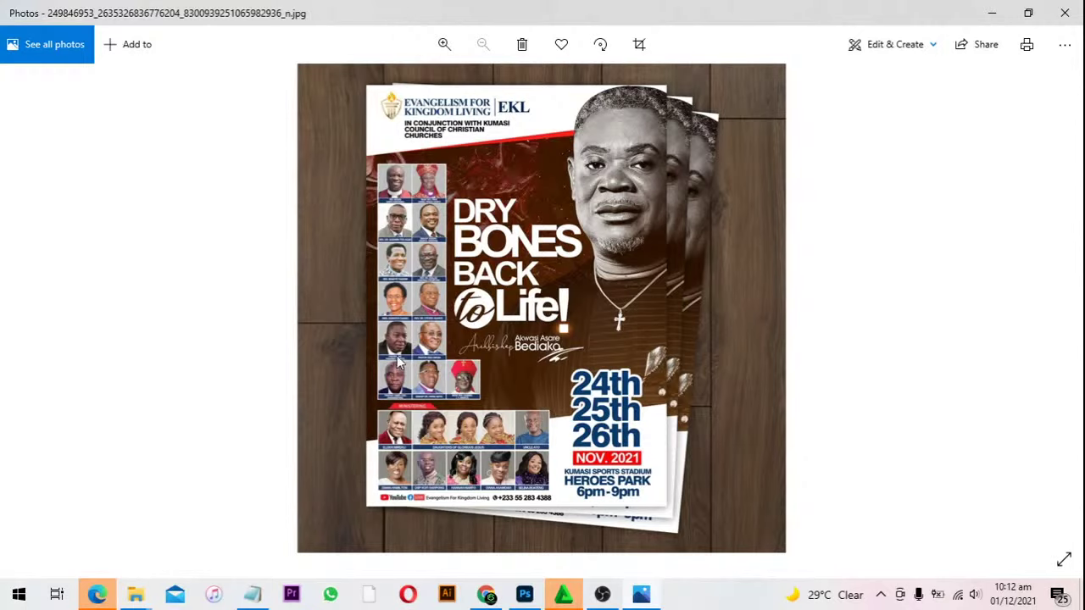
Return to the flyer and slide the second gray placeholder against the first
key("alt+Tab")
left_click_drag(357, 334, 363, 338)
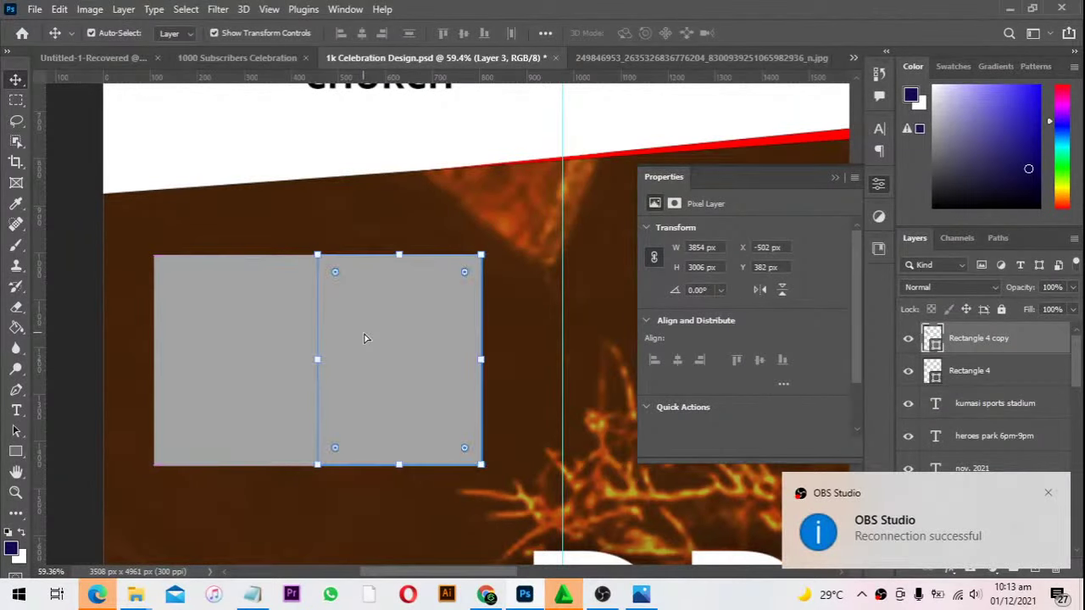
Nudge the second placeholder right and compare it with the reference flyer
key("Right")
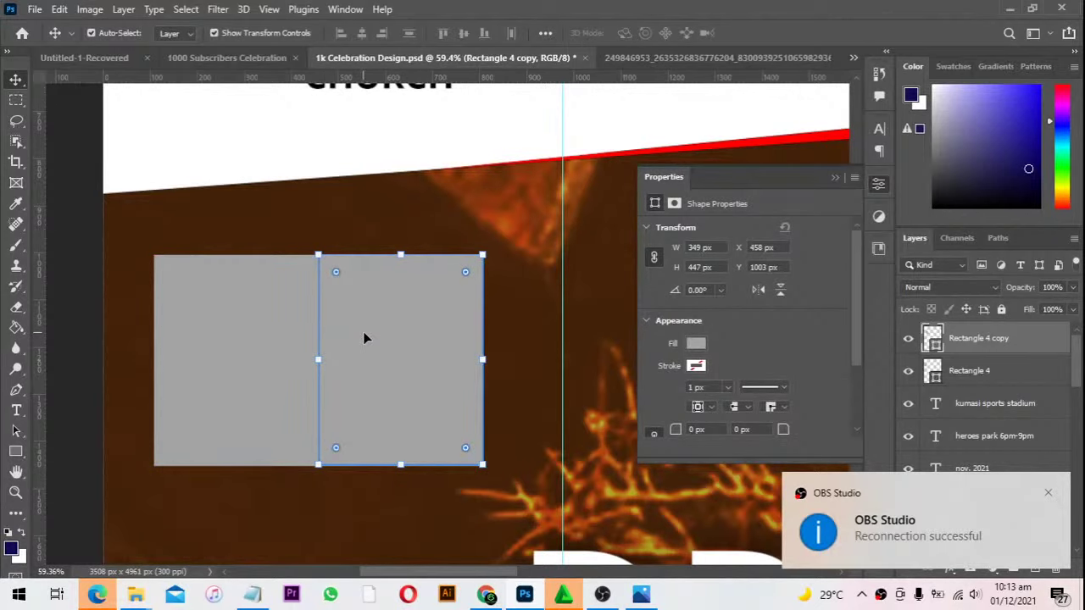
key("Right")
key("Right")
key("Right")
key("Right")
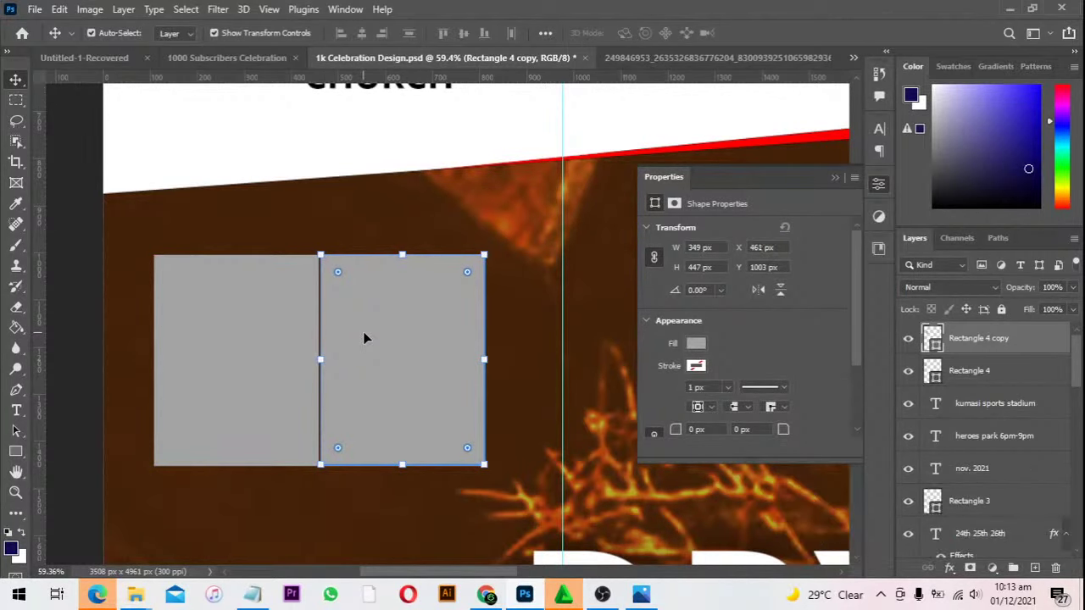
key("alt+Tab")
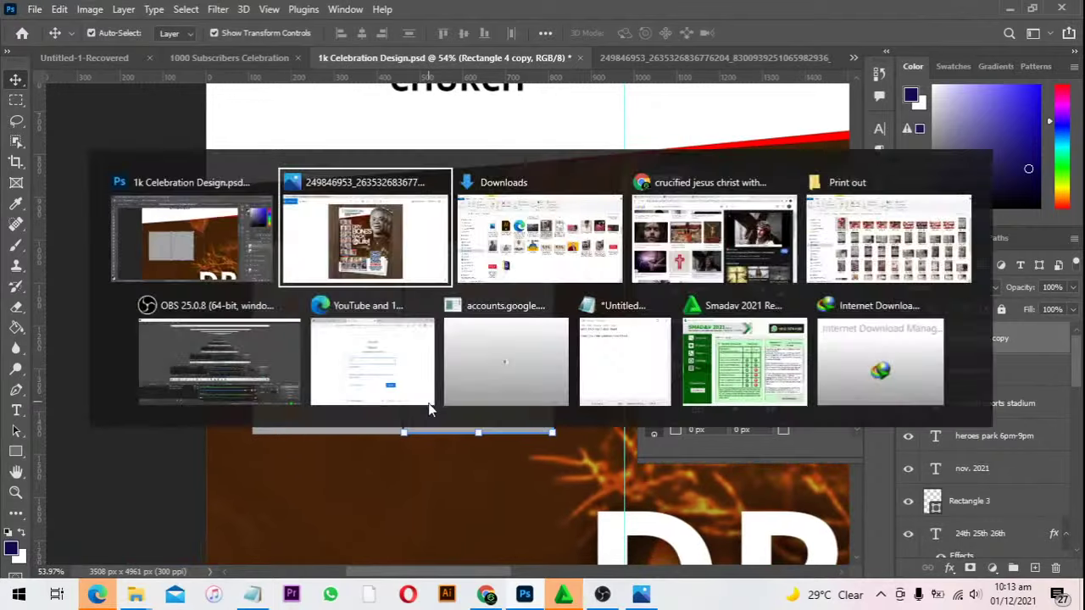
key("alt+Tab")
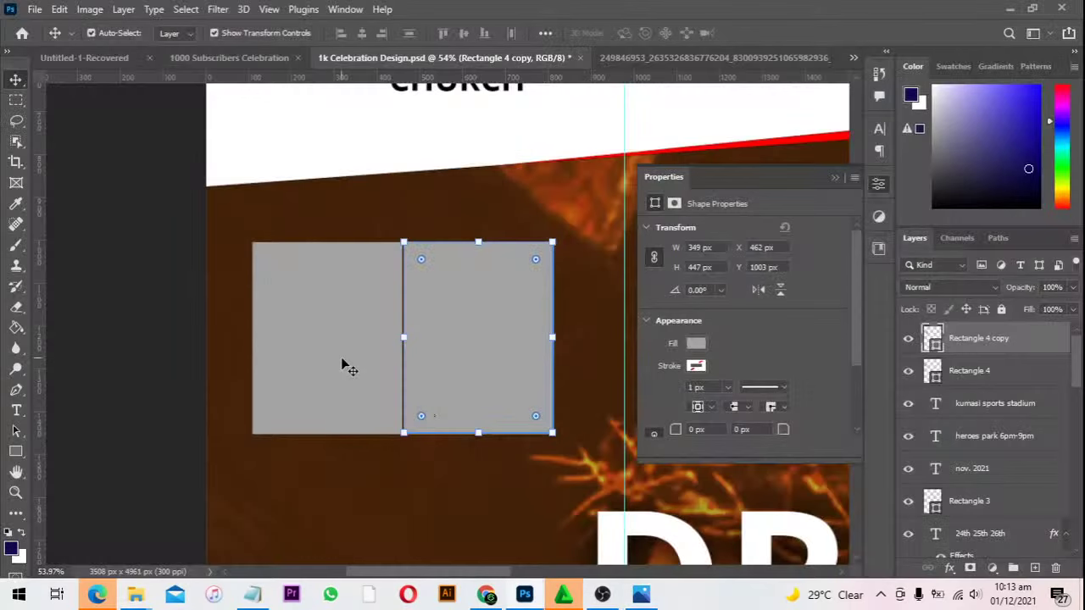
Give the left placeholder rectangle a white 8 px stroke
left_click(342, 364)
left_click(705, 366)
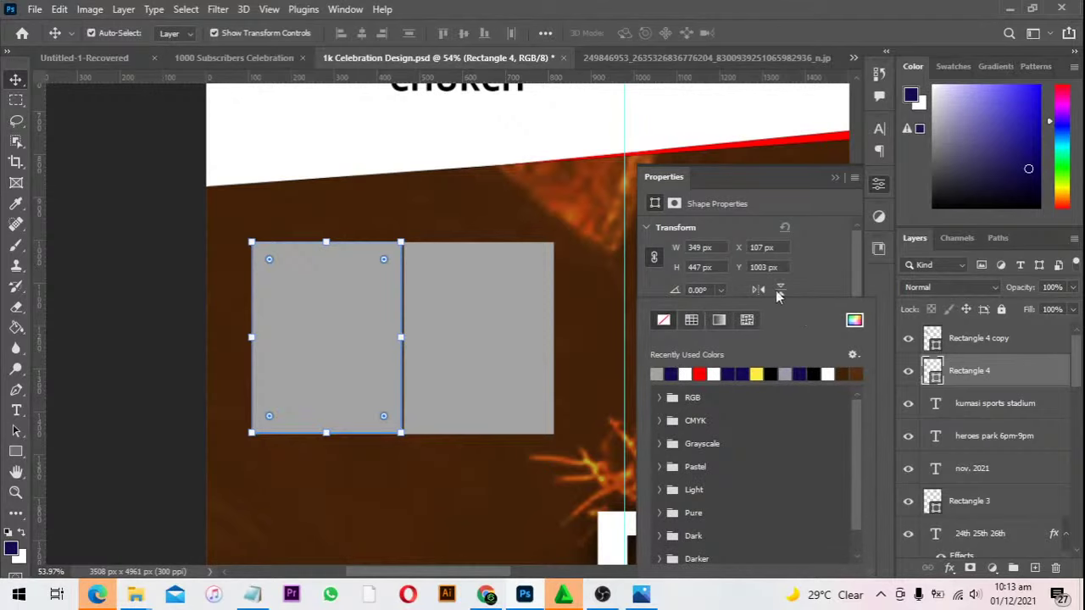
left_click(686, 373)
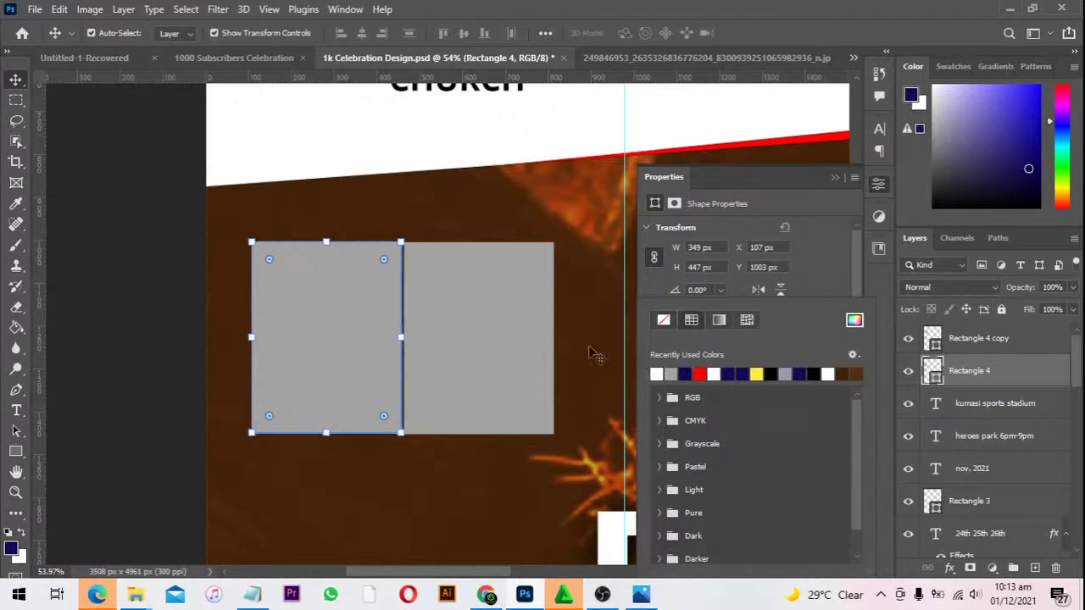
left_click(472, 325)
Replace the old copy with a fresh bordered duplicate beside the original
key("Delete")
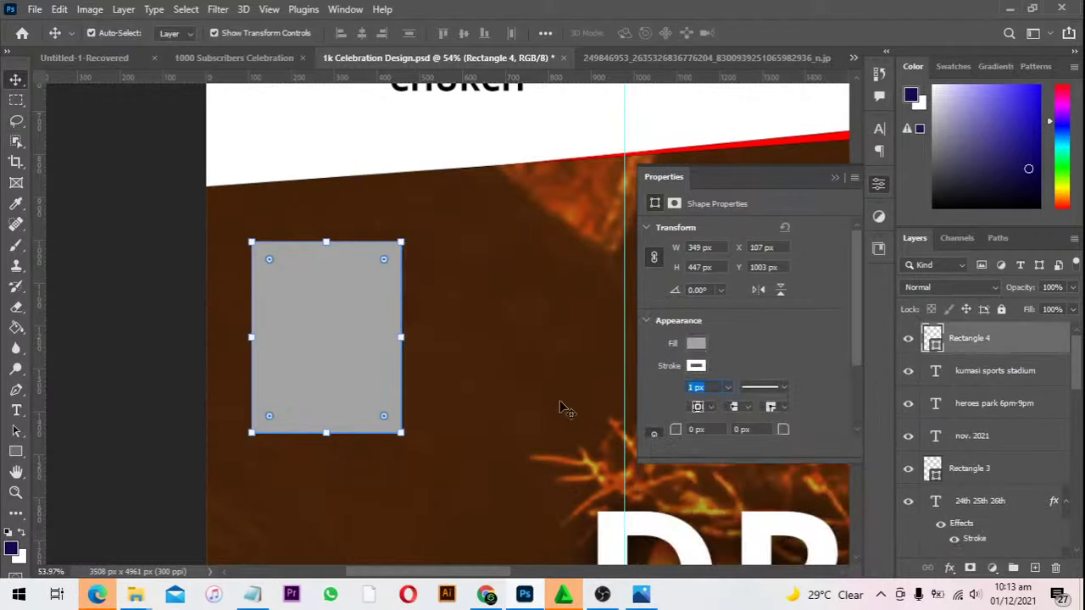
left_click(178, 405)
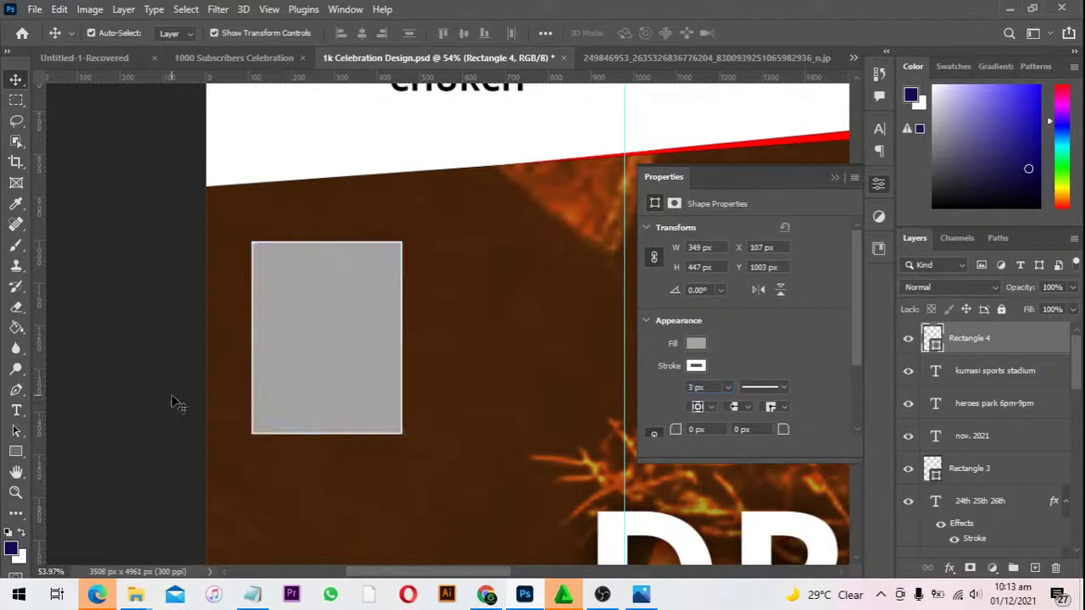
left_click(269, 381)
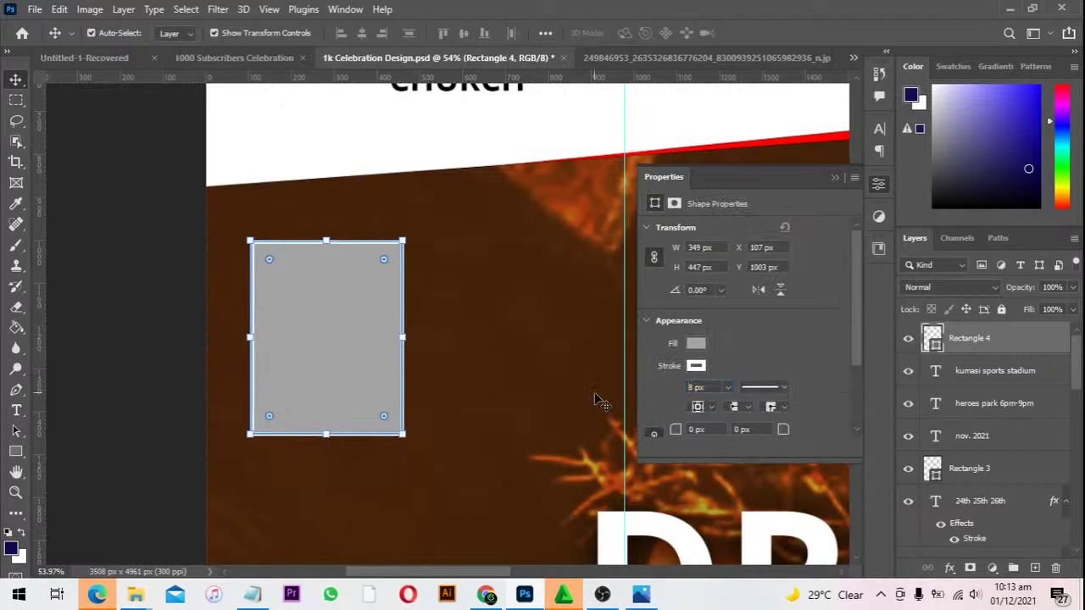
left_click_drag(401, 322, 544, 315)
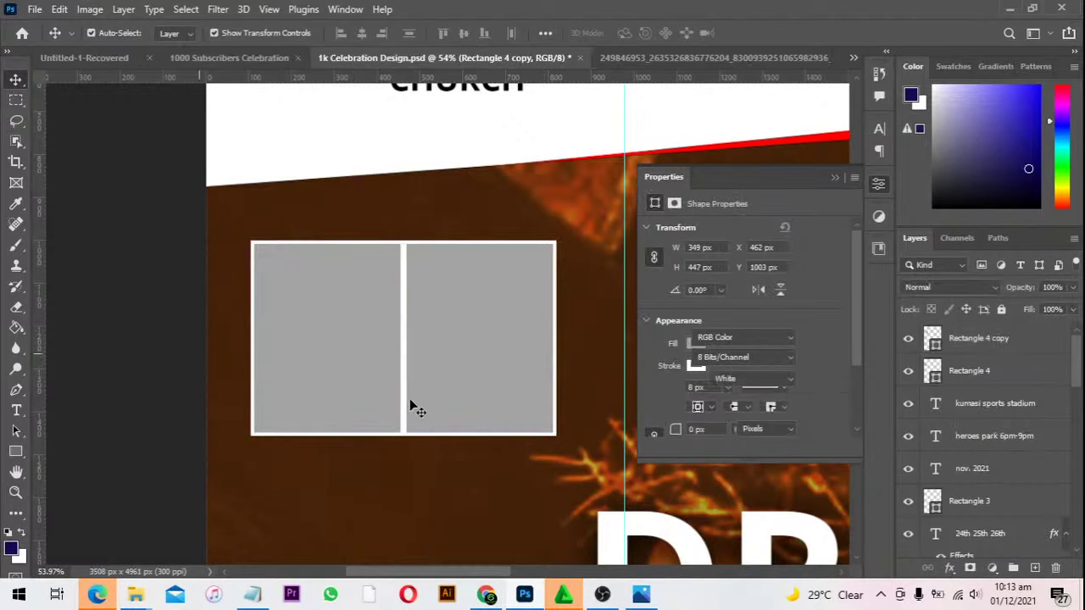
Duplicate the placeholder pair into a second row and check the reference
scroll(398, 356, "down", 3)
scroll(371, 313, "up", 1)
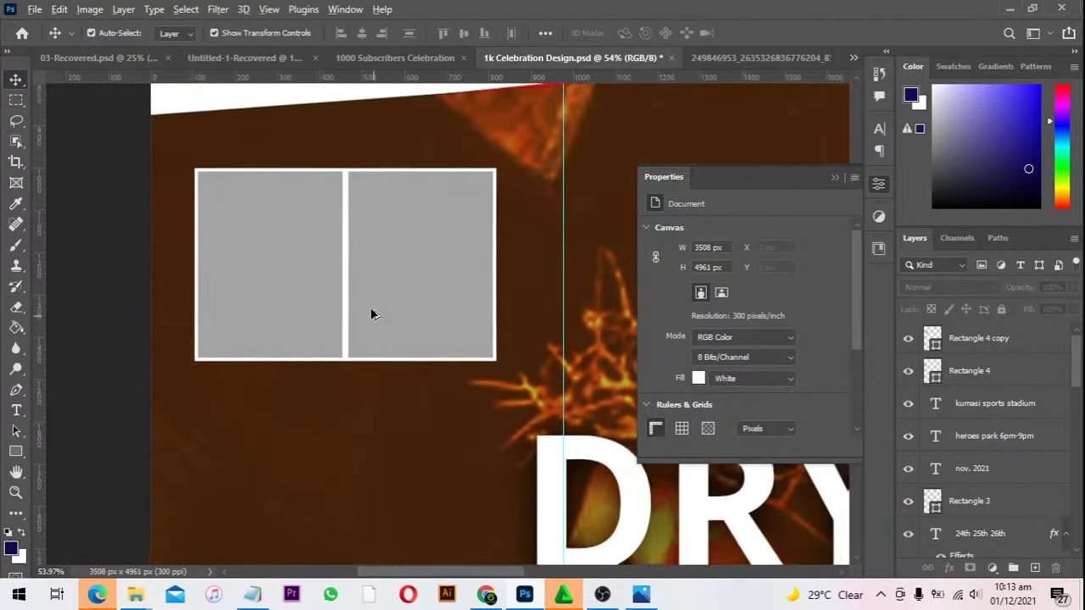
scroll(370, 312, "down", 2)
scroll(370, 313, "down", 1)
left_click(392, 257)
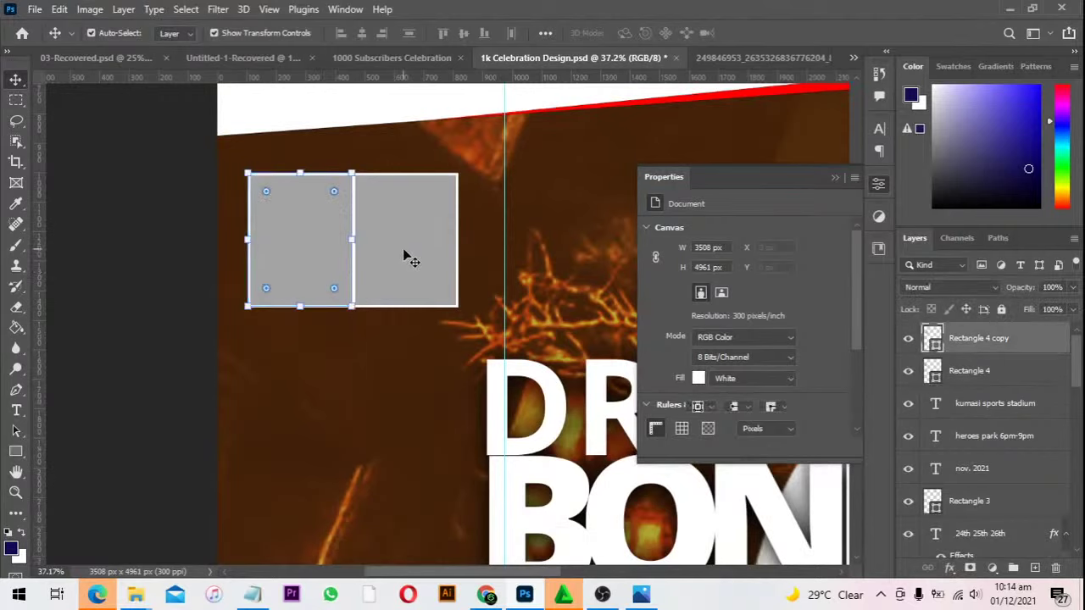
scroll(373, 259, "down", 3)
scroll(346, 259, "down", 1)
left_click(368, 185, "shift")
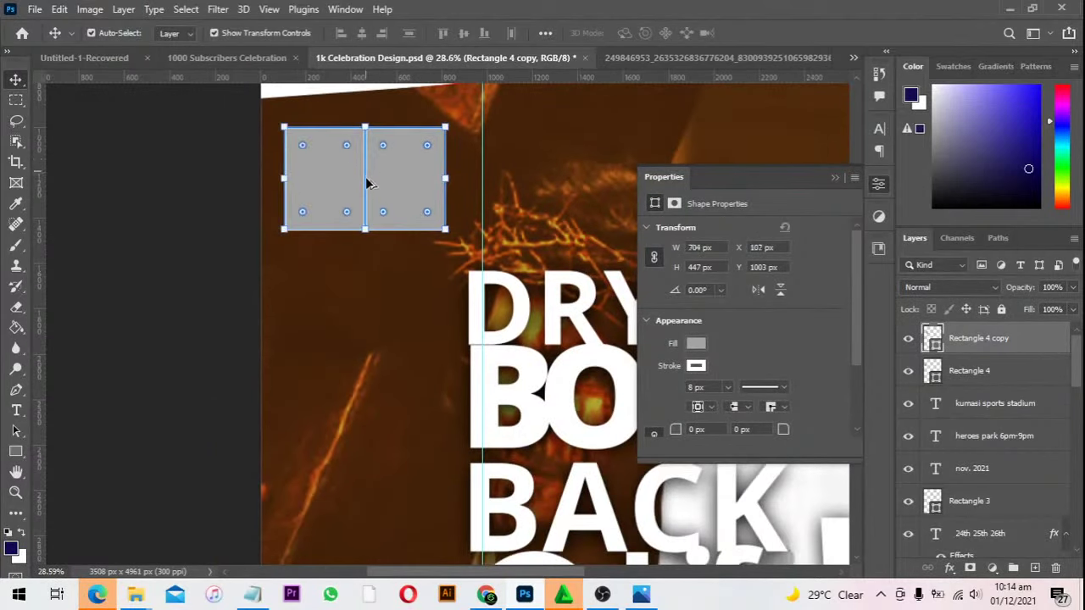
scroll(368, 190, "down", 1)
scroll(371, 184, "down", 5)
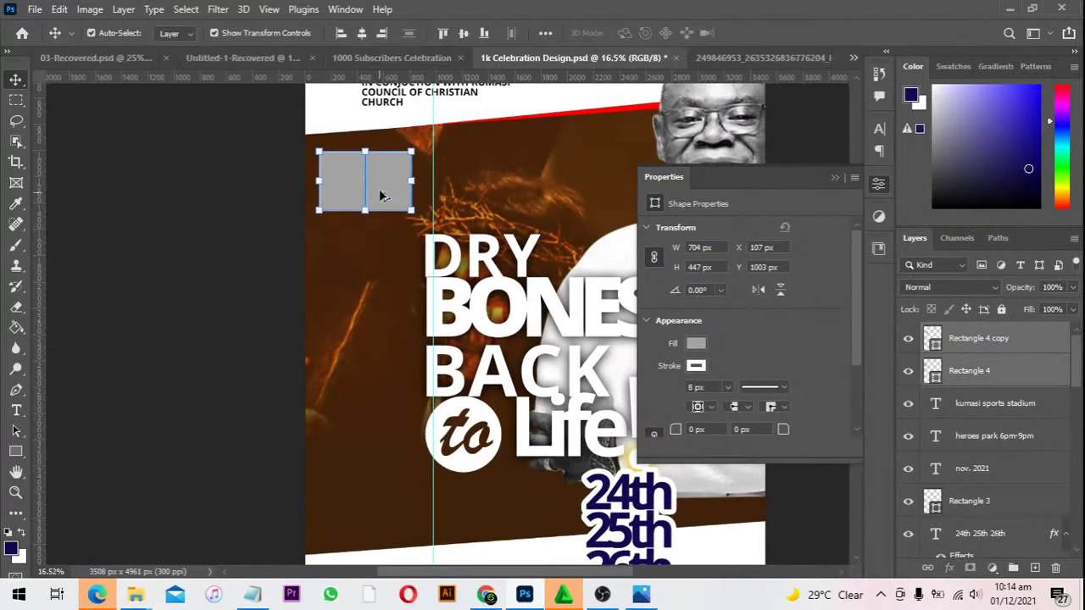
left_click_drag(371, 184, 376, 252)
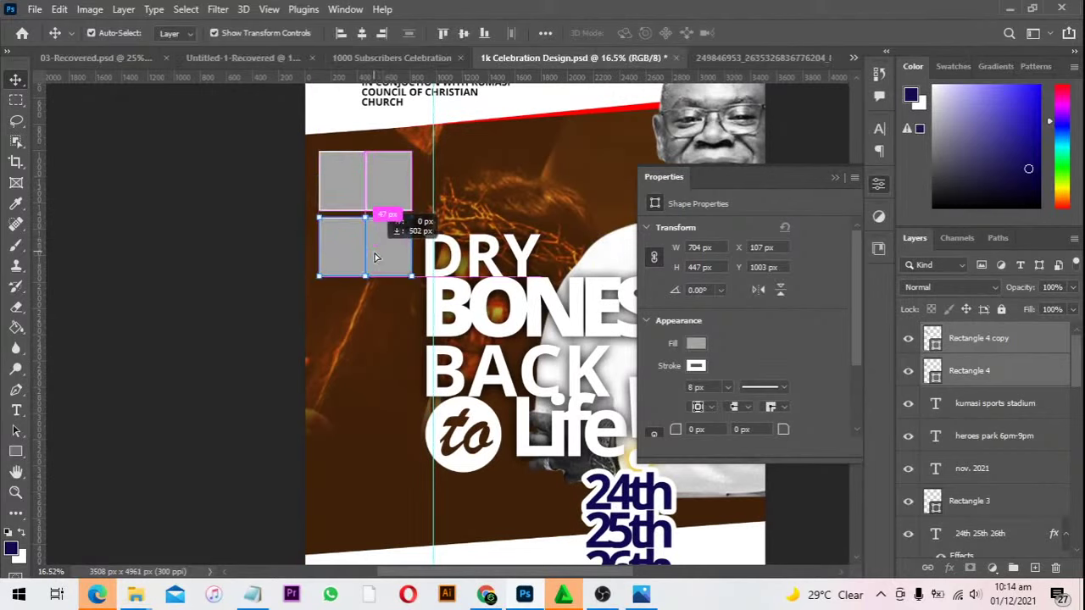
left_click_drag(376, 252, 375, 254)
key("alt+Tab")
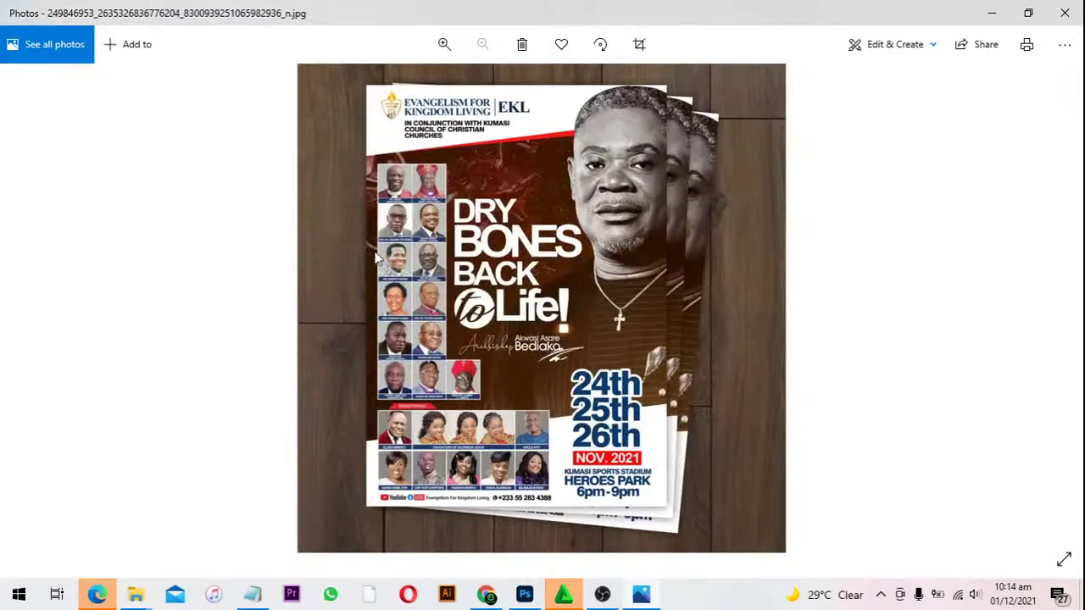
key("alt+Tab")
Close the gap between the two placeholder rows with small nudges
scroll(376, 254, "down", 1)
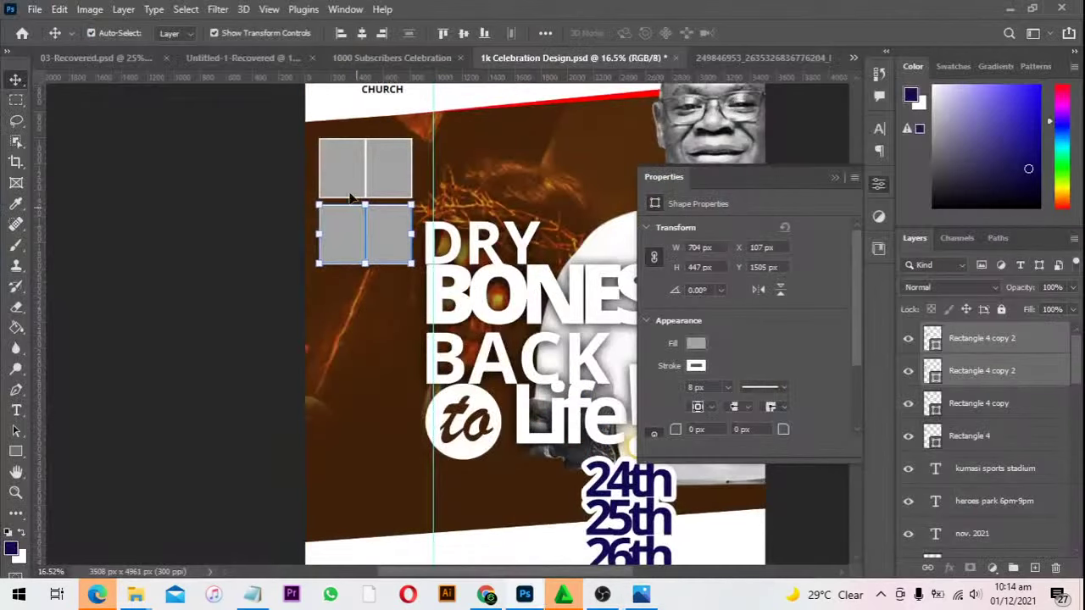
scroll(351, 173, "up", 1)
scroll(348, 177, "up", 1)
scroll(349, 178, "up", 2)
scroll(353, 183, "up", 1)
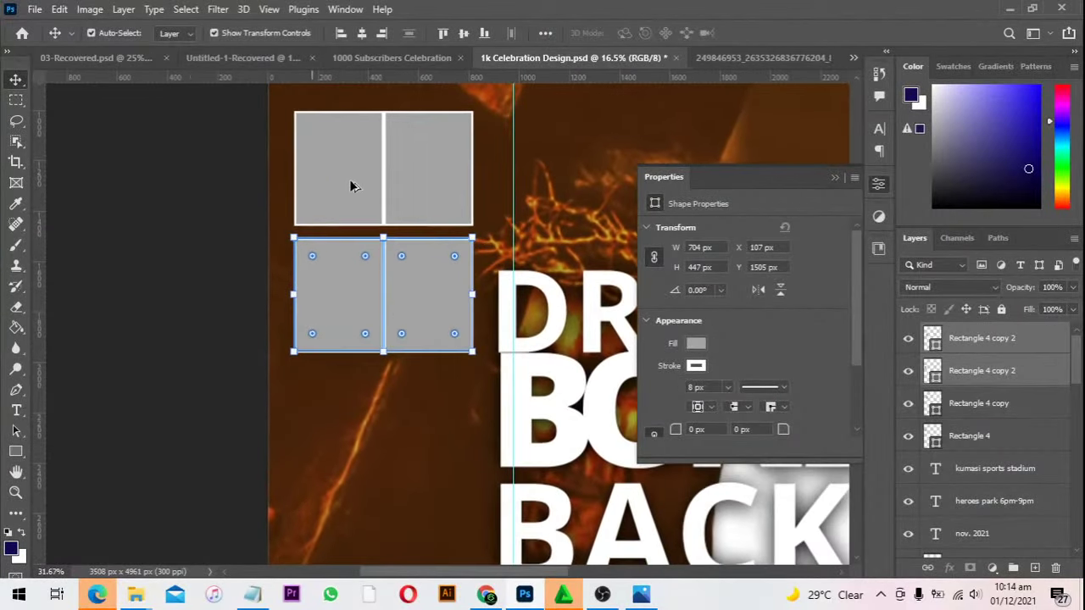
scroll(352, 224, "up", 1)
scroll(359, 234, "up", 1)
scroll(402, 296, "up", 2)
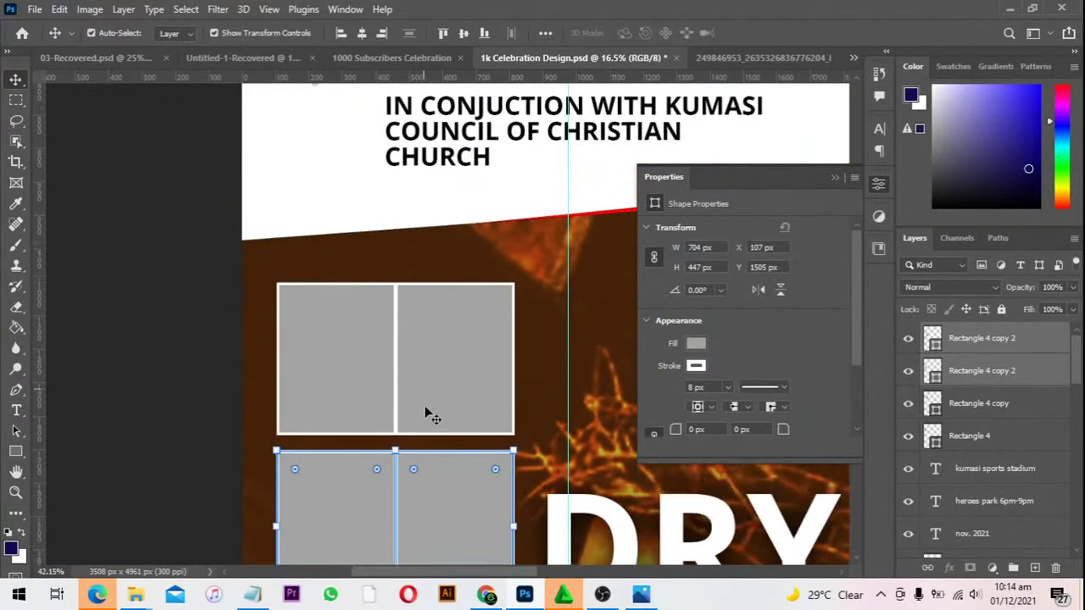
left_click_drag(439, 496, 438, 485)
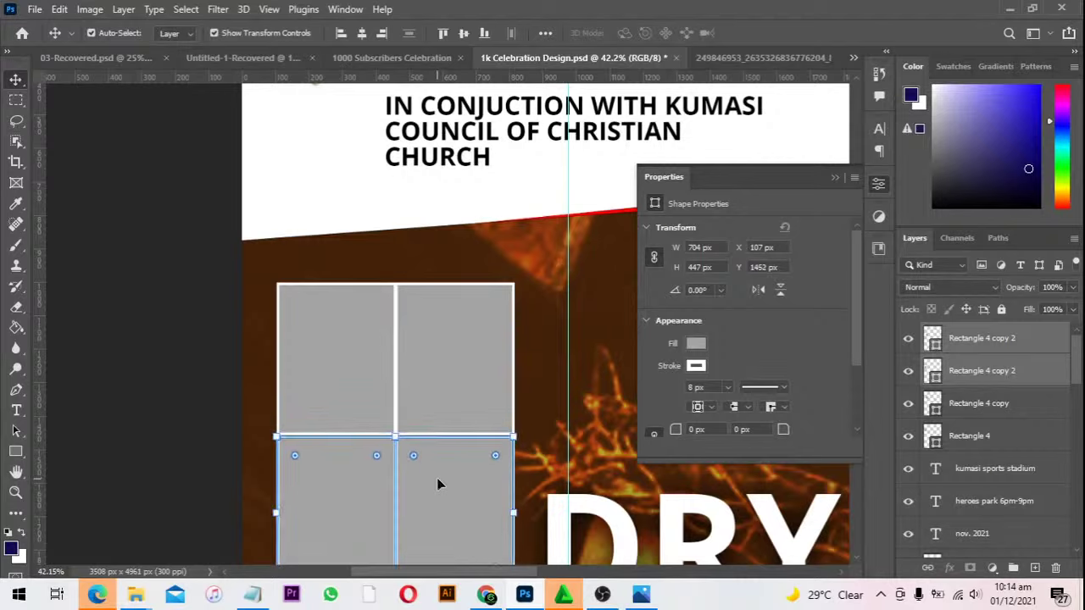
key("Up")
key("Up")
key("Up")
key("Up")
key("Up")
key("Up")
key("Up")
key("Up")
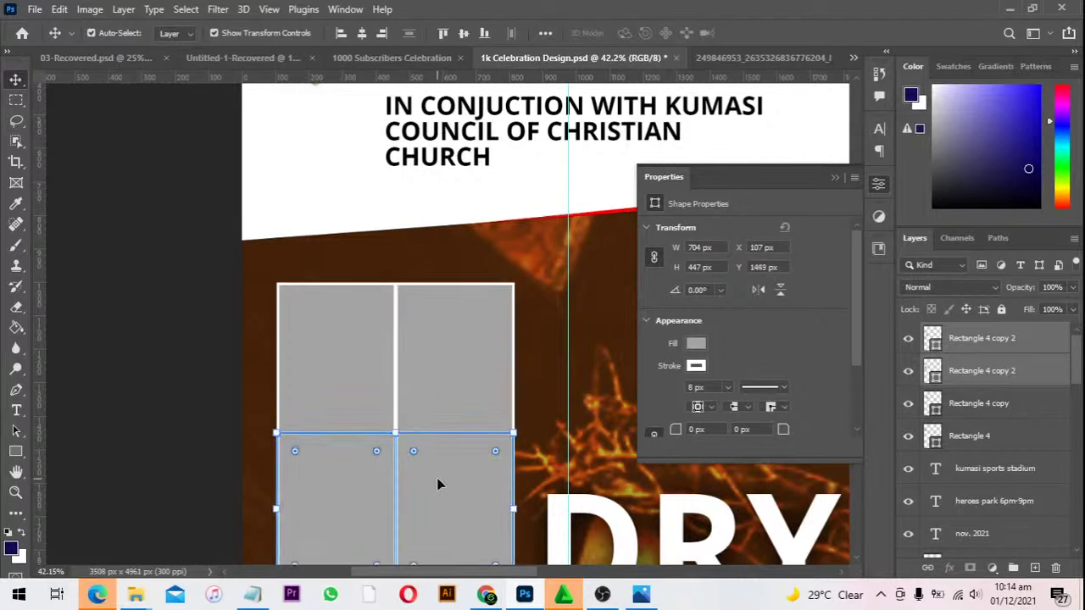
key("Down")
key("Down")
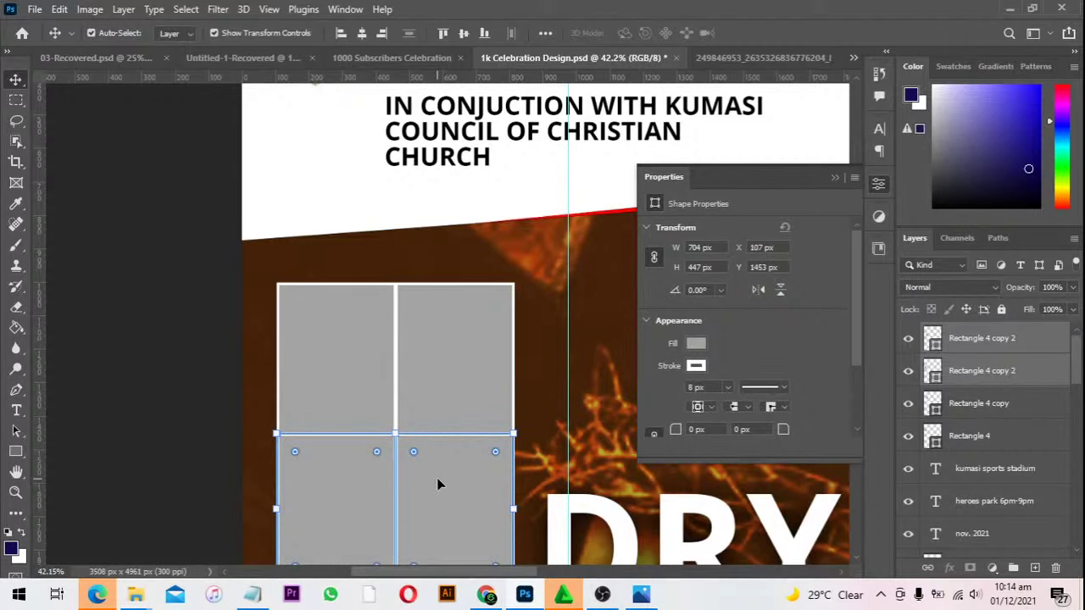
Duplicate the four-placeholder grid below and align it under the first
scroll(437, 477, "down", 3)
left_click(431, 208)
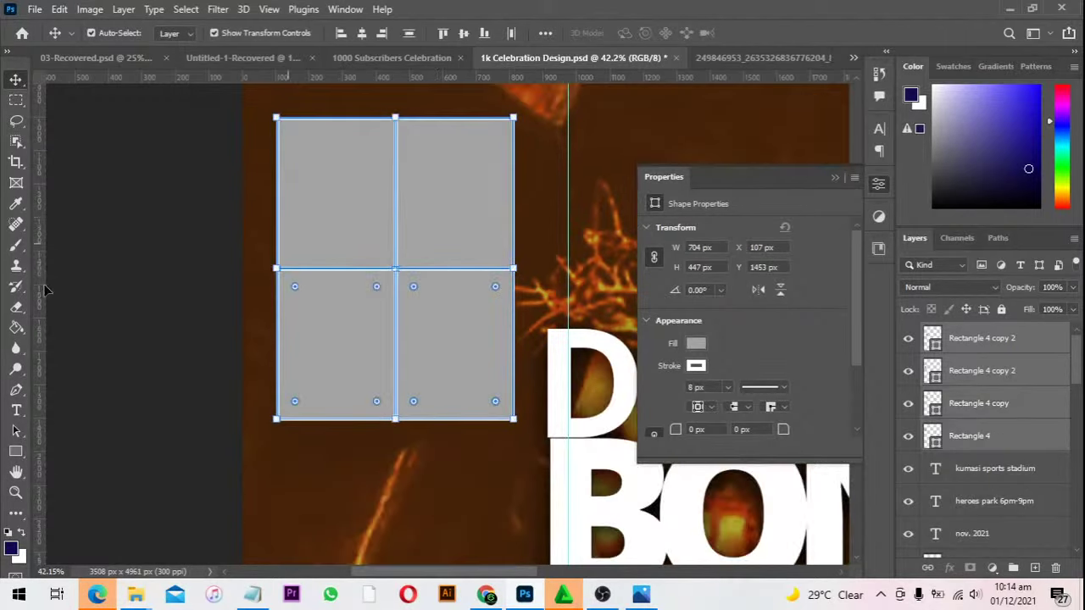
key("e")
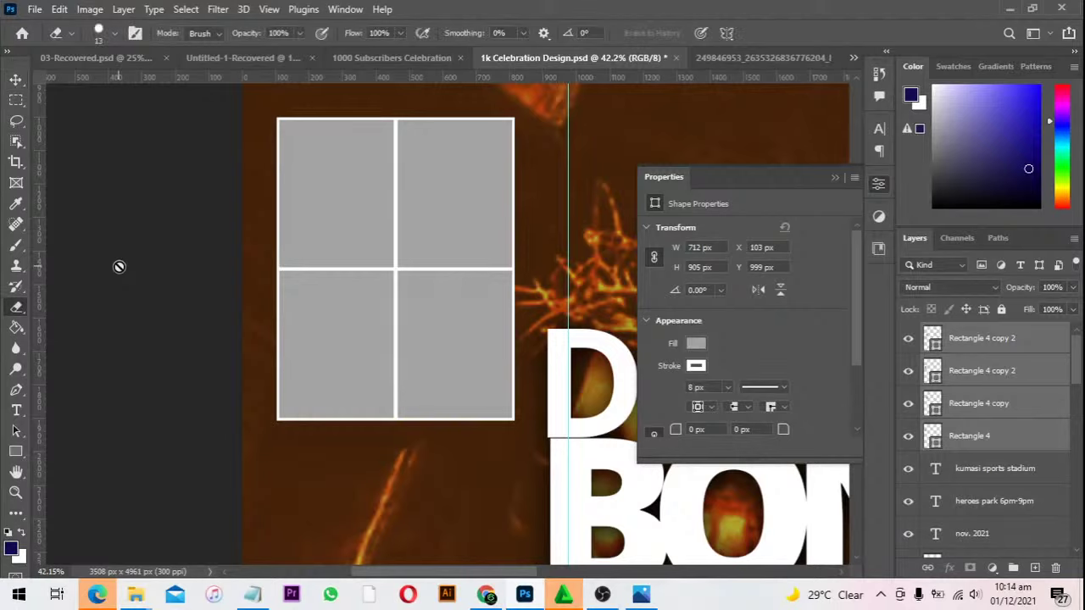
key("v")
left_click(108, 203)
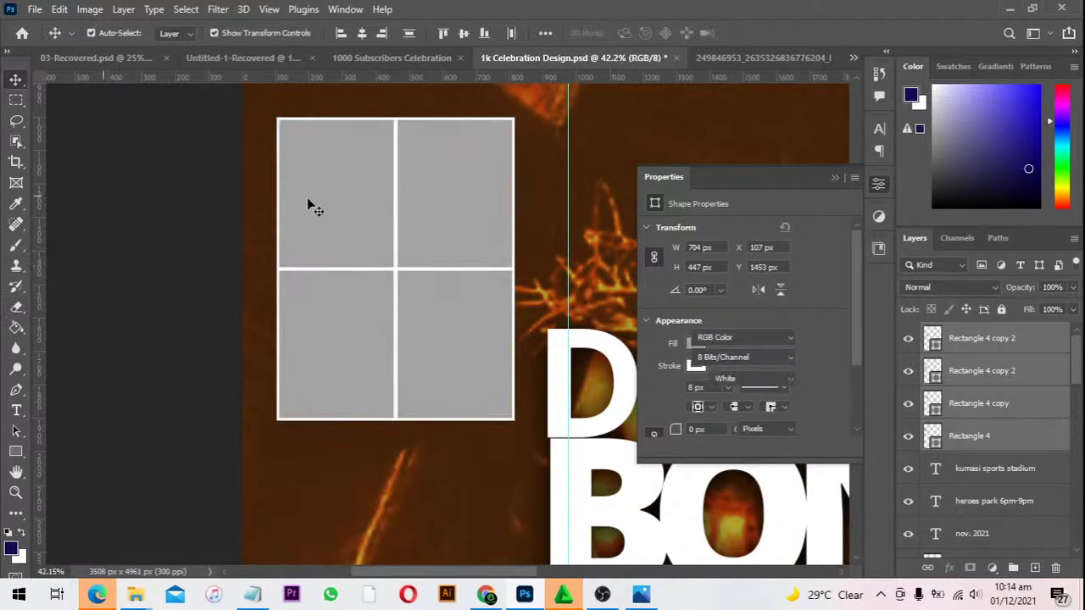
left_click(319, 197)
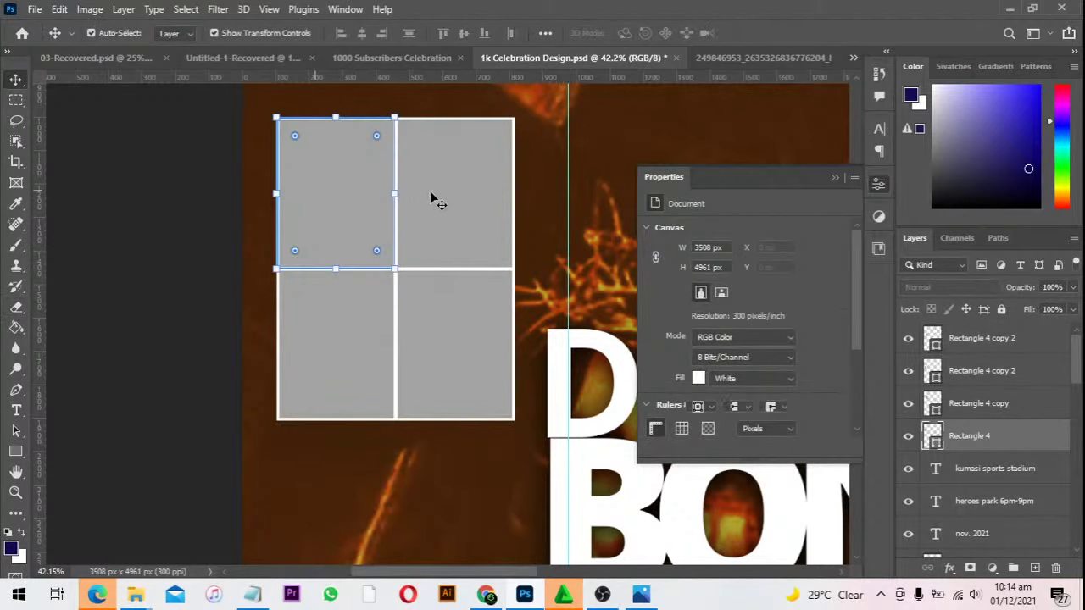
left_click(431, 197, "shift")
scroll(433, 254, "down", 4)
scroll(433, 279, "down", 1)
scroll(433, 301, "down", 1)
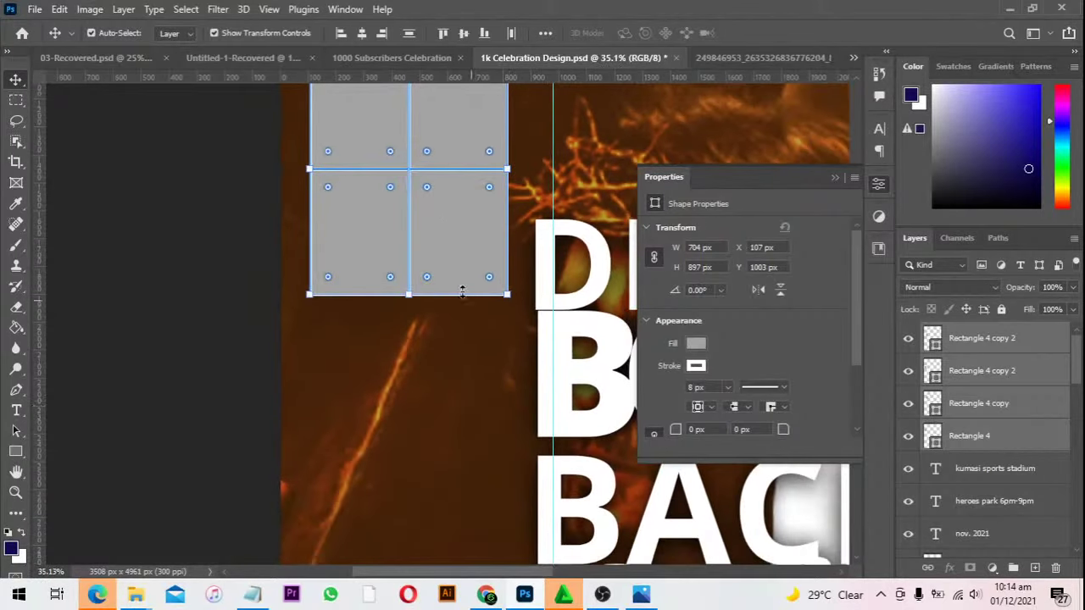
left_click_drag(433, 305, 443, 504)
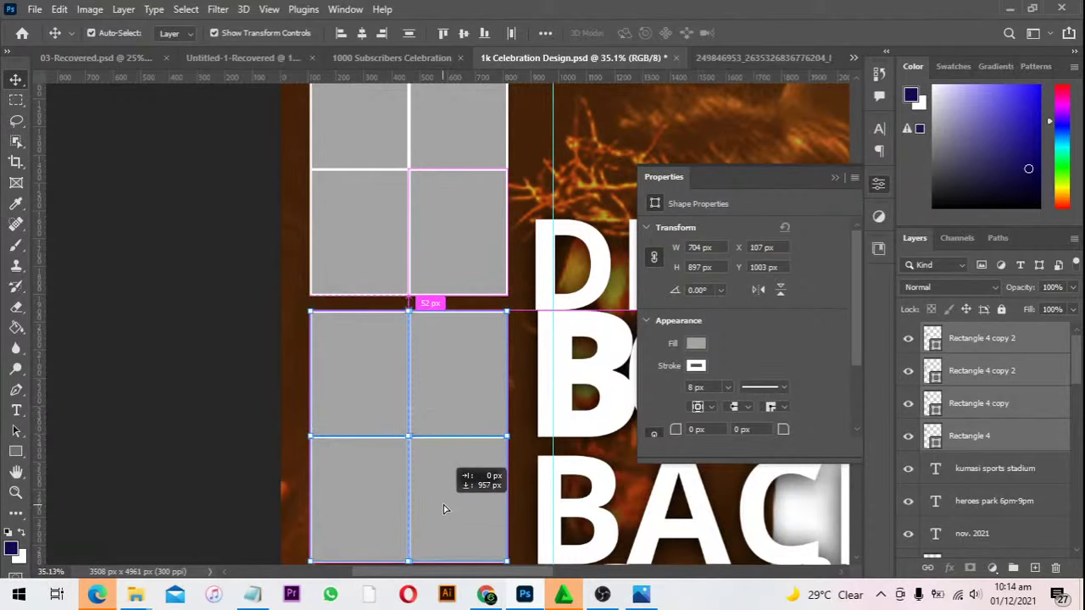
left_click_drag(444, 509, 444, 497)
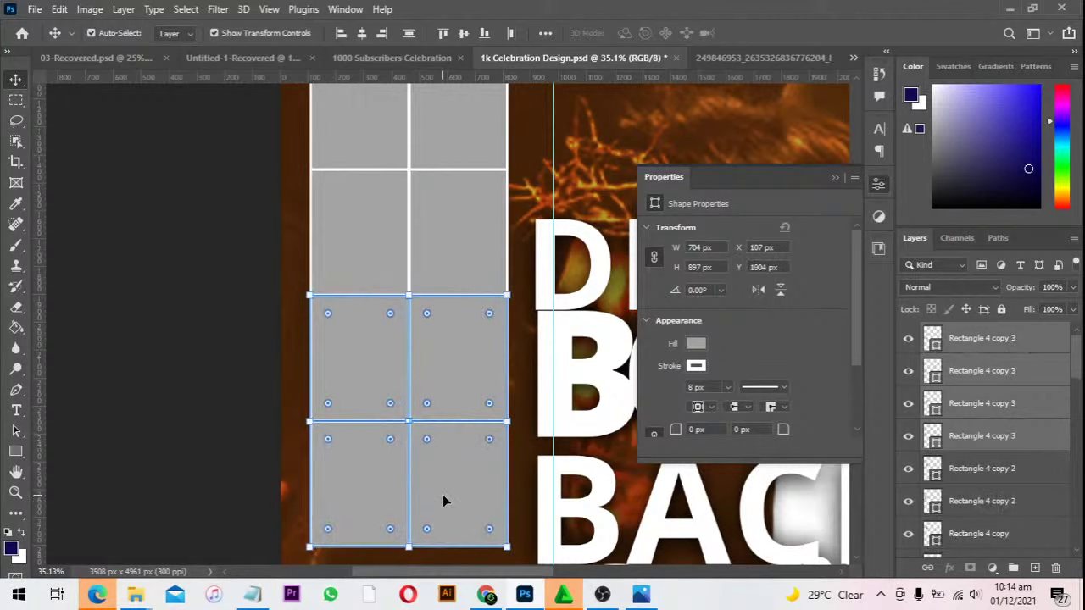
key("Down")
key("Down")
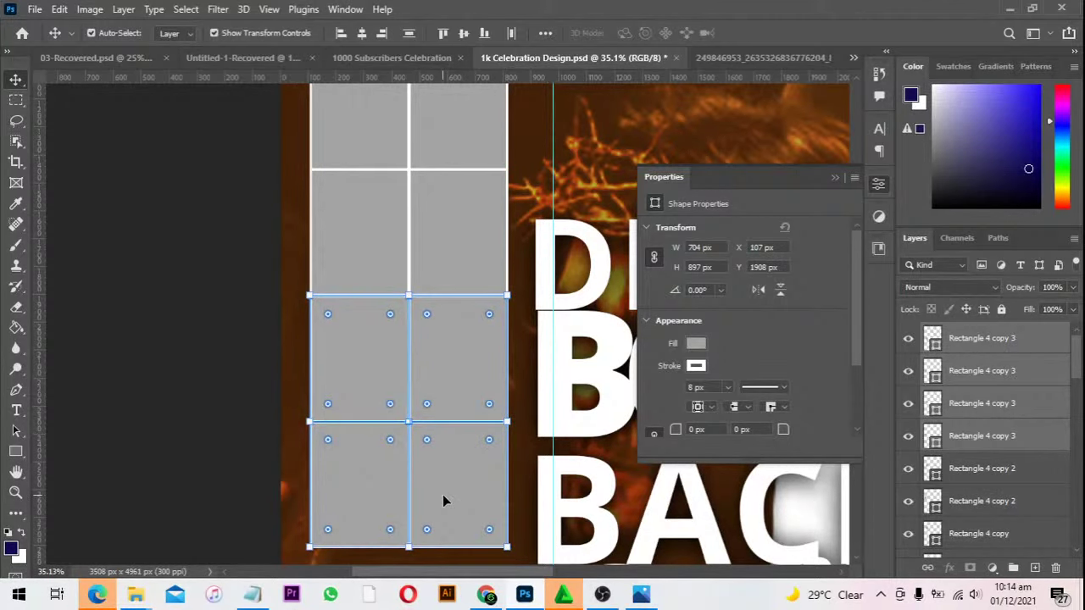
left_click(264, 414)
Select the bottom-left placeholder, undoing a stray rectangle and an accidental rotation
scroll(264, 414, "down", 3)
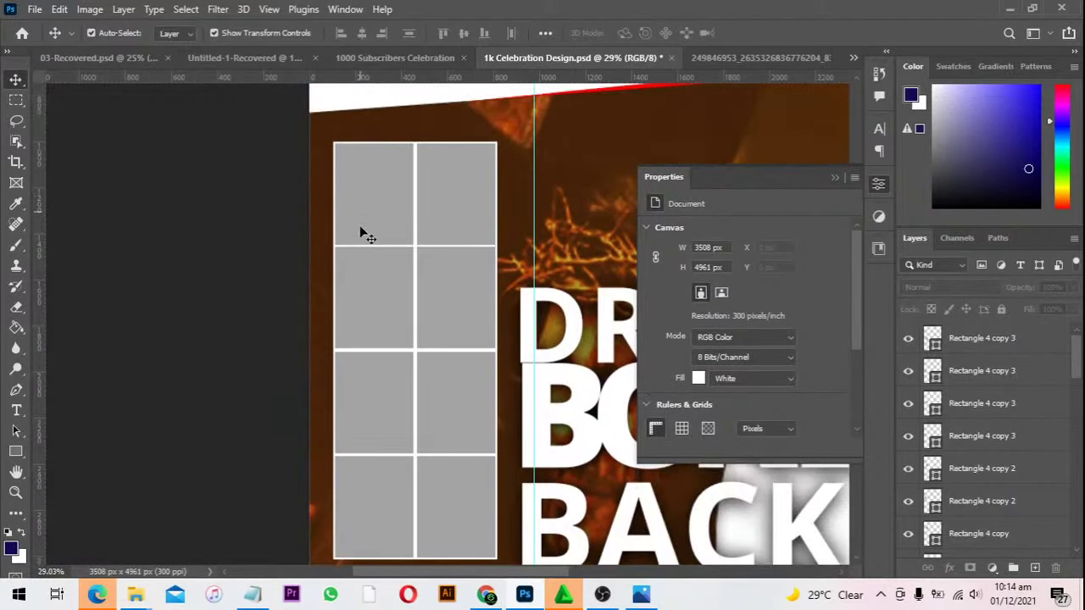
scroll(372, 363, "down", 1)
left_click(382, 310)
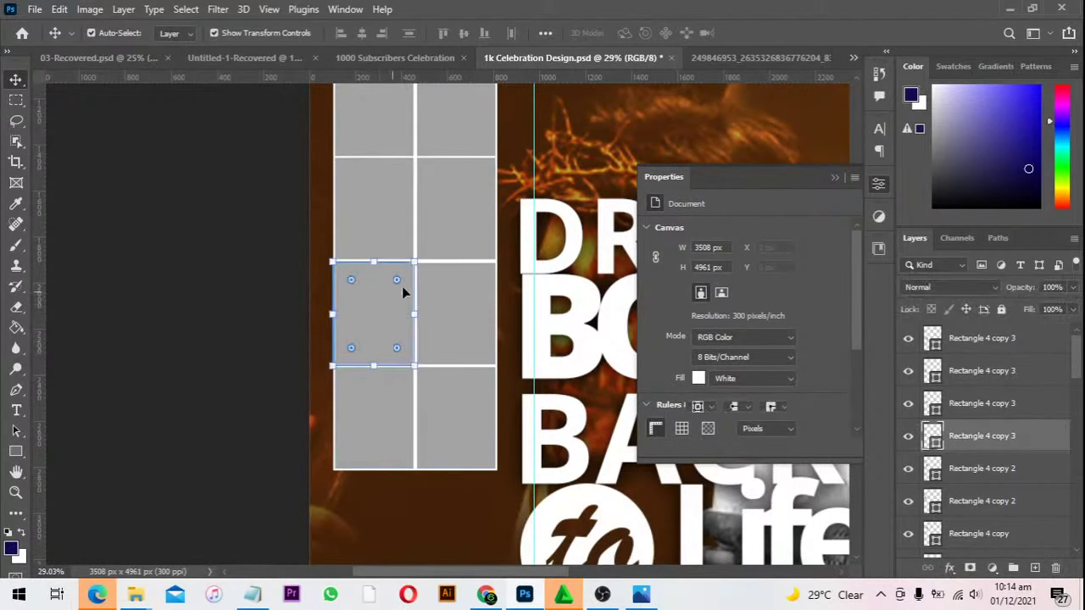
left_click(453, 356, "shift")
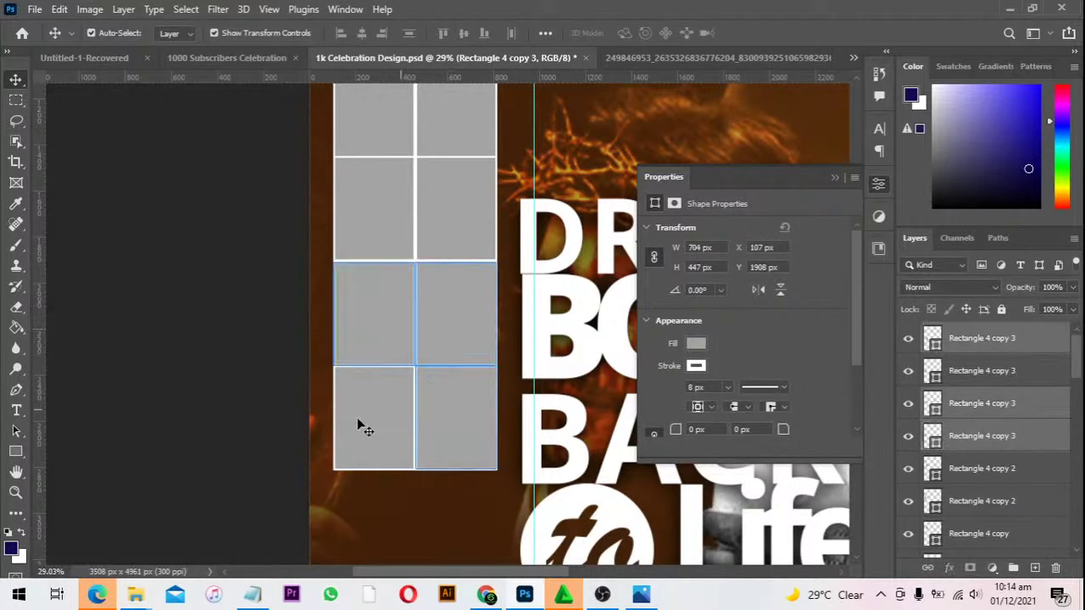
left_click(466, 415, "shift")
left_click(467, 414)
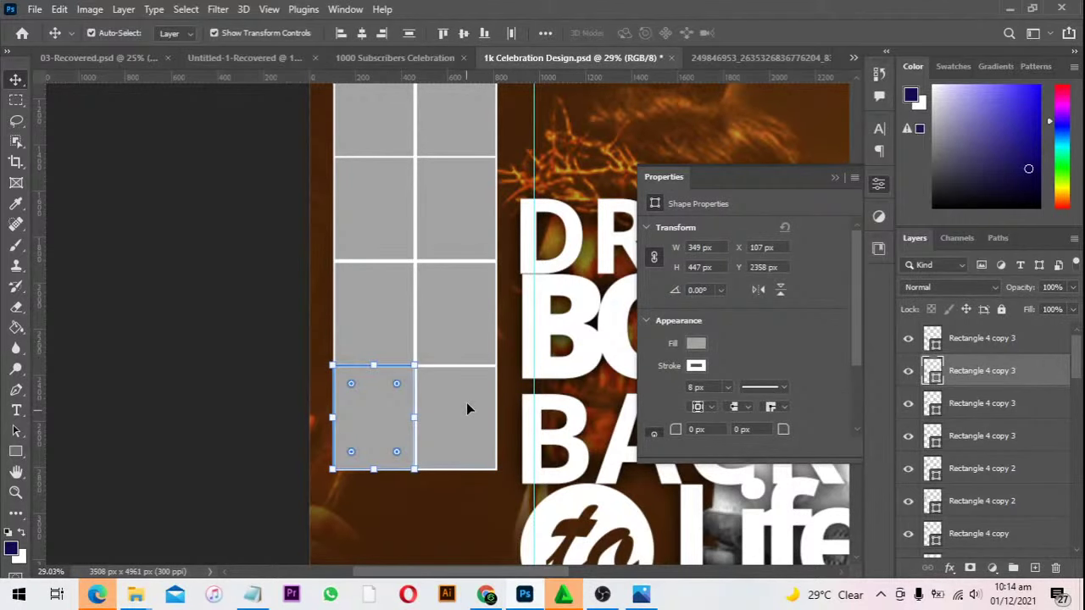
scroll(466, 409, "down", 5)
left_click_drag(467, 410, 426, 401)
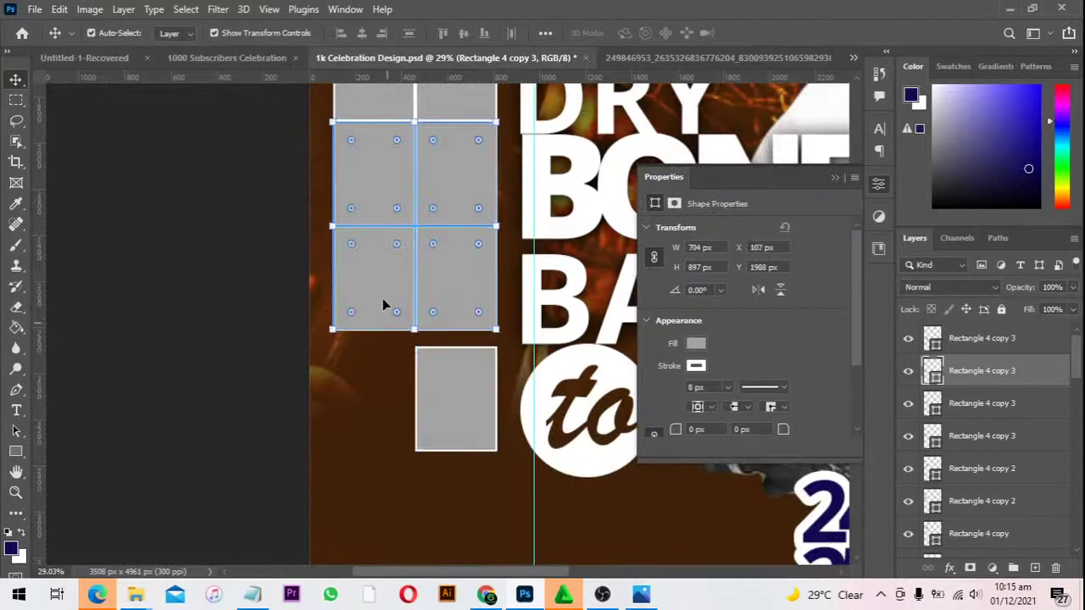
key("ctrl+z")
left_click(267, 322)
left_click(346, 279)
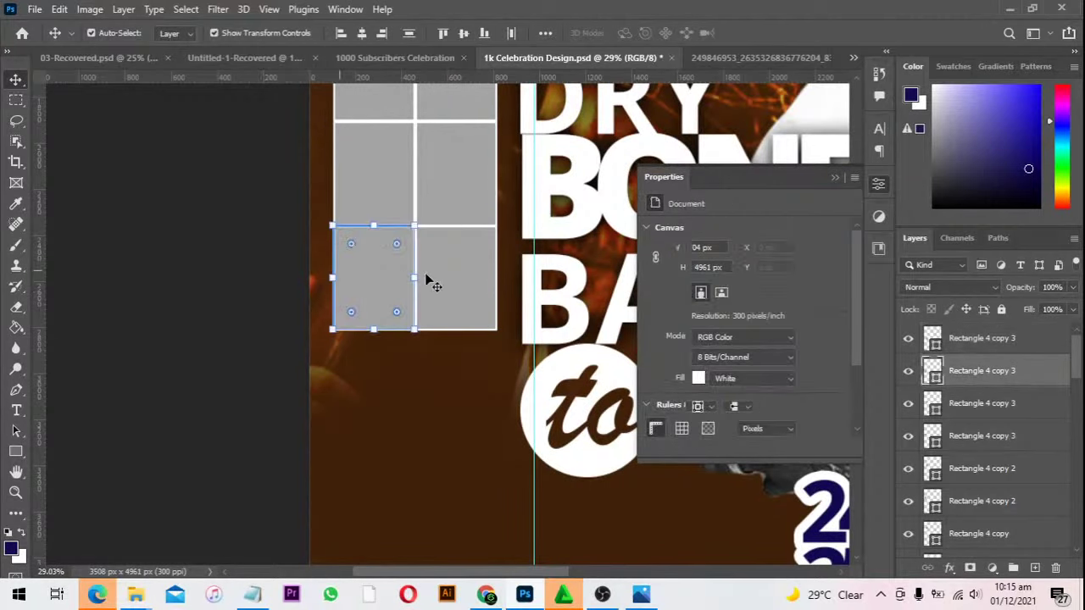
key("ctrl+t")
left_click_drag(427, 274, 357, 273)
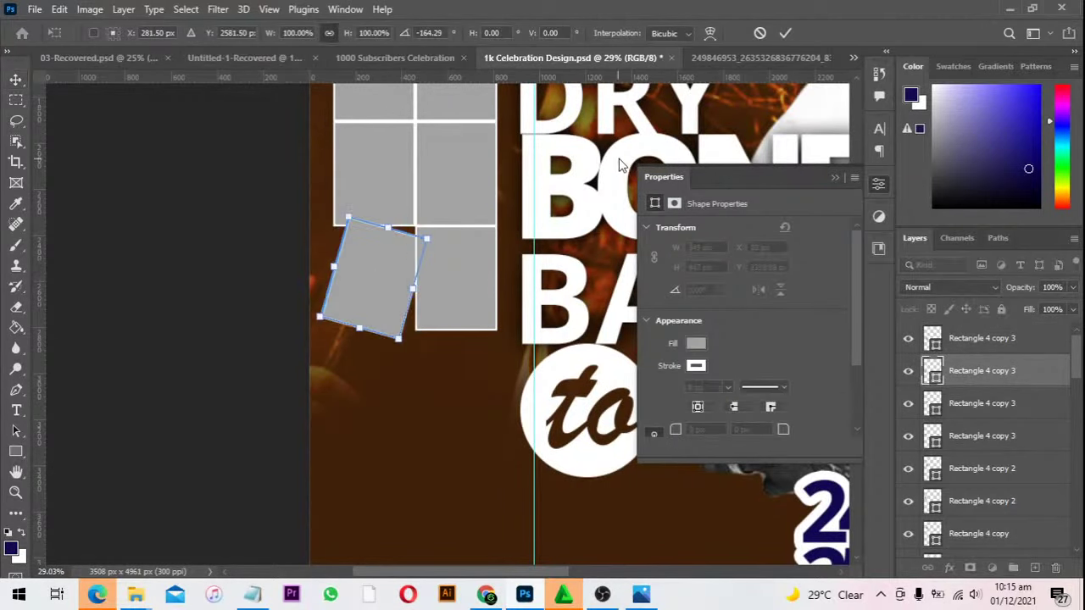
key("Escape")
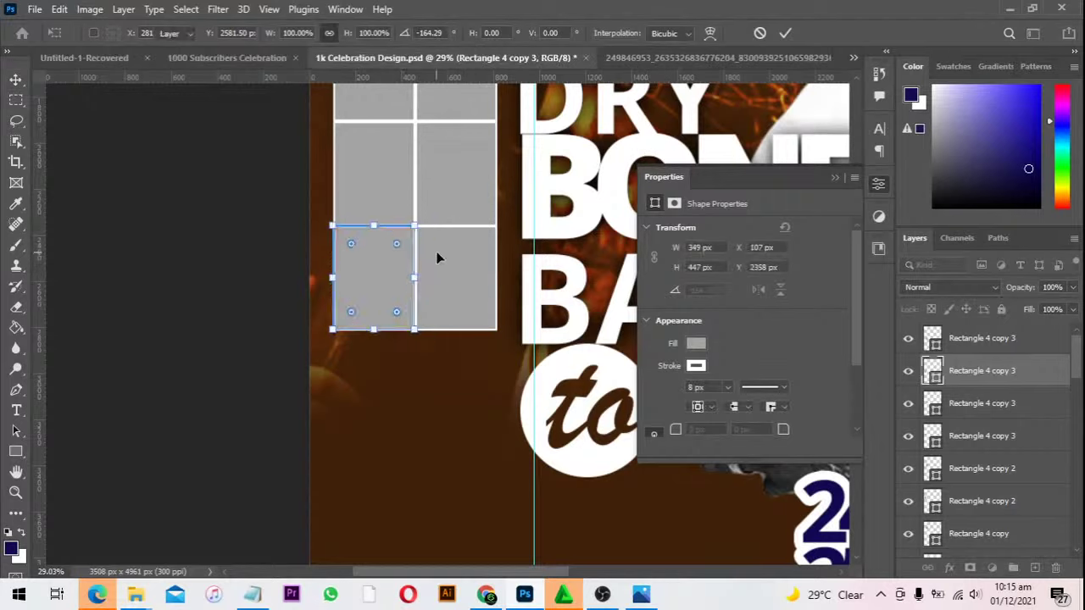
key("v")
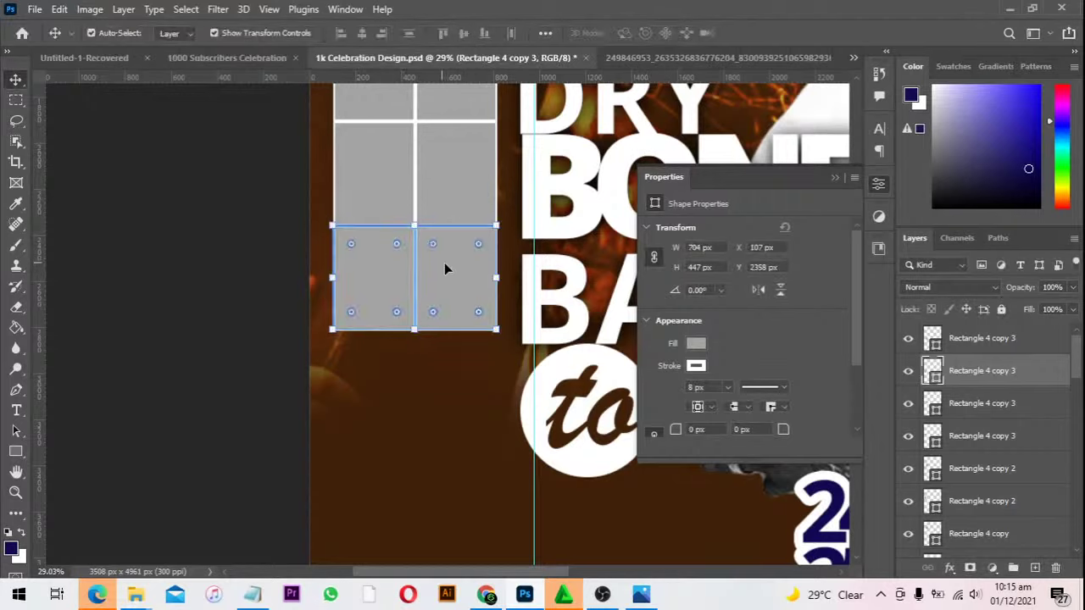
Add a fifth placeholder row beneath the grid and compare with the reference flyer
mouse_move(445, 263)
left_mouse_down()
mouse_move(449, 374)
mouse_move(423, 382)
left_mouse_up()
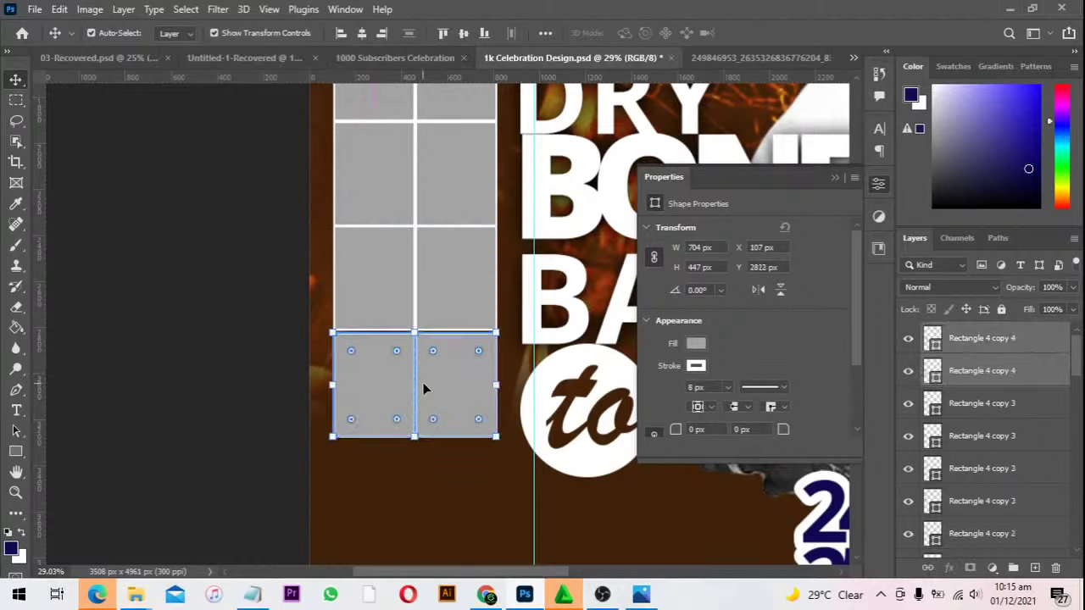
key("Up")
key("Up")
key("Up")
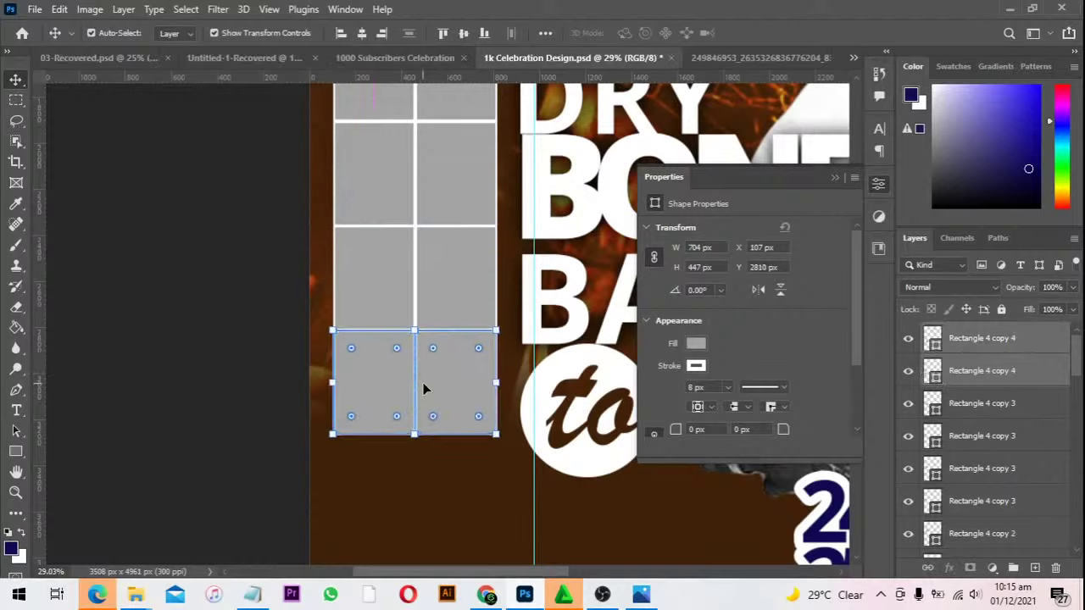
left_click(260, 460)
scroll(260, 460, "down", 2, "alt")
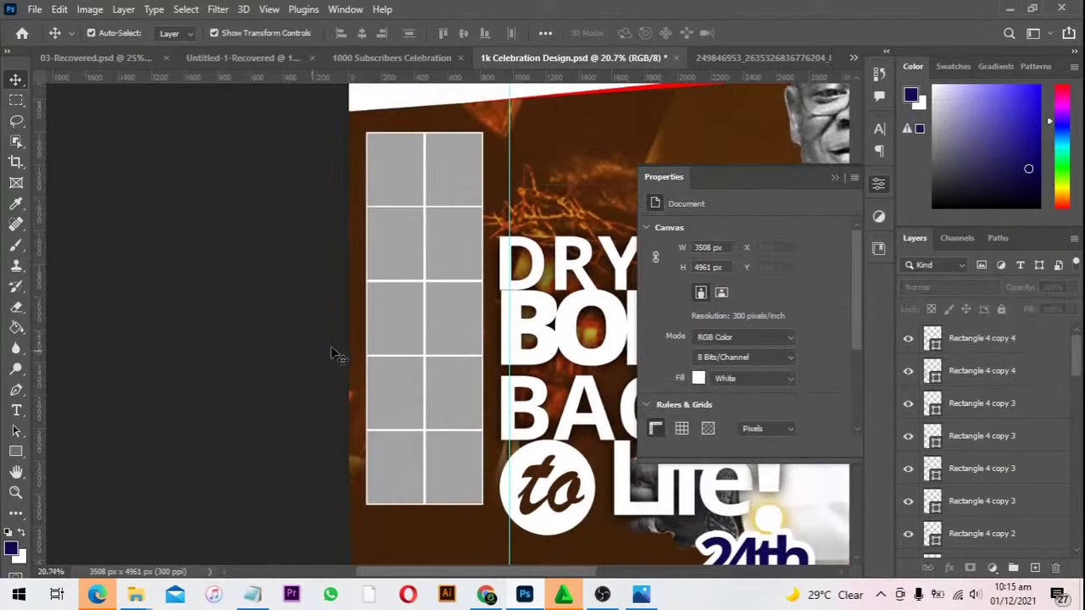
scroll(312, 365, "down", 2, "alt")
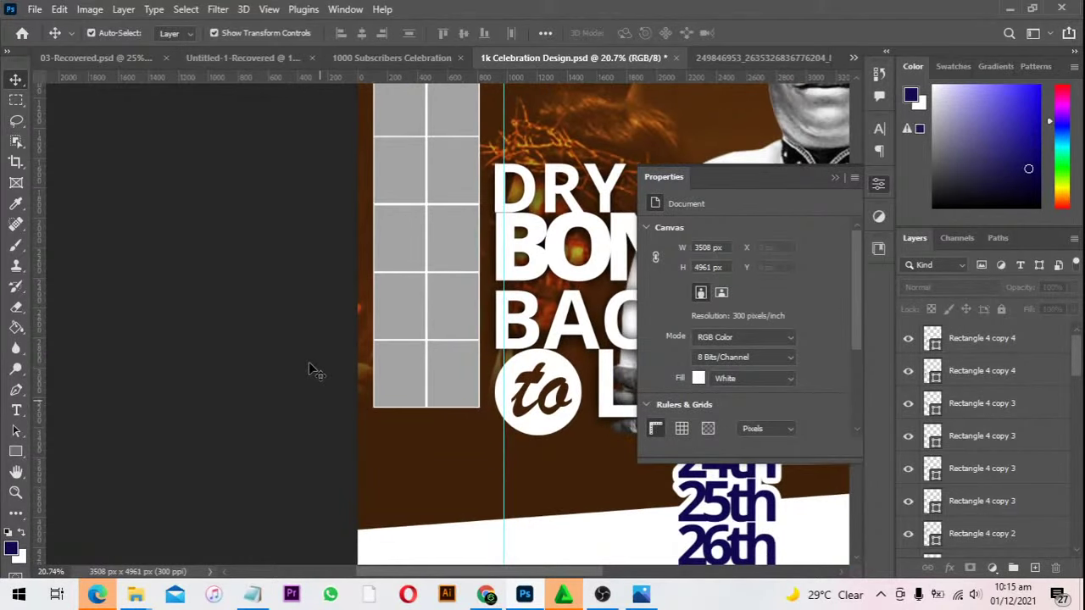
key("alt+Tab")
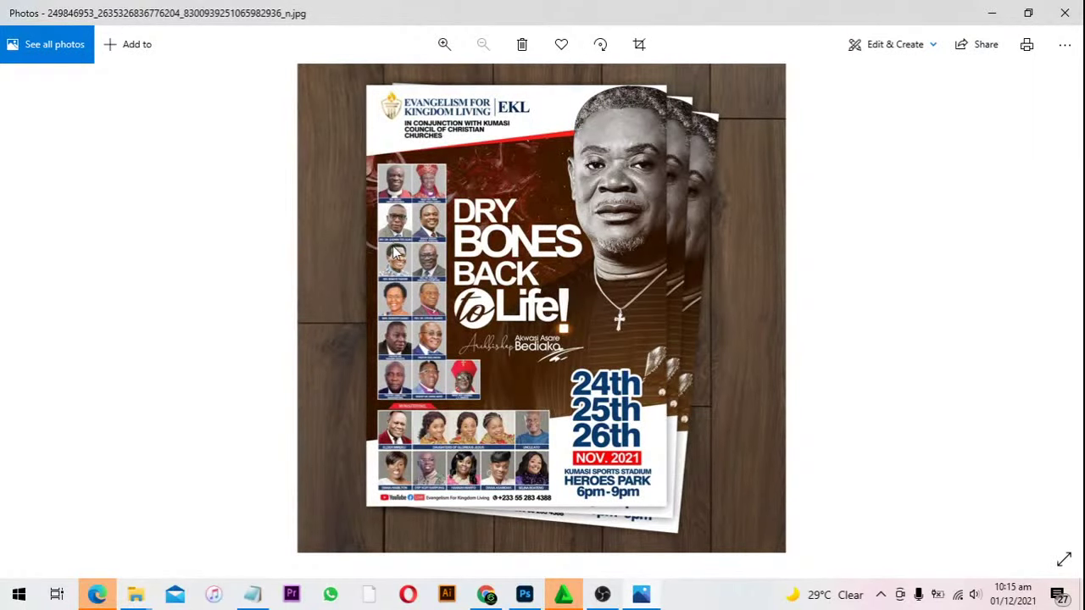
key("alt+Tab")
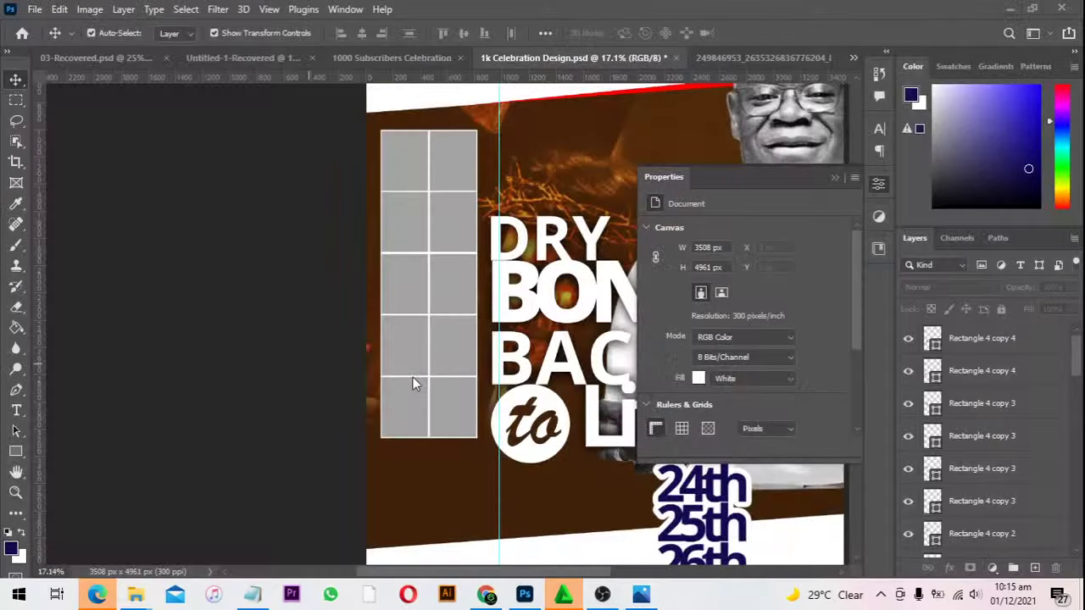
scroll(458, 434, "down", 1)
scroll(455, 434, "down", 3)
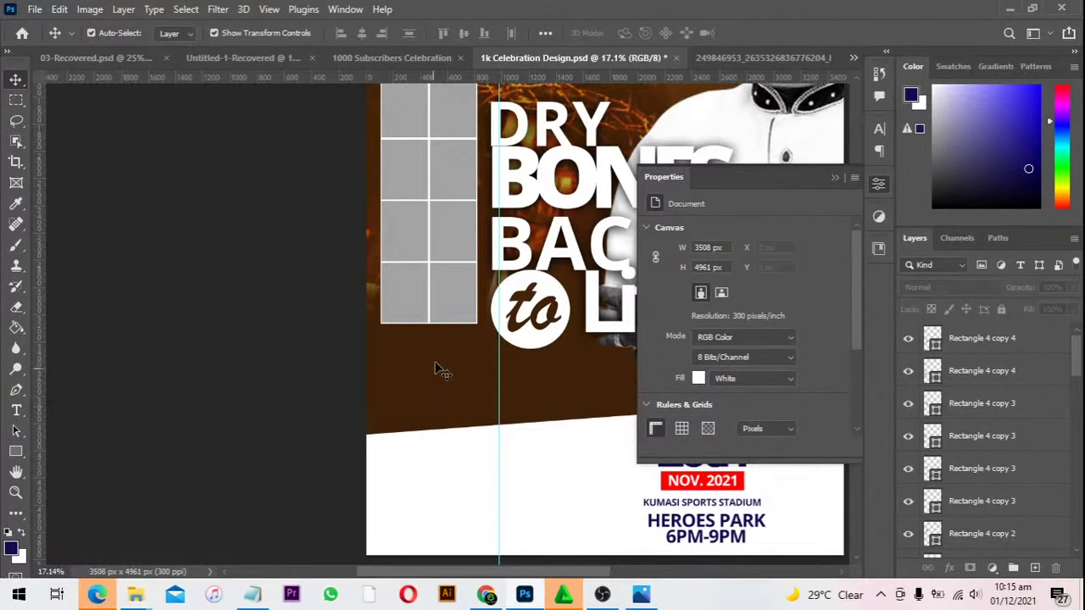
scroll(440, 371, "down", 1)
key("alt+Tab")
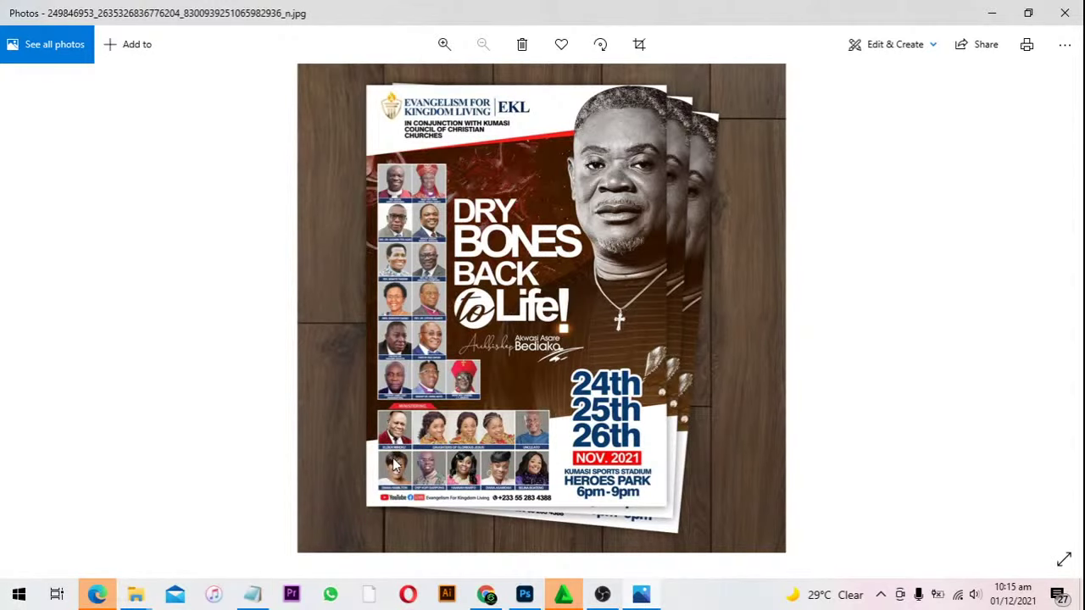
key("alt+Tab")
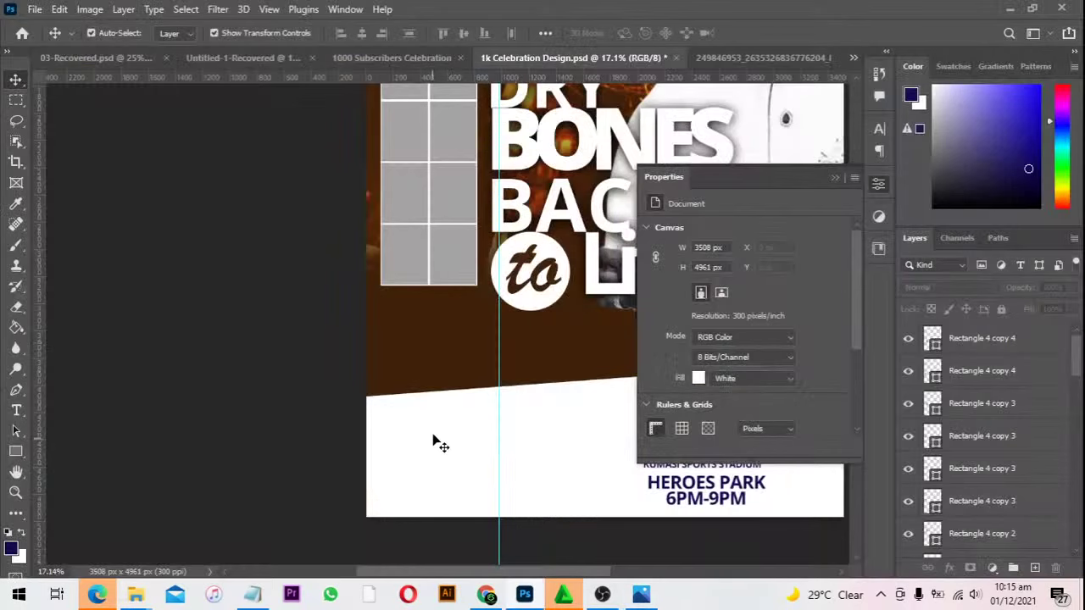
Select the bottom-left placeholder and cancel an accidental rotation
left_click(405, 272)
key("ctrl+t")
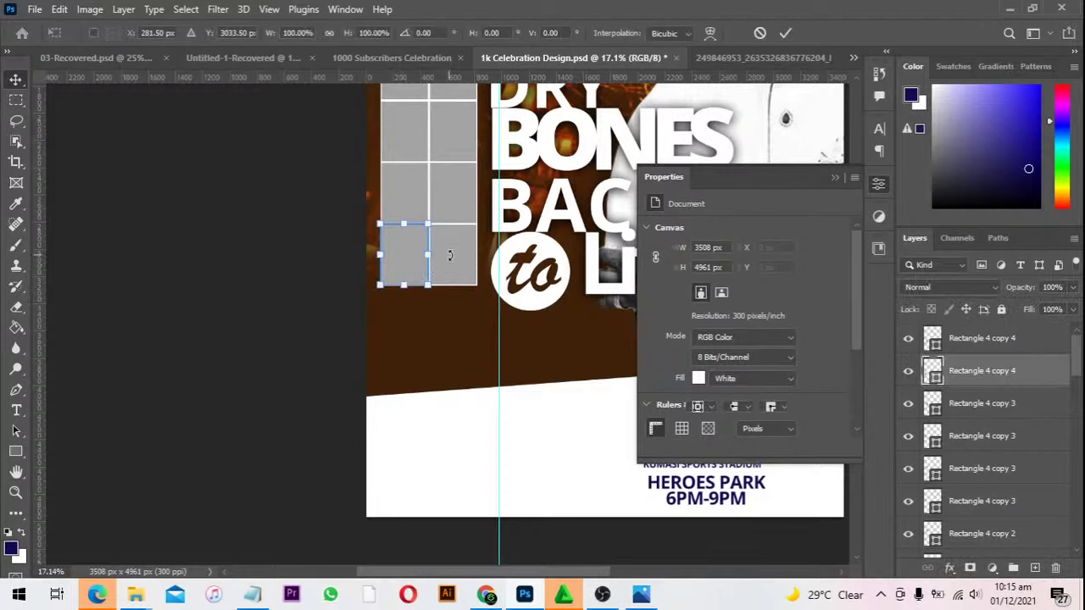
mouse_move(500, 239)
left_mouse_down()
mouse_move(518, 217)
mouse_move(390, 265)
left_mouse_up()
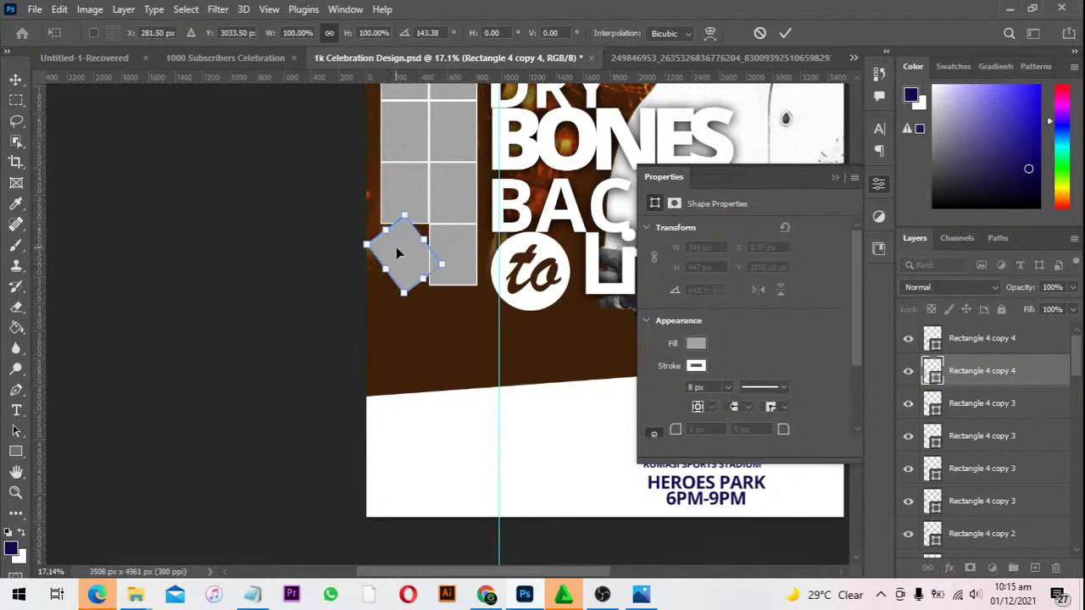
key("Escape")
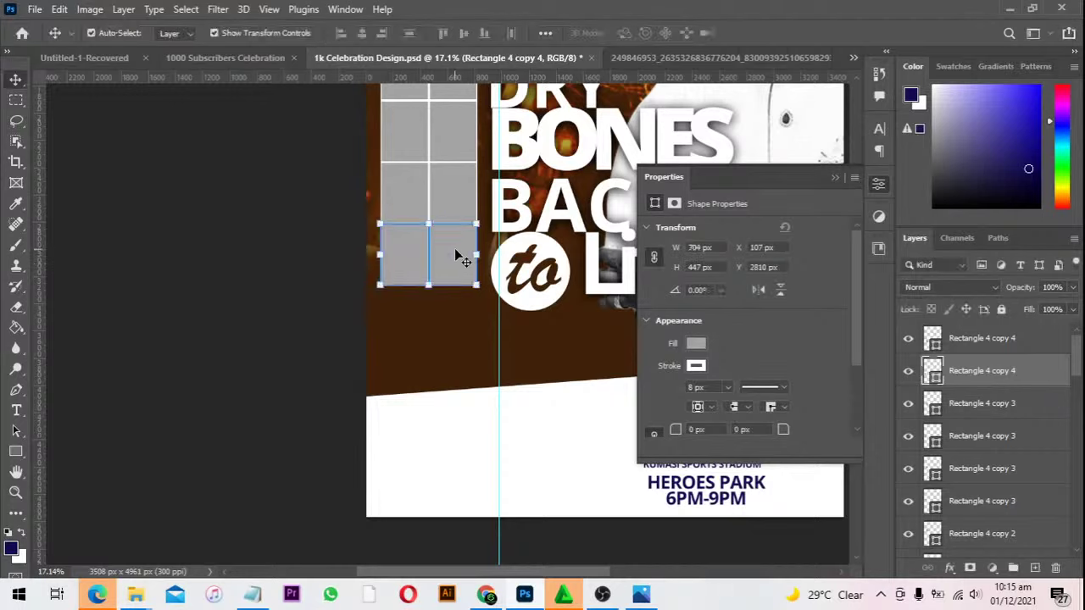
Try copying the bottom placeholder pair into the white band, then undo it
mouse_move(454, 254)
left_mouse_down()
mouse_move(463, 471)
mouse_move(476, 472)
left_mouse_up()
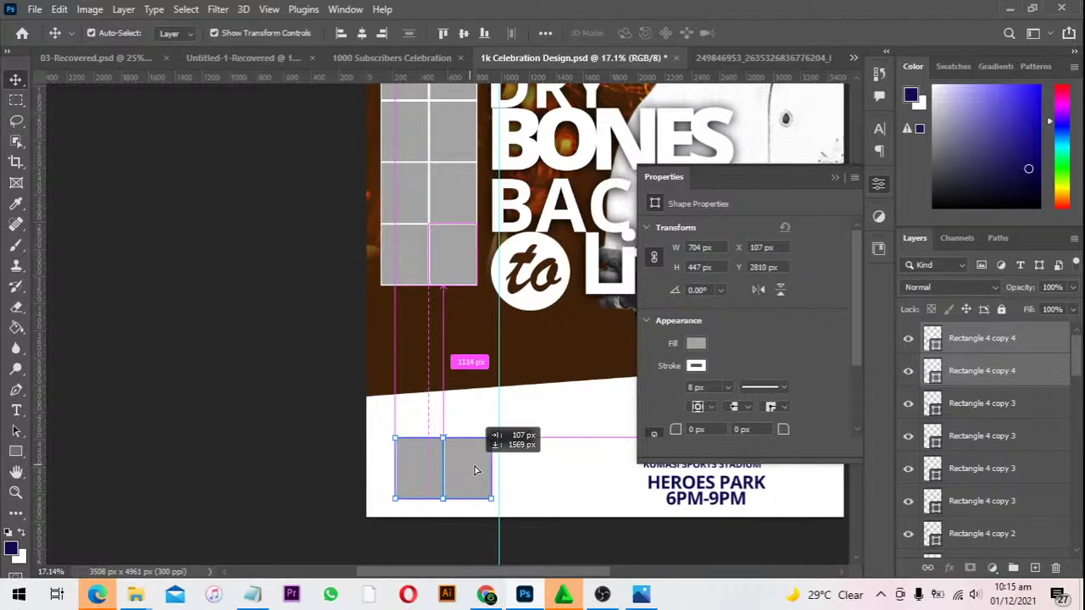
key("alt+Tab")
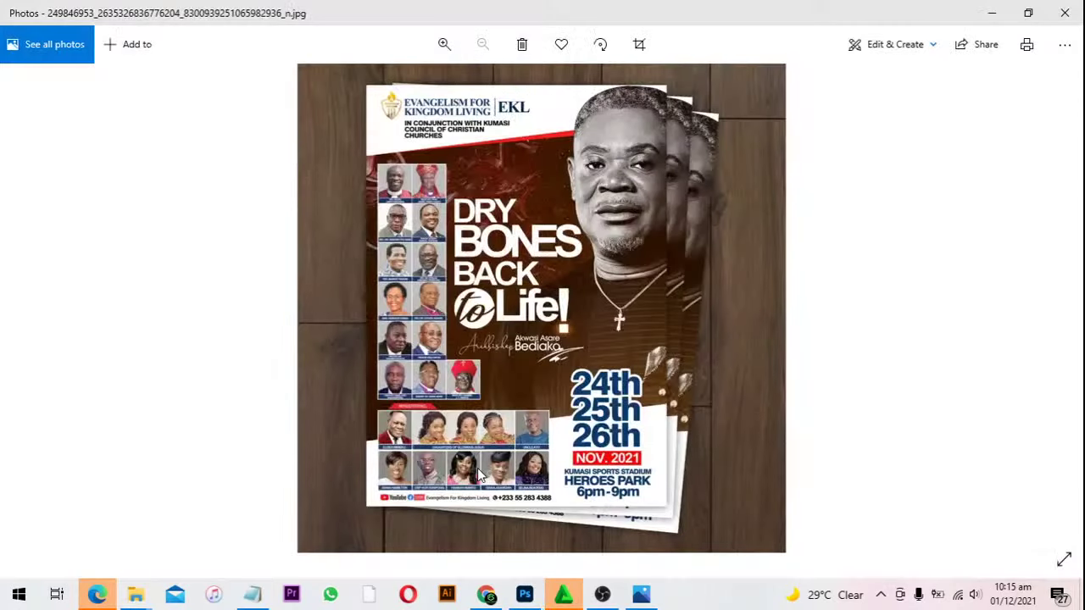
key("alt+Tab")
left_click_drag(475, 476, 473, 476)
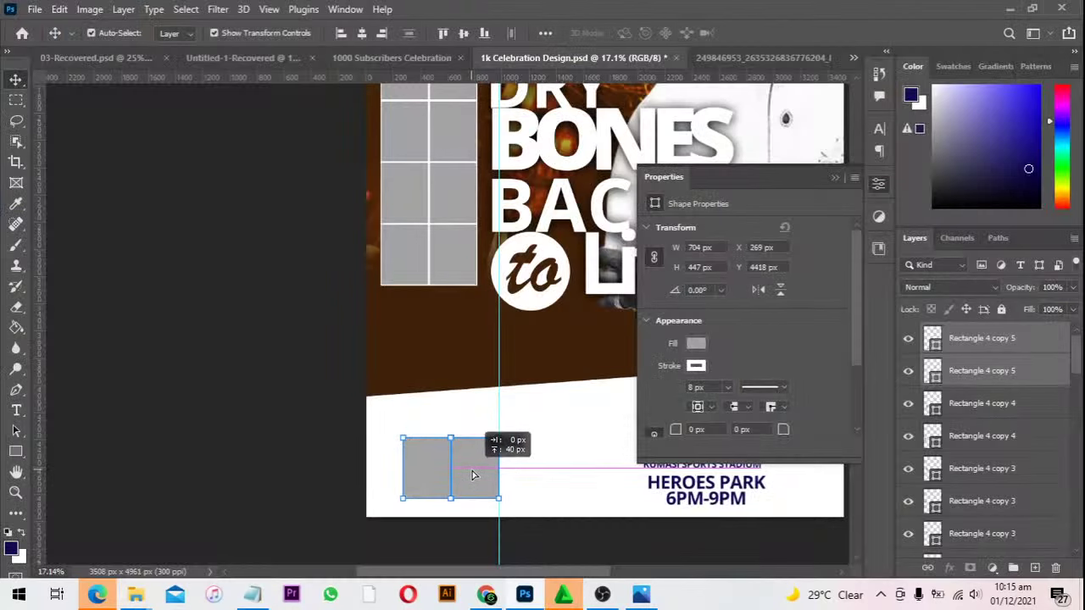
key("alt+Tab")
key("alt+Tab")
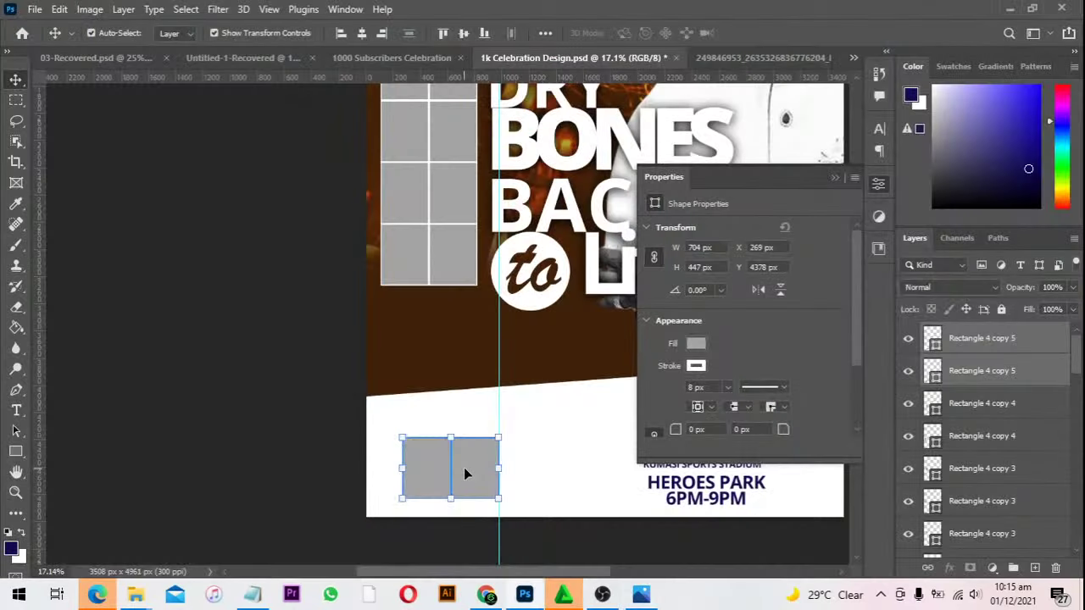
left_click_drag(470, 466, 471, 472)
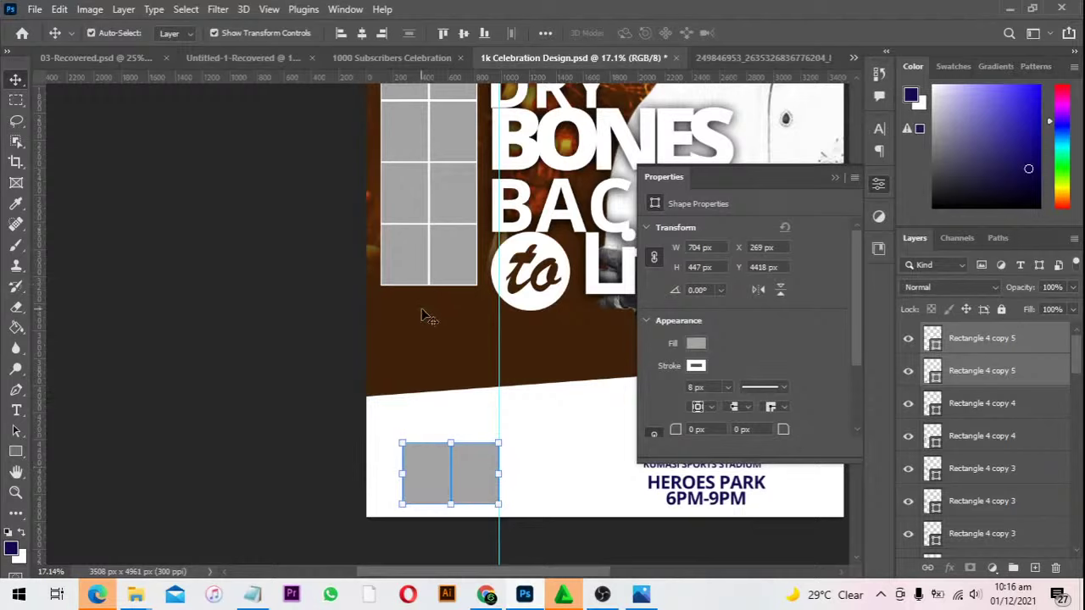
key("ctrl+z")
key("ctrl+z")
key("ctrl+z")
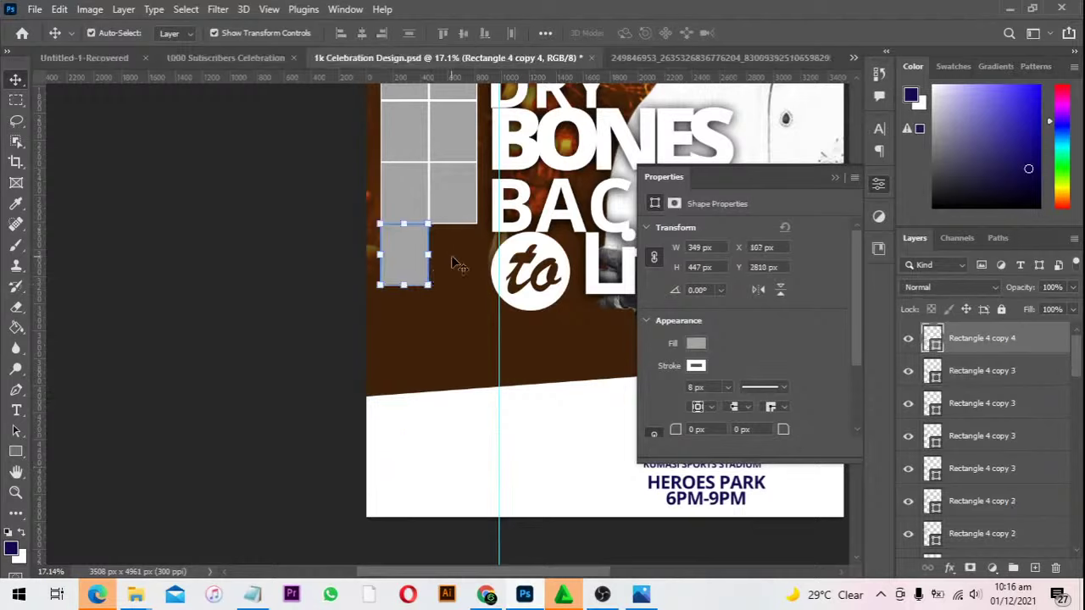
Duplicate the placeholder pair, nudge it down to Y 3901 px, and add the lower pair
mouse_move(404, 255)
left_mouse_down()
mouse_move(449, 256)
mouse_move(428, 463)
mouse_move(460, 404)
left_mouse_up()
left_click(409, 259, "shift")
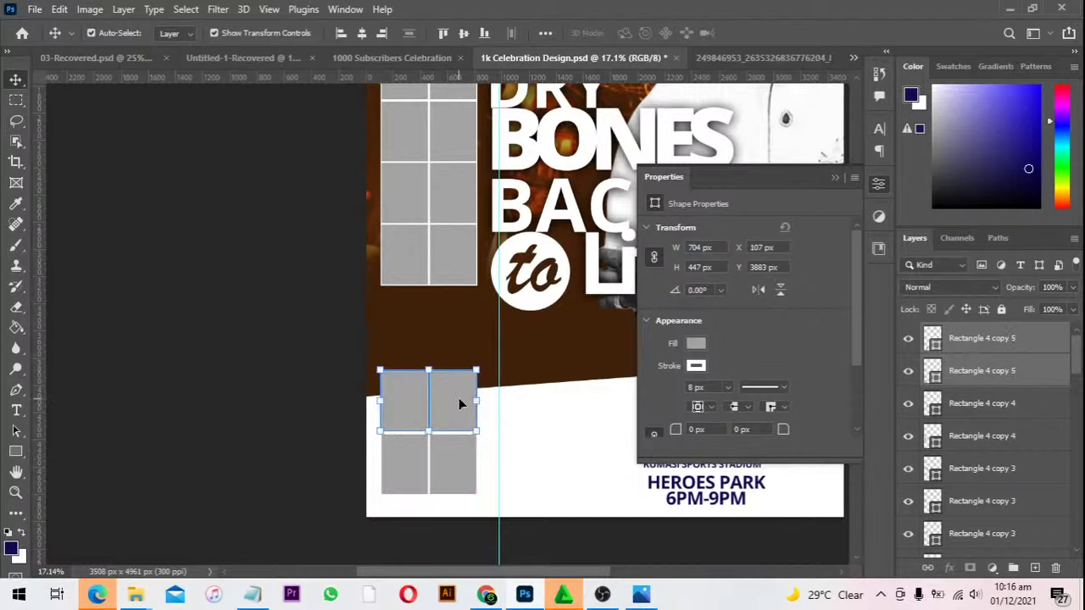
key("alt+Tab")
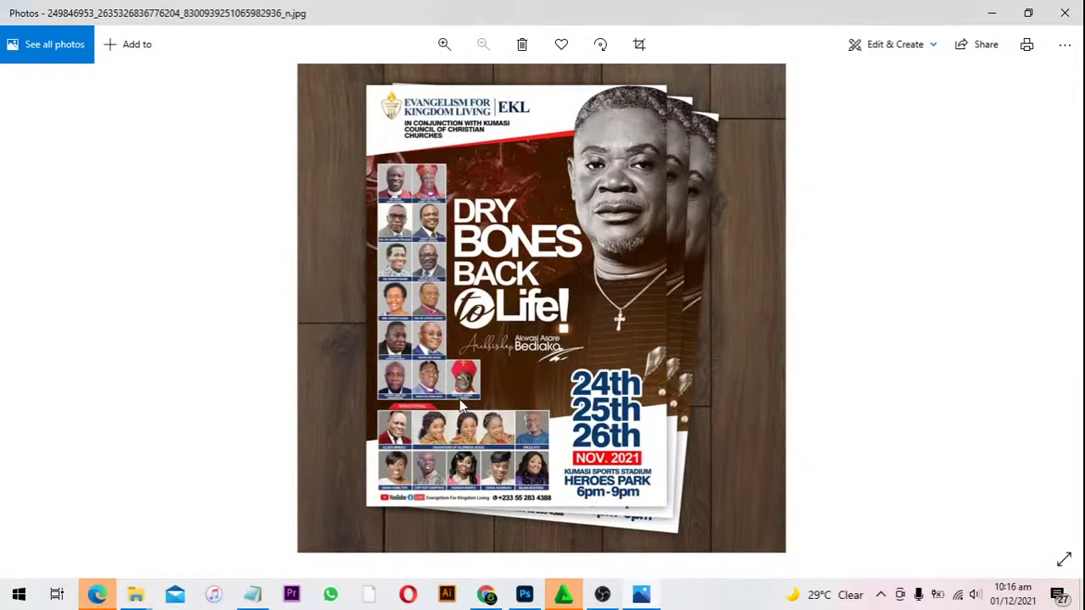
key("alt+Tab")
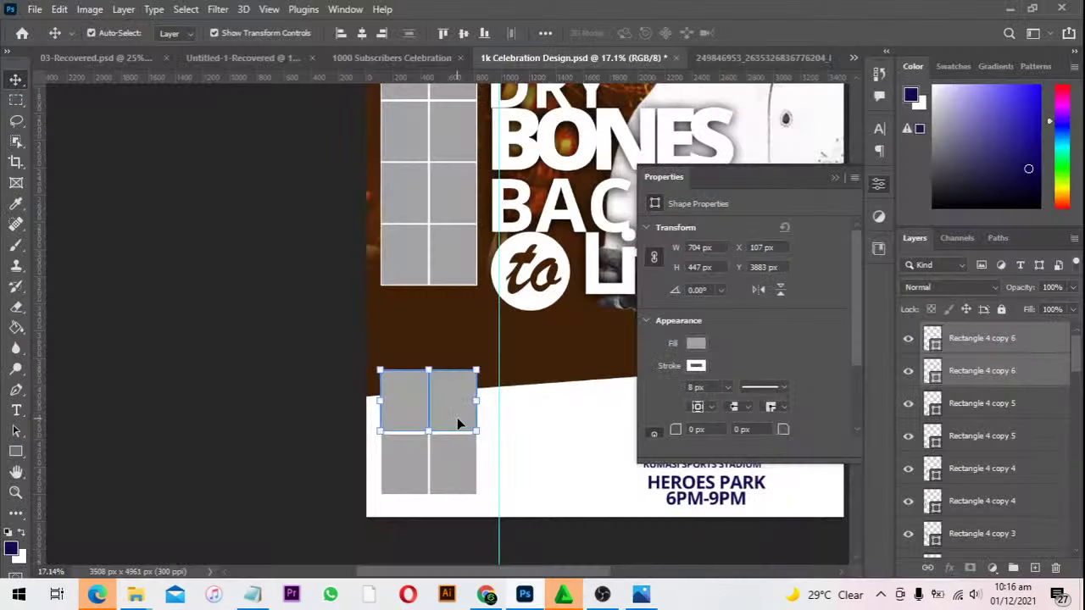
scroll(458, 424, "up", 3)
key("Down")
key("Down")
key("Down")
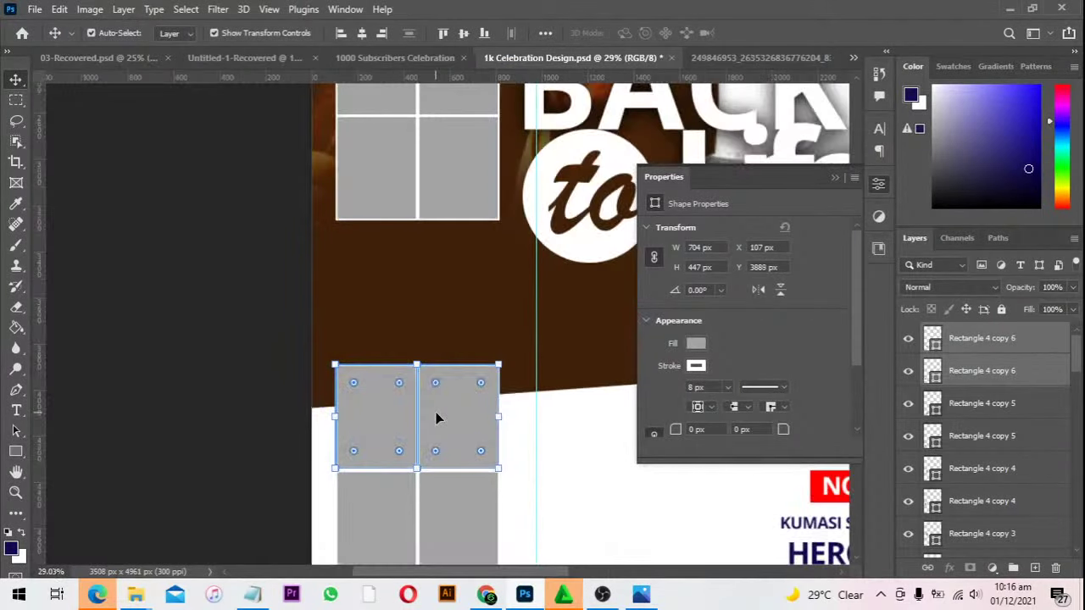
key("Down")
key("Down")
key("Down")
key("Down")
key("Down")
key("Down")
key("Down")
key("Down")
key("Down")
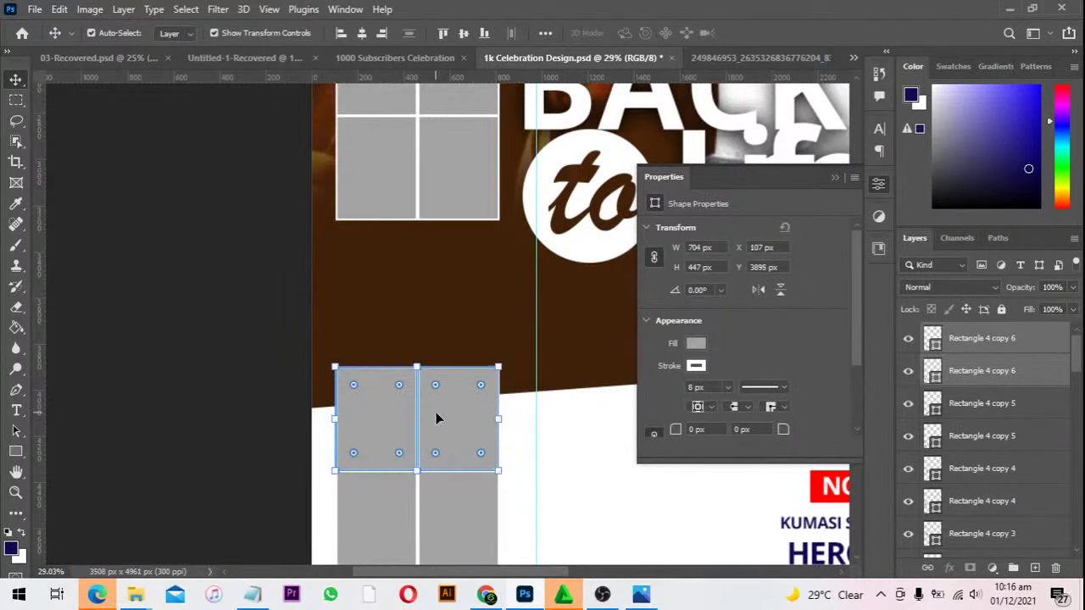
scroll(435, 418, "down", 2)
left_click(453, 412, "shift")
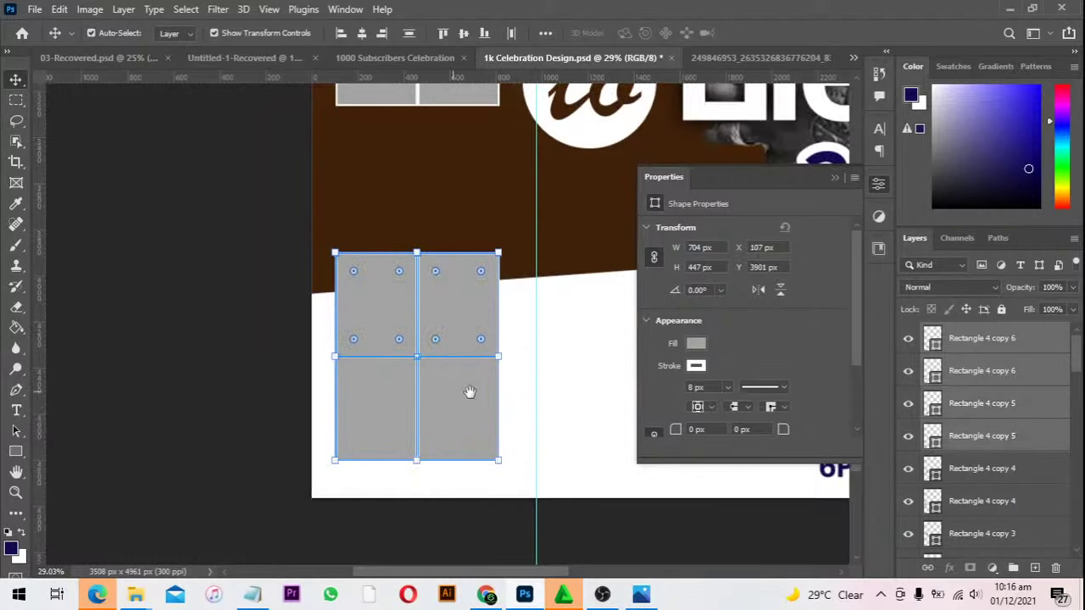
Extend the bottom 2×2 placeholder block to five columns with copies
left_click_drag(467, 393, 327, 395)
left_click_drag(346, 337, 486, 346)
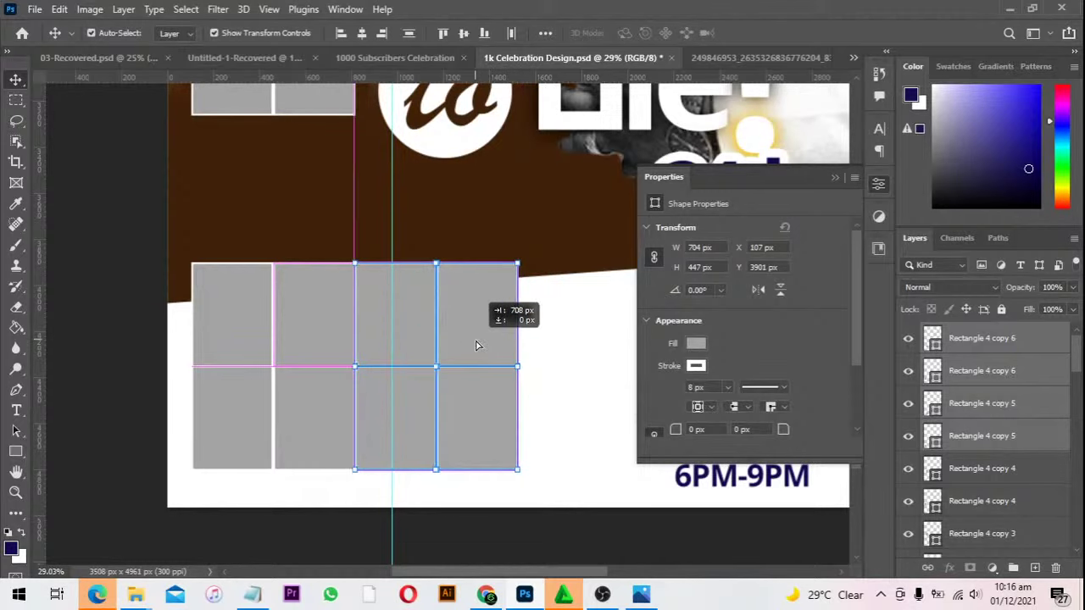
left_click_drag(486, 346, 332, 356)
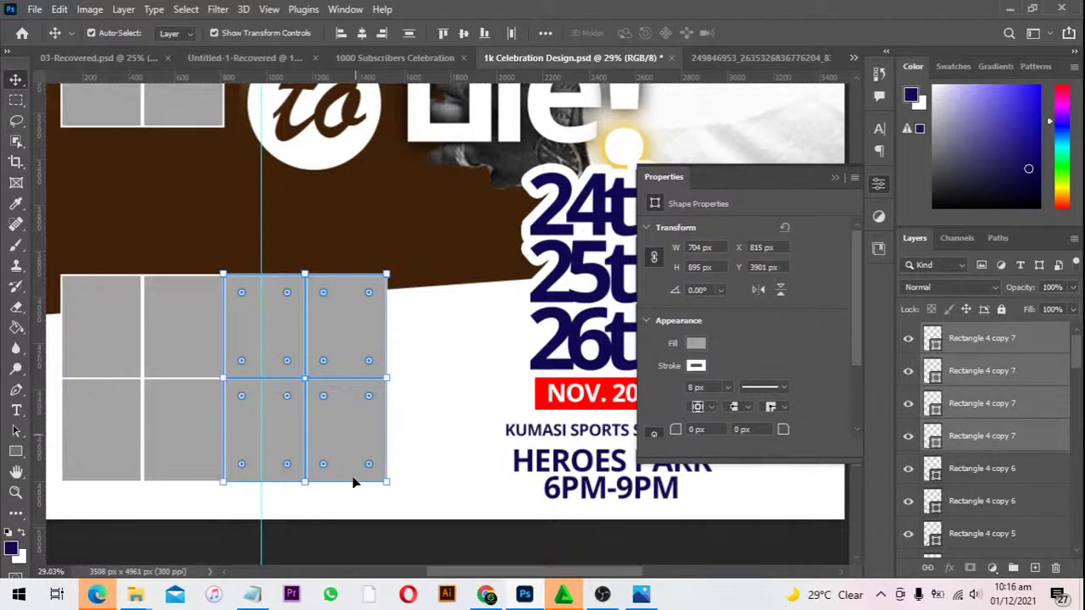
left_click_drag(348, 424, 433, 421)
Add an extra placeholder cell below the left grid
scroll(260, 429, "up", 3)
scroll(376, 460, "left", 2)
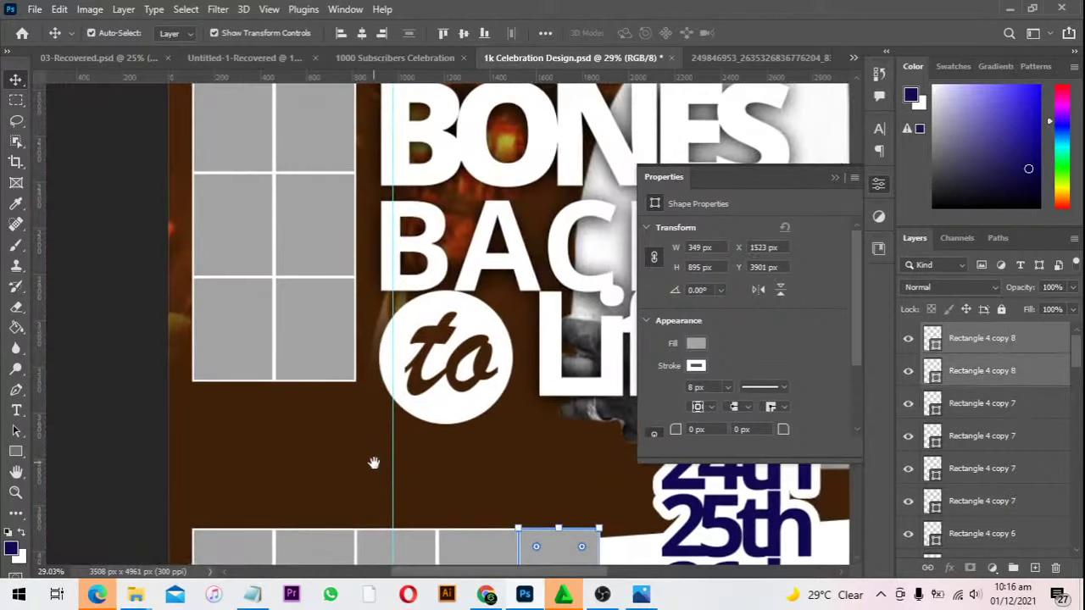
mouse_move(236, 339)
left_mouse_down()
mouse_move(239, 448)
mouse_move(283, 450)
left_mouse_up()
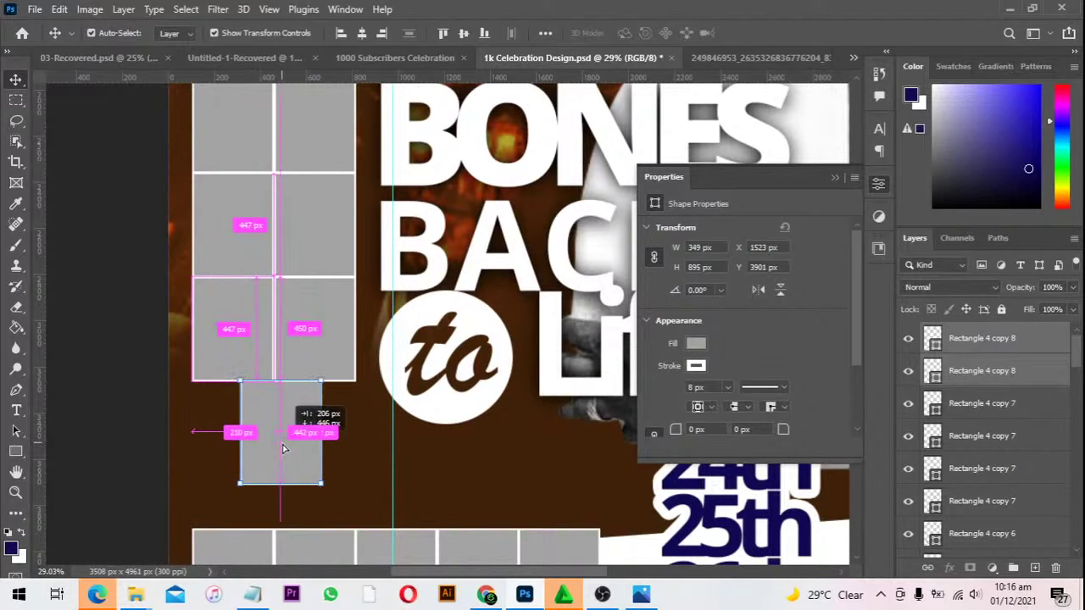
left_click_drag(284, 450, 278, 449)
left_click(145, 403)
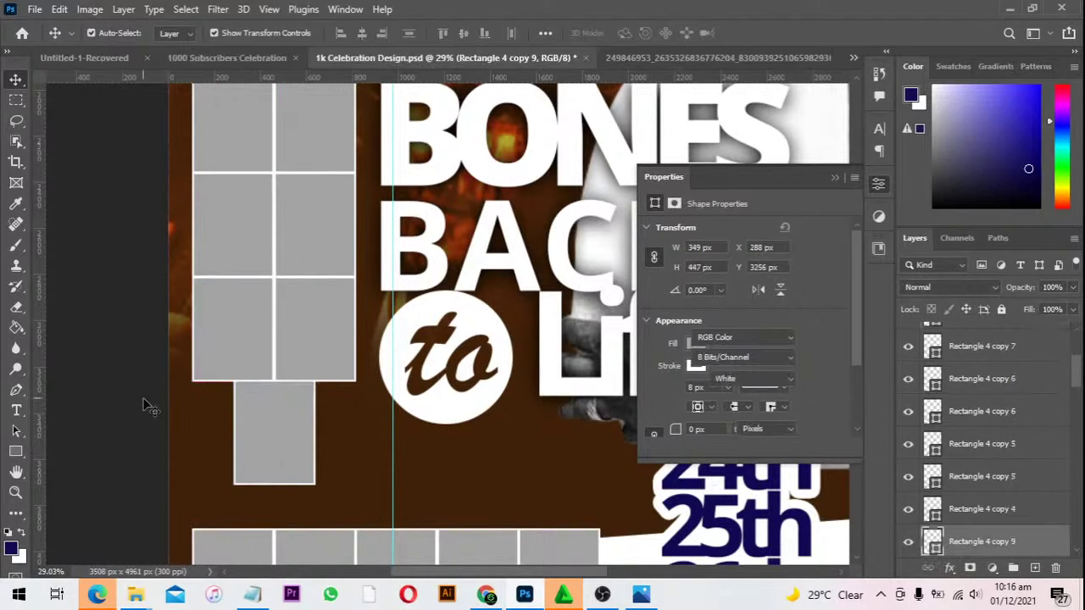
Review the grid, select the bottom grid's top-left placeholder, and view the reference flyer
scroll(144, 400, "up", 2)
scroll(144, 400, "down", 1)
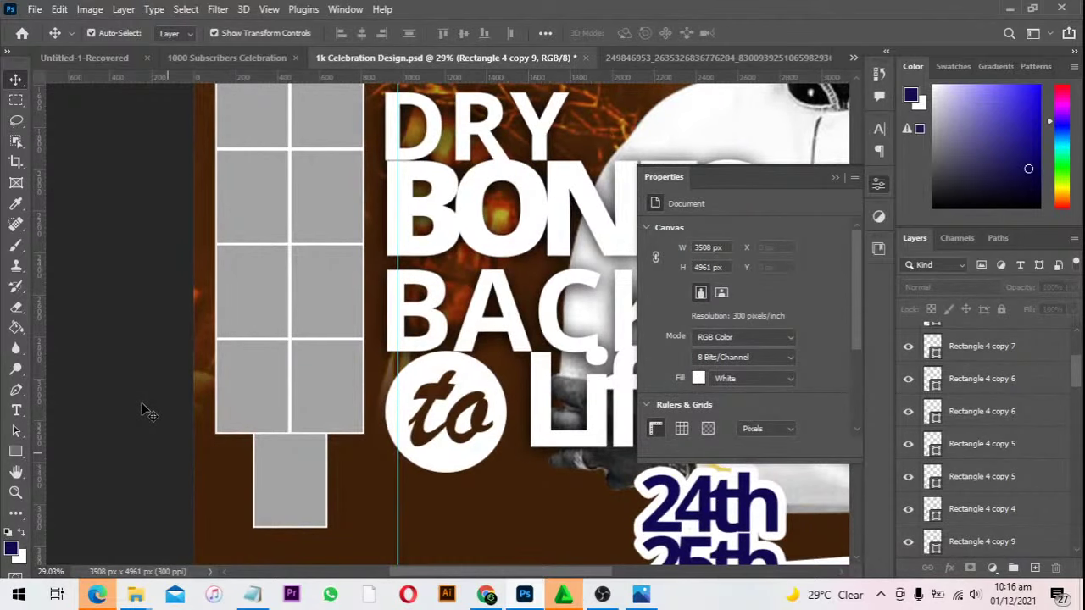
scroll(145, 412, "down", 3)
scroll(366, 395, "down", 1)
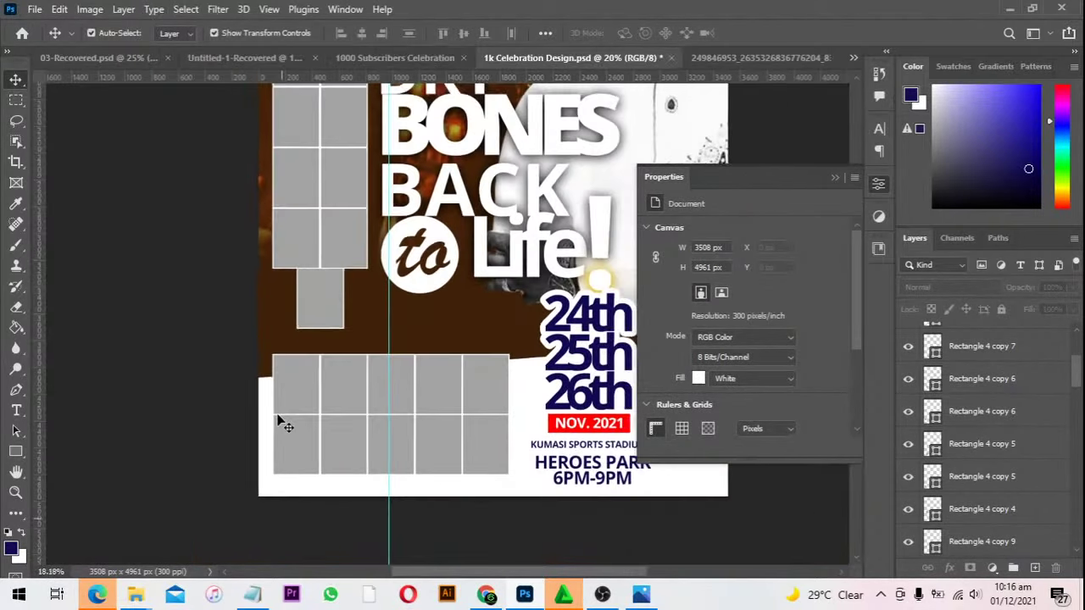
scroll(322, 434, "up", 3)
scroll(322, 434, "up", 2)
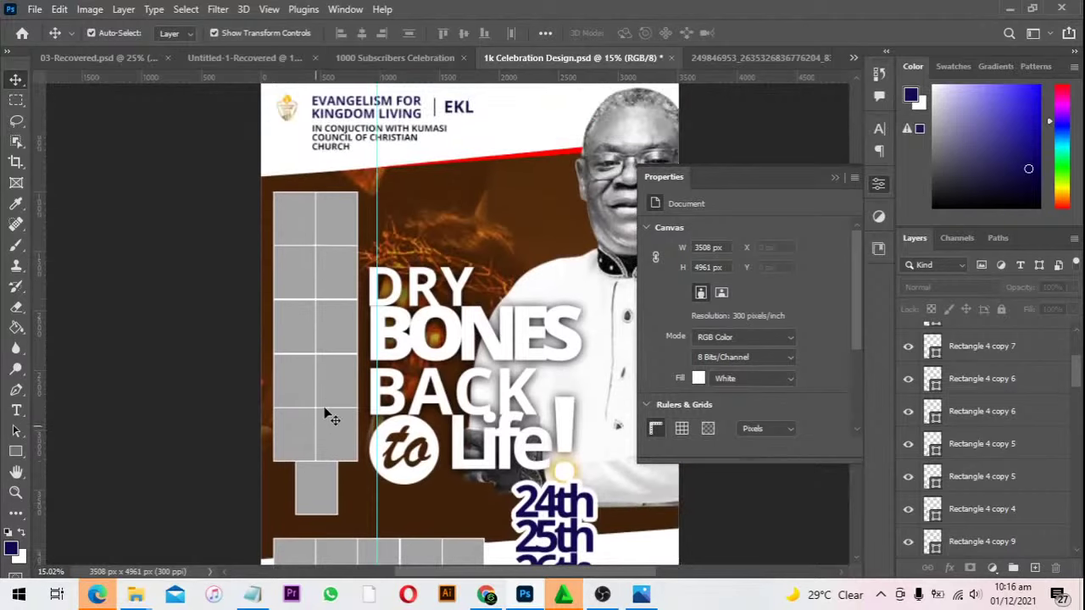
left_click(301, 223)
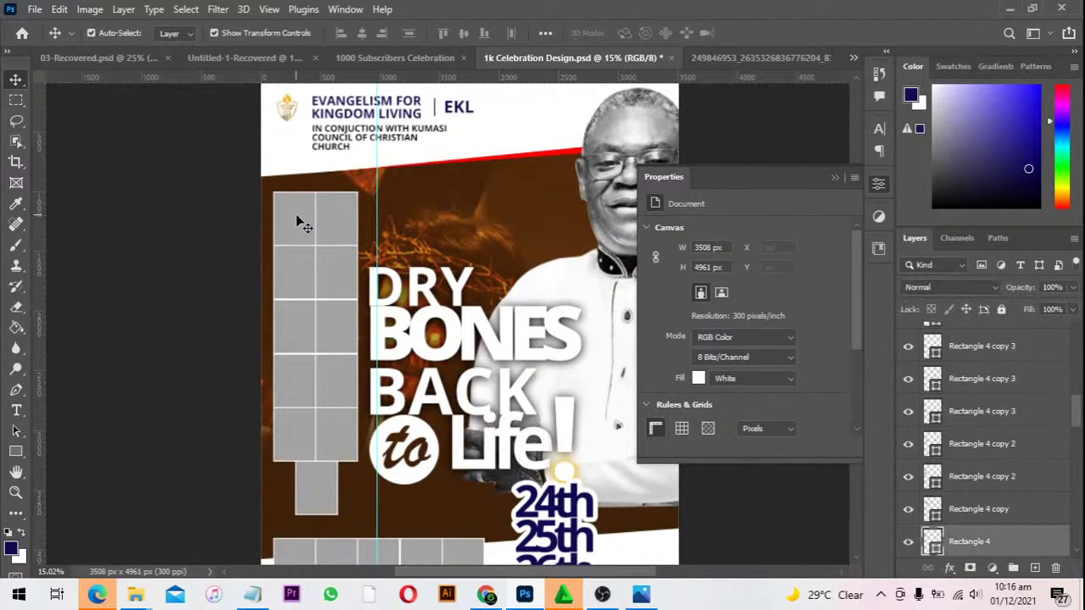
scroll(295, 182, "down", 1)
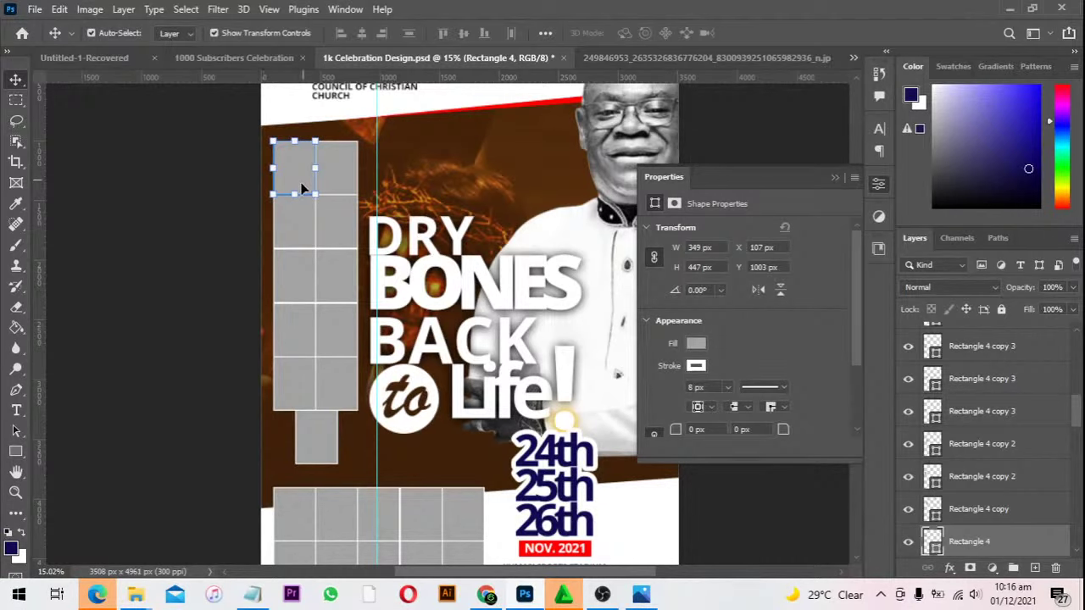
scroll(346, 416, "down", 1)
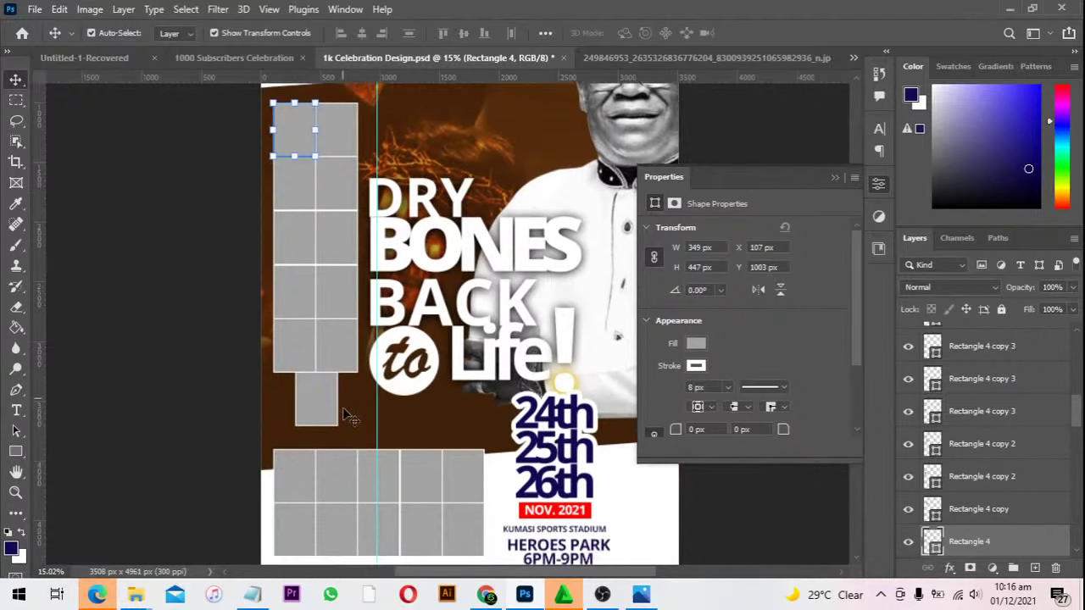
scroll(313, 419, "down", 1)
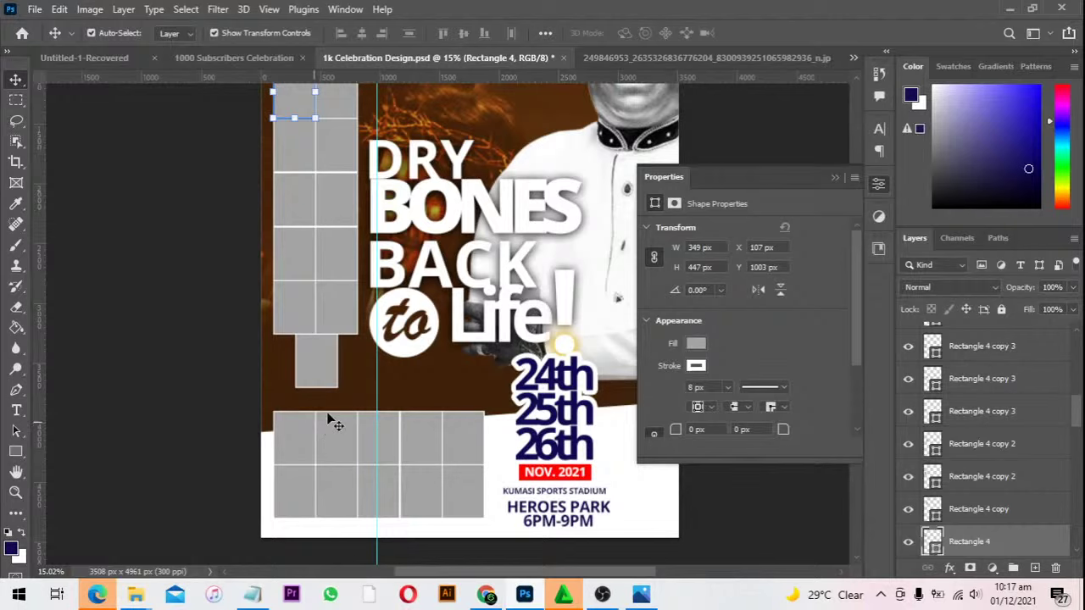
left_click(328, 415)
scroll(545, 378, "down", 2)
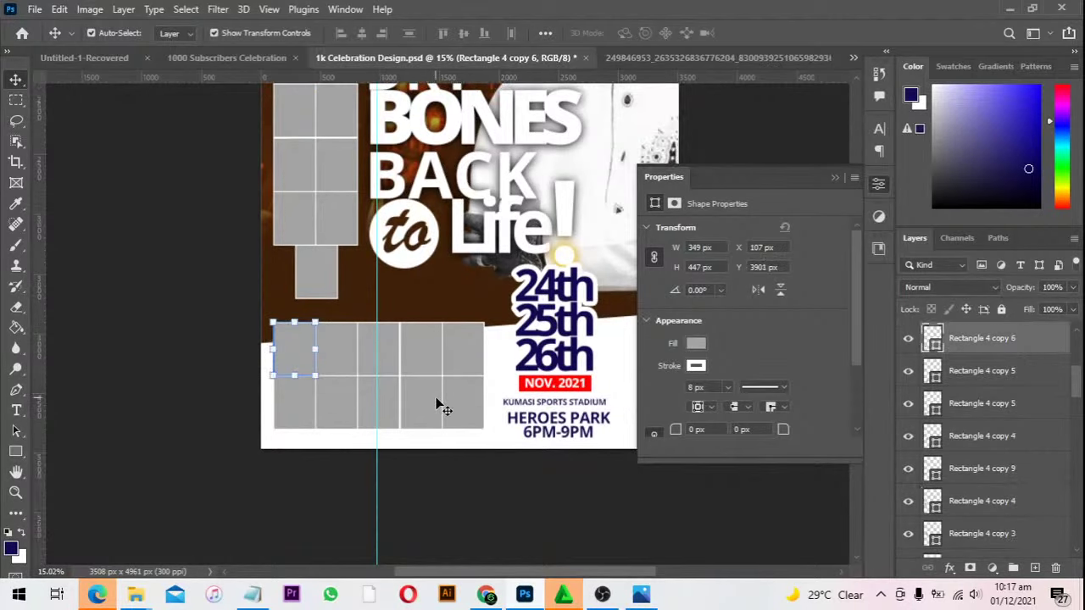
key("alt+Tab")
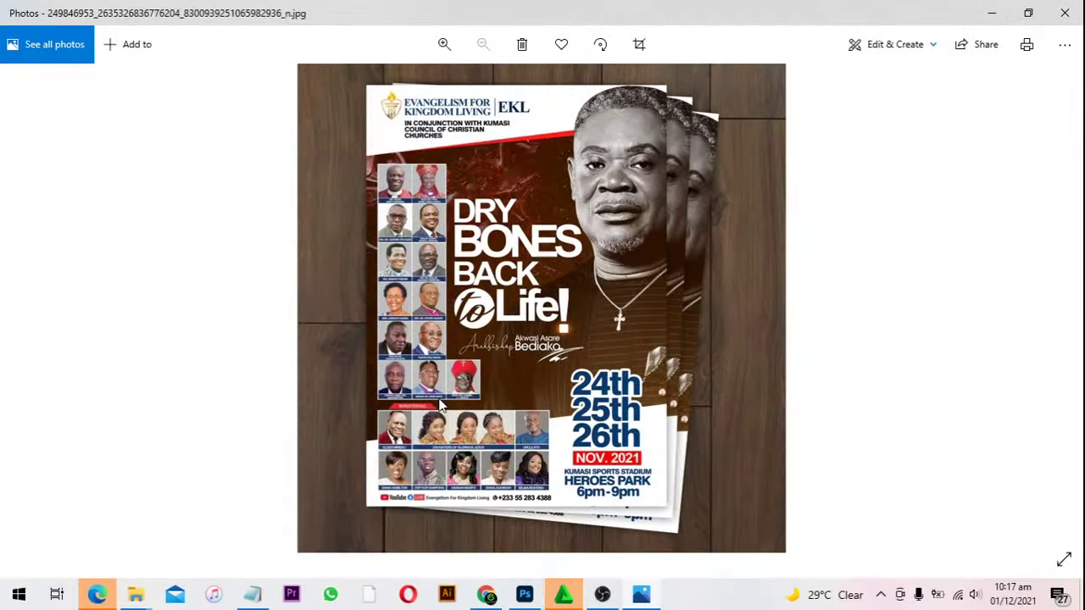
Bring up the reference flyer in Photos and pan to its ministers' photo grid
left_click(120, 527)
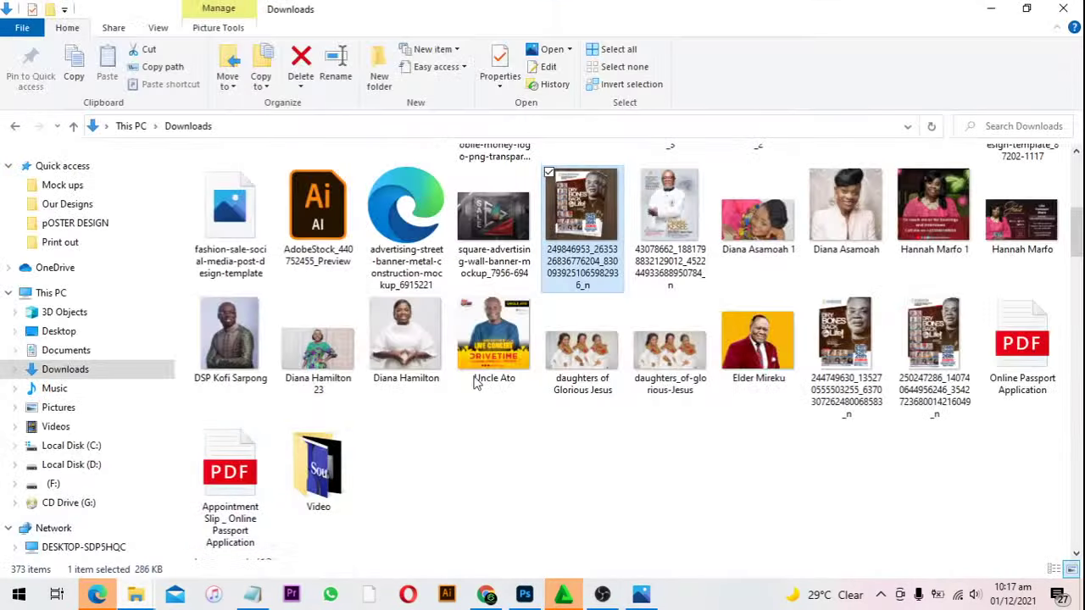
left_click(488, 596)
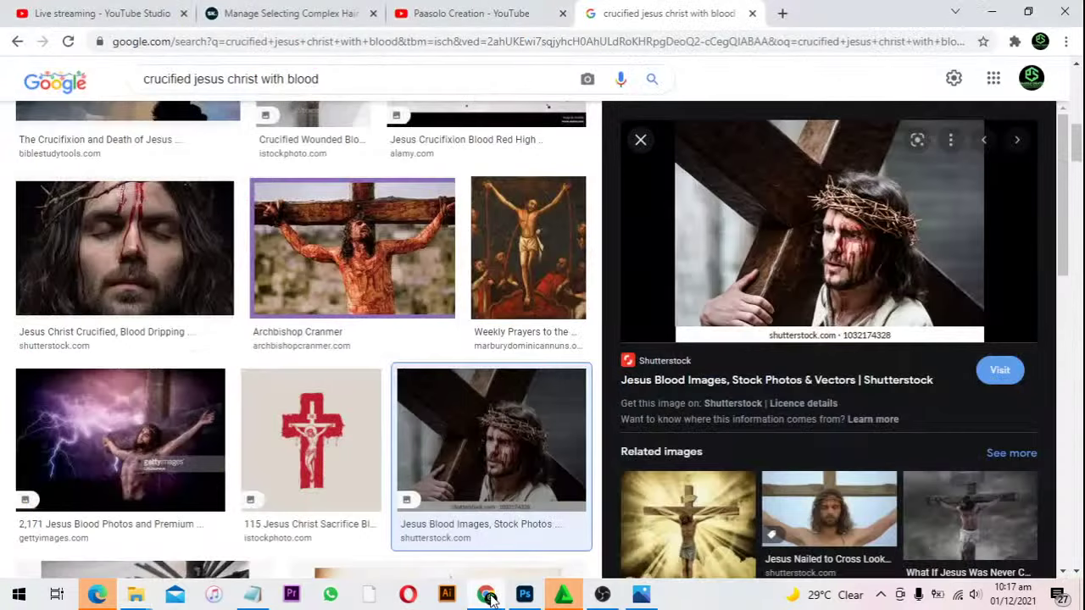
left_click(487, 596)
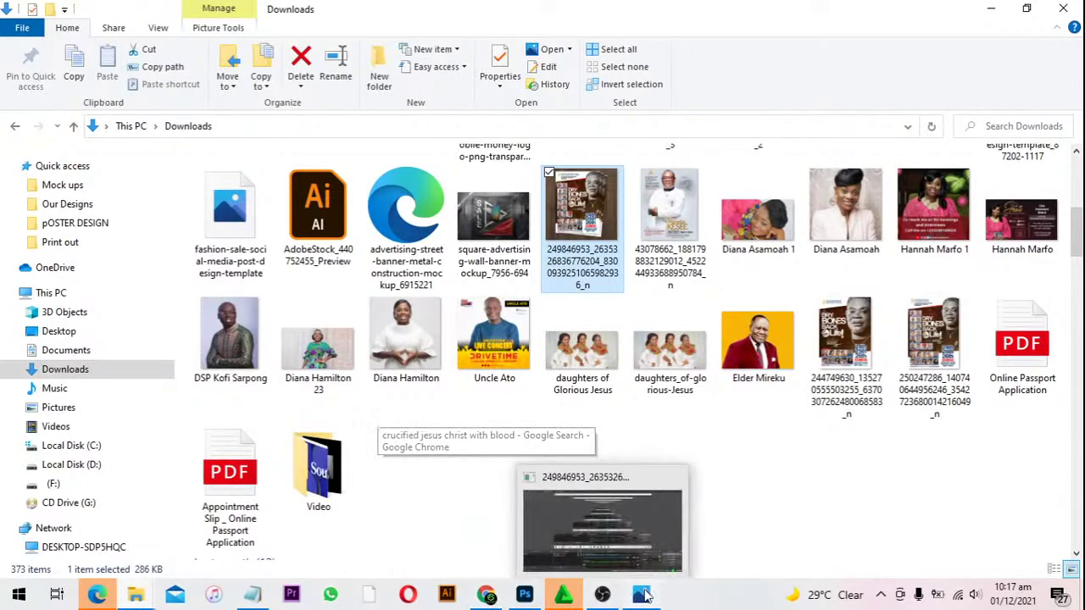
left_click(645, 595)
scroll(499, 483, "up", 2)
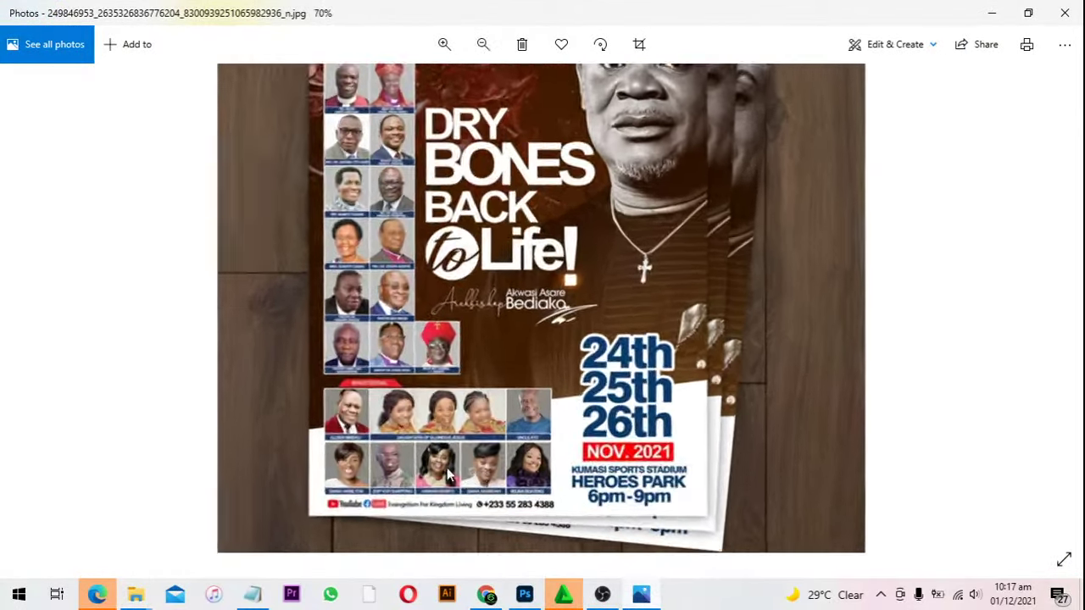
scroll(498, 483, "up", 2)
left_click_drag(390, 478, 449, 428)
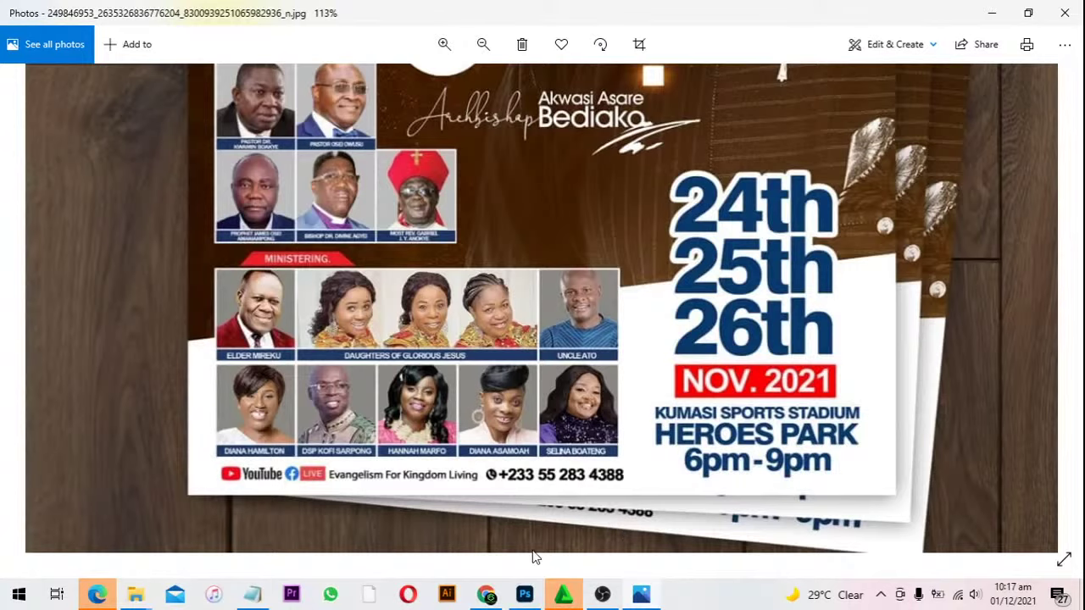
Switch between the reference flyer and the Downloads folder's speaker portraits
key("alt+Tab")
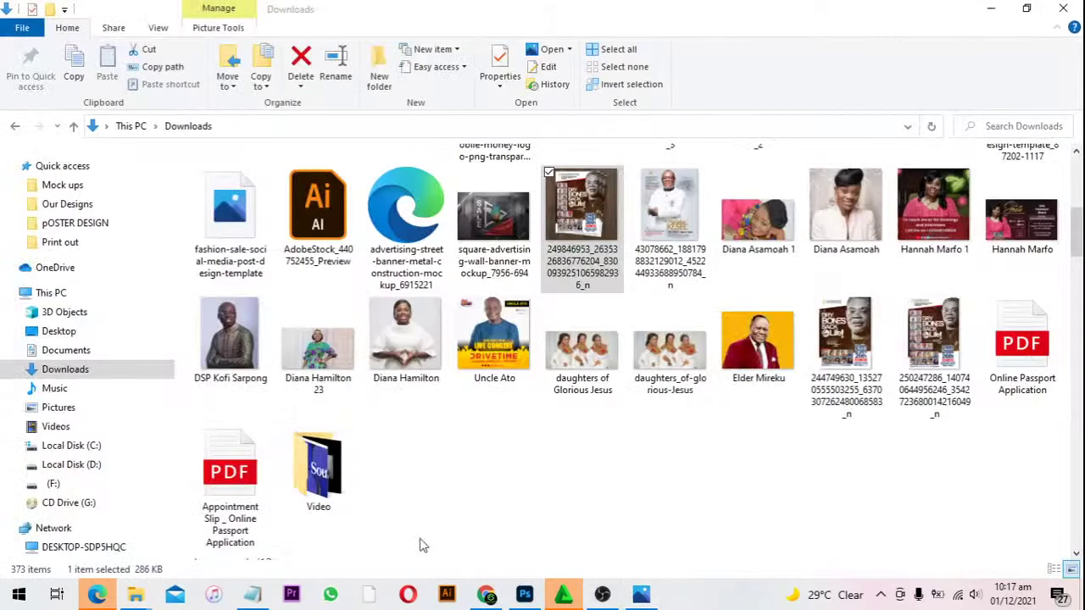
key("alt+Tab")
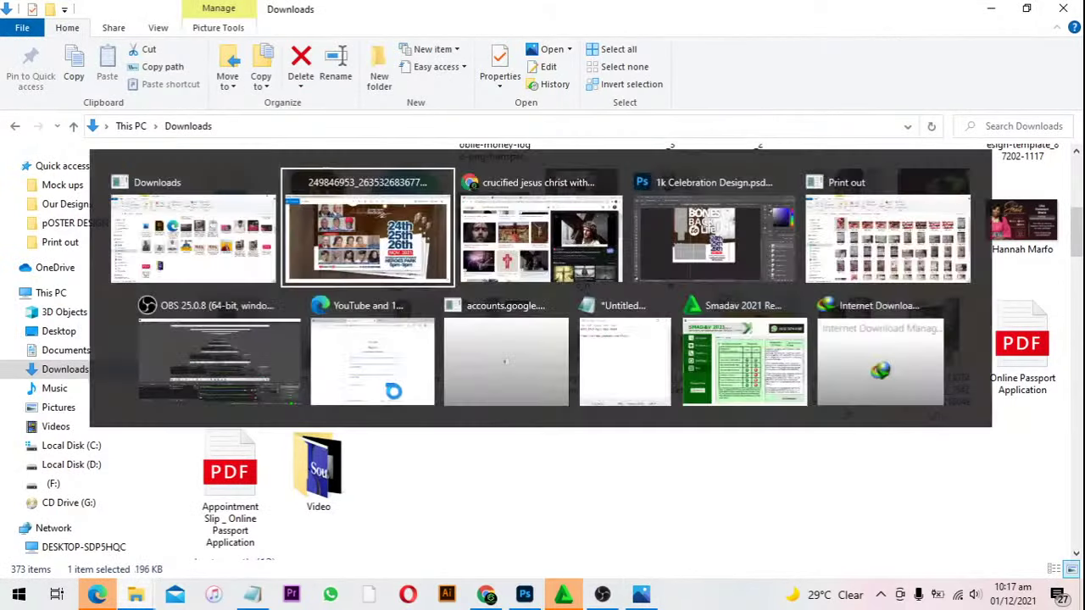
key("alt+Tab")
key("alt+Tab")
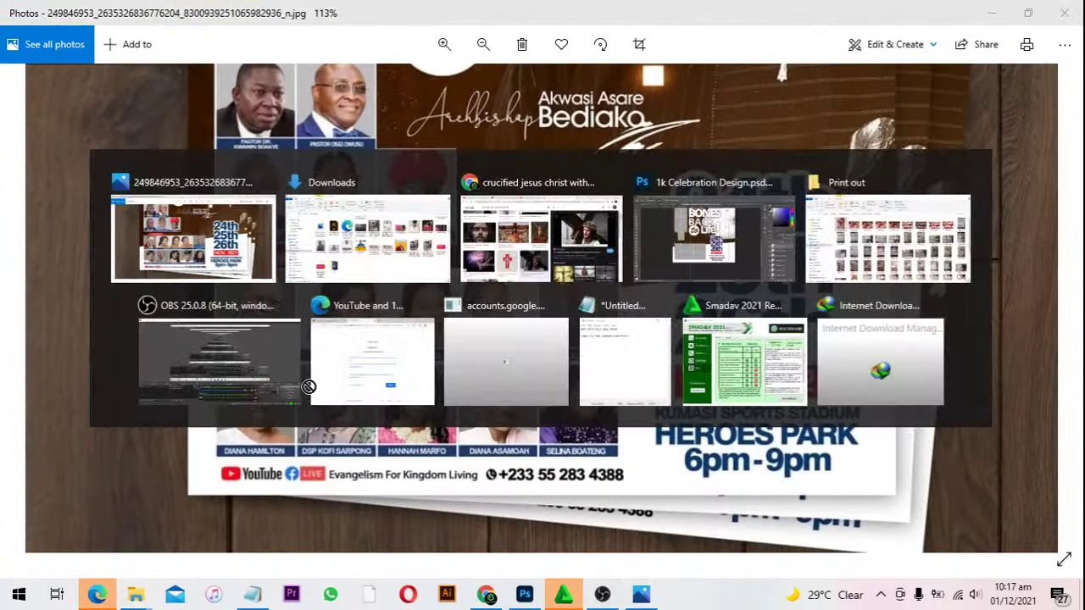
key("alt+Tab")
key("alt+Tab")
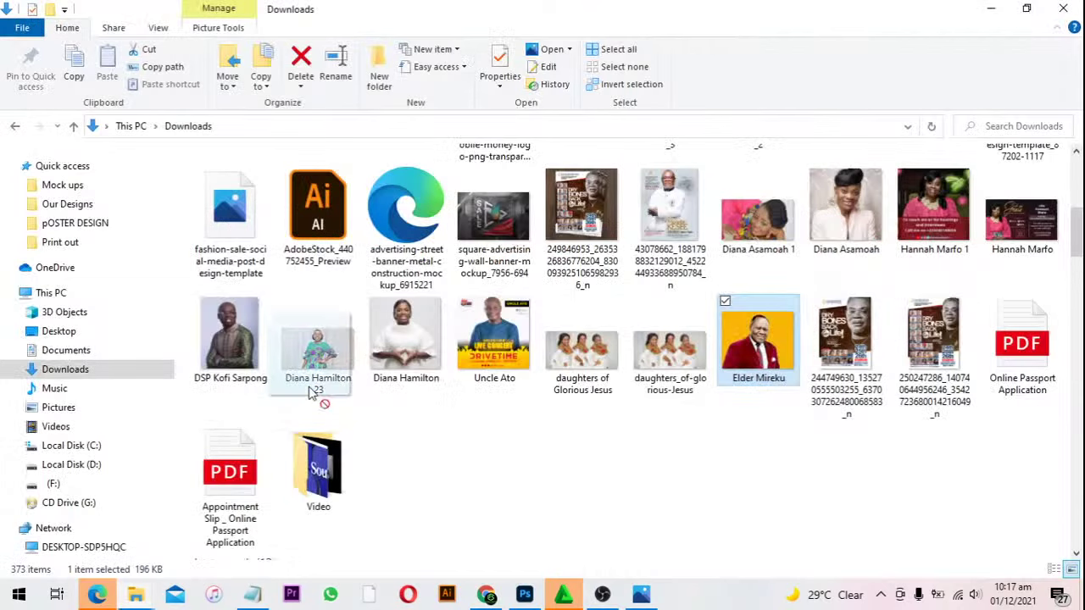
key("alt+Tab")
key("alt+Tab")
key("alt+Tab")
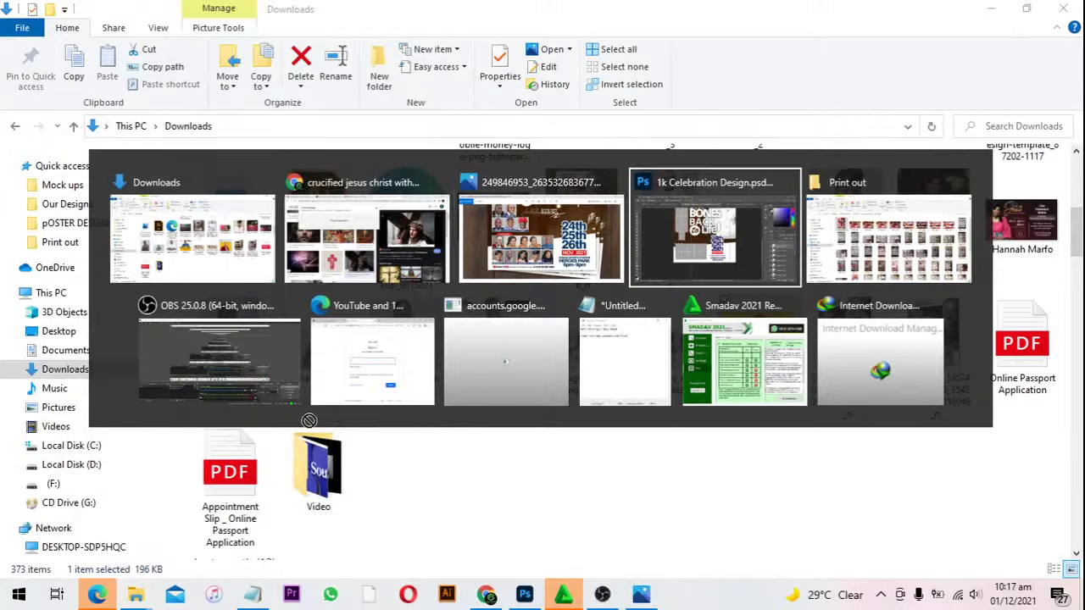
Paste the Elder Mireku photo and scale it down over the bottom grid's first placeholder
key("ctrl+v")
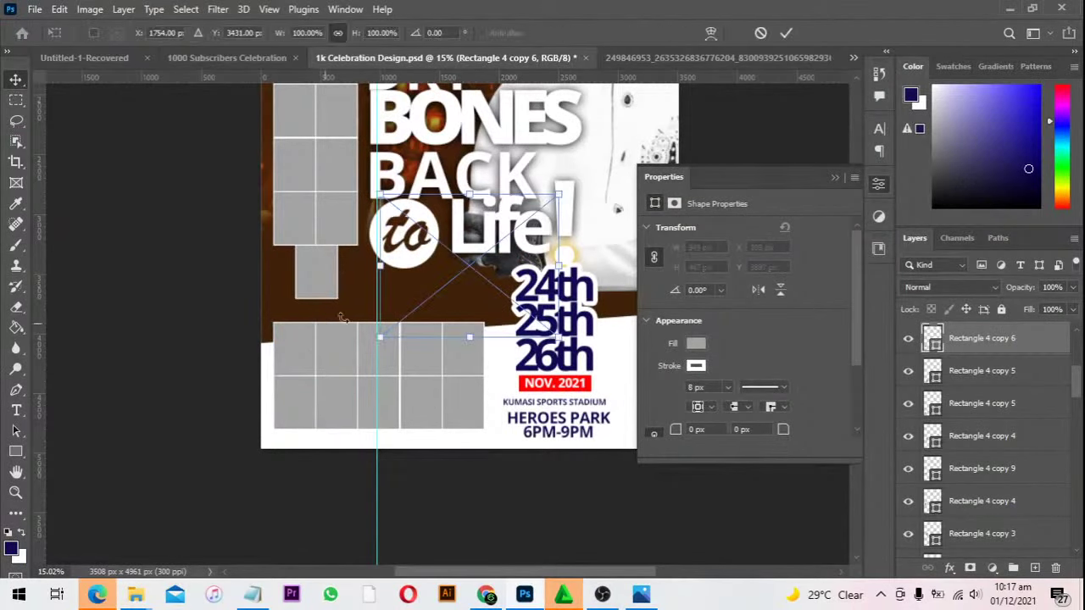
mouse_move(500, 254)
left_mouse_down()
mouse_move(322, 341)
mouse_move(321, 350)
left_mouse_up()
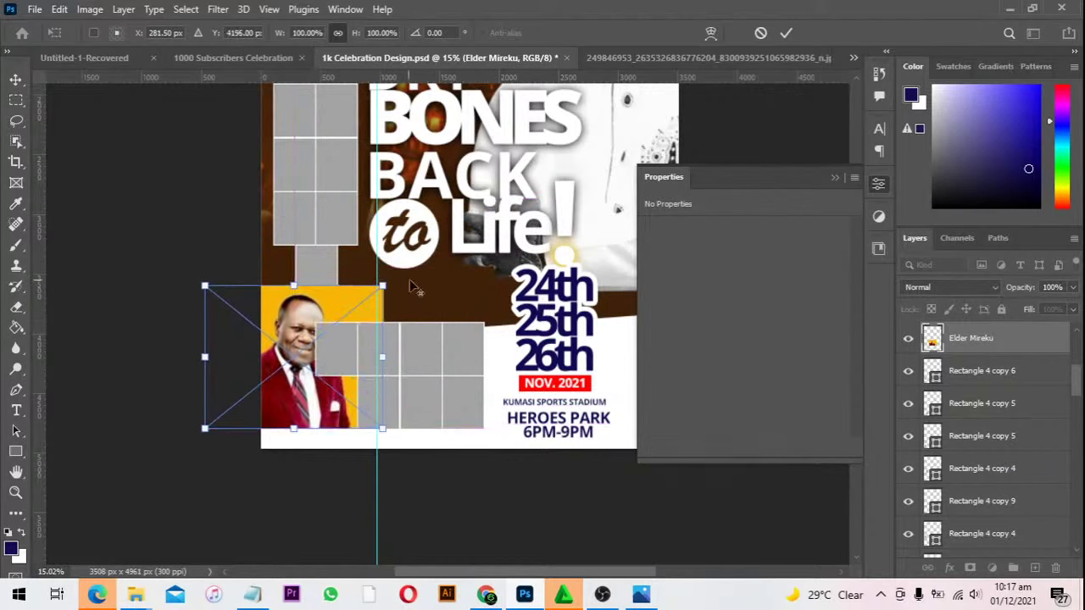
left_click_drag(382, 286, 346, 316)
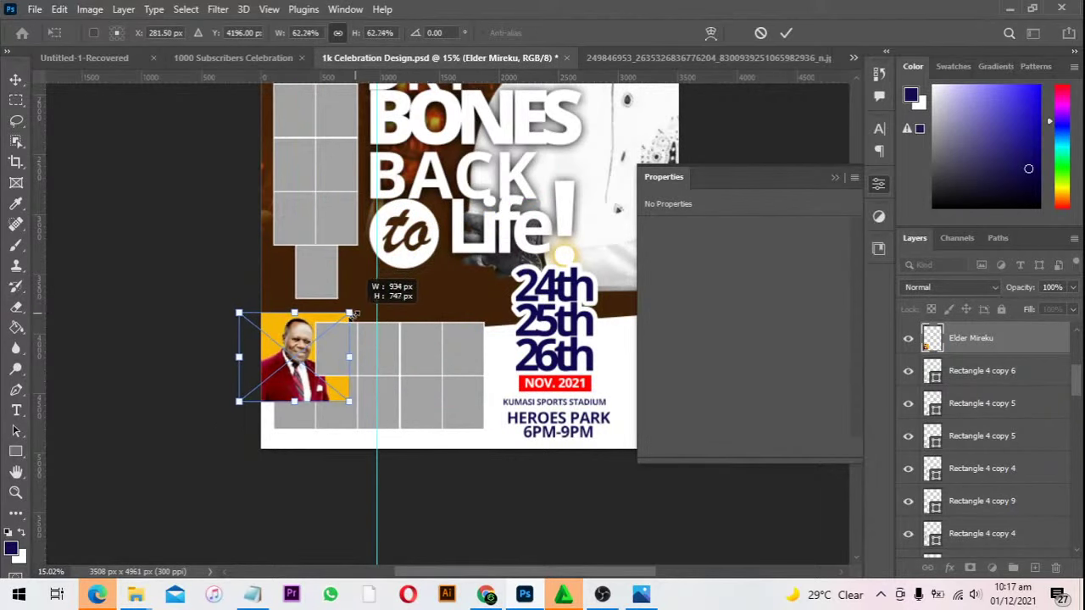
key("Return")
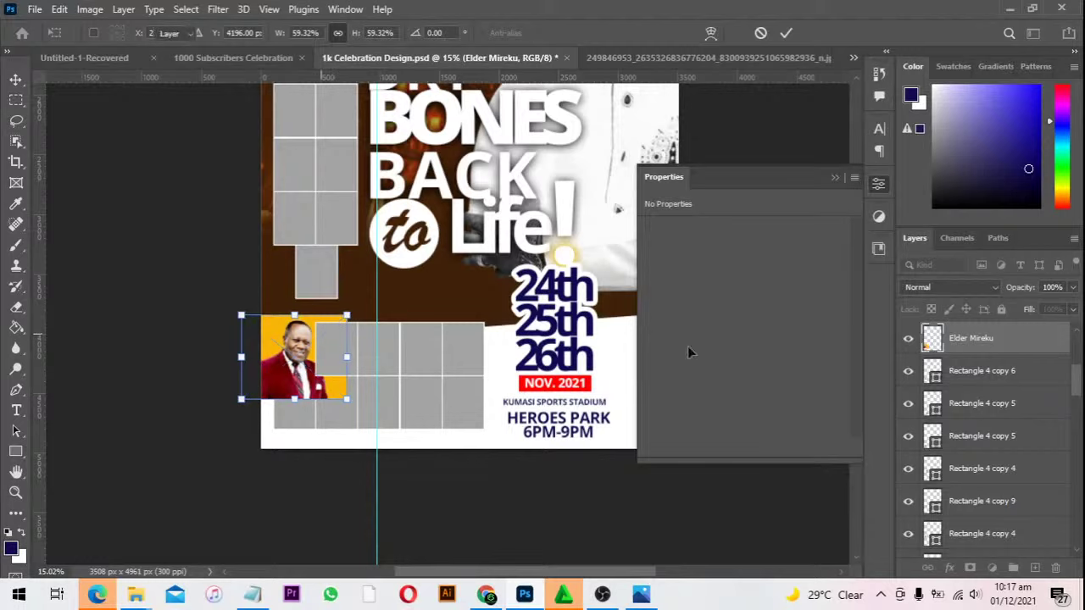
Clip the photo into the first gray placeholder and shift it down to fit
right_click(982, 339)
left_click(846, 396)
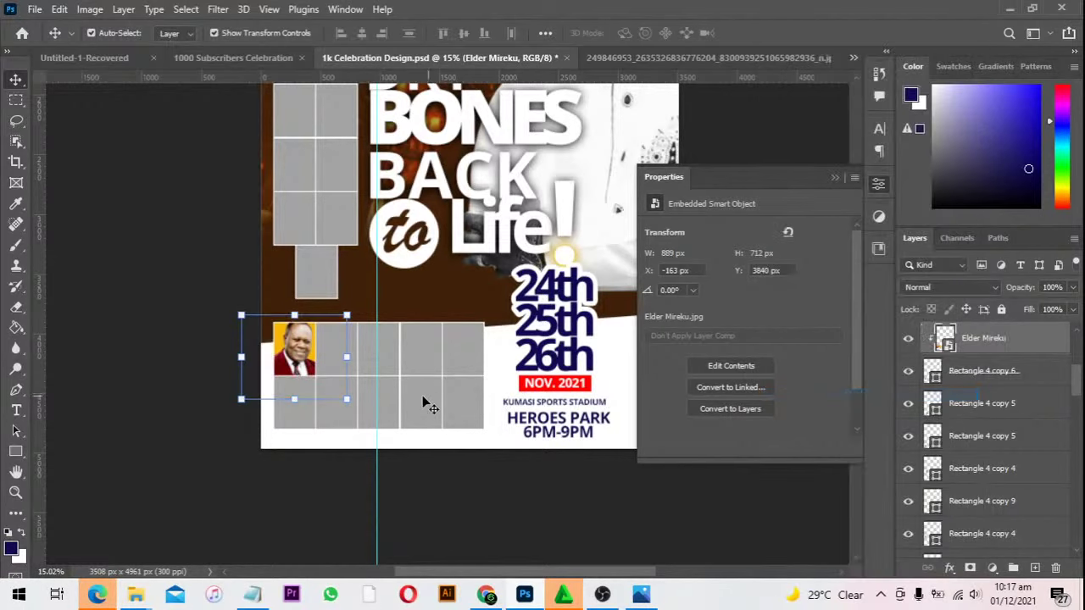
scroll(407, 373, "up", 2)
scroll(372, 332, "up", 2)
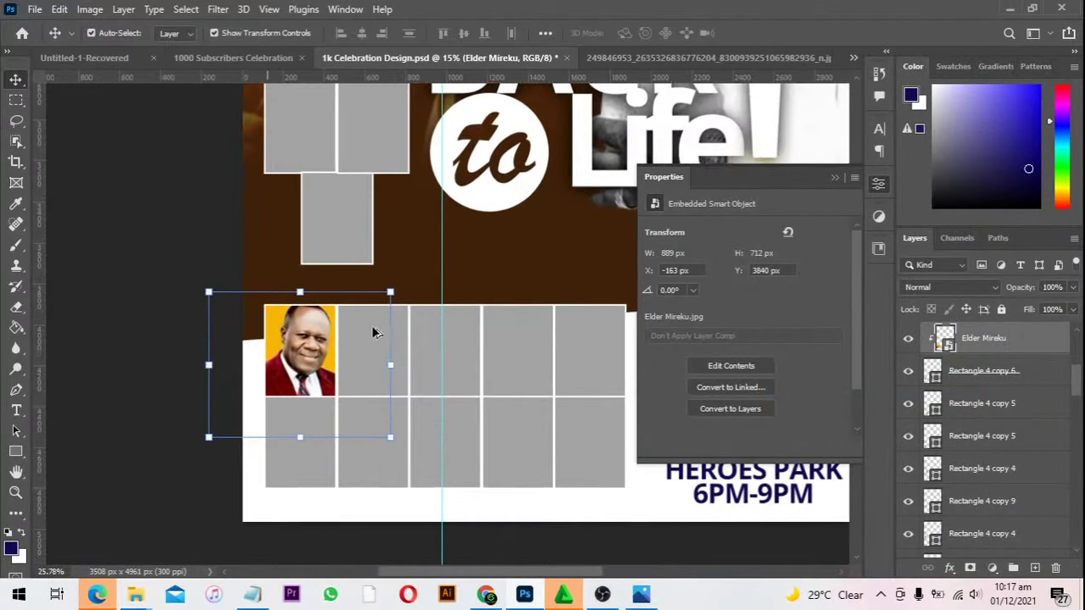
left_click_drag(358, 314, 312, 346)
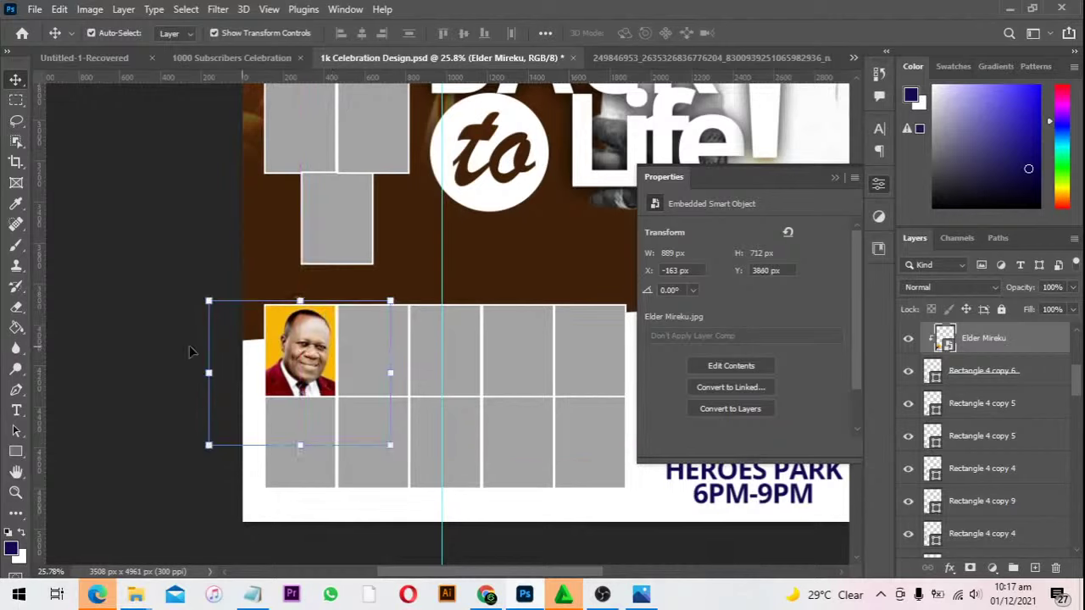
key("alt+Tab")
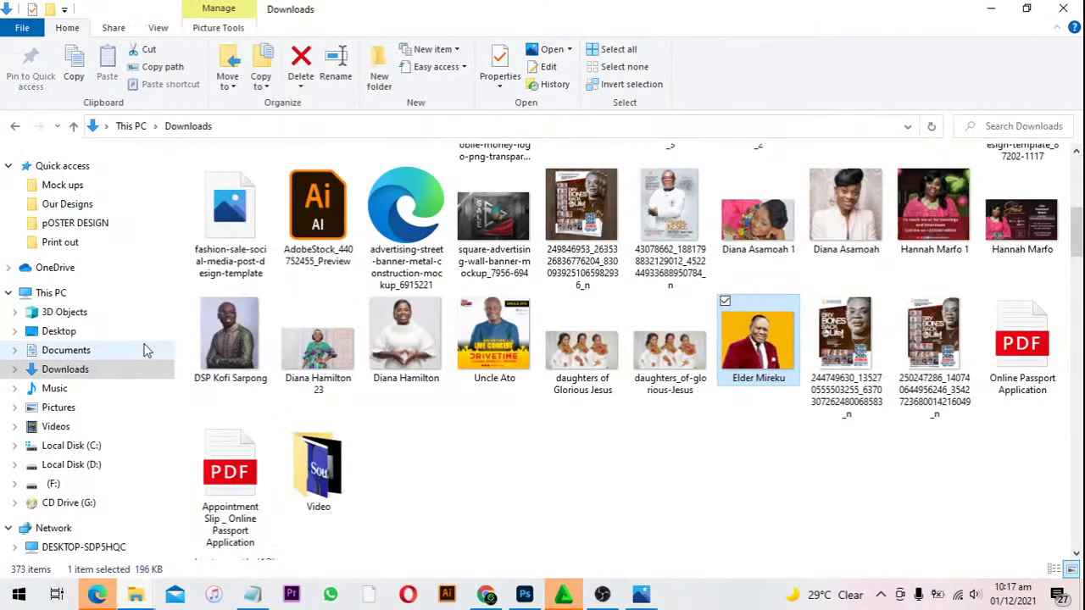
Compare with the reference flyer and select the 'daughters of Glorious Jesus' photo in Downloads
key("alt+Tab")
key("alt+Tab")
key("alt+Tab")
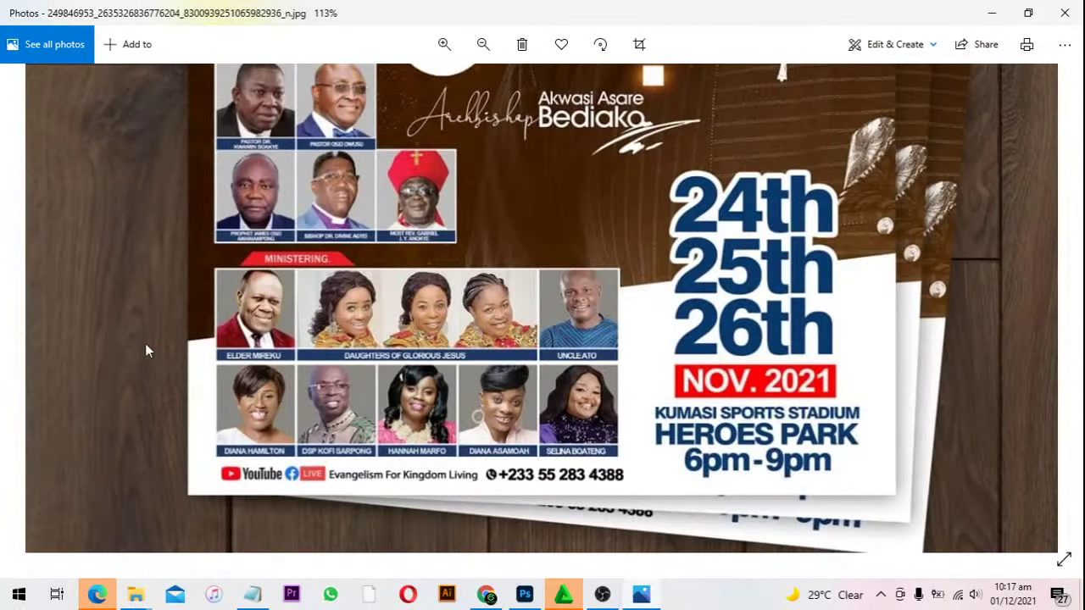
key("alt+Tab")
key("alt+Tab")
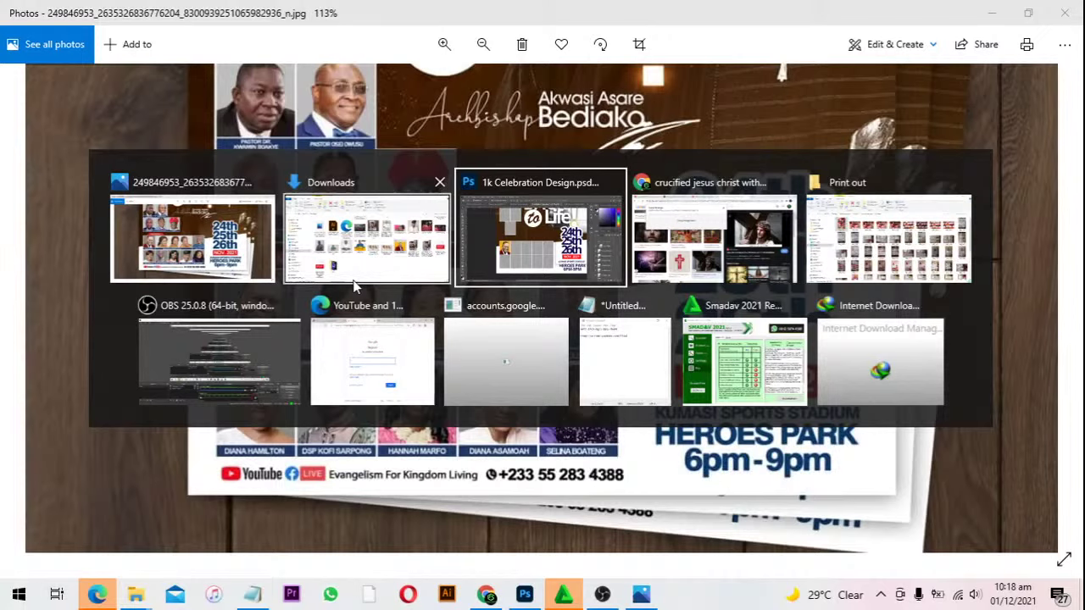
key("alt+Tab")
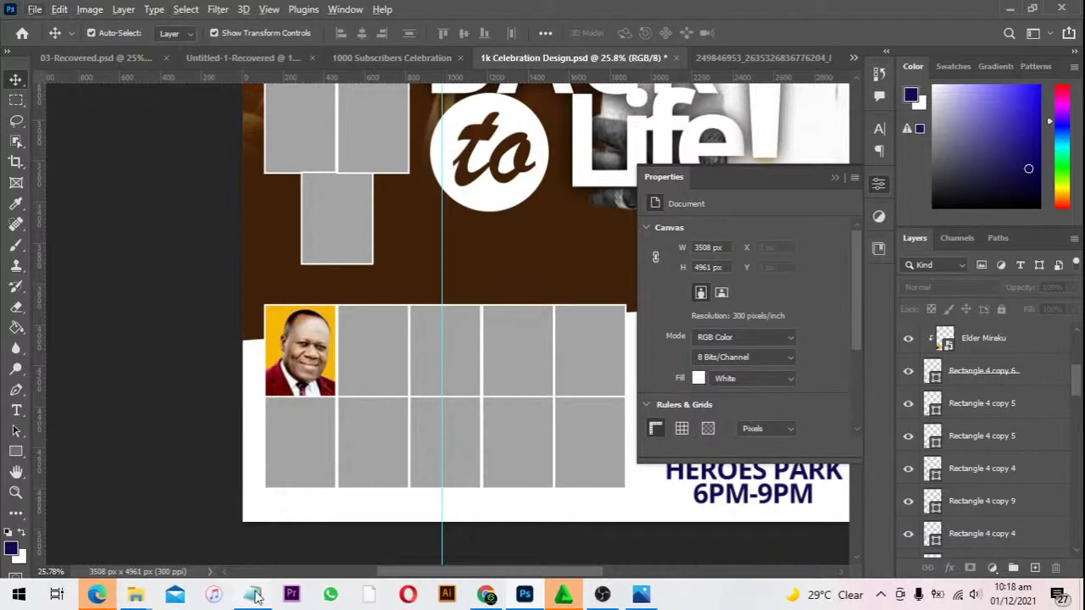
mouse_move(136, 595)
left_click(83, 517)
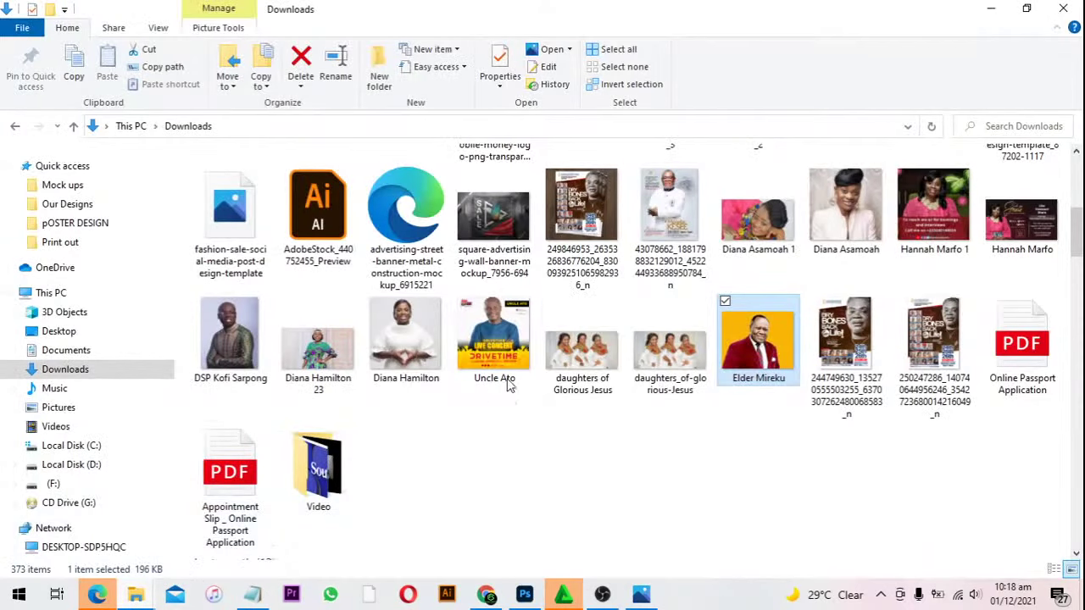
left_click(603, 360)
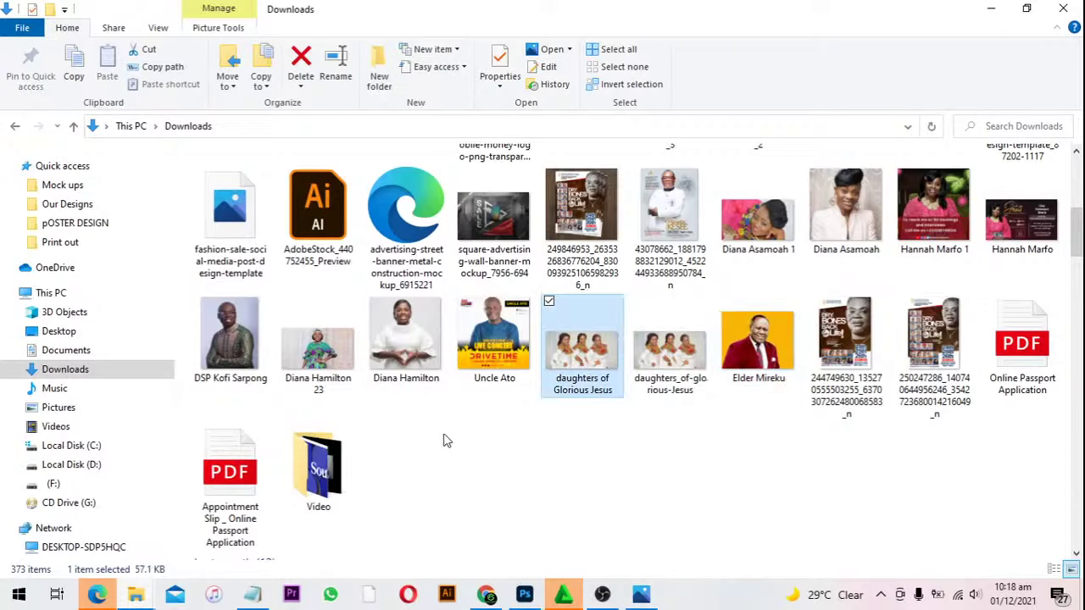
key("alt+Tab")
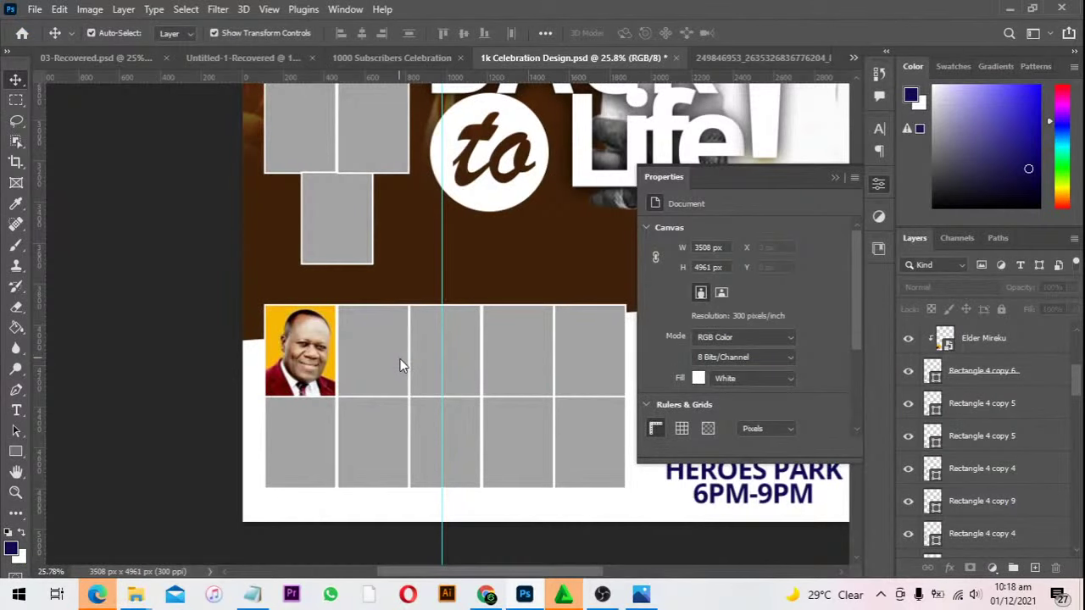
Place the 'daughters of Glorious Jesus' photo scaled to about 57% over the top-row placeholders
left_click_drag(401, 365, 482, 380)
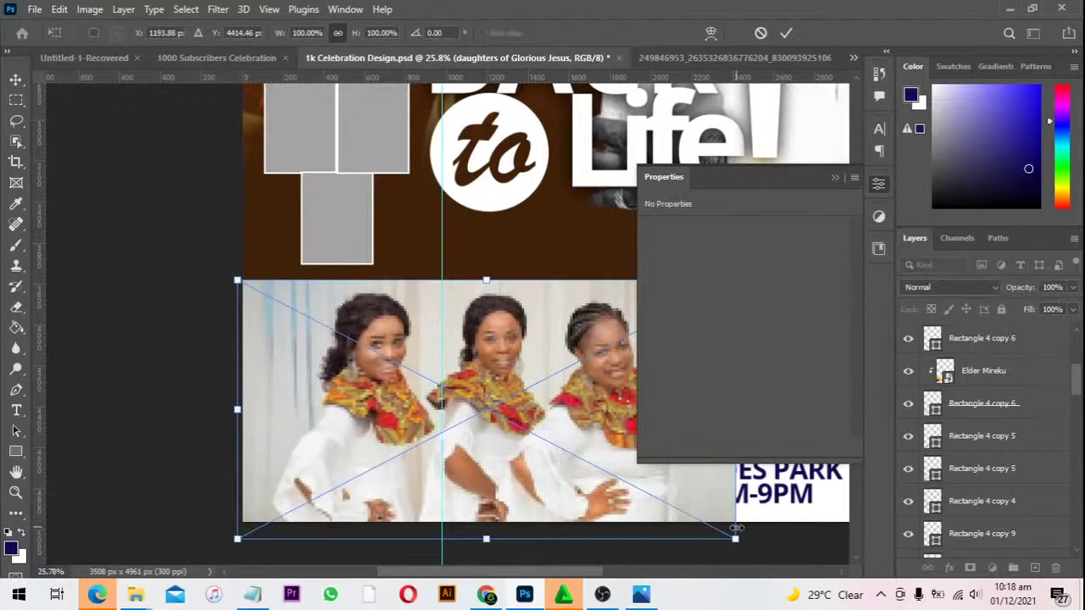
left_click_drag(737, 528, 627, 487)
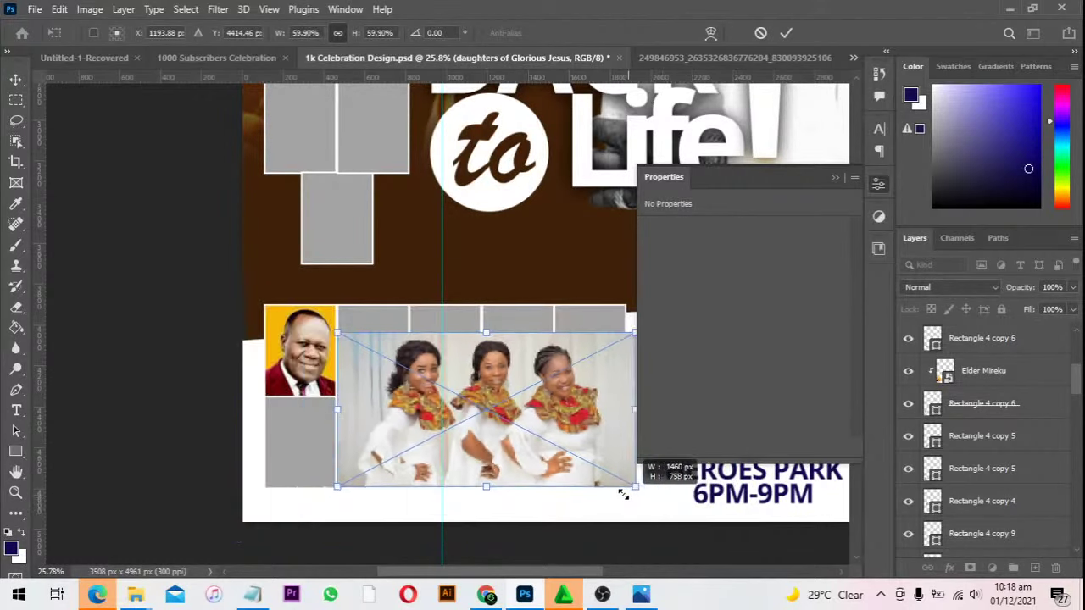
left_click_drag(519, 473, 464, 442)
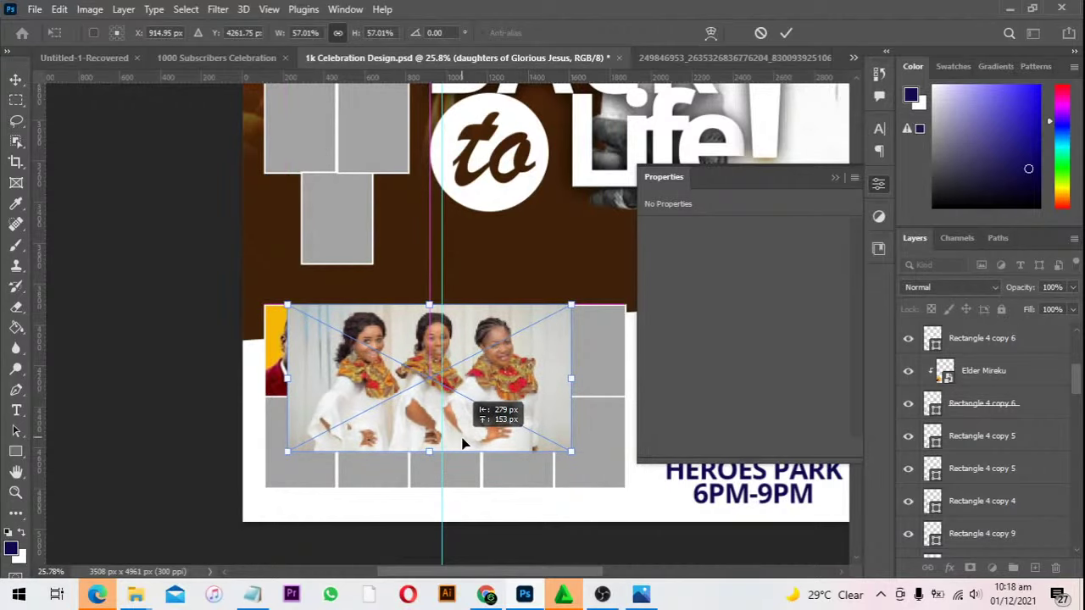
left_click_drag(463, 442, 473, 434)
key("Return")
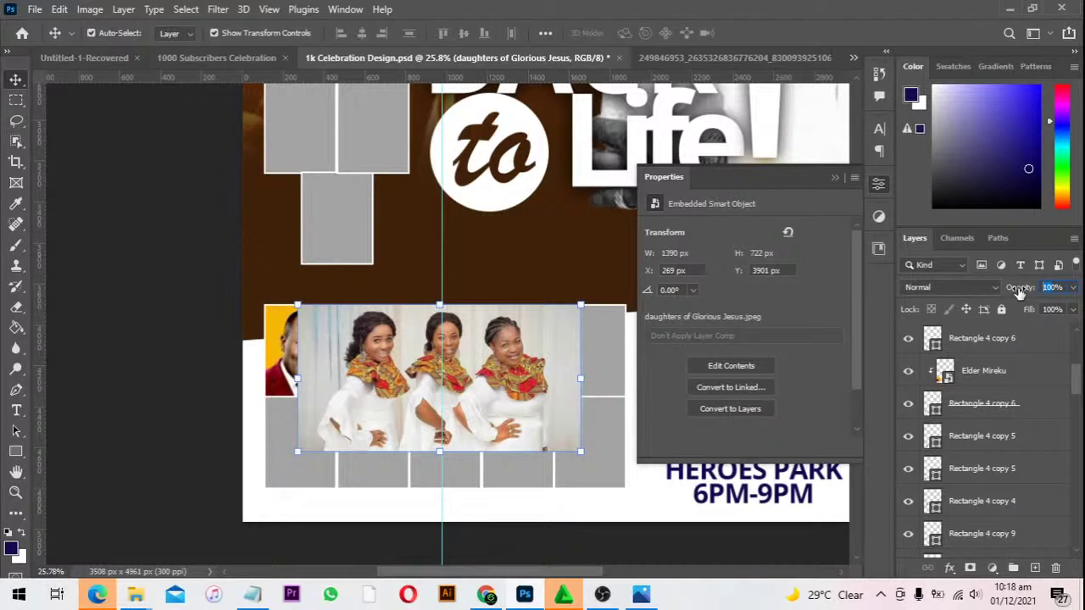
Set the group photo's layer opacity to 80% and nudge it right
type("80")
key("Return")
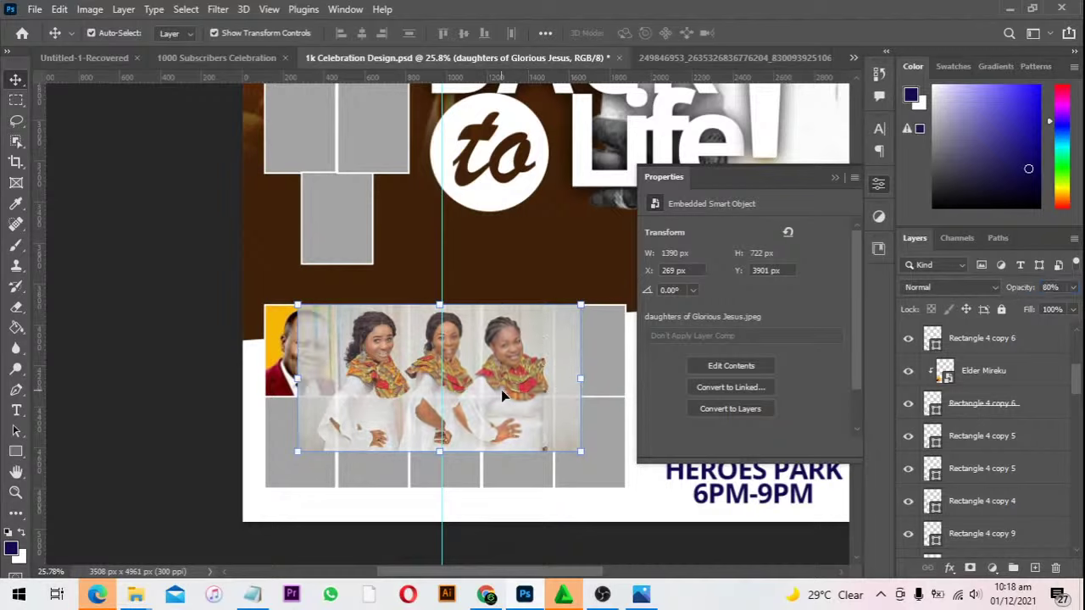
key("Right")
key("Right")
key("Right")
key("Right")
key("Right")
key("Right")
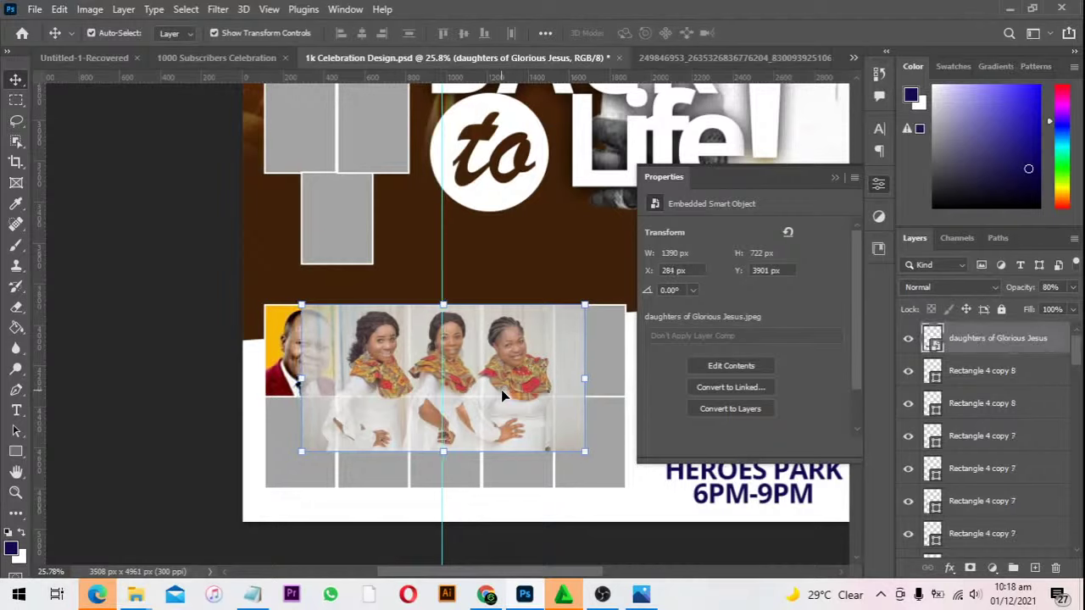
key("Right")
key("Right")
key("Right")
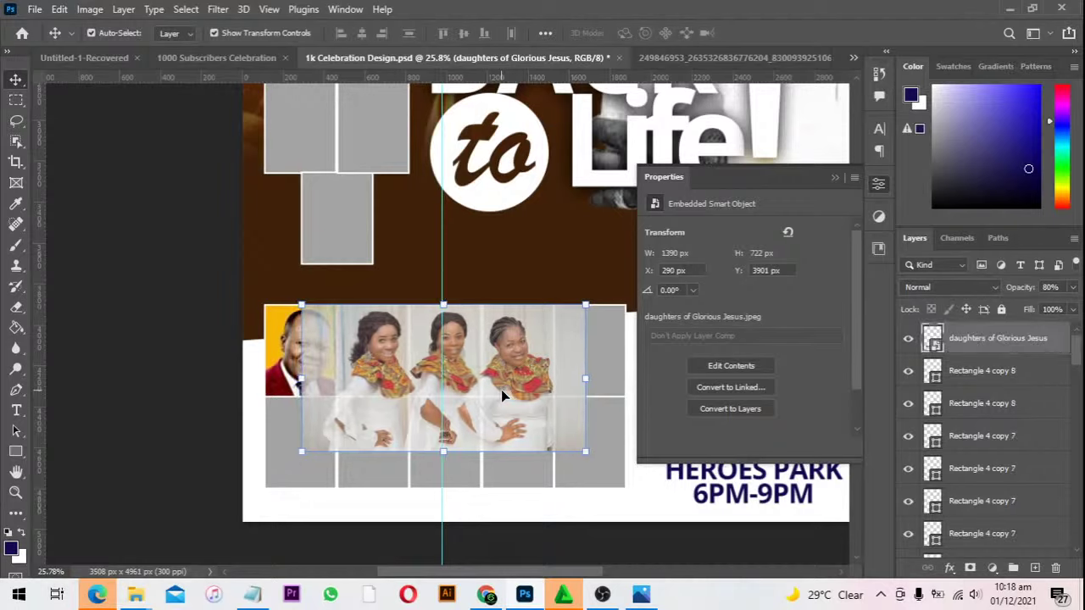
left_click(17, 99)
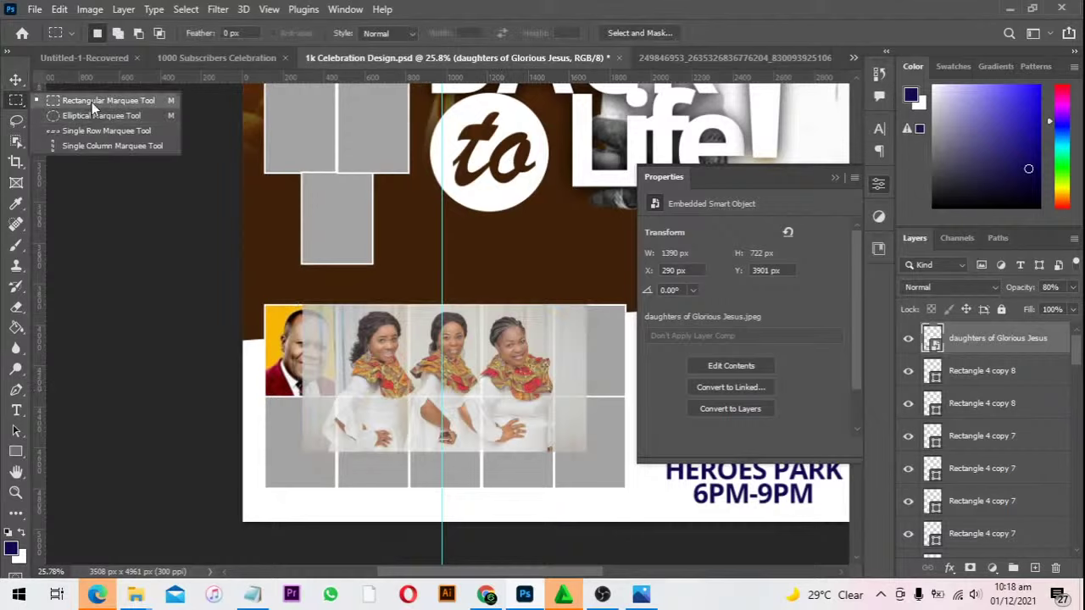
Draw a rectangular marquee over the group photo area covering the top-row placeholders
left_click(92, 102)
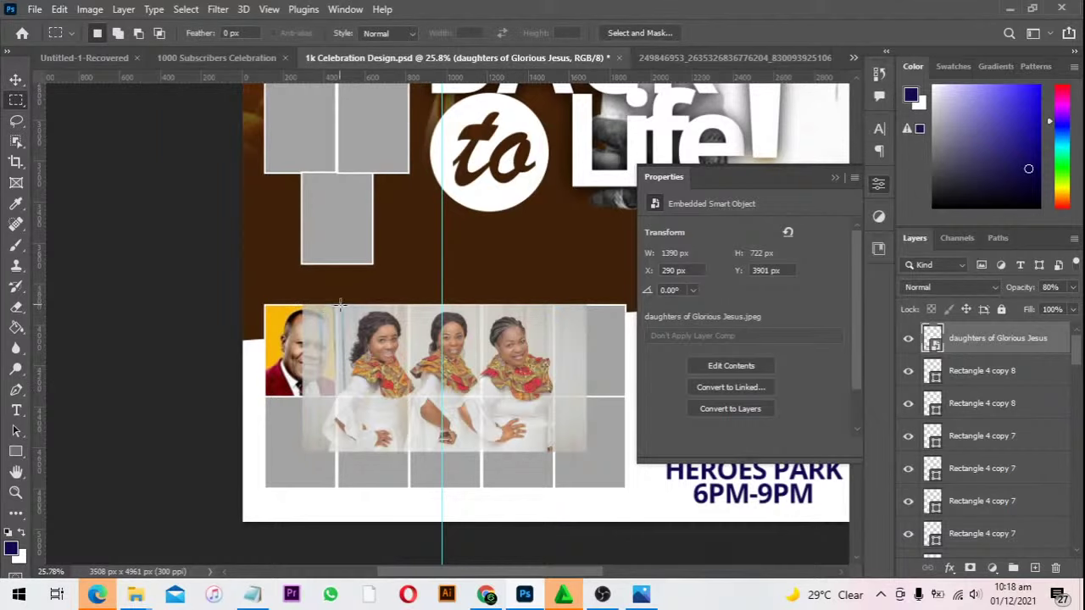
left_click_drag(340, 305, 628, 399)
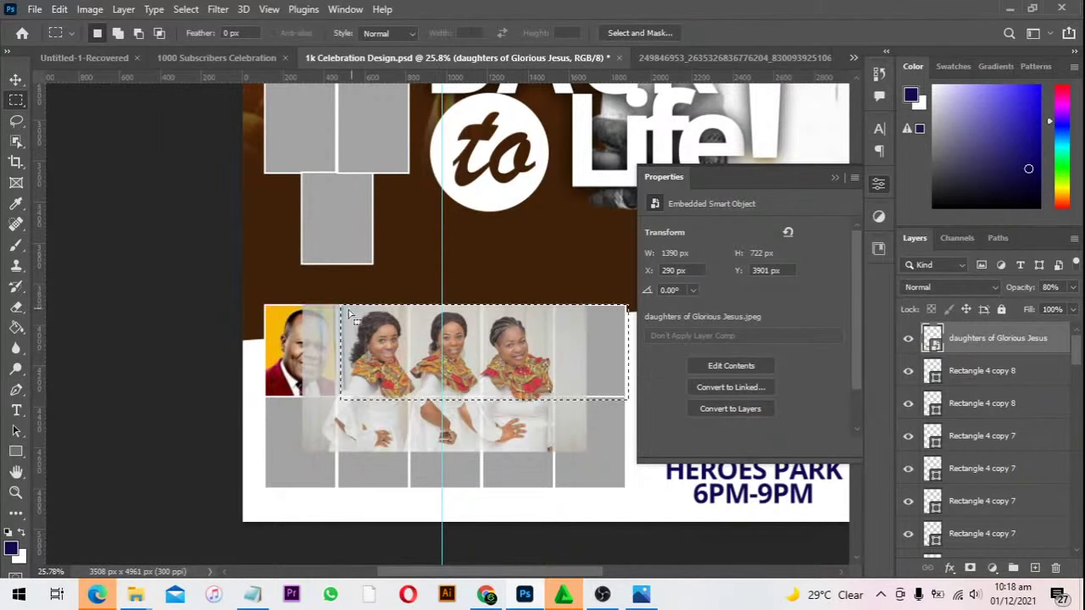
mouse_move(338, 299)
left_mouse_down()
mouse_move(560, 367)
mouse_move(631, 436)
left_mouse_up()
left_click(497, 365)
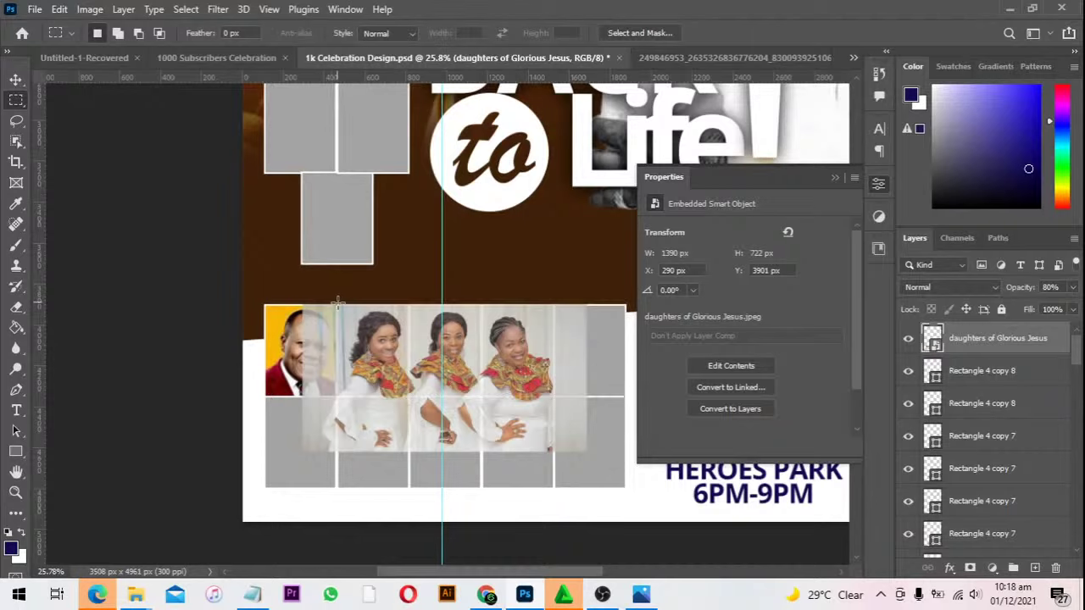
left_click_drag(335, 303, 628, 397)
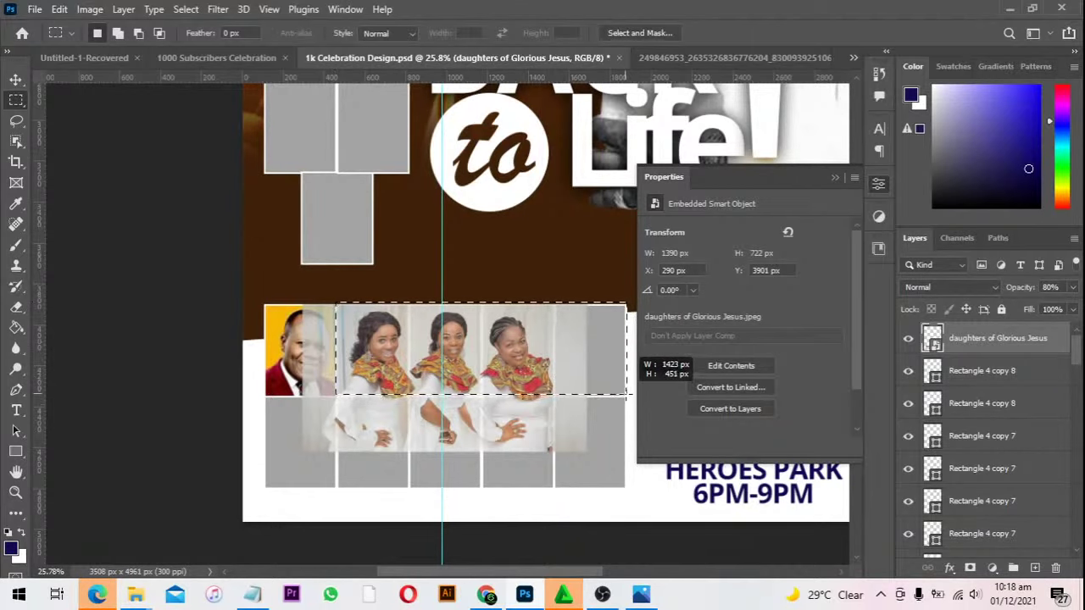
left_click_drag(627, 397, 628, 395)
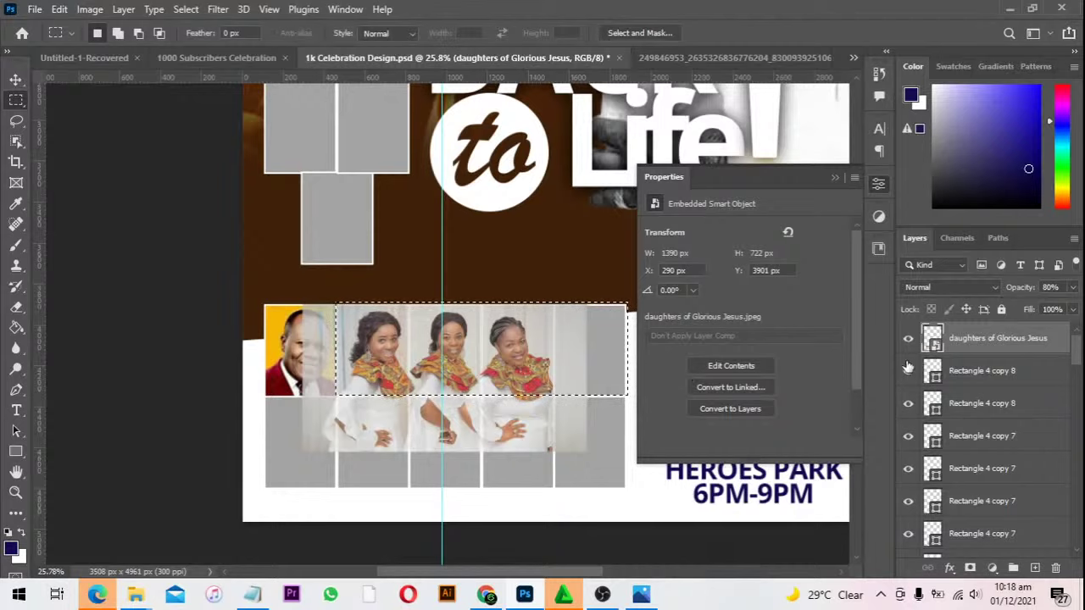
Copy the selection to a new layer, delete the original layer, and restore full opacity
key("ctrl+j")
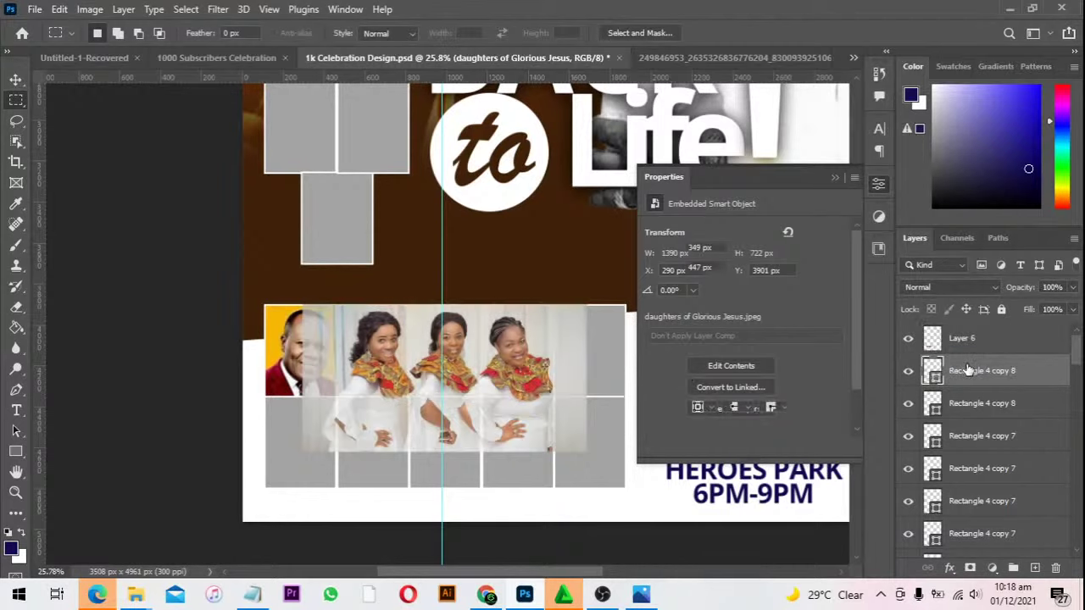
key("Delete")
left_click(977, 349)
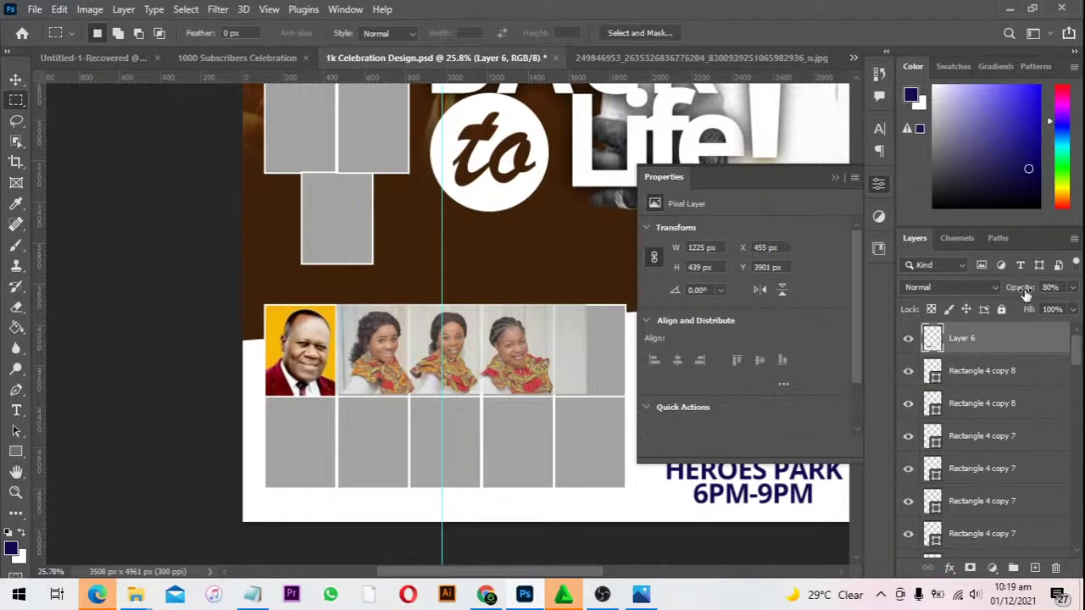
left_click_drag(1022, 288, 1078, 291)
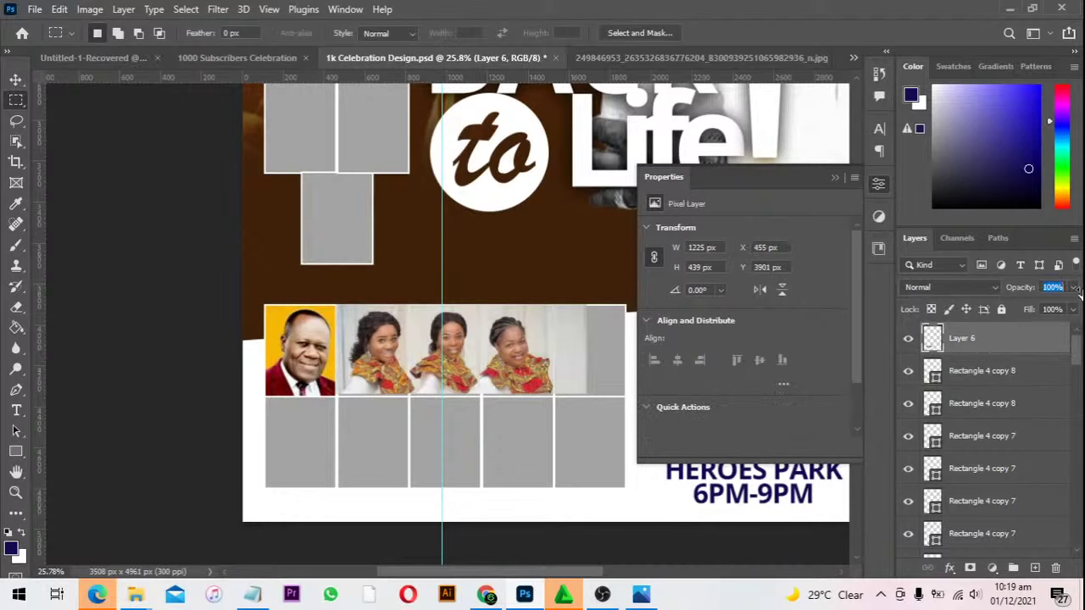
left_click(16, 82)
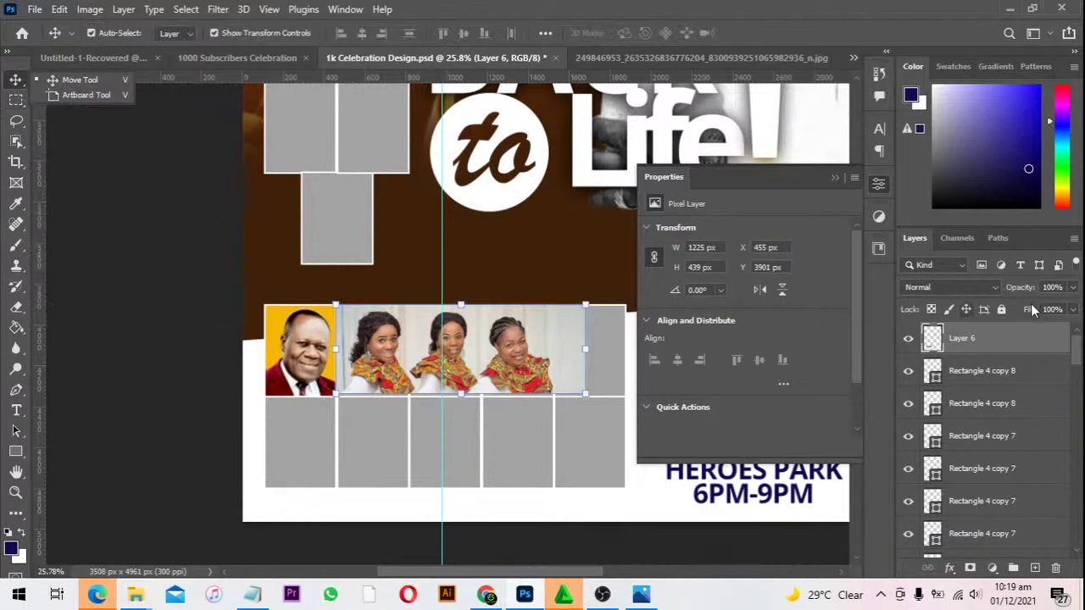
left_click(59, 166)
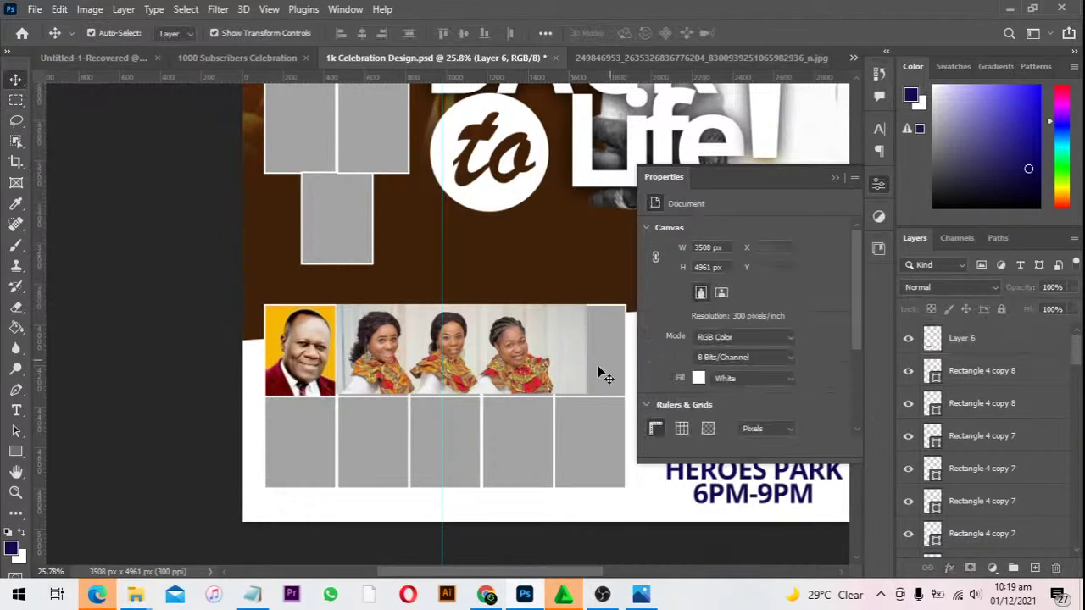
left_click(501, 360)
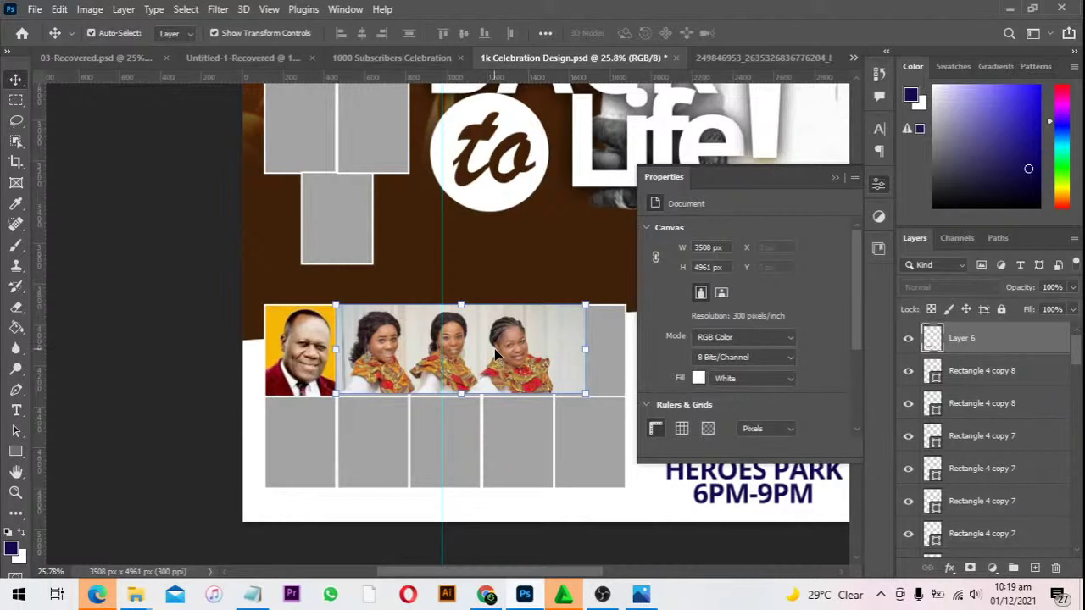
Delete the photo strip overlapping the last grey box in the top row
key("m")
left_click_drag(551, 298, 634, 410)
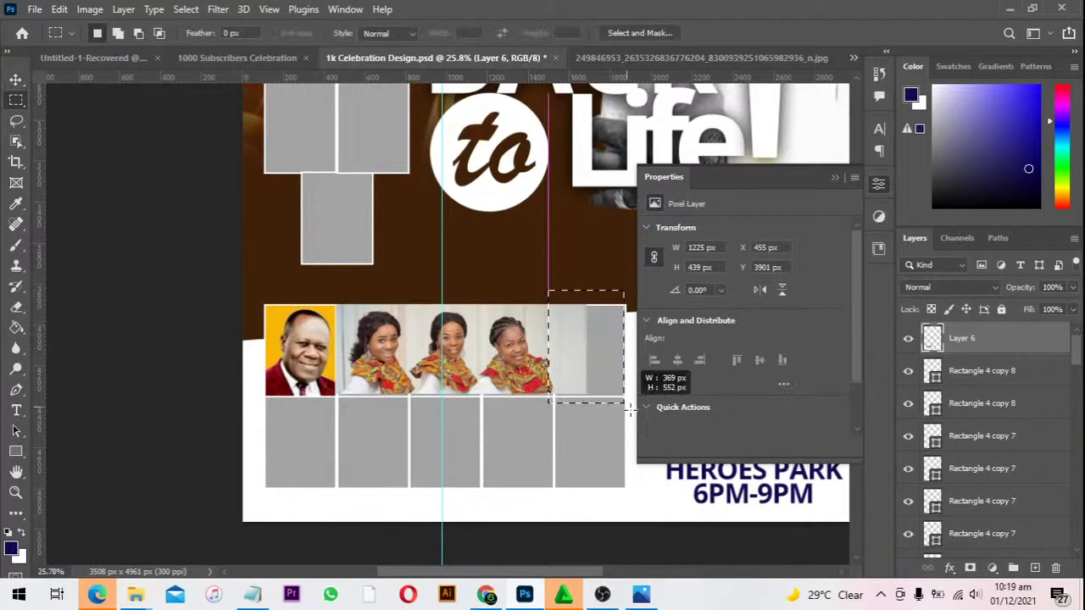
key("Delete")
key("ctrl+z")
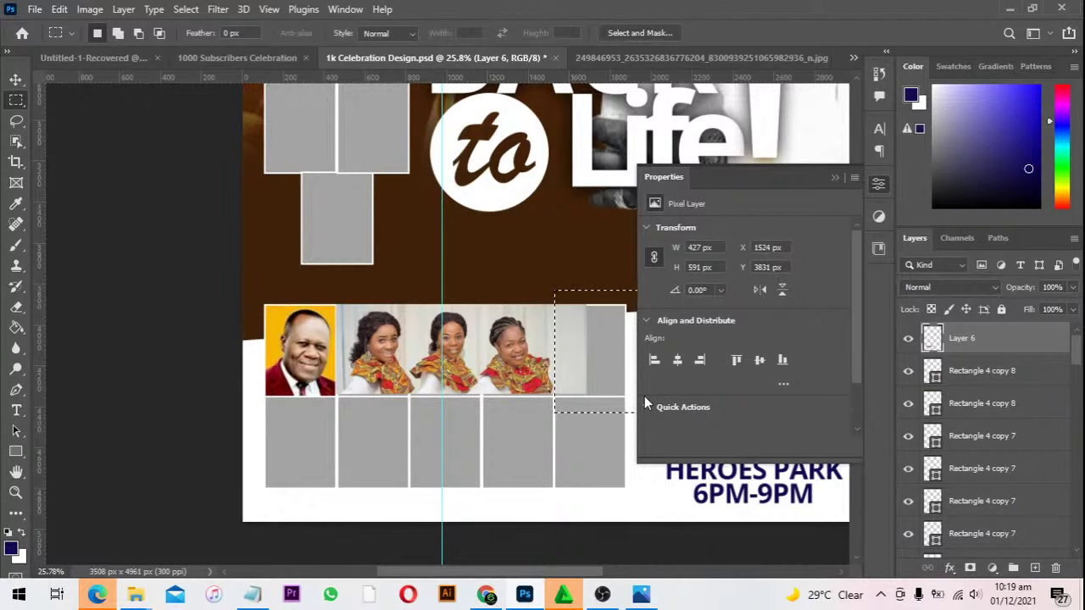
key("Delete")
key("v")
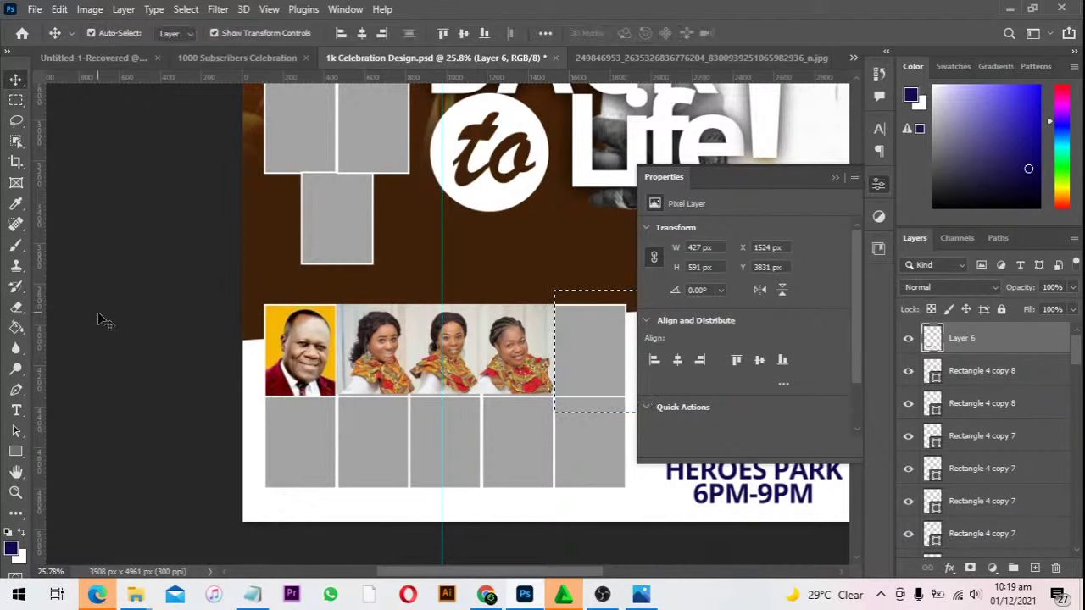
left_click_drag(463, 323, 382, 332)
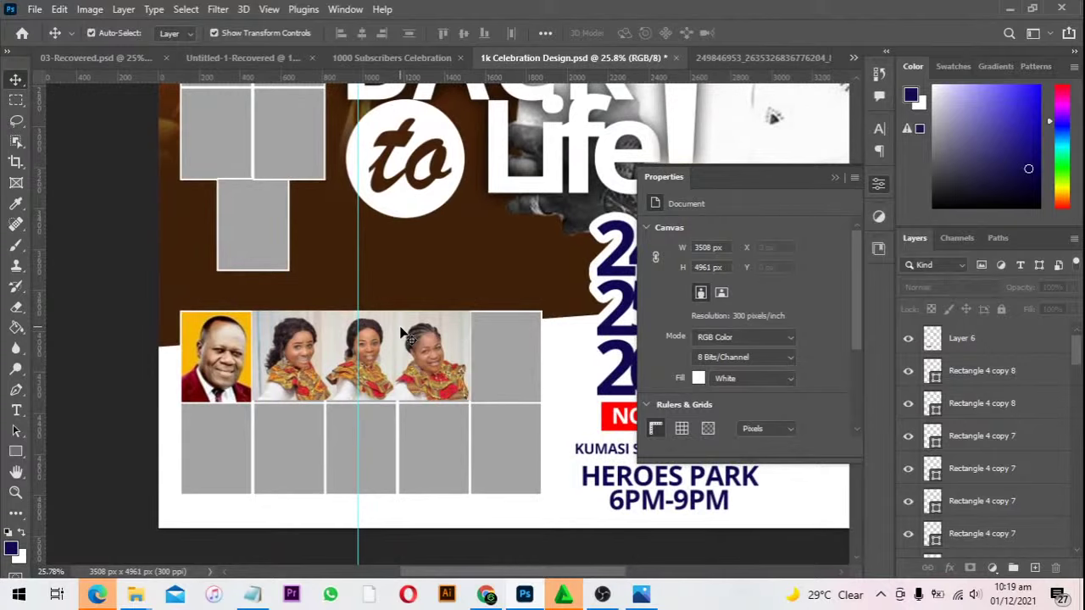
key("alt+Tab")
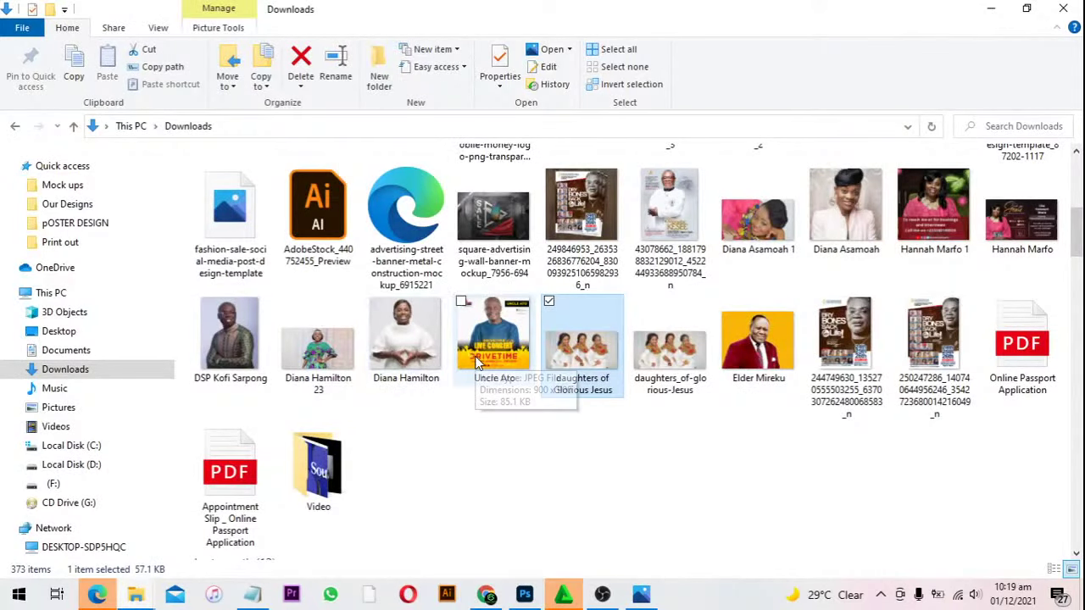
Check the reference flyer, then drag the Uncle Ato image from Downloads onto the flyer
key("alt+Tab")
left_click(641, 597)
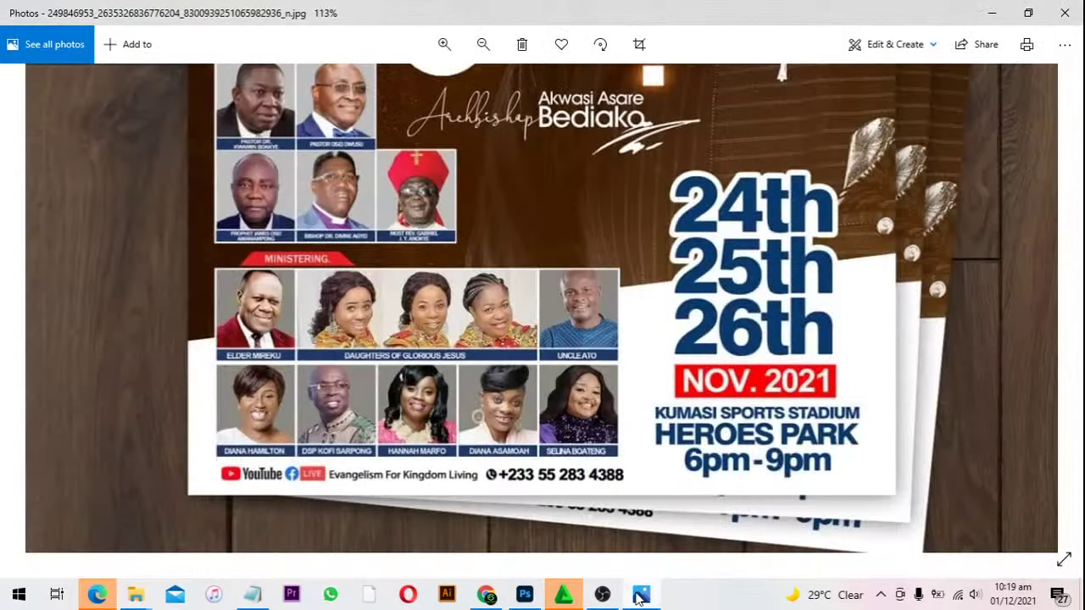
key("alt+Tab")
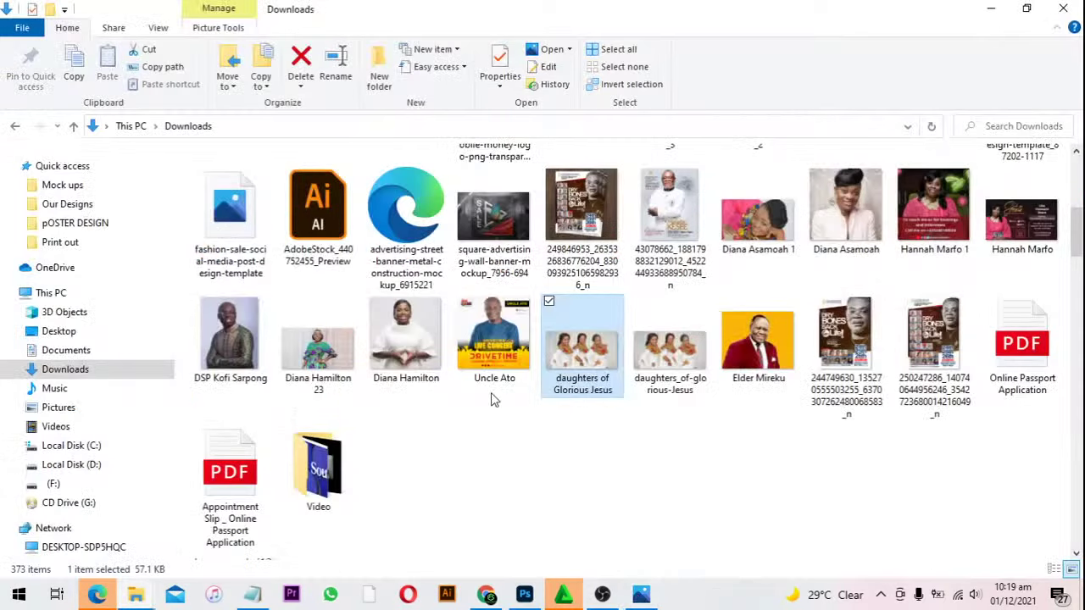
left_click_drag(488, 341, 458, 434)
key("alt+Tab")
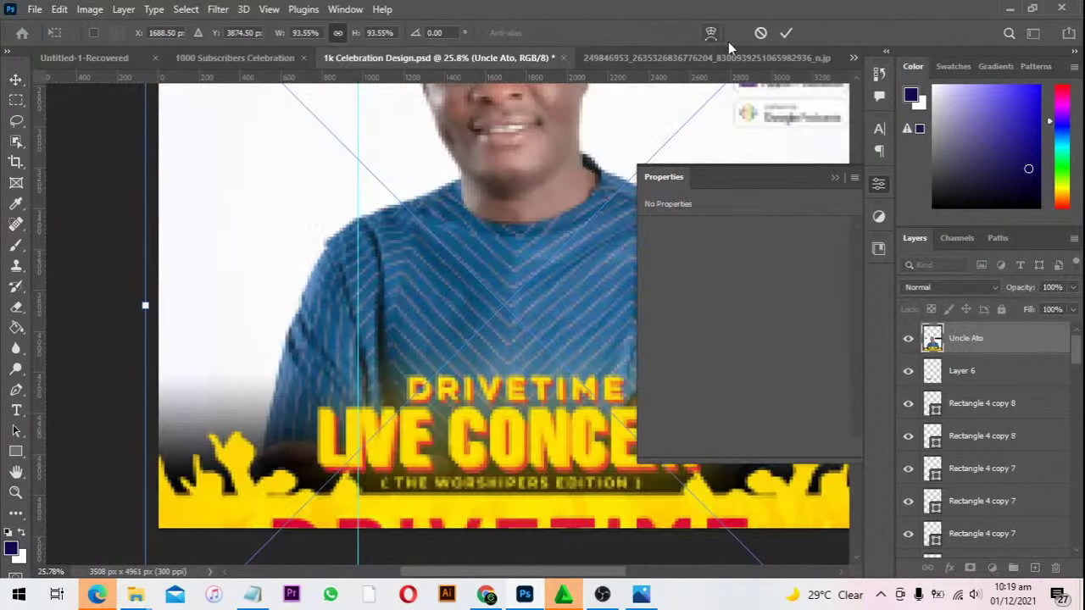
Re-place Uncle Ato above the last top-row grey box (Rectangle 4 copy 8) and scale it to fit
left_click(759, 34)
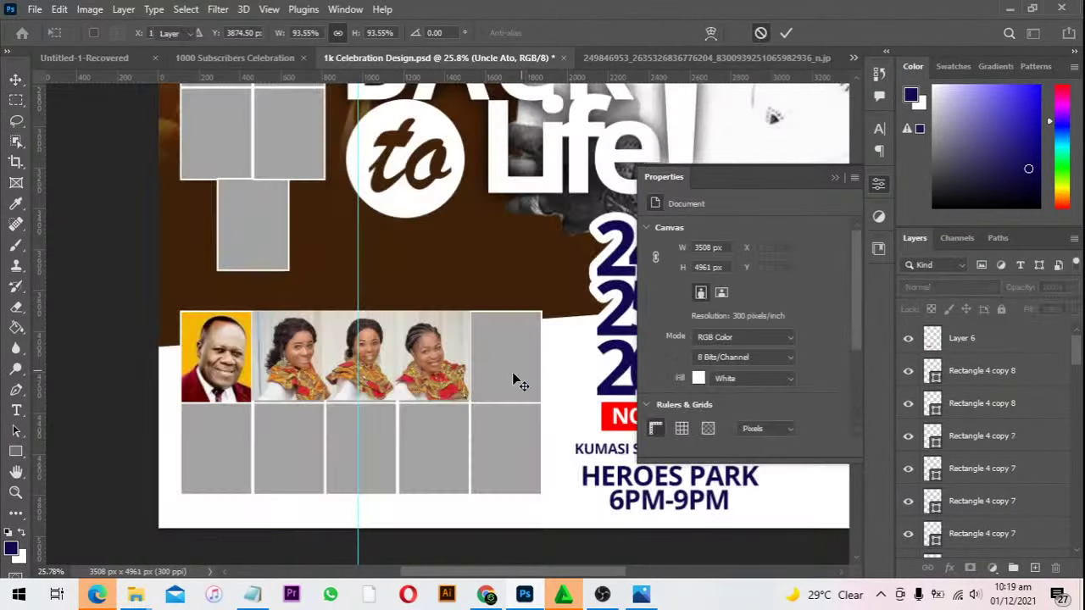
left_click(511, 379)
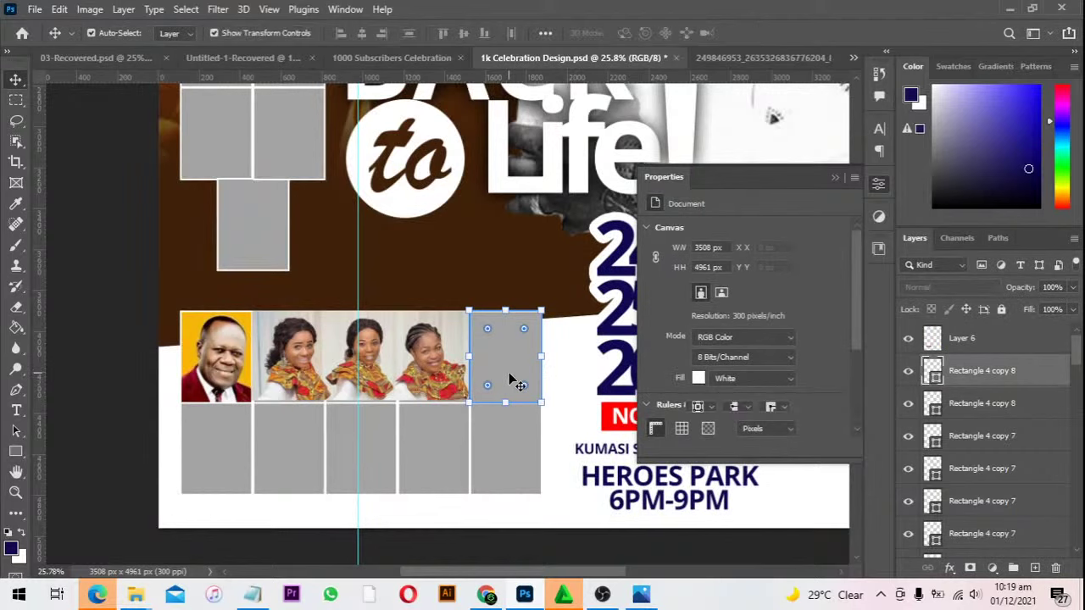
key("alt+Tab")
left_click_drag(500, 356, 444, 438)
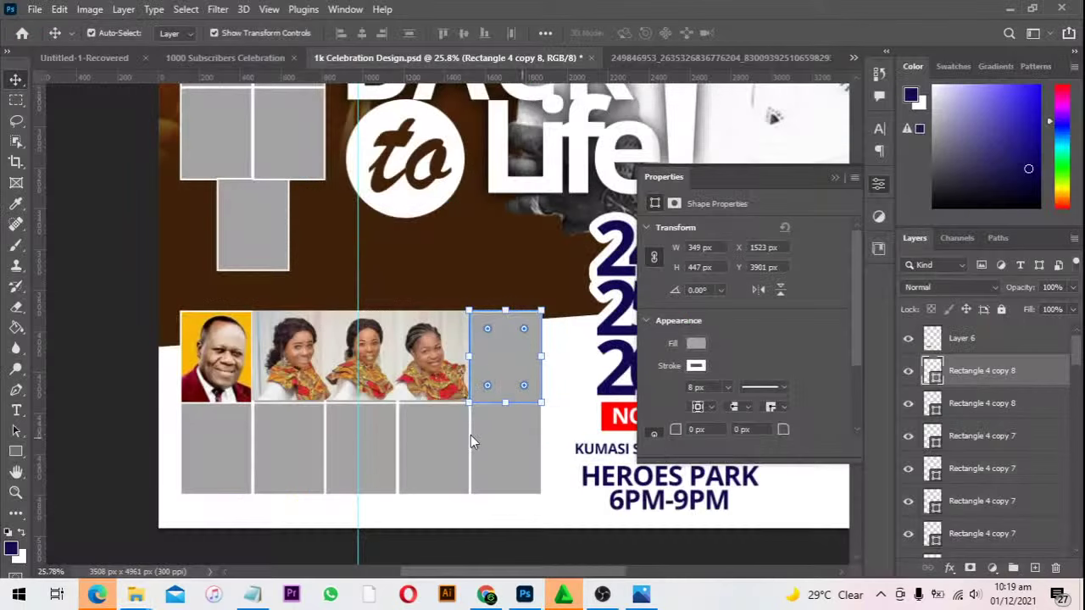
scroll(450, 325, "down", 2)
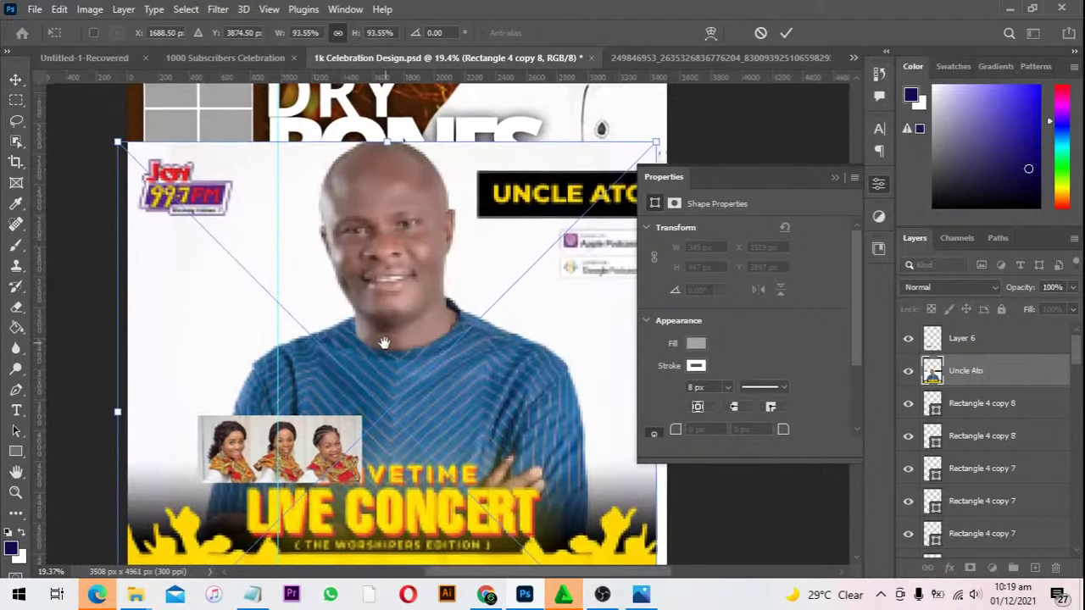
mouse_move(655, 142)
left_mouse_down()
mouse_move(417, 416)
mouse_move(415, 467)
mouse_move(473, 386)
left_mouse_up()
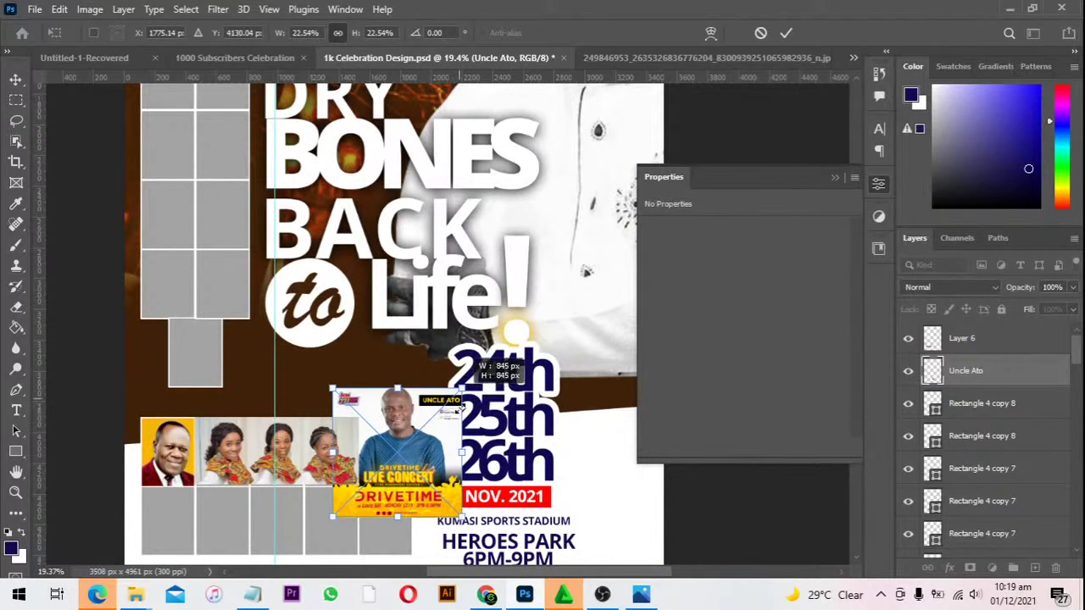
left_click_drag(406, 440, 395, 473)
key("Return")
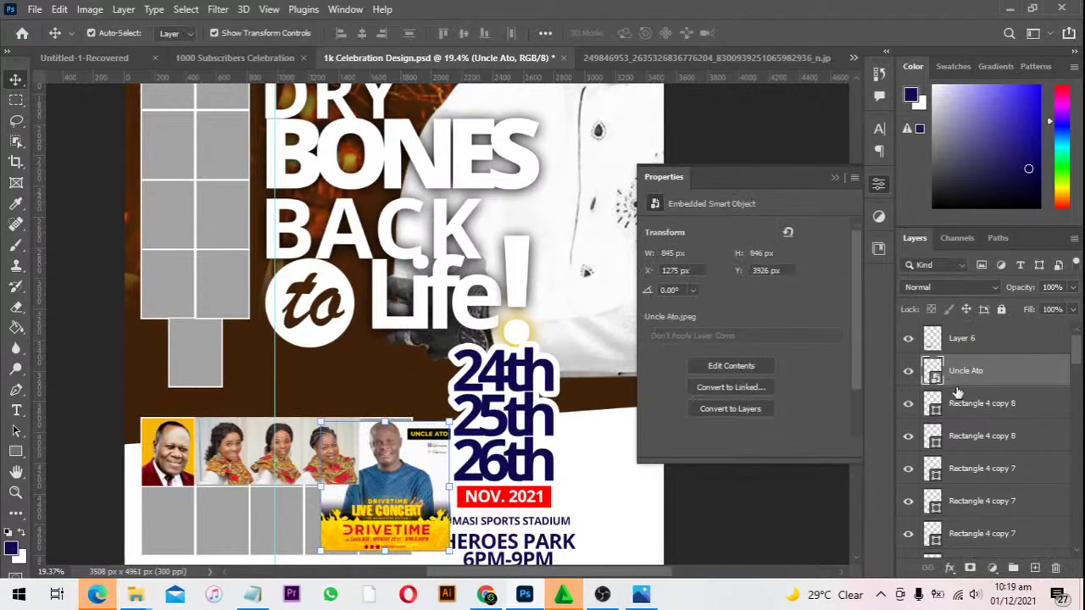
Clip Uncle Ato into the last grey frame and nudge it into position
left_click(958, 386, "alt")
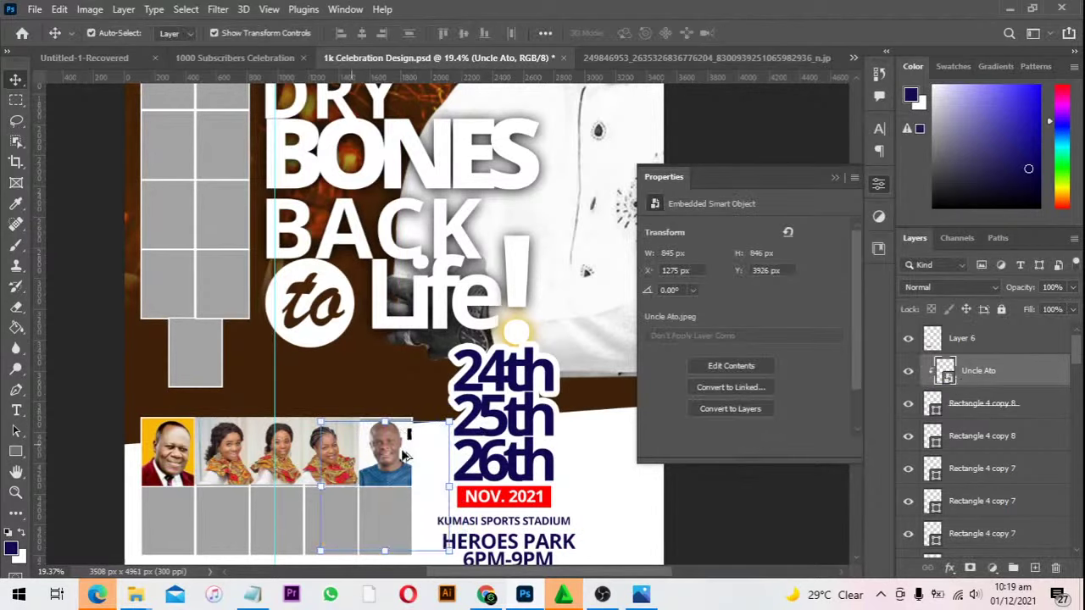
left_click(958, 386, "alt")
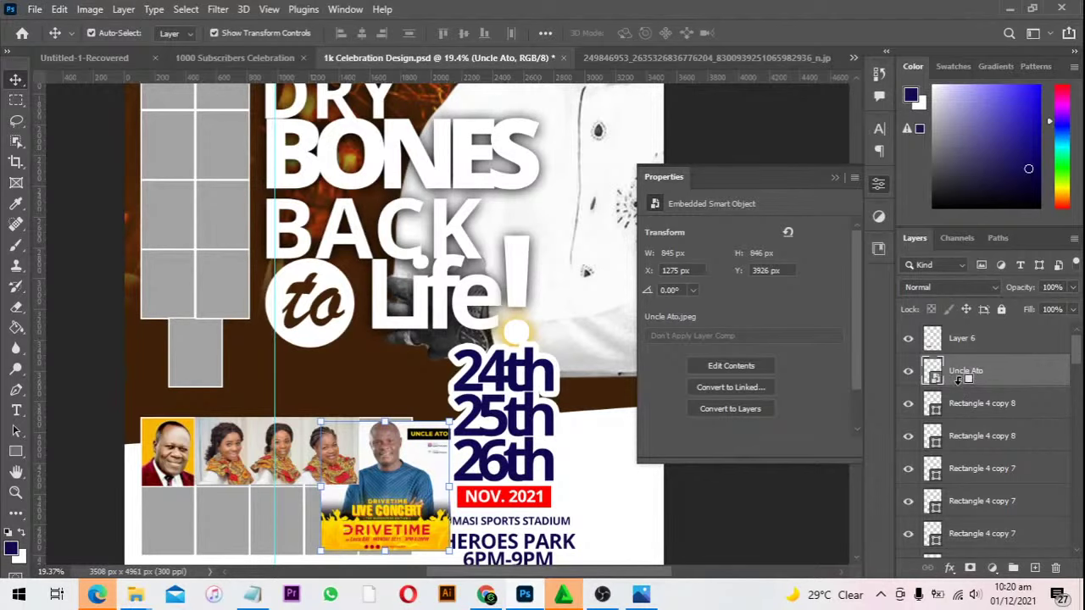
left_click(961, 379, "alt")
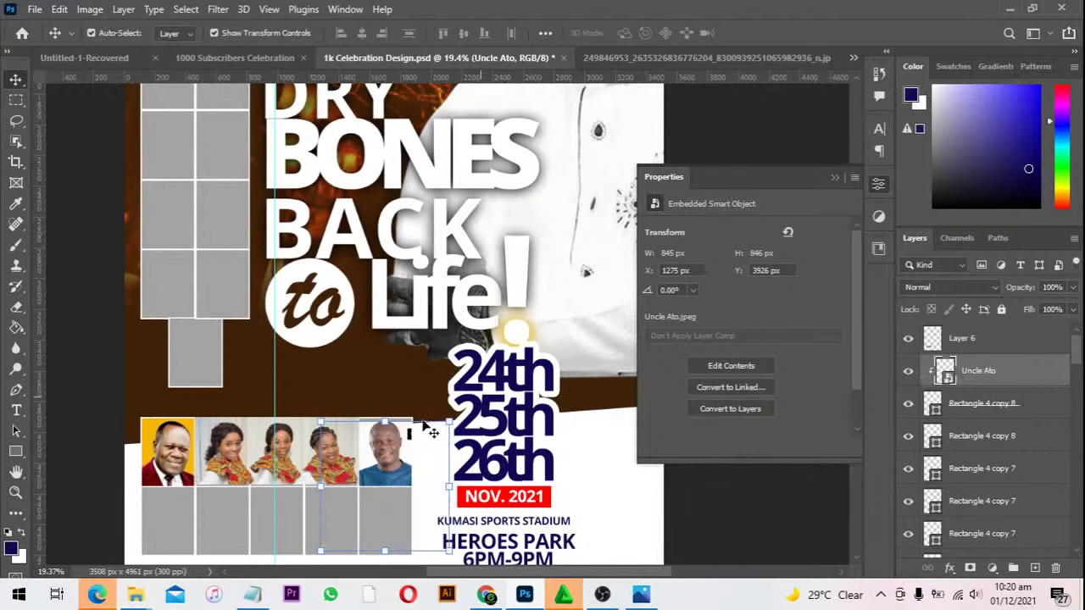
scroll(381, 461, "up", 1)
scroll(382, 460, "up", 2)
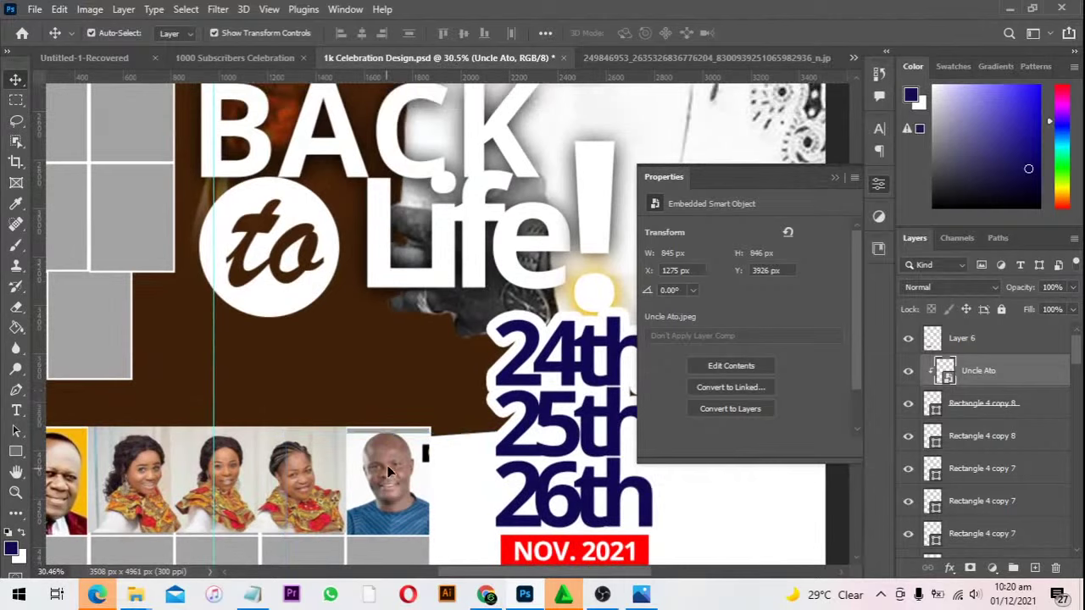
left_click_drag(382, 458, 420, 479)
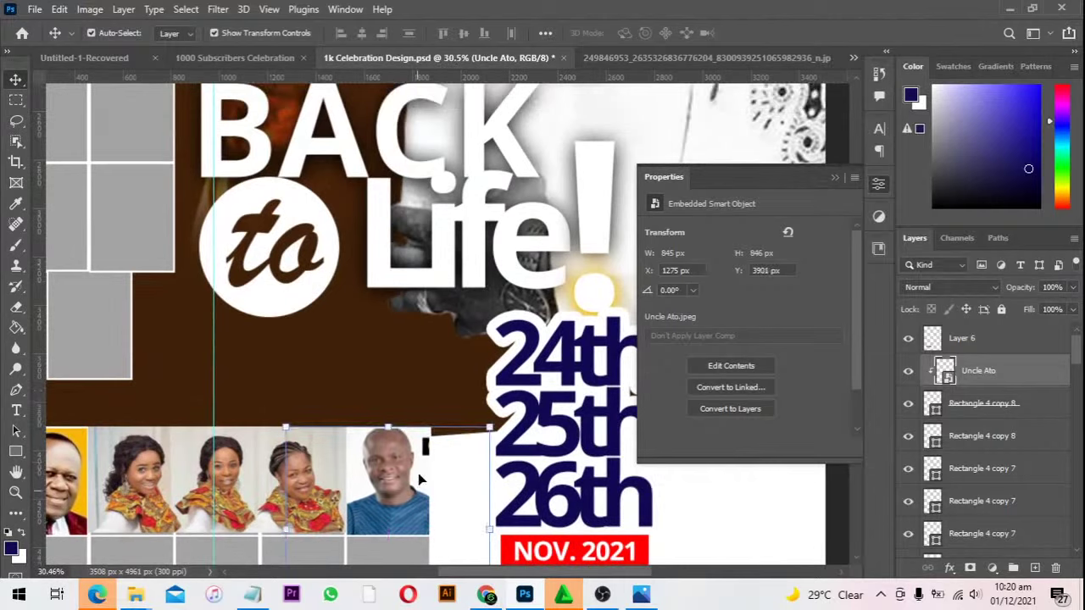
key("Right")
key("Right")
key("Right")
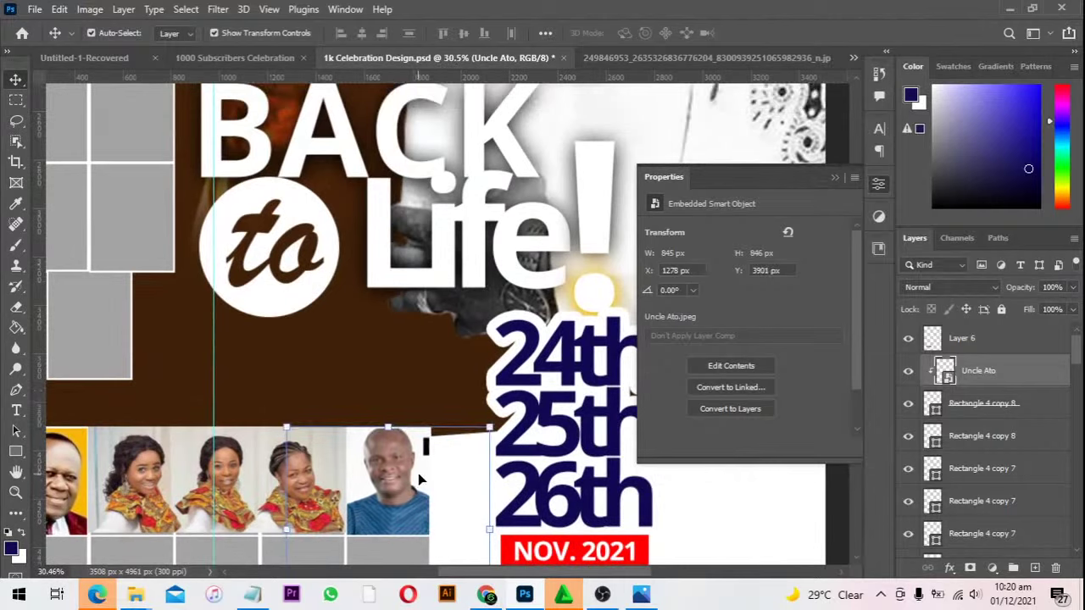
Select the first grey box of the lower row and compare with the reference flyer
scroll(419, 480, "down", 5)
scroll(419, 480, "left", 3)
left_click(186, 412)
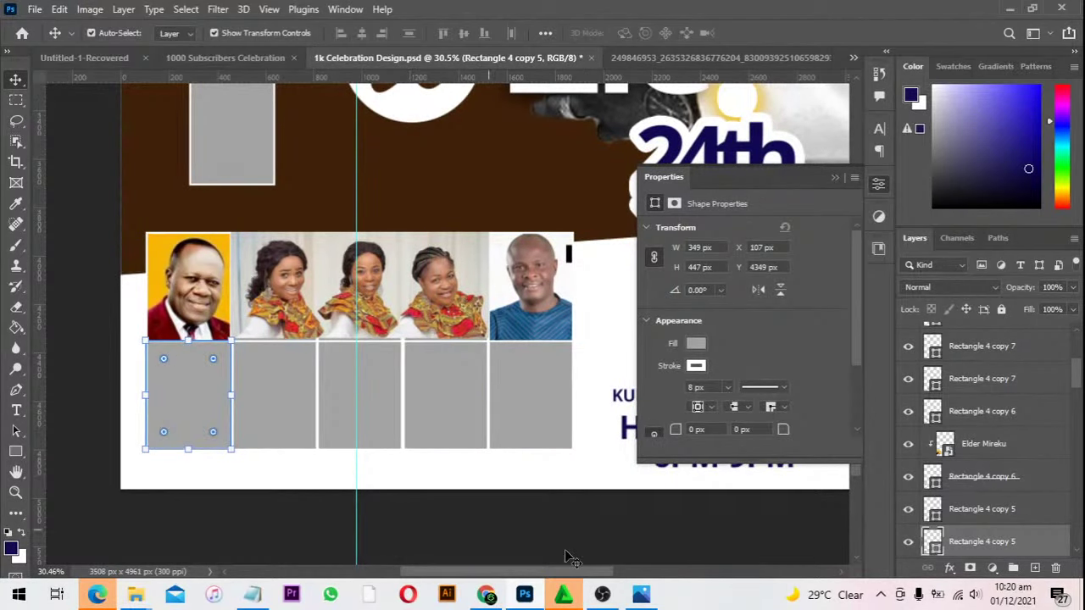
left_click(641, 595)
left_click(641, 595)
left_click(641, 595)
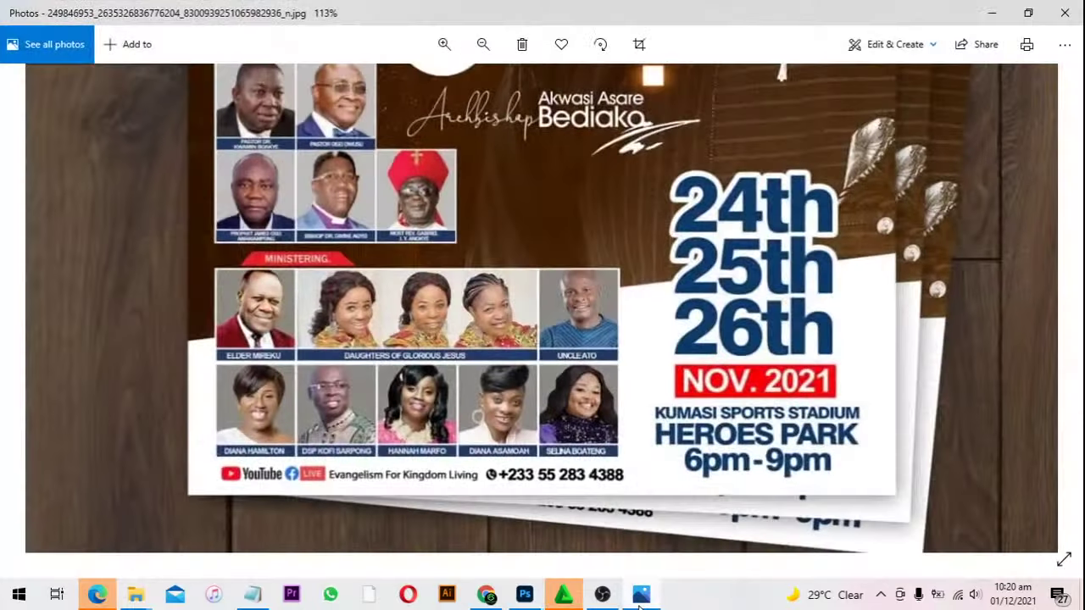
left_click(641, 595)
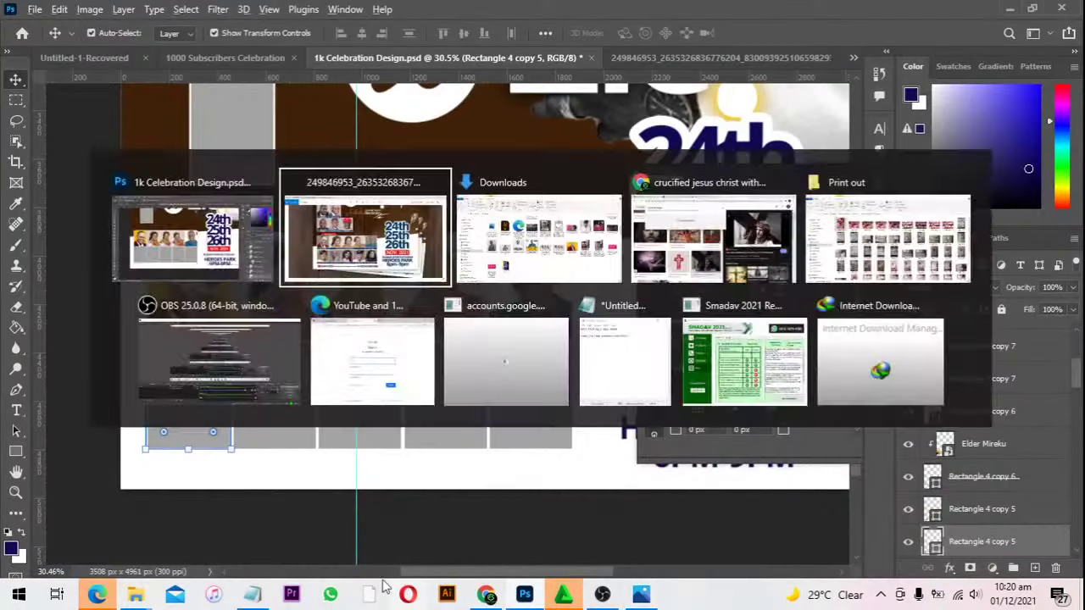
key("alt+Tab")
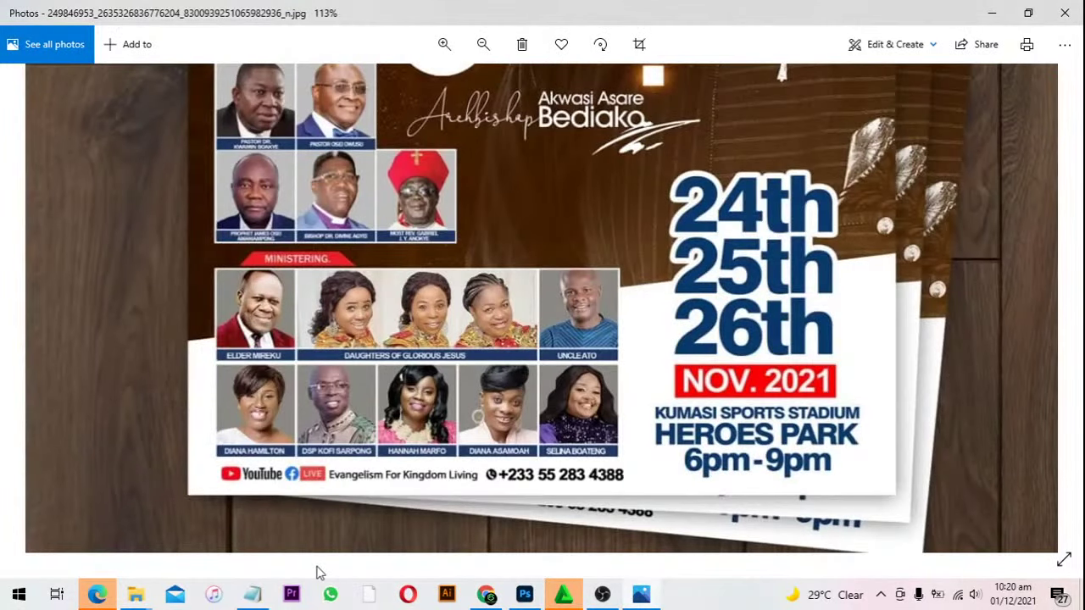
key("alt+Tab")
Drag the Diana Hamilton image from Downloads onto the flyer
left_click_drag(398, 343, 407, 457)
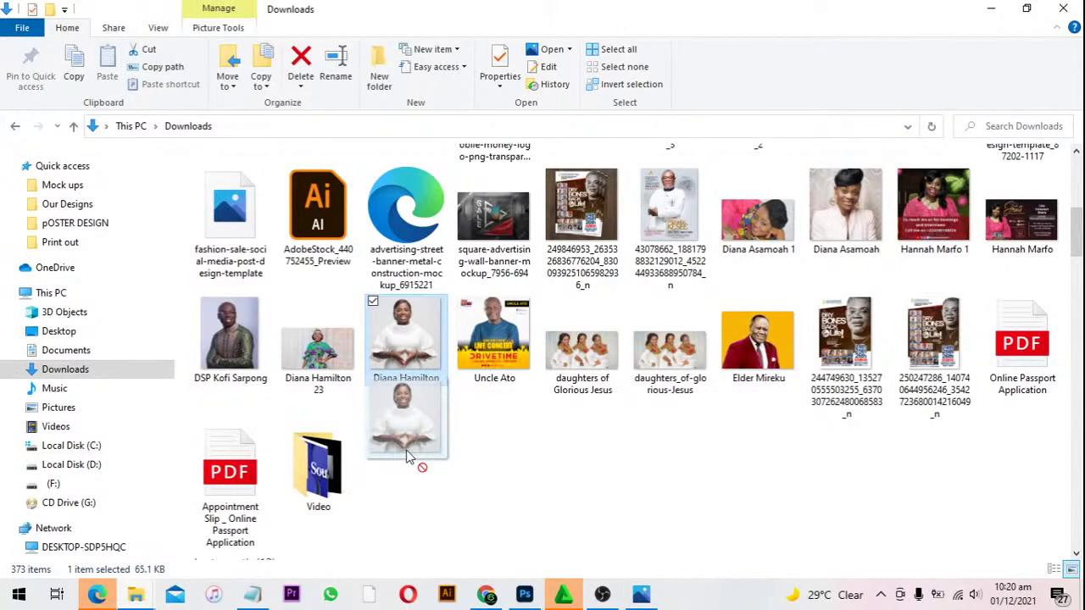
key("alt+Tab")
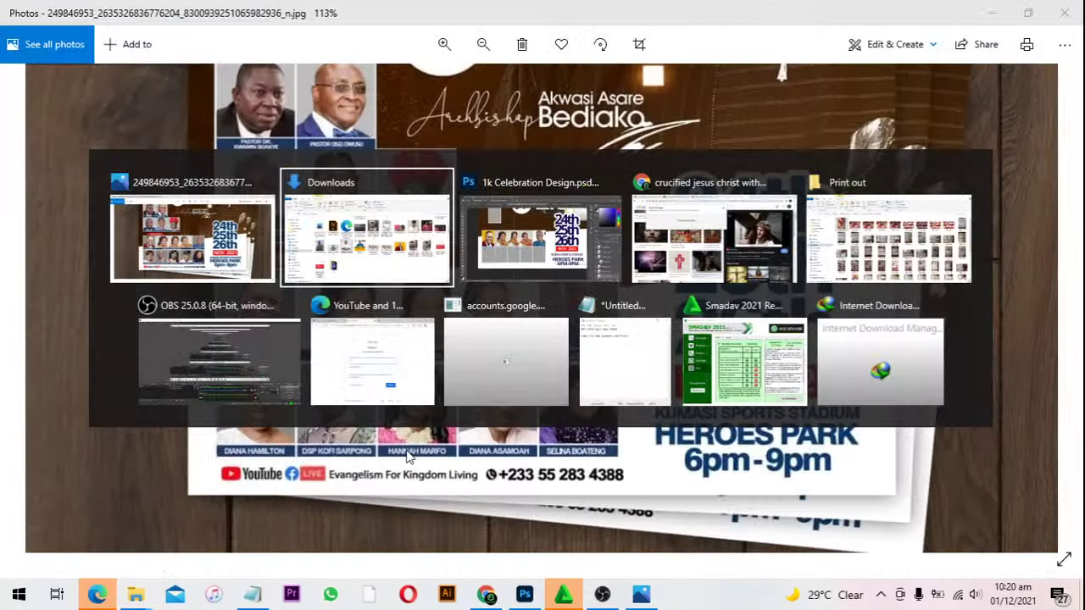
key("Tab")
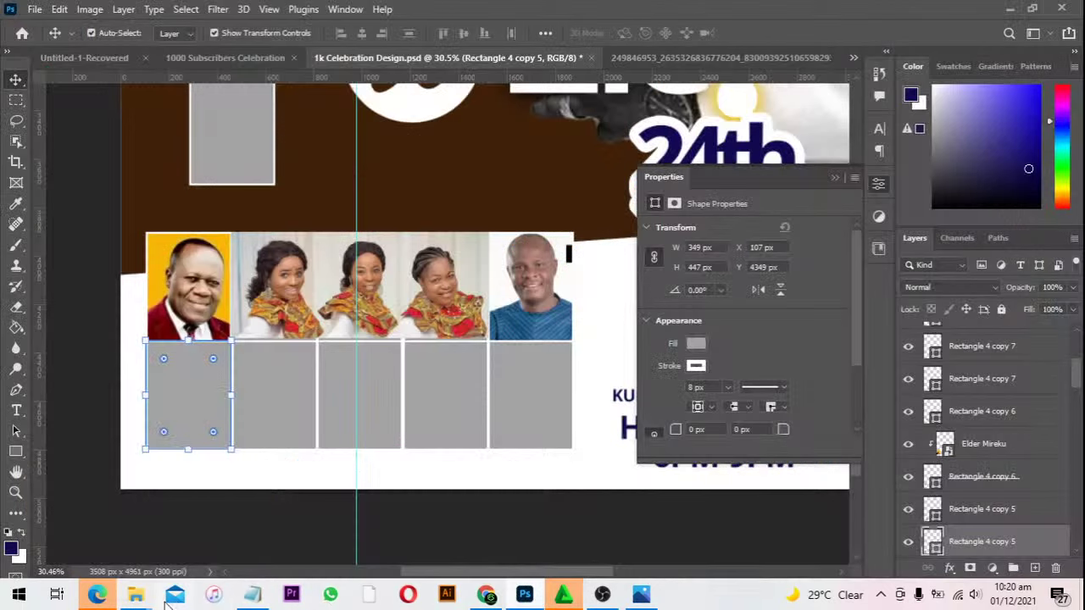
mouse_move(135, 594)
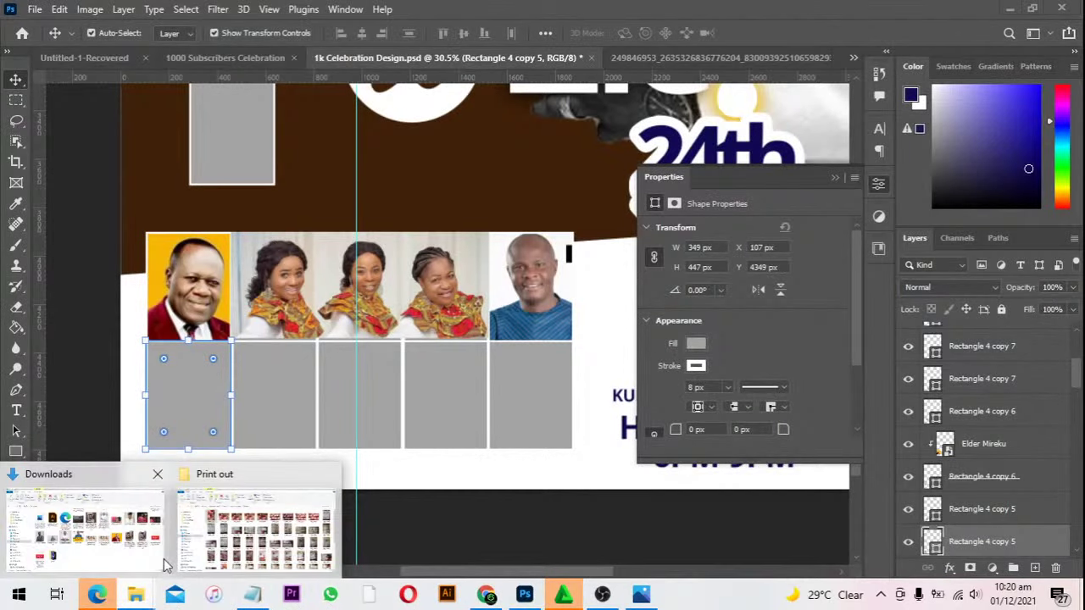
left_click(166, 565)
mouse_move(412, 373)
left_mouse_down()
mouse_move(475, 449)
mouse_move(447, 328)
left_mouse_up()
key("alt+Tab")
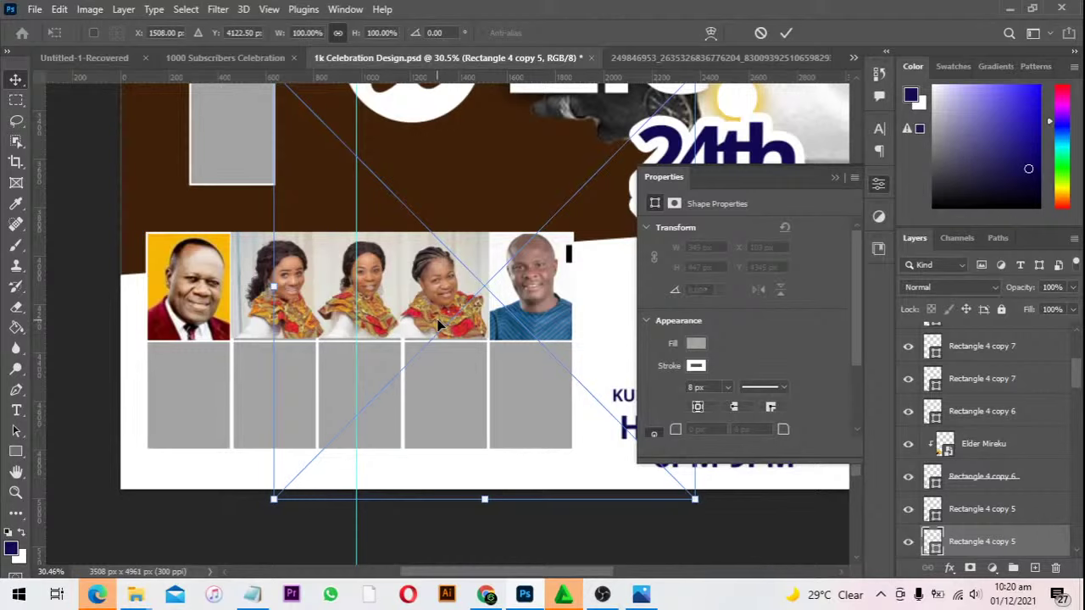
Scale the portrait to about 40% over the first lower-row placeholder and move its layer above it
left_click_drag(439, 327, 144, 512)
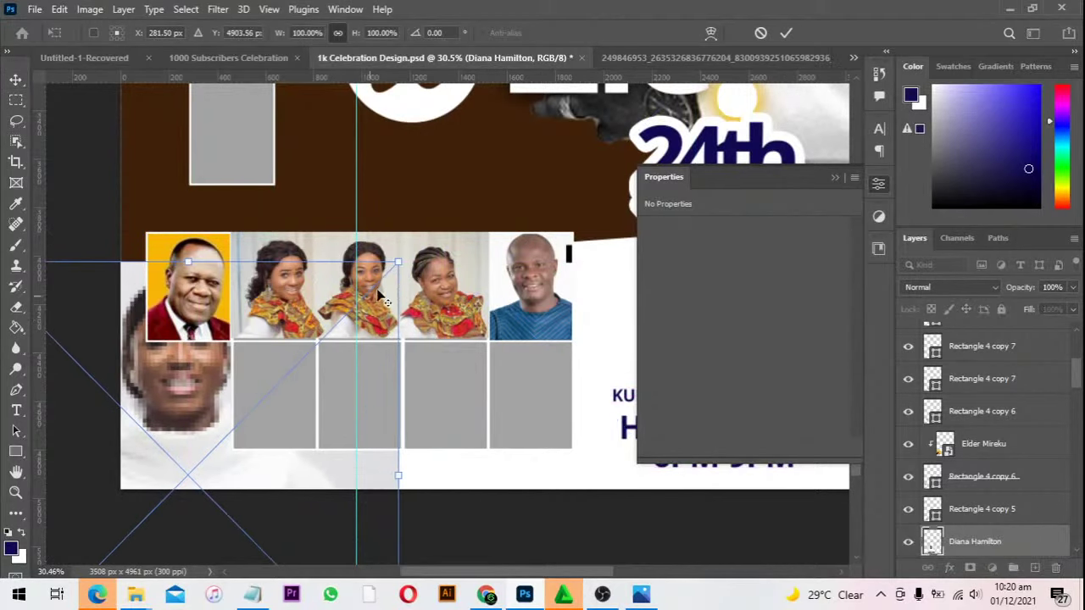
left_click_drag(398, 263, 273, 389)
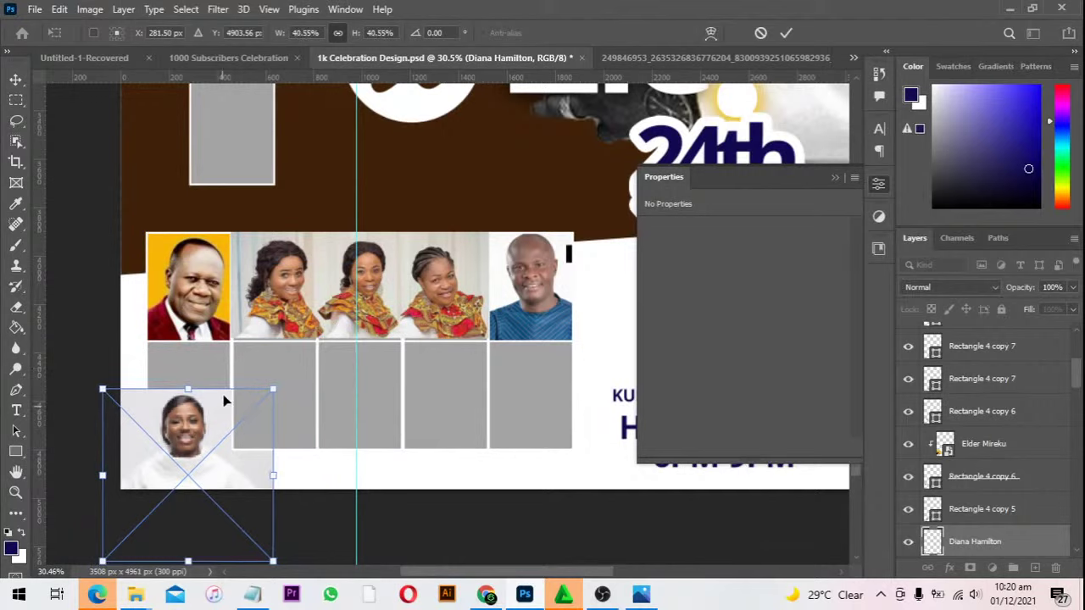
left_click_drag(225, 400, 227, 369)
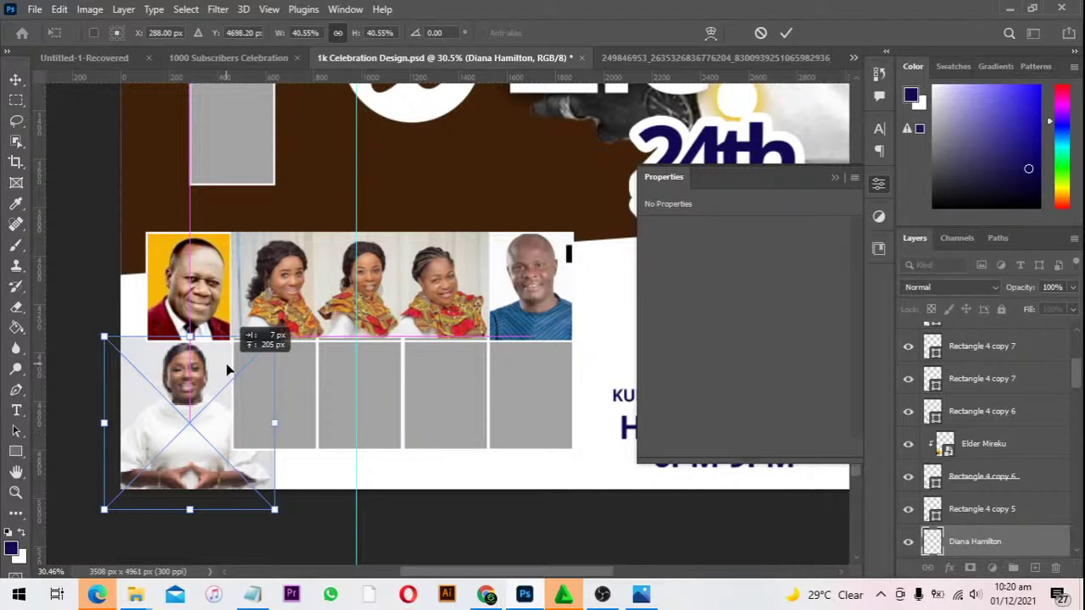
key("Return")
left_click_drag(987, 544, 969, 489)
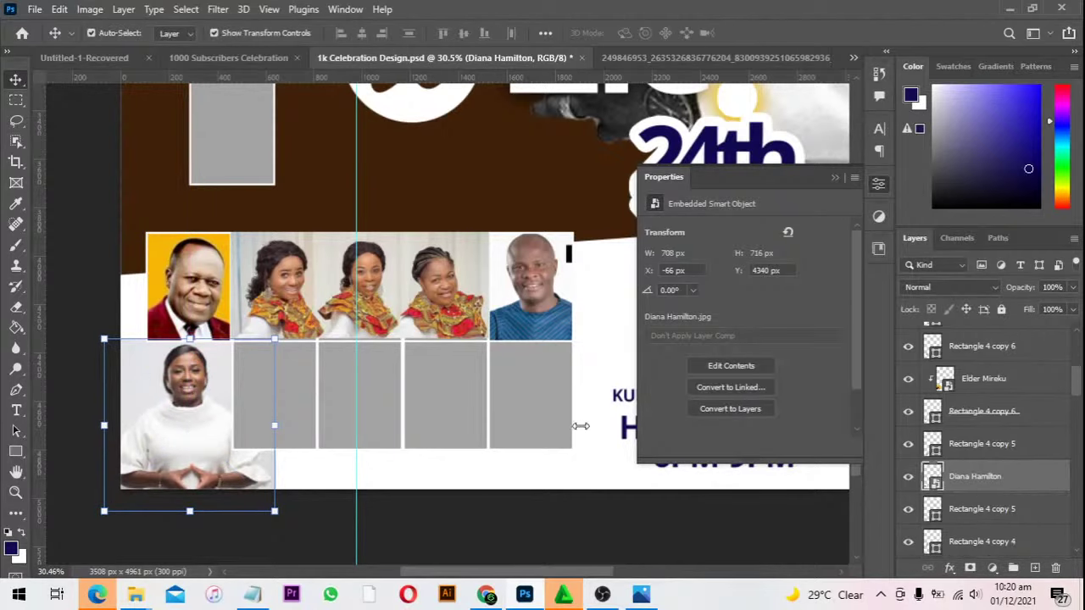
key("alt+Tab")
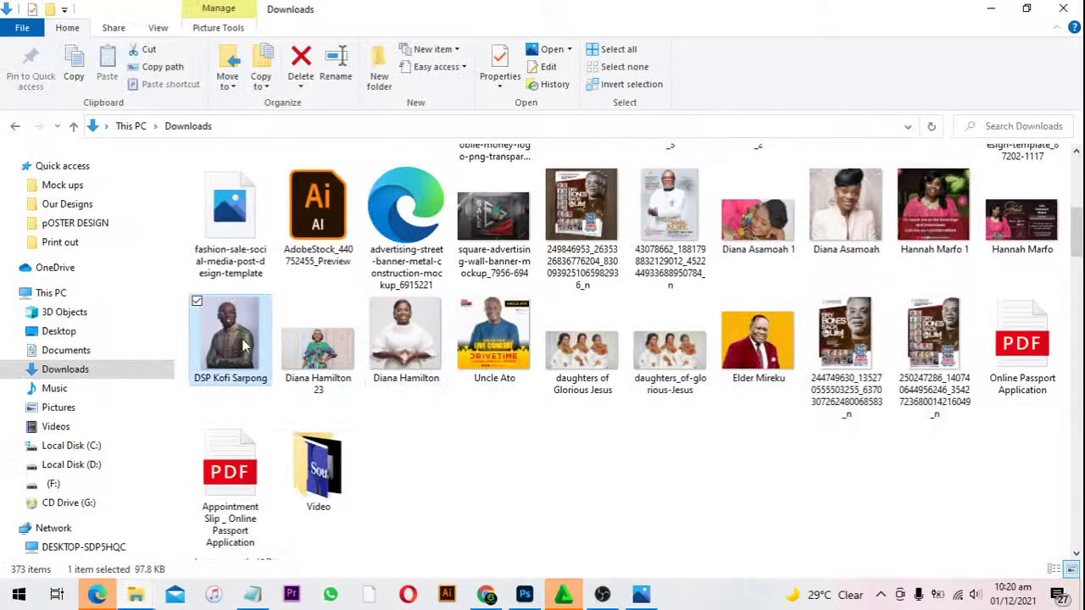
Place the bespectacled man's photo, clip it into the second lower-row placeholder, and enlarge it to fit
left_click_drag(315, 386, 364, 396)
key("alt+Tab")
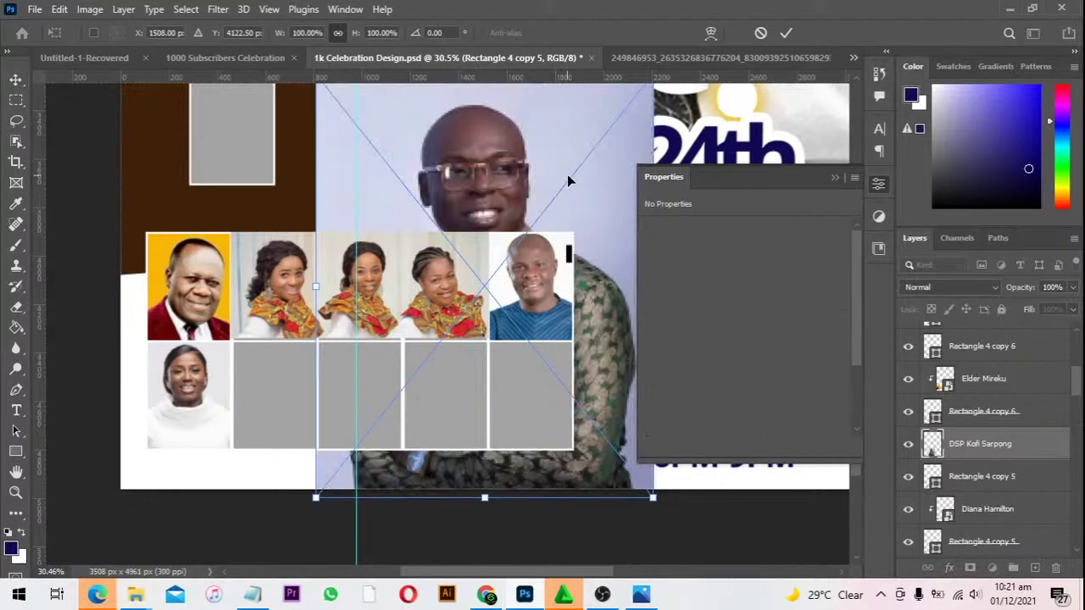
mouse_move(567, 174)
left_mouse_down()
mouse_move(403, 294)
mouse_move(342, 362)
mouse_move(260, 398)
left_mouse_up()
mouse_move(358, 292)
left_mouse_down()
mouse_move(343, 351)
mouse_move(364, 322)
mouse_move(327, 370)
mouse_move(296, 372)
mouse_move(344, 346)
left_mouse_up()
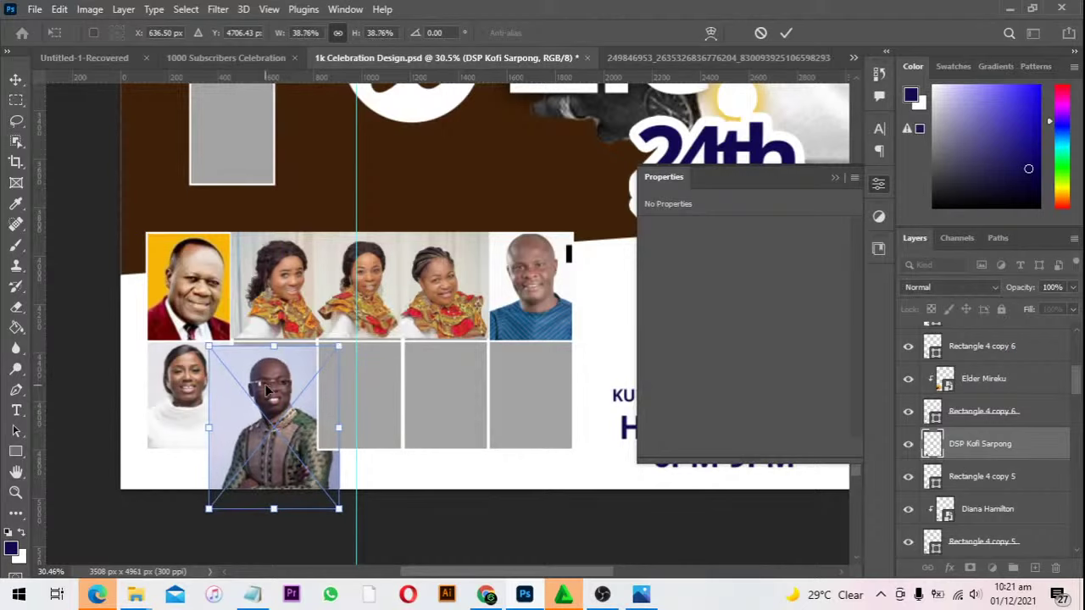
left_click_drag(267, 389, 268, 378)
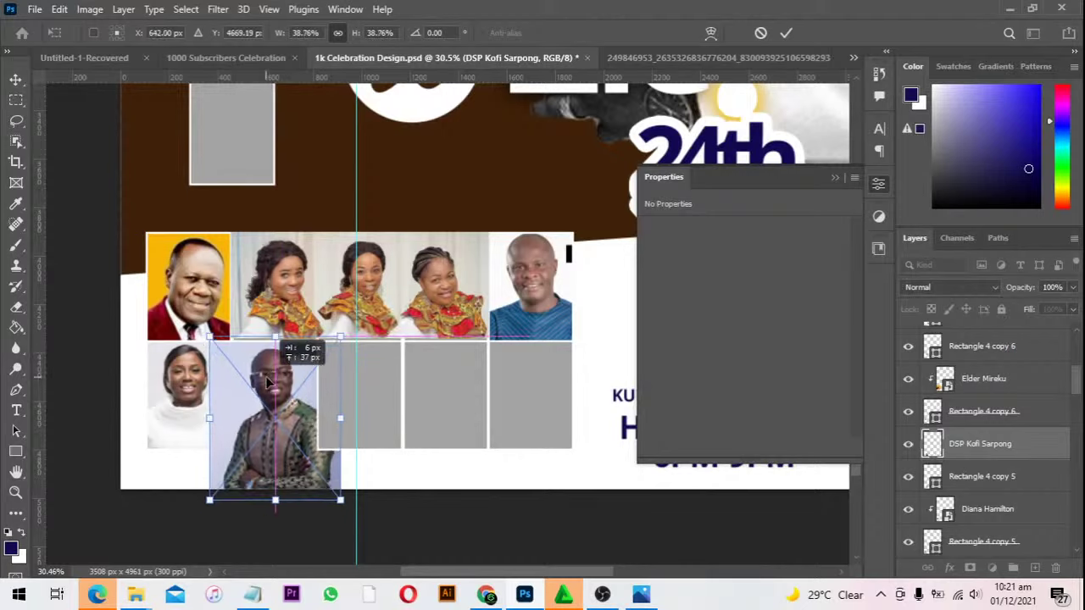
key("Return")
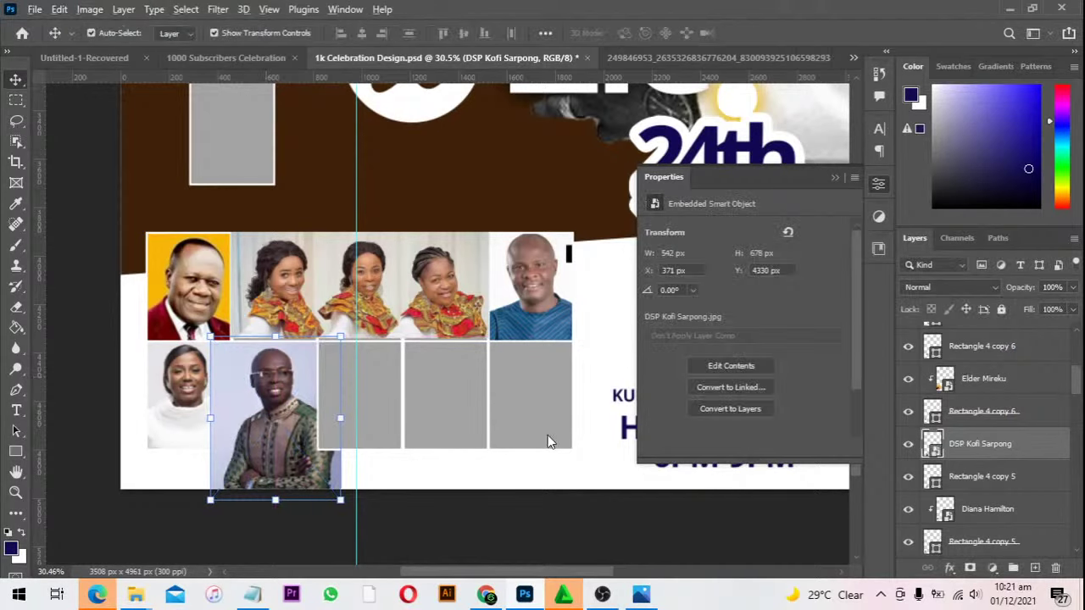
key("ctrl+alt+g")
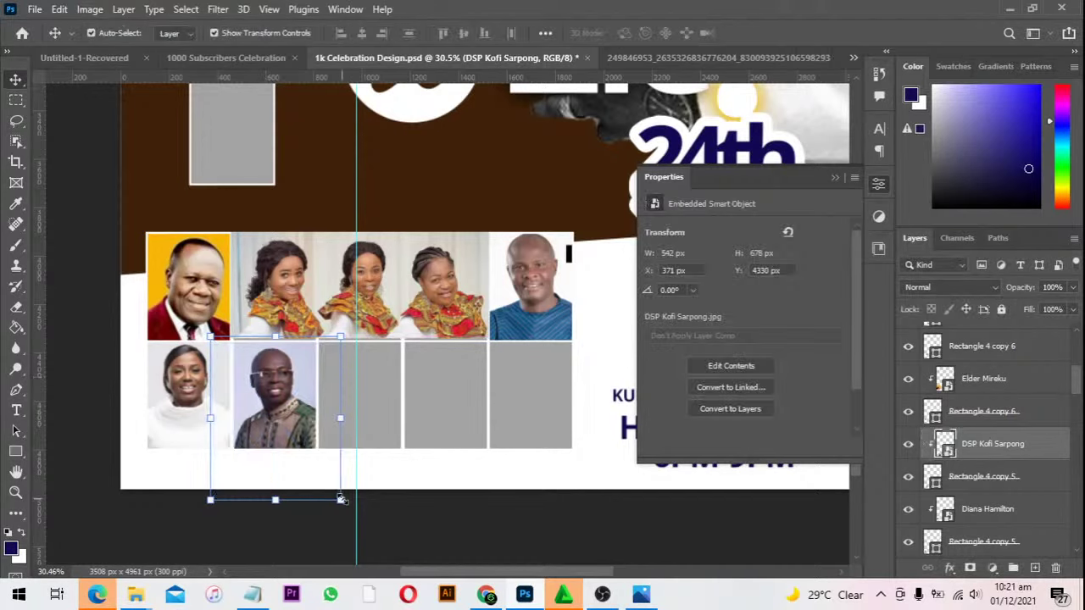
left_click_drag(340, 500, 348, 508)
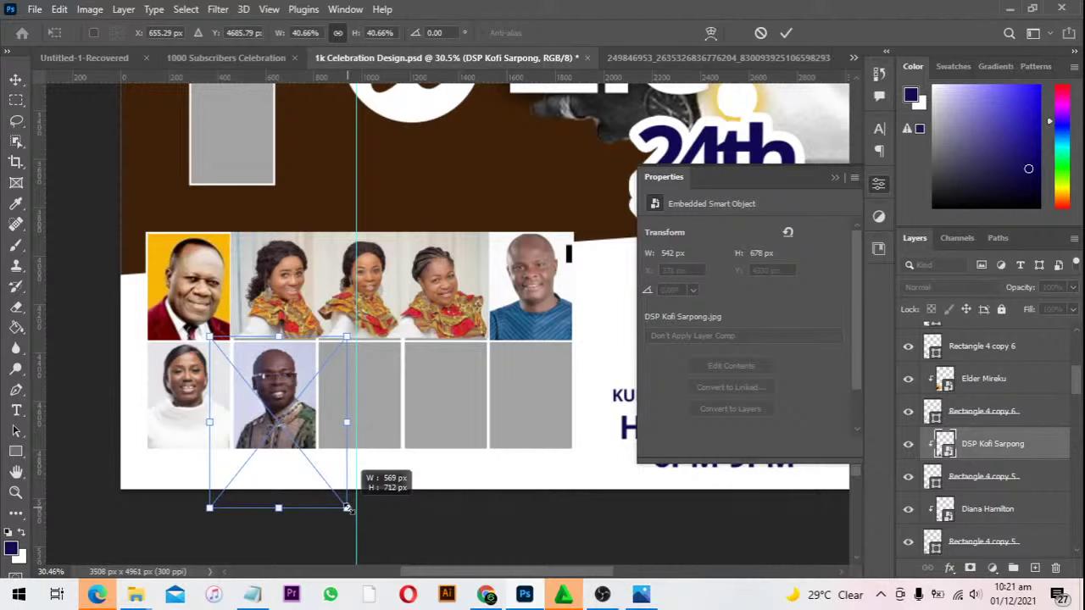
left_click_drag(347, 508, 350, 525)
left_click_drag(271, 396, 282, 396)
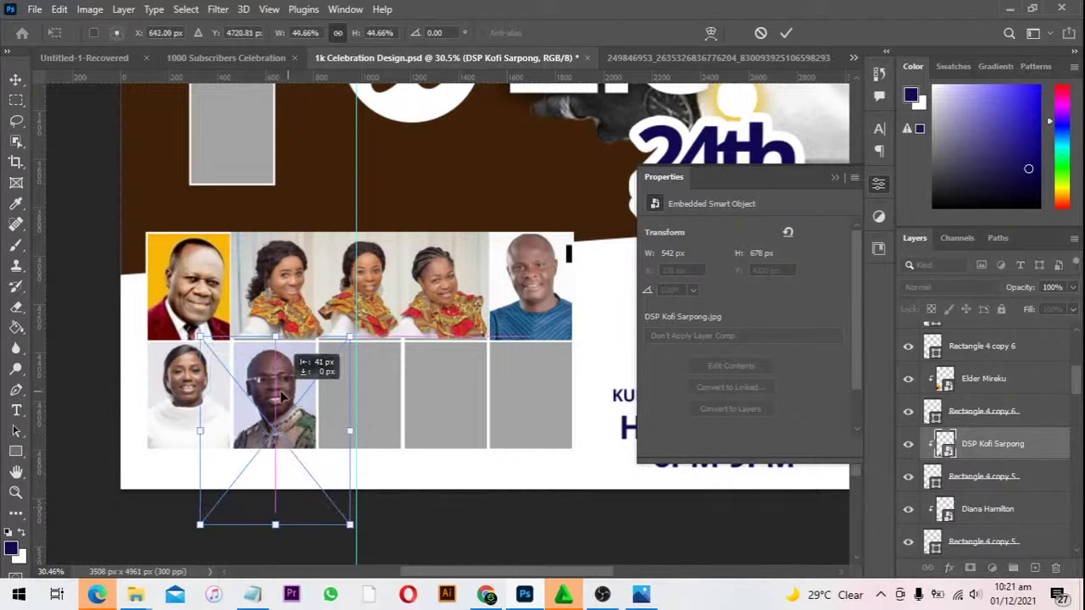
key("Return")
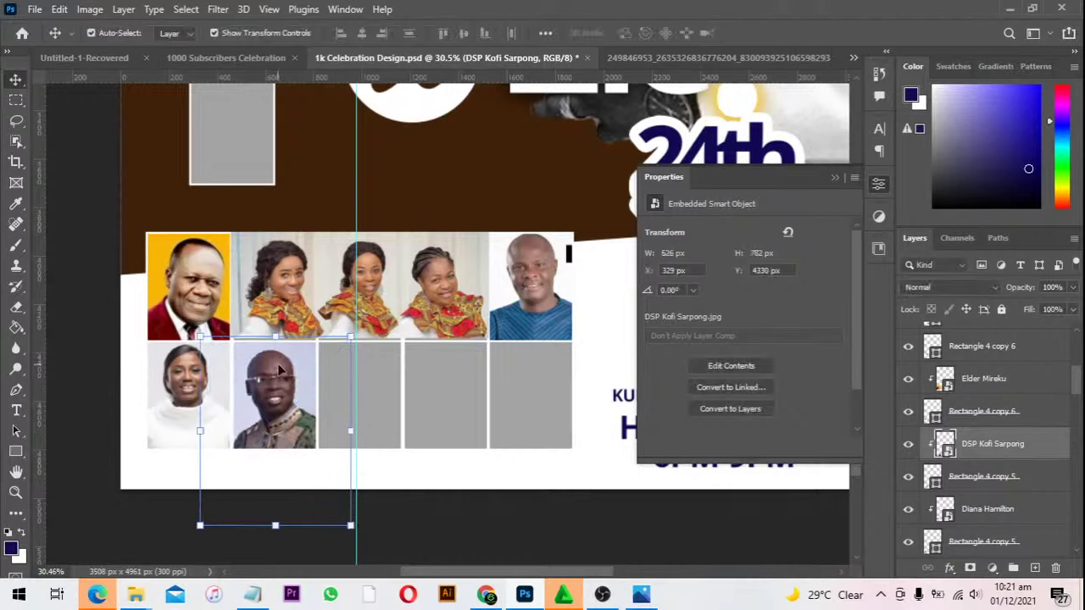
Enlarge the first lower-row portrait to 782 px and nudge it down-left into place
left_click(203, 419)
left_click_drag(203, 419, 212, 422)
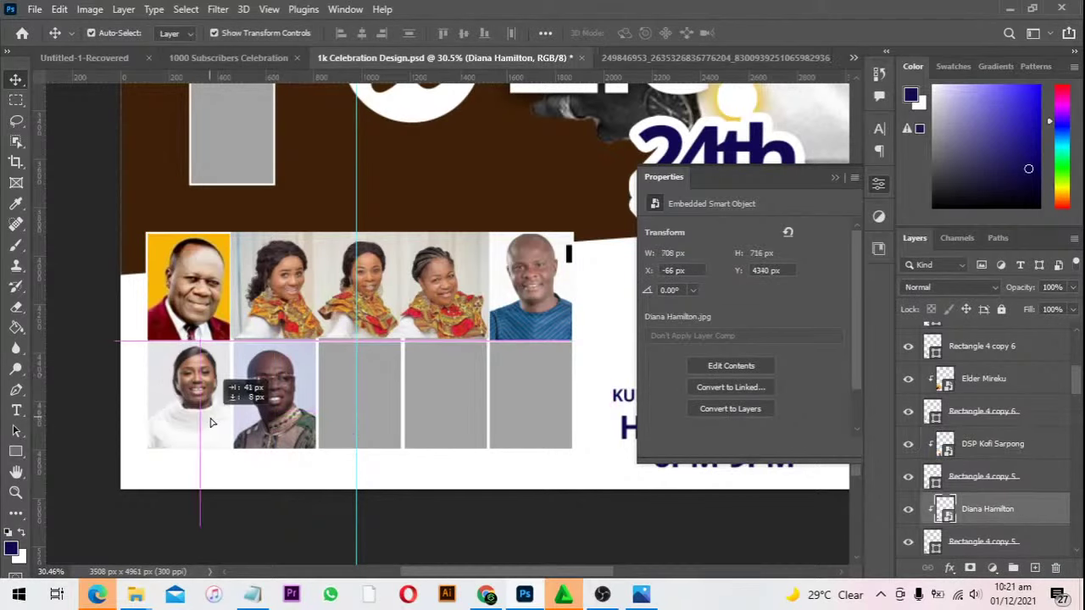
key("Down")
key("Down")
key("Down")
key("Down")
key("Down")
key("Down")
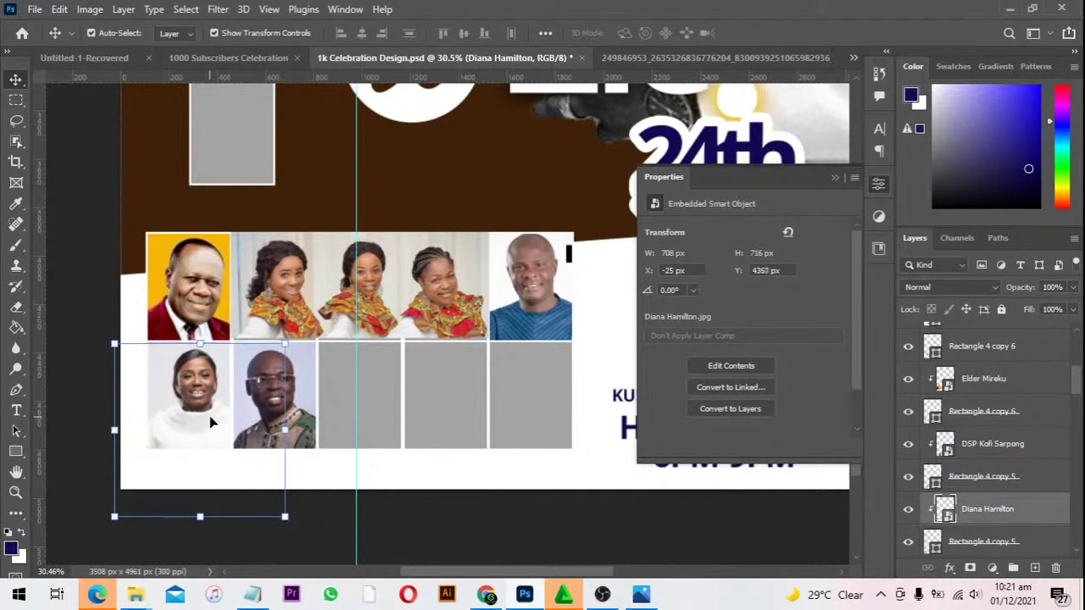
key("Left")
key("Left")
key("Left")
key("Left")
key("Left")
key("Left")
key("Left")
key("Left")
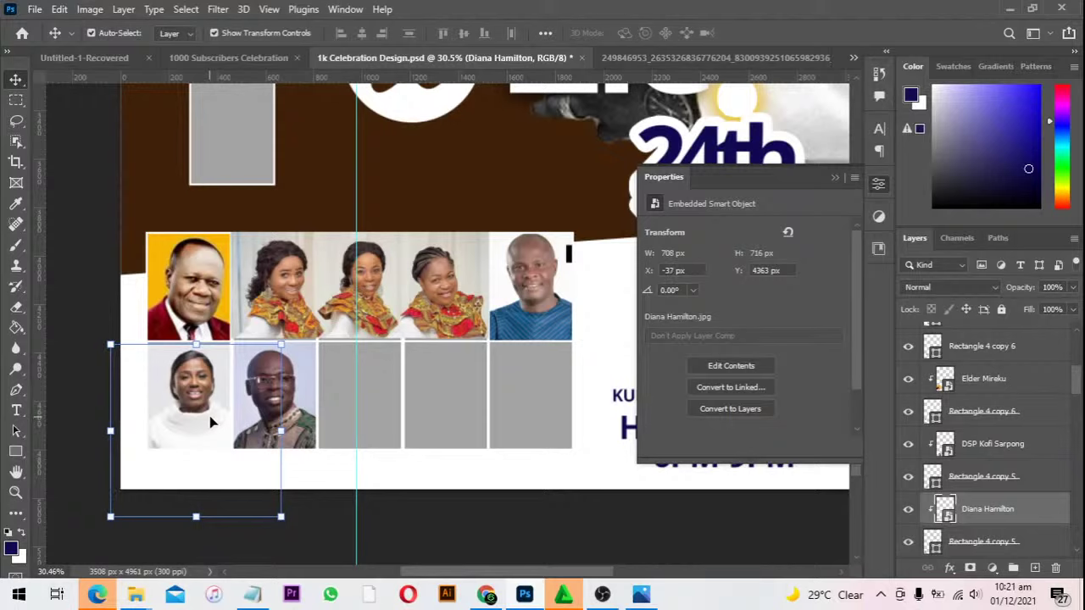
key("ctrl+t")
left_click_drag(280, 345, 289, 337)
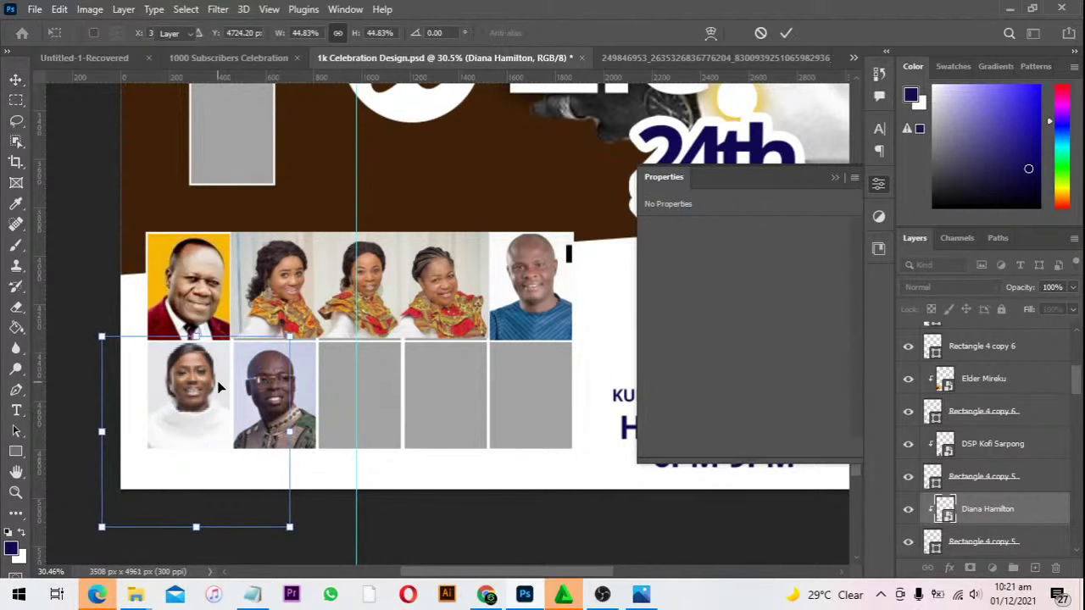
key("Return")
key("Down")
key("Down")
key("Down")
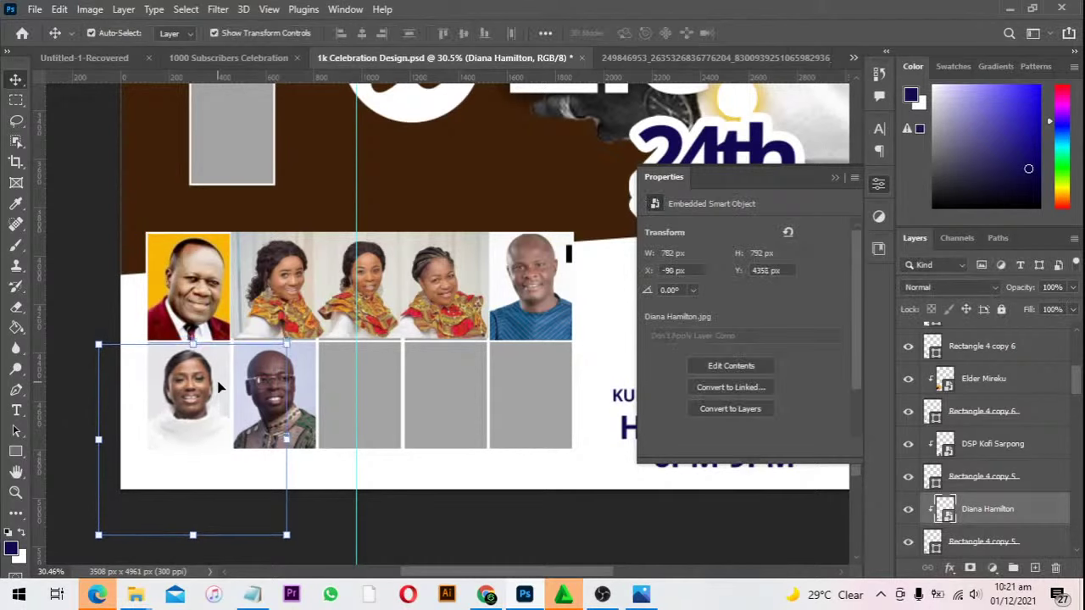
key("Down")
key("Down")
key("Down")
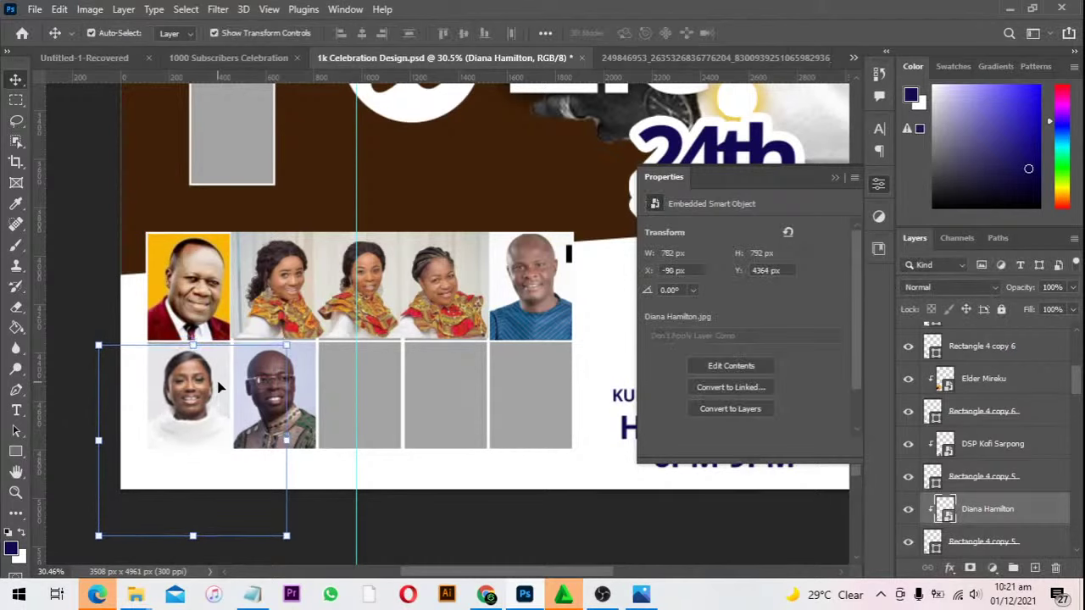
left_click(380, 373)
key("alt+Tab")
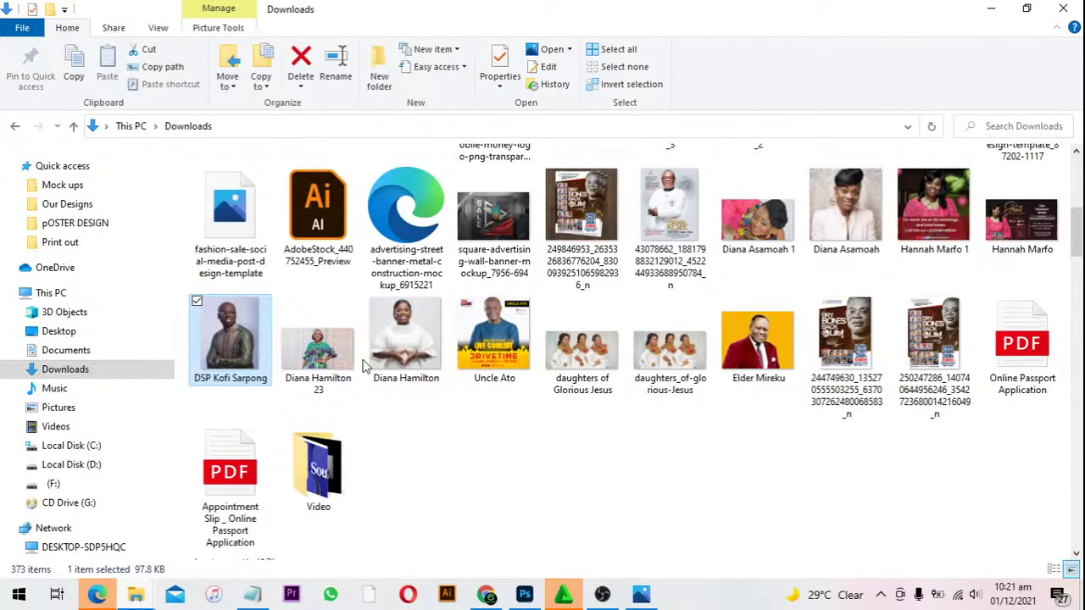
Check the reference flyer and drag the woman-in-pink photo from Downloads onto the flyer
left_click(649, 596)
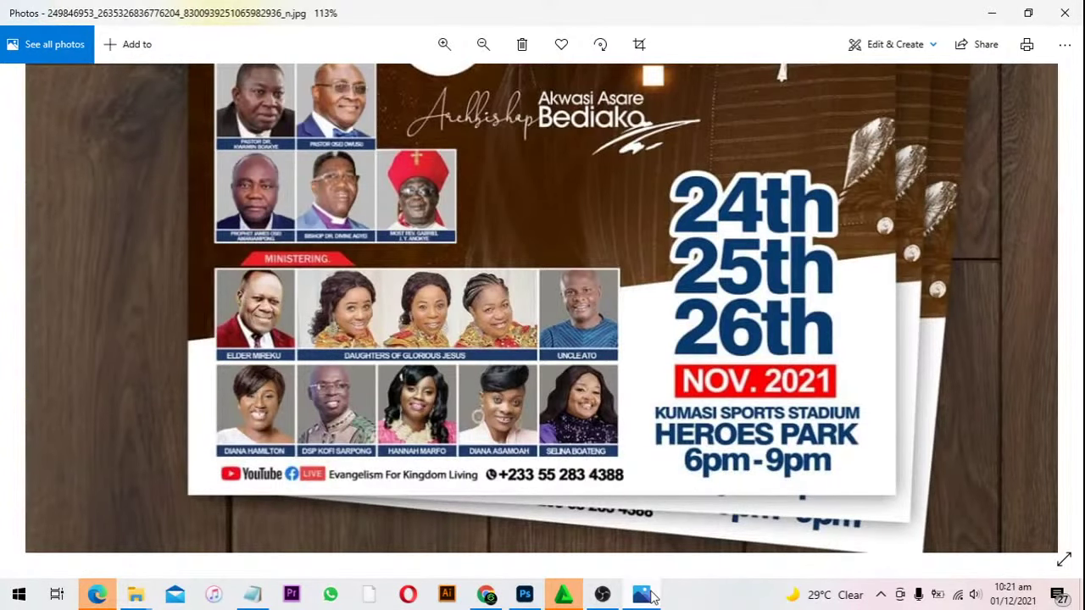
left_click(650, 596)
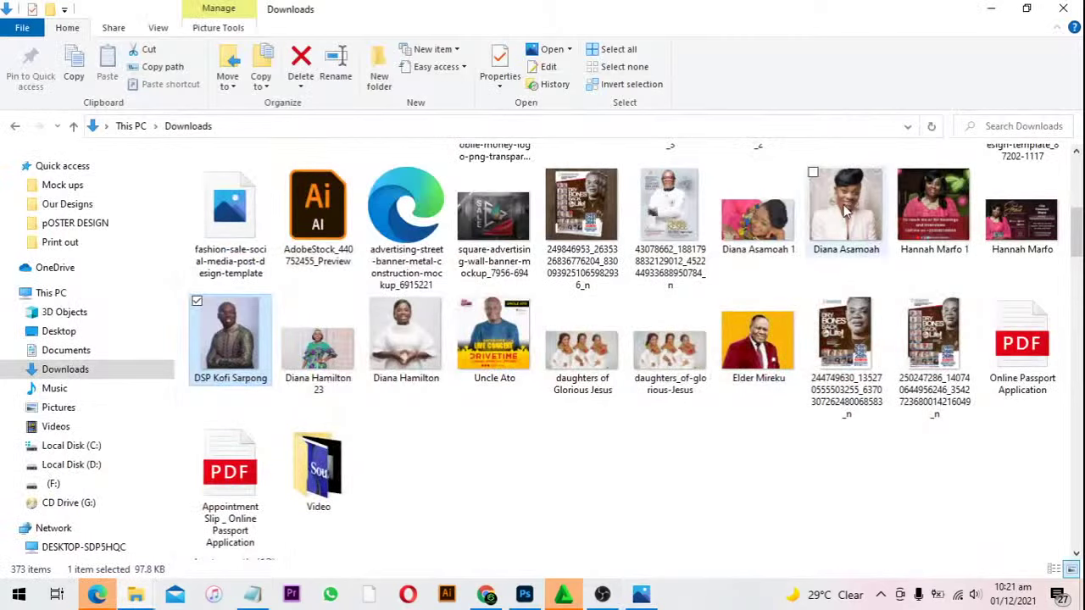
left_click(845, 230)
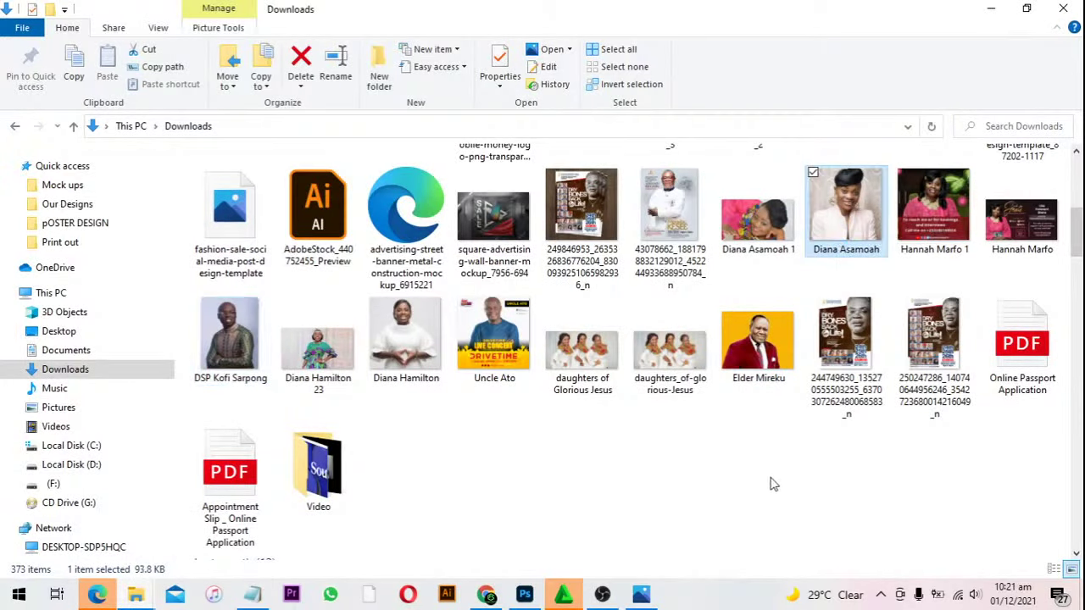
mouse_move(933, 216)
left_mouse_down()
mouse_move(458, 561)
mouse_move(523, 592)
left_mouse_up()
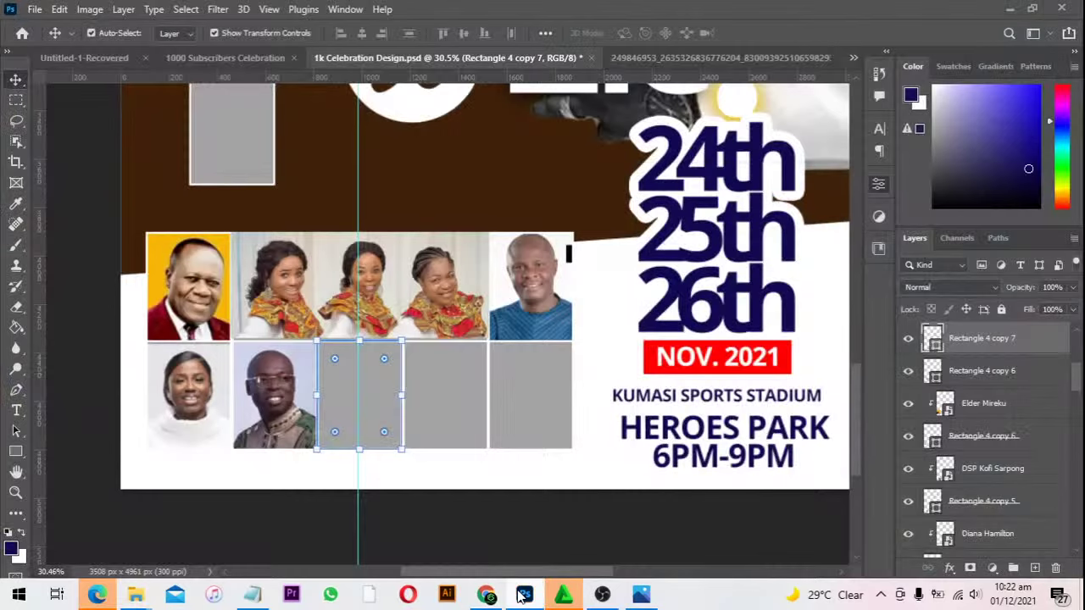
left_click_drag(523, 591, 135, 585)
mouse_move(136, 594)
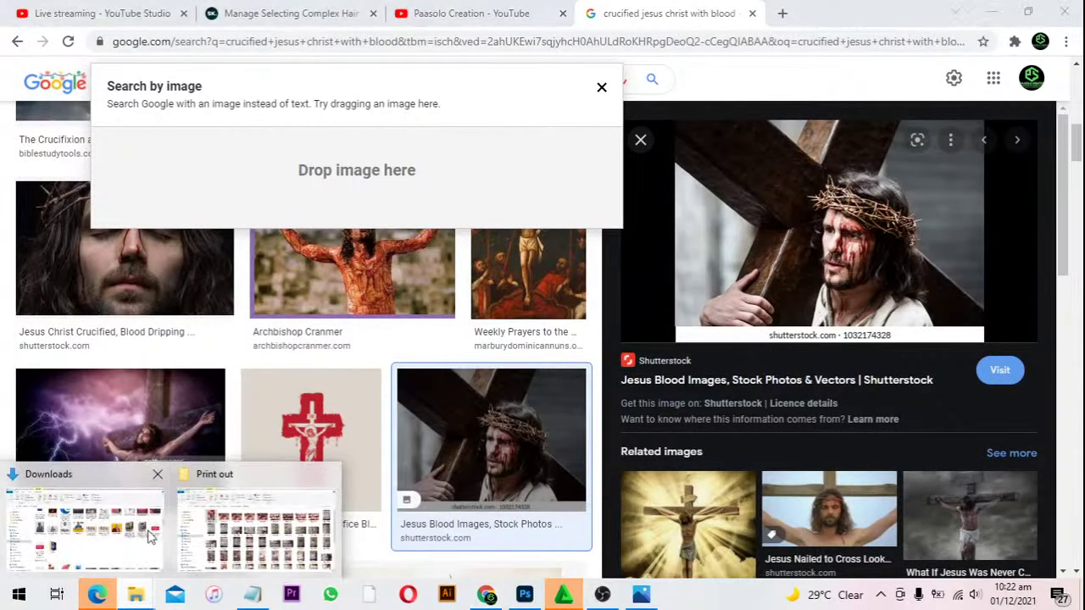
left_click(150, 535)
mouse_move(945, 165)
left_mouse_down()
mouse_move(568, 540)
mouse_move(531, 593)
mouse_move(336, 445)
mouse_move(381, 295)
left_mouse_up()
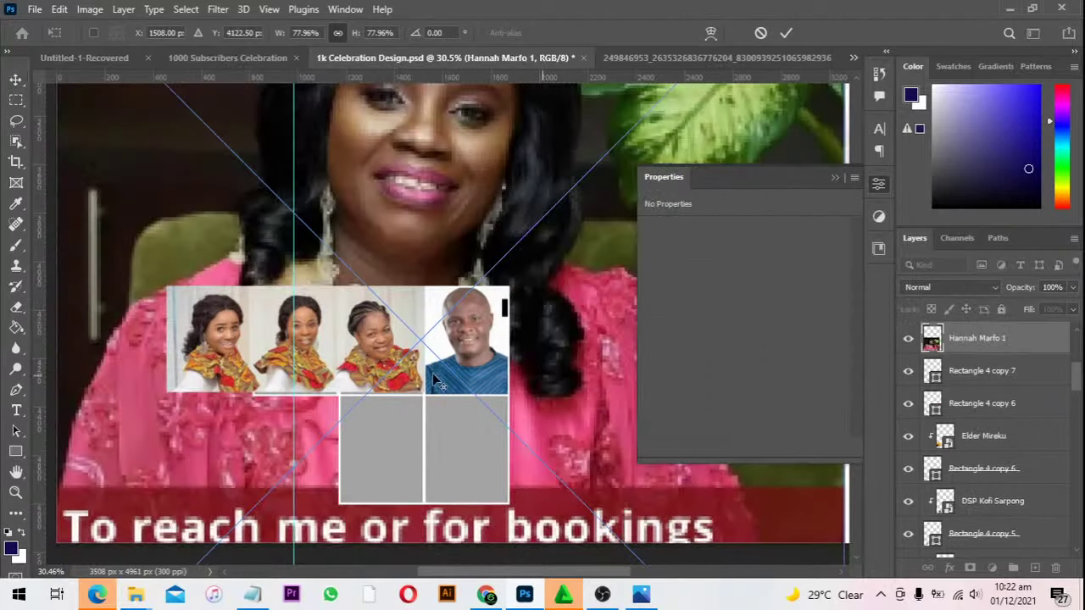
Scale the woman-in-pink photo to about 20% and clip it into the third lower-row placeholder
scroll(568, 210, "down", 3)
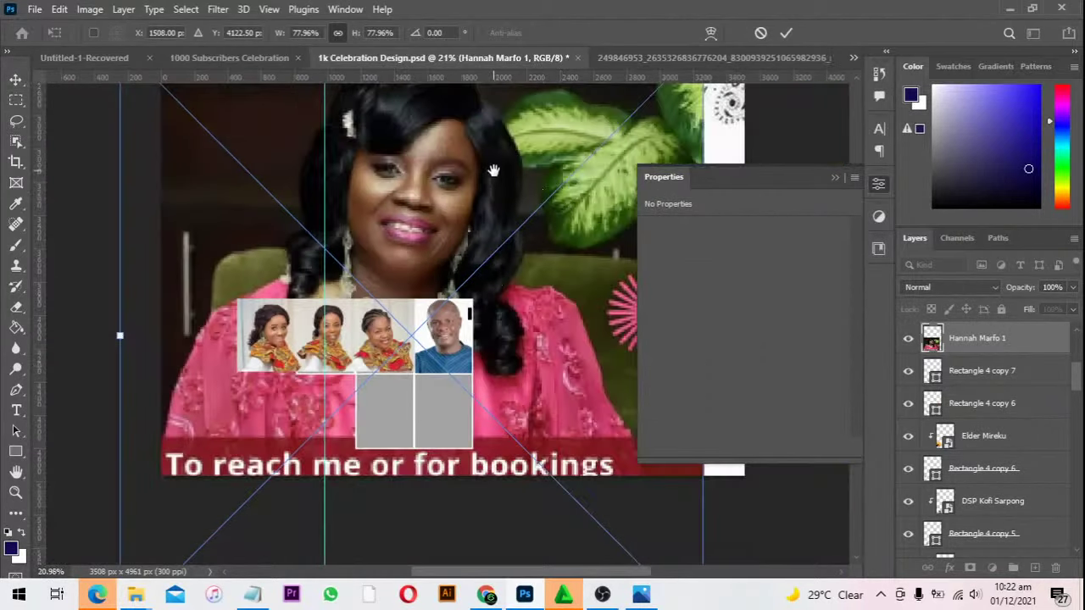
left_click_drag(531, 118, 535, 215)
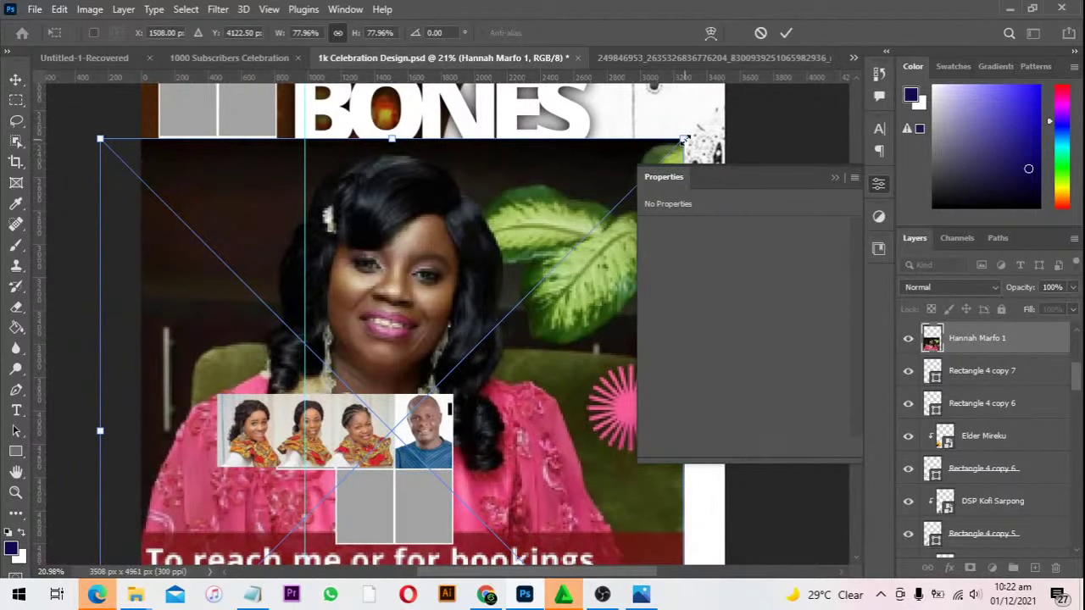
left_click_drag(685, 139, 467, 356)
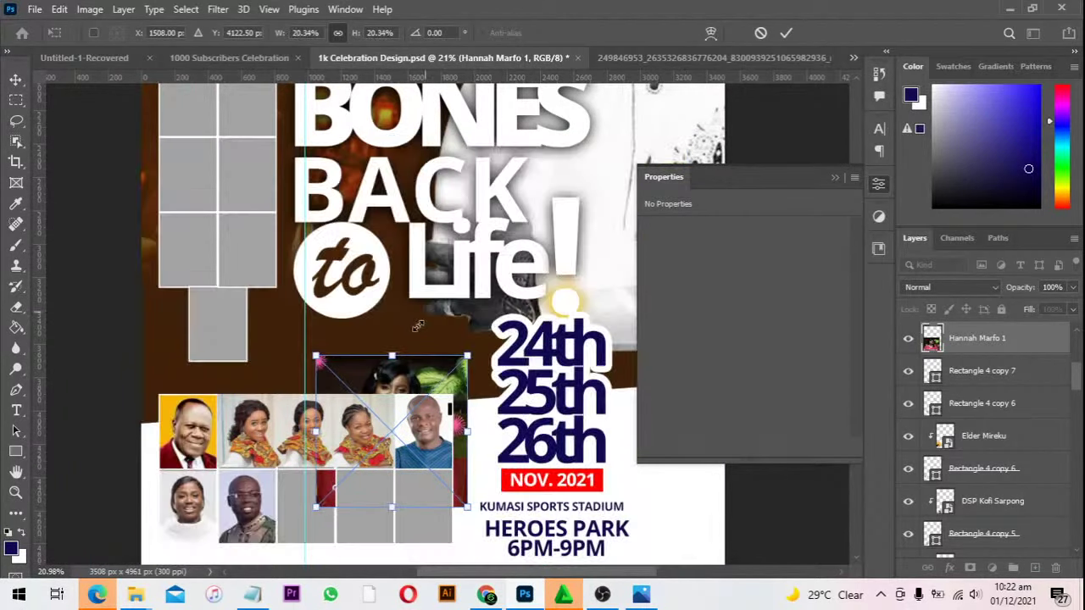
left_click_drag(396, 466, 336, 408)
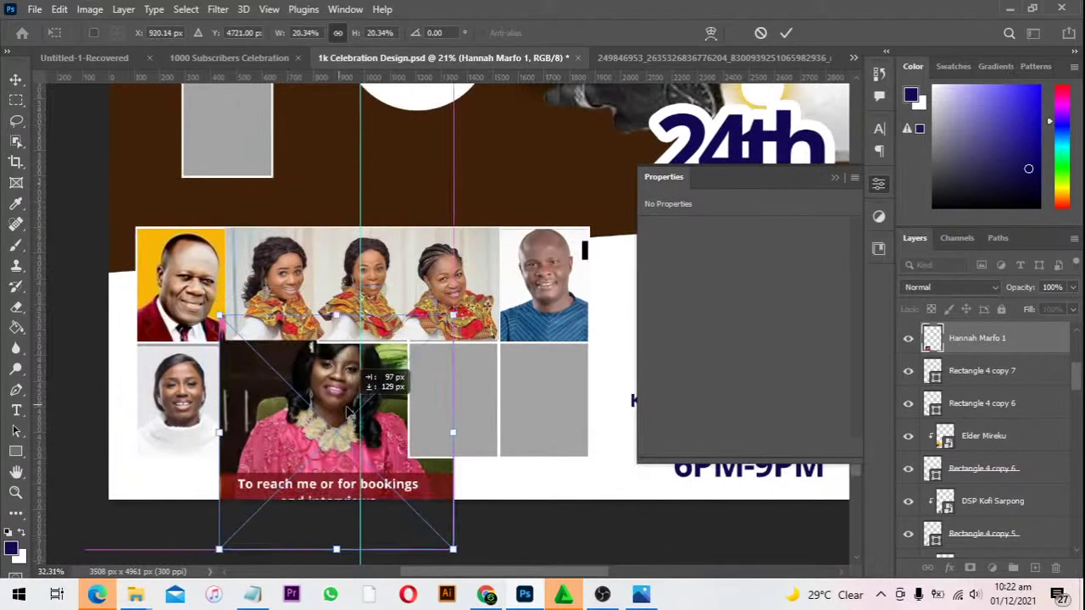
mouse_move(337, 408)
left_mouse_down()
mouse_move(457, 315)
mouse_move(437, 350)
left_mouse_up()
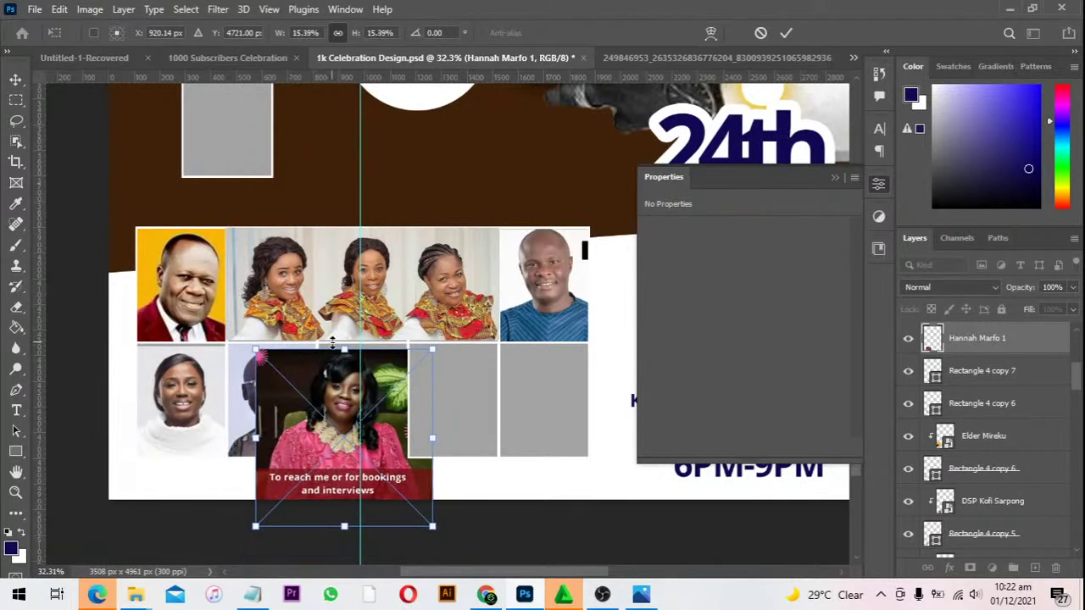
left_click_drag(321, 371, 342, 360)
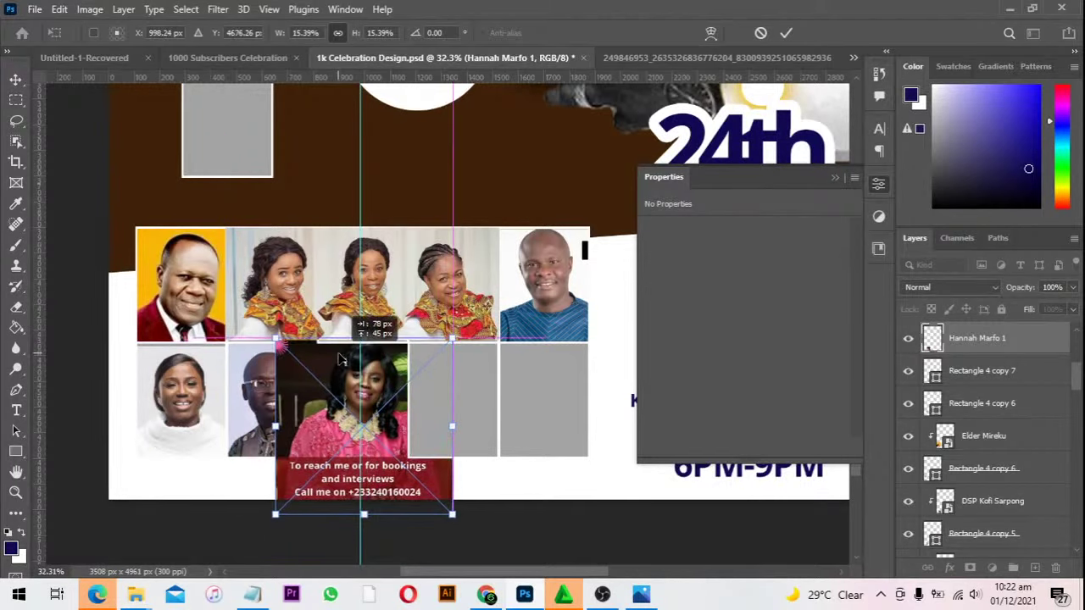
key("Return")
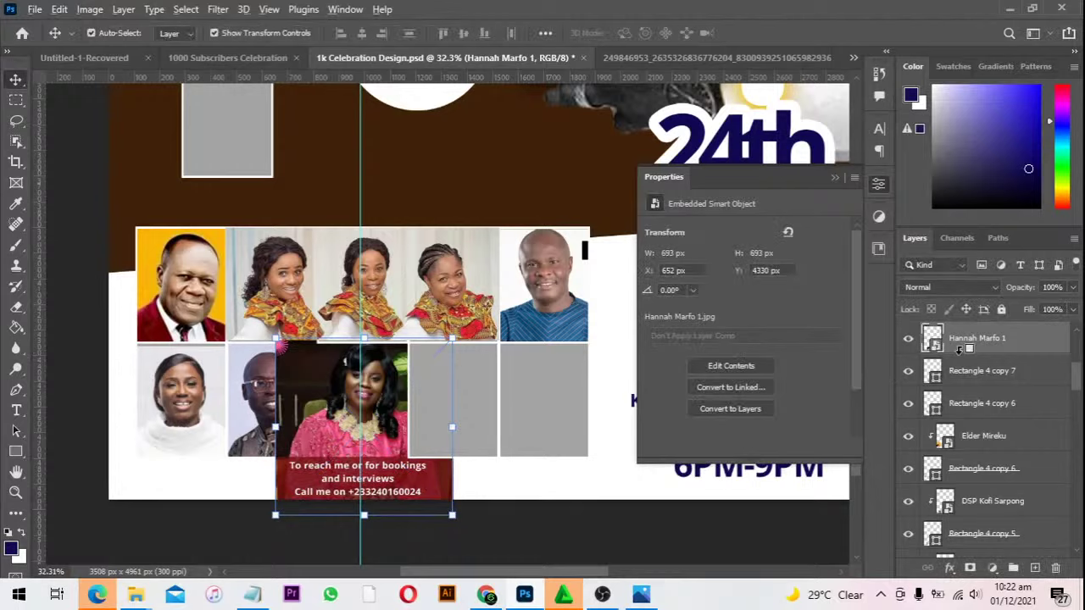
left_click(958, 353, "alt")
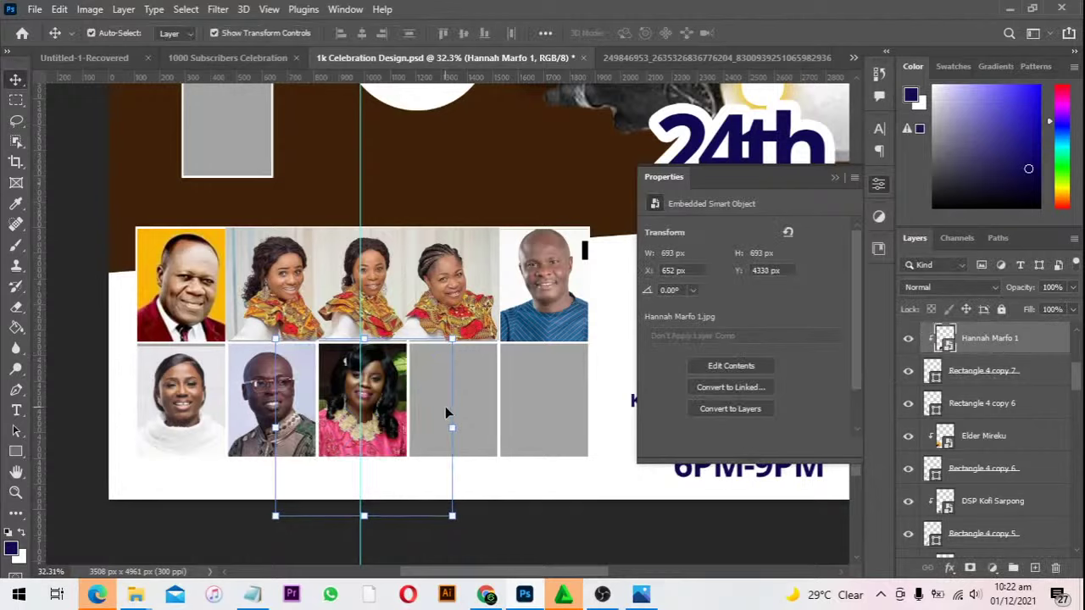
left_click_drag(445, 406, 447, 414)
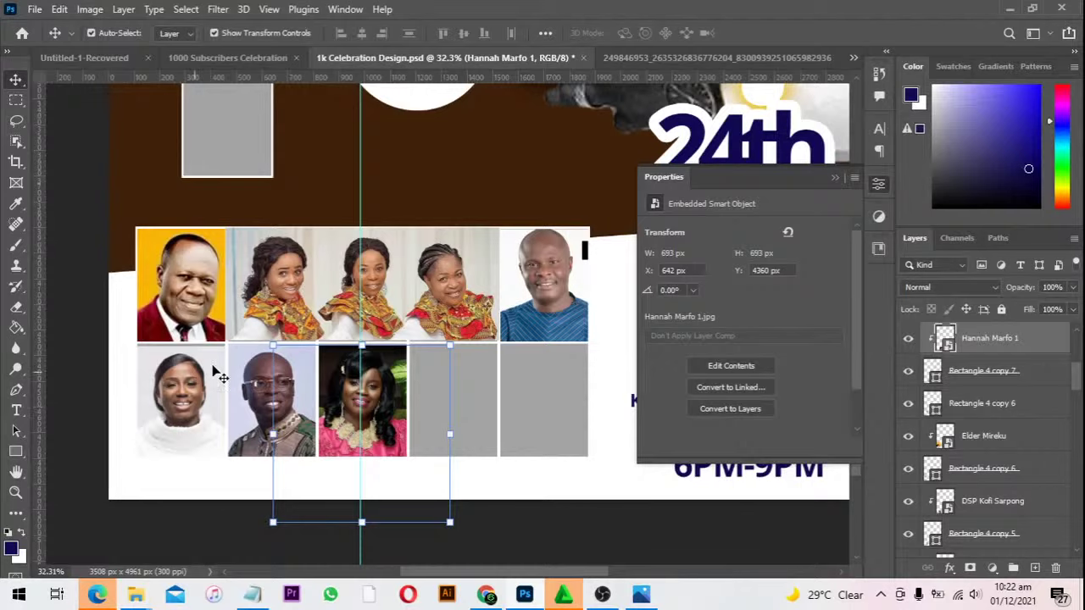
Rasterize the man-in-blue photo's layer
right_click(519, 278)
left_click(546, 286)
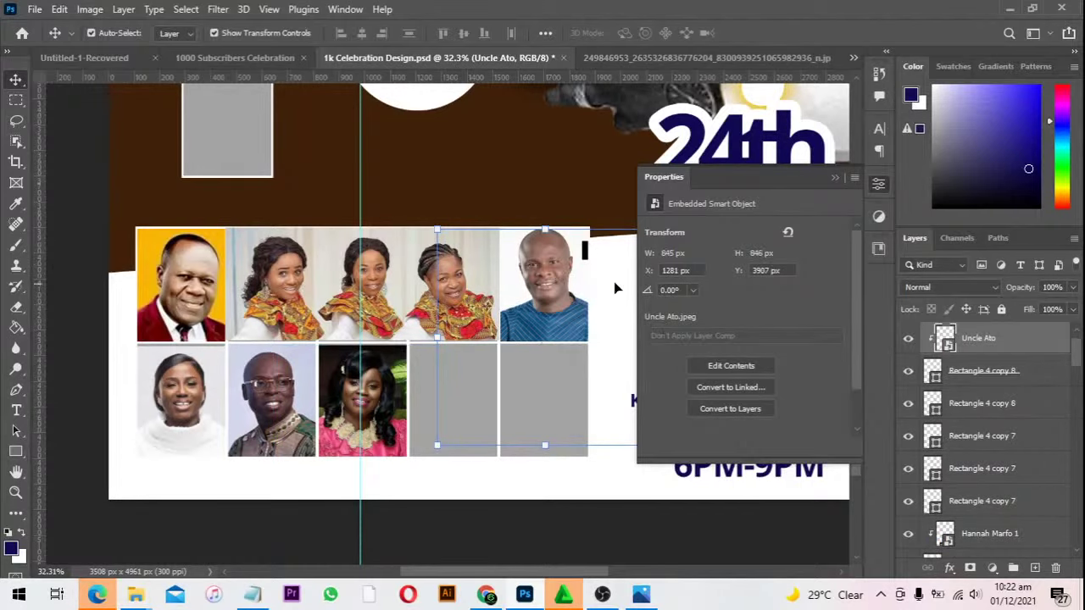
right_click(987, 339)
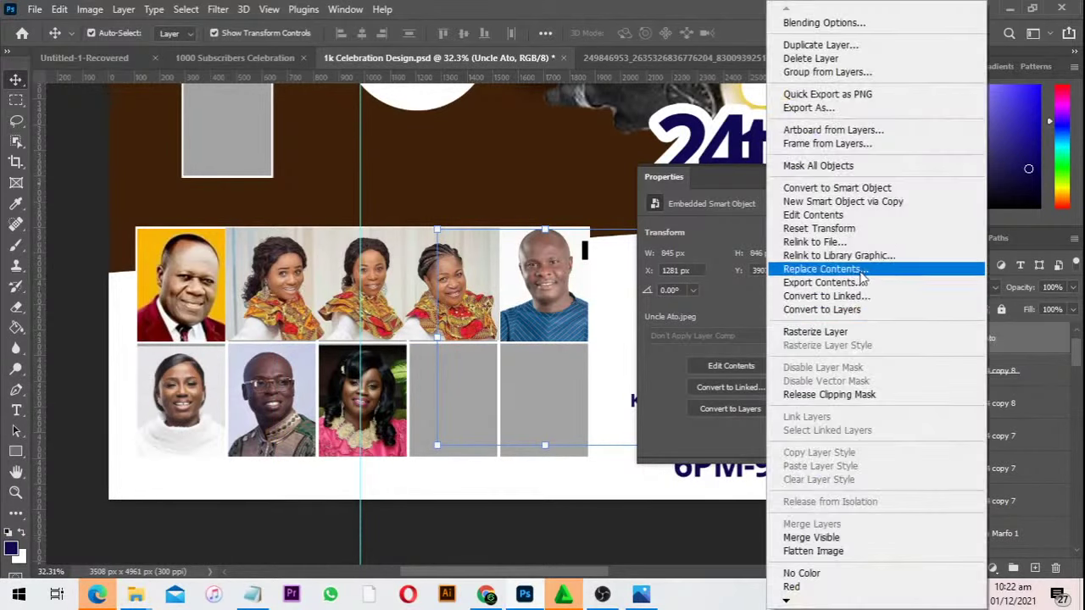
left_click(852, 336)
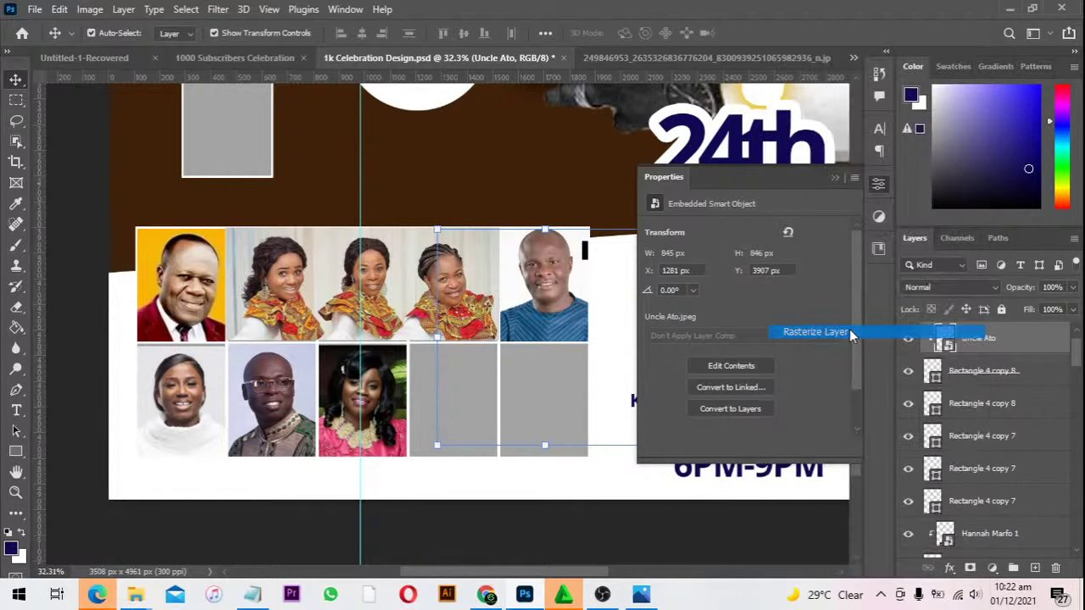
key("ctrl")
Apply Levels to the man-in-blue photo with input black 21 and white 225
key("ctrl+l")
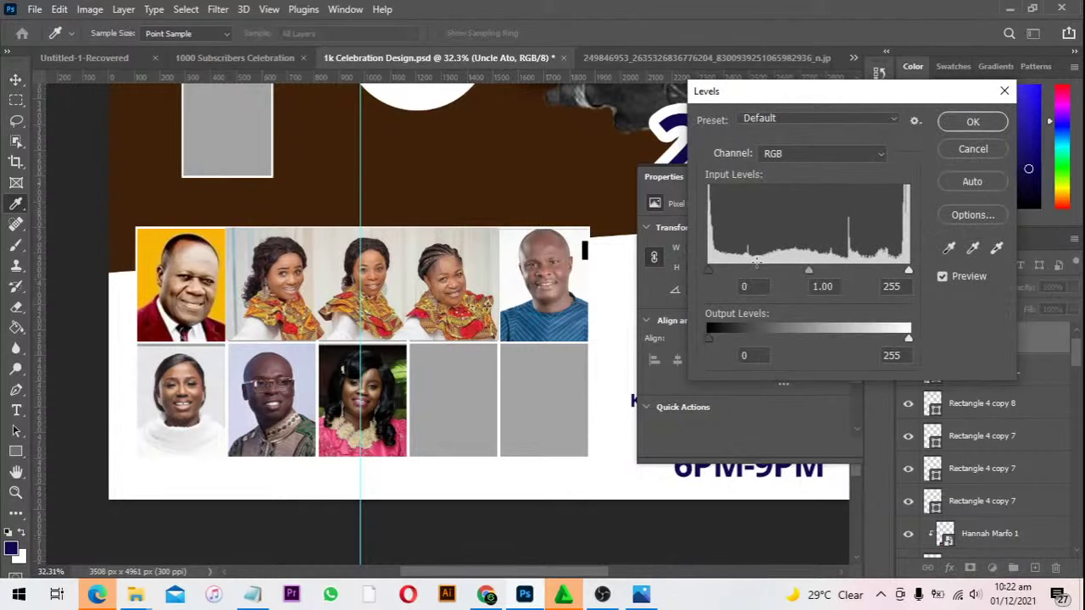
left_click_drag(708, 270, 724, 270)
mouse_move(908, 270)
left_mouse_down()
mouse_move(878, 275)
mouse_move(885, 272)
left_mouse_up()
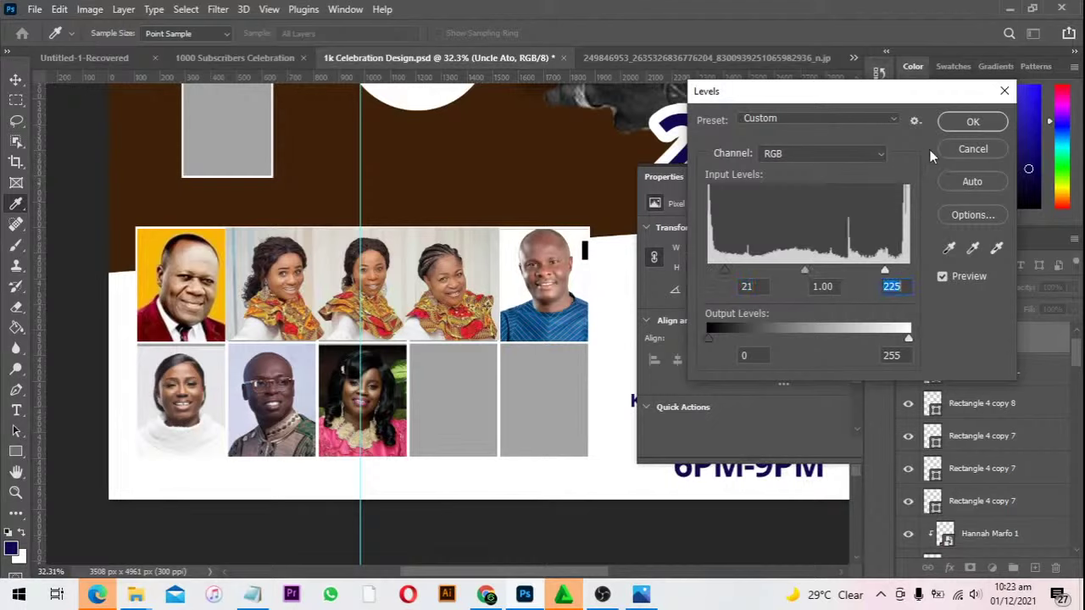
left_click(954, 128)
key("v")
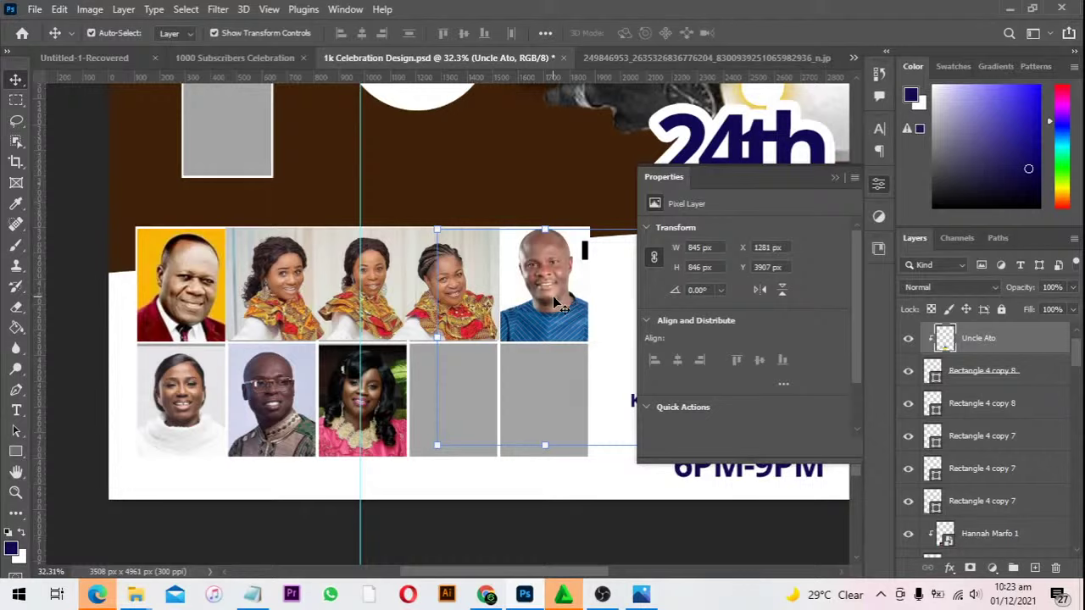
Select the fourth grey placeholder in the bottom row and switch to the Downloads folder
left_click(488, 394)
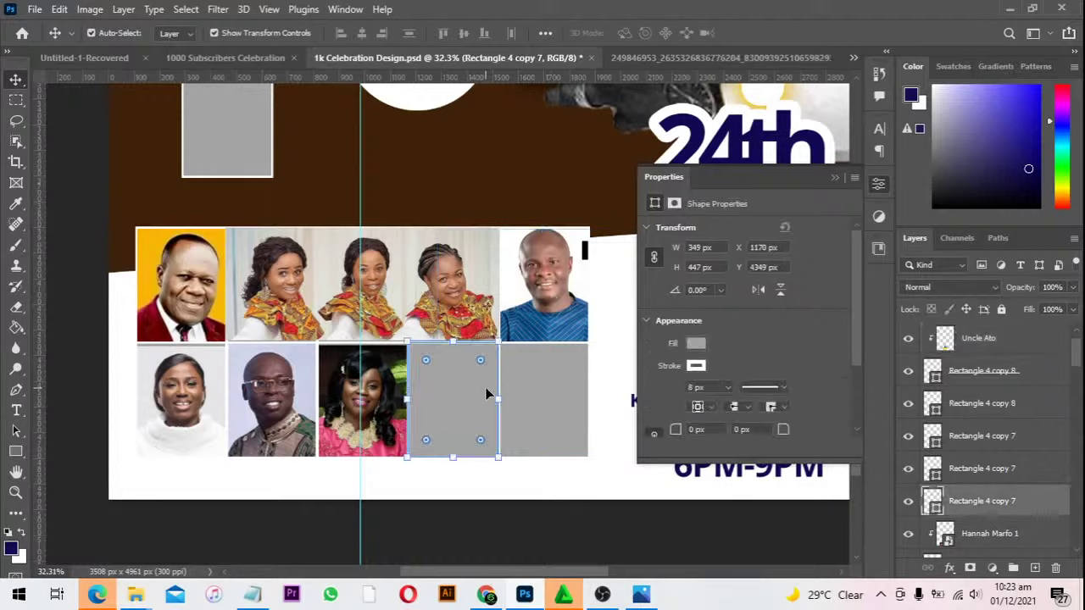
key("alt+Tab")
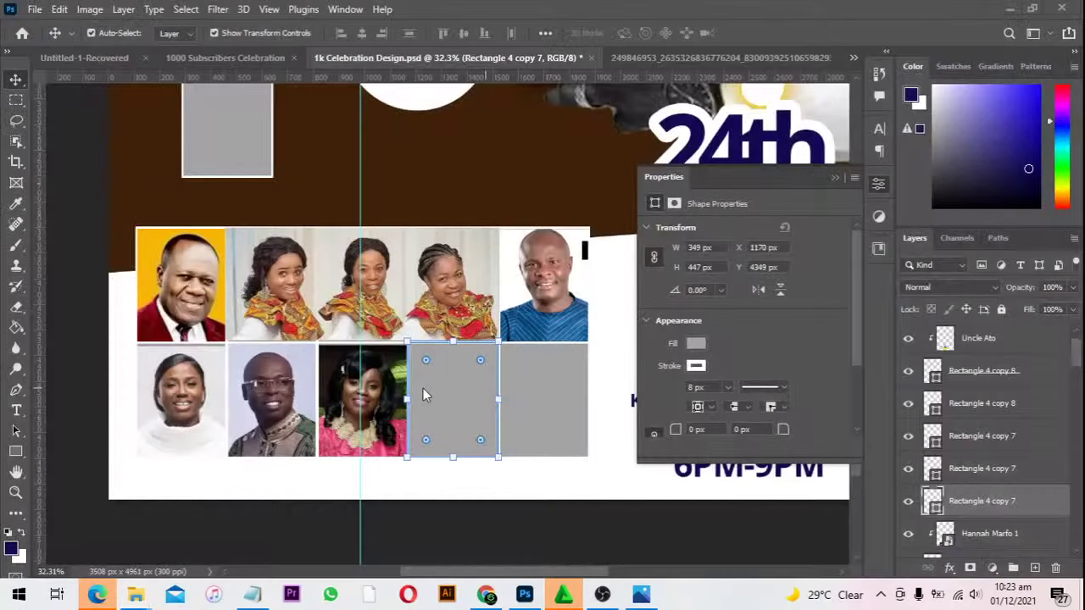
key("alt+Tab")
key("alt+Tab")
scroll(763, 365, "up", 5)
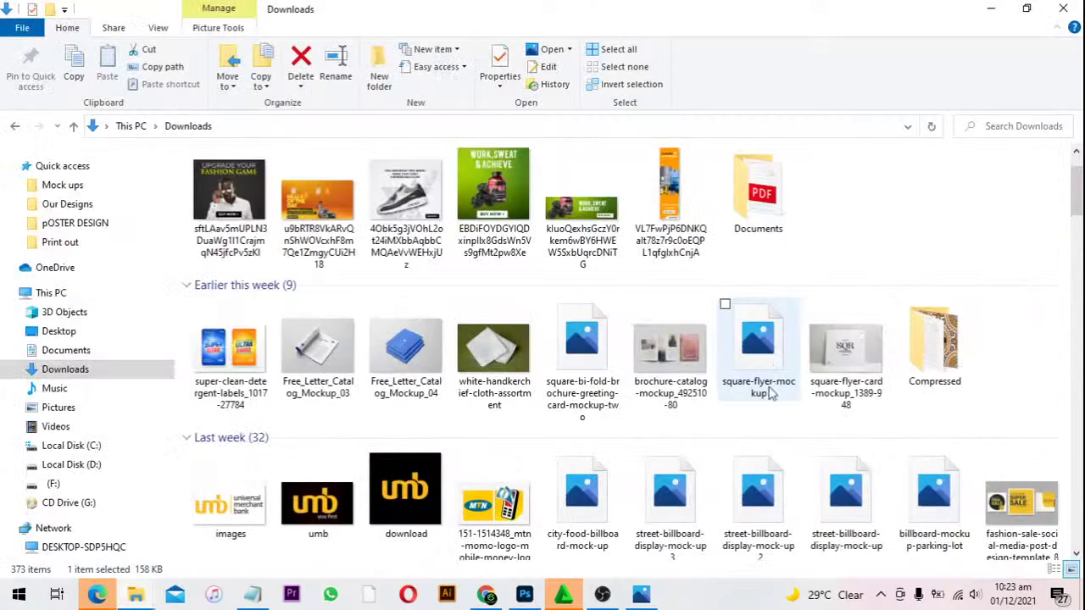
Drag the woman-in-white photo from Downloads over to the Photoshop flyer
scroll(772, 399, "down", 5)
scroll(772, 421, "up", 3)
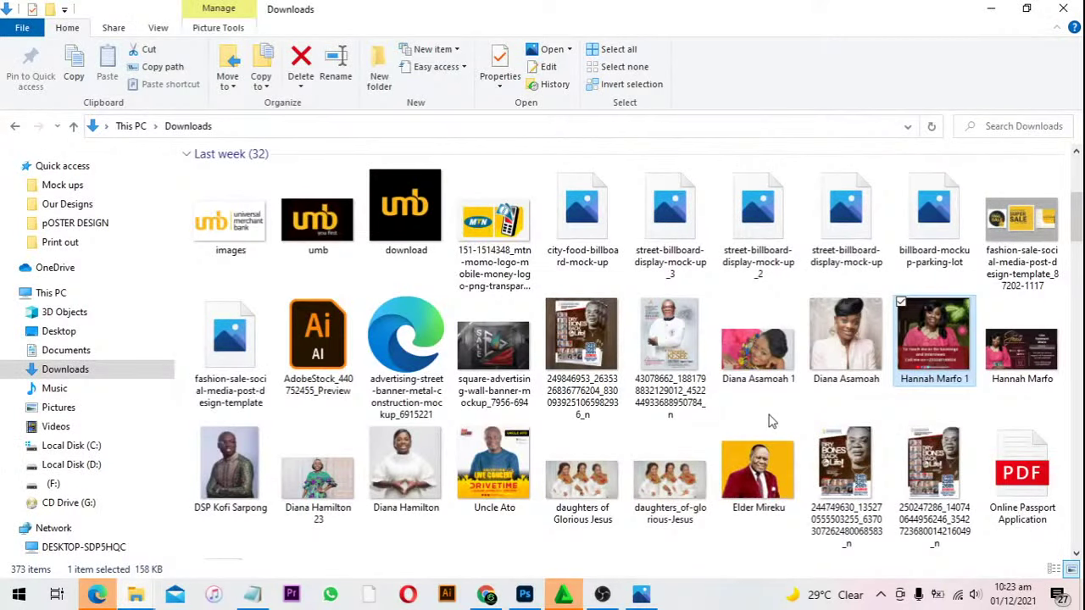
key("Left")
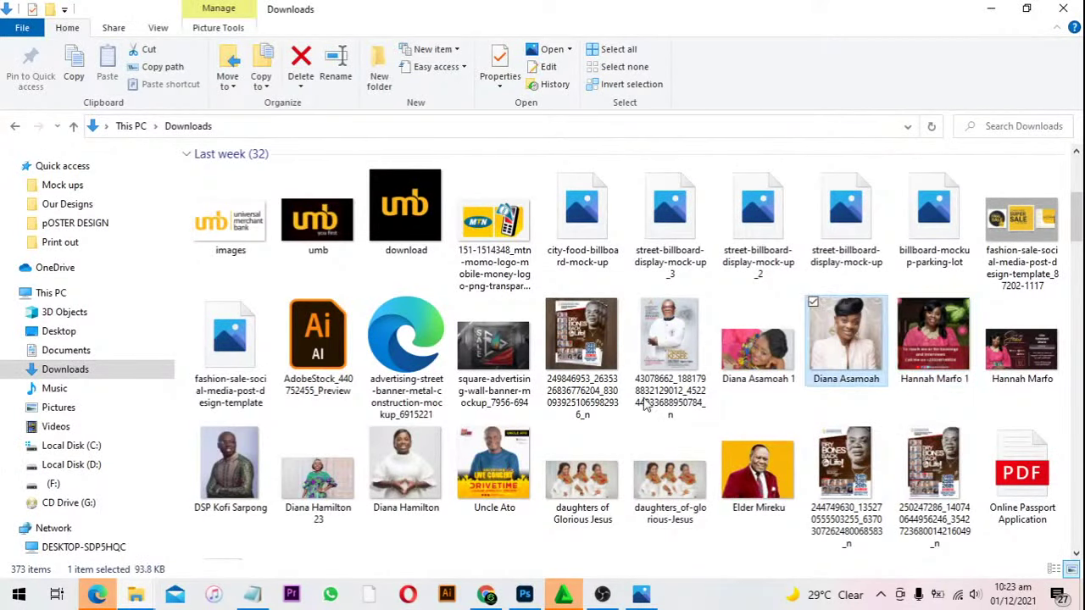
left_click_drag(644, 406, 593, 411)
key("alt+Tab")
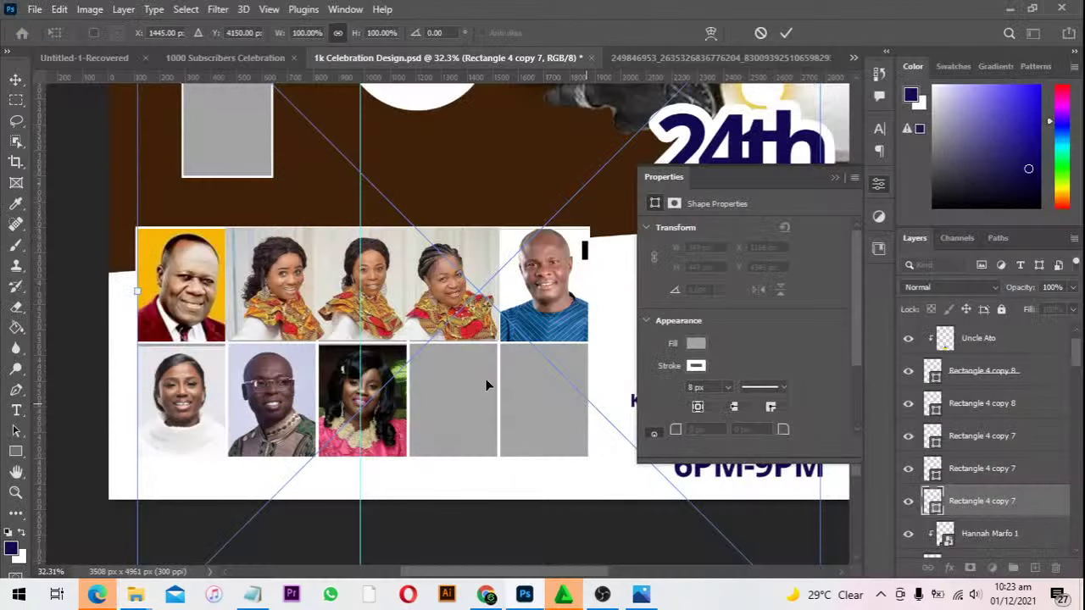
Drop the woman-in-white photo, scale it to about 19%, and position it over the fourth bottom-row cell
left_click_drag(593, 411, 487, 382)
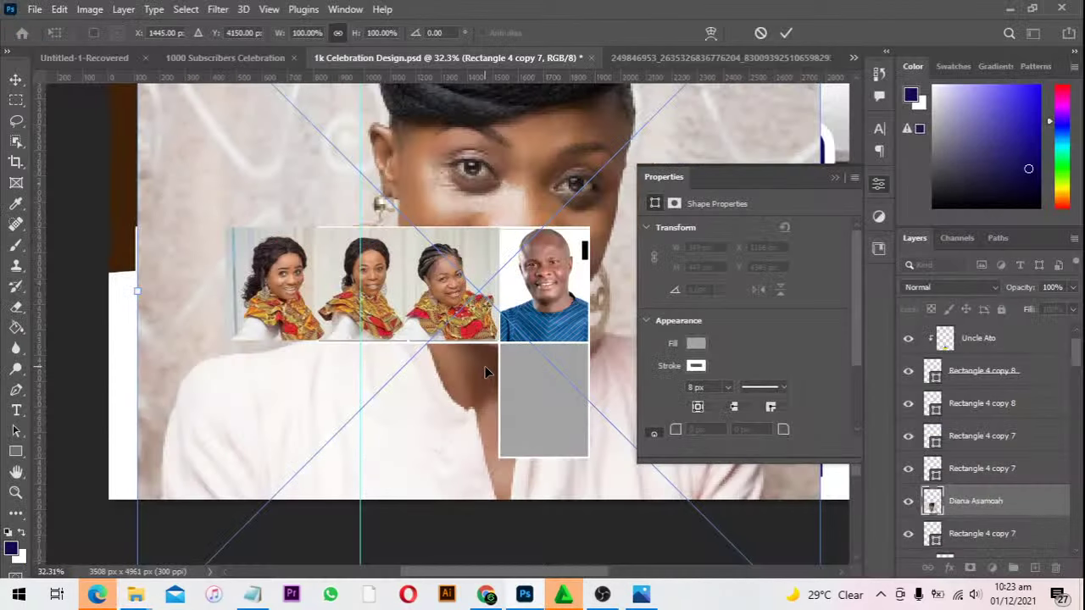
scroll(494, 376, "up", 2)
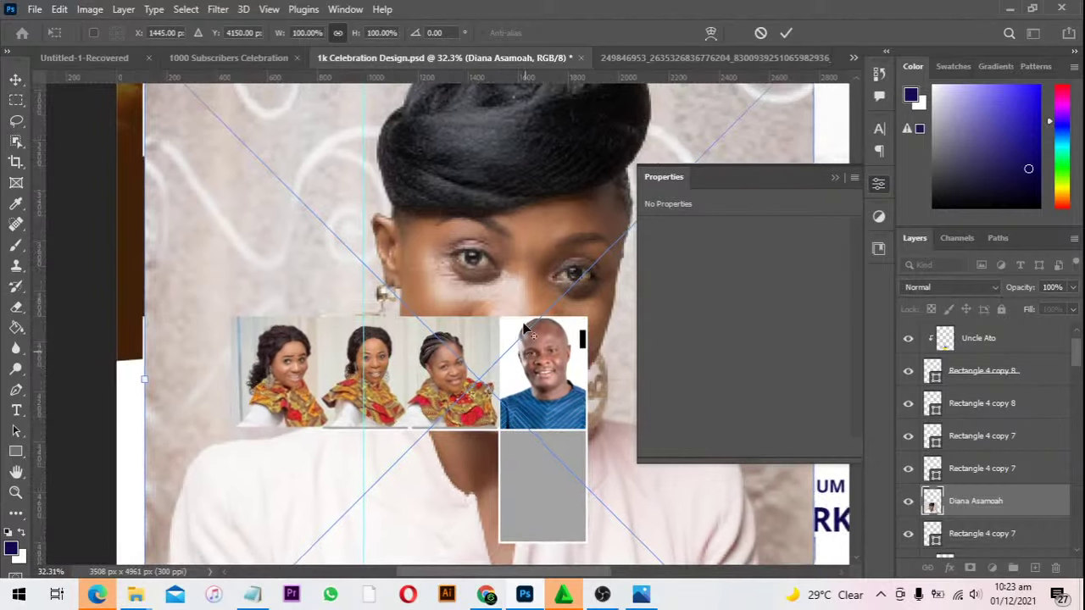
scroll(516, 330, "down", 1)
left_click_drag(768, 89, 581, 271)
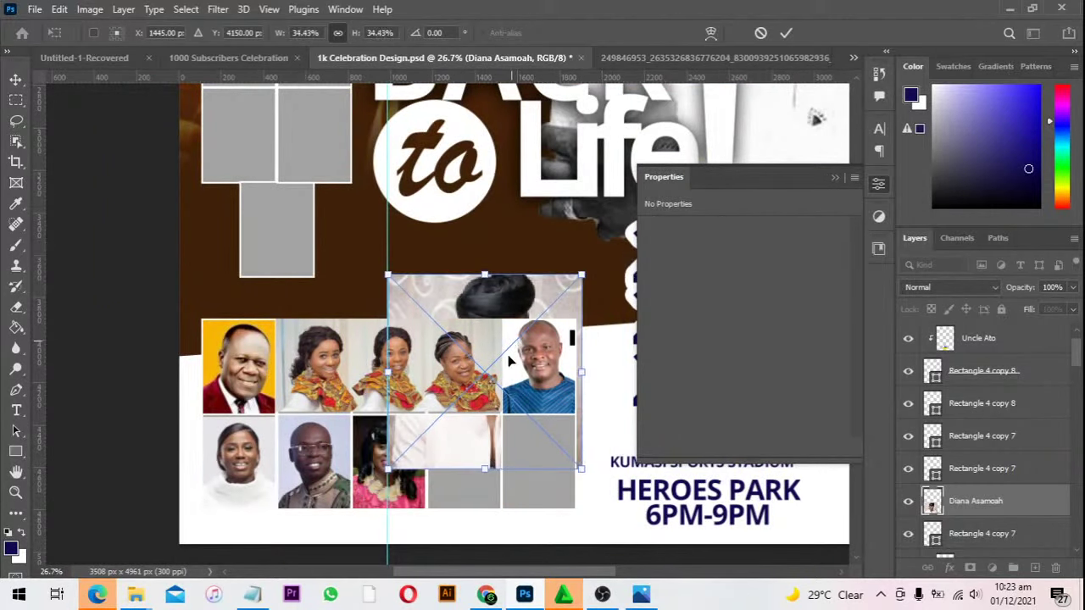
mouse_move(415, 330)
left_mouse_down()
mouse_move(385, 426)
mouse_move(356, 436)
mouse_move(498, 426)
left_mouse_up()
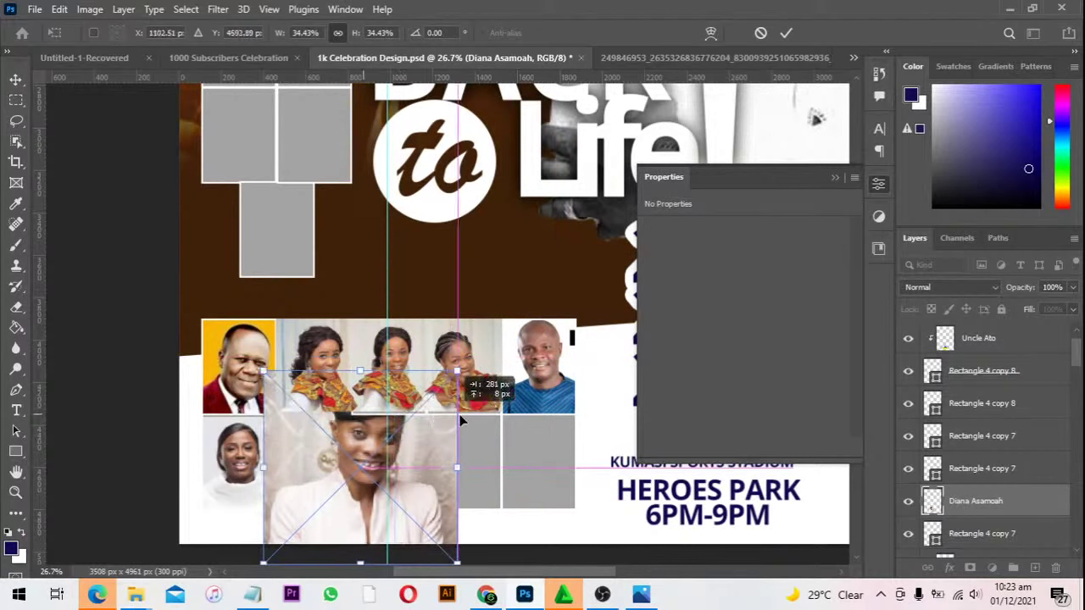
left_click_drag(582, 371, 537, 414)
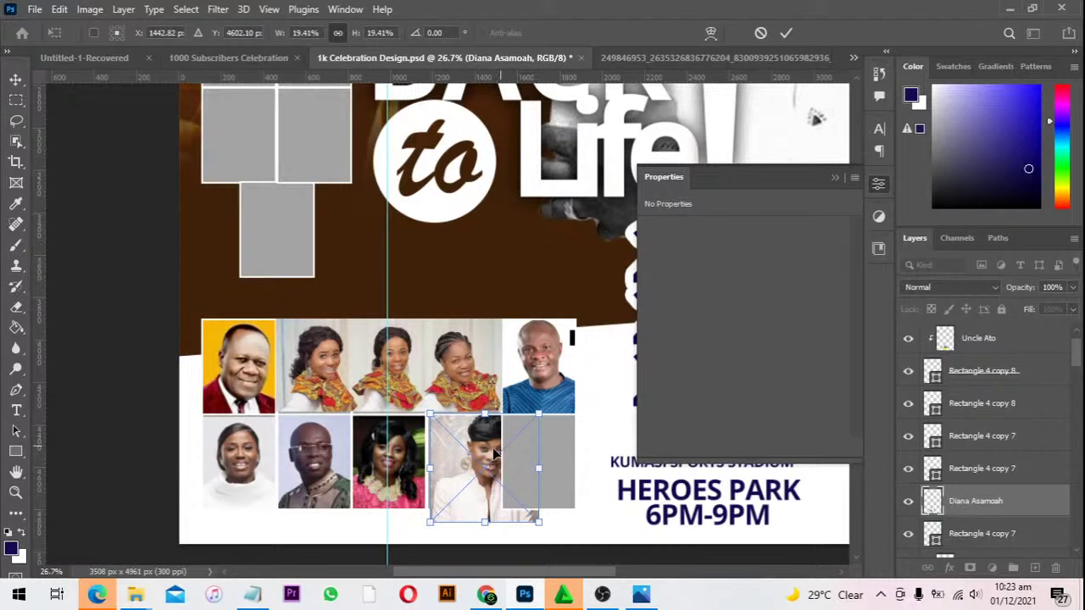
left_click_drag(495, 453, 491, 443)
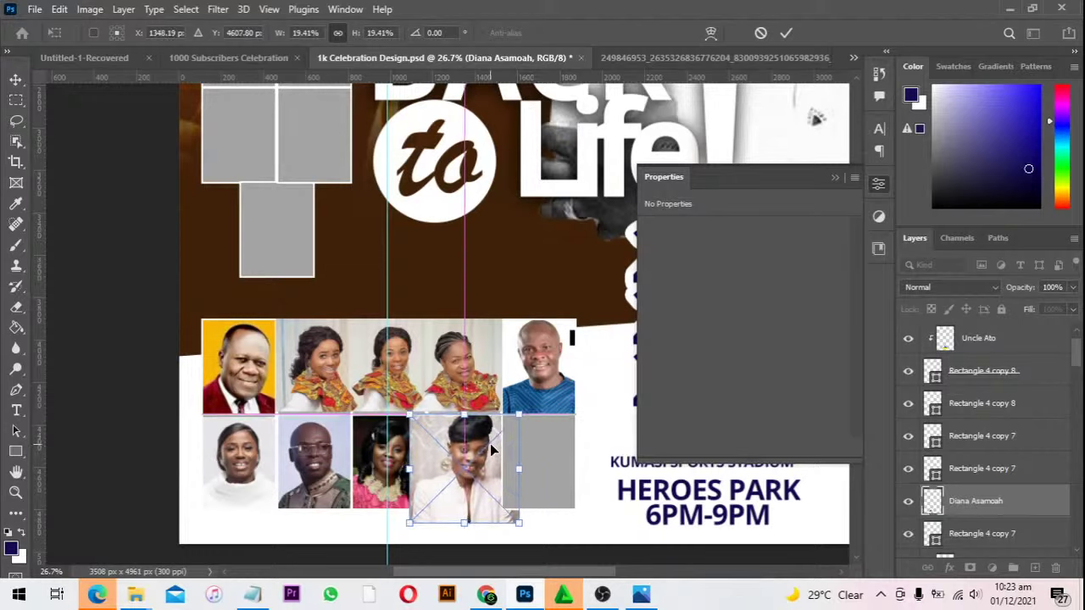
key("Return")
Clip the photo into the fourth grey placeholder and nudge it slightly left
scroll(490, 444, "down", 3)
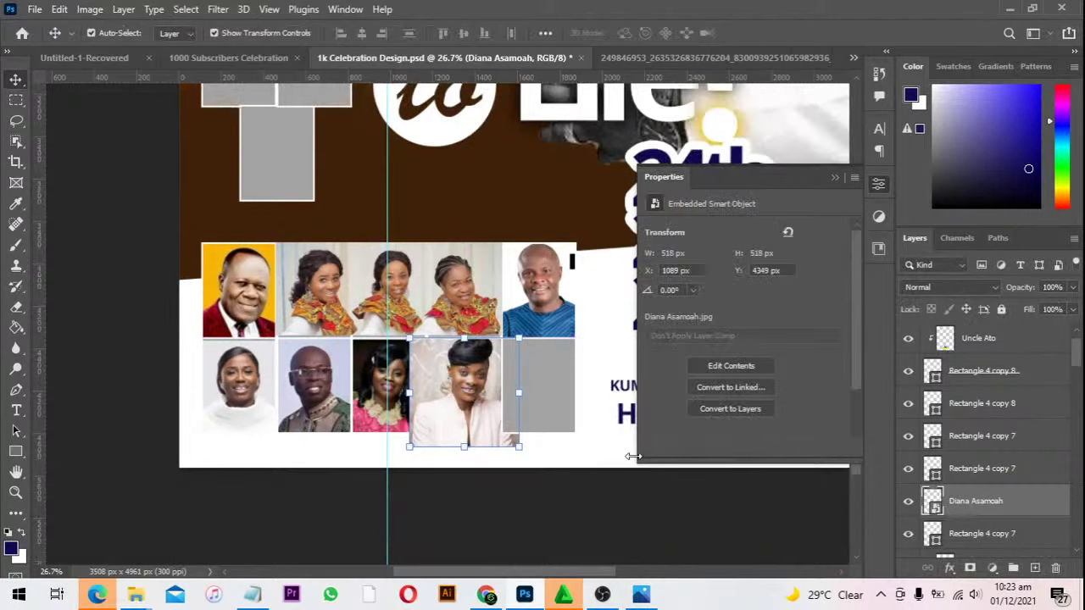
key("ctrl+alt+g")
scroll(491, 416, "up", 1)
scroll(488, 406, "up", 1)
scroll(481, 399, "up", 1)
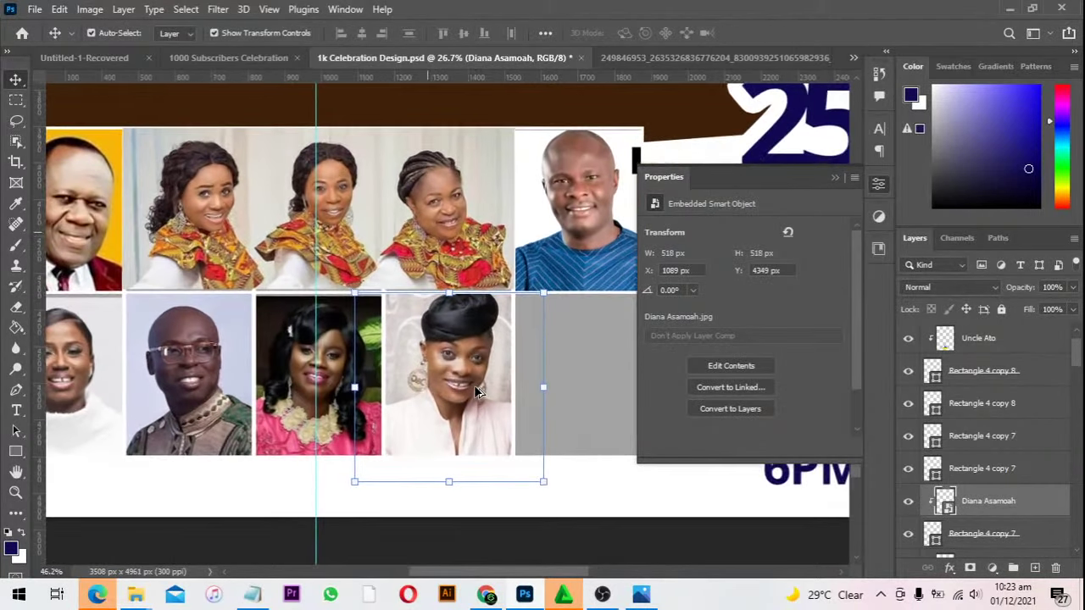
scroll(477, 392, "up", 1)
left_click_drag(476, 390, 468, 390)
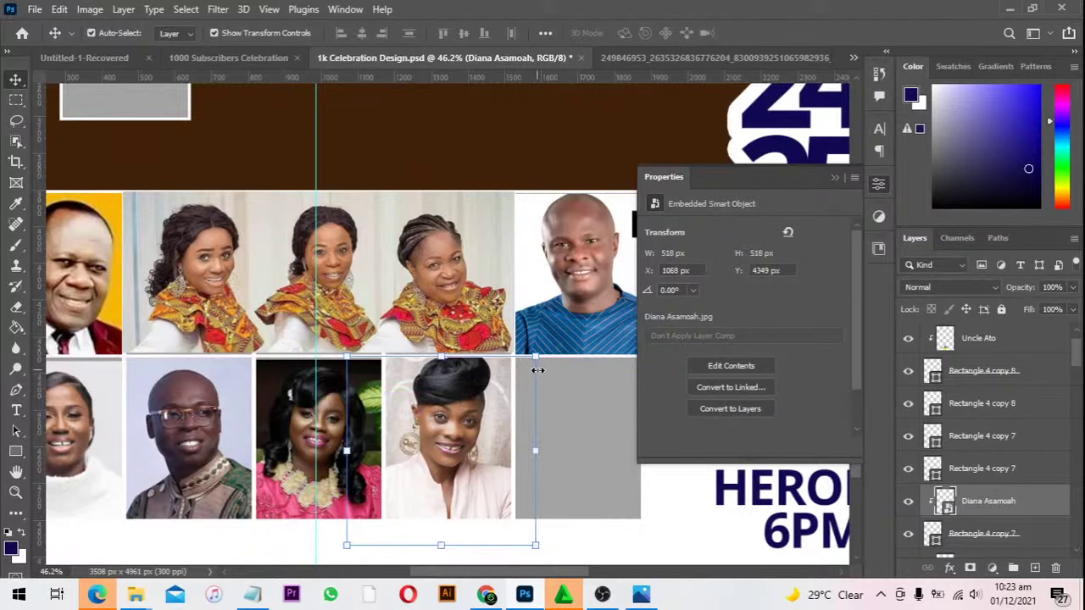
left_click(590, 376)
key("alt+Tab")
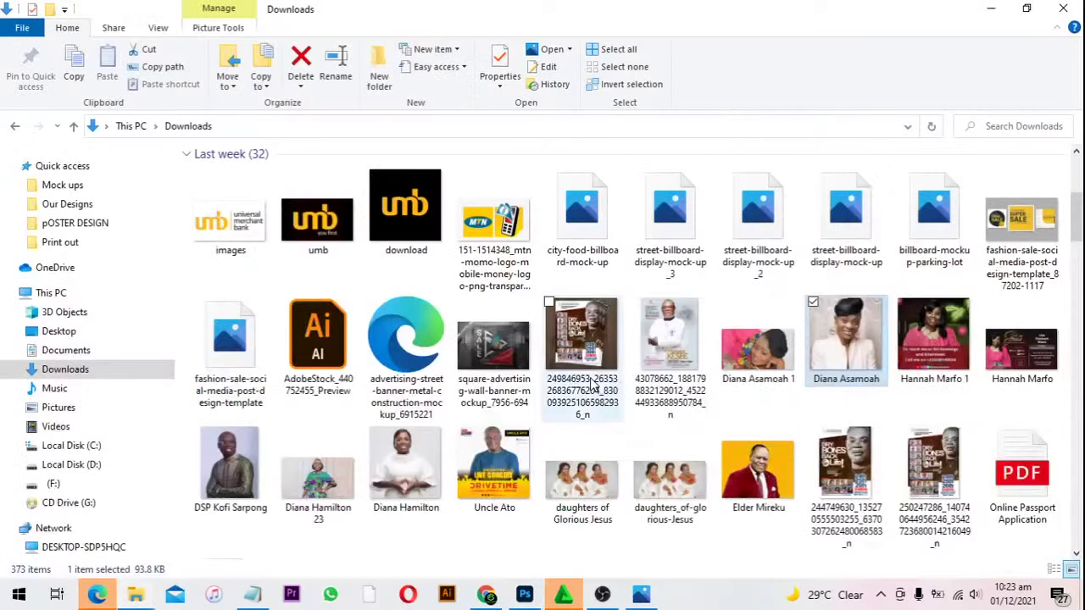
View the reference flyer image in Photos to check the layout
key("alt")
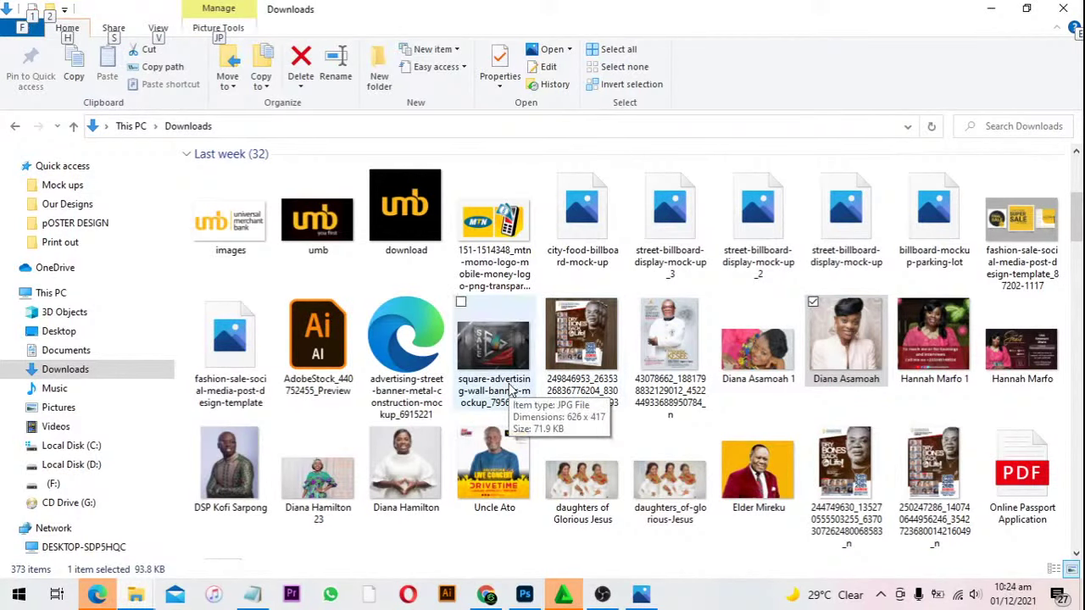
key("alt+Tab")
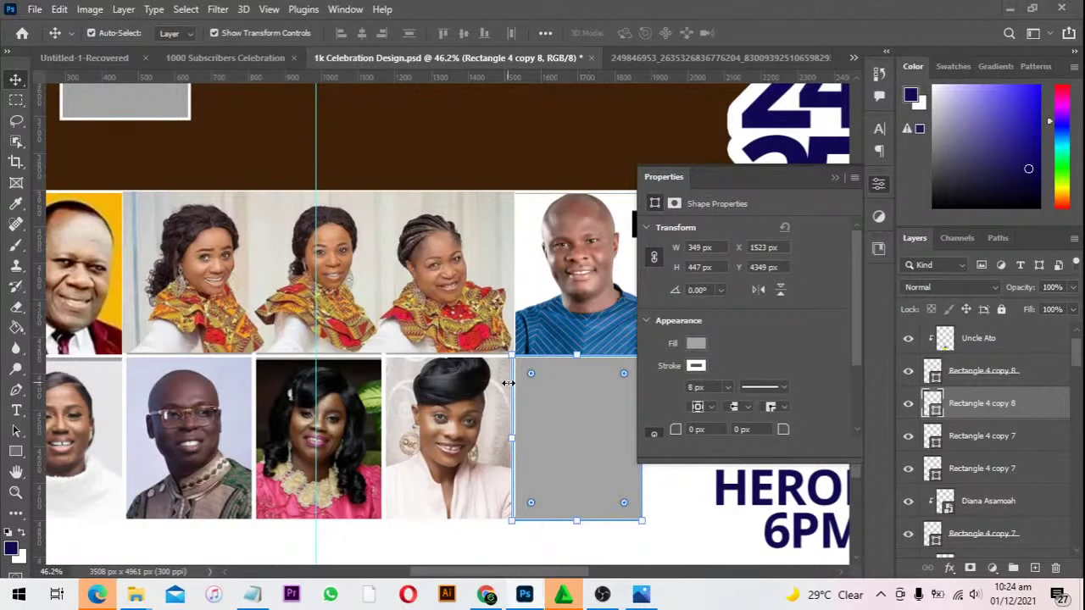
key("alt")
key("alt+Tab")
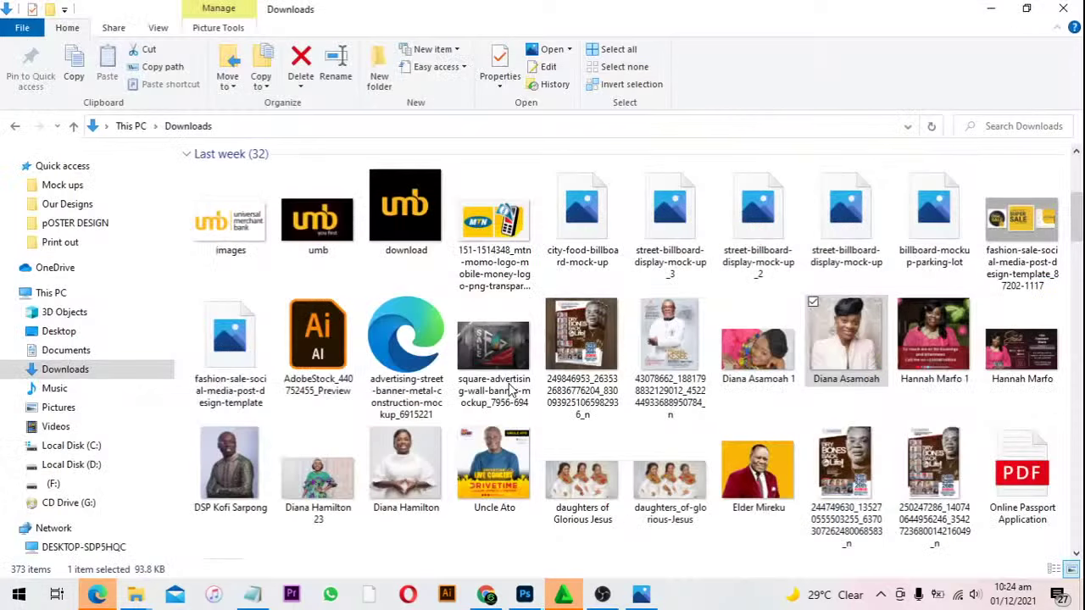
key("alt+Tab")
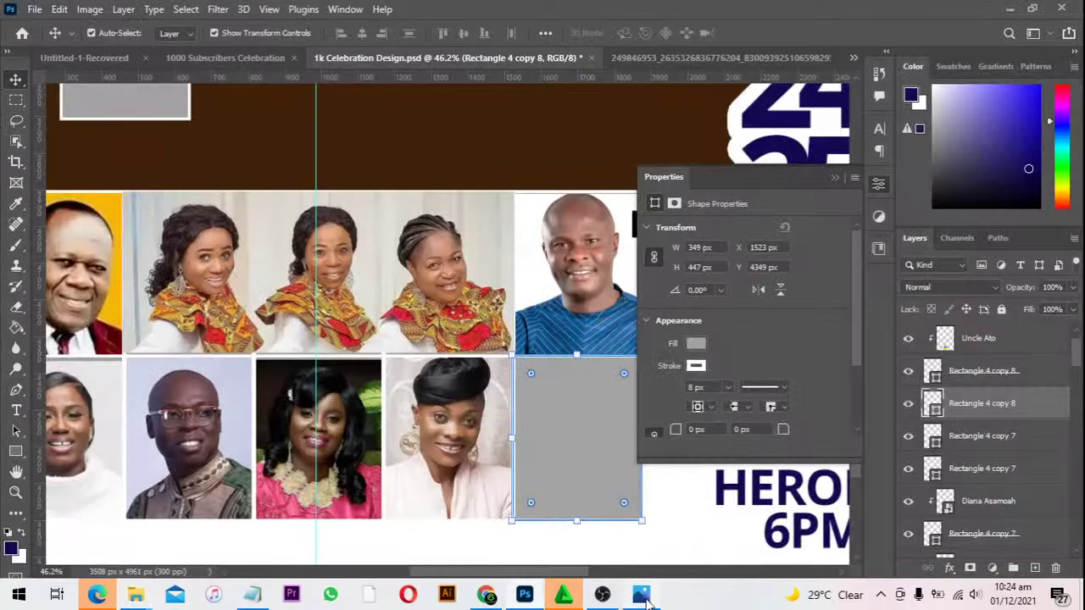
left_click(641, 595)
left_click(642, 597)
left_click(641, 597)
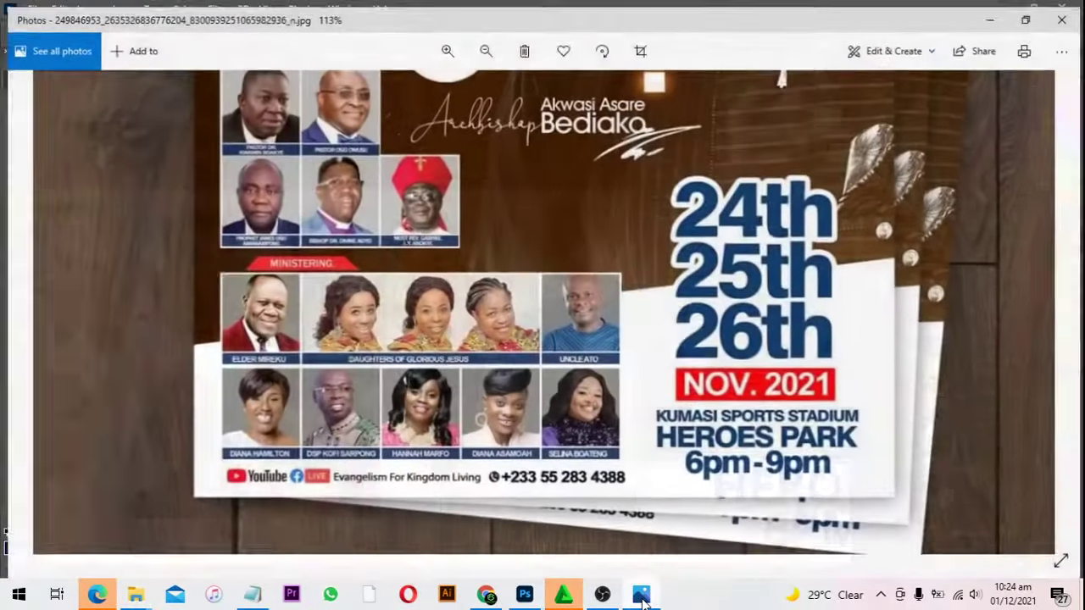
left_click(642, 597)
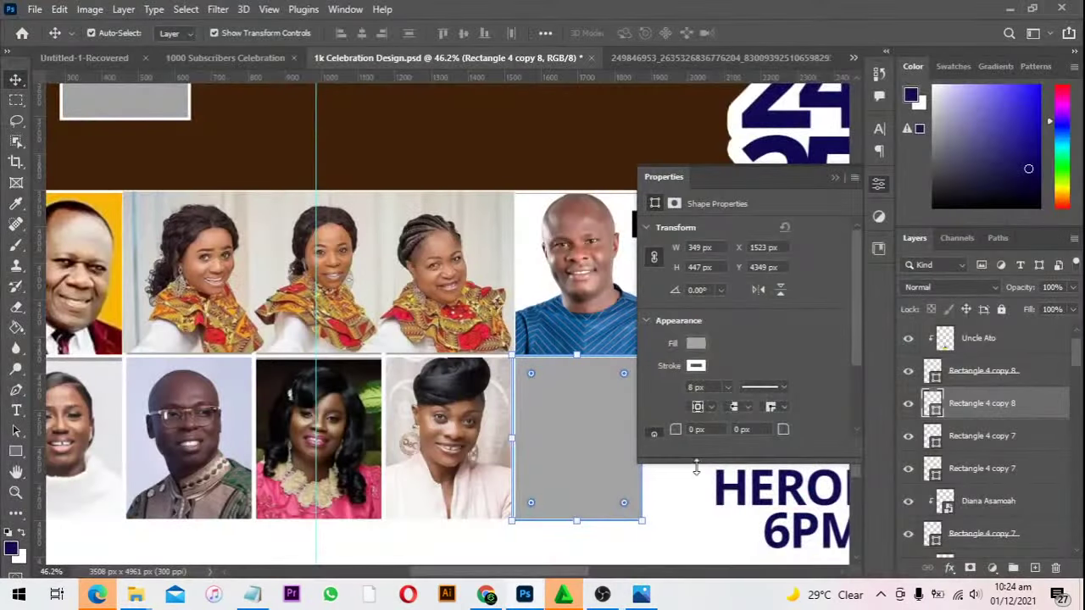
key("alt+Tab")
key("Tab")
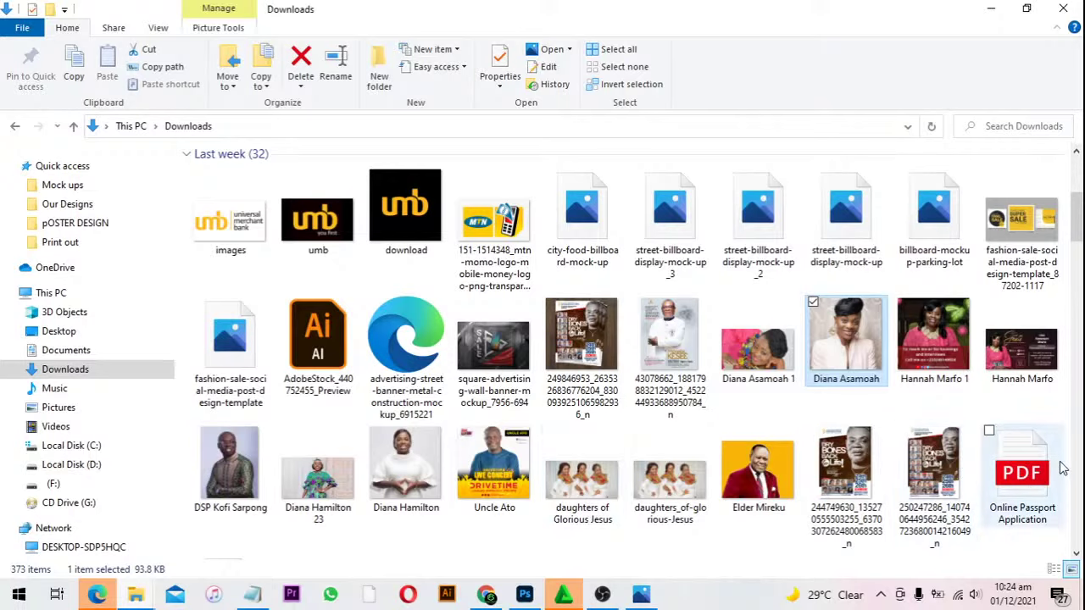
Browse the Downloads folder for the last minister's photo before turning to Google Images
left_click(530, 347)
key("s")
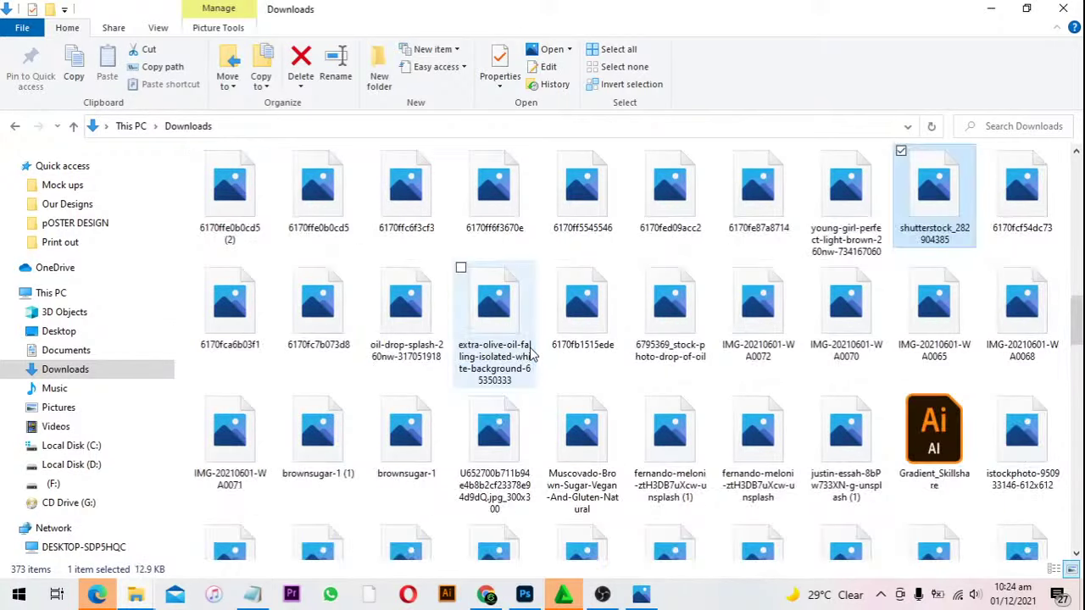
scroll(580, 359, "up", 2)
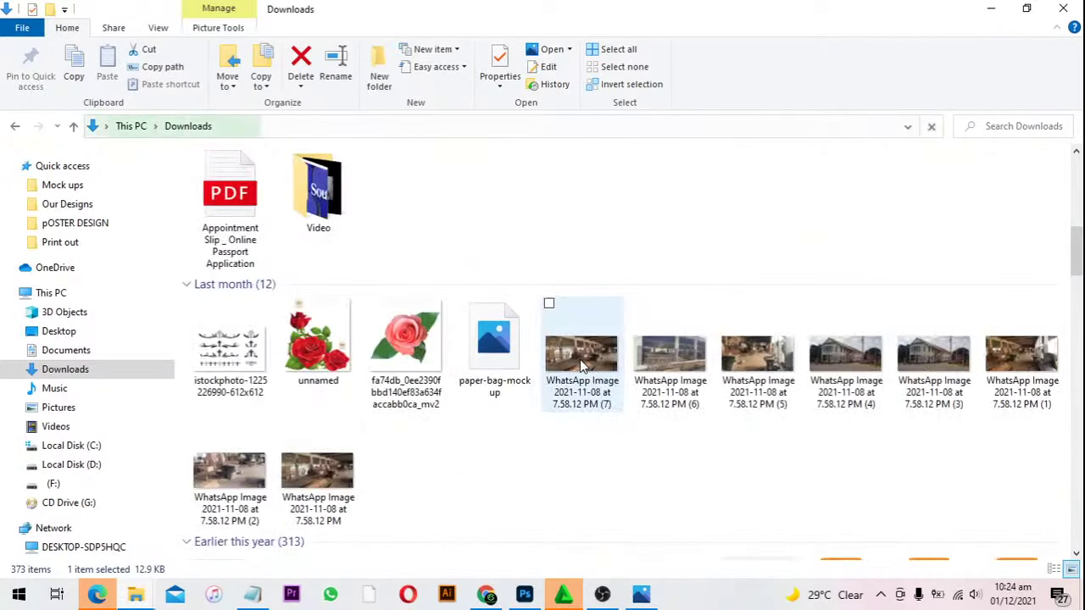
scroll(632, 379, "up", 2)
scroll(632, 378, "up", 5)
scroll(629, 379, "up", 5)
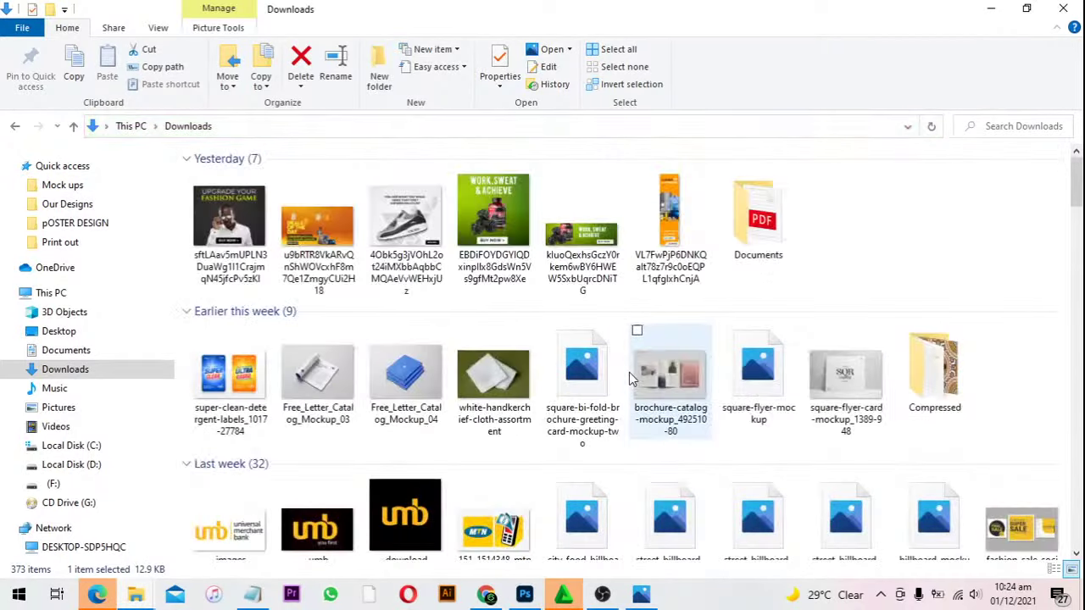
scroll(629, 372, "down", 3)
scroll(629, 372, "down", 4)
scroll(629, 372, "up", 4)
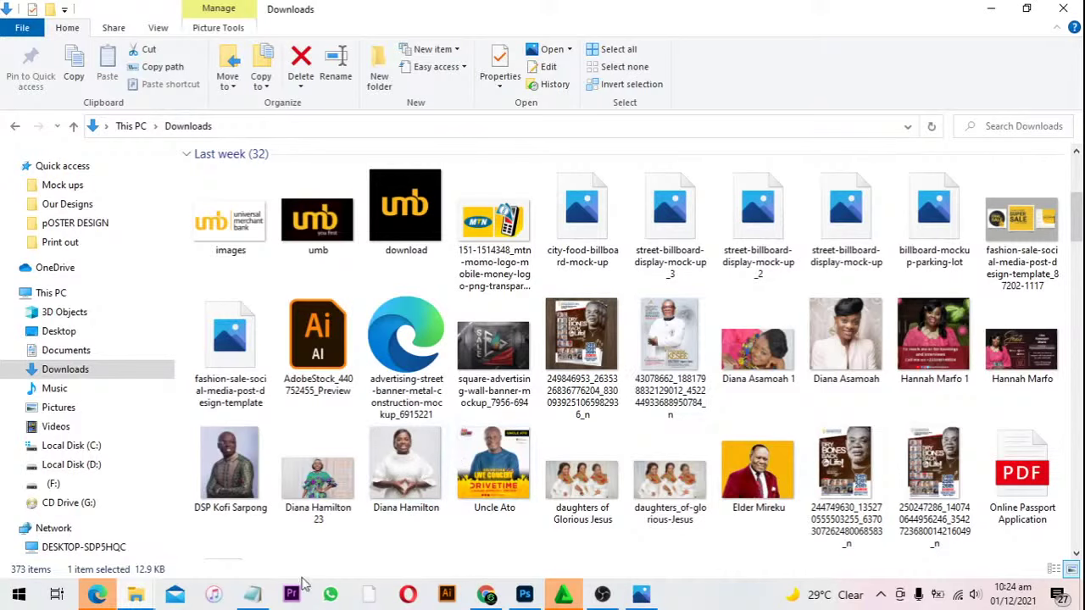
left_click(486, 594)
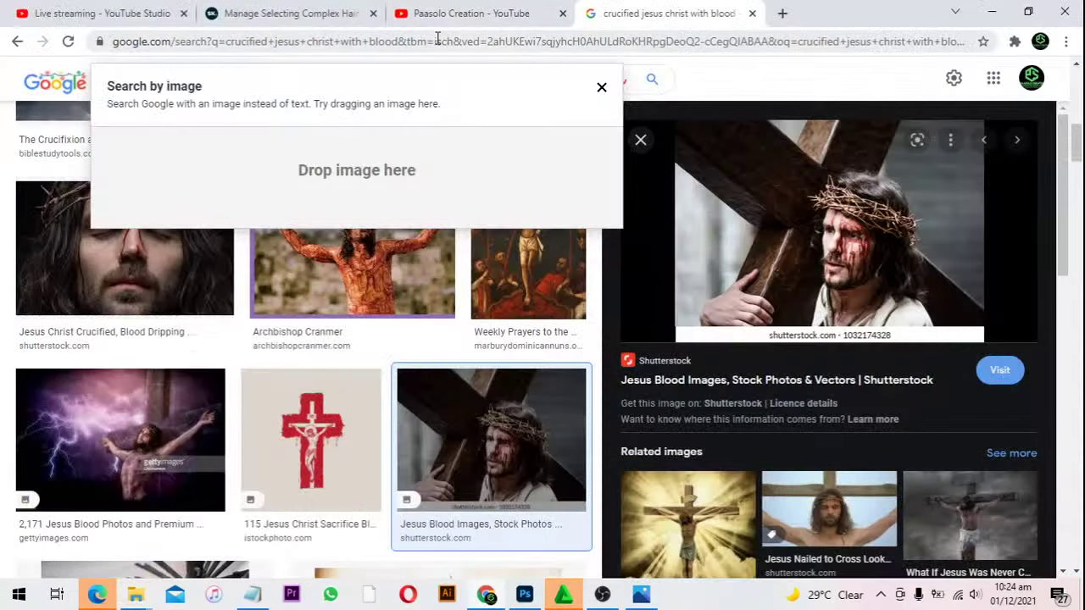
Replace the Google Images search with the last minister's name and run it
left_click(436, 42)
left_click(14, 136)
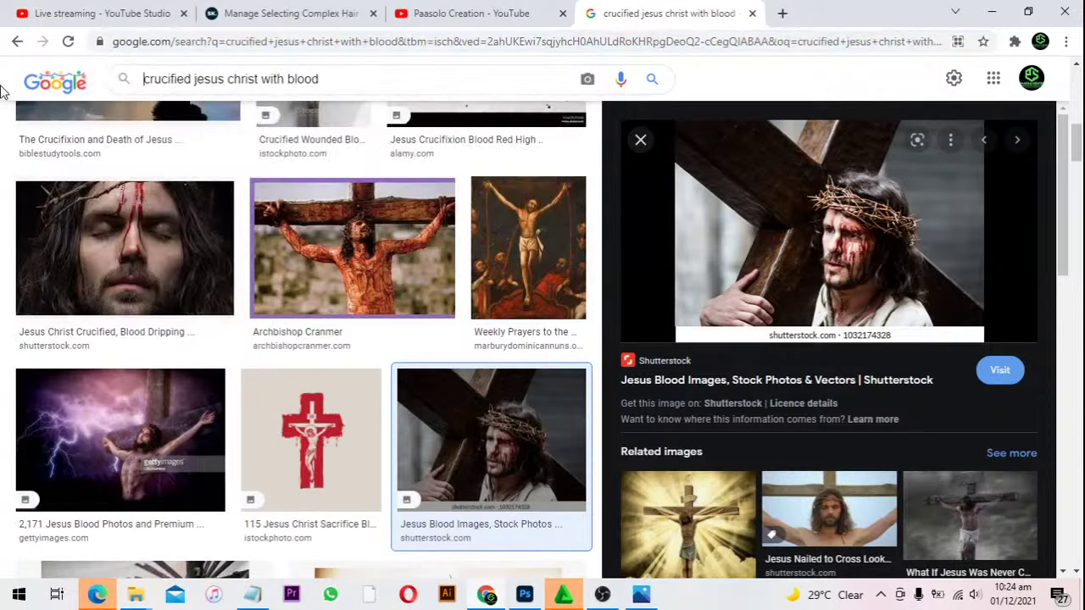
triple_click(336, 78)
type("s")
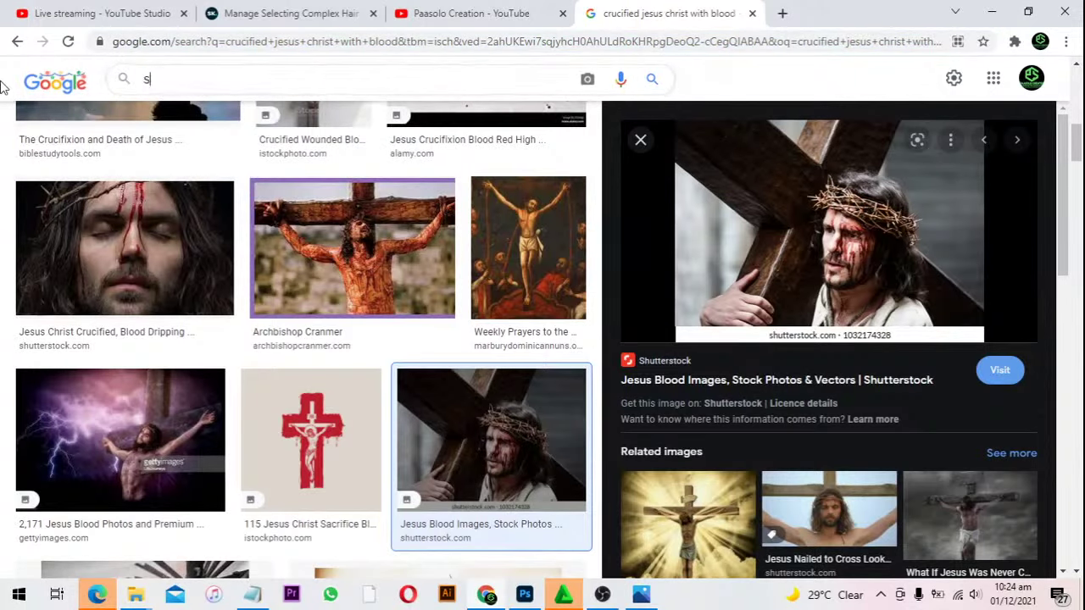
type("wl")
key("BackSpace")
key("BackSpace")
type("w")
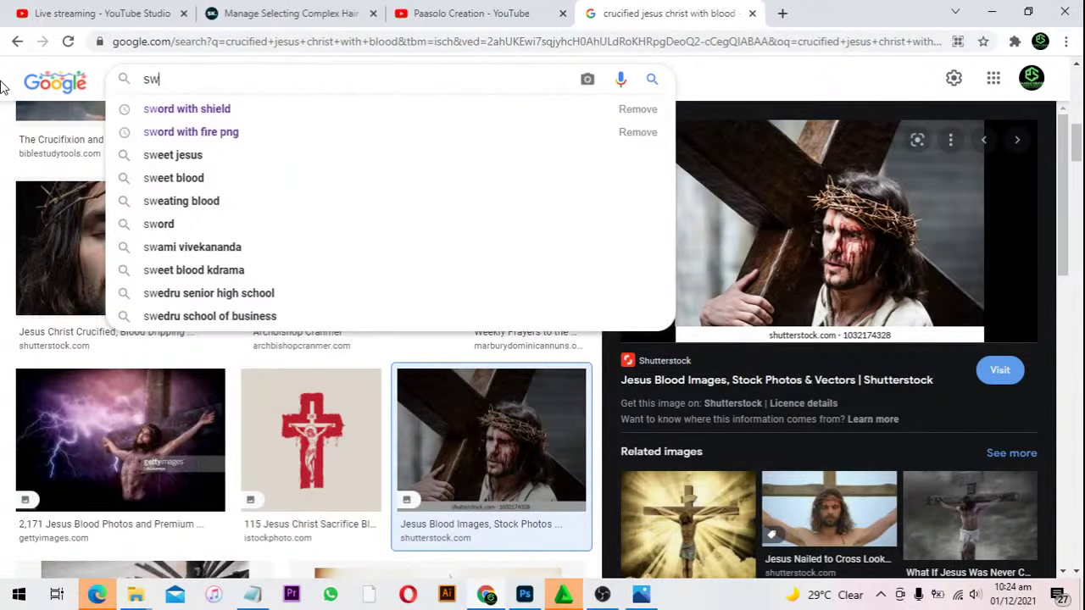
type("ell")
key("BackSpace")
key("BackSpace")
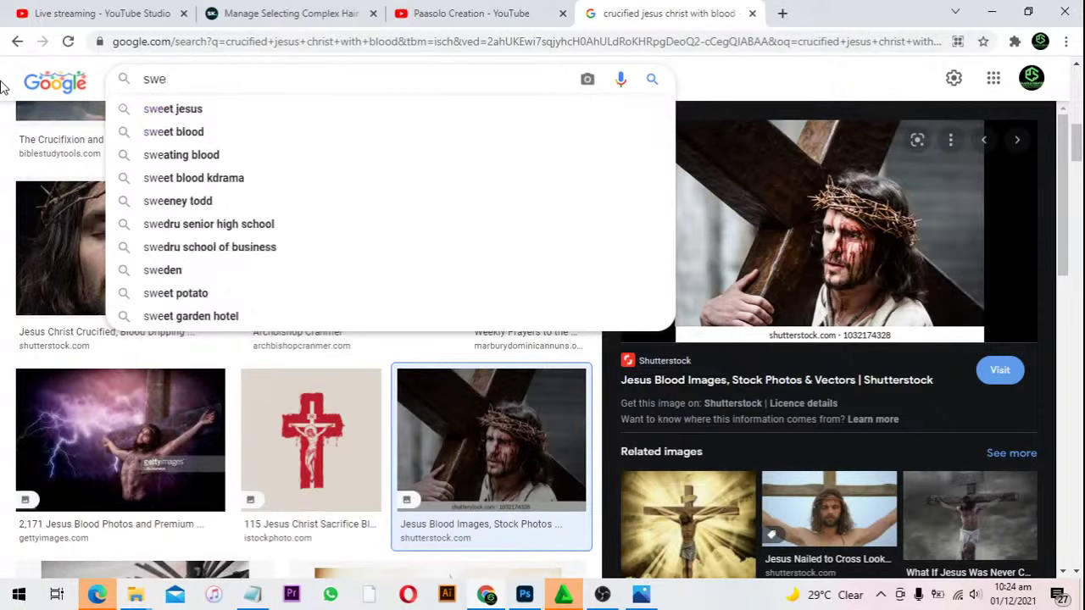
key("BackSpace")
key("BackSpace")
key("BackSpace")
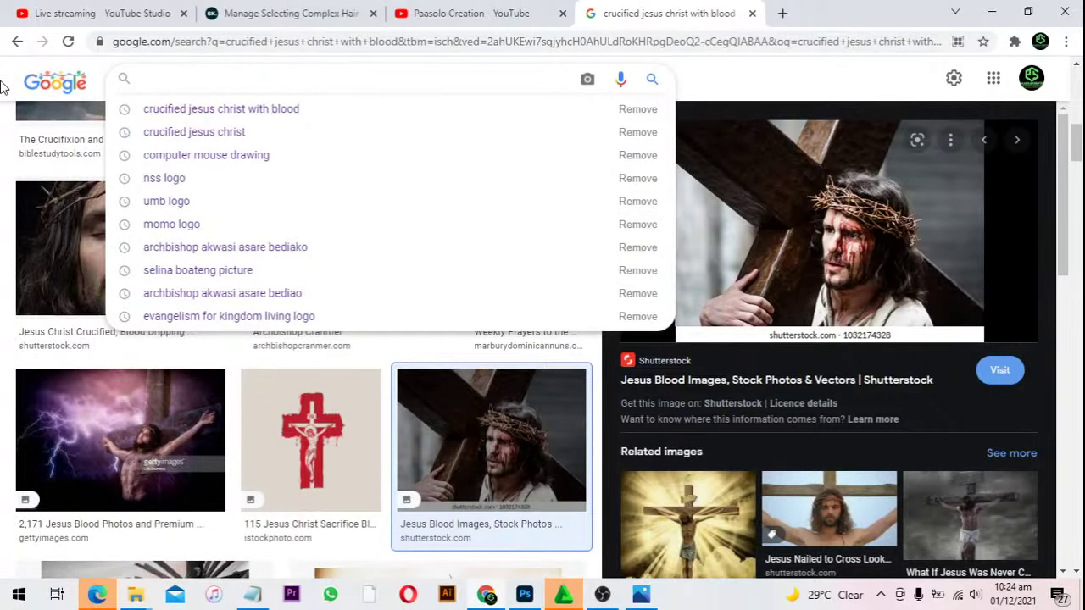
type("selina")
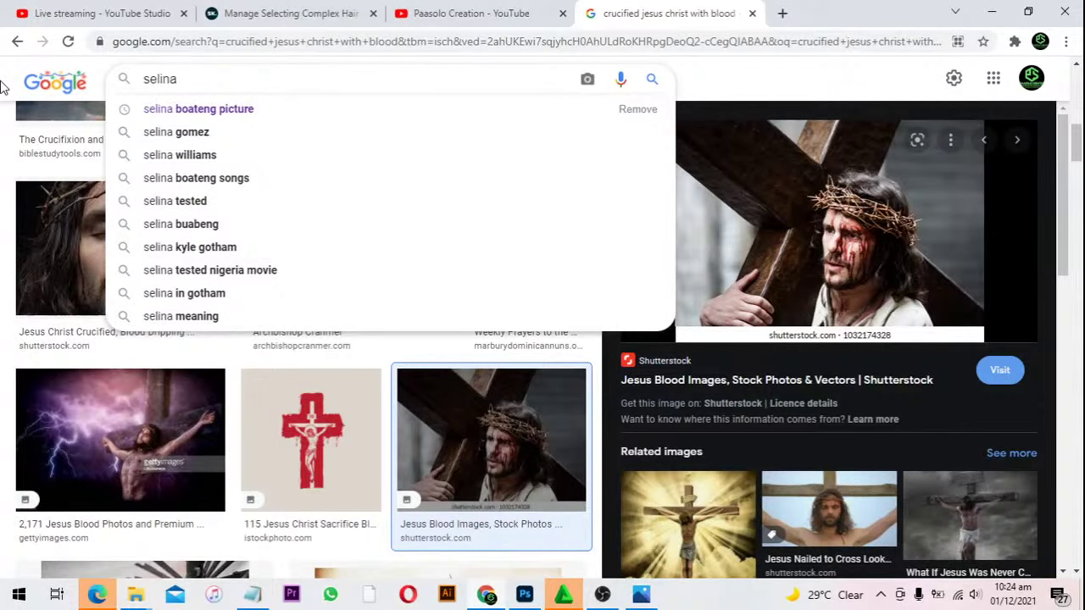
key("Down")
key("Return")
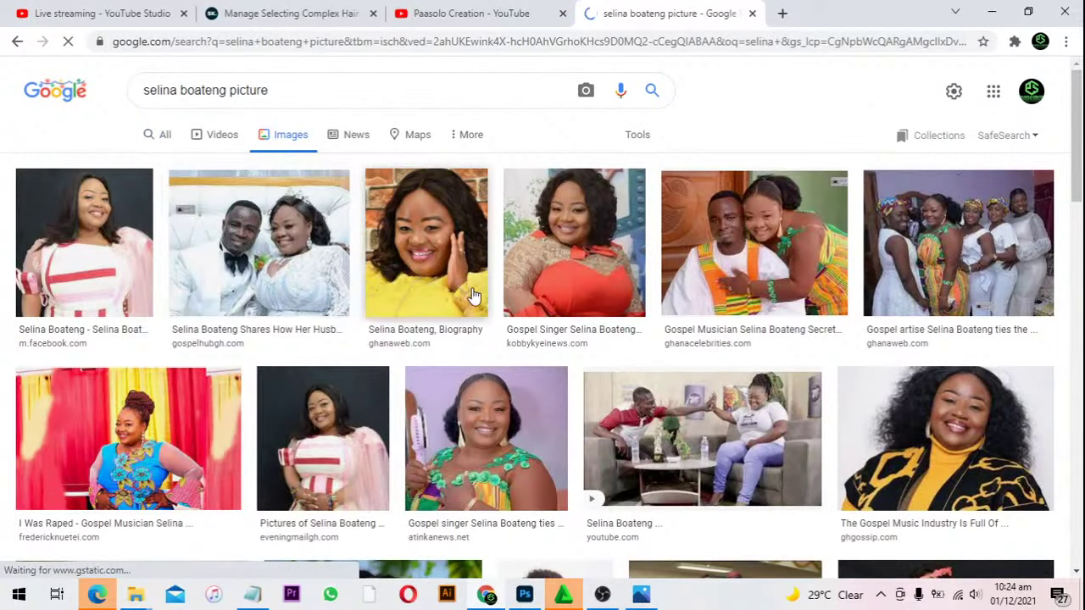
Copy the orange-dress portrait preview and paste it into the flyer as a new layer
left_click(571, 269)
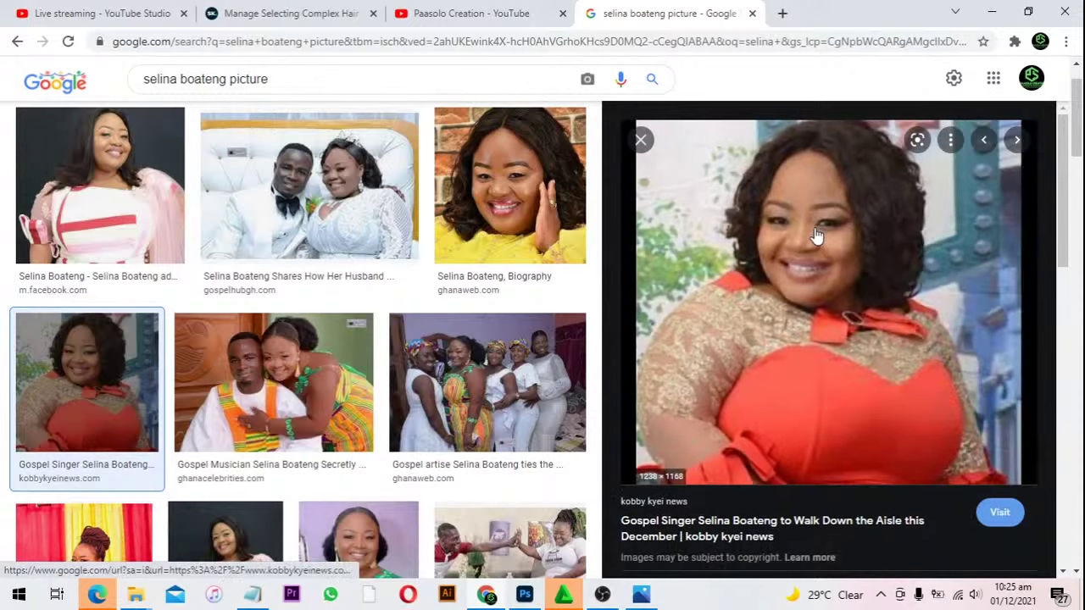
right_click(816, 222)
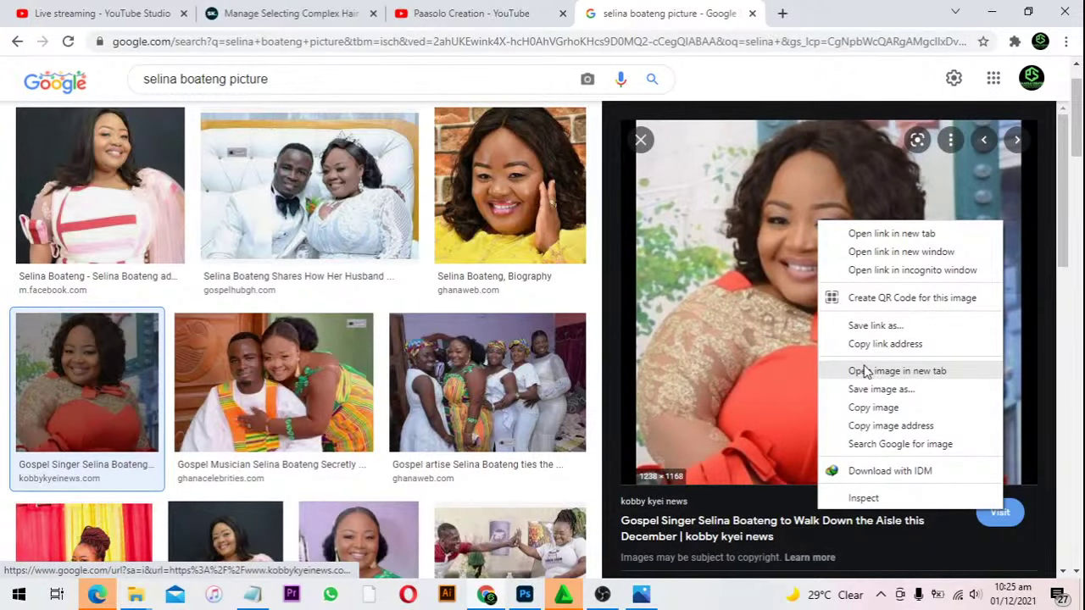
left_click(506, 404)
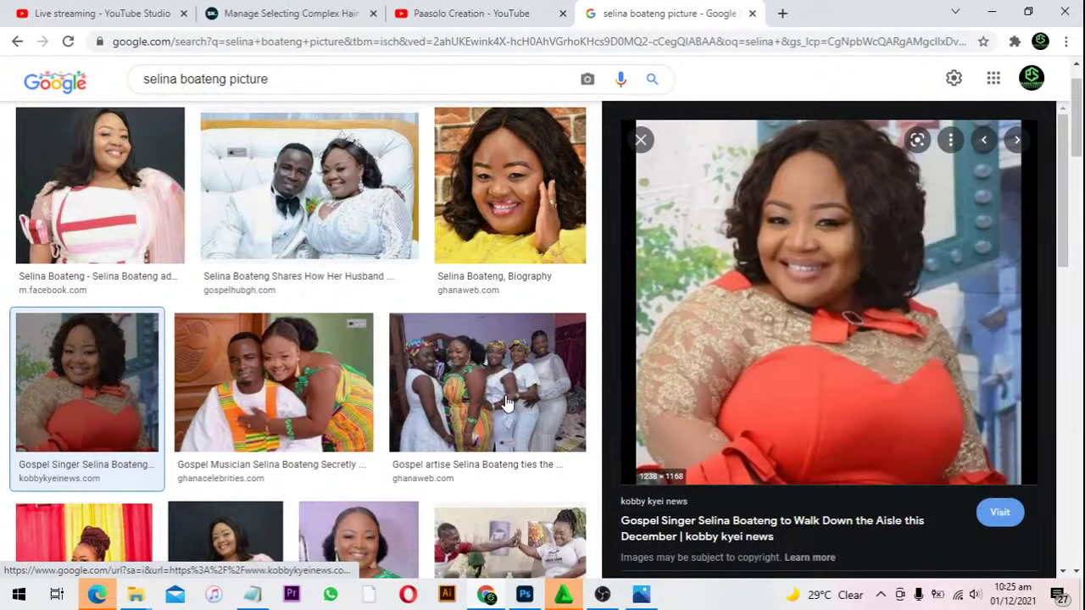
key("alt+Tab")
key("ctrl+v")
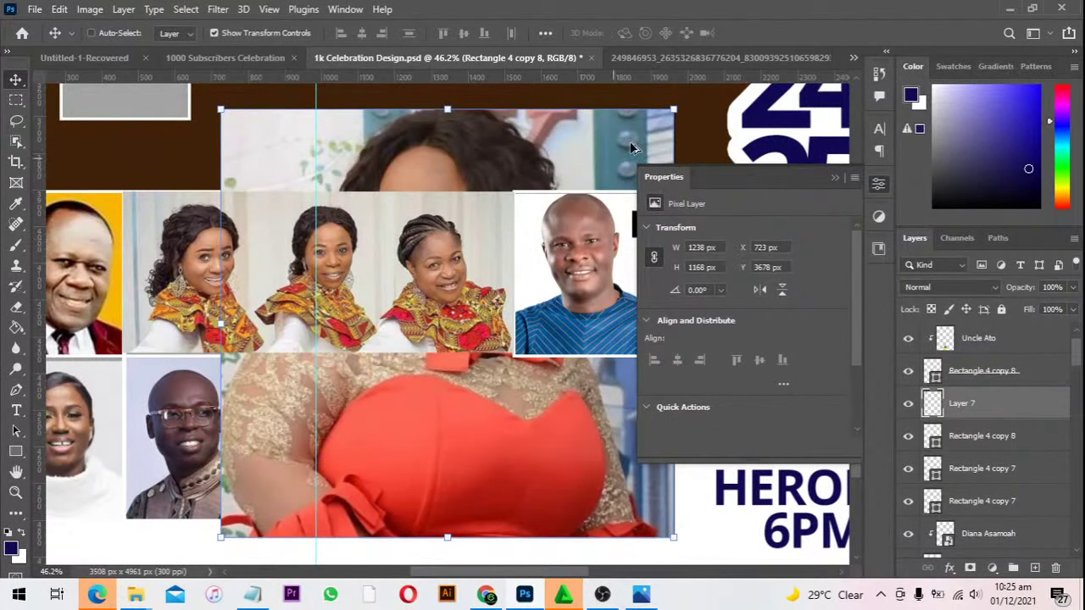
Scale the pasted portrait to about 39%, clip it into the bottom-right grey cell, and zoom out
left_click_drag(673, 110, 518, 230)
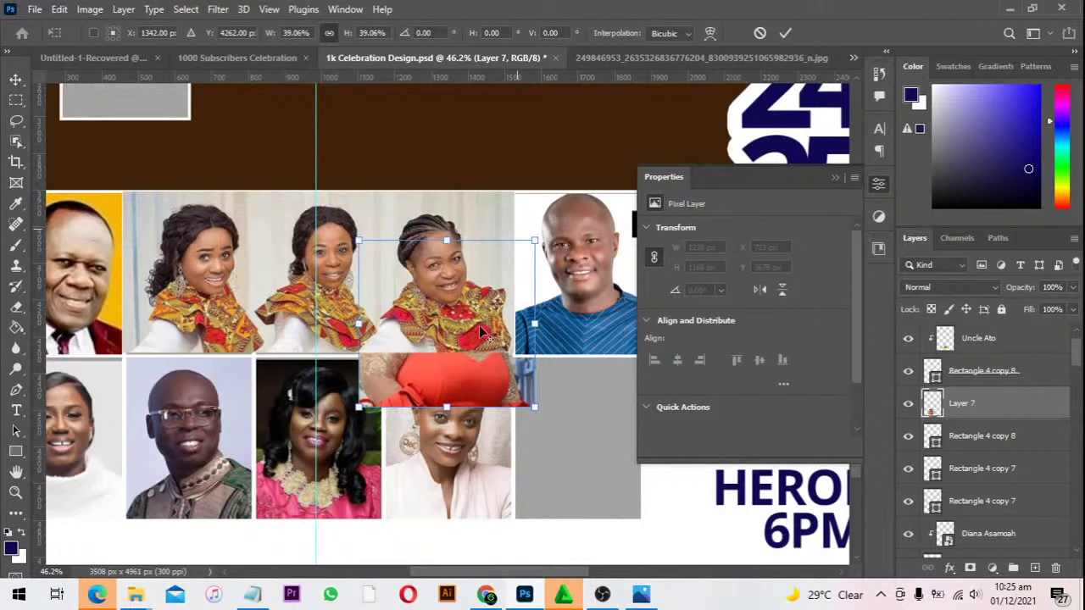
left_click_drag(479, 325, 614, 442)
key("Return")
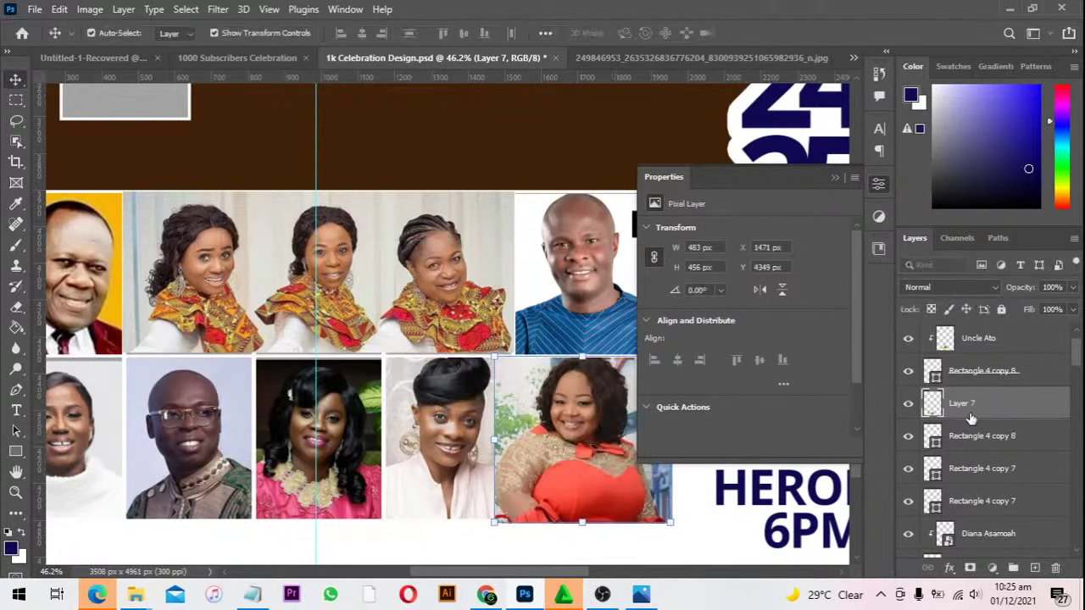
left_click(964, 416, "alt")
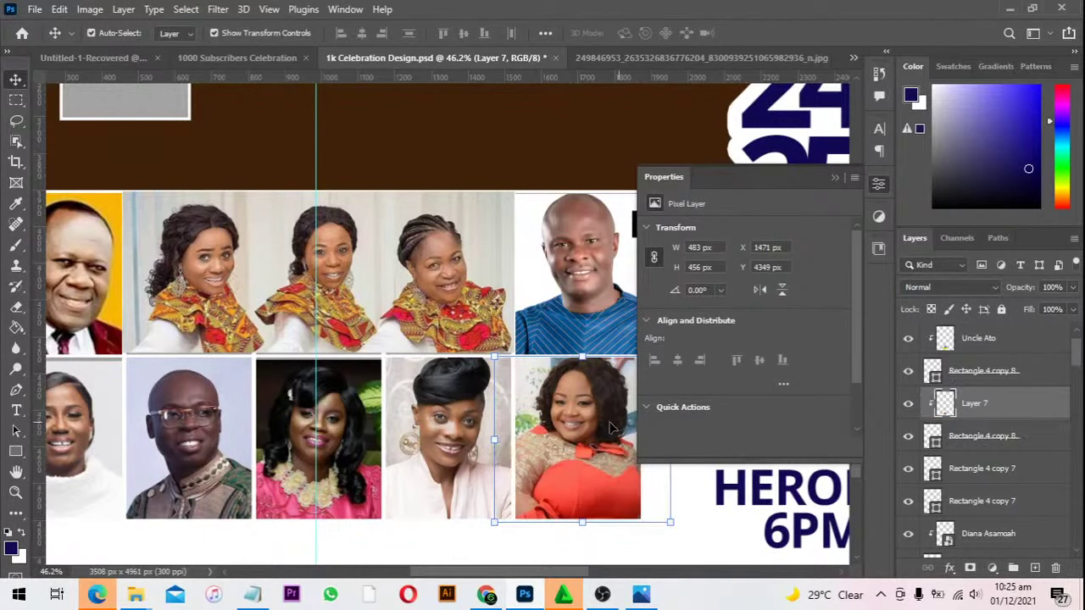
left_click(834, 178)
scroll(666, 282, "down", 2)
scroll(664, 285, "down", 2)
scroll(383, 266, "down", 1)
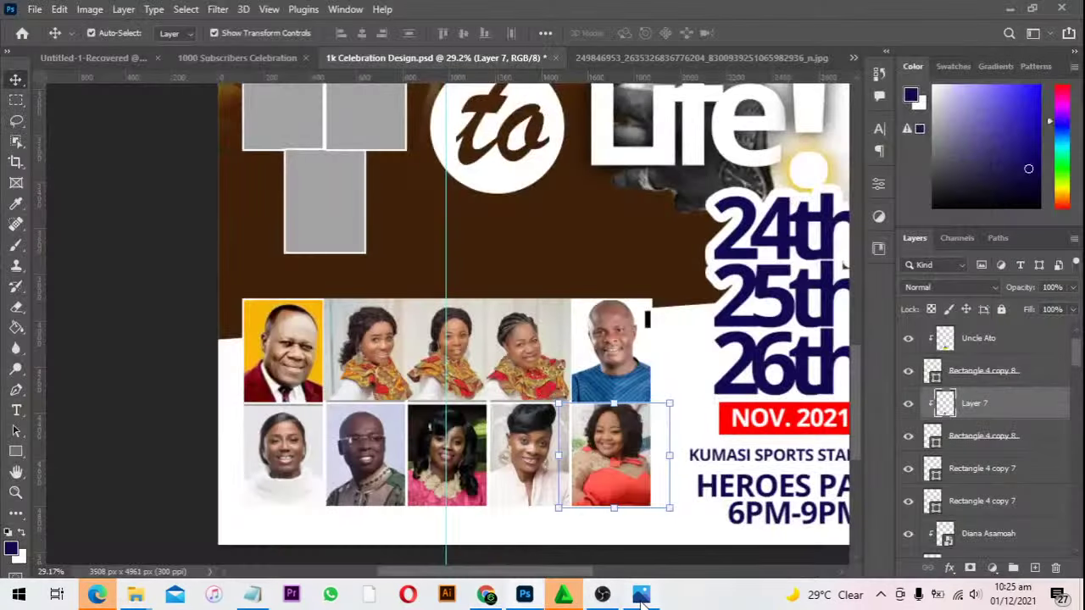
Check the reference flyer, then return to the design
left_click(642, 596)
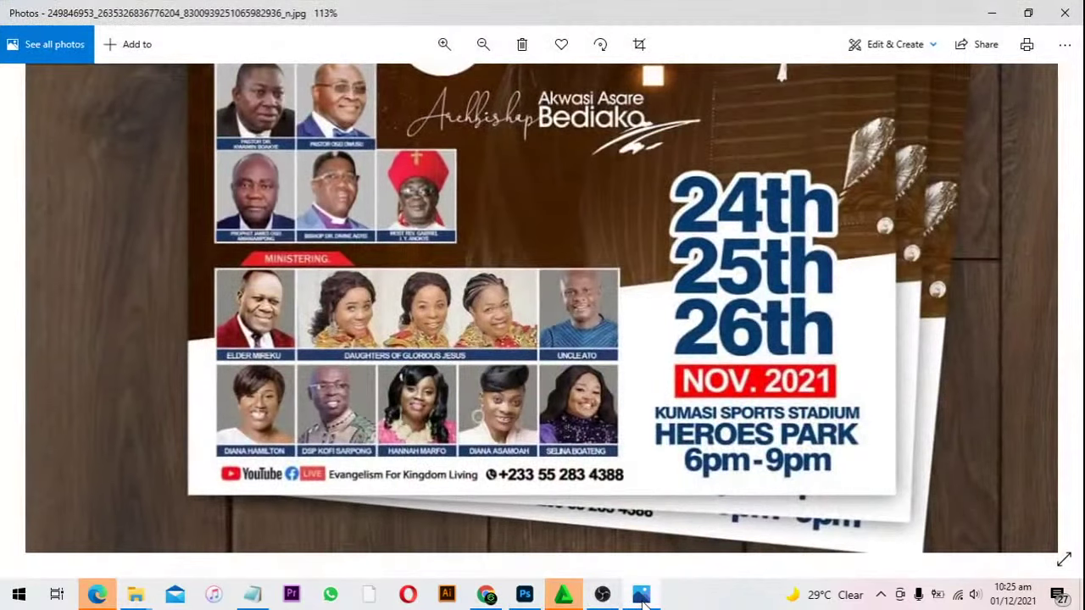
left_click(642, 596)
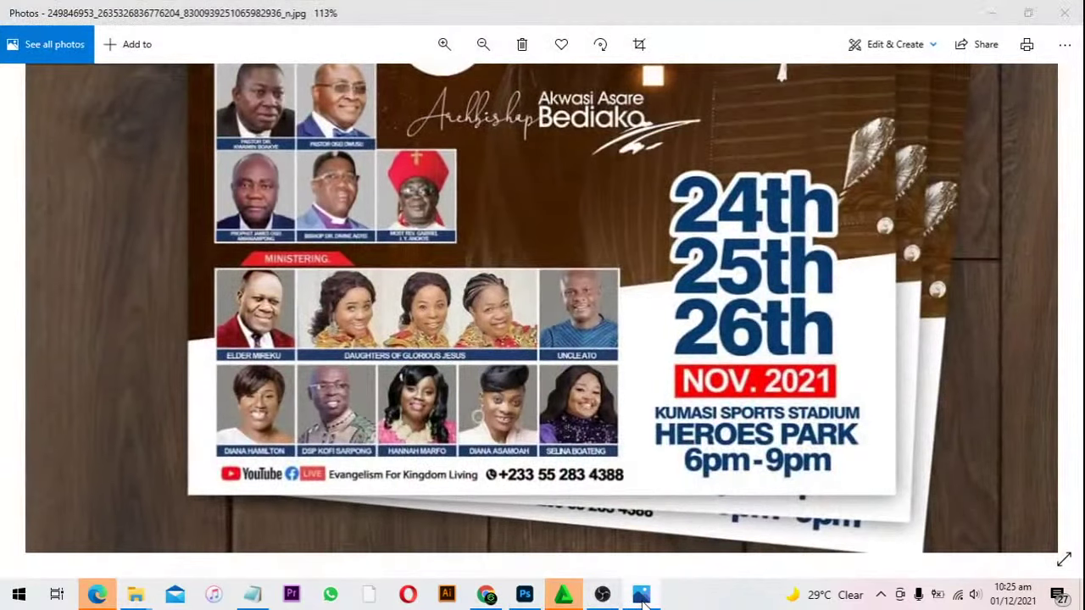
left_click(642, 596)
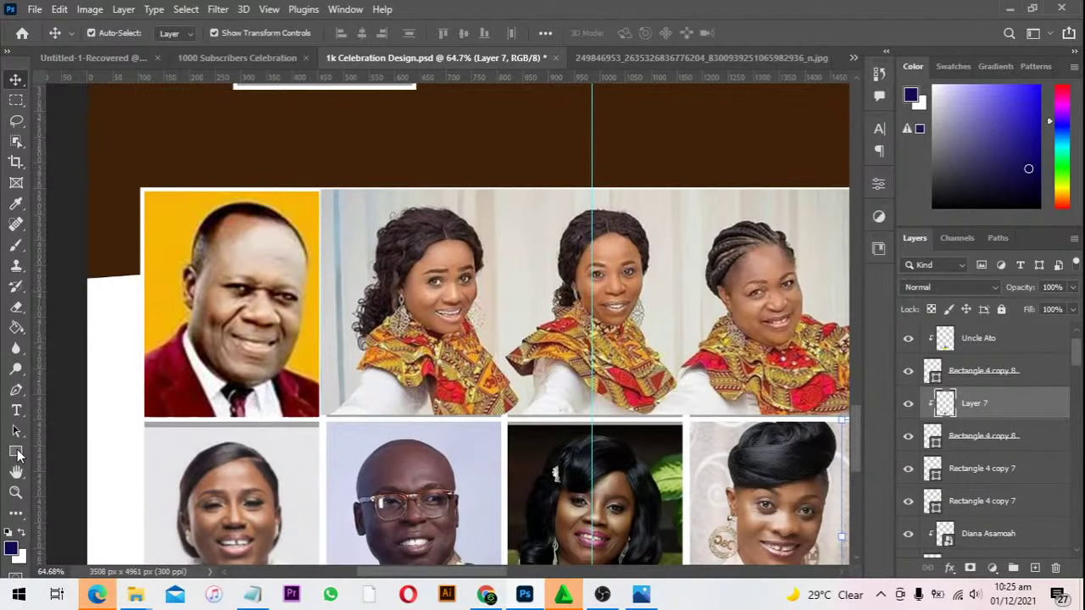
Draw a filled dark navy 345 × 48 px rectangle along the first portrait's foot
right_click(17, 454)
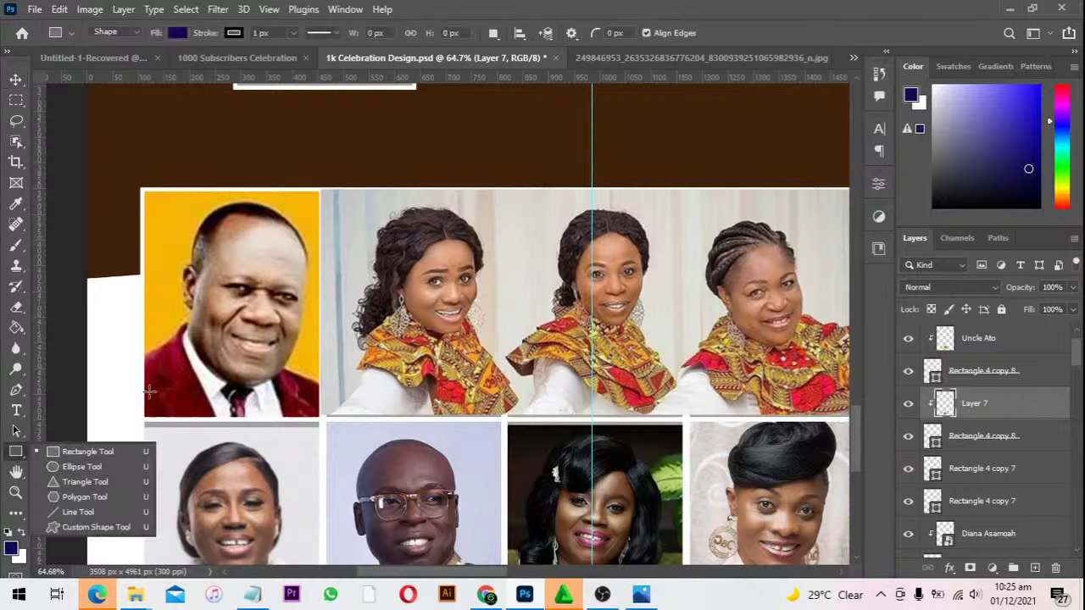
left_click_drag(146, 392, 319, 417)
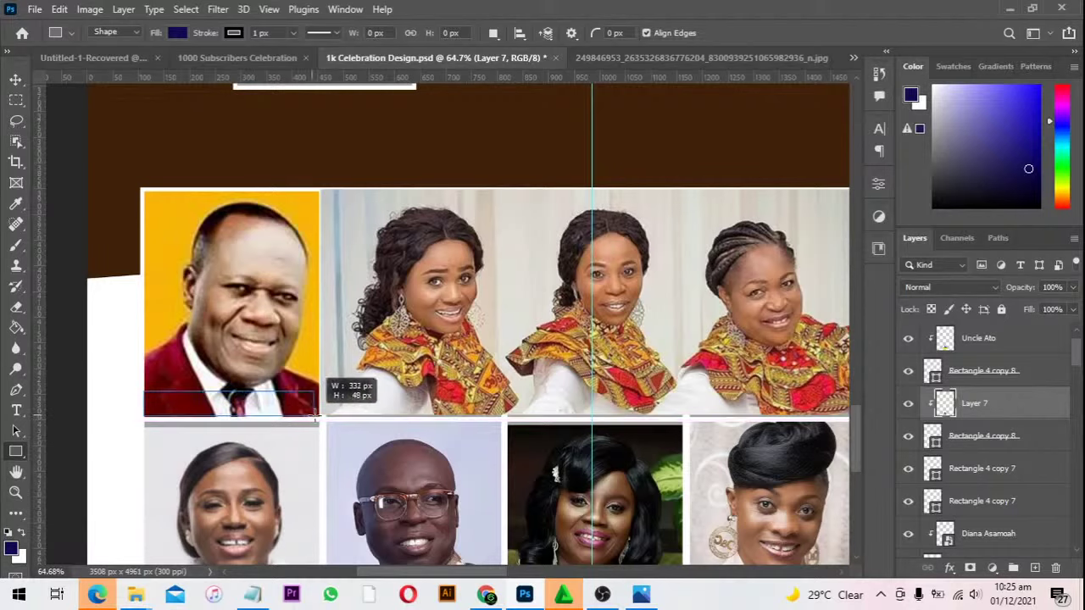
left_click_drag(319, 417, 323, 417)
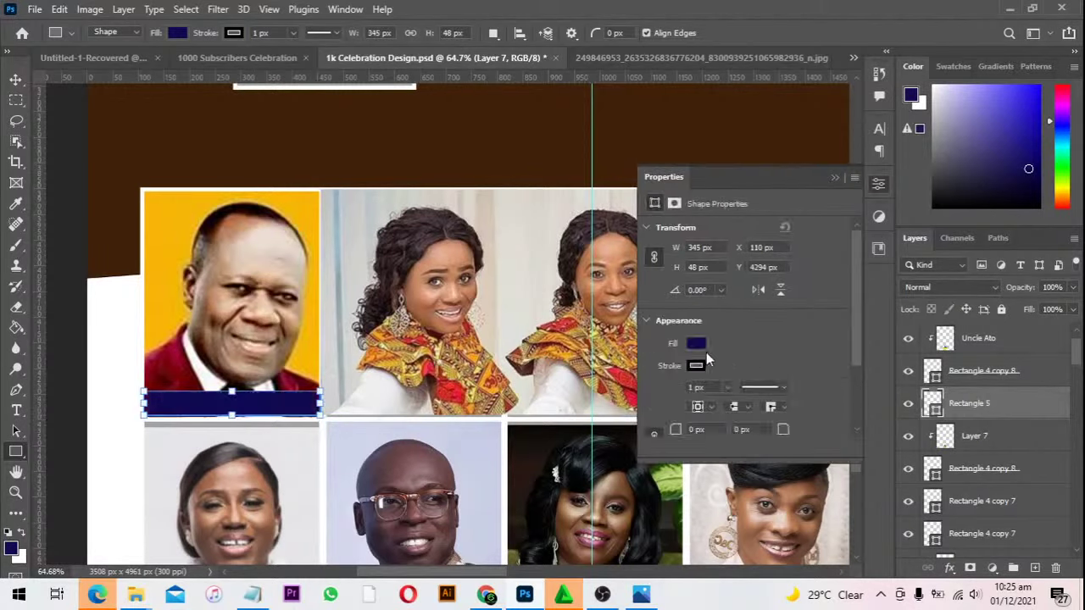
left_click(702, 345)
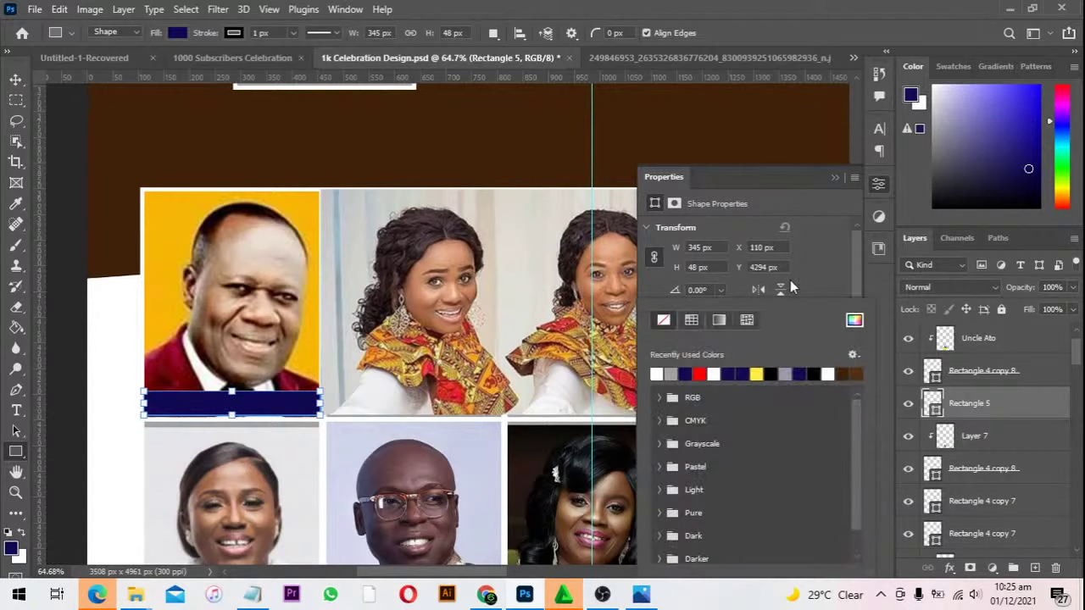
key("Escape")
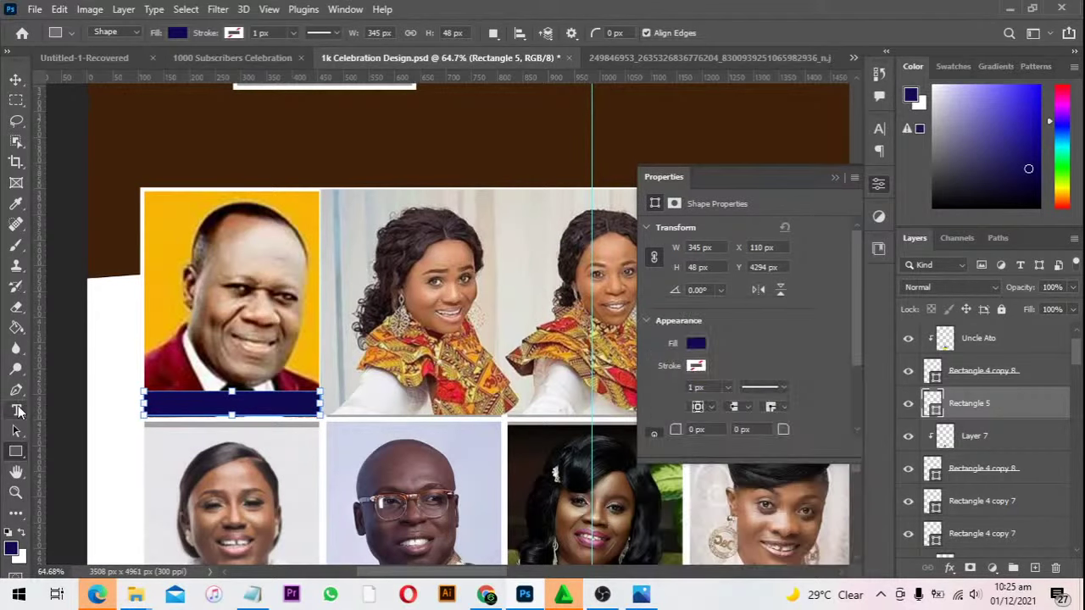
key("v")
left_click(100, 312)
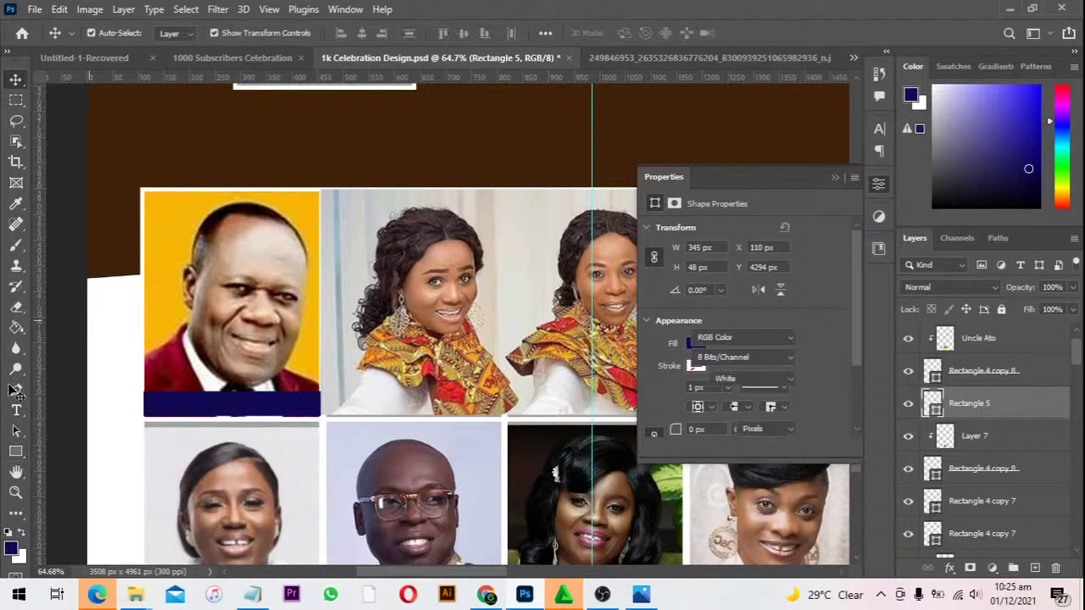
Place a new text layer on the navy bar and set its size to 10 pt
left_click(16, 411)
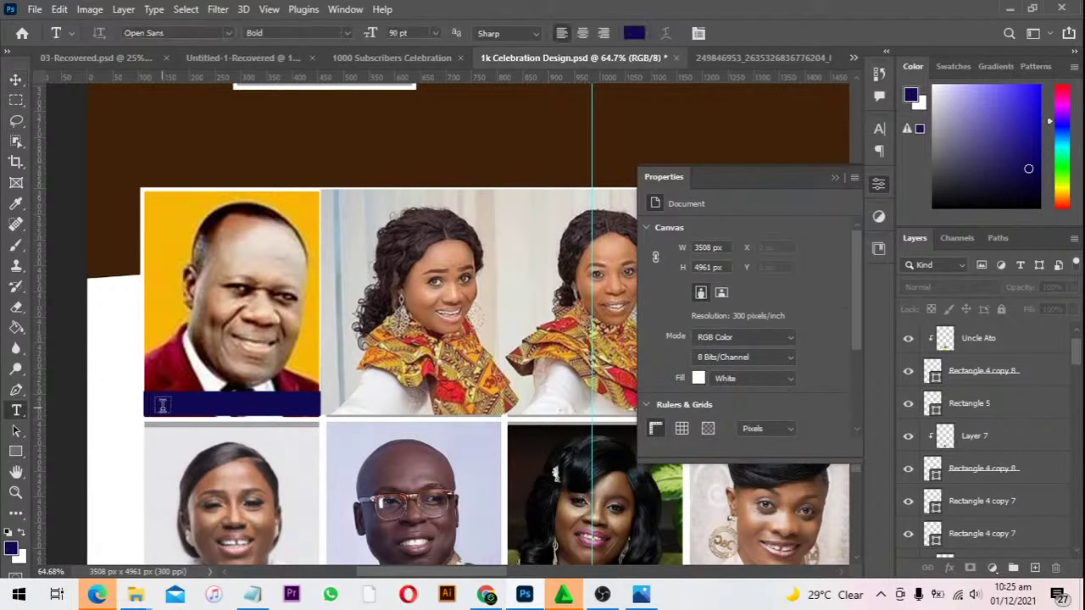
left_click(208, 404)
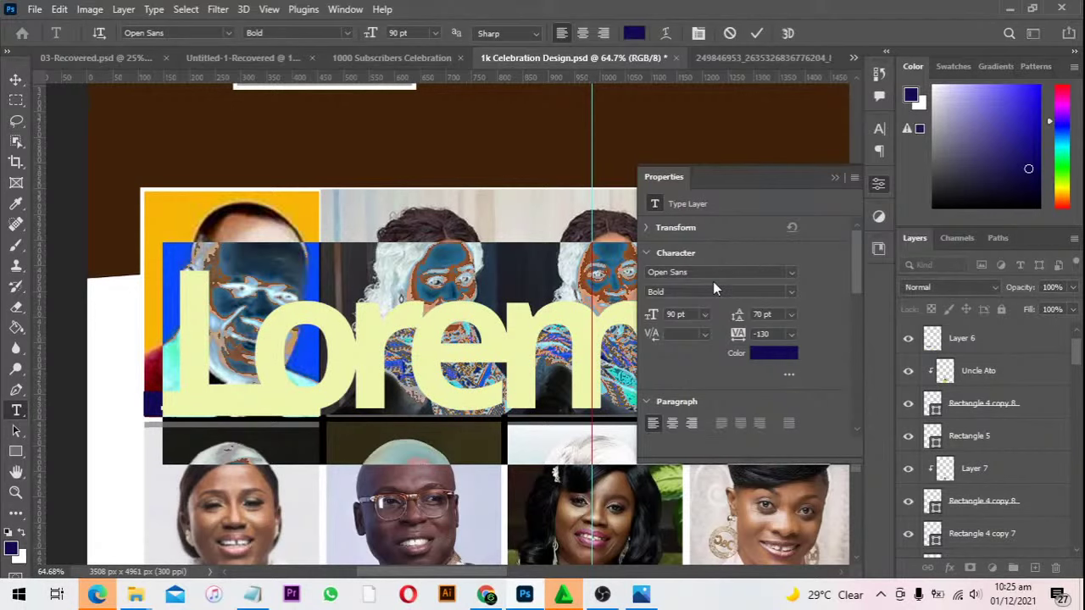
left_click(676, 314)
type("15")
key("Return")
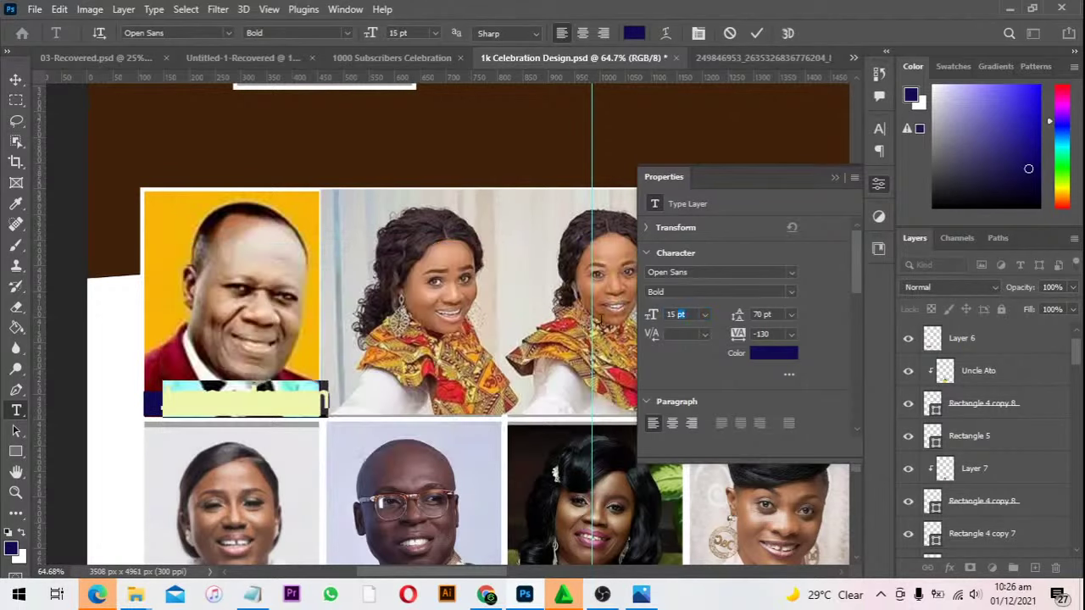
type("10")
key("Return")
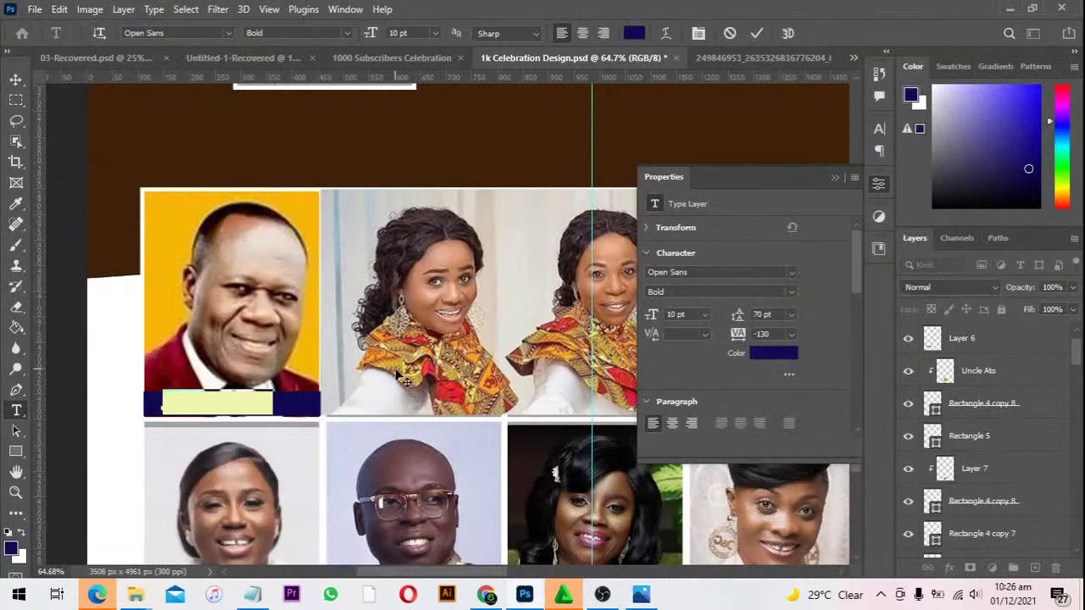
Type the minister's name as the caption, correct it, and select all of it
key("BackSpace")
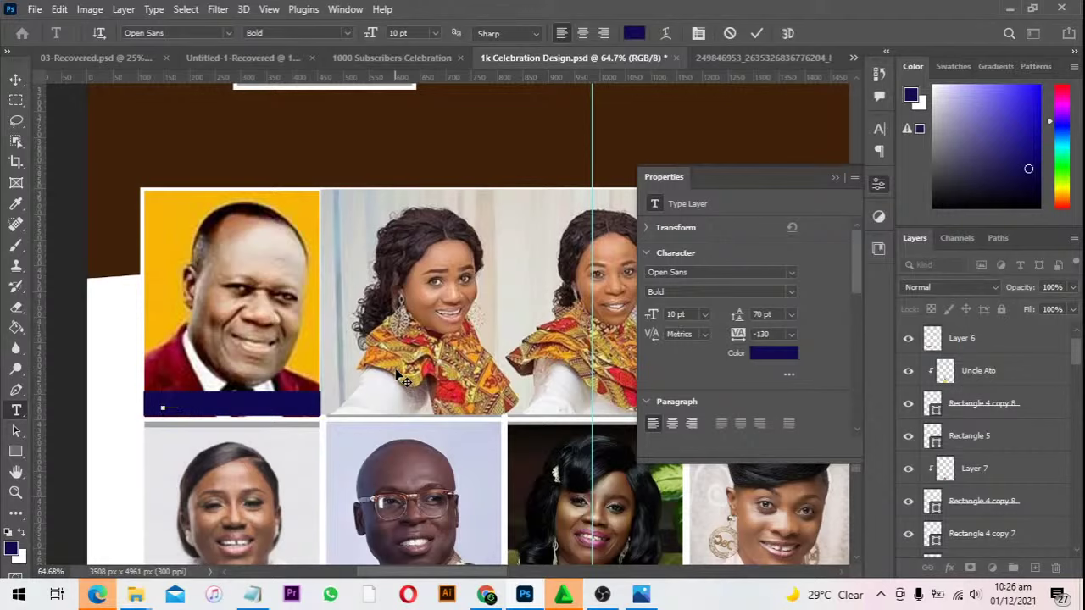
type("____")
type("___")
type("___")
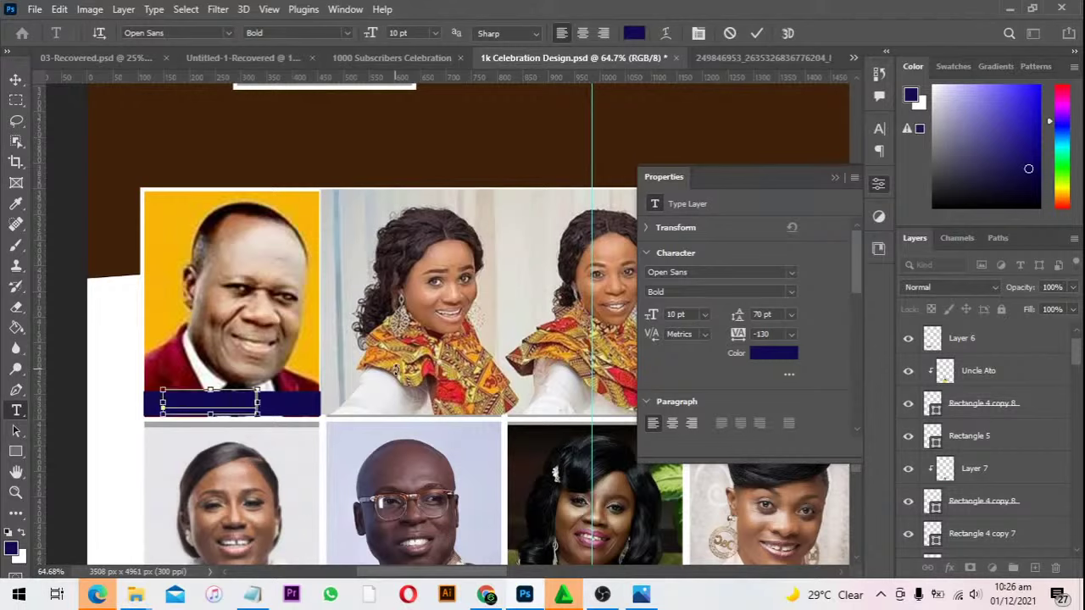
key("ctrl+a")
key("Left")
key("Delete")
key("Delete")
key("Delete")
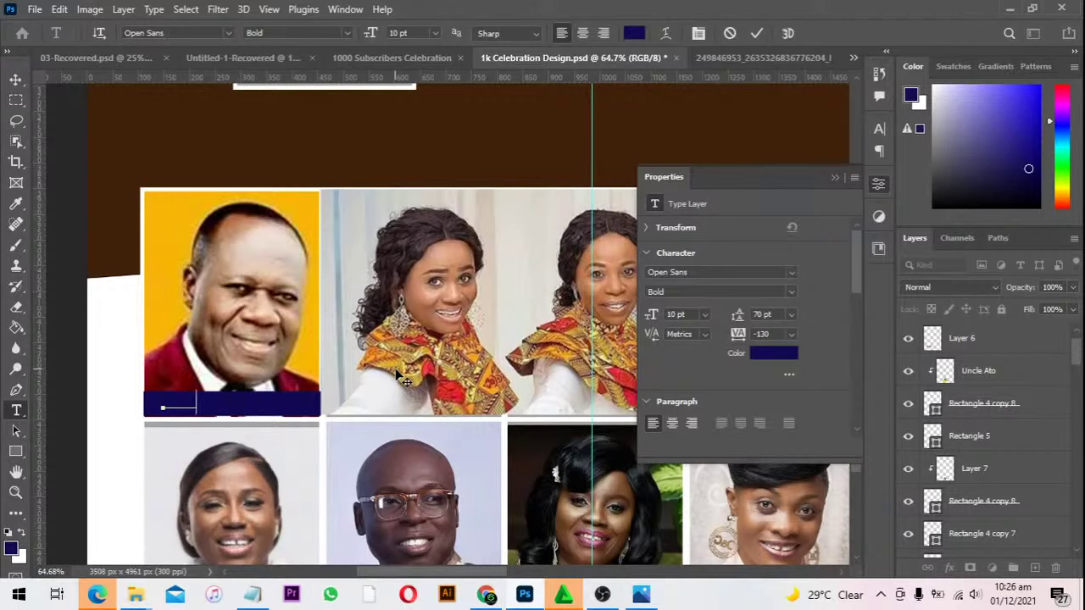
key("Delete")
type("___")
type("______")
key("ctrl+a")
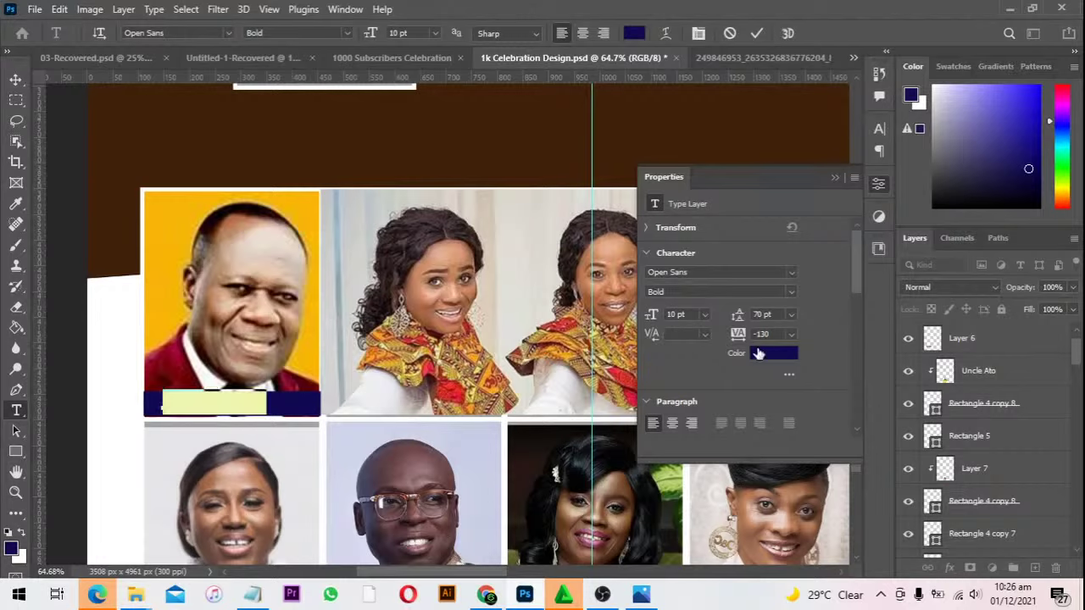
Make the caption white and all caps with 0 tracking, then commit it
left_click(758, 354)
type("ffffff")
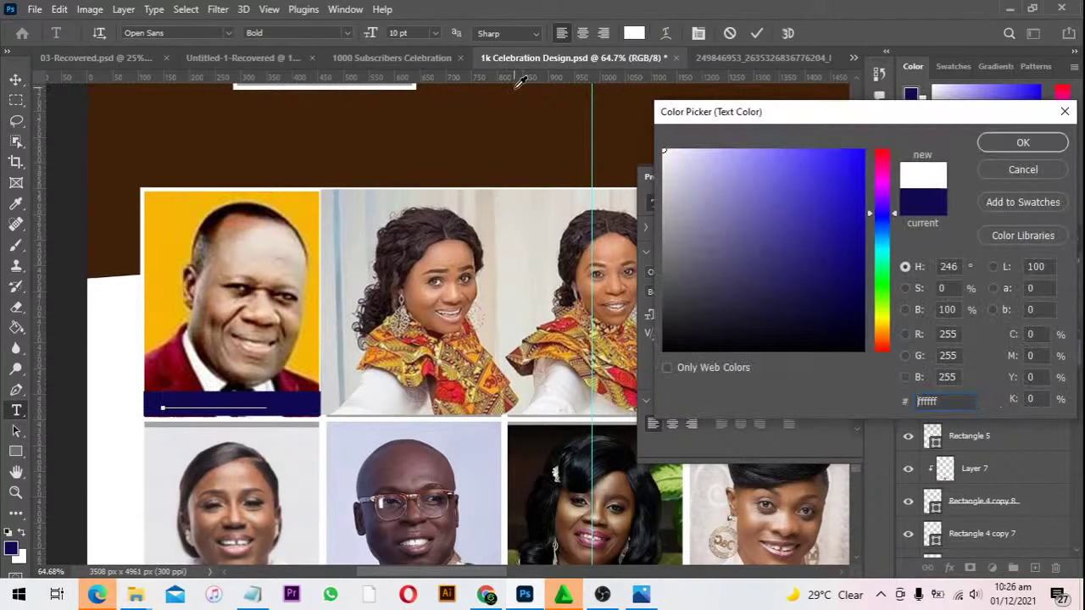
key("Return")
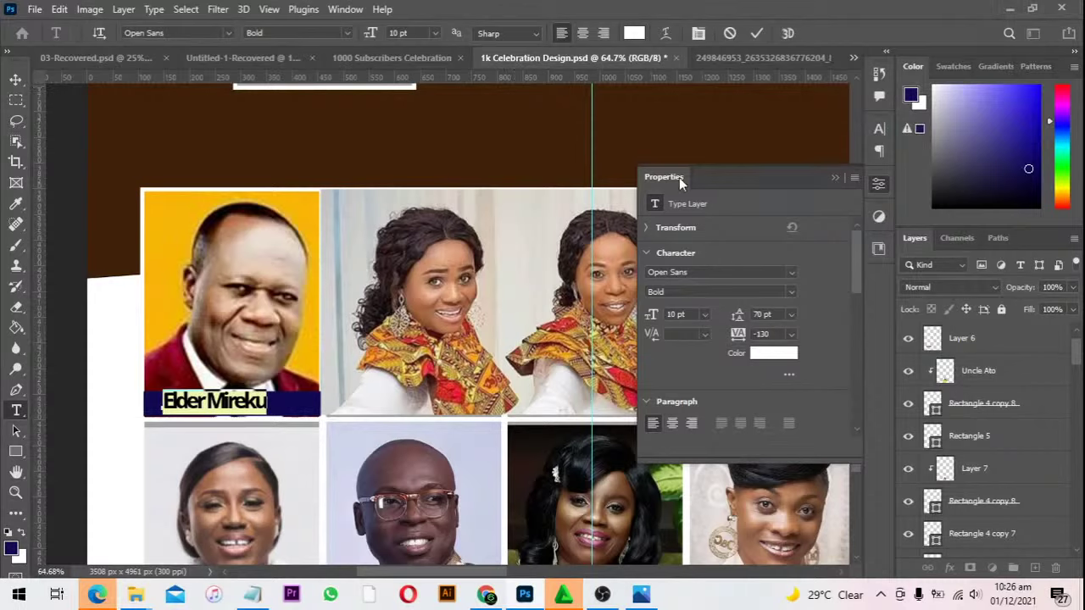
key("ctrl+t")
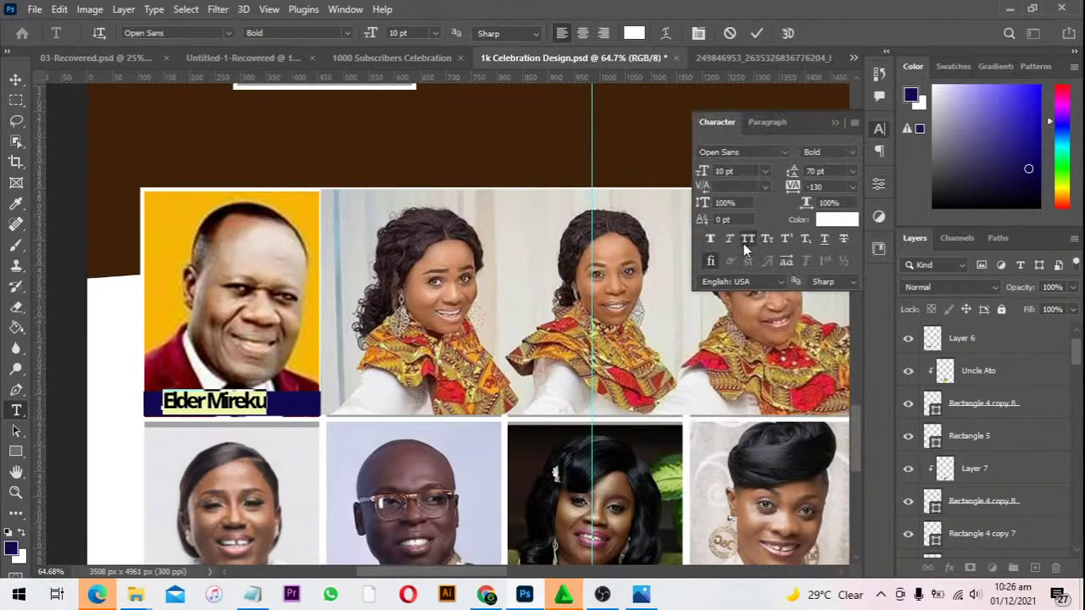
left_click(747, 239)
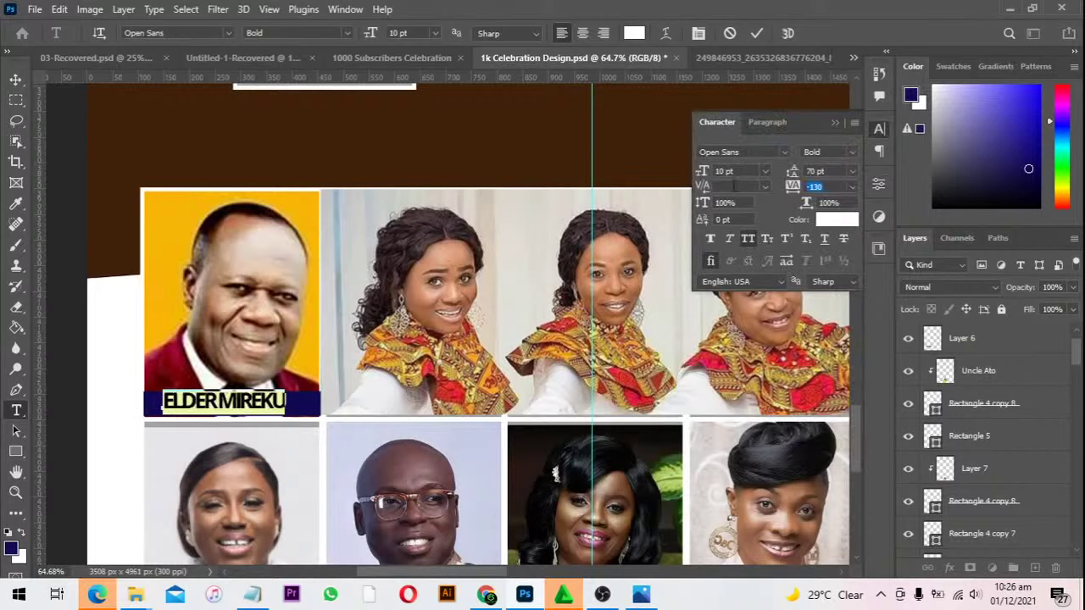
type("0")
key("Return")
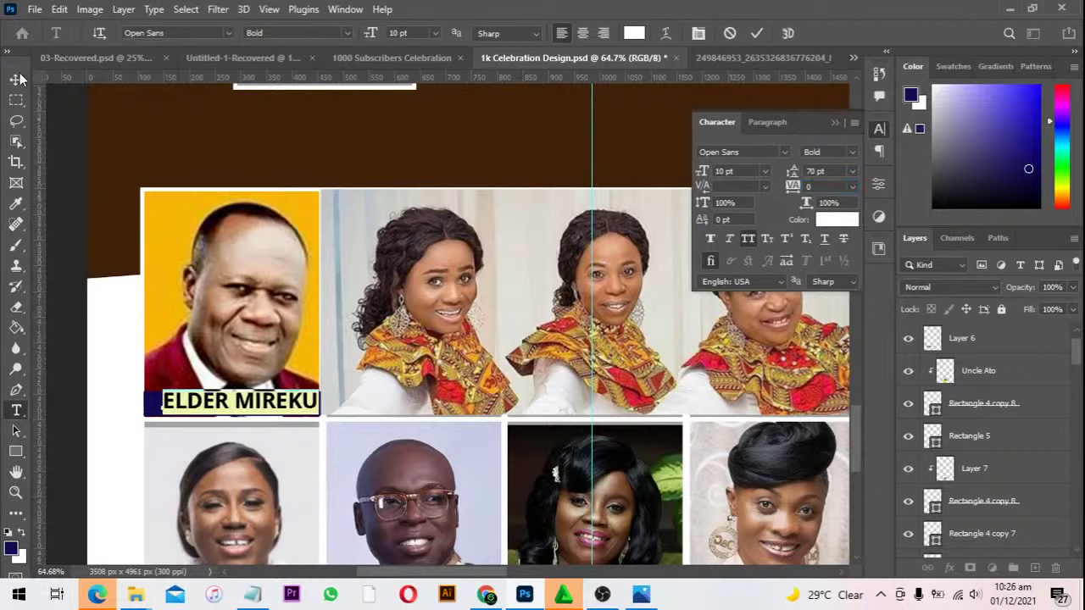
left_click(16, 79)
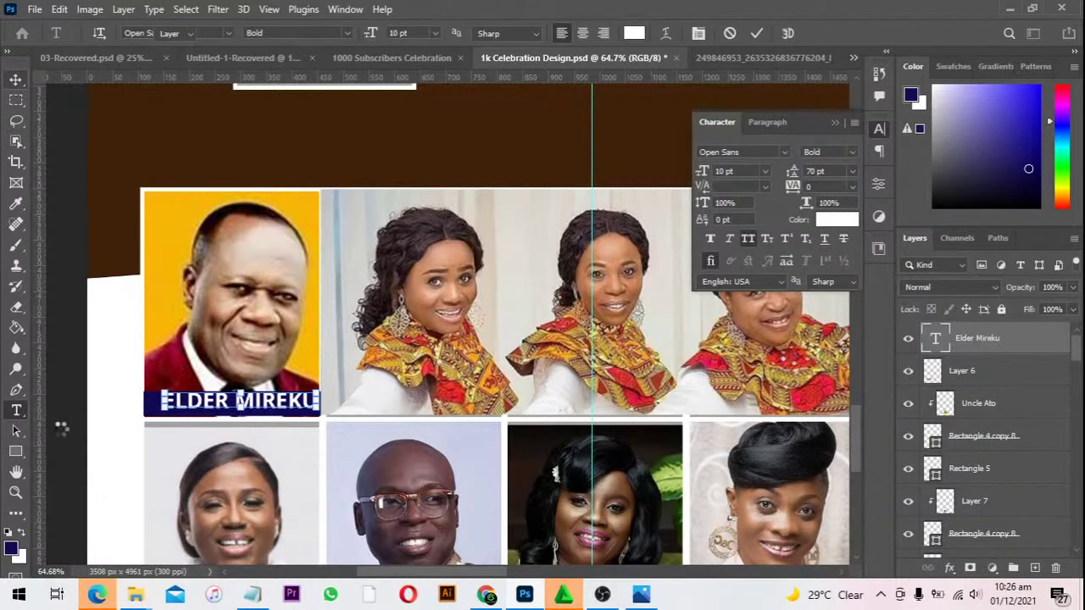
Try Semibold, then settle on Regular as the caption's font weight
scroll(66, 420, "down", 2)
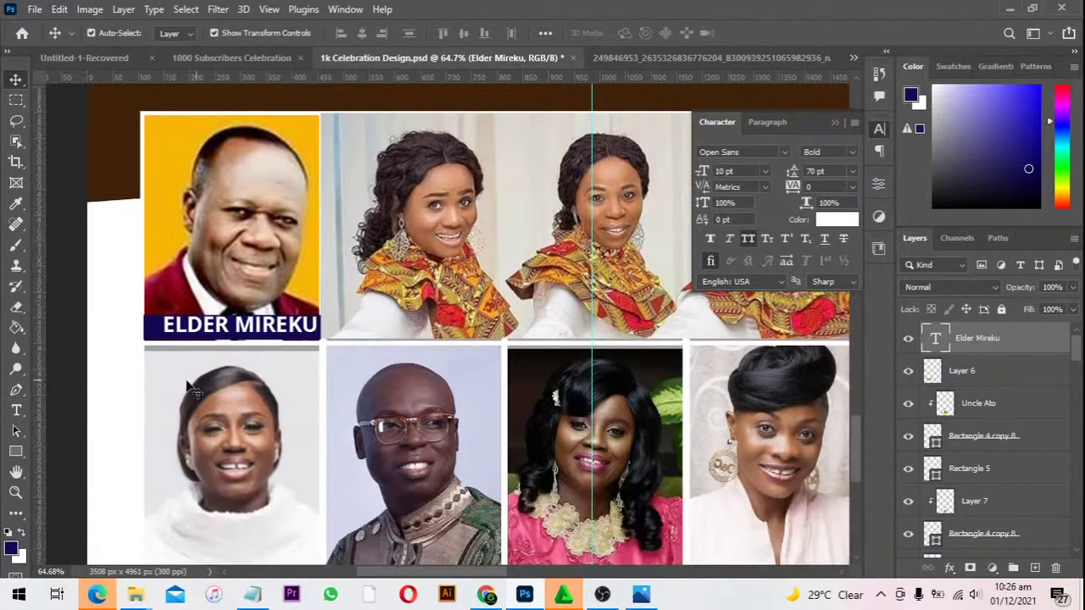
left_click(850, 152)
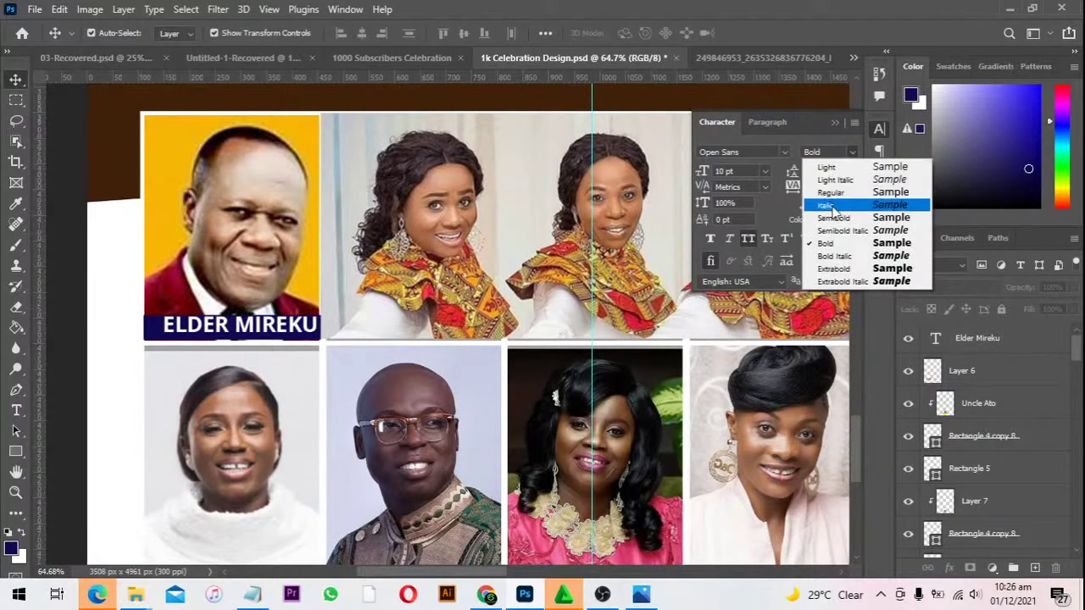
left_click(848, 218)
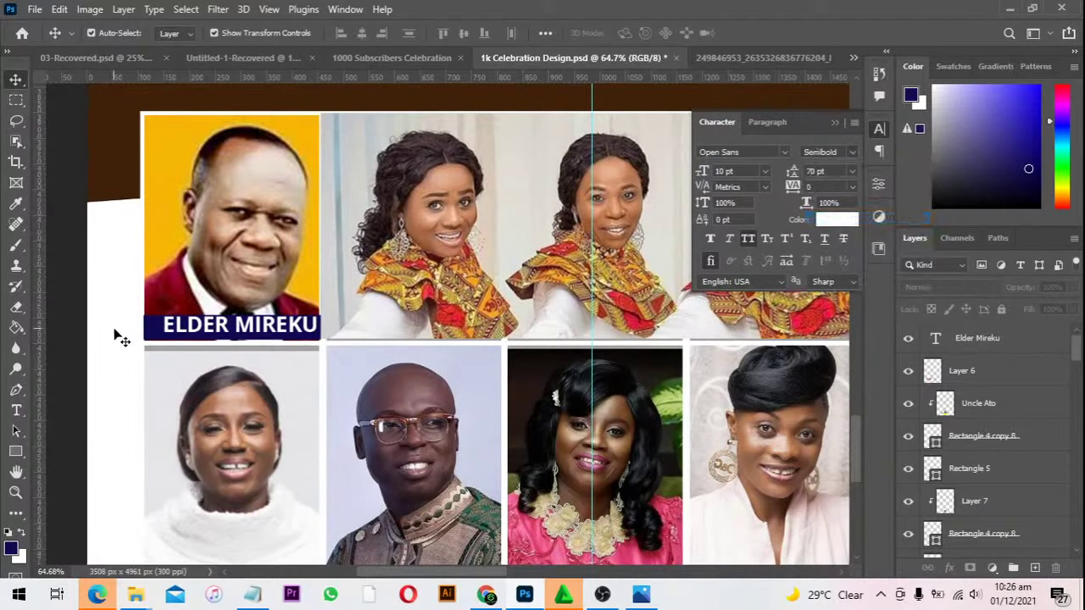
double_click(238, 327)
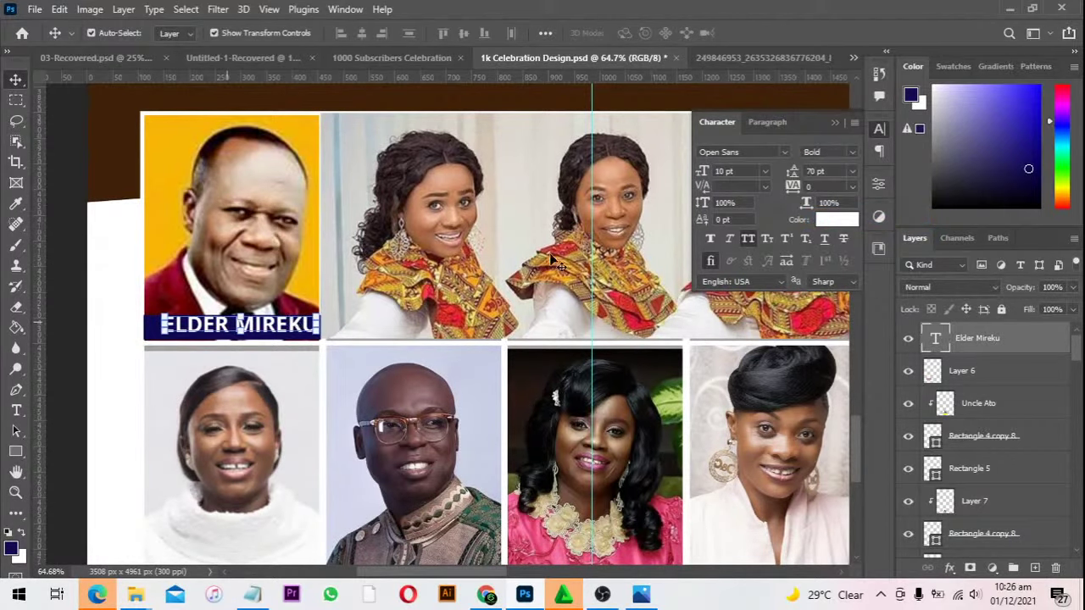
left_click(850, 152)
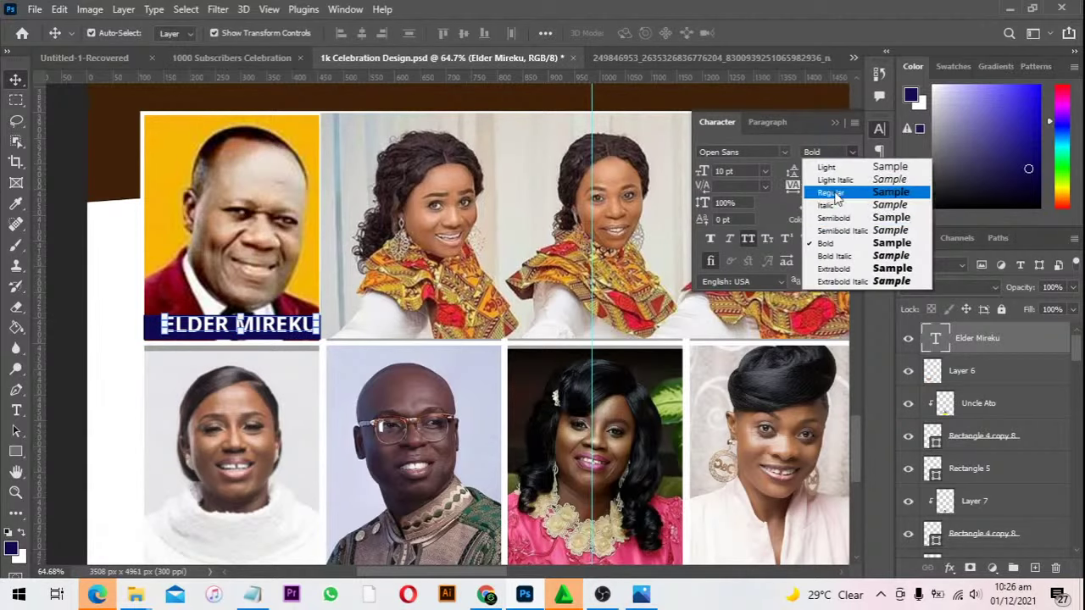
left_click(831, 193)
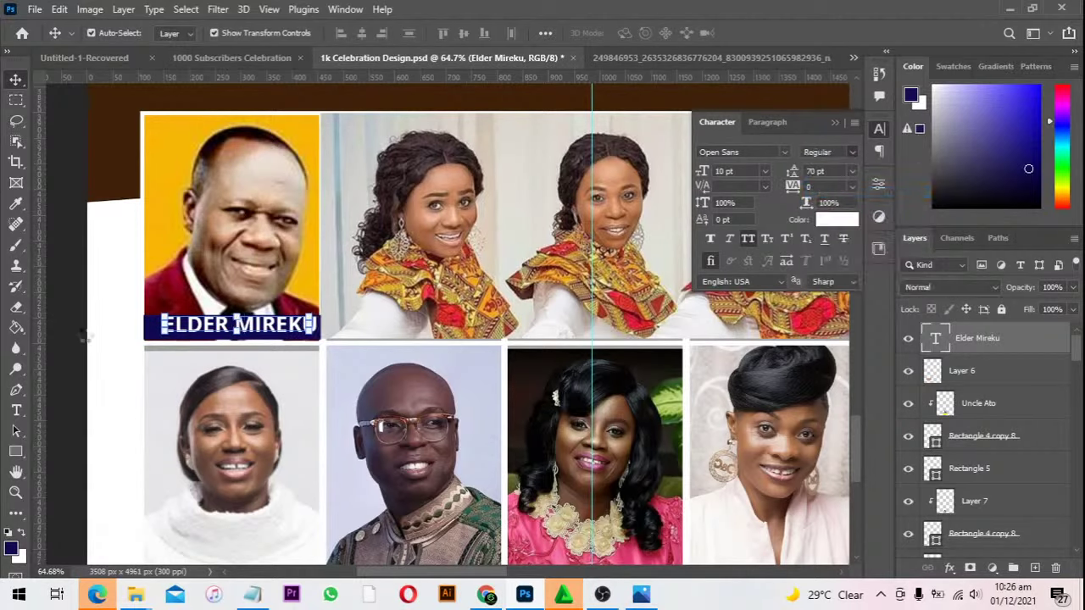
Nudge the bar up, lower the caption, and link the caption and bar layers
scroll(238, 249, "up", 2)
left_click(240, 354)
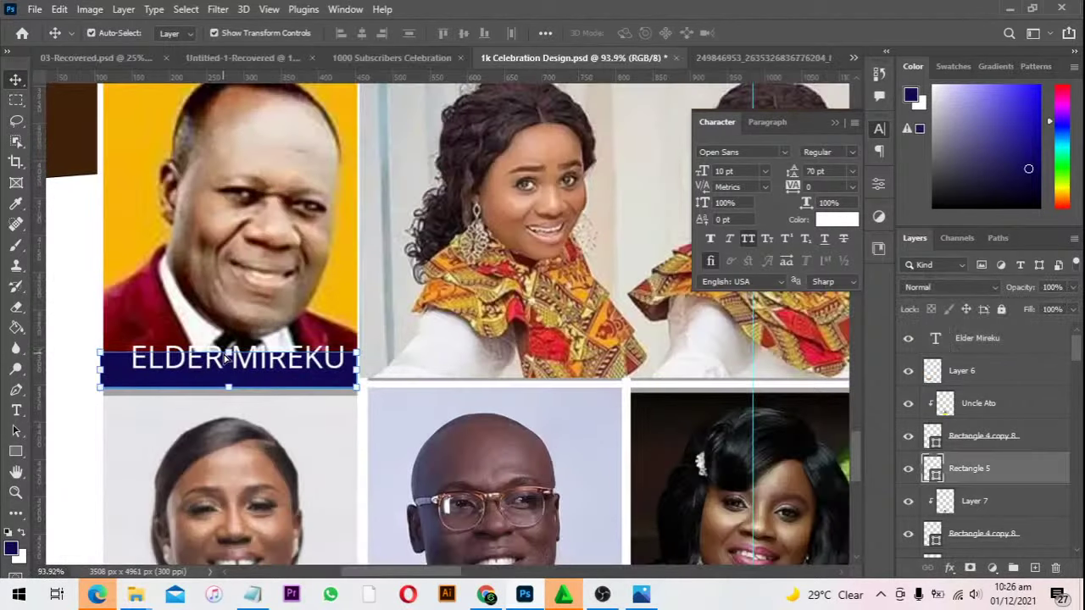
key("shift+Up")
left_click_drag(265, 367, 262, 371)
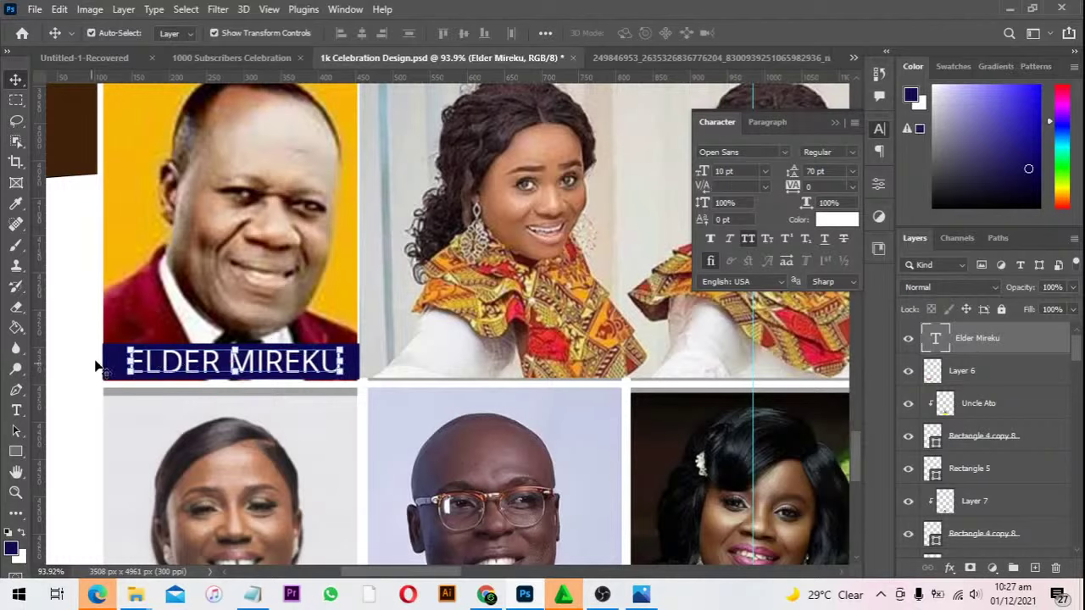
left_click(975, 468, "ctrl")
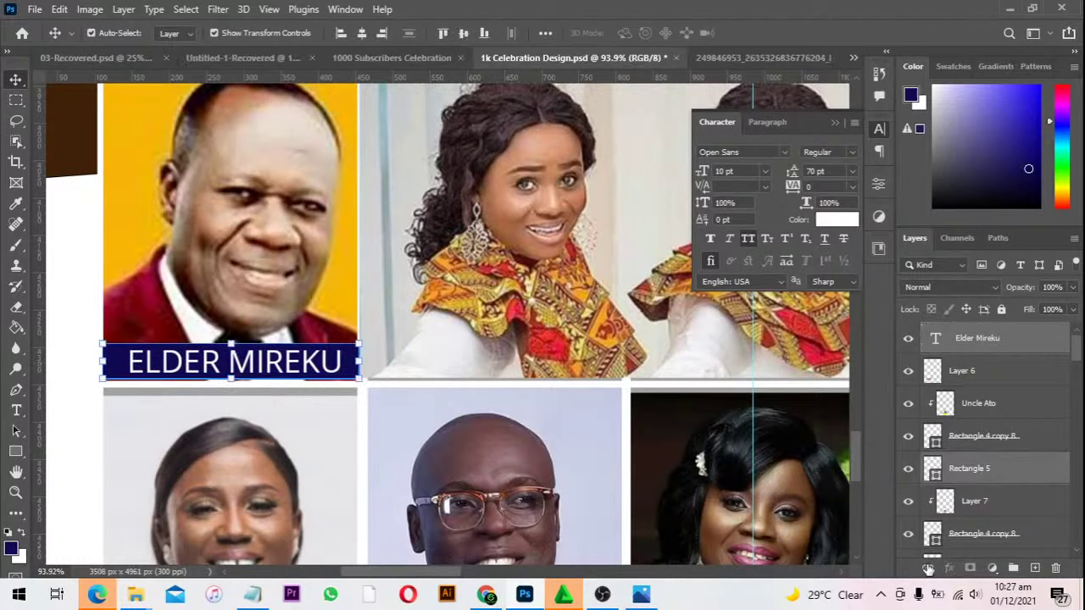
left_click(929, 568)
scroll(332, 416, "up", 2)
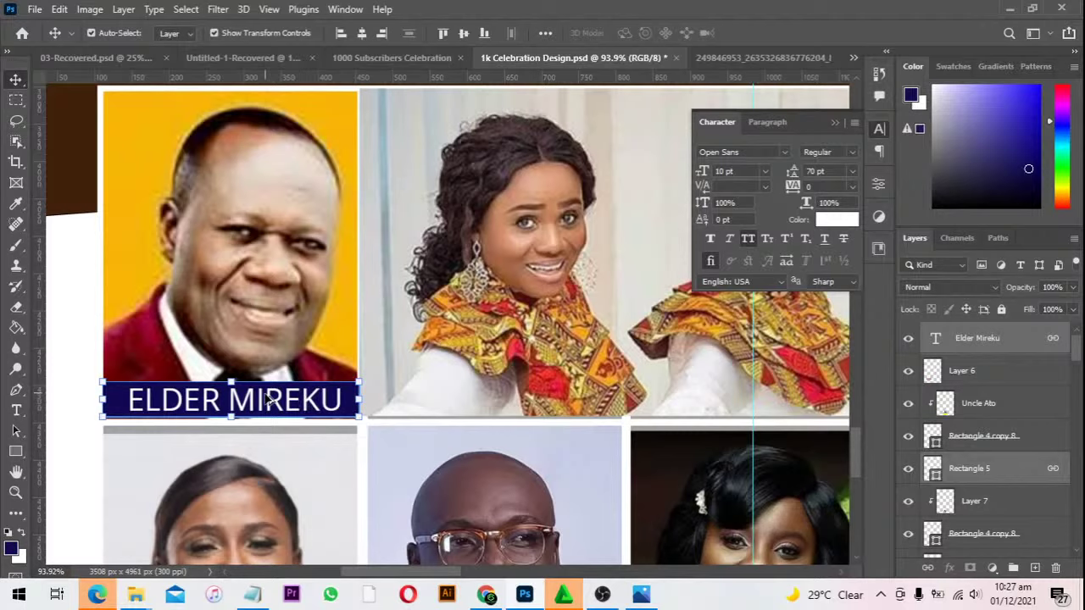
Copy the captioned name bar onto the trio photo and stretch the bar wider
scroll(267, 399, "down", 1)
left_click_drag(133, 405, 429, 405)
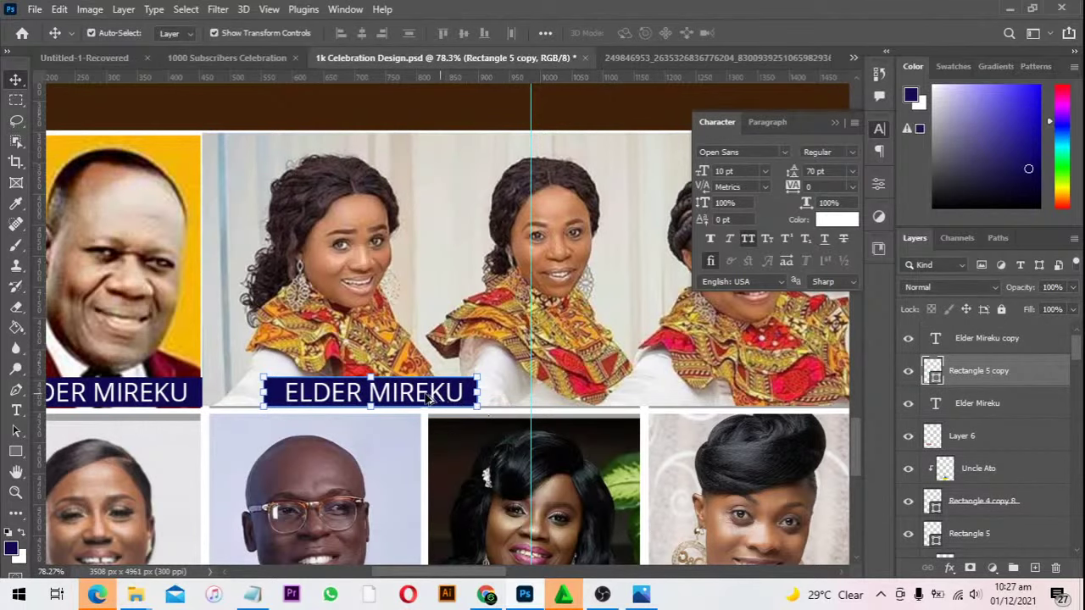
scroll(437, 398, "down", 1)
scroll(437, 399, "down", 1)
scroll(471, 398, "down", 1)
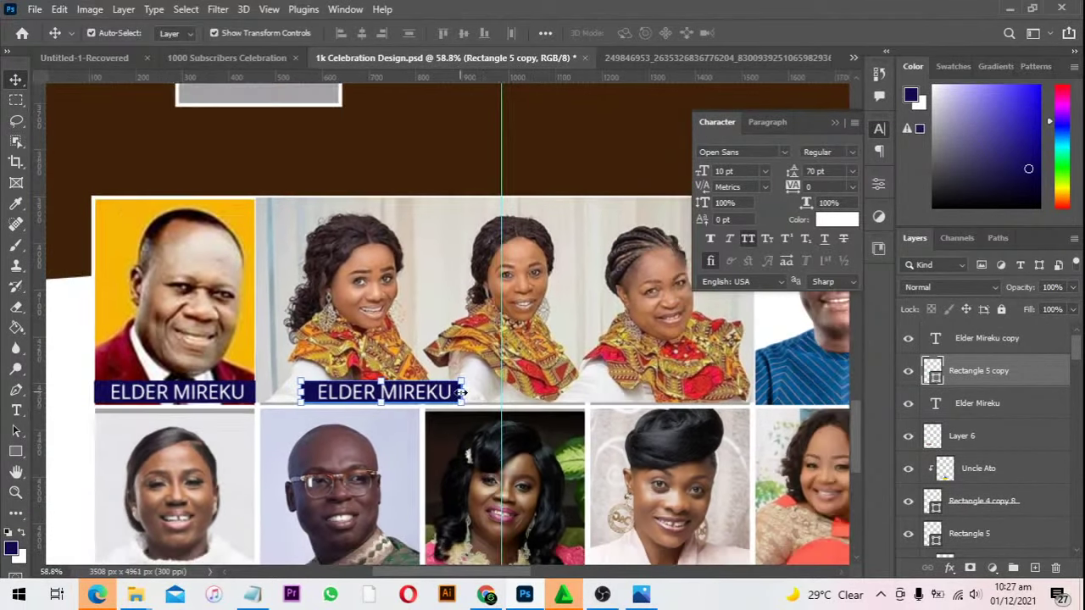
key("ctrl+t")
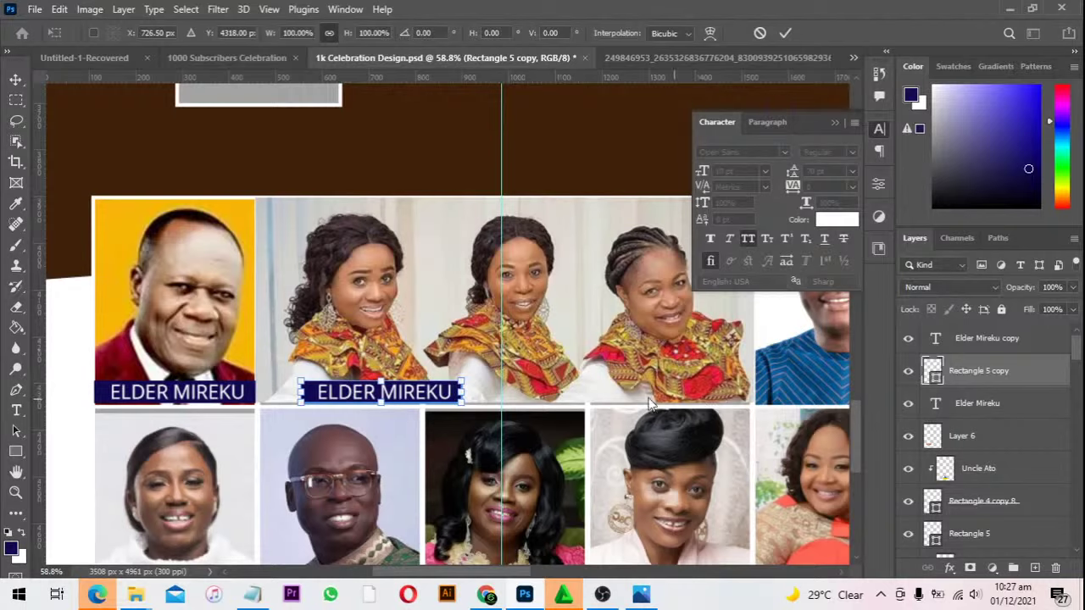
mouse_move(462, 392)
left_mouse_down()
mouse_move(722, 388)
mouse_move(690, 391)
left_mouse_up()
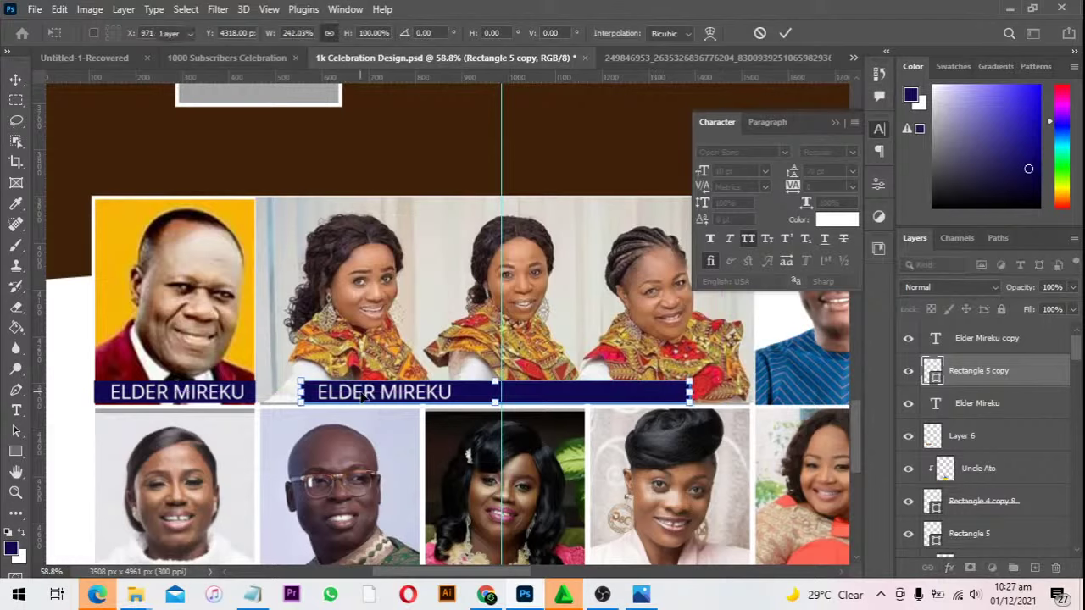
key("Return")
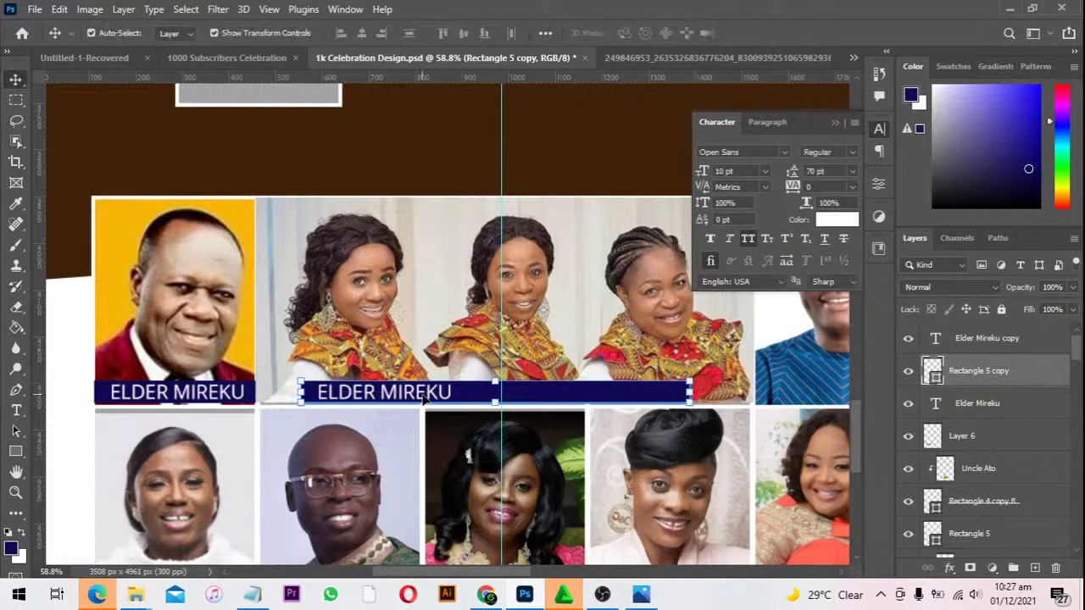
left_click(518, 300)
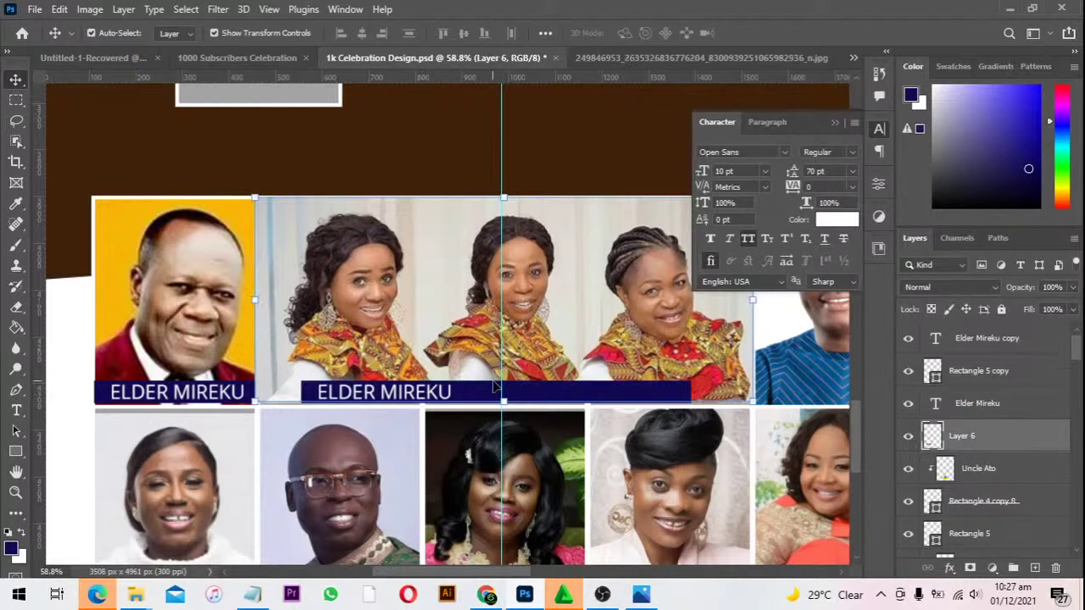
key("alt+Tab")
key("alt+Tab")
Retype the copy's caption as DAUGHTERS OF GLOROUS JESUS and centre it on the bar
double_click(415, 395)
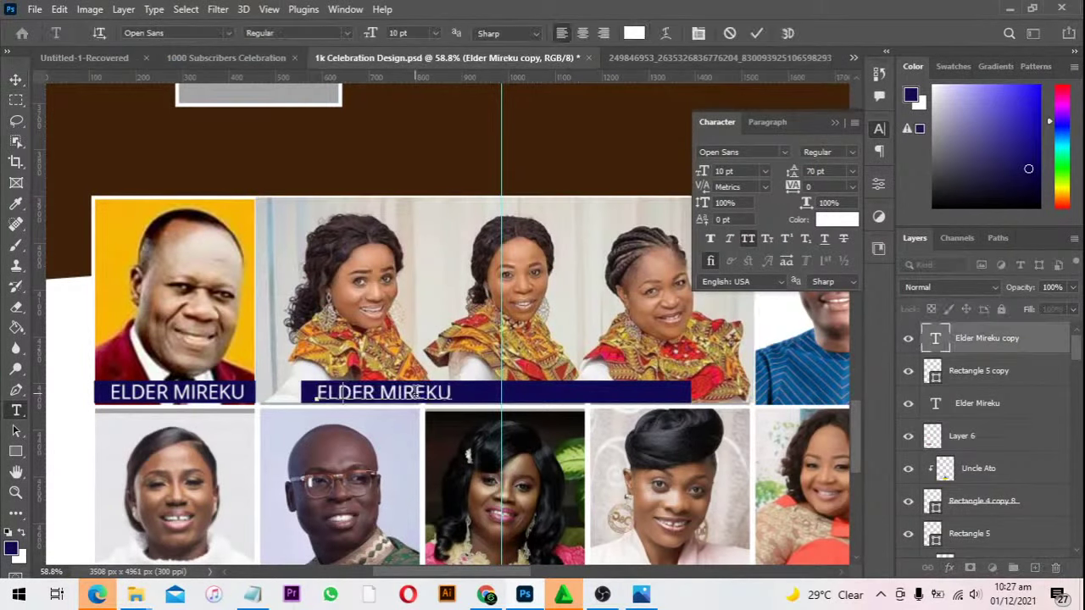
type("DAUG")
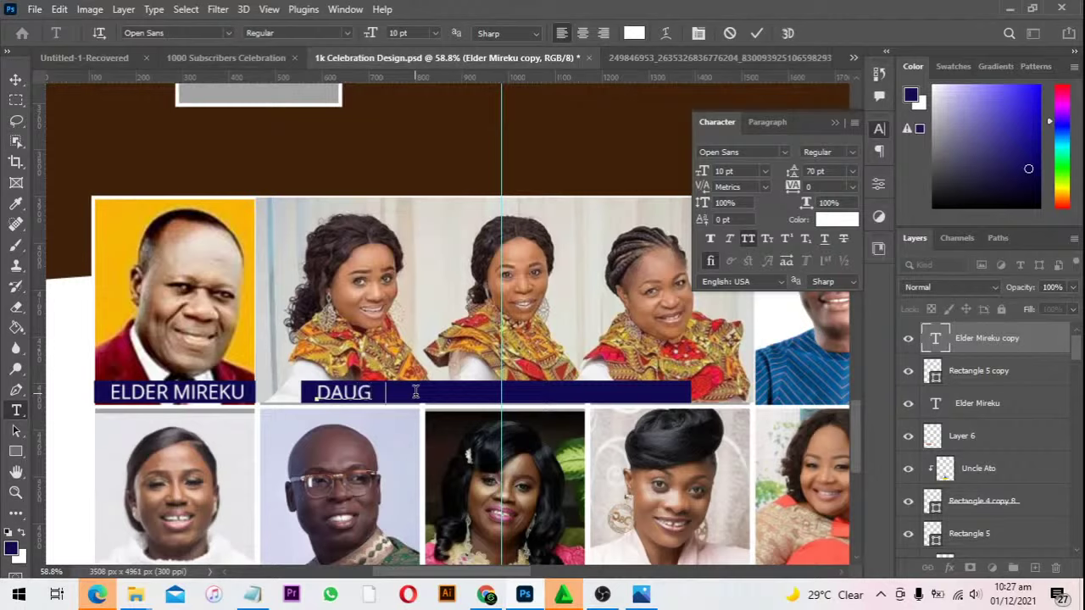
type("HTERS O")
type("F GLO")
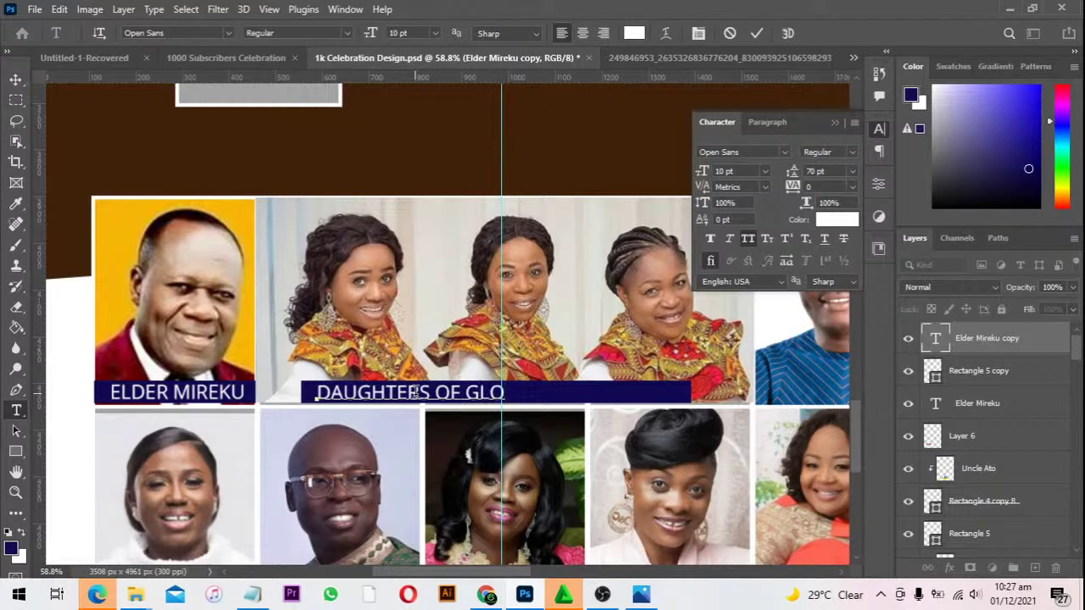
key("alt+Tab")
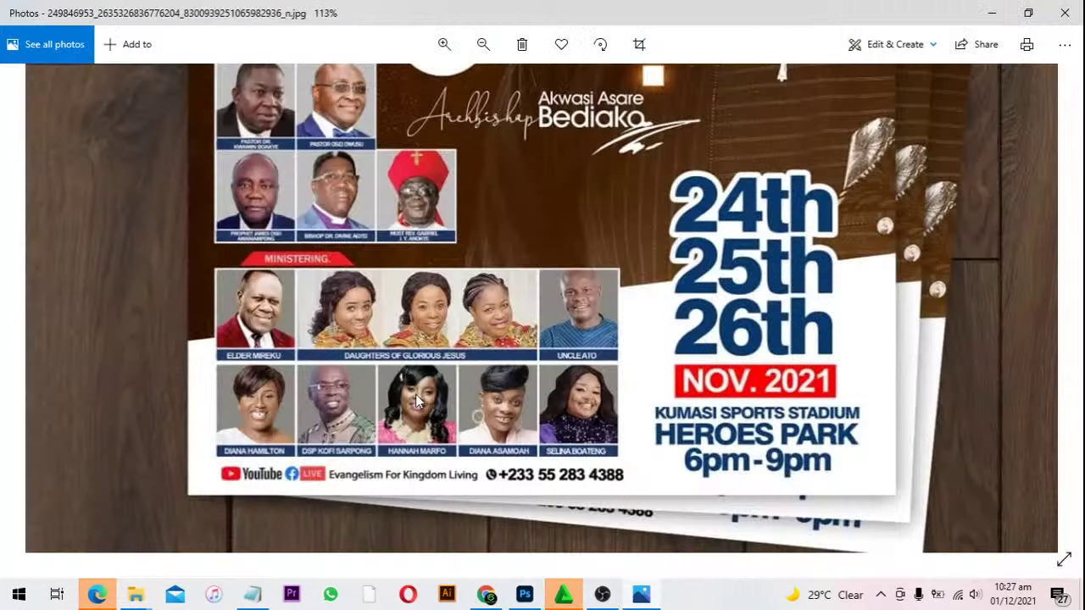
key("alt+Tab")
type("ROUS")
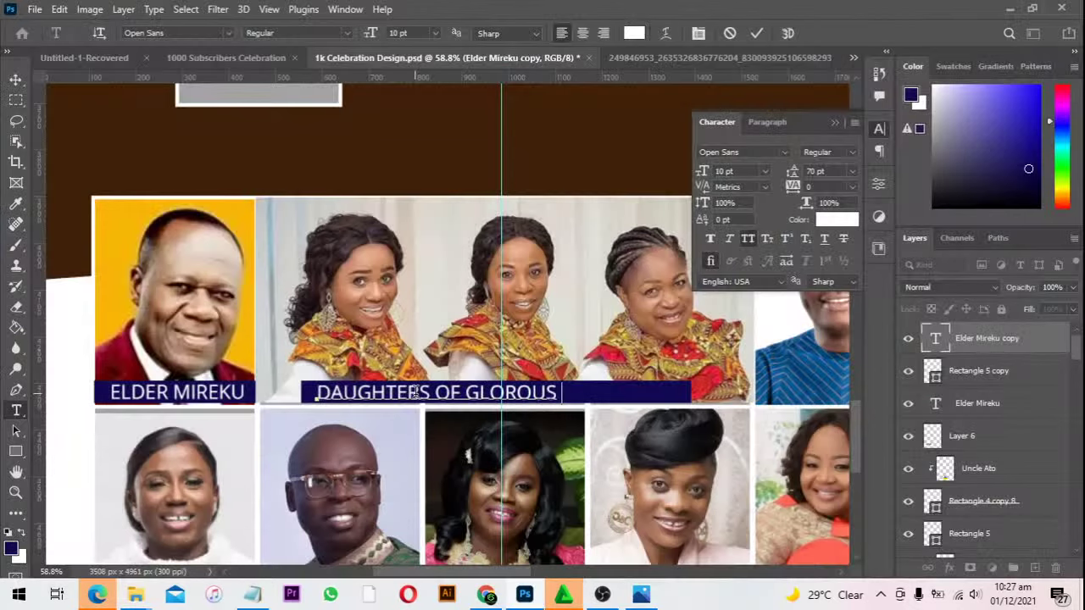
type(" JESUS")
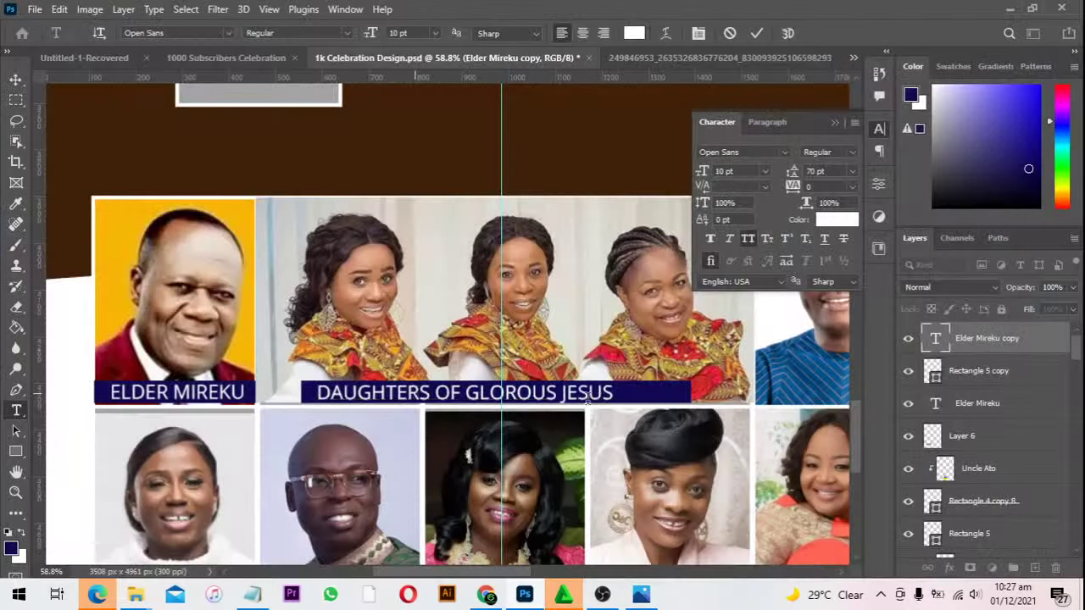
key("ctrl+Return")
key("ctrl+Return")
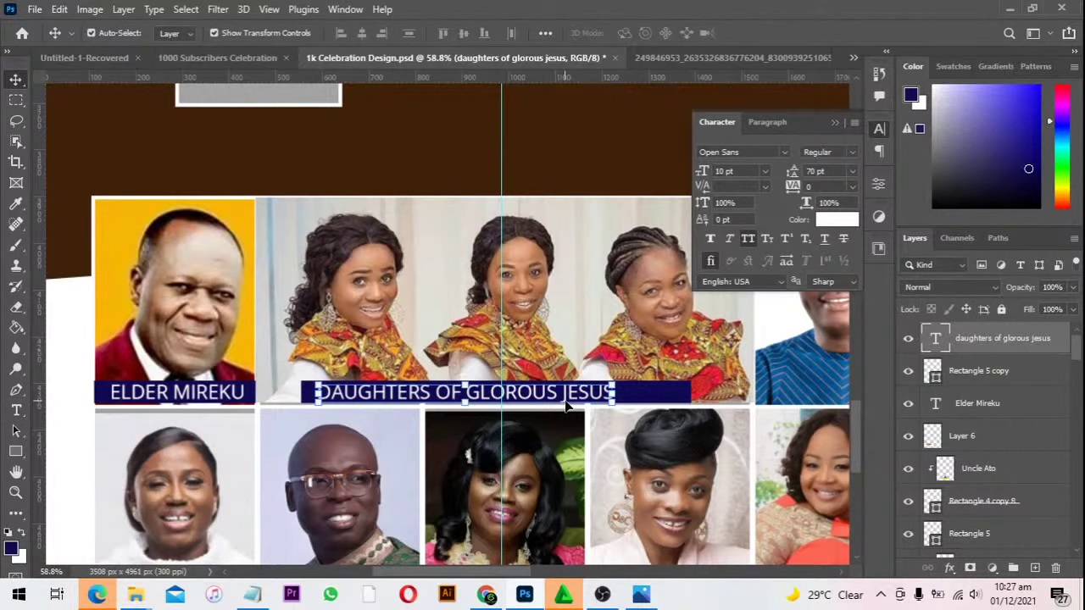
left_click_drag(566, 407, 573, 400)
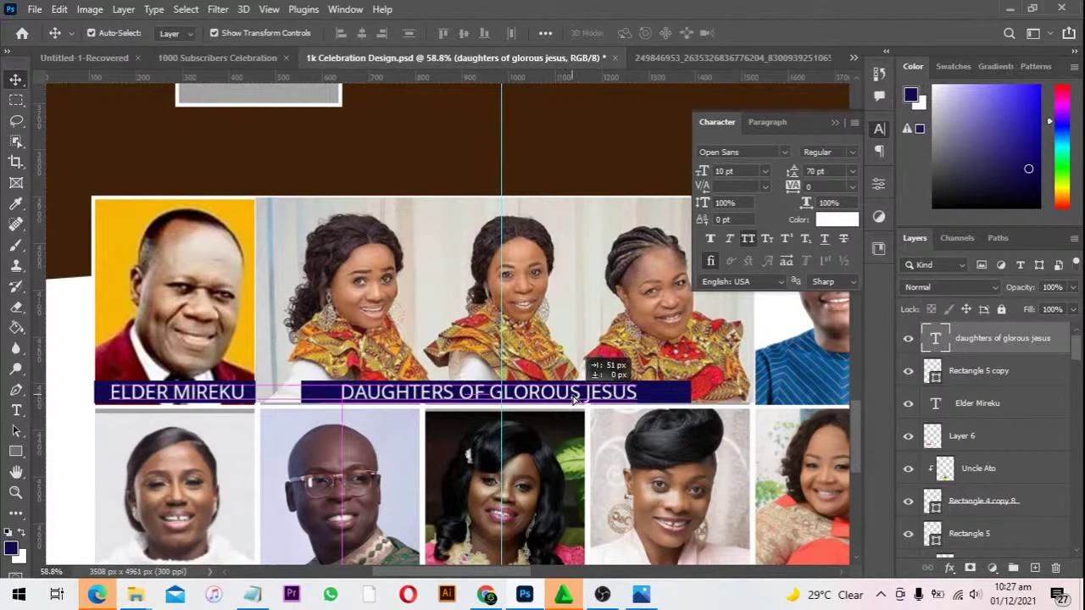
scroll(123, 422, "right", 3)
Select the original caption and bar together, restack them, and copy them under the right photo
left_click(1028, 402)
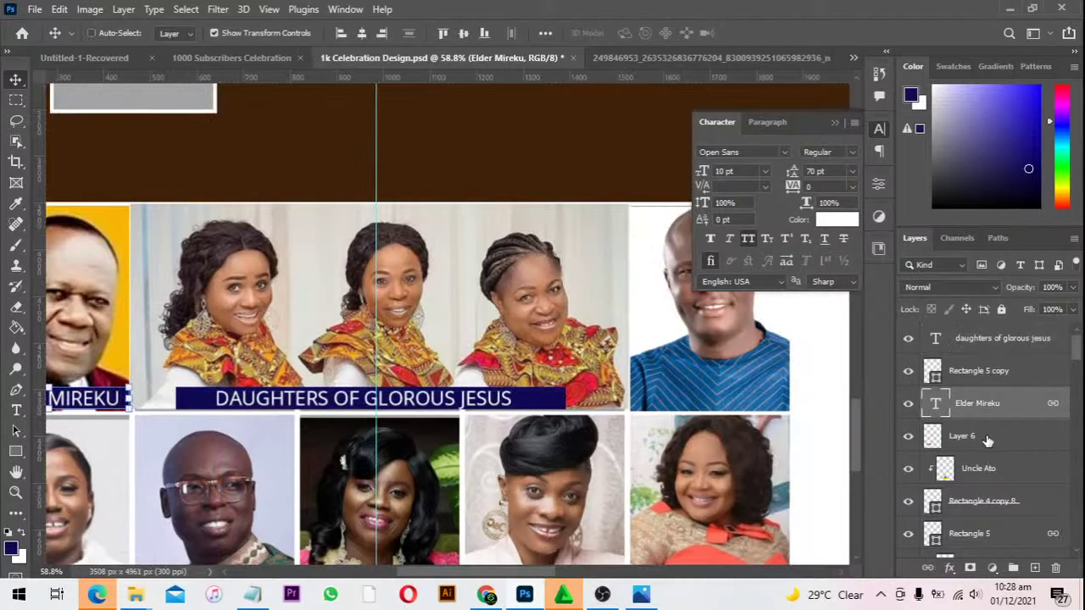
left_click(364, 403, "ctrl")
left_click(129, 408, "ctrl")
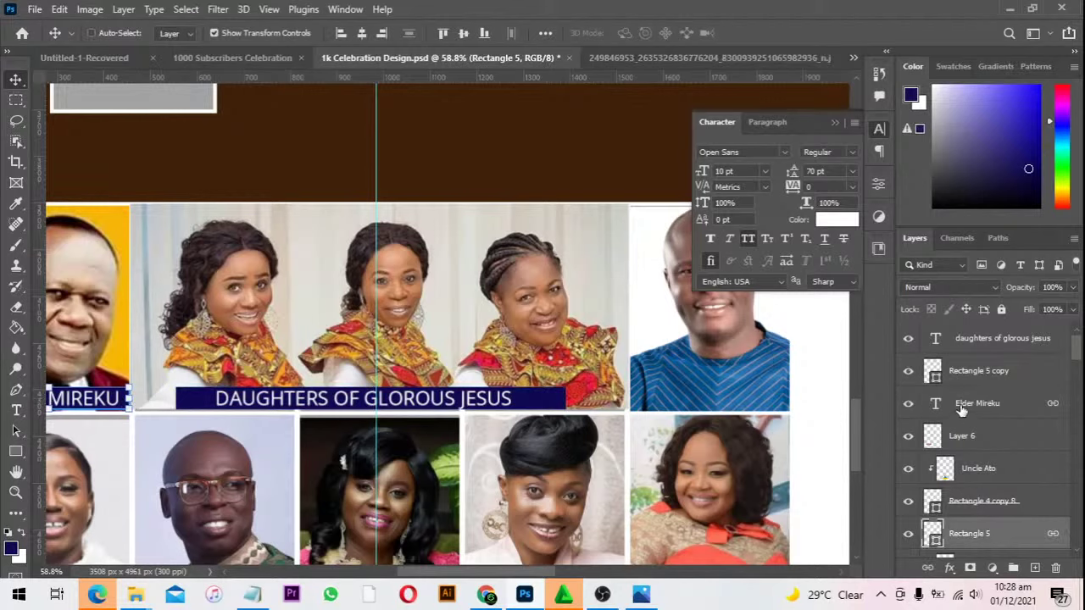
left_click(80, 404, "ctrl+shift")
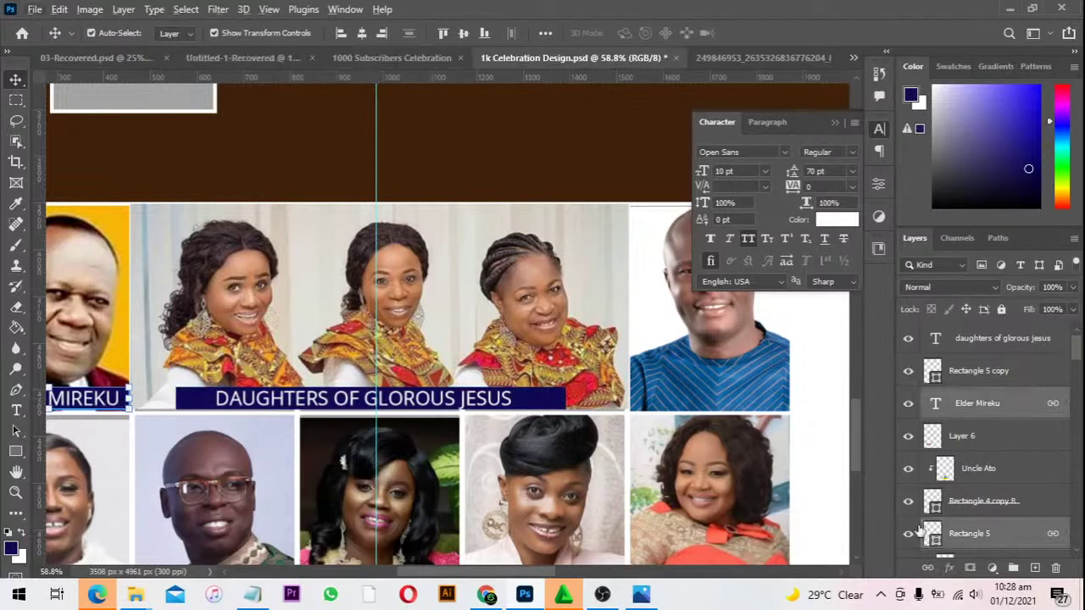
left_click_drag(996, 536, 979, 422)
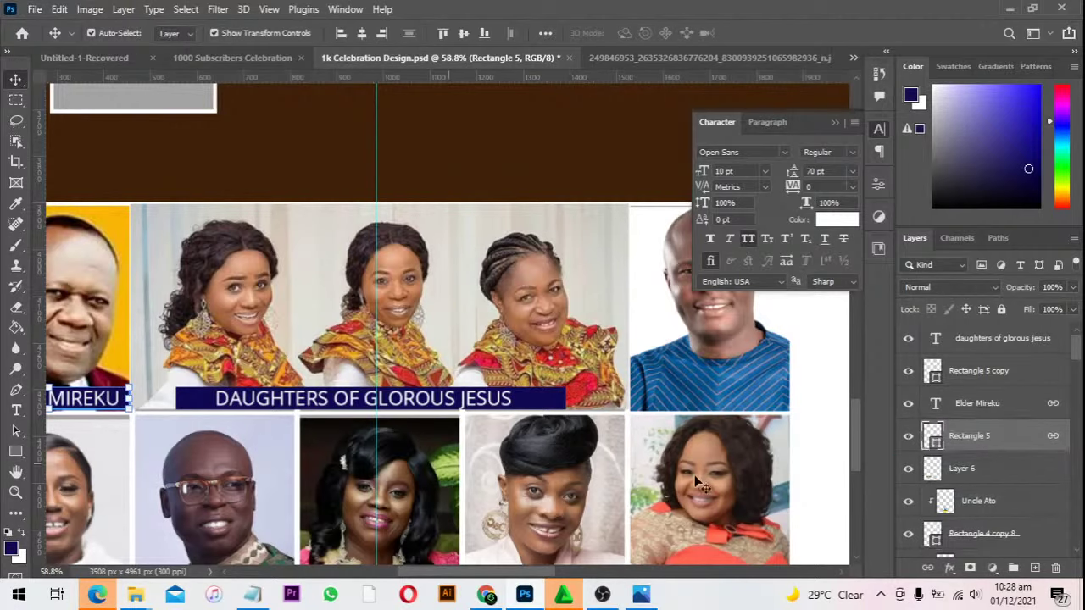
left_click(986, 403, "ctrl")
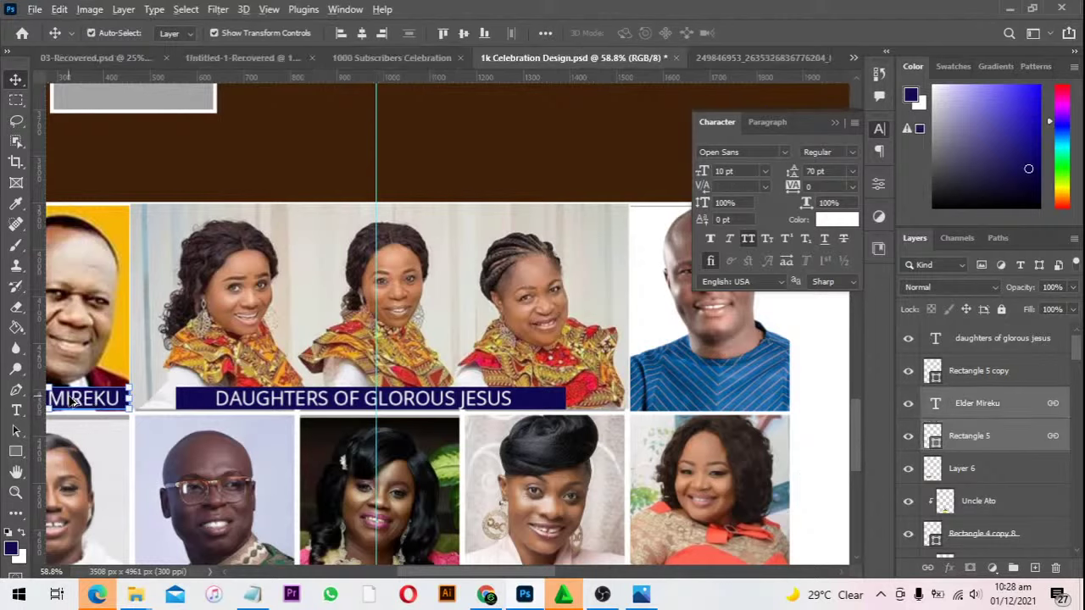
left_click_drag(75, 402, 734, 410)
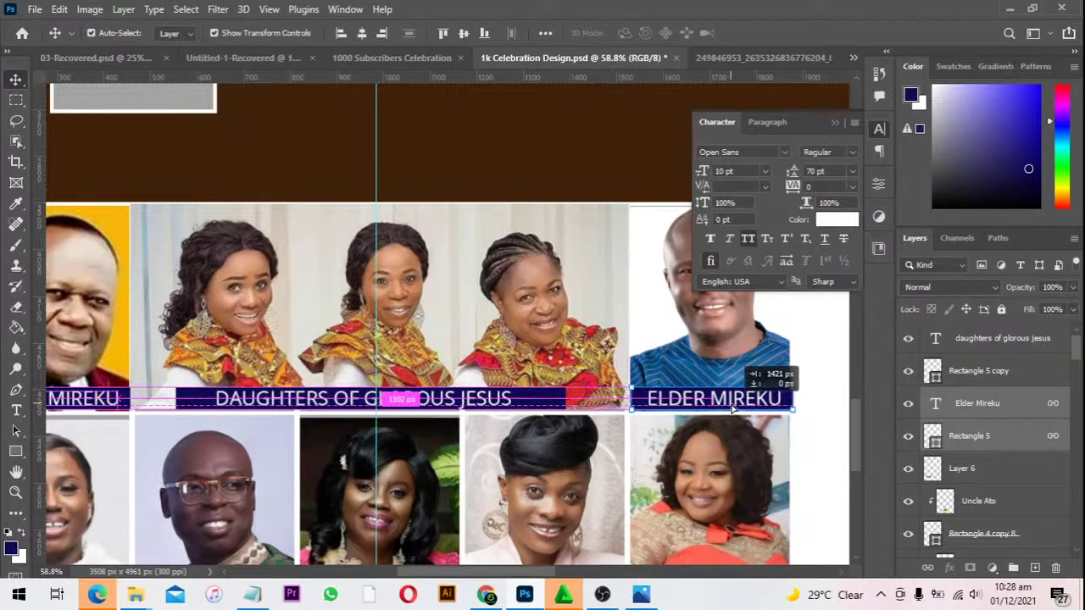
Paste the blue-shirted man's name into the copied caption and commit it
left_click(759, 368)
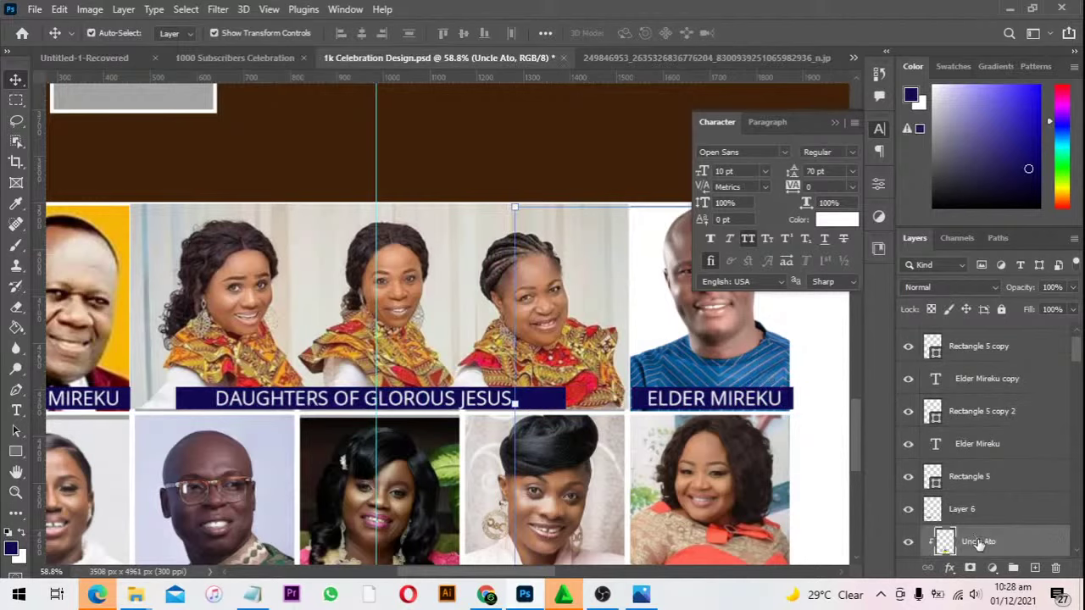
double_click(979, 543)
type("t")
left_click(688, 405)
key("t")
left_click(683, 406)
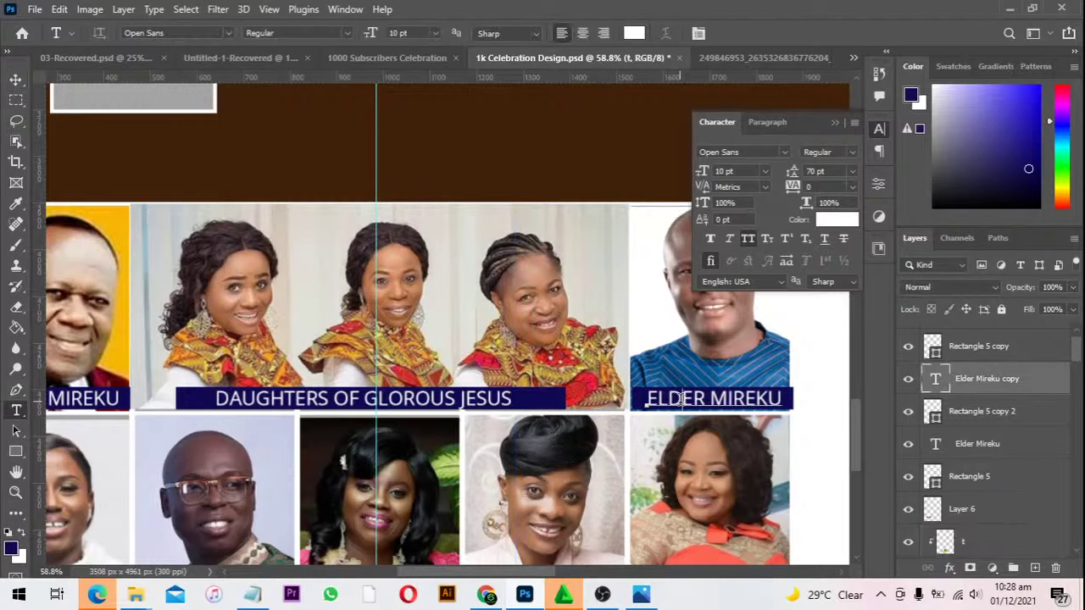
key("ctrl+a")
key("ctrl+v")
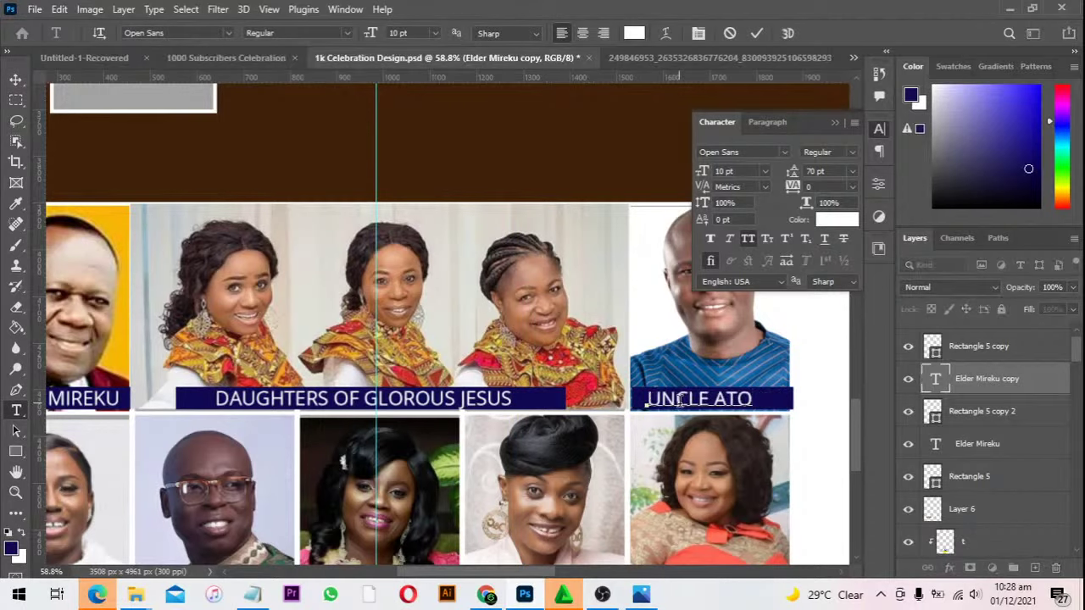
key("ctrl+Return")
key("v")
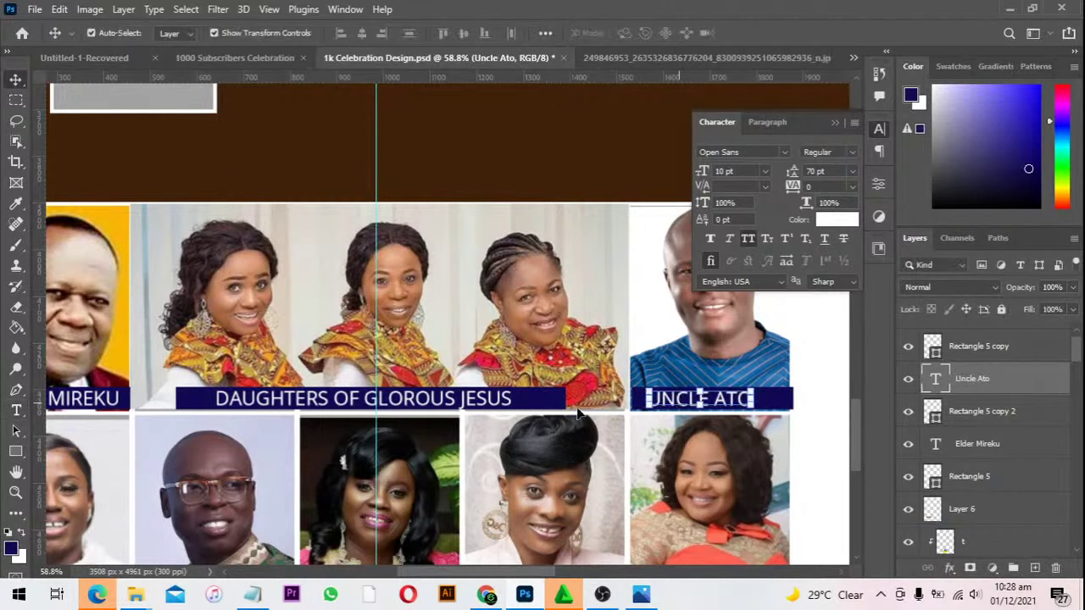
left_click_drag(460, 339, 496, 251)
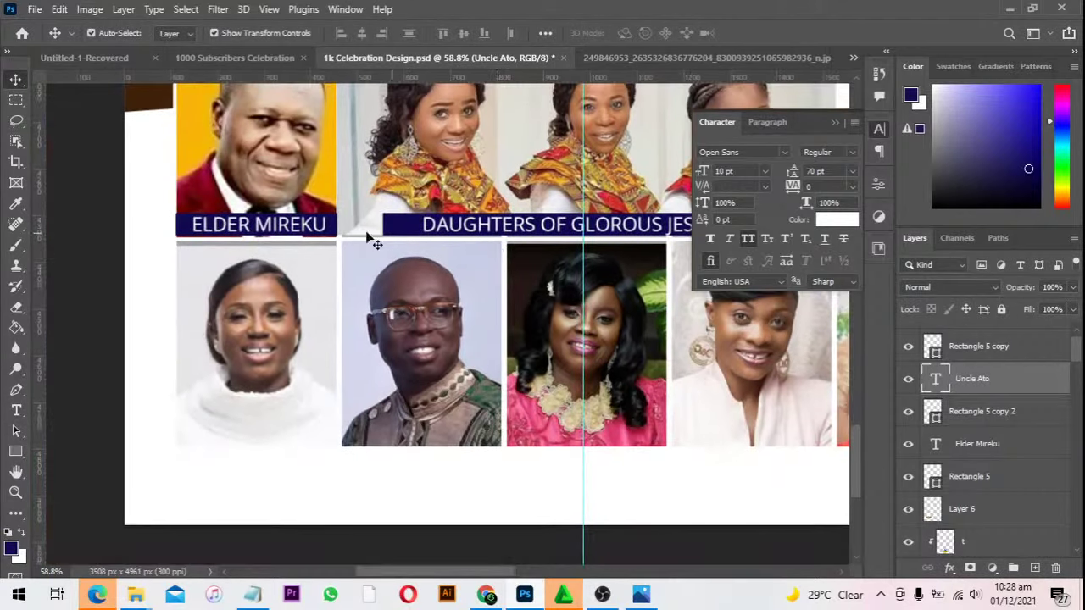
Copy the name bar under the first lower-row portrait and paste the singer's name into it
left_click(335, 228)
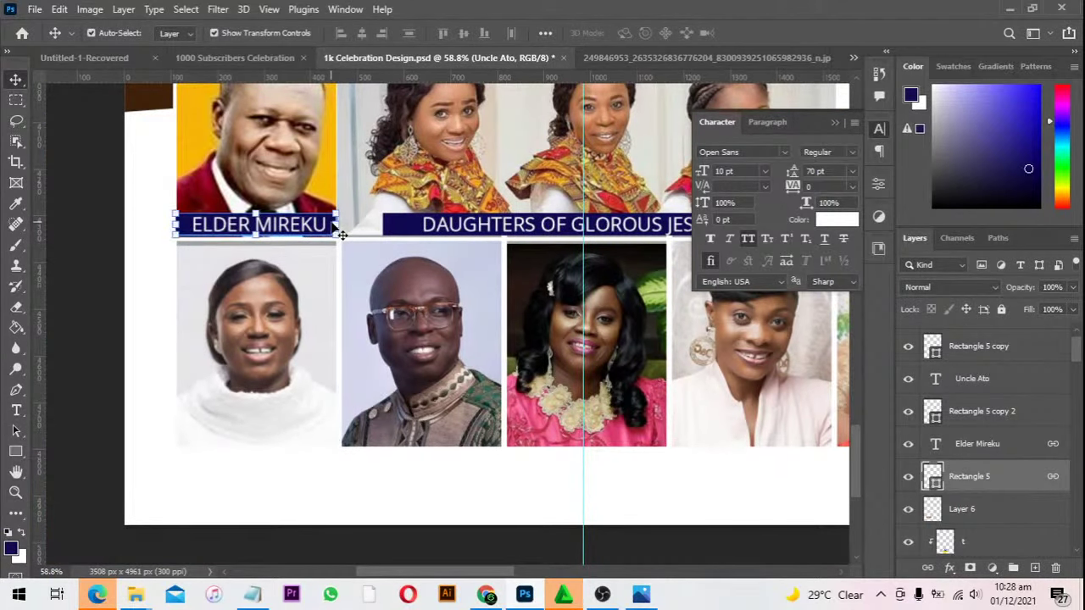
mouse_move(279, 229)
left_mouse_down()
mouse_move(280, 444)
mouse_move(280, 433)
left_mouse_up()
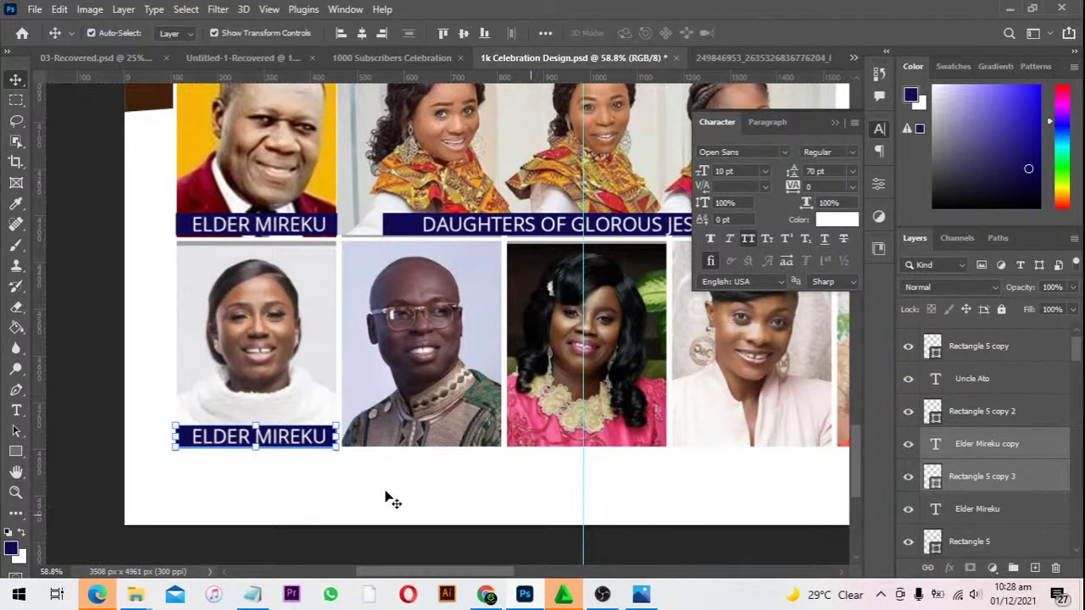
left_click(988, 540)
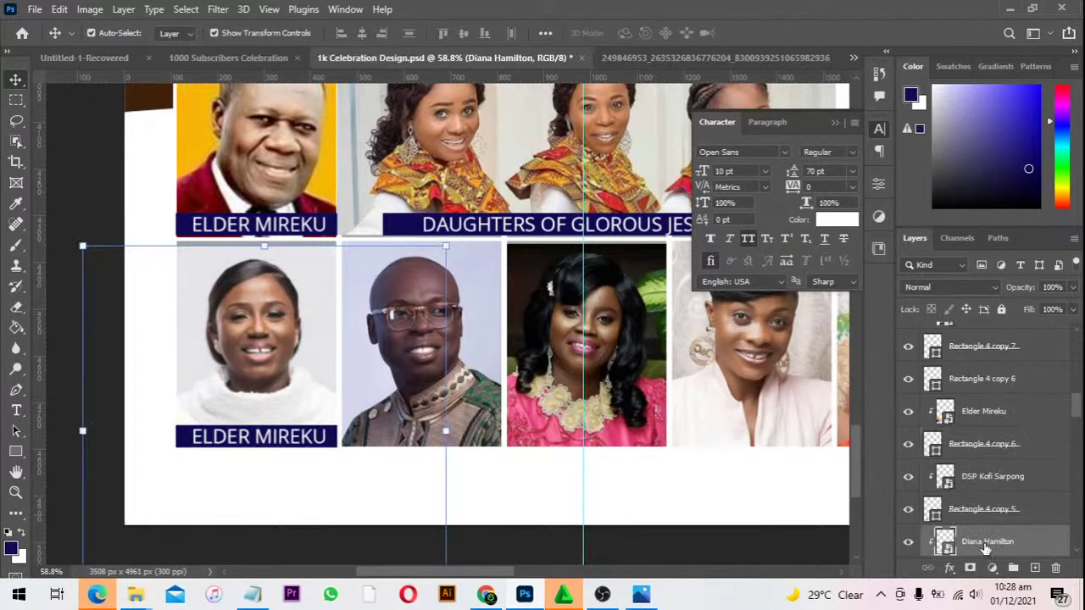
double_click(988, 541)
key("BackSpace")
type("t")
key("Return")
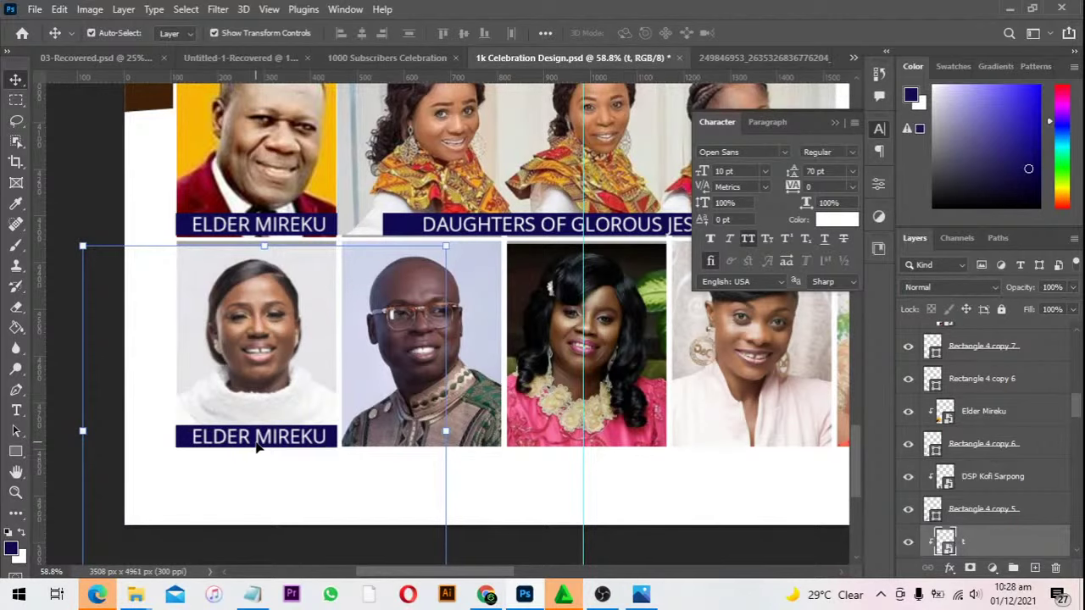
double_click(259, 437)
key("ctrl+v")
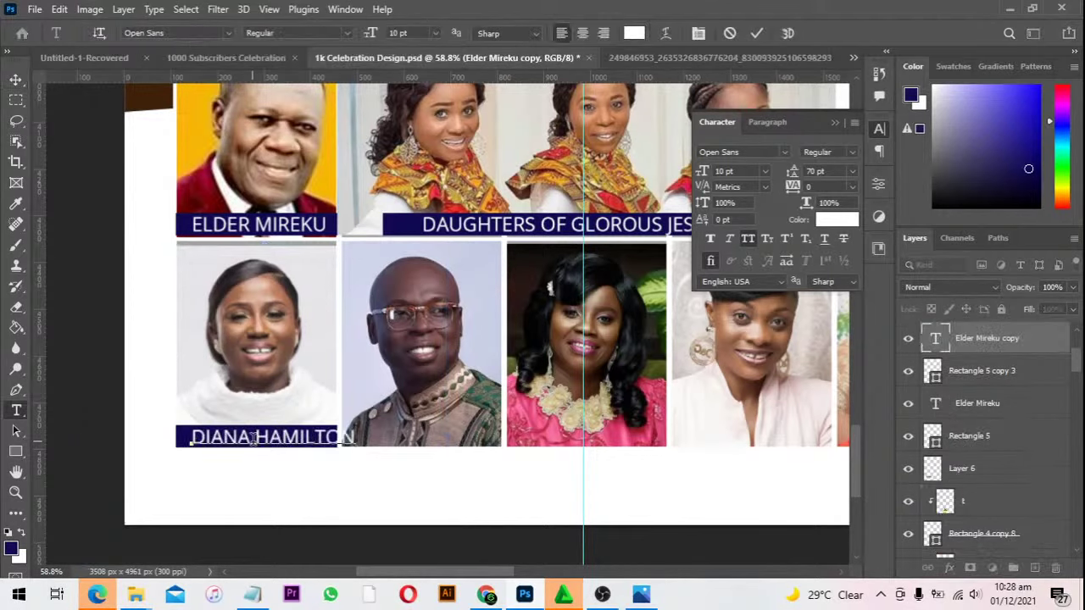
key("ctrl+Return")
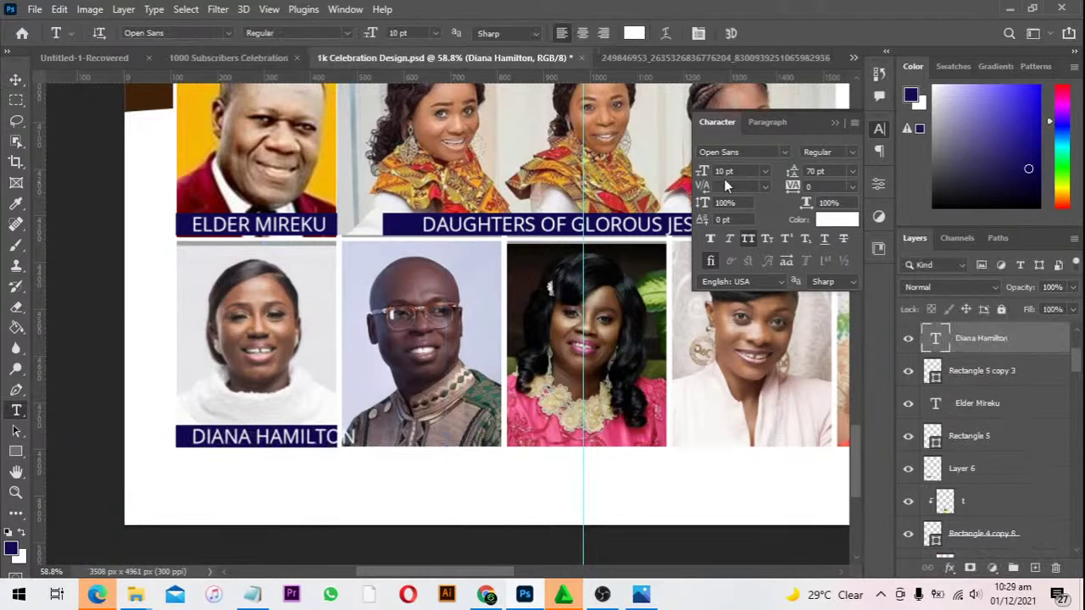
Shrink that caption to 8 pt and duplicate its bar and text under the next portrait
left_click(734, 171)
type("8")
key("Return")
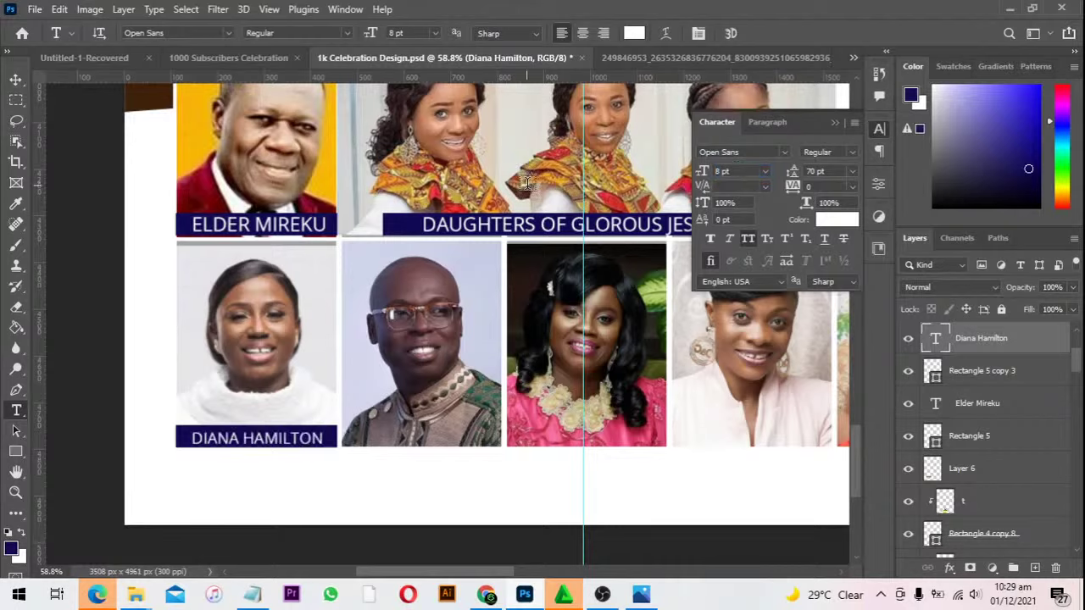
key("v")
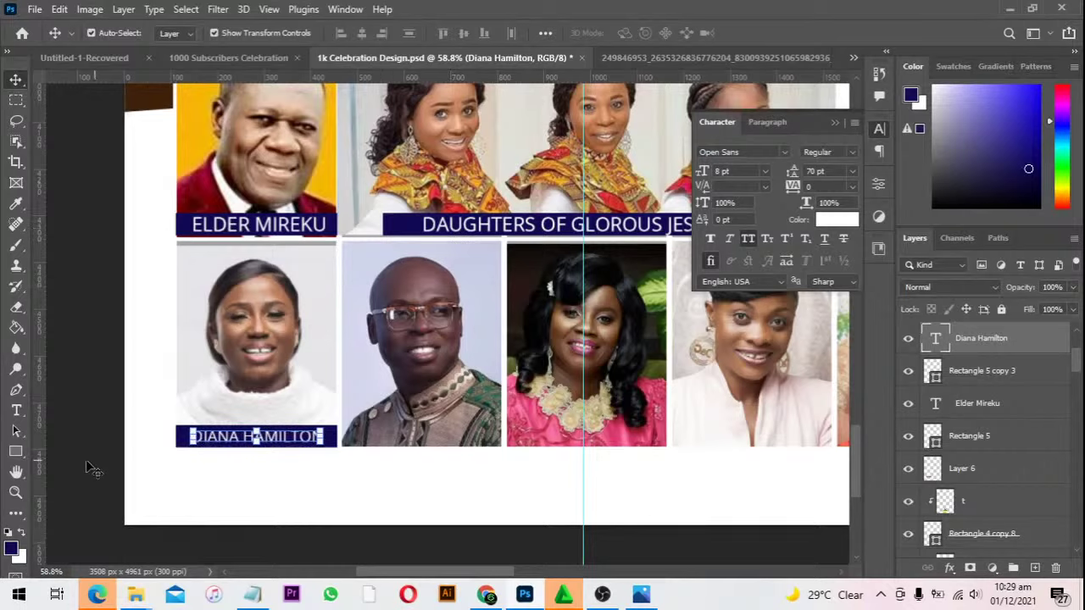
key("ctrl+e")
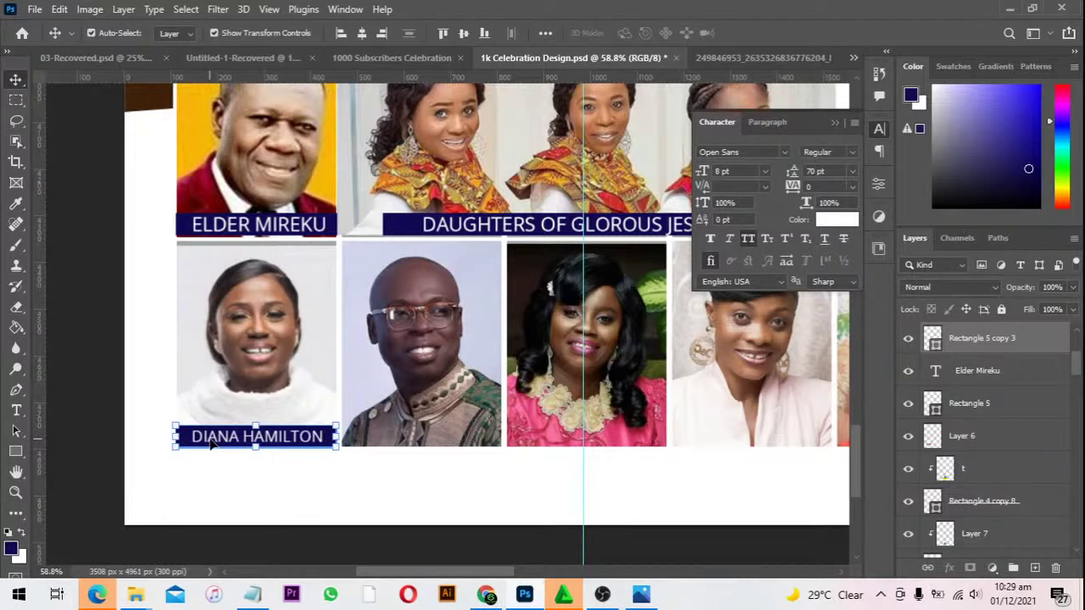
left_click_drag(212, 444, 378, 439, "alt")
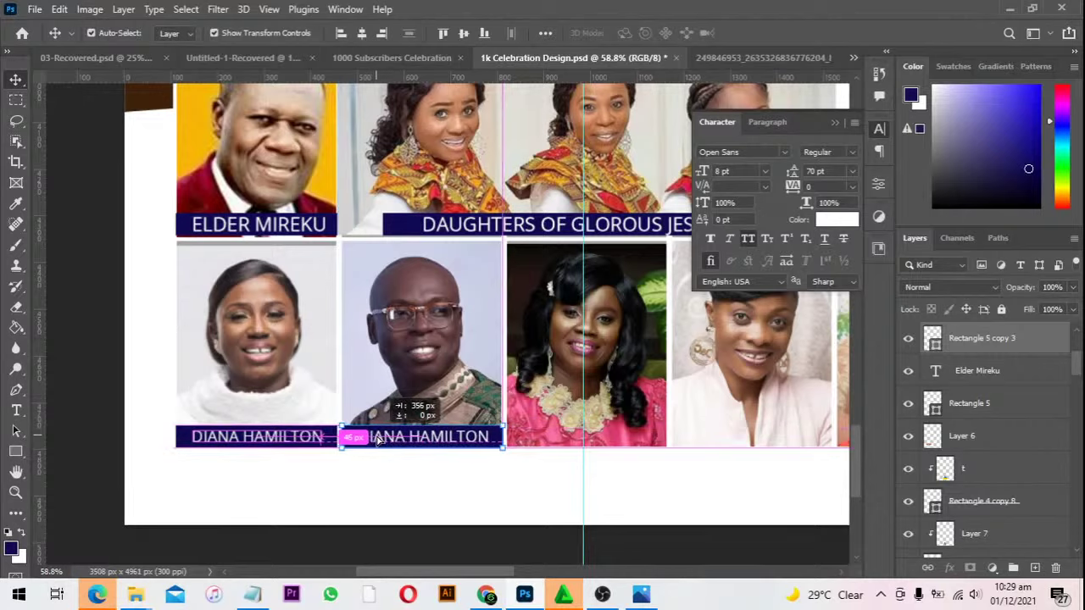
left_click_drag(379, 438, 379, 438)
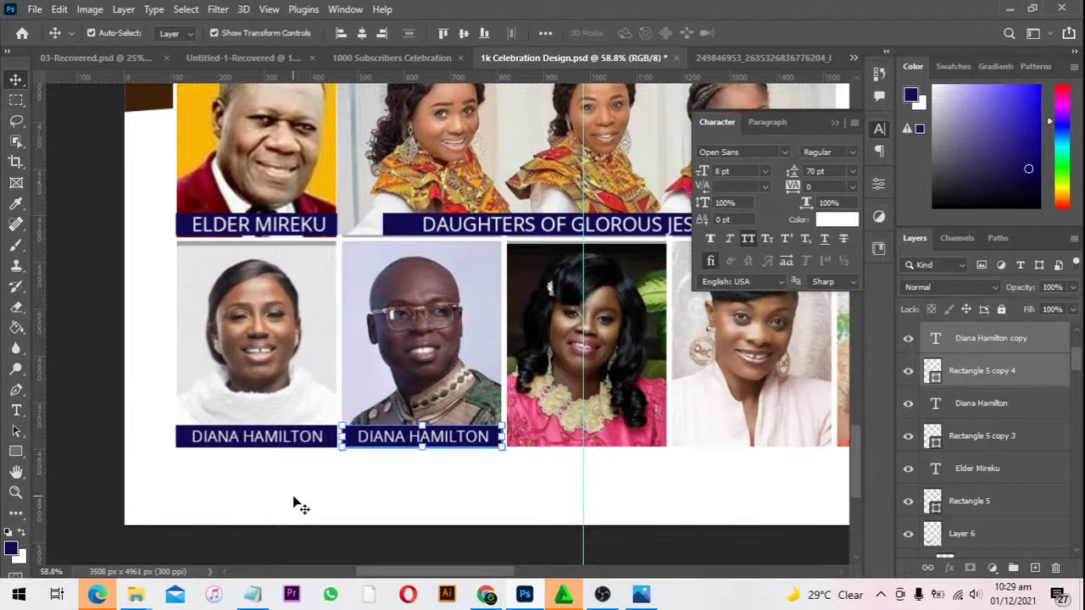
Replace the second DIANA HAMILTON caption with the DSP KOFI SARPONG layer name, nudged left
left_click(82, 462)
scroll(169, 472, "right", 3)
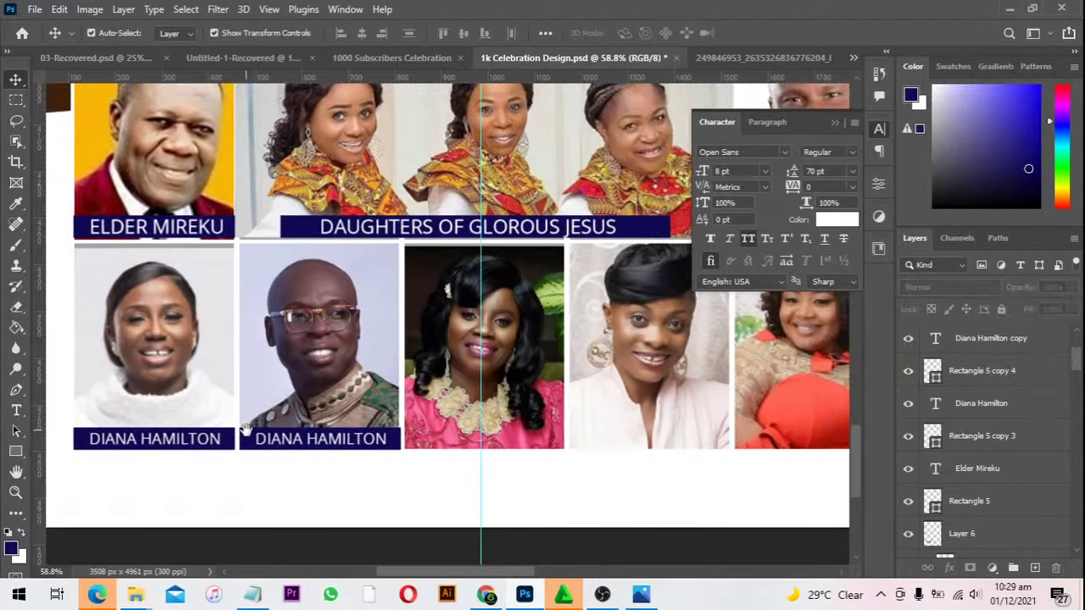
left_click(352, 370)
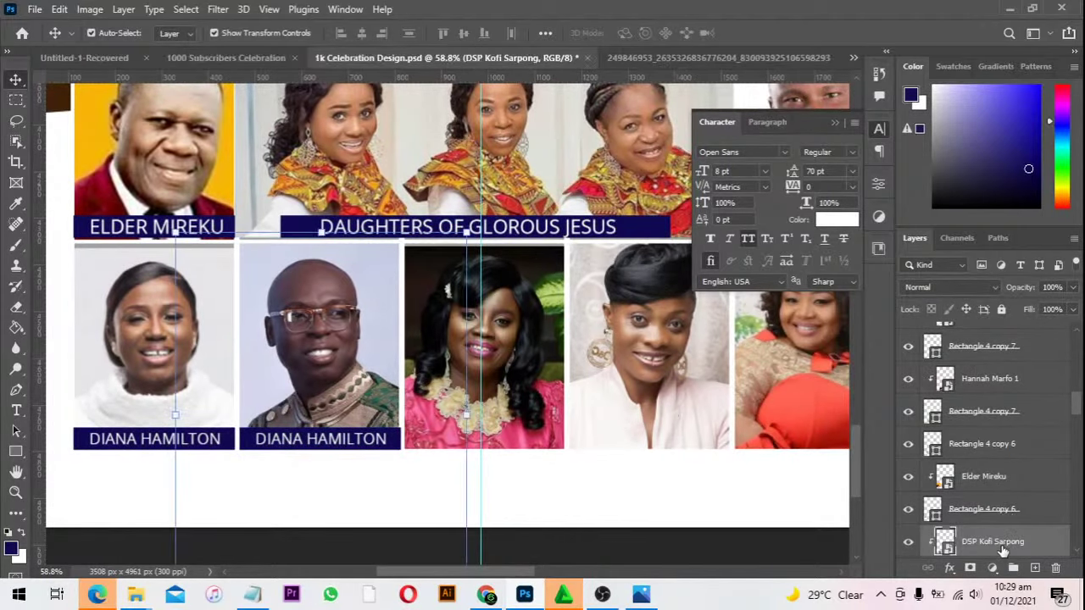
double_click(1002, 546)
type("t")
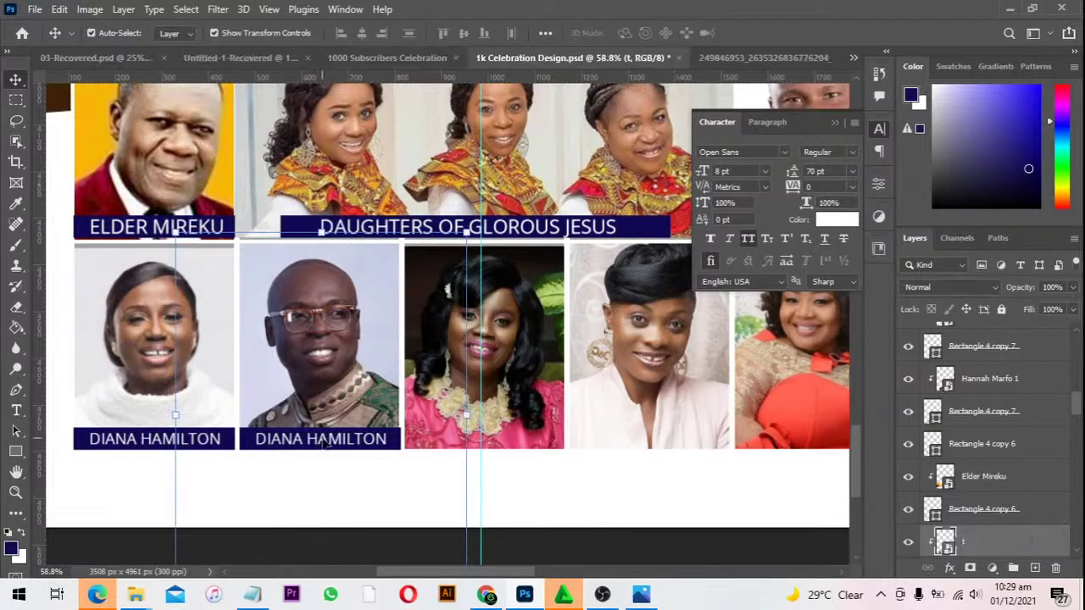
left_click(325, 447)
double_click(320, 441)
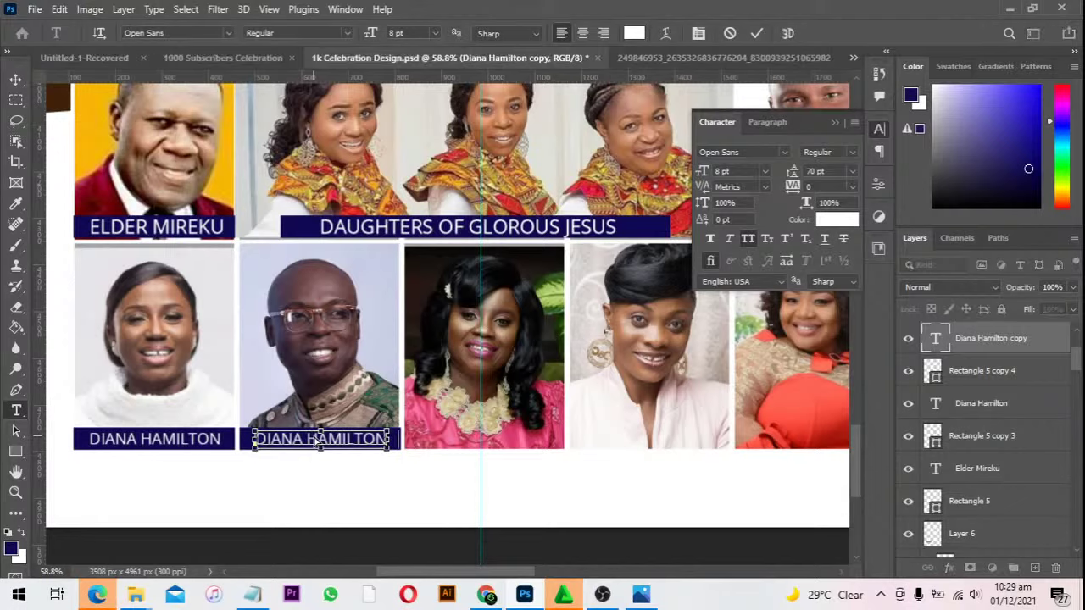
key("ctrl+v")
key("ctrl+Return")
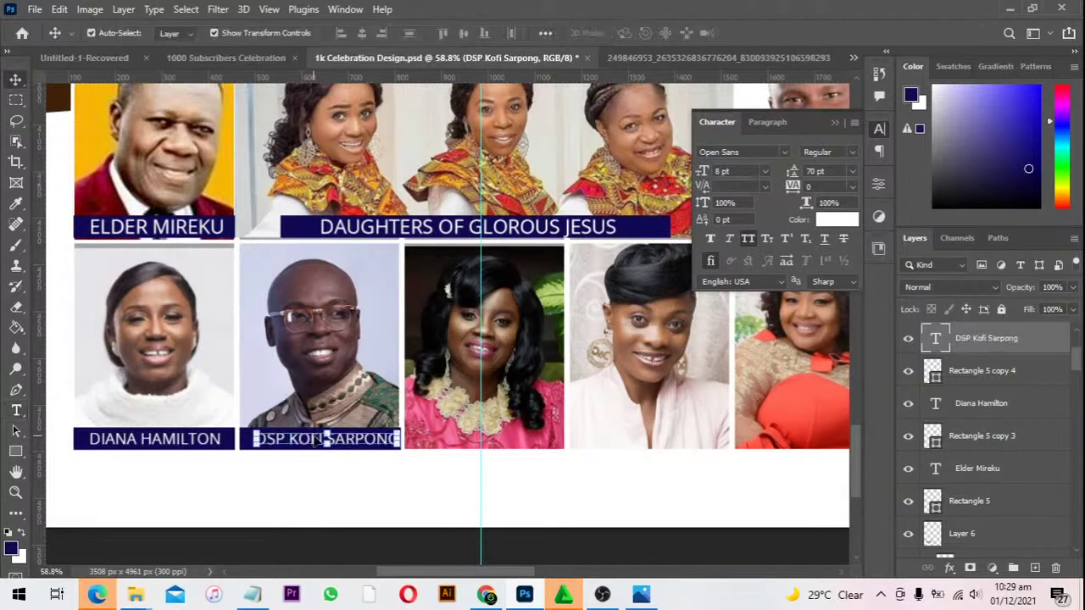
key("Left")
key("Left")
key("Left")
key("Left")
key("Left")
key("Left")
key("Left")
key("Left")
key("Left")
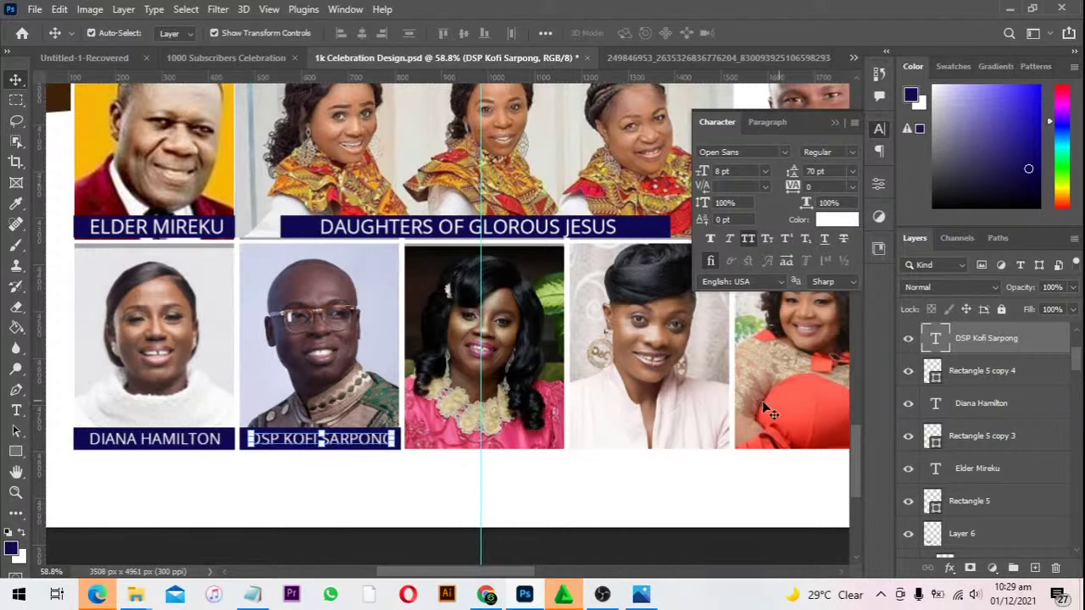
Duplicate the DSP KOFI SARPONG name bar under the third portrait and nudge it left
left_click(251, 451)
left_click(295, 449, "shift")
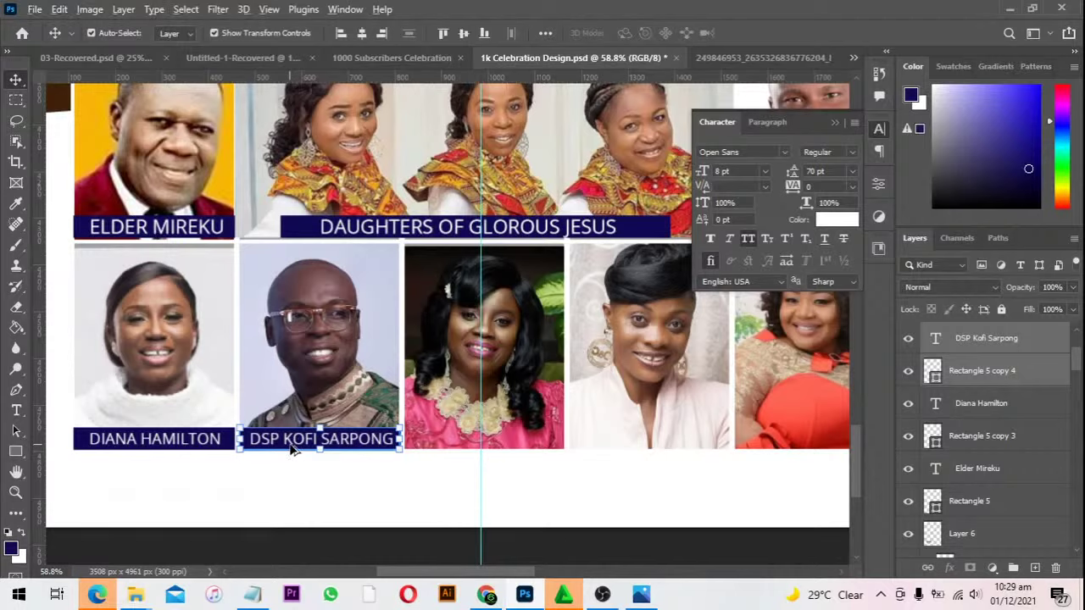
mouse_move(291, 450)
left_mouse_down()
mouse_move(462, 448)
mouse_move(442, 448)
left_mouse_up()
key("Left")
key("Left")
key("Left")
key("Left")
key("Left")
key("Left")
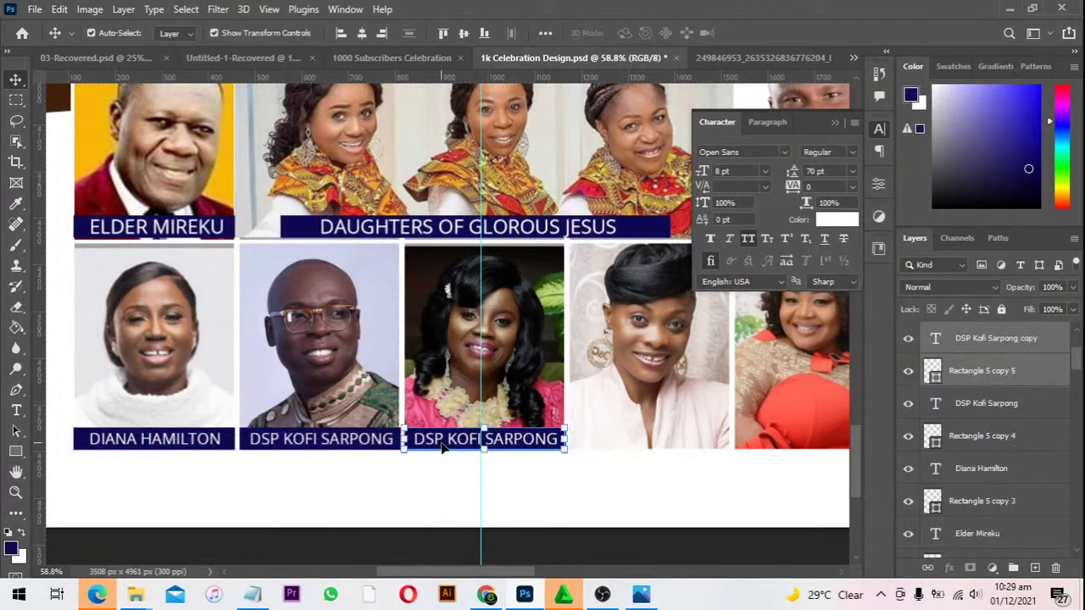
key("Left")
key("Left")
key("Left")
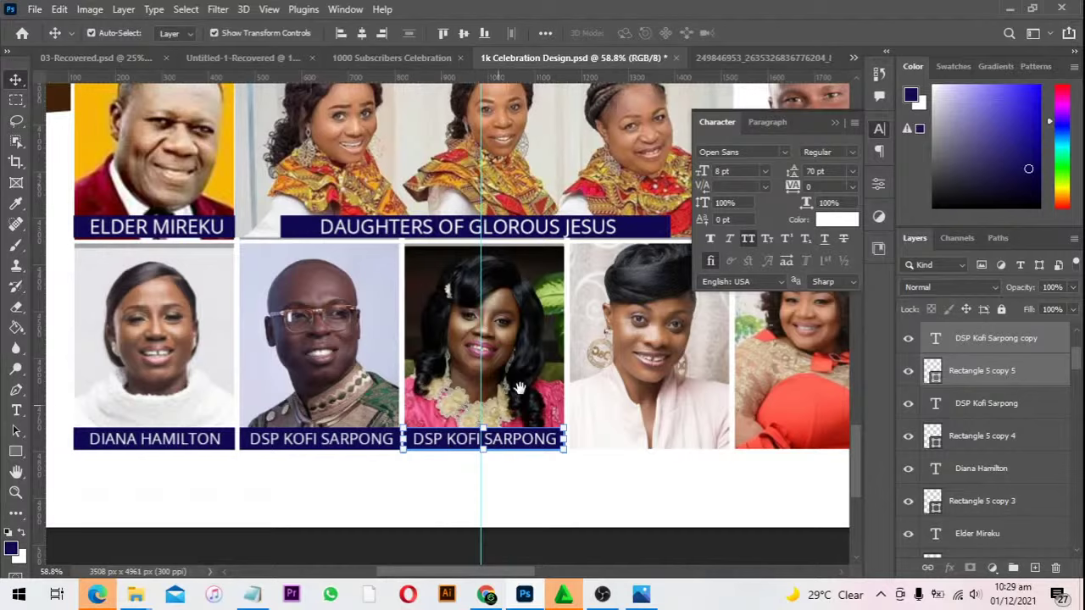
scroll(516, 395, "right", 5)
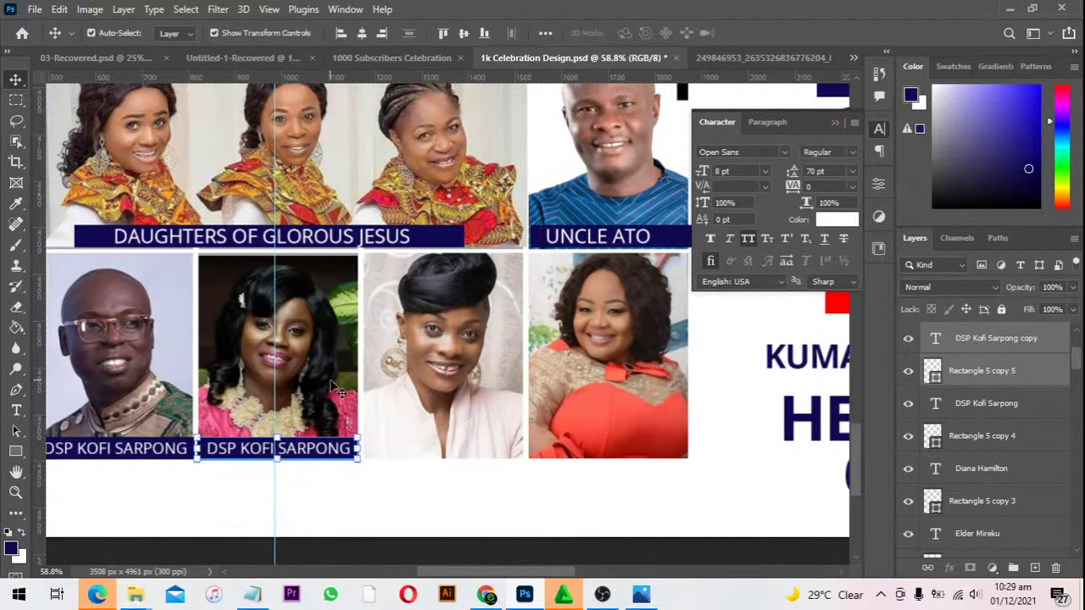
left_click(338, 390)
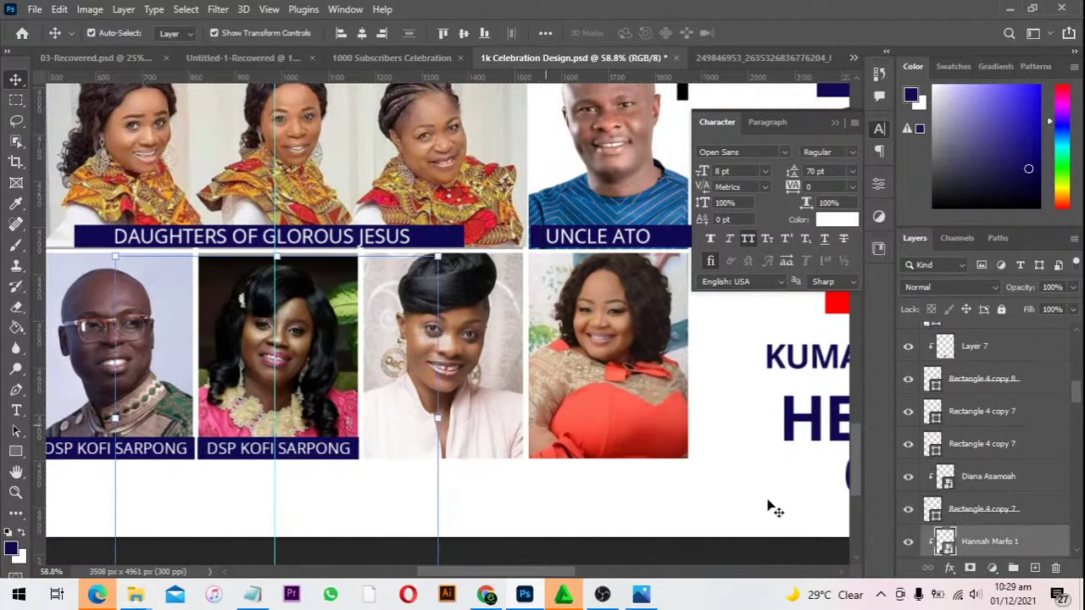
double_click(964, 543)
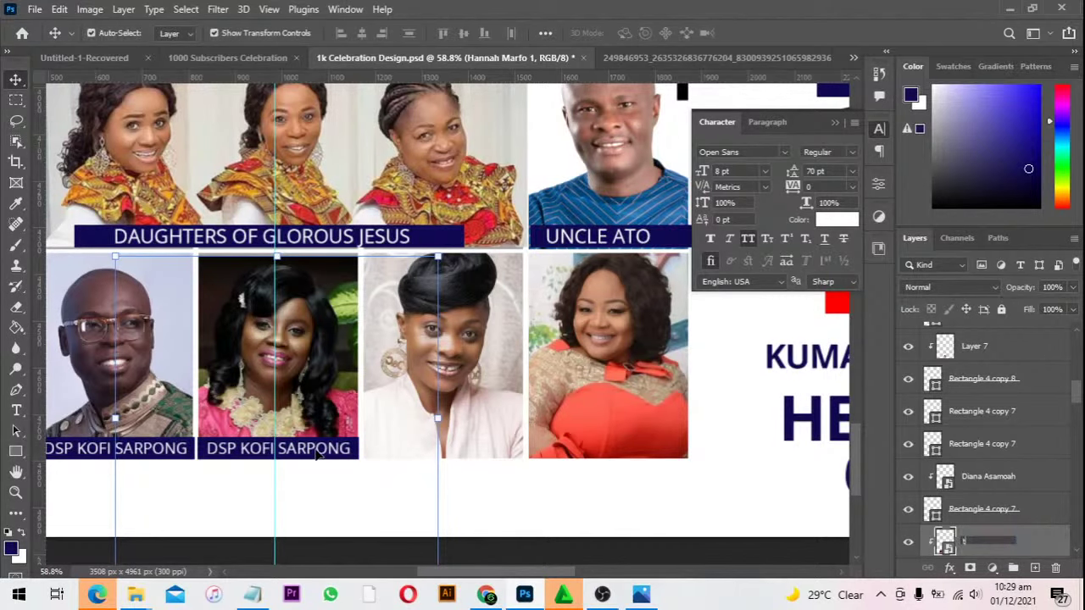
type("tt")
key("Return")
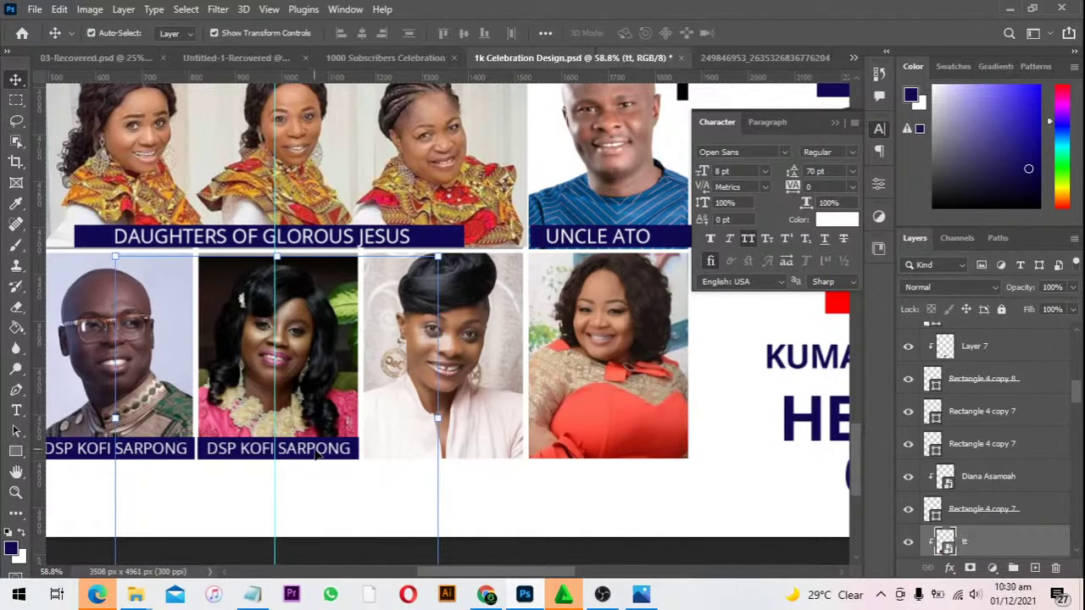
double_click(316, 452)
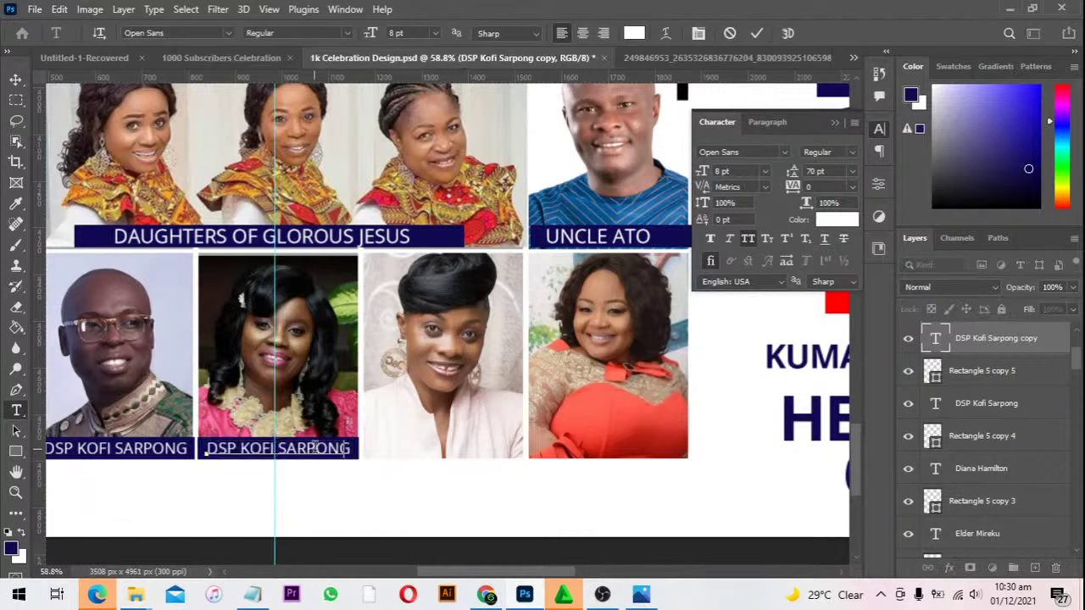
key("ctrl+a")
key("ctrl+v")
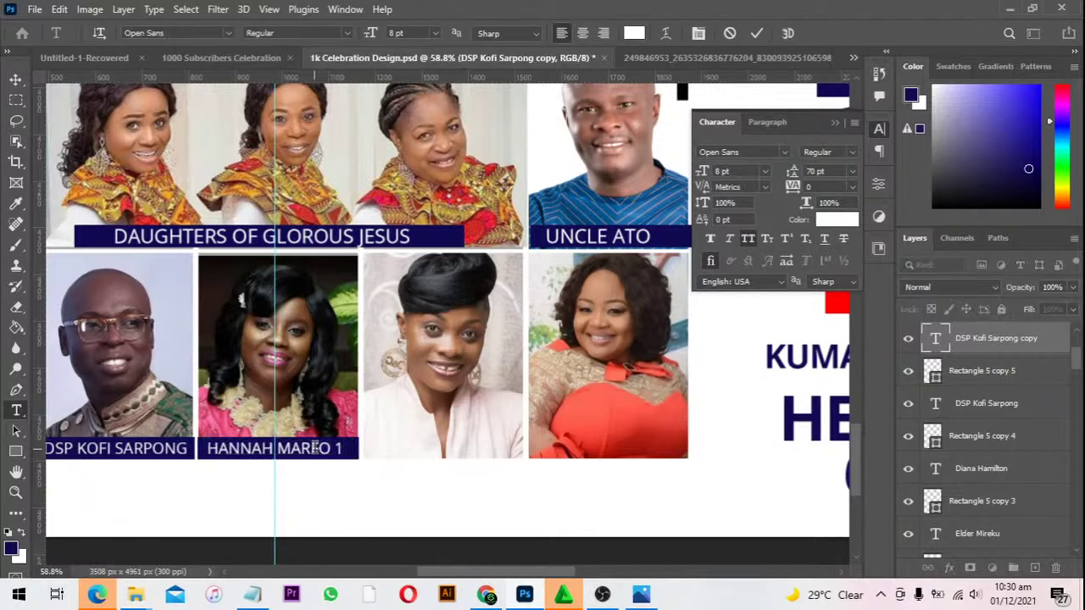
key("BackSpace")
key("BackSpace")
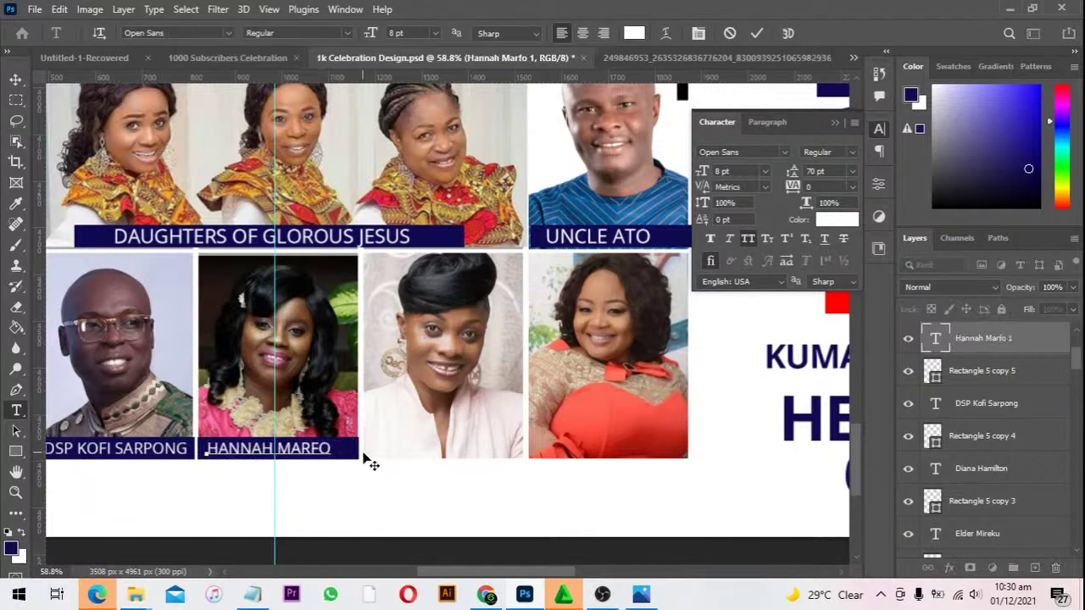
key("ctrl+a")
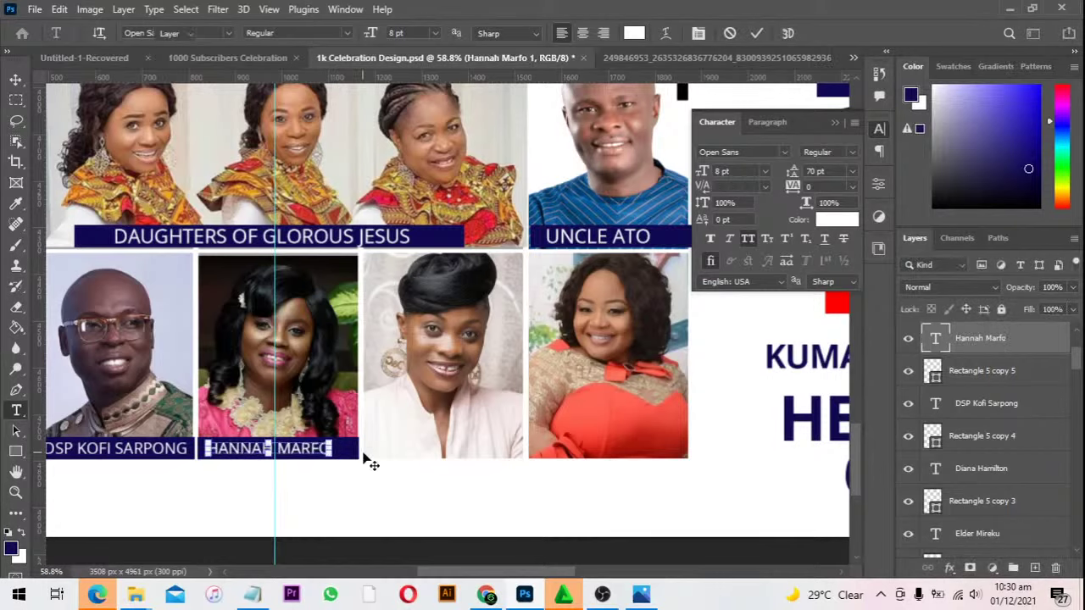
left_click_drag(370, 463, 483, 461)
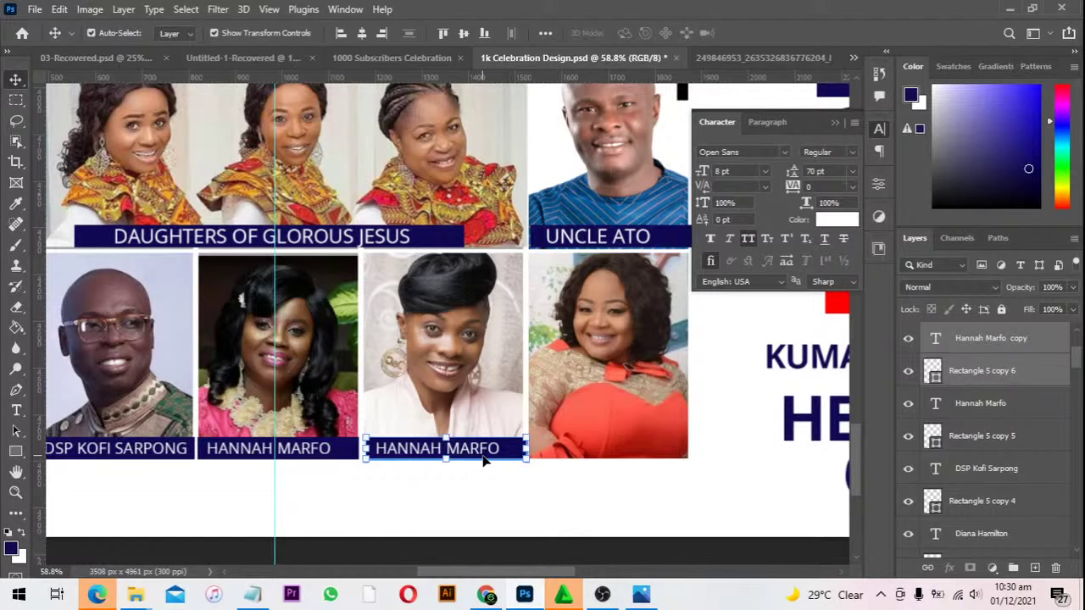
Retitle the copied caption DIANA ASAMOAH from its photo layer name and nudge it right to centre
left_click(554, 365)
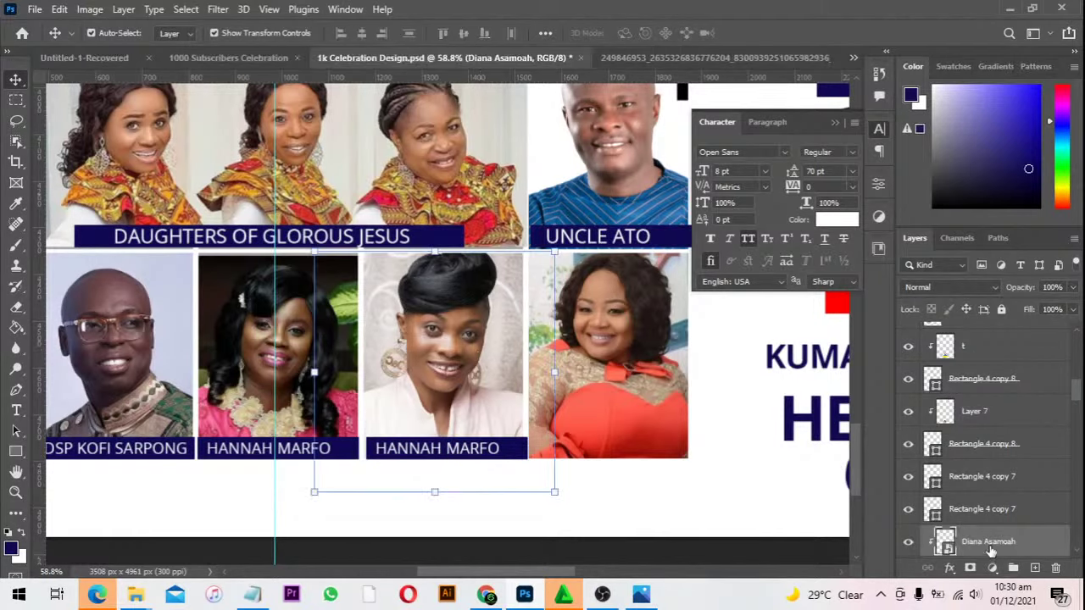
double_click(983, 543)
type("t")
type("h")
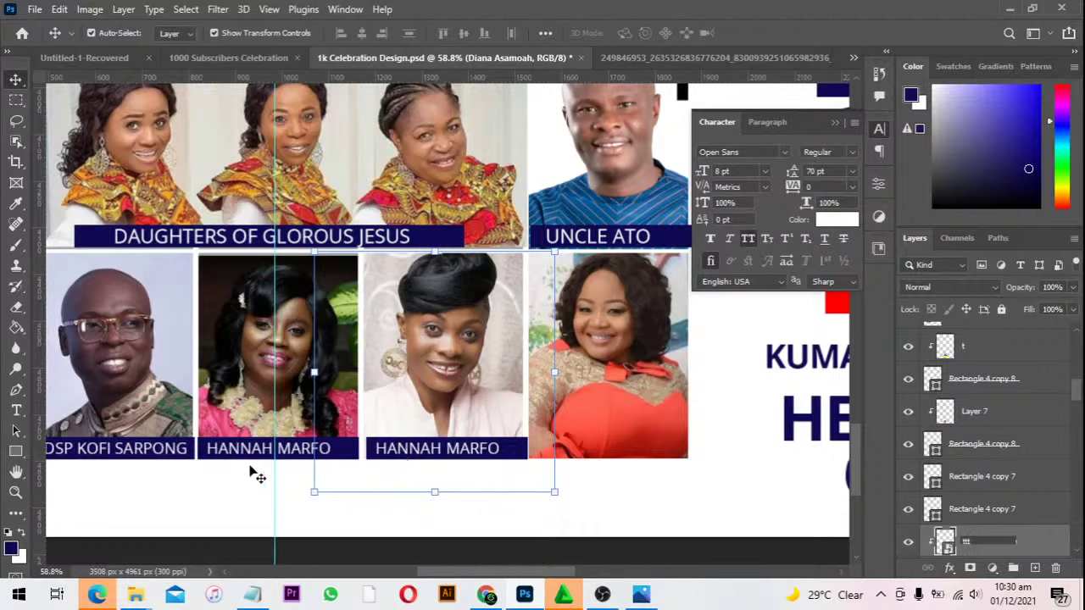
key("Return")
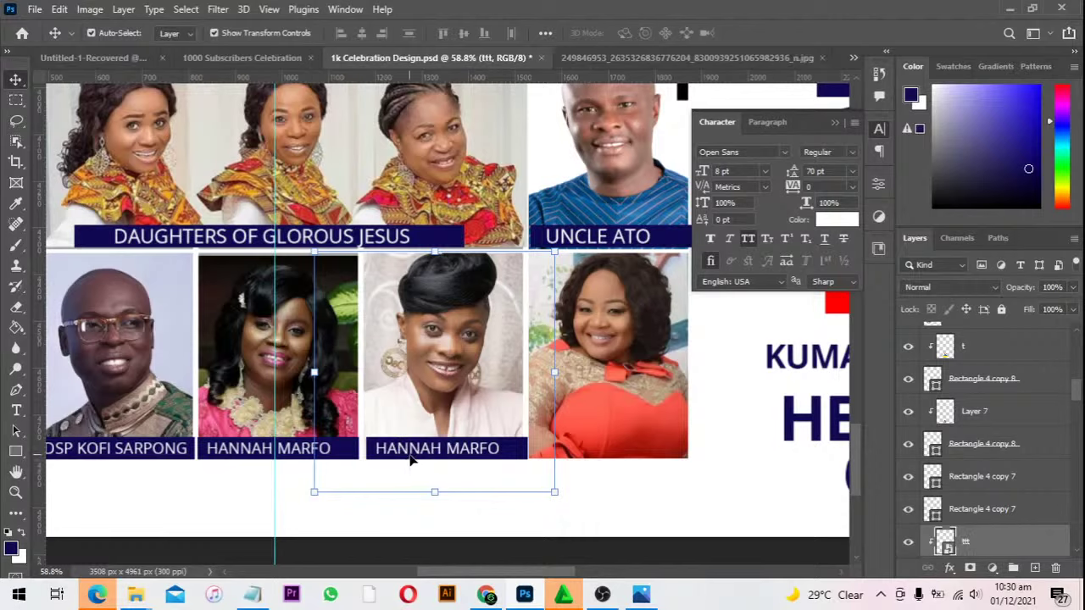
scroll(455, 452, "down", 1)
scroll(455, 452, "down", 1)
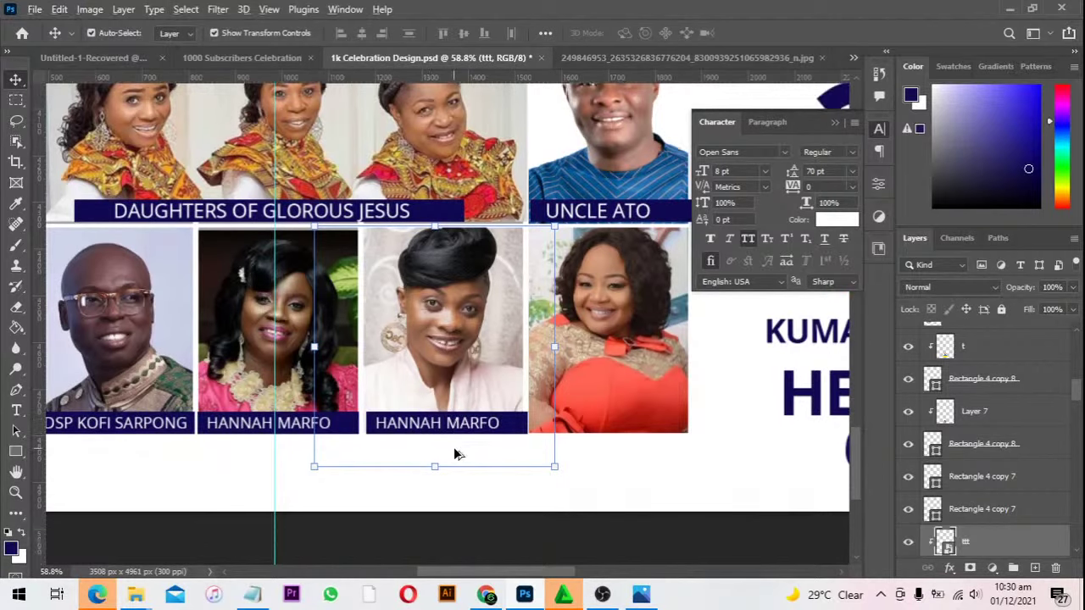
scroll(454, 447, "down", 1)
key("t")
left_click(395, 421)
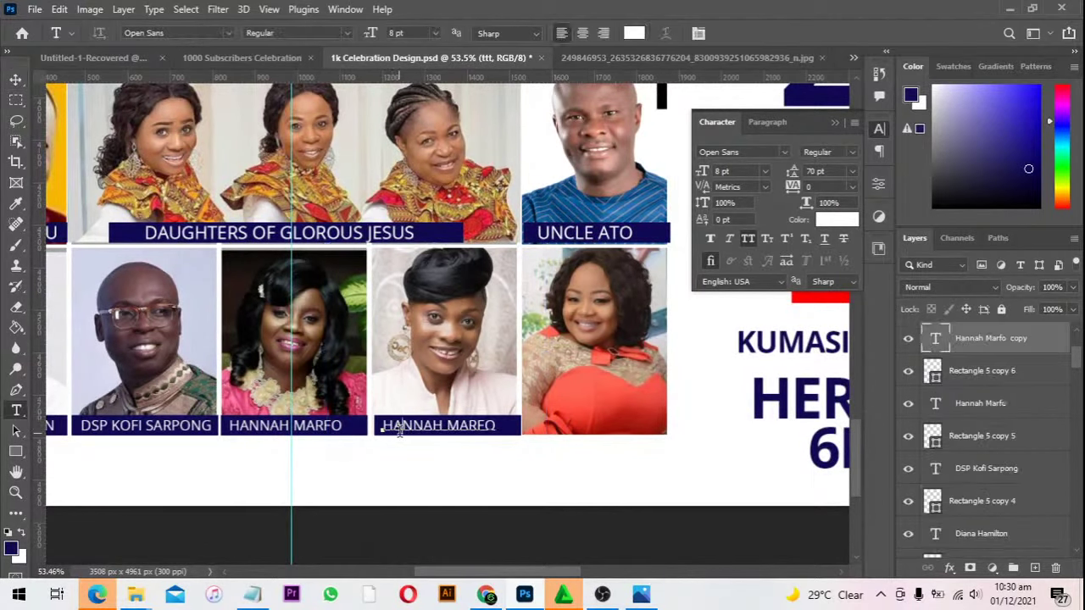
key("ctrl+a")
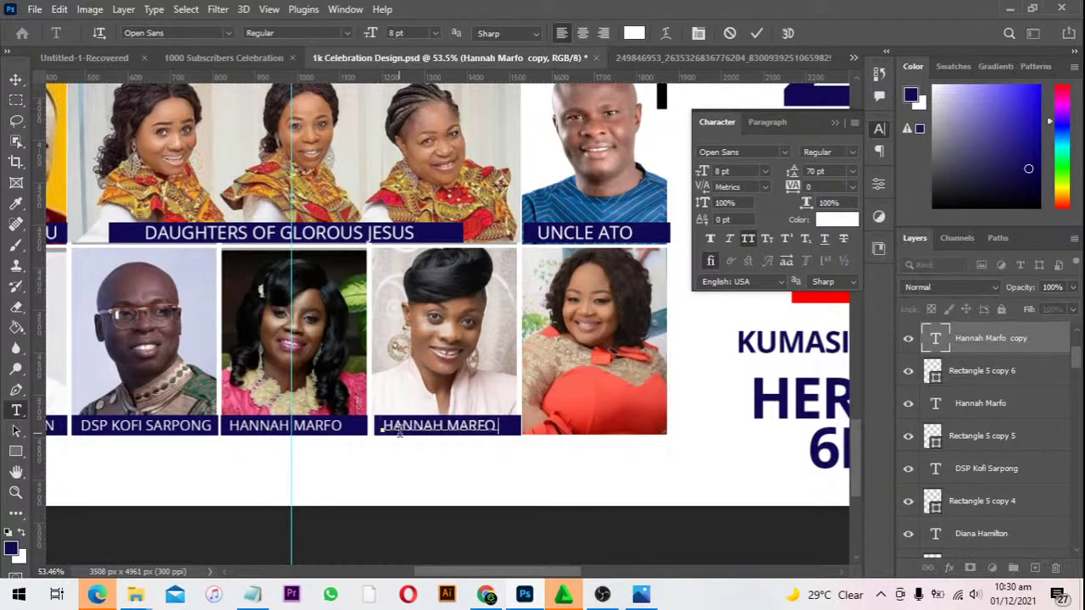
key("ctrl+v")
key("ctrl+Return")
key("Right")
key("Right")
key("Right")
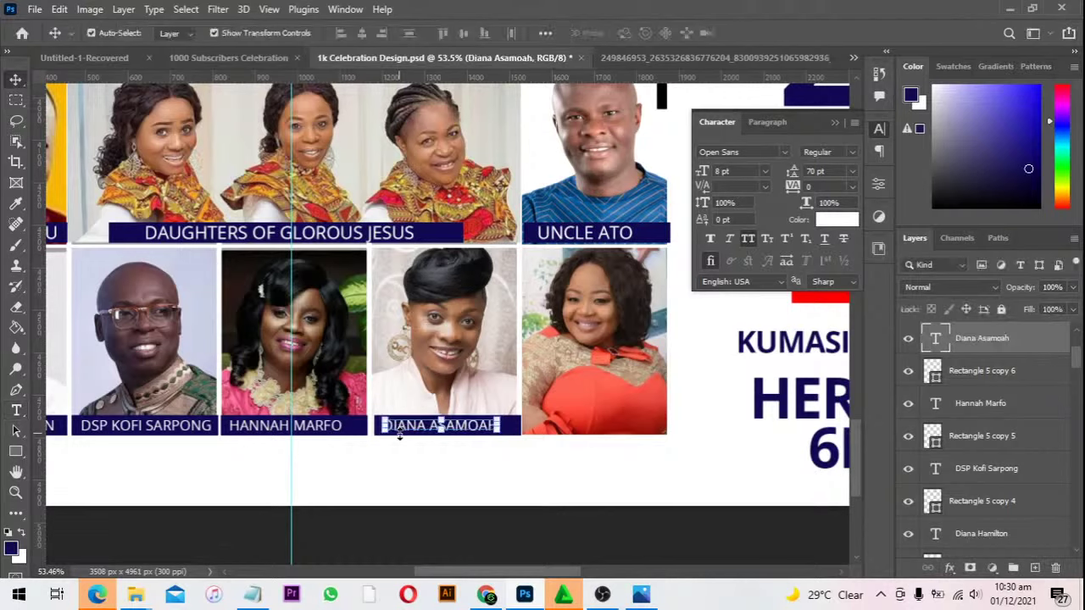
key("Right")
key("Right")
key("Right")
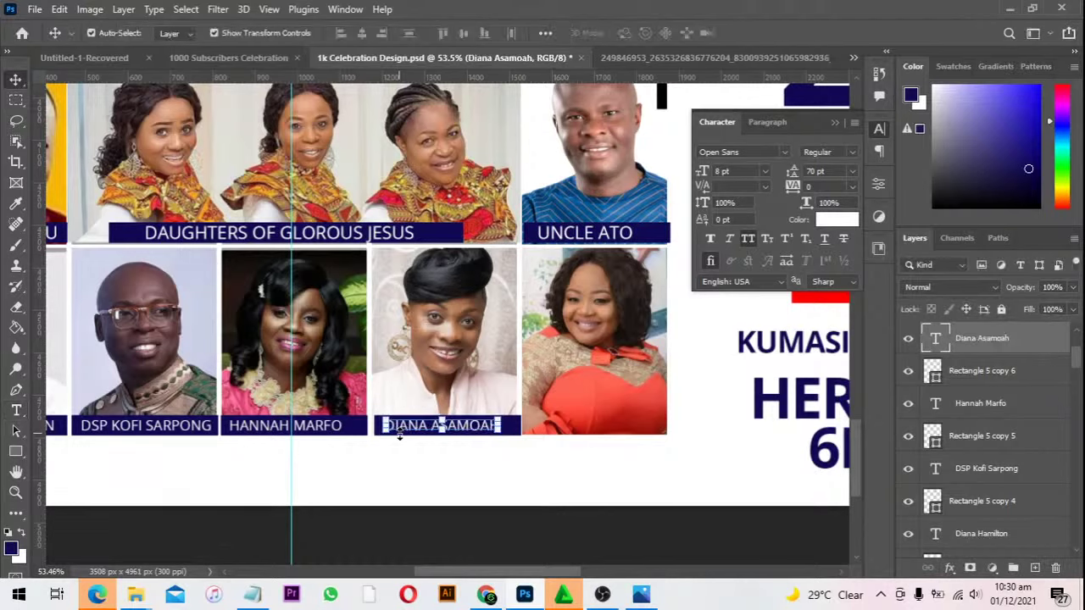
Copy the DIANA ASAMOAH caption and bar under the last photo in the row
left_click(337, 426)
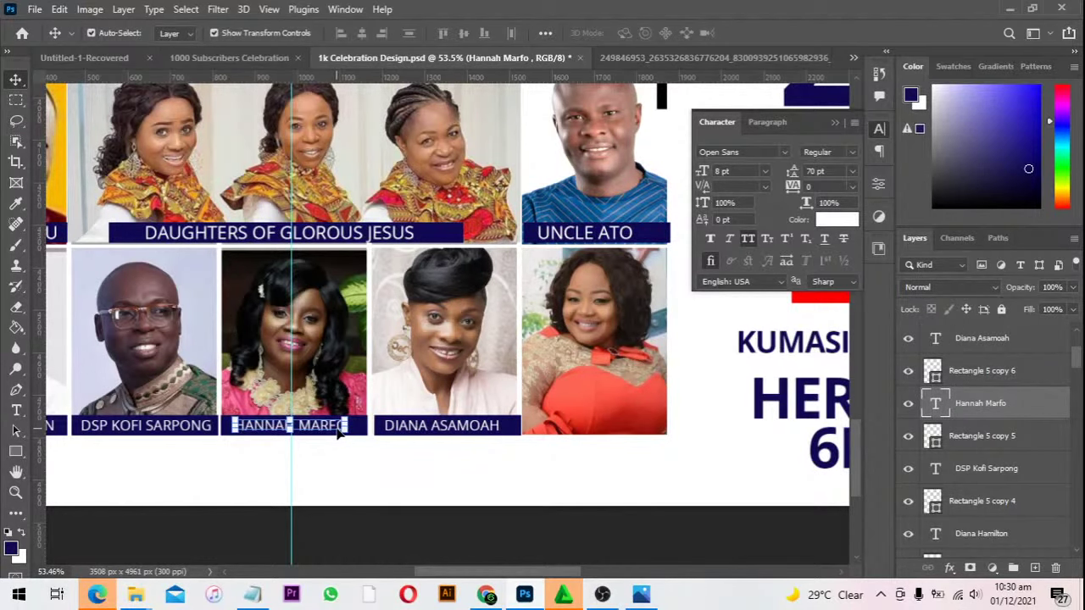
scroll(337, 433, "right", 3)
left_click(331, 443)
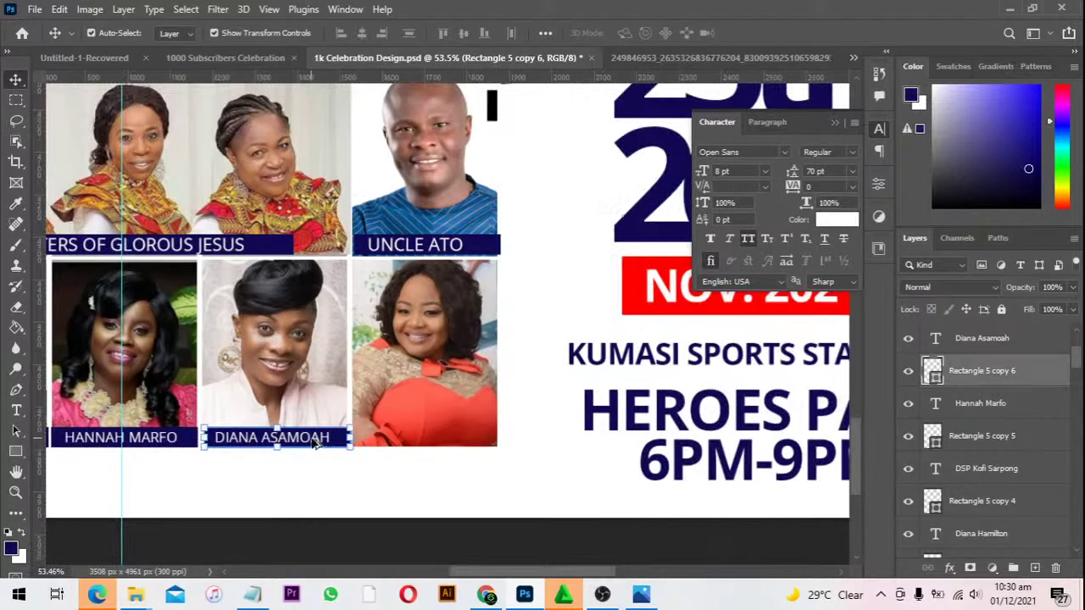
left_click(331, 439, "shift")
left_click_drag(433, 442, 463, 442)
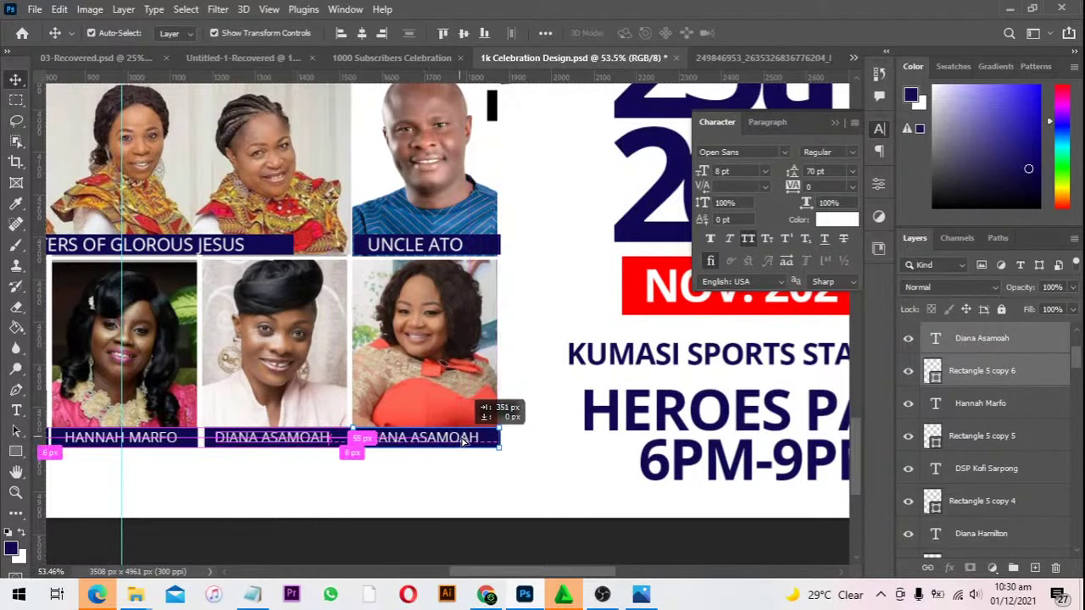
left_click(541, 453)
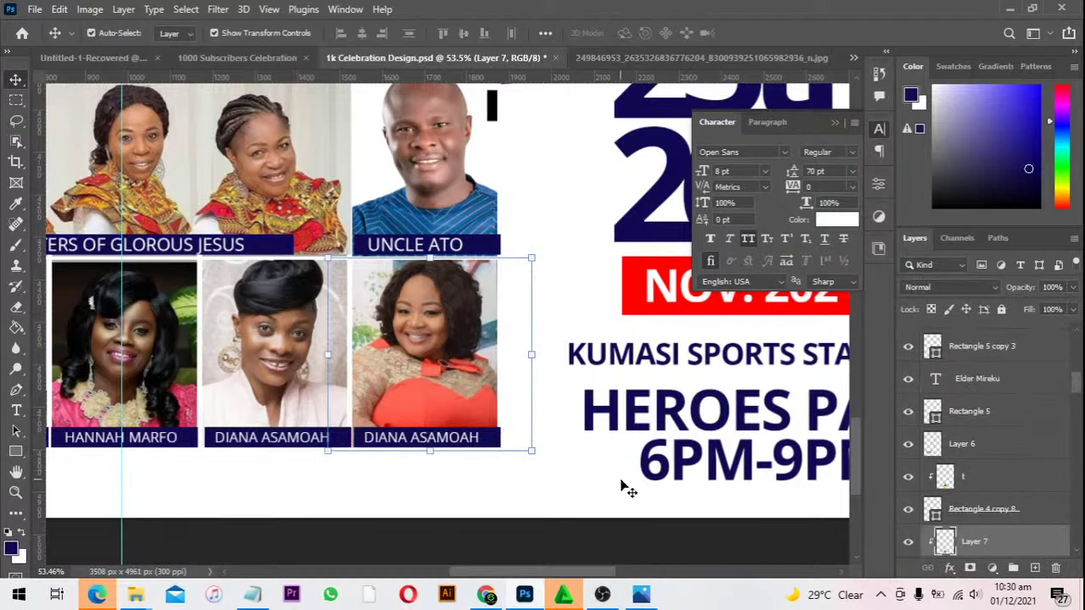
Check the last minister's name in the browser, then select the copied caption's text
left_click(488, 596)
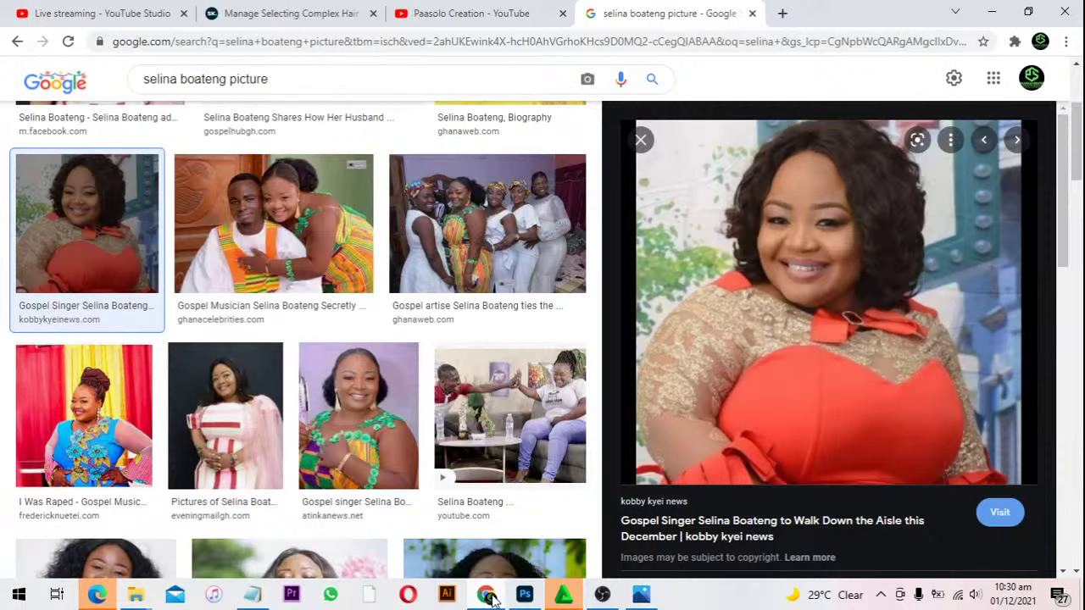
left_click(490, 597)
left_click(417, 436)
key("ctrl+a")
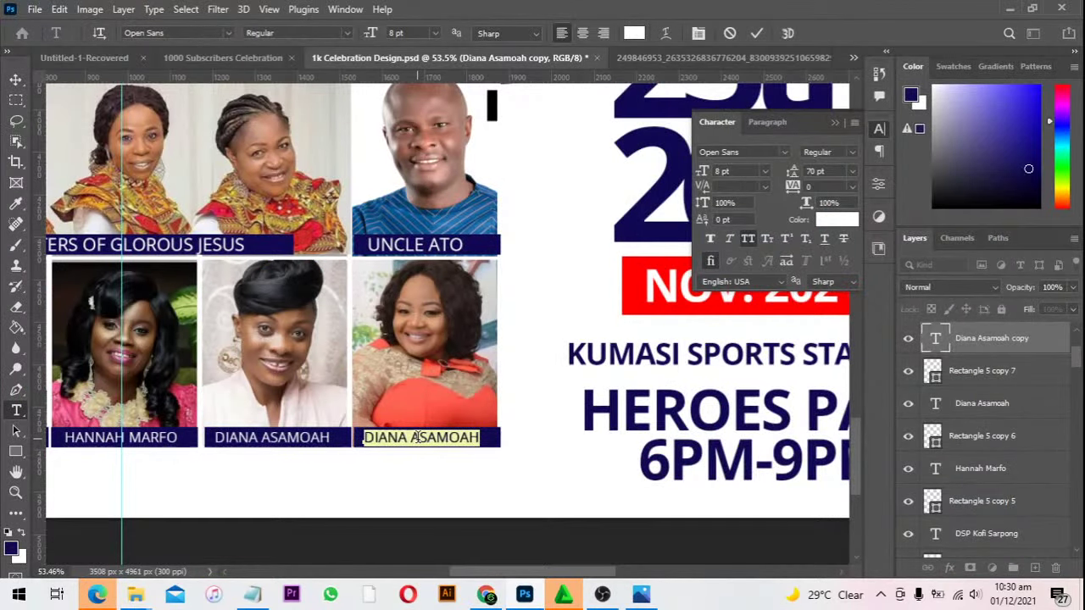
Type SELINA BOATENG into the last caption and compare the flyer with the reference image
type("Selina")
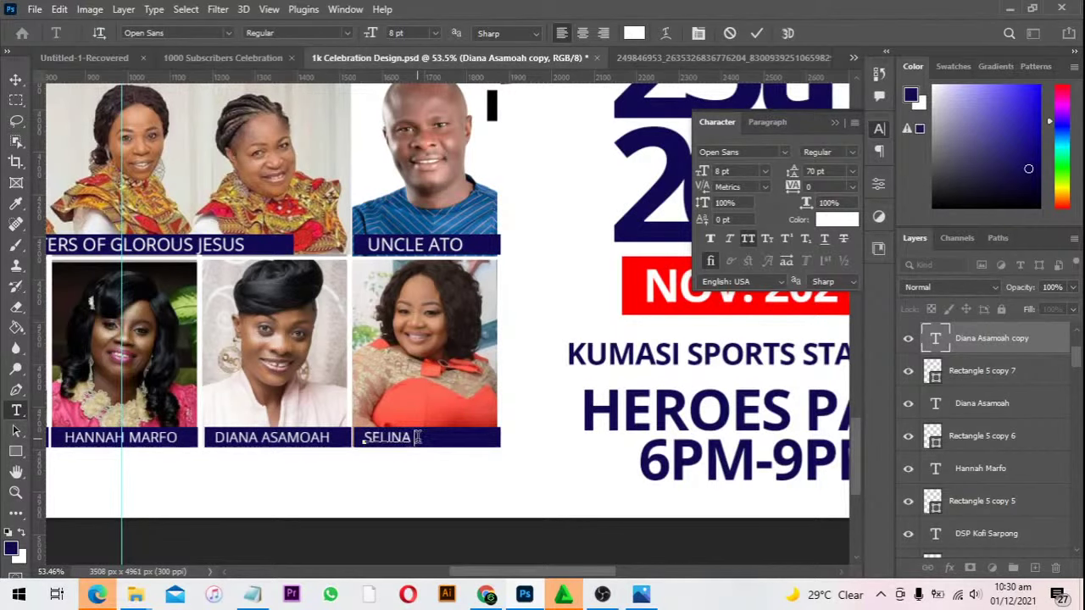
type(" Boa")
type("t")
type("en")
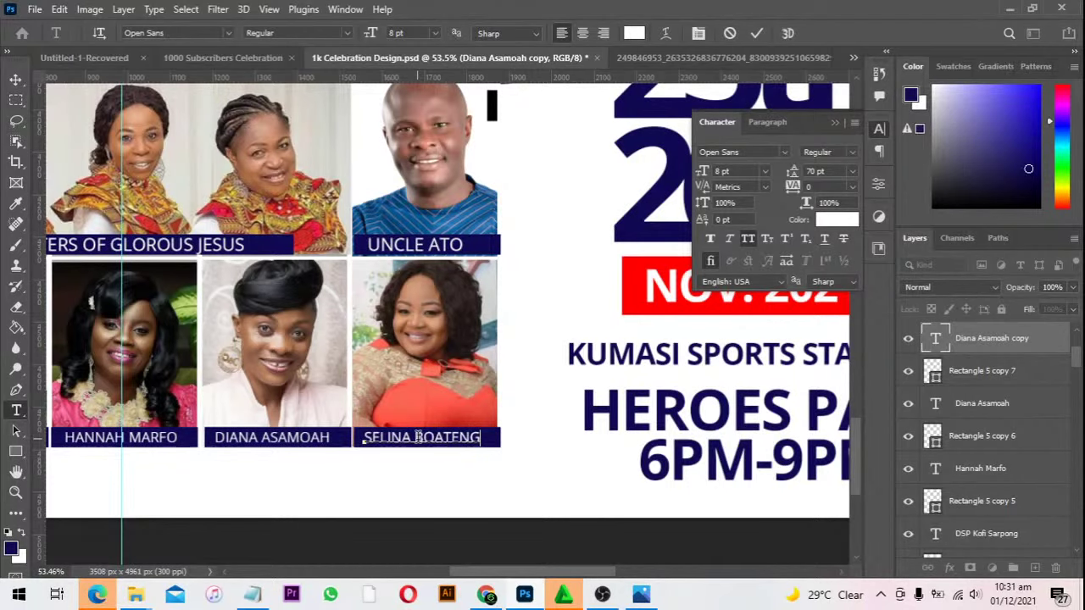
key("ctrl+minus")
key("ctrl+minus")
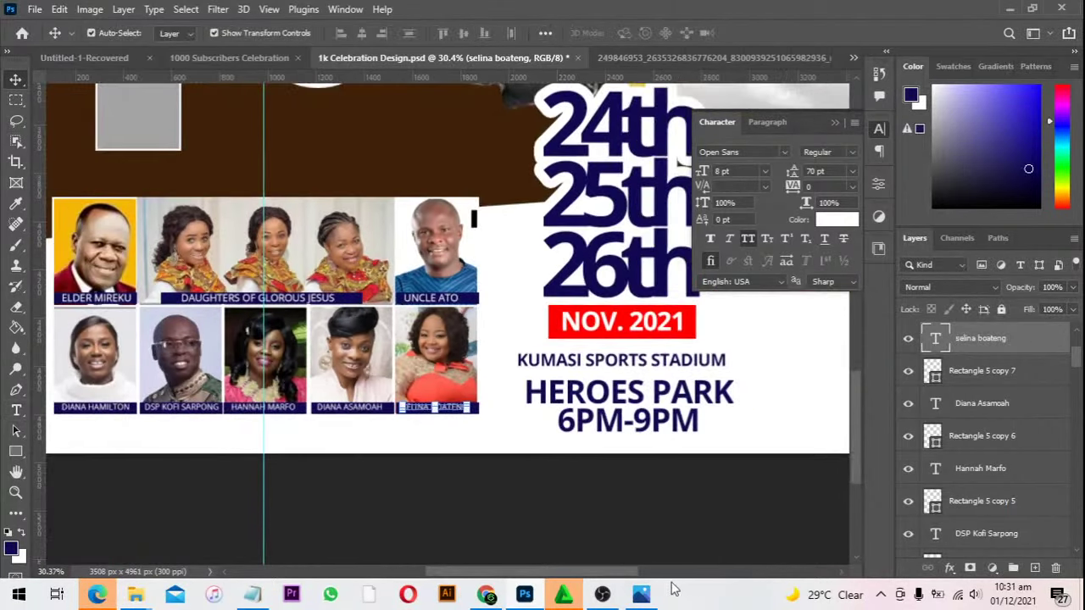
left_click(636, 597)
left_click(636, 596)
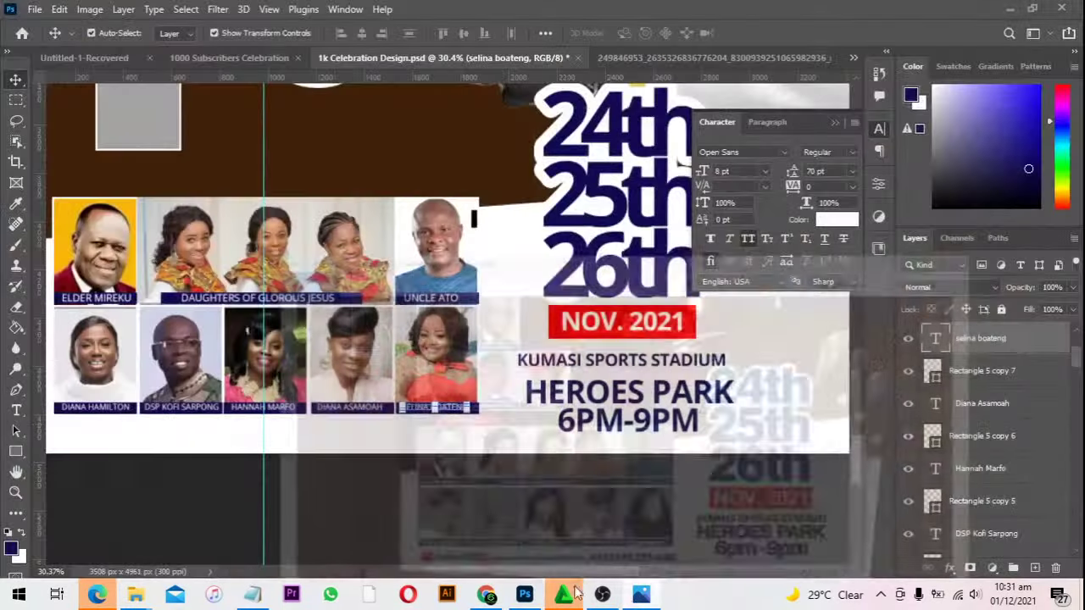
key("ctrl+plus")
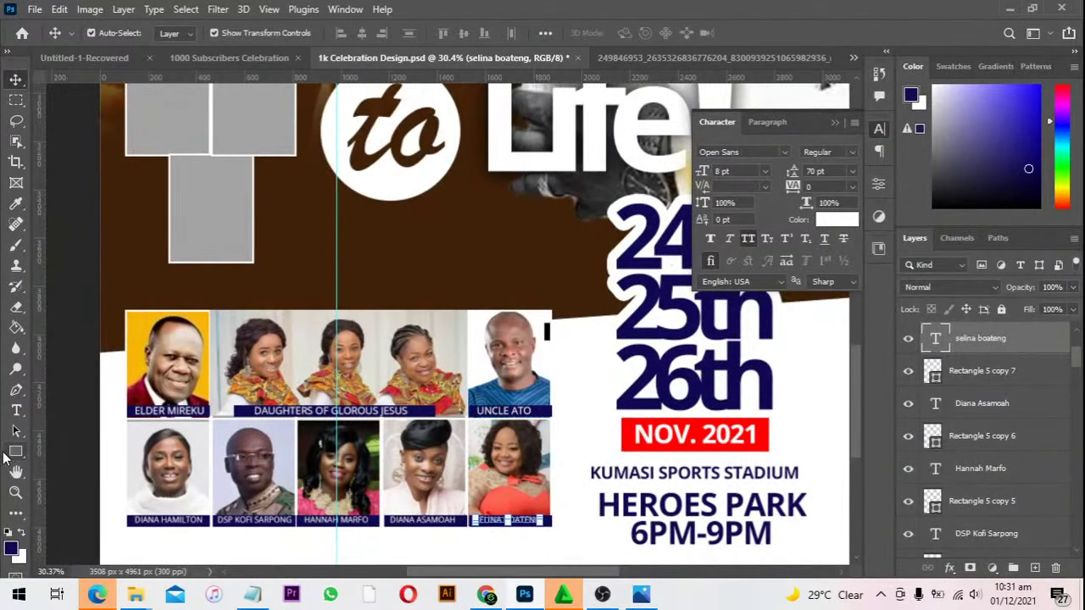
Draw a rectangle bar above the portrait grid with no outline stroke
right_click(15, 450)
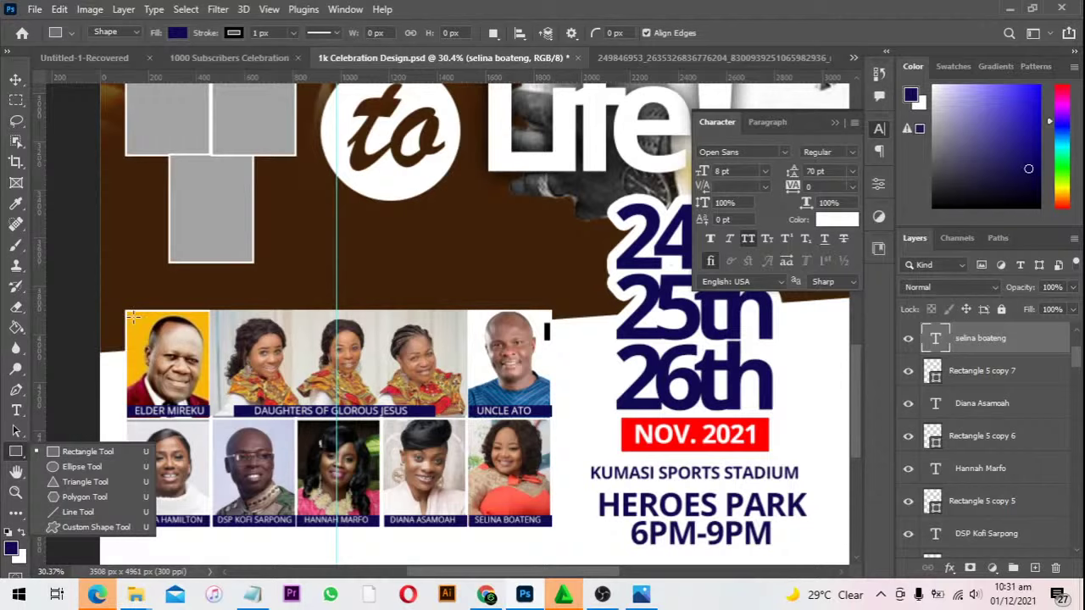
left_click_drag(207, 287, 337, 295)
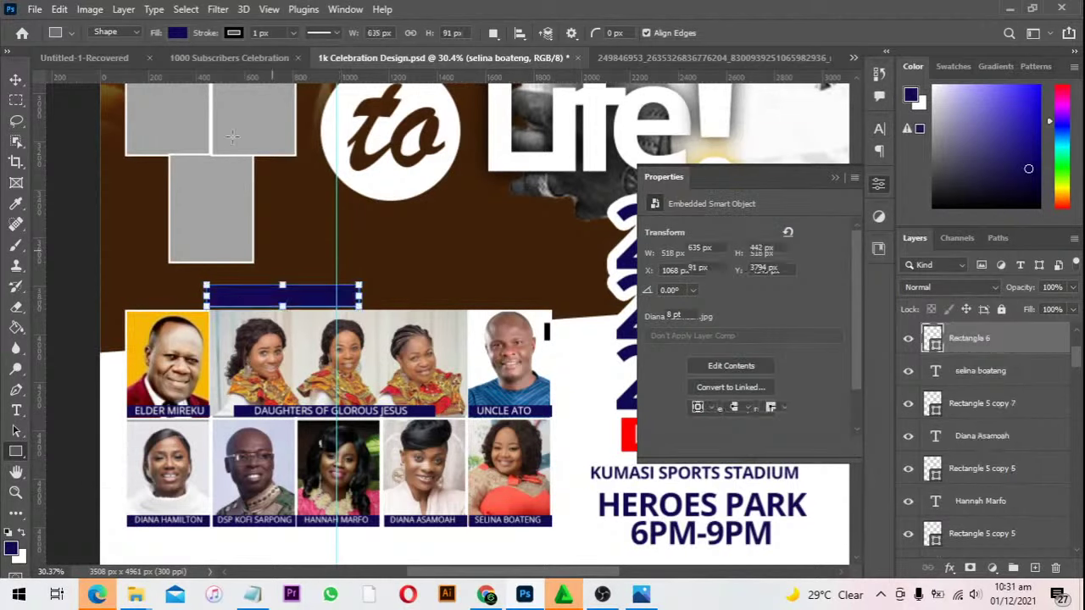
left_click(234, 33)
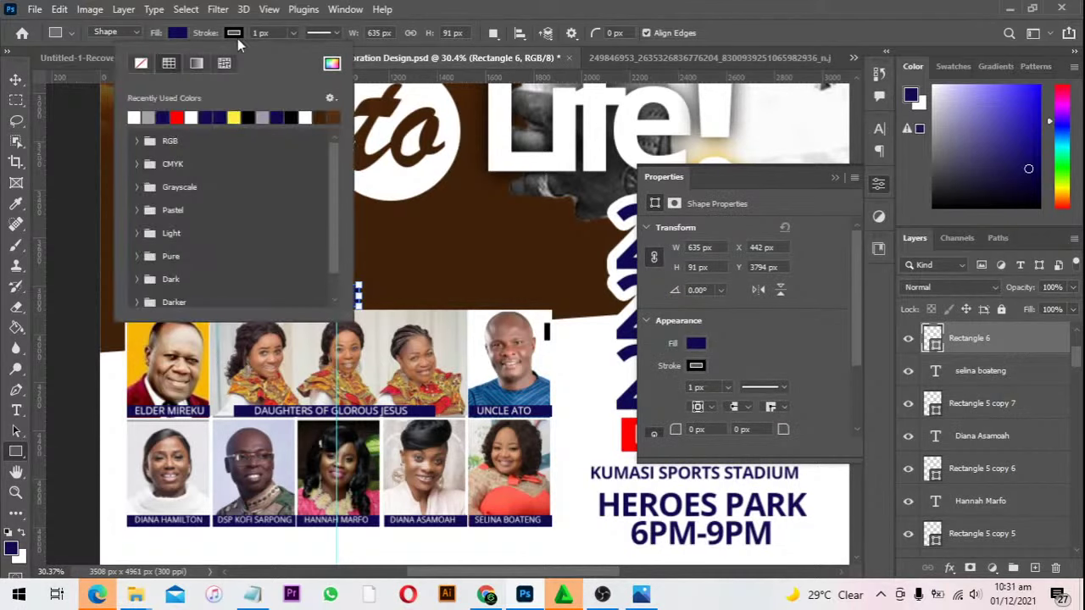
left_click(145, 68)
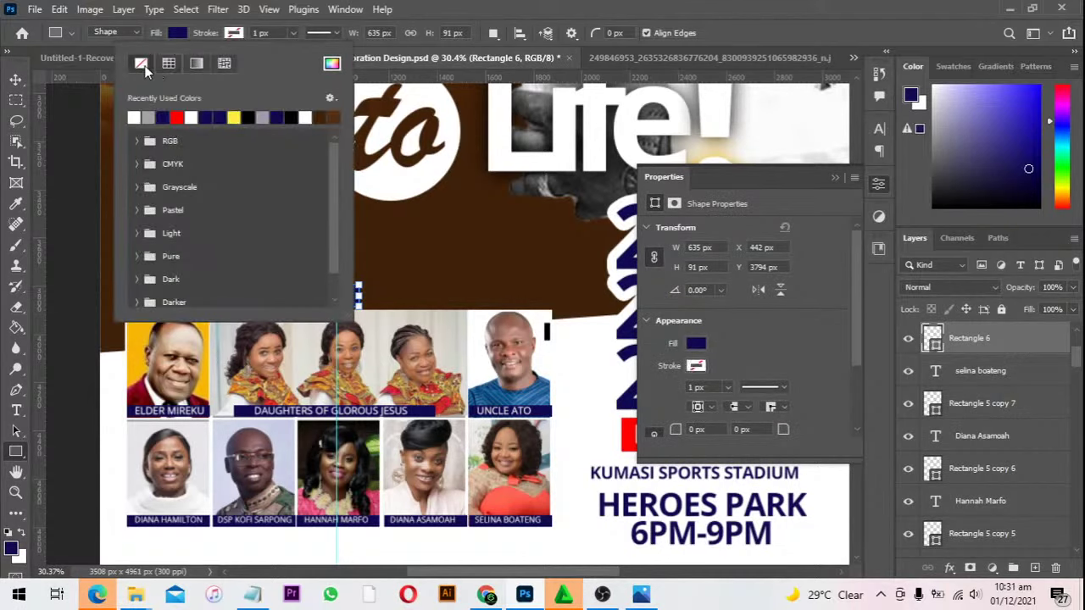
left_click(16, 79)
Taper the bar's top edge inward with a perspective transform
key("ctrl+t")
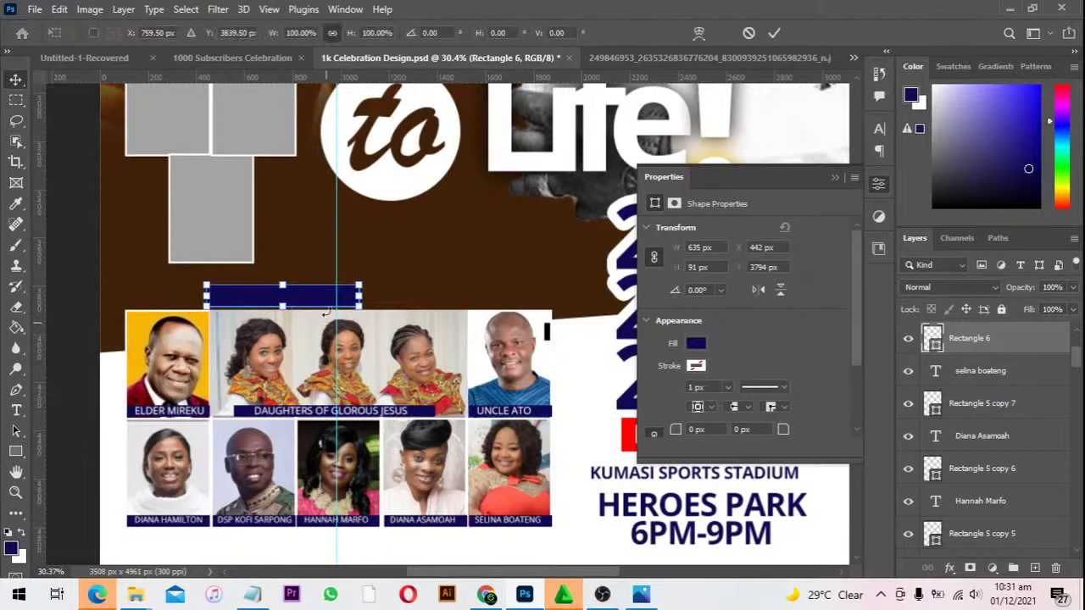
right_click(316, 297)
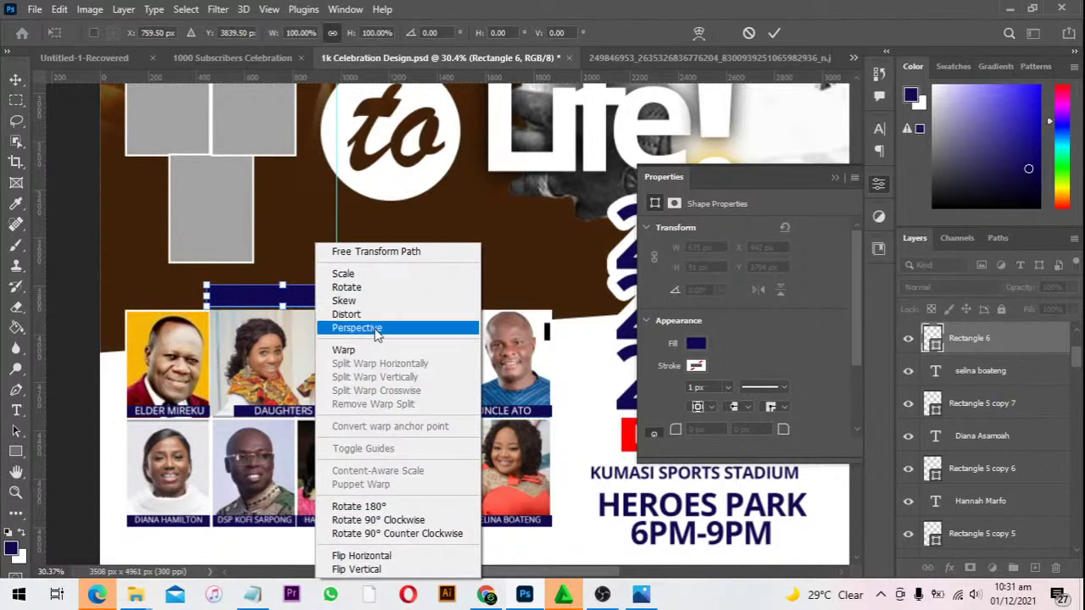
left_click(377, 329)
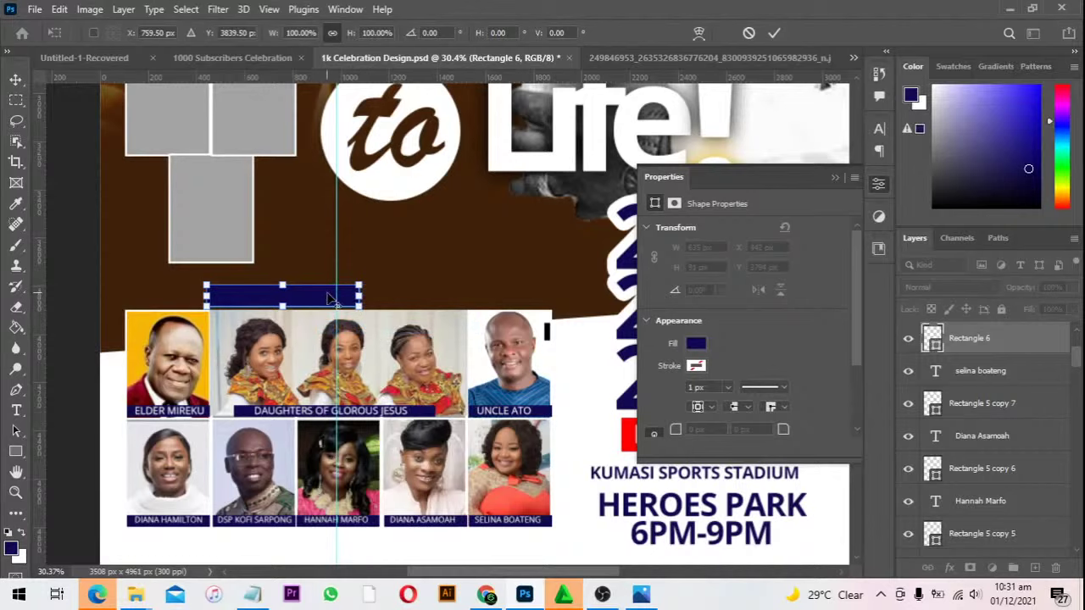
left_click_drag(360, 287, 347, 287)
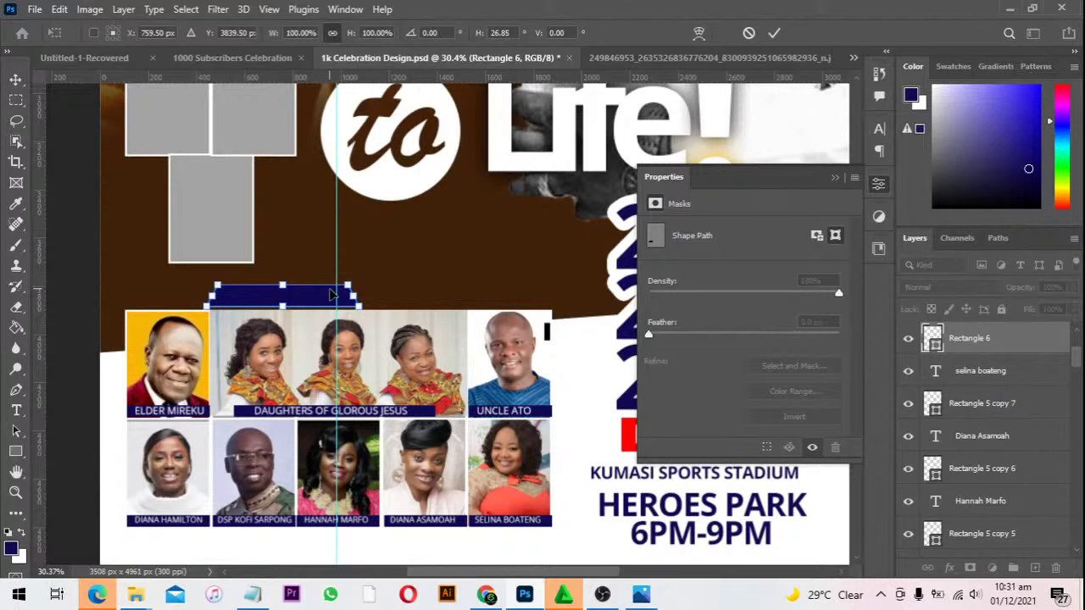
key("Return")
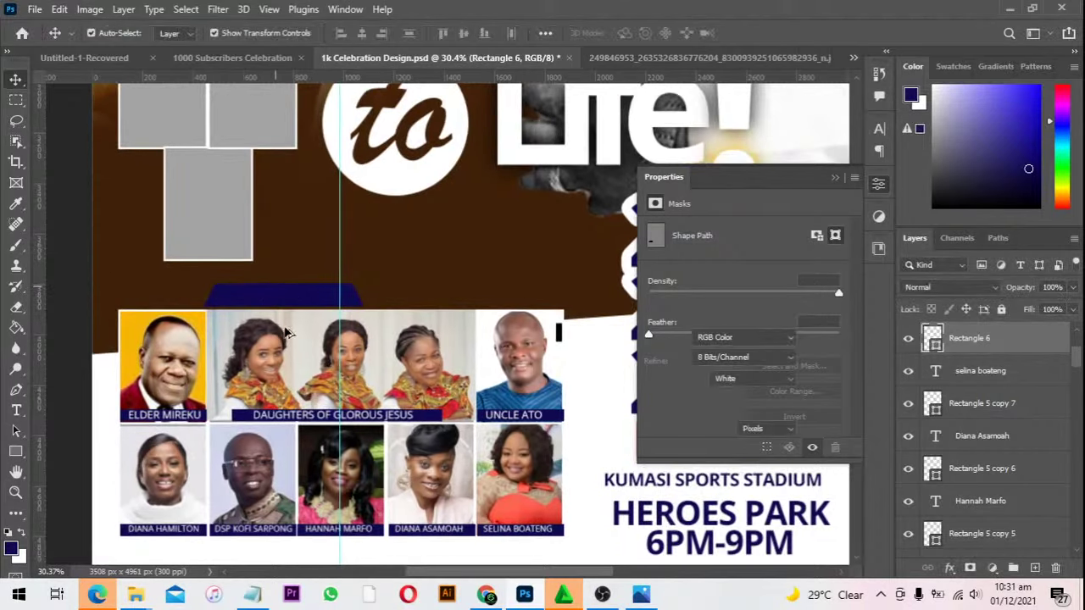
Fill the tapered banner with red ff0000 and copy the ELDER MIREKU caption onto it
scroll(293, 293, "up", 2)
left_click(289, 353)
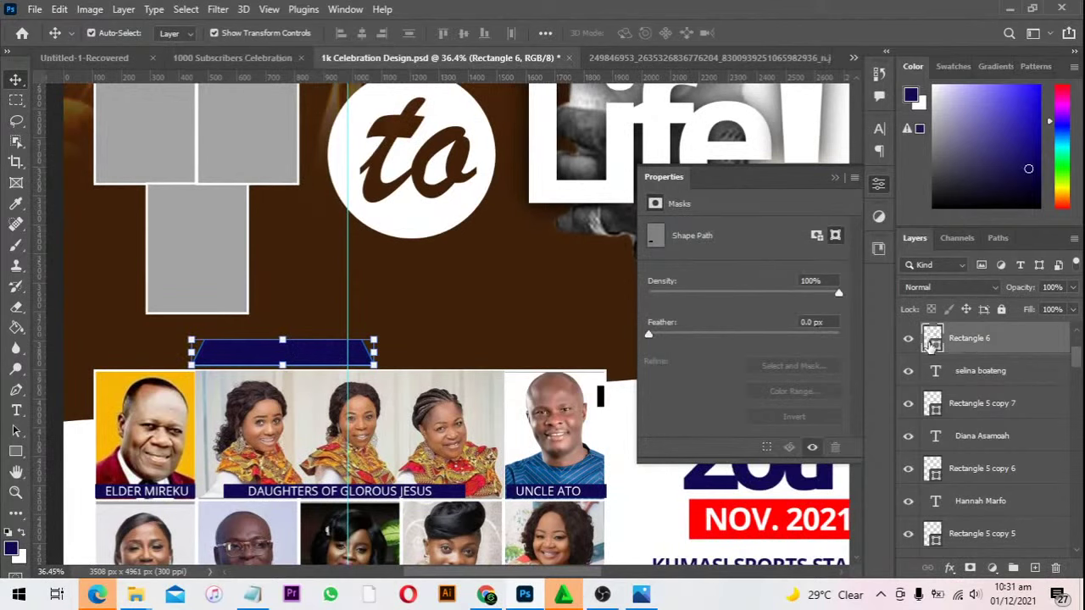
double_click(932, 341)
type("ff0000")
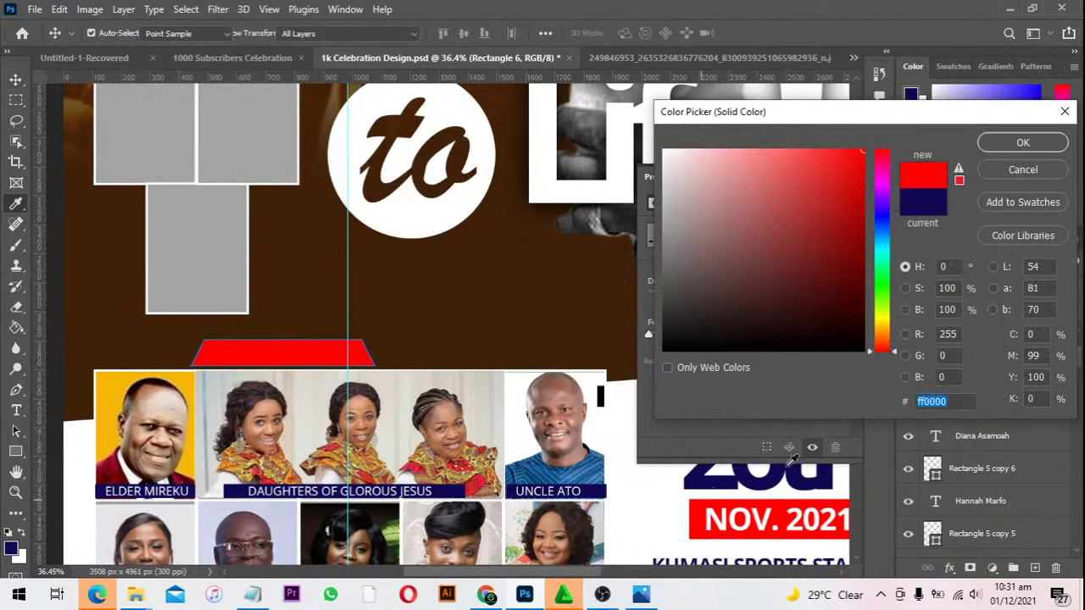
left_click(1026, 143)
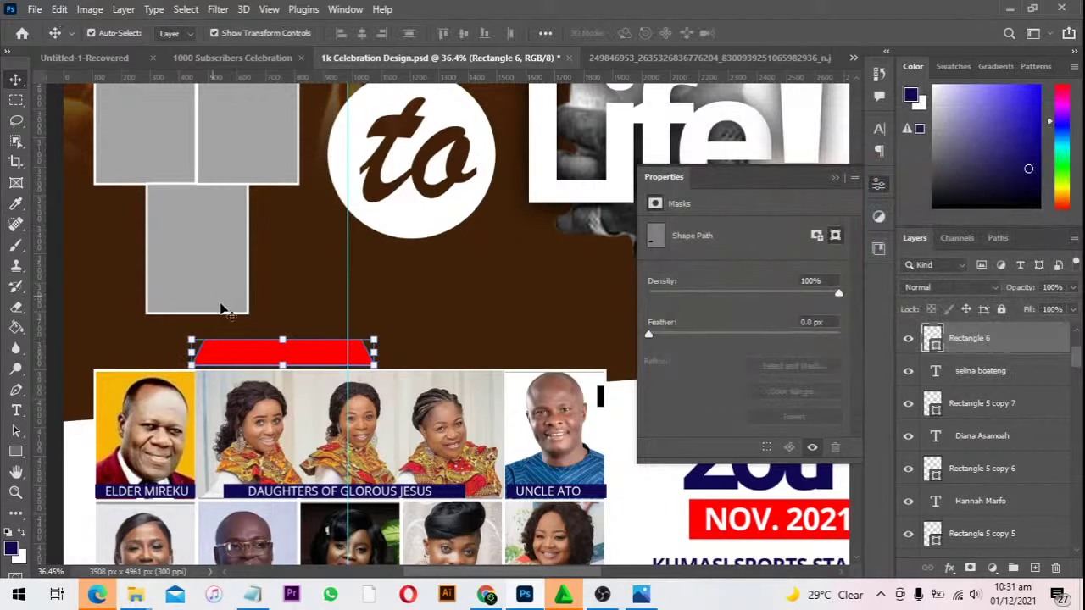
left_click_drag(293, 276, 265, 360)
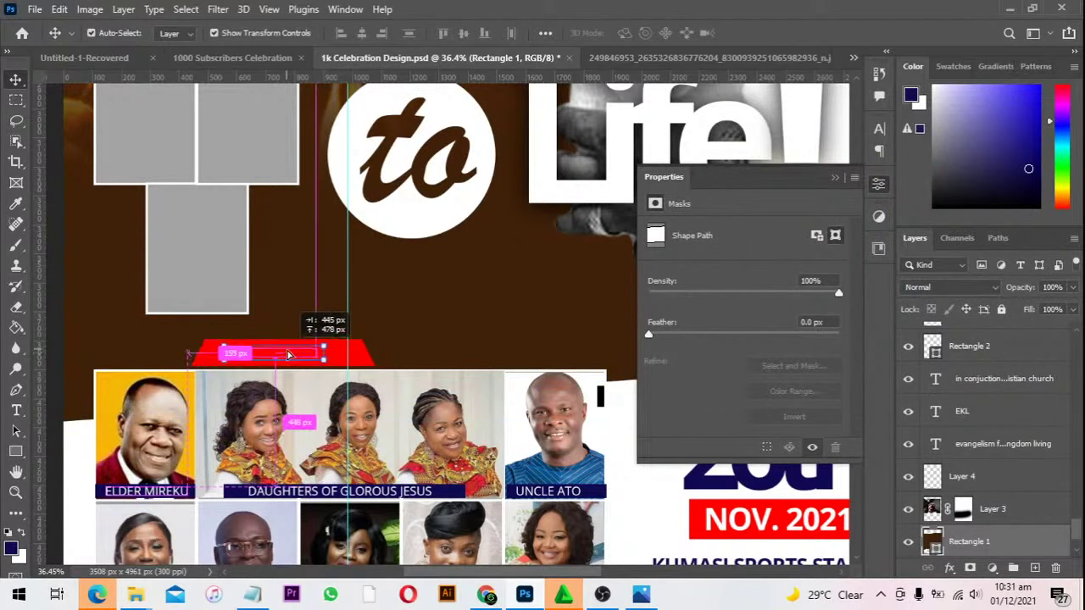
Position the copied caption on the red banner and delete its dark bar
left_click_drag(266, 359, 289, 356)
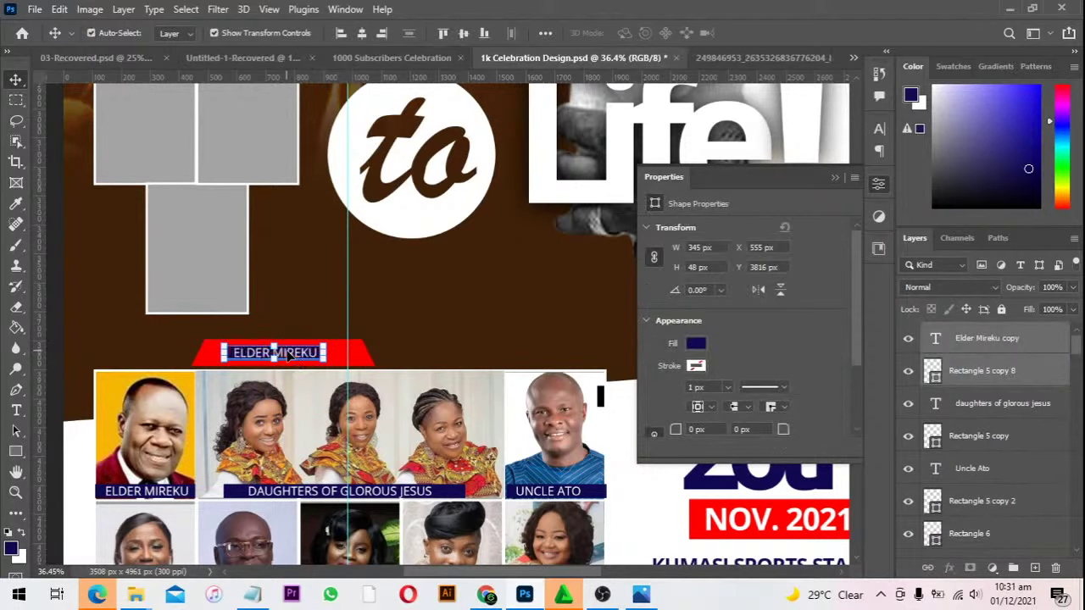
key("t")
left_click(262, 352)
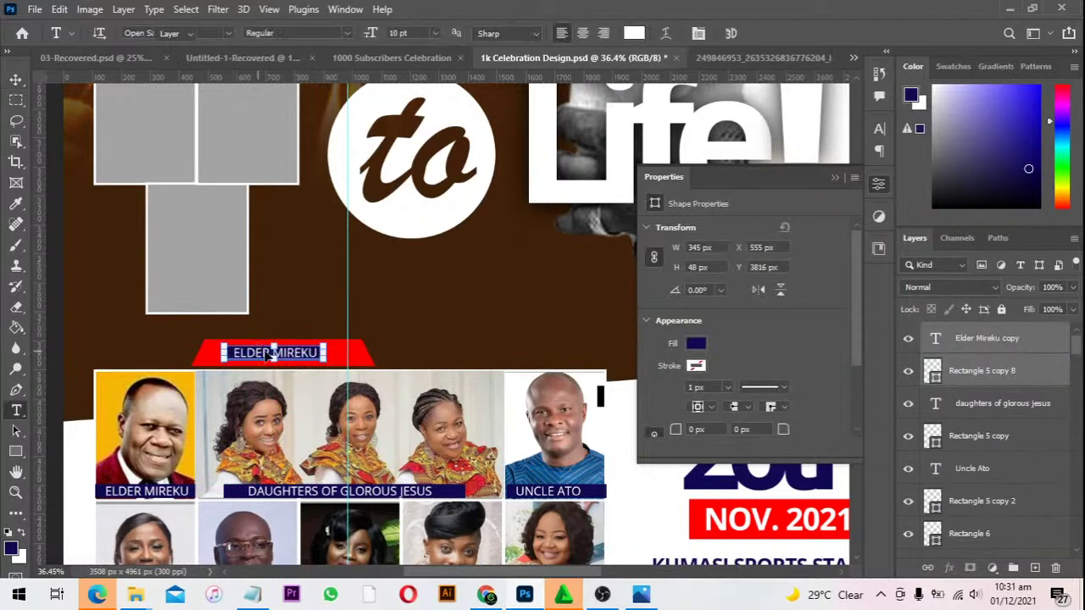
key("v")
left_click(1009, 374)
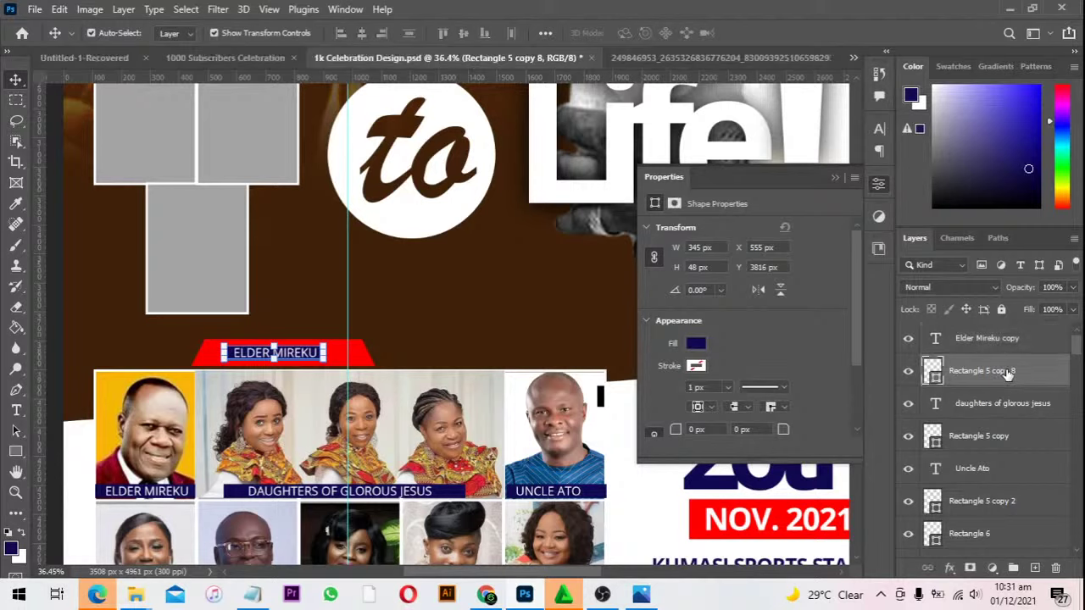
key("Delete")
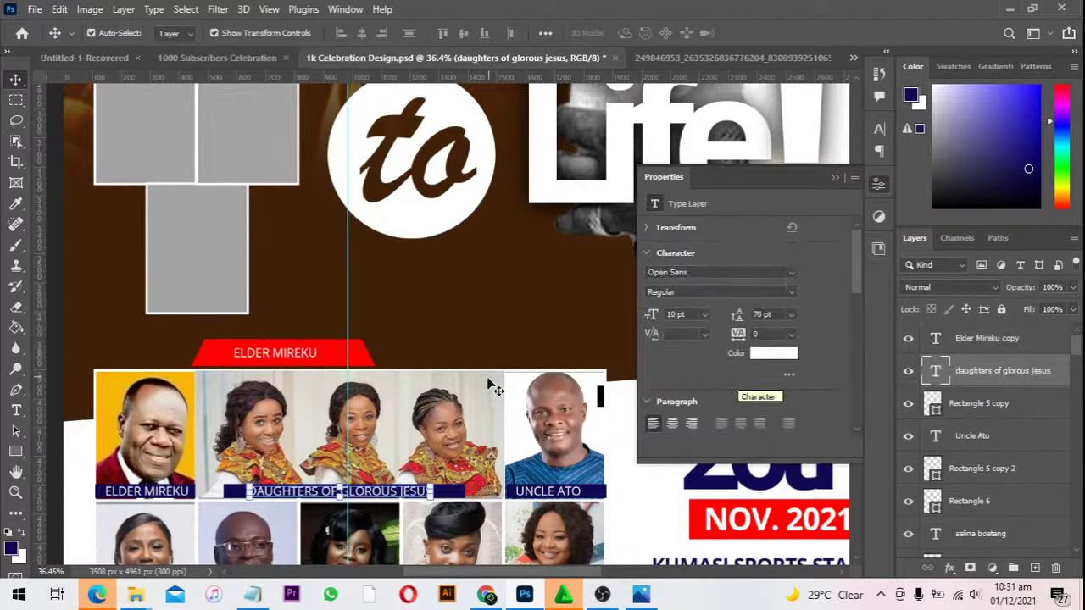
Replace the banner's ELDER MIREKU text with MINISTERING
key("t")
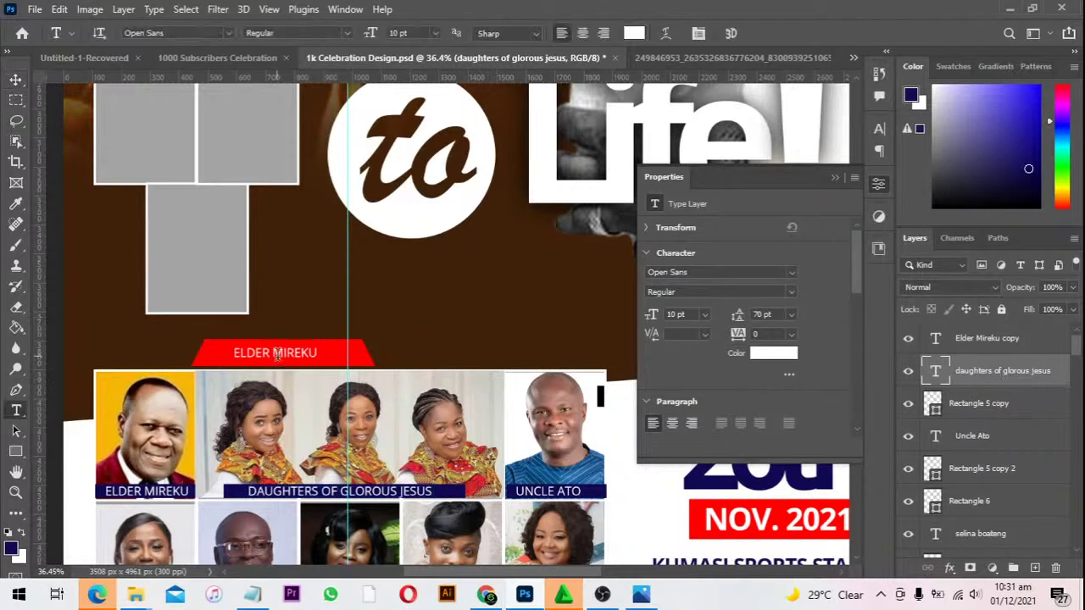
left_click(277, 354)
key("ctrl+a")
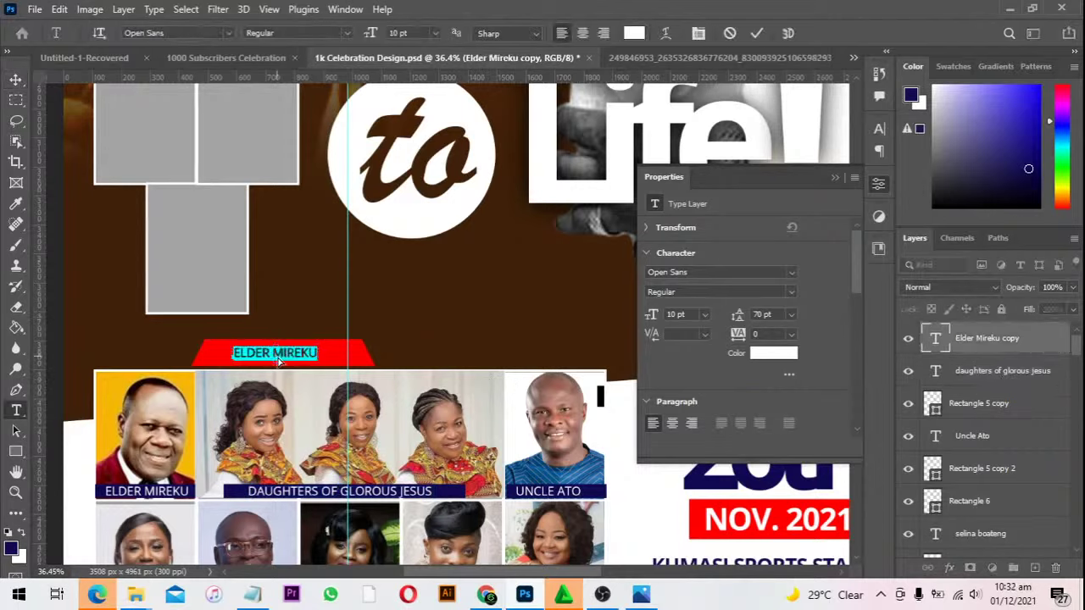
type("MINISTERING")
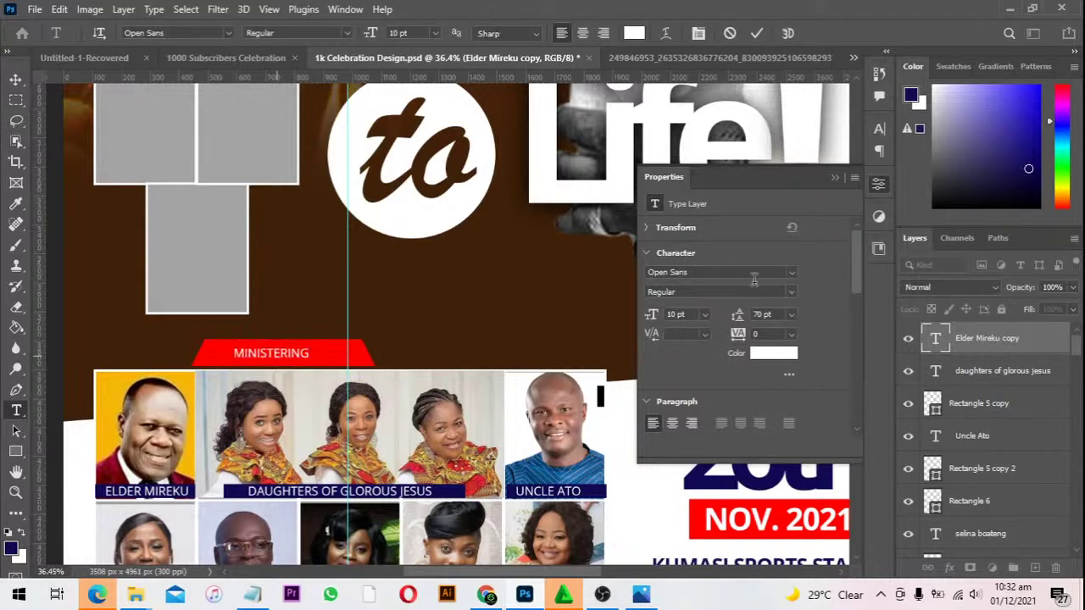
key("Escape")
key("v")
Set the MINISTERING caption's font size to 15 pt
left_click(692, 316)
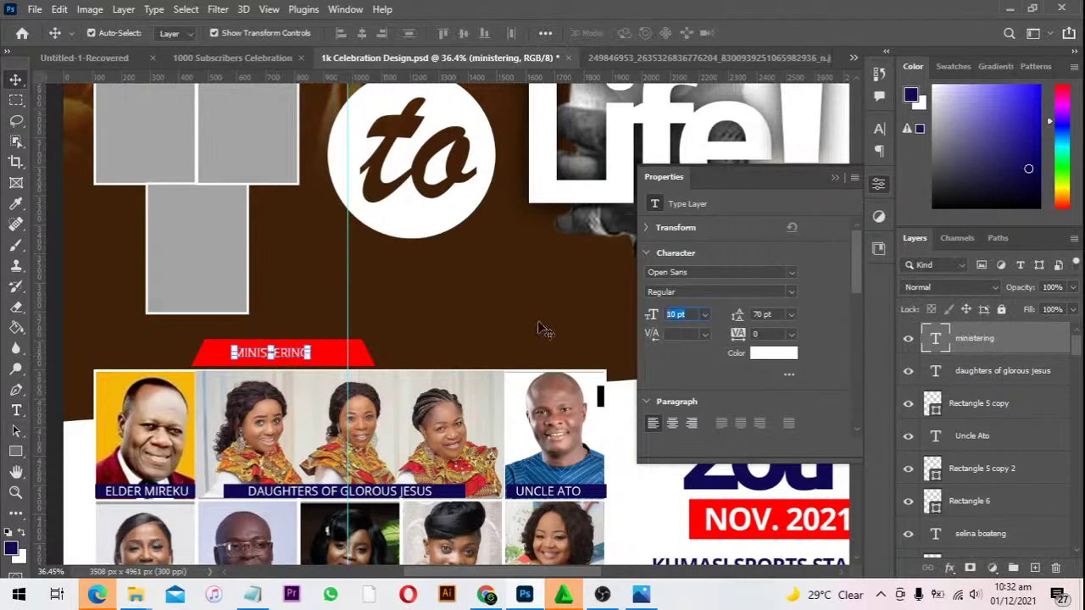
type("12")
key("Return")
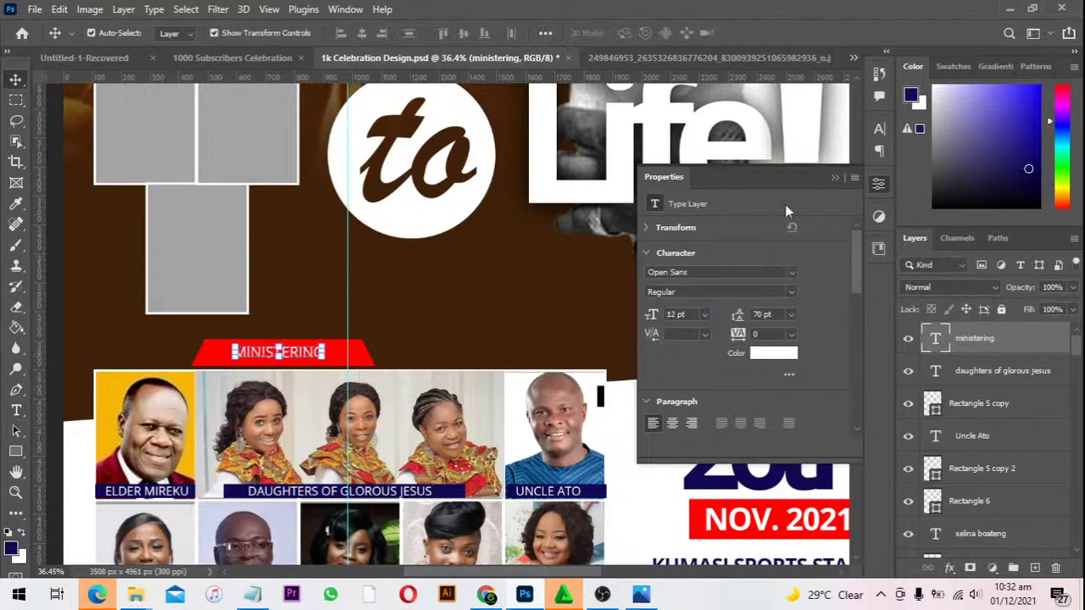
left_click(691, 315)
type("15")
key("Return")
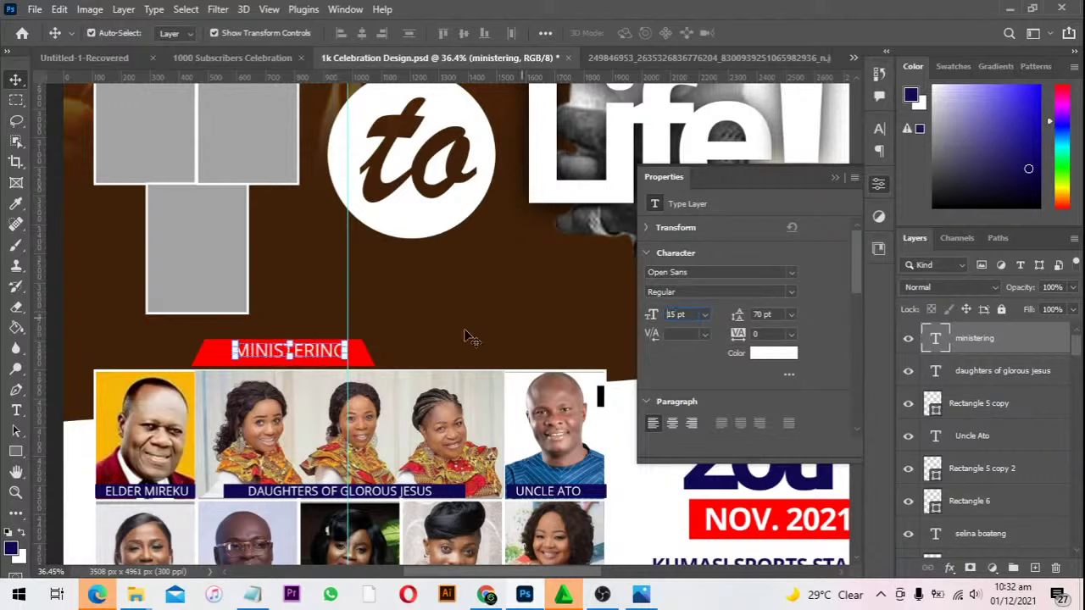
Try narrowing MINISTERING to about 77% width, cancel, and select the red banner shape
key("ctrl+t")
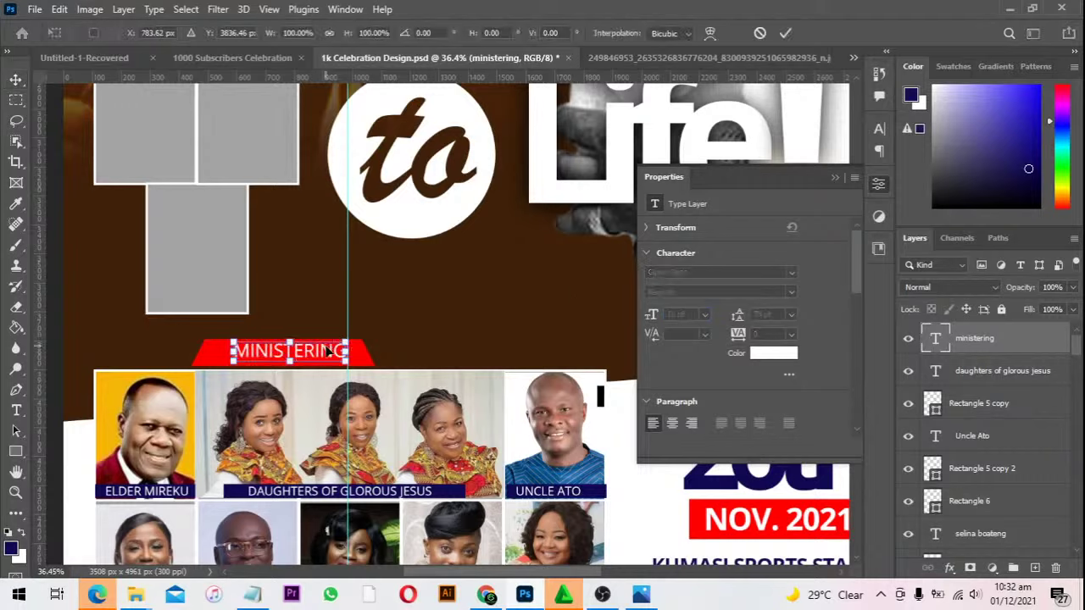
left_click_drag(353, 358, 329, 356)
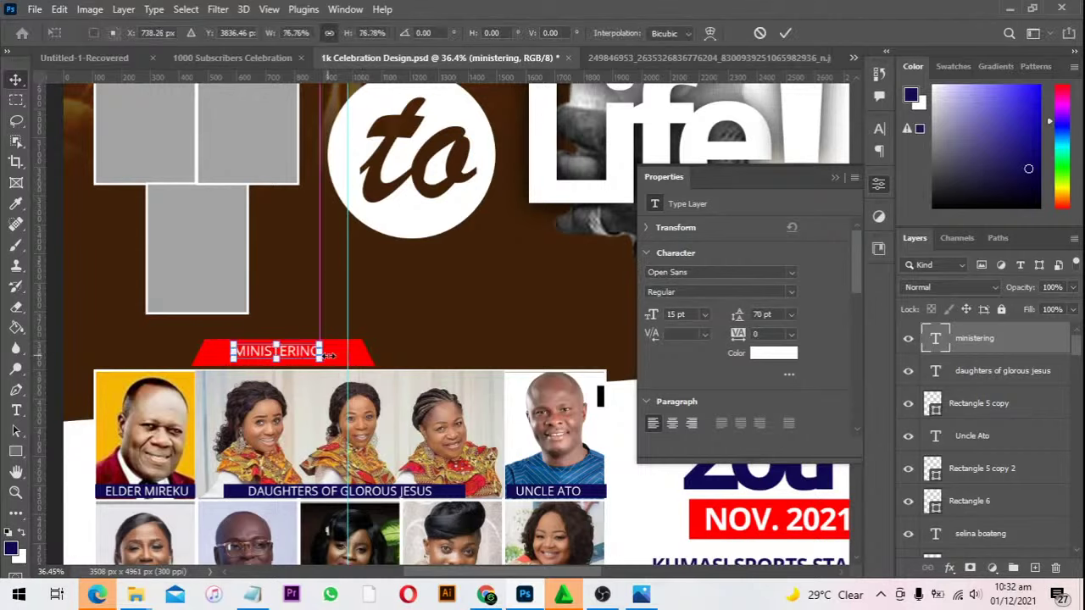
left_click(758, 35)
key("Escape")
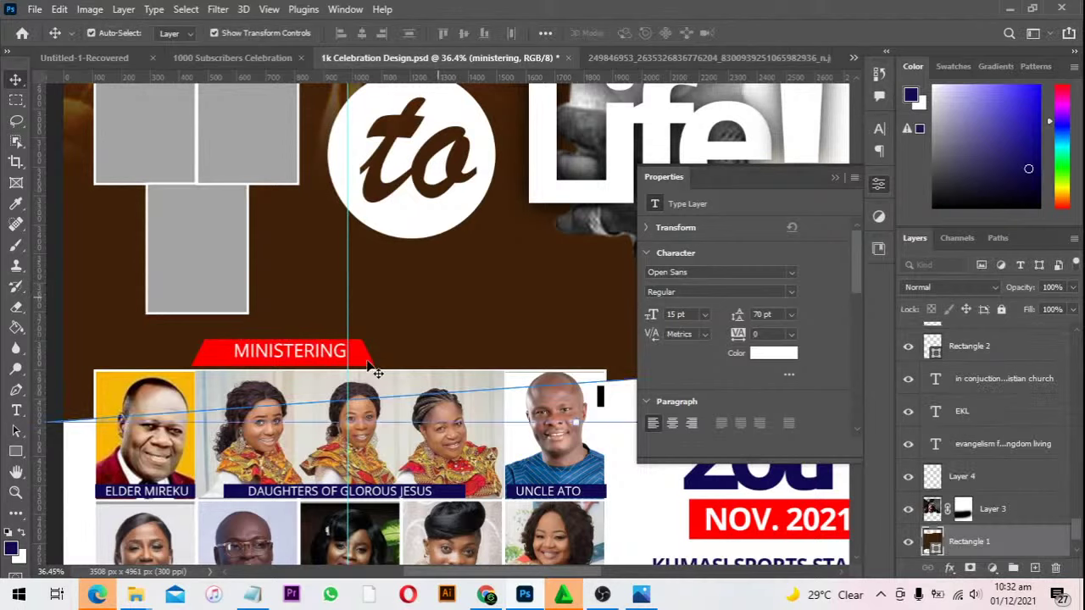
left_click(360, 360)
Centre MINISTERING horizontally on the red banner, then select the top-left grey grid cell
left_click(331, 360, "shift")
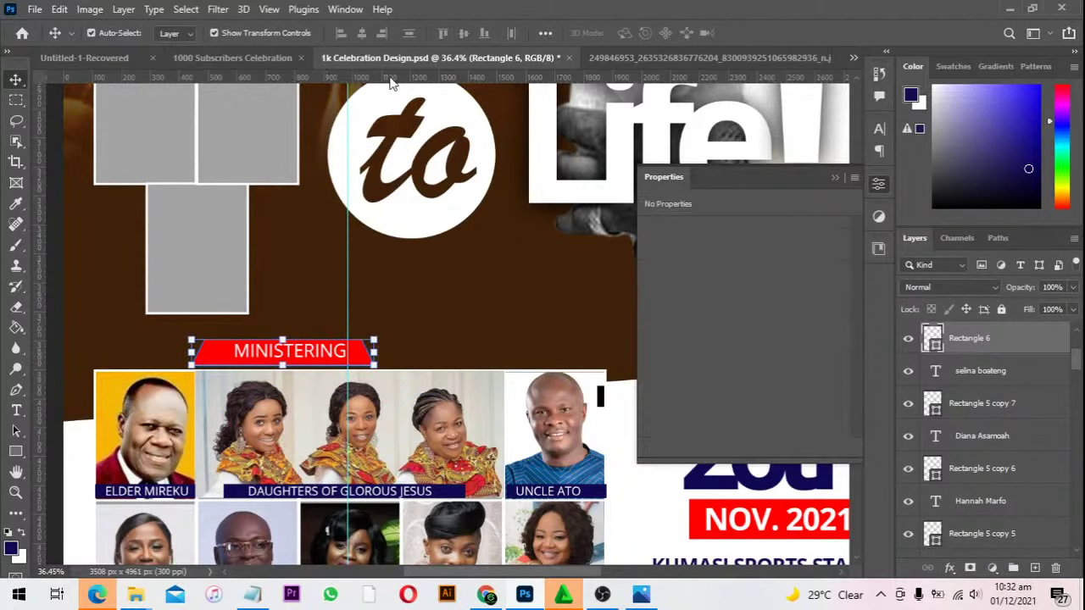
left_click(361, 33)
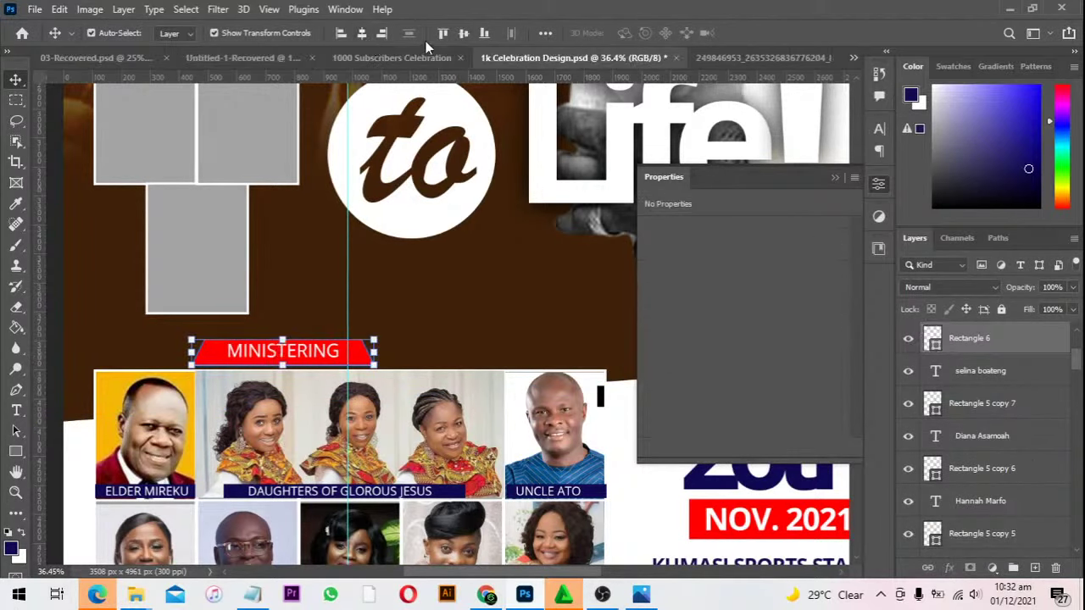
left_click(441, 222)
scroll(390, 305, "down", 1)
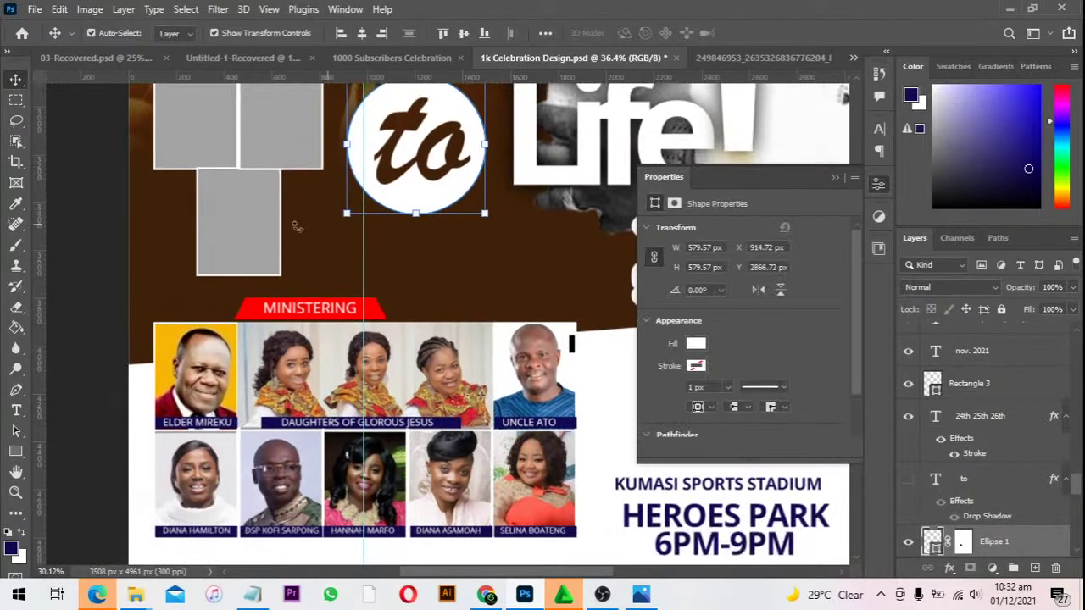
scroll(364, 339, "down", 1)
scroll(347, 352, "up", 5)
scroll(342, 350, "down", 1)
scroll(341, 350, "down", 1)
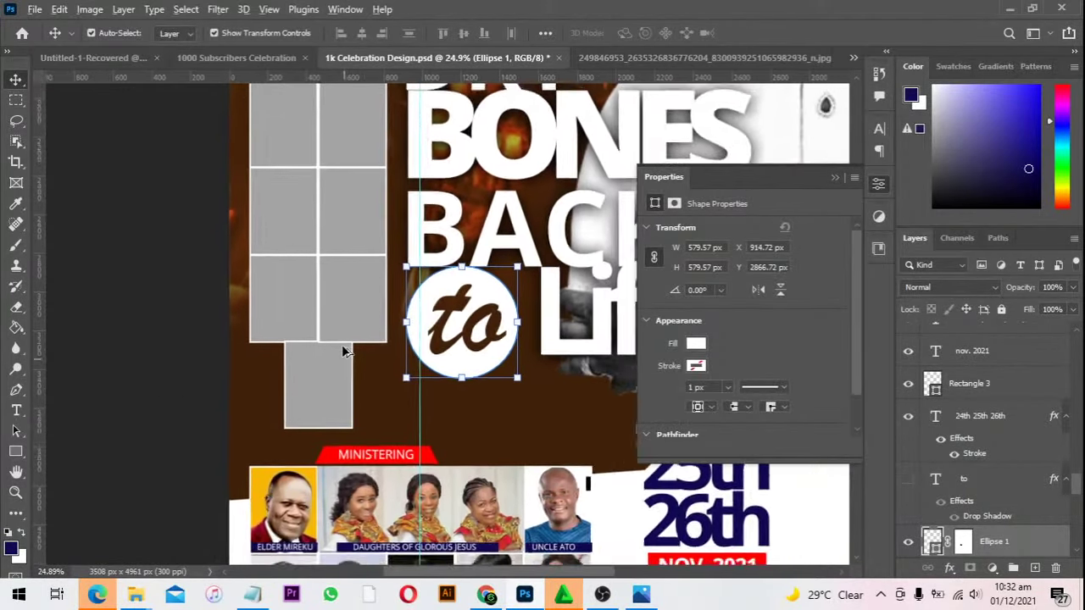
scroll(342, 350, "down", 1)
scroll(344, 349, "down", 1)
scroll(343, 354, "up", 2)
scroll(380, 217, "up", 2)
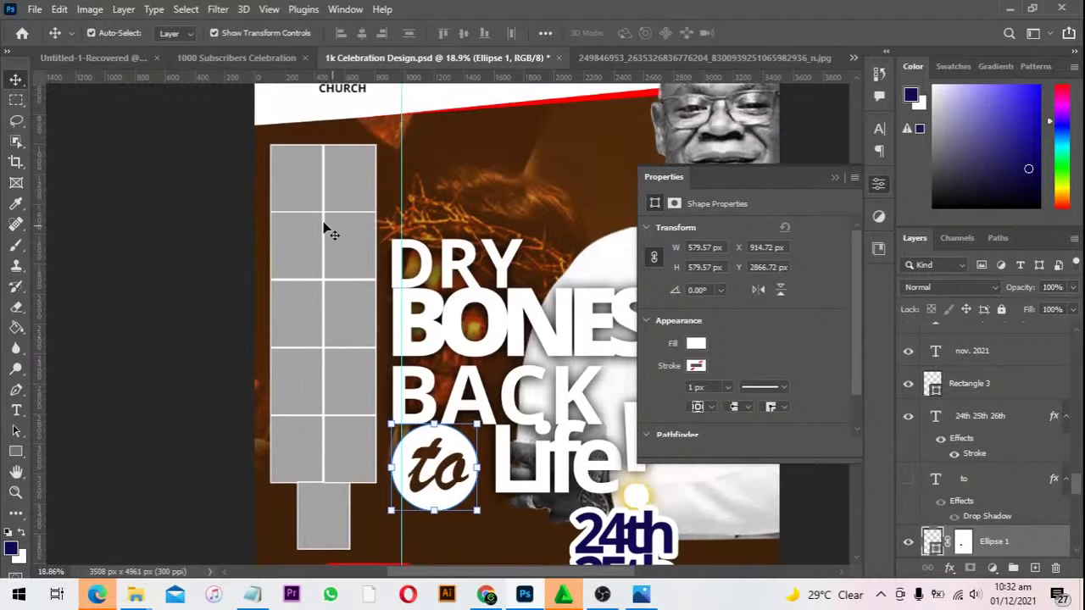
left_click(312, 207)
Compare with the reference flyer photo, then bring the Print out folder forward
key("alt+Tab")
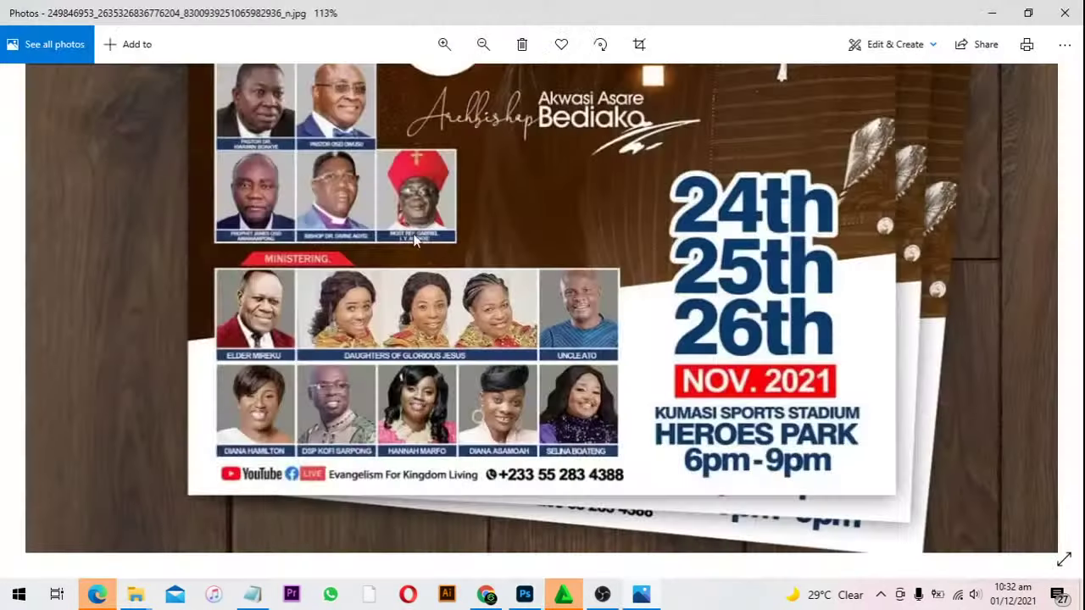
key("alt+Tab")
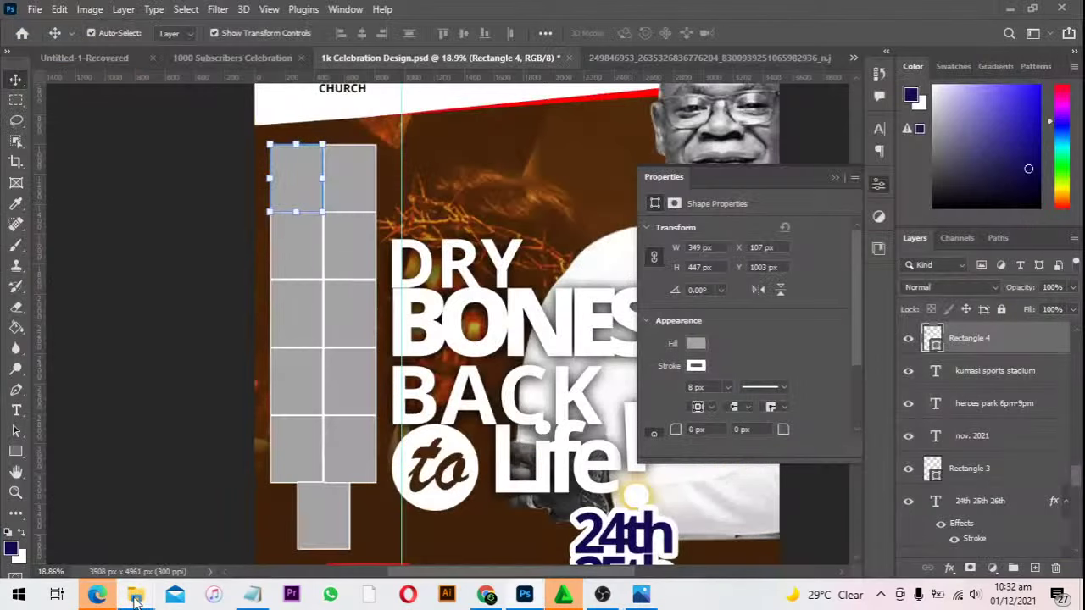
left_click(213, 561)
Drag portrait 617101d0550ff from Downloads onto the flyer's top-left grid cell
scroll(461, 381, "down", 2)
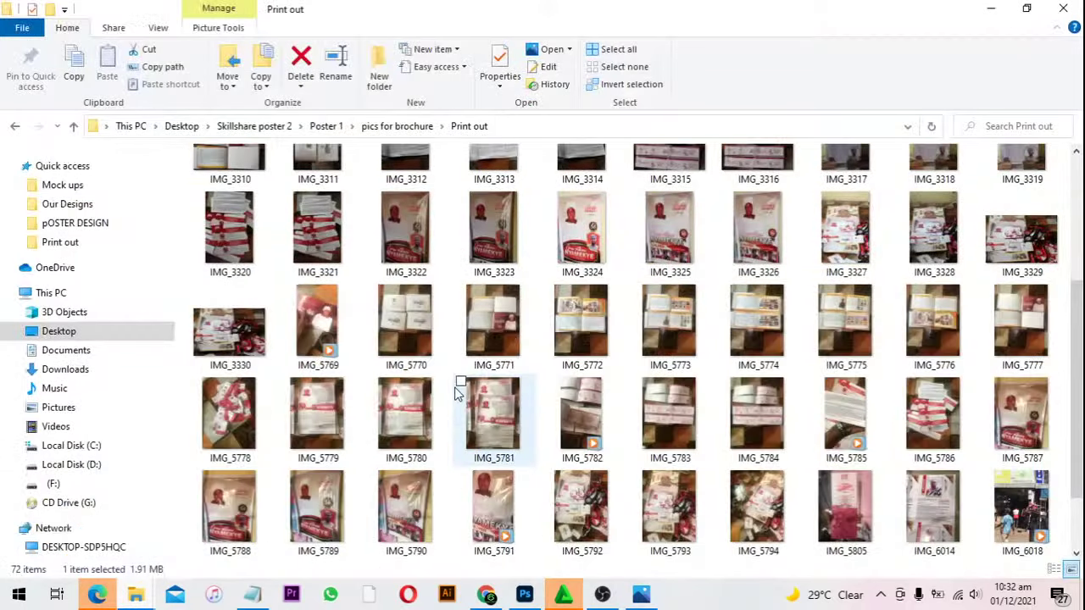
scroll(462, 382, "up", 2)
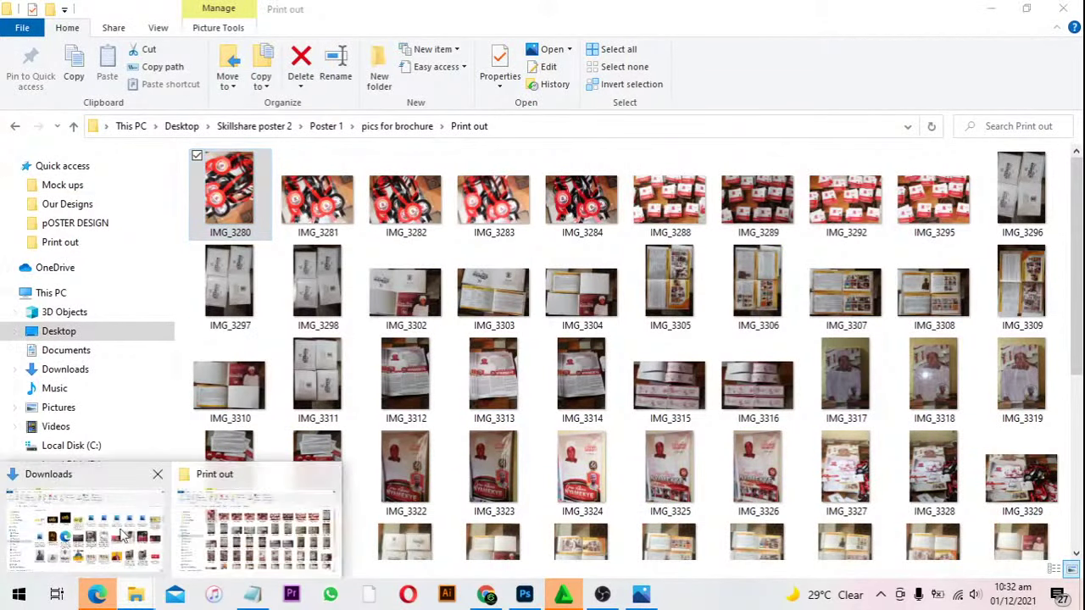
left_click(127, 534)
scroll(348, 445, "down", 5)
scroll(407, 441, "down", 2)
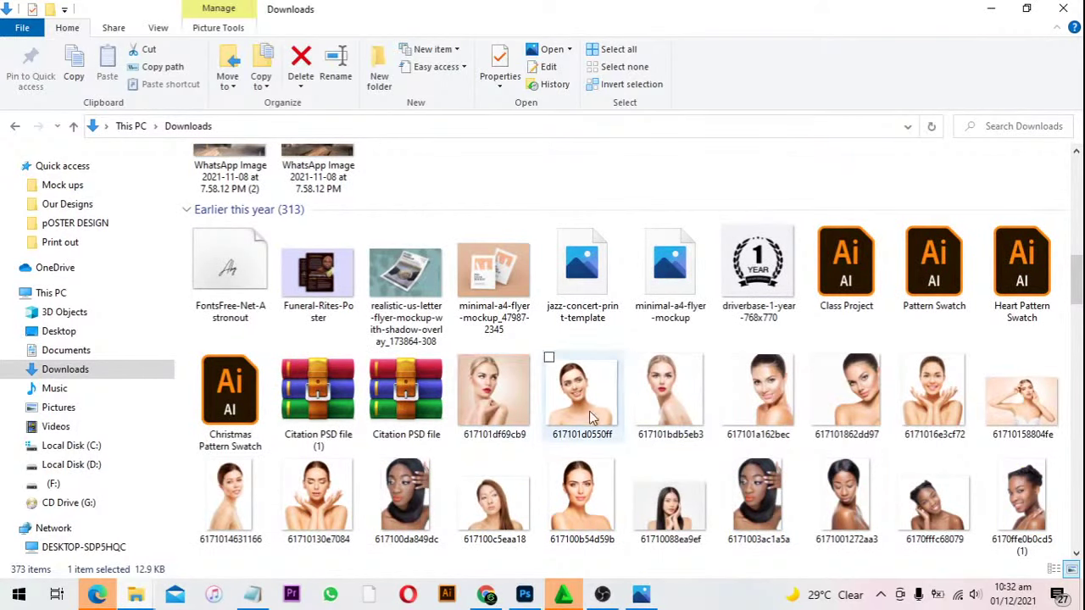
key("alt+Tab")
key("alt+Tab")
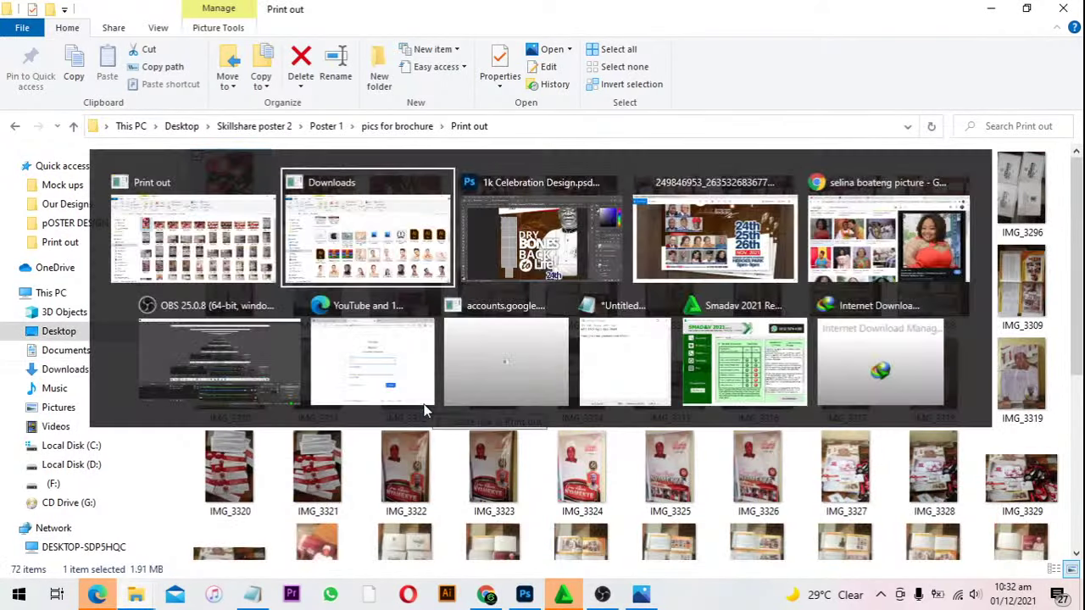
key("alt+Tab")
mouse_move(425, 411)
left_mouse_down()
mouse_move(370, 239)
mouse_move(313, 167)
left_mouse_up()
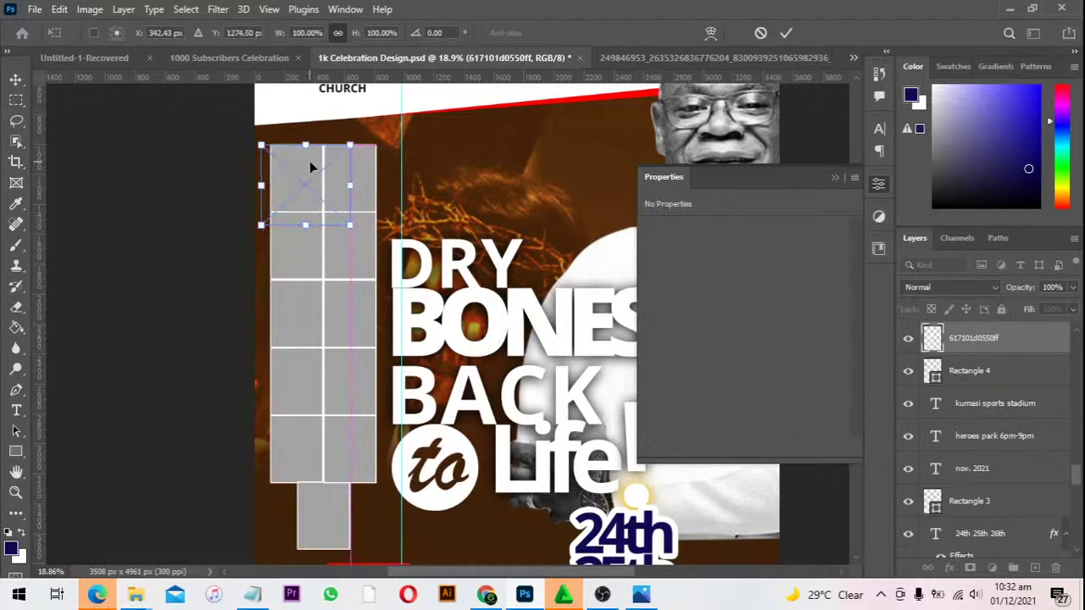
Confirm the first portrait's placement and select 617101a162bec in Downloads
key("Return")
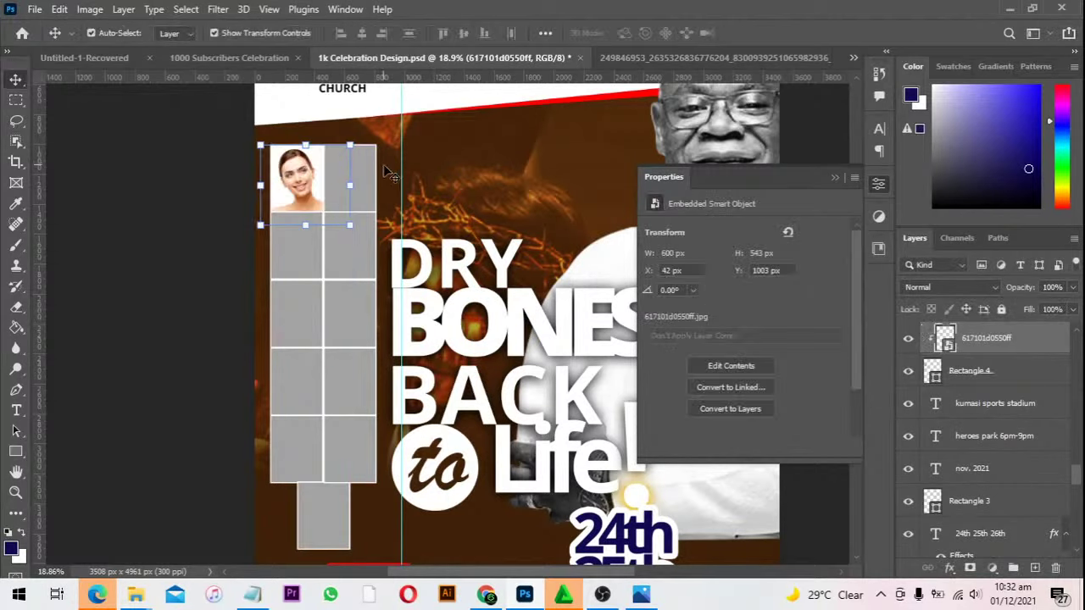
key("alt+Tab")
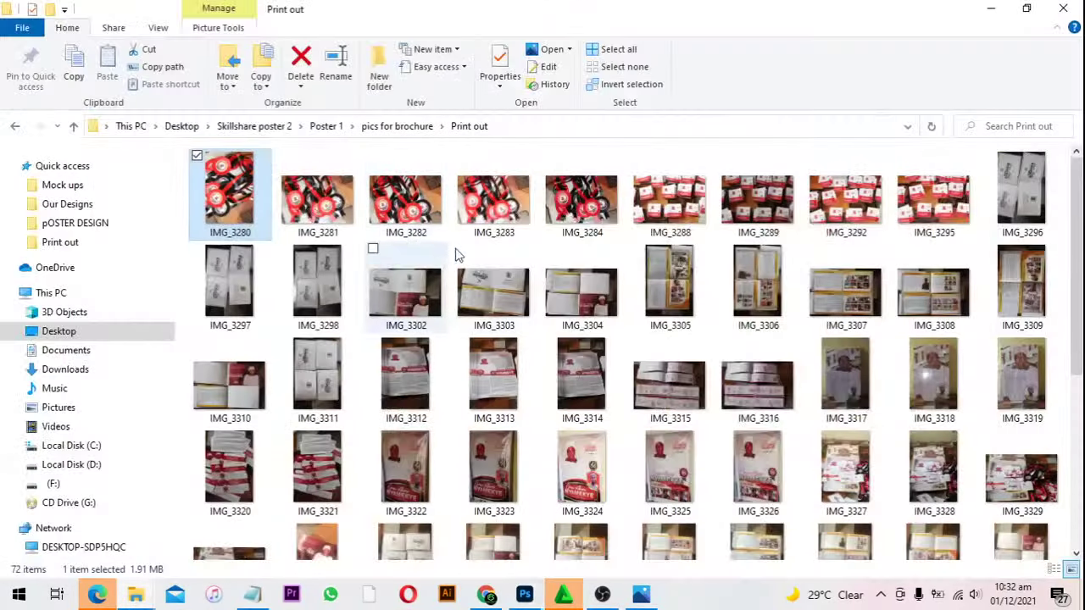
key("alt+Tab")
key("alt+Tab")
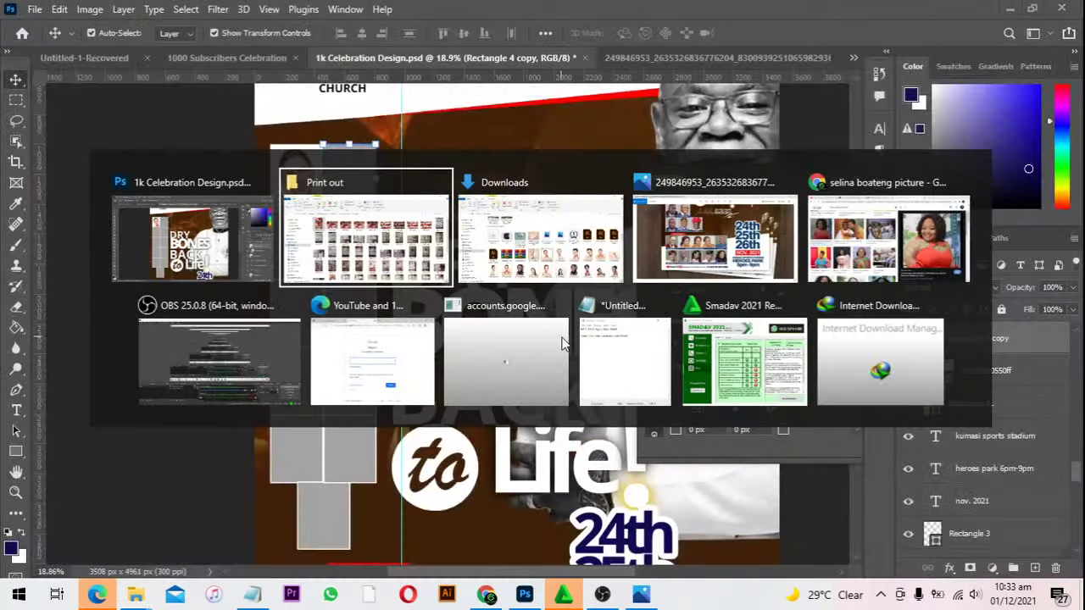
key("alt+Tab")
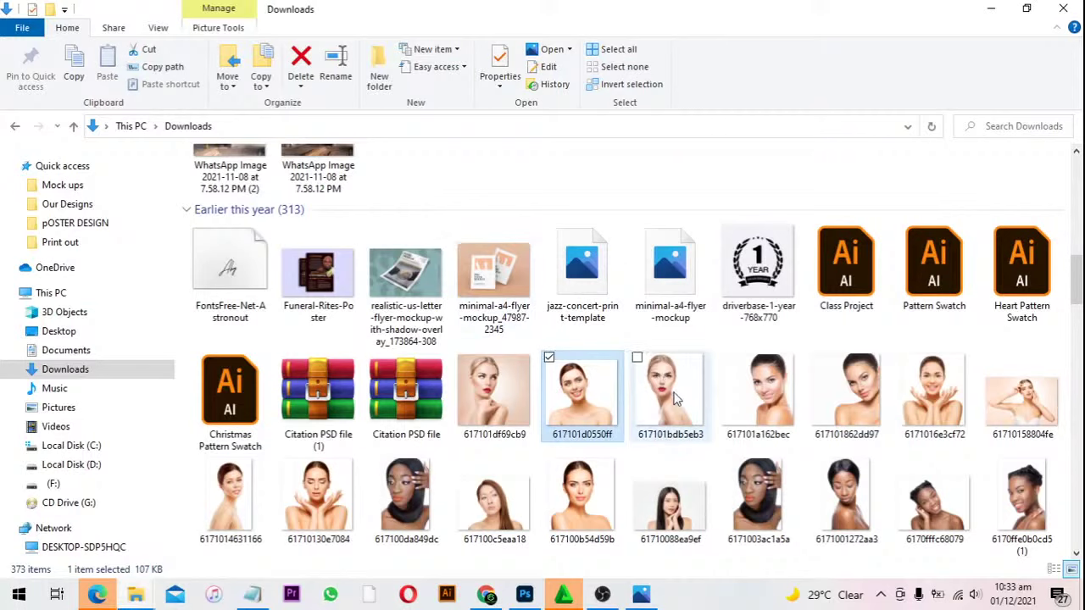
left_click(759, 391)
Bring 617101a162bec into the flyer and clip it to the top-right grid cell
key("alt+Tab")
key("Tab")
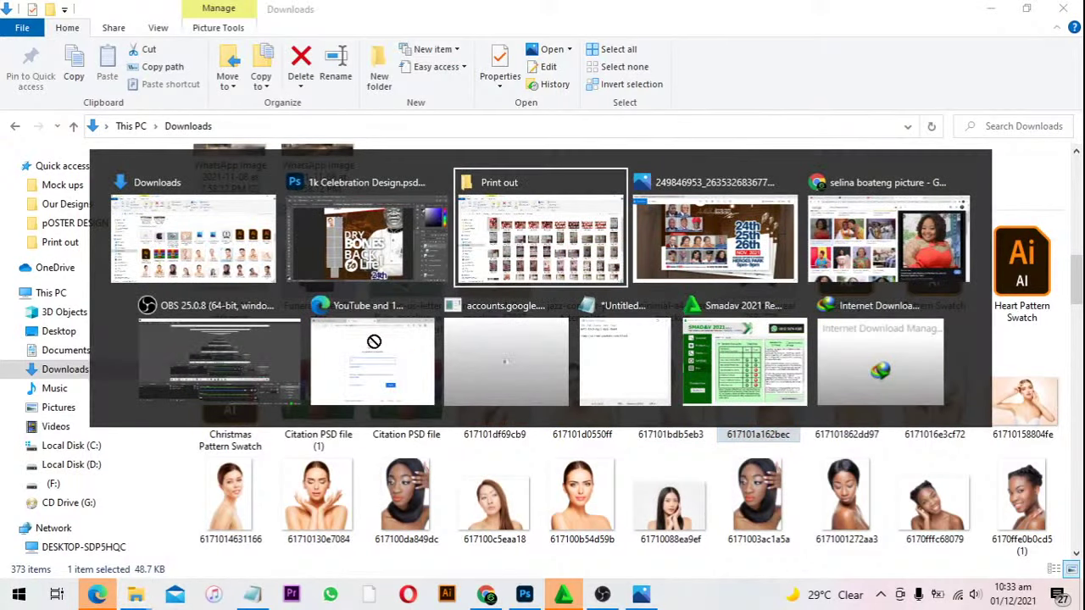
key("Tab")
key("Tab")
key("Tab")
key("Tab")
key("Tab")
key("Tab")
key("Tab")
key("Tab")
key("Tab")
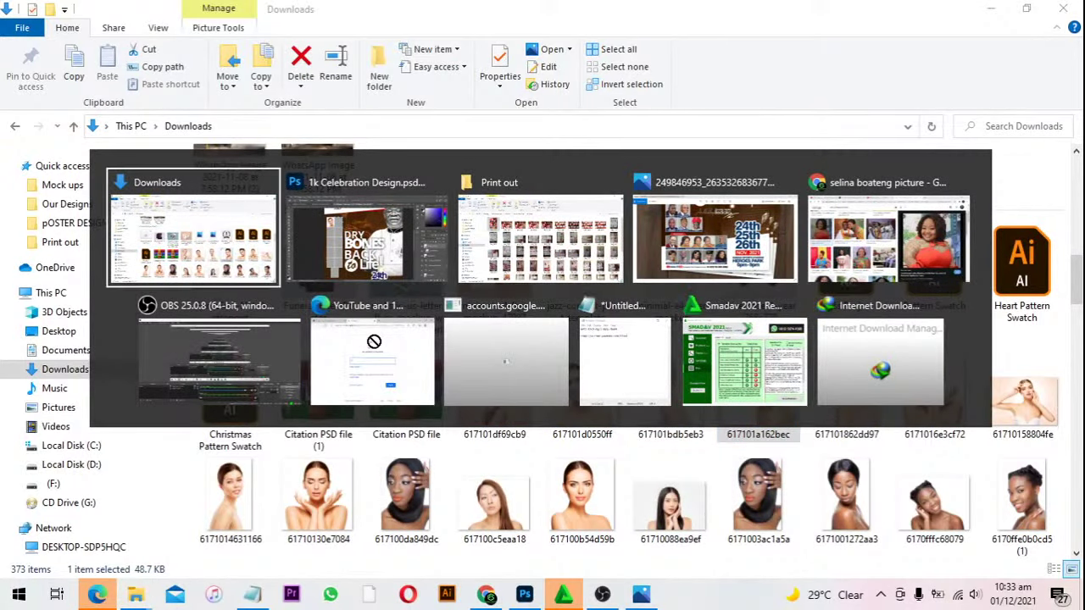
key("Tab")
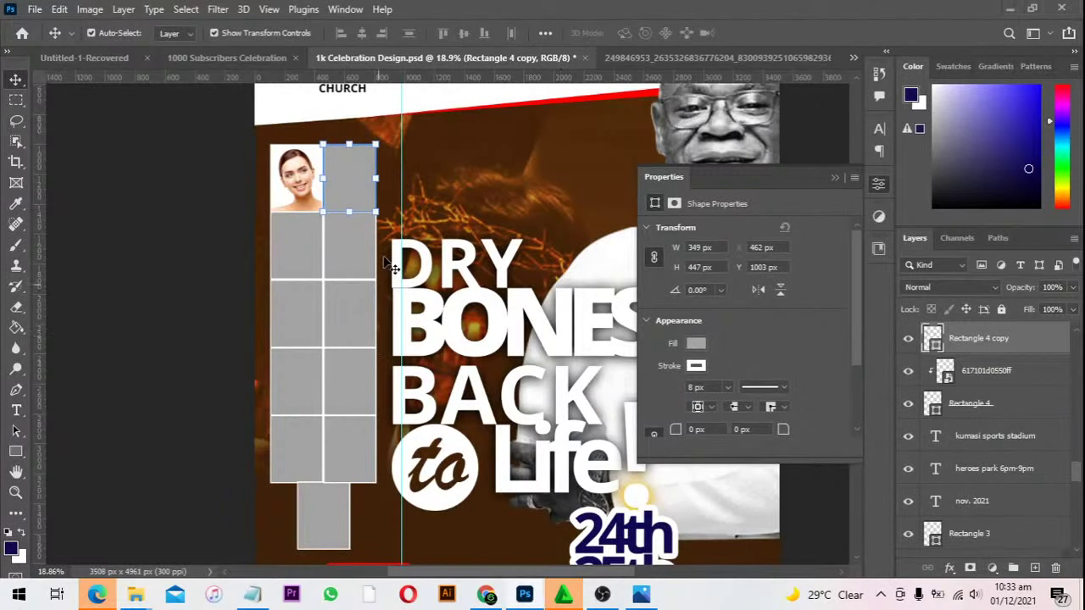
key("ctrl+v")
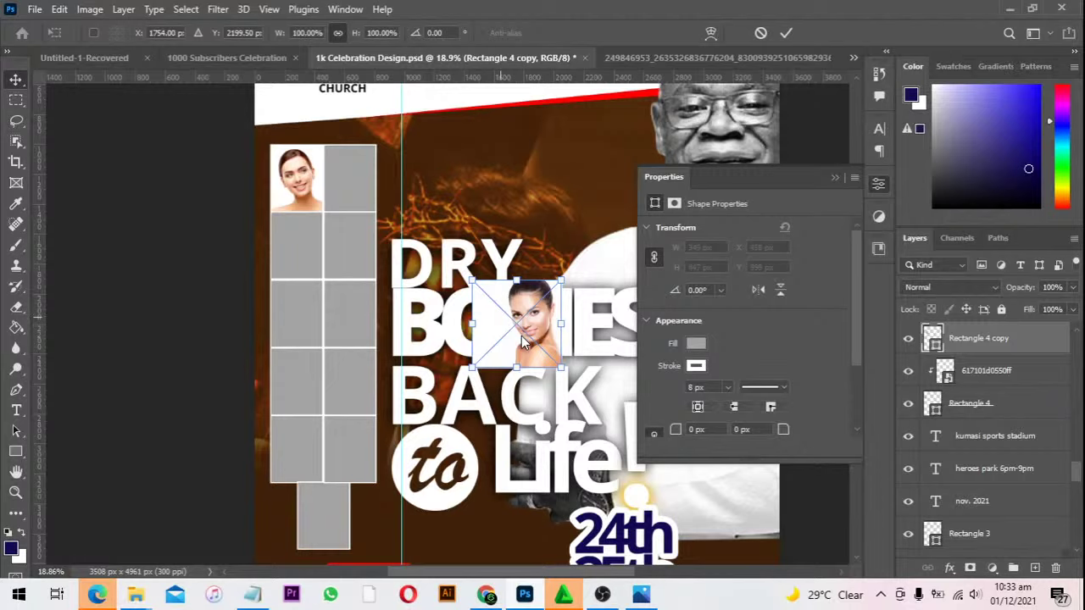
mouse_move(523, 342)
left_mouse_down()
mouse_move(373, 210)
mouse_move(340, 198)
left_mouse_up()
key("Return")
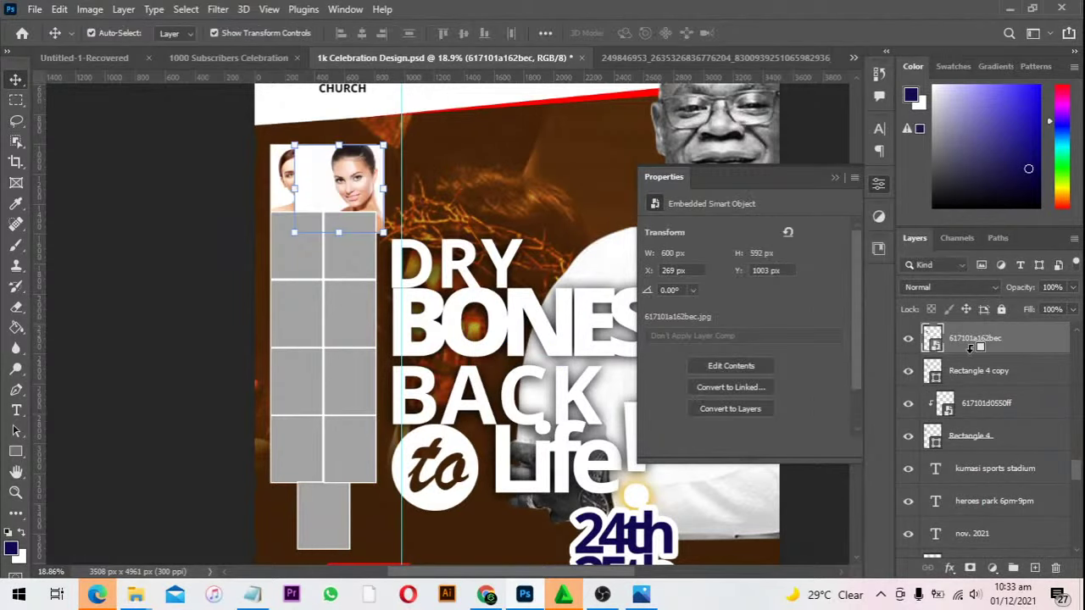
left_click(971, 349, "alt")
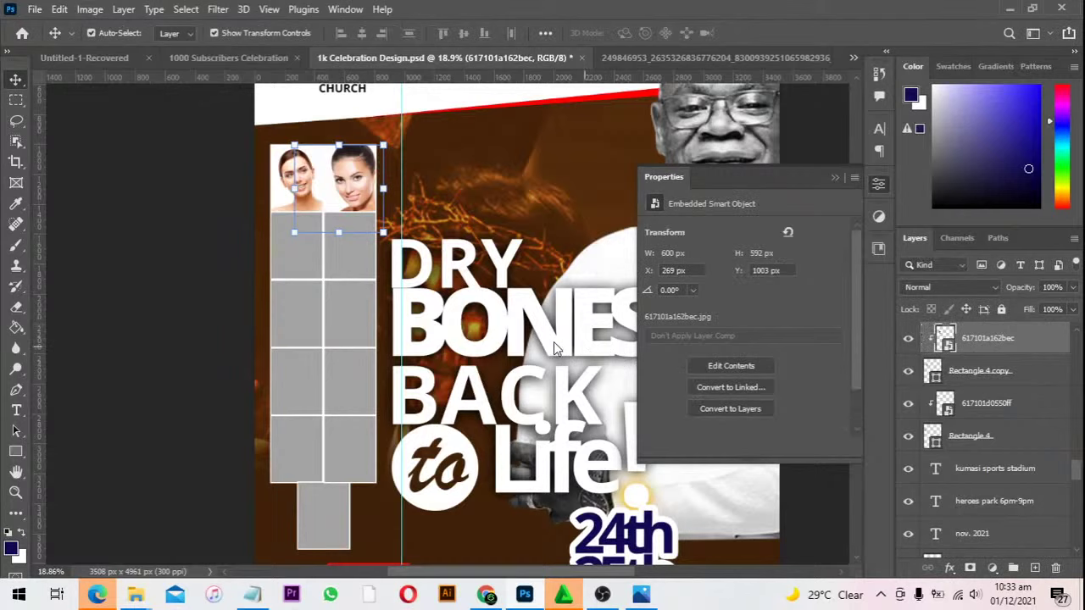
Select the next empty grid cell and pick portrait 617101bdb5eb3 from Downloads
left_click(308, 276)
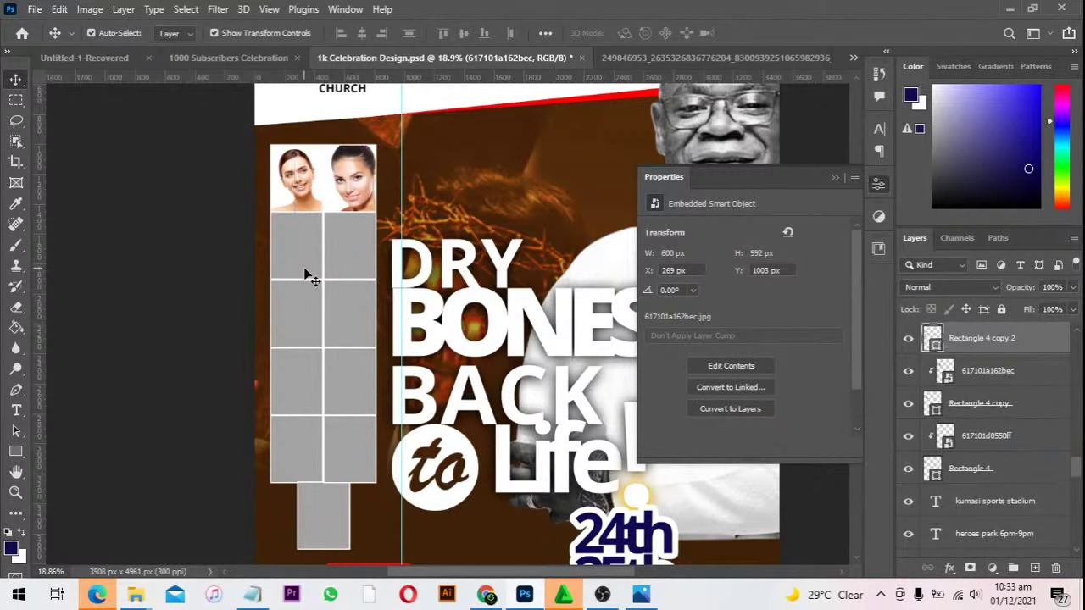
key("alt+Tab")
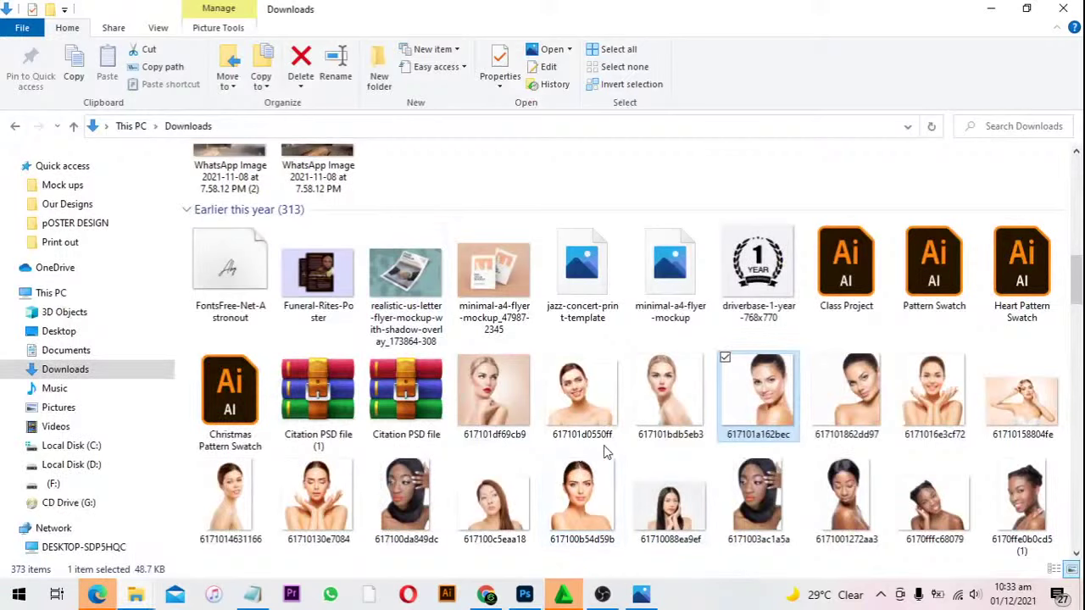
left_click(645, 428)
key("alt+Tab")
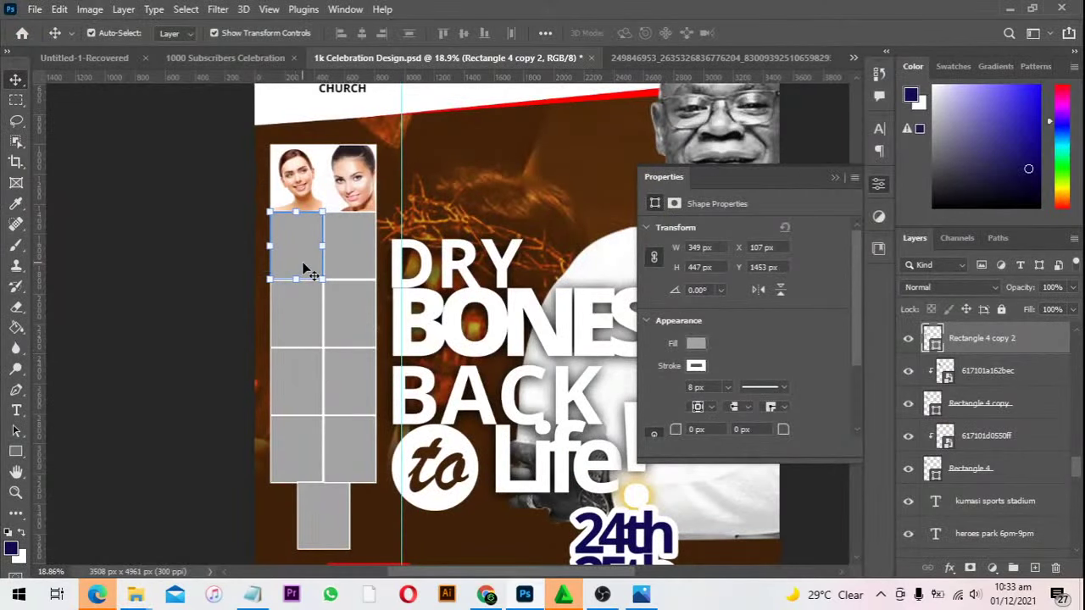
Place a portrait photo into the grid, clip it into its cell, and resize it
mouse_move(293, 315)
left_mouse_down()
mouse_move(514, 325)
mouse_move(296, 250)
mouse_move(299, 263)
left_mouse_up()
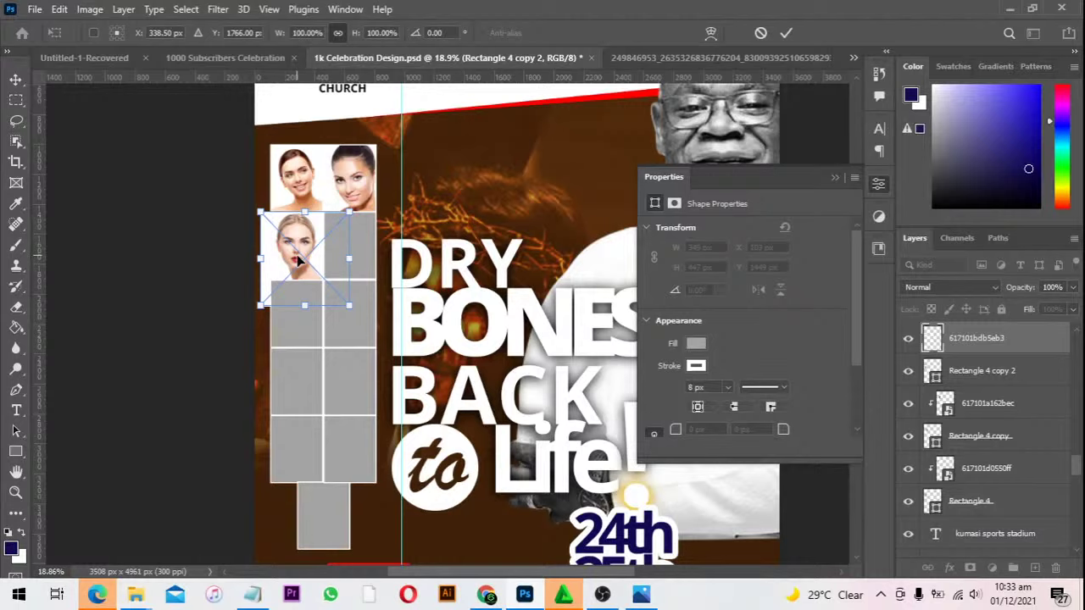
key("Return")
key("ctrl+alt+g")
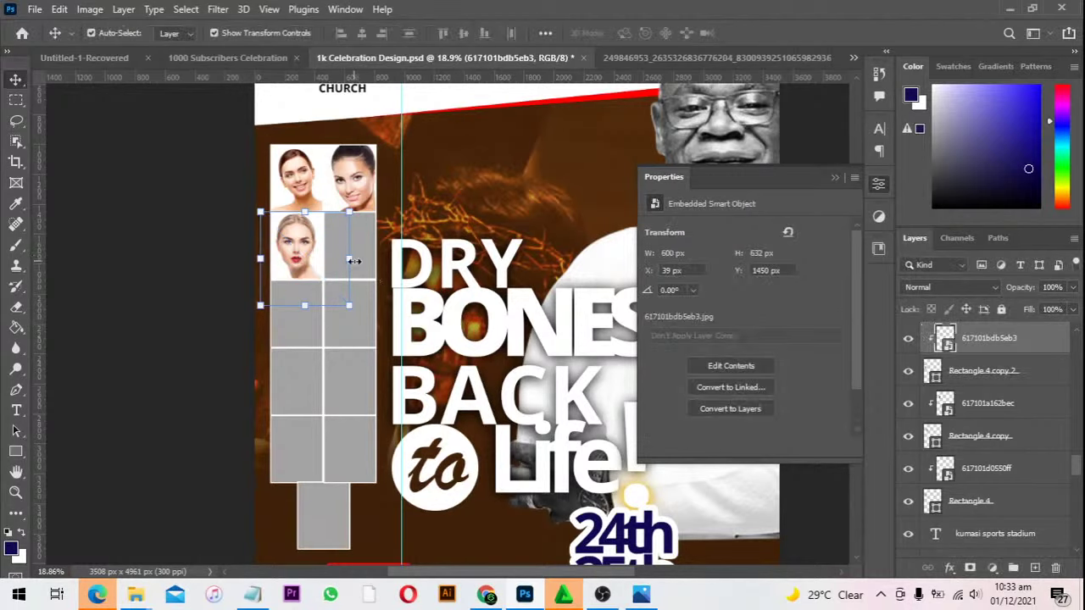
key("ctrl+t")
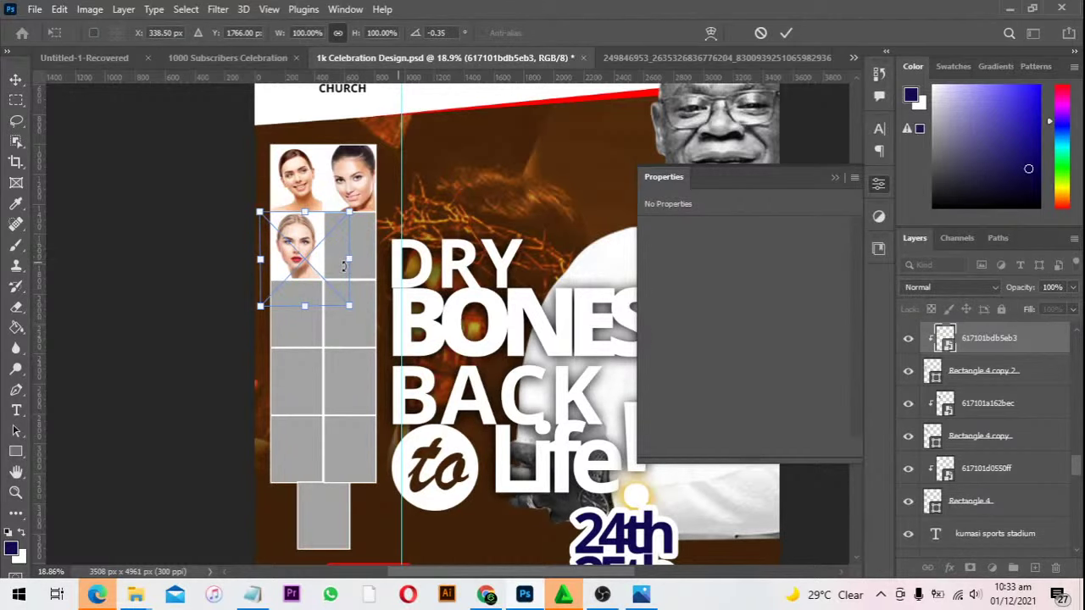
key("Return")
Fit portrait 617100da849dc into the second-row right cell and clip it there
key("alt+Tab")
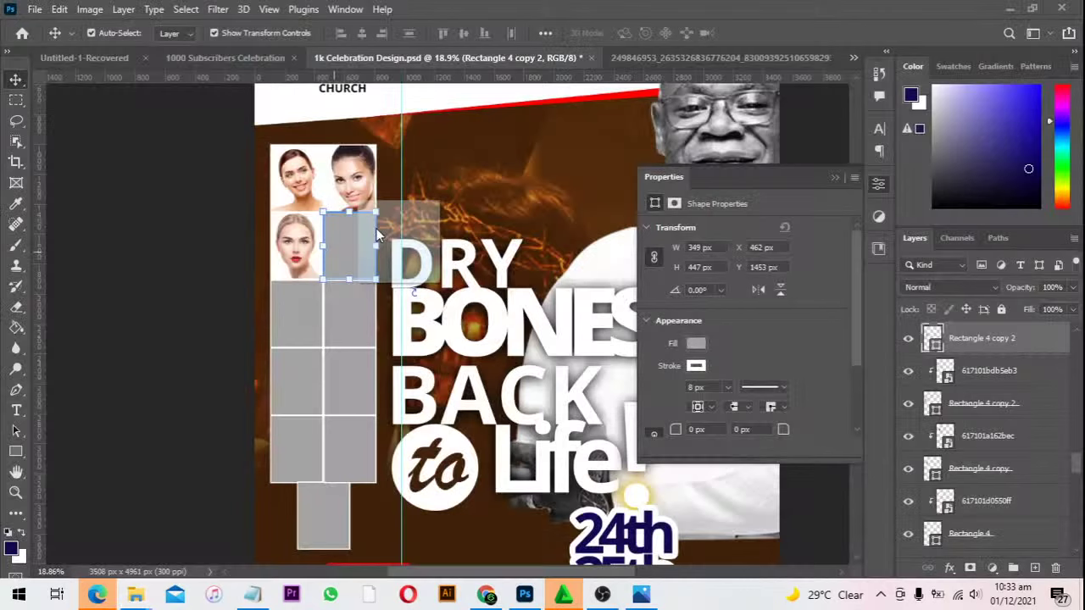
left_click_drag(436, 519, 376, 228)
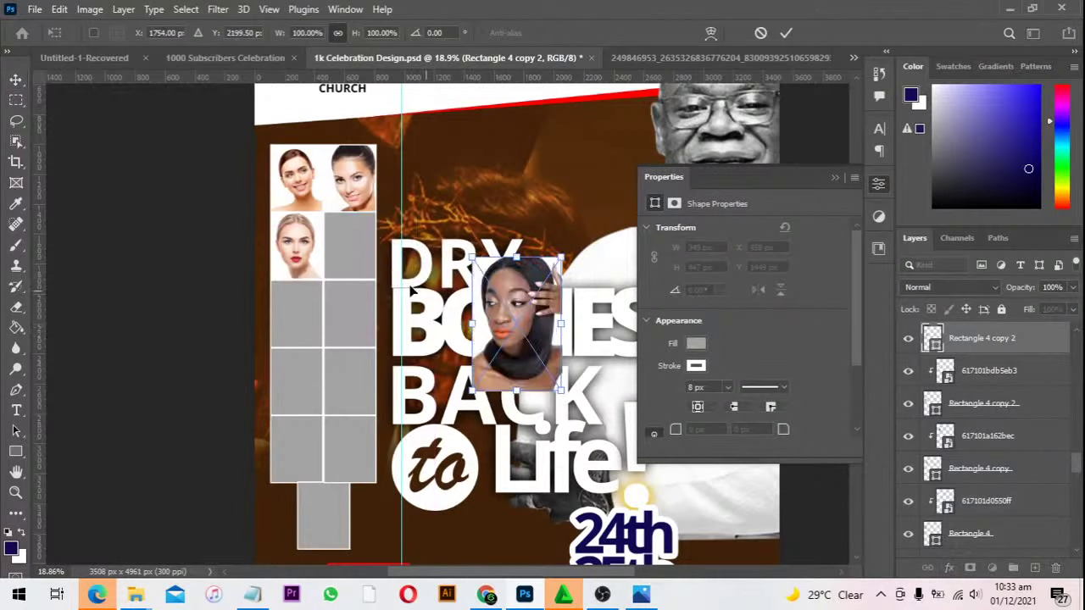
left_click_drag(472, 329, 355, 248)
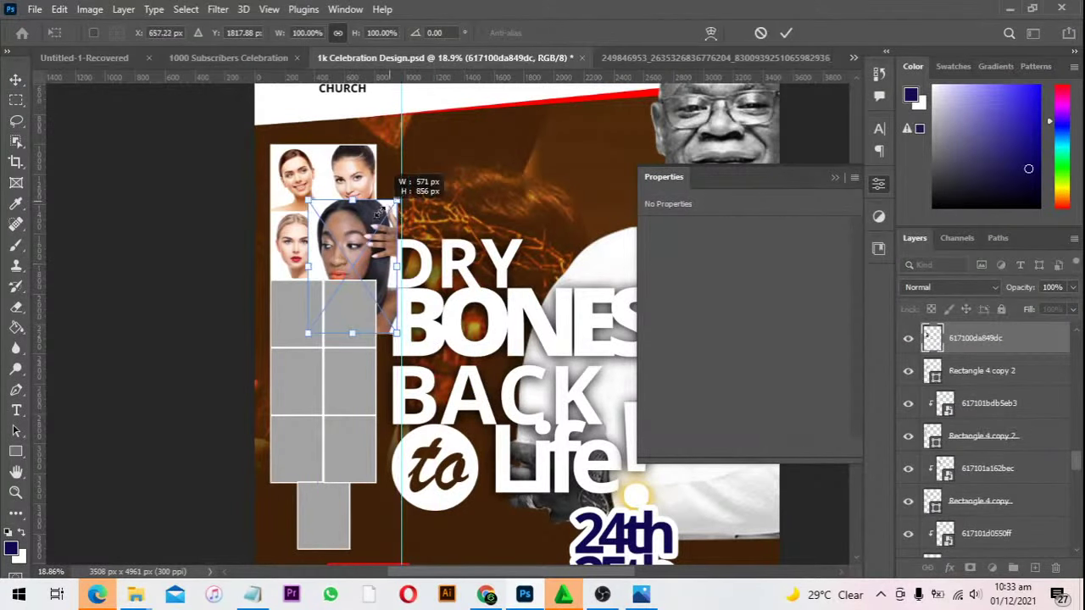
left_click_drag(396, 202, 383, 222)
key("Return")
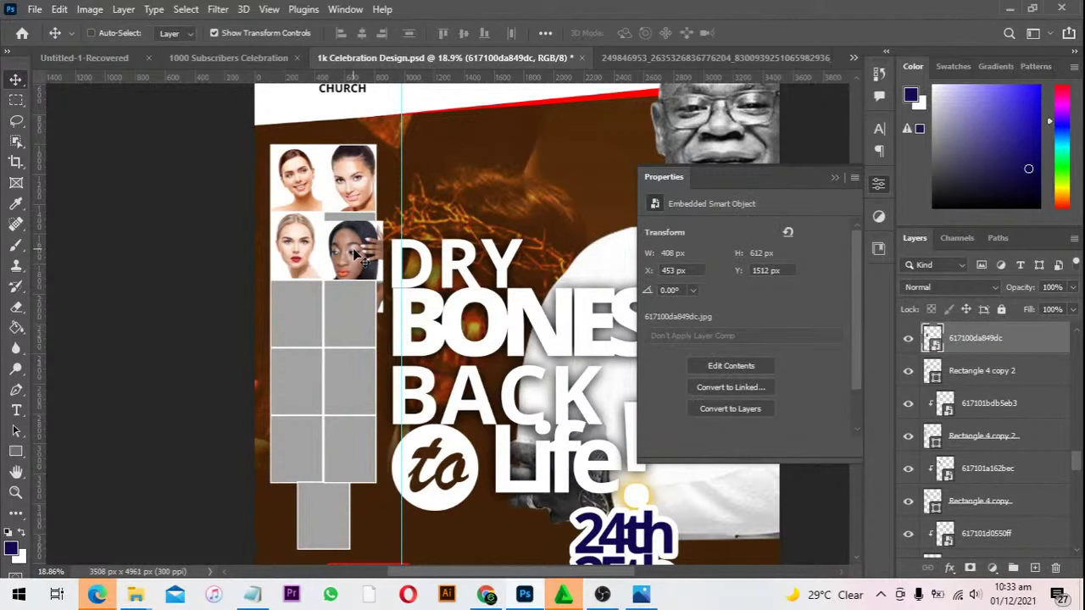
left_click_drag(356, 254, 354, 241)
key("ctrl+alt+g")
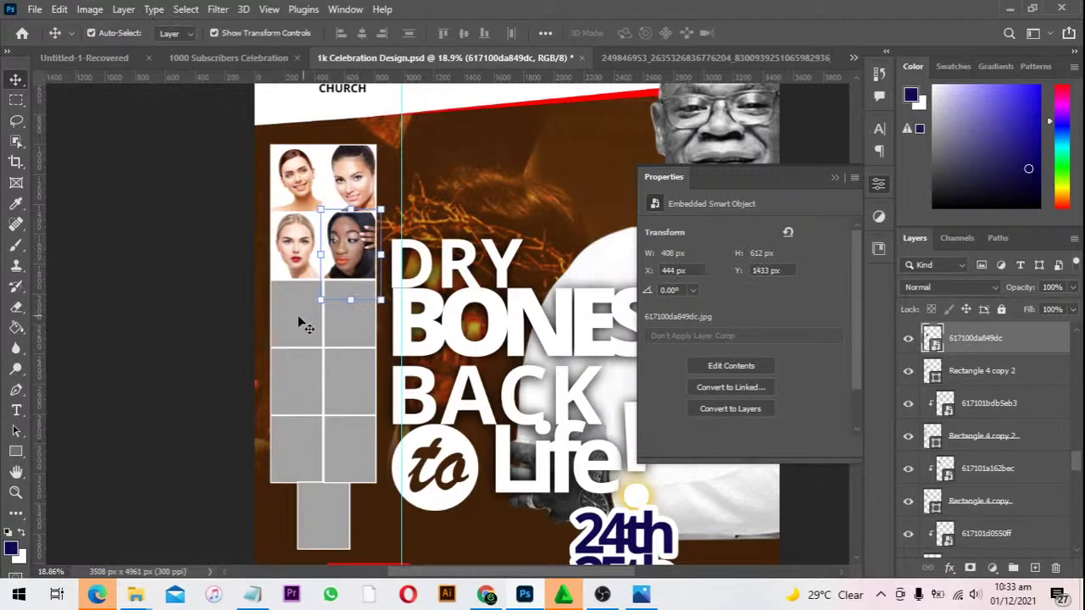
Place portrait 617100b54d59b in the third-row left cell, clipped and nudged up slightly
key("alt+Tab")
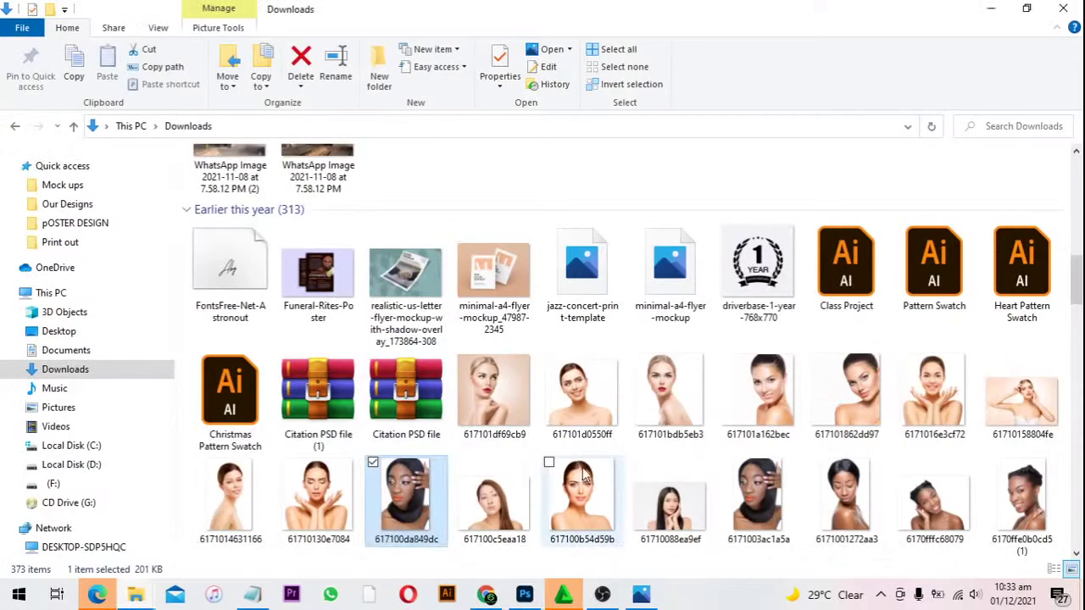
left_click(560, 508)
key("alt+Tab")
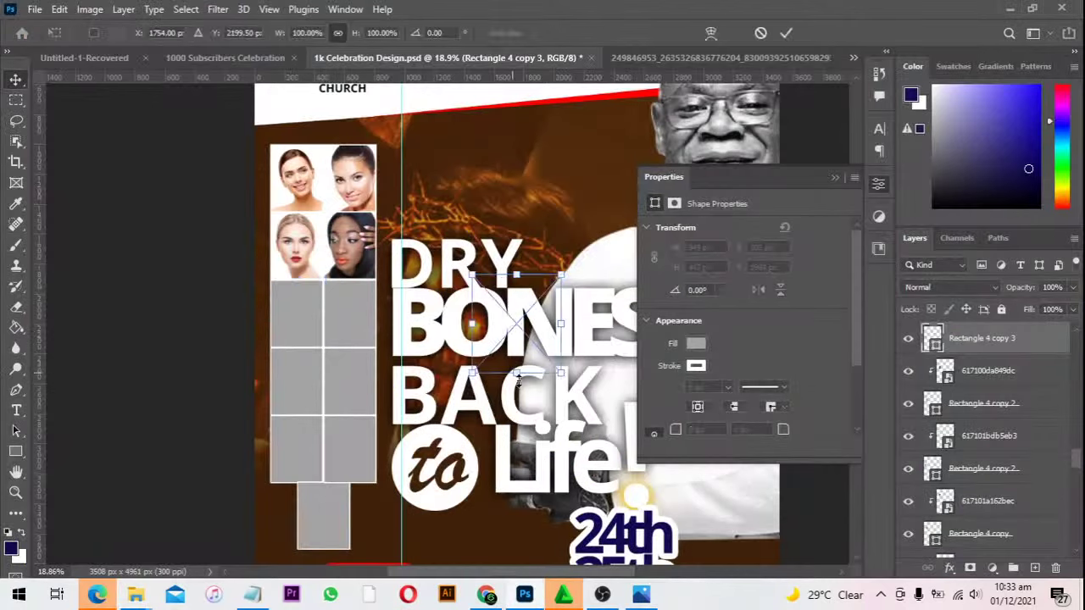
left_click_drag(526, 323, 310, 325)
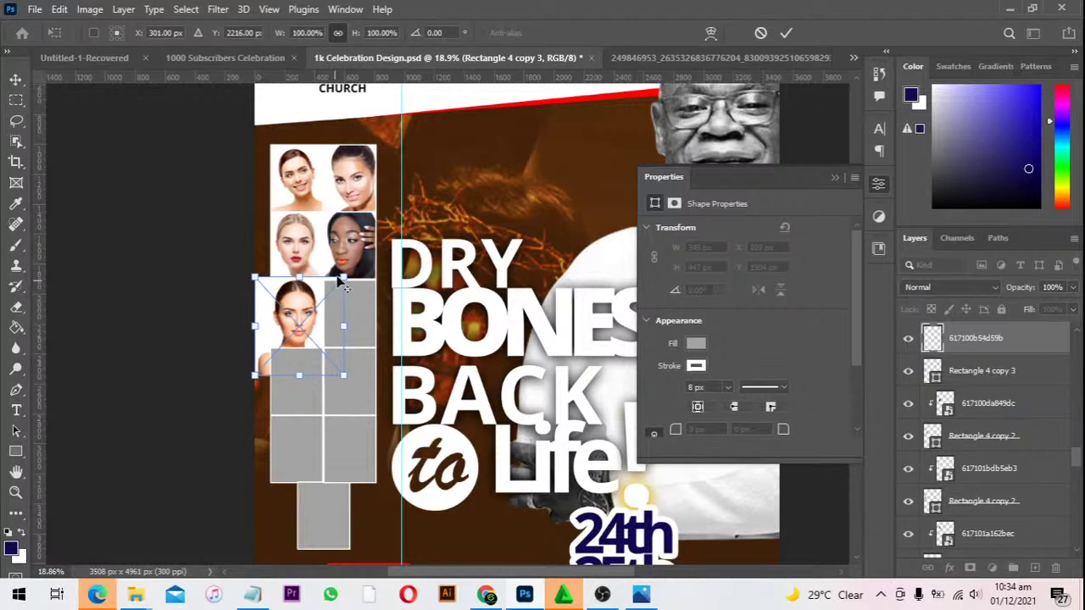
key("Return")
left_click_drag(299, 322, 298, 321)
left_click(981, 350, "alt")
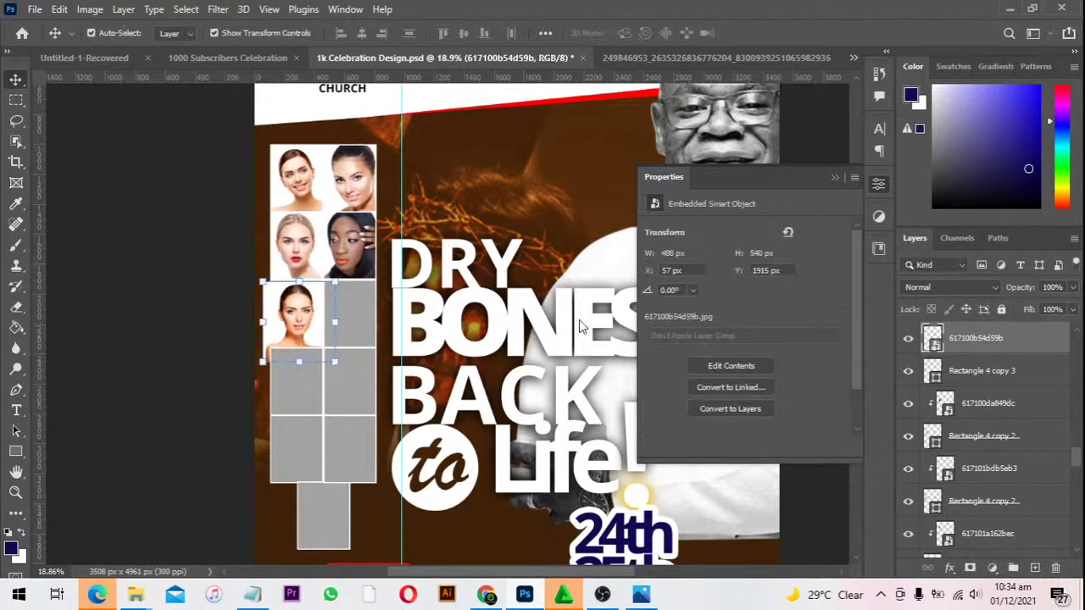
left_click(373, 324)
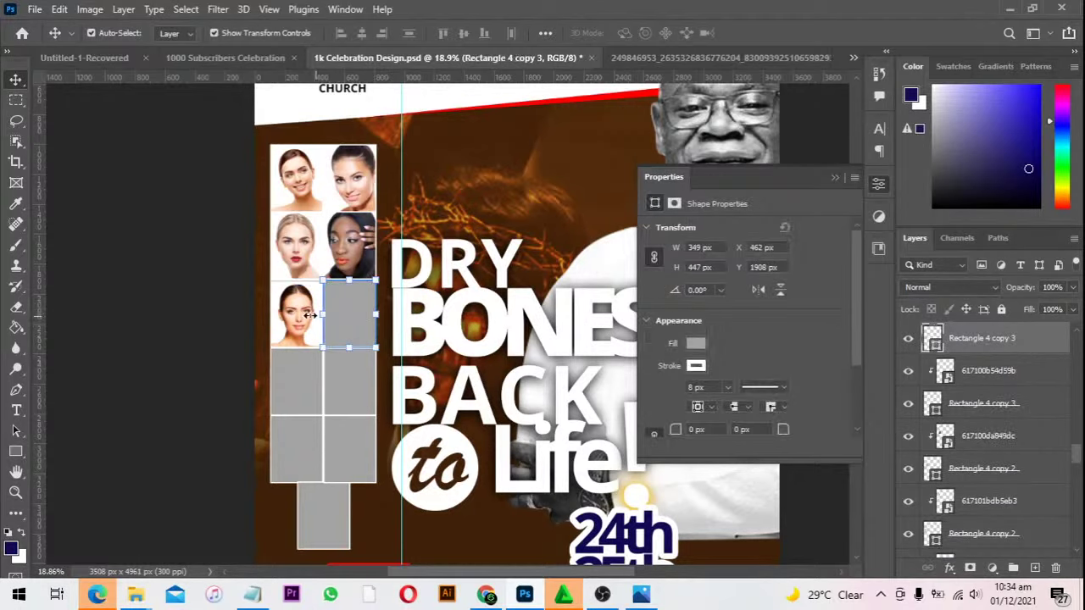
left_click(288, 325)
key("Up")
key("Up")
key("Up")
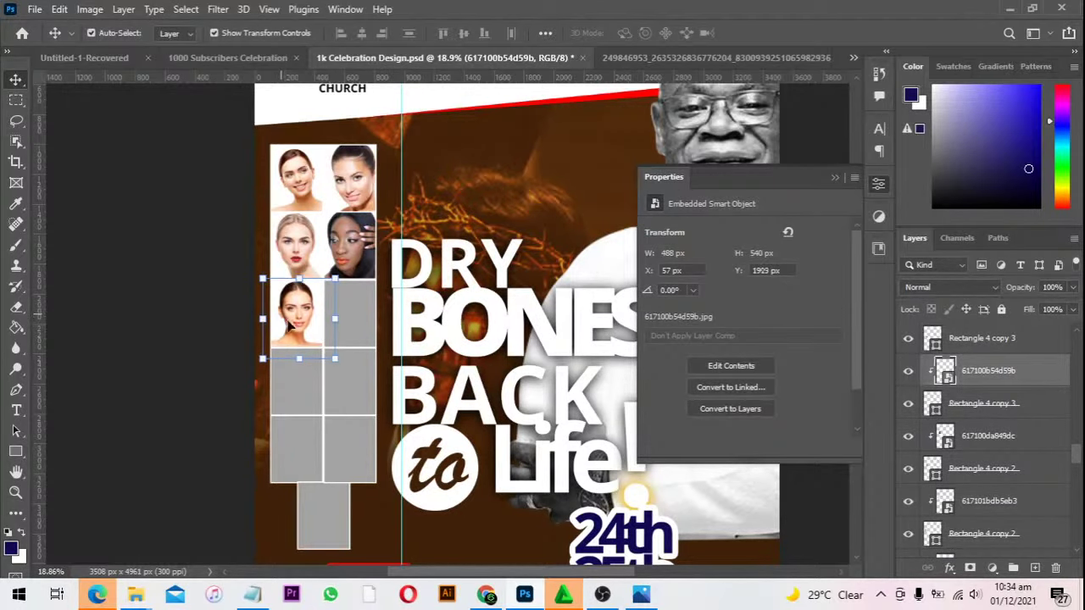
left_click(349, 331)
key("Tab")
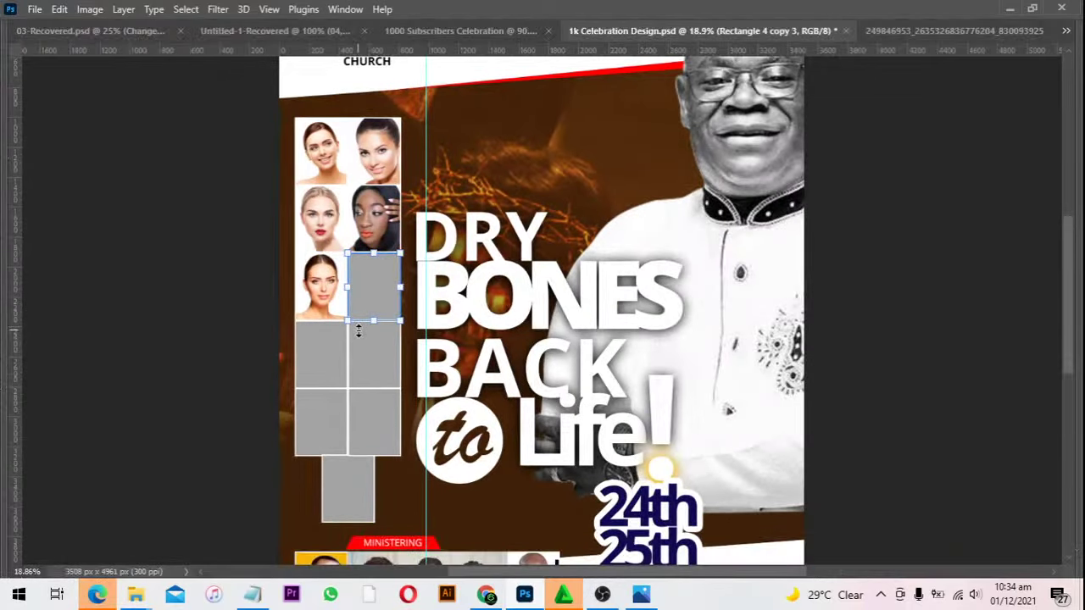
key("Tab")
key("Tab")
Bring in the next portrait and shrink it to fit the third-row right cell
key("super+Tab")
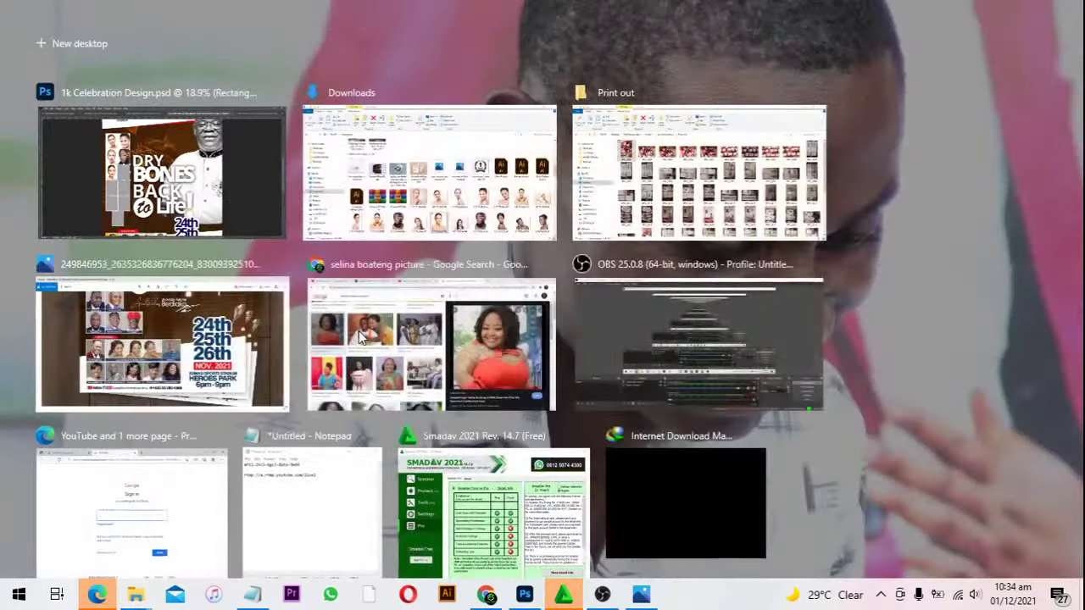
key("Right")
key("Return")
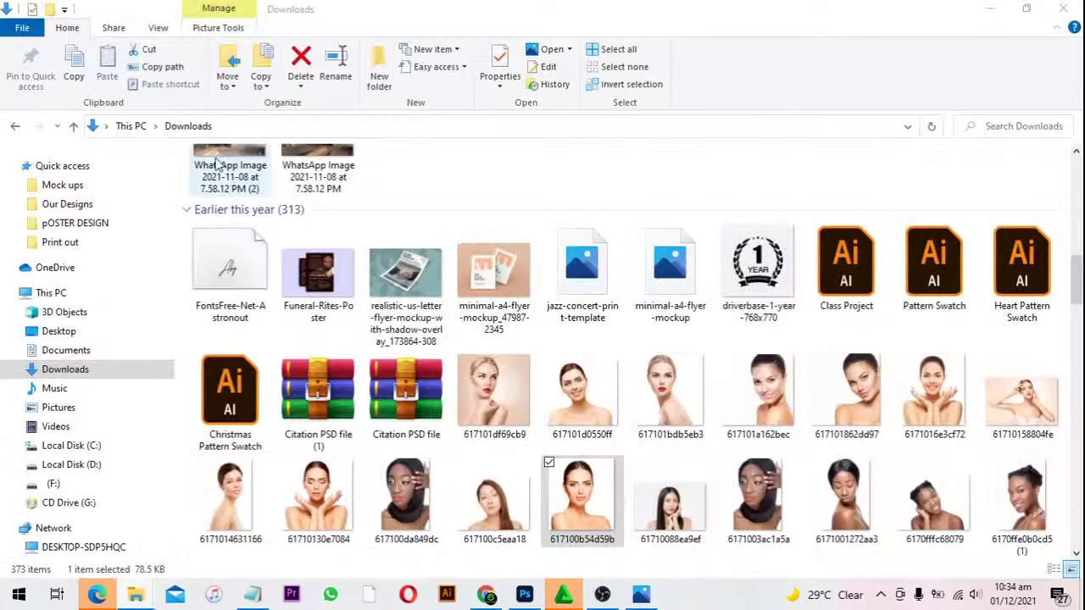
key("alt+Tab")
key("alt+Tab")
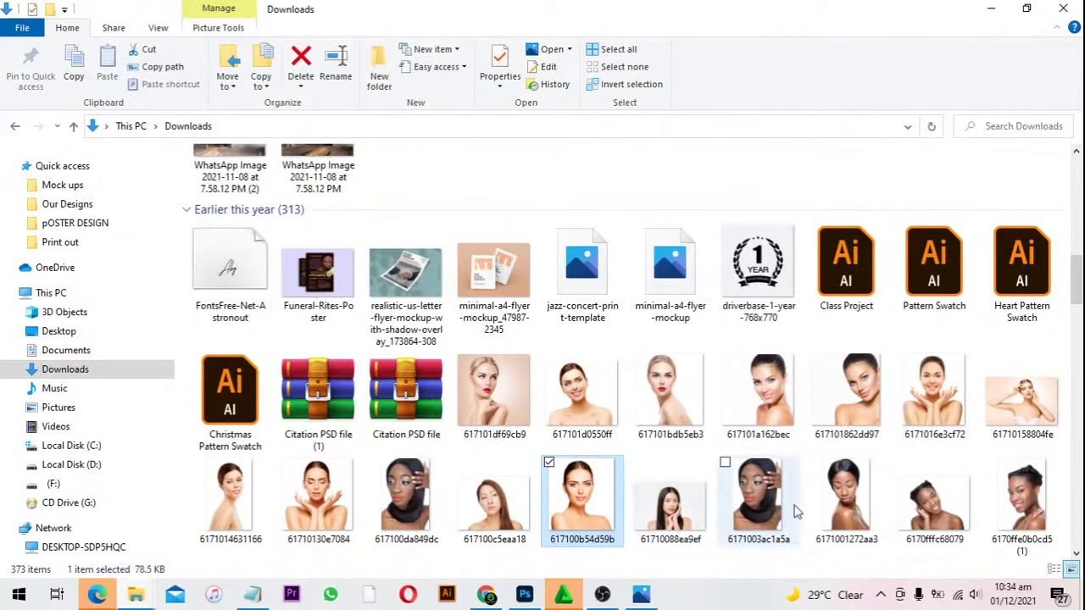
left_click(797, 512)
key("alt+Tab")
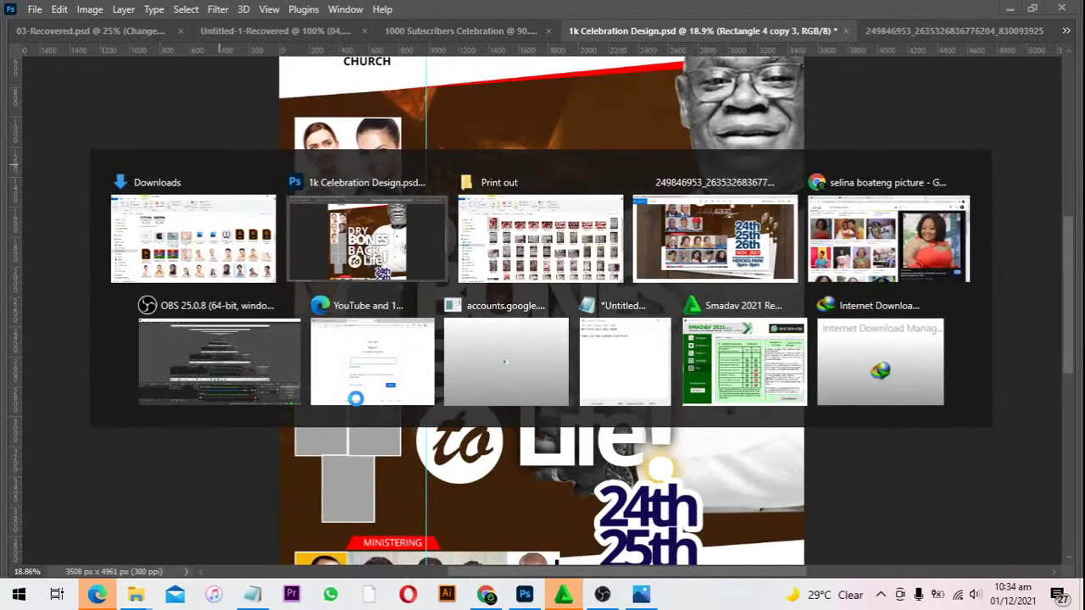
left_click_drag(355, 399, 473, 276)
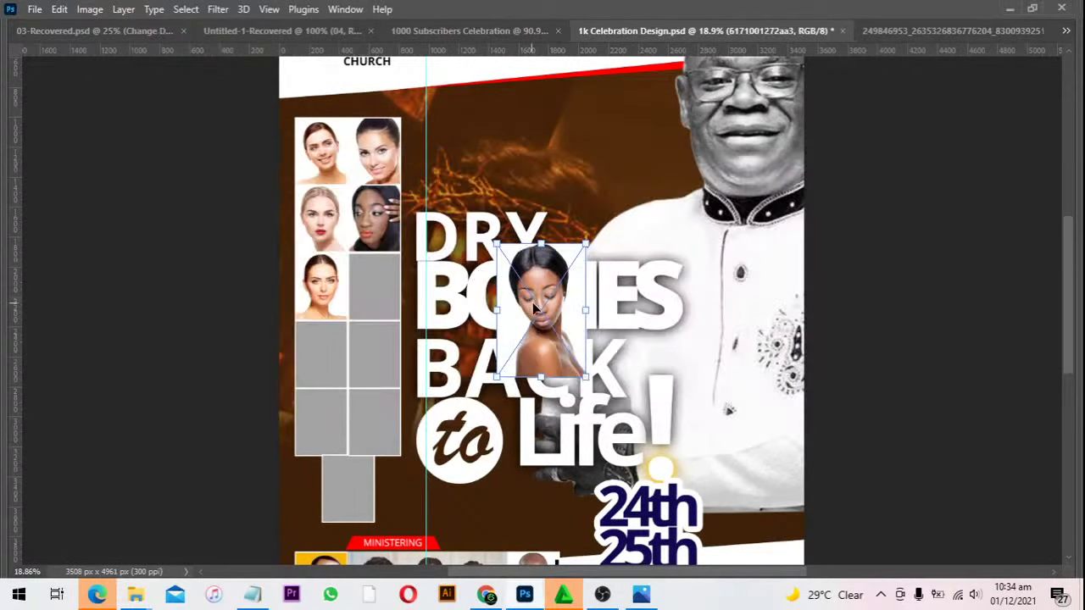
left_click_drag(534, 310, 392, 306)
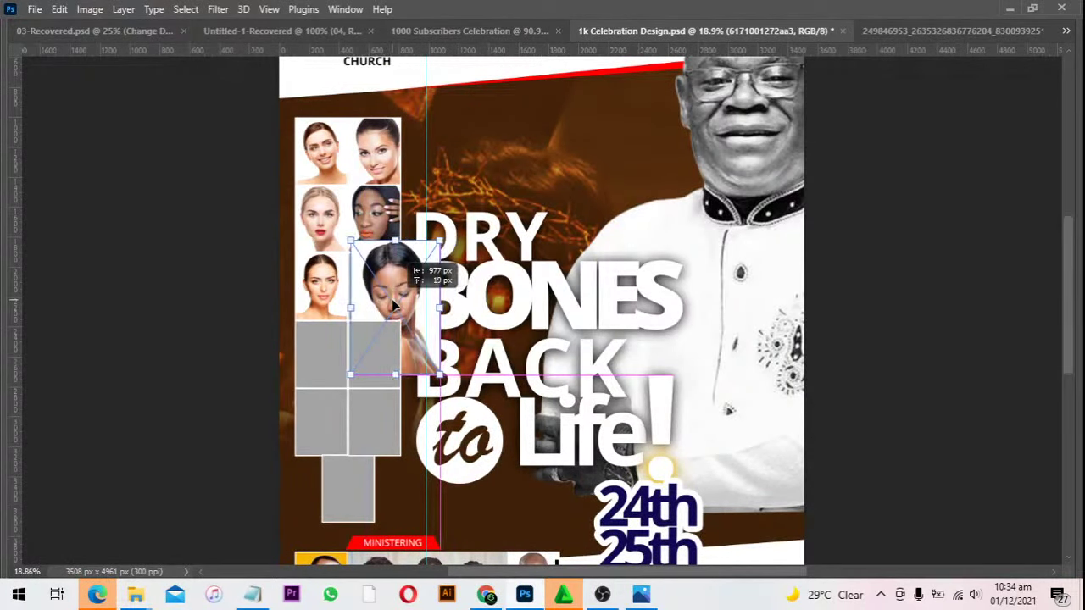
left_click_drag(439, 241, 410, 268)
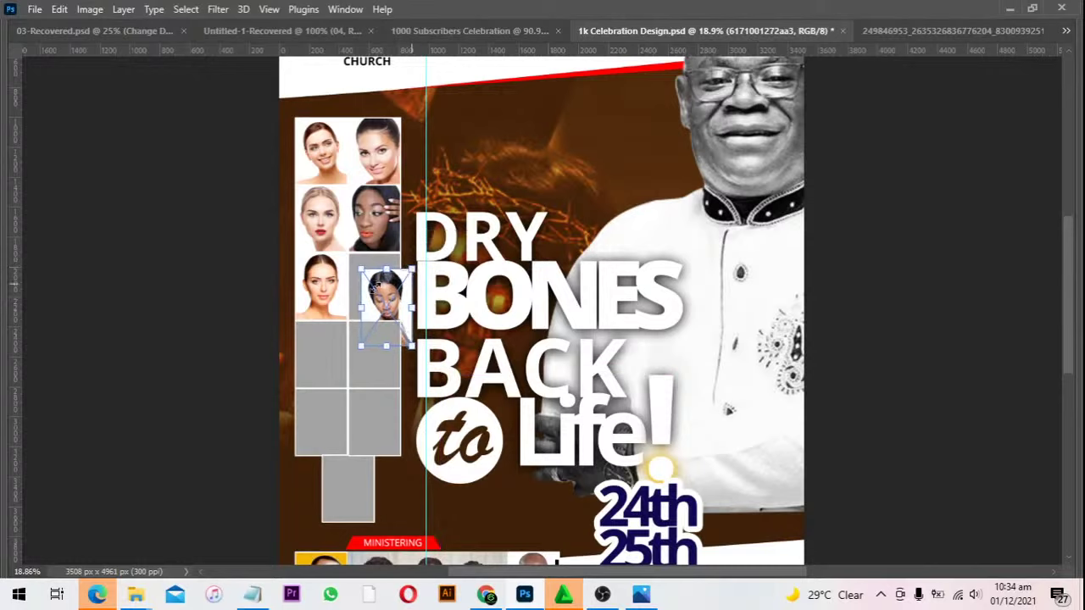
left_click_drag(374, 284, 363, 266)
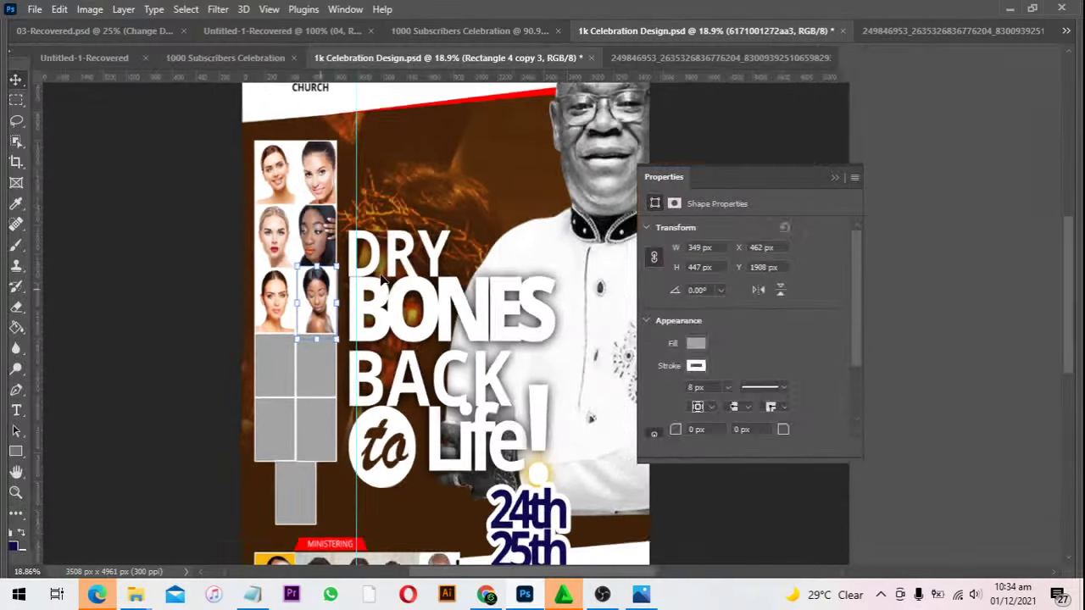
key("Tab")
key("Tab")
key("Tab")
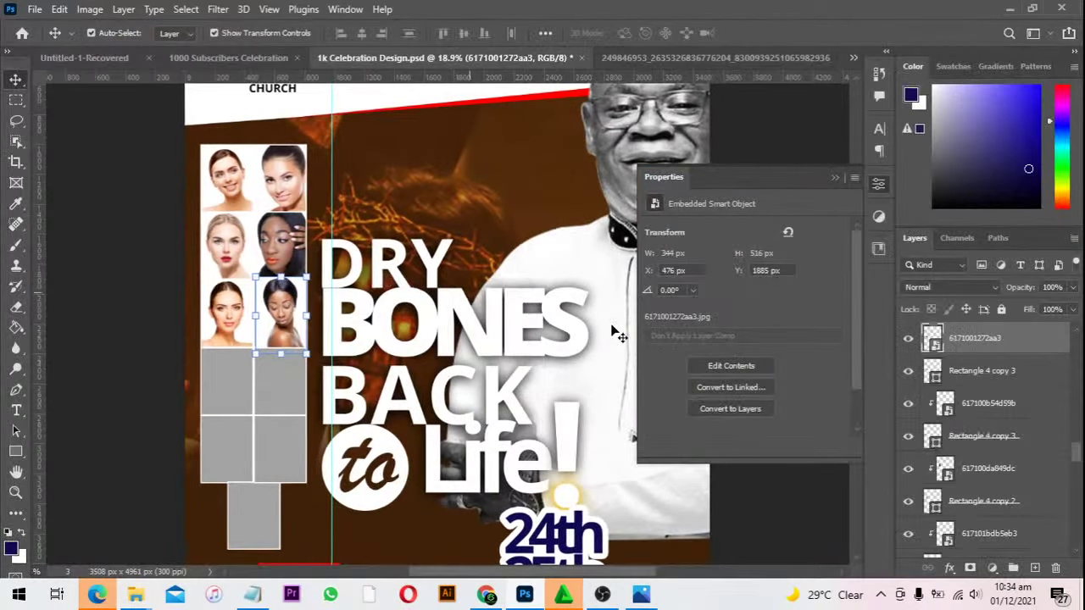
left_click_drag(1048, 358, 969, 351)
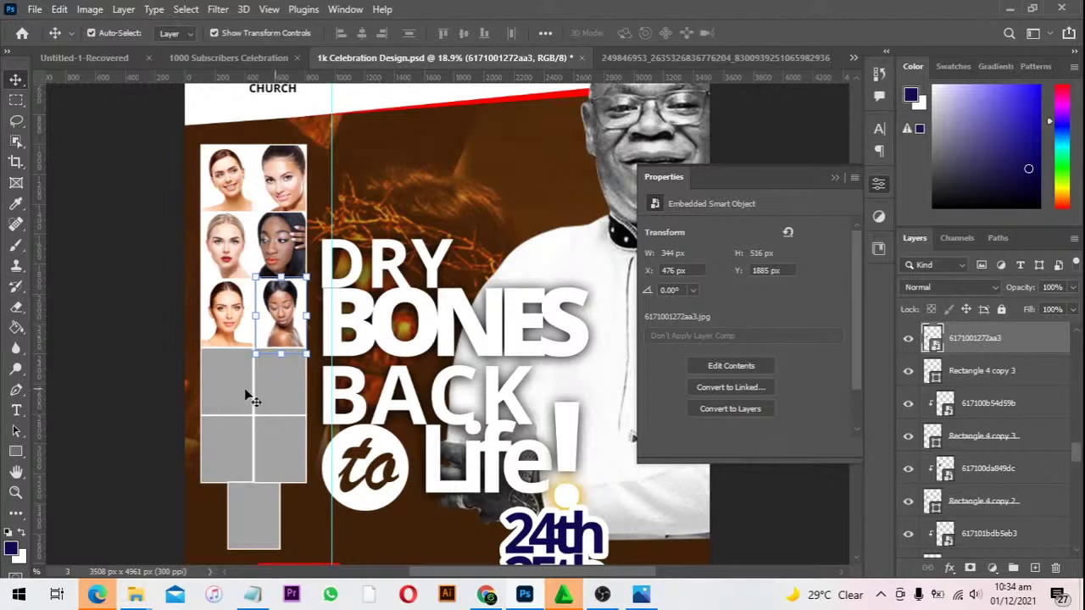
left_click(233, 394)
key("alt+Tab")
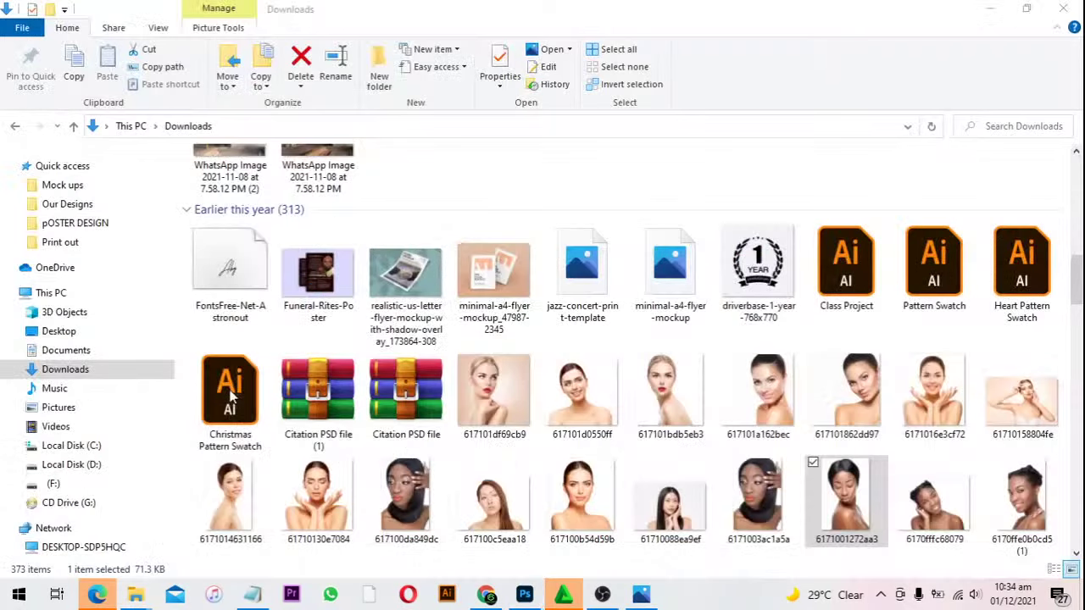
Fit a portrait onto the fourth-row left cell and clip it in
scroll(234, 394, "down", 3)
mouse_move(1017, 246)
left_mouse_down()
mouse_move(284, 326)
mouse_move(449, 301)
mouse_move(263, 356)
left_mouse_up()
key("alt+Tab")
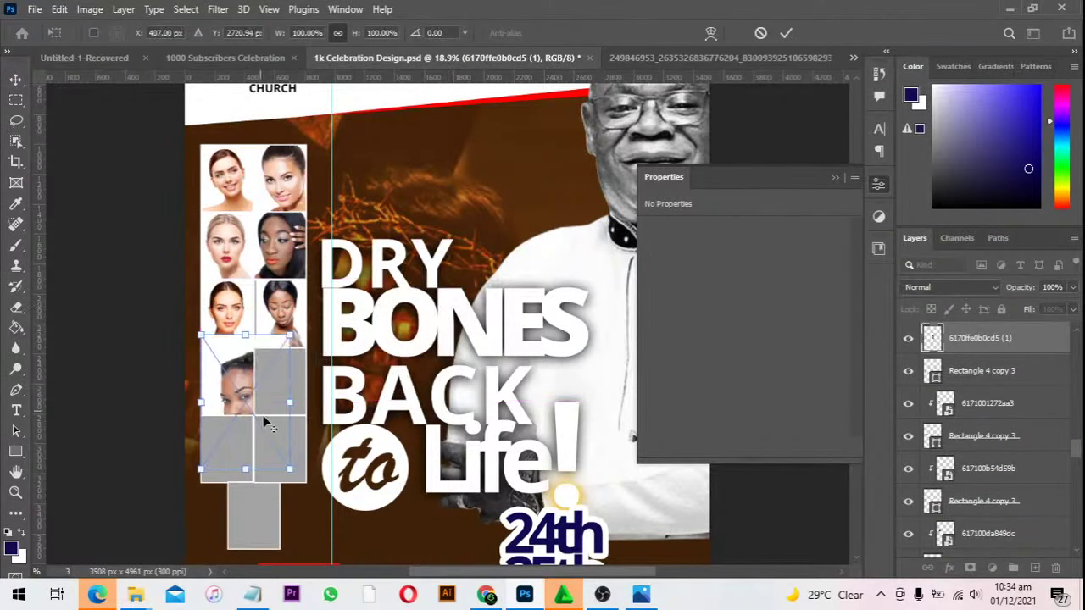
mouse_move(266, 424)
left_mouse_down()
mouse_move(290, 473)
mouse_move(256, 418)
left_mouse_up()
key("Return")
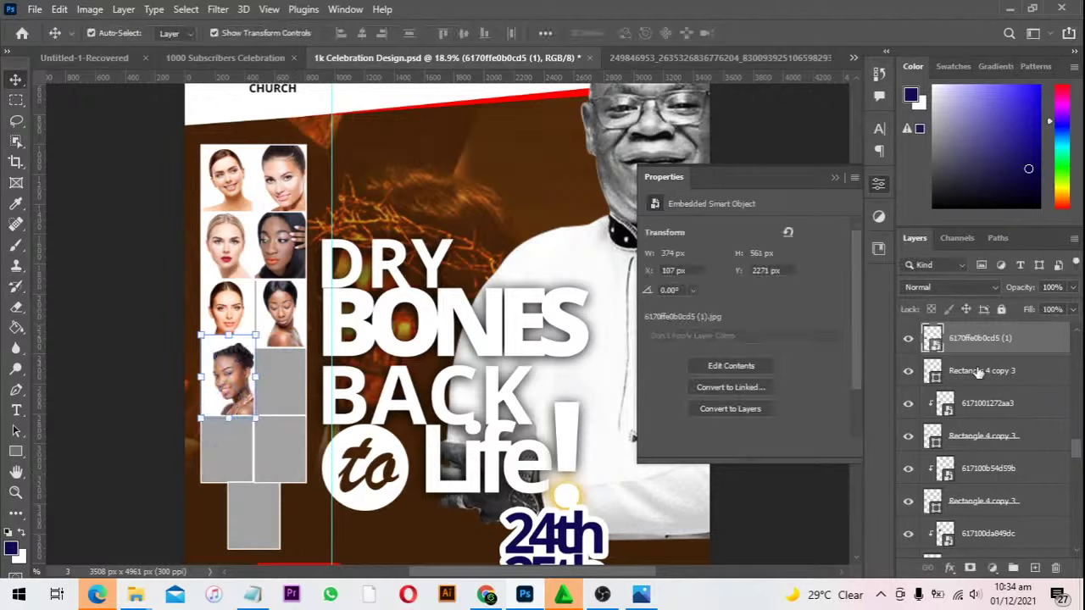
left_click(956, 353, "alt")
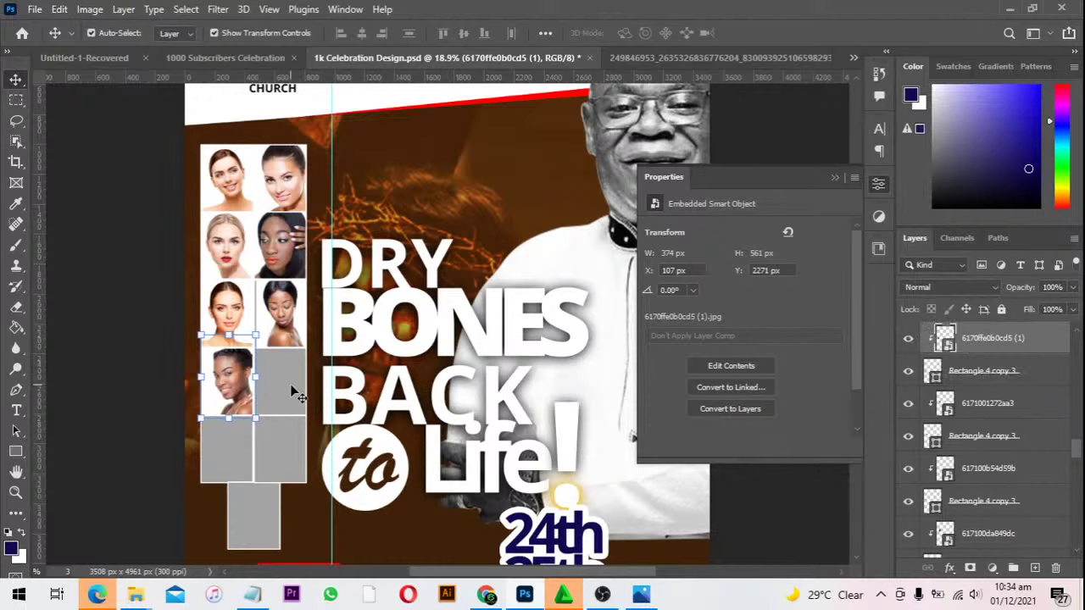
Place another portrait, scaled to fit, into the fourth-row right cell
key("alt+Tab")
left_click_drag(496, 339, 236, 377)
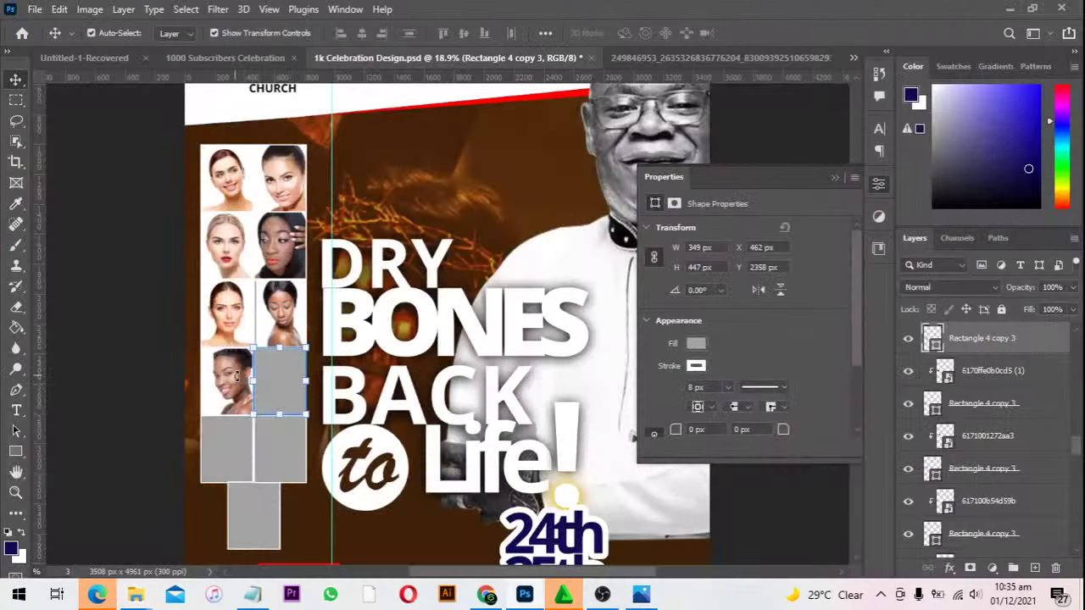
left_click_drag(434, 317, 272, 377)
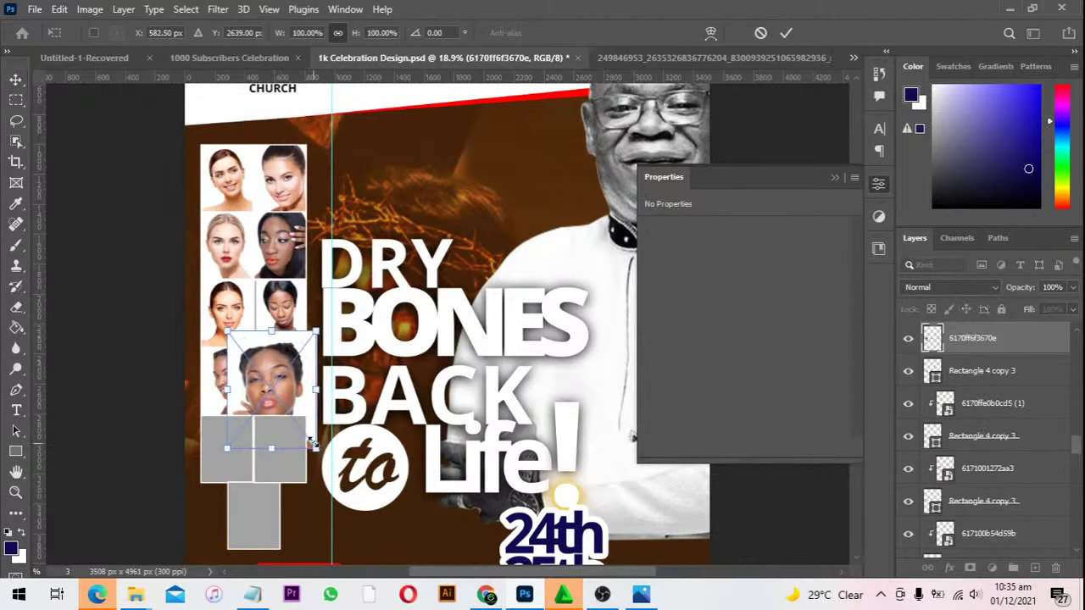
left_click_drag(320, 448, 292, 413)
key("Return")
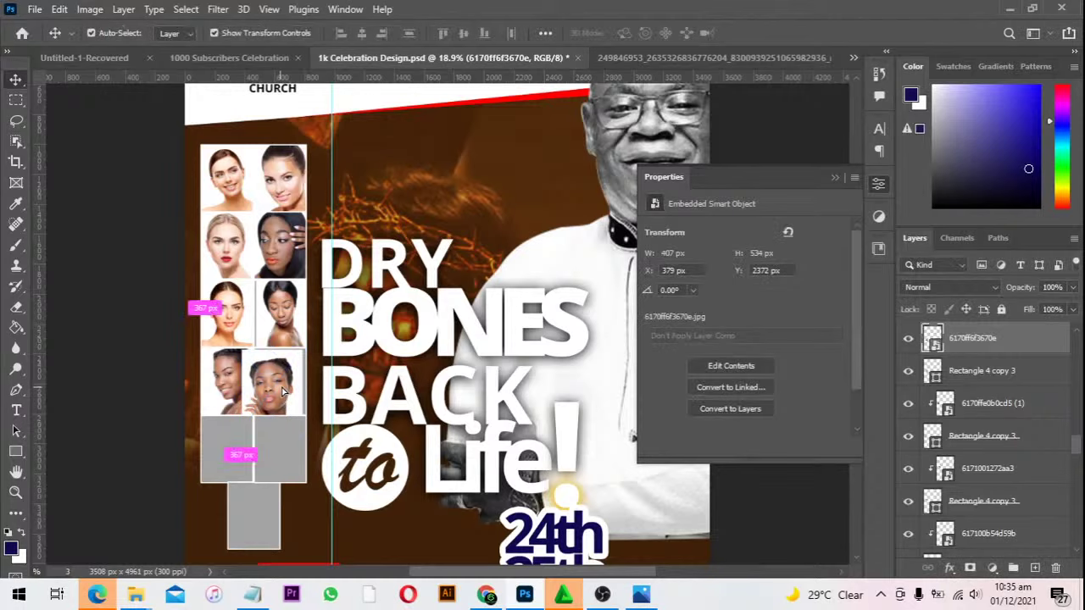
left_click_drag(283, 392, 295, 382)
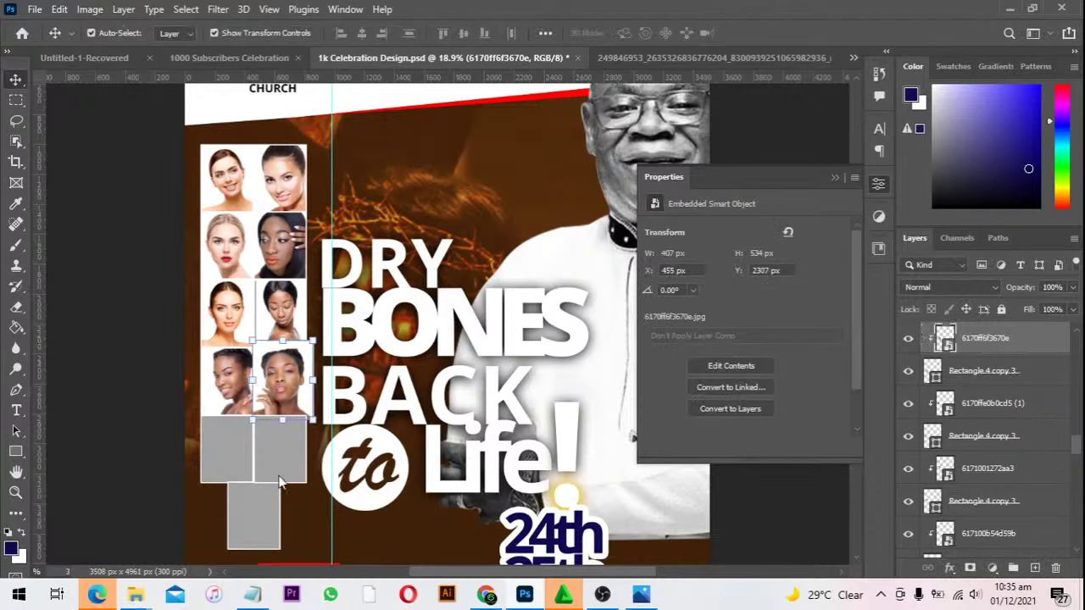
left_click(229, 472)
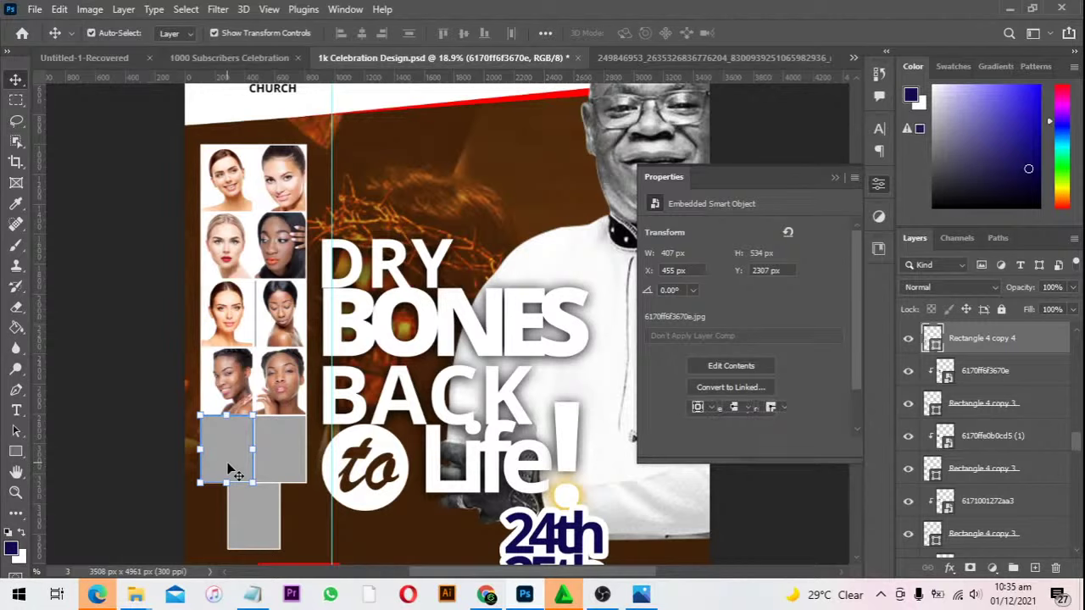
Add portrait 6170ffe0b0cd5 (1) over the empty cell below, scaled to 407 × 611 px
key("alt+Tab")
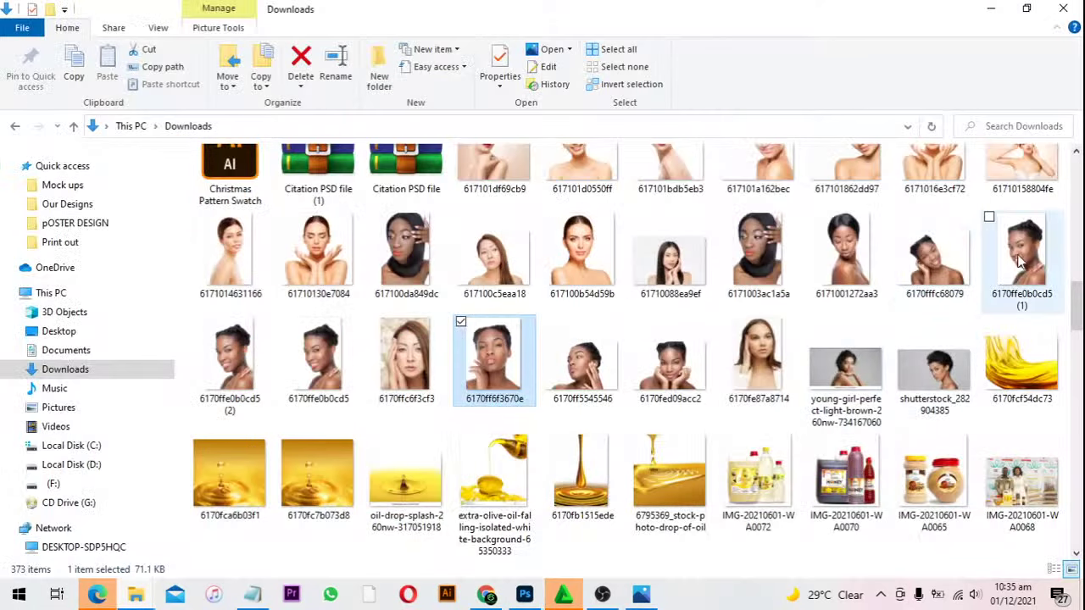
left_click(1023, 259)
left_click_drag(429, 403, 274, 424)
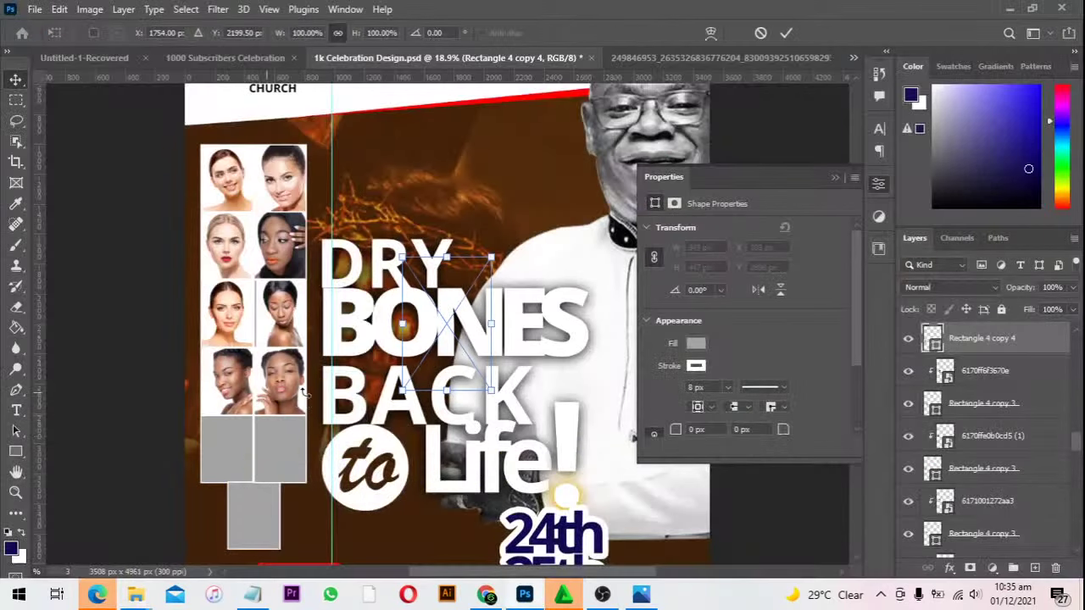
scroll(397, 291, "down", 1)
left_click_drag(447, 280, 212, 411)
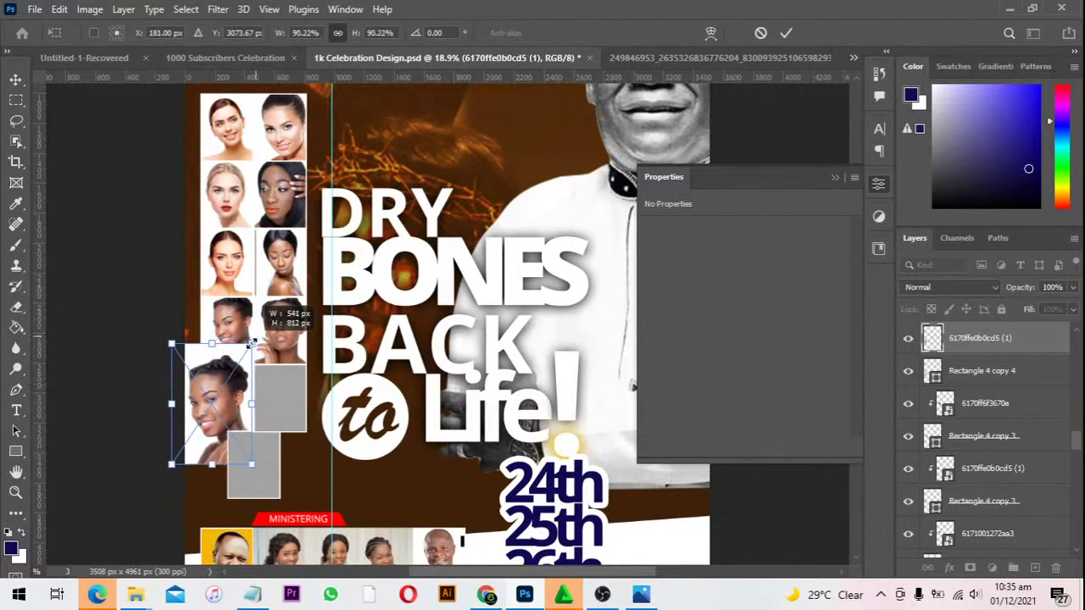
left_click_drag(255, 337, 238, 382)
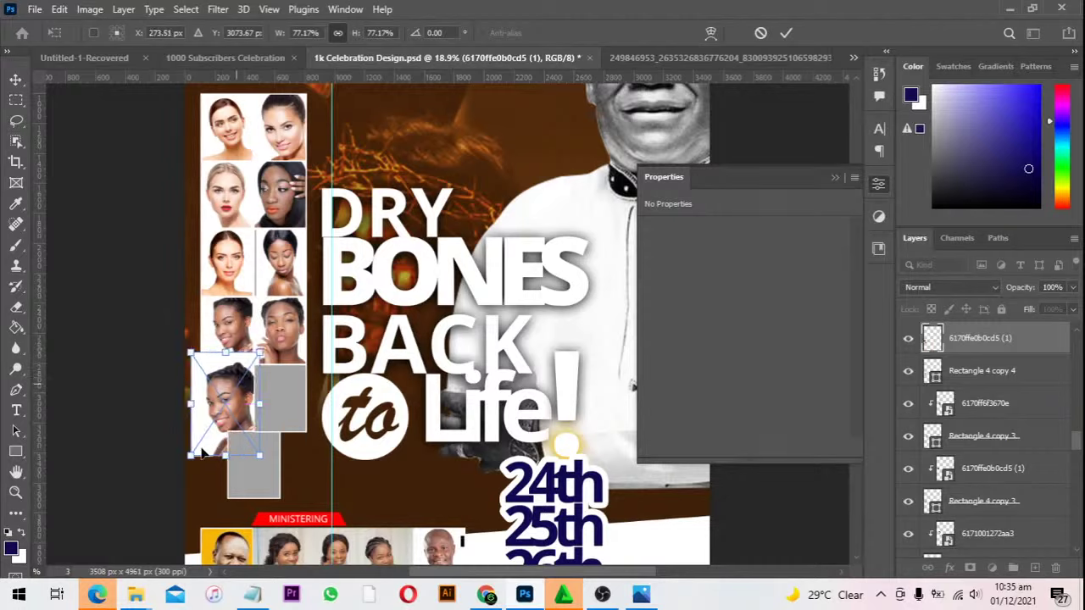
left_click_drag(202, 453, 201, 438)
key("Return")
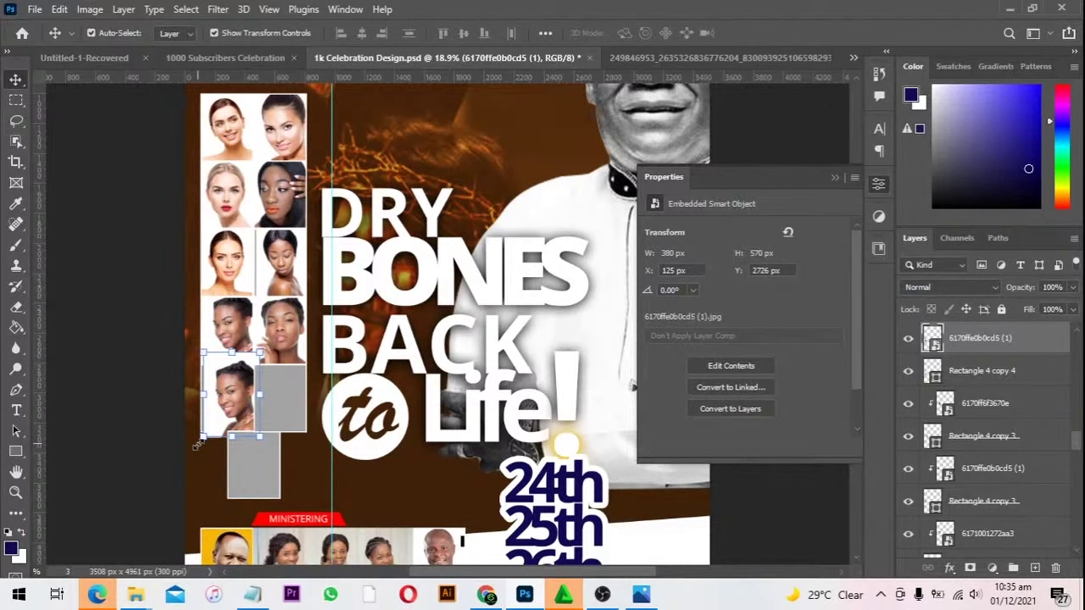
key("ctrl+z")
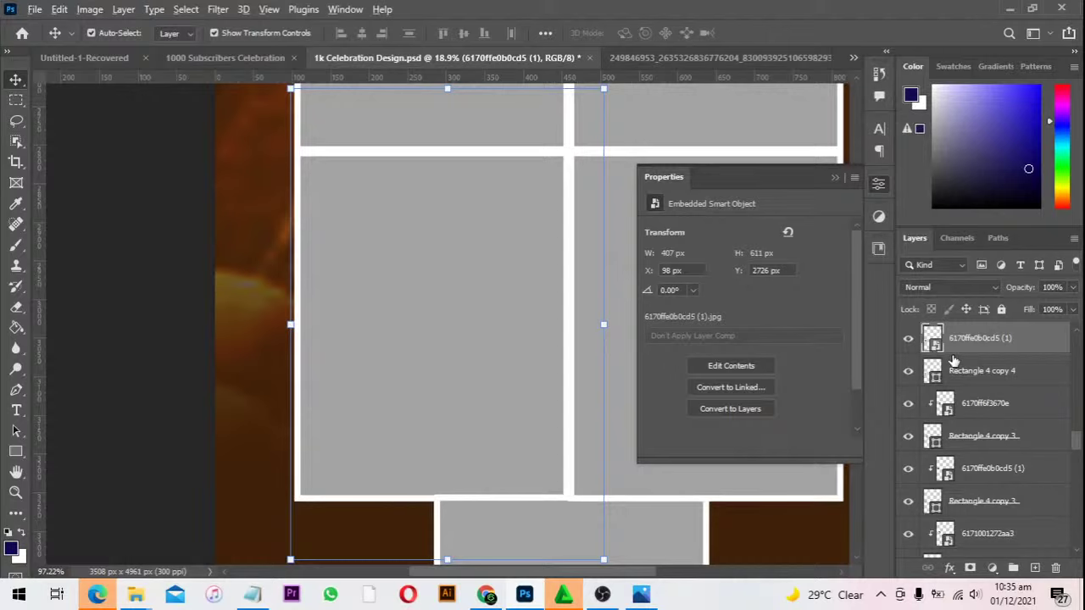
Clip the new portrait inside its grey cell and select the empty cell beside it
left_click(941, 354, "alt")
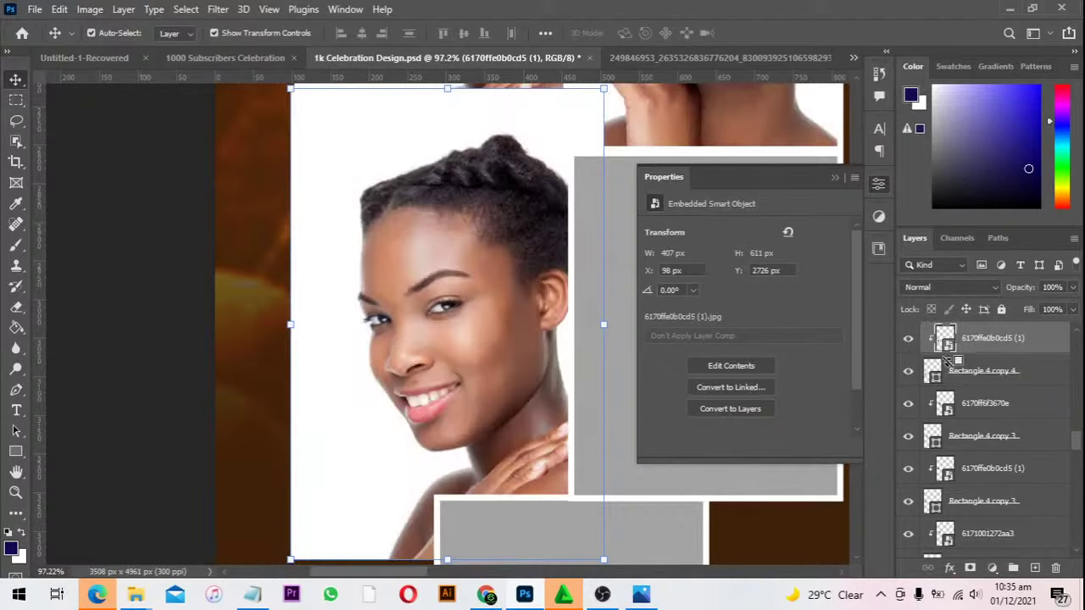
scroll(548, 319, "down", 1, "alt")
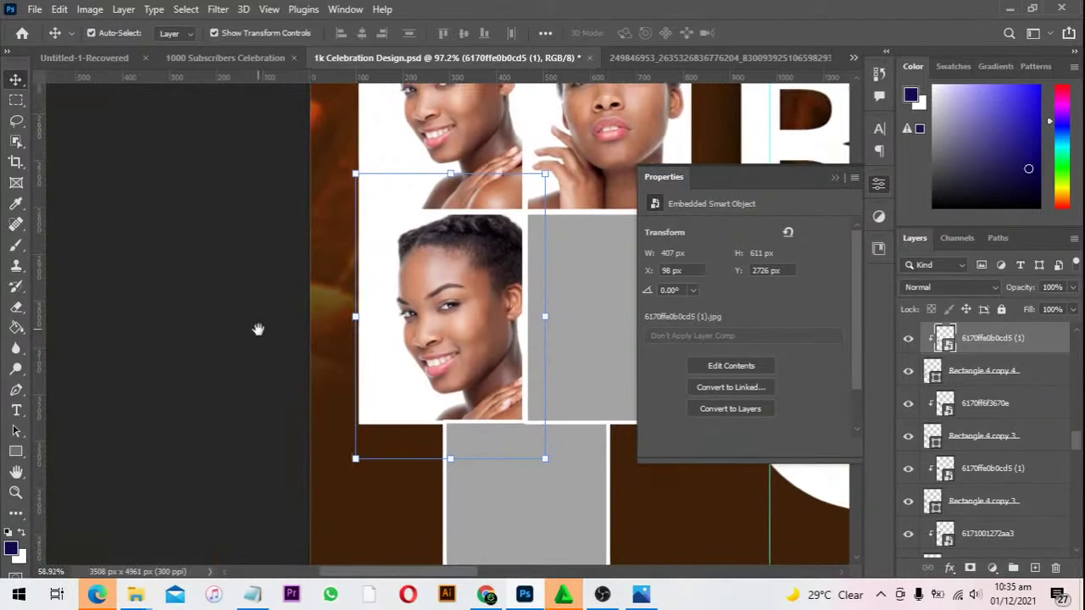
scroll(258, 329, "down", 1, "alt")
left_click(432, 327)
left_click(386, 320)
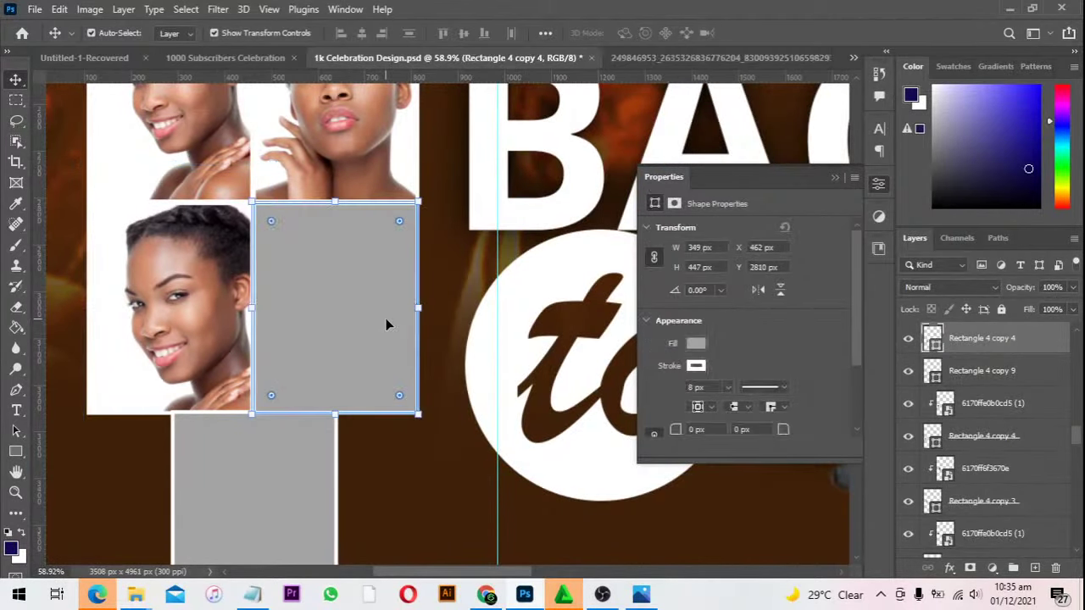
Fit the next portrait over the right cell and clip it inside
key("alt+Tab")
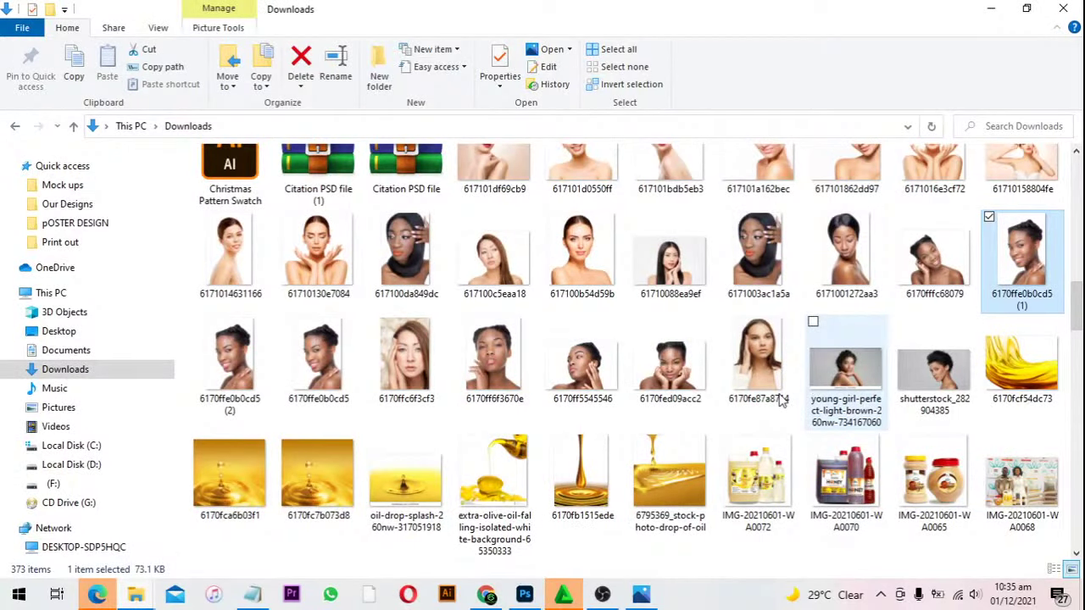
left_click(491, 356)
key("alt+Tab")
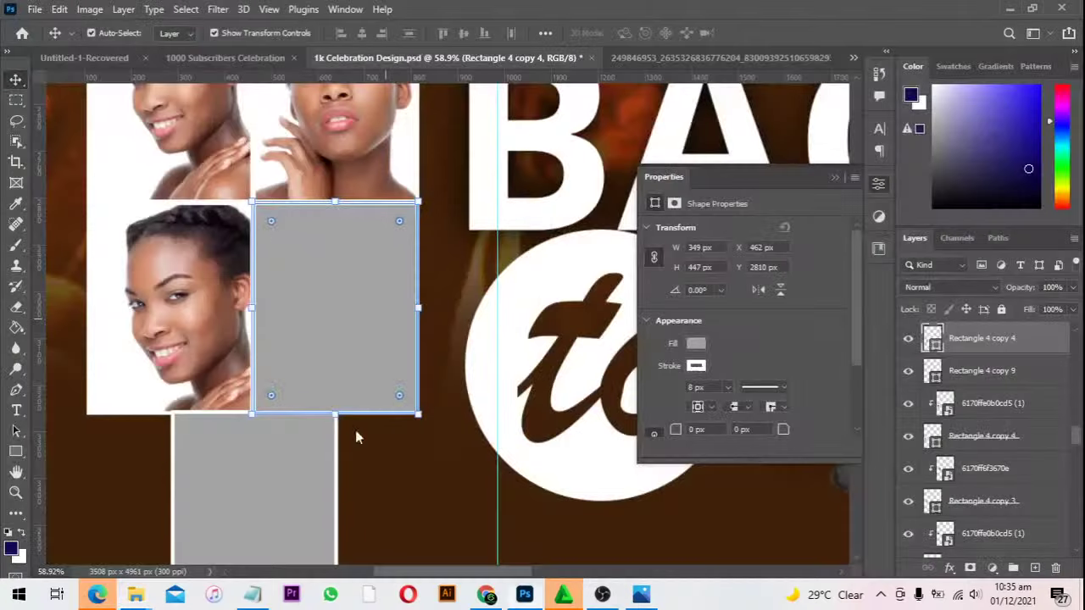
left_click_drag(348, 392, 370, 384)
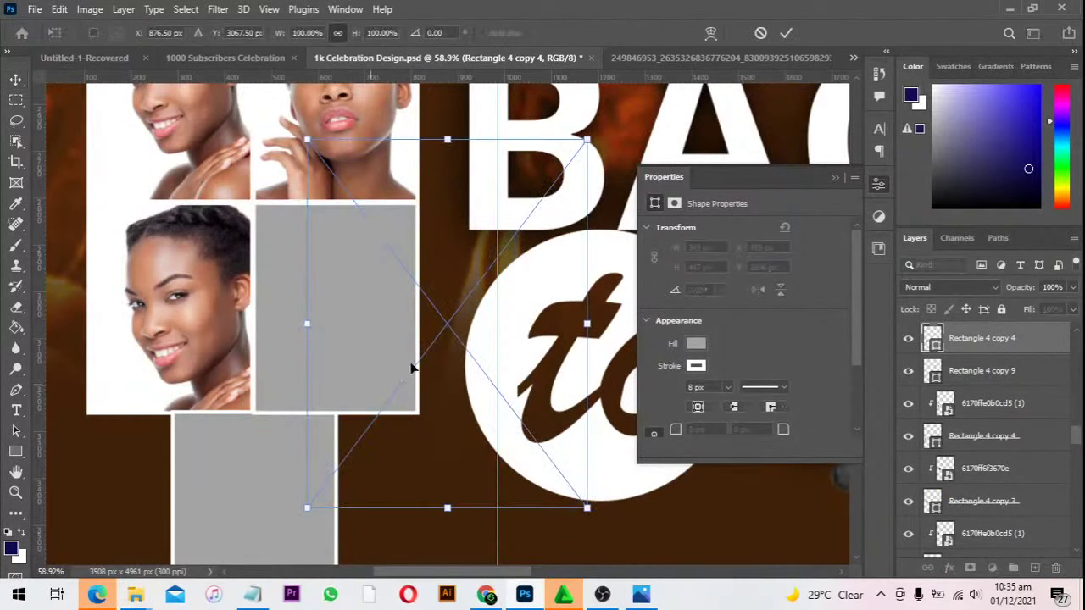
left_click_drag(490, 298, 363, 307)
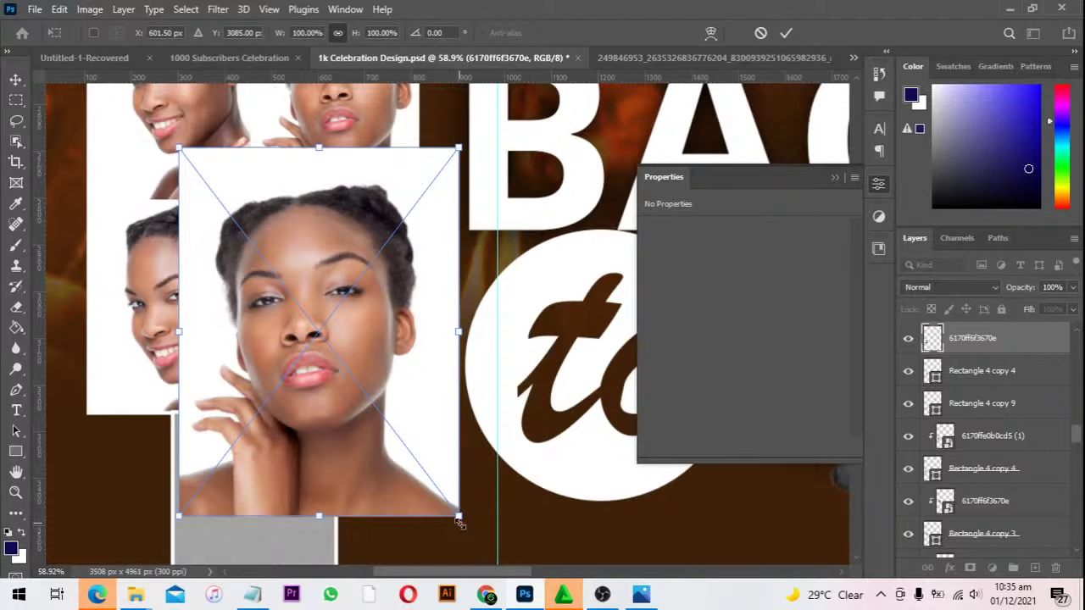
left_click_drag(458, 521, 380, 343)
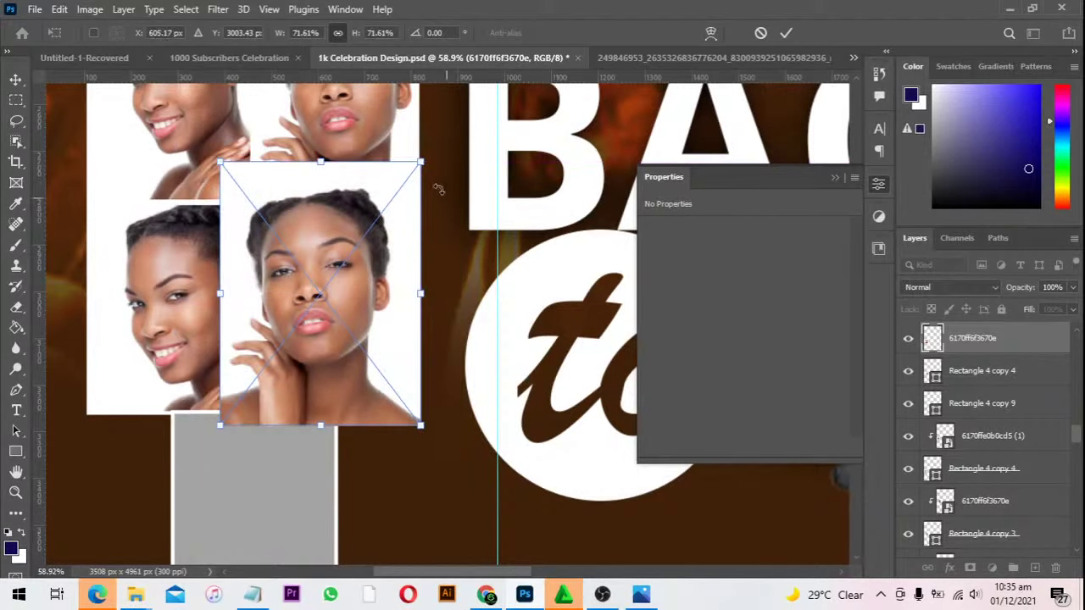
key("Return")
left_click_drag(356, 294, 370, 310)
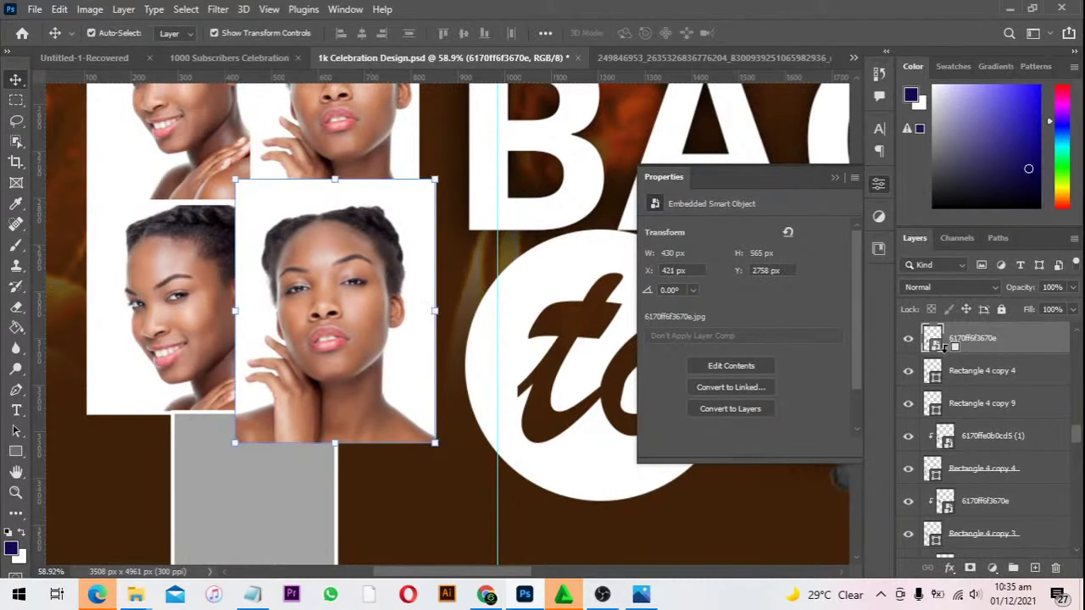
left_click(947, 348, "alt")
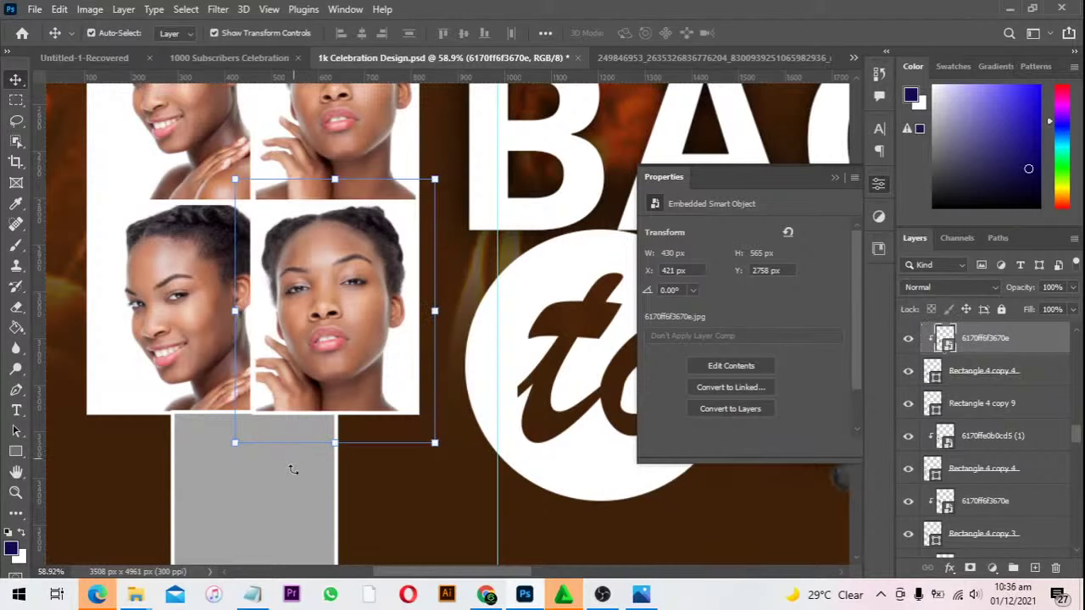
Clip portrait 6170ffc6f3cf3 into the bottom cell at 365 × 537 px, then fit the flyer in view
key("alt+Tab")
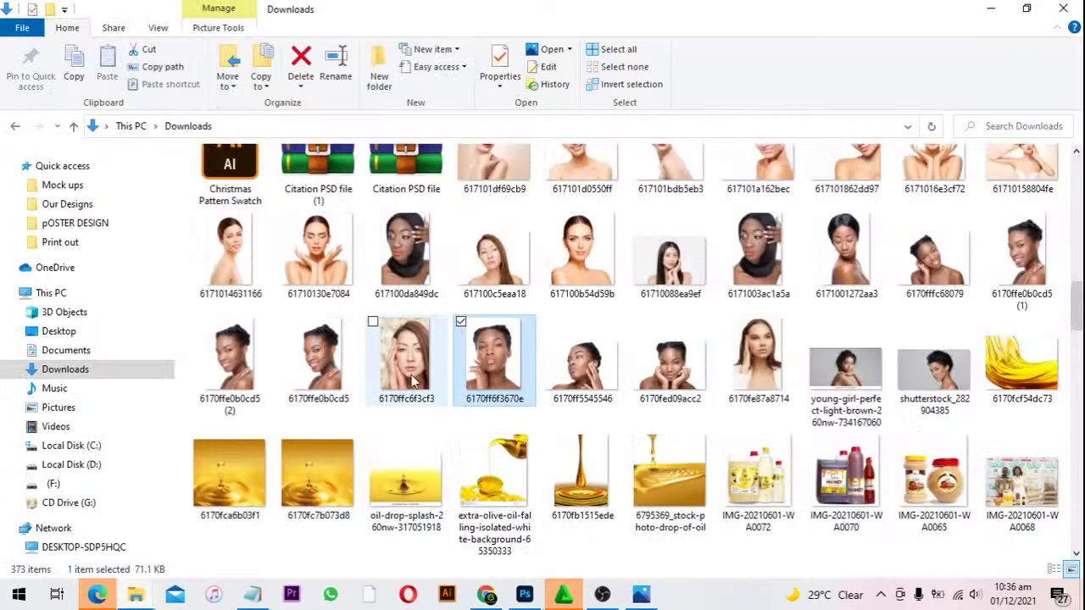
mouse_move(369, 415)
left_mouse_down()
mouse_move(484, 466)
mouse_move(340, 389)
left_mouse_up()
key("super+Tab")
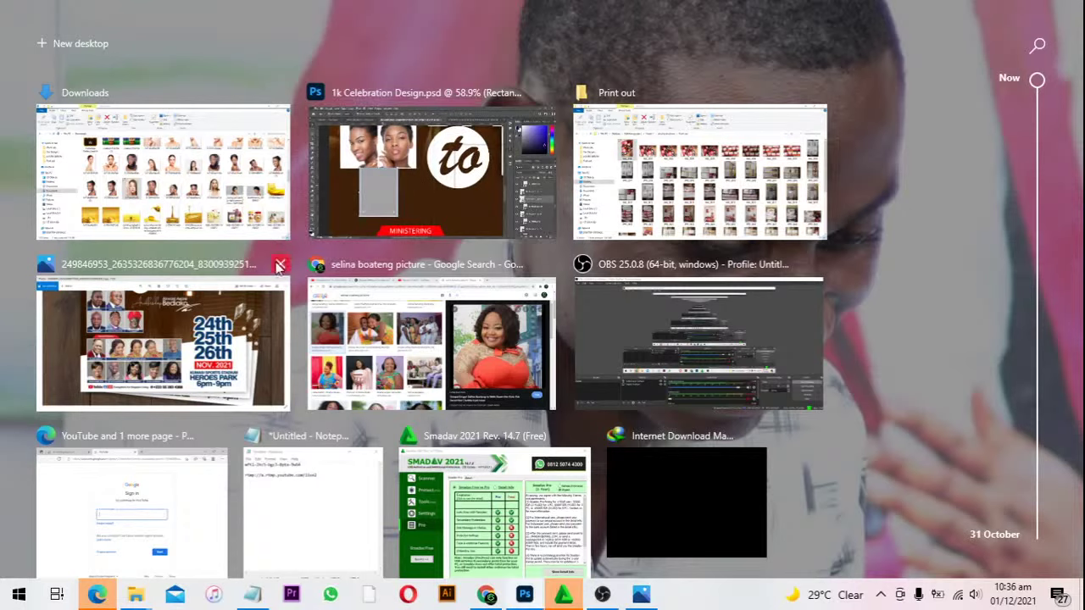
left_click(232, 271)
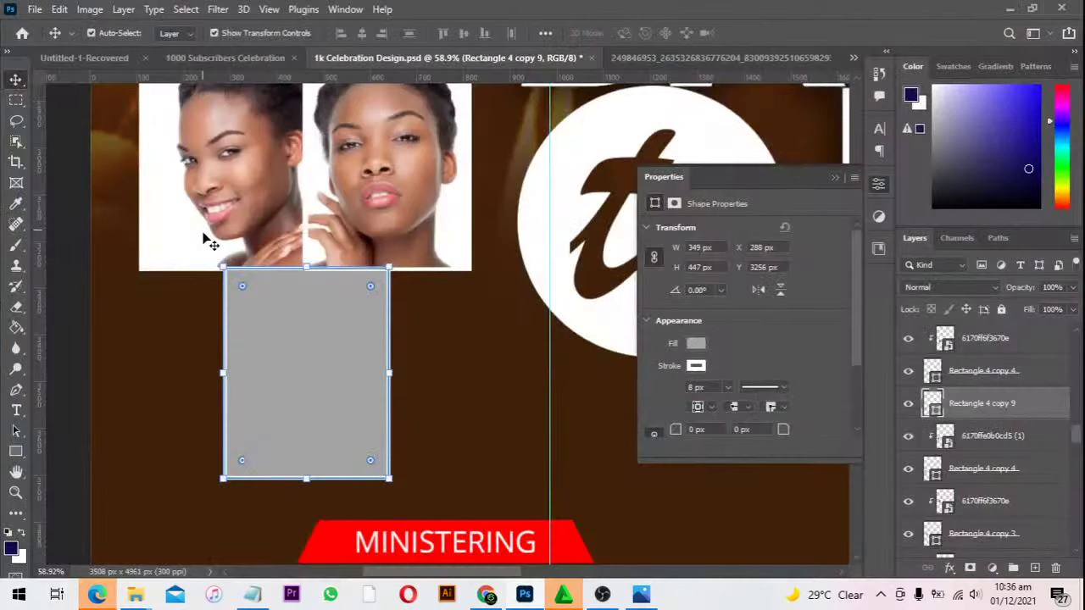
key("alt+Tab")
left_click_drag(400, 365, 265, 332)
key("alt+Tab")
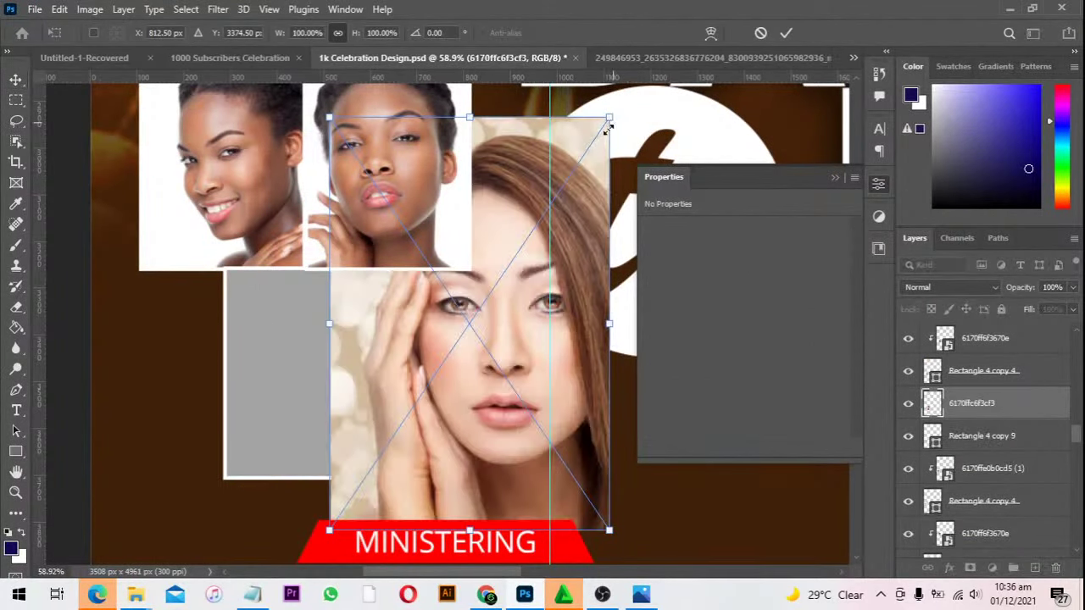
left_click_drag(608, 123, 565, 208)
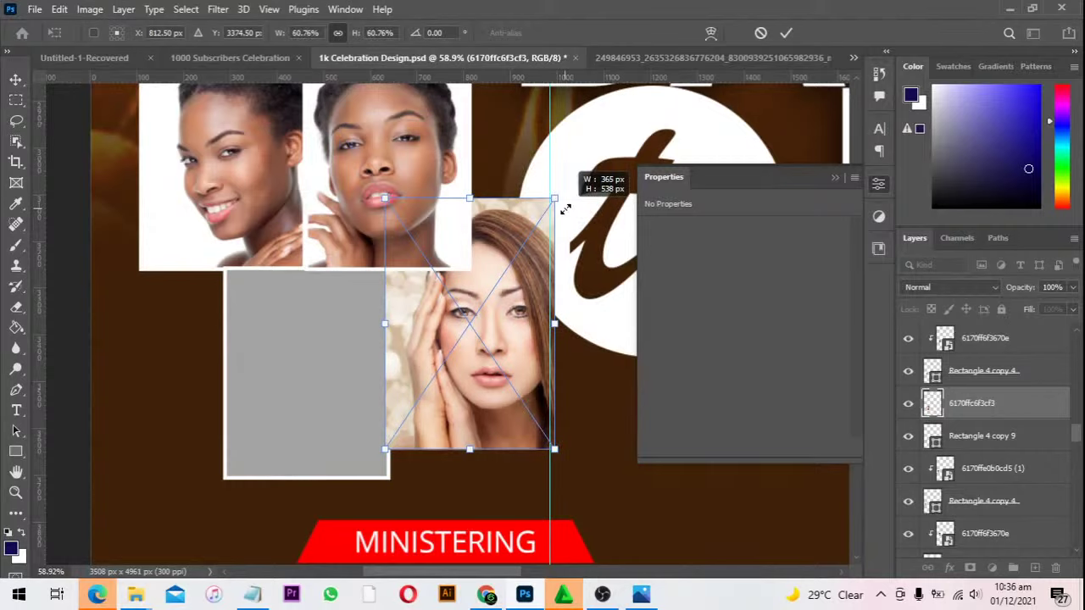
mouse_move(517, 284)
left_mouse_down()
mouse_move(338, 333)
mouse_move(352, 333)
left_mouse_up()
key("Return")
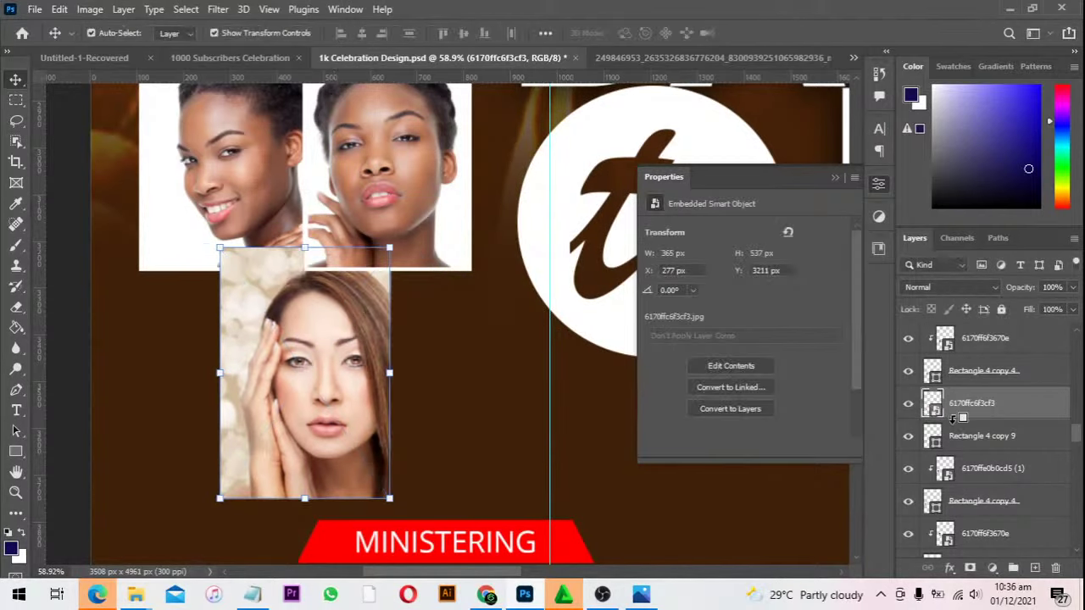
left_click(952, 418, "alt")
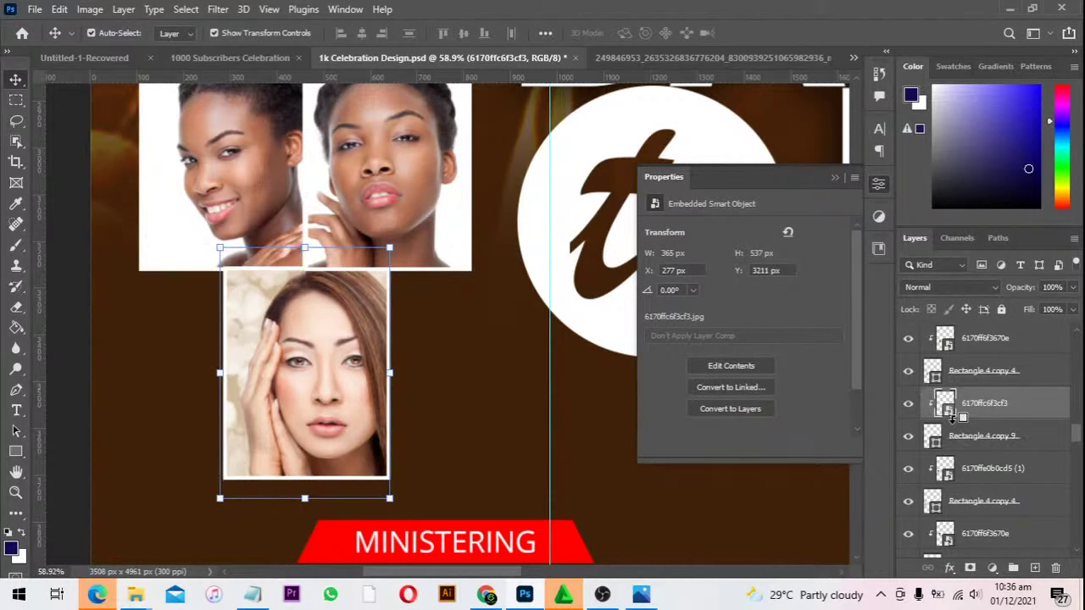
key("ctrl+0")
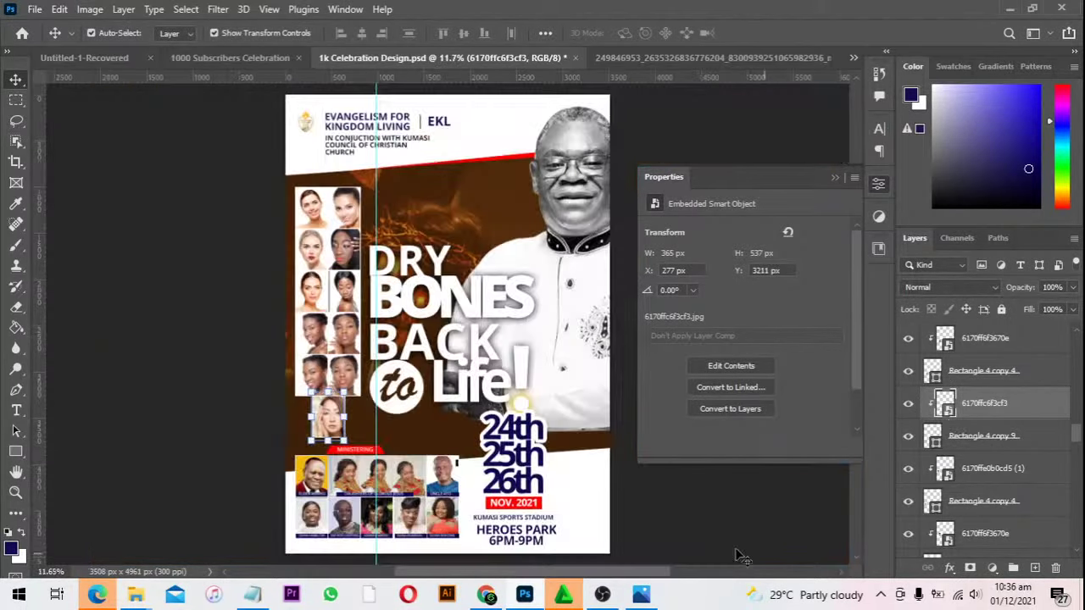
Add a layer mask to the minister portrait and brush it away around the dates
left_click(653, 527)
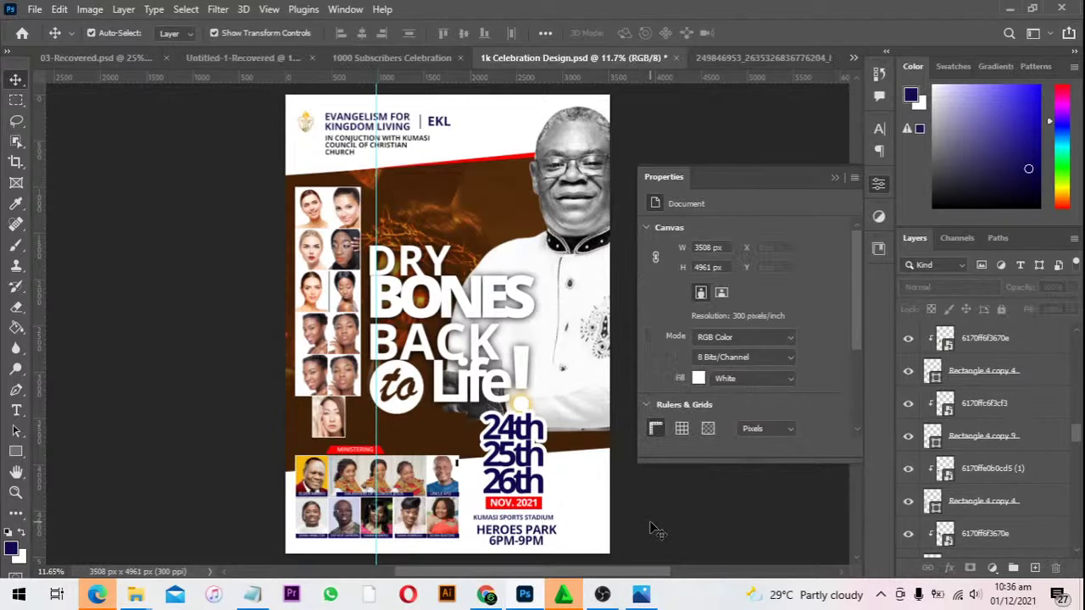
left_click(591, 388)
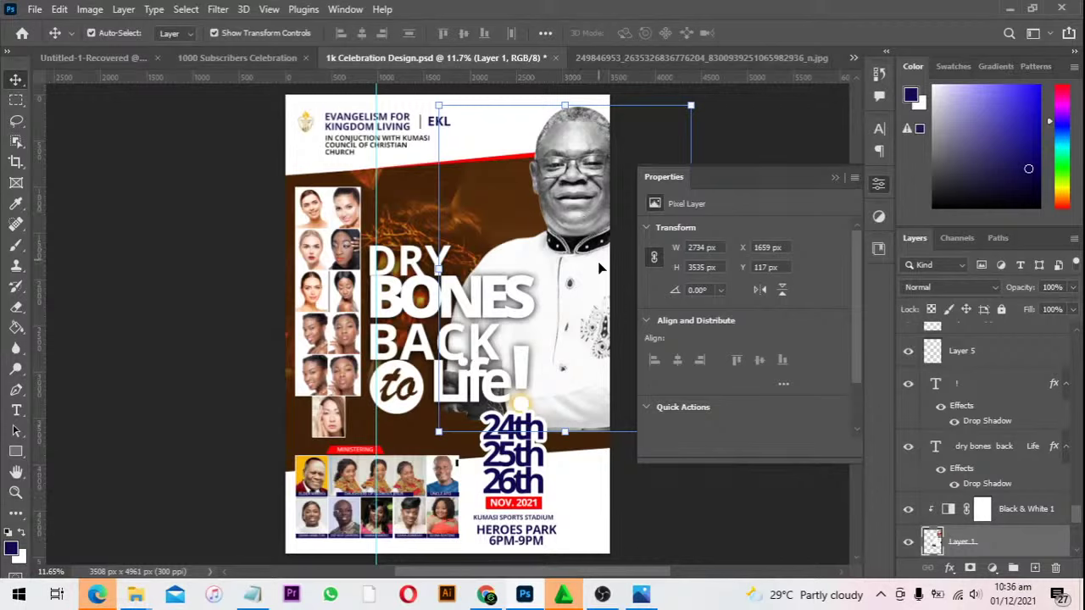
left_click(971, 568)
key("b")
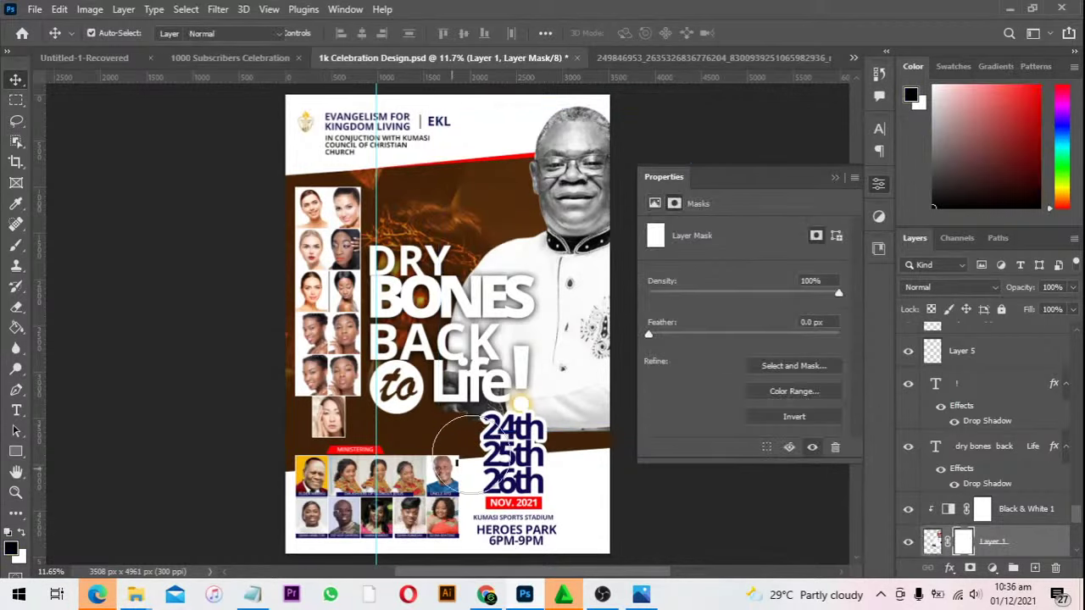
left_click_drag(511, 441, 421, 429)
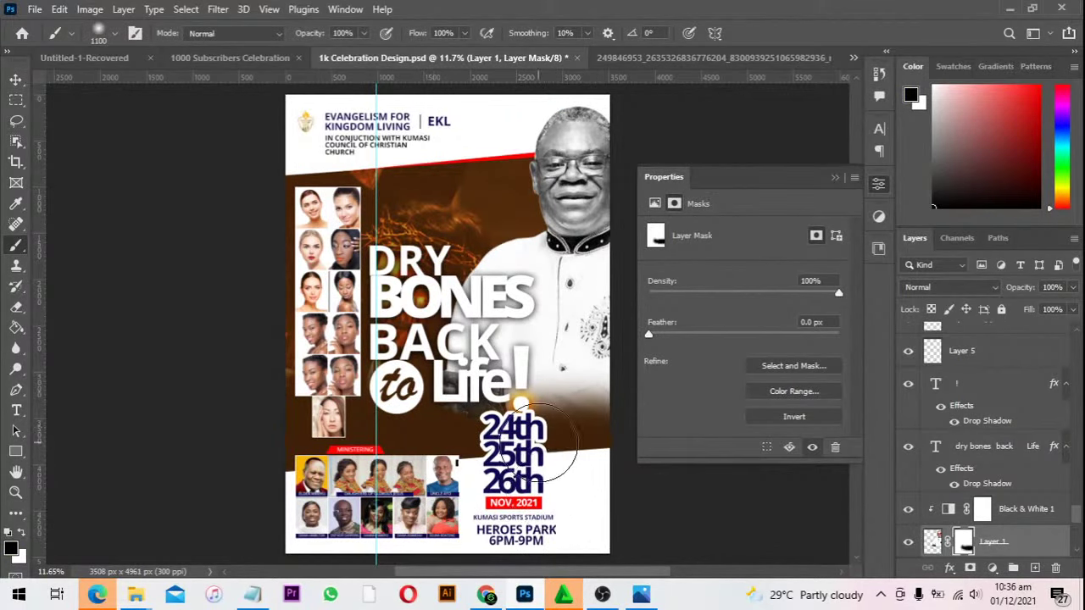
Enlarge the minister portrait slightly with Free Transform
key("v")
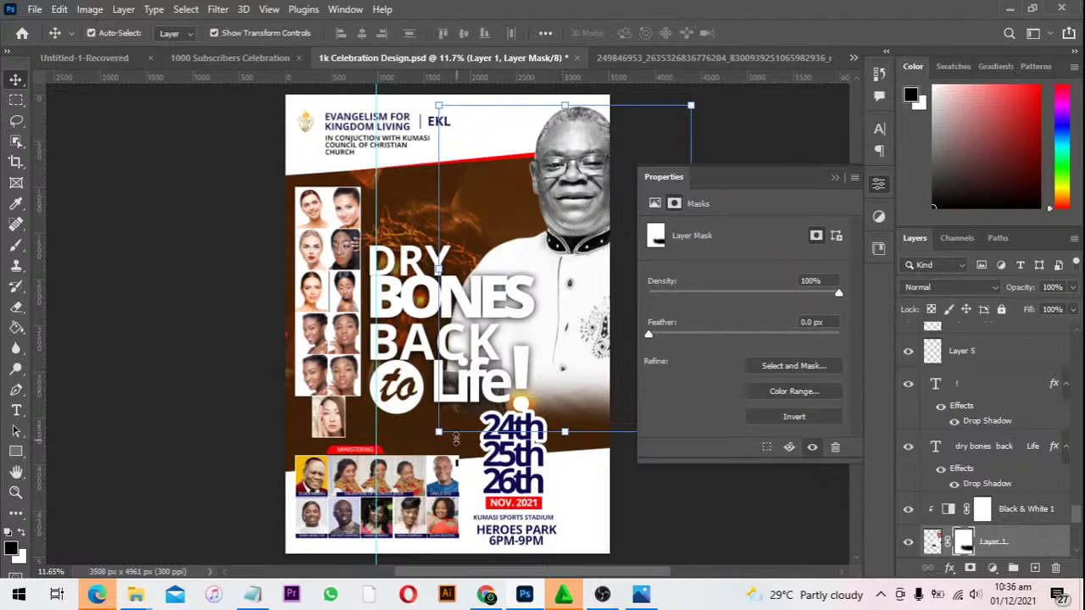
left_click_drag(437, 438, 429, 443)
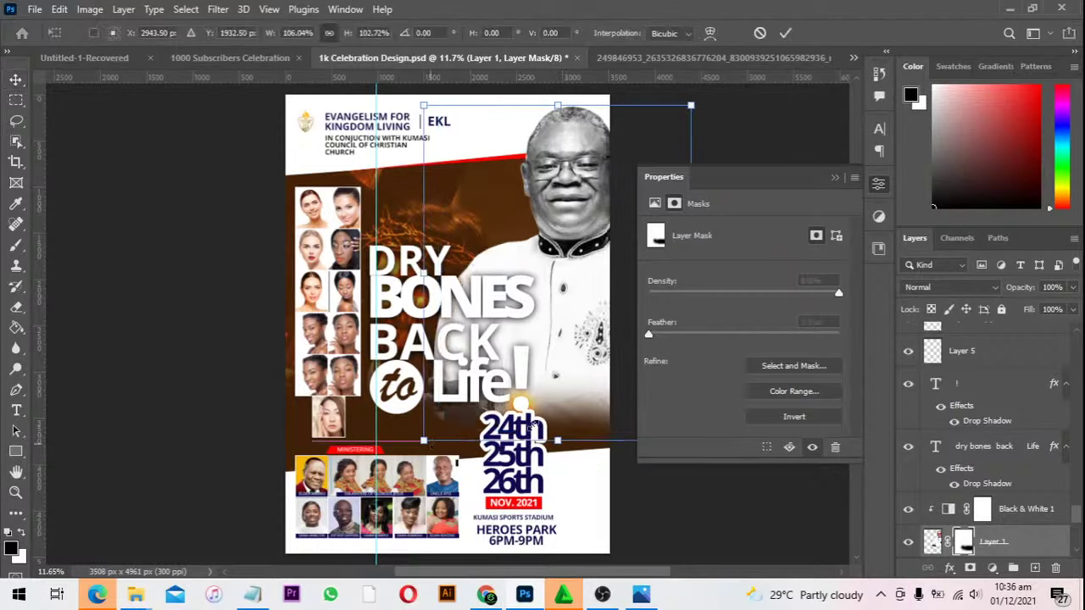
key("Return")
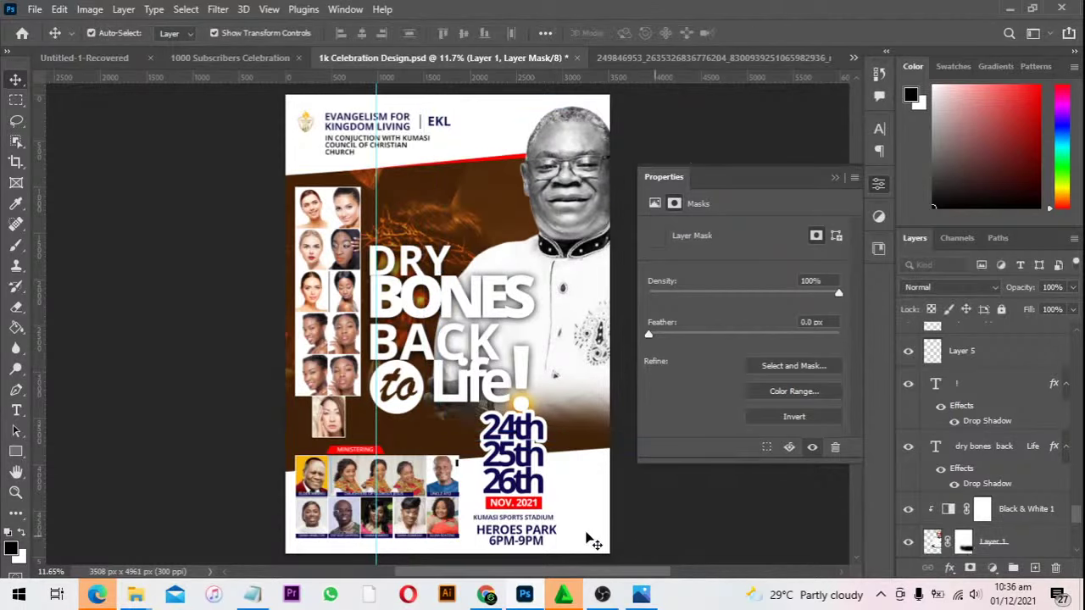
scroll(523, 540, "up", 1)
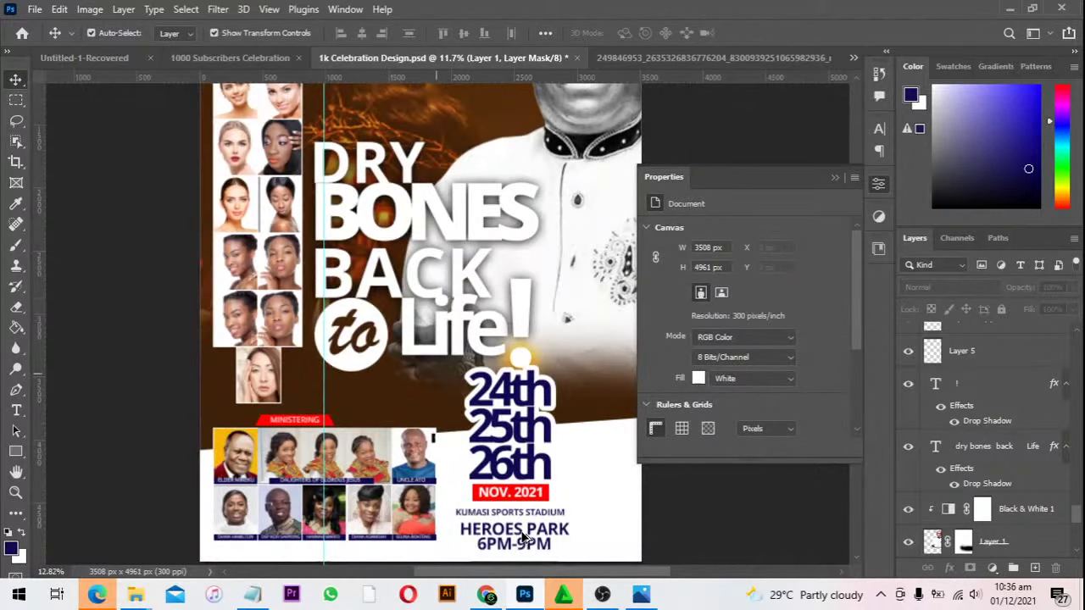
Select the KUMASI SPORTS STADIUM, NOV. 2021, red box and date layers and shift the block right
scroll(523, 539, "up", 1)
left_click(442, 482)
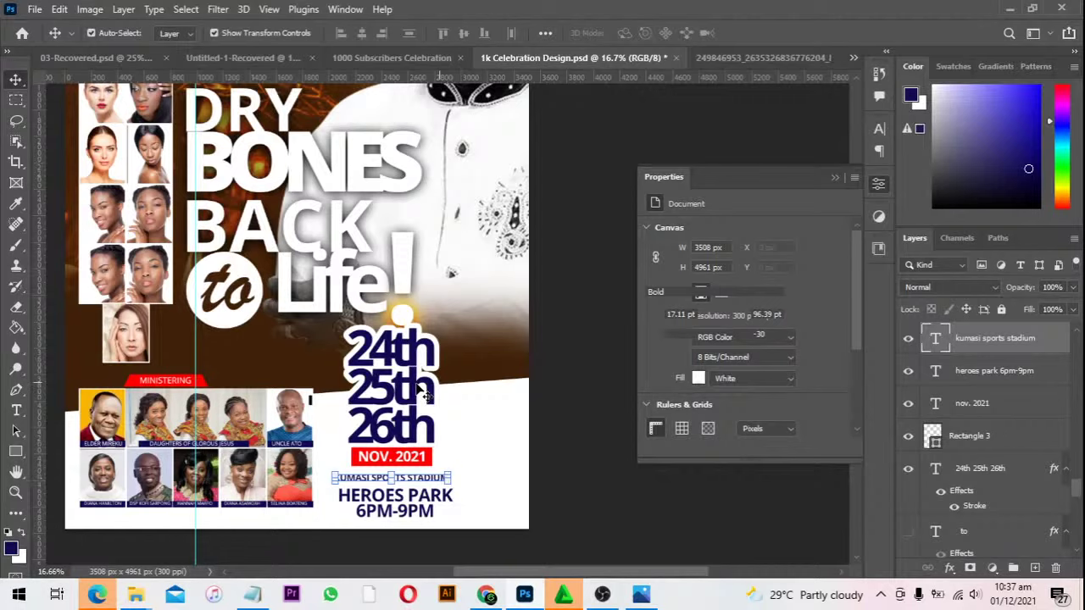
left_click(424, 500, "shift")
left_click(424, 428, "shift")
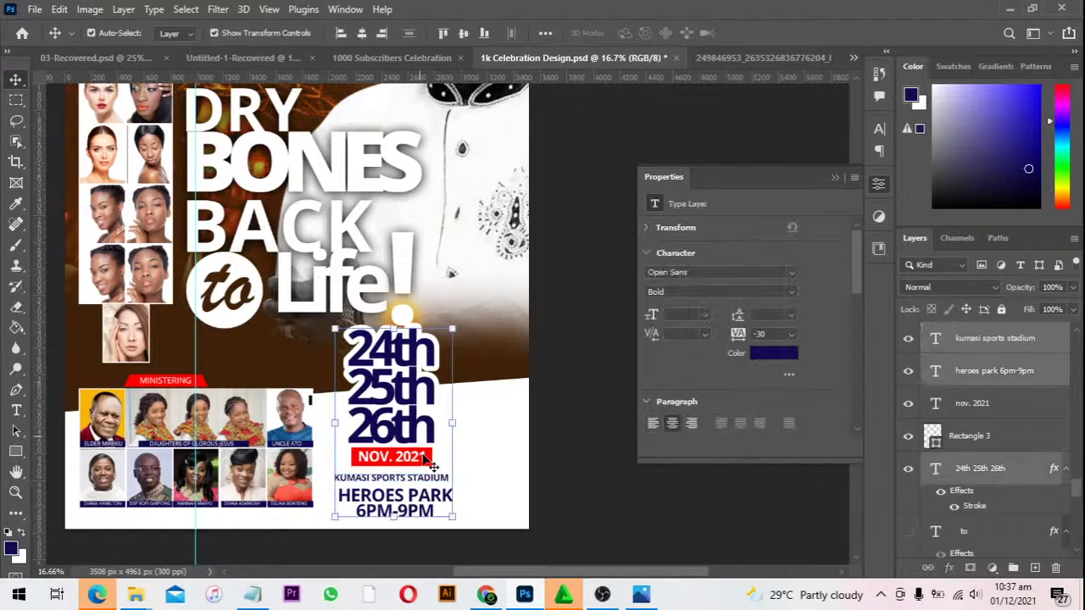
left_click(428, 457)
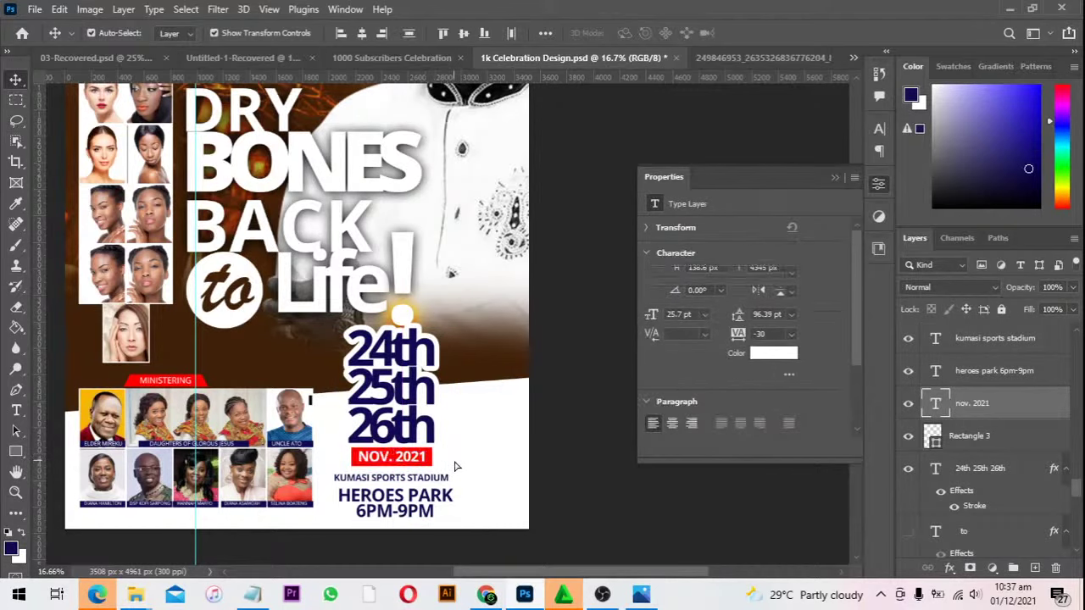
double_click(441, 464)
key("Escape")
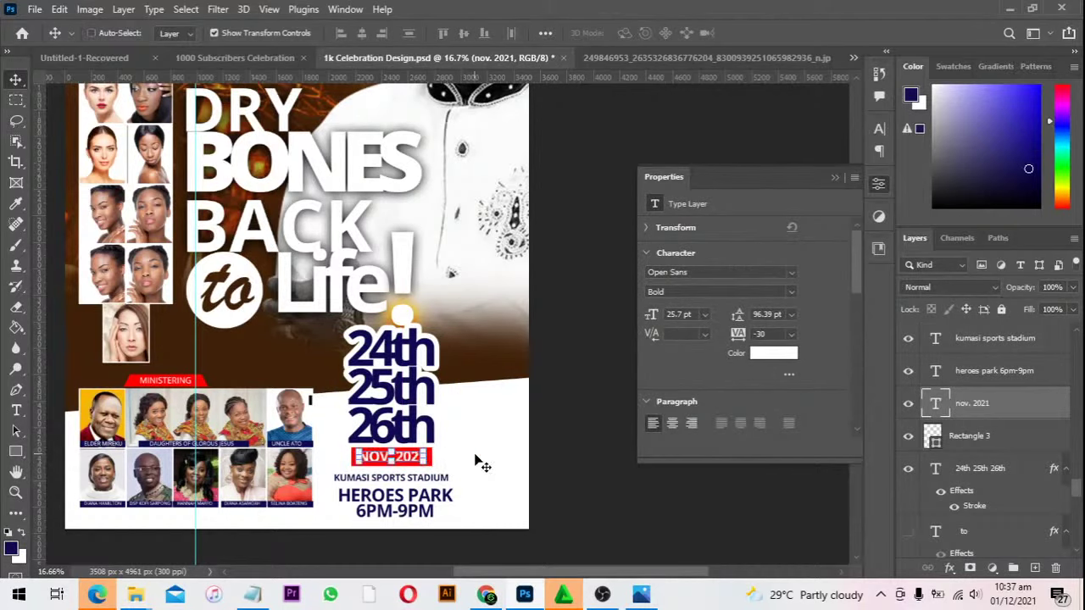
left_click(431, 458)
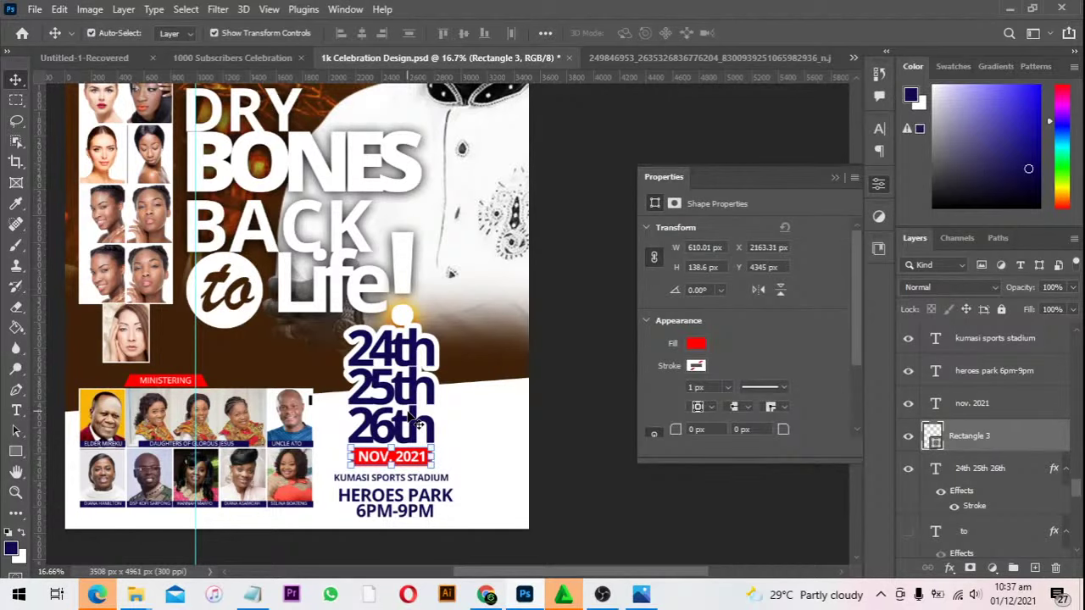
mouse_move(412, 419)
left_mouse_down()
mouse_move(439, 490)
mouse_move(440, 465)
mouse_move(477, 464)
mouse_move(465, 467)
left_mouse_up()
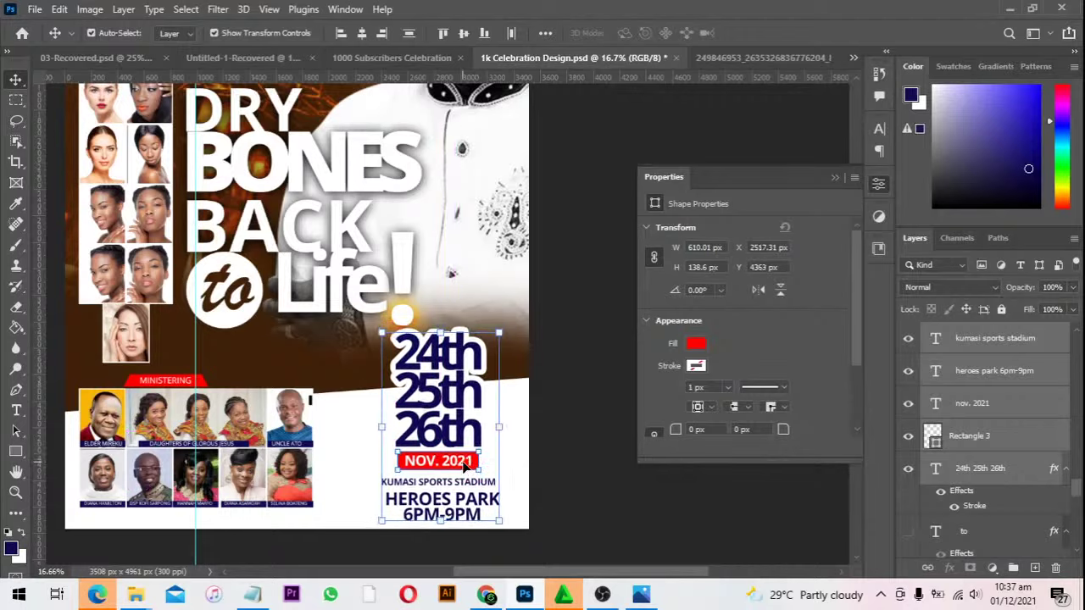
scroll(337, 471, "up", 1)
scroll(336, 471, "up", 2)
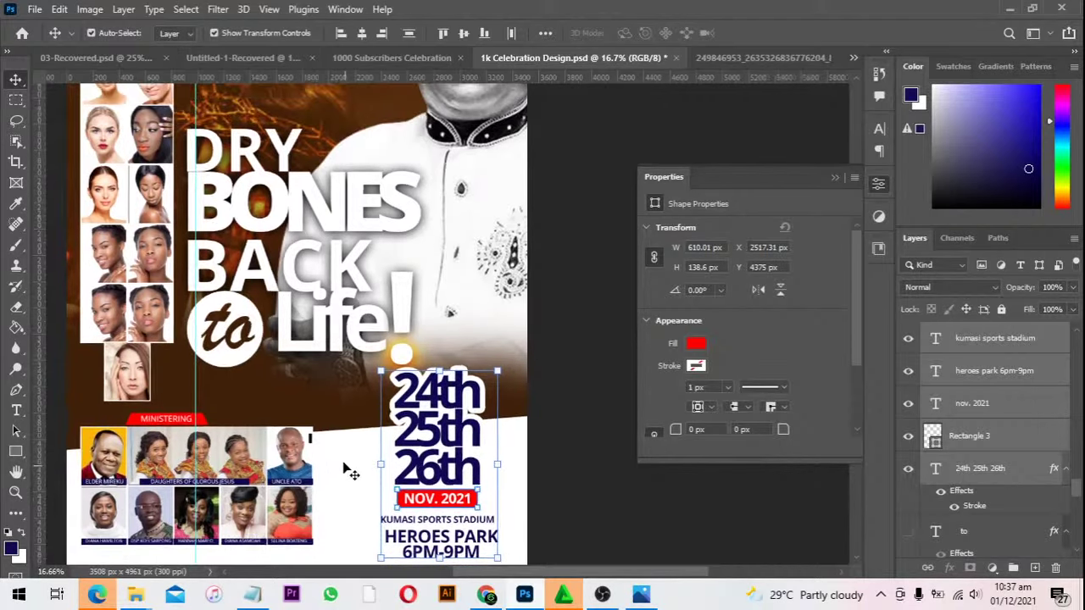
scroll(346, 462, "down", 3)
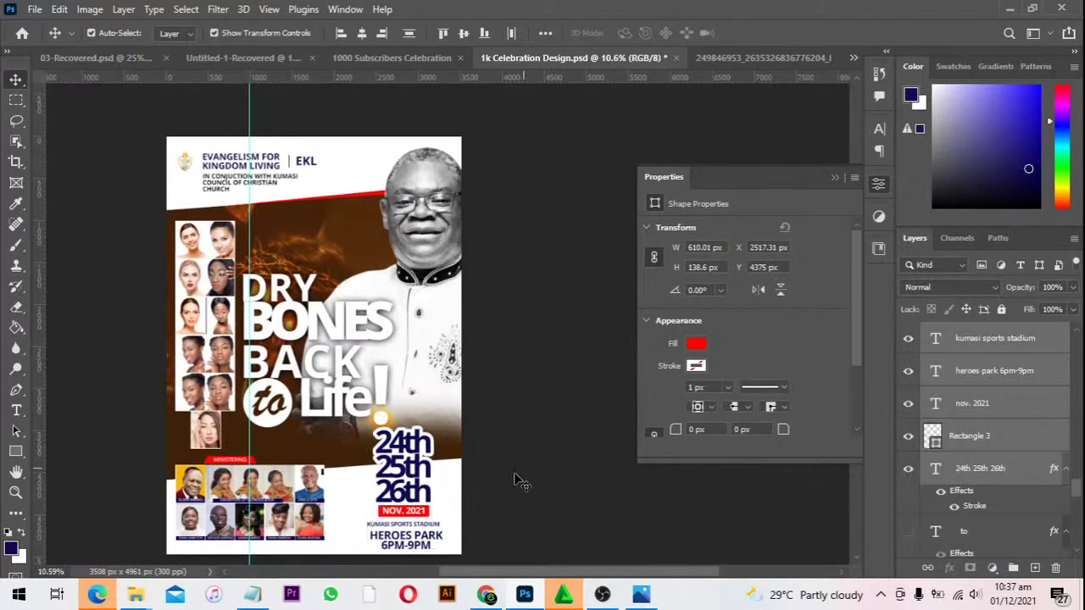
Lock the red stripe layer, Rectangle 1 copy, in the Layers panel
left_click(519, 476)
scroll(445, 496, "down", 1)
scroll(440, 500, "up", 3)
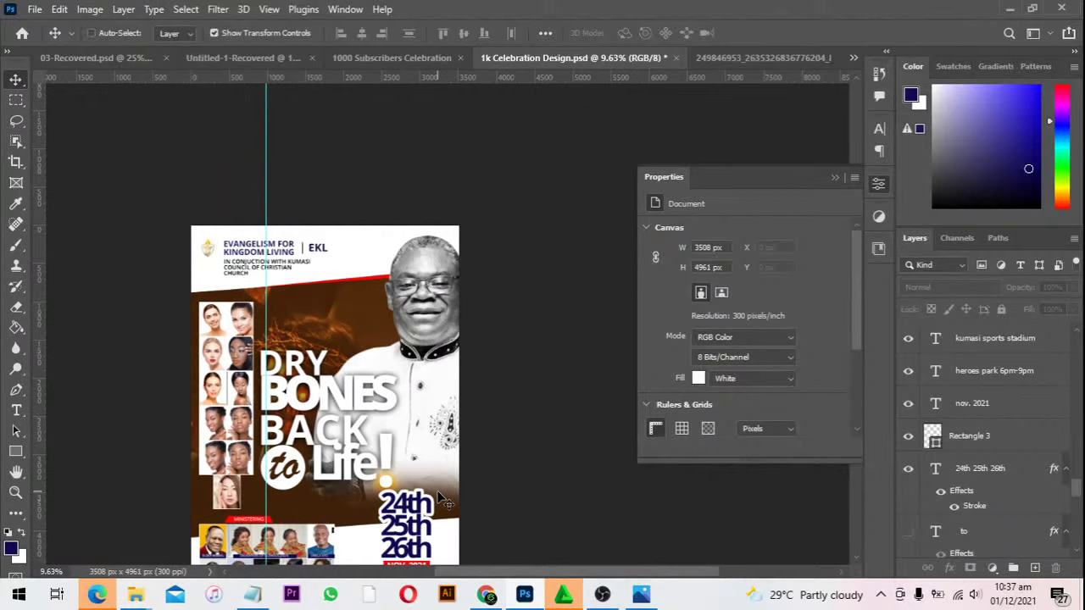
scroll(439, 498, "up", 2)
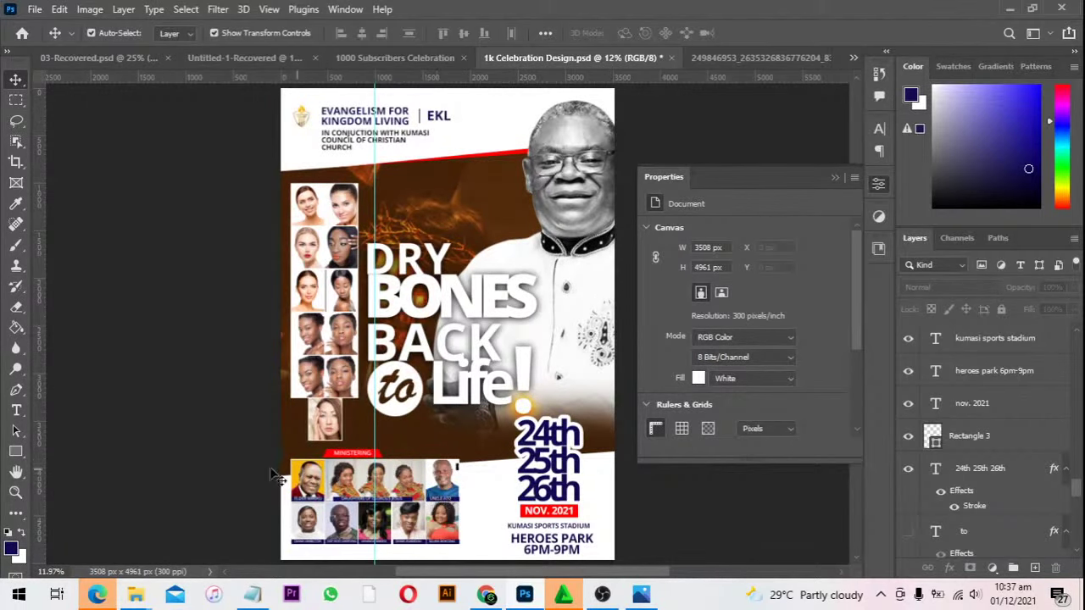
left_click_drag(235, 422, 255, 432)
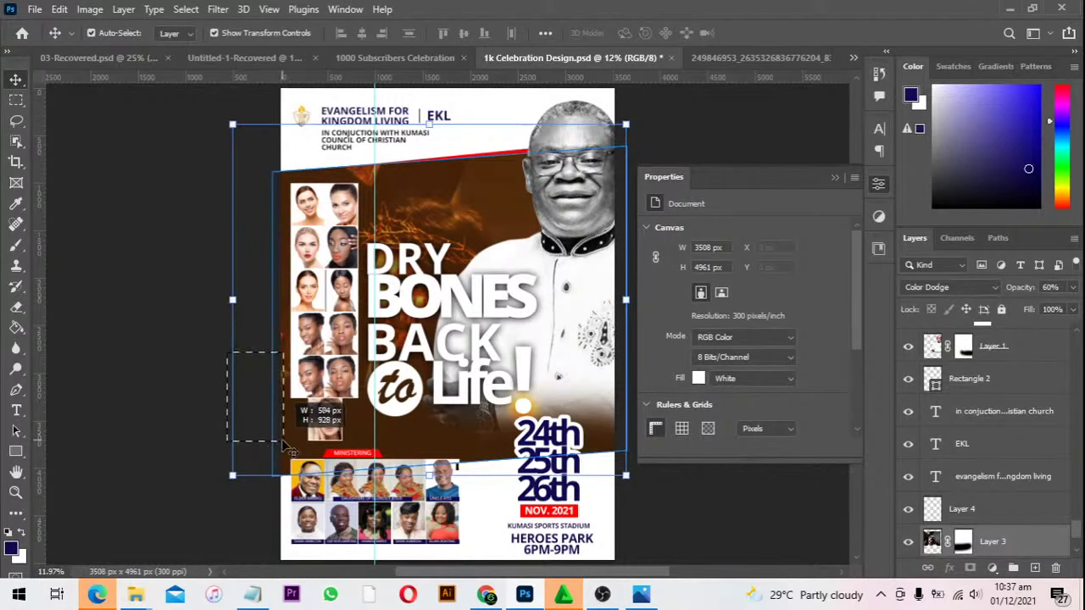
left_click_drag(254, 432, 279, 356)
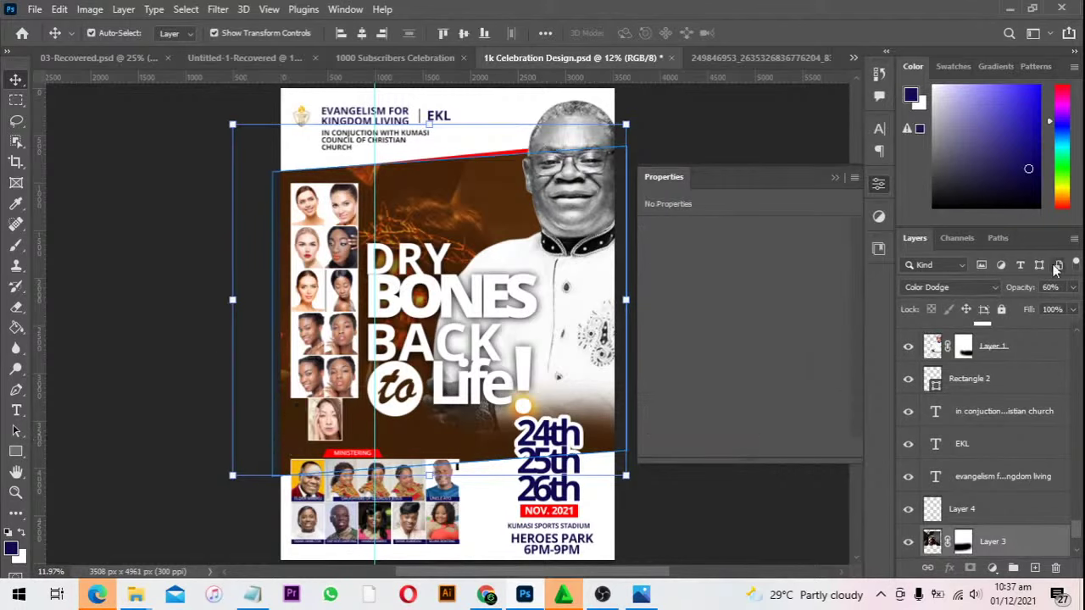
left_click_drag(264, 451, 420, 551)
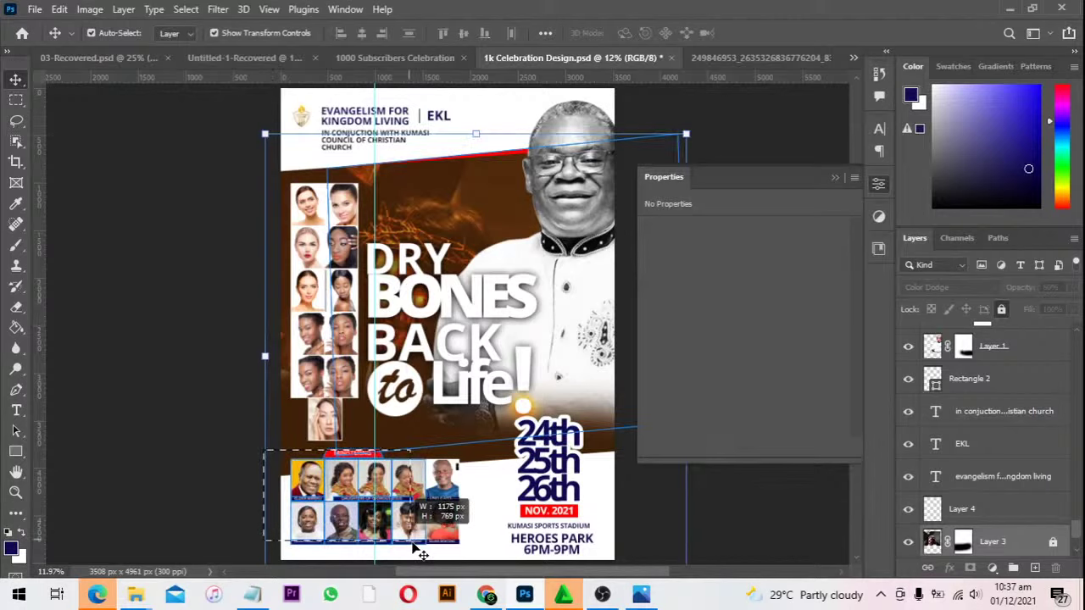
left_click(449, 322)
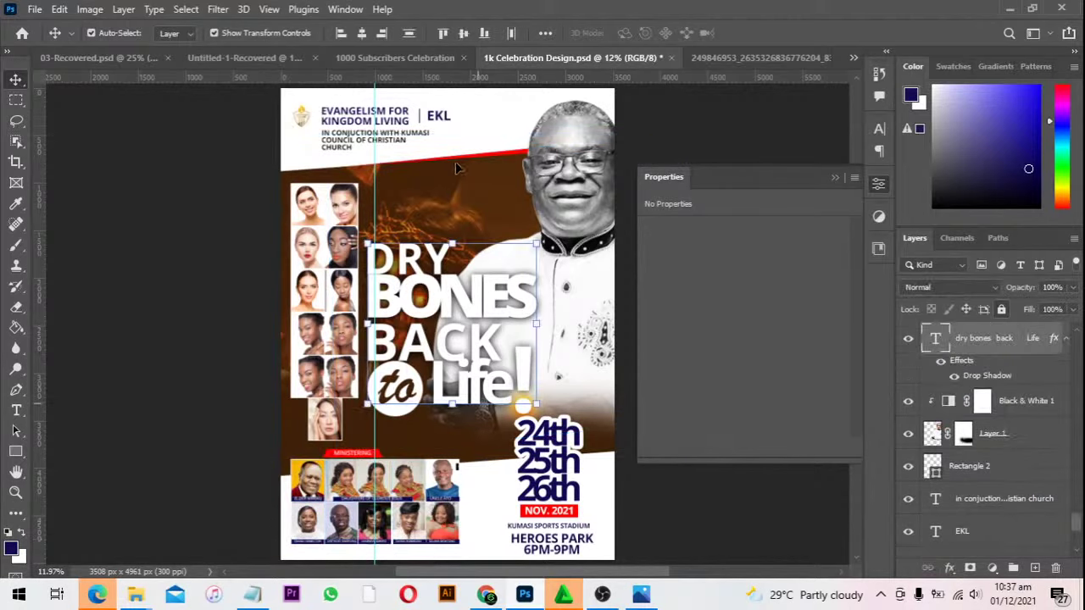
left_click(499, 160)
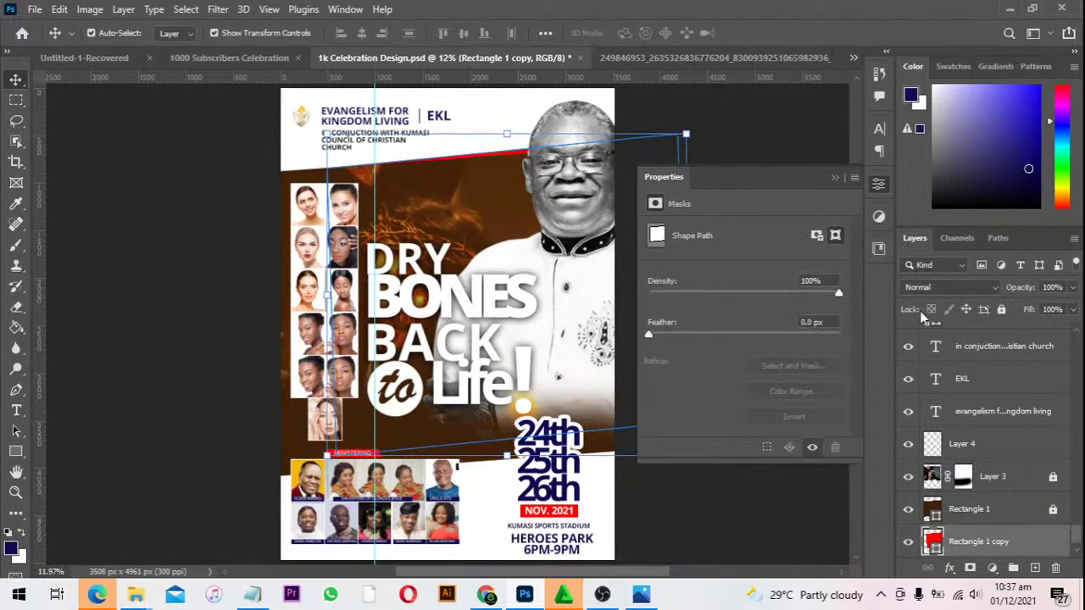
left_click(1001, 309)
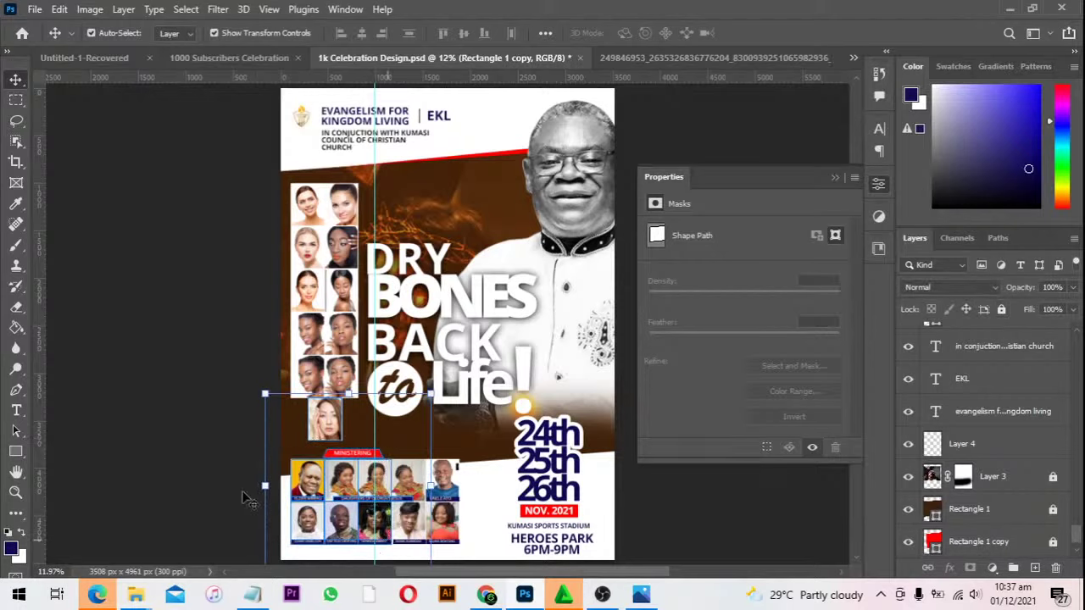
Enlarge the ministers' photo row and shift it right beneath the dates block
left_click_drag(299, 505, 252, 497)
mouse_move(256, 459)
left_mouse_down()
mouse_move(409, 550)
mouse_move(398, 526)
left_mouse_up()
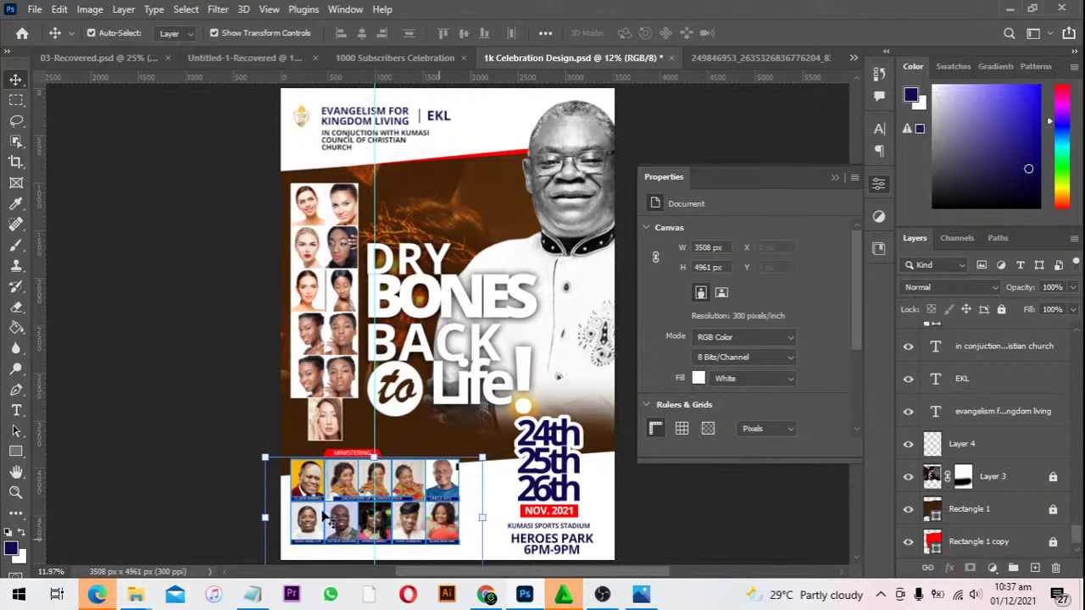
scroll(329, 517, "up", 1)
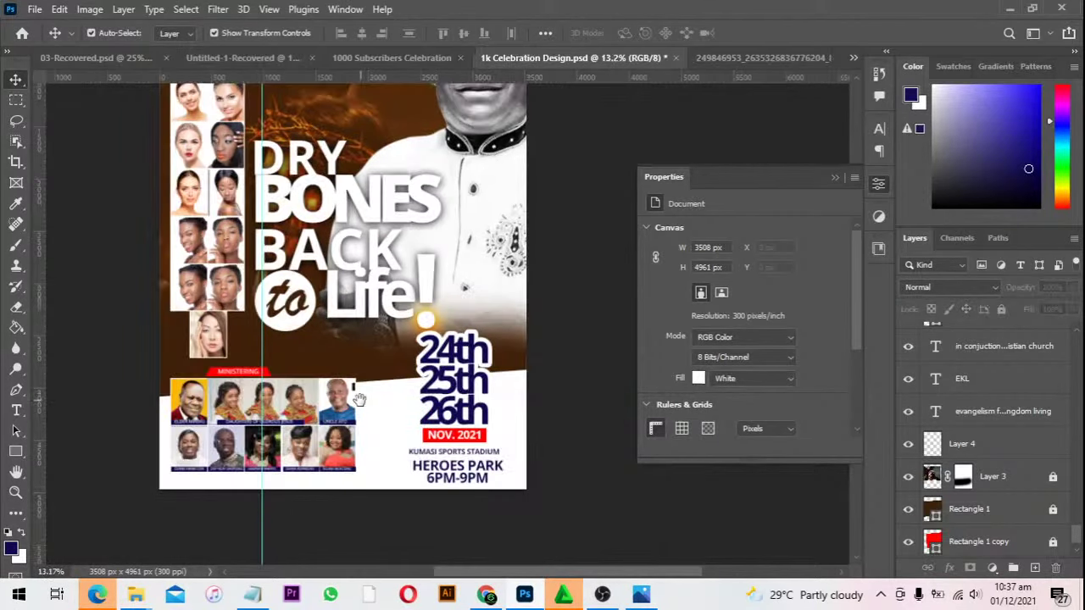
left_click_drag(359, 400, 306, 460)
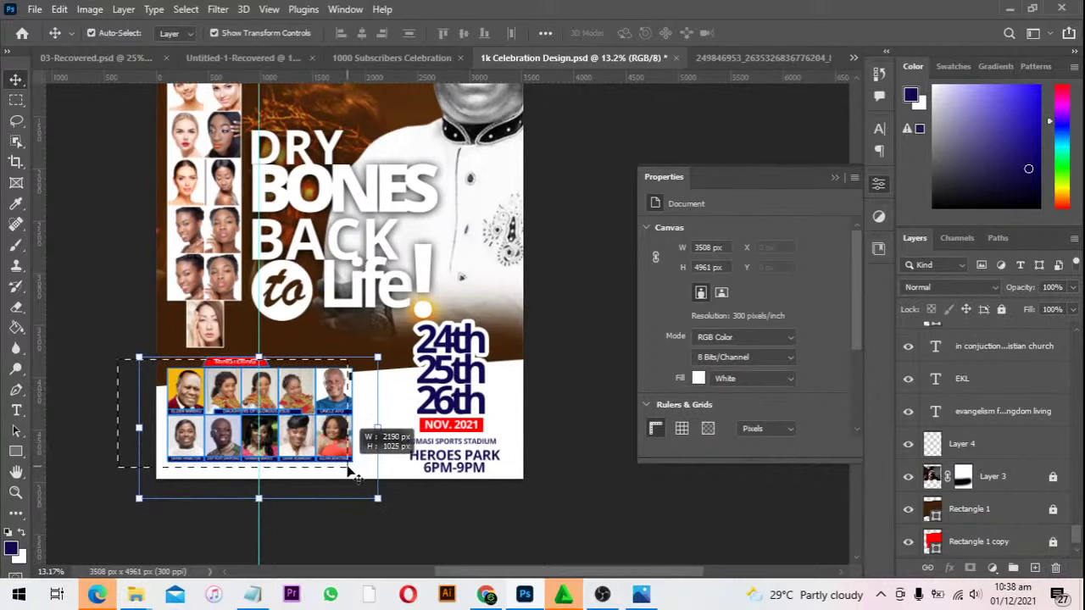
left_click_drag(330, 470, 297, 441)
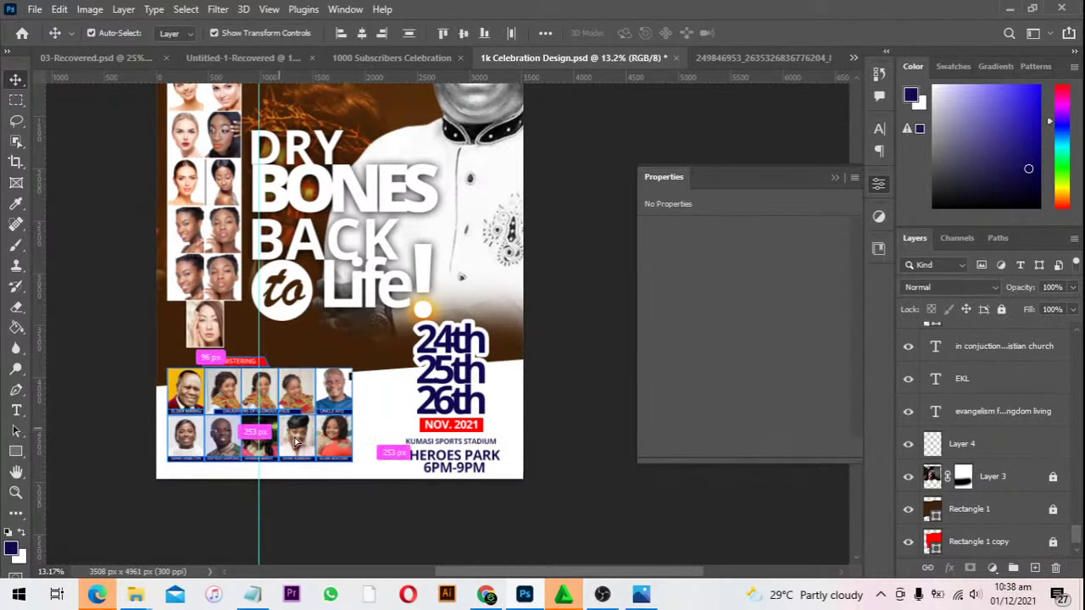
mouse_move(296, 441)
left_mouse_down()
mouse_move(219, 390)
mouse_move(272, 390)
mouse_move(259, 384)
left_mouse_up()
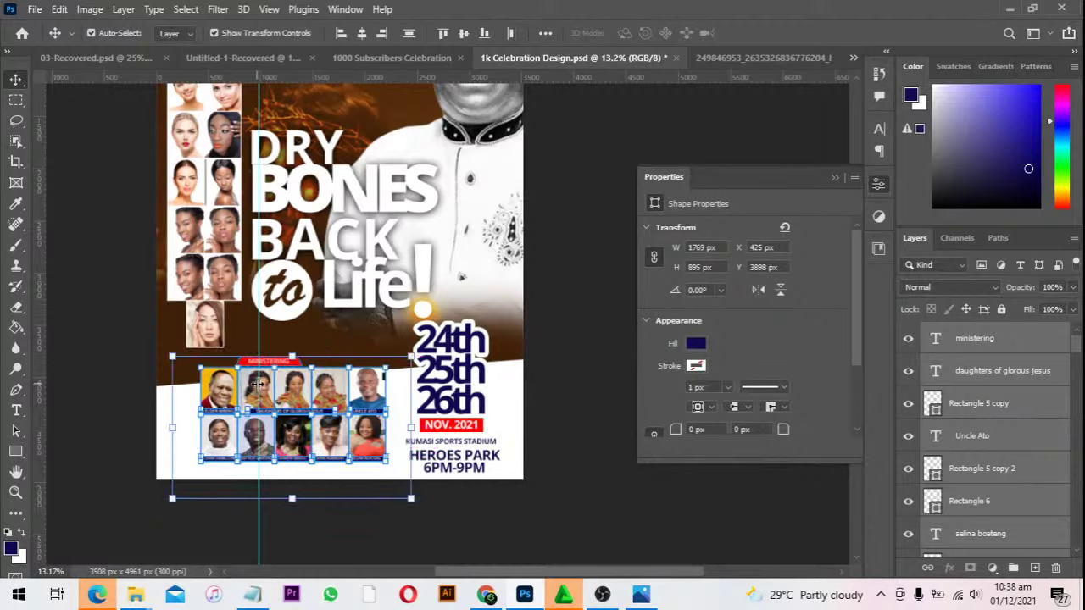
key("Left")
key("Left")
key("Left")
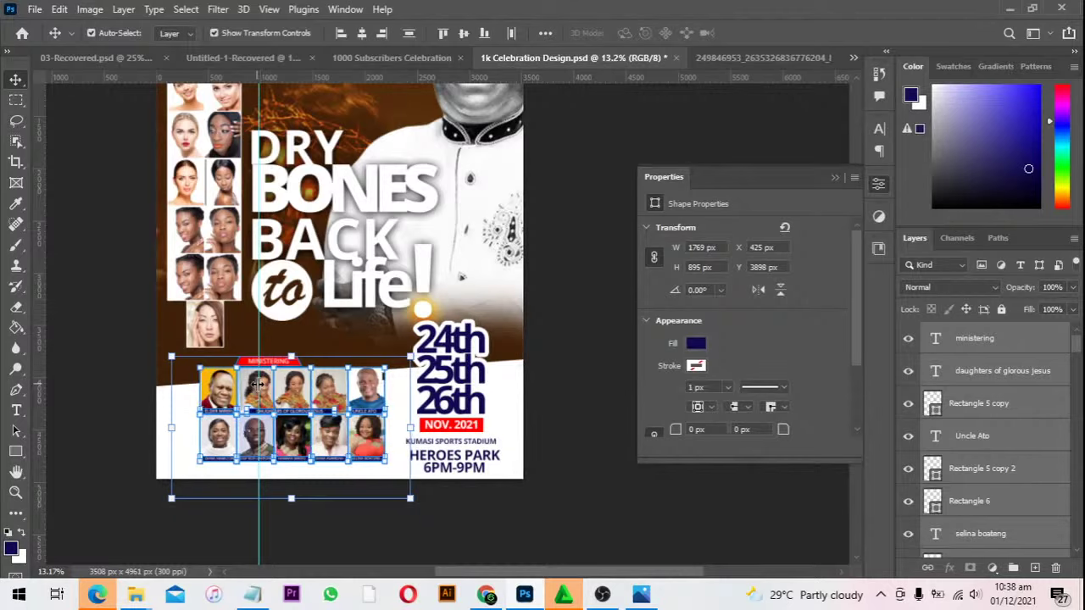
key("Left")
key("Left")
key("Left")
key("Left")
key("Left")
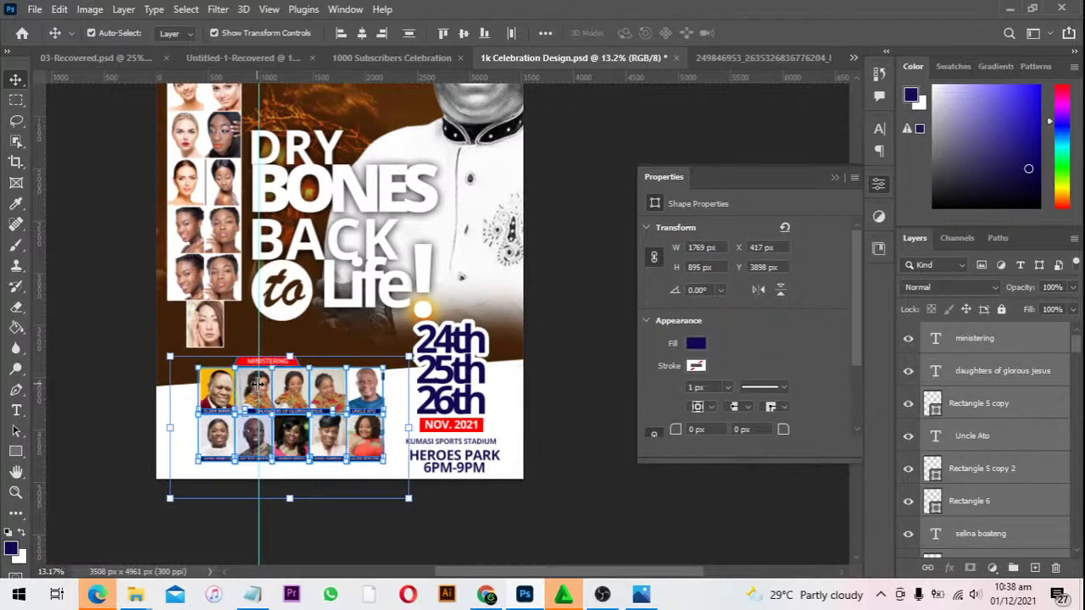
left_click(605, 358)
key("ctrl+0")
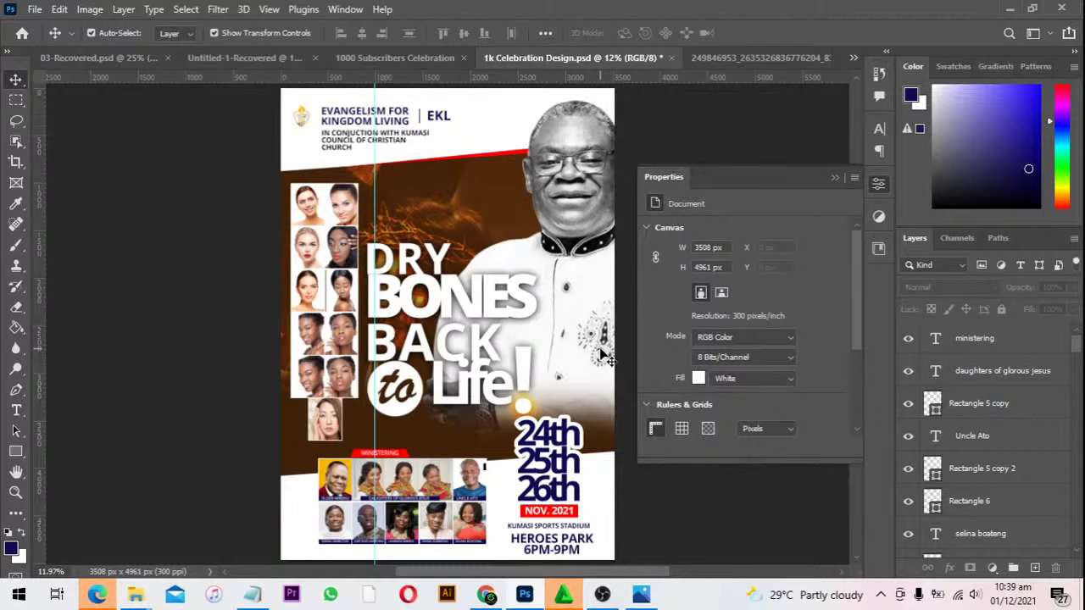
Save the Dry Bones poster document and collapse the canvas Properties panel
key("ctrl+s")
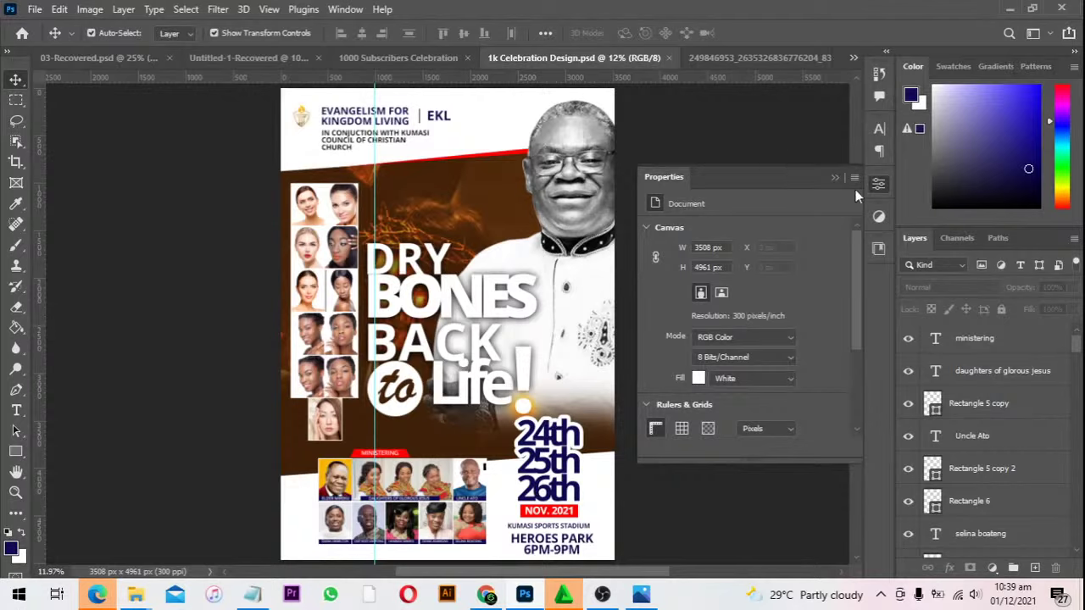
left_click(685, 230)
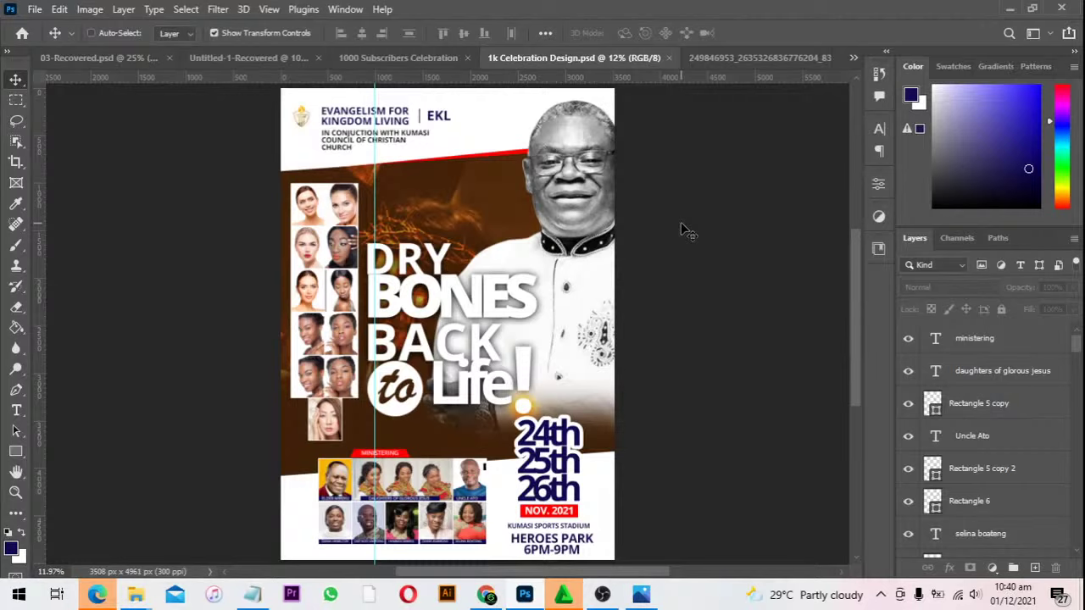
Save a JPEG copy of the poster to the Desktop at Quality 11 Maximum
key("ctrl+alt+s")
left_click(178, 444)
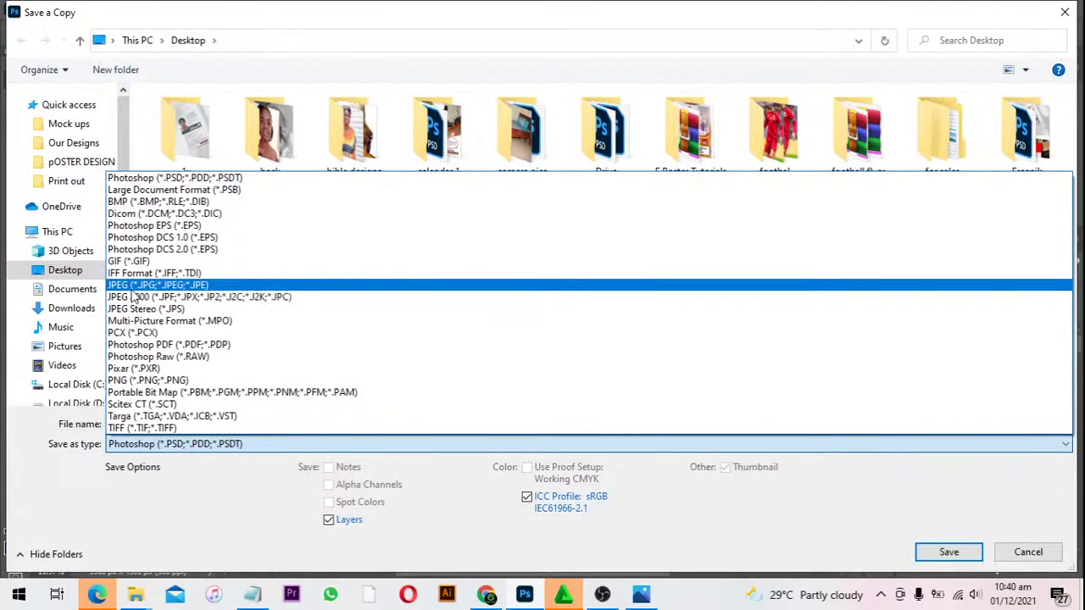
left_click(153, 285)
left_click(950, 555)
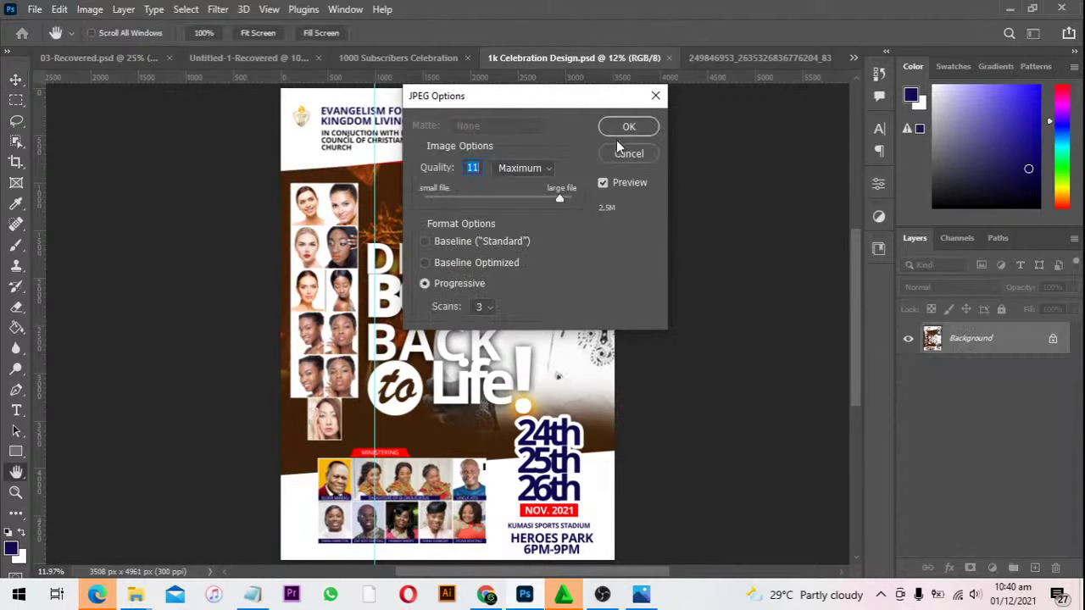
left_click(624, 130)
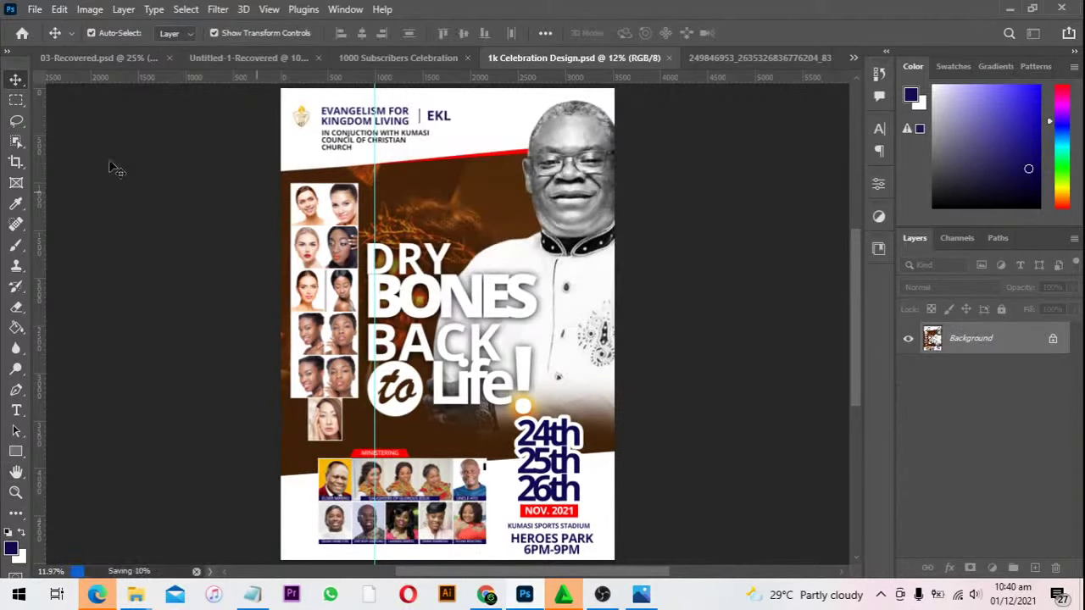
Review the reference poster JPG, then cycle through open documents to 03-Recovered
left_click(750, 61)
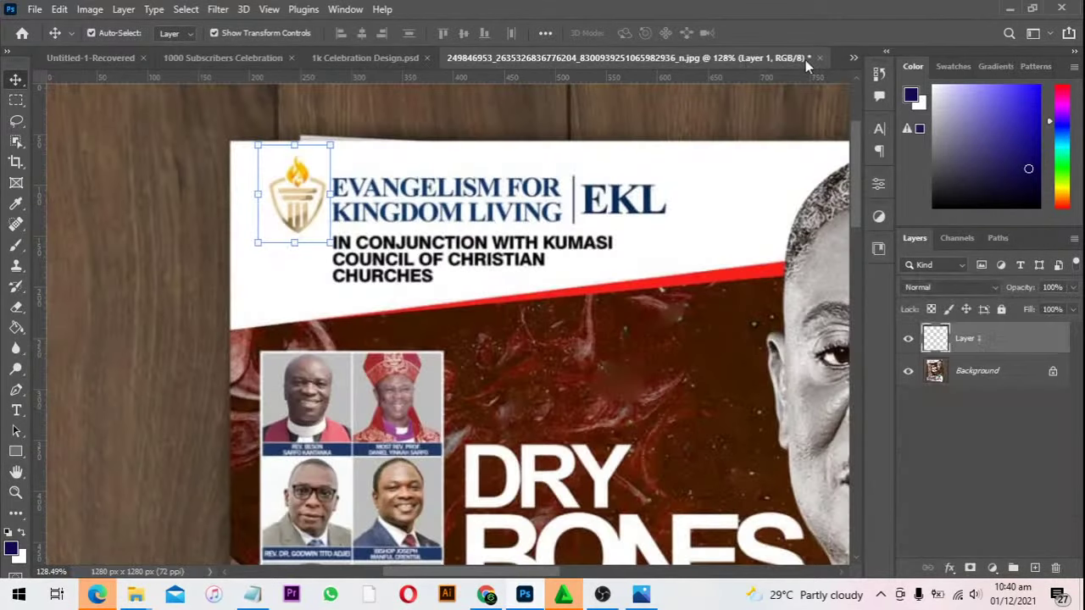
scroll(509, 233, "down", 1)
scroll(508, 233, "down", 1)
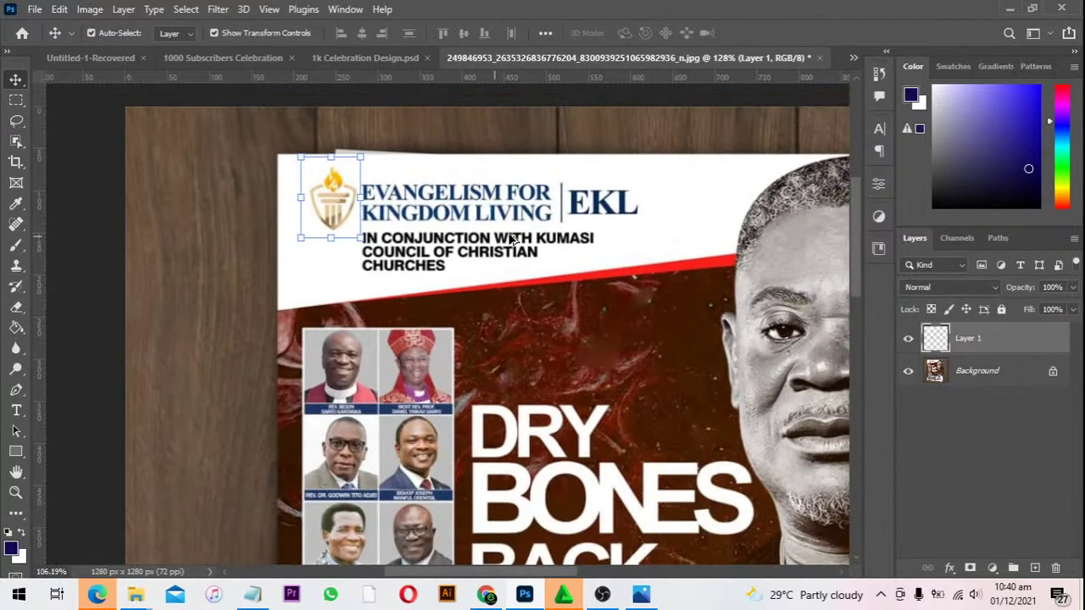
scroll(511, 240, "down", 2)
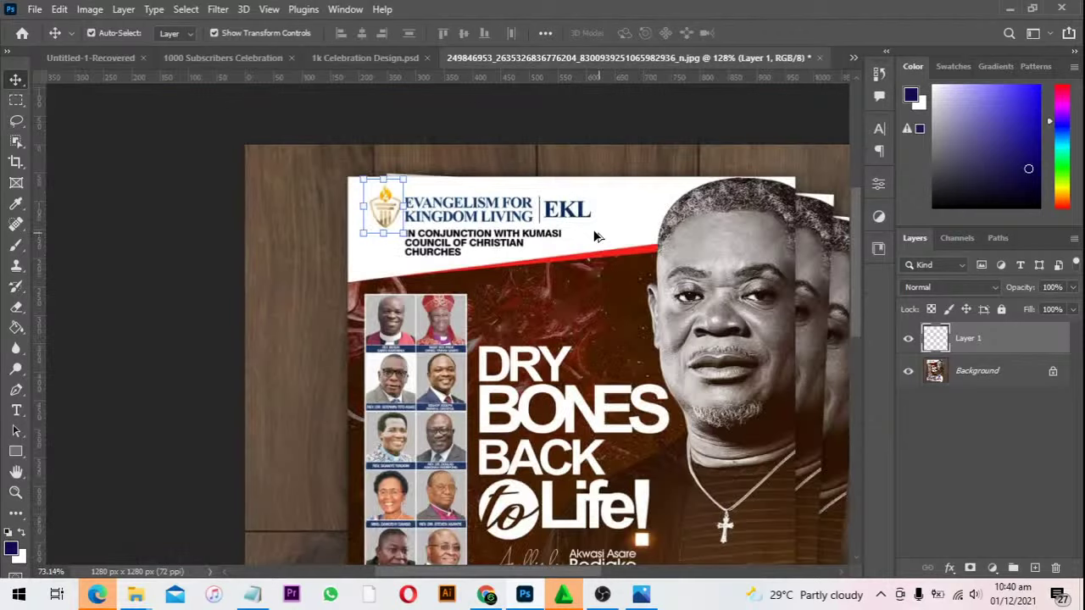
scroll(664, 295, "down", 2)
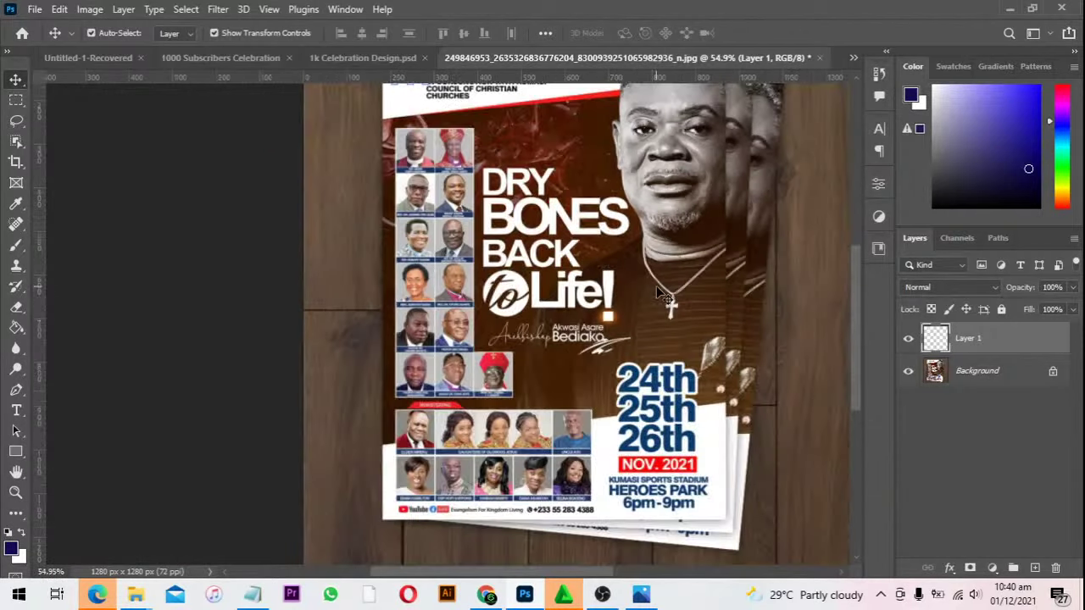
scroll(659, 290, "down", 1)
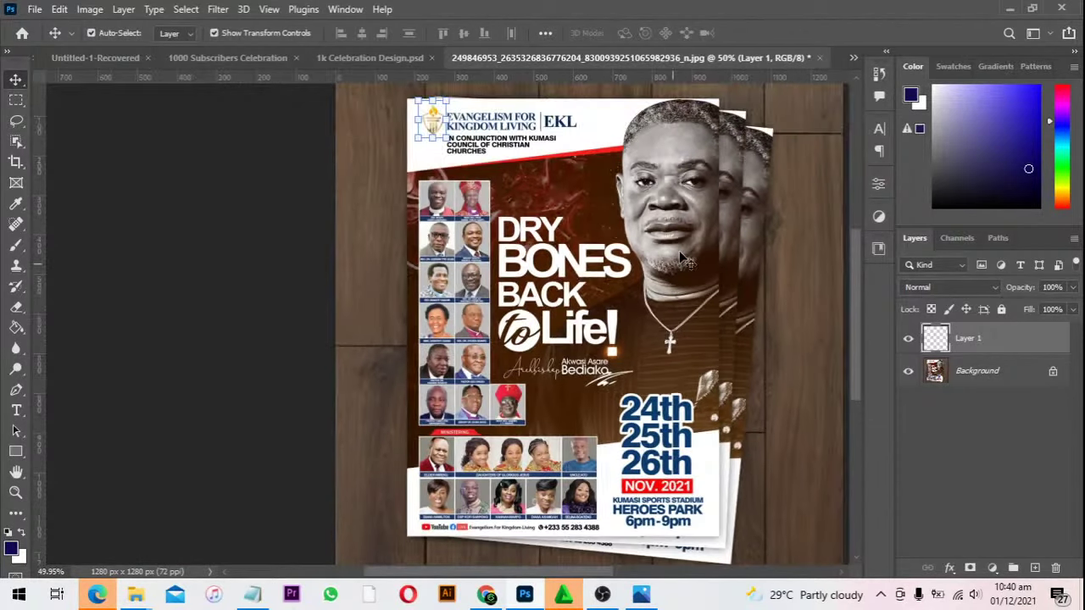
left_click(366, 62)
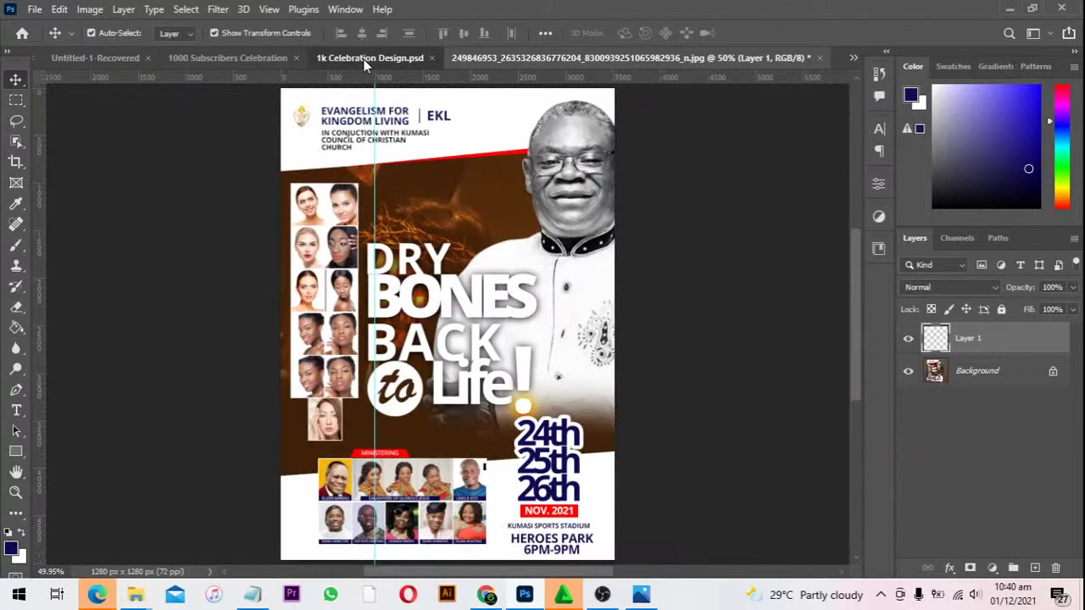
key("ctrl+shift+Tab")
key("ctrl+shift+Tab")
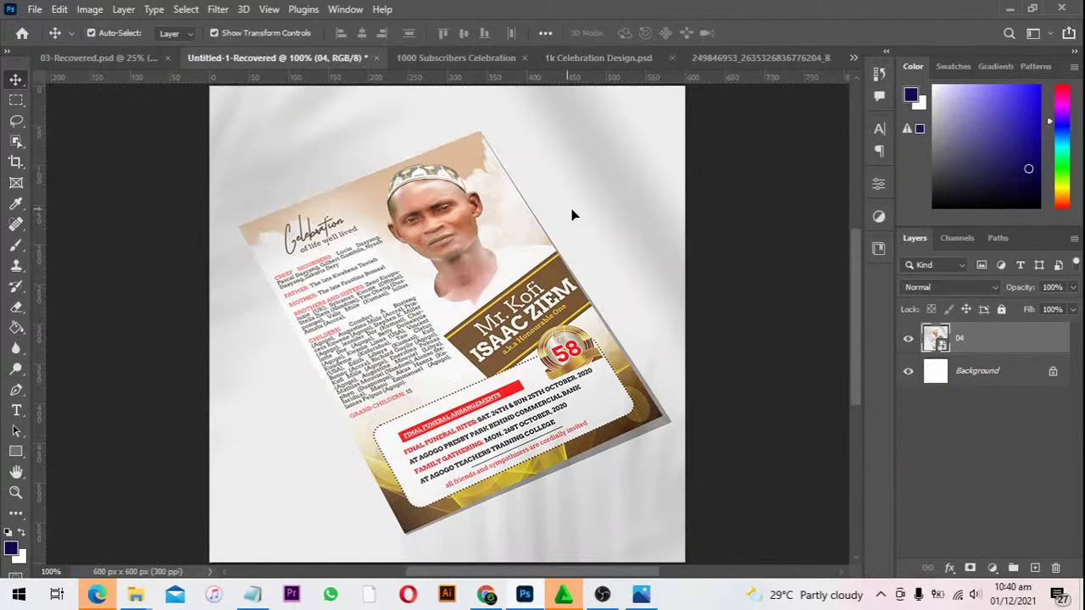
left_click(82, 59)
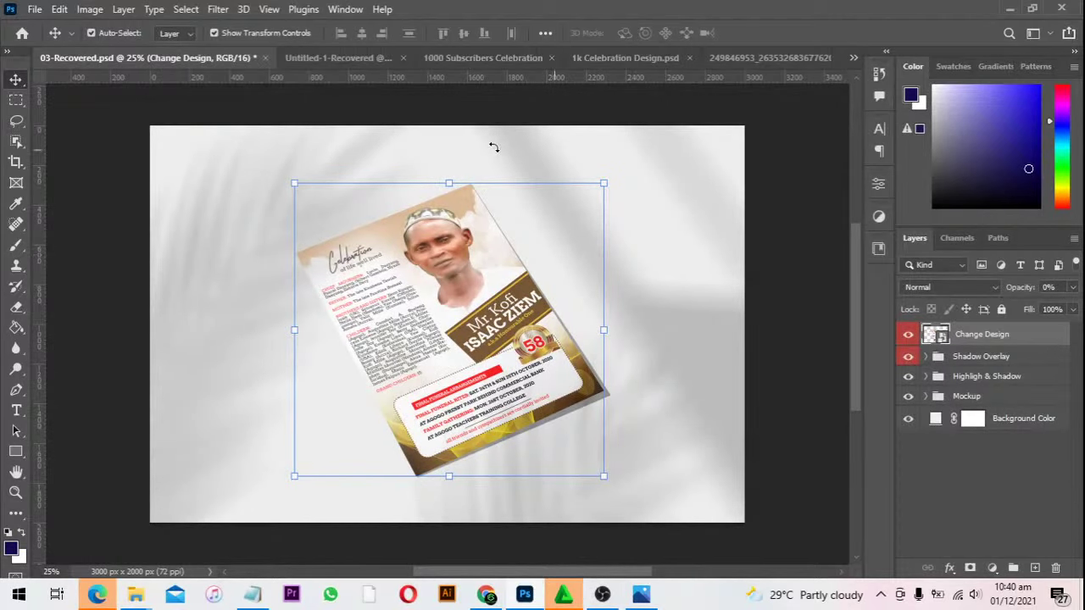
Keep Untitled-1-Recovered open and close 1000 Subscribers Celebration without saving
key("ctrl+Tab")
key("ctrl+w")
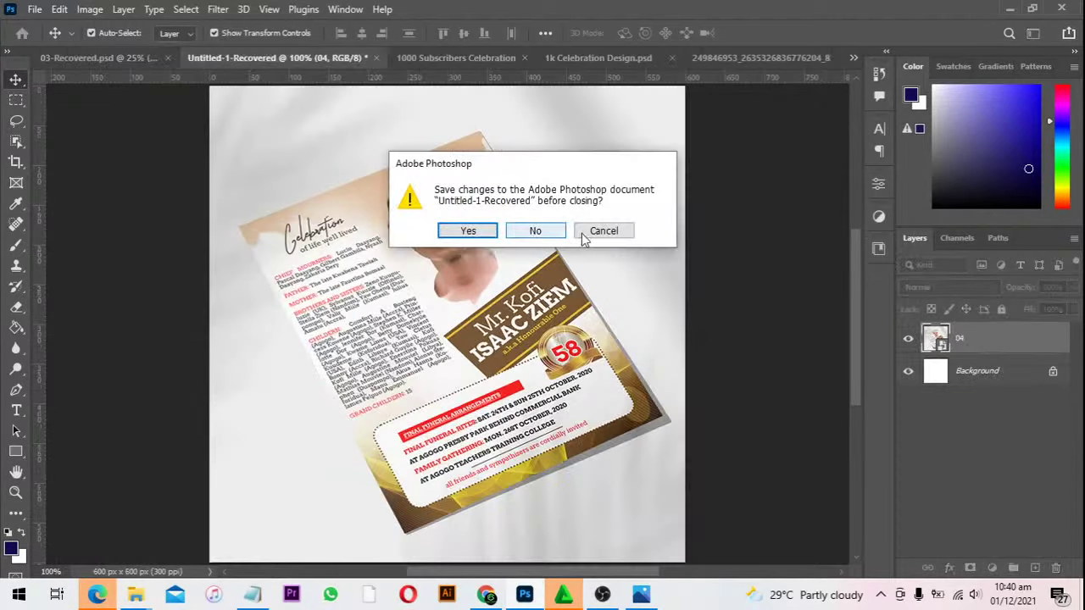
left_click(583, 234)
left_click(451, 61)
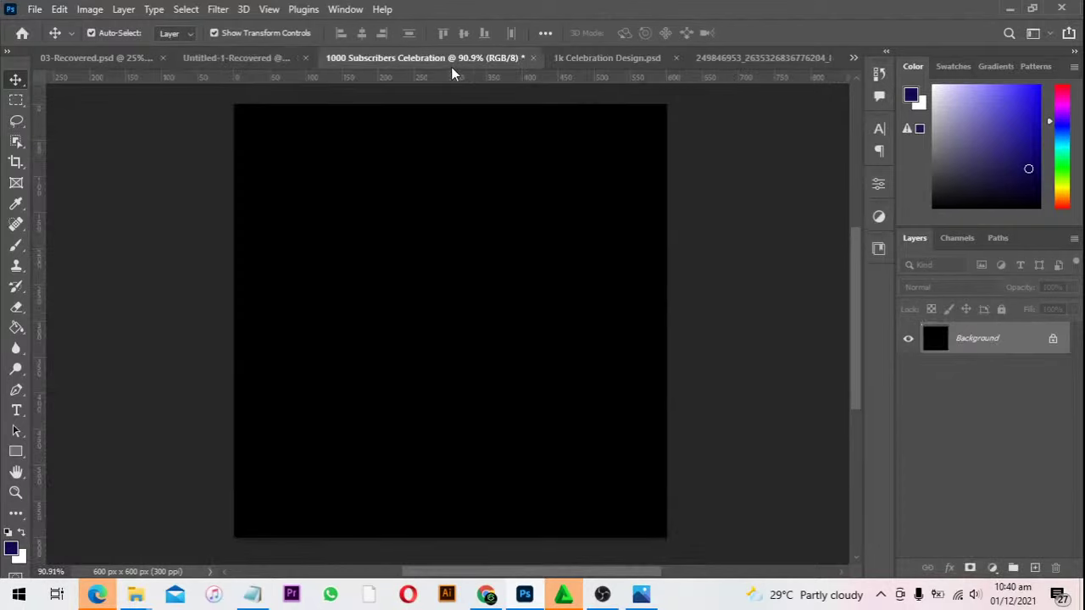
left_click(532, 58)
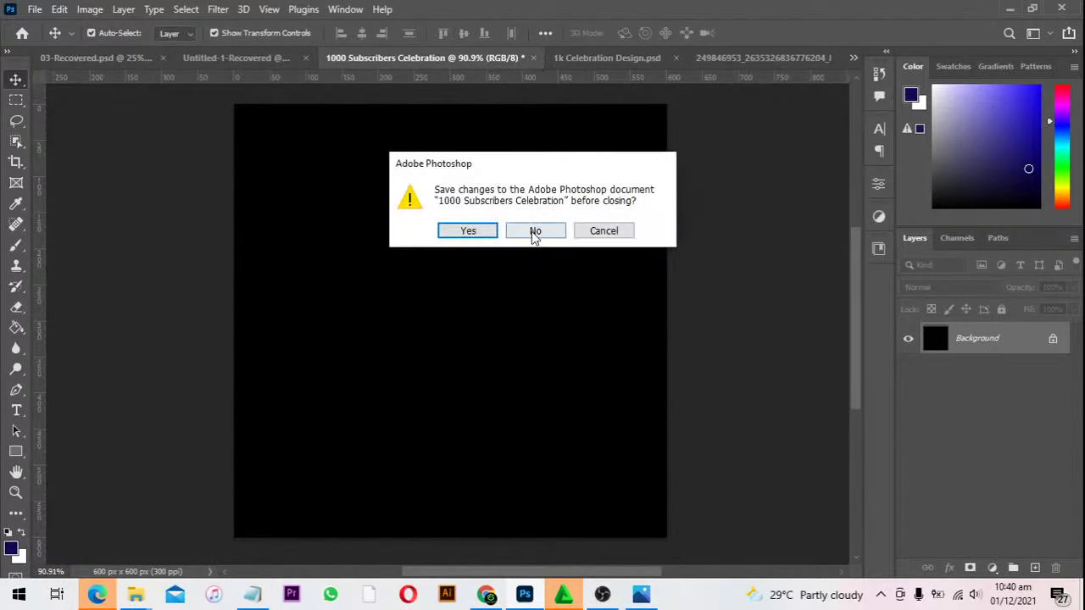
left_click(535, 231)
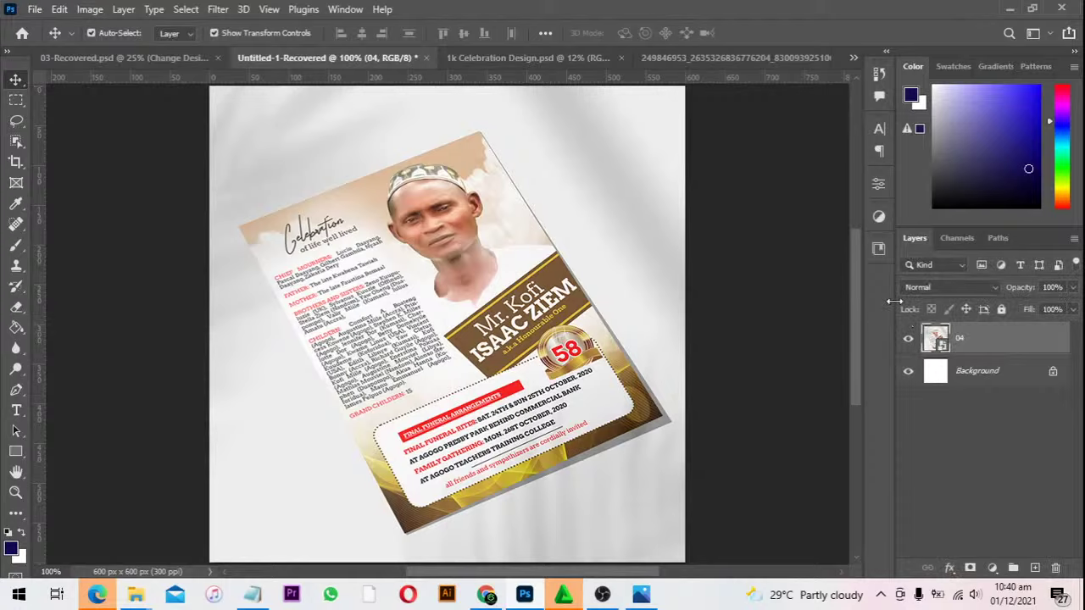
Delete flyer layer 04 from Untitled-1-Recovered and show the Windows desktop
key("Delete")
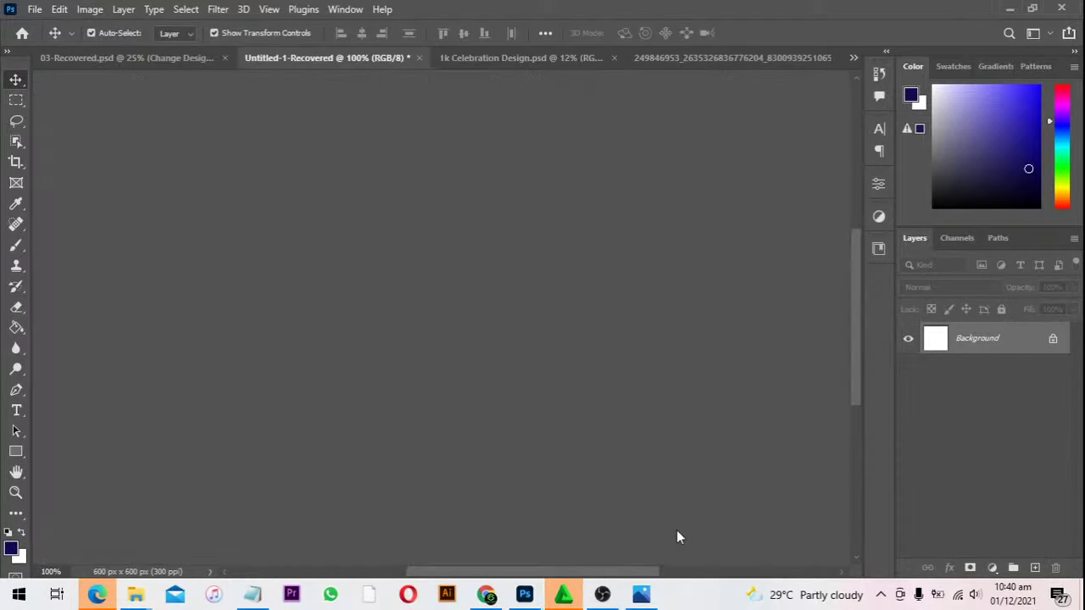
key("alt+Tab")
key("super+d")
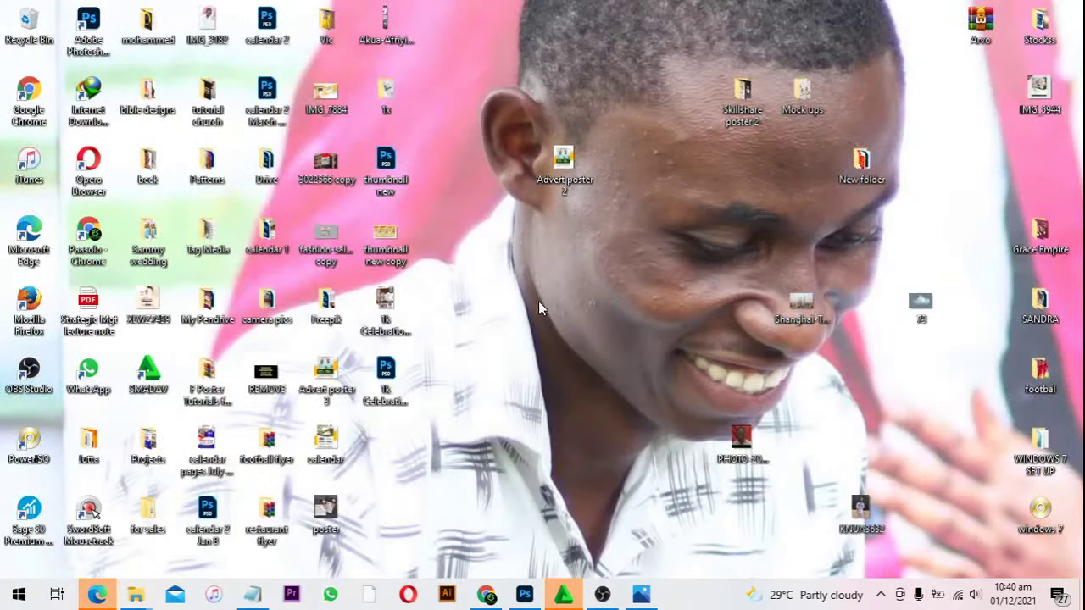
Drag the 1k Celebration Design JPEG copy from the desktop into Untitled-1-Recovered
left_click(399, 336)
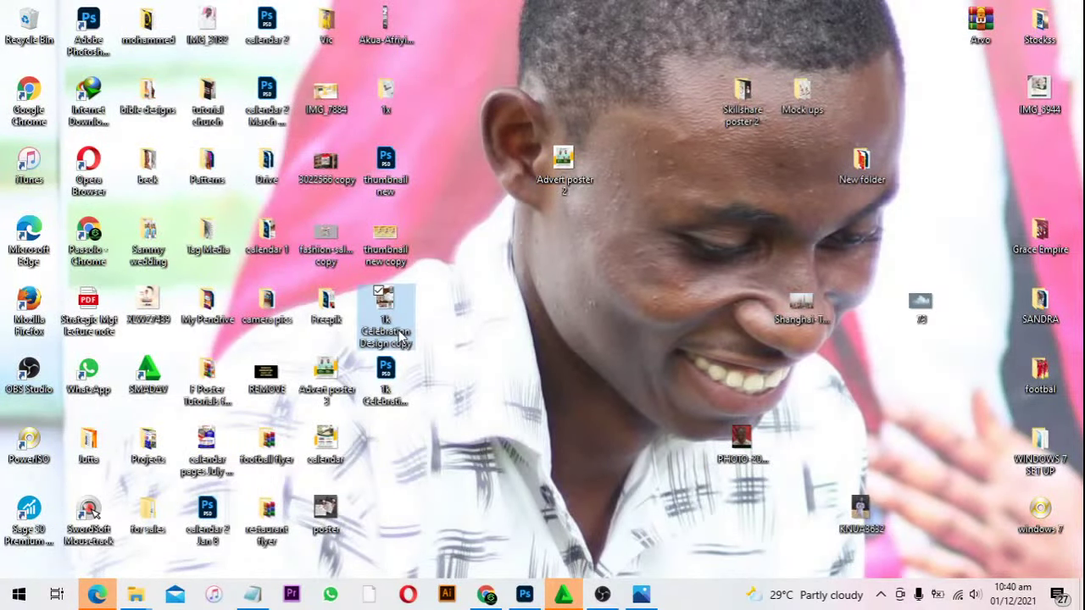
left_click_drag(399, 336, 530, 598)
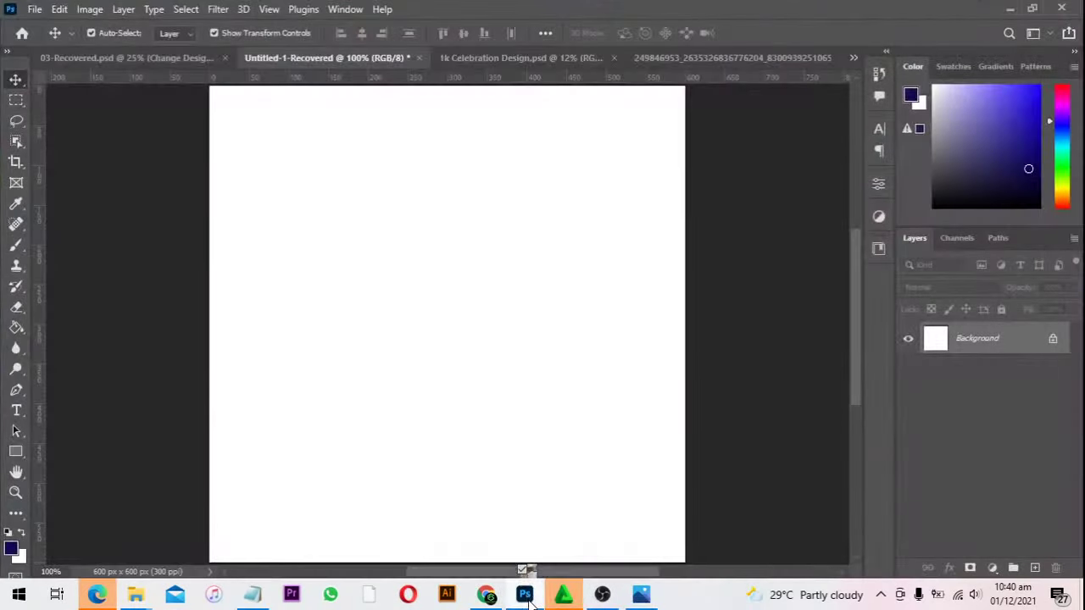
mouse_move(530, 599)
left_mouse_down()
mouse_move(183, 217)
mouse_move(394, 282)
left_mouse_up()
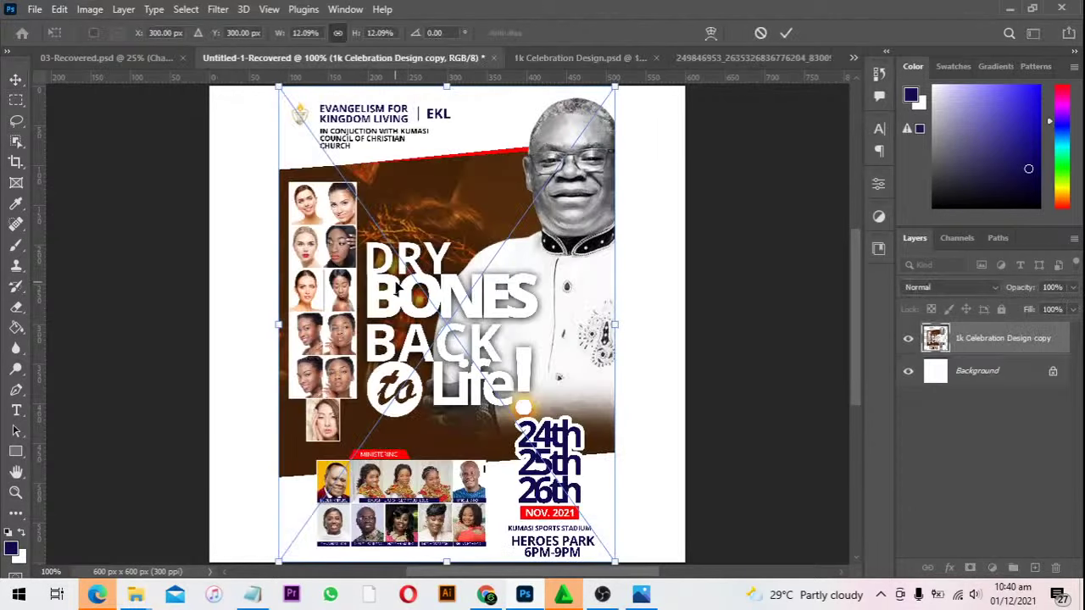
scroll(398, 285, "down", 2)
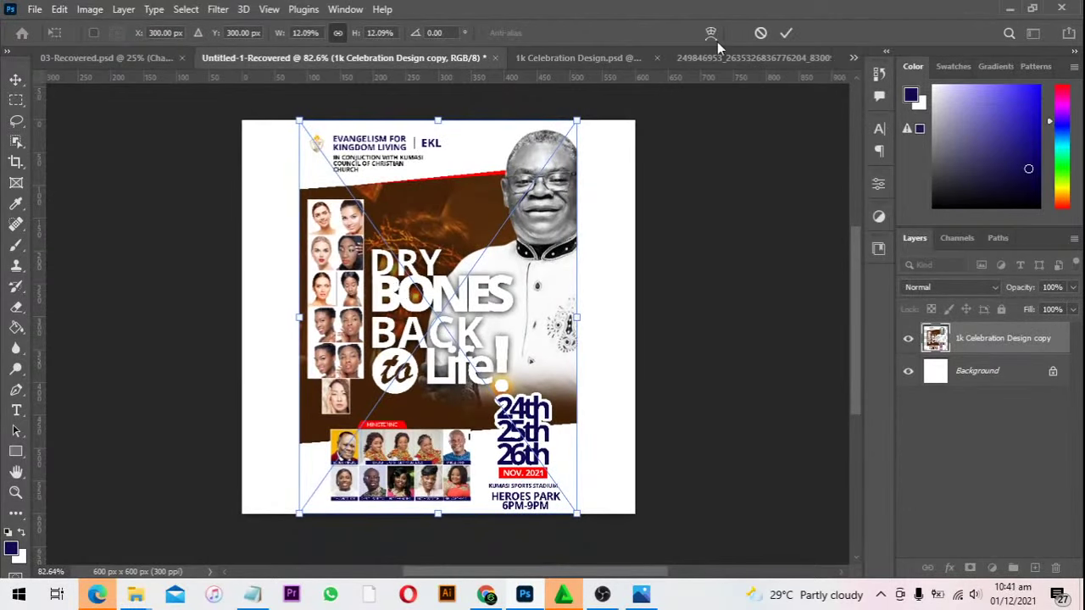
Cancel the placement and close Untitled-1-Recovered without saving
left_click(762, 34)
left_click(420, 58)
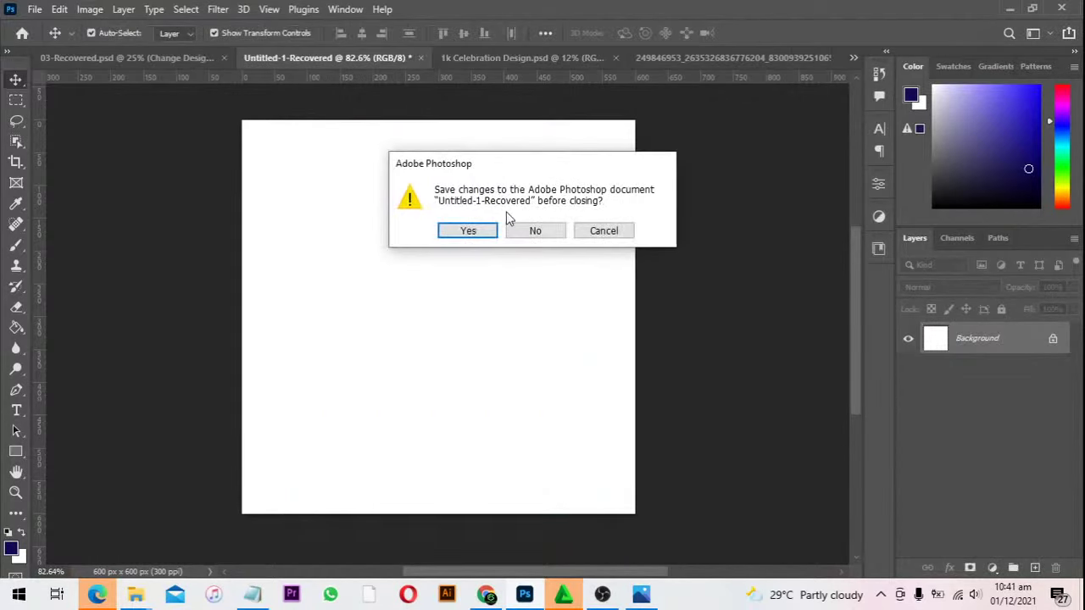
left_click(534, 229)
Open the 03-Recovered Change Design smart object and delete the funeral poster layer
left_click(292, 59)
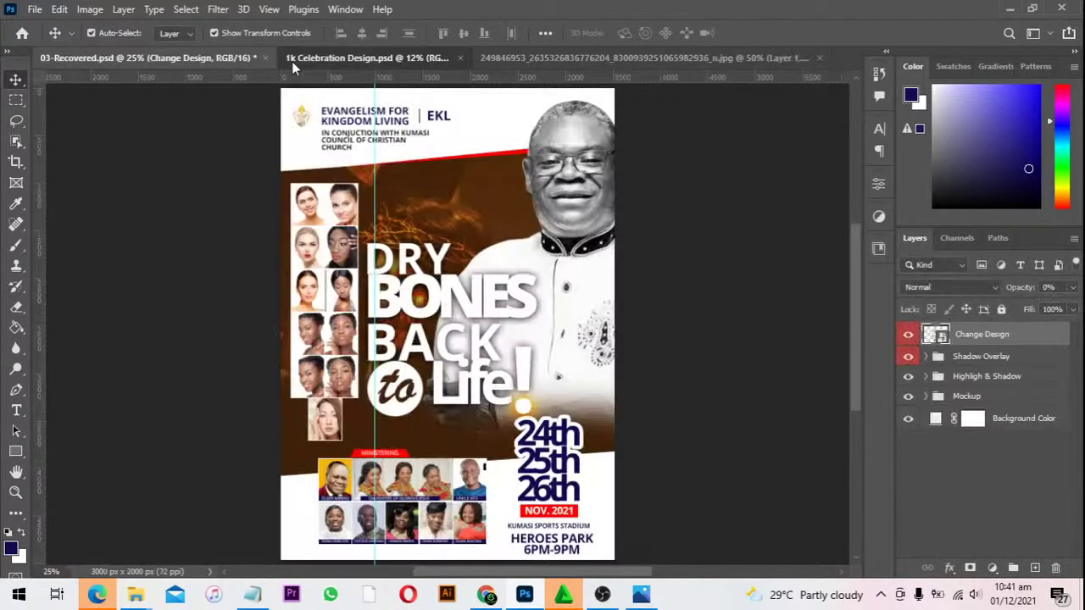
left_click(195, 59)
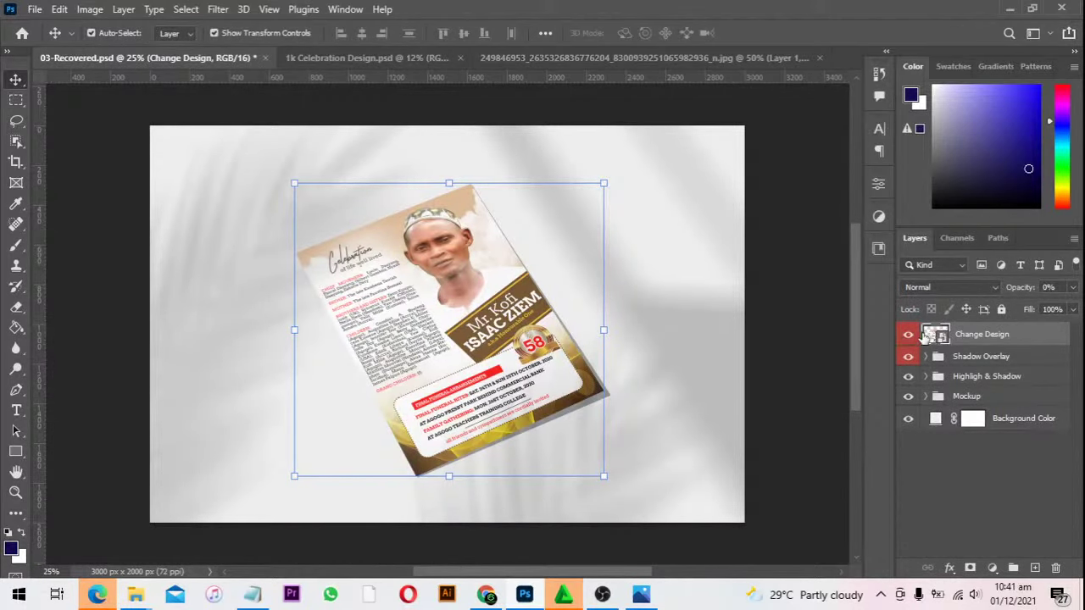
double_click(936, 336)
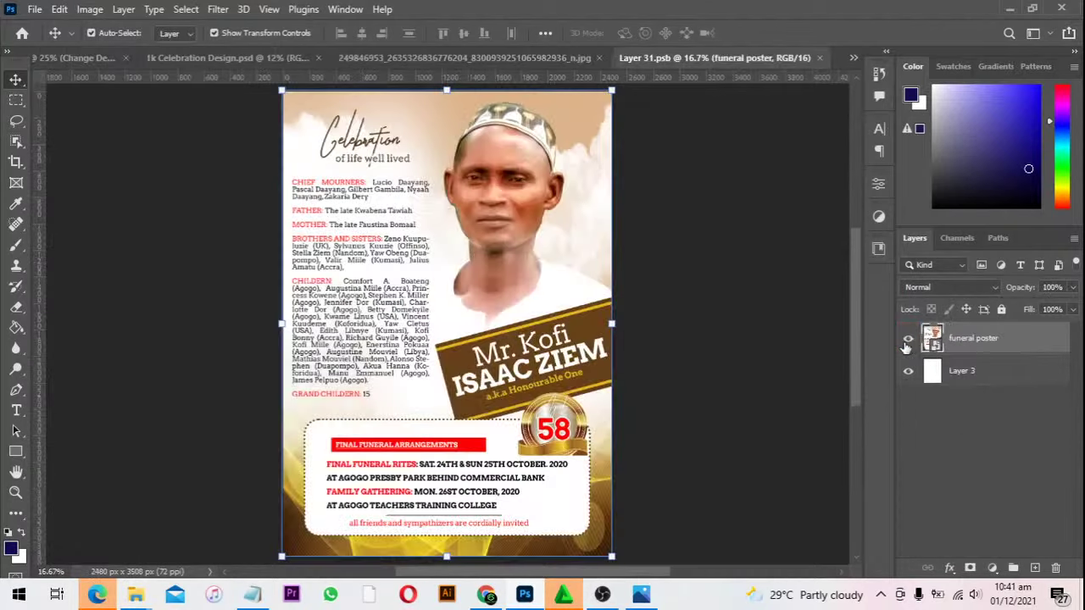
key("Delete")
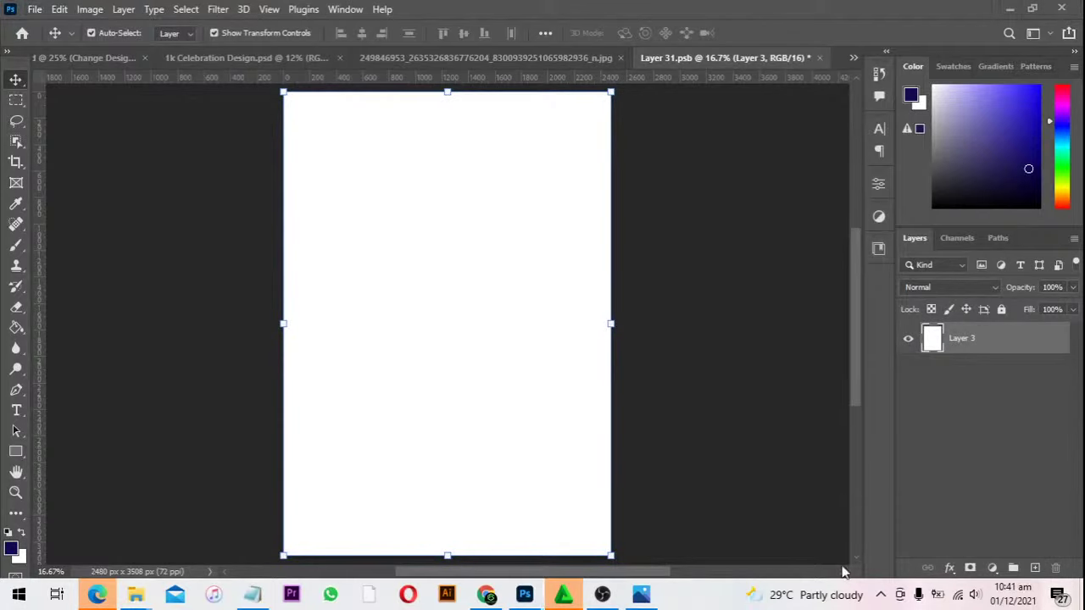
left_click(1057, 595)
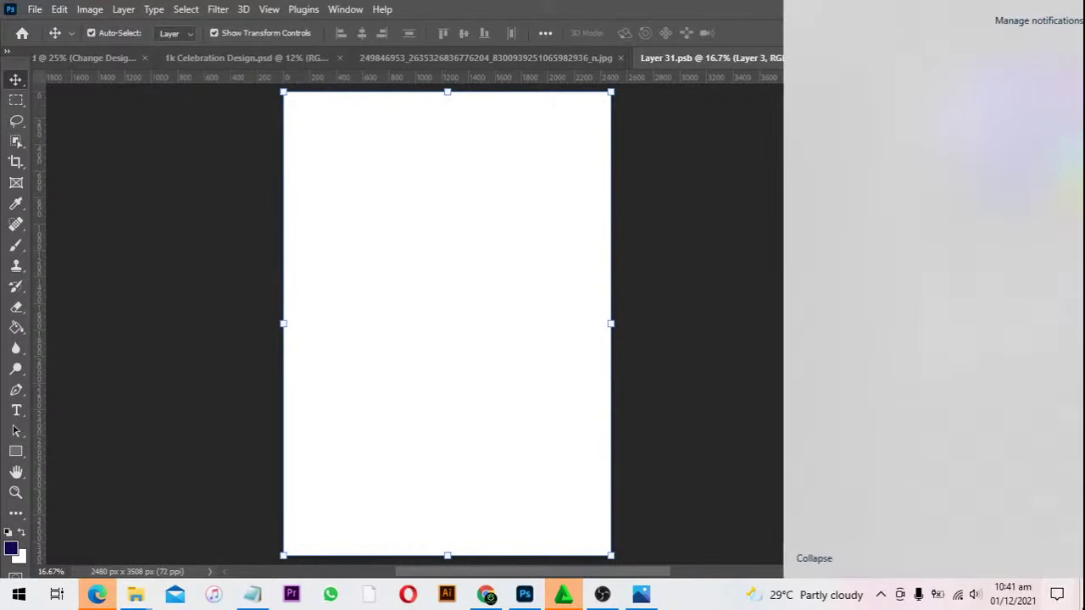
Place the Dry Bones poster from the desktop, scale it to fill, and save
key("super+d")
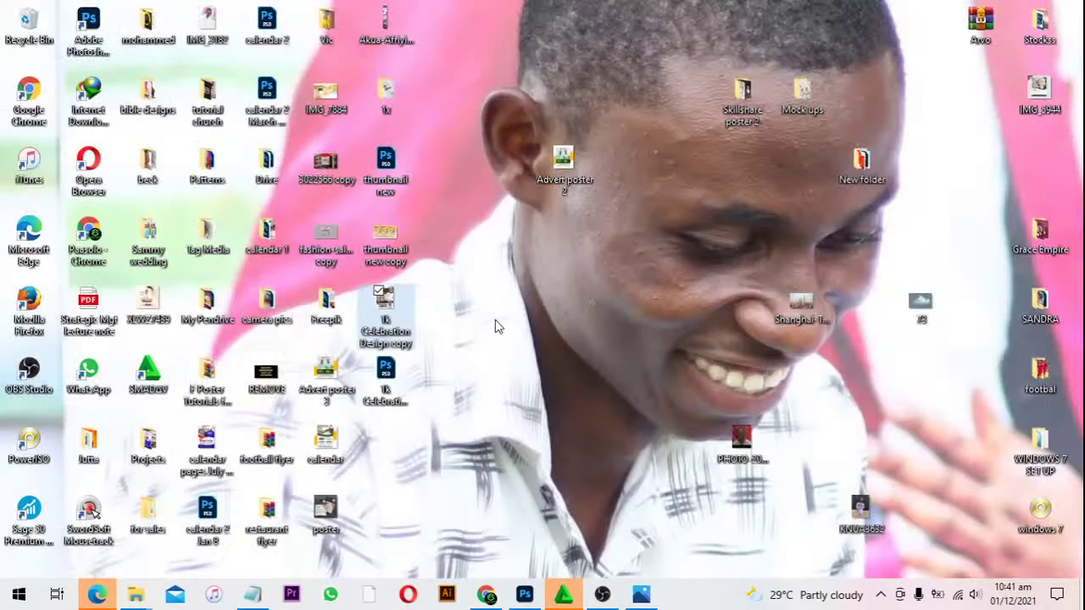
left_click_drag(386, 314, 521, 572)
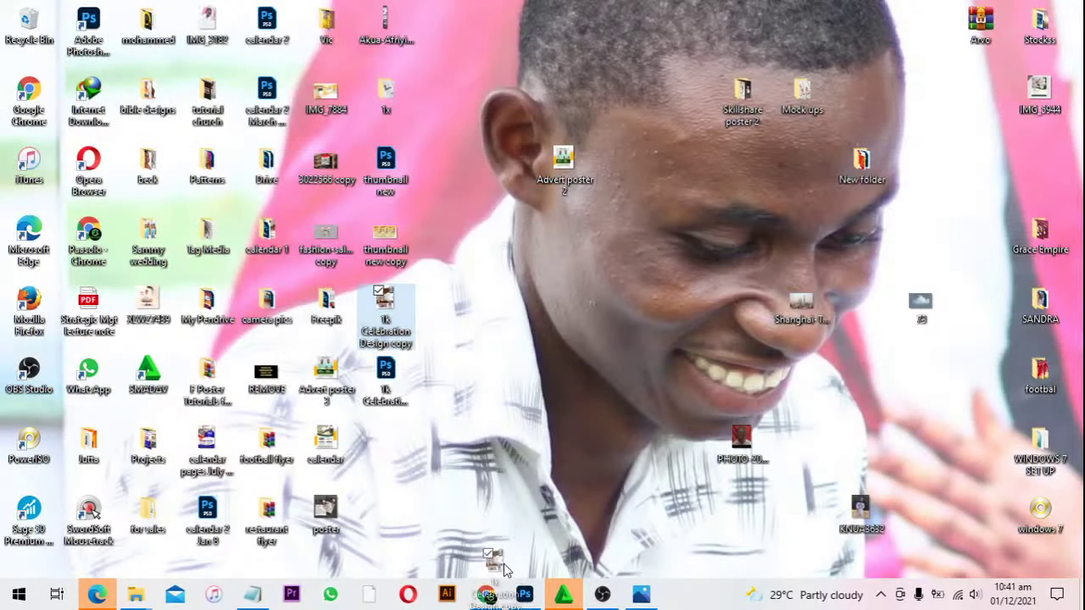
mouse_move(522, 572)
left_mouse_down()
mouse_move(525, 600)
mouse_move(477, 350)
left_mouse_up()
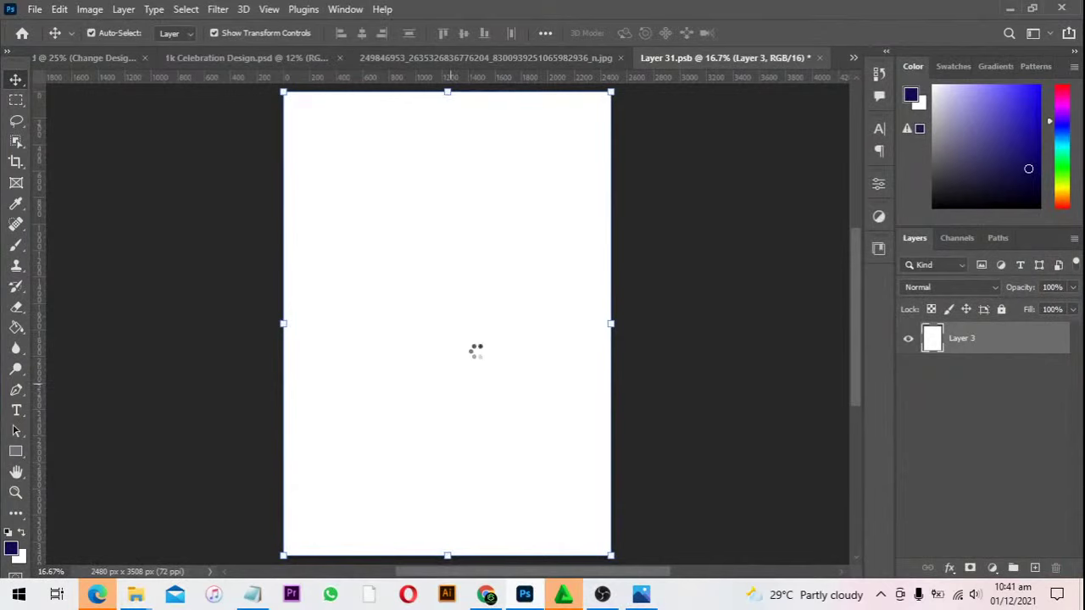
left_click_drag(505, 229, 627, 86)
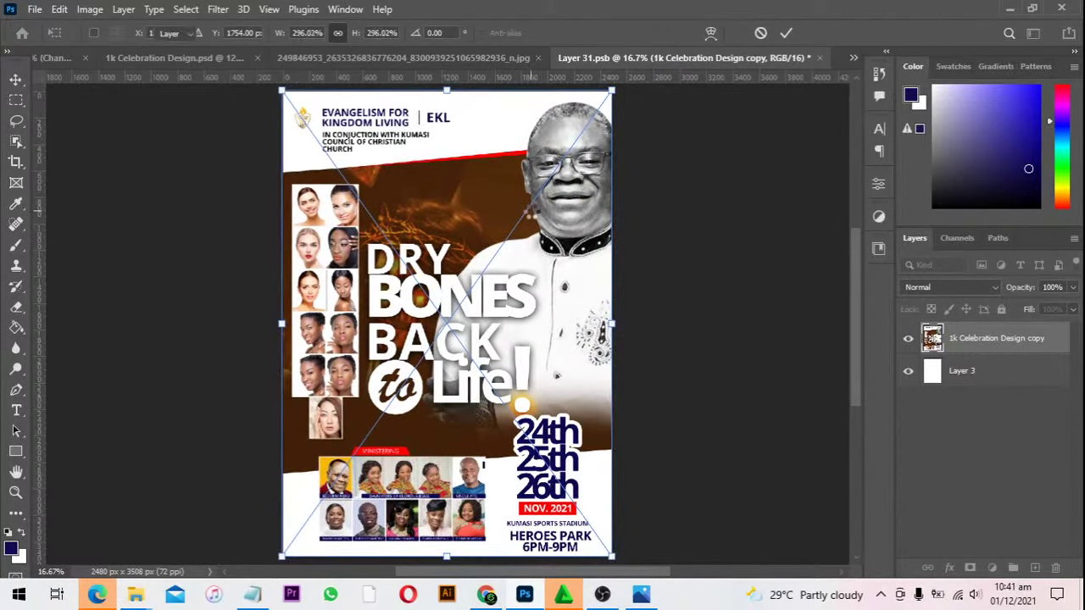
key("Return")
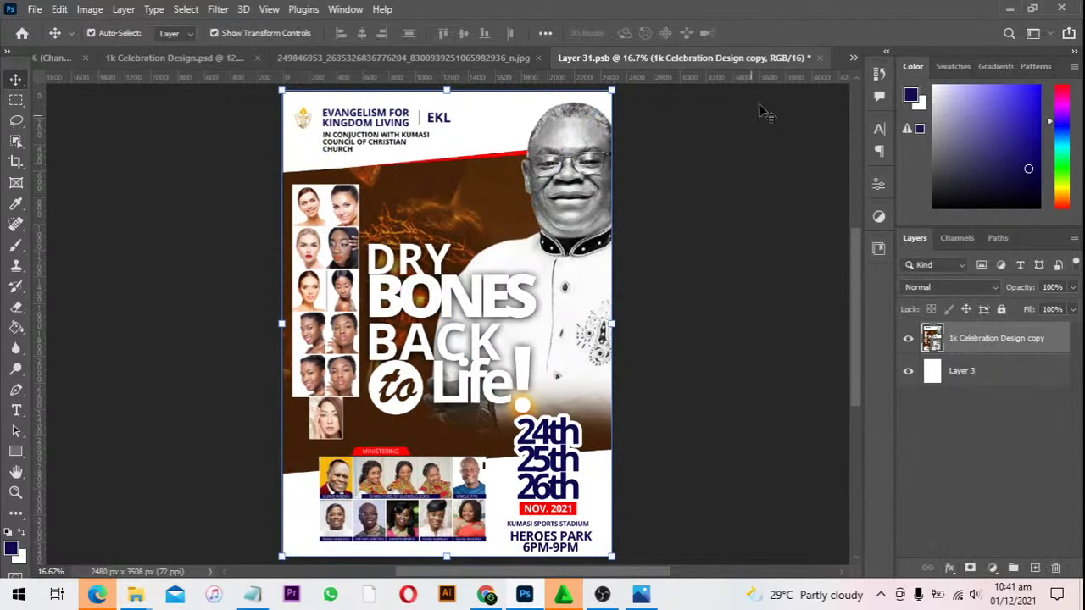
left_click(819, 57)
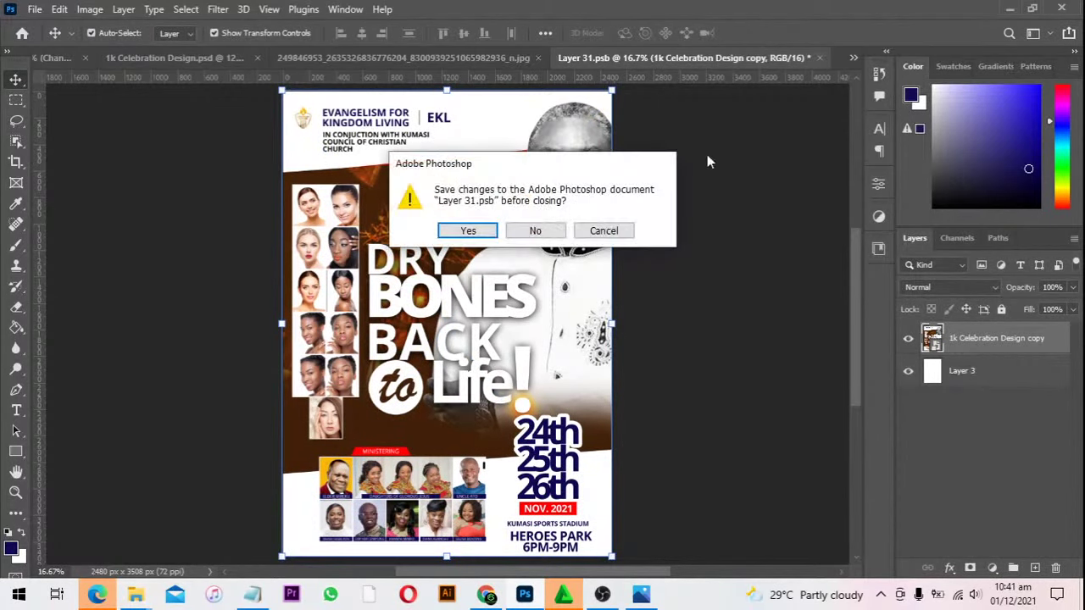
left_click(475, 231)
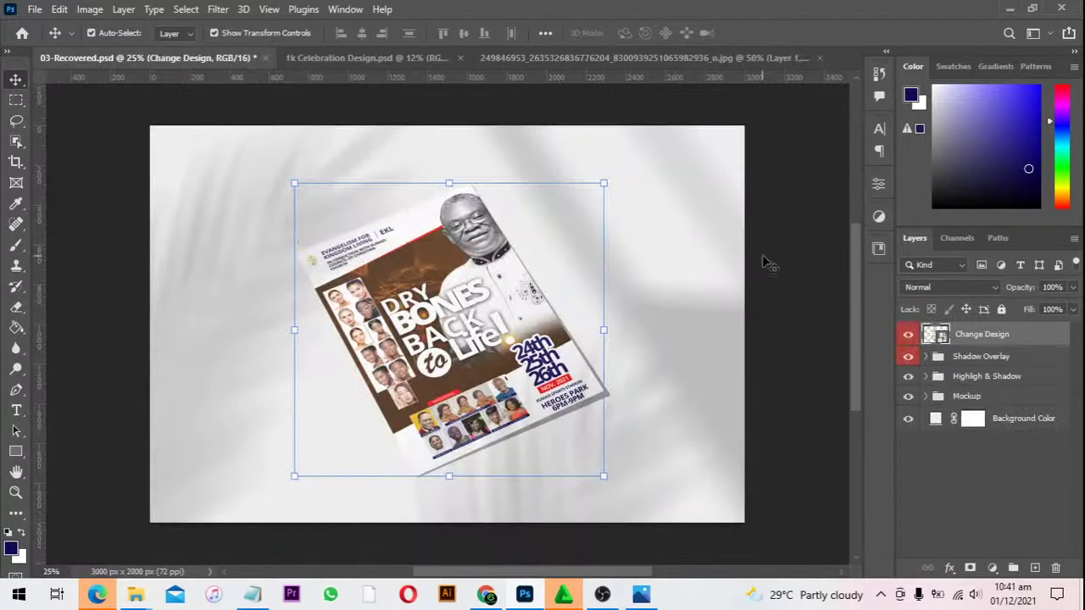
left_click(765, 266)
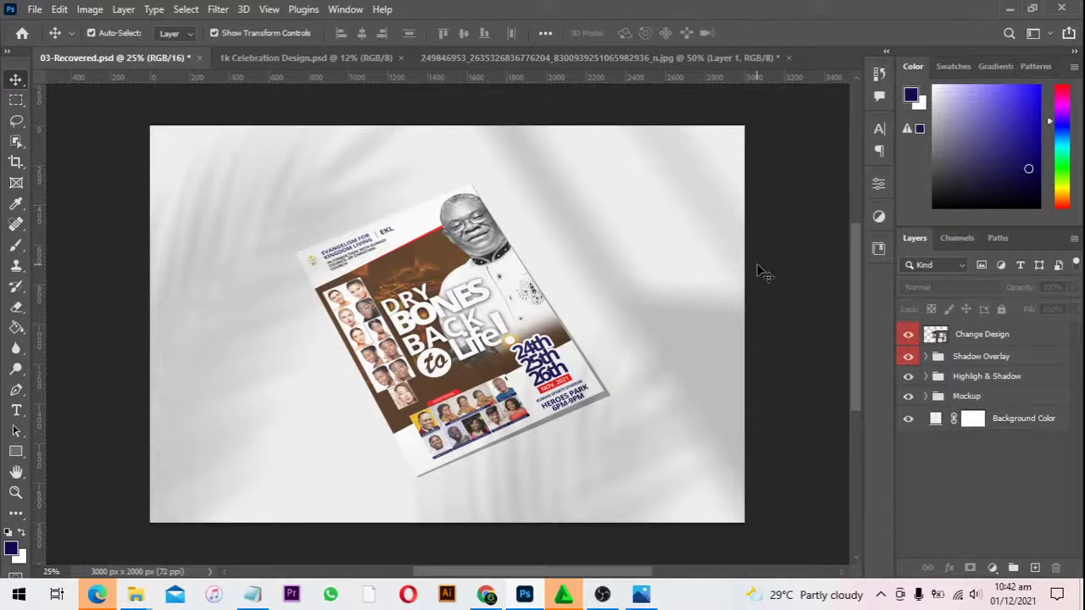
left_click(586, 59)
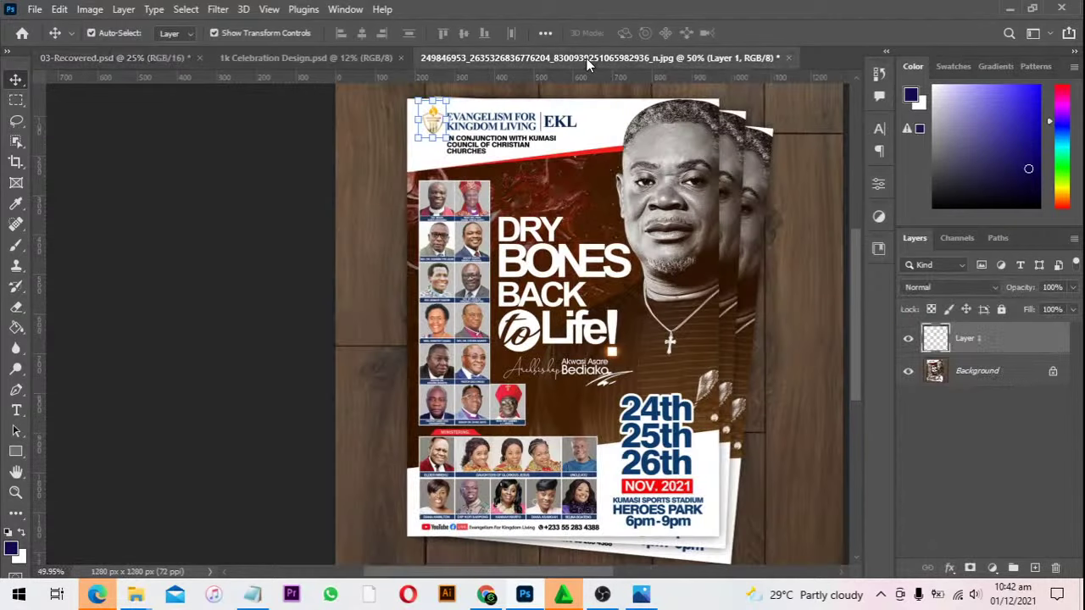
left_click(111, 57)
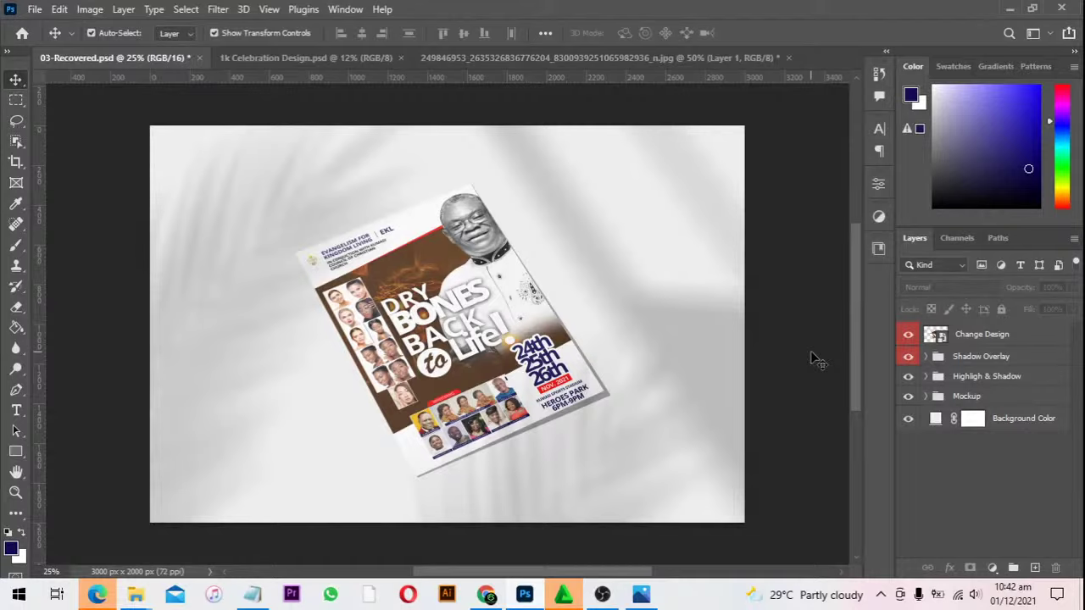
Add a 120 pt black phone-number text layer near the canvas top-left
key("t")
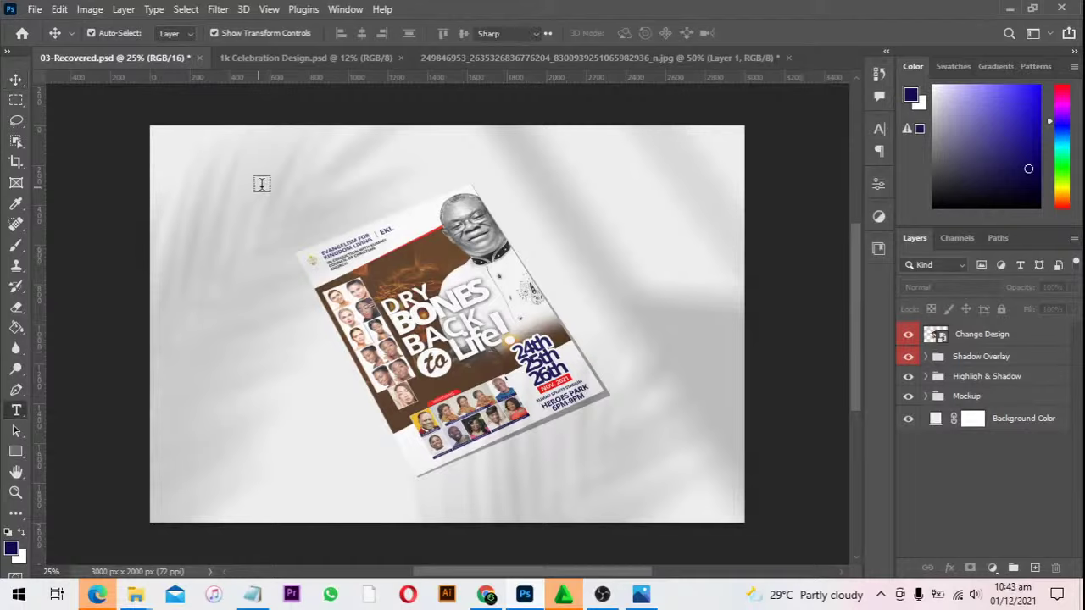
left_click(262, 180)
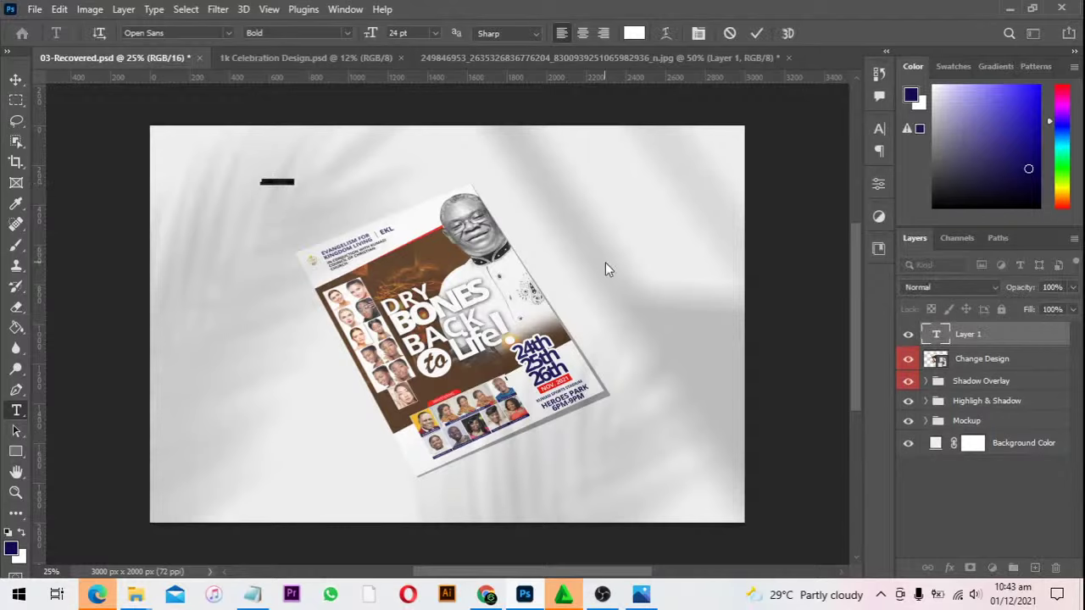
left_click(879, 129)
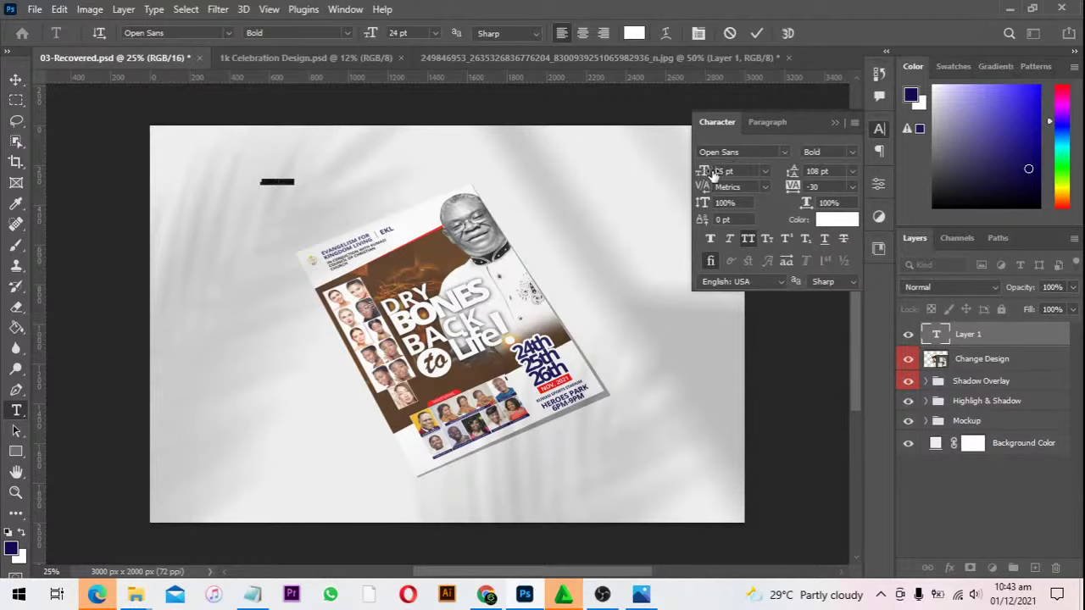
left_click_drag(715, 173, 763, 178)
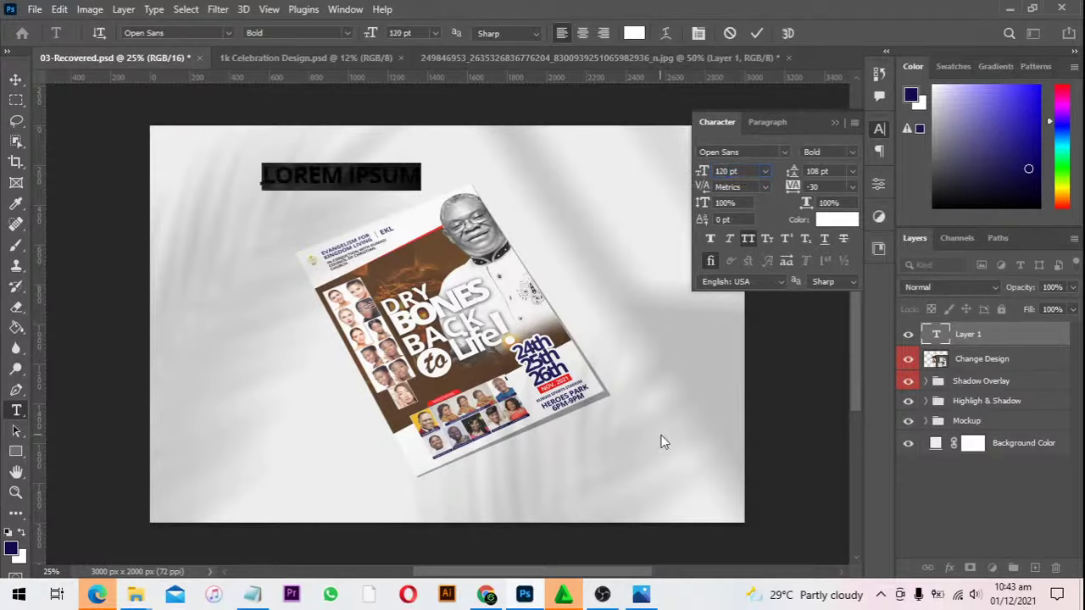
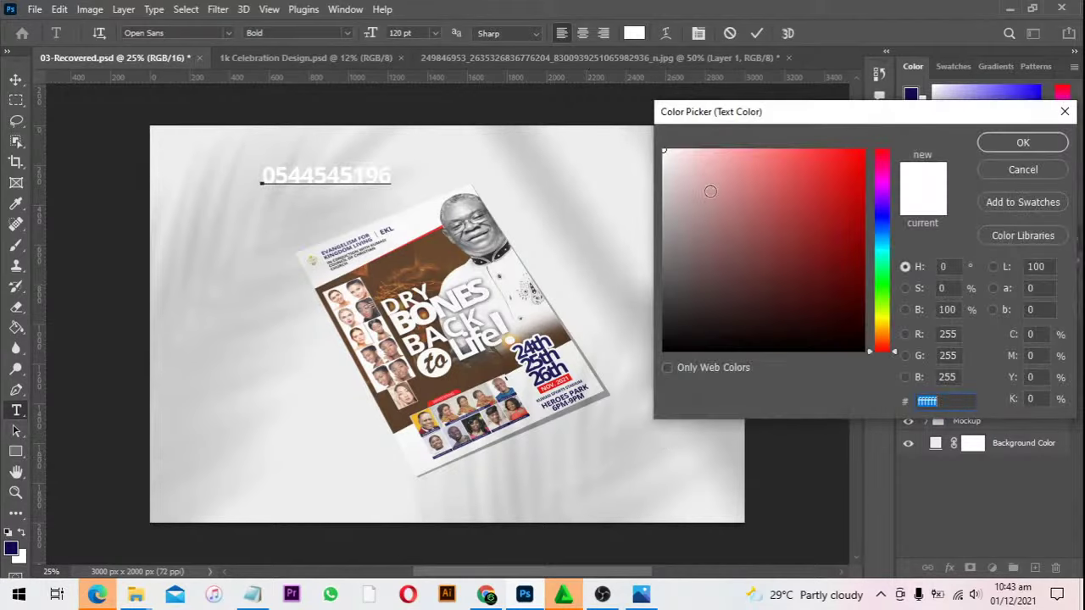
type("000000")
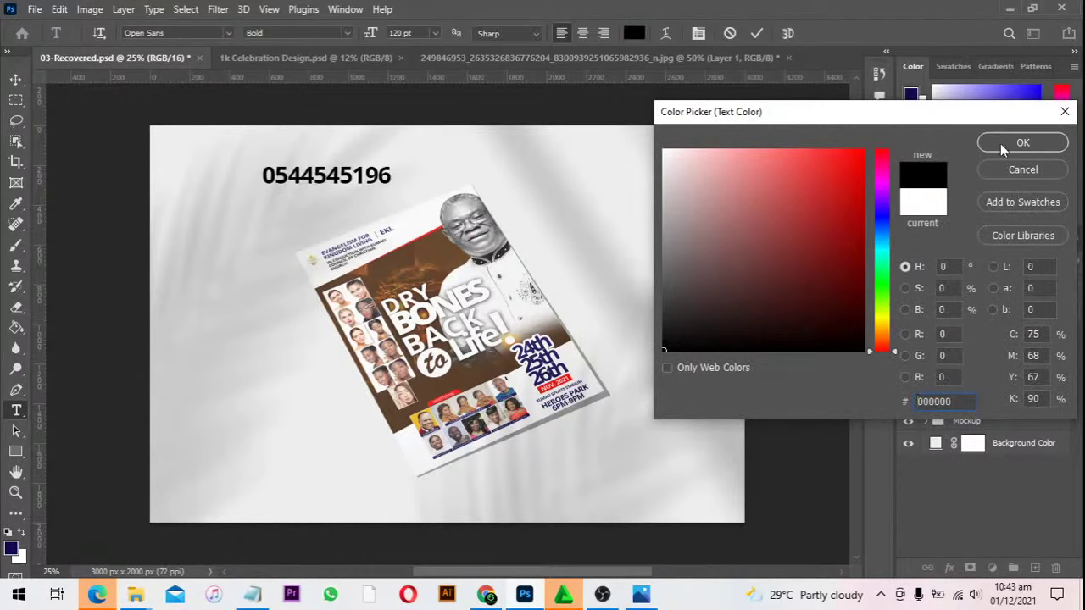
left_click(1023, 143)
Widen the number's tracking to 70, commit it, then hide the text layer
key("alt+Right")
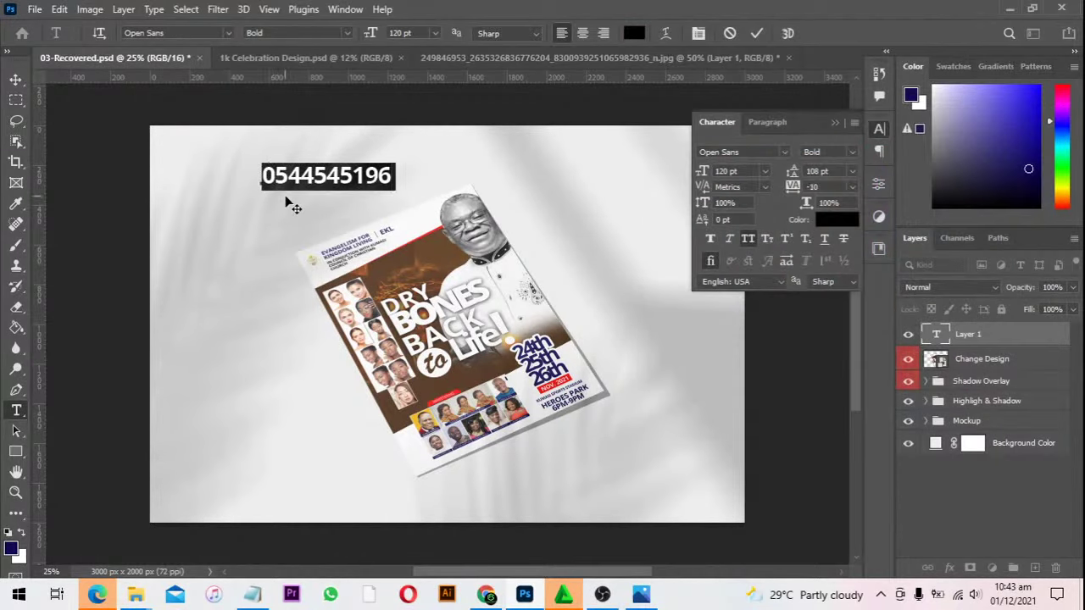
key("alt+Right")
key("alt+Right")
key("alt+Right")
key("alt+Right")
key("ctrl+Return")
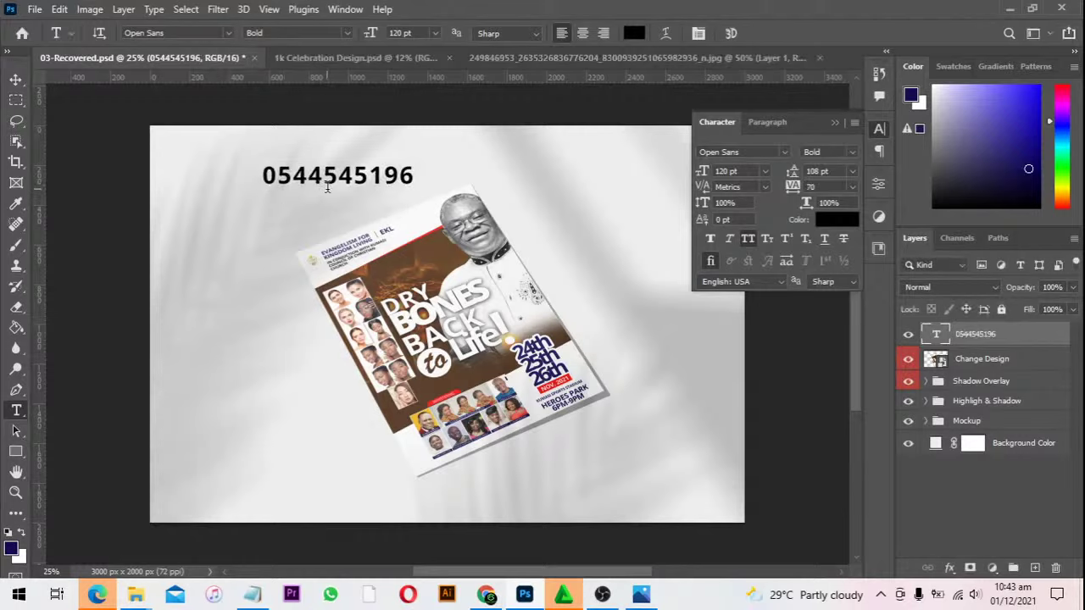
key("v")
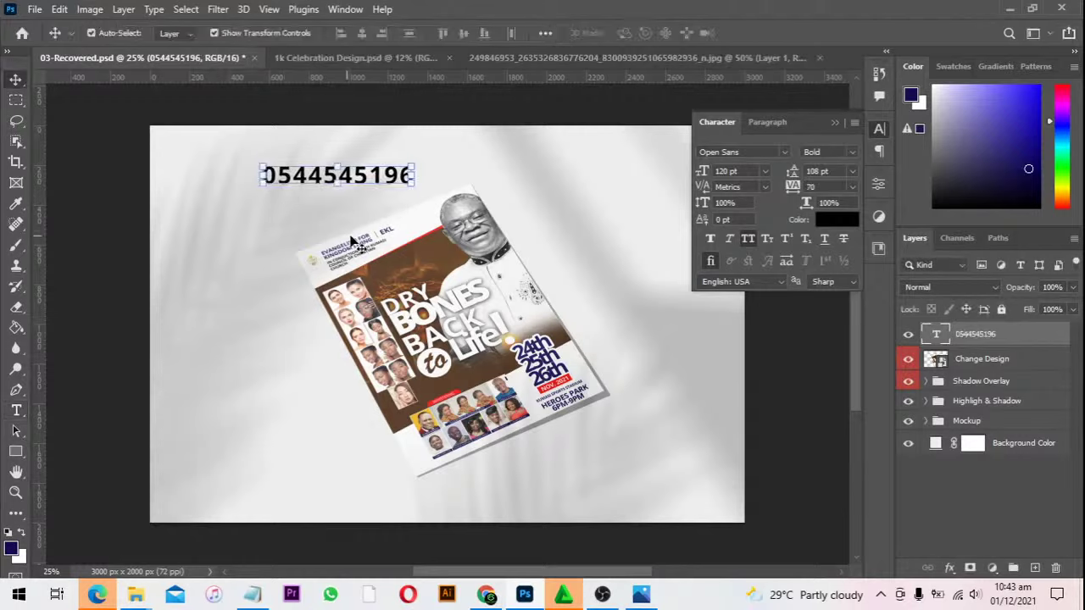
left_click(796, 443)
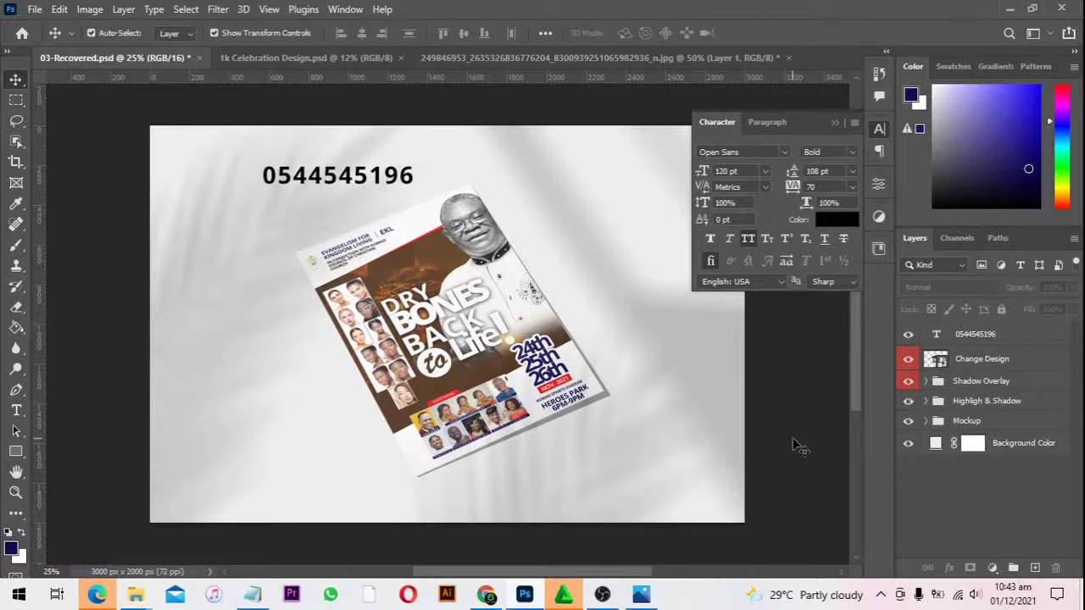
left_click(907, 335)
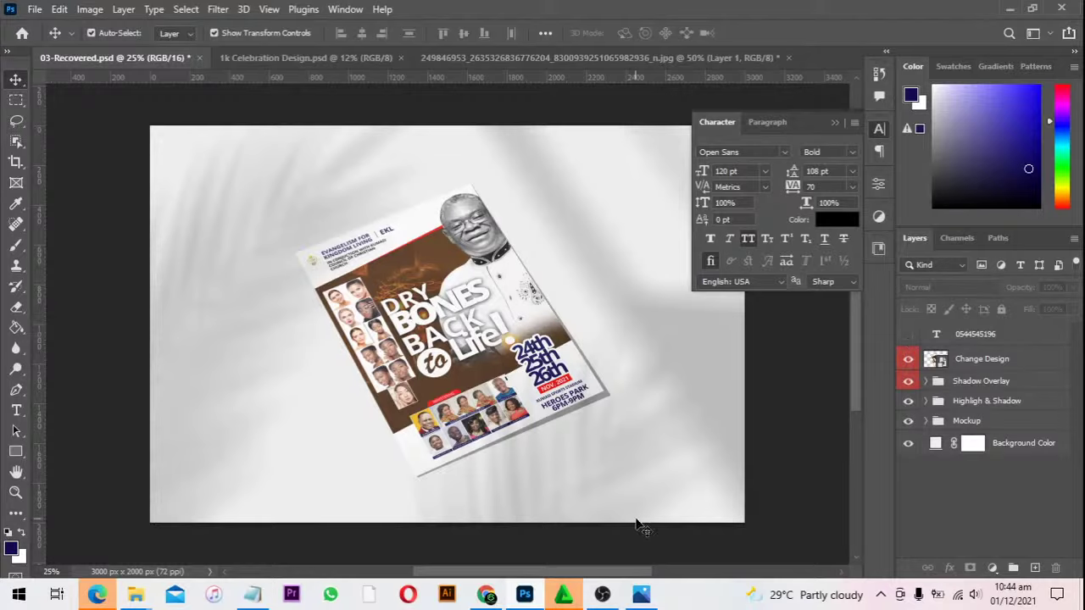
Open Chrome's Live streaming - YouTube Studio tab, then bring OBS Studio forward
left_click(486, 596)
left_click(486, 596)
left_click(602, 596)
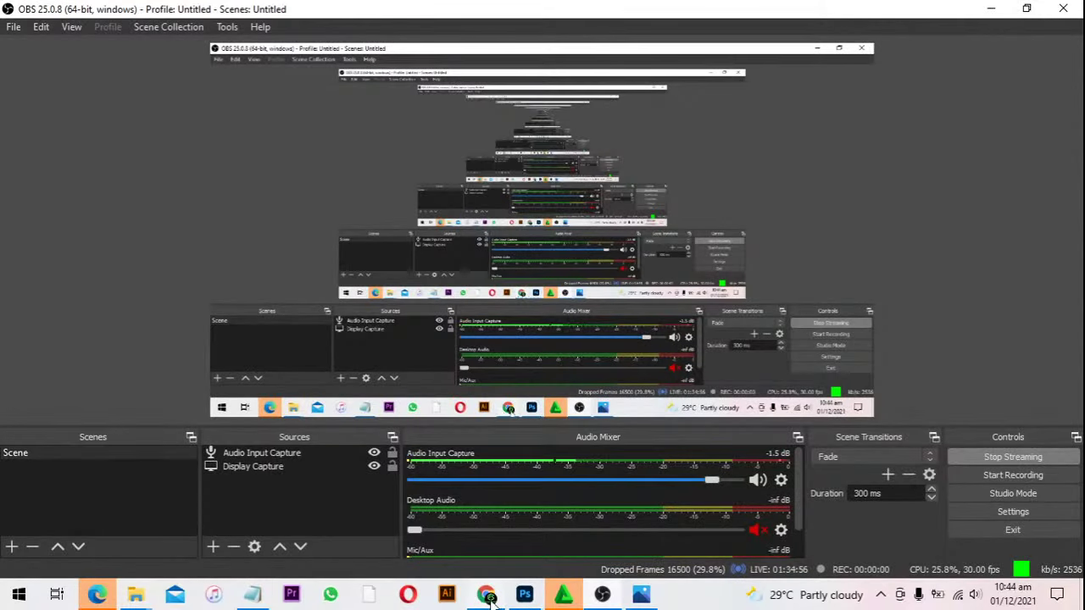
left_click(490, 596)
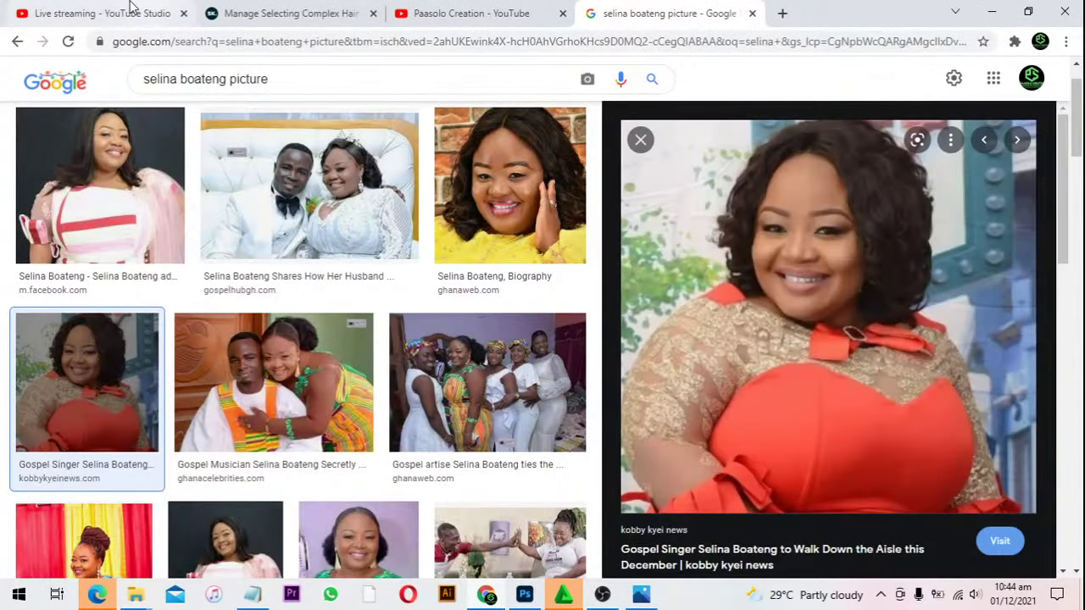
left_click(131, 6)
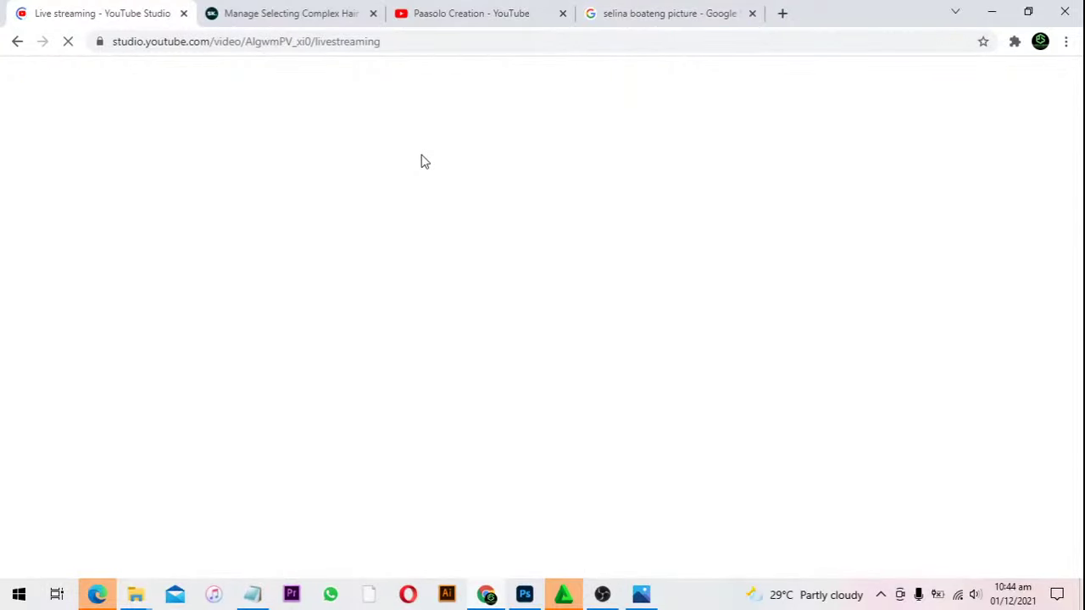
left_click(603, 593)
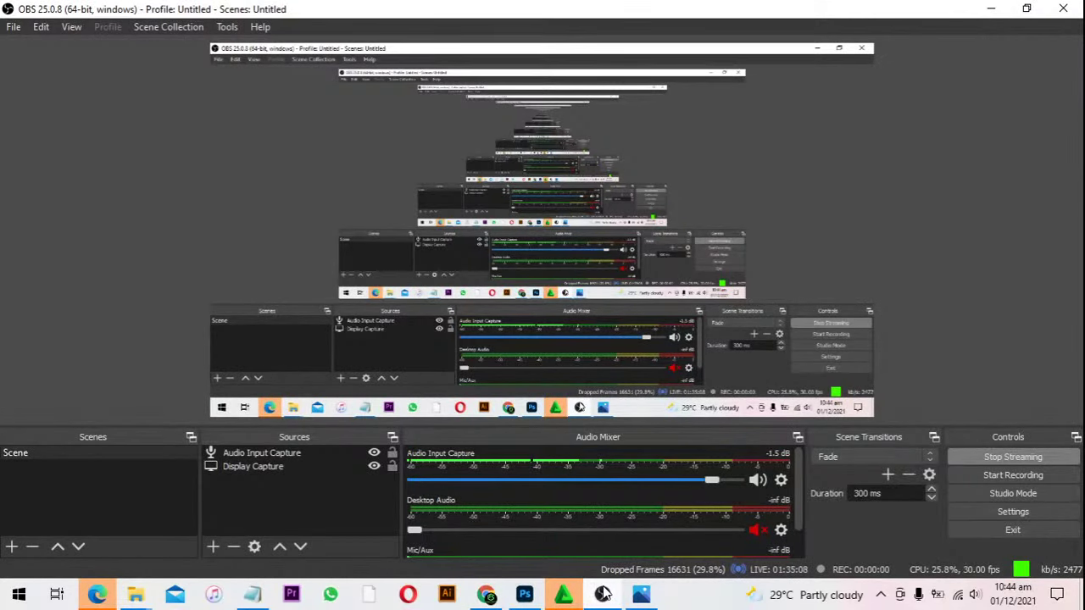
Minimize OBS Studio from the taskbar to reveal Chrome's YouTube Studio live page
left_click(602, 593)
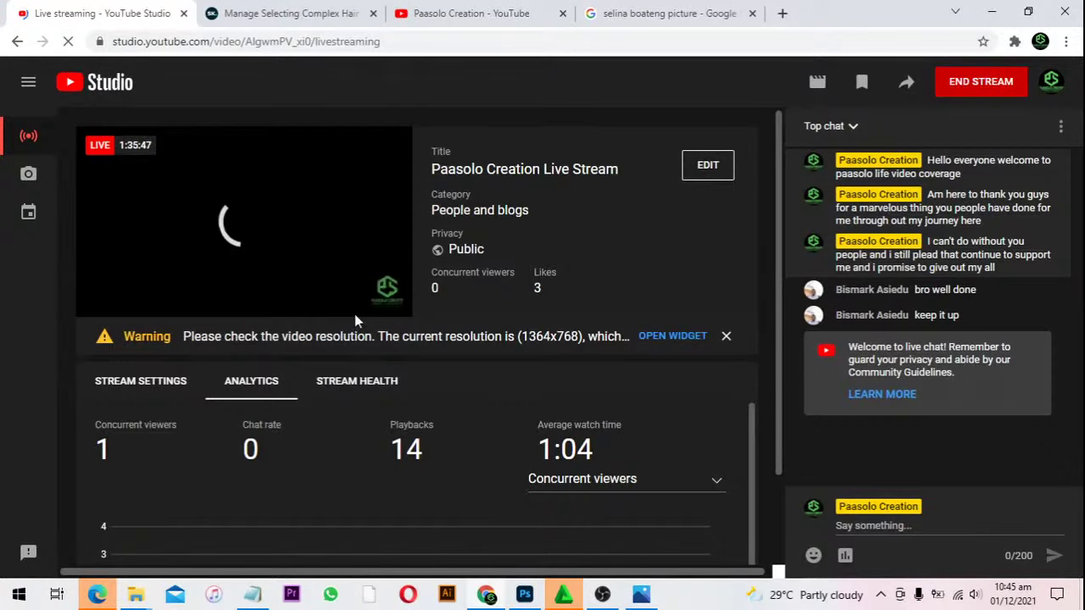
scroll(379, 490, "down", 1)
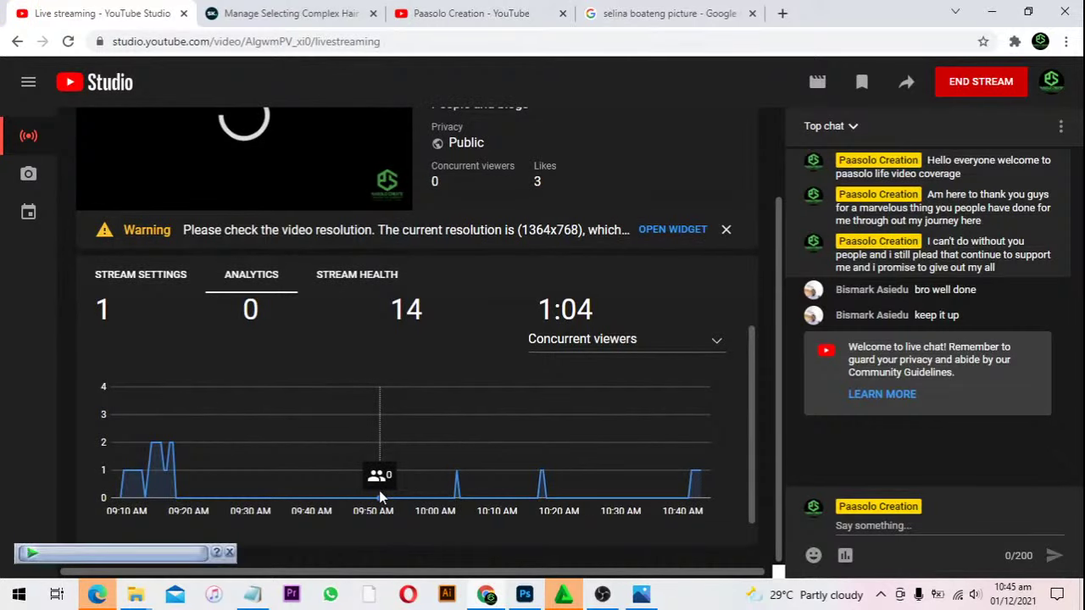
scroll(379, 489, "up", 1)
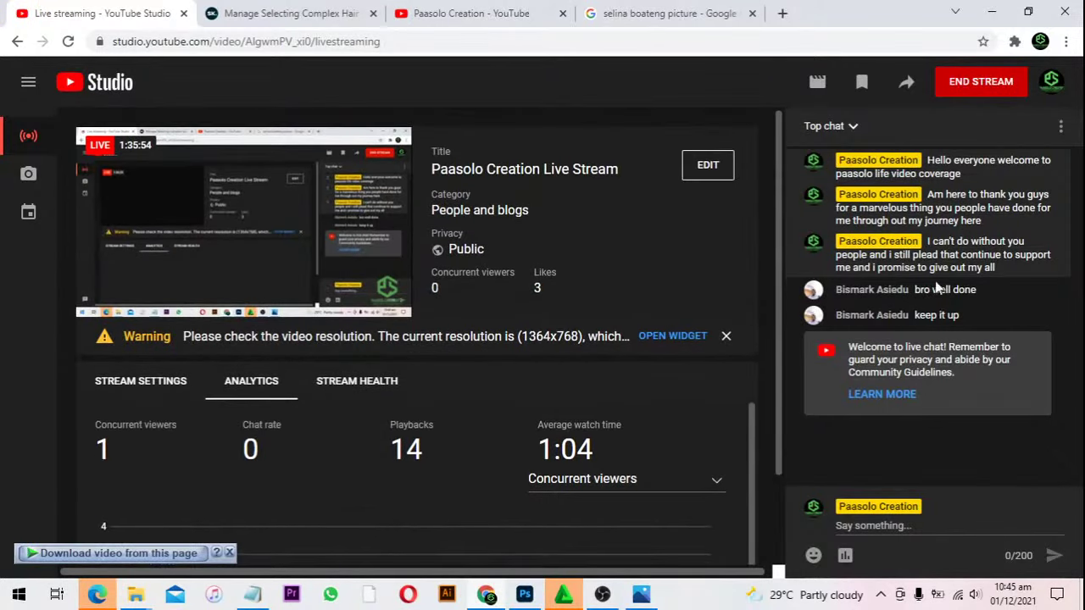